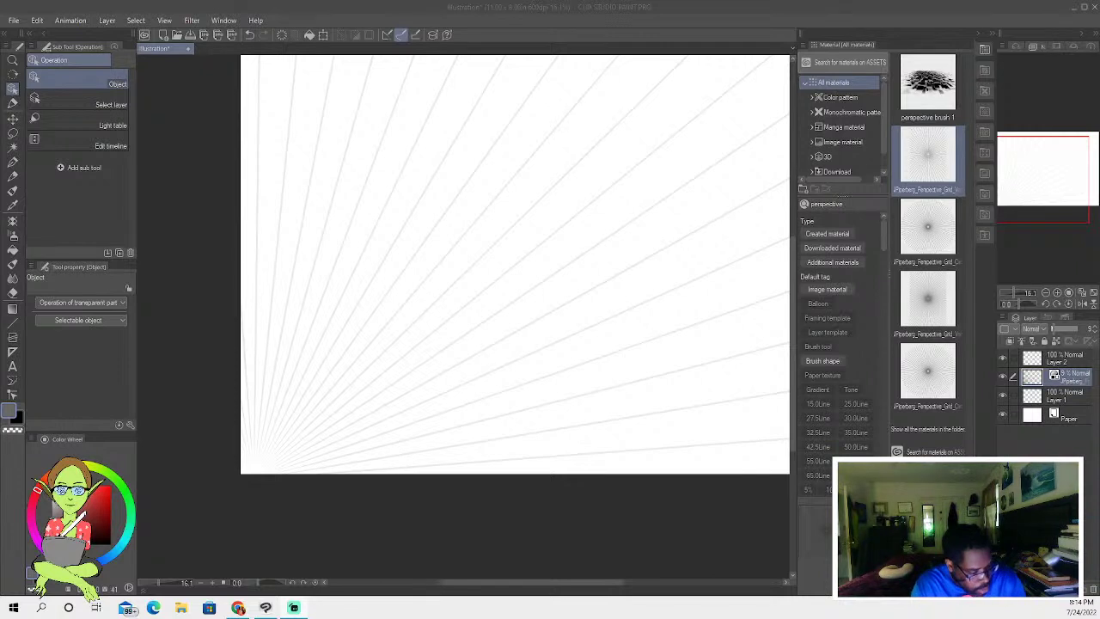
- Sketch diagonal pencil lines across the canvas's lower-left corner on Layer 2 with the Bonus Pencil Brush
left_click(17, 179)
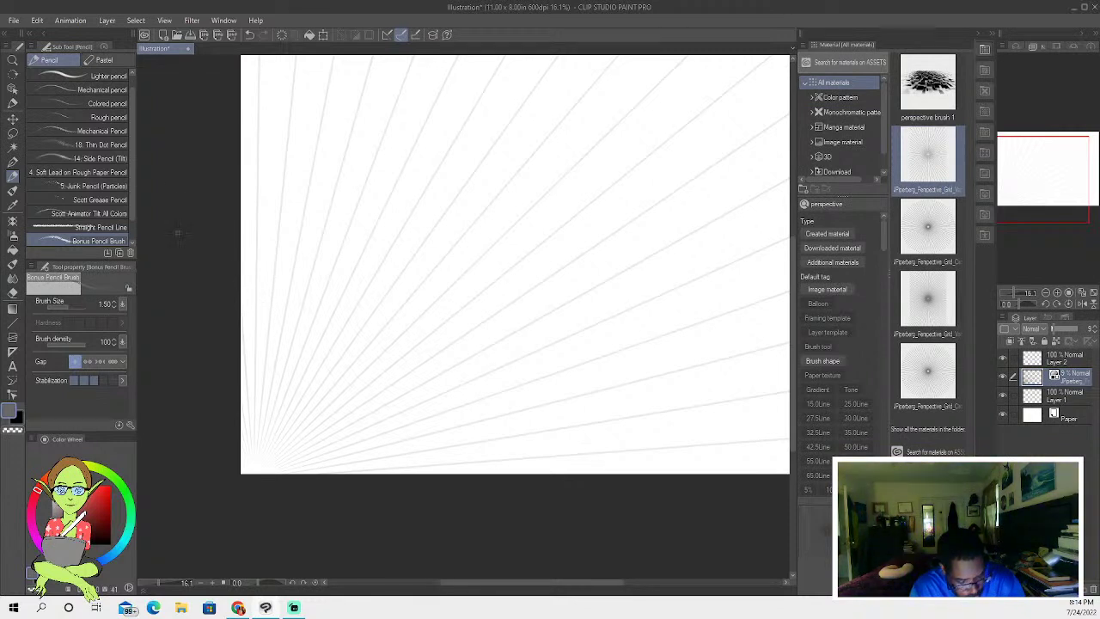
key("ctrl+z")
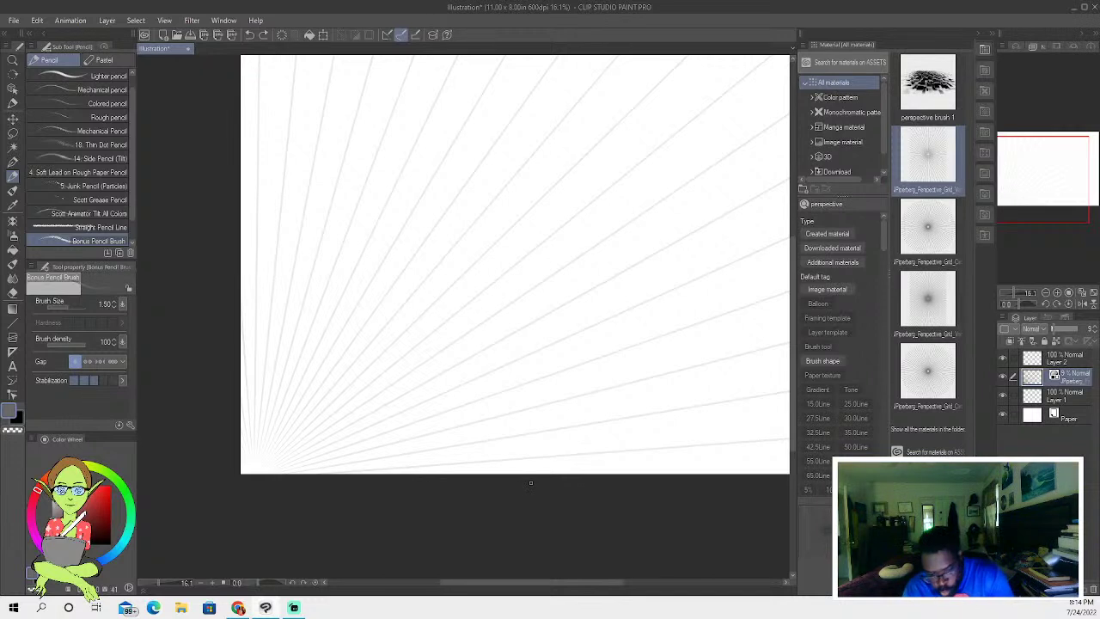
left_click(1049, 359)
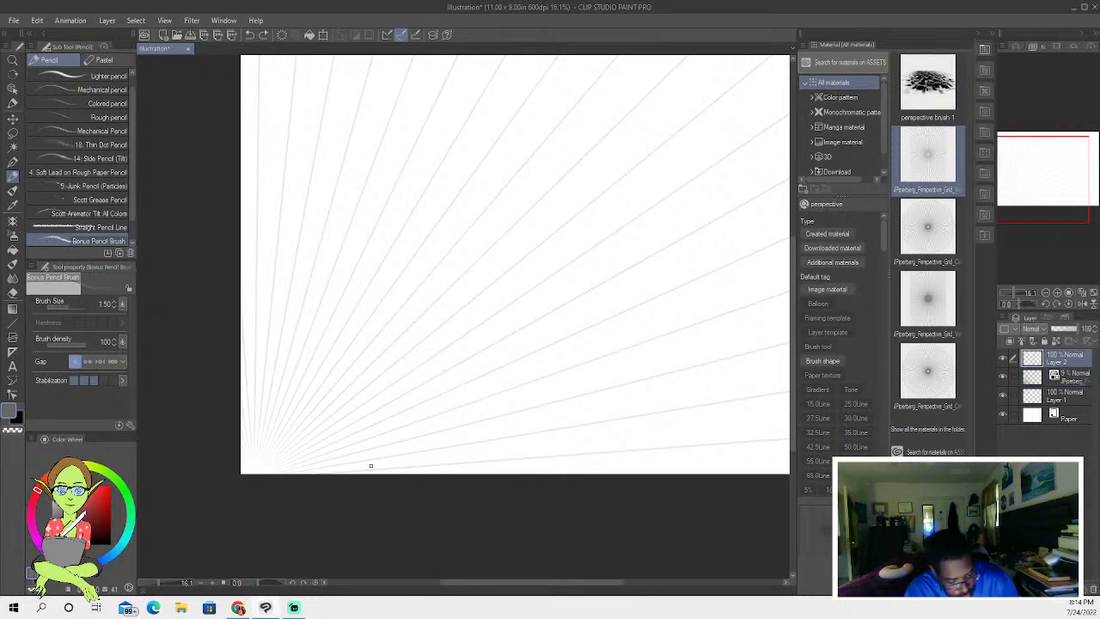
left_click_drag(383, 465, 314, 392)
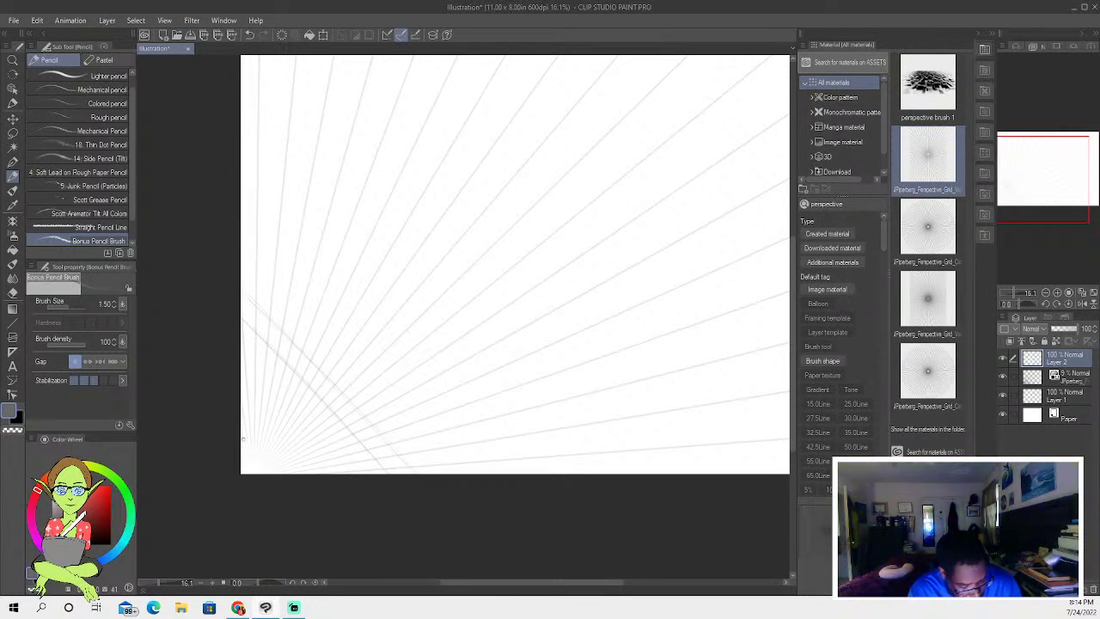
left_click_drag(242, 433, 280, 472)
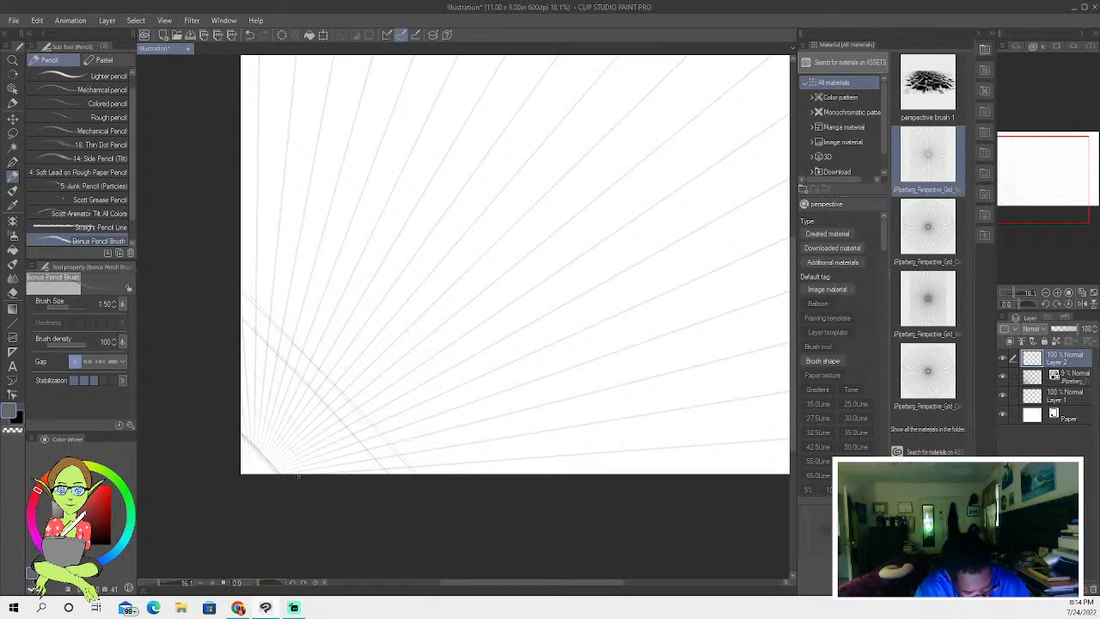
- Add pencil lines converging on the lower-left corner and darken the diagonal bands crossing them
left_click_drag(268, 352, 261, 438)
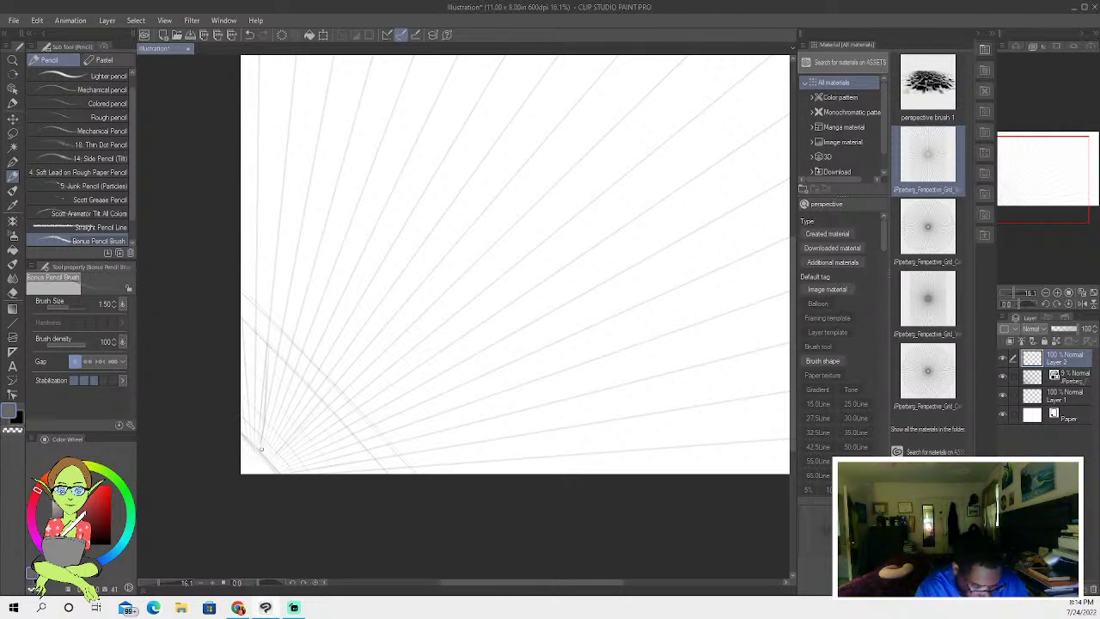
left_click_drag(255, 441, 281, 469)
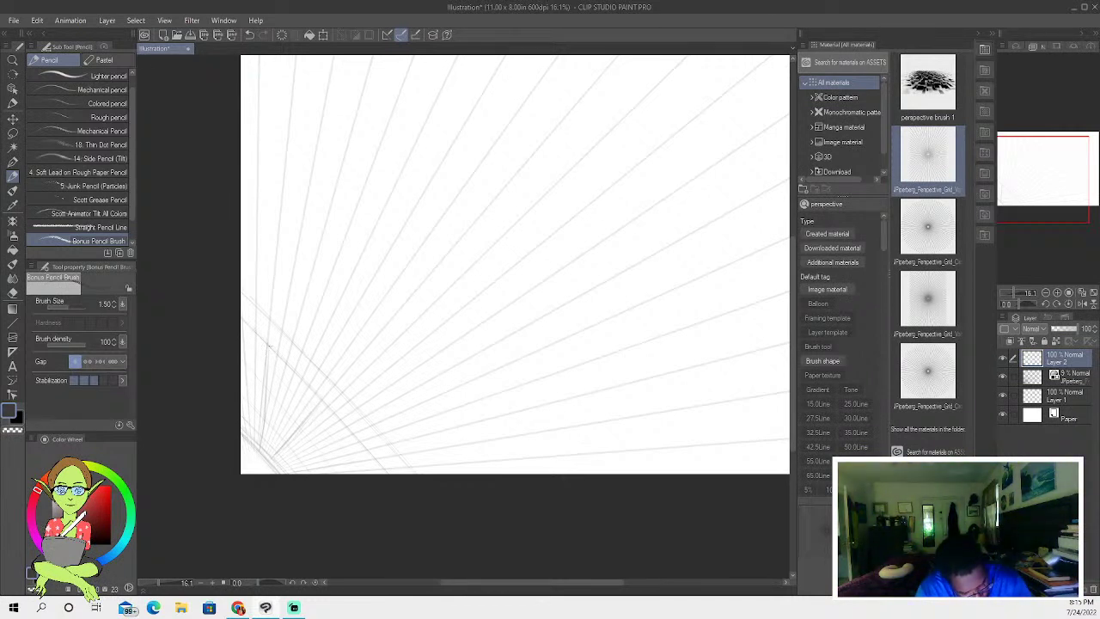
mouse_move(303, 470)
left_mouse_down()
mouse_move(335, 467)
mouse_move(254, 333)
left_mouse_up()
left_click_drag(384, 432, 251, 305)
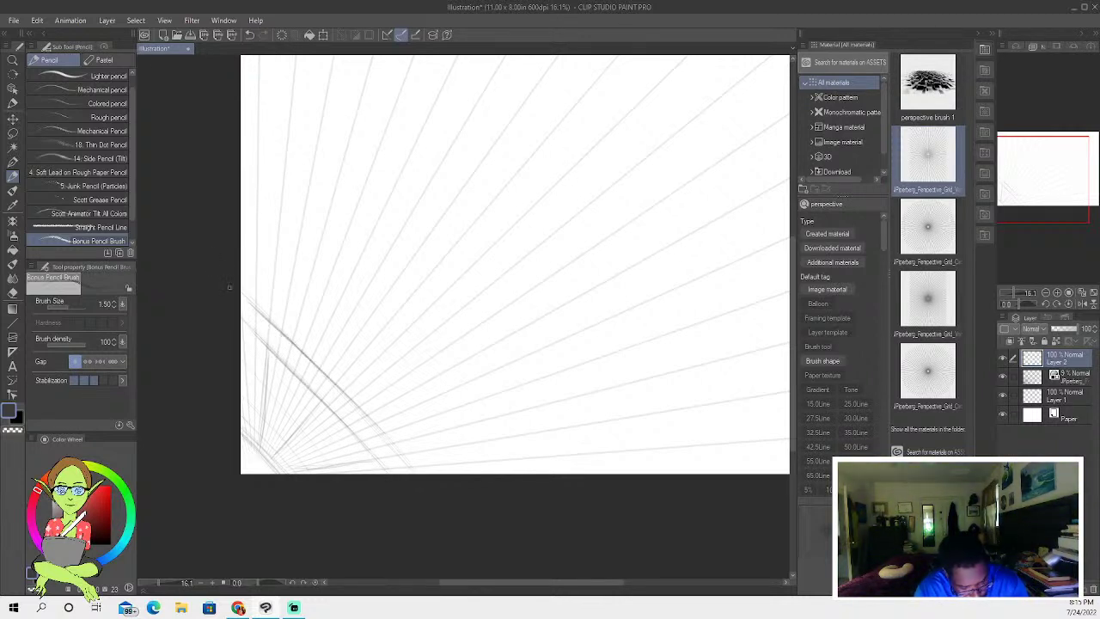
left_click_drag(282, 469, 221, 413)
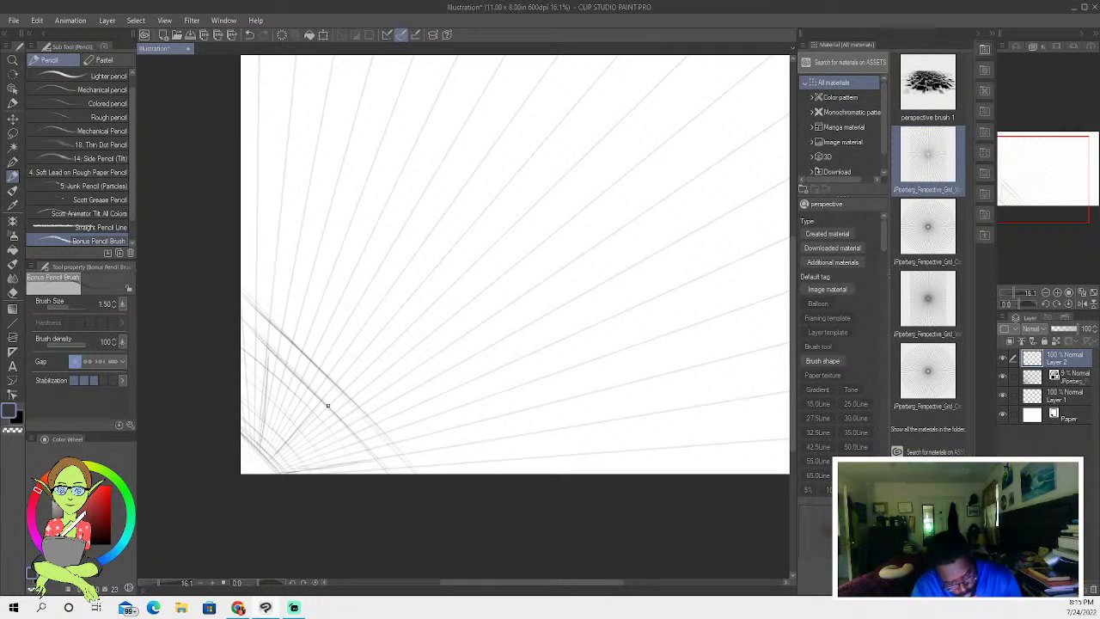
left_click_drag(325, 401, 224, 315)
left_click_drag(349, 395, 210, 286)
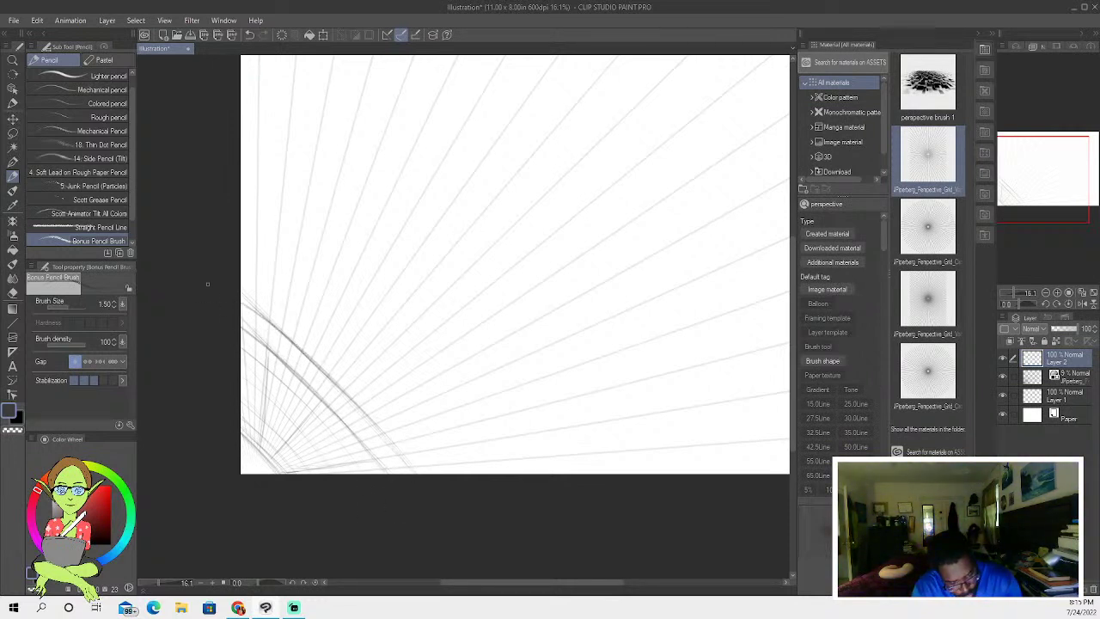
left_click_drag(277, 466, 239, 435)
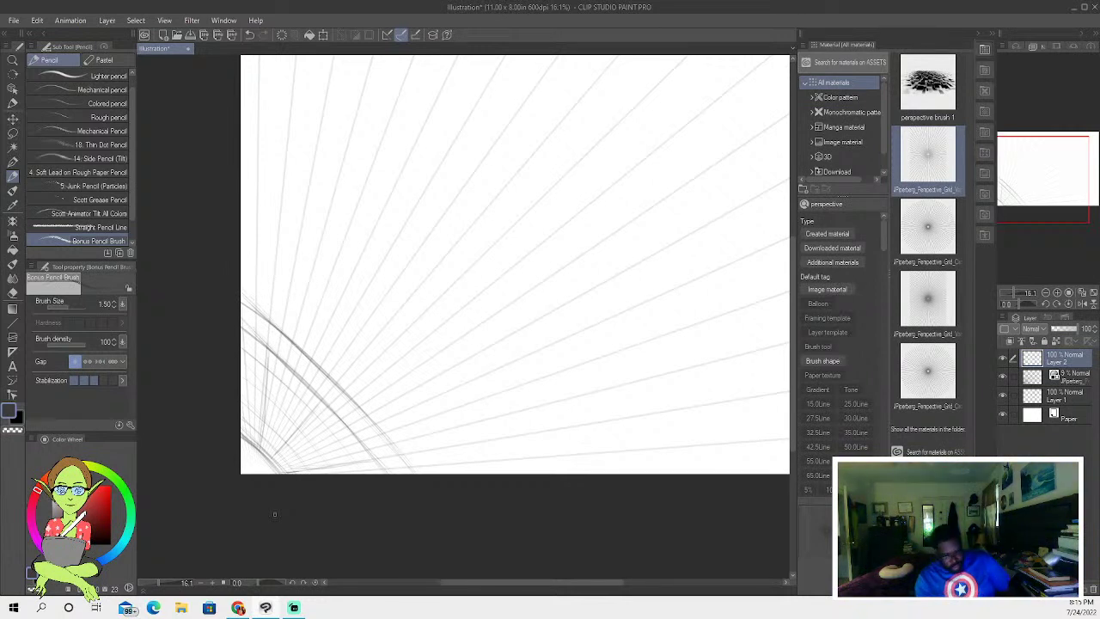
left_click(250, 34)
left_click(250, 34)
left_click(250, 34)
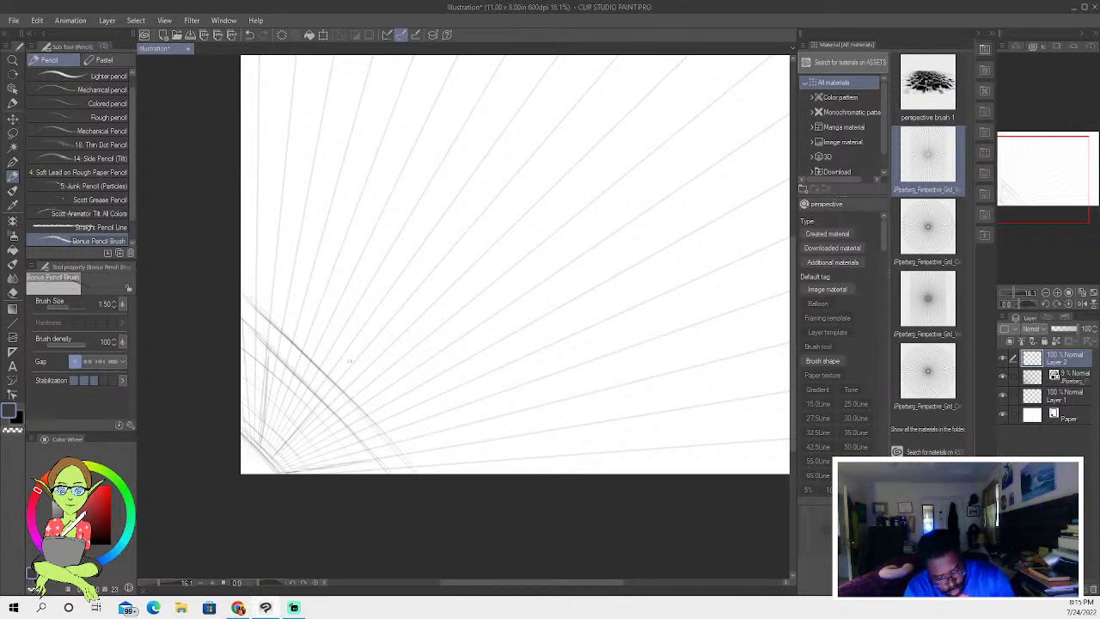
left_click_drag(470, 359, 484, 376)
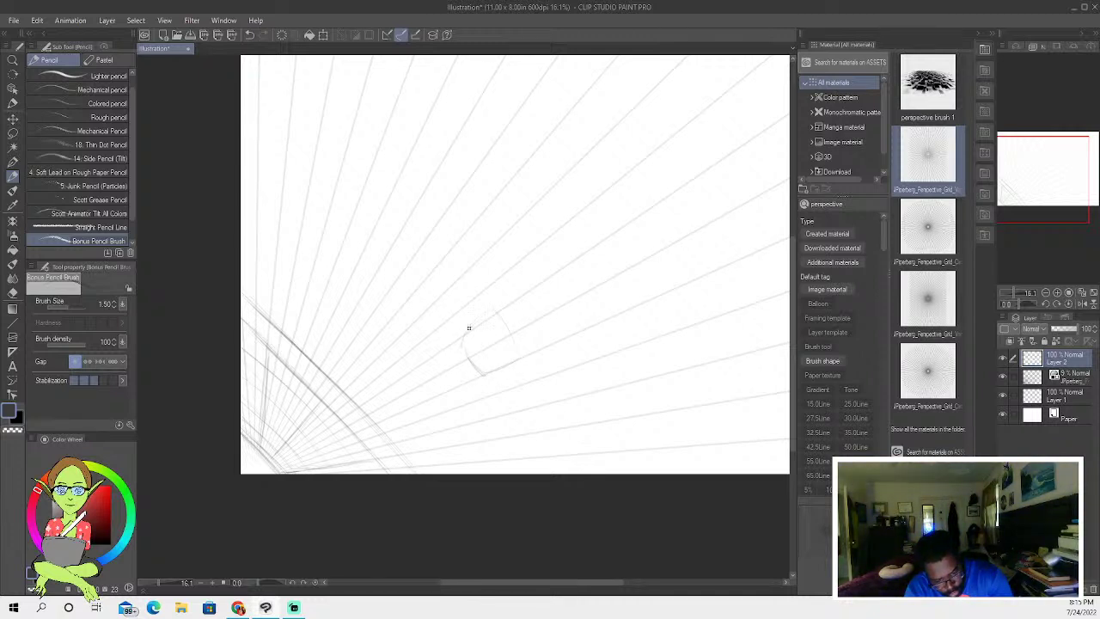
left_click_drag(518, 358, 541, 346)
mouse_move(519, 303)
left_mouse_down()
mouse_move(540, 346)
mouse_move(526, 306)
left_mouse_up()
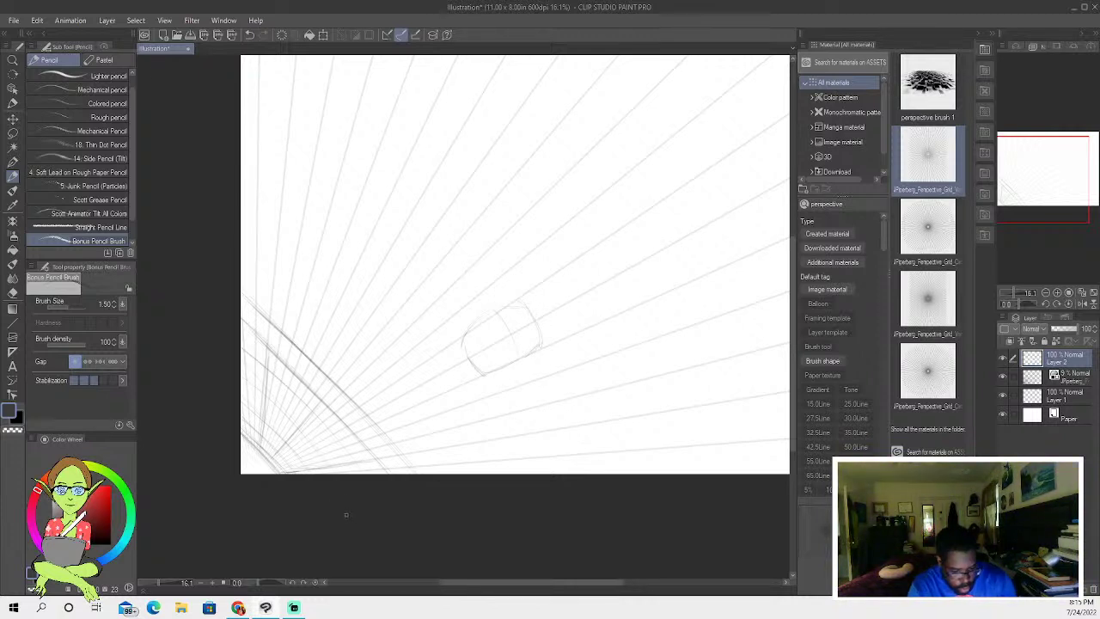
left_click(250, 36)
left_click(250, 37)
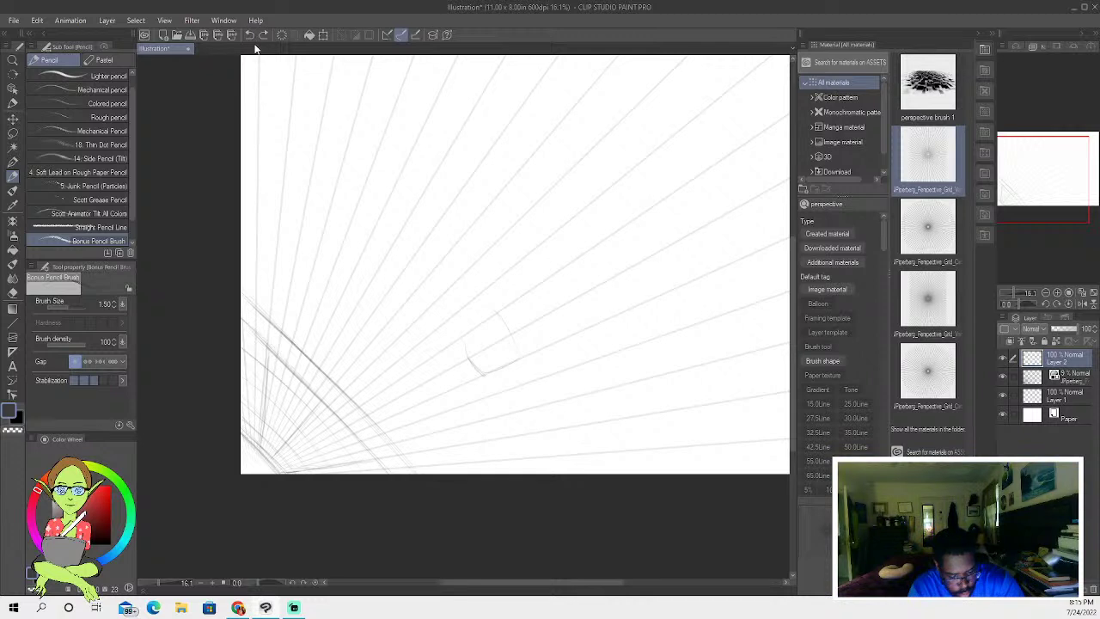
left_click(252, 34)
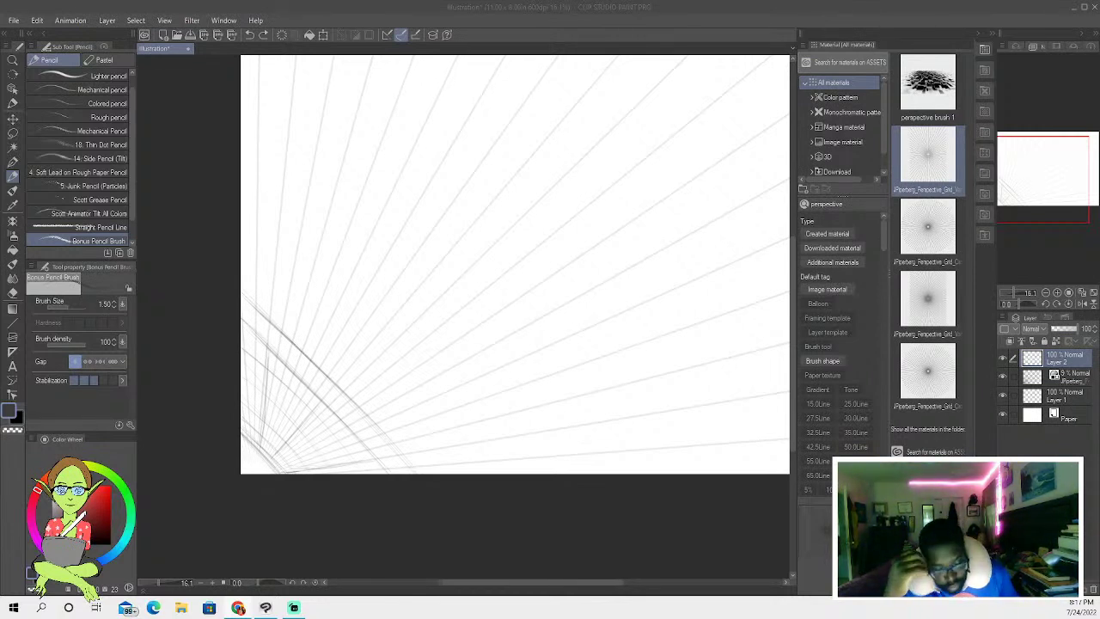
- Sketch a small rounded head shape with an inner curved contour in the lower middle of the canvas
left_click(460, 293)
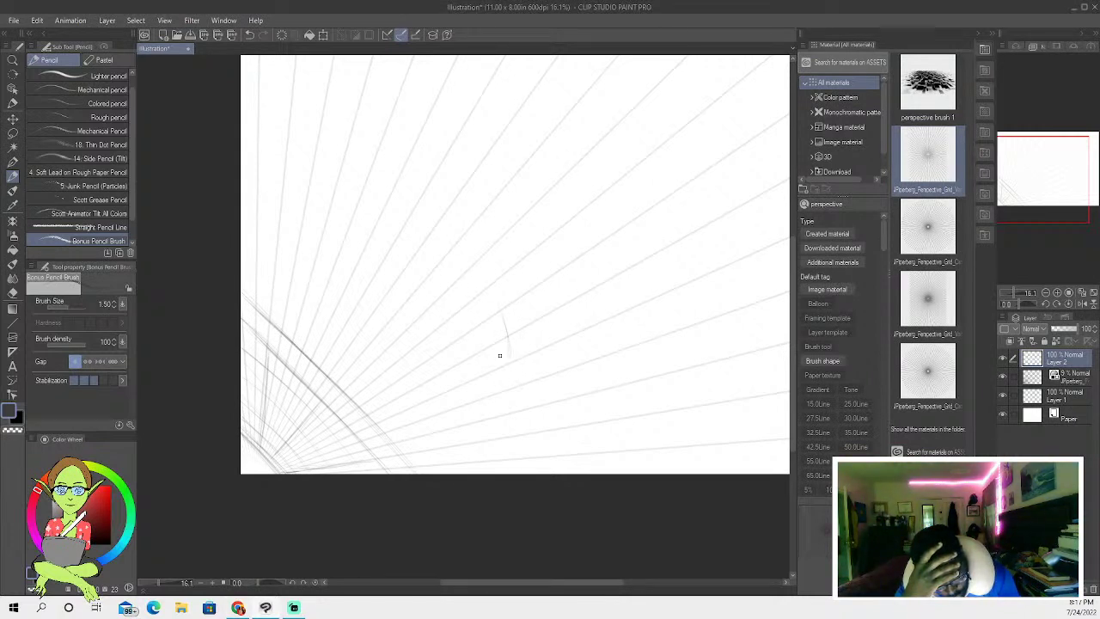
left_click_drag(472, 319, 474, 348)
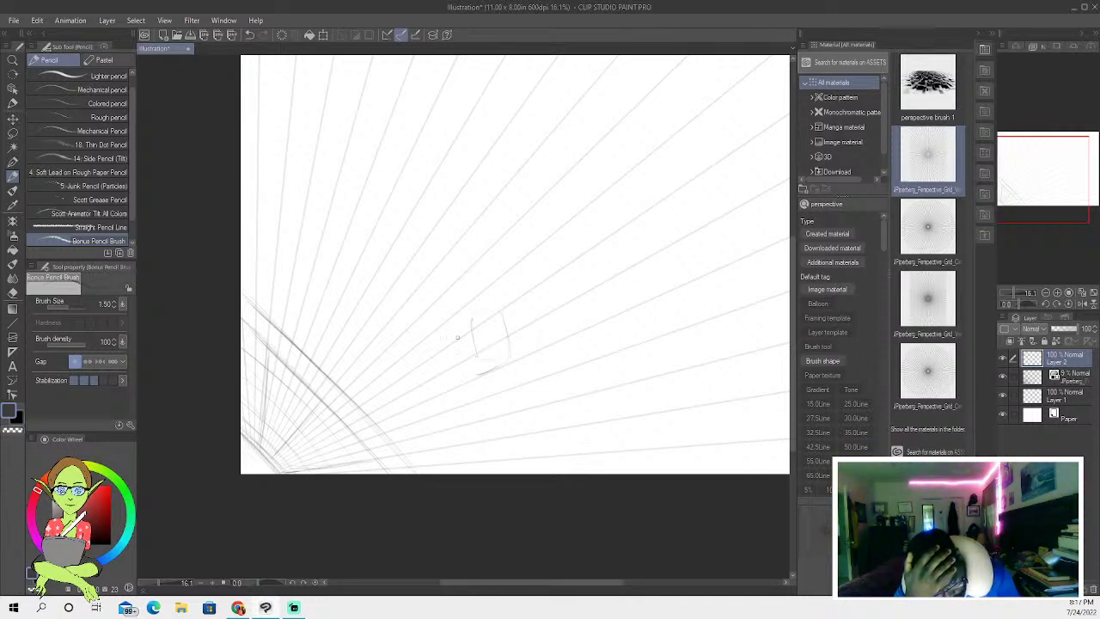
mouse_move(495, 314)
left_mouse_down()
mouse_move(468, 312)
mouse_move(448, 355)
mouse_move(456, 370)
left_mouse_up()
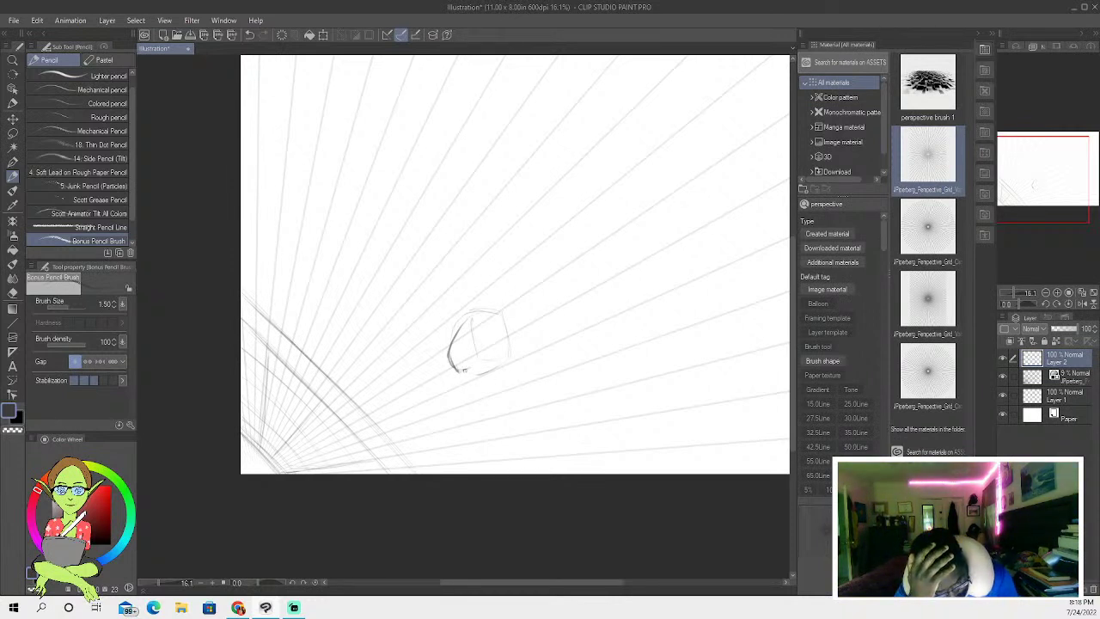
mouse_move(471, 367)
left_mouse_down()
mouse_move(502, 358)
mouse_move(490, 369)
mouse_move(470, 315)
left_mouse_up()
mouse_move(457, 367)
left_mouse_down()
mouse_move(497, 323)
mouse_move(496, 370)
left_mouse_up()
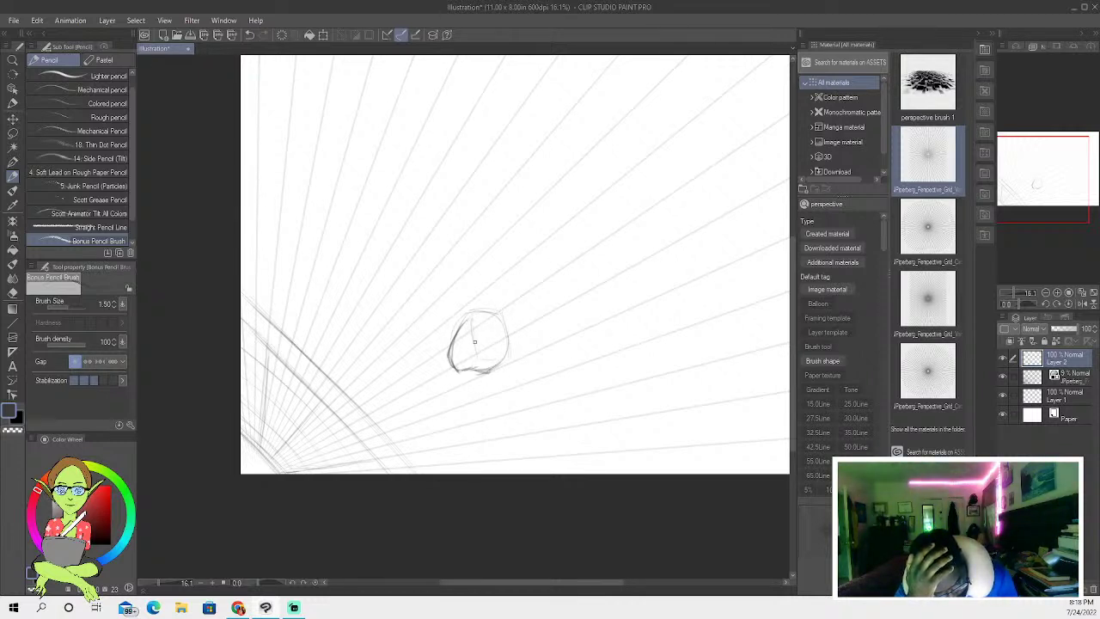
left_click_drag(470, 321, 475, 347)
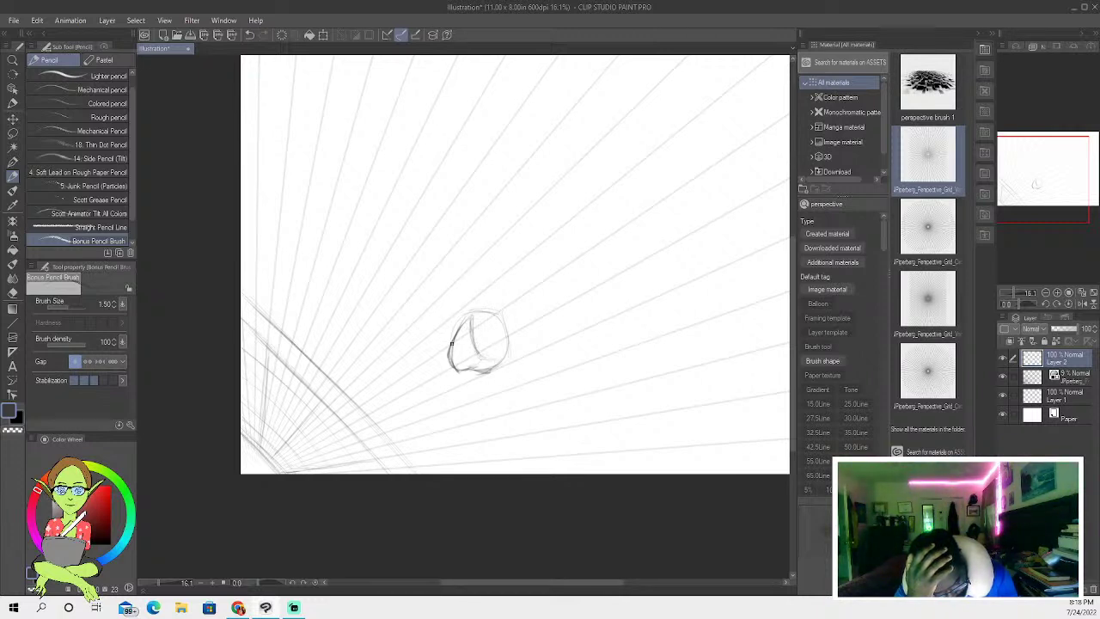
left_click_drag(459, 337, 465, 381)
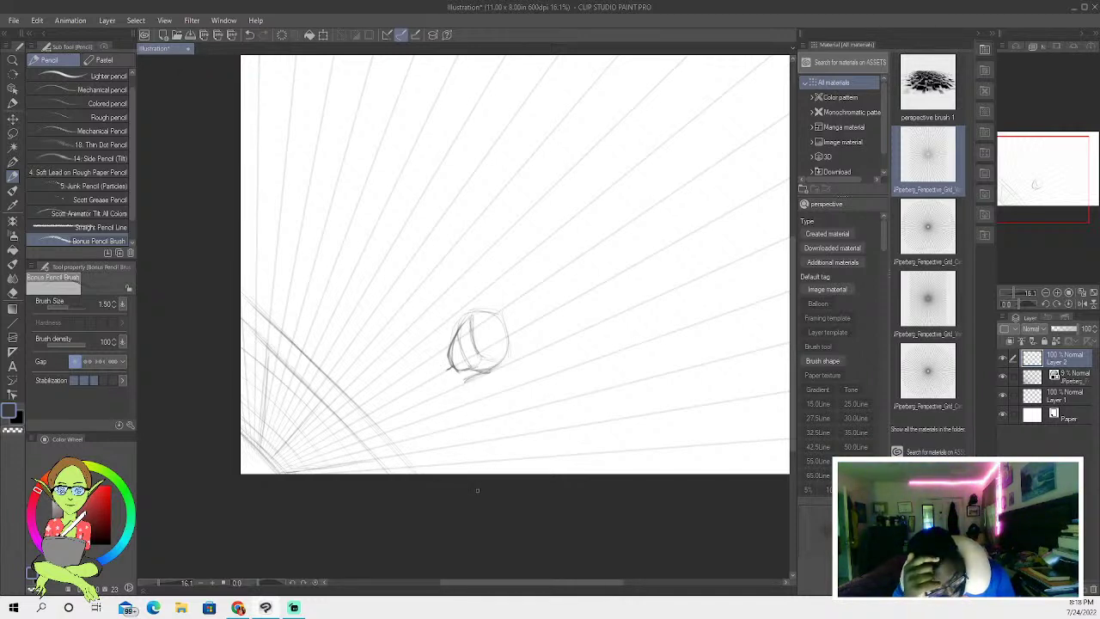
- Undo the latest pencil strokes of the rounded head sketch
left_click(250, 36)
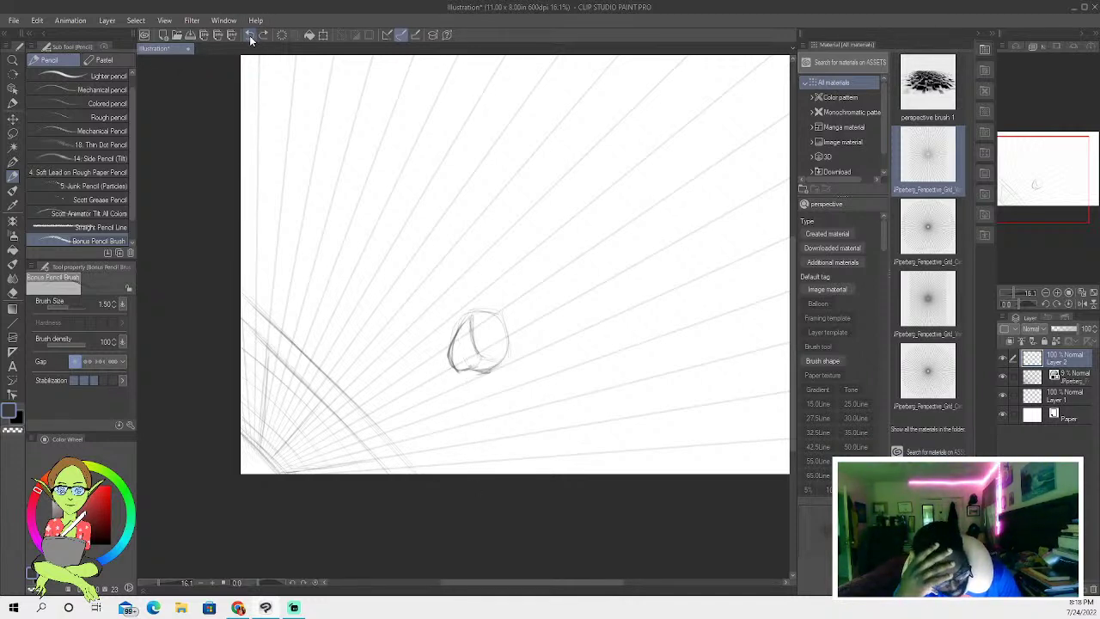
left_click(250, 36)
left_click(250, 37)
left_click(250, 36)
left_click(250, 36)
left_click(251, 36)
left_click(250, 36)
left_click(250, 37)
left_click(250, 36)
left_click(250, 36)
left_click(250, 36)
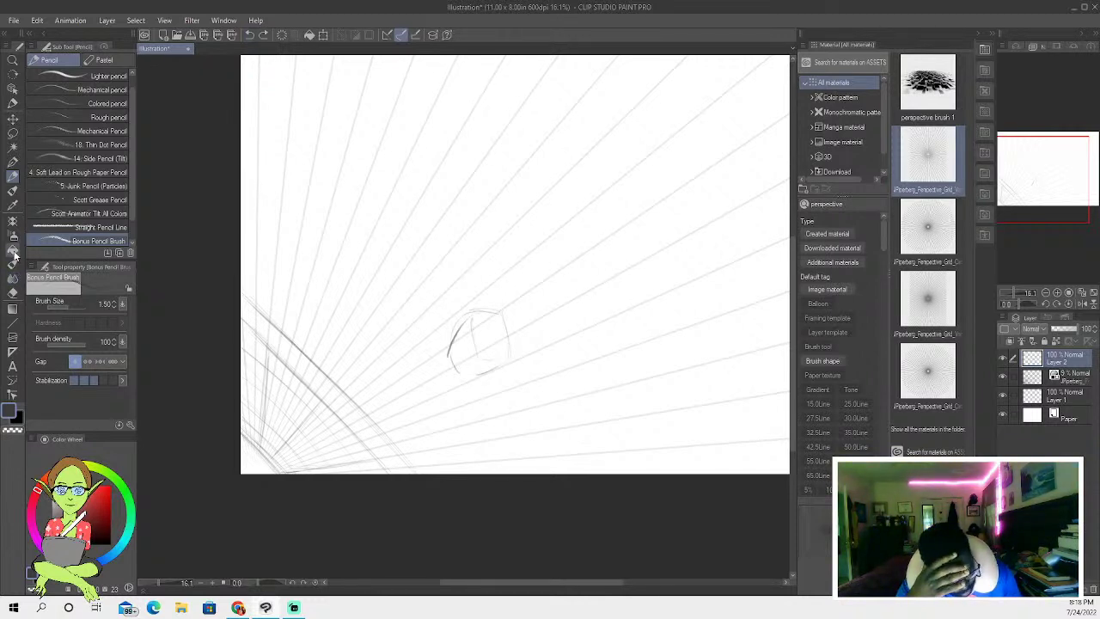
- Erase the remaining rounded head sketch with the Hard eraser enlarged to size 3.50
left_click(13, 292)
mouse_move(457, 372)
left_mouse_down()
mouse_move(444, 343)
mouse_move(461, 356)
left_mouse_up()
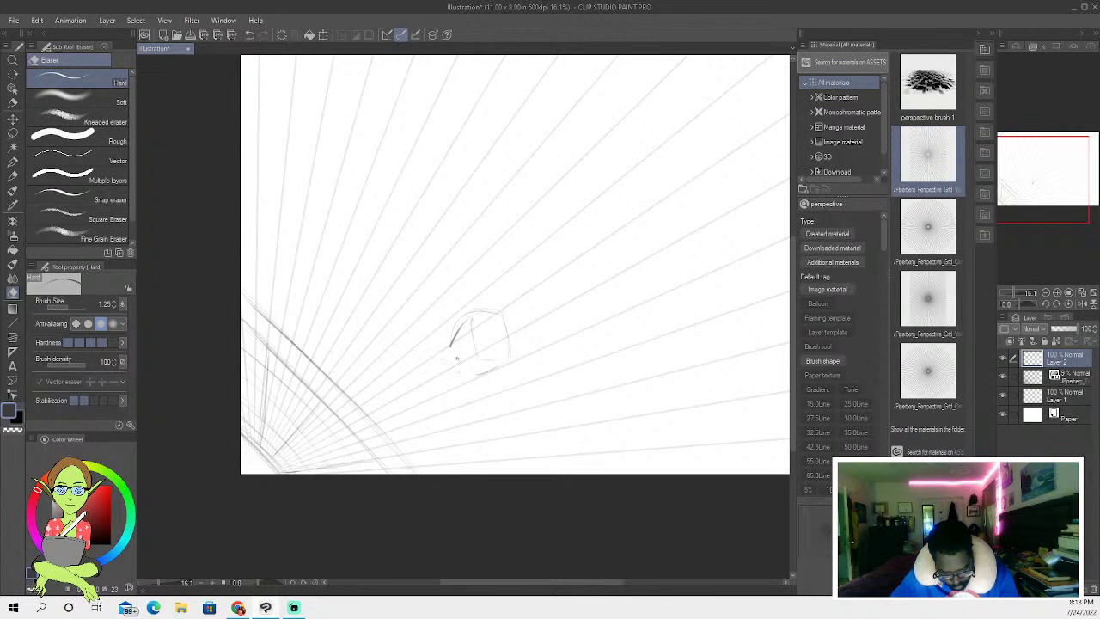
key("]")
key("]")
key("]")
key("]")
key("]")
mouse_move(449, 342)
left_mouse_down()
mouse_move(458, 355)
mouse_move(446, 329)
mouse_move(460, 314)
mouse_move(469, 342)
mouse_move(486, 308)
mouse_move(512, 358)
mouse_move(487, 374)
mouse_move(497, 350)
left_mouse_up()
- Sketch a small tilted oval head with short neck lines and a curved shoulder stroke along the perspective lines using the pencil
key("p")
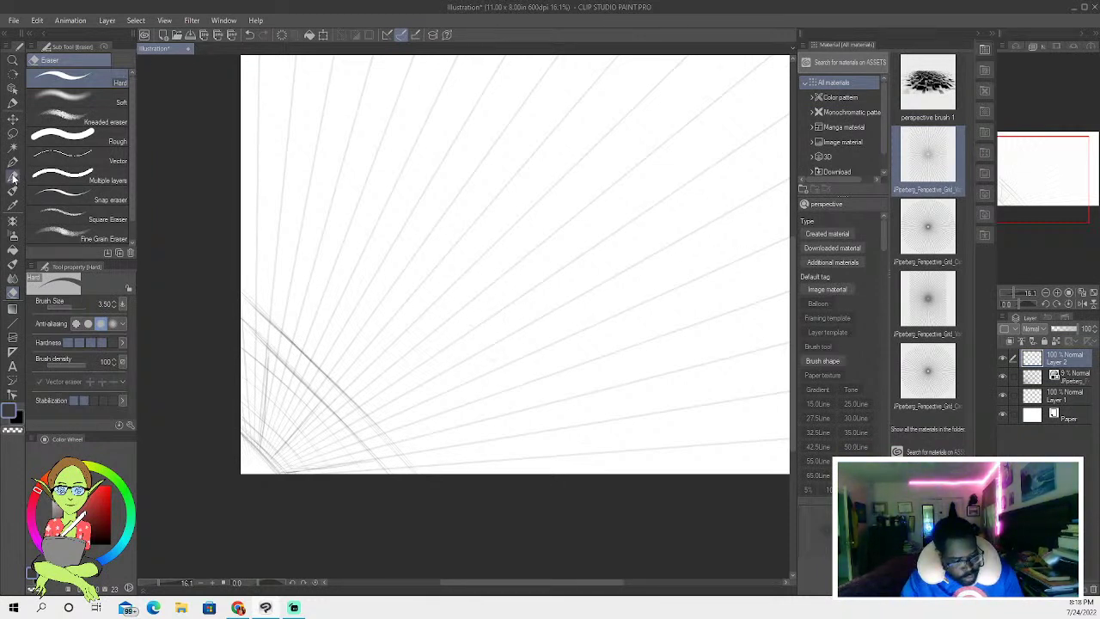
left_click_drag(477, 330, 475, 356)
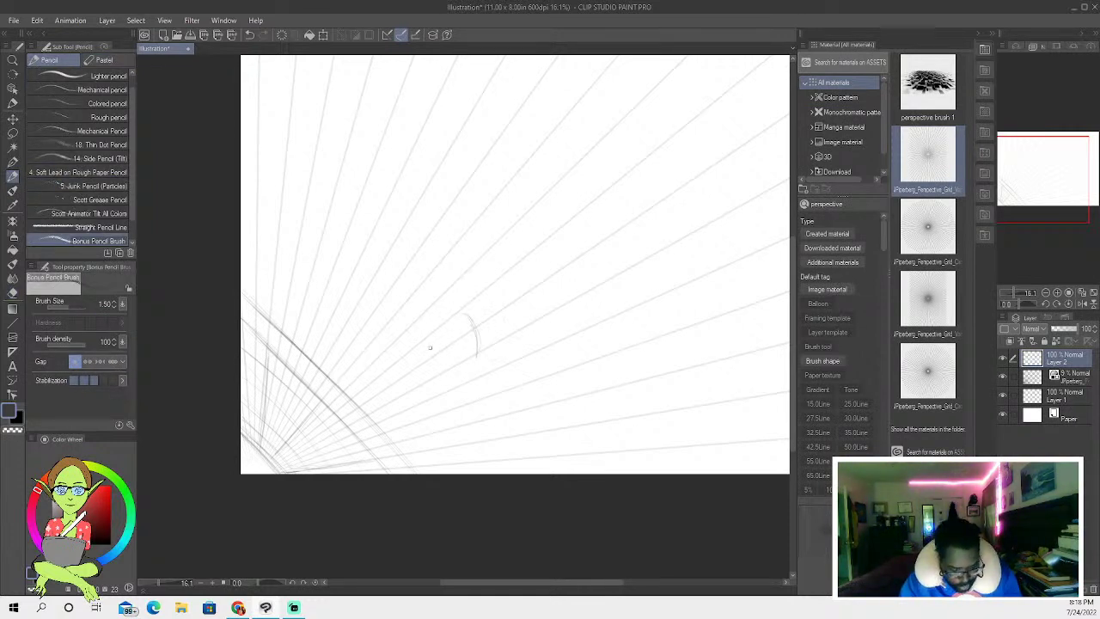
left_click(249, 35)
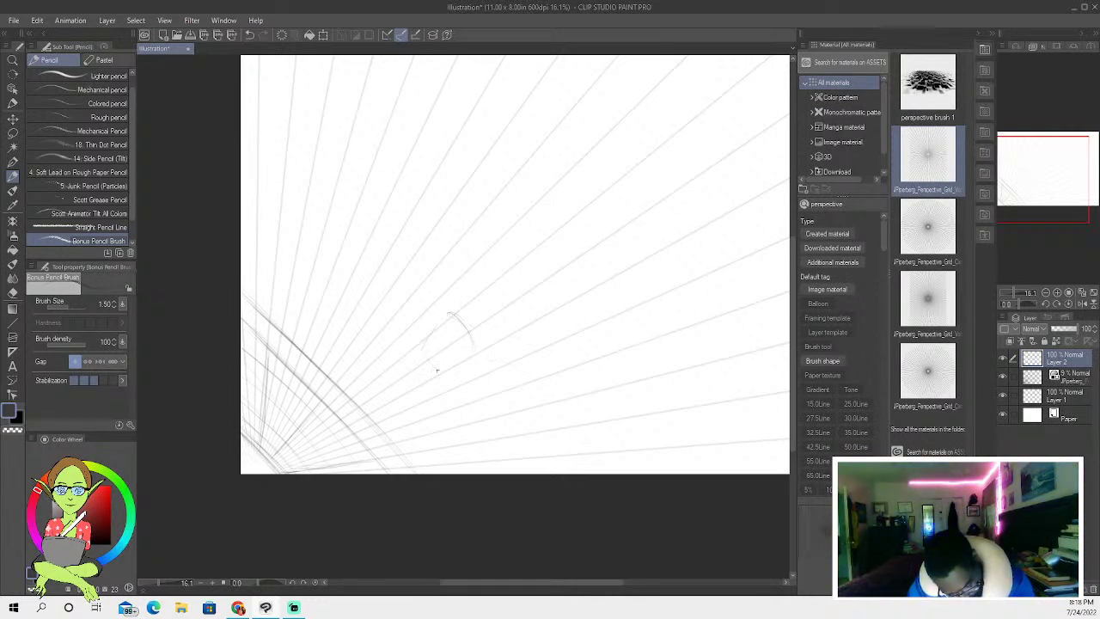
left_click_drag(436, 369, 462, 356)
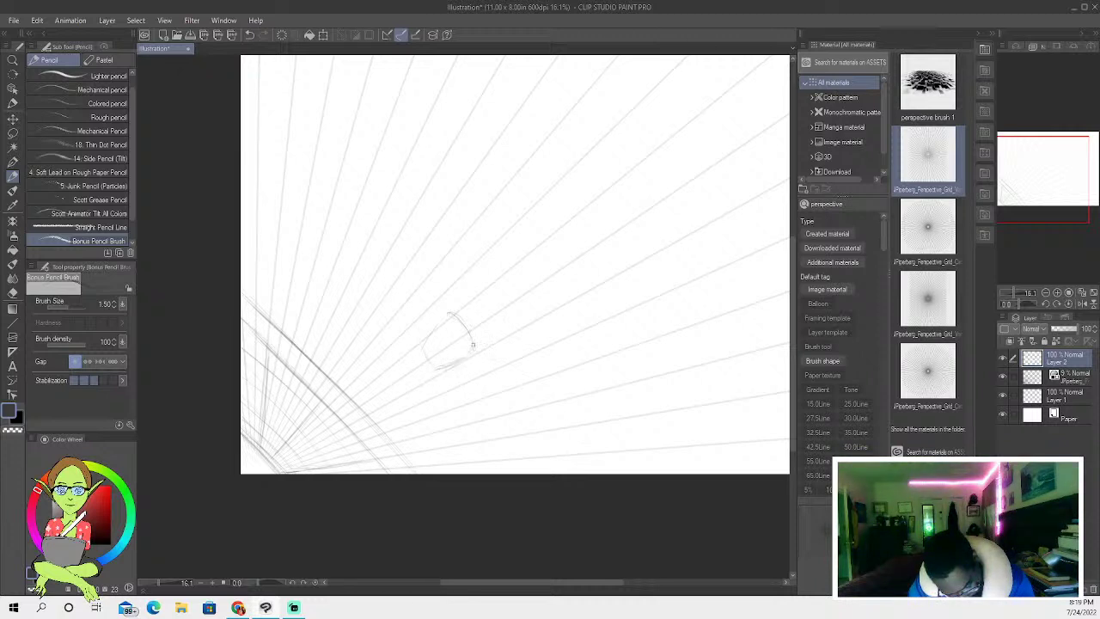
mouse_move(448, 314)
left_mouse_down()
mouse_move(472, 337)
mouse_move(461, 311)
mouse_move(473, 351)
left_mouse_up()
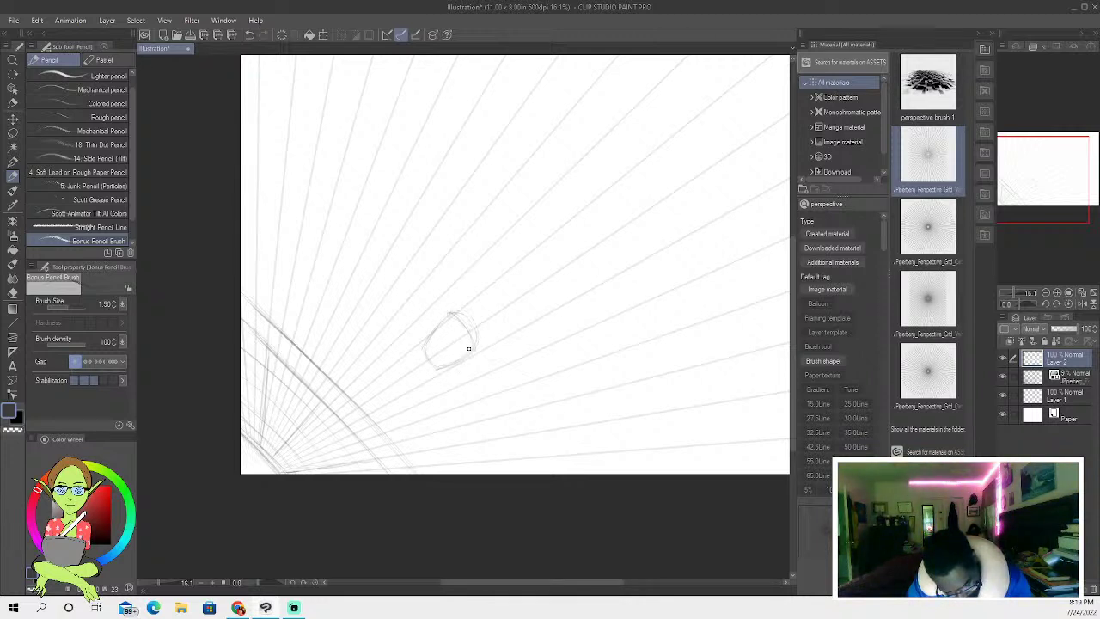
mouse_move(427, 373)
left_mouse_down()
mouse_move(420, 341)
mouse_move(424, 375)
mouse_move(431, 341)
mouse_move(426, 353)
mouse_move(463, 352)
mouse_move(453, 364)
mouse_move(477, 338)
mouse_move(445, 314)
mouse_move(470, 348)
left_mouse_up()
left_click_drag(403, 344, 431, 372)
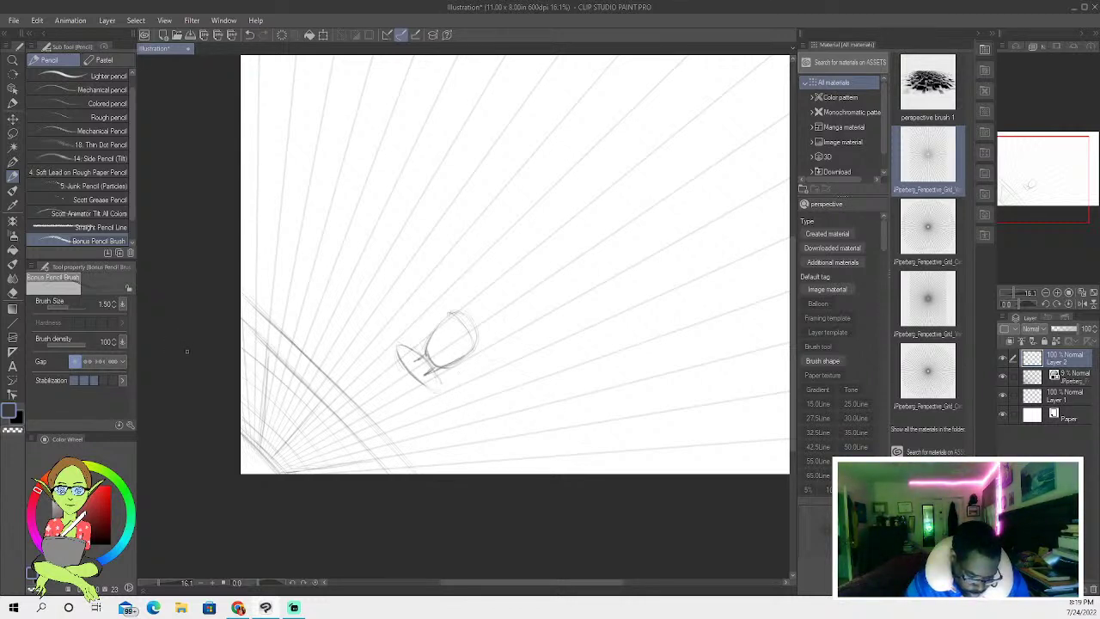
- Scale the lassoed head-and-shoulder sketch to 84% and reposition it farther out along the perspective lines, with the selection cleared
left_click(13, 133)
mouse_move(438, 420)
left_mouse_down()
mouse_move(392, 291)
mouse_move(496, 386)
mouse_move(443, 416)
mouse_move(397, 410)
left_mouse_up()
left_click(37, 19)
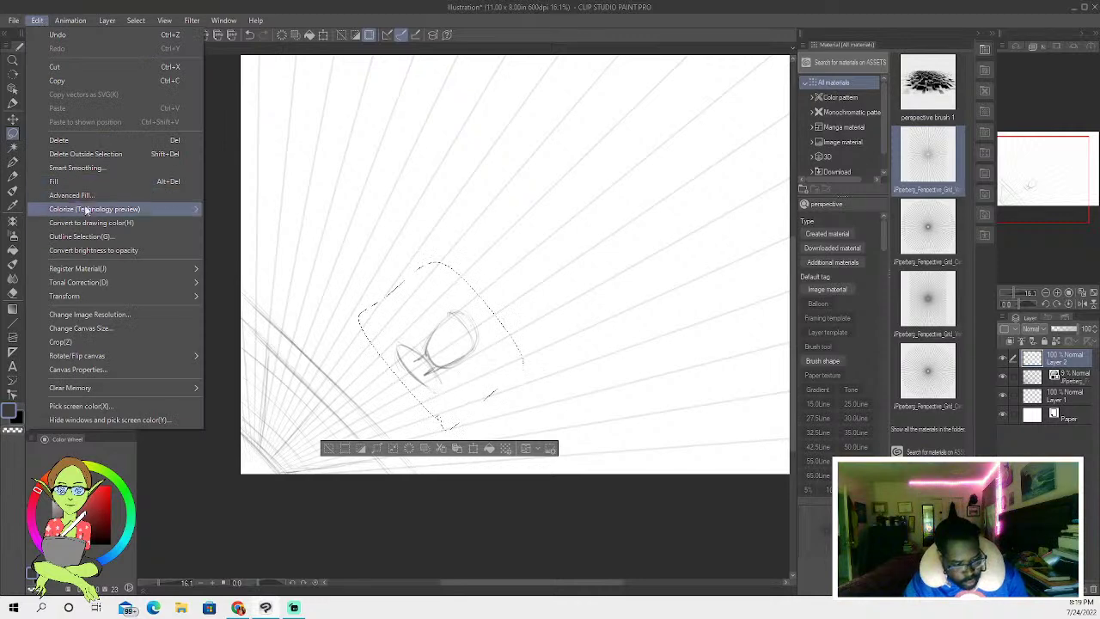
mouse_move(85, 296)
left_click(245, 298)
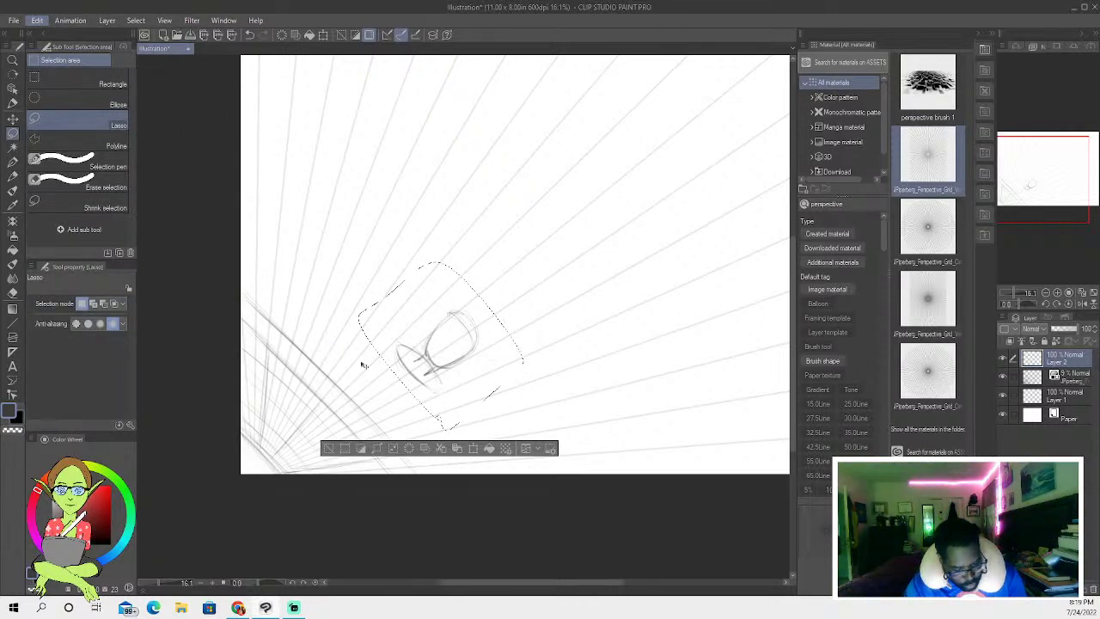
left_click_drag(448, 387, 497, 380)
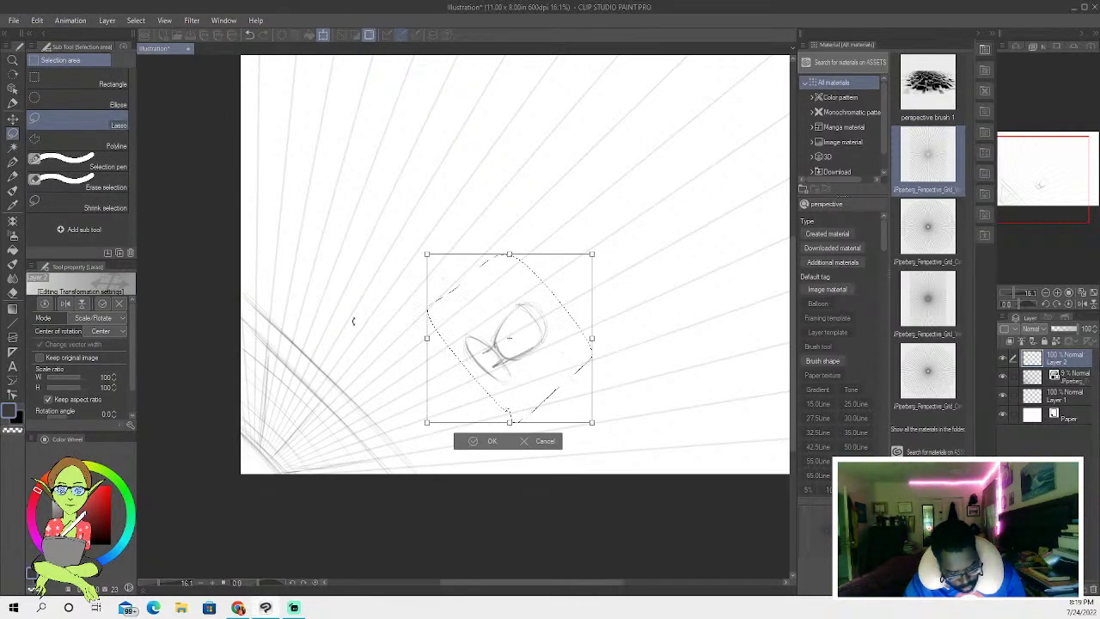
left_click_drag(591, 253, 556, 279)
mouse_move(454, 345)
left_mouse_down()
mouse_move(421, 367)
mouse_move(453, 343)
left_mouse_up()
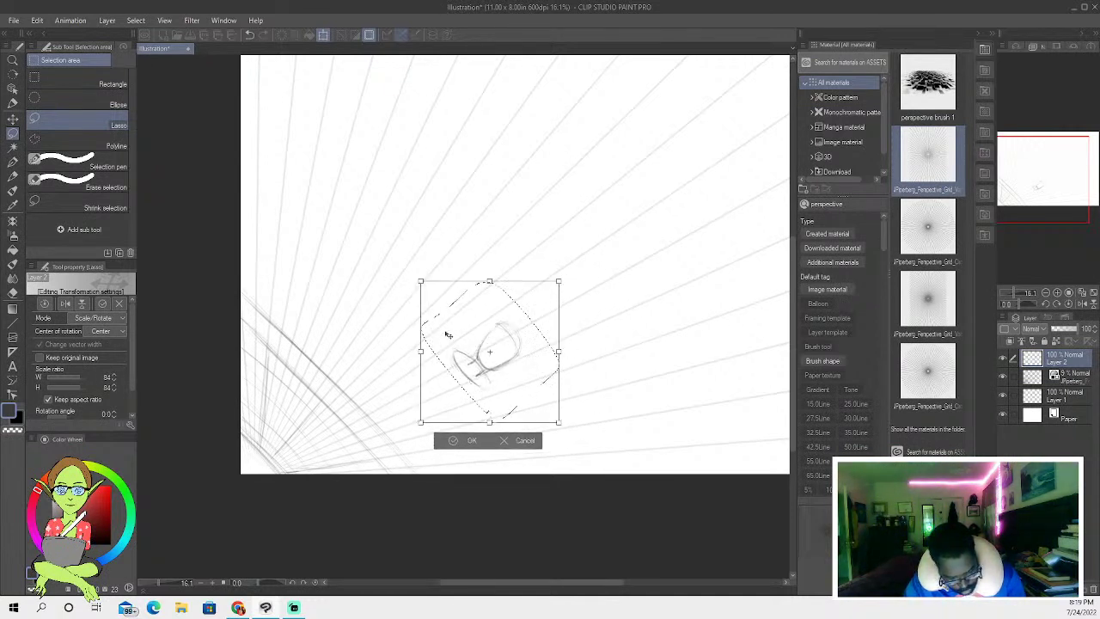
left_click_drag(449, 384, 456, 380)
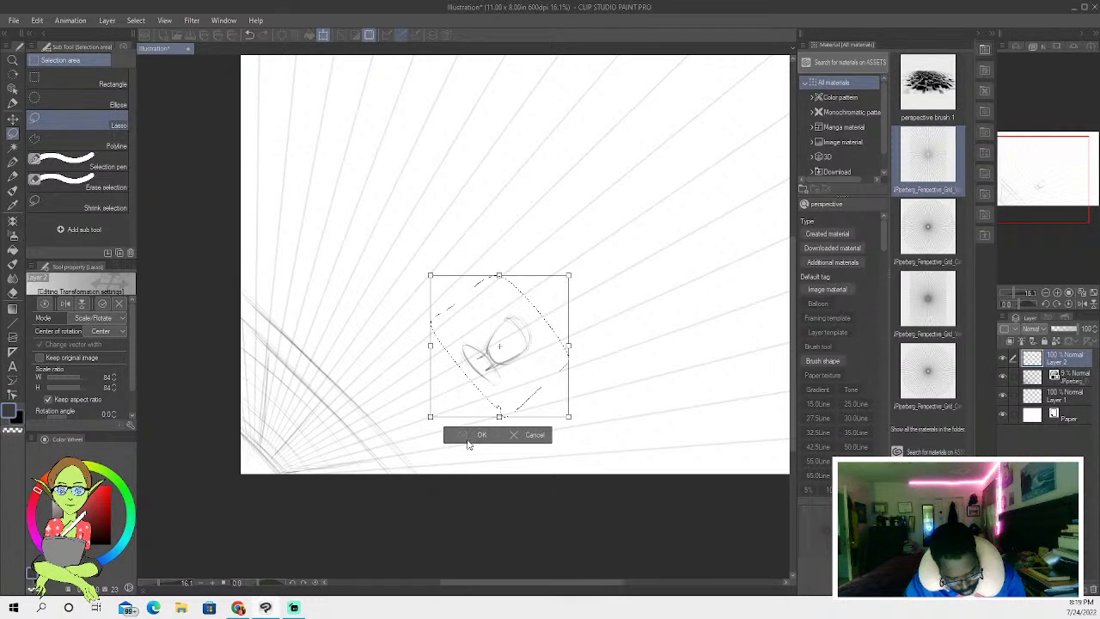
key("Return")
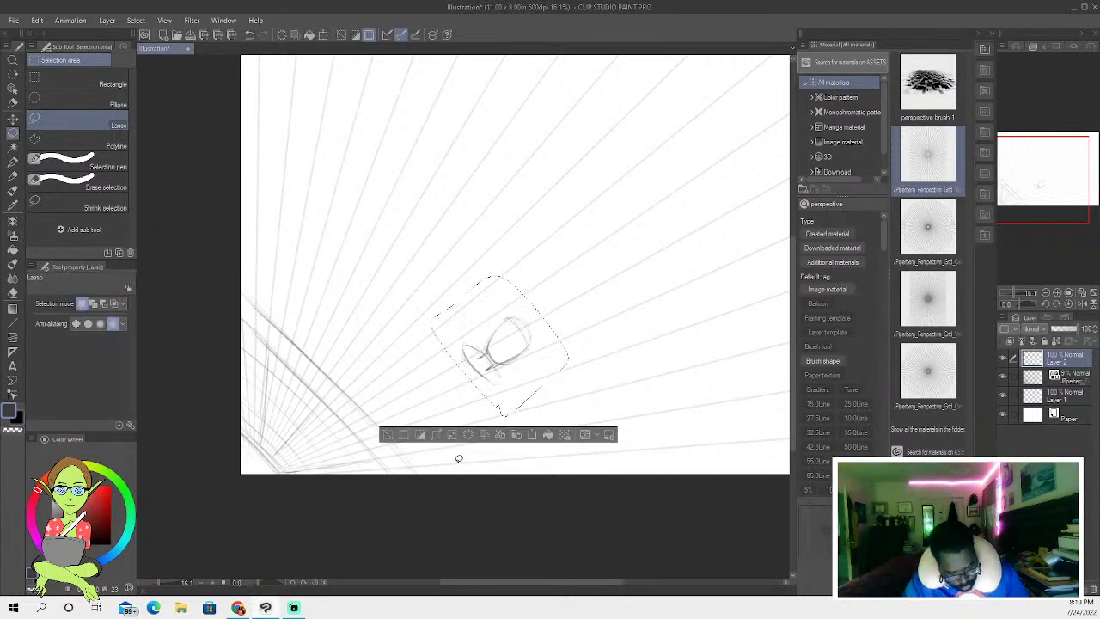
key("ctrl+d")
- Pencil in the lower figure's torso, round shoulder joints, head guide lines and legs trailing toward the vanishing point
key("p")
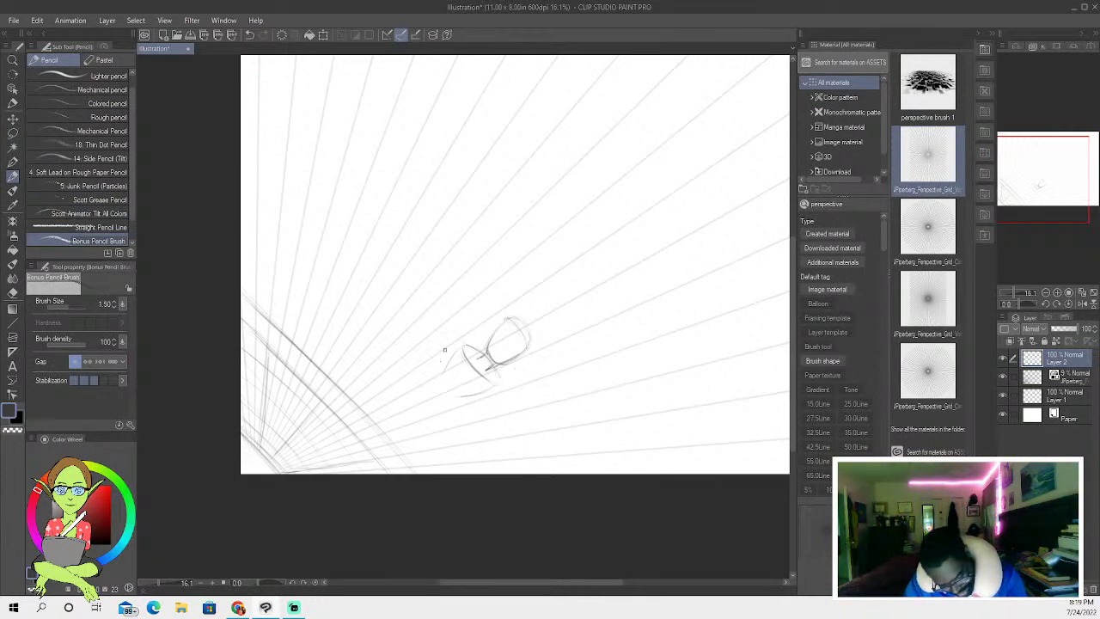
mouse_move(460, 351)
left_mouse_down()
mouse_move(442, 378)
mouse_move(452, 396)
mouse_move(498, 376)
mouse_move(450, 373)
mouse_move(460, 346)
mouse_move(497, 383)
mouse_move(489, 392)
mouse_move(457, 354)
left_mouse_up()
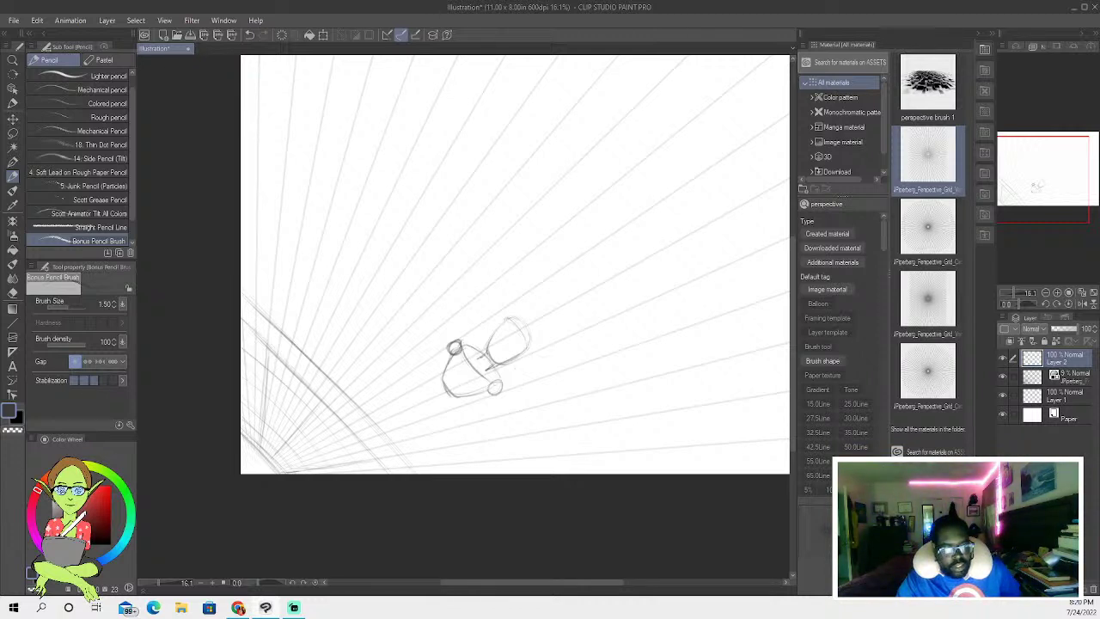
key("alt+Tab")
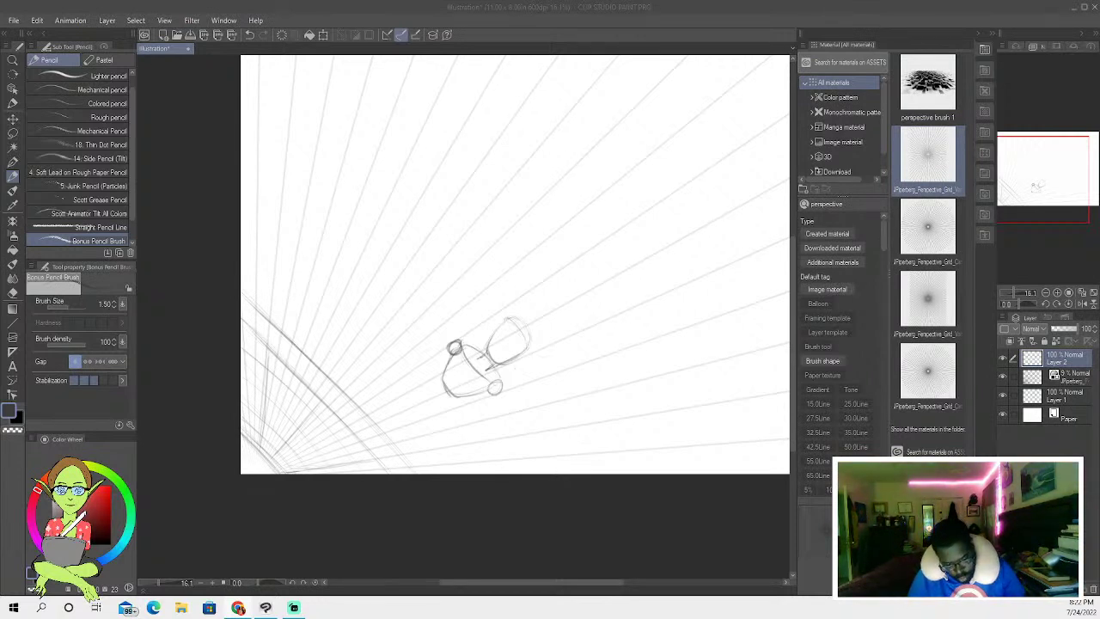
left_click(513, 349)
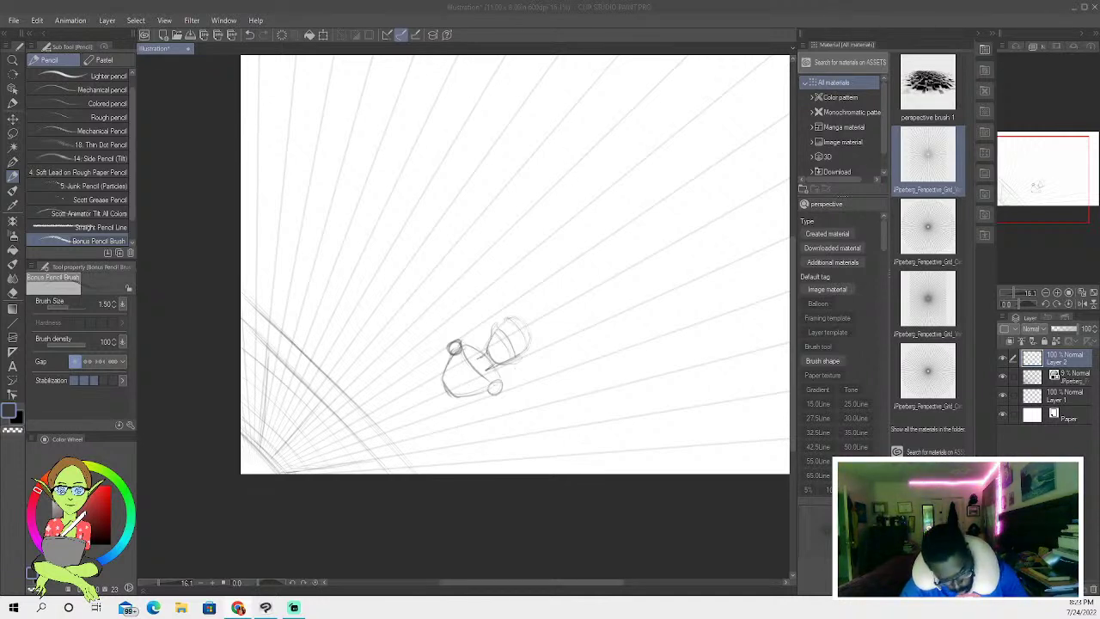
left_click(445, 377)
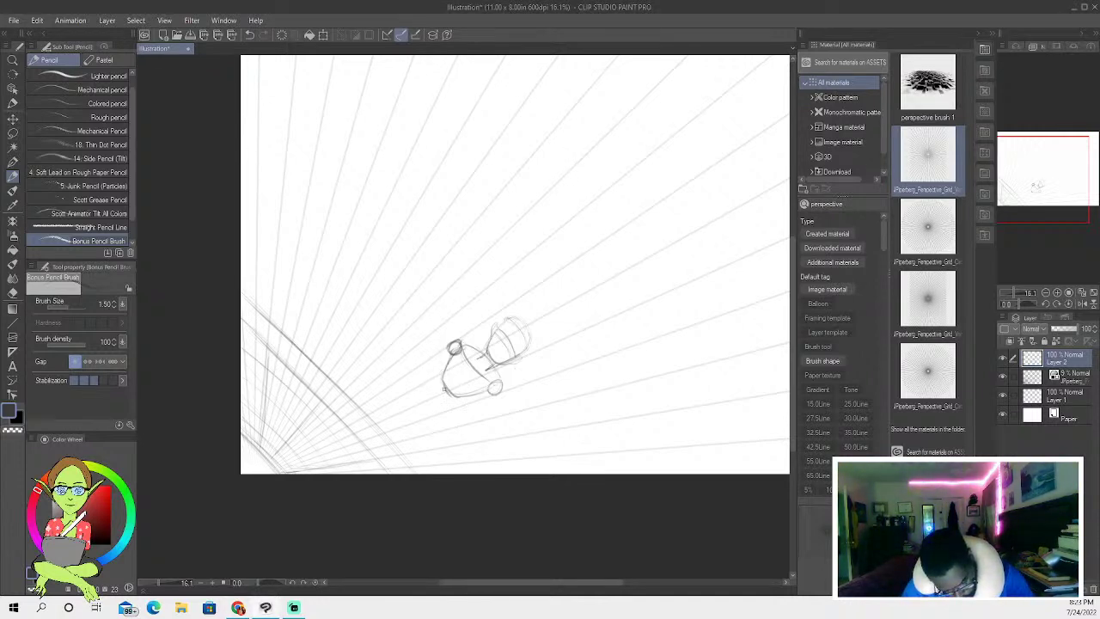
mouse_move(427, 375)
left_mouse_down()
mouse_move(410, 393)
mouse_move(446, 423)
left_mouse_up()
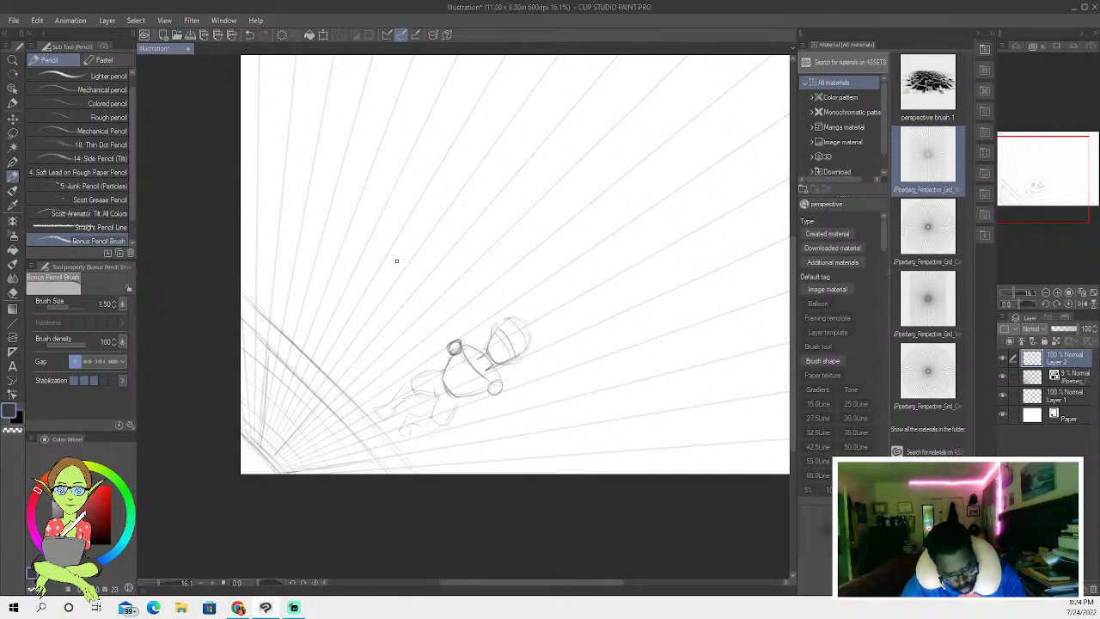
- Sketch a second figure's oval head, neck and rounded torso in the upper-left part of the canvas, along the perspective lines
mouse_move(359, 207)
left_mouse_down()
mouse_move(365, 244)
mouse_move(341, 210)
mouse_move(353, 248)
left_mouse_up()
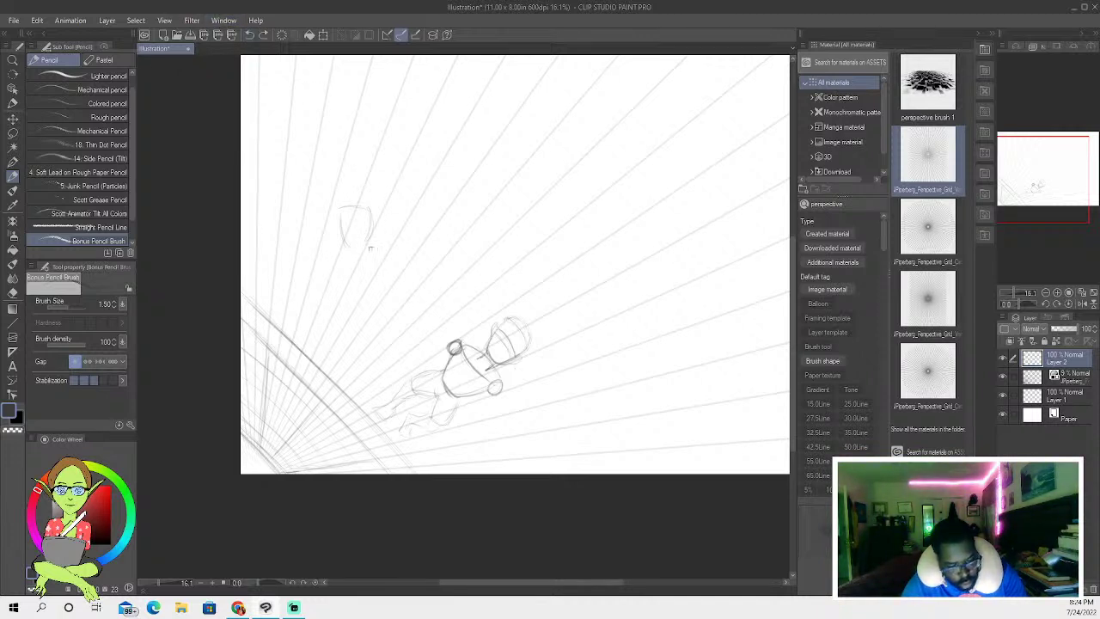
left_click_drag(369, 240, 365, 216)
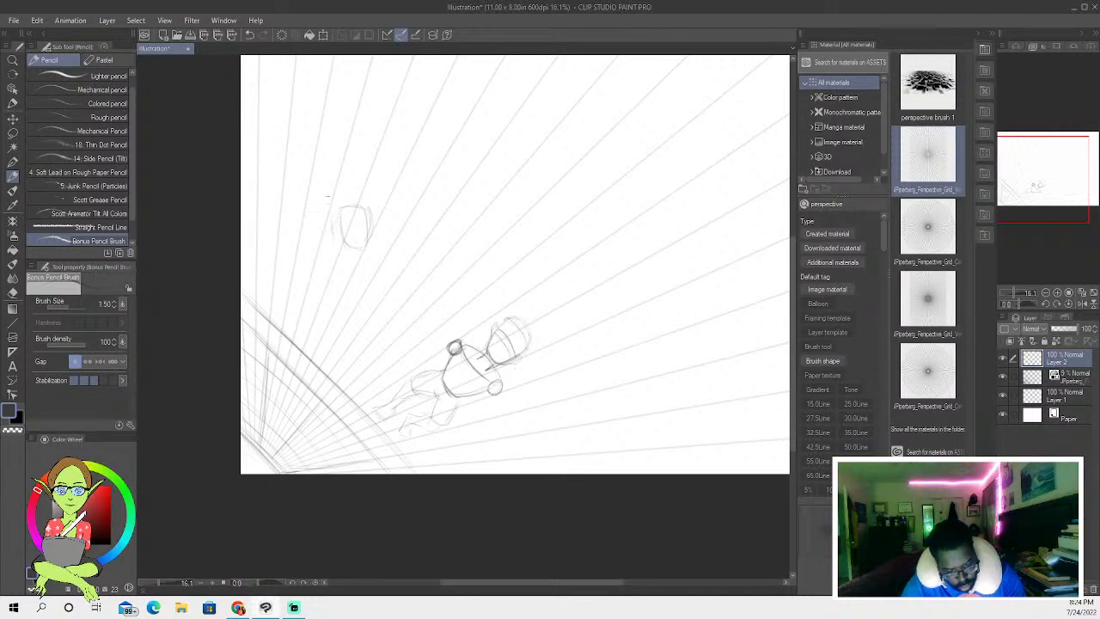
left_click(252, 35)
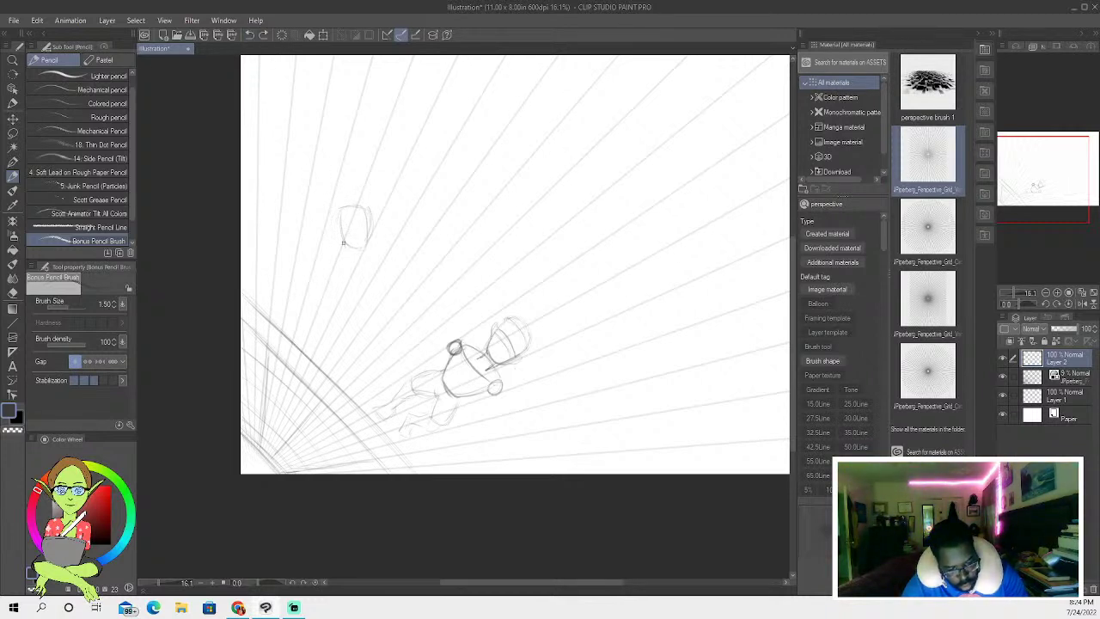
mouse_move(329, 214)
left_mouse_down()
mouse_move(366, 220)
mouse_move(341, 218)
mouse_move(367, 247)
left_mouse_up()
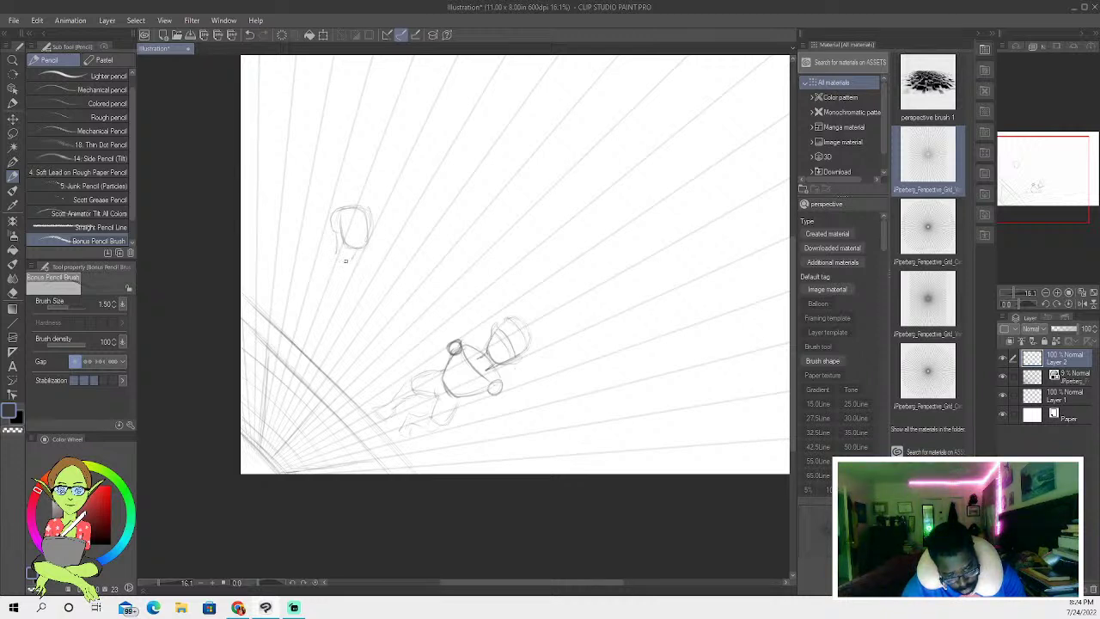
mouse_move(349, 250)
left_mouse_down()
mouse_move(316, 278)
mouse_move(323, 252)
mouse_move(349, 256)
mouse_move(333, 298)
mouse_move(348, 288)
mouse_move(313, 270)
mouse_move(334, 298)
left_mouse_up()
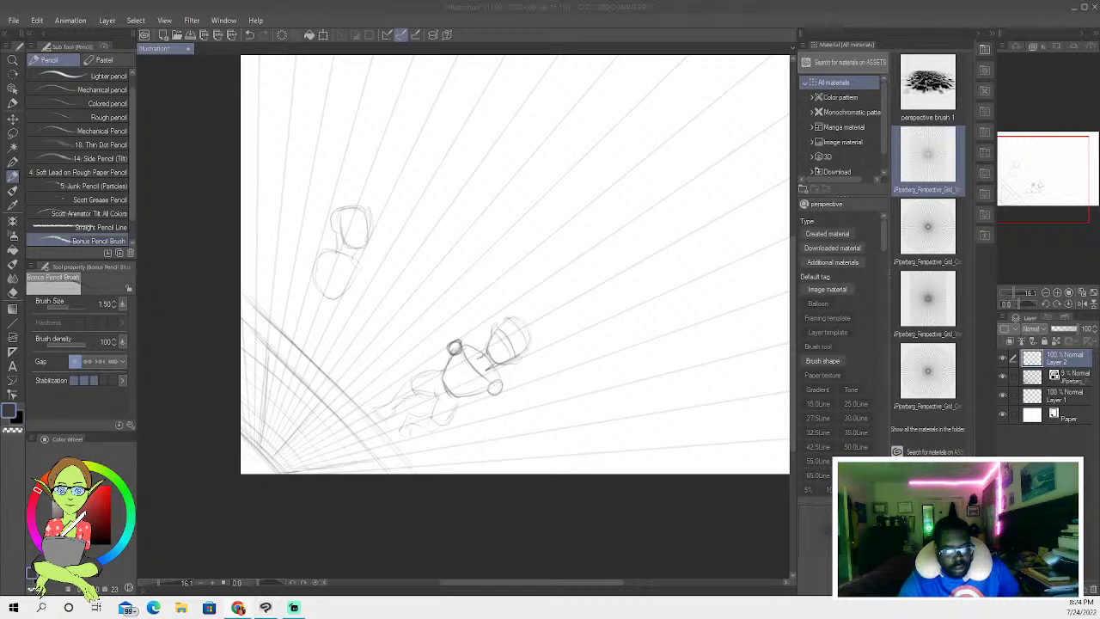
key("alt+Tab")
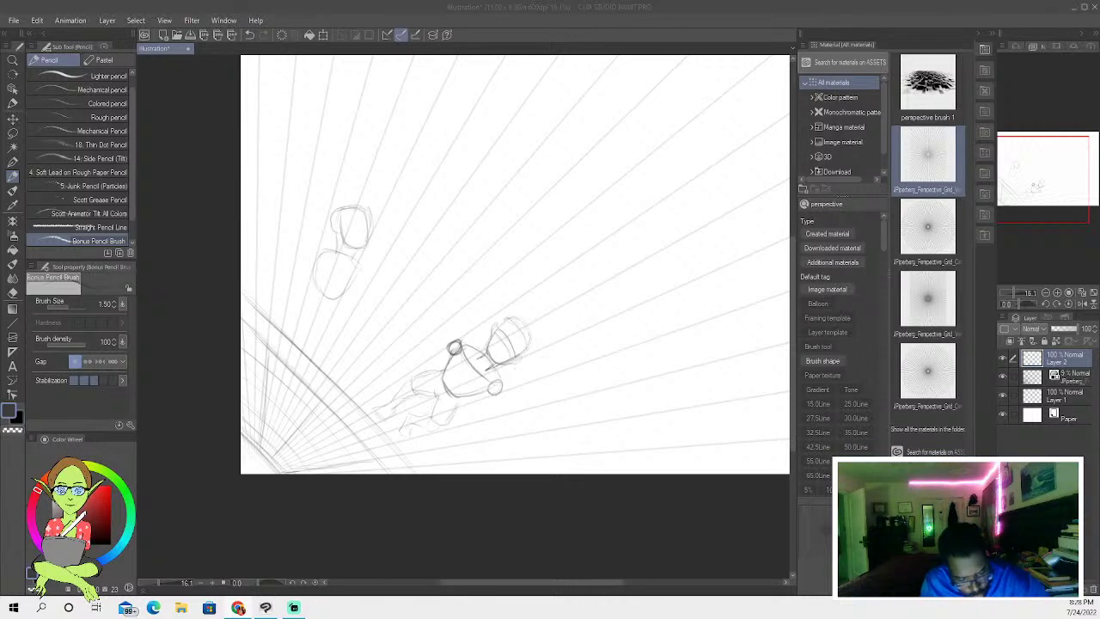
- Sketch the second figure's shoulder joints, raised arms with elbows and round hands, and small legs tapering toward the vanishing point
left_click(324, 258)
left_click_drag(322, 251, 320, 262)
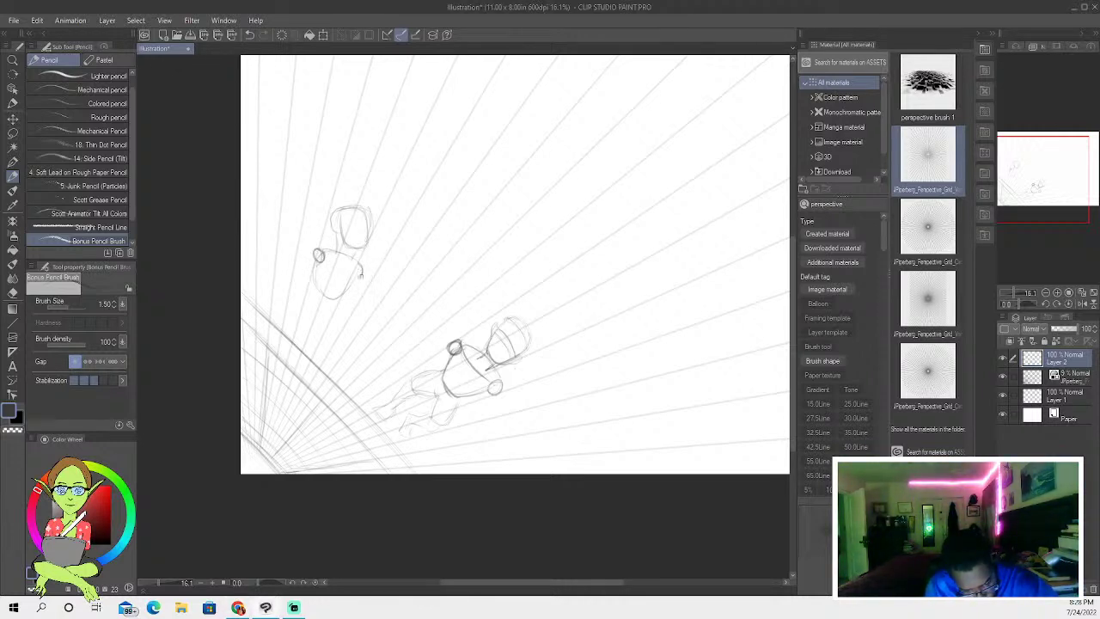
left_click_drag(318, 250, 311, 204)
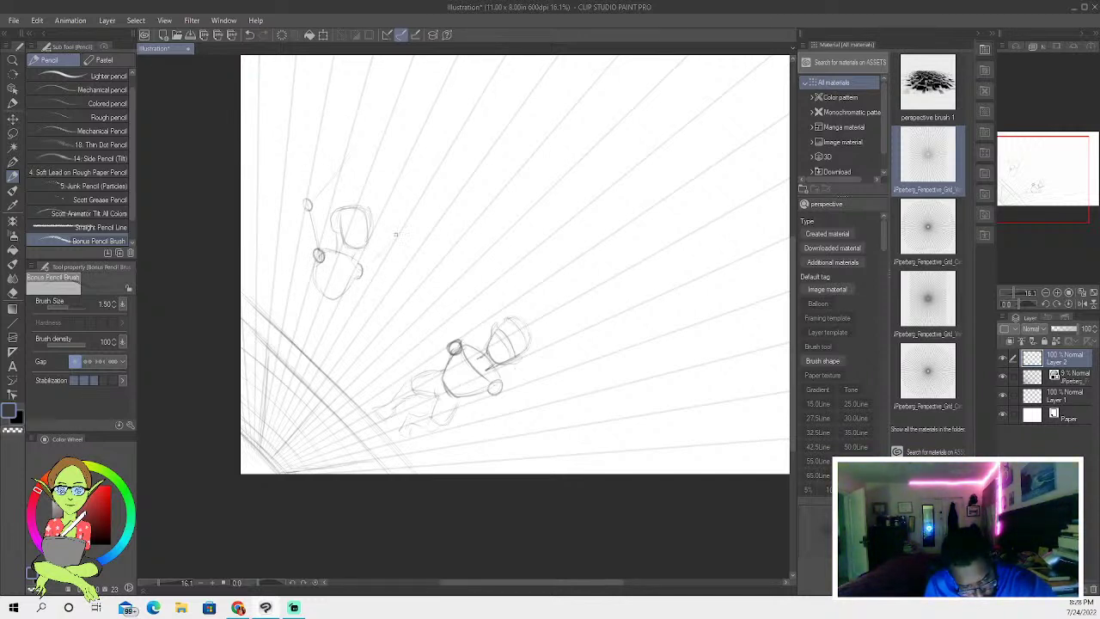
left_click_drag(396, 227, 392, 239)
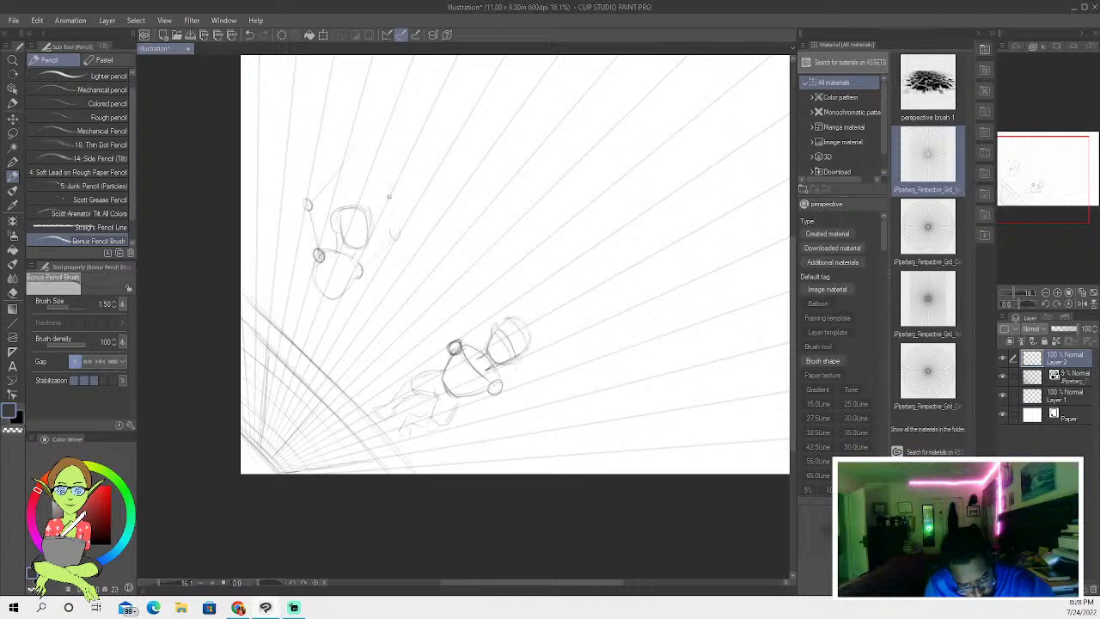
mouse_move(388, 171)
left_mouse_down()
mouse_move(388, 154)
mouse_move(378, 165)
mouse_move(358, 142)
mouse_move(343, 159)
left_mouse_up()
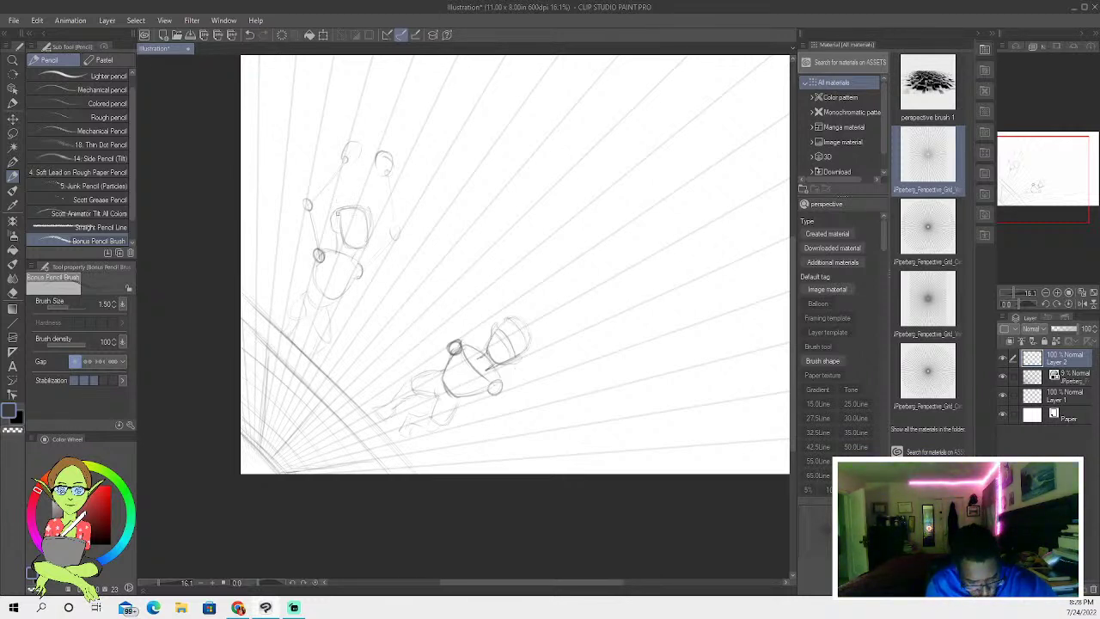
- Flesh out the second figure's raised arms with outer contours and add light limb lines beside the lower figure's torso
left_click_drag(313, 211, 324, 251)
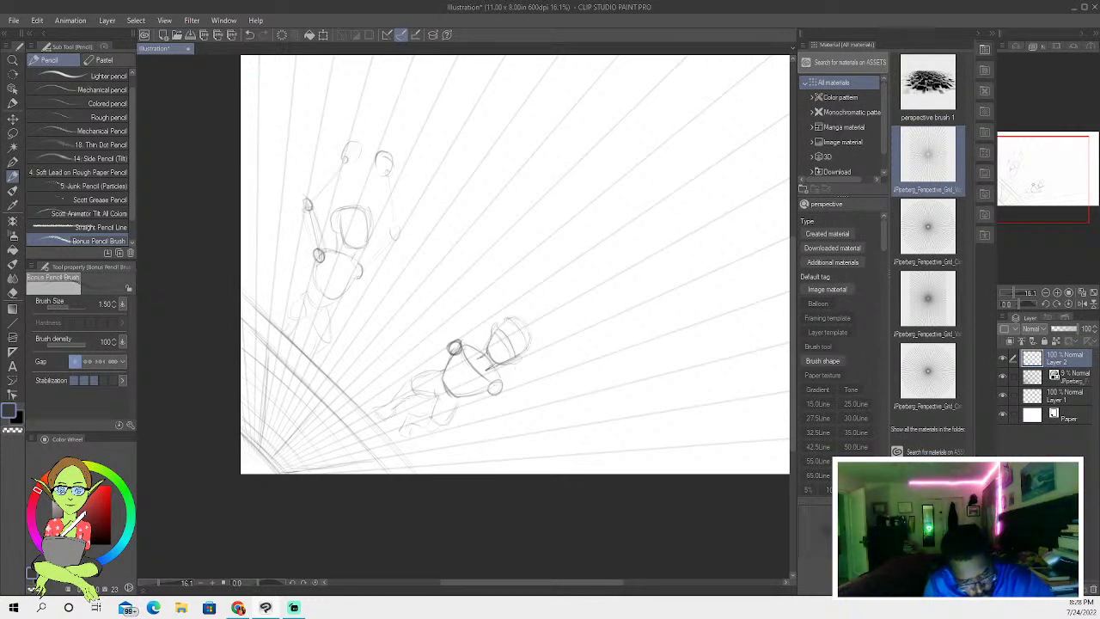
left_click_drag(382, 175, 390, 227)
left_click_drag(379, 175, 383, 183)
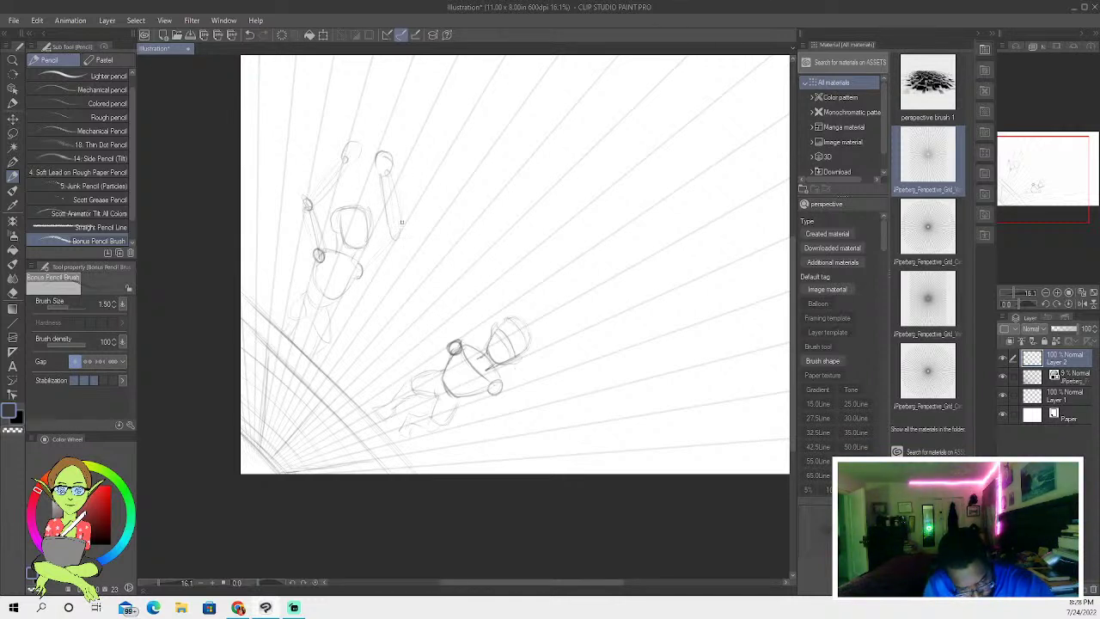
left_click_drag(388, 237, 394, 227)
left_click_drag(361, 279, 391, 250)
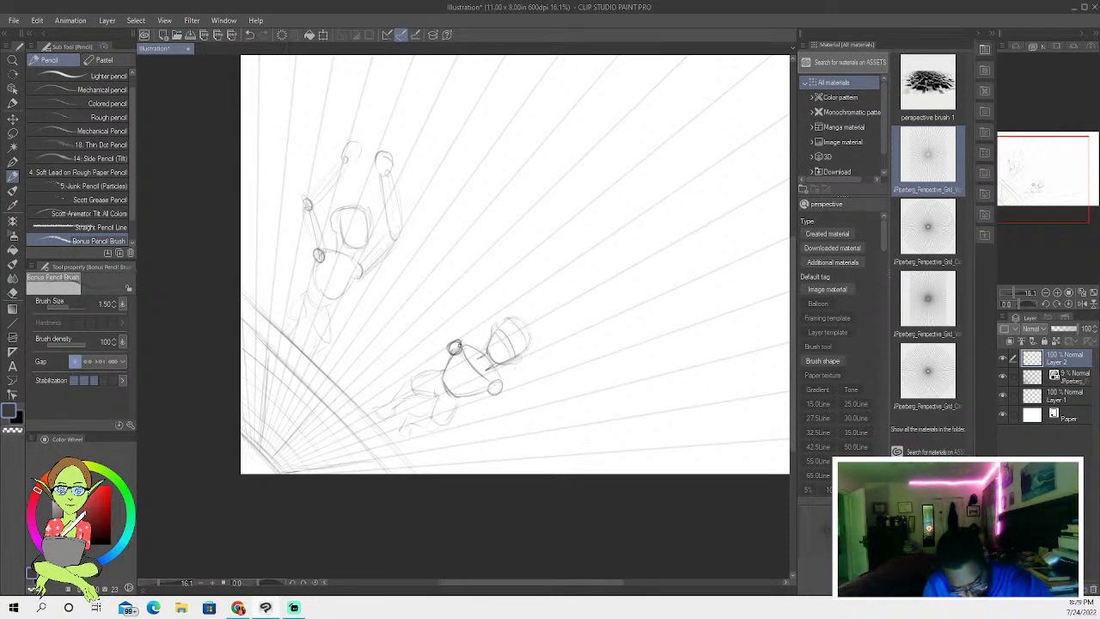
left_click_drag(436, 369, 445, 361)
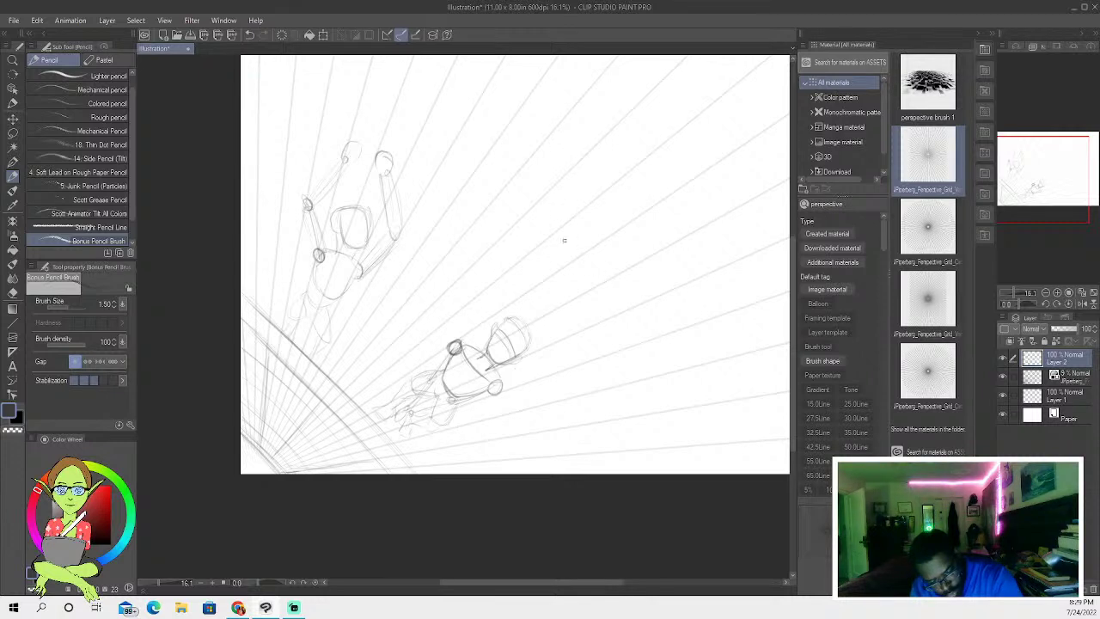
- Rough in four smaller background figures across the grid, using oval heads with simple torso, shoulder and limb shapes
left_click_drag(580, 245, 568, 222)
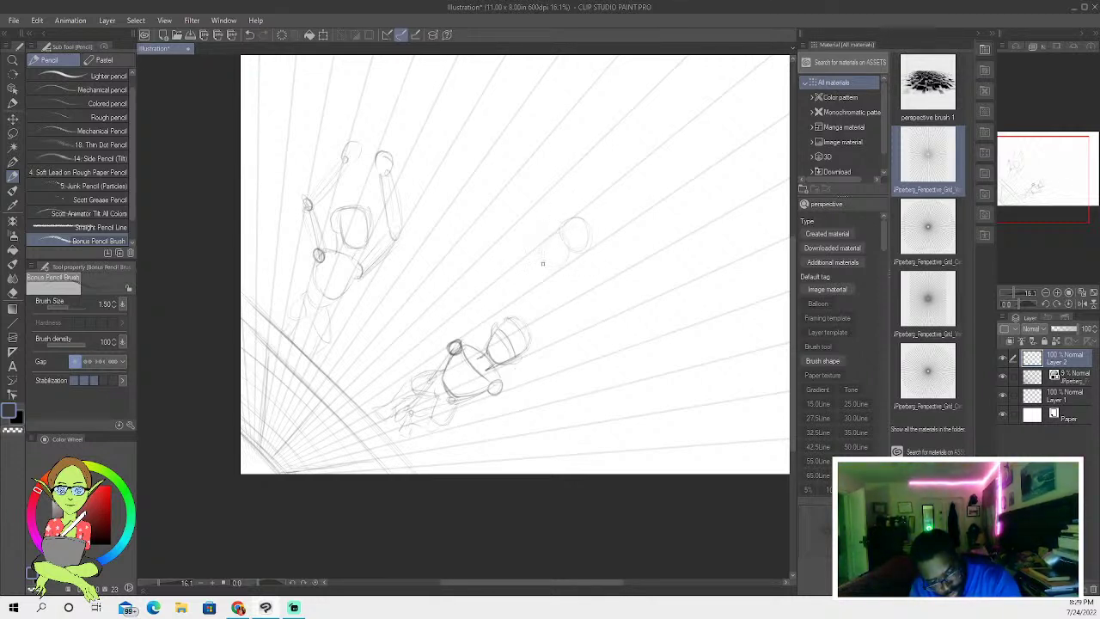
mouse_move(468, 155)
left_mouse_down()
mouse_move(485, 148)
mouse_move(462, 153)
left_mouse_up()
mouse_move(472, 190)
left_mouse_down()
mouse_move(482, 183)
mouse_move(456, 181)
mouse_move(460, 154)
mouse_move(458, 176)
mouse_move(480, 168)
left_mouse_up()
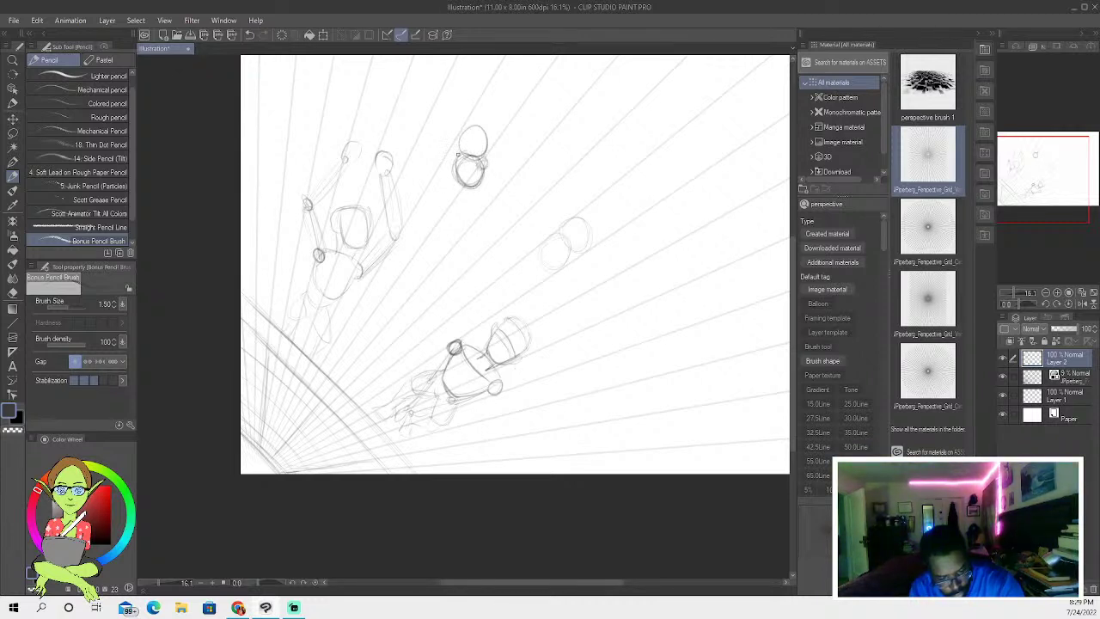
mouse_move(575, 248)
left_mouse_down()
mouse_move(534, 270)
mouse_move(532, 254)
mouse_move(520, 260)
mouse_move(545, 290)
left_mouse_up()
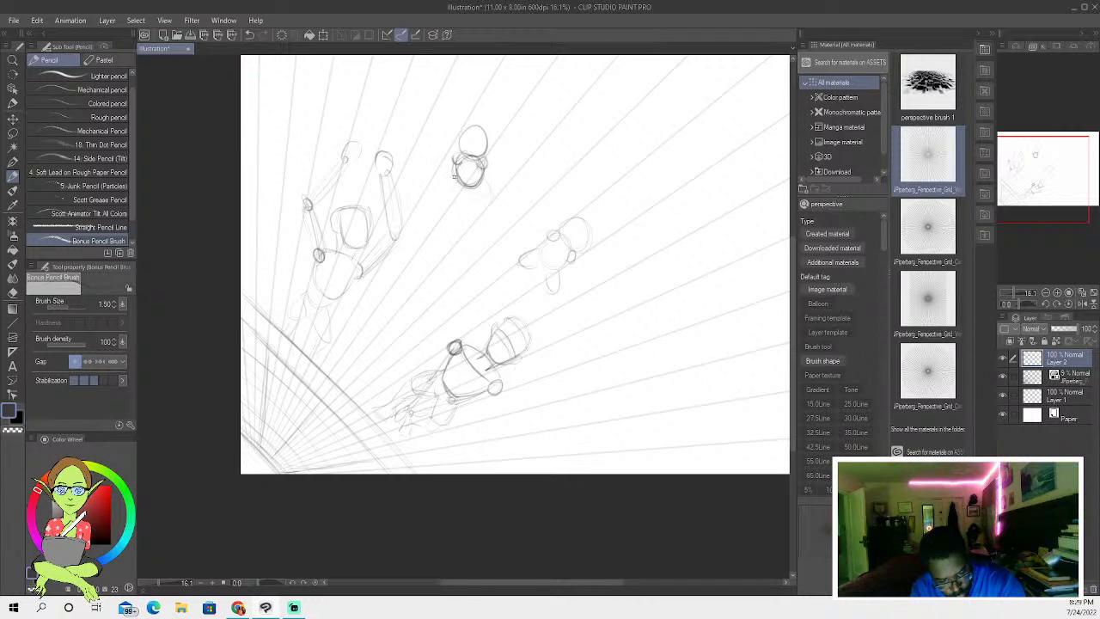
left_click_drag(616, 352, 609, 355)
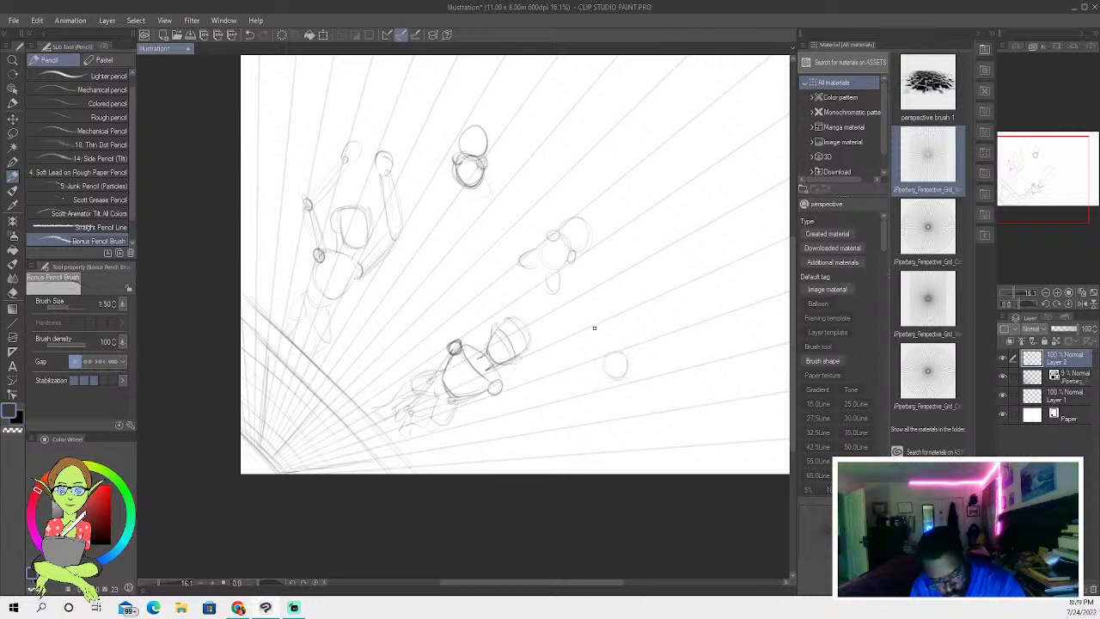
mouse_move(380, 88)
left_mouse_down()
mouse_move(369, 107)
mouse_move(387, 89)
mouse_move(378, 112)
left_mouse_up()
mouse_move(606, 354)
left_mouse_down()
mouse_move(593, 352)
mouse_move(600, 363)
left_mouse_up()
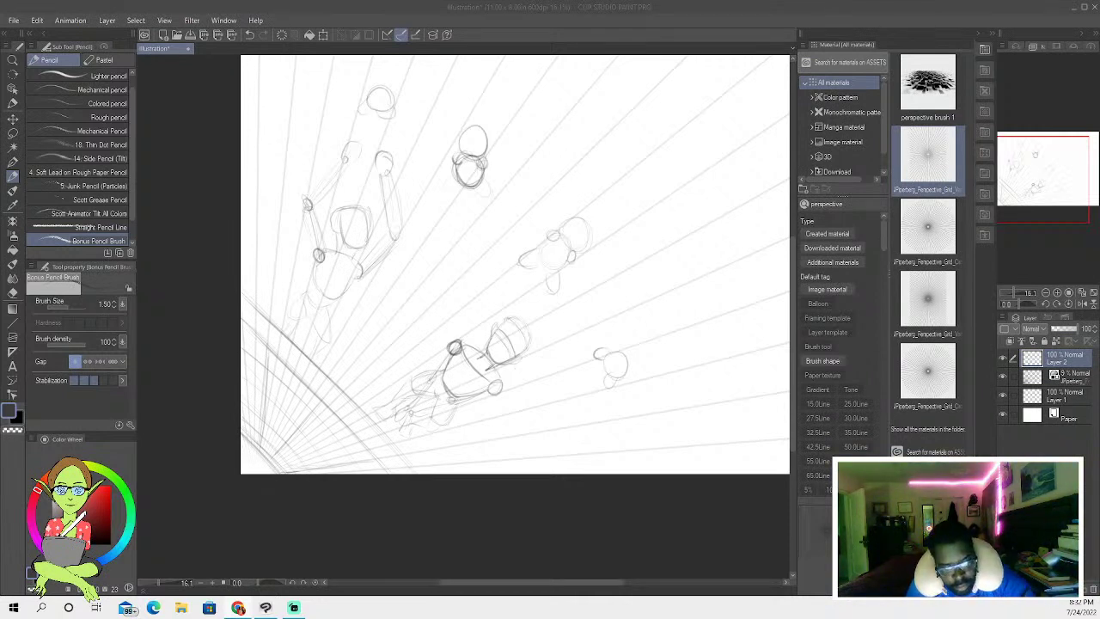
- Draw darker arms on the lower figure, reaching back from both shoulders to small round hands near the vanishing point
left_click(431, 387)
mouse_move(431, 380)
left_mouse_down()
mouse_move(449, 364)
mouse_move(404, 411)
mouse_move(434, 384)
mouse_move(487, 387)
mouse_move(483, 409)
mouse_move(401, 420)
mouse_move(407, 409)
mouse_move(407, 424)
left_mouse_up()
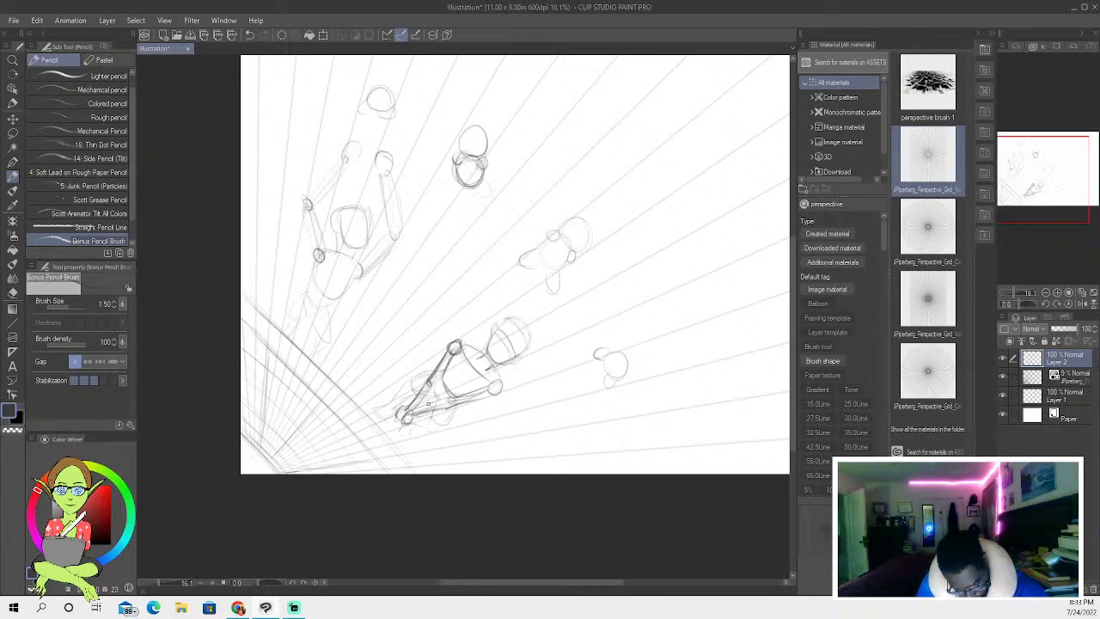
- Draw the second figure's pointed ear, face contour, hairline, eyes and mouth over its rough head
mouse_move(340, 227)
left_mouse_down()
mouse_move(325, 218)
mouse_move(339, 236)
left_mouse_up()
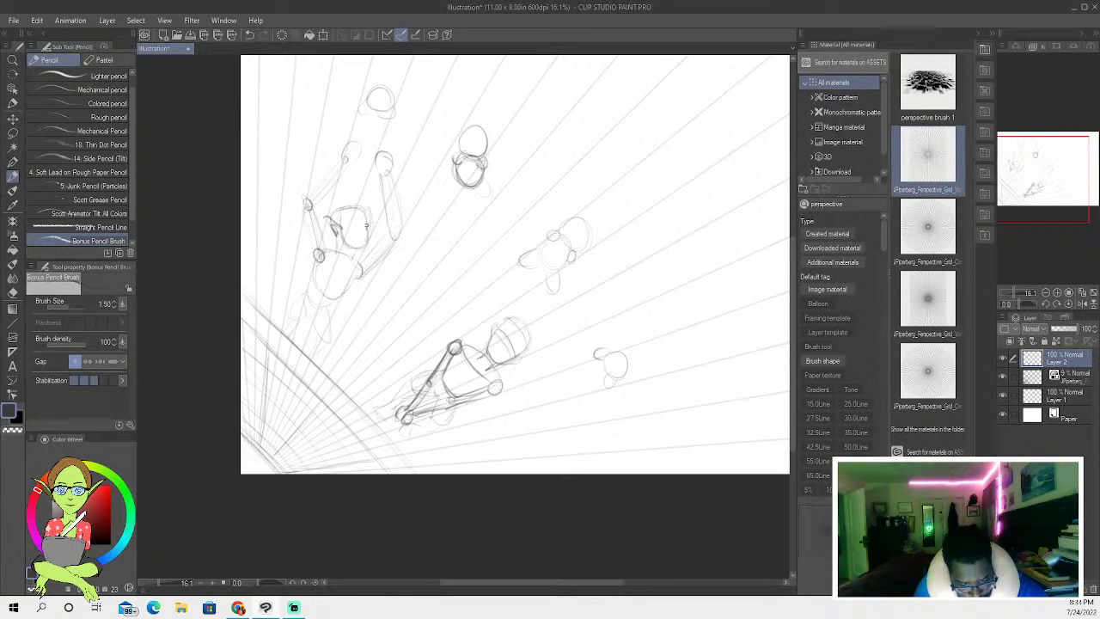
mouse_move(366, 225)
left_mouse_down()
mouse_move(364, 215)
mouse_move(352, 256)
left_mouse_up()
left_click_drag(337, 213, 364, 207)
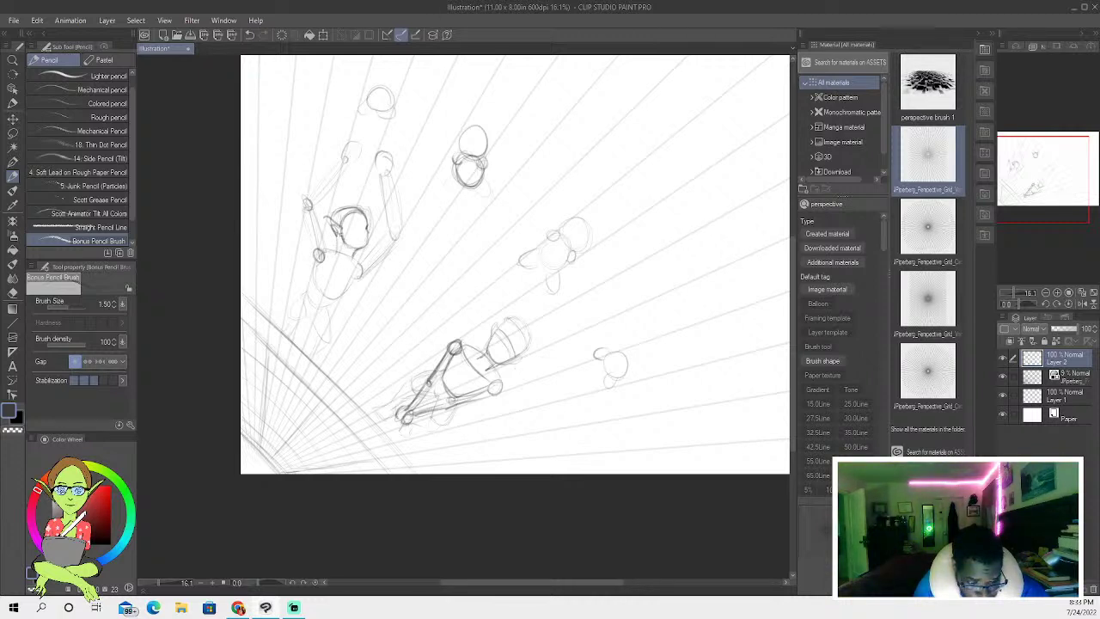
left_click_drag(333, 249, 348, 248)
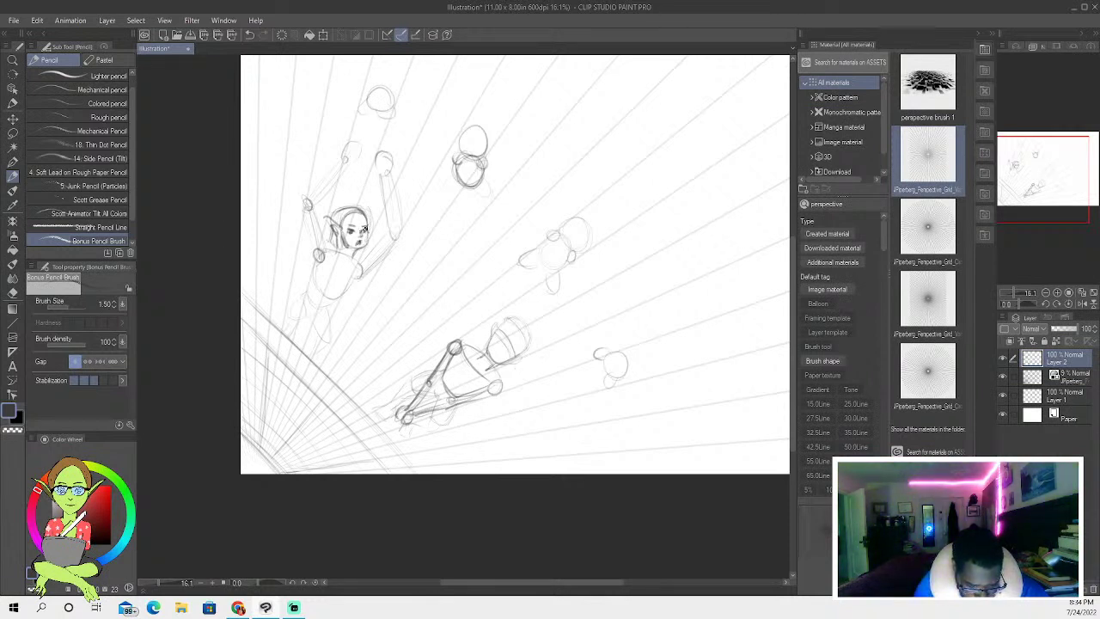
- Add hair strands beside the second figure's face, a rounded shape behind its shoulder, and darker chest and waist contours
mouse_move(344, 234)
left_mouse_down()
mouse_move(341, 250)
mouse_move(327, 247)
mouse_move(358, 257)
left_mouse_up()
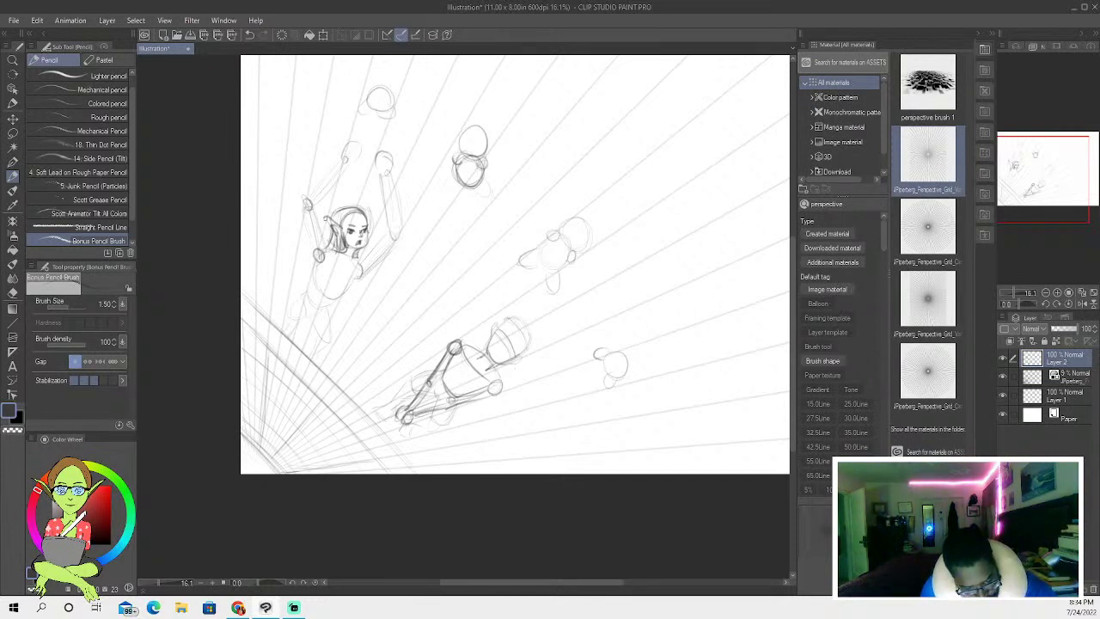
mouse_move(304, 291)
left_mouse_down()
mouse_move(290, 268)
mouse_move(312, 257)
mouse_move(286, 258)
mouse_move(303, 296)
left_mouse_up()
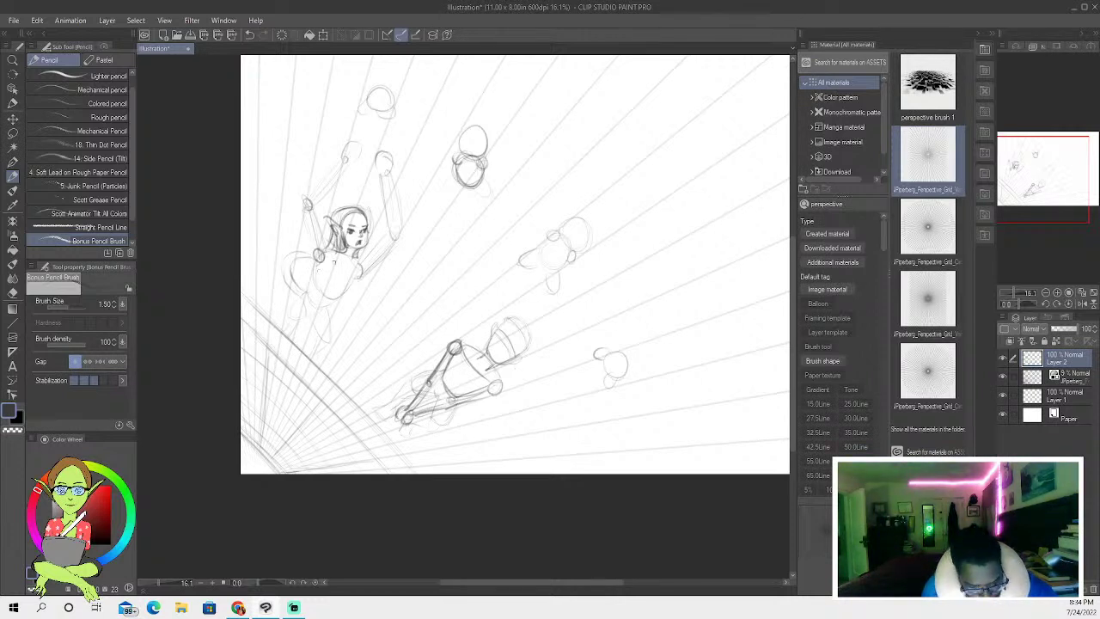
mouse_move(355, 262)
left_mouse_down()
mouse_move(351, 294)
mouse_move(339, 299)
left_mouse_up()
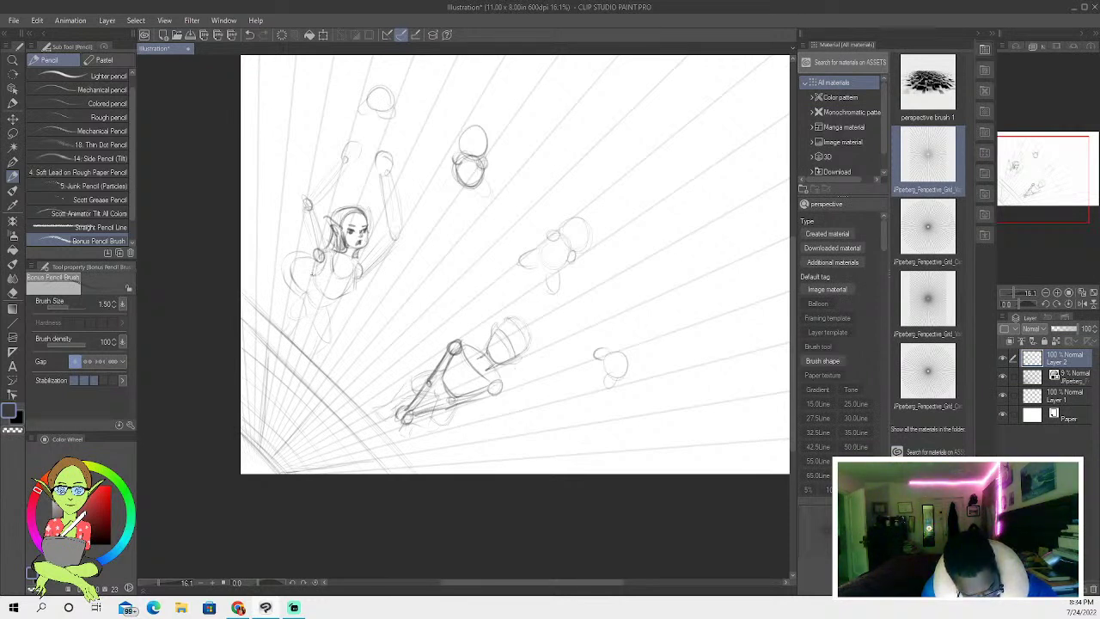
left_click_drag(351, 277, 337, 298)
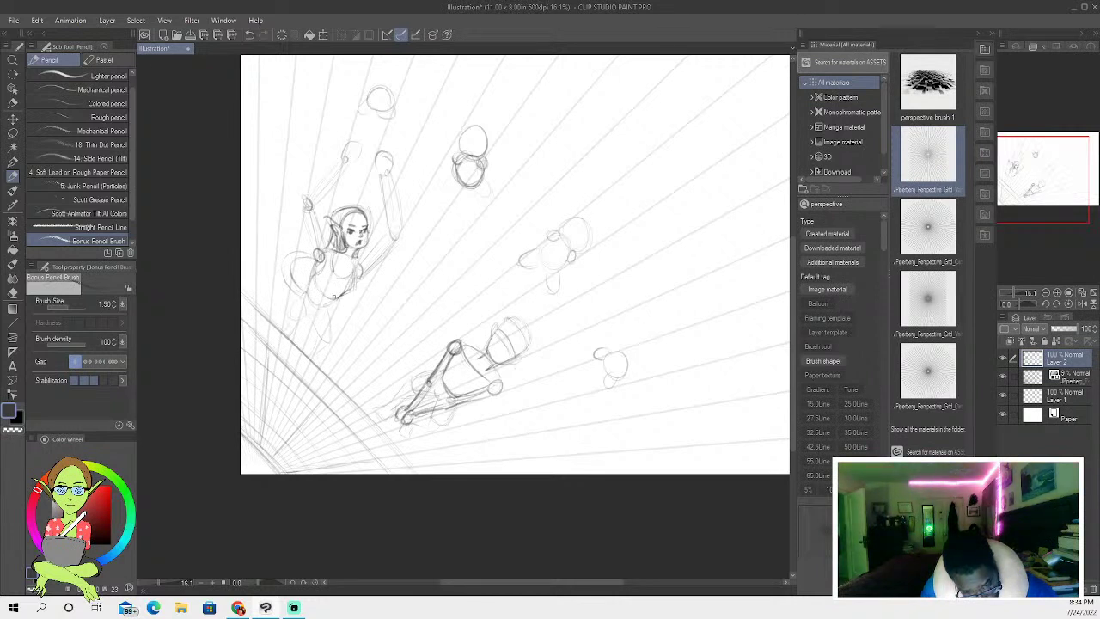
left_click_drag(352, 273, 339, 299)
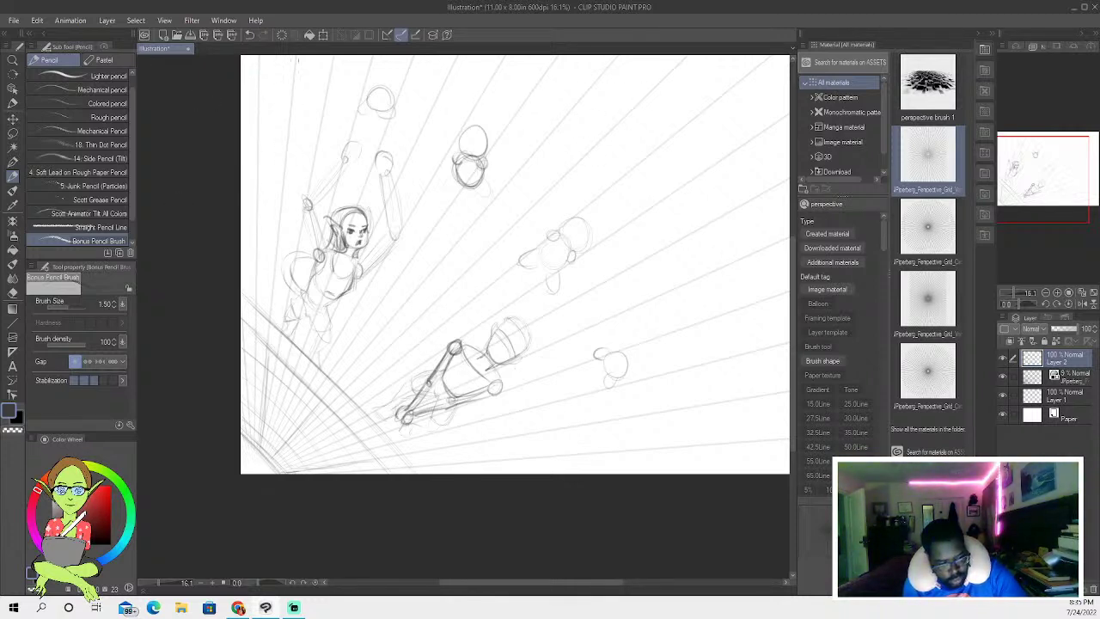
- Draw a large circle cropped by the canvas's upper-left corner and fill it with angular, branching lines
mouse_move(311, 110)
left_mouse_down()
mouse_move(244, 207)
mouse_move(255, 209)
mouse_move(313, 116)
mouse_move(291, 58)
mouse_move(310, 89)
mouse_move(284, 162)
left_mouse_up()
mouse_move(294, 122)
left_mouse_down()
mouse_move(280, 76)
mouse_move(296, 66)
mouse_move(257, 70)
left_mouse_up()
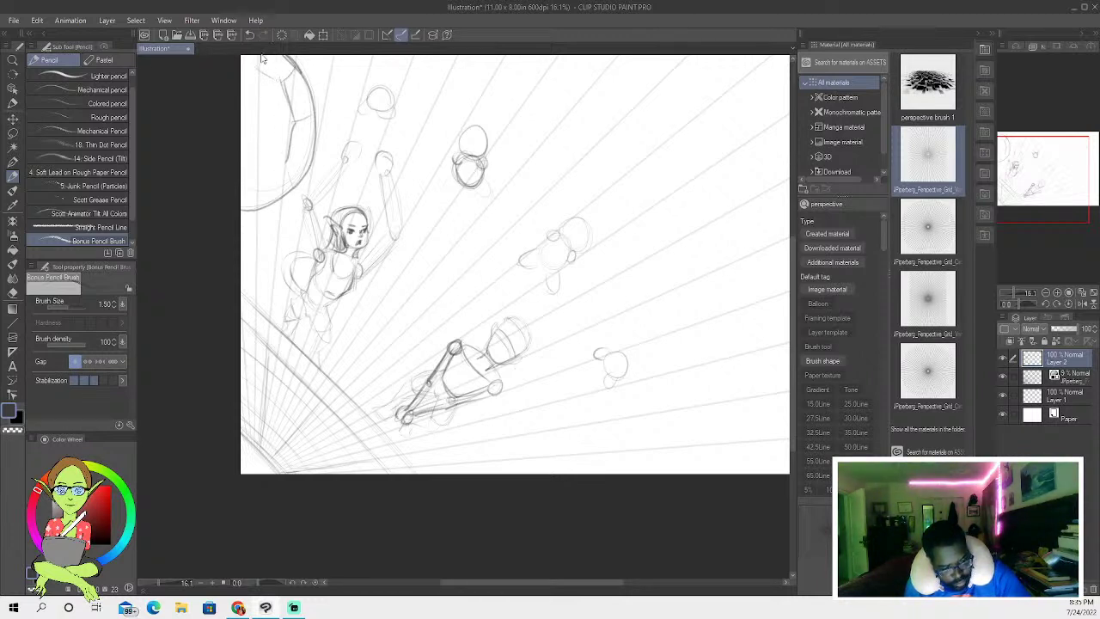
left_click_drag(293, 123, 260, 141)
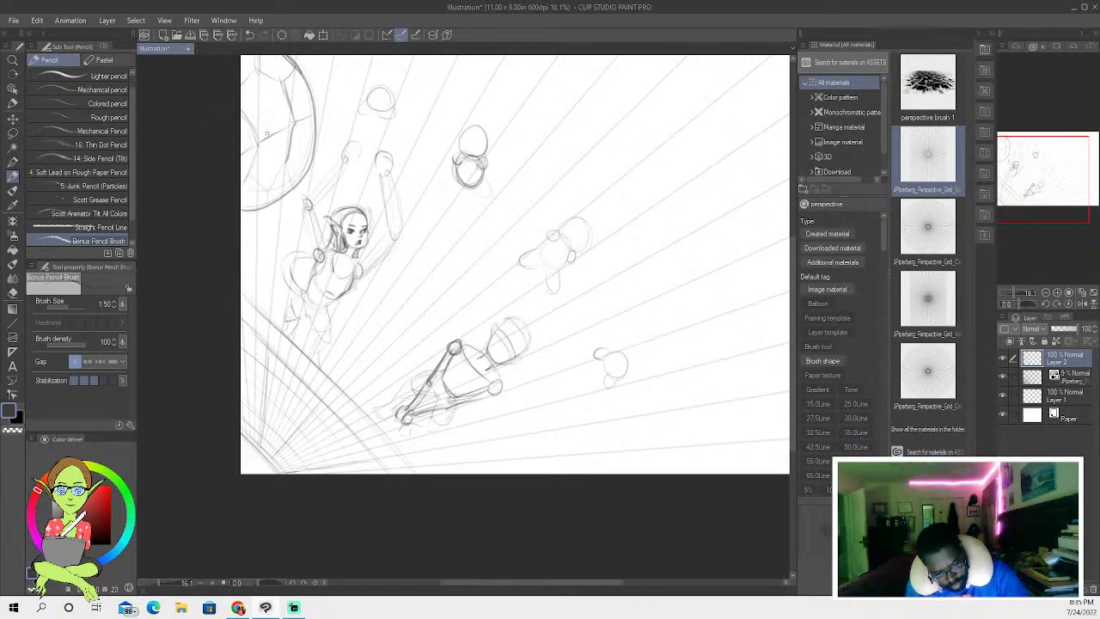
mouse_move(269, 136)
left_mouse_down()
mouse_move(260, 140)
mouse_move(243, 115)
mouse_move(270, 172)
left_mouse_up()
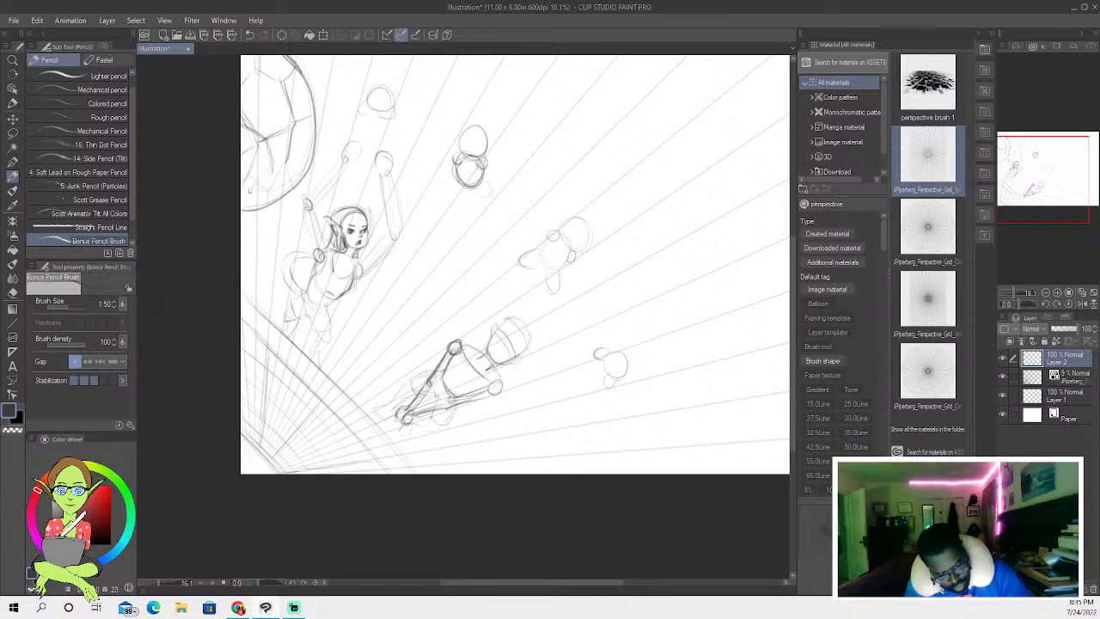
left_click_drag(260, 120, 250, 185)
left_click_drag(284, 143, 282, 190)
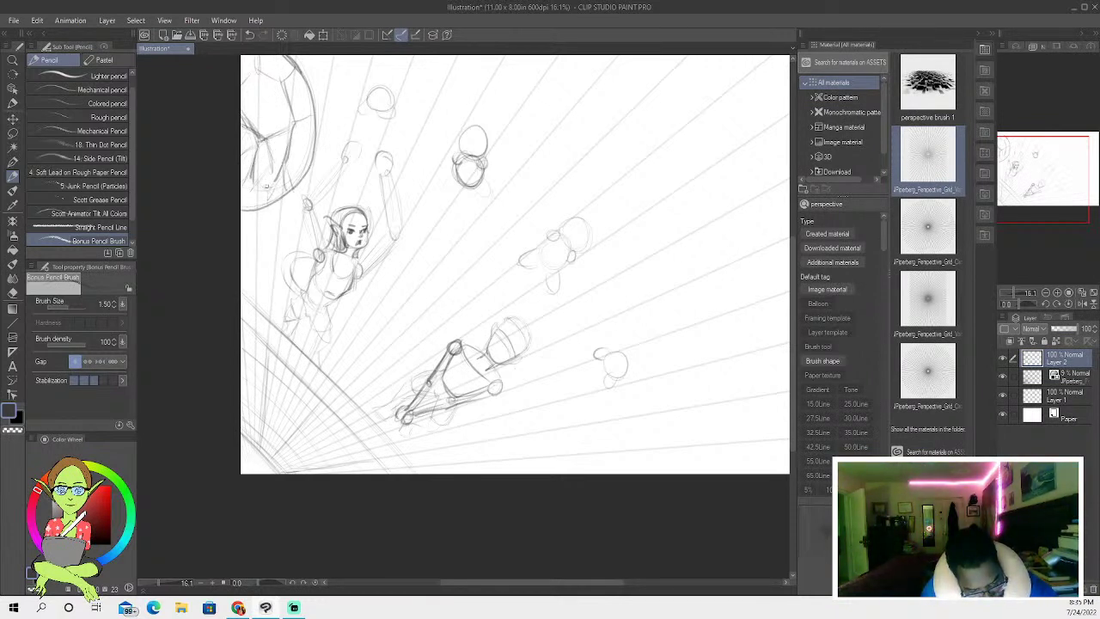
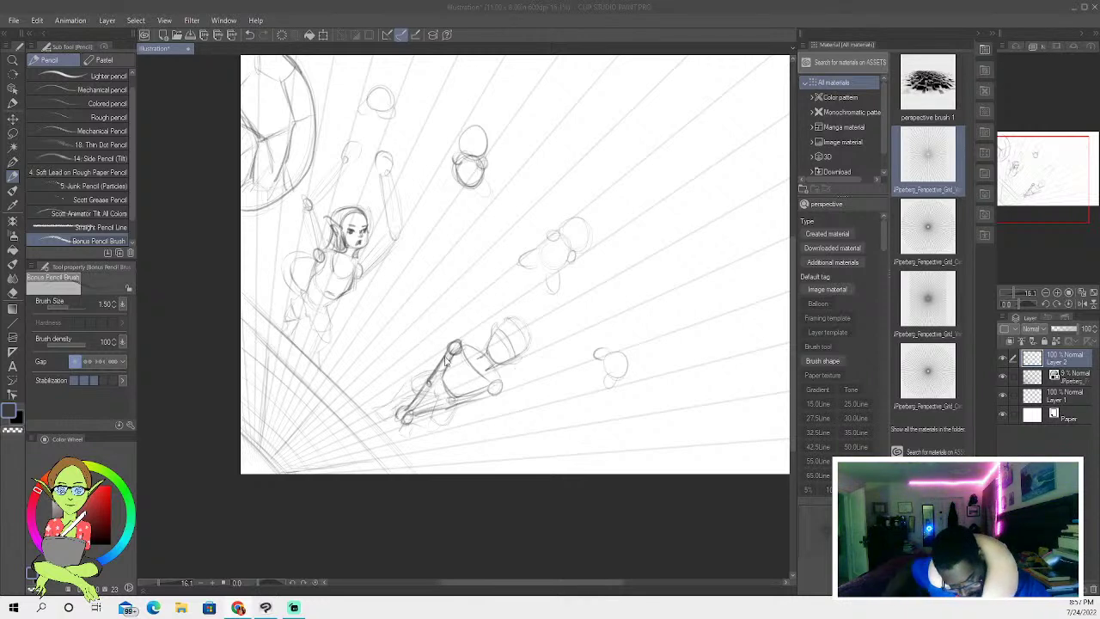
- Sketch small finger strokes at the lower figure's hands and darken its shoulders, collar and torso outline
left_click(447, 391)
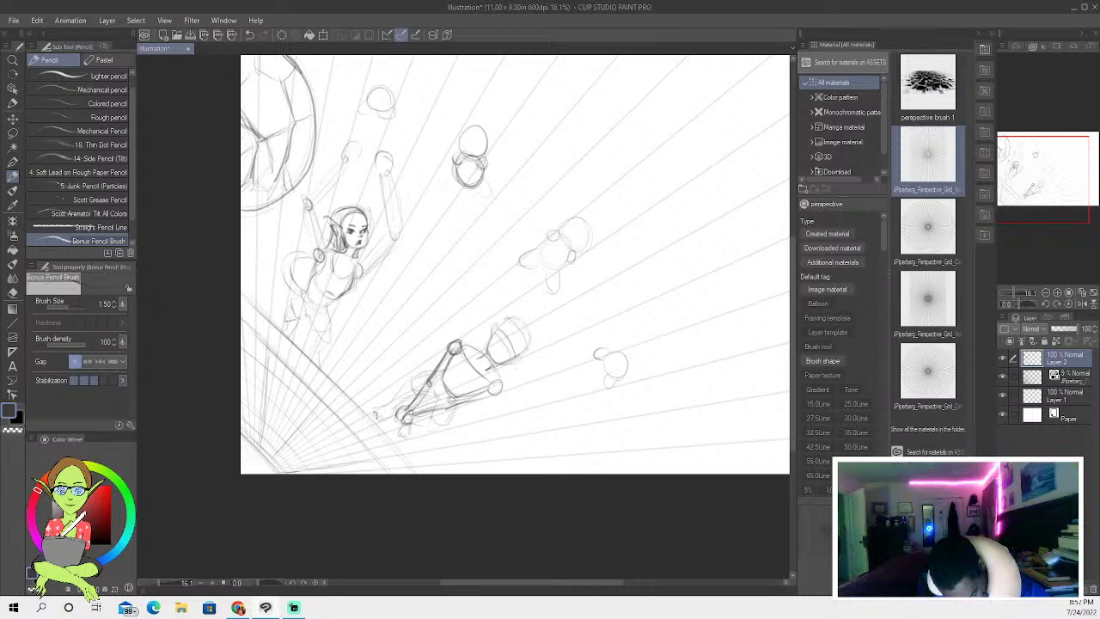
left_click_drag(373, 412, 392, 403)
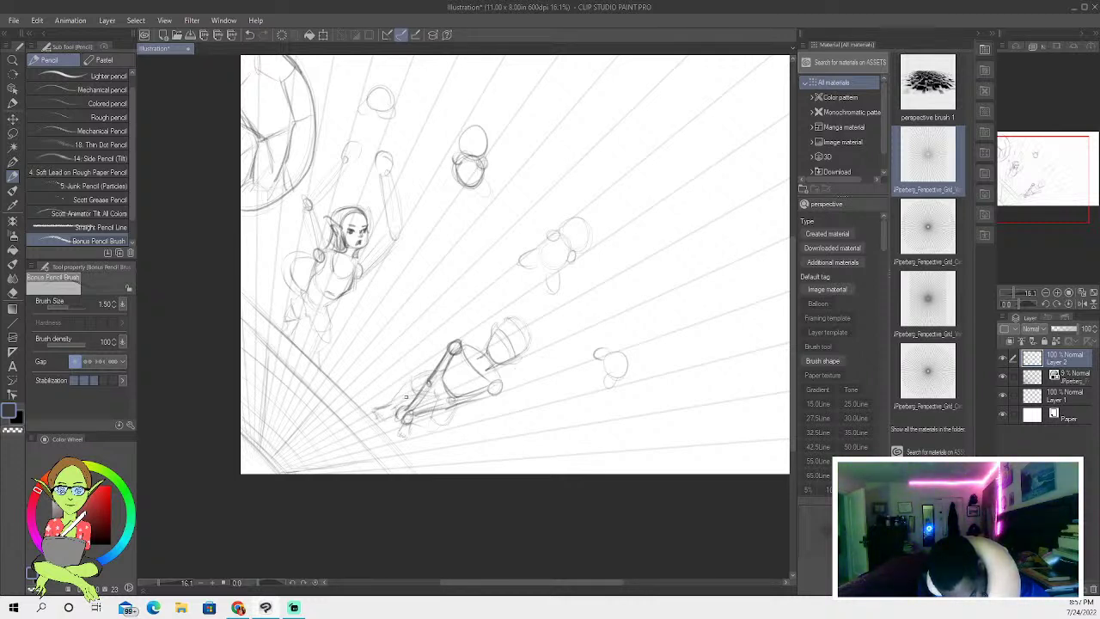
left_click_drag(420, 392, 406, 397)
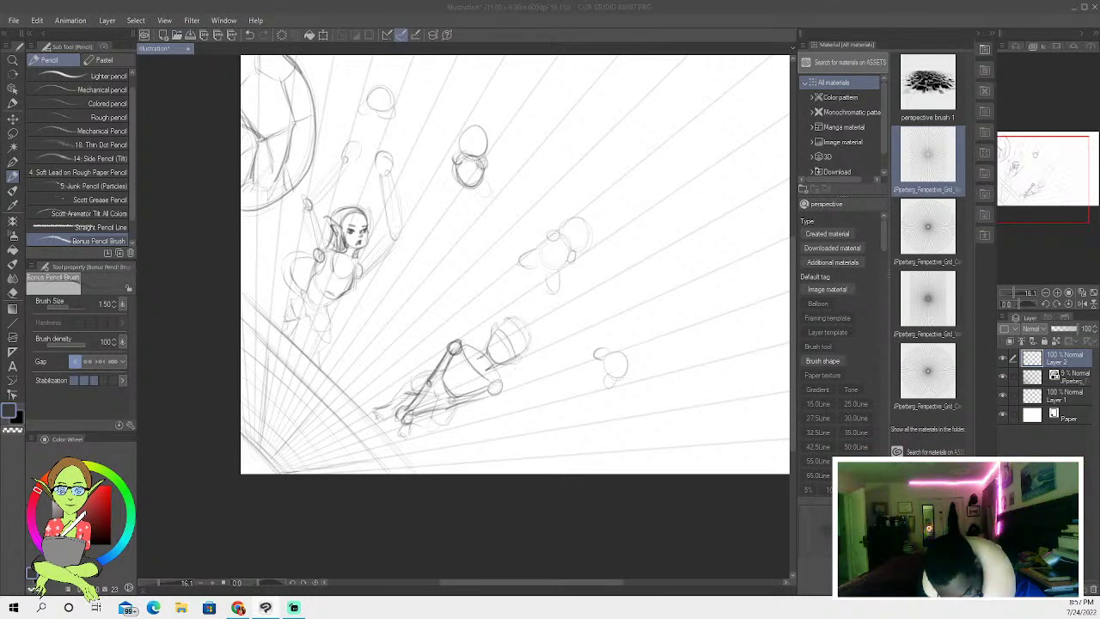
left_click(486, 360)
mouse_move(480, 375)
left_mouse_down()
mouse_move(489, 381)
mouse_move(465, 356)
mouse_move(485, 349)
mouse_move(500, 384)
left_mouse_up()
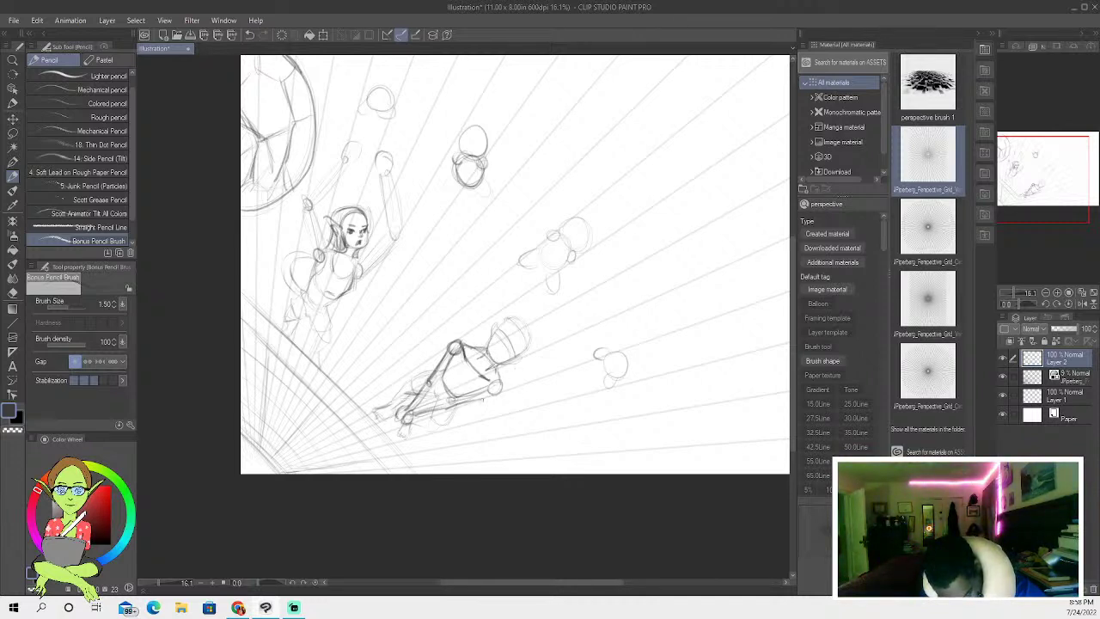
mouse_move(465, 345)
left_mouse_down()
mouse_move(501, 383)
mouse_move(497, 399)
left_mouse_up()
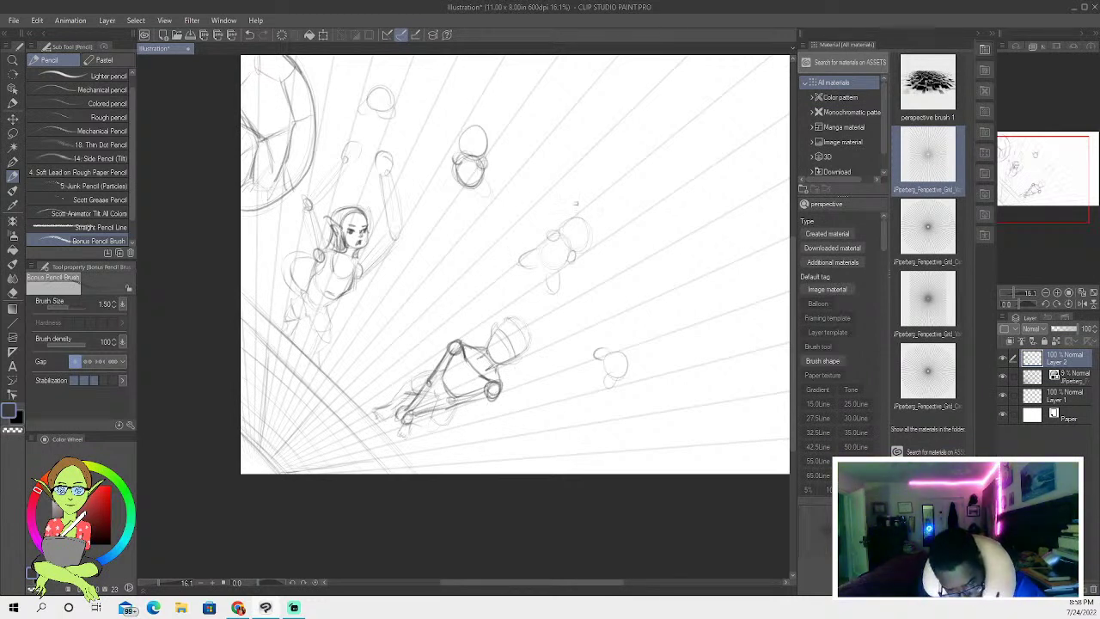
- Draw raised, bent arms with oval hands on the centre-right background figure and short arms reaching down on the small upper one
left_click_drag(554, 237, 555, 209)
mouse_move(570, 256)
left_mouse_down()
mouse_move(597, 255)
mouse_move(609, 225)
mouse_move(584, 196)
mouse_move(593, 189)
mouse_move(583, 201)
mouse_move(612, 222)
left_mouse_up()
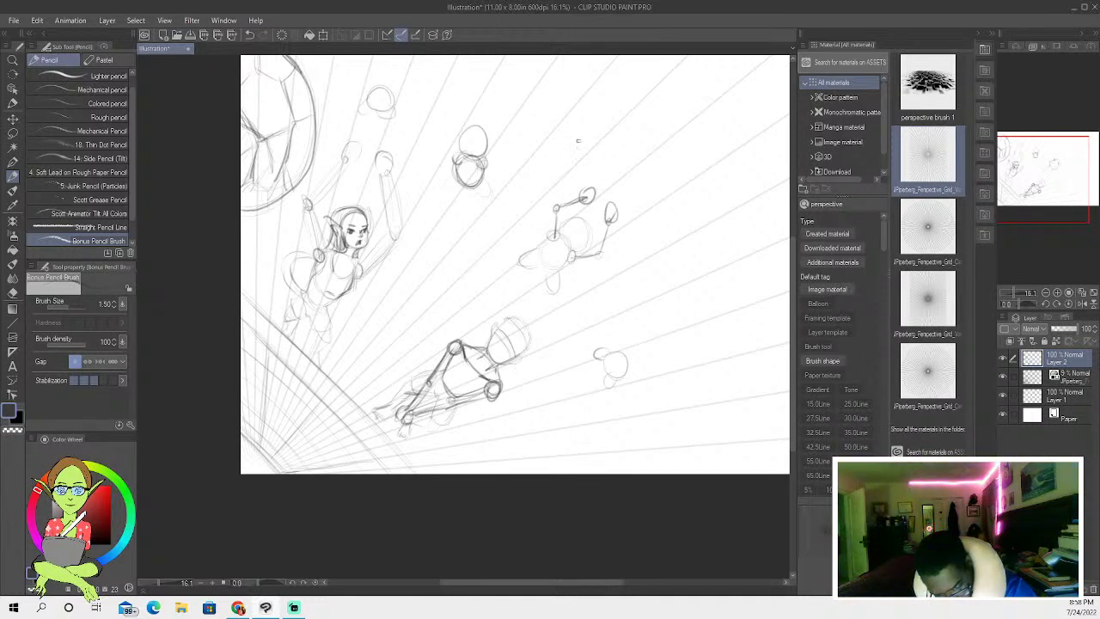
mouse_move(470, 182)
left_mouse_down()
mouse_move(482, 167)
mouse_move(470, 183)
mouse_move(460, 175)
mouse_move(458, 203)
left_mouse_up()
left_click_drag(478, 163, 458, 213)
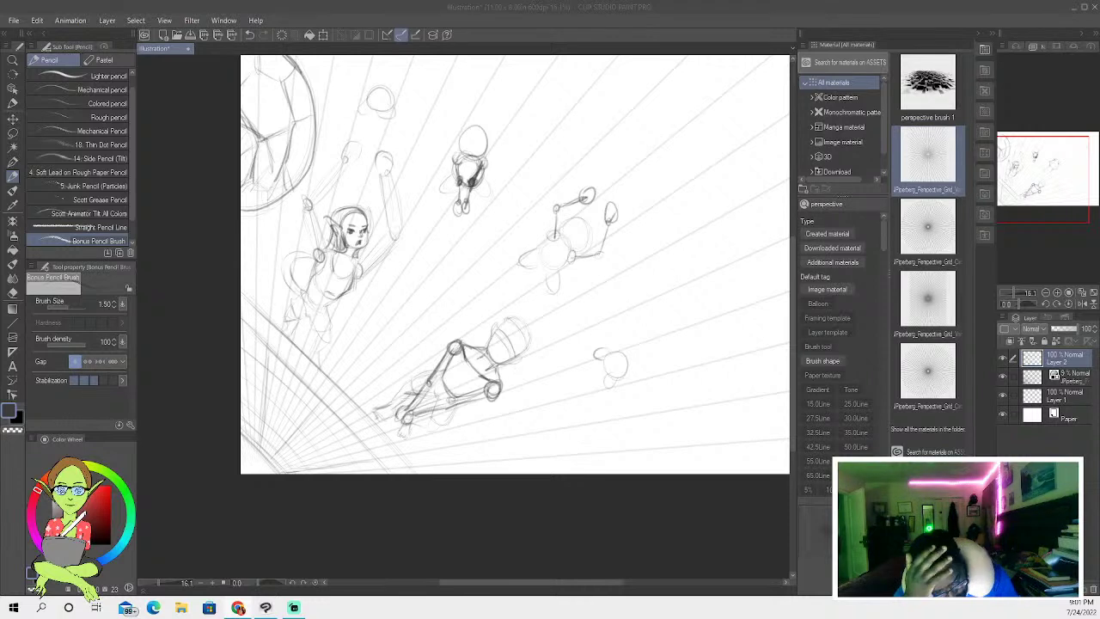
- Add hairline strokes inside the centre-right figure's head and a long, pointed curved shape rising above its raised hand
left_click(581, 205)
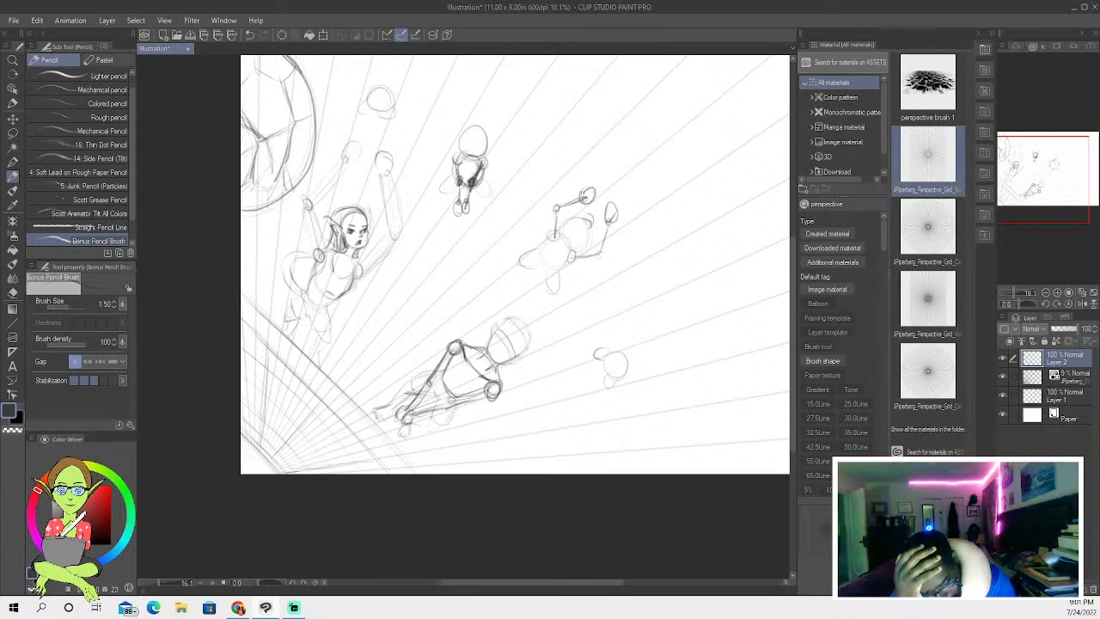
mouse_move(573, 190)
left_mouse_down()
mouse_move(563, 157)
mouse_move(586, 179)
mouse_move(570, 184)
mouse_move(576, 163)
left_mouse_up()
left_click_drag(590, 201, 593, 222)
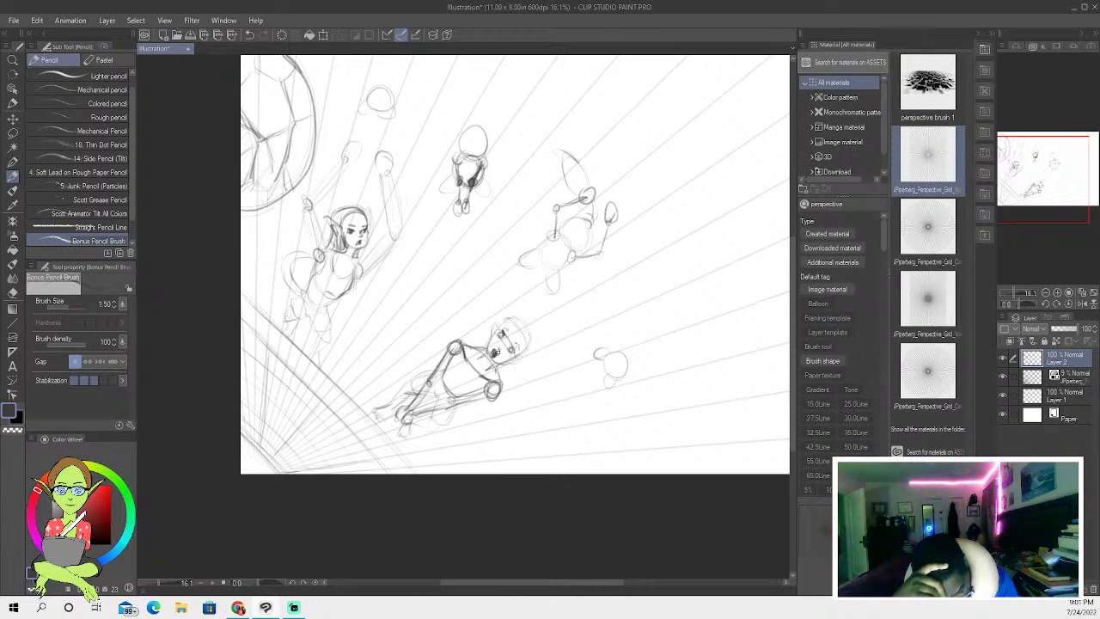
- Draw the lower figure's eyes, open mouth and face contour, with short zigzag strokes below its chin and a hair outline around its head
mouse_move(494, 350)
left_mouse_down()
mouse_move(496, 364)
mouse_move(511, 359)
mouse_move(509, 375)
left_mouse_up()
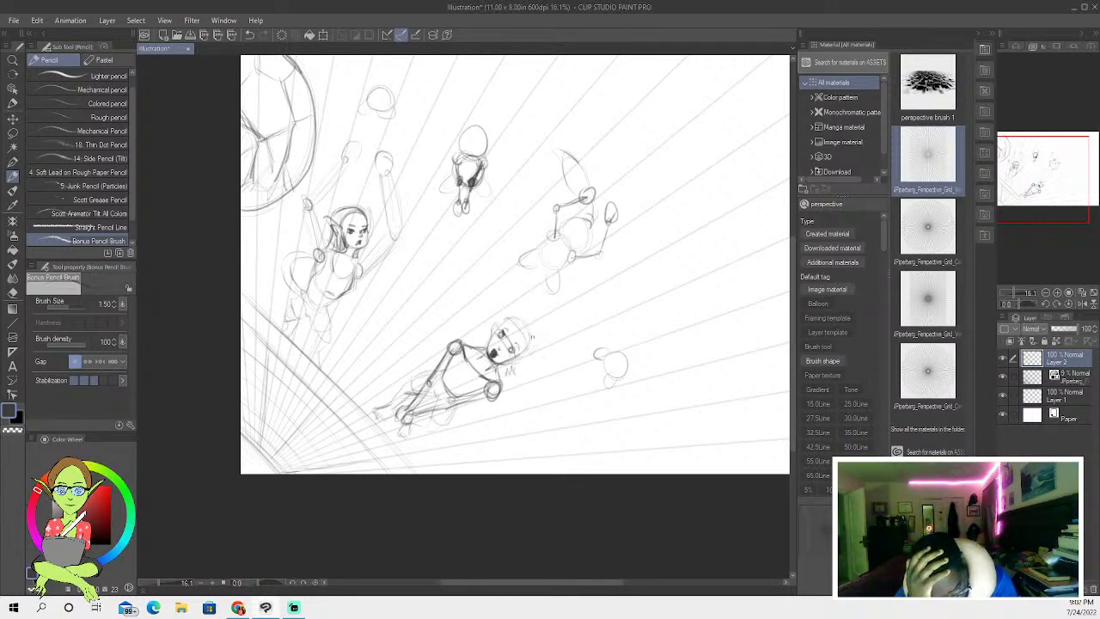
mouse_move(520, 327)
left_mouse_down()
mouse_move(533, 349)
mouse_move(537, 332)
mouse_move(478, 339)
mouse_move(528, 322)
left_mouse_up()
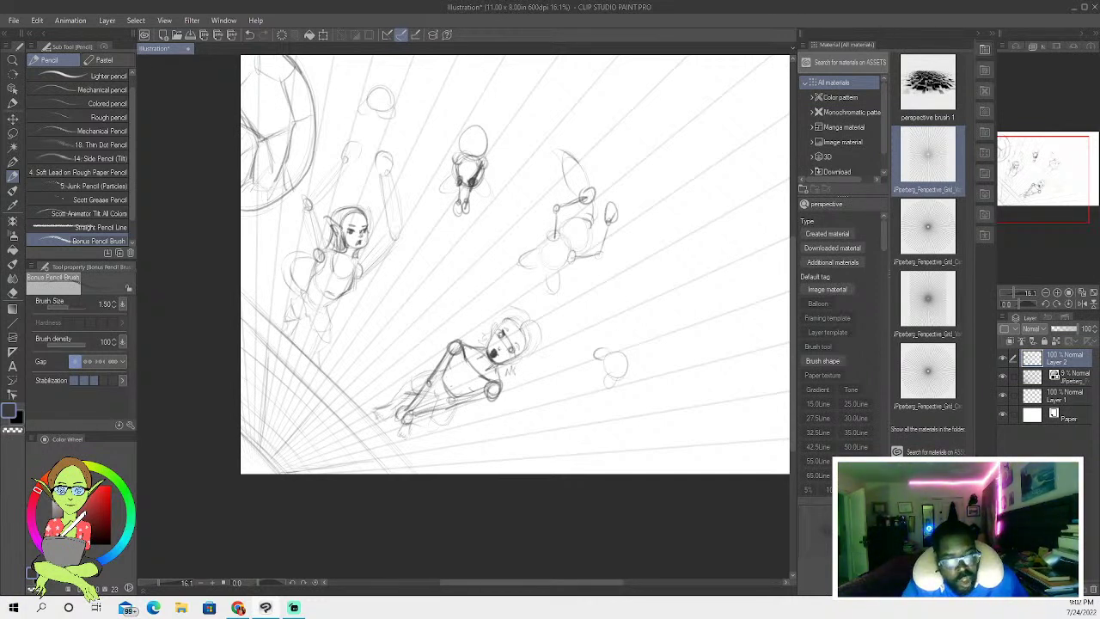
key("alt+Tab")
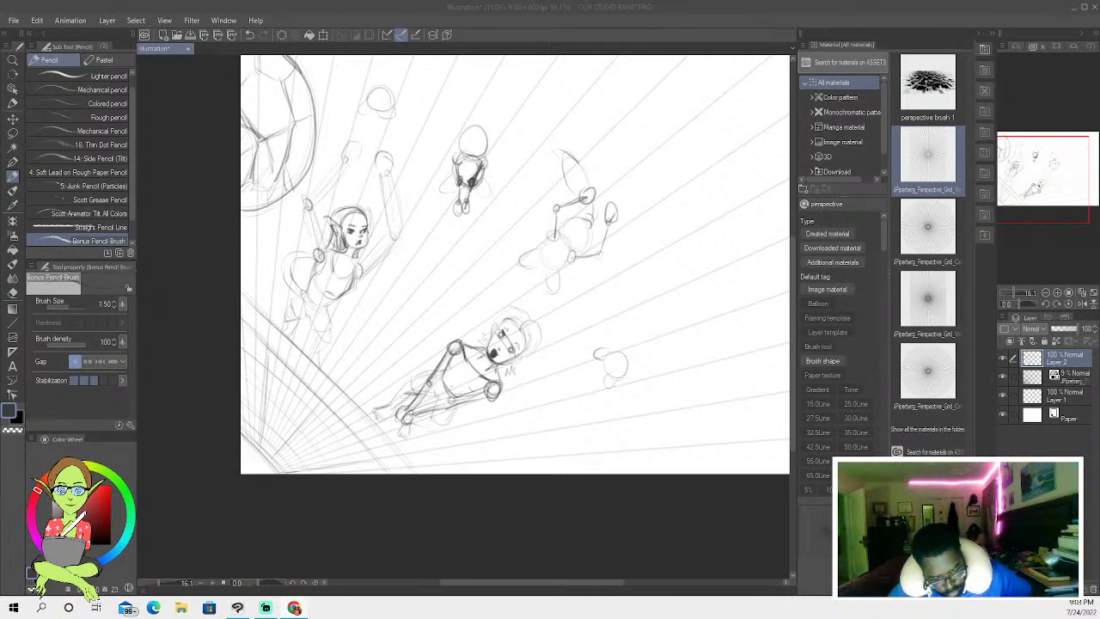
- Thicken the centre-right figure's bent arms, add spread fingers to both hands and sketch strokes across the top of its head
left_click(592, 262)
mouse_move(587, 262)
left_mouse_down()
mouse_move(604, 231)
mouse_move(600, 253)
mouse_move(555, 185)
mouse_move(557, 209)
mouse_move(591, 201)
left_mouse_up()
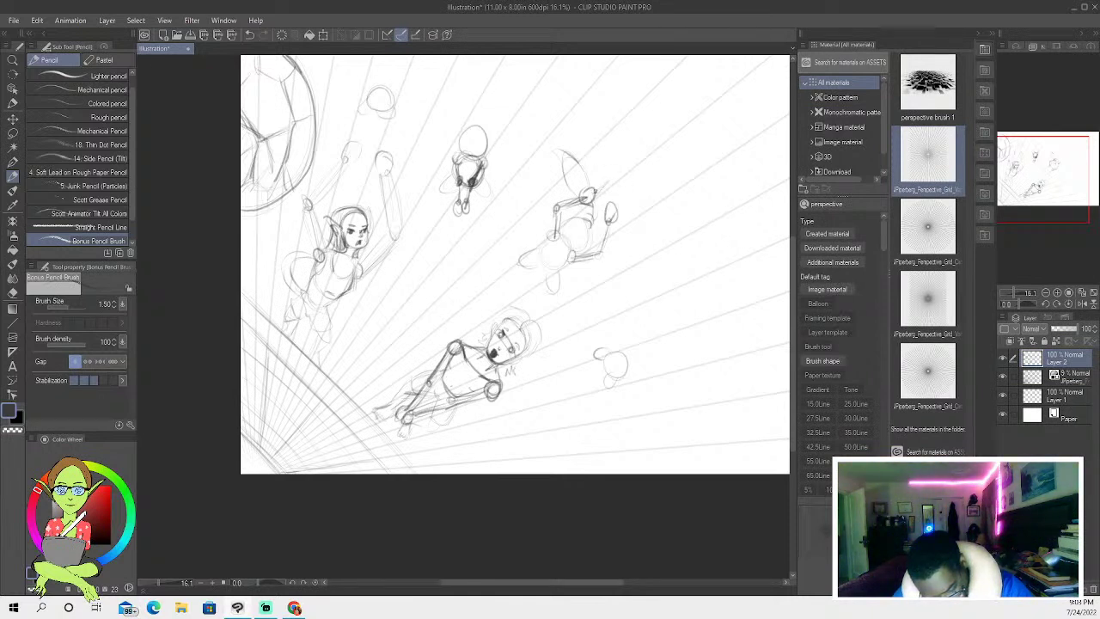
left_click_drag(607, 177, 596, 187)
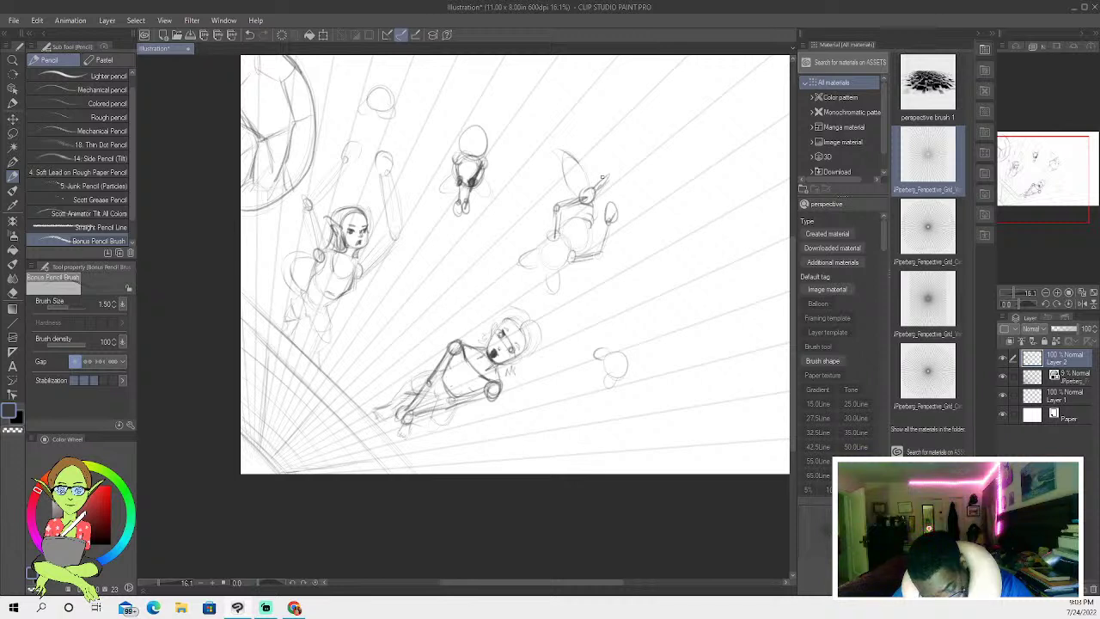
mouse_move(606, 174)
left_mouse_down()
mouse_move(580, 192)
mouse_move(603, 226)
mouse_move(601, 209)
mouse_move(619, 210)
left_mouse_up()
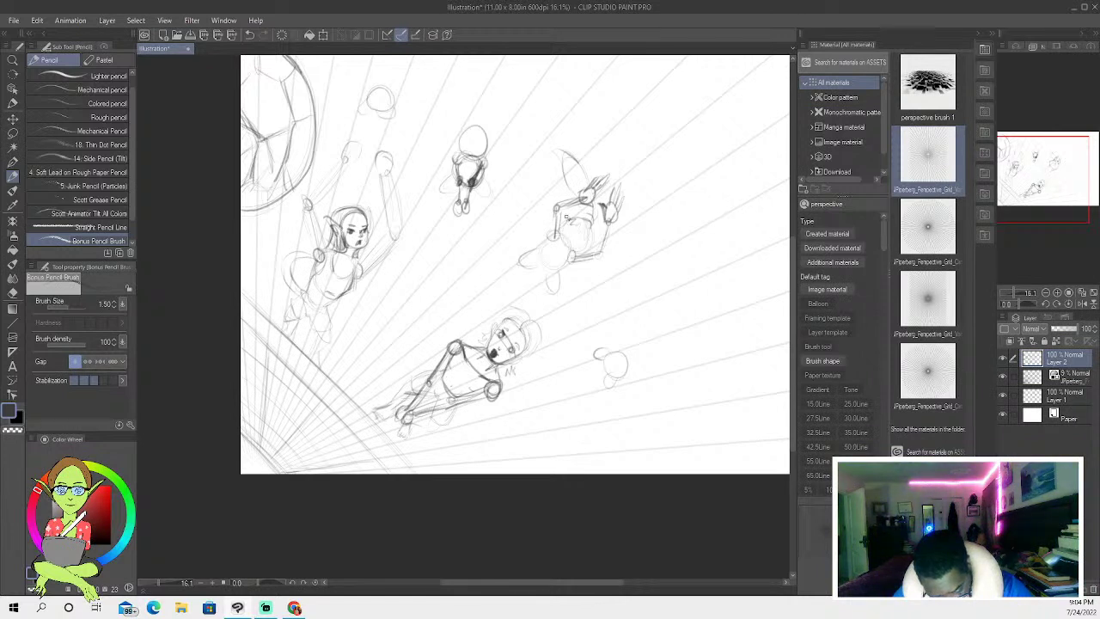
left_click_drag(568, 216, 585, 213)
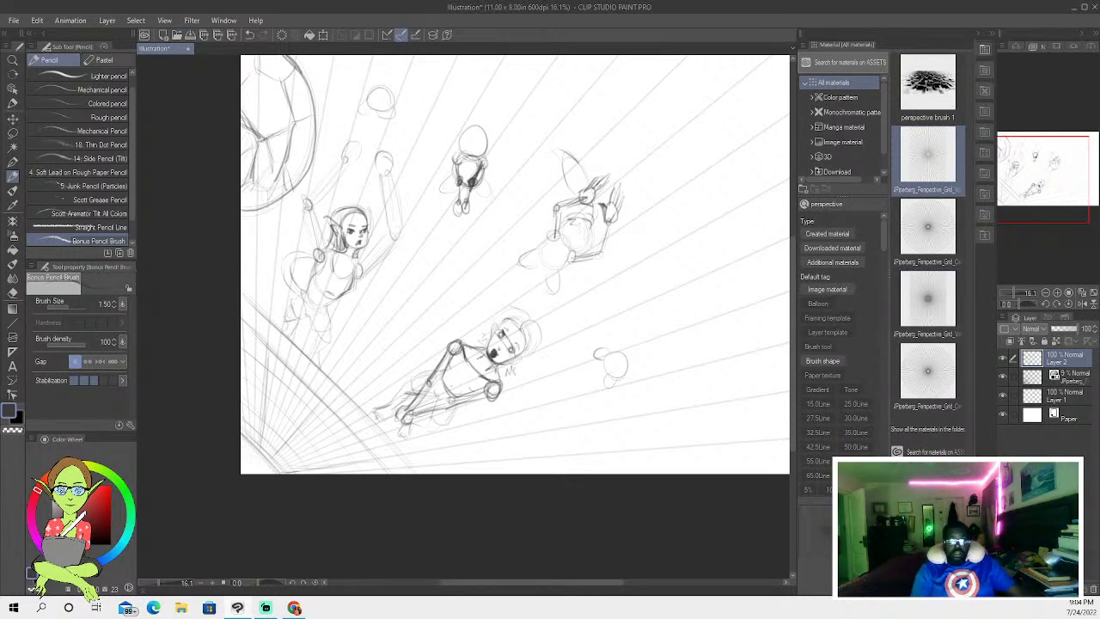
- Draw wide round eyes and head details on the centre-right figure's face
left_click(295, 607)
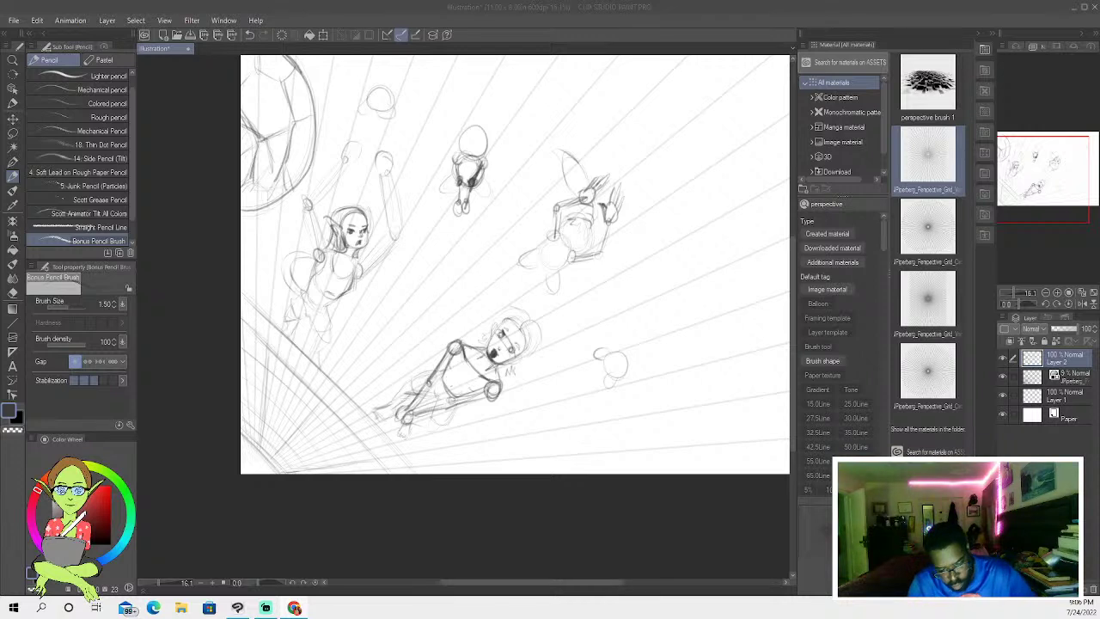
left_click(547, 271)
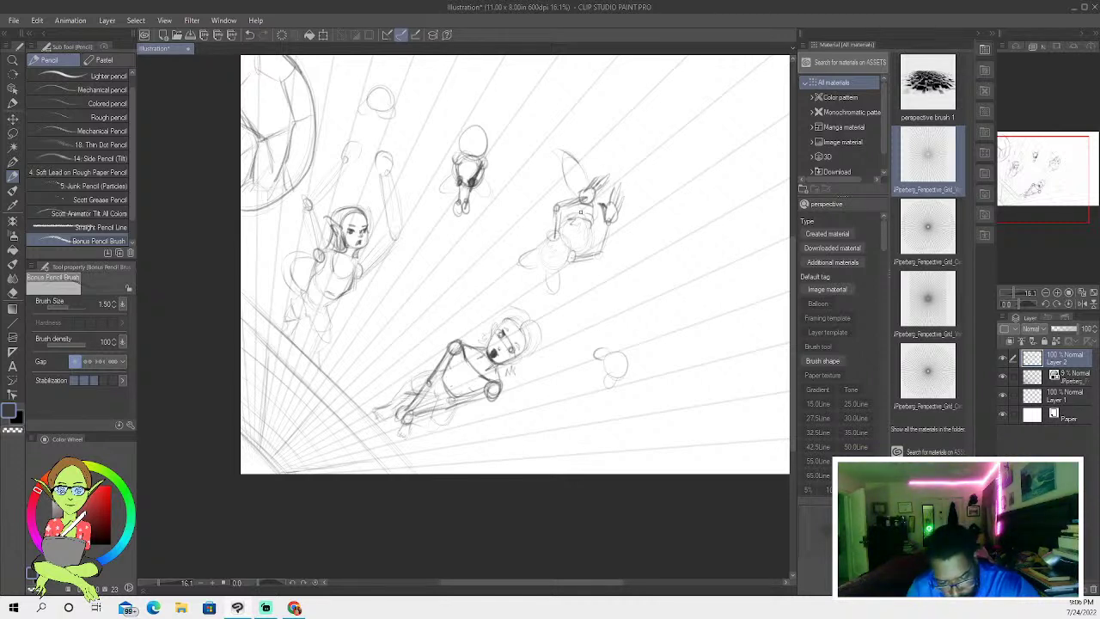
left_click_drag(593, 217, 585, 208)
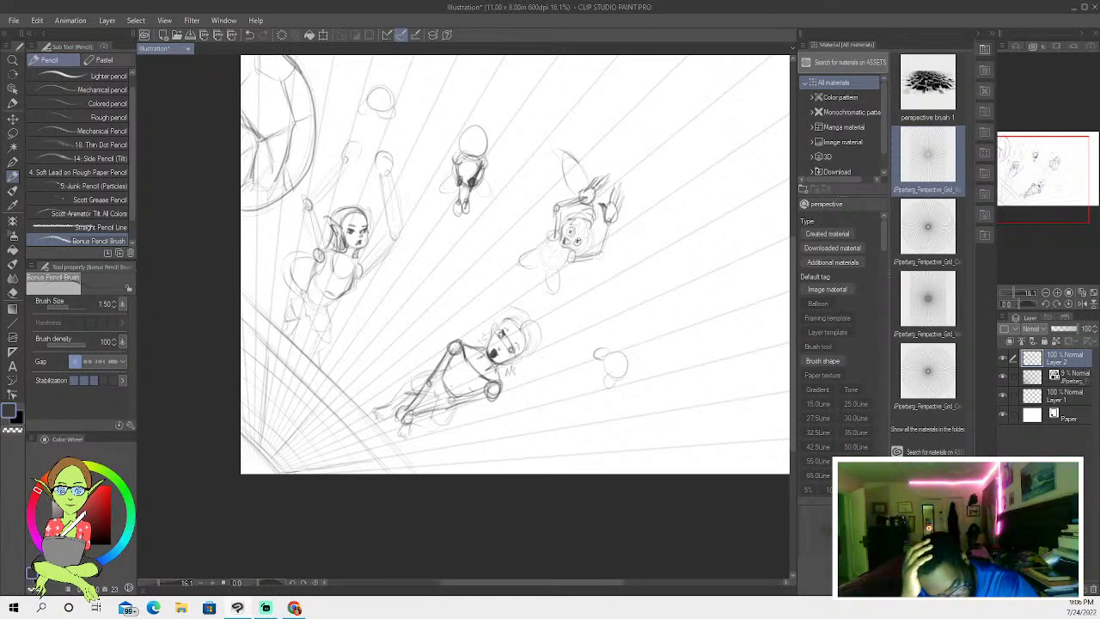
- Draw a jagged fringe on the small upper figure's head and darken its arms and torso
mouse_move(488, 135)
left_mouse_down()
mouse_move(485, 149)
mouse_move(460, 146)
mouse_move(472, 123)
left_mouse_up()
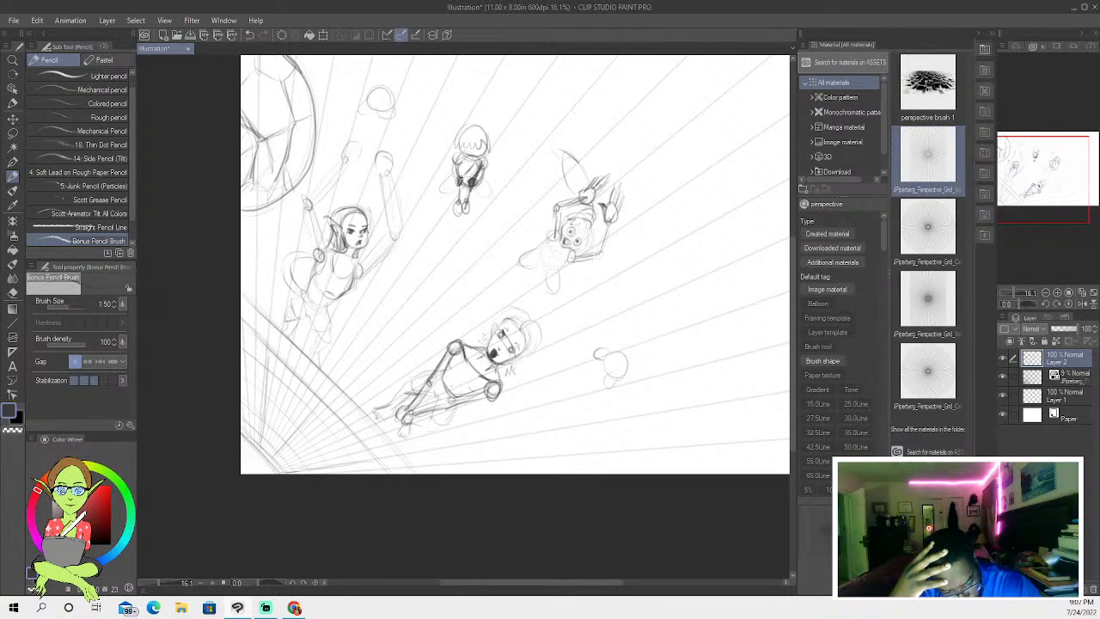
mouse_move(462, 173)
left_mouse_down()
mouse_move(477, 184)
mouse_move(464, 201)
left_mouse_up()
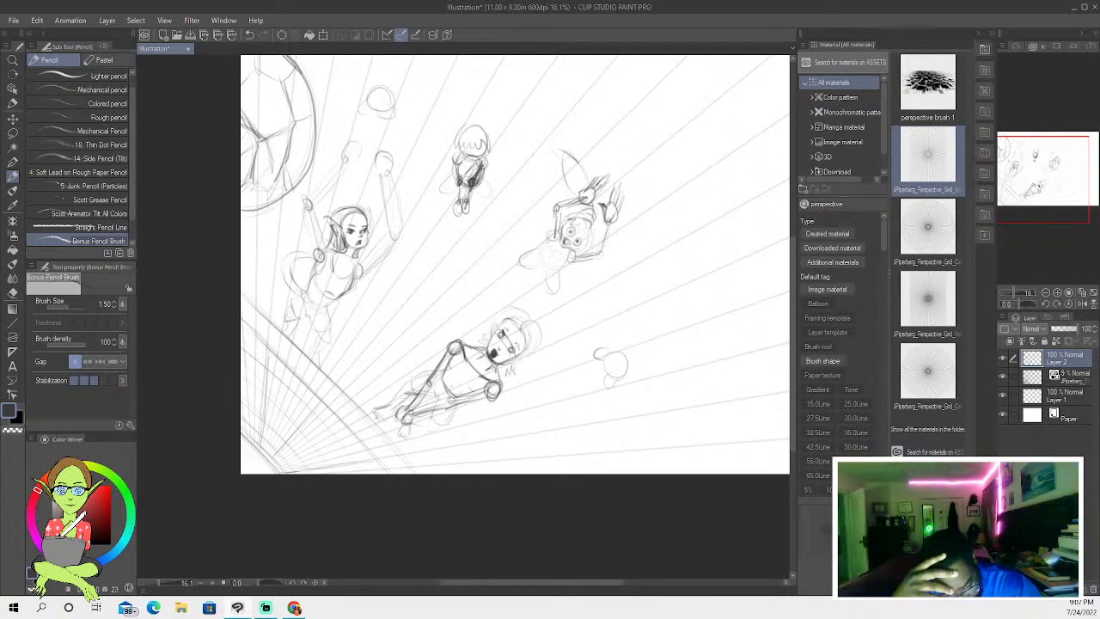
left_click_drag(459, 157, 463, 174)
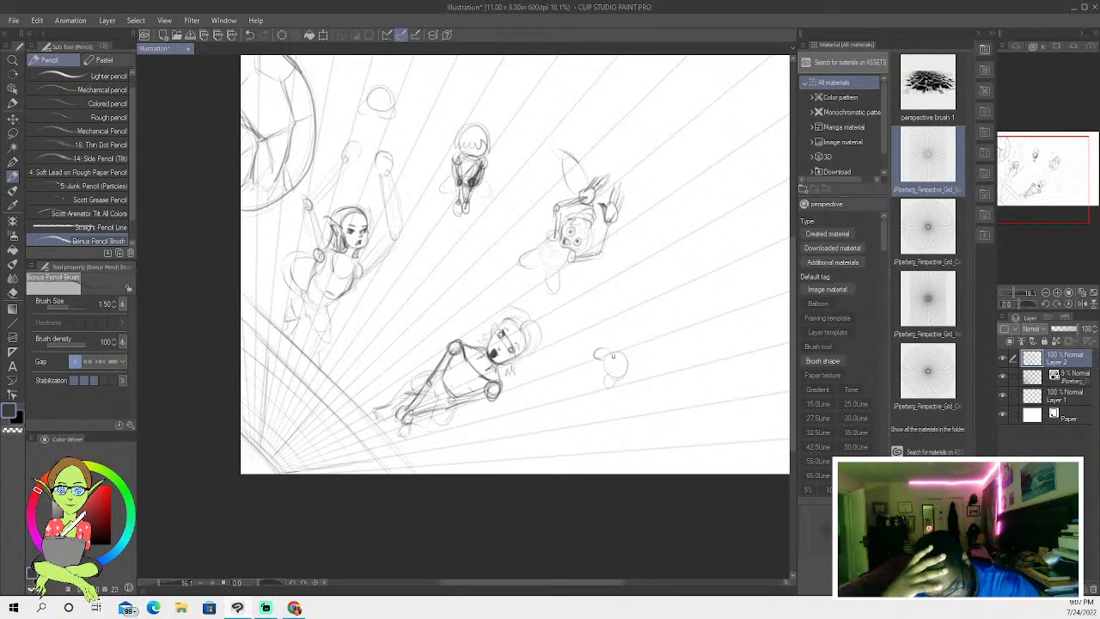
- Draw two round eyes on the small far-right figure's head and a small tuft on top of the upper-left figure's head
left_click_drag(612, 362, 613, 361)
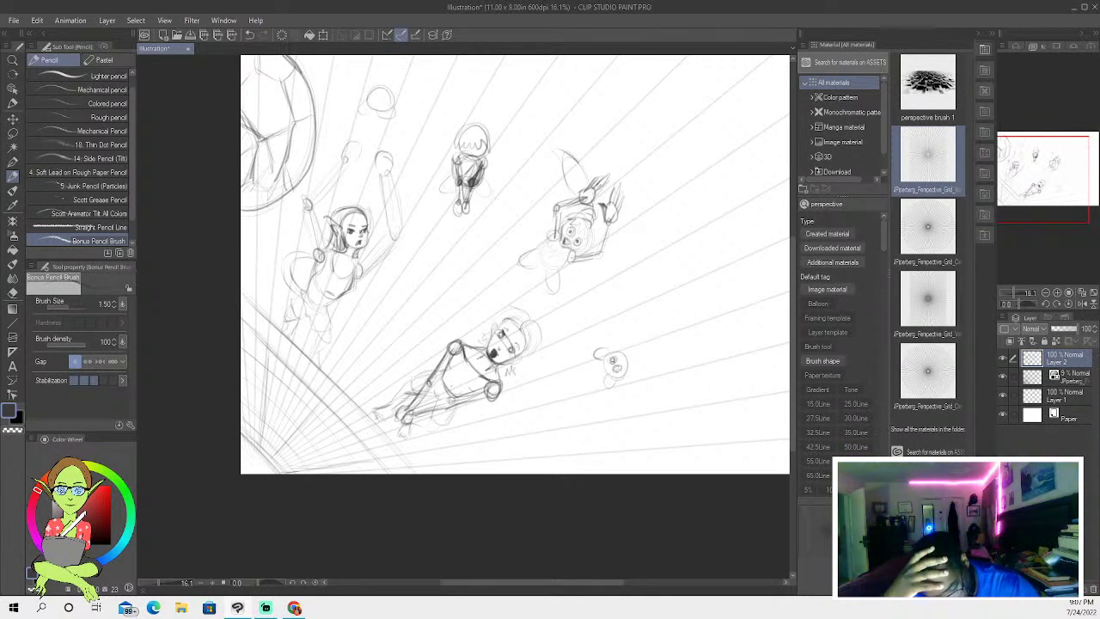
left_click(616, 367)
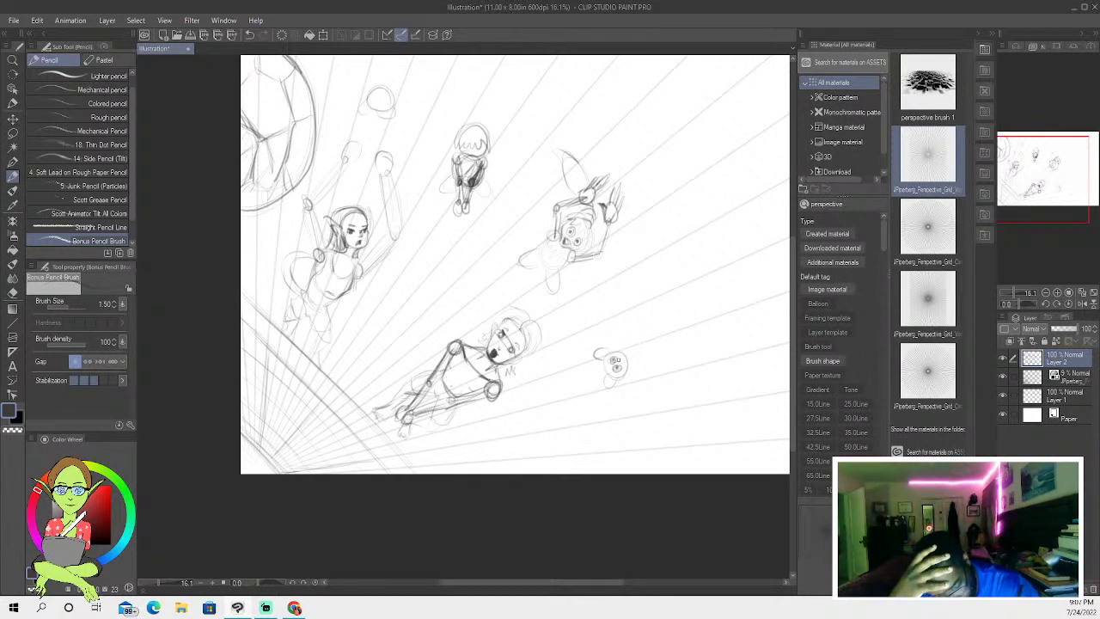
mouse_move(392, 98)
left_mouse_down()
mouse_move(395, 77)
mouse_move(386, 87)
left_mouse_up()
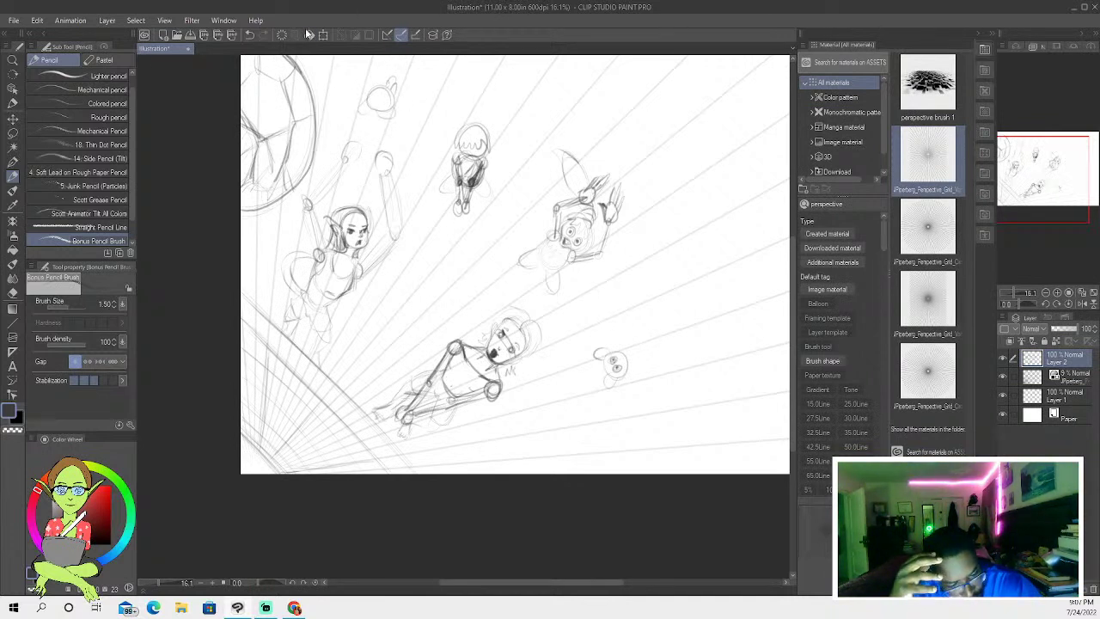
- Add two pointed ears, small eyes and limb shapes to the small upper-left figure's head
left_click(249, 34)
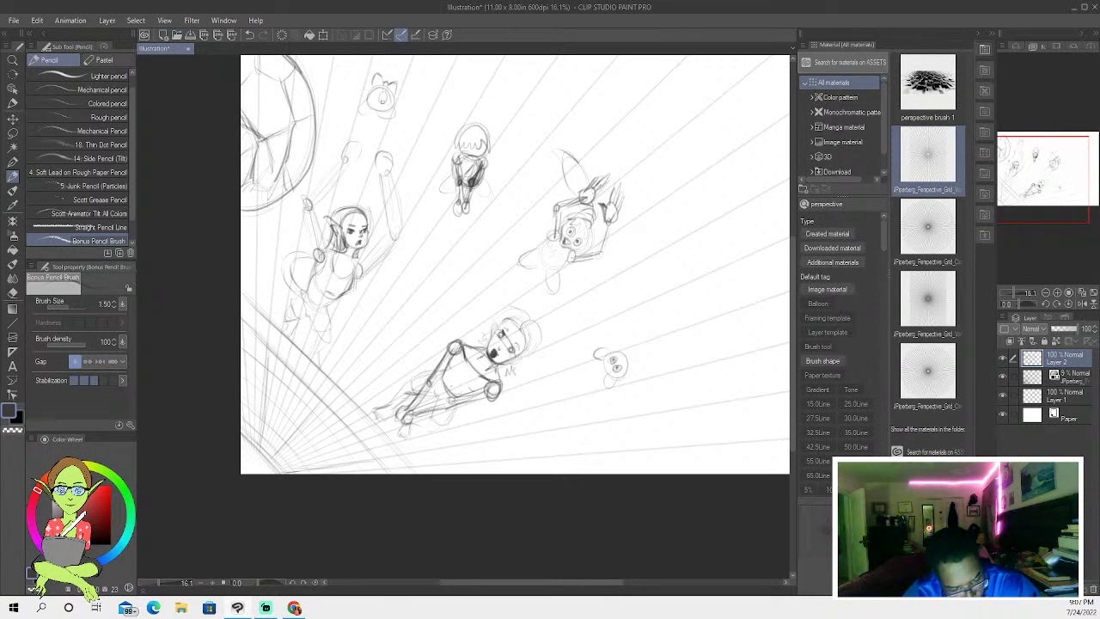
key("ctrl+z")
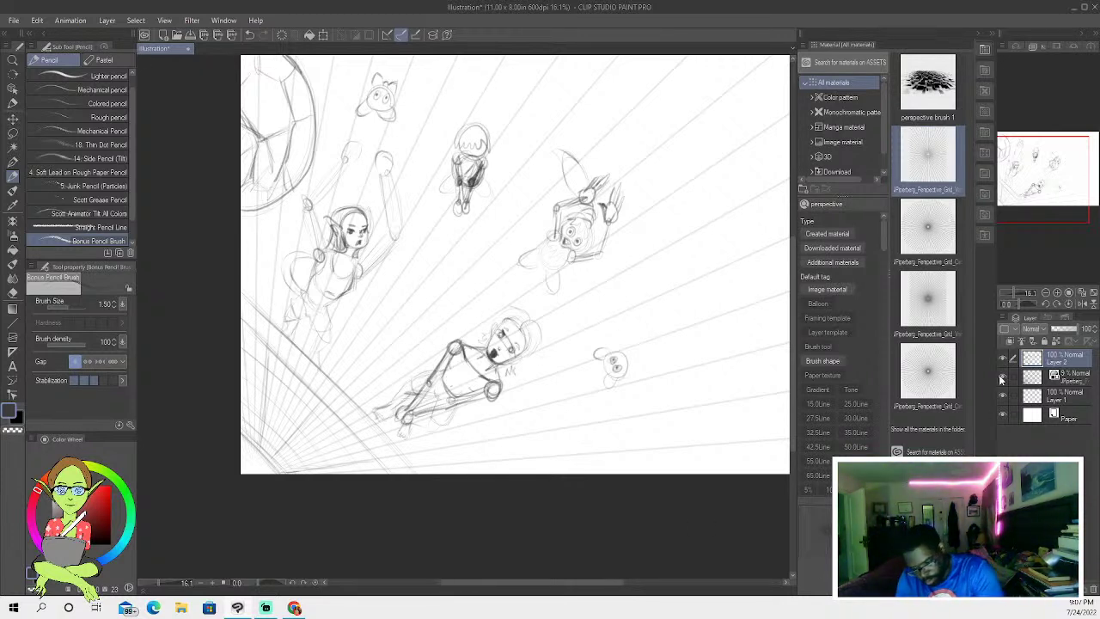
- Add a new raster layer above the pencil sketch and make it active with the RAM Ink Set Smooth Inker pen at size 6
key("ctrl+shift+n")
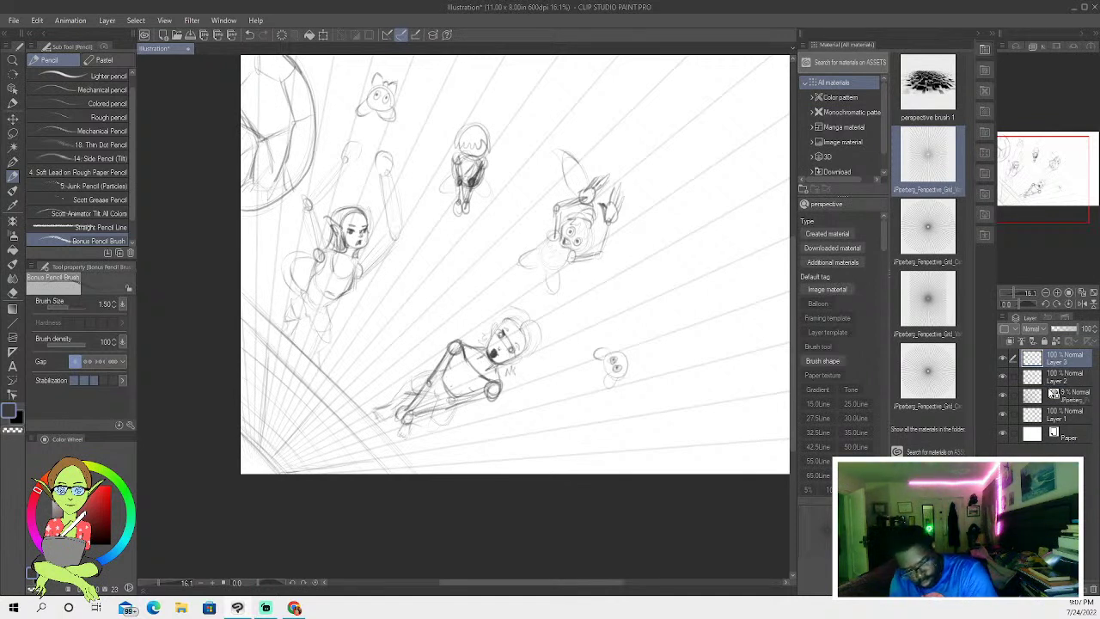
left_click(1057, 399)
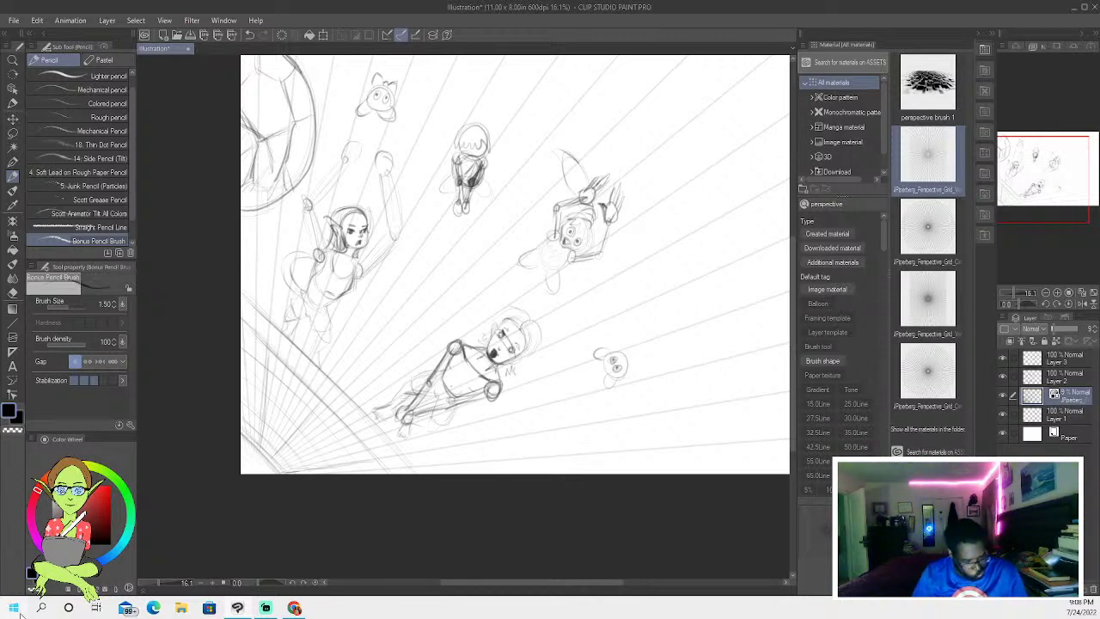
key("p")
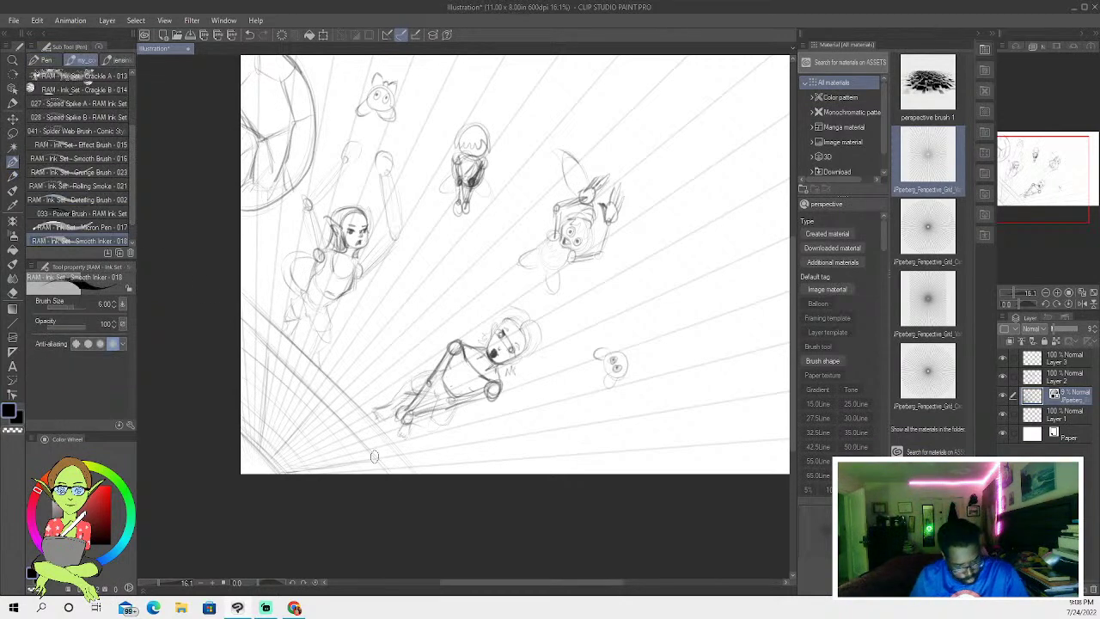
left_click(248, 36)
left_click(1061, 361)
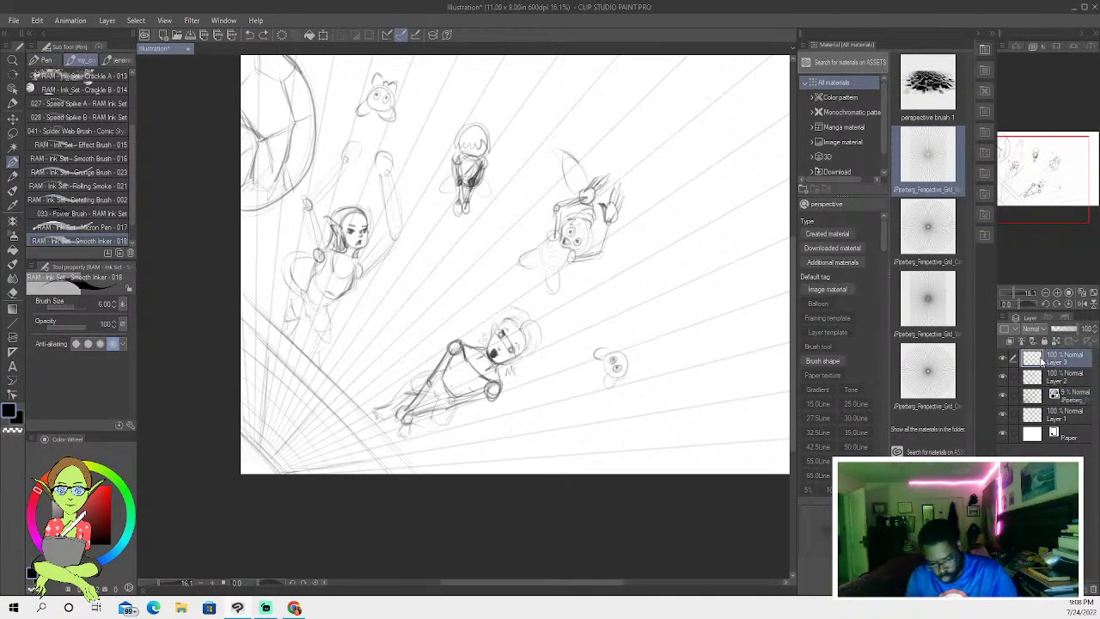
- Ink the long parallel curves and the short corner line across the lower-left corner of the canvas
left_click_drag(394, 483, 214, 287)
left_click_drag(421, 475, 235, 290)
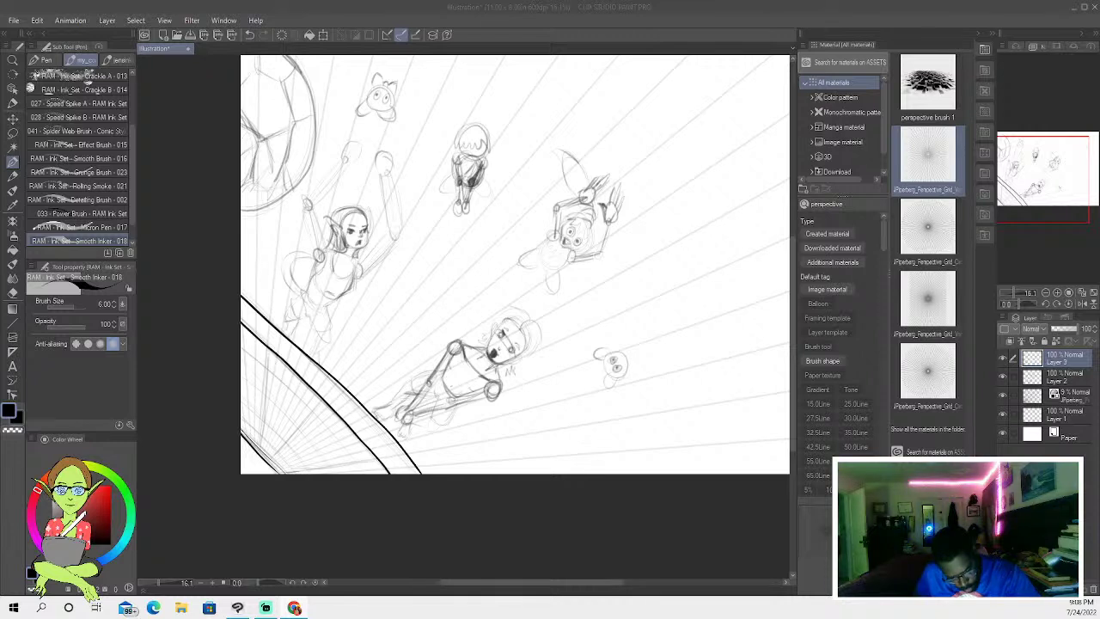
left_click(448, 363)
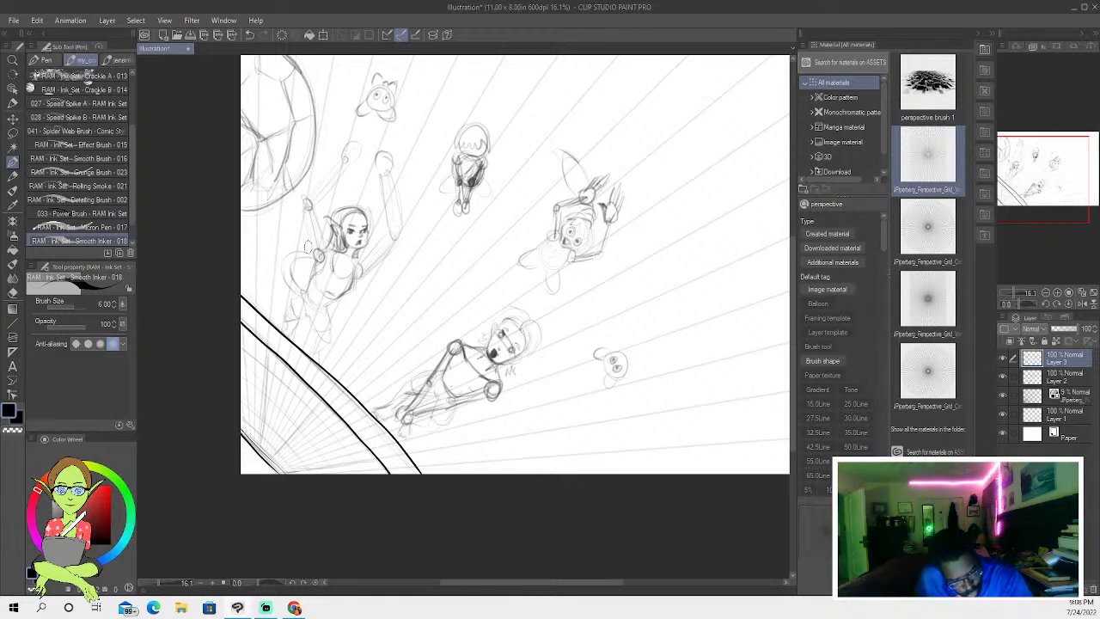
- Ink the left elf figure's two raised arms and spread hands, including the tank top outline between them
left_click_drag(315, 266, 303, 209)
mouse_move(324, 247)
left_mouse_down()
mouse_move(312, 205)
mouse_move(348, 163)
left_mouse_up()
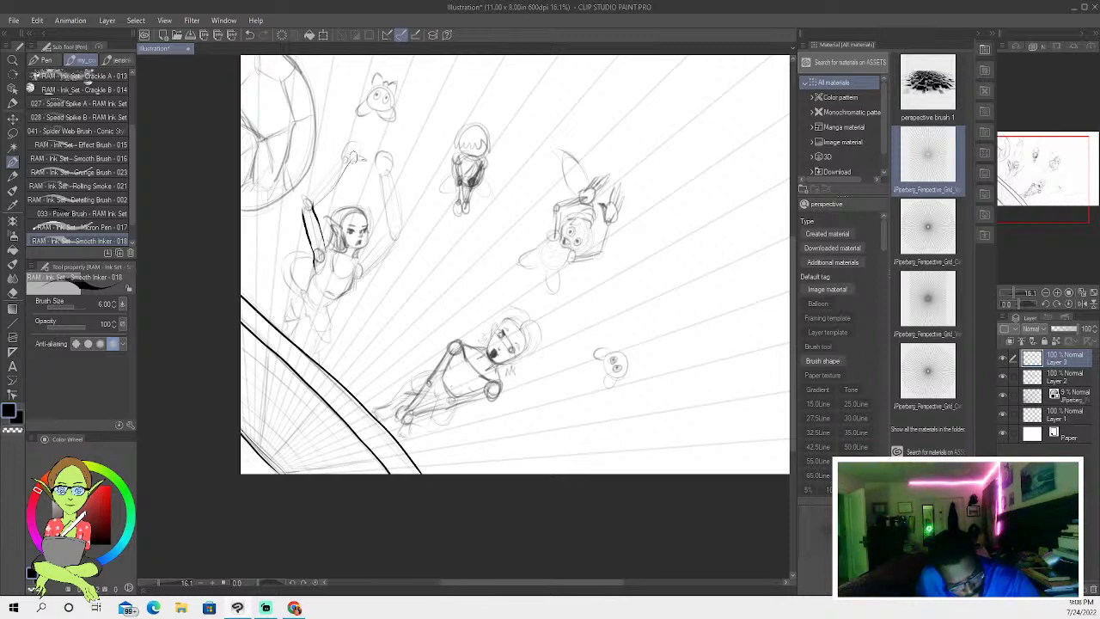
mouse_move(359, 159)
left_mouse_down()
mouse_move(366, 127)
mouse_move(304, 222)
left_mouse_up()
left_click_drag(325, 181, 314, 207)
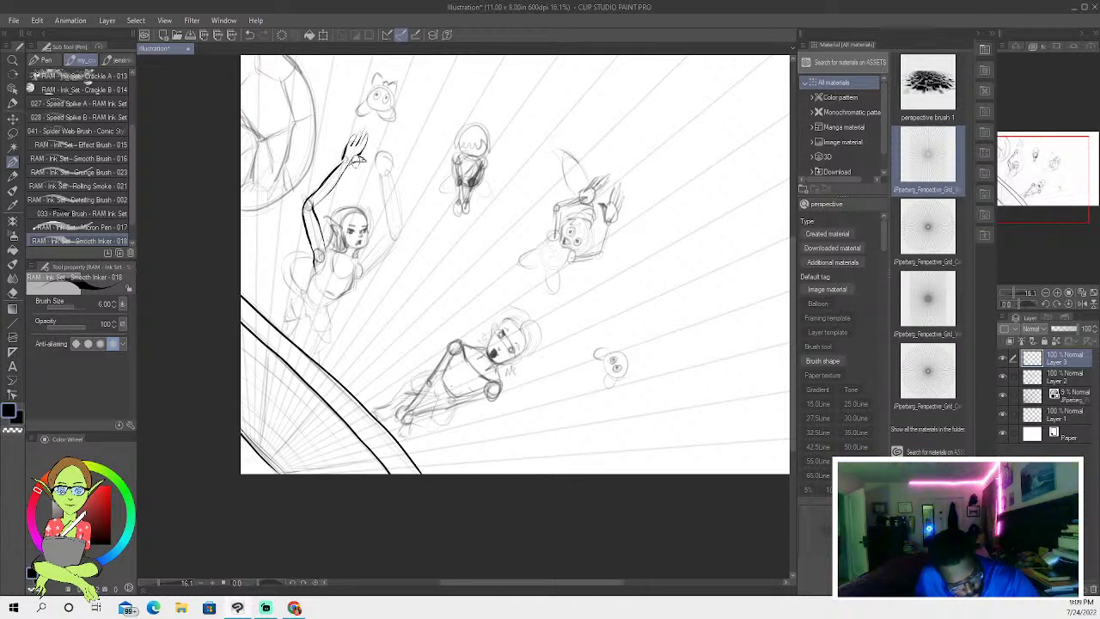
mouse_move(325, 250)
left_mouse_down()
mouse_move(316, 273)
mouse_move(325, 251)
mouse_move(321, 260)
mouse_move(339, 269)
mouse_move(358, 263)
mouse_move(357, 283)
mouse_move(339, 294)
mouse_move(352, 263)
mouse_move(319, 318)
mouse_move(339, 297)
mouse_move(314, 292)
mouse_move(329, 298)
mouse_move(395, 244)
mouse_move(372, 165)
left_mouse_up()
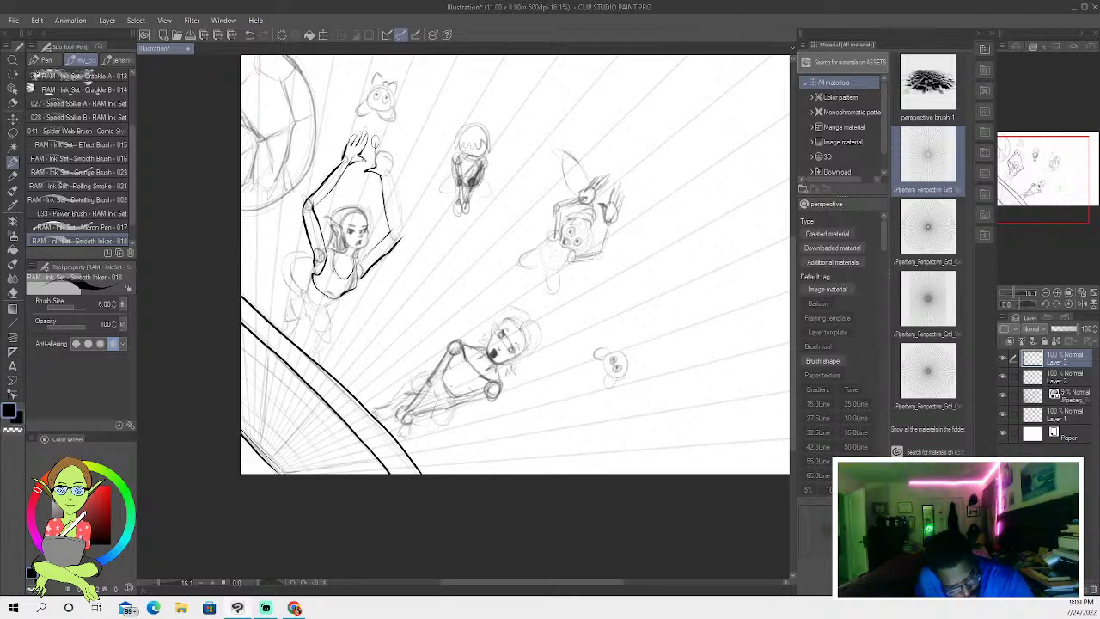
left_click_drag(378, 148, 404, 241)
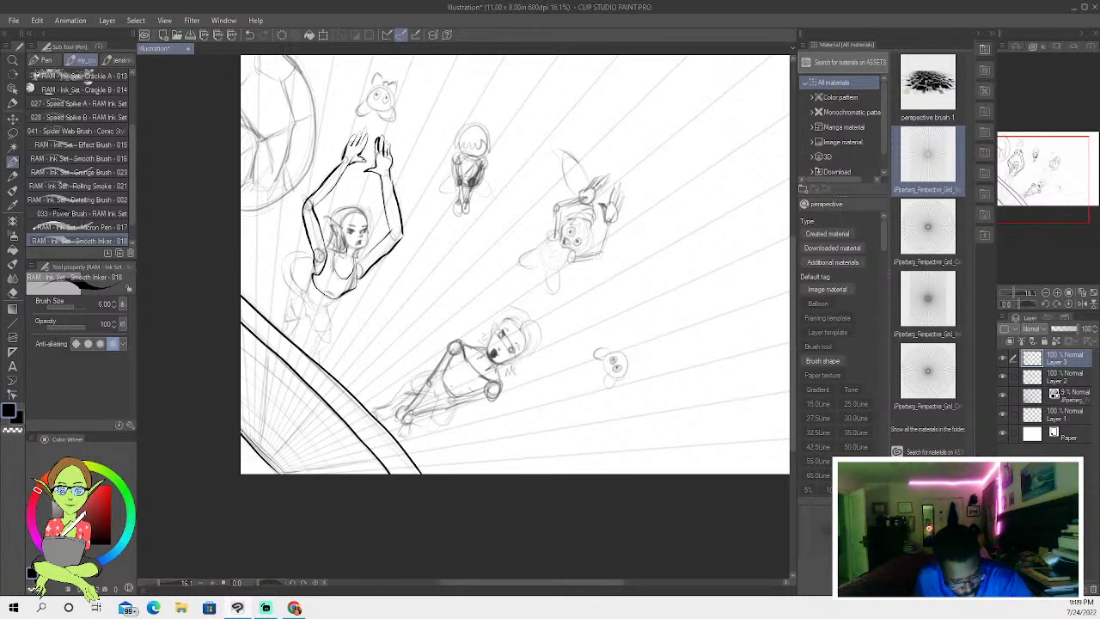
- Ink the elf figure's waist, shorts and legs plus the rounded double loop behind the back
mouse_move(342, 297)
left_mouse_down()
mouse_move(304, 294)
mouse_move(310, 274)
mouse_move(322, 305)
left_mouse_up()
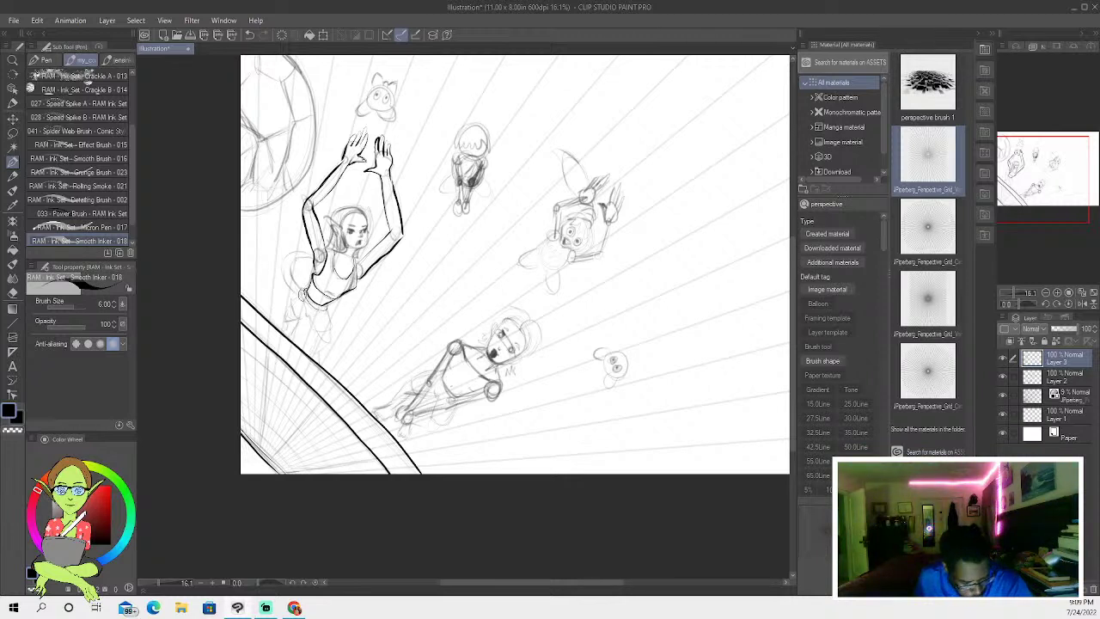
mouse_move(300, 293)
left_mouse_down()
mouse_move(297, 317)
mouse_move(331, 329)
mouse_move(325, 306)
mouse_move(283, 273)
mouse_move(291, 246)
mouse_move(314, 256)
left_mouse_up()
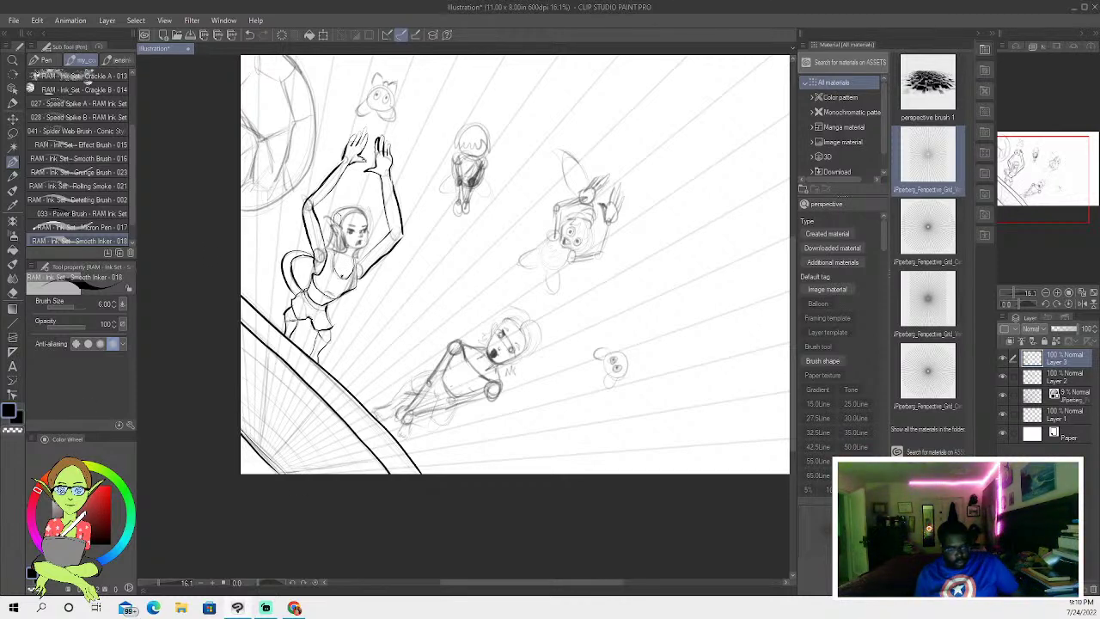
- Set the pen size to 8 and ink the elf figure's pointed ear, hair edges and face contour
scroll(342, 230, "up", 4)
scroll(341, 257, "up", 2)
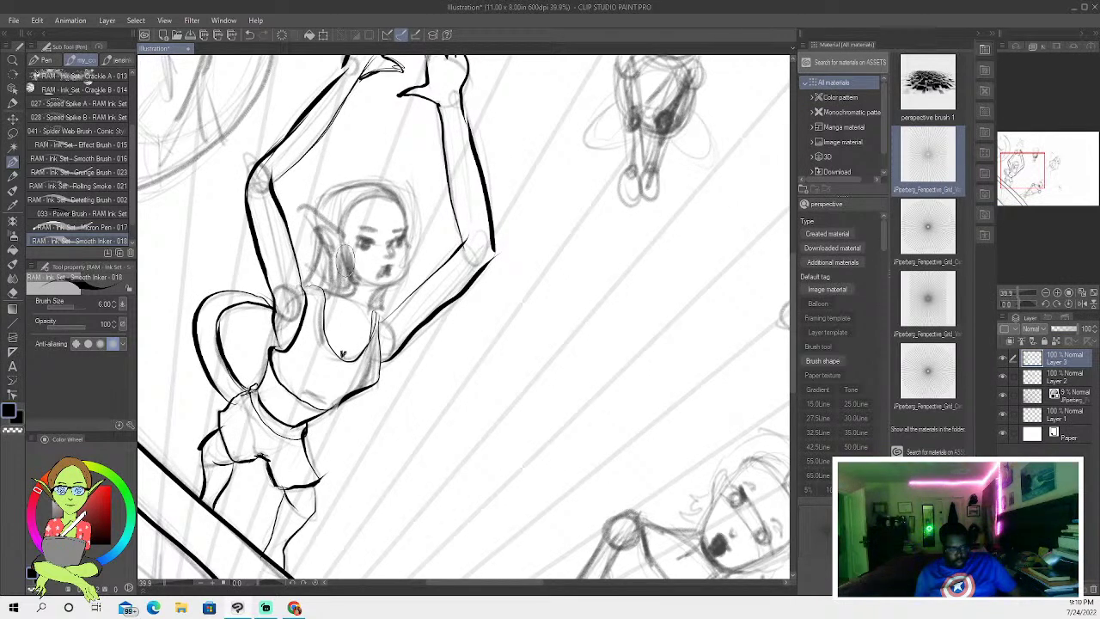
left_click_drag(341, 233, 294, 204)
key("ctrl+z")
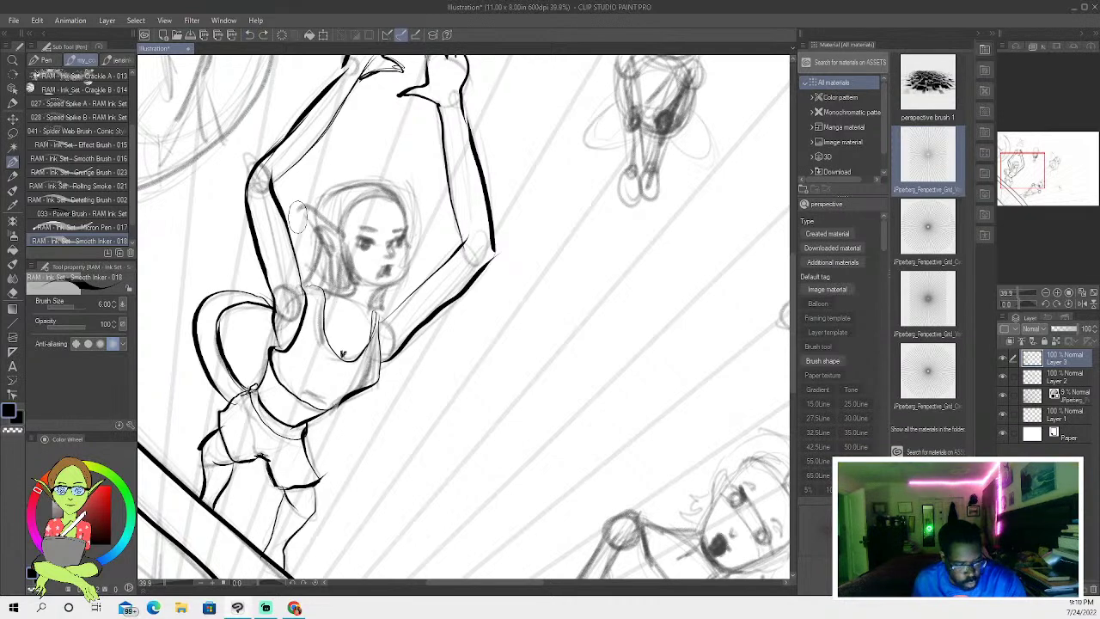
key("]")
key("]")
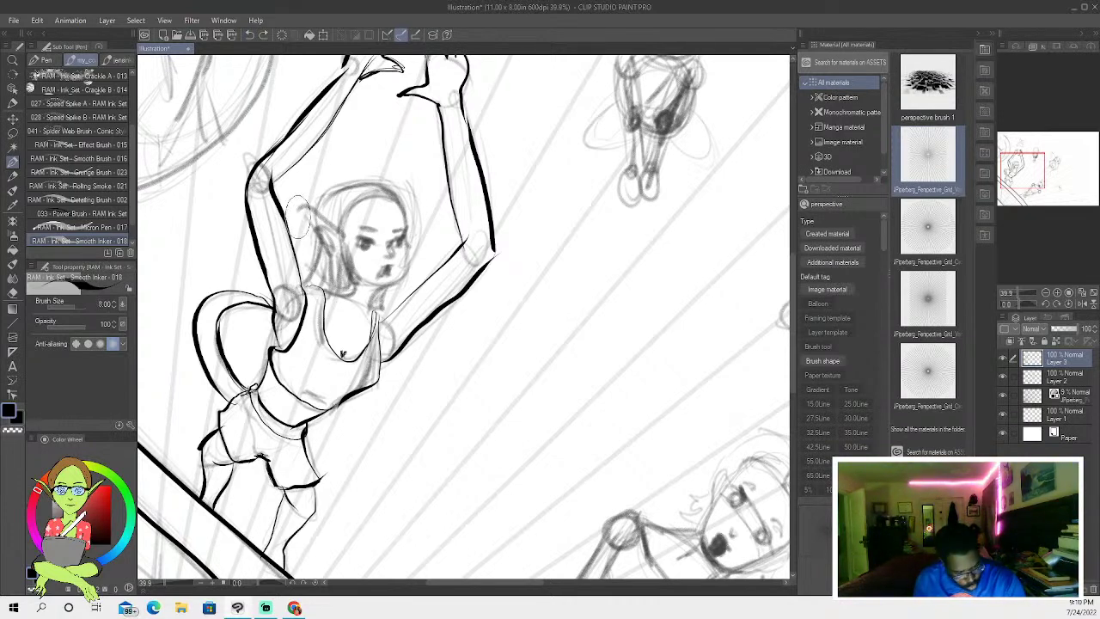
mouse_move(342, 234)
left_mouse_down()
mouse_move(299, 201)
mouse_move(335, 244)
left_mouse_up()
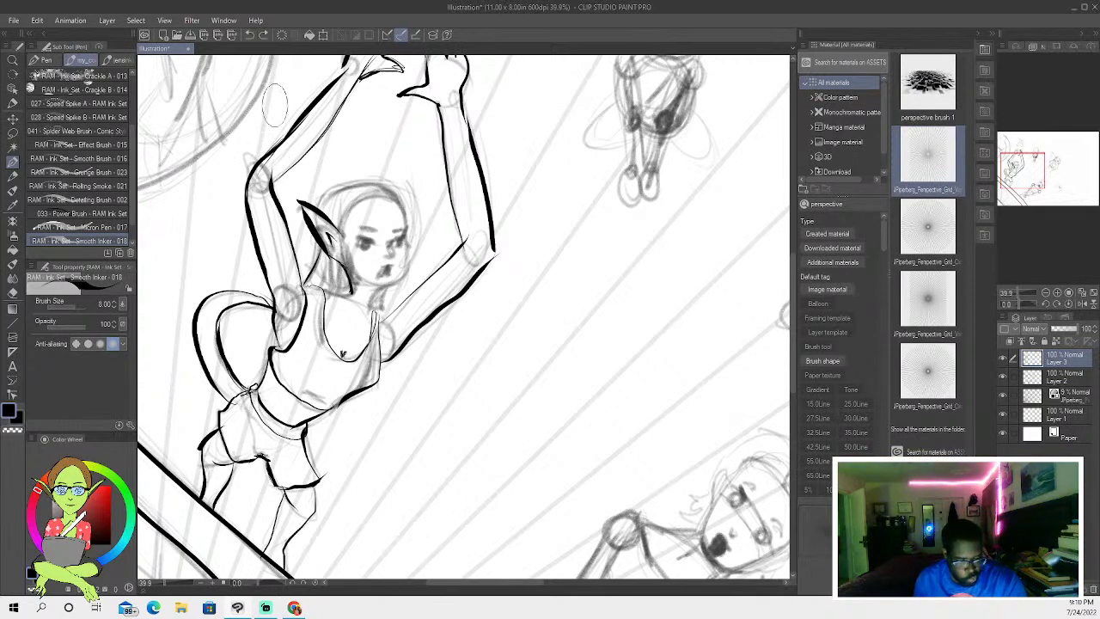
key("ctrl+z")
mouse_move(345, 293)
left_mouse_down()
mouse_move(307, 281)
mouse_move(328, 267)
left_mouse_up()
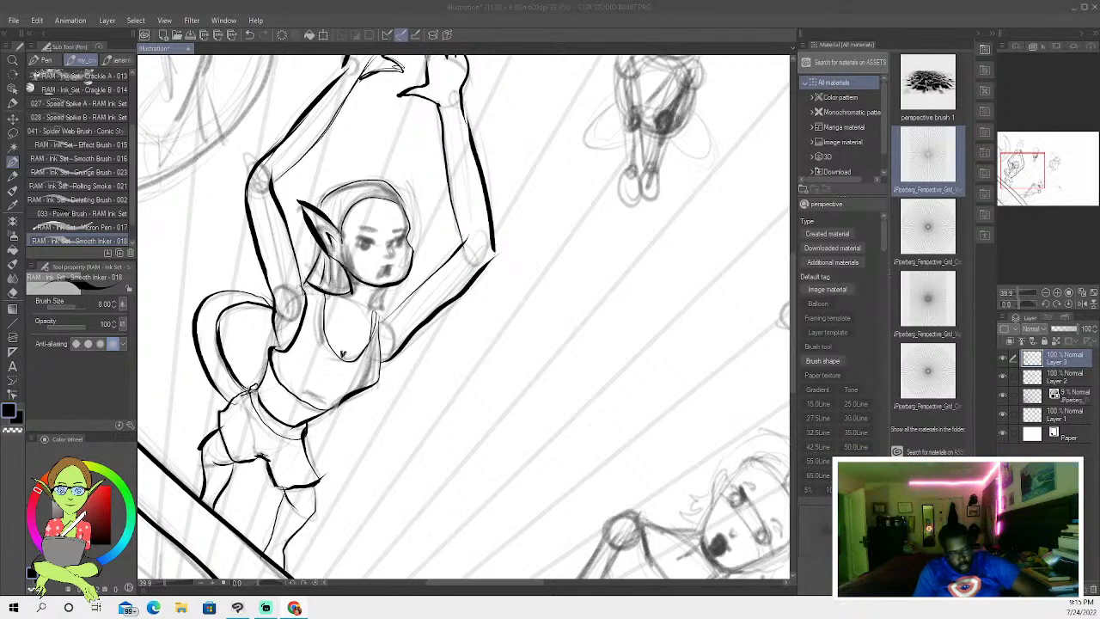
- Ink the elf figure's eyes, nose and dark open mouth over the pencilled face
left_click(368, 244)
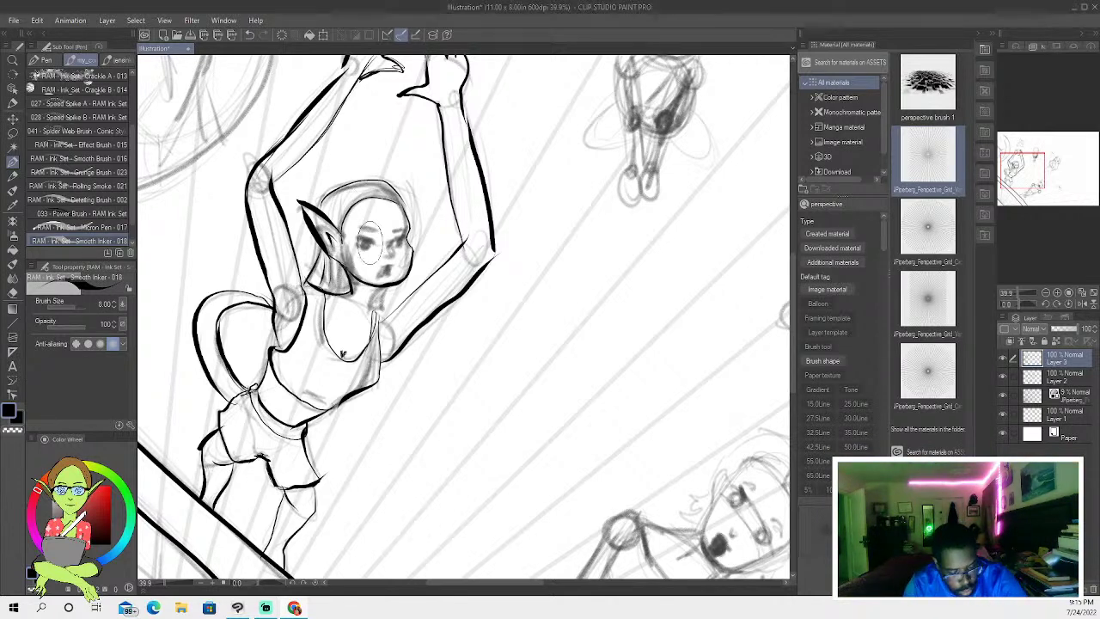
mouse_move(358, 239)
left_mouse_down()
mouse_move(381, 215)
mouse_move(362, 243)
mouse_move(373, 247)
mouse_move(363, 232)
mouse_move(362, 247)
mouse_move(401, 241)
left_mouse_up()
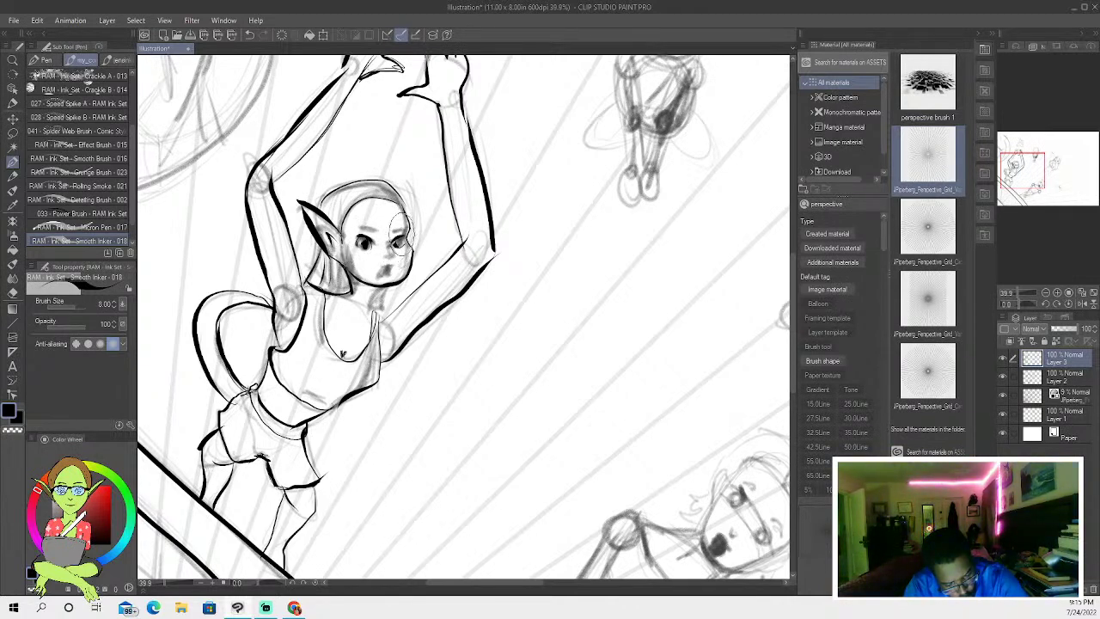
left_click(249, 35)
left_click_drag(400, 228, 394, 246)
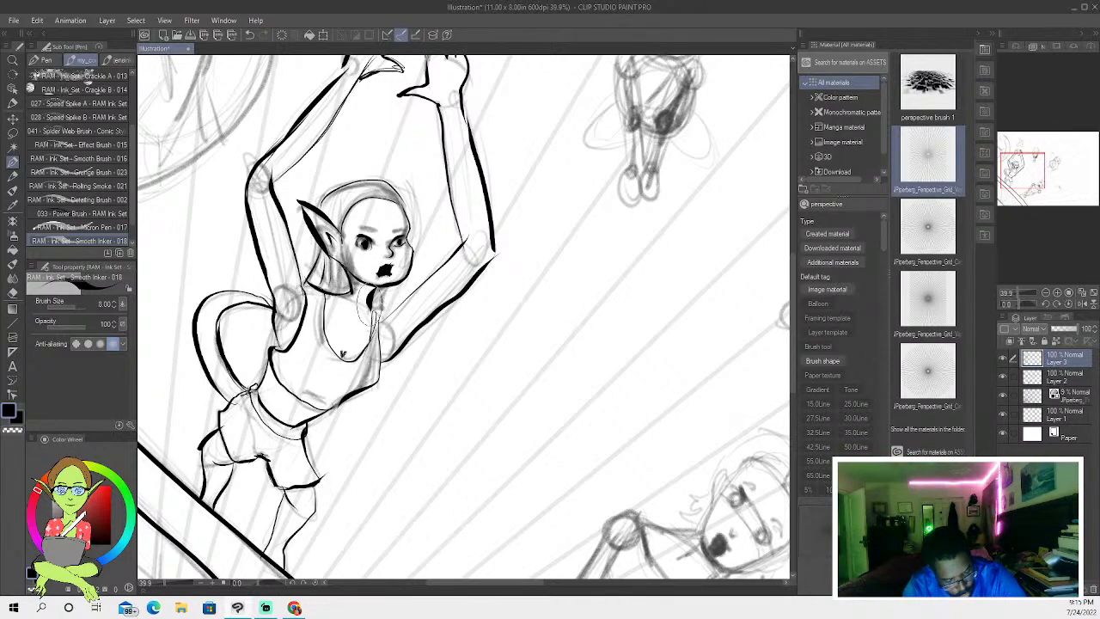
key("ctrl+z")
- Ink the elf's neck and shoulder strap lines, the short fold on the lower top and the bent elbow's corner
left_click_drag(375, 310, 379, 328)
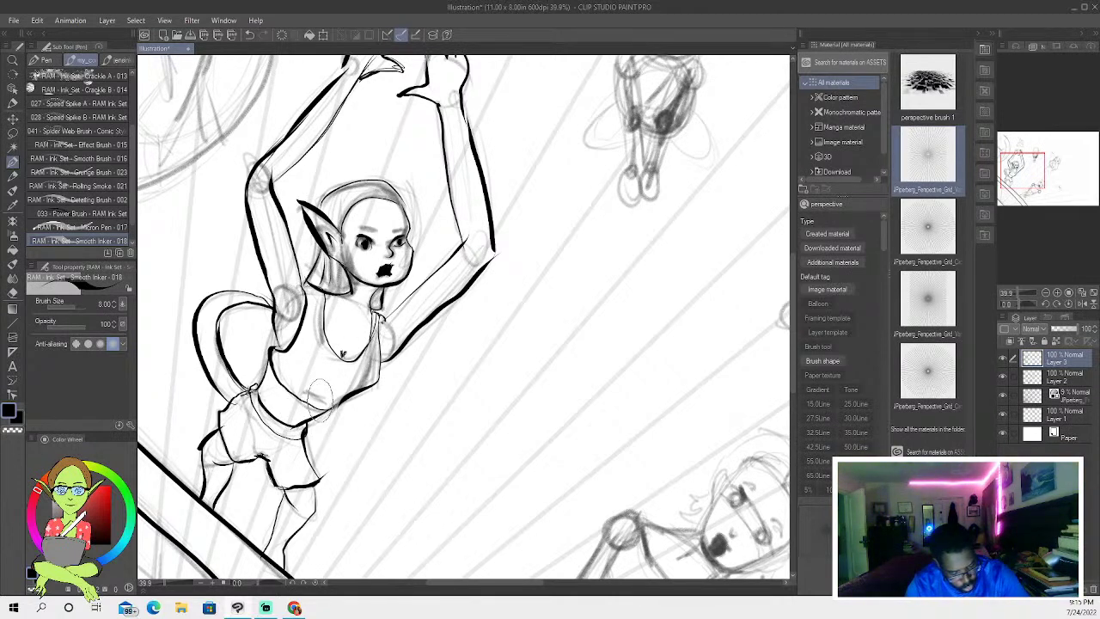
mouse_move(321, 393)
left_mouse_down()
mouse_move(300, 378)
mouse_move(331, 421)
left_mouse_up()
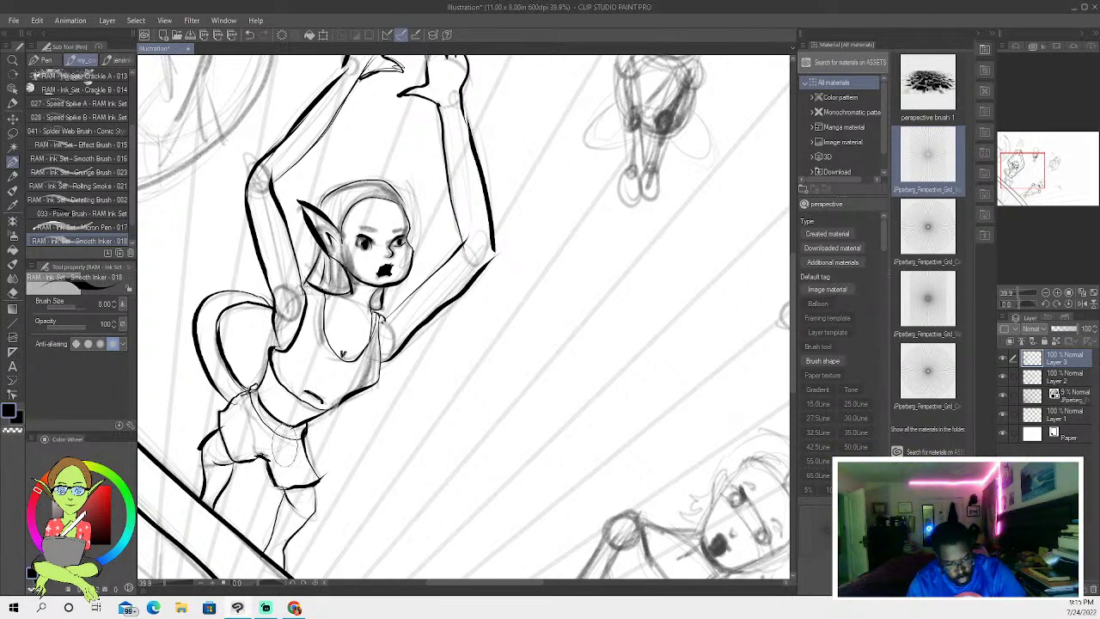
scroll(404, 269, "down", 2)
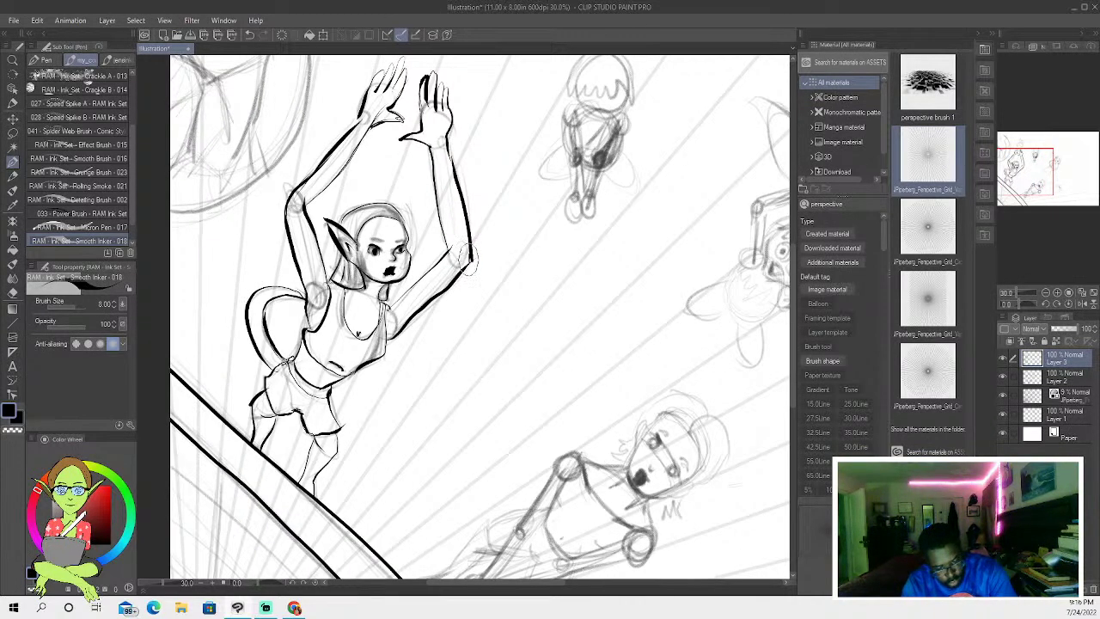
left_click_drag(467, 240, 471, 260)
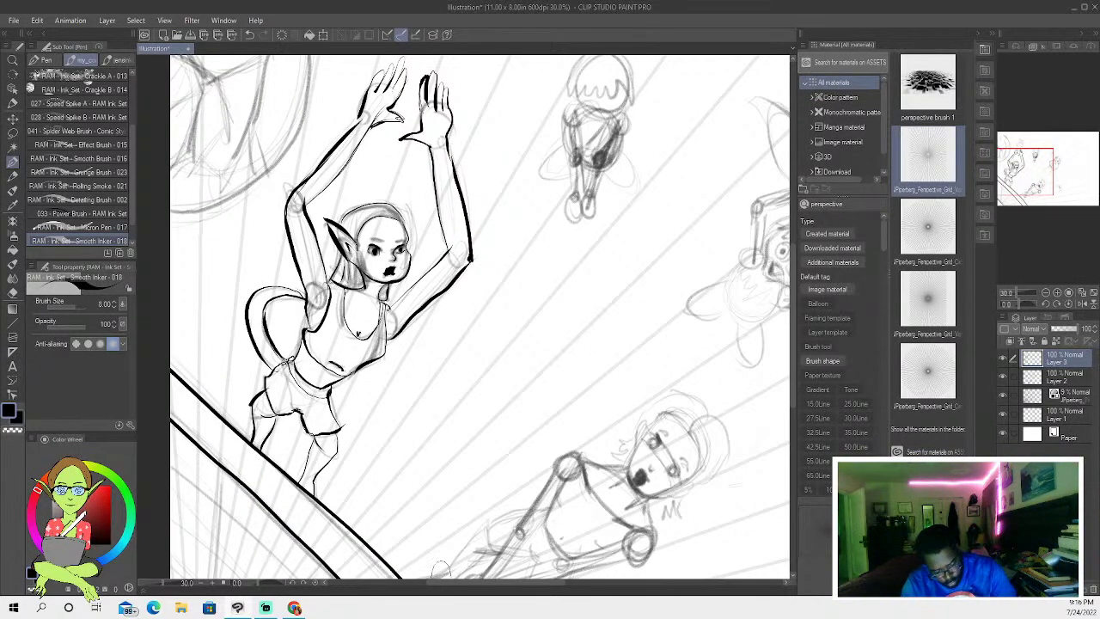
- Ink the upper arm and forearm of the lower central figure from the raised shoulder down to the hand
left_click_drag(461, 583, 484, 582)
left_click_drag(793, 300, 792, 323)
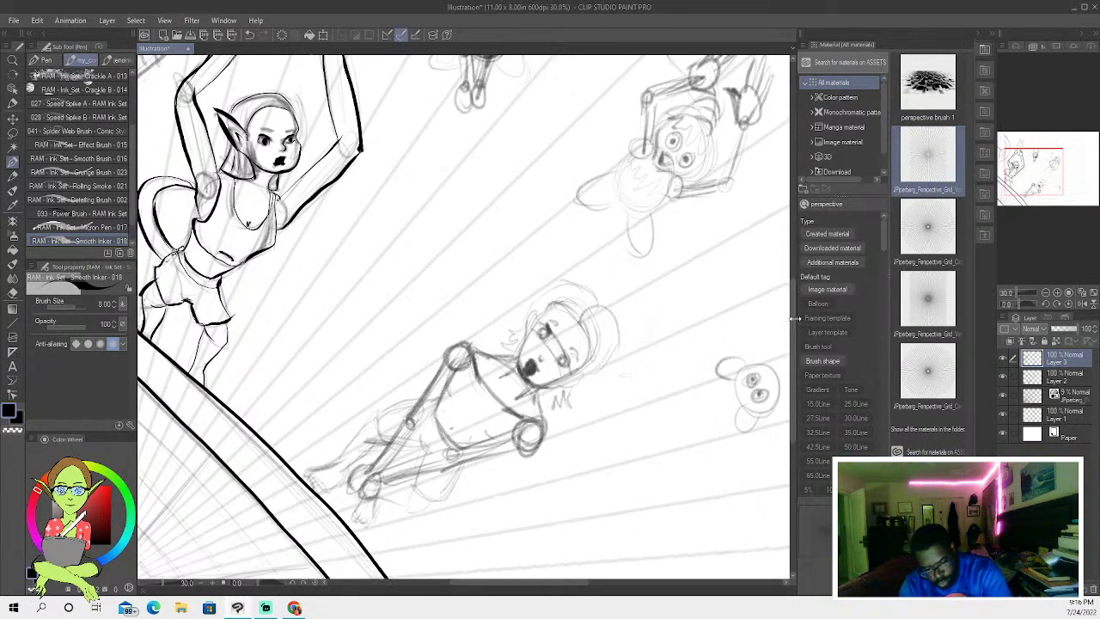
mouse_move(478, 379)
left_mouse_down()
mouse_move(464, 334)
mouse_move(447, 343)
mouse_move(442, 391)
mouse_move(453, 362)
mouse_move(412, 423)
mouse_move(444, 357)
mouse_move(396, 442)
left_mouse_up()
left_click(250, 34)
mouse_move(431, 409)
left_mouse_down()
mouse_move(368, 490)
mouse_move(378, 462)
mouse_move(357, 486)
left_mouse_up()
mouse_move(378, 449)
left_mouse_down()
mouse_move(356, 460)
mouse_move(348, 485)
mouse_move(380, 493)
left_mouse_up()
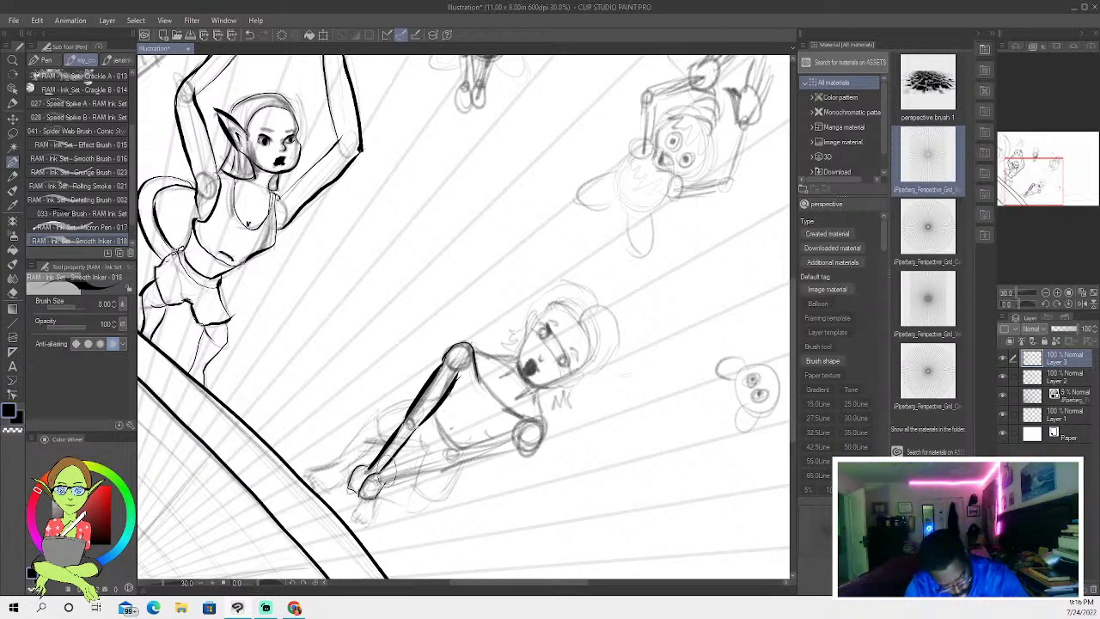
- Ink both edges of the lower central figure's other arm, along with its shoulder and neck lines
left_click_drag(379, 477, 516, 433)
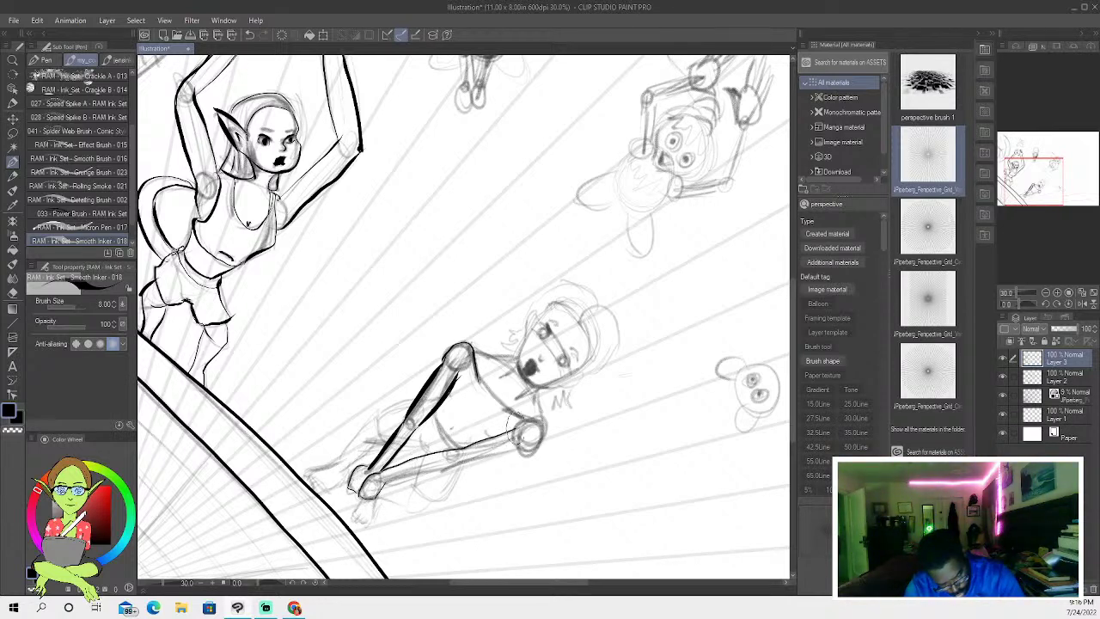
left_click_drag(379, 486, 526, 449)
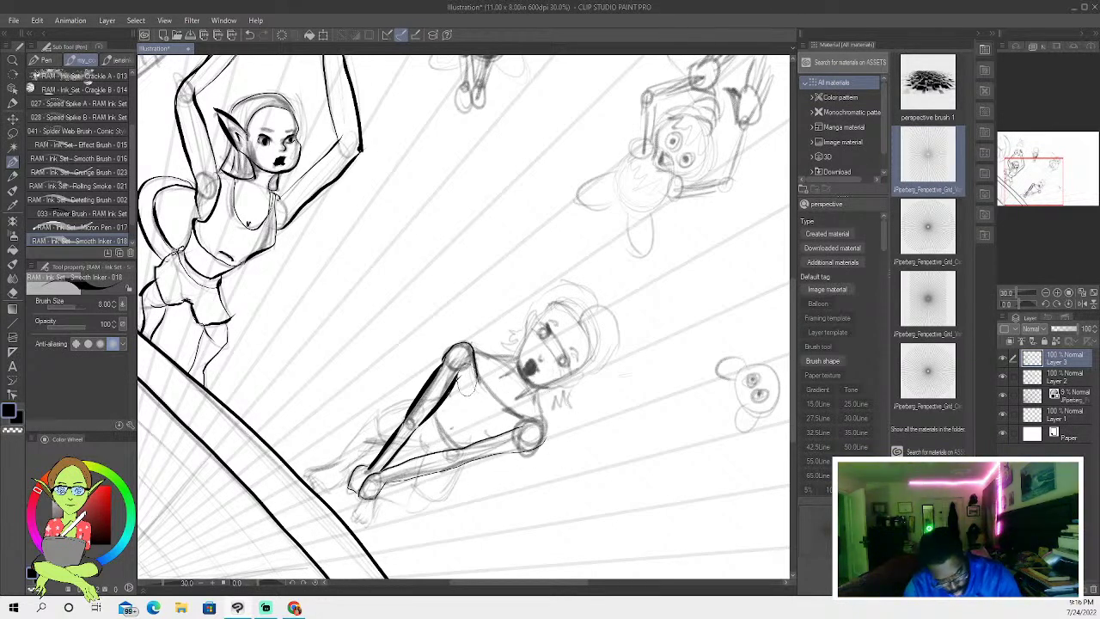
left_click_drag(537, 445, 542, 390)
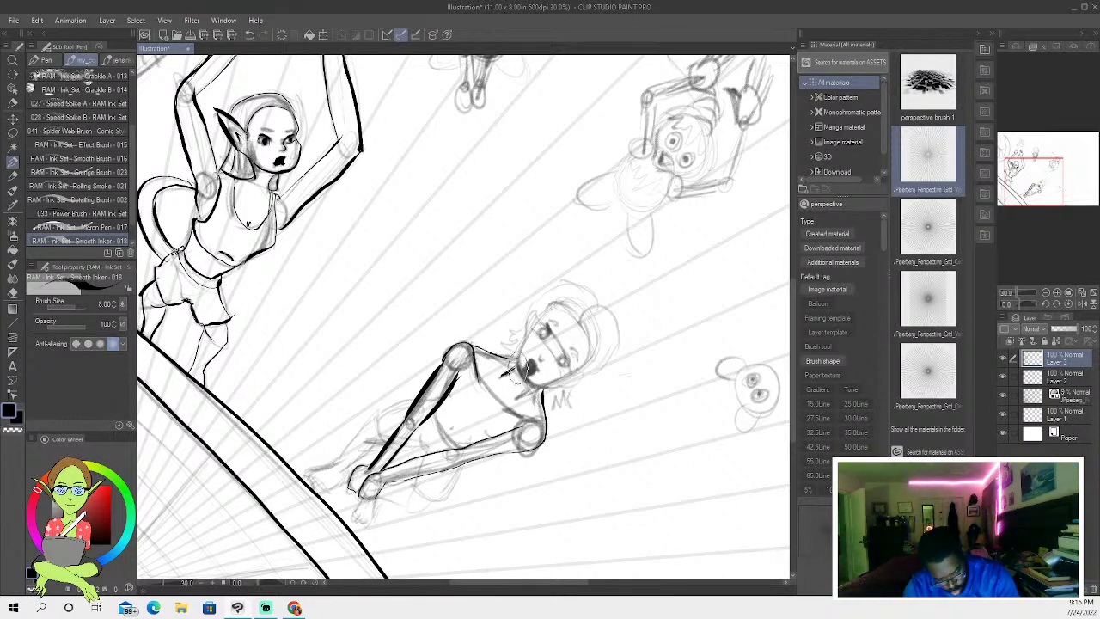
left_click_drag(530, 386, 516, 398)
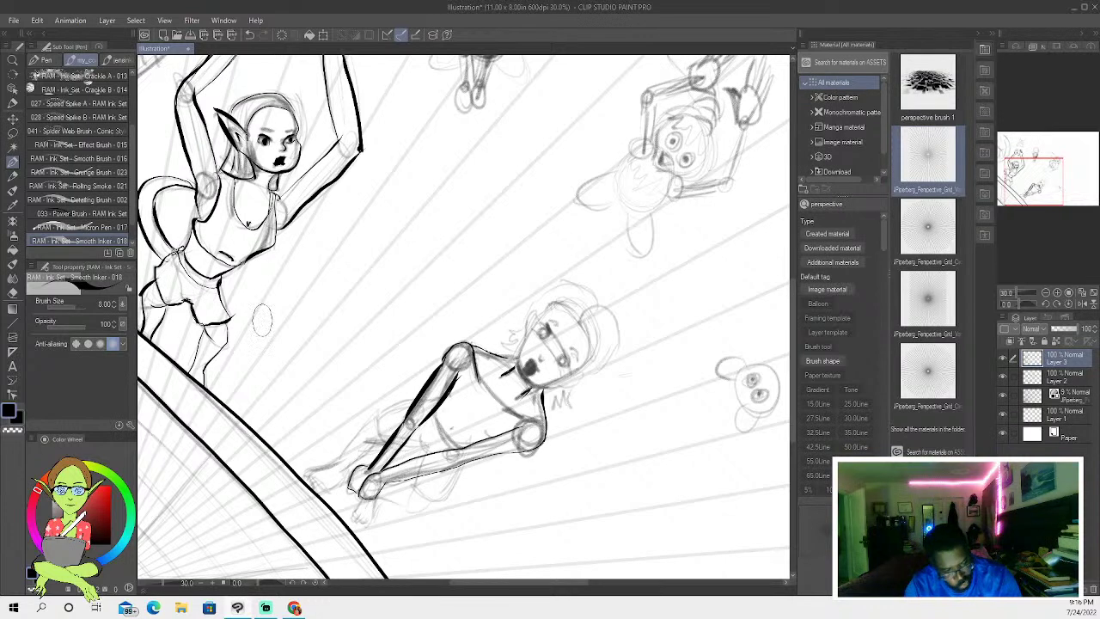
- Erase the inner edge of the lower central figure's first arm with the Hard eraser and re-ink it with a thinner line
left_click(13, 292)
left_click_drag(461, 376, 442, 399)
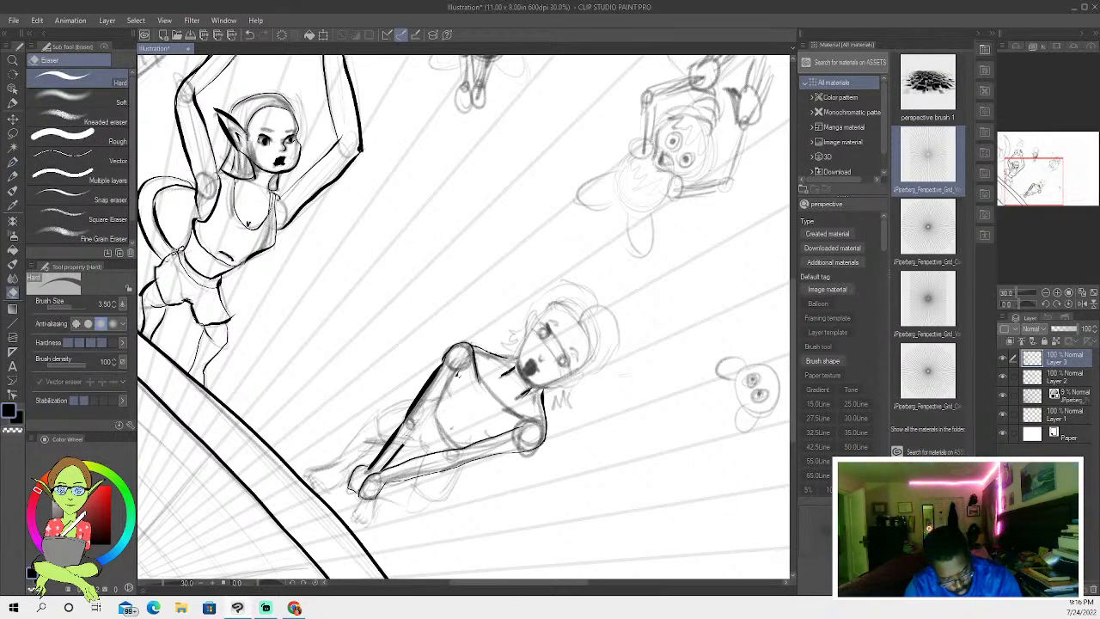
left_click(13, 164)
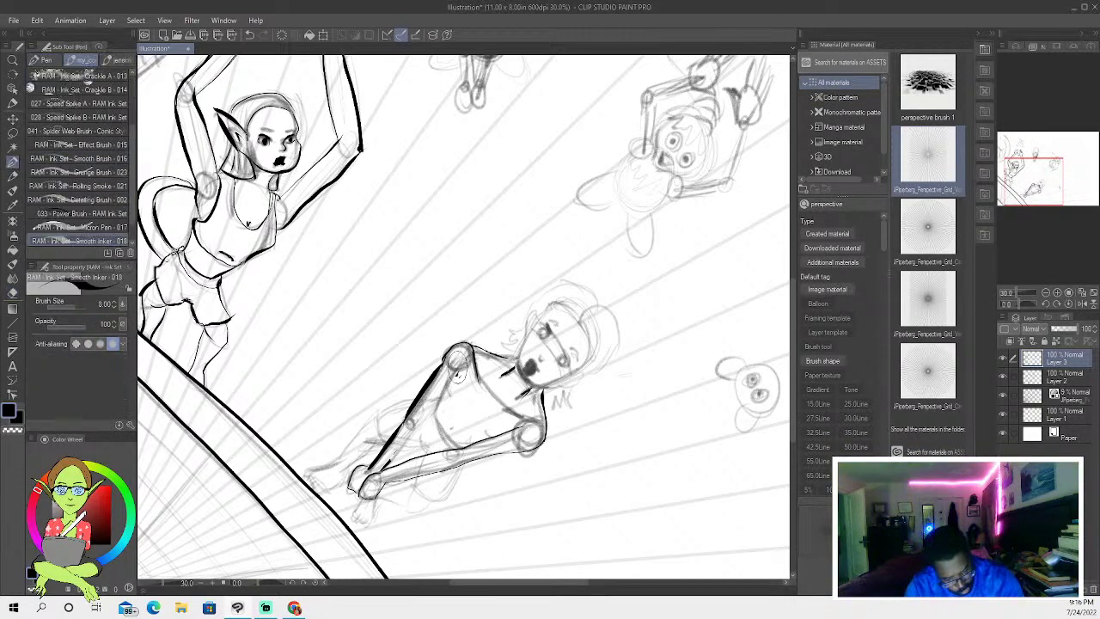
left_click_drag(464, 353, 414, 435)
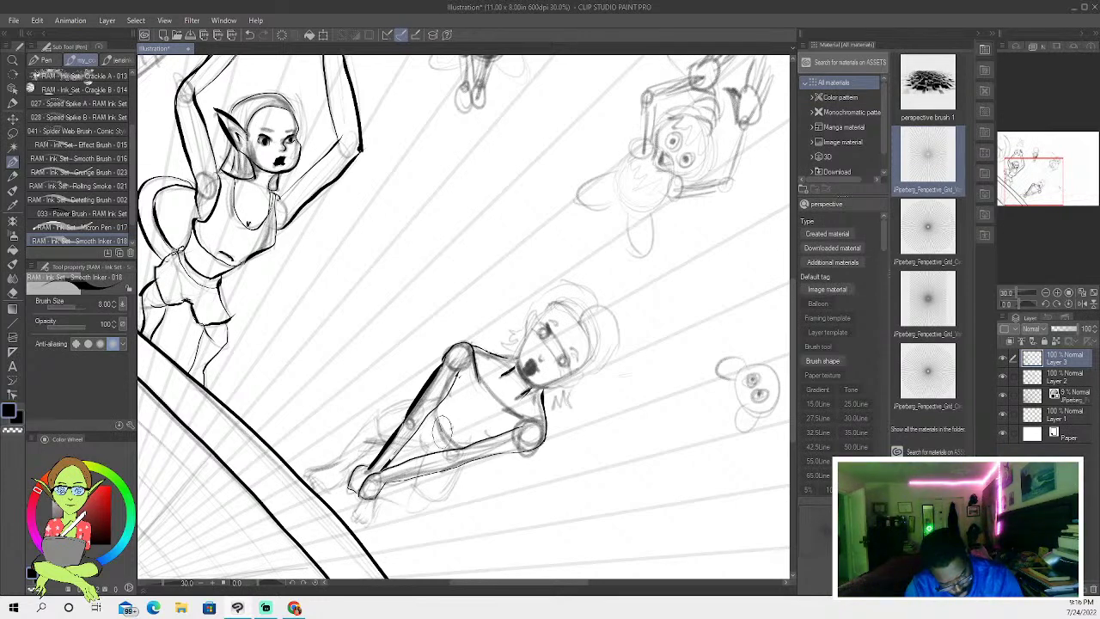
- Ink the lower central figure's shorts, the far leg and its foot with toes, and start the nearer foot
left_click(249, 35)
mouse_move(436, 413)
left_mouse_down()
mouse_move(449, 448)
mouse_move(416, 490)
mouse_move(445, 502)
mouse_move(462, 464)
mouse_move(378, 409)
mouse_move(415, 398)
left_mouse_up()
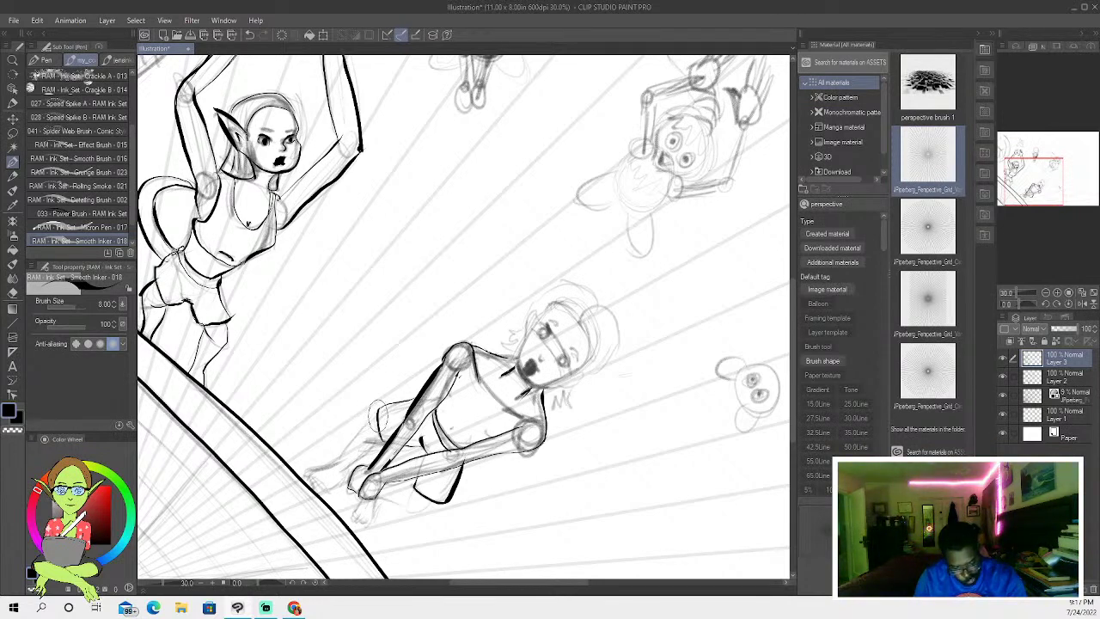
left_click_drag(369, 418, 335, 462)
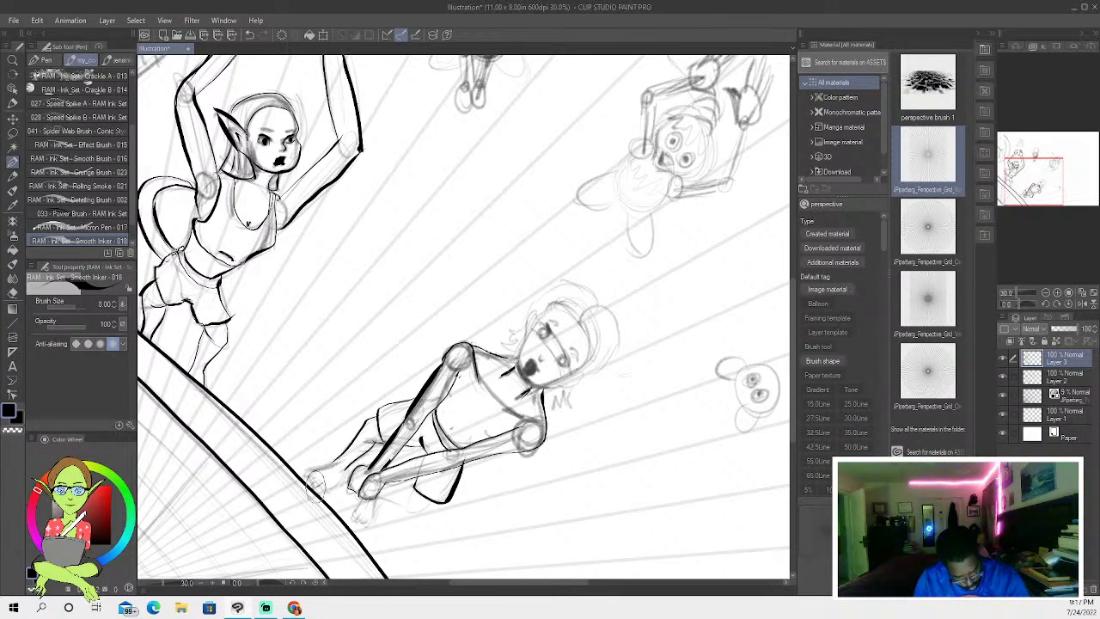
left_click_drag(322, 471, 310, 500)
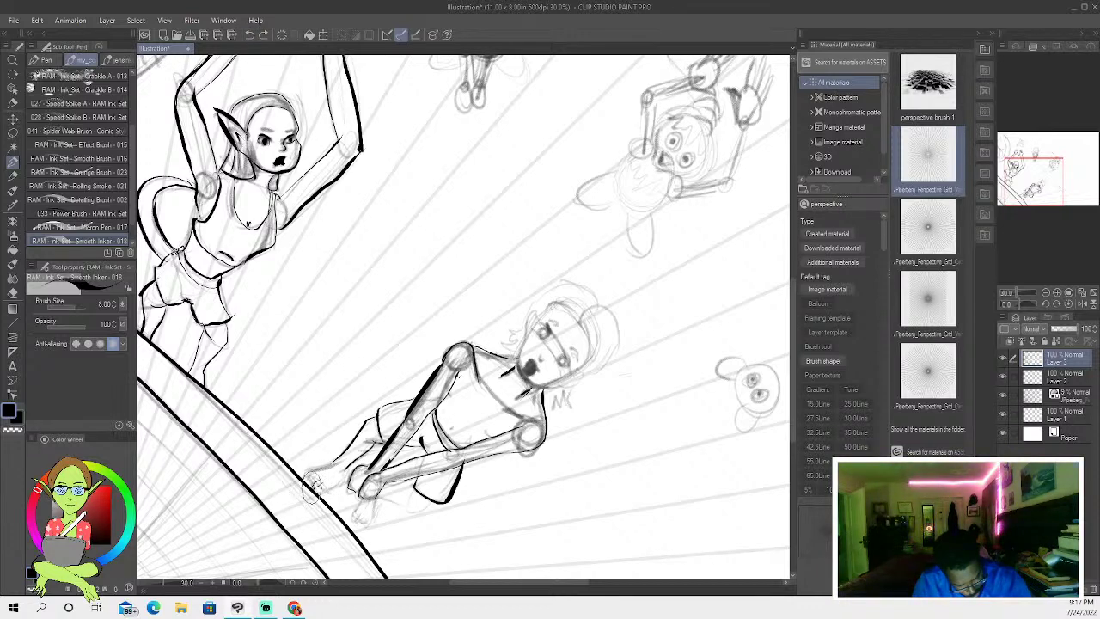
mouse_move(325, 463)
left_mouse_down()
mouse_move(304, 502)
mouse_move(295, 498)
left_mouse_up()
mouse_move(352, 443)
left_mouse_down()
mouse_move(310, 487)
mouse_move(335, 487)
mouse_move(349, 466)
mouse_move(325, 529)
left_mouse_up()
mouse_move(365, 482)
left_mouse_down()
mouse_move(342, 535)
mouse_move(354, 535)
mouse_move(355, 516)
mouse_move(354, 537)
left_mouse_up()
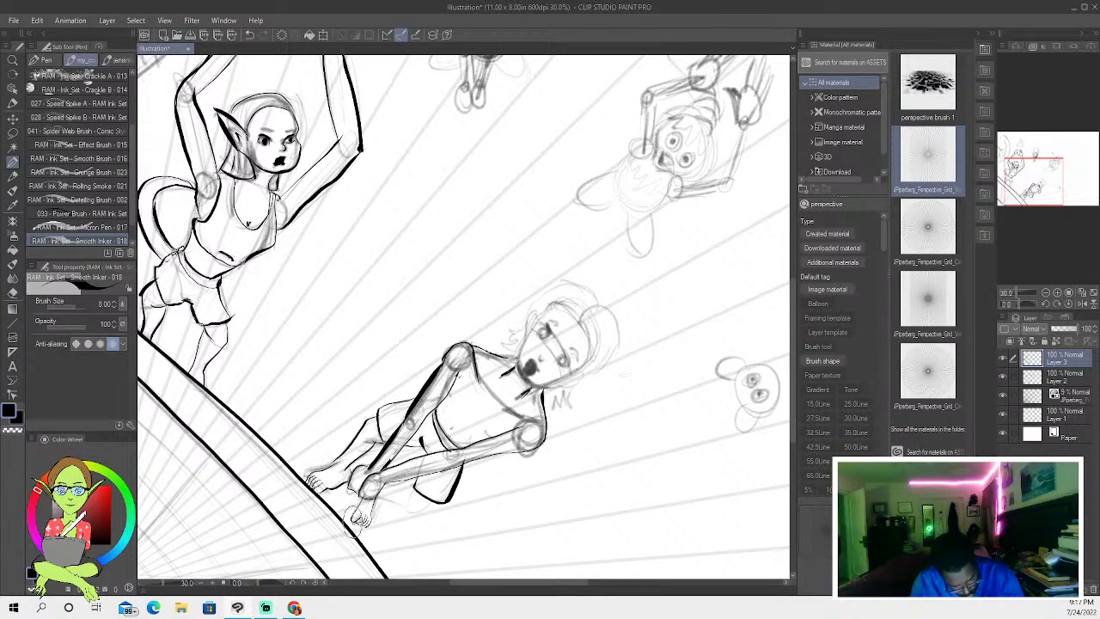
- Rework the toes and outline of the lower central figure's nearer foot, and ink the leg line joining it to the shorts
left_click_drag(349, 486, 365, 495)
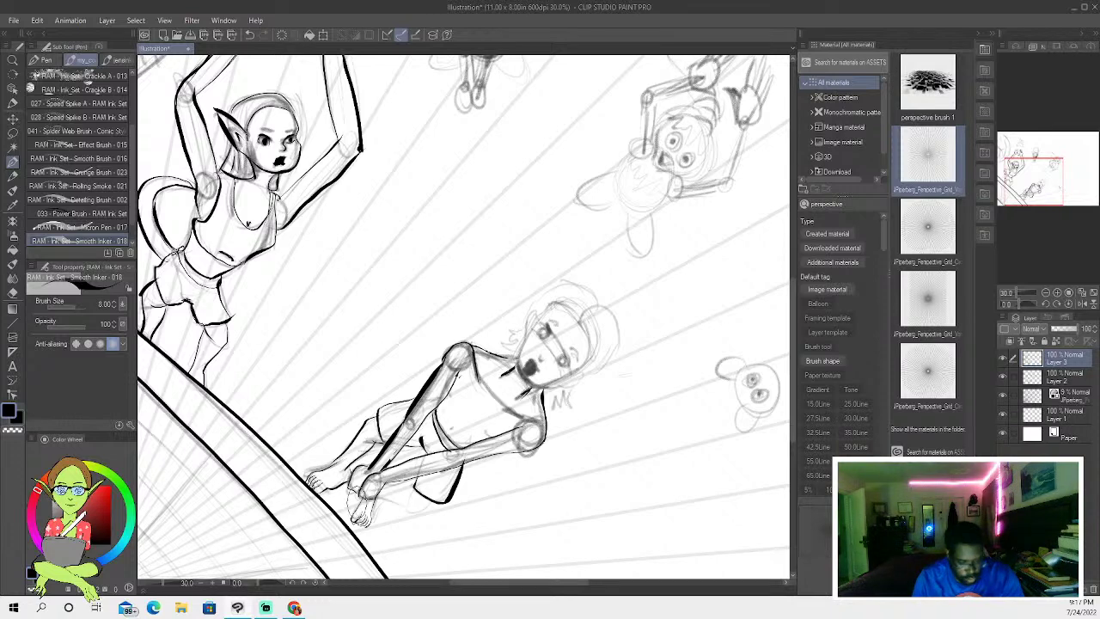
left_click(249, 36)
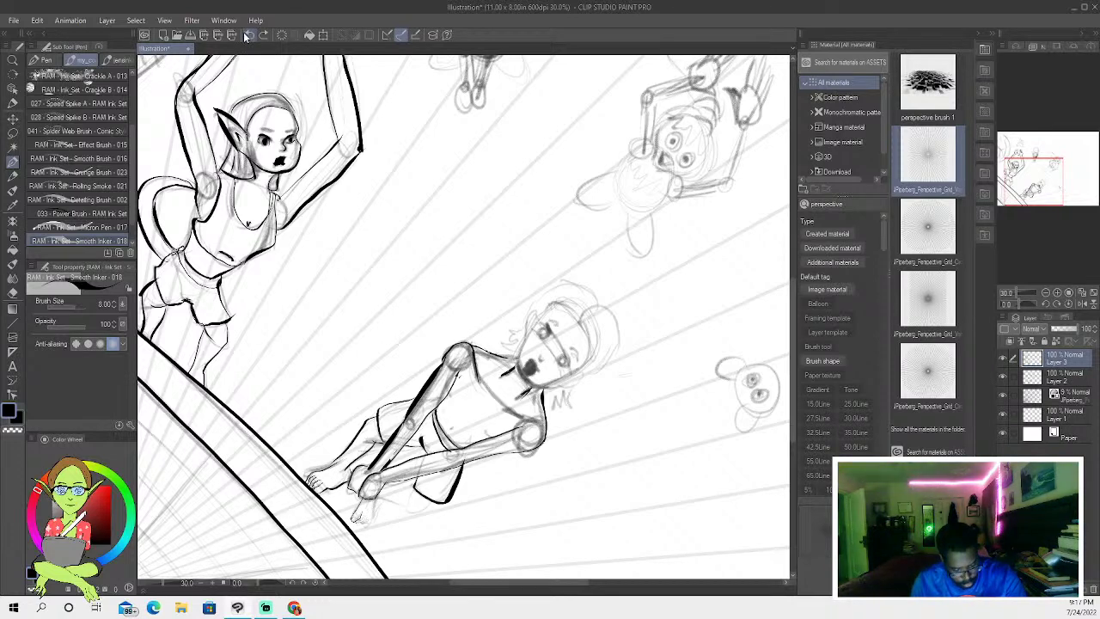
mouse_move(355, 521)
left_mouse_down()
mouse_move(354, 534)
mouse_move(355, 521)
left_mouse_up()
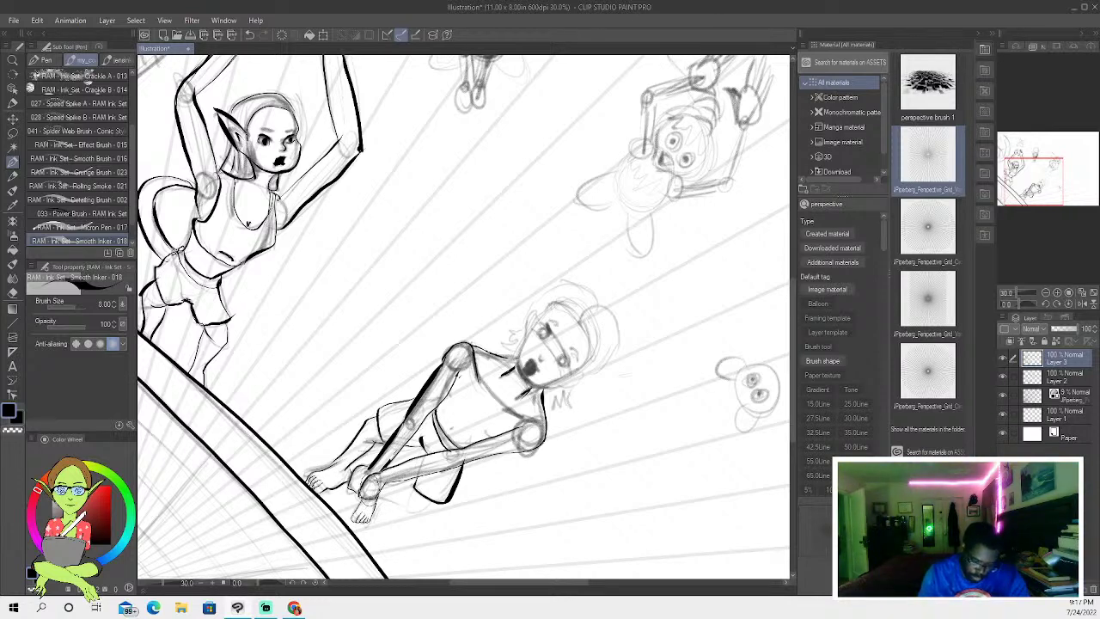
left_click(249, 34)
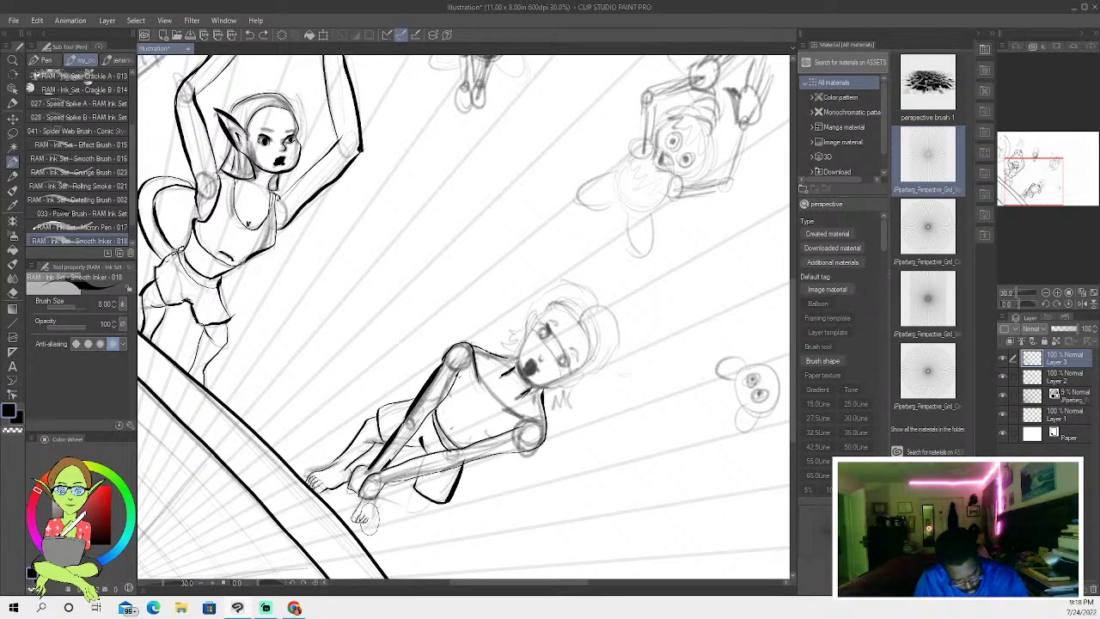
left_click_drag(368, 518, 373, 511)
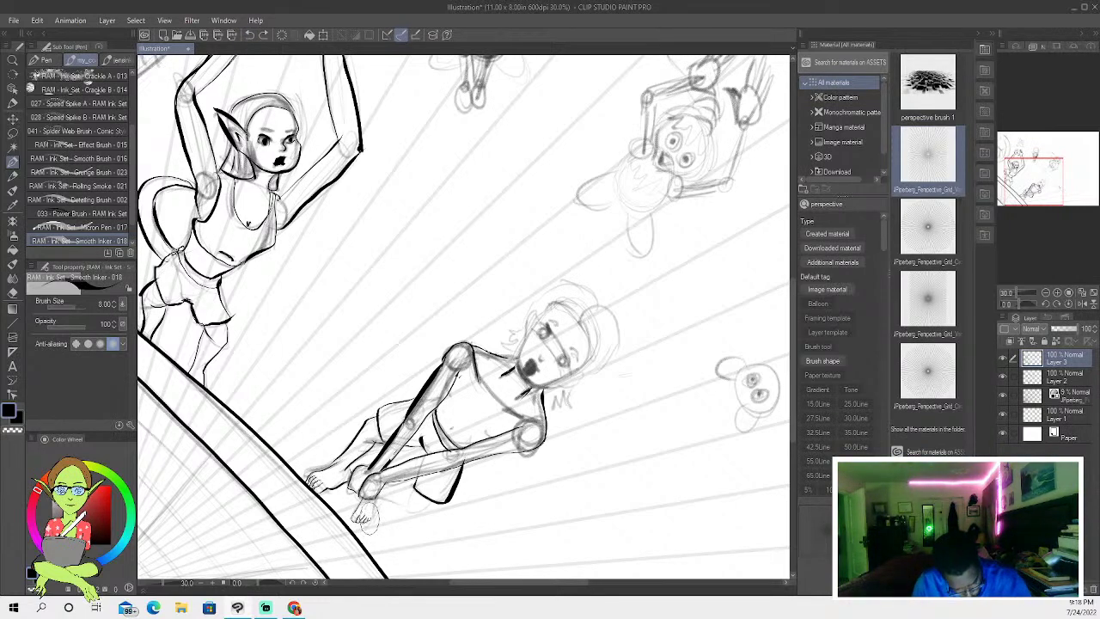
mouse_move(379, 498)
left_mouse_down()
mouse_move(372, 511)
mouse_move(408, 508)
left_mouse_up()
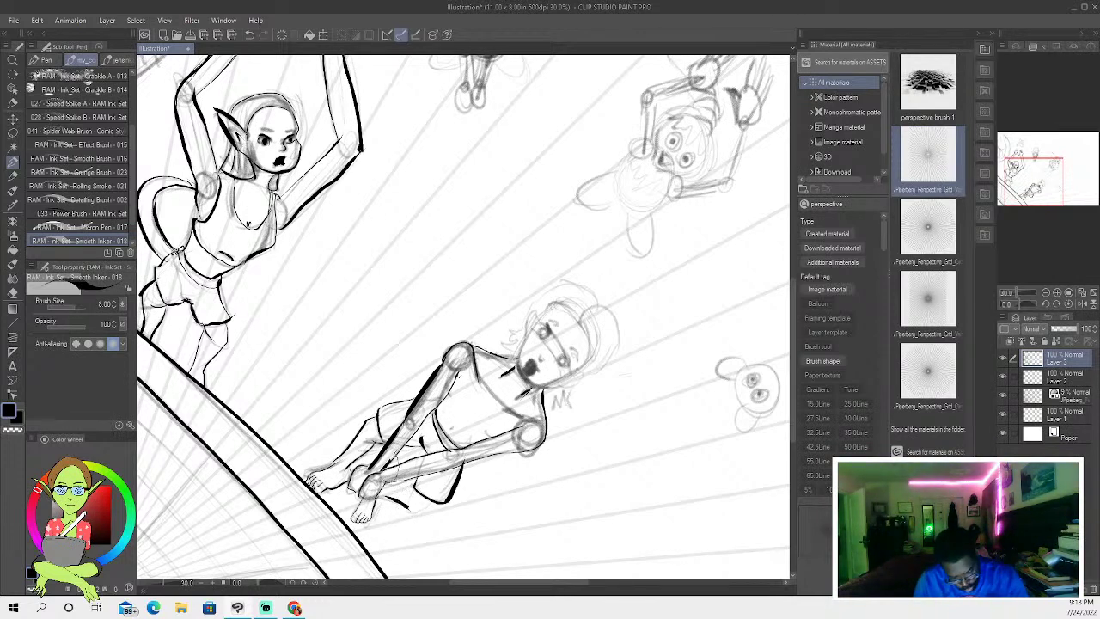
left_click(251, 35)
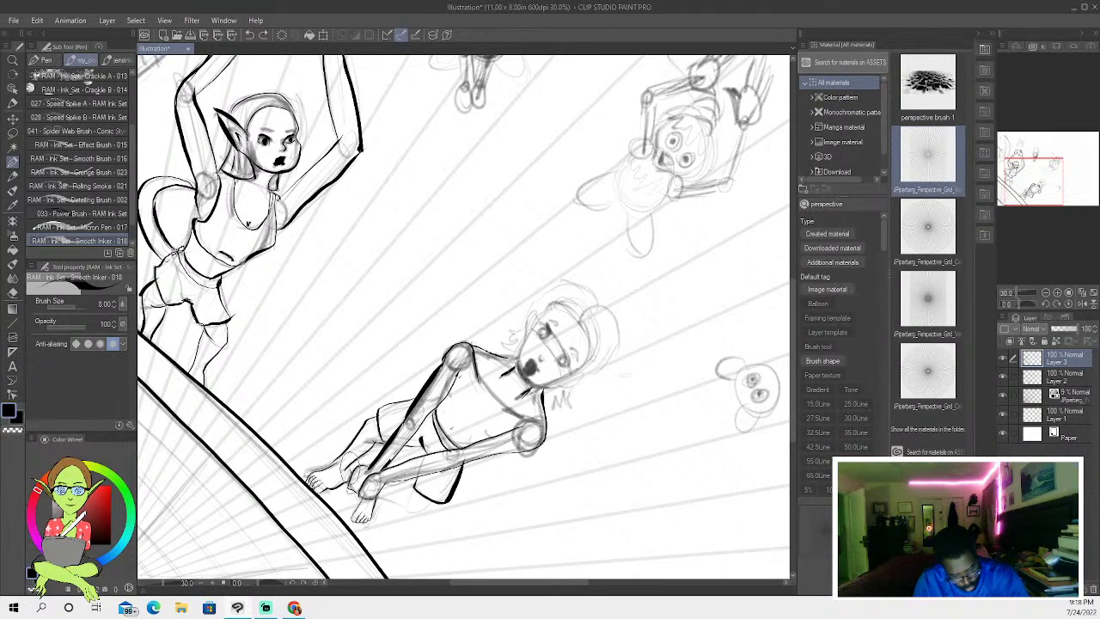
left_click_drag(377, 496, 424, 504)
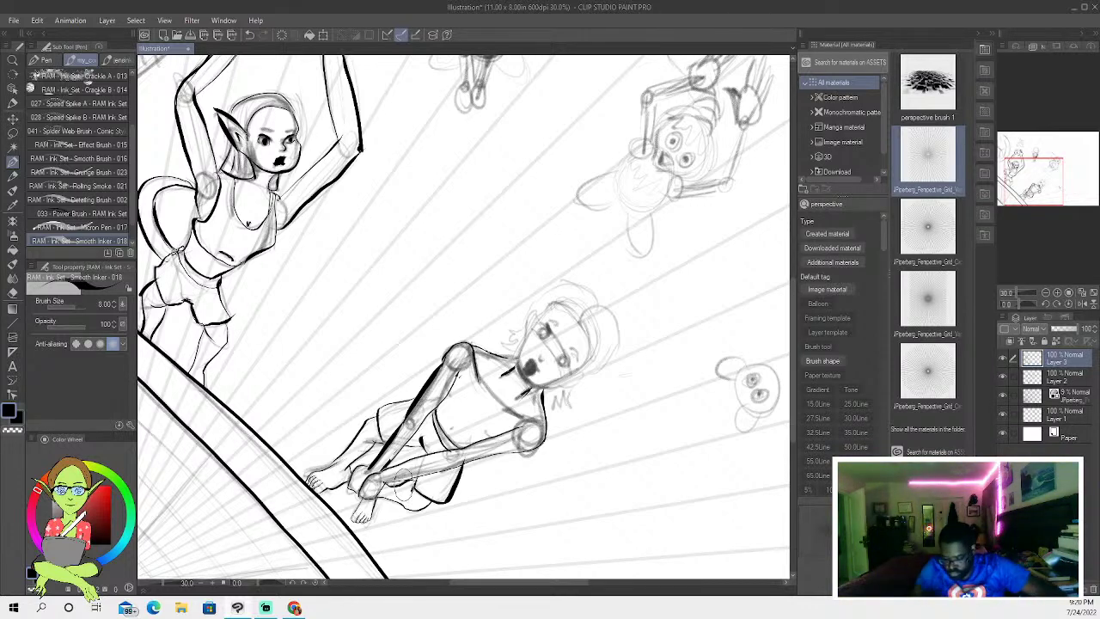
mouse_move(533, 303)
left_mouse_down()
mouse_move(543, 339)
mouse_move(533, 312)
mouse_move(518, 354)
mouse_move(521, 376)
mouse_move(540, 386)
left_mouse_up()
left_click(248, 34)
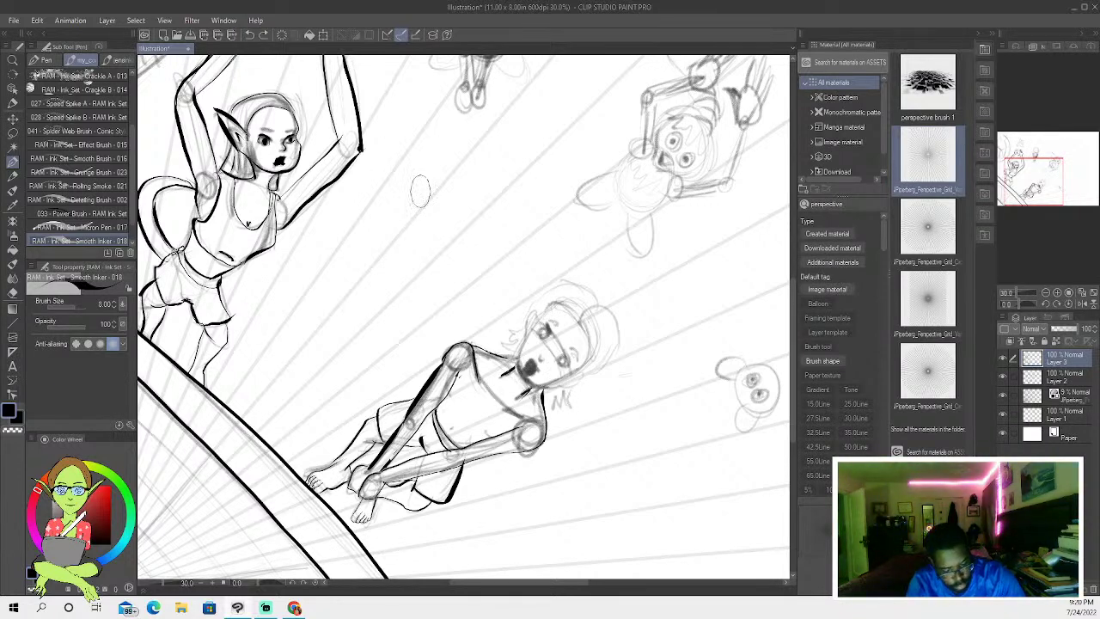
mouse_move(537, 308)
left_mouse_down()
mouse_move(516, 368)
mouse_move(523, 389)
mouse_move(539, 383)
left_mouse_up()
left_click(249, 35)
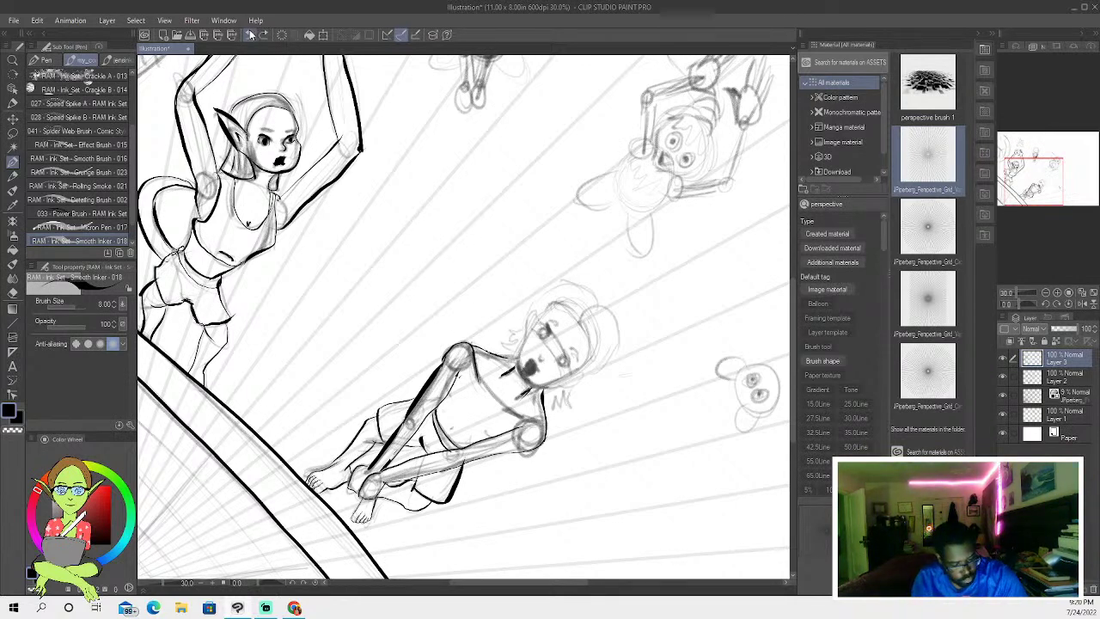
key("]")
mouse_move(532, 310)
left_mouse_down()
mouse_move(516, 356)
mouse_move(525, 373)
left_mouse_up()
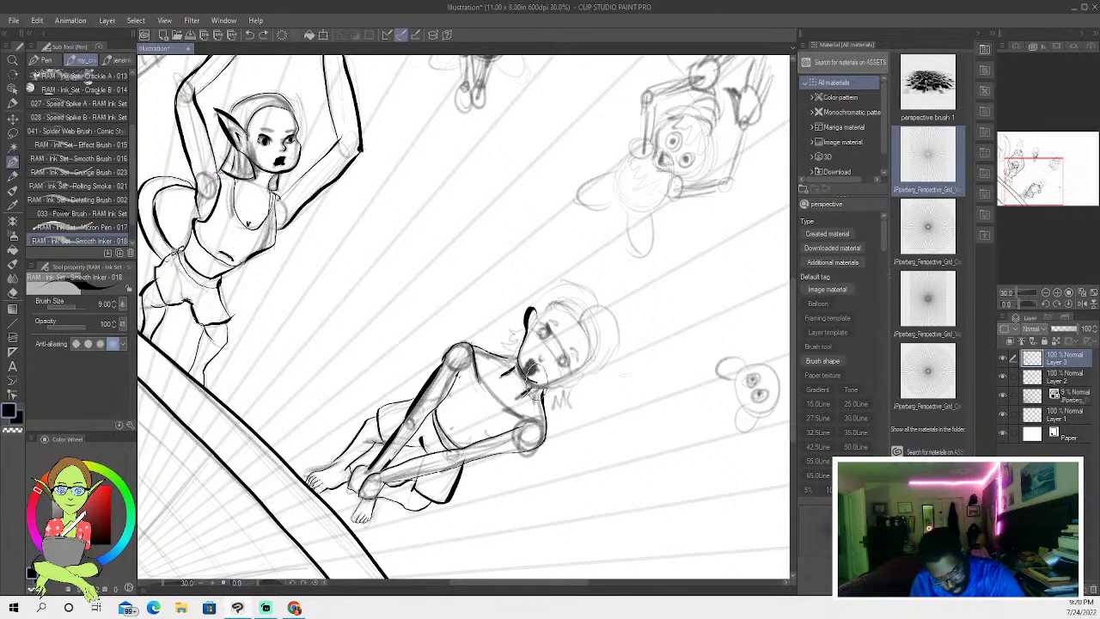
left_click(249, 35)
- Reduce the brush size to 7 and ink the lower central figure's face outline, ears and hairline
key("[")
key("[")
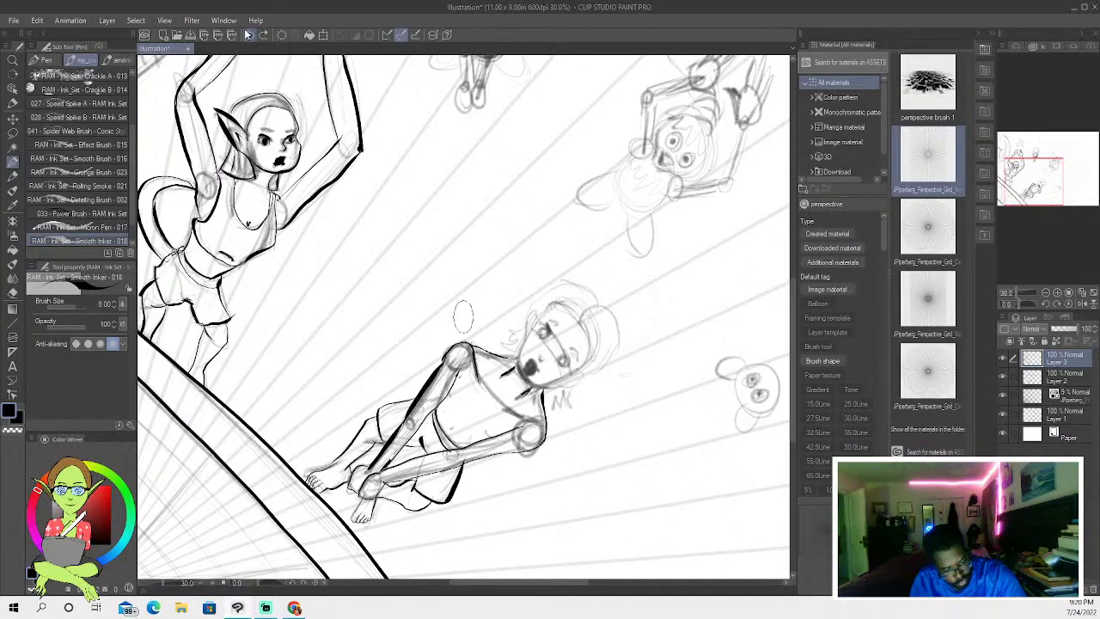
left_click(250, 35)
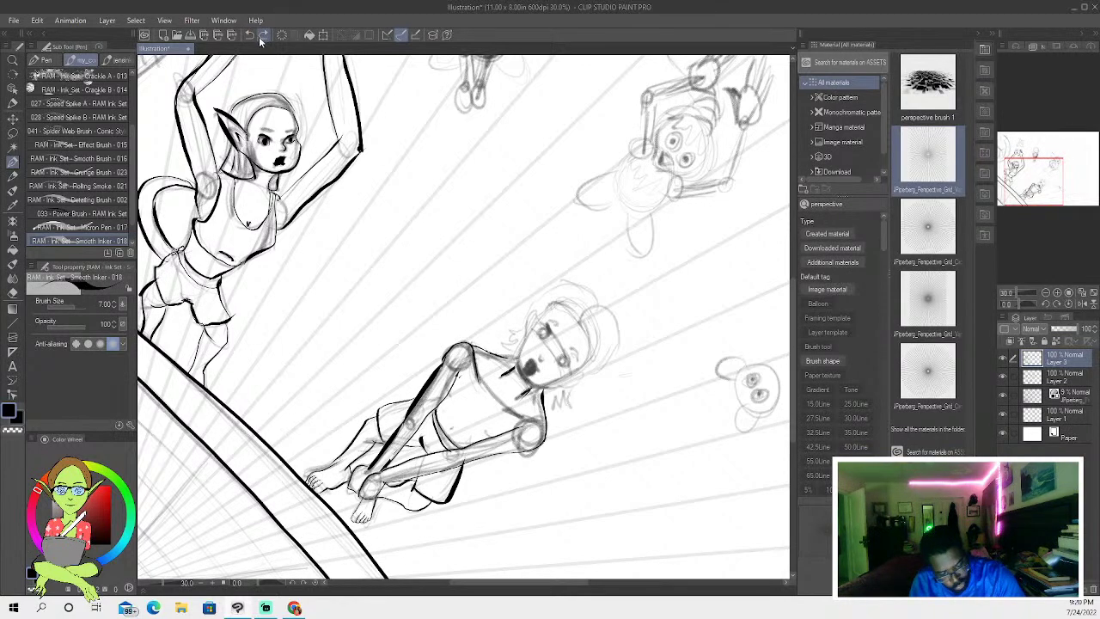
left_click_drag(535, 312, 523, 342)
mouse_move(572, 373)
left_mouse_down()
mouse_move(530, 372)
mouse_move(566, 331)
mouse_move(544, 334)
mouse_move(527, 368)
mouse_move(563, 358)
mouse_move(537, 372)
mouse_move(558, 373)
mouse_move(581, 352)
mouse_move(580, 316)
left_mouse_up()
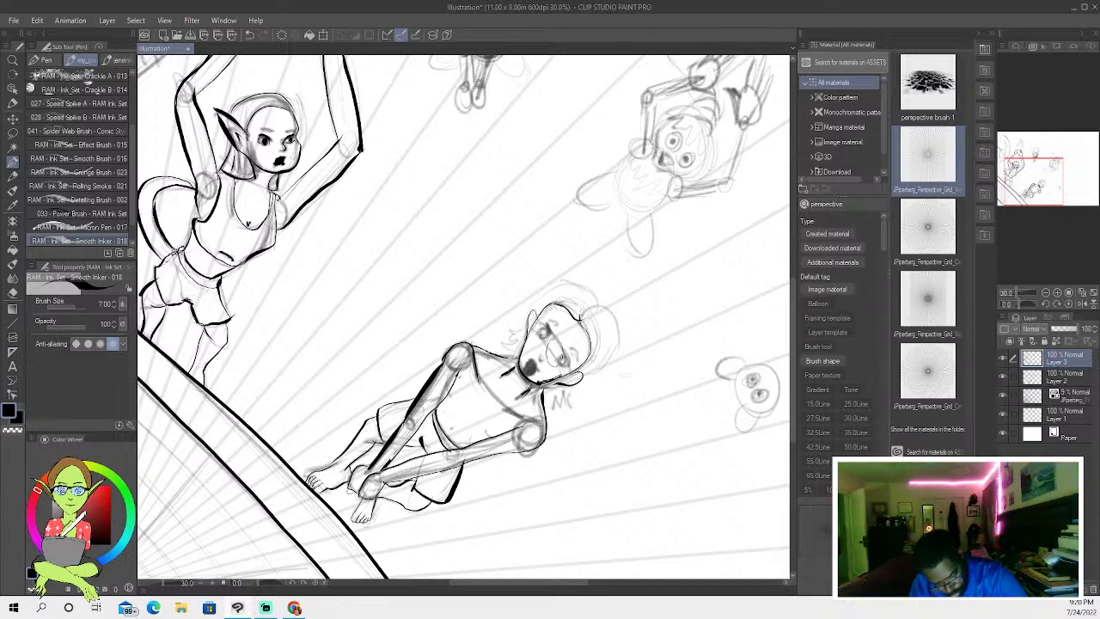
left_click(249, 34)
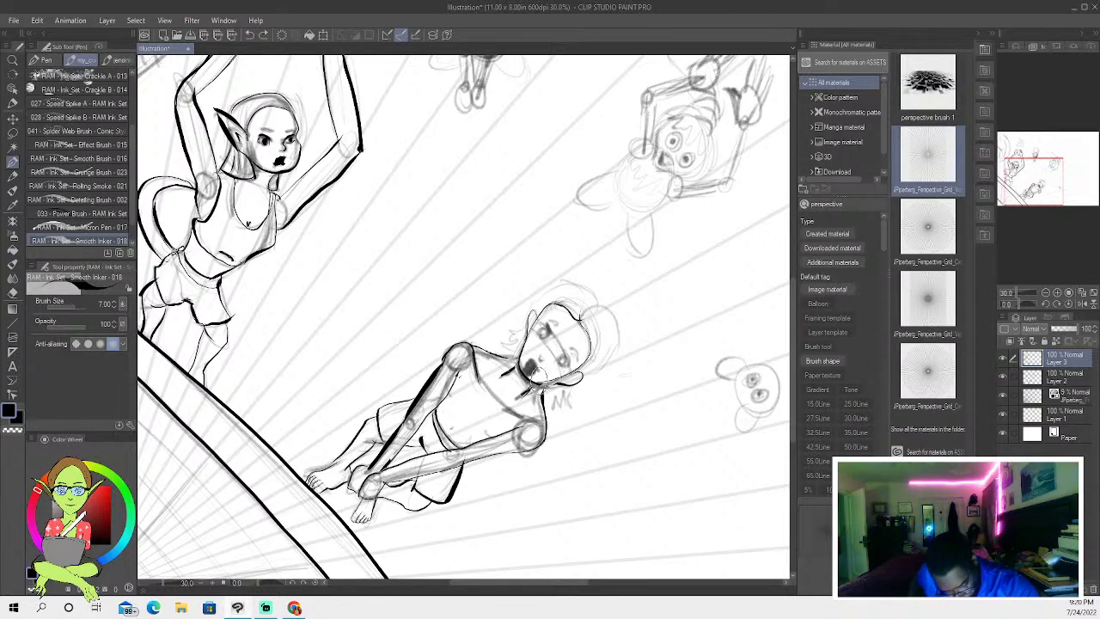
left_click_drag(533, 383, 550, 387)
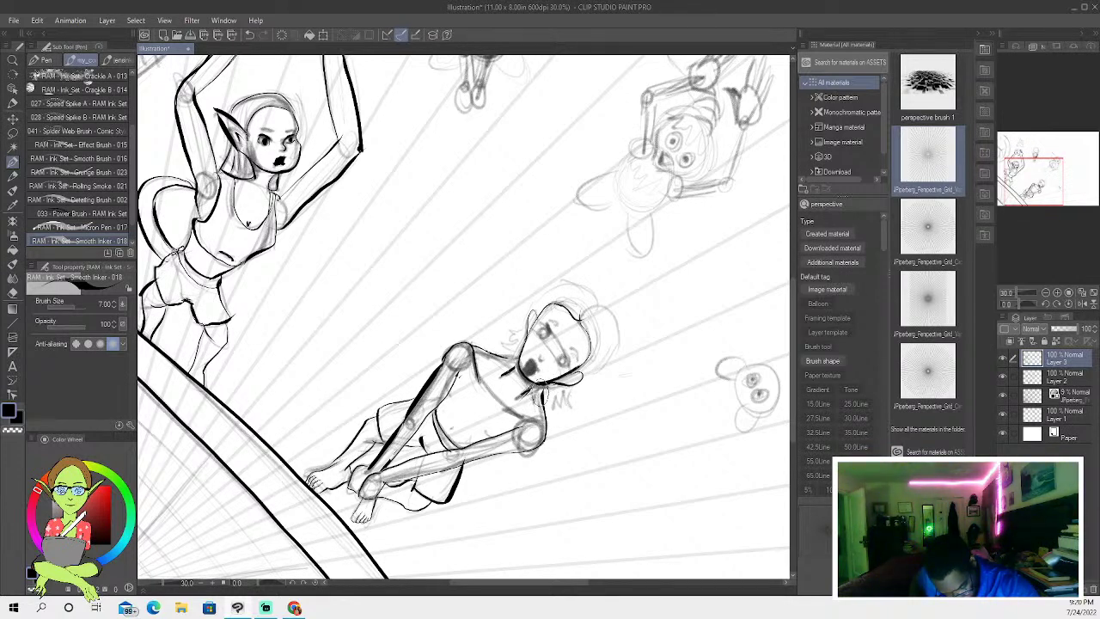
- Ink the lower central figure's rounded hair outline and the spiky tufts on both sides of the neck
mouse_move(548, 395)
left_mouse_down()
mouse_move(553, 410)
mouse_move(572, 387)
left_mouse_up()
mouse_move(523, 327)
left_mouse_down()
mouse_move(516, 347)
mouse_move(540, 288)
mouse_move(587, 281)
left_mouse_up()
mouse_move(574, 332)
left_mouse_down()
mouse_move(602, 292)
mouse_move(617, 361)
mouse_move(577, 387)
mouse_move(560, 384)
left_mouse_up()
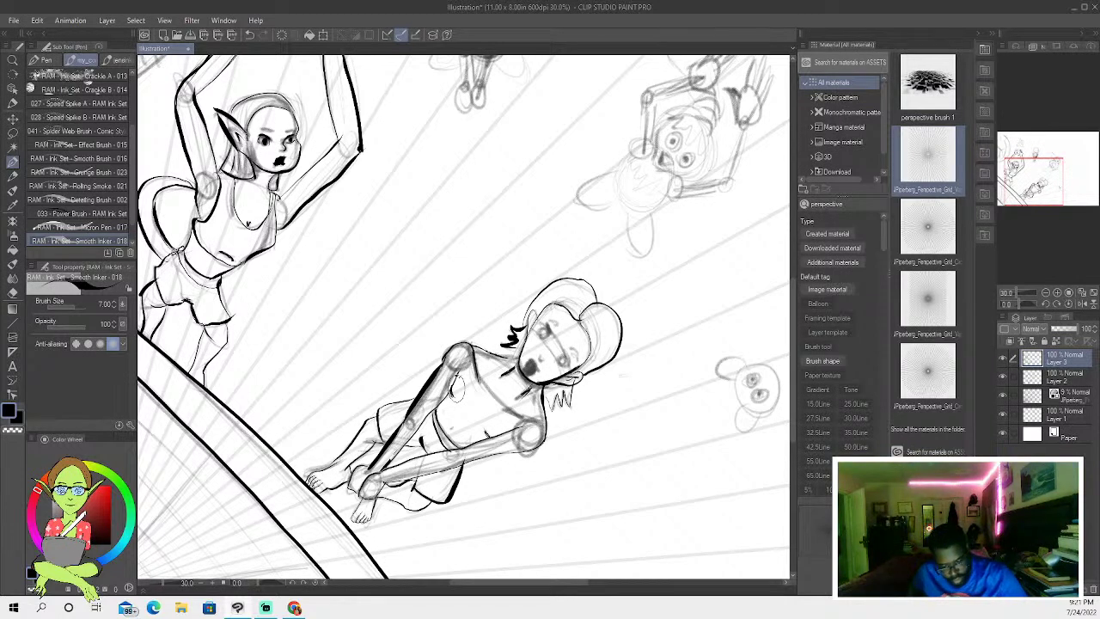
- Ink the round body and both eyes of the small creature beside the lower central figure
mouse_move(736, 376)
left_mouse_down()
mouse_move(738, 402)
mouse_move(770, 409)
mouse_move(778, 366)
mouse_move(746, 360)
mouse_move(725, 371)
mouse_move(741, 359)
left_mouse_up()
mouse_move(745, 407)
left_mouse_down()
mouse_move(737, 421)
mouse_move(758, 412)
left_mouse_up()
mouse_move(754, 372)
left_mouse_down()
mouse_move(761, 399)
mouse_move(752, 378)
left_mouse_up()
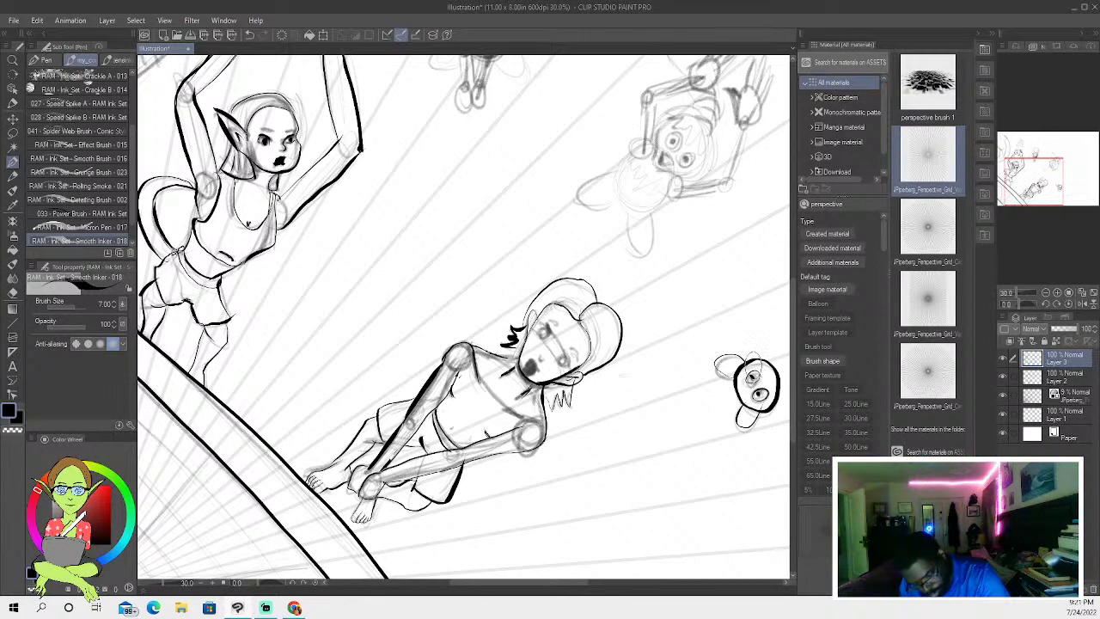
left_click(249, 34)
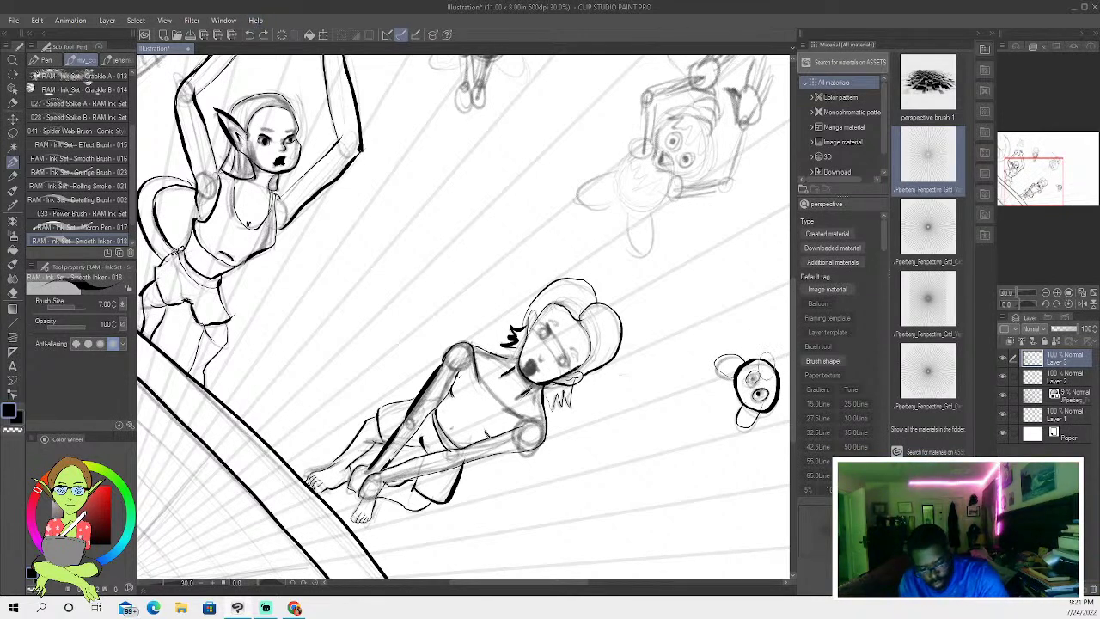
left_click_drag(744, 361, 760, 394)
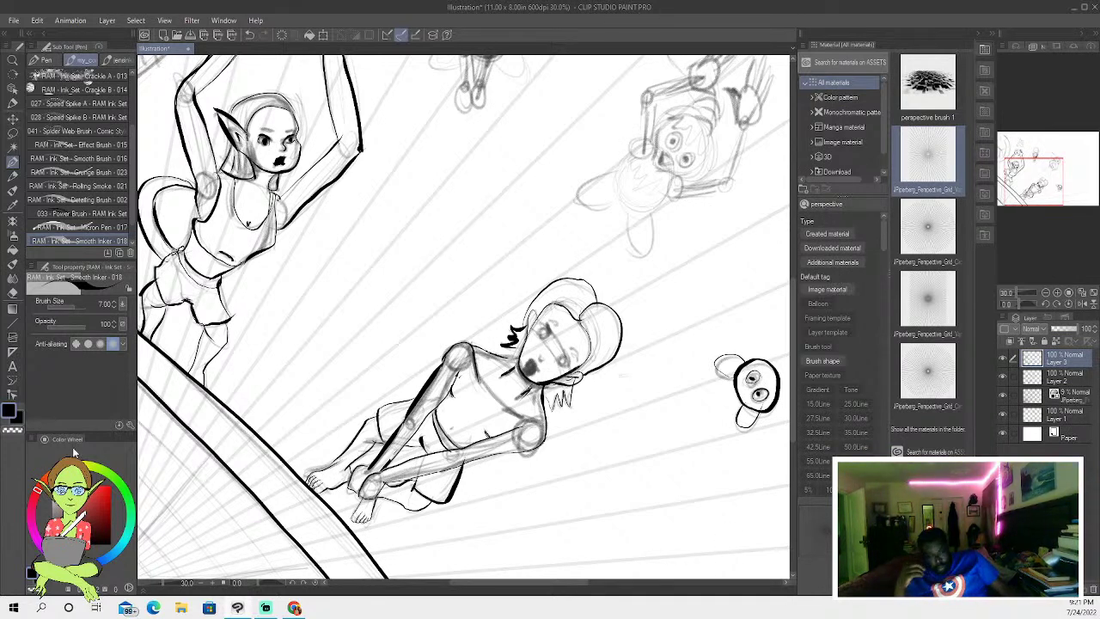
- Ink the upper-right flying figure's torso, bent upper arm, head outline, spiky fringe, eyes and open mouth
scroll(795, 318, "up", 10)
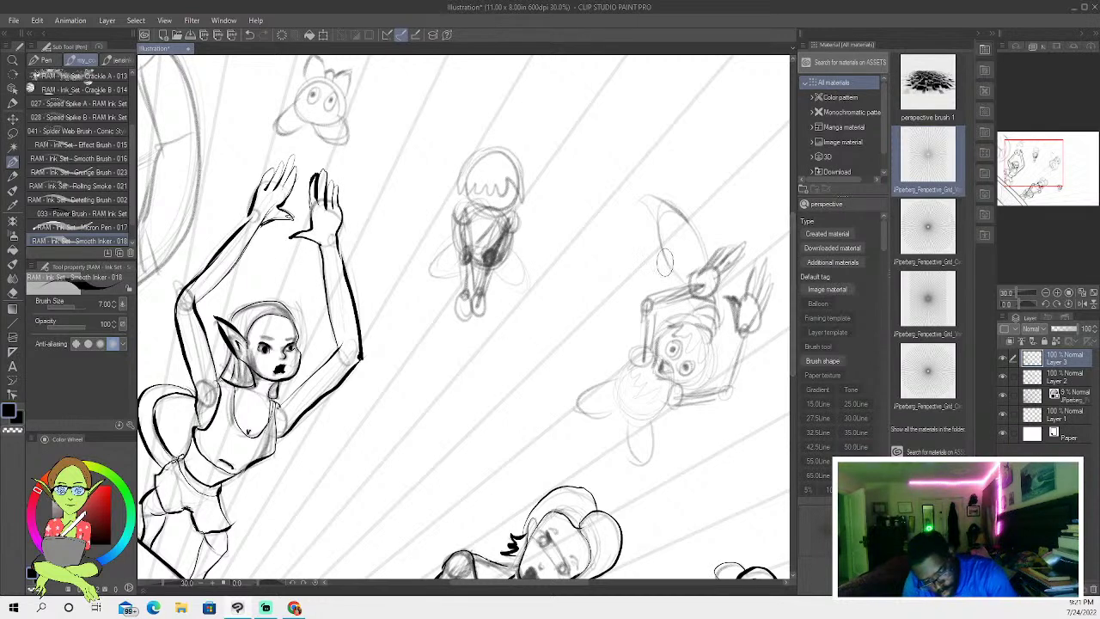
mouse_move(633, 360)
left_mouse_down()
mouse_move(645, 304)
mouse_move(653, 347)
mouse_move(614, 397)
mouse_move(634, 423)
mouse_move(675, 402)
left_mouse_up()
mouse_move(639, 344)
left_mouse_down()
mouse_move(651, 344)
mouse_move(669, 382)
left_mouse_up()
mouse_move(667, 325)
left_mouse_down()
mouse_move(697, 313)
mouse_move(710, 352)
left_mouse_up()
mouse_move(692, 308)
left_mouse_down()
mouse_move(712, 348)
mouse_move(688, 387)
left_mouse_up()
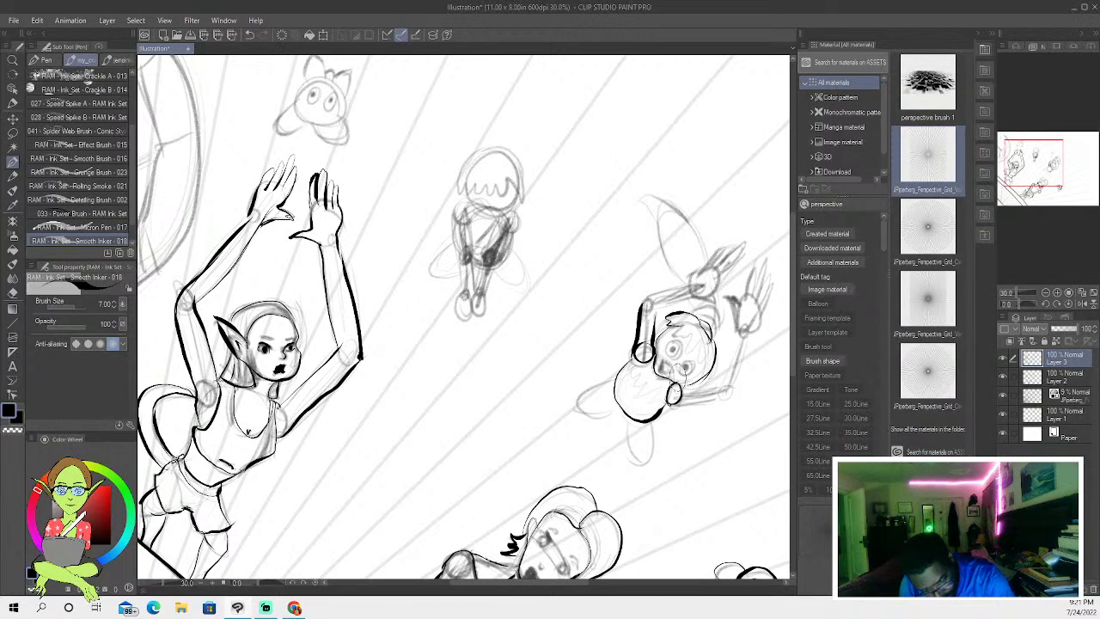
left_click_drag(713, 351, 691, 394)
key("ctrl+z")
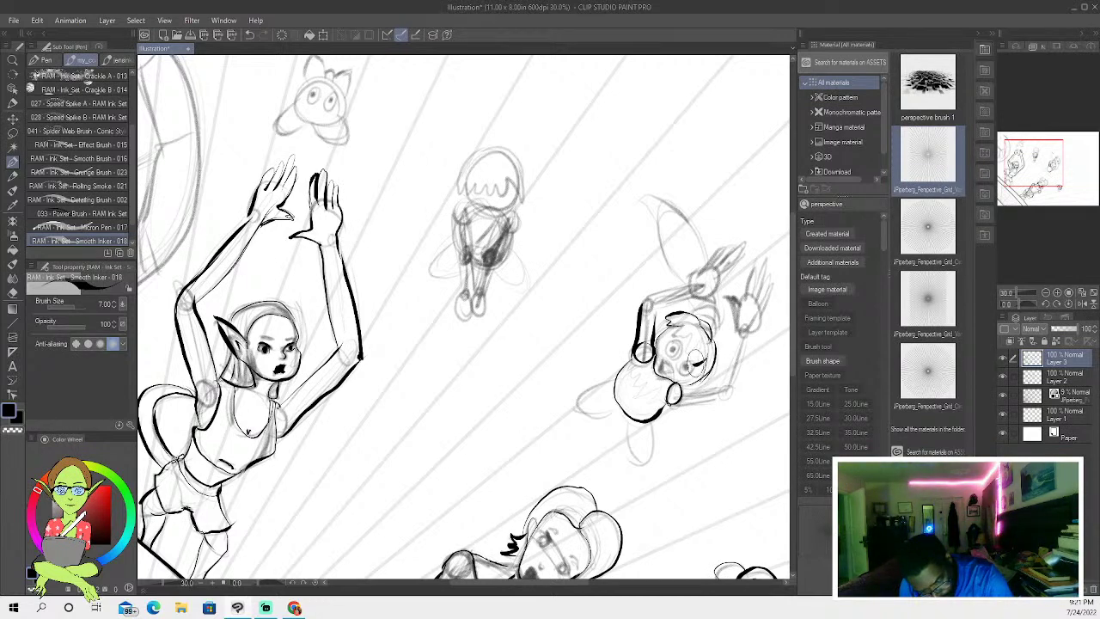
left_click_drag(705, 359, 669, 392)
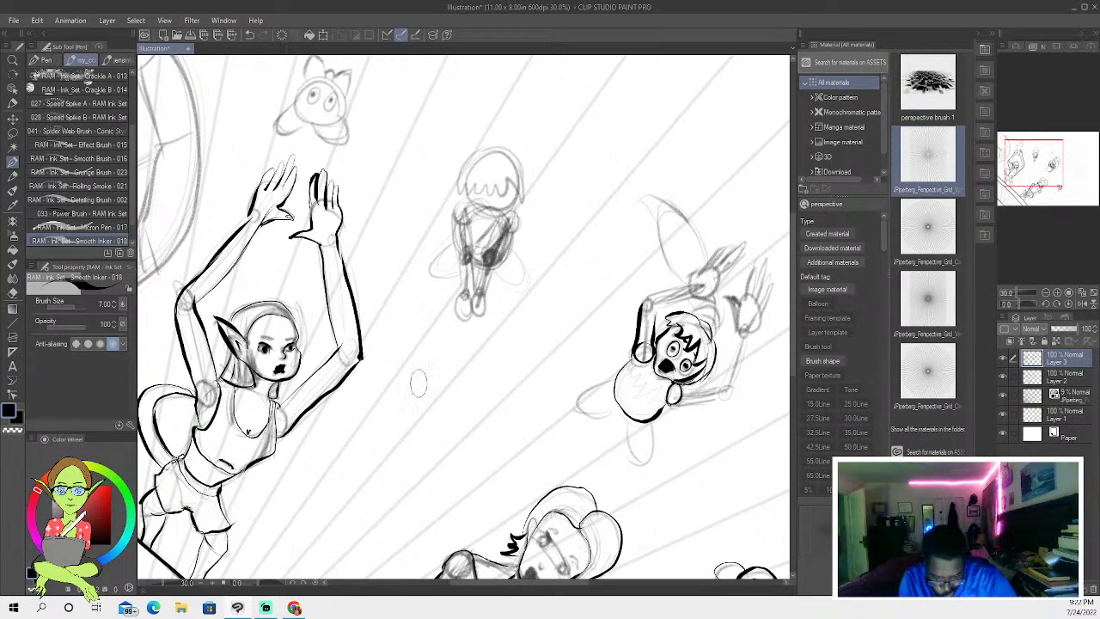
- Ink the upper-right figure's two bent arms and the fingers of its first raised hand with the Smooth Inker
left_click(14, 292)
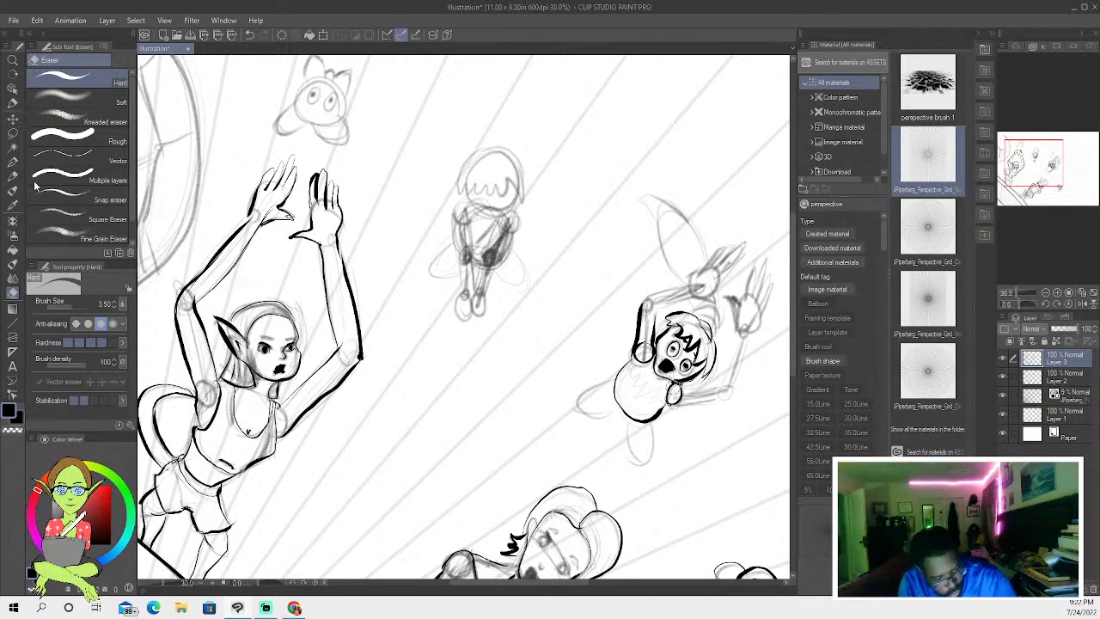
left_click(14, 161)
mouse_move(683, 385)
left_mouse_down()
mouse_move(726, 389)
mouse_move(741, 322)
mouse_move(753, 348)
mouse_move(729, 403)
mouse_move(673, 404)
left_mouse_up()
mouse_move(655, 342)
left_mouse_down()
mouse_move(655, 301)
mouse_move(699, 282)
left_mouse_up()
mouse_move(641, 309)
left_mouse_down()
mouse_move(704, 267)
mouse_move(697, 286)
mouse_move(755, 224)
left_mouse_up()
left_click_drag(712, 287, 750, 234)
mouse_move(727, 270)
left_mouse_down()
mouse_move(748, 233)
mouse_move(684, 288)
left_mouse_up()
- Ink the upper-right figure's second raised hand with spread fingers, redoing the thumb and palm lines down to the wrist
left_click_drag(729, 340, 752, 267)
left_click_drag(732, 311, 744, 282)
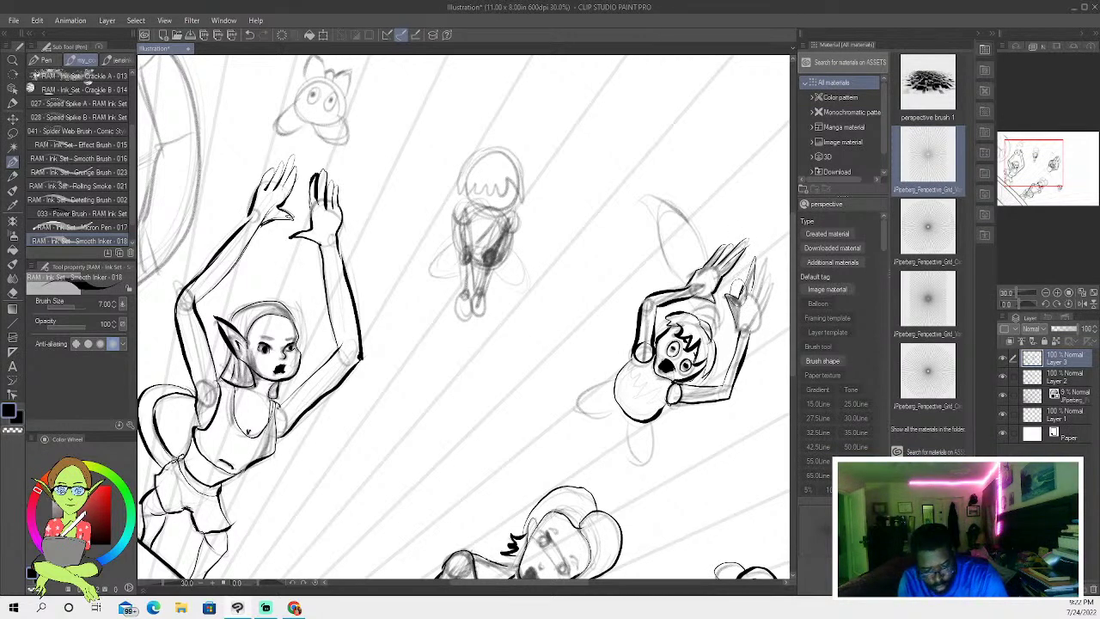
left_click(250, 35)
left_click(250, 36)
left_click_drag(728, 294, 744, 332)
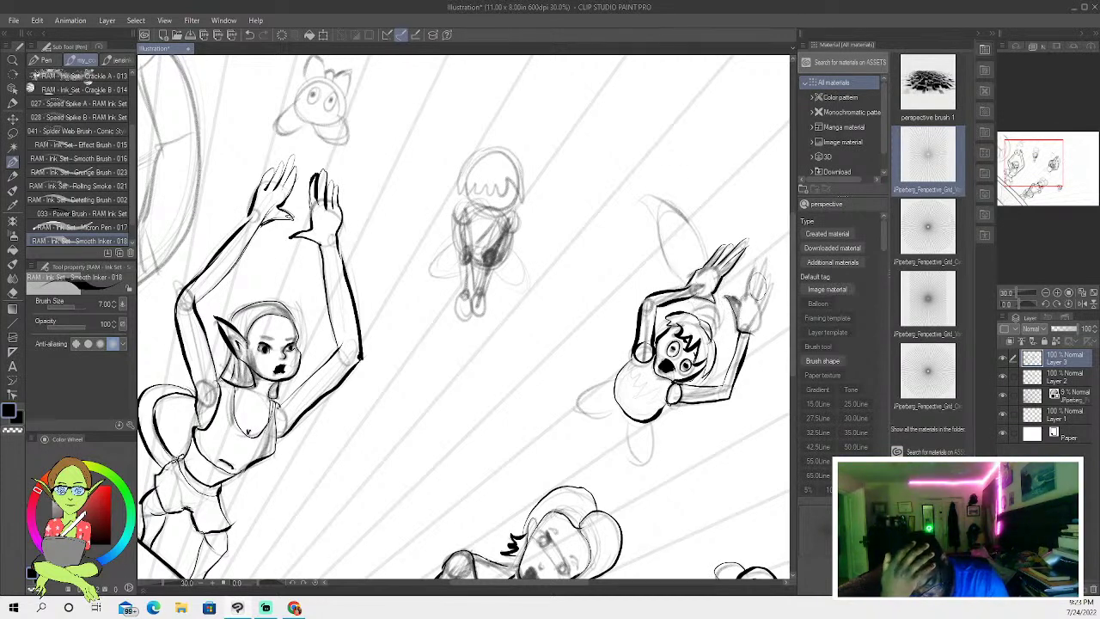
left_click(249, 37)
mouse_move(737, 311)
left_mouse_down()
mouse_move(727, 295)
mouse_move(753, 261)
mouse_move(751, 296)
mouse_move(766, 254)
mouse_move(749, 309)
left_mouse_up()
left_click_drag(774, 262, 741, 363)
left_click_drag(753, 335, 729, 388)
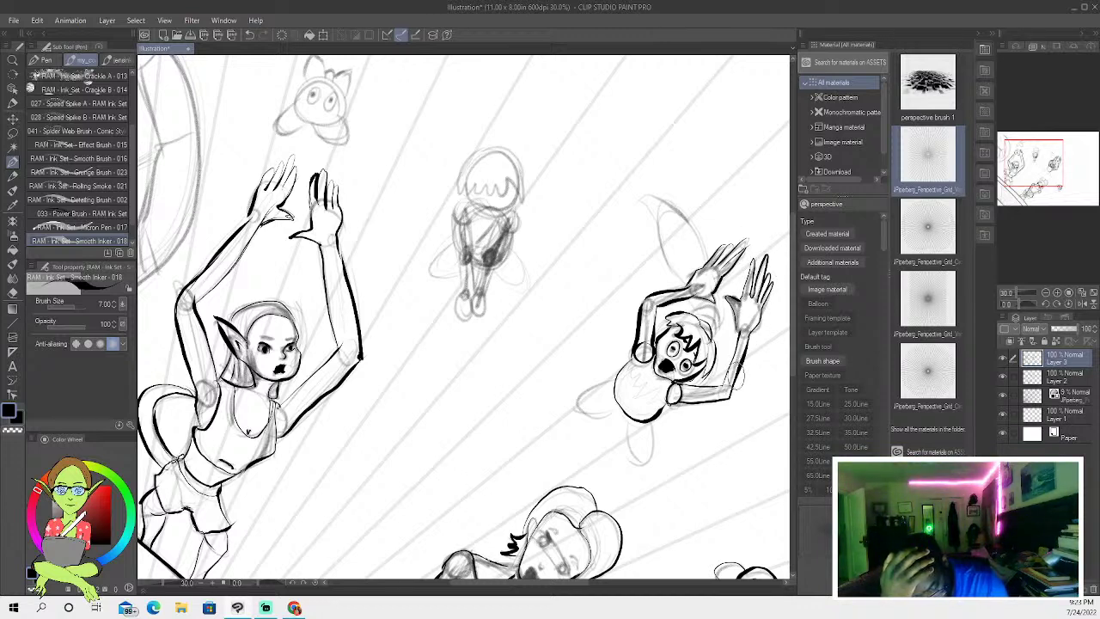
- Ink the zigzag collar across the upper-right figure's torso and the two rounded shapes extending from its lower body
mouse_move(655, 389)
left_mouse_down()
mouse_move(665, 400)
mouse_move(654, 399)
mouse_move(658, 388)
mouse_move(629, 404)
left_mouse_up()
mouse_move(646, 362)
left_mouse_down()
mouse_move(649, 429)
mouse_move(662, 408)
mouse_move(669, 416)
mouse_move(644, 413)
mouse_move(631, 430)
mouse_move(625, 416)
mouse_move(635, 460)
mouse_move(644, 455)
mouse_move(618, 372)
mouse_move(615, 402)
mouse_move(599, 413)
mouse_move(582, 397)
mouse_move(620, 368)
left_mouse_up()
left_click(251, 36)
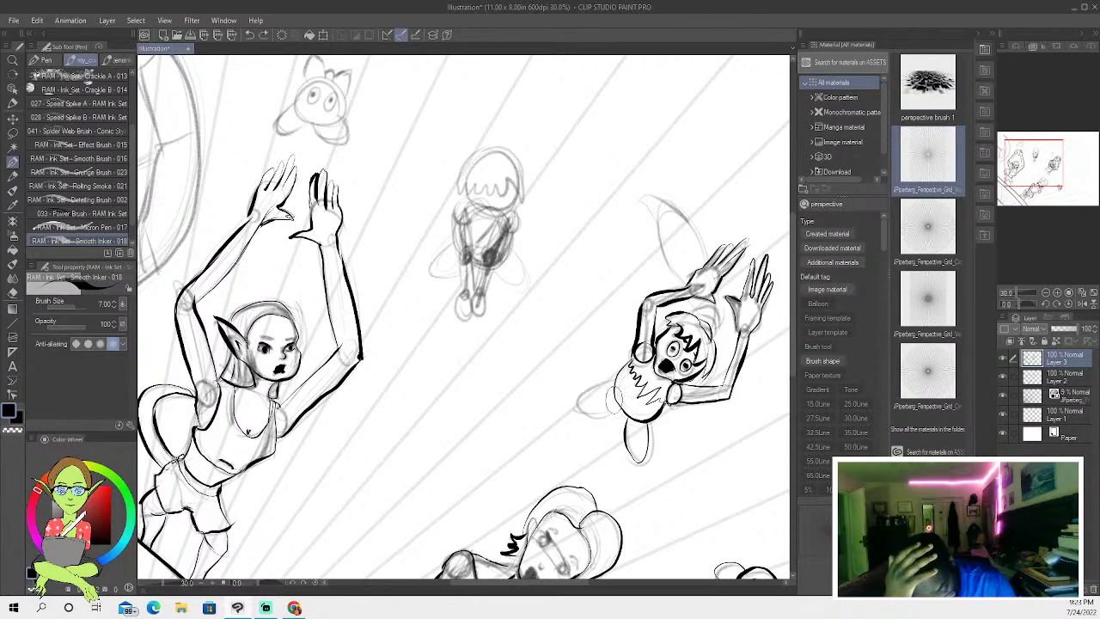
mouse_move(617, 414)
left_mouse_down()
mouse_move(577, 405)
mouse_move(598, 383)
mouse_move(617, 386)
mouse_move(632, 470)
mouse_move(655, 471)
left_mouse_up()
key("ctrl+z")
key("ctrl+z")
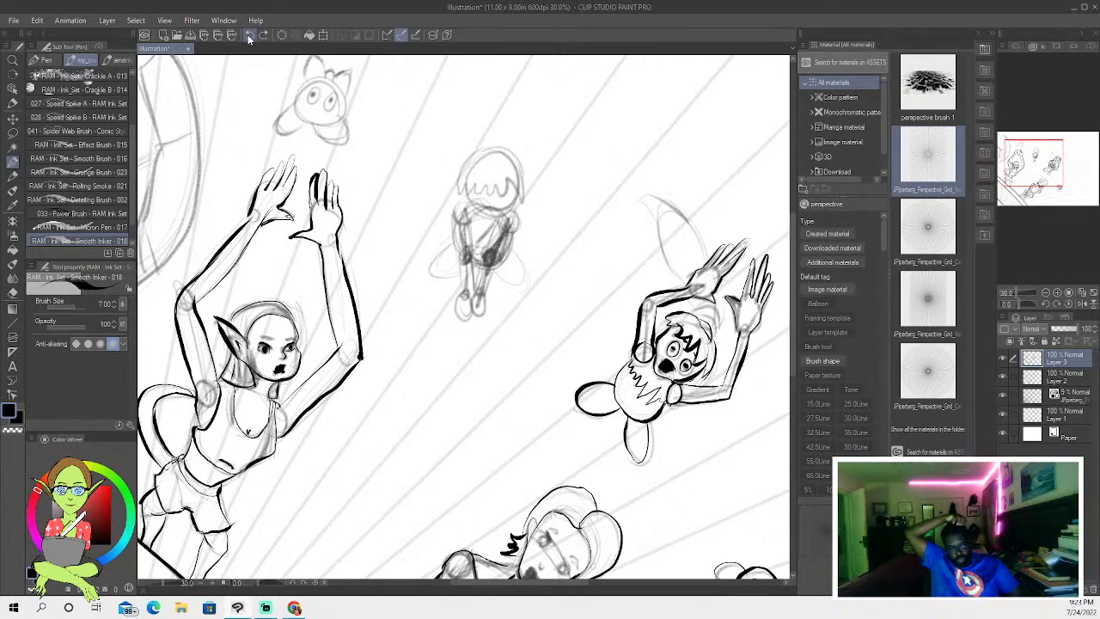
scroll(382, 296, "down", 2)
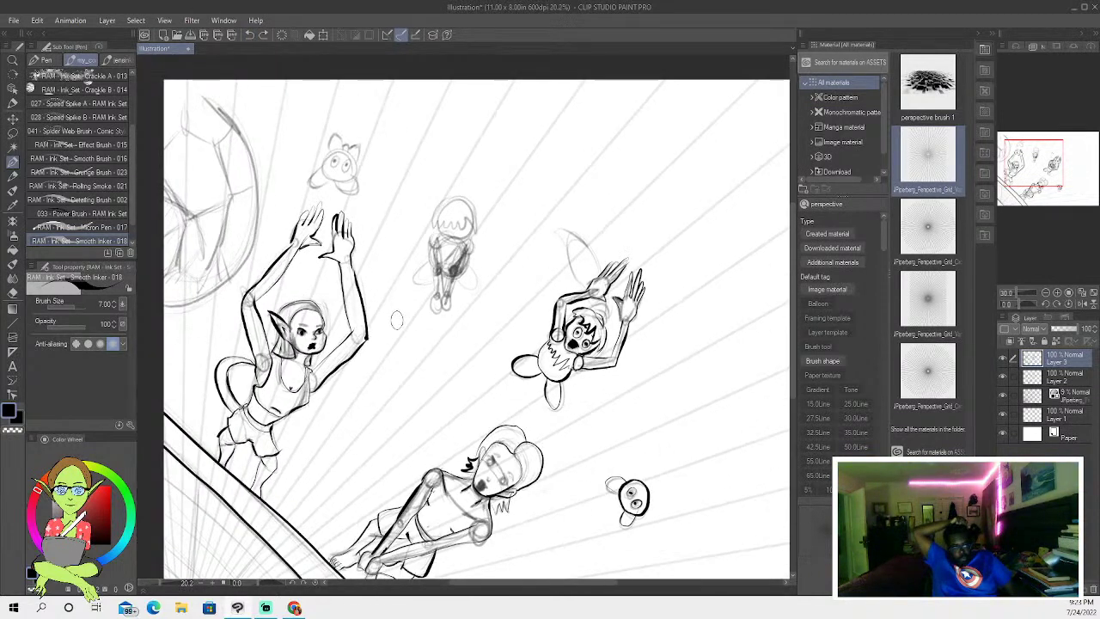
- Ink the eyes and eyebrows on the face of the large lower-centre flying figure
scroll(396, 319, "down", 2)
scroll(381, 459, "up", 1)
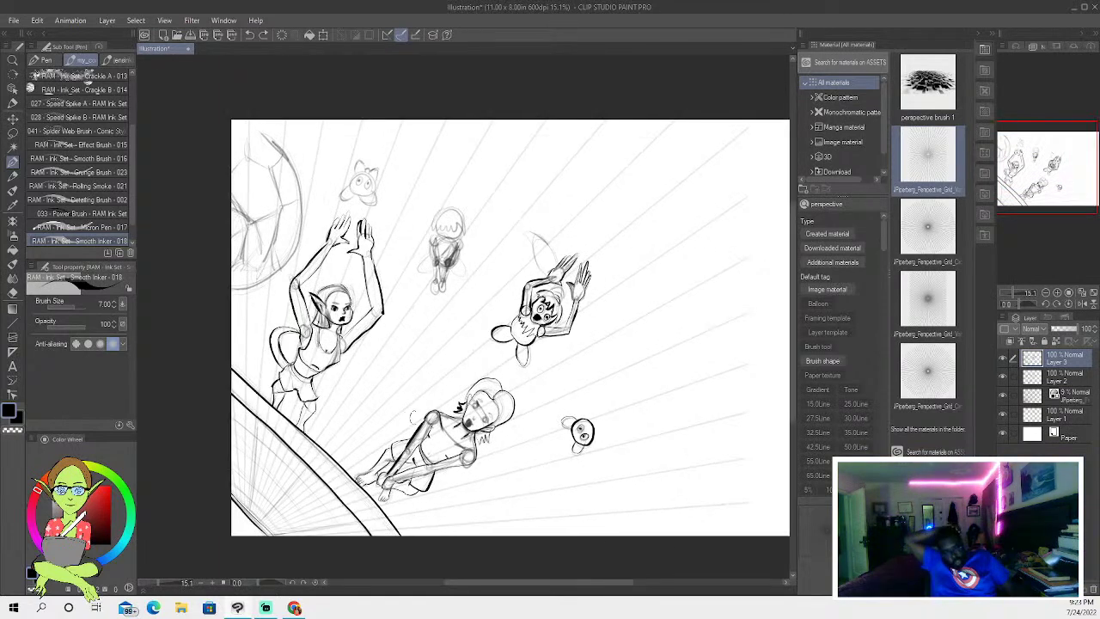
scroll(412, 232, "up", 2)
scroll(405, 231, "down", 3)
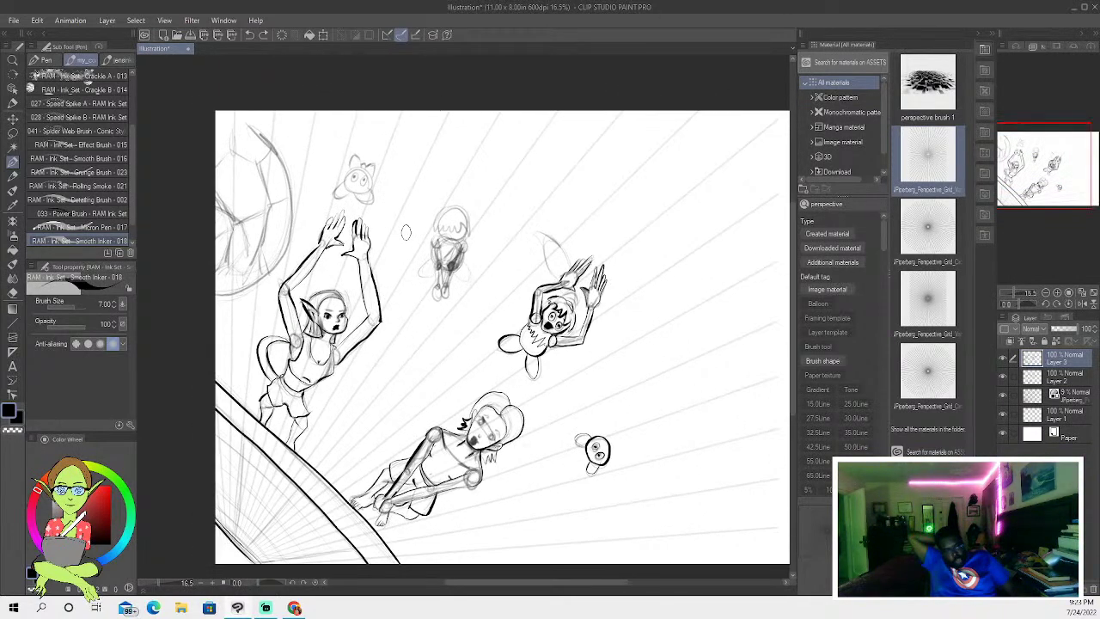
scroll(416, 258, "up", 5)
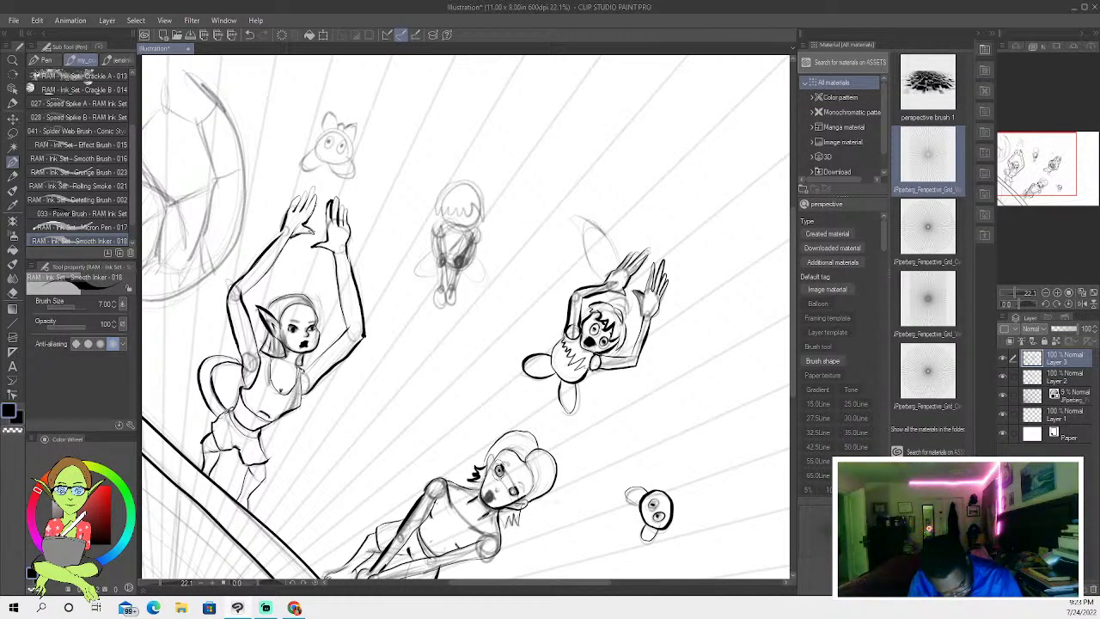
left_click_drag(524, 474, 521, 503)
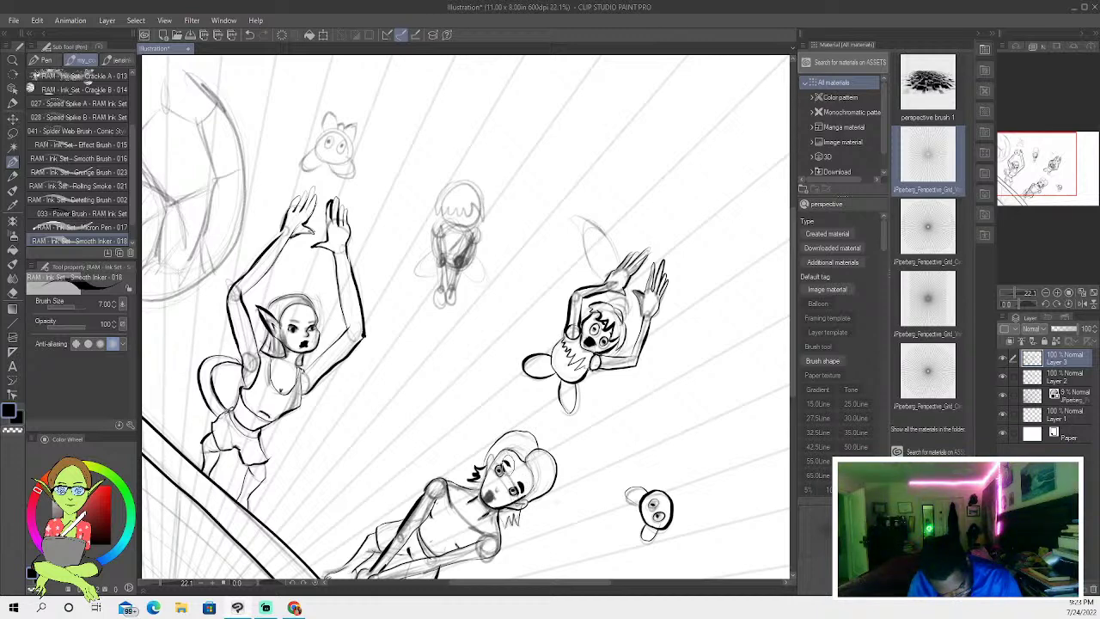
- Ink the small upper-middle figure's round shoulders, converging arms and rounded side shapes, plus its domed hair outline with a zigzag fringe
mouse_move(434, 274)
left_mouse_down()
mouse_move(416, 268)
mouse_move(442, 221)
mouse_move(440, 304)
left_mouse_up()
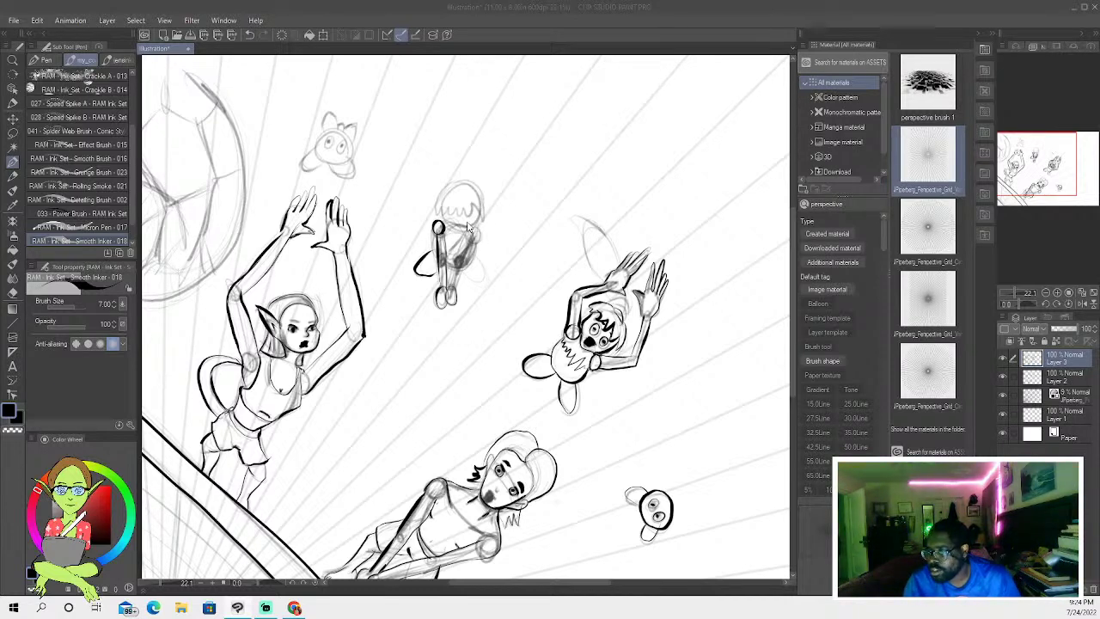
left_click(466, 218)
mouse_move(477, 232)
left_mouse_down()
mouse_move(465, 273)
mouse_move(475, 249)
mouse_move(450, 285)
left_mouse_up()
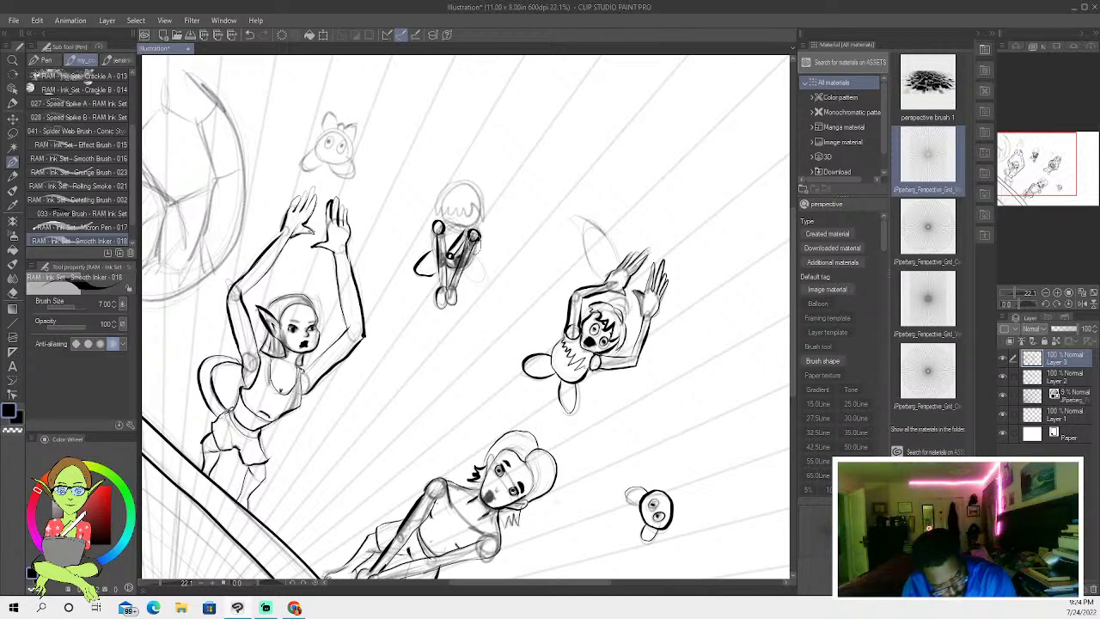
mouse_move(469, 251)
left_mouse_down()
mouse_move(481, 285)
mouse_move(430, 275)
mouse_move(451, 208)
mouse_move(439, 196)
mouse_move(440, 208)
mouse_move(474, 225)
left_mouse_up()
mouse_move(478, 182)
left_mouse_down()
mouse_move(483, 222)
mouse_move(452, 181)
mouse_move(433, 203)
mouse_move(440, 225)
mouse_move(486, 232)
mouse_move(455, 180)
mouse_move(437, 216)
mouse_move(475, 239)
mouse_move(441, 238)
mouse_move(440, 225)
left_mouse_up()
left_click(249, 35)
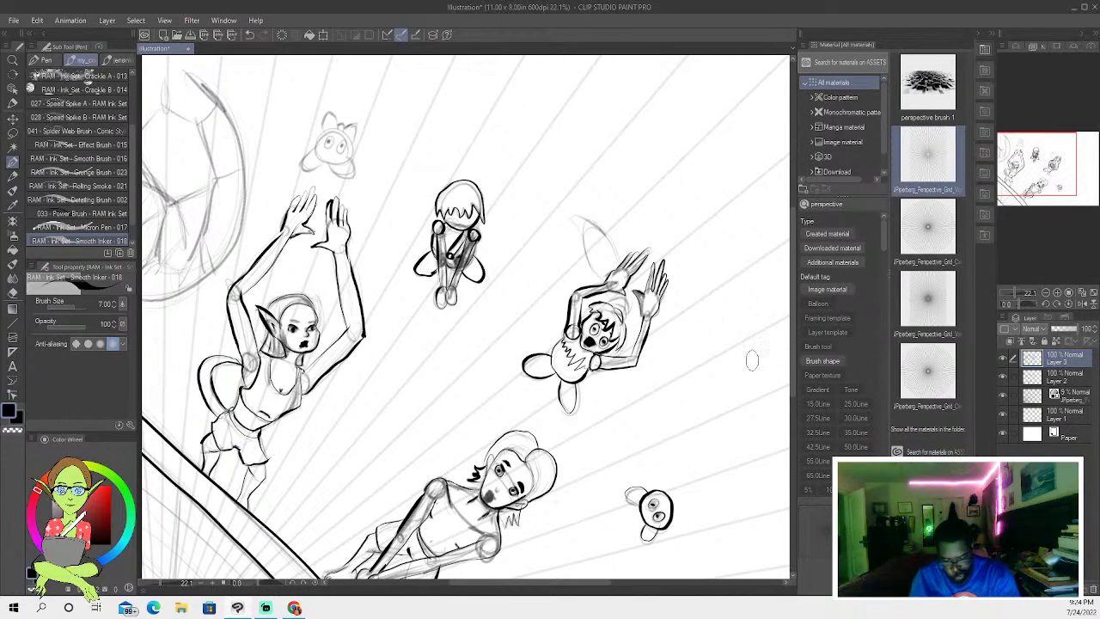
- Ink the small round creature's body, eyes, pointed ears and rounded feet, and the curved pointed shape rising above the upper-right figure
scroll(789, 339, "up", 2)
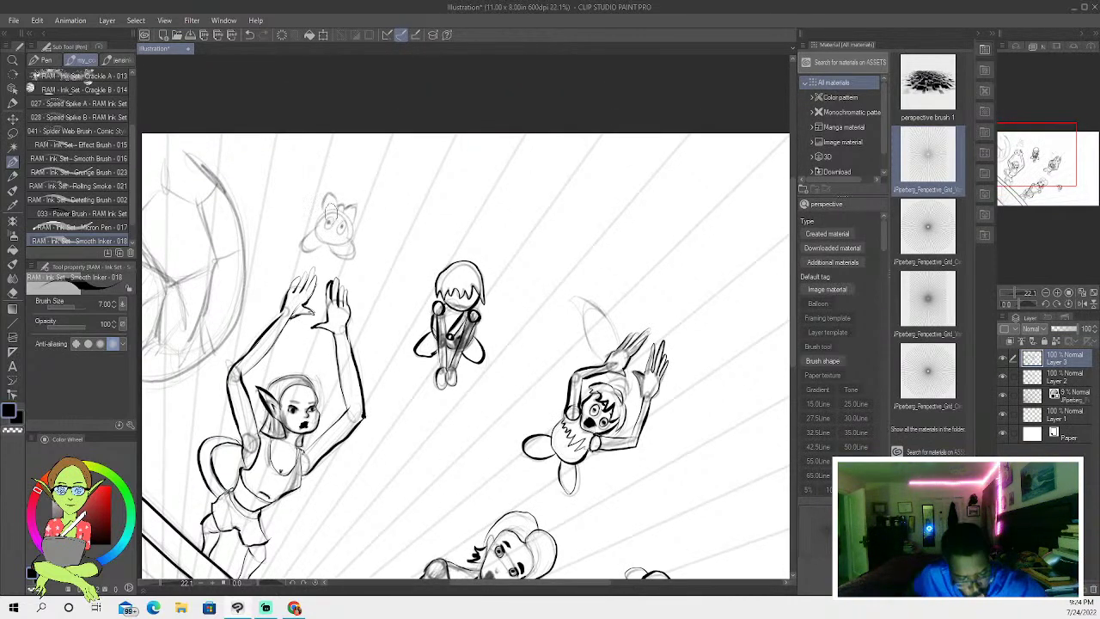
mouse_move(332, 206)
left_mouse_down()
mouse_move(311, 243)
mouse_move(331, 255)
mouse_move(353, 230)
mouse_move(347, 215)
mouse_move(329, 210)
mouse_move(319, 221)
mouse_move(328, 229)
left_mouse_up()
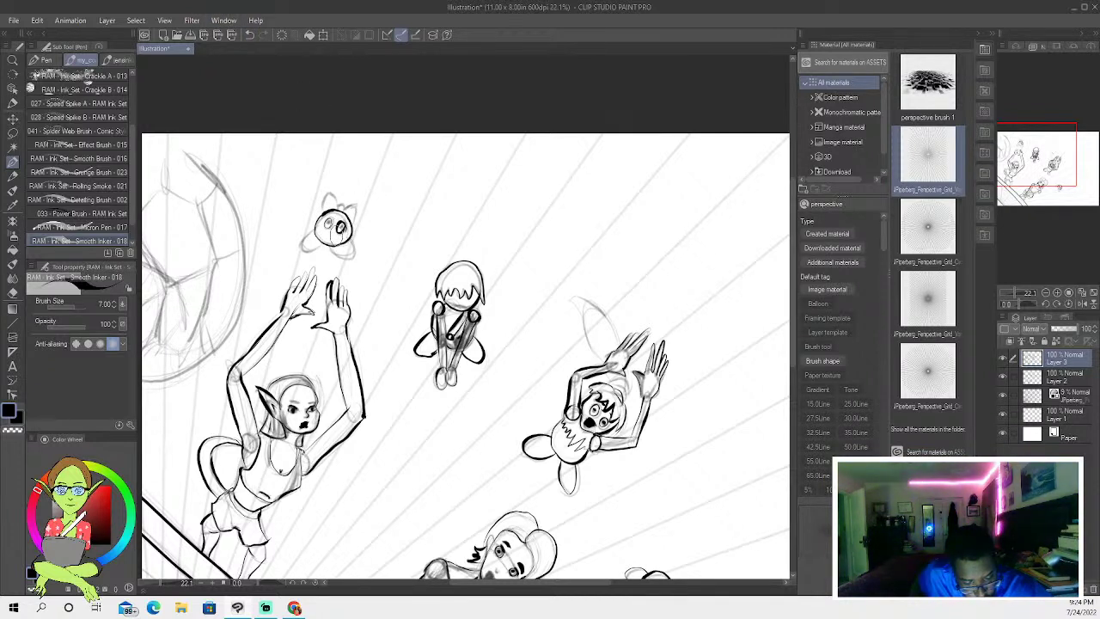
left_click(249, 34)
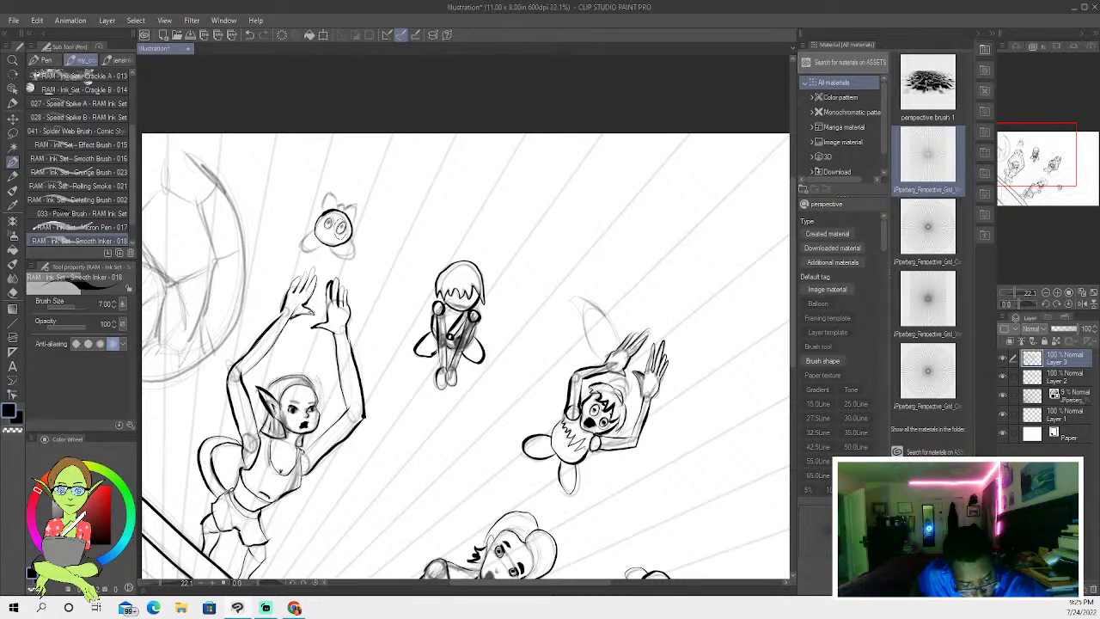
mouse_move(319, 246)
left_mouse_down()
mouse_move(305, 240)
mouse_move(340, 256)
mouse_move(356, 202)
mouse_move(324, 212)
mouse_move(337, 225)
left_mouse_up()
left_click_drag(328, 189, 351, 215)
left_click_drag(351, 193, 340, 215)
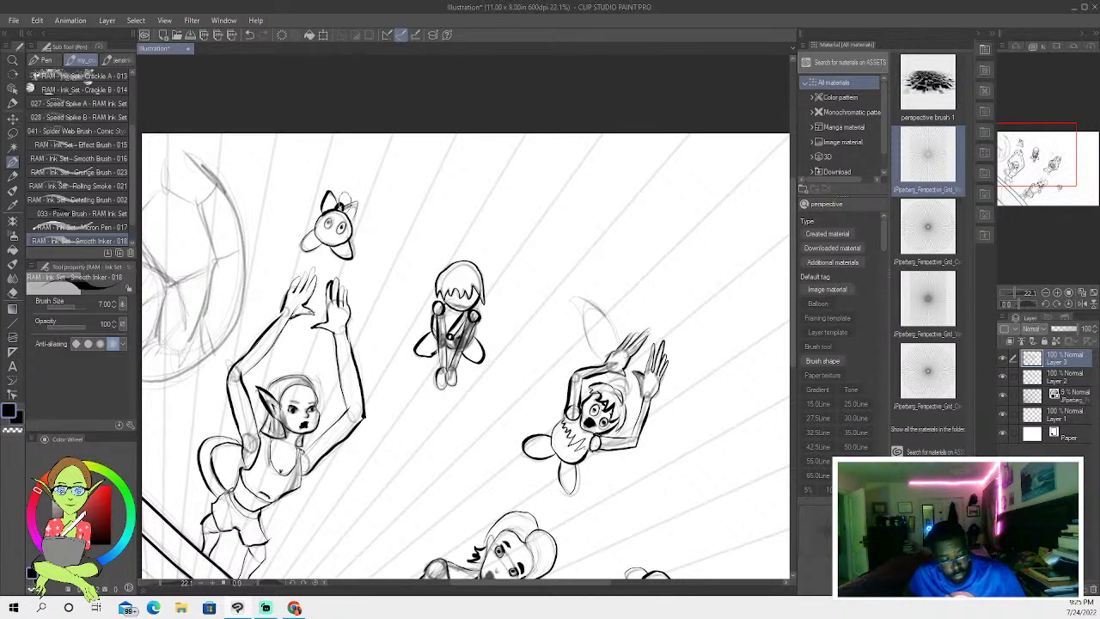
mouse_move(329, 241)
left_mouse_down()
mouse_move(306, 254)
mouse_move(300, 243)
left_mouse_up()
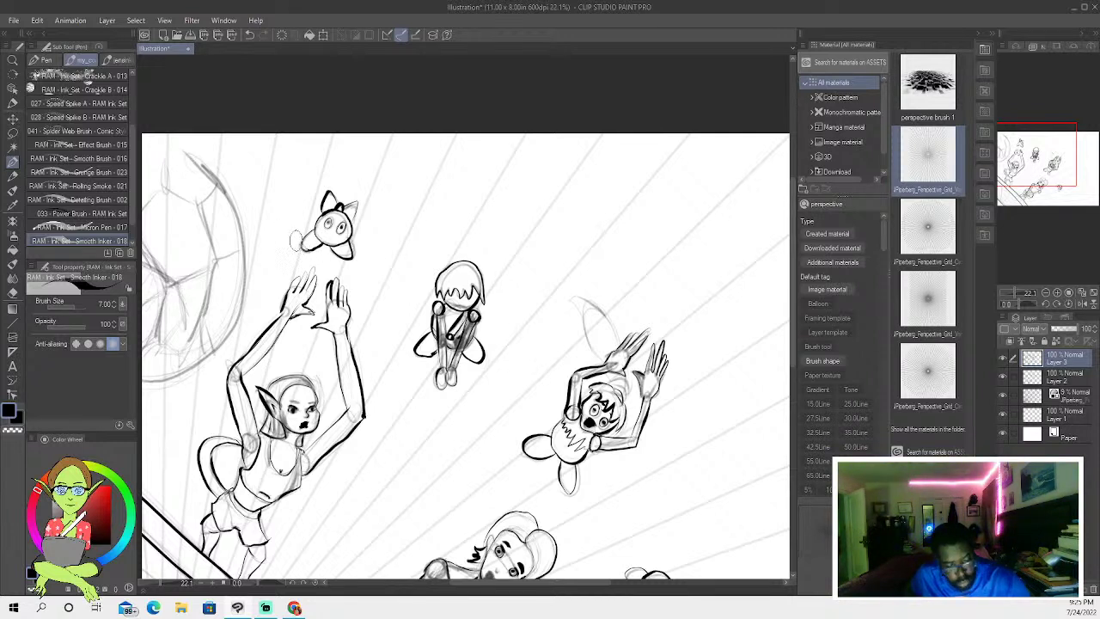
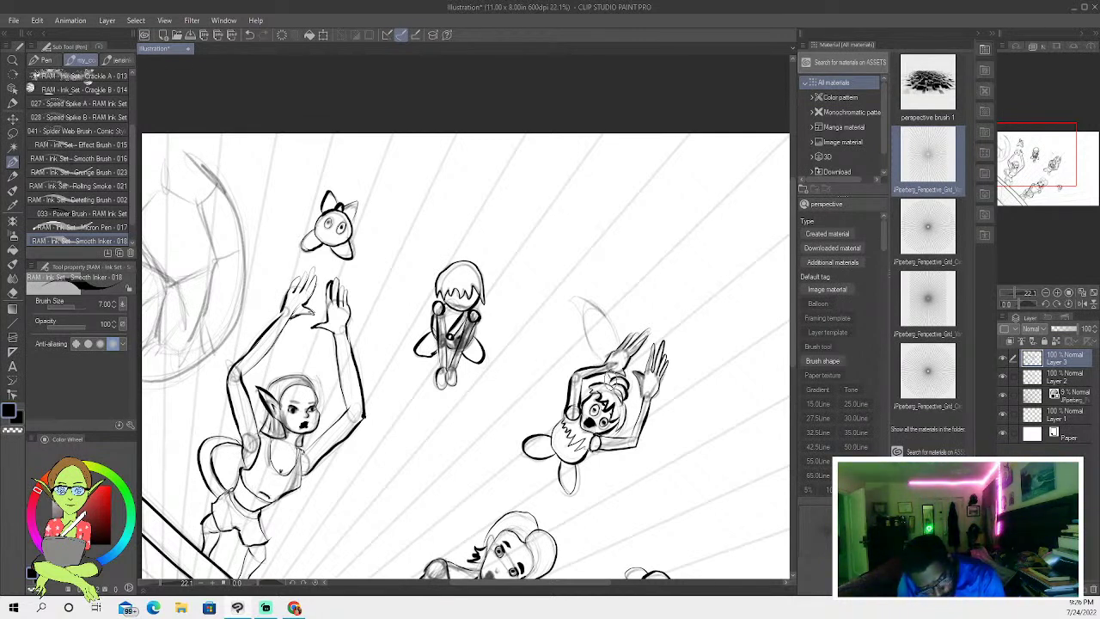
mouse_move(602, 364)
left_mouse_down()
mouse_move(568, 294)
mouse_move(591, 303)
mouse_move(620, 355)
left_mouse_up()
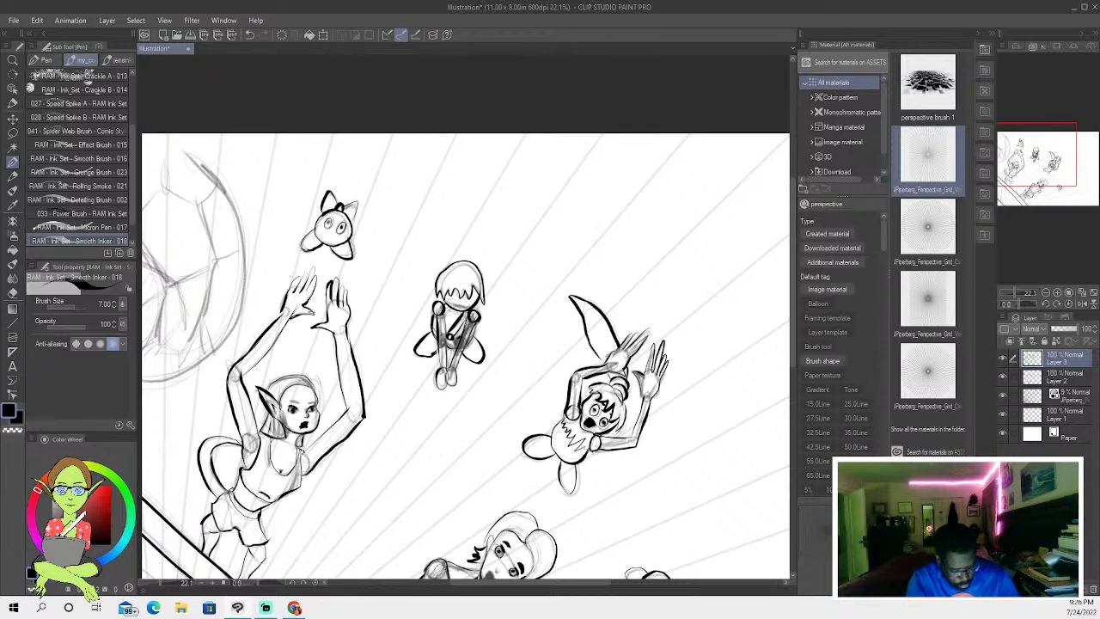
- Ink the large faceted sphere at the canvas's upper-left edge with its outer arc, central polygon and radiating facet lines, redoing stray strokes
left_click_drag(460, 583, 435, 583)
mouse_move(241, 379)
left_mouse_down()
mouse_move(311, 348)
mouse_move(343, 289)
mouse_move(330, 204)
mouse_move(309, 170)
mouse_move(253, 139)
mouse_move(265, 191)
mouse_move(289, 203)
mouse_move(318, 191)
mouse_move(294, 324)
left_mouse_up()
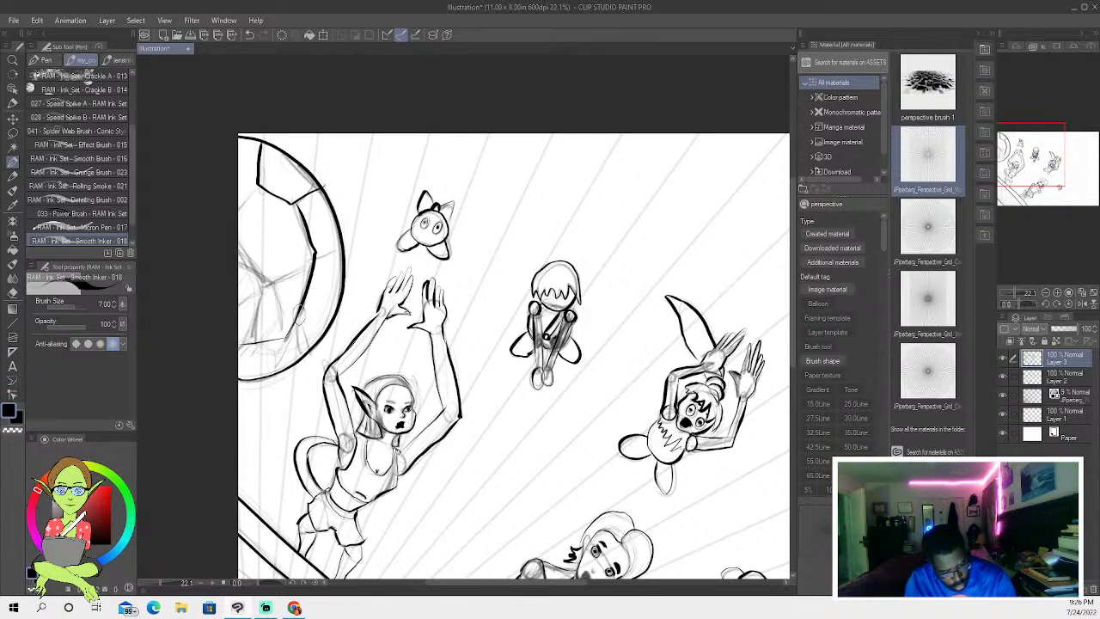
mouse_move(295, 324)
left_mouse_down()
mouse_move(280, 351)
mouse_move(293, 330)
mouse_move(250, 353)
mouse_move(248, 380)
left_mouse_up()
left_click(247, 35)
left_click(247, 35)
left_click(248, 35)
mouse_move(292, 200)
left_mouse_down()
mouse_move(313, 262)
mouse_move(297, 328)
mouse_move(300, 315)
mouse_move(281, 342)
mouse_move(298, 323)
mouse_move(251, 355)
mouse_move(248, 375)
mouse_move(238, 348)
left_mouse_up()
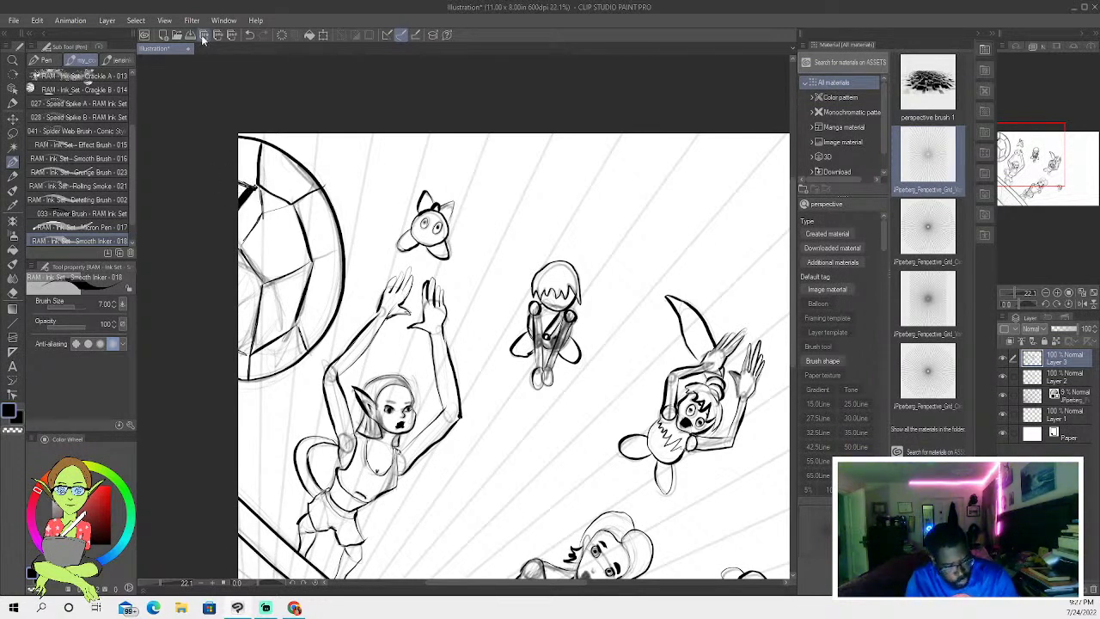
left_click(249, 36)
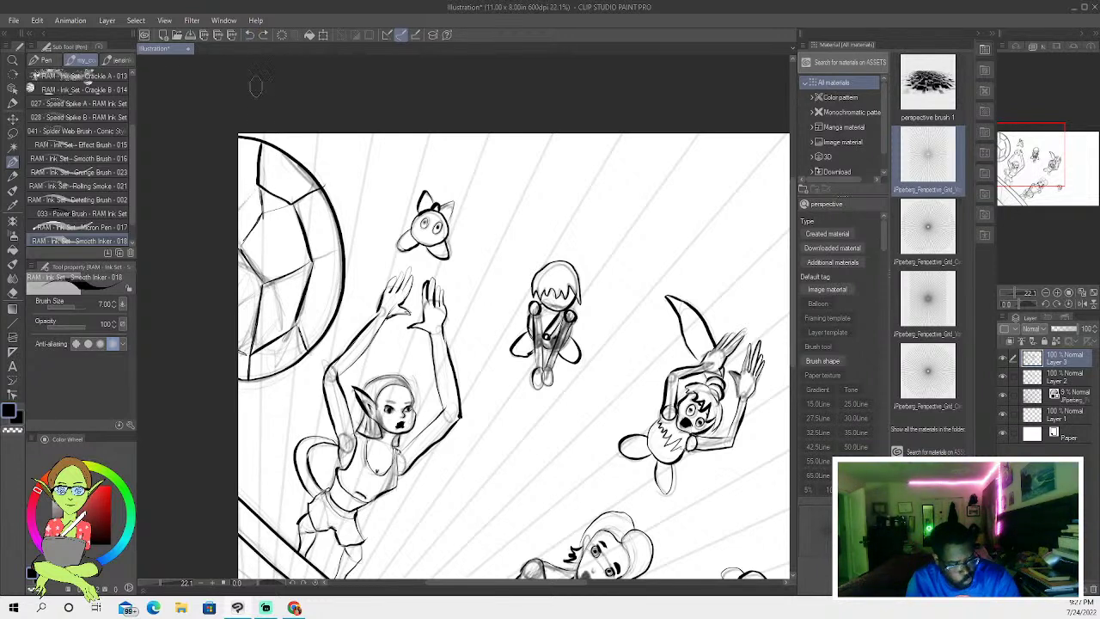
mouse_move(243, 248)
left_mouse_down()
mouse_move(262, 216)
mouse_move(242, 249)
left_mouse_up()
left_click_drag(262, 209, 258, 180)
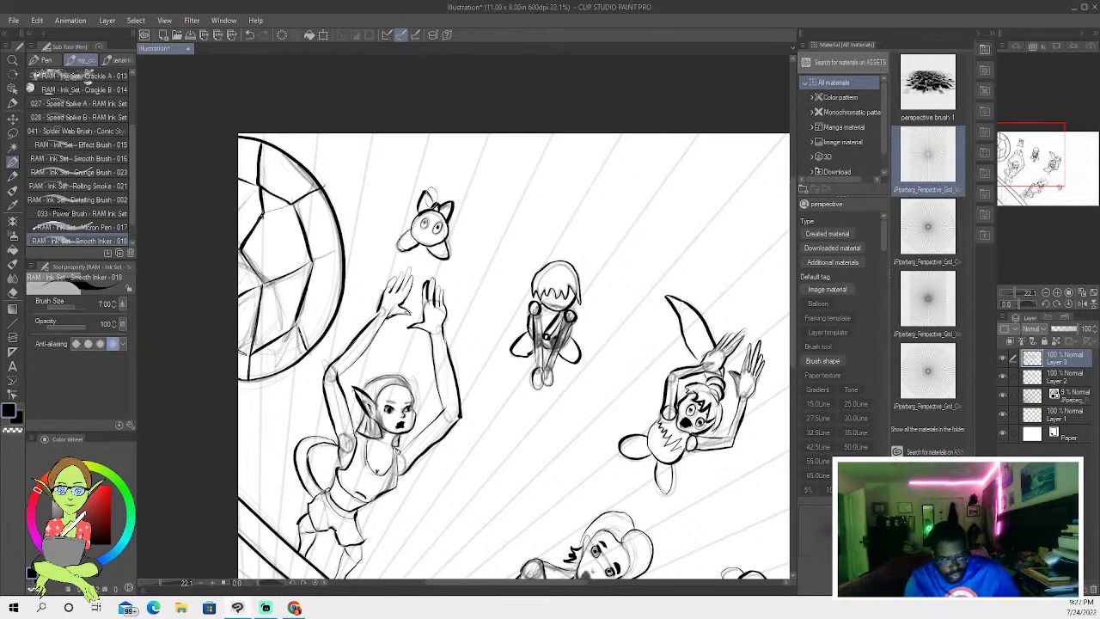
- Add a new layer and fill it with a diagonal gradient running from gold at the upper-right to light blue at the lower-left
scroll(399, 229, "down", 5)
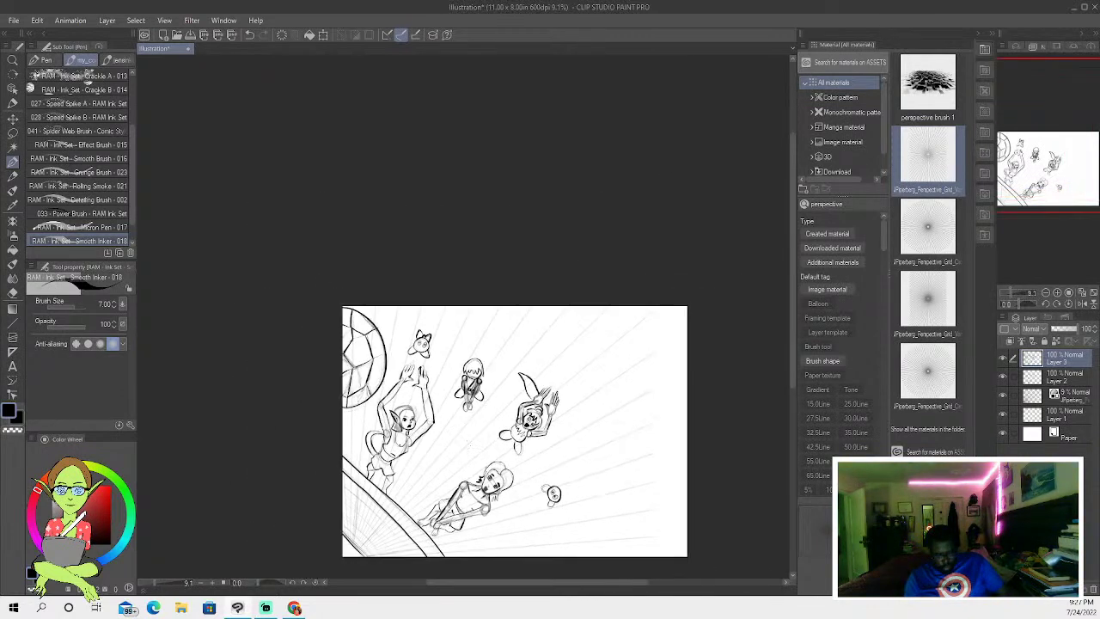
scroll(536, 450, "down", 1)
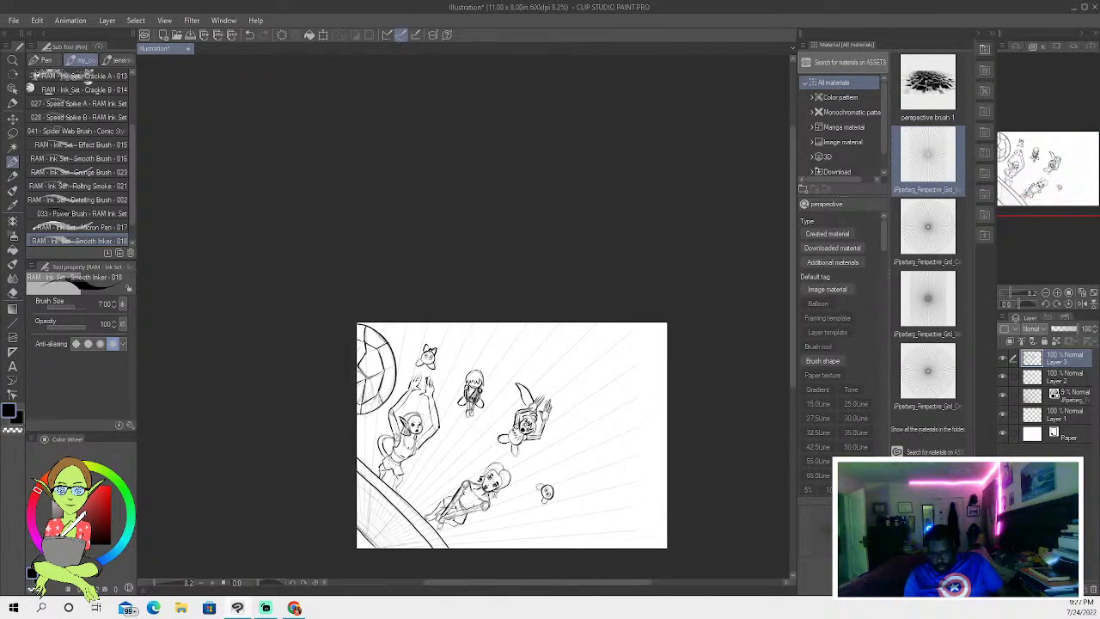
key("ctrl+shift+n")
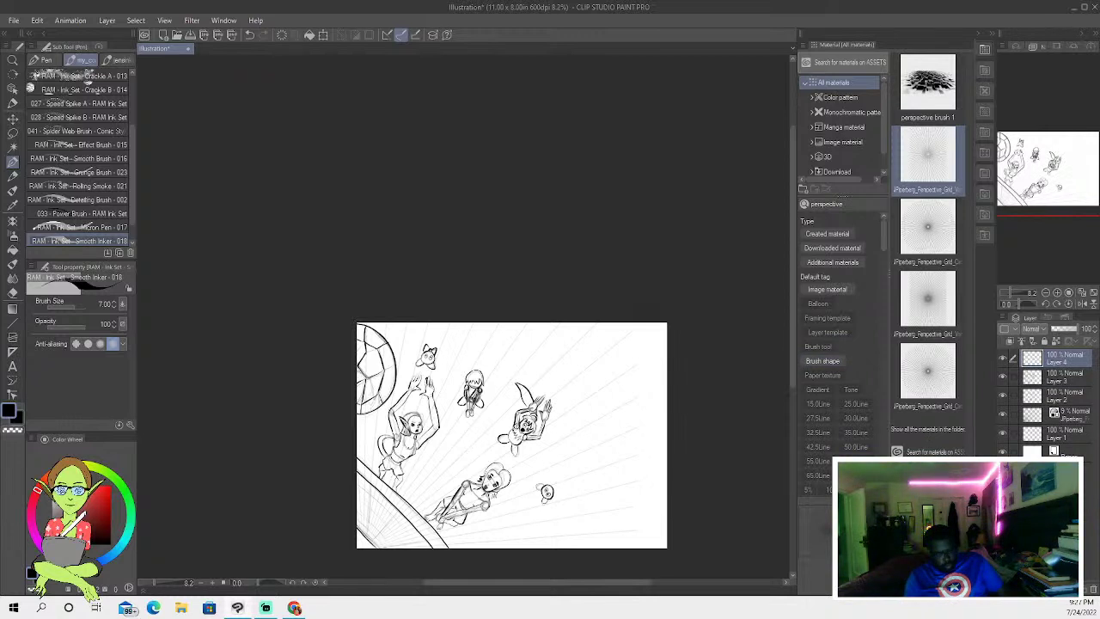
left_click_drag(84, 526, 89, 501)
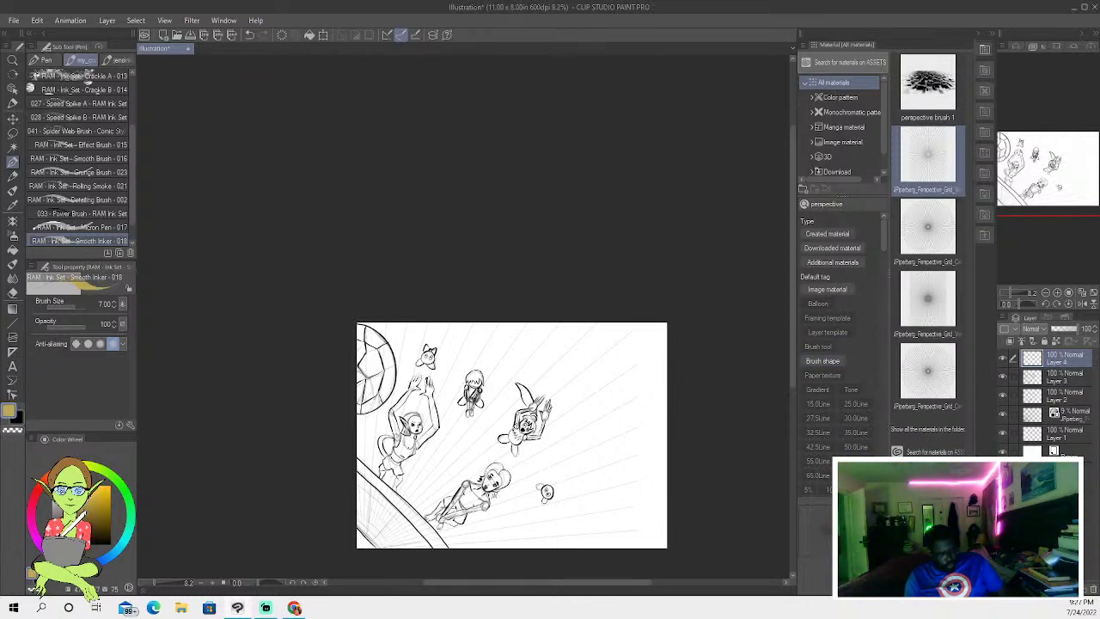
left_click(12, 309)
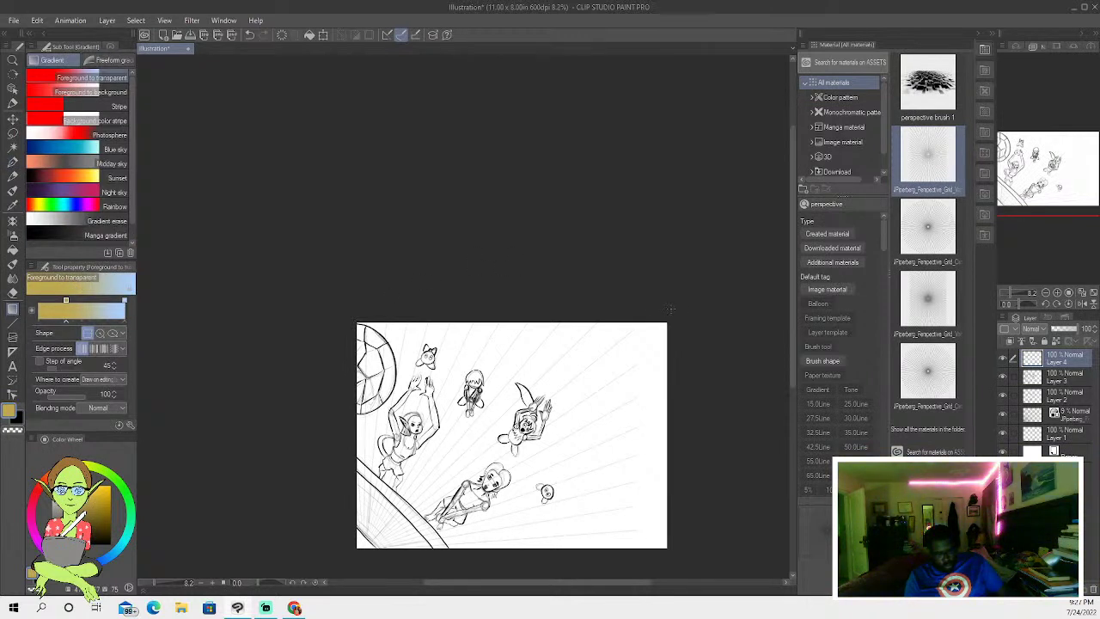
left_click_drag(309, 552, 663, 307)
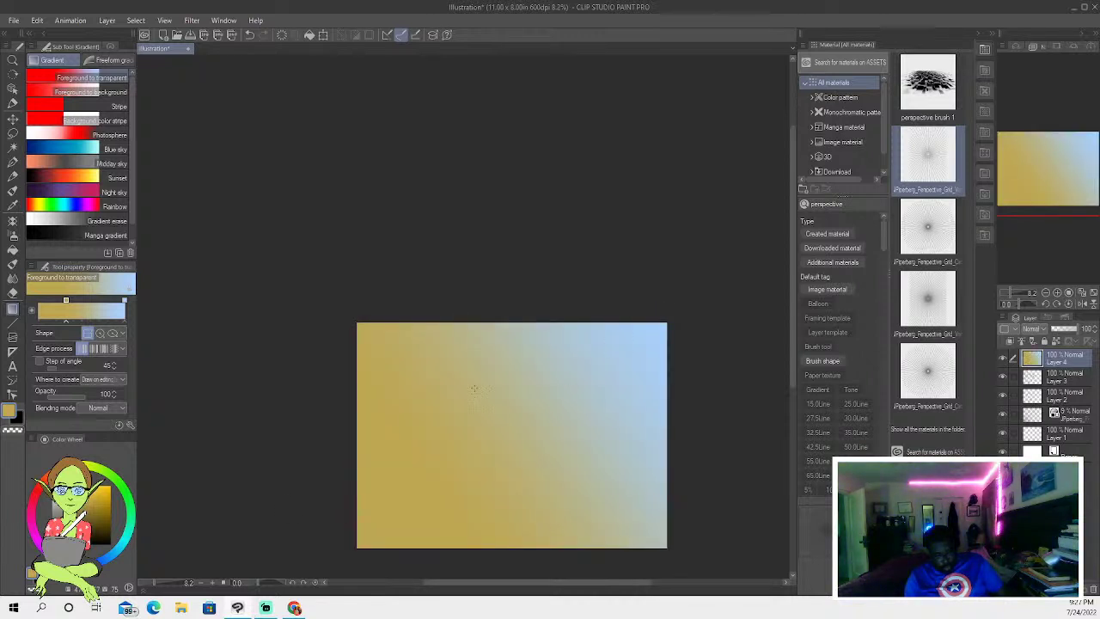
left_click_drag(666, 324, 364, 524)
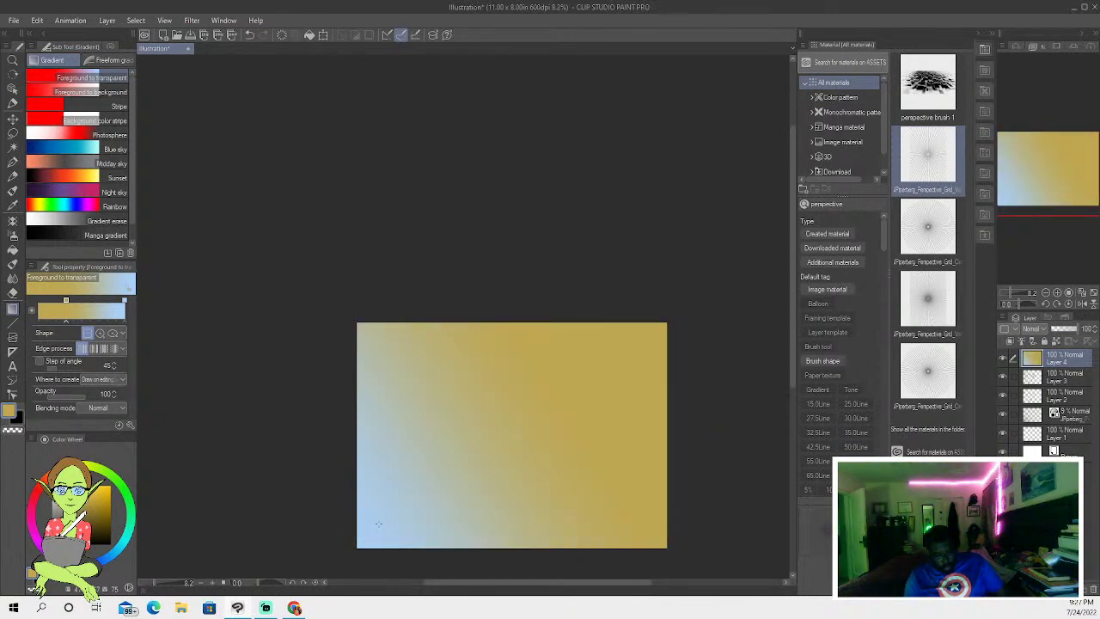
scroll(611, 420, "down", 2)
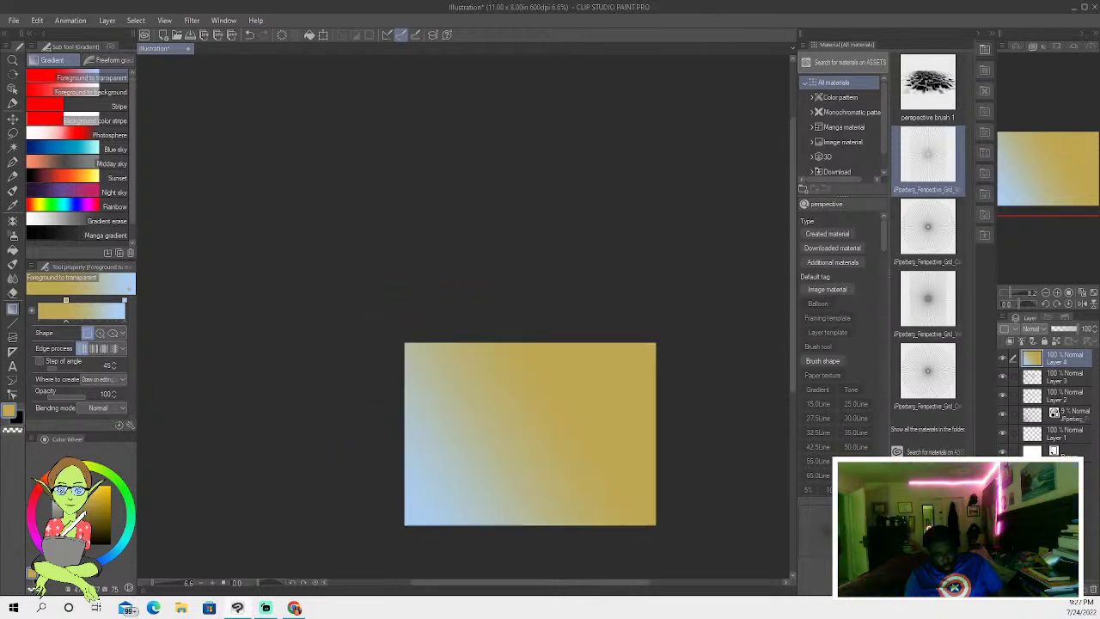
left_click_drag(732, 290, 300, 567)
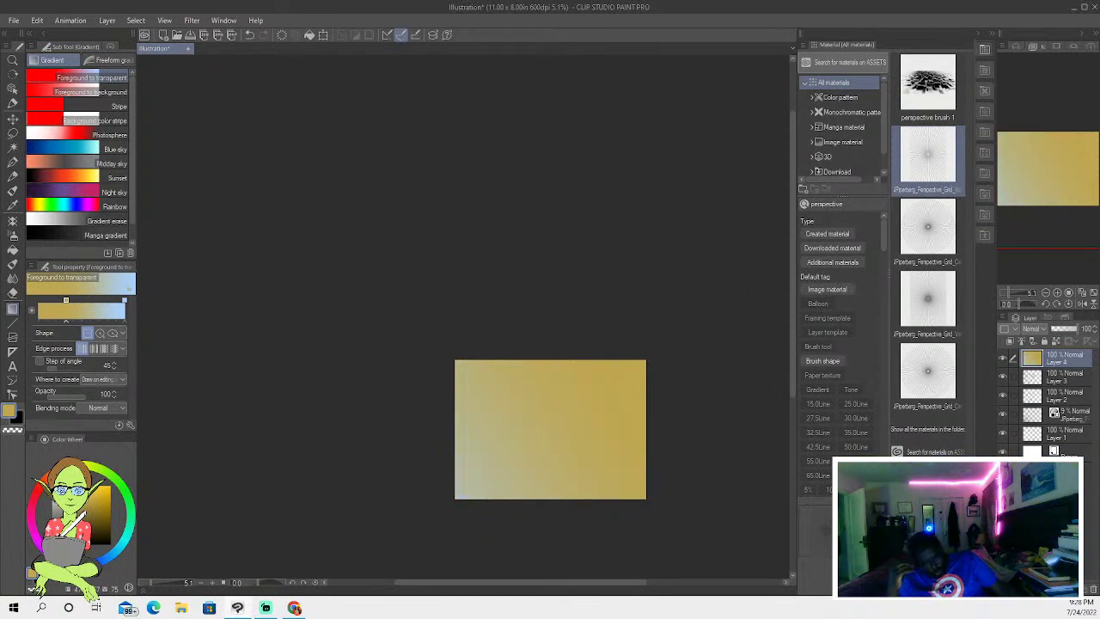
- Move the gradient on Layer 4 beneath the inked Layer 3, hide Layer 2 and make Layer 3 active
left_click_drag(1061, 362, 1070, 398)
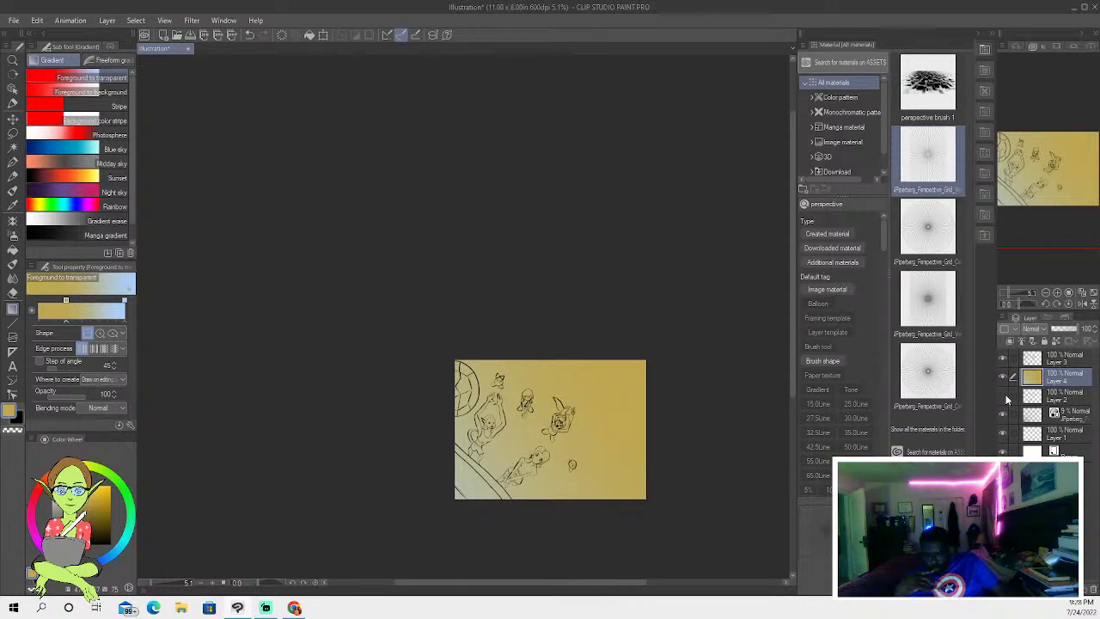
left_click(1013, 397)
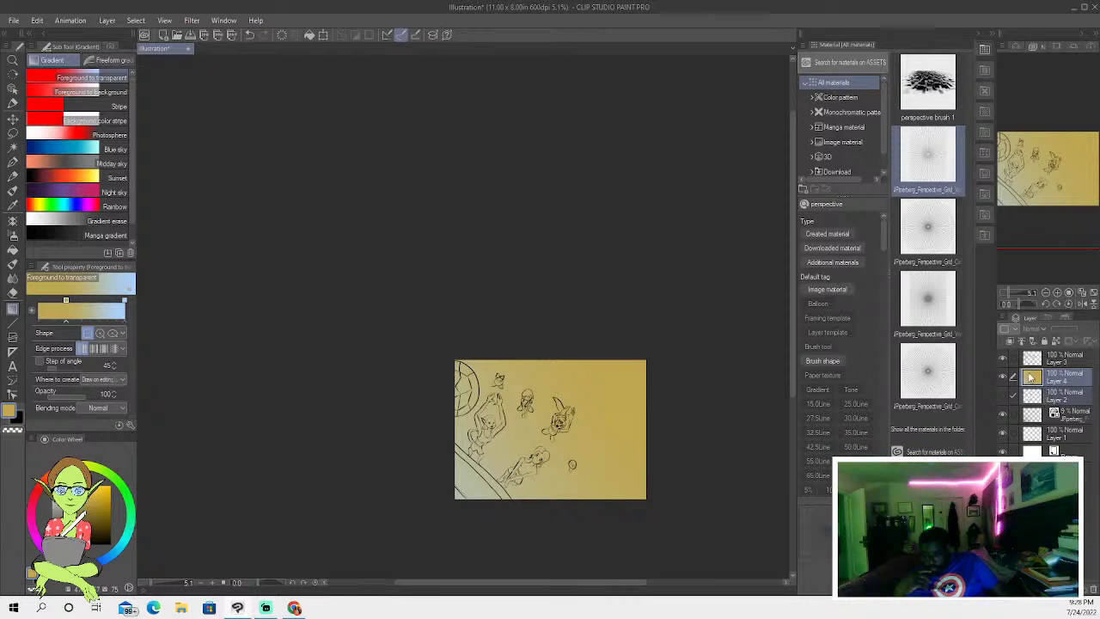
left_click(1079, 373)
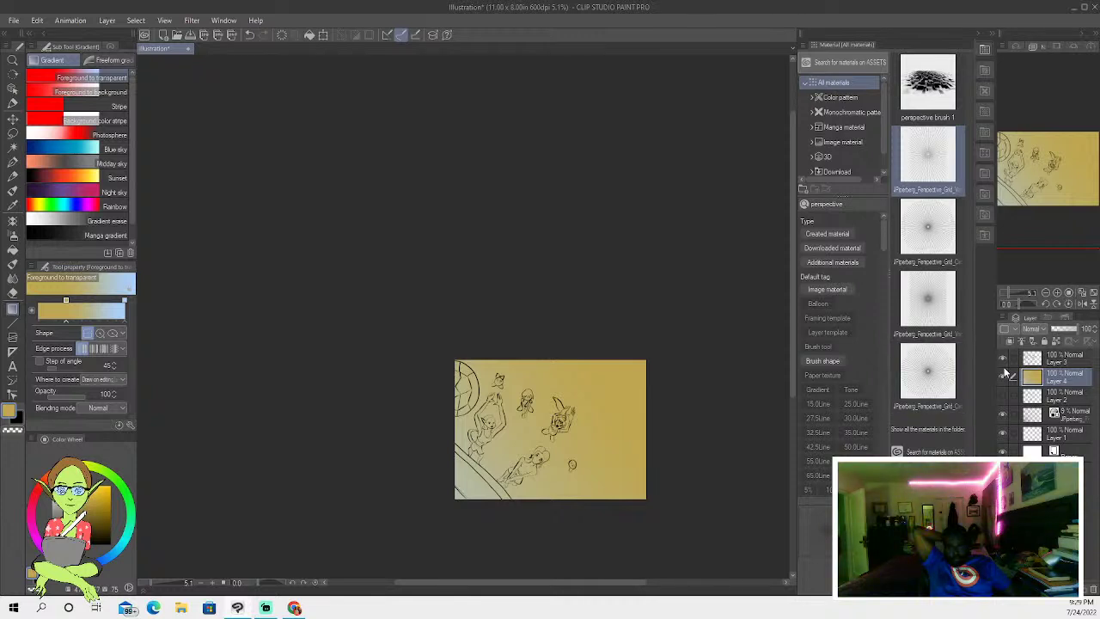
left_click(1051, 361)
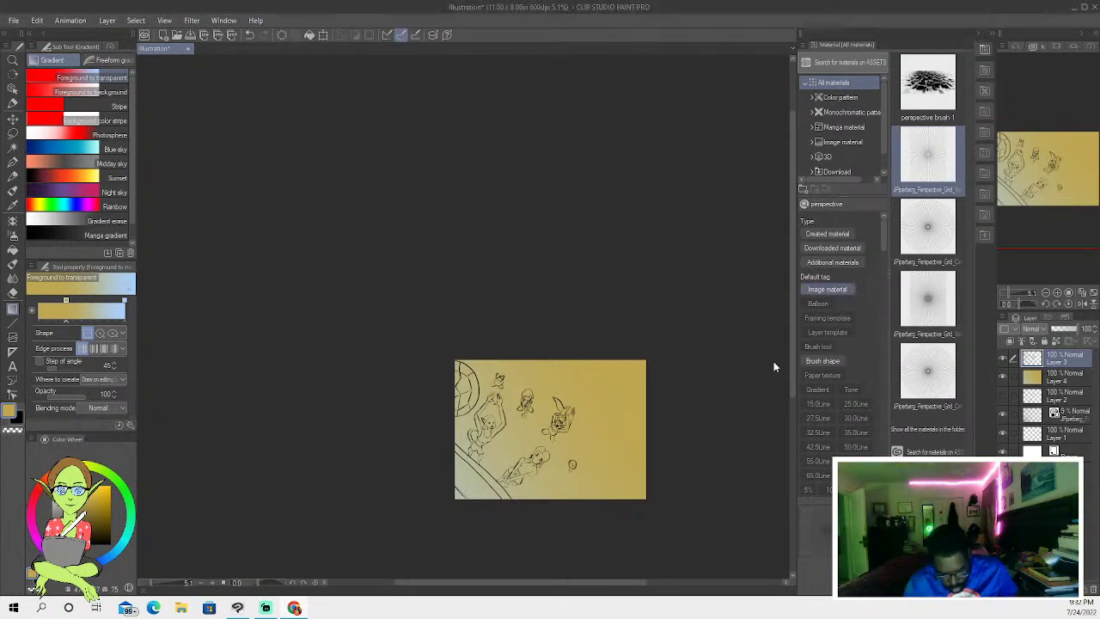
- Hide the gradient on Layer 4, show the sketch on Layer 2, and return to the Smooth Inker with black
scroll(570, 426, "down", 2)
scroll(571, 427, "up", 4)
scroll(570, 424, "up", 5)
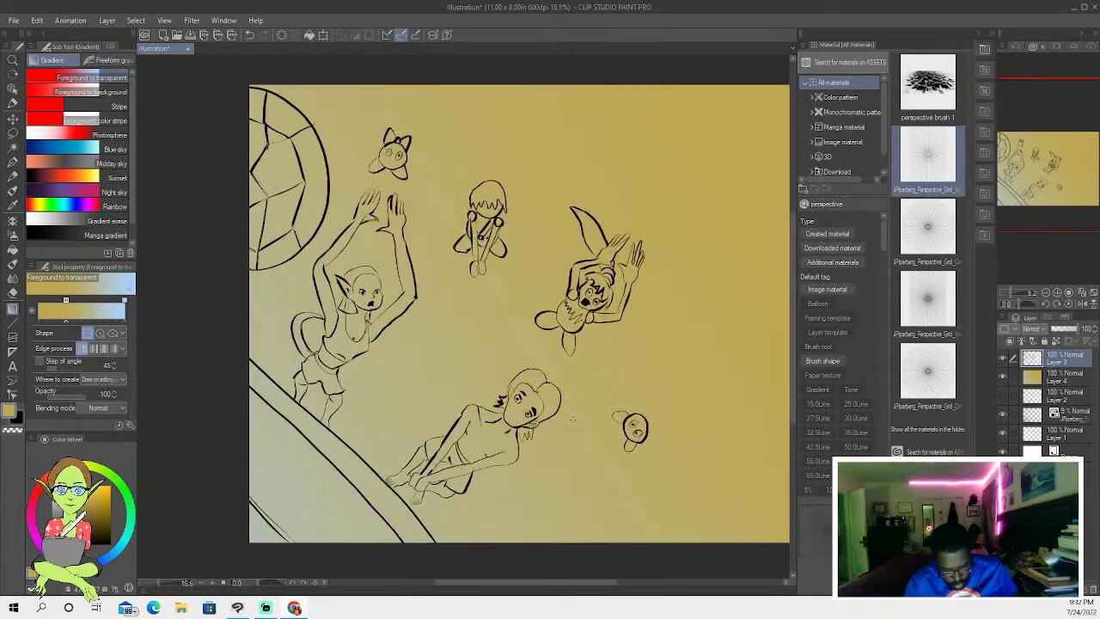
left_click(1002, 377)
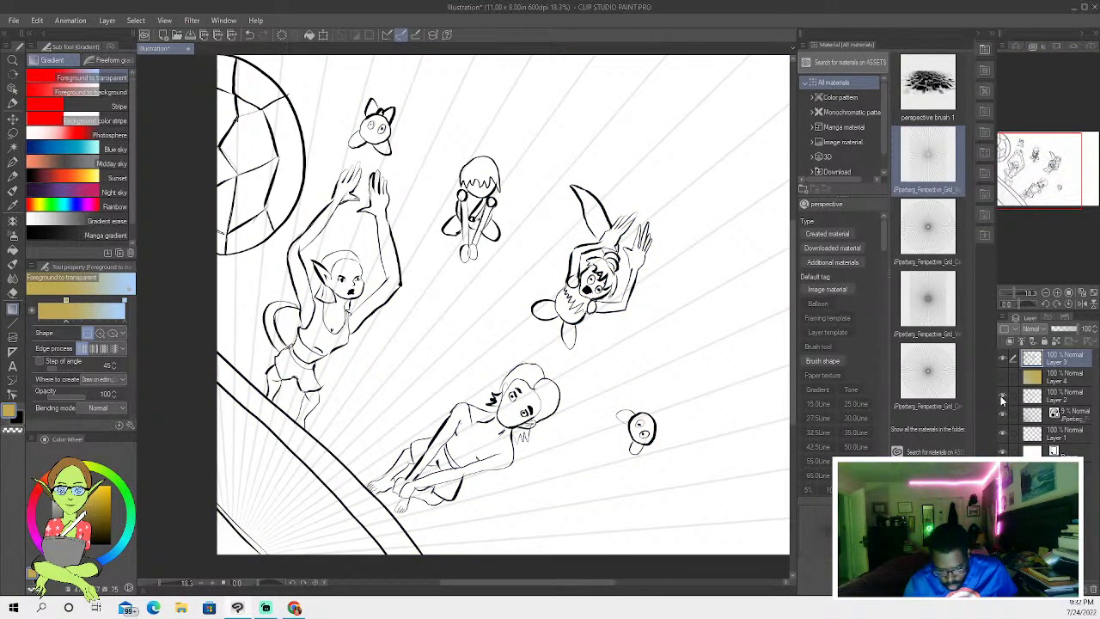
left_click(1001, 396)
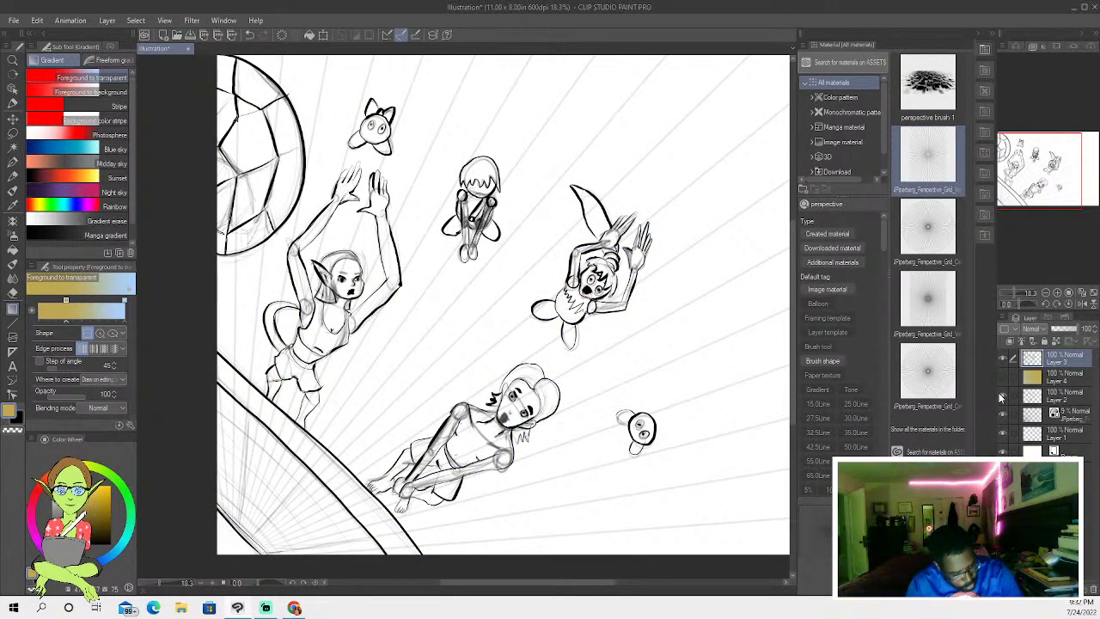
left_click(53, 544)
key("p")
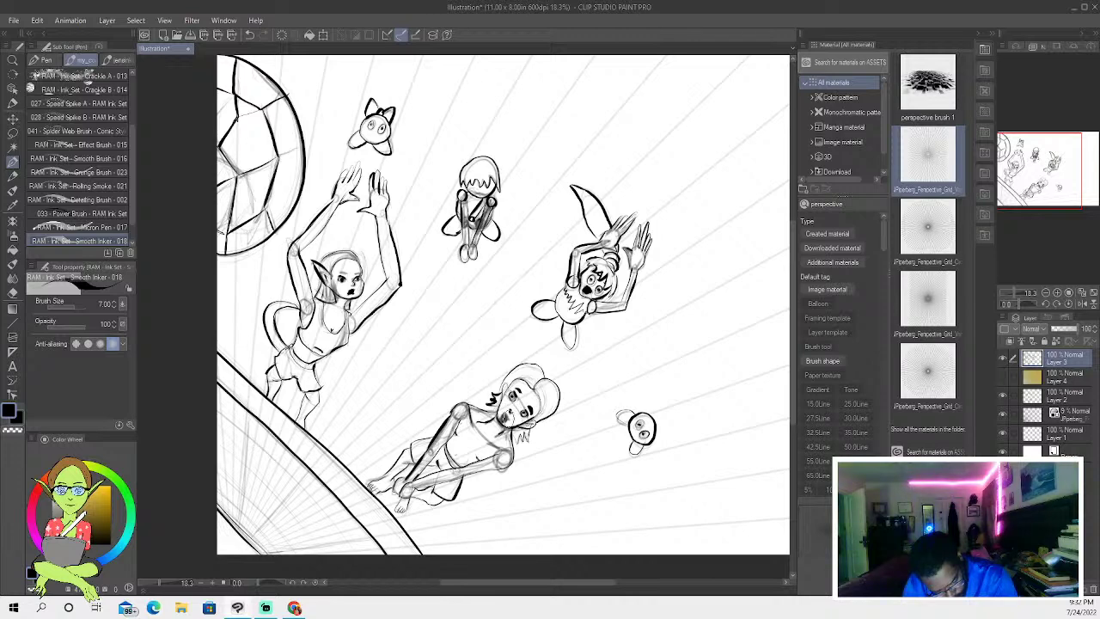
- Undo the last stroke, show and activate the gradient on Layer 4, and choose pale yellow for the Gradient tool
left_click(249, 34)
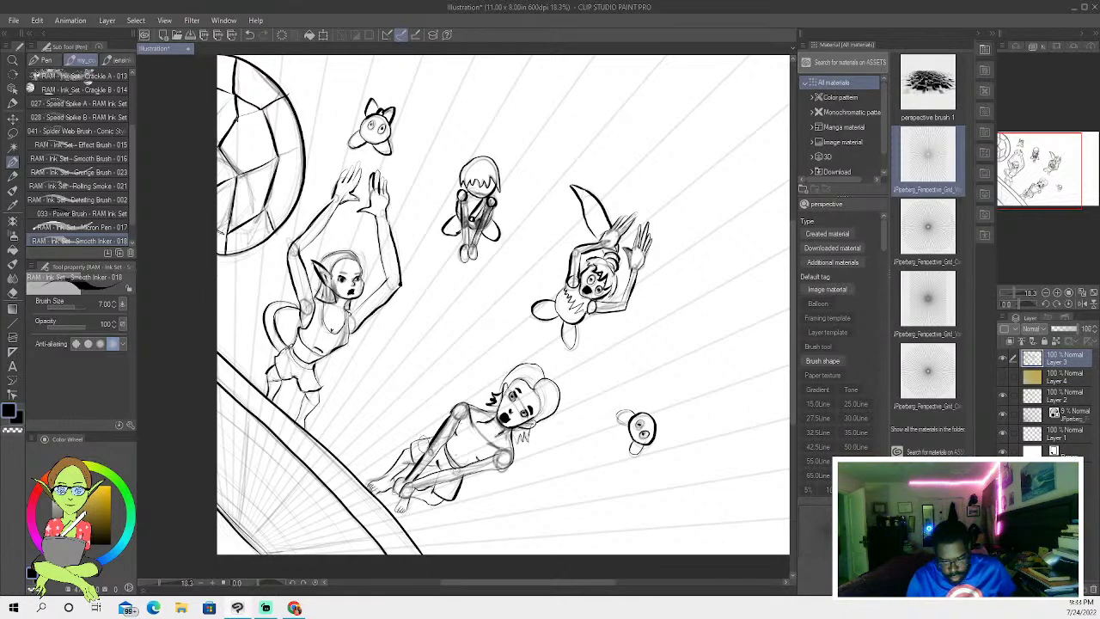
left_click(1003, 379)
scroll(613, 398, "down", 3)
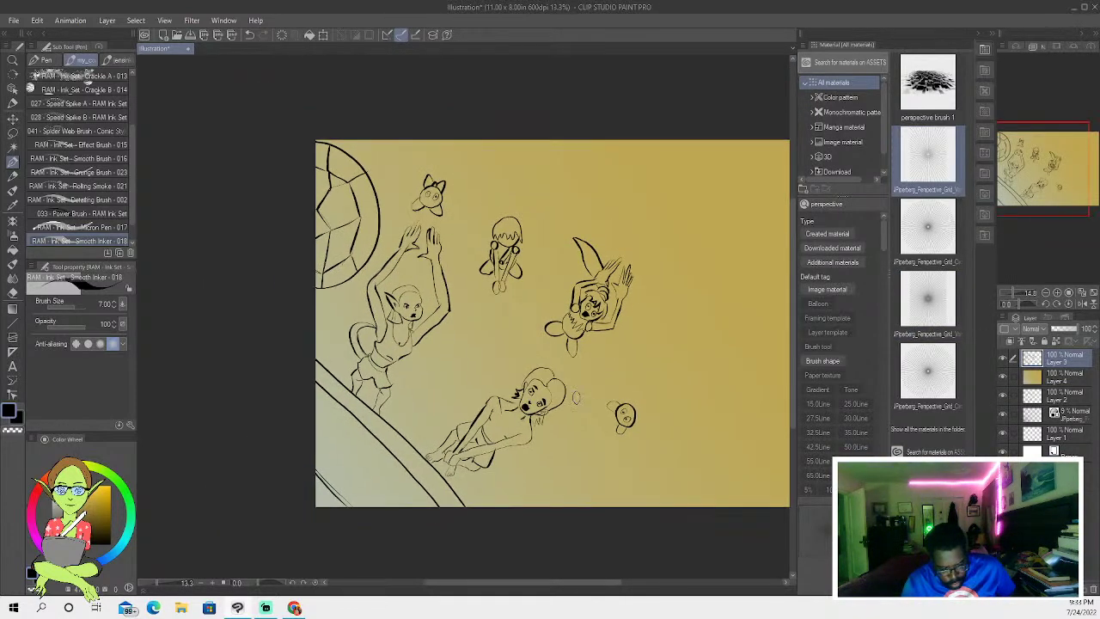
left_click_drag(91, 488, 70, 459)
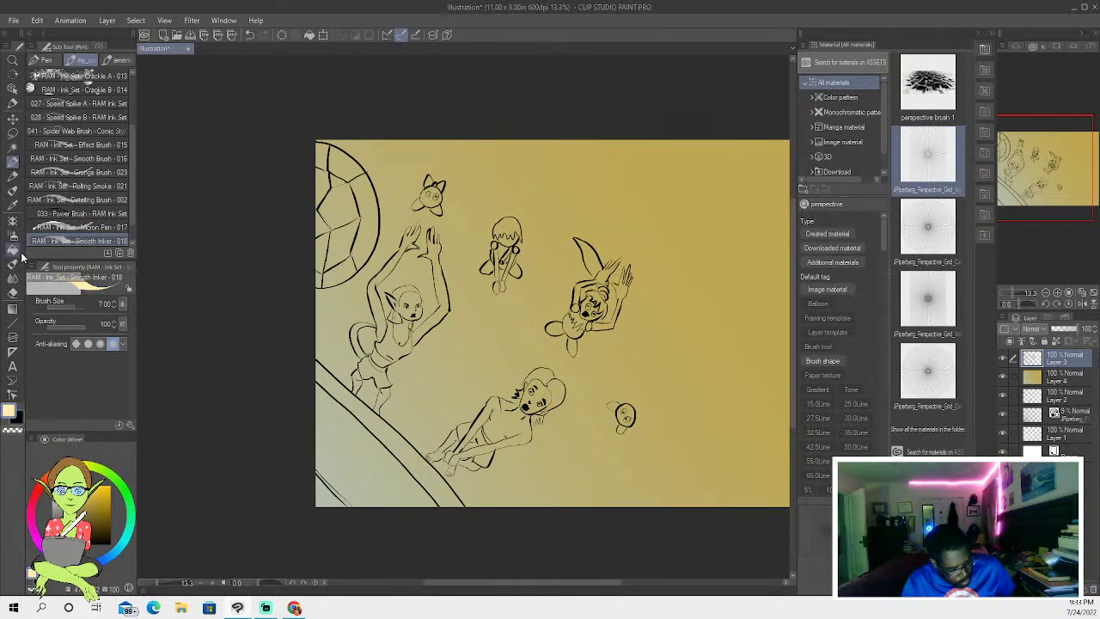
left_click(13, 308)
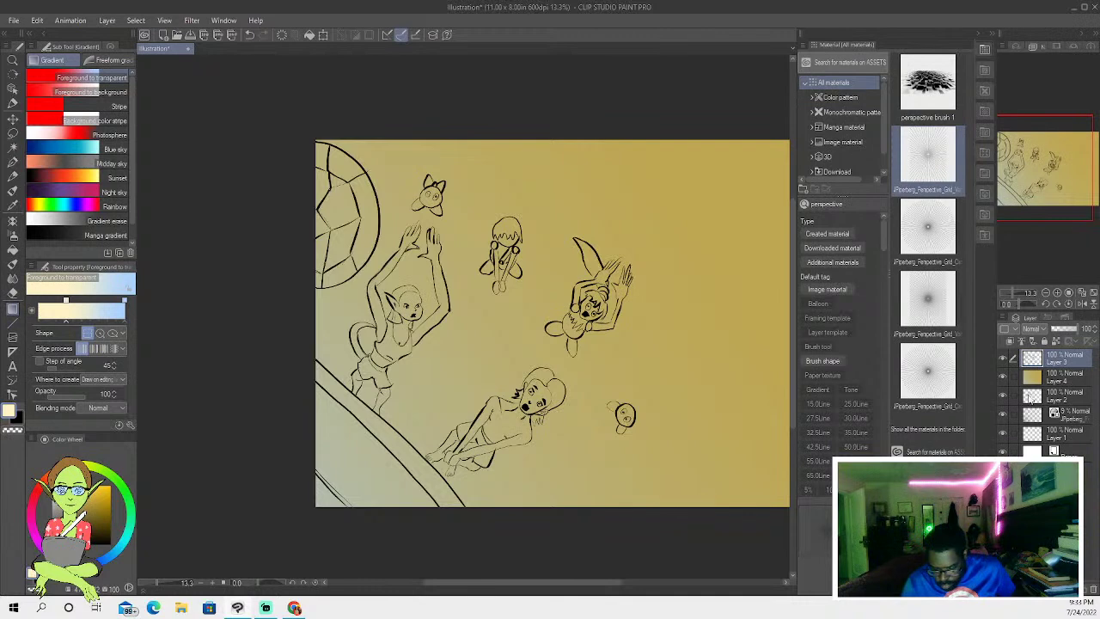
left_click(1051, 380)
scroll(697, 261, "down", 2)
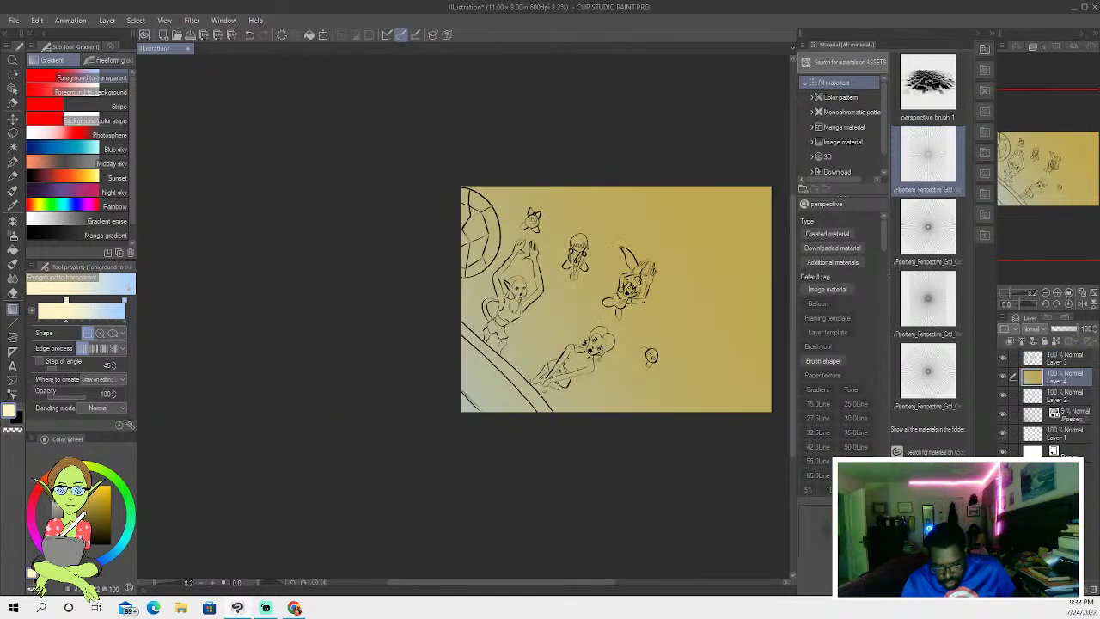
- Refill Layer 4 with trial gradients, ending on a diagonal one from pale yellow at the upper-right to light blue at the lower-left
mouse_move(398, 422)
left_mouse_down()
mouse_move(791, 172)
mouse_move(451, 138)
left_mouse_up()
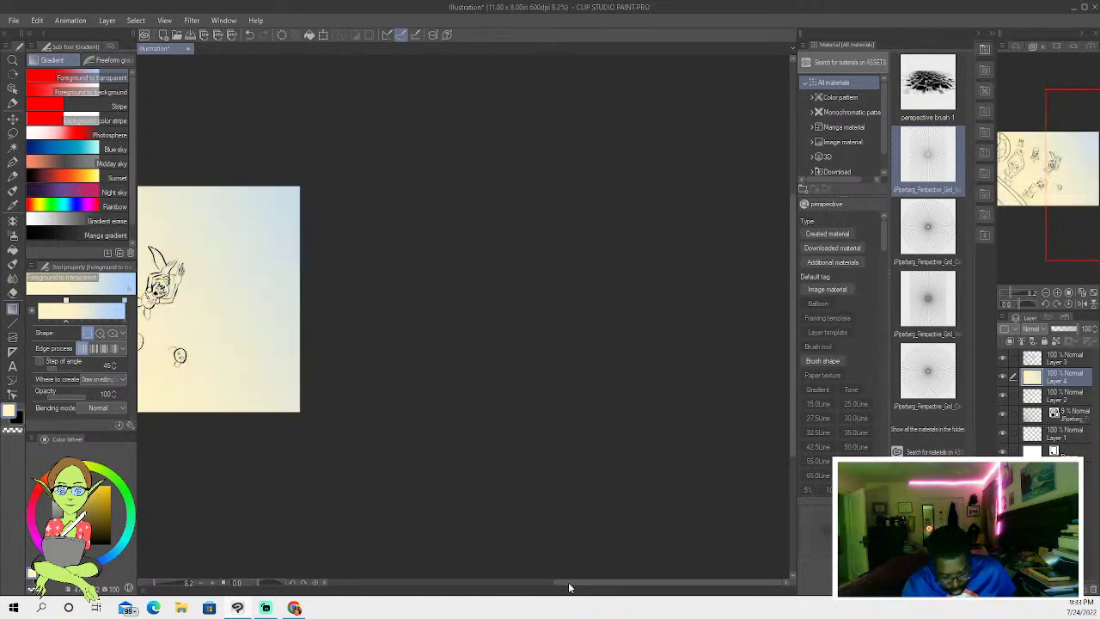
left_click_drag(567, 582, 487, 581)
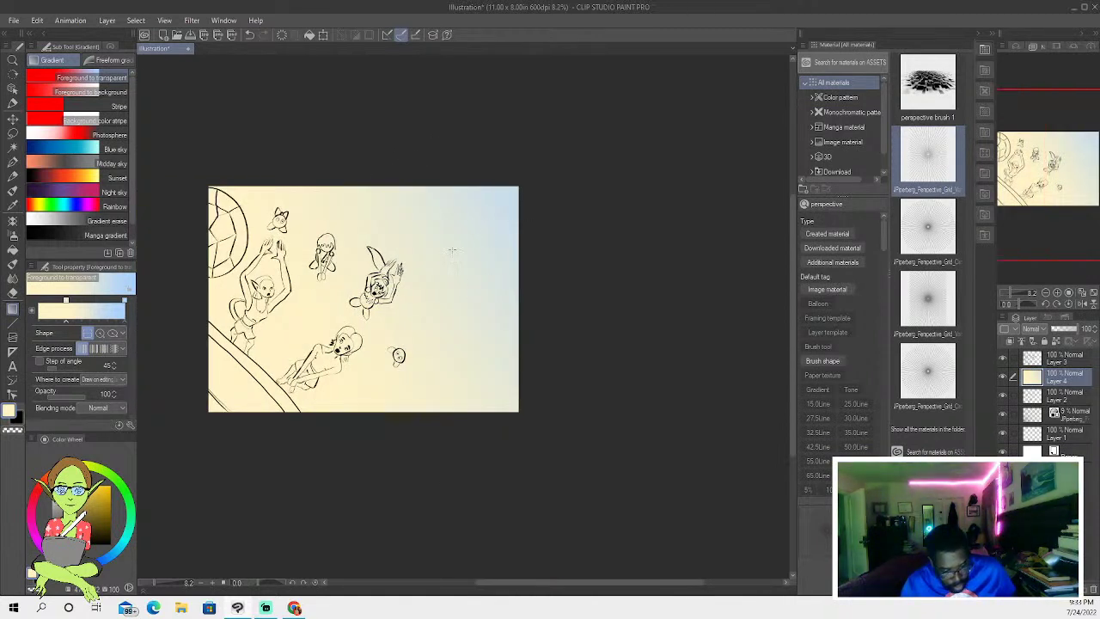
left_click_drag(525, 174, 221, 401)
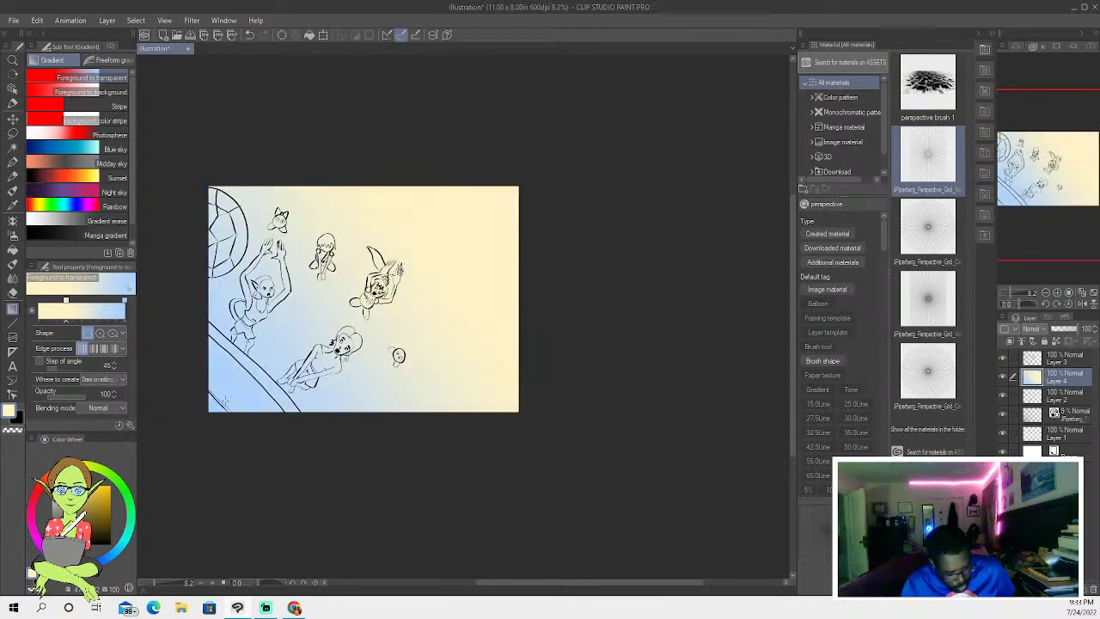
scroll(231, 404, "down", 2)
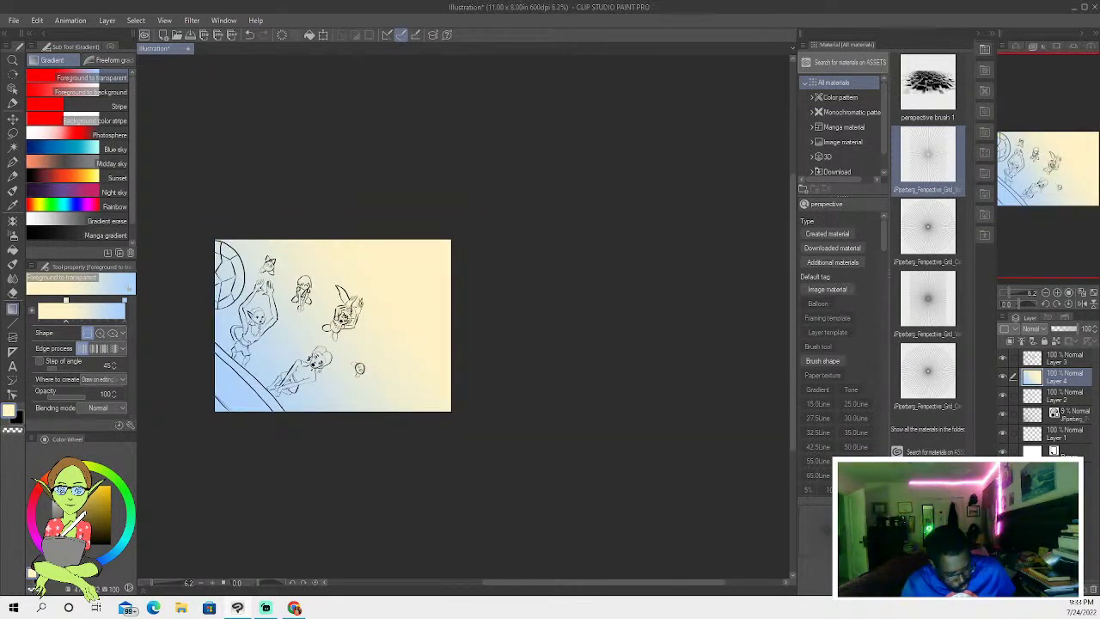
left_click_drag(214, 410, 167, 445)
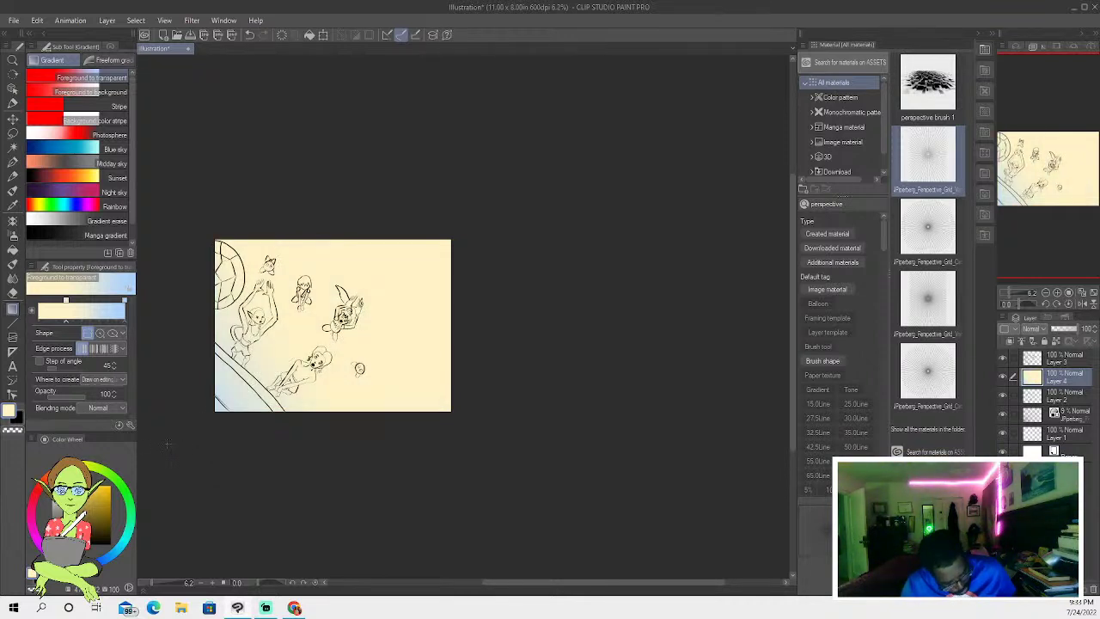
left_click_drag(260, 374, 407, 275)
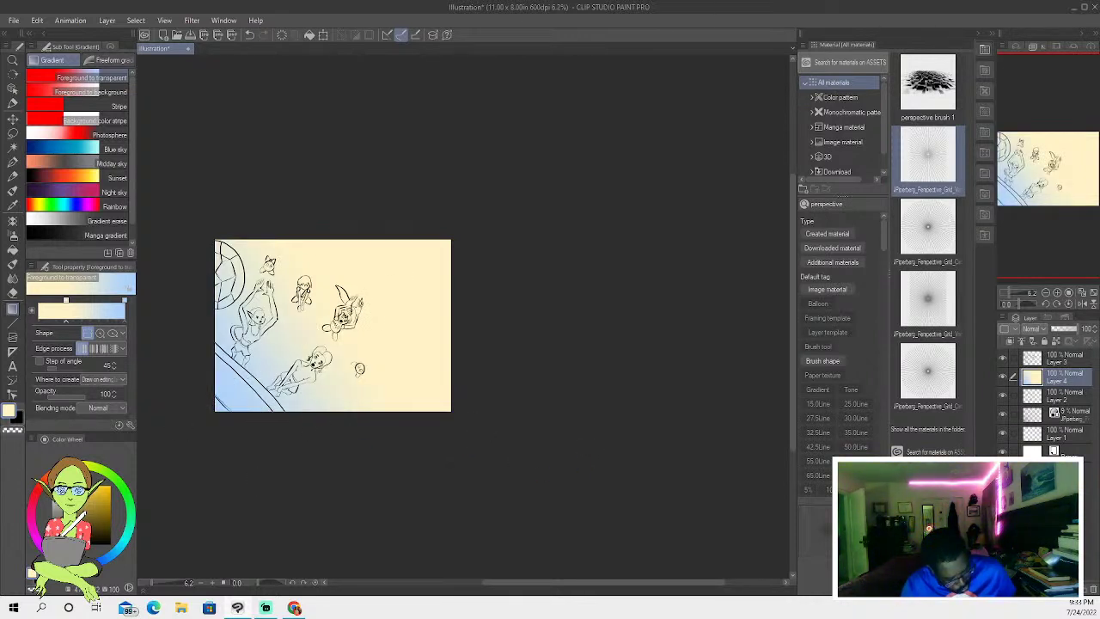
left_click_drag(420, 289, 216, 437)
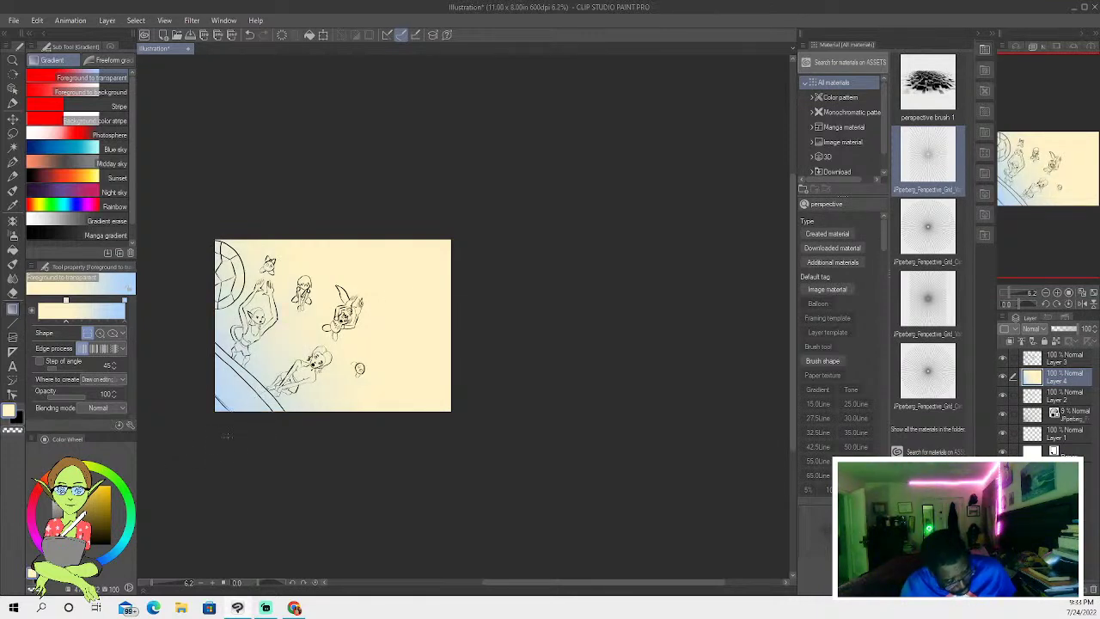
- Make the inked Layer 3 active and set it as the reference layer
scroll(233, 402, "up", 4)
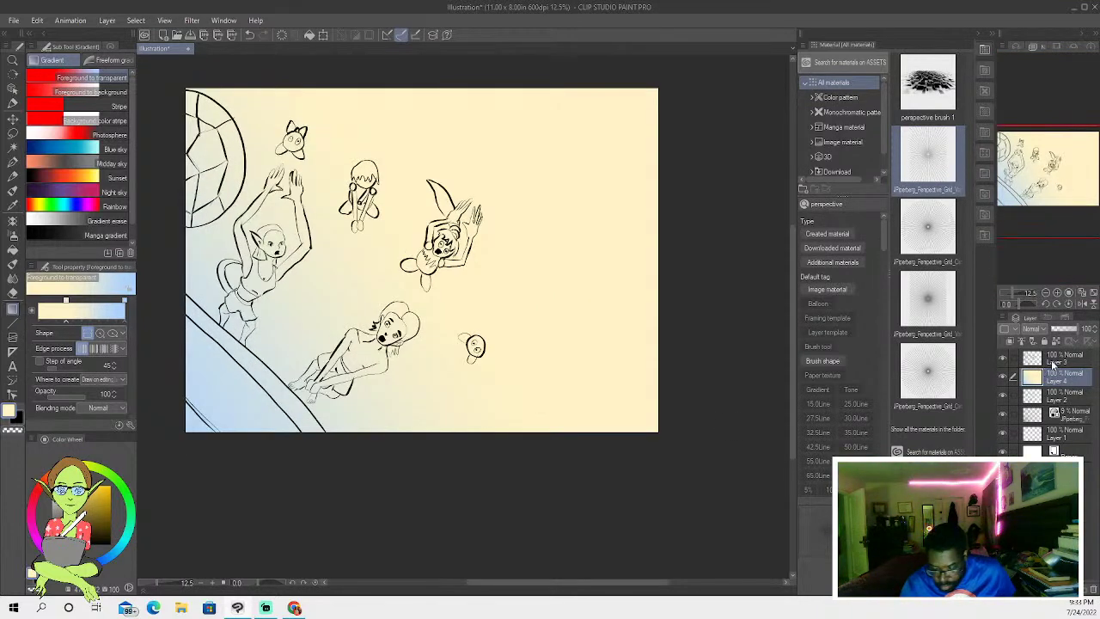
left_click(1057, 362)
left_click(1022, 341)
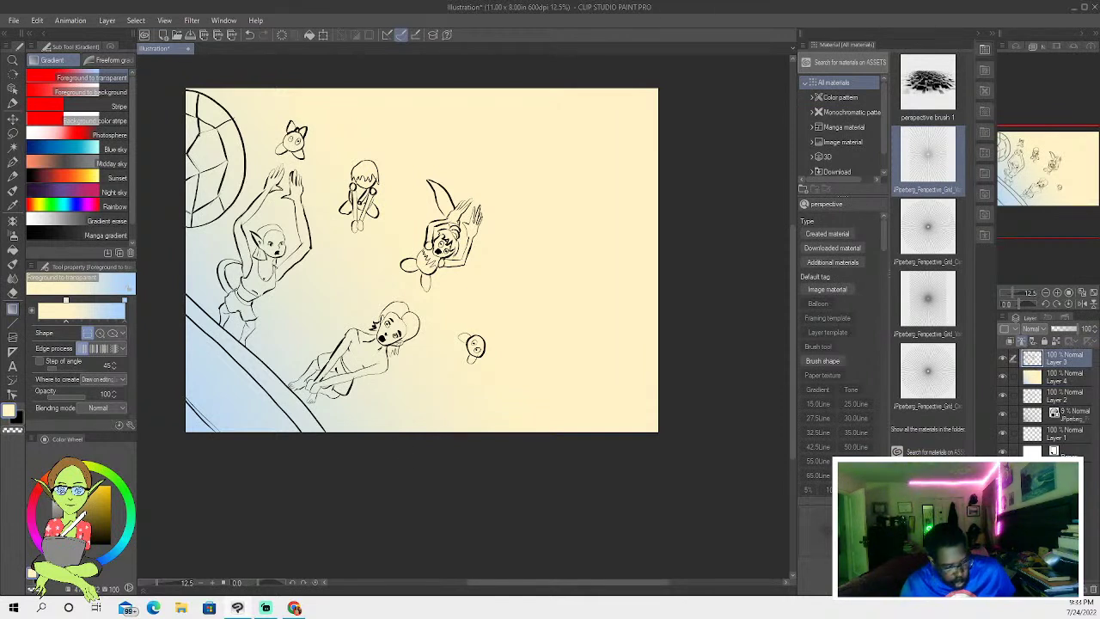
- Try auto-selecting the lower figure's enclosed areas with Refer to all layers, and clear the selection
left_click(13, 148)
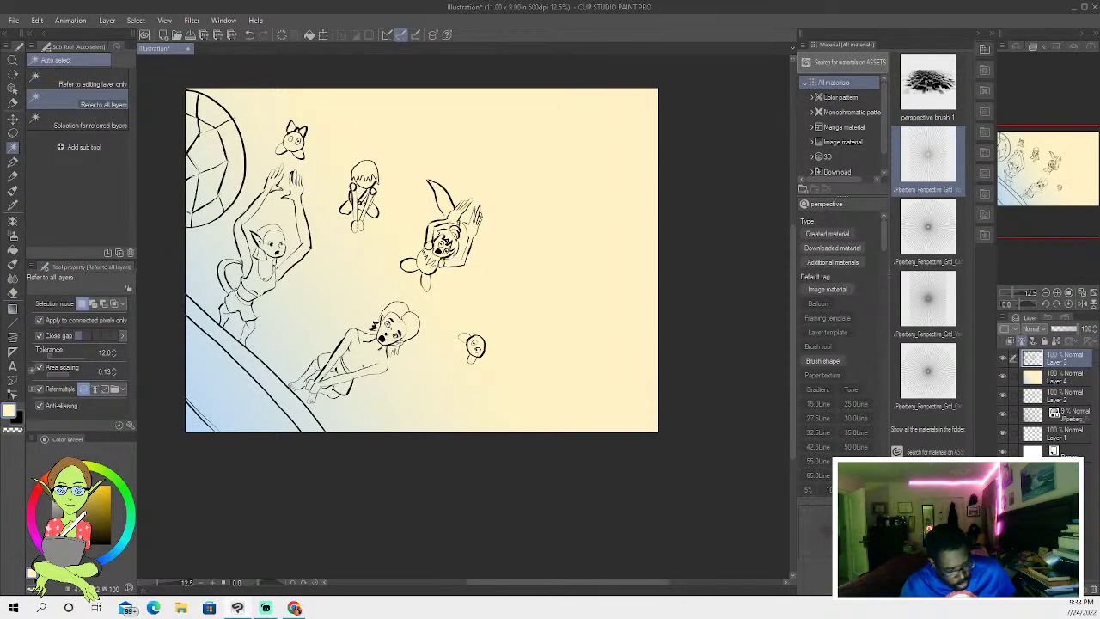
left_click(401, 327)
left_click_drag(273, 363, 241, 413)
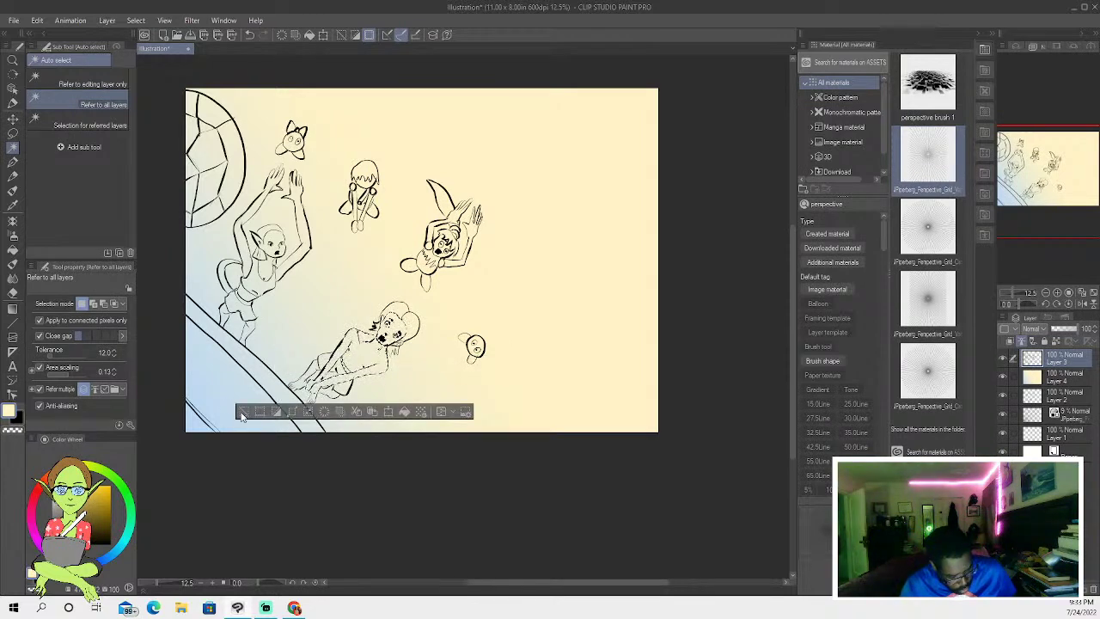
left_click(243, 412)
- Touch up the lower figure's line art near the forearm and waist with the Smooth Inker and the Hard eraser
scroll(324, 371, "up", 2)
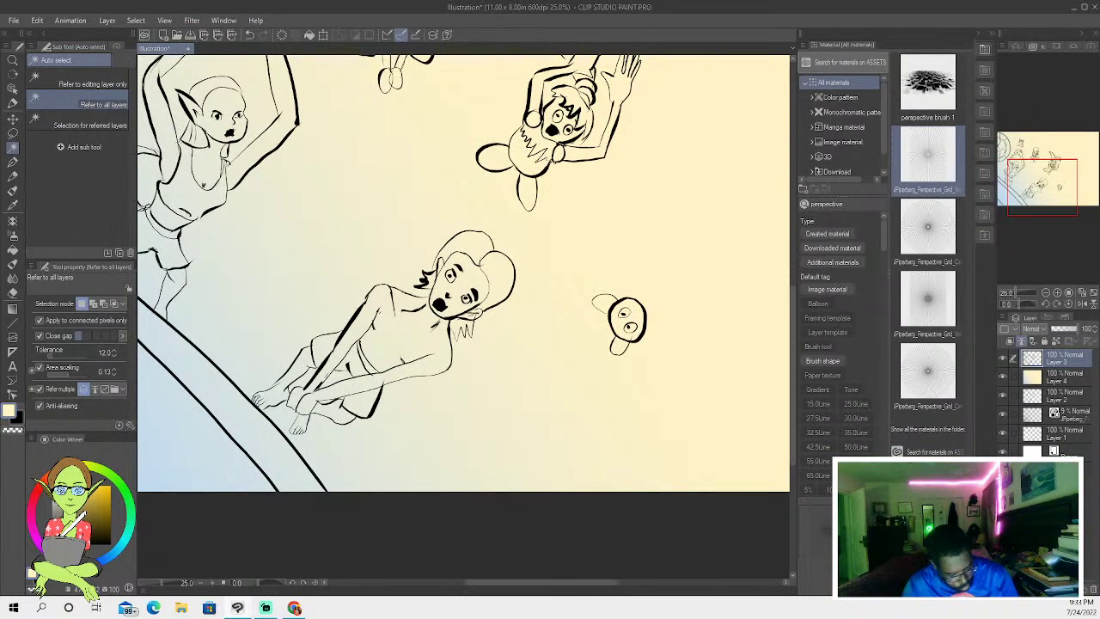
left_click(13, 161)
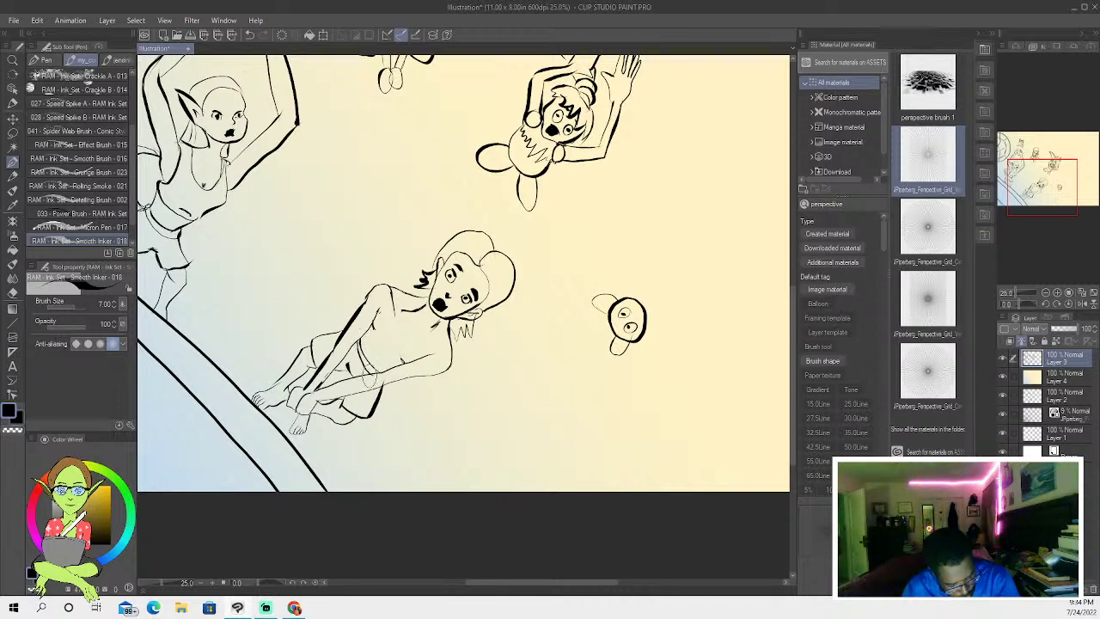
left_click(13, 292)
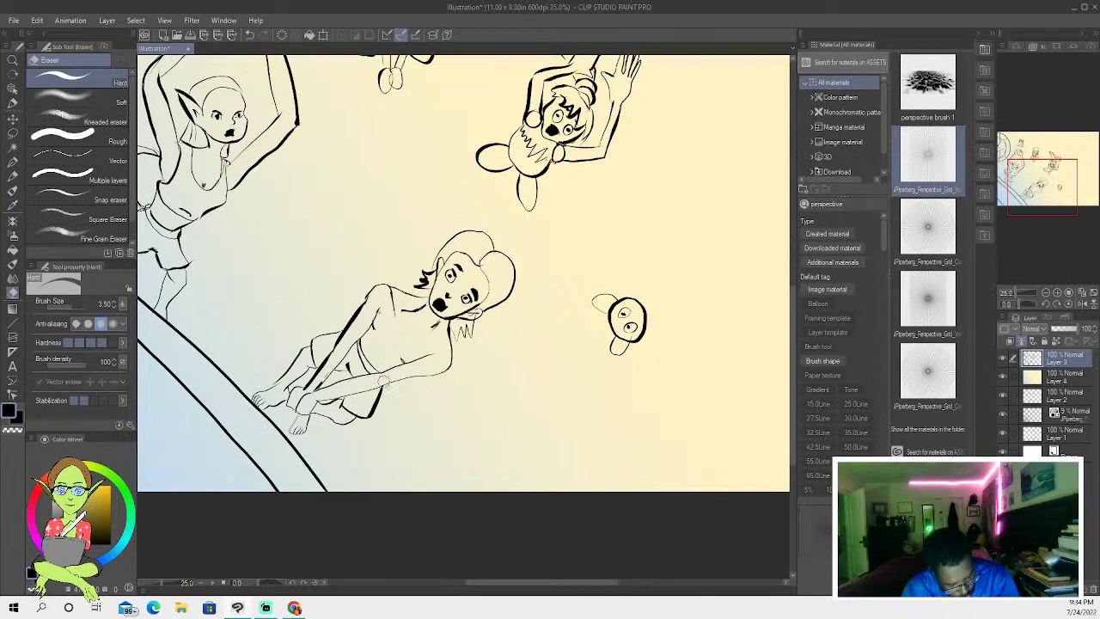
- Test auto-selecting the lower figure's torso and the surrounding background, undo the background selection and deselect
left_click(13, 147)
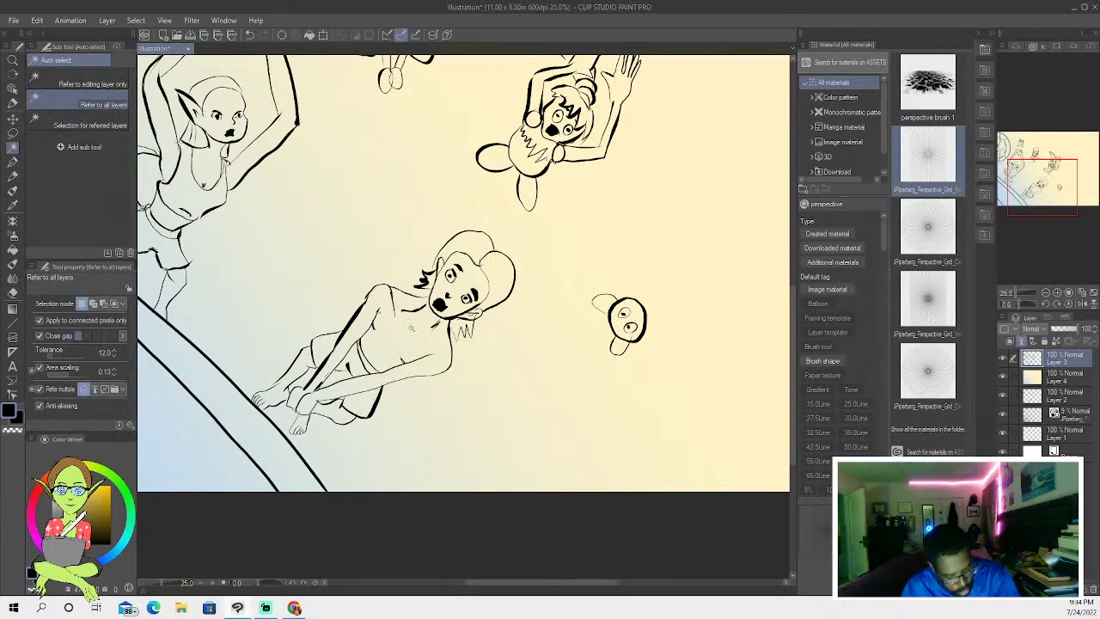
left_click(353, 301)
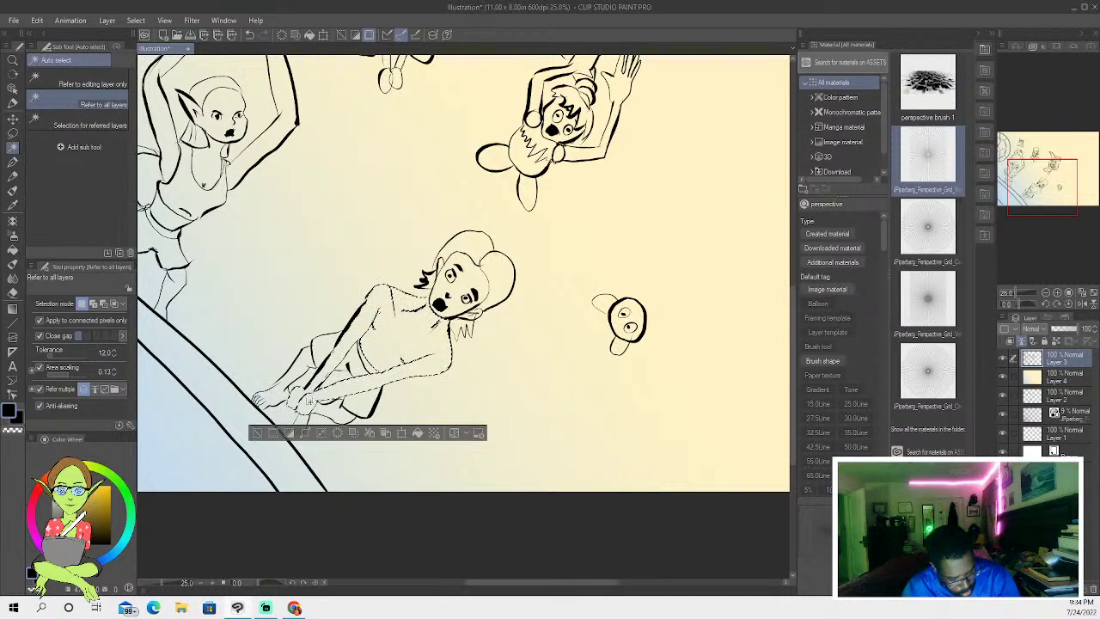
left_click(300, 364, "shift")
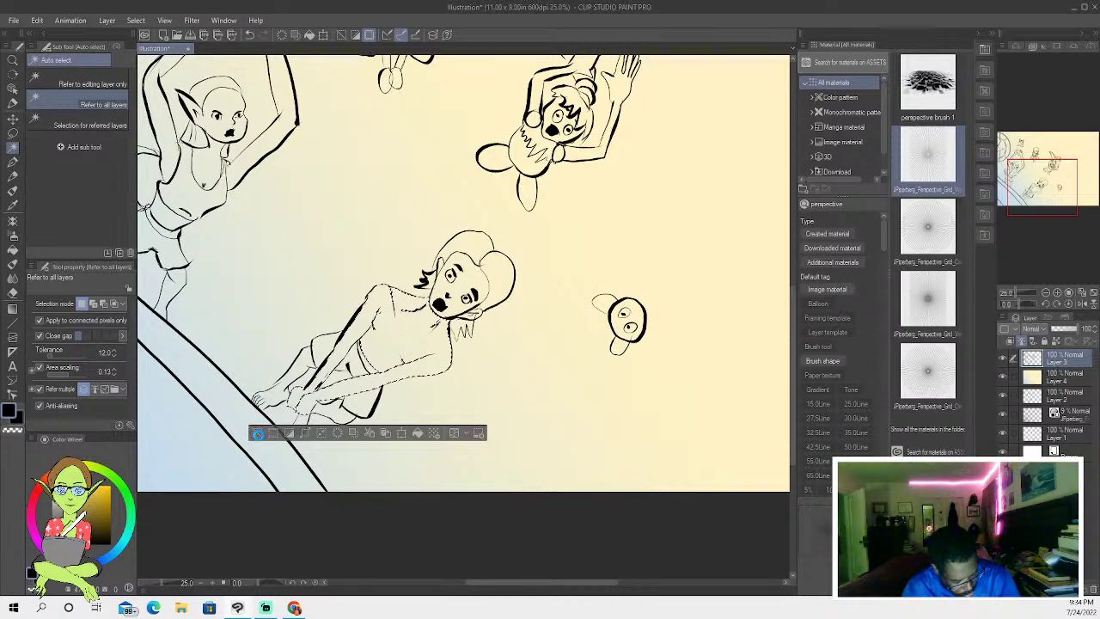
left_click(217, 376)
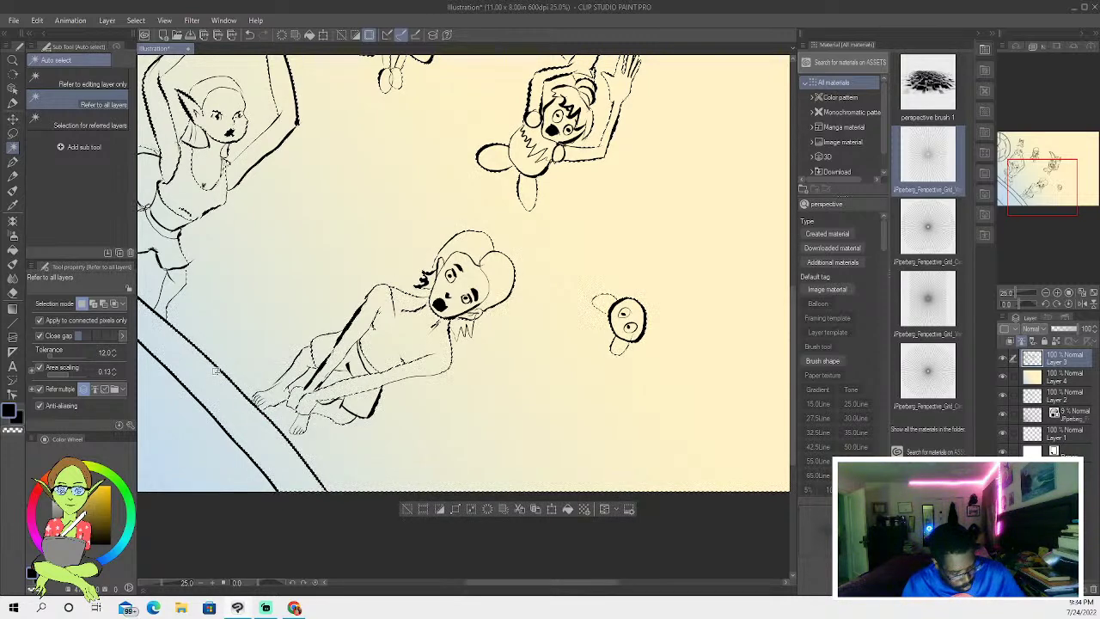
left_click(250, 36)
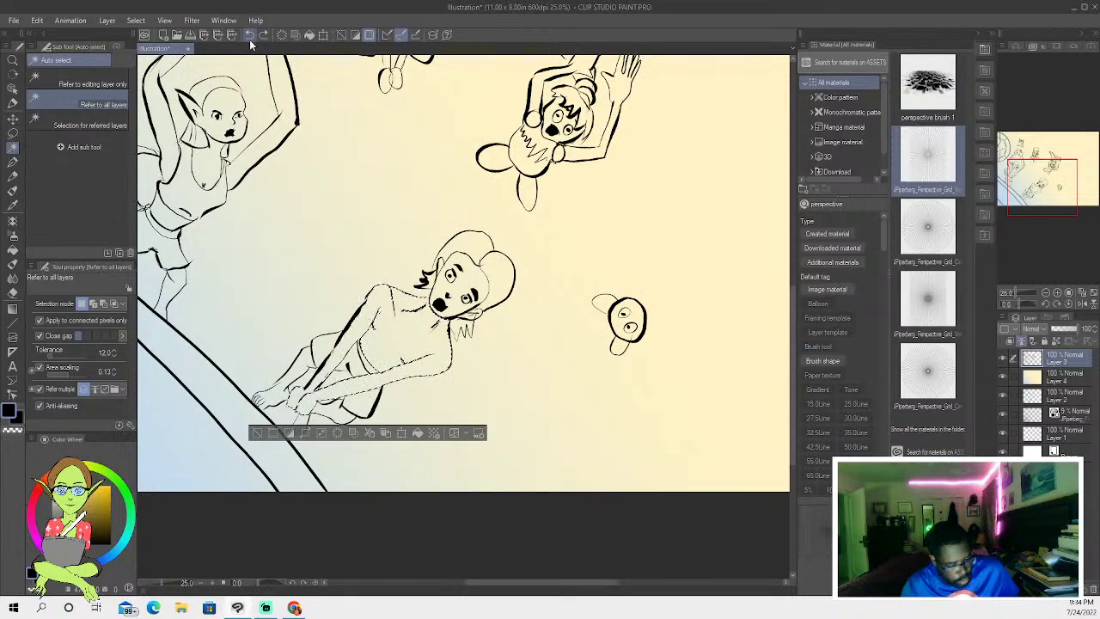
left_click(256, 434)
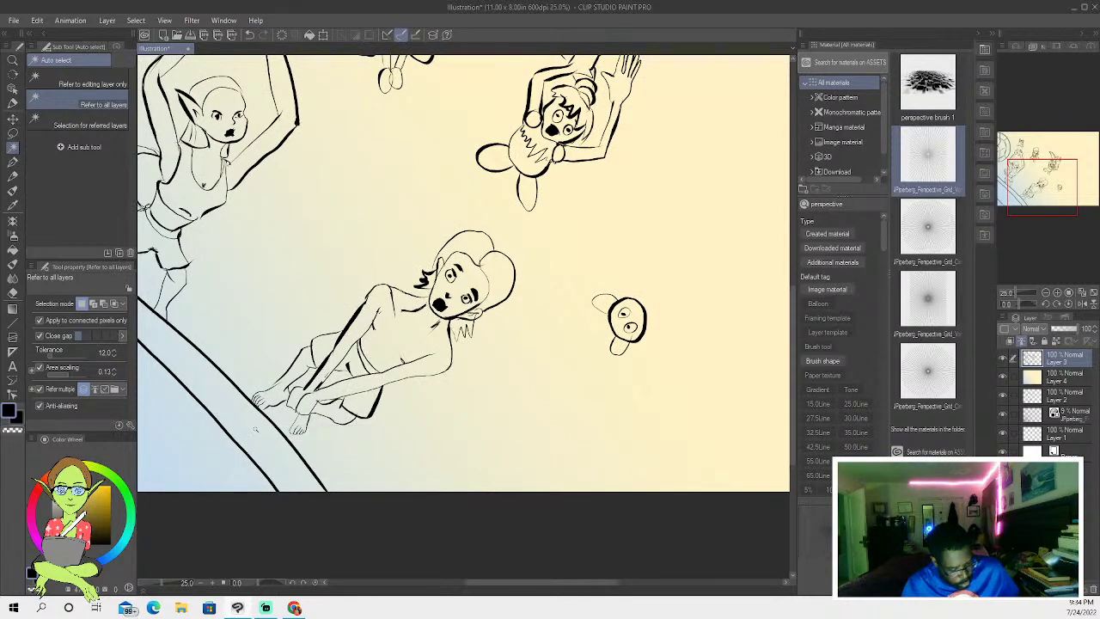
- Try auto-selecting the lower figure's shorts and adjoining areas, undoing the selections that spread into the background
key("p")
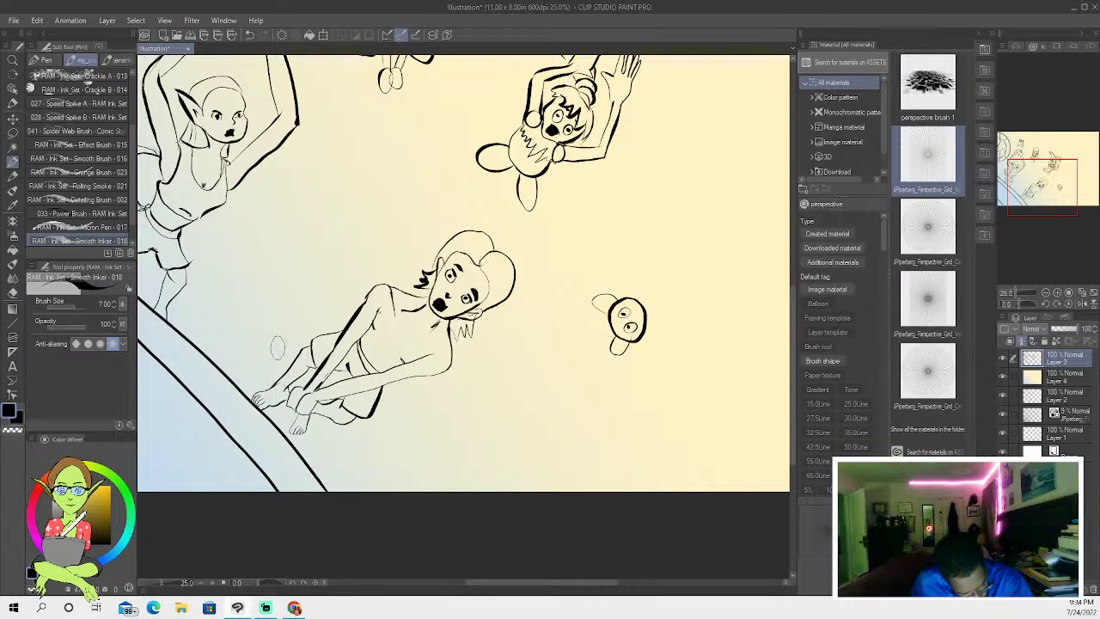
key("w")
left_click(300, 366)
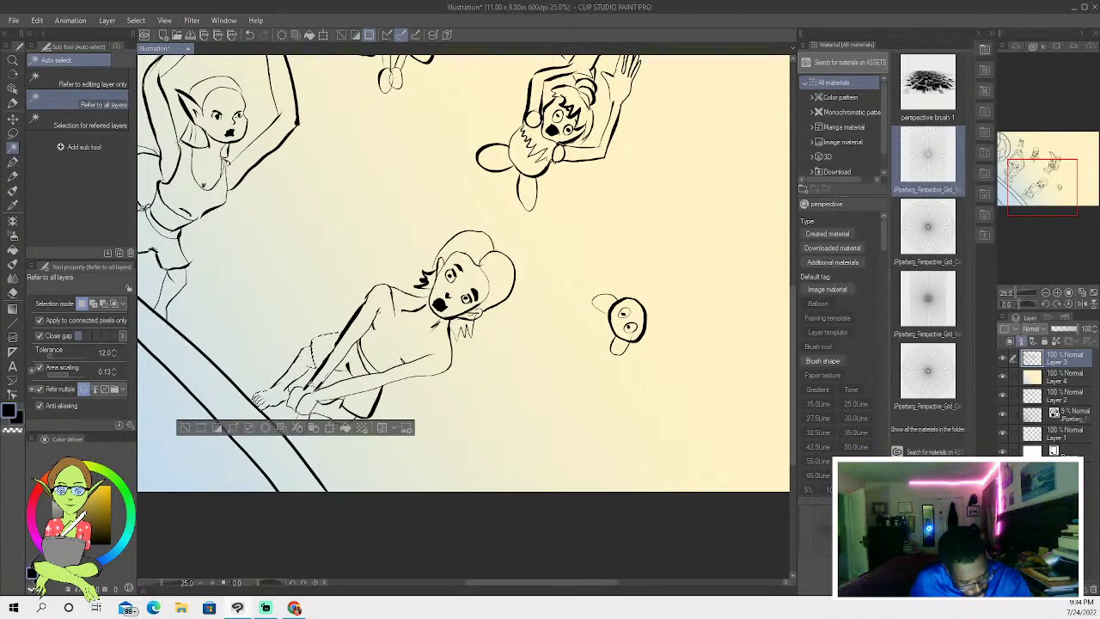
left_click(314, 356, "shift")
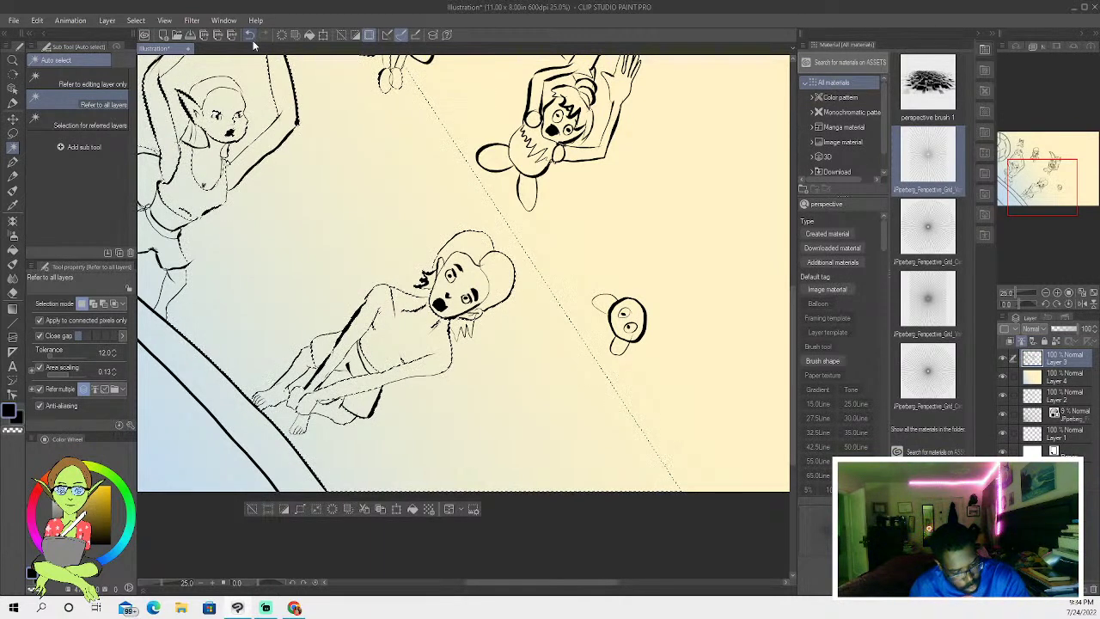
left_click(250, 35)
left_click(239, 441)
key("ctrl+d")
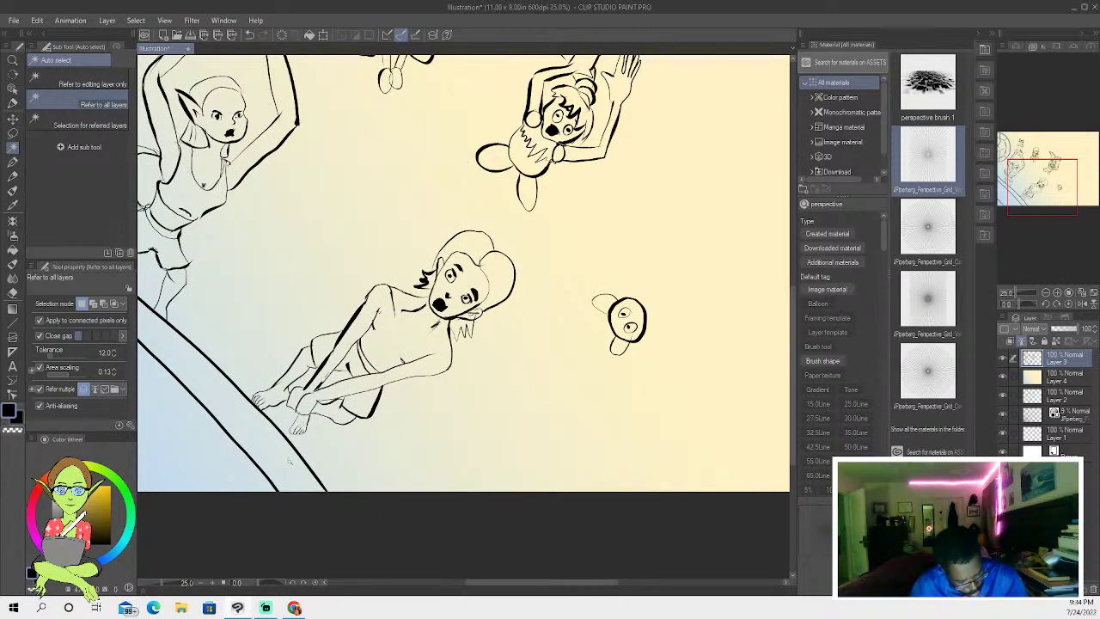
left_click(245, 35)
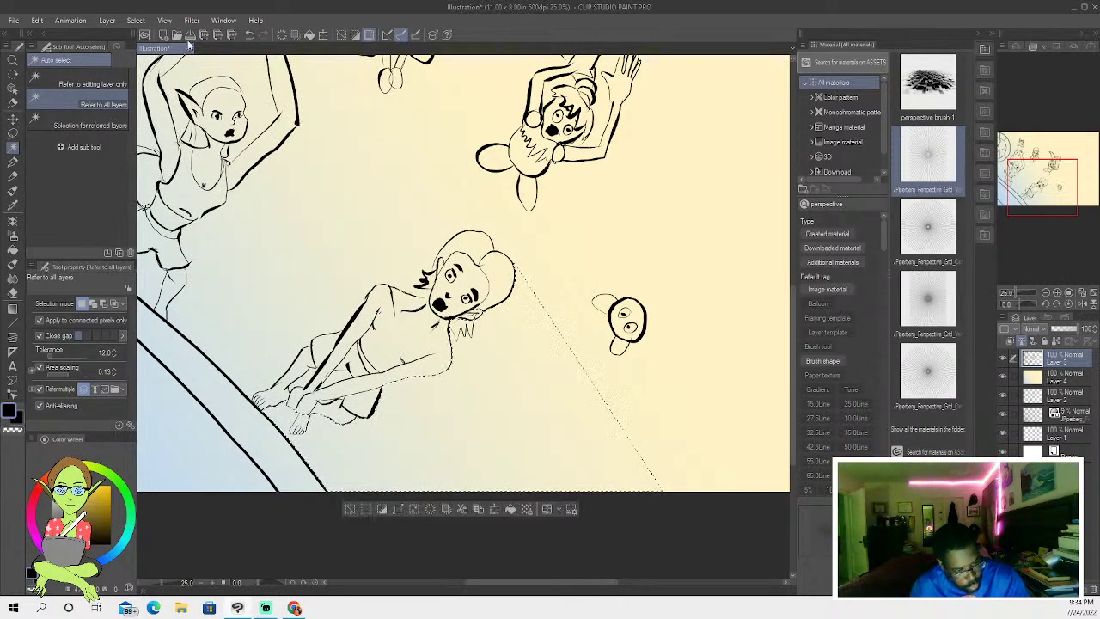
left_click(248, 36)
- Test auto-selecting the lower figure's feet, hands and legs one area after another, and clear the selection
key("p")
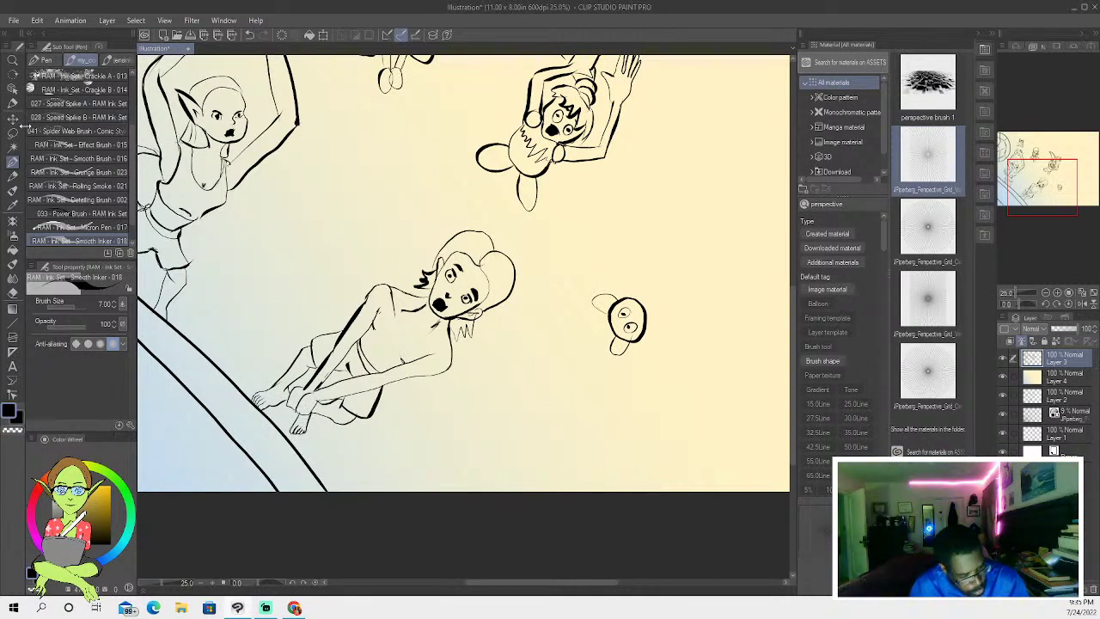
key("w")
left_click(300, 425)
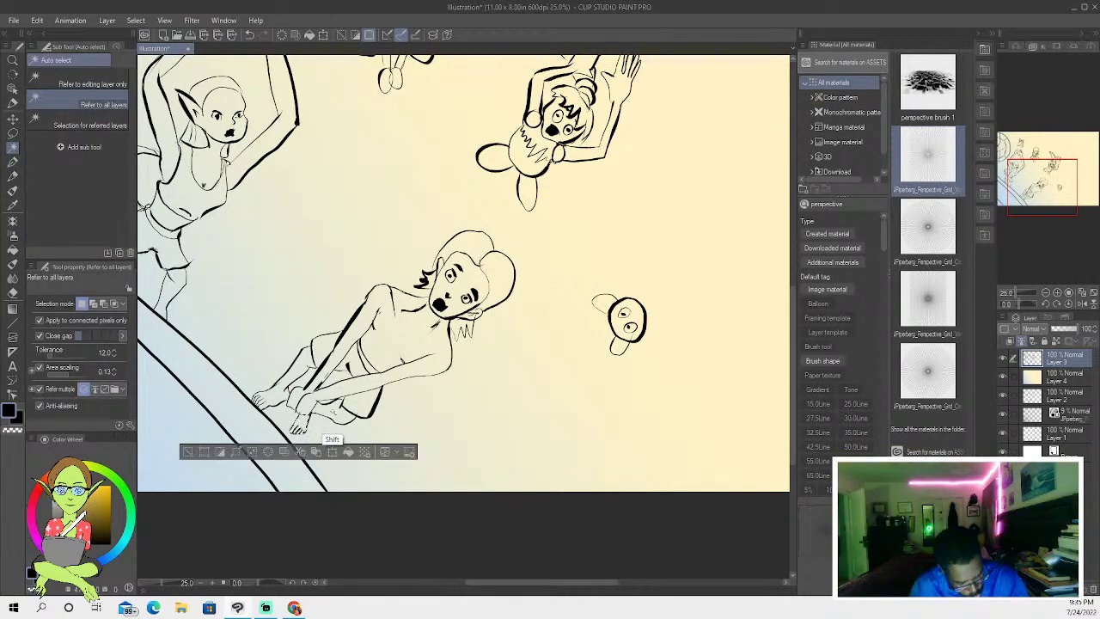
left_click(334, 411, "shift")
left_click(298, 411, "shift")
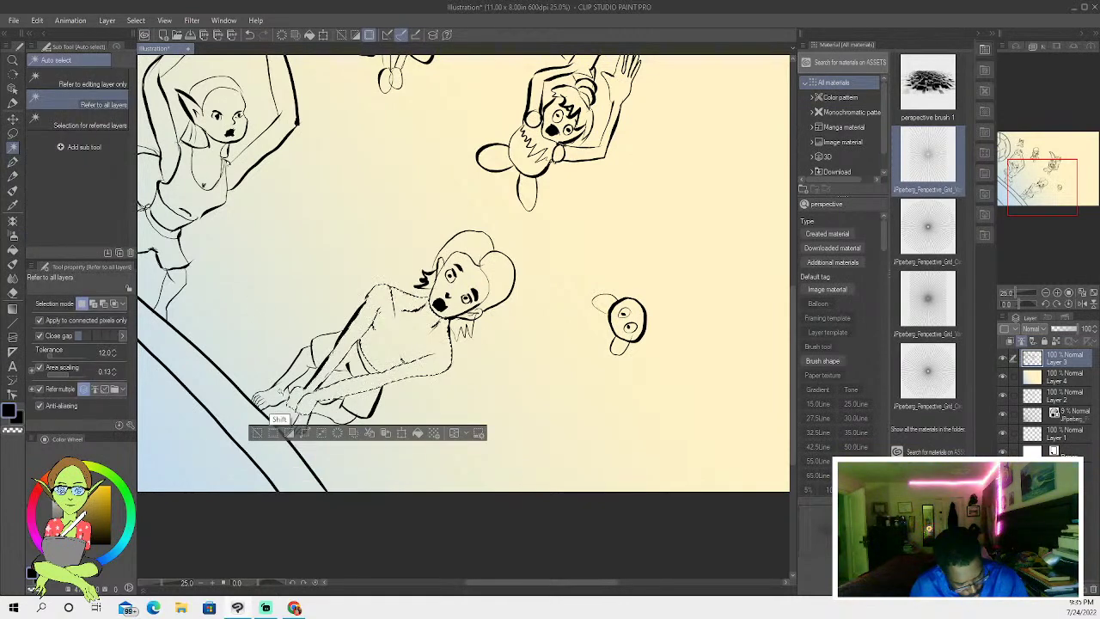
left_click(283, 407, "shift")
key("ctrl+d")
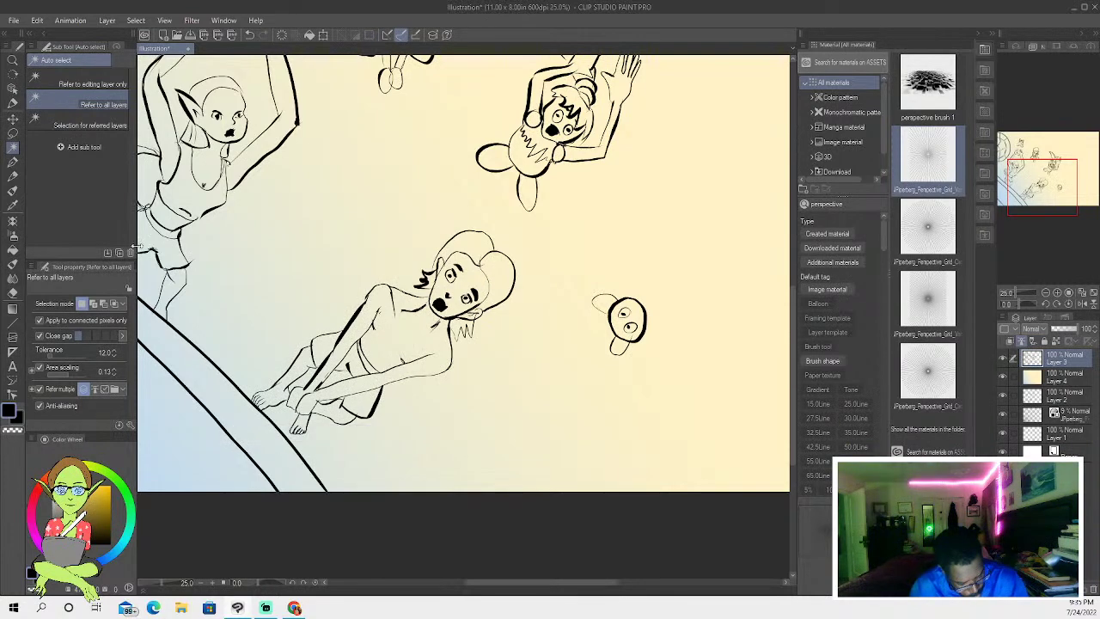
- Auto-select the lower figure's face, torso, arms, hands, legs and feet, fill them with a tan skin color, and deselect
left_click(13, 161)
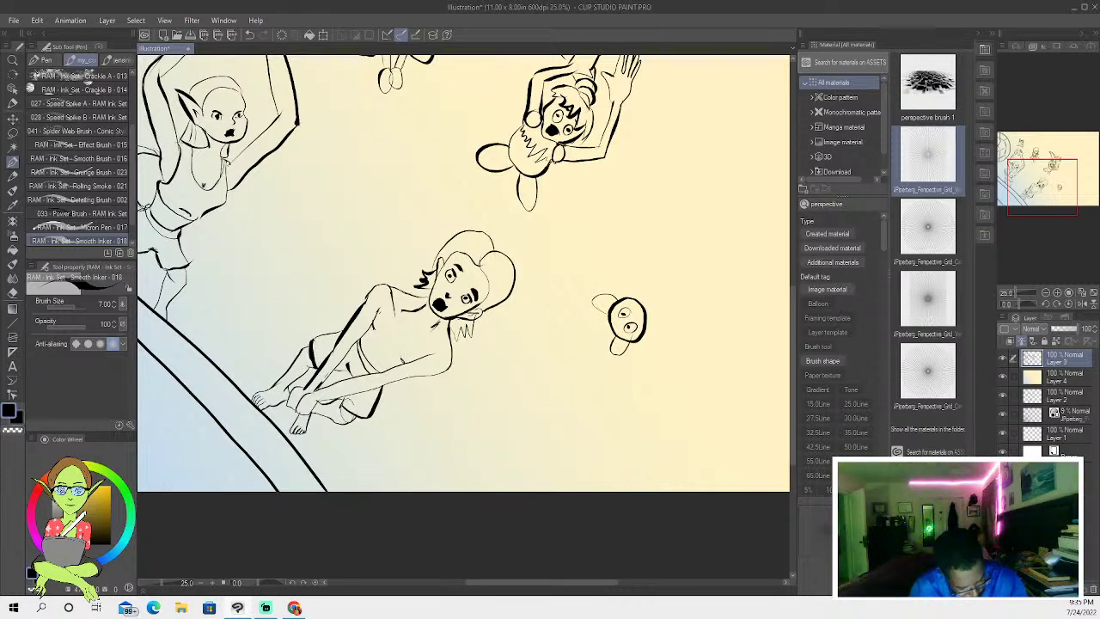
left_click(13, 147)
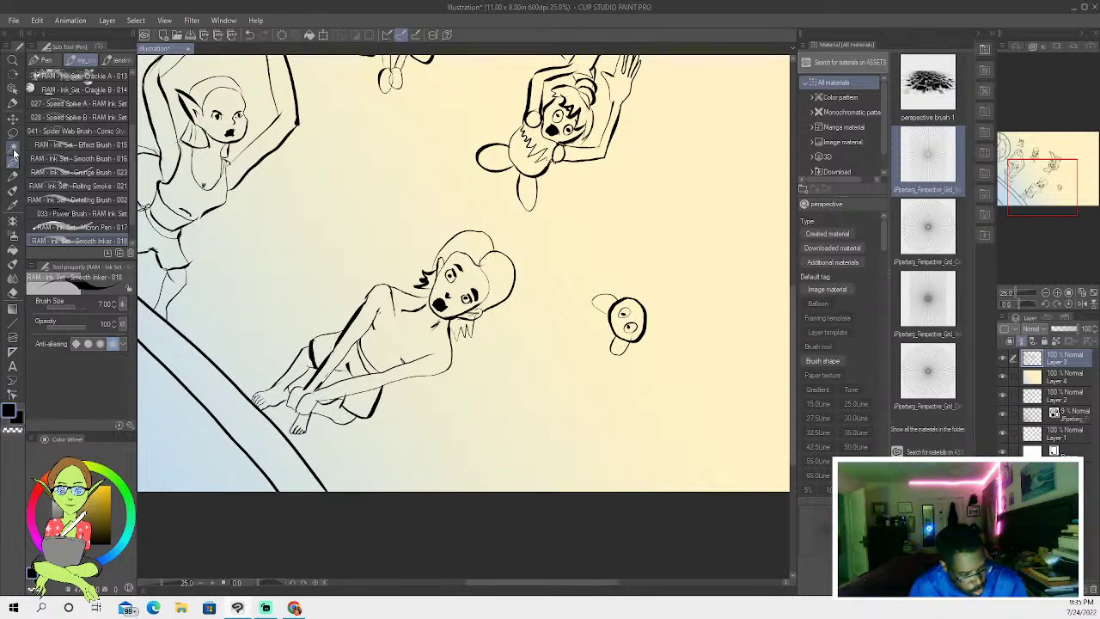
left_click(288, 387)
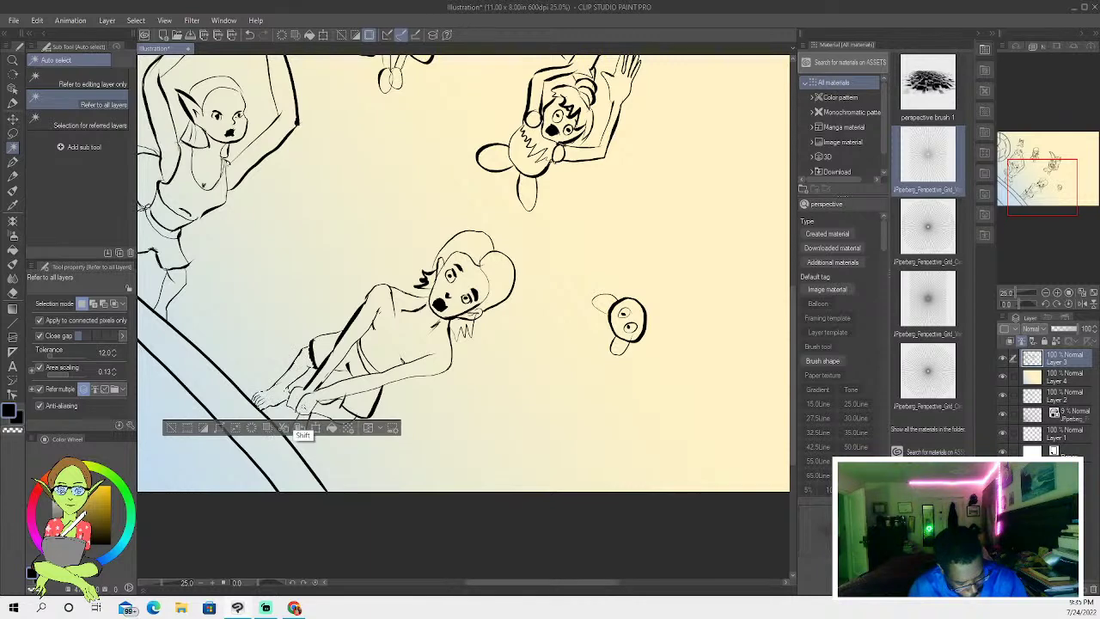
left_click(305, 404, "shift")
left_click(305, 426, "shift")
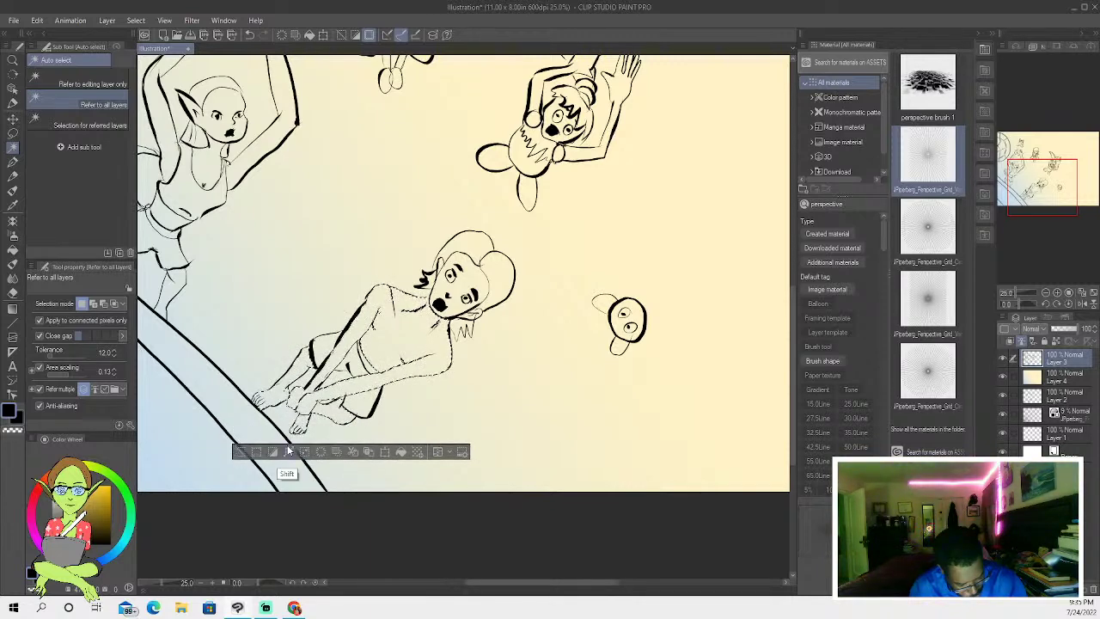
left_click(452, 329, "shift")
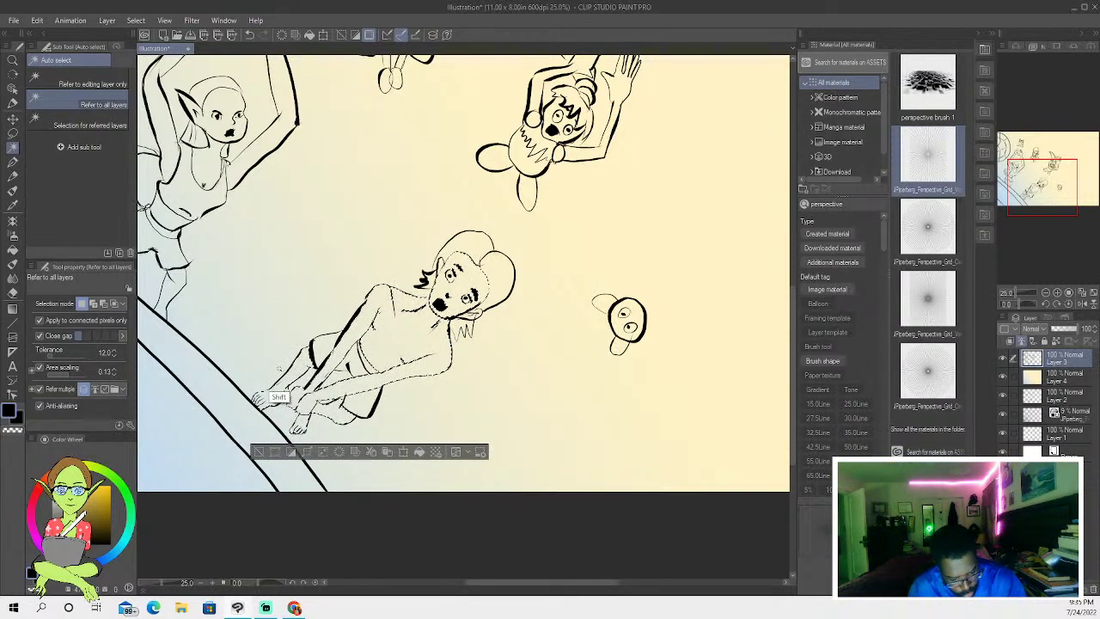
key("x")
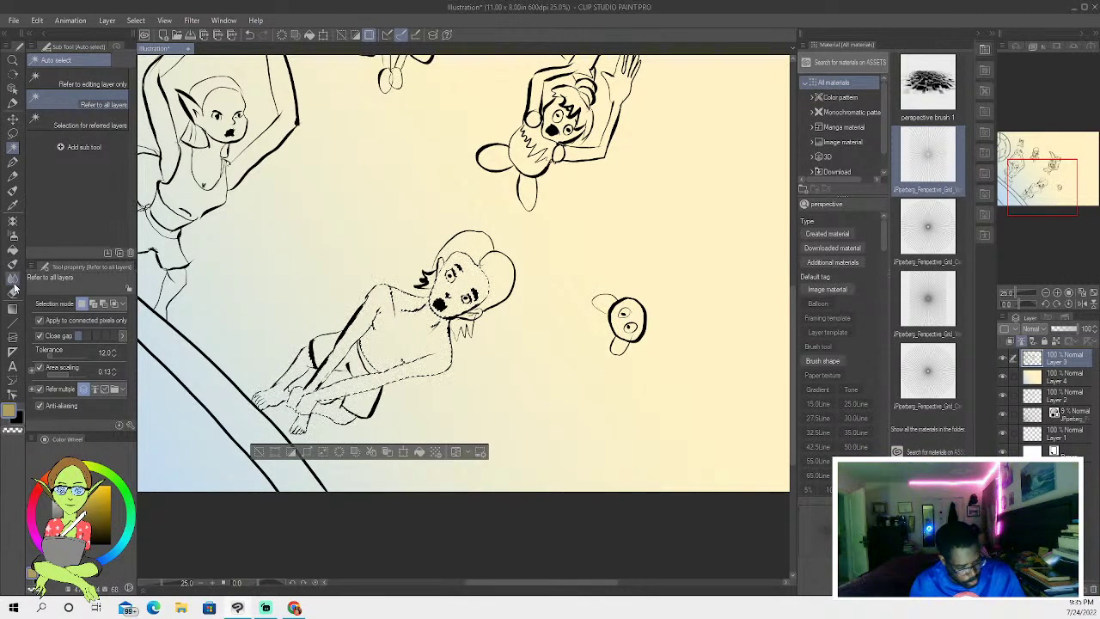
left_click(13, 249)
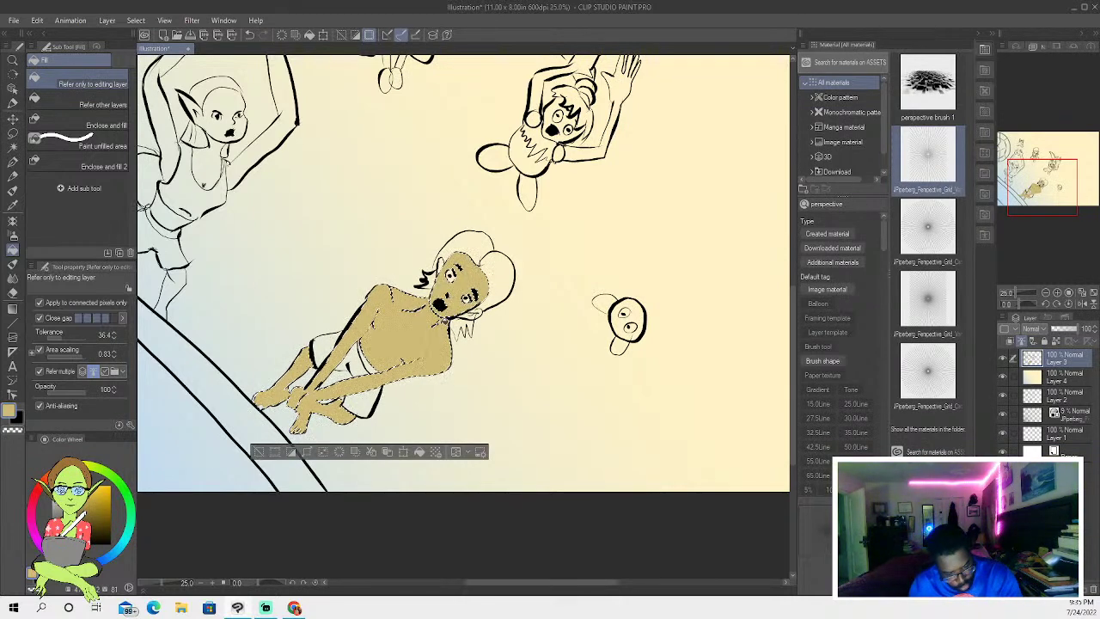
left_click(257, 452)
left_click(13, 147)
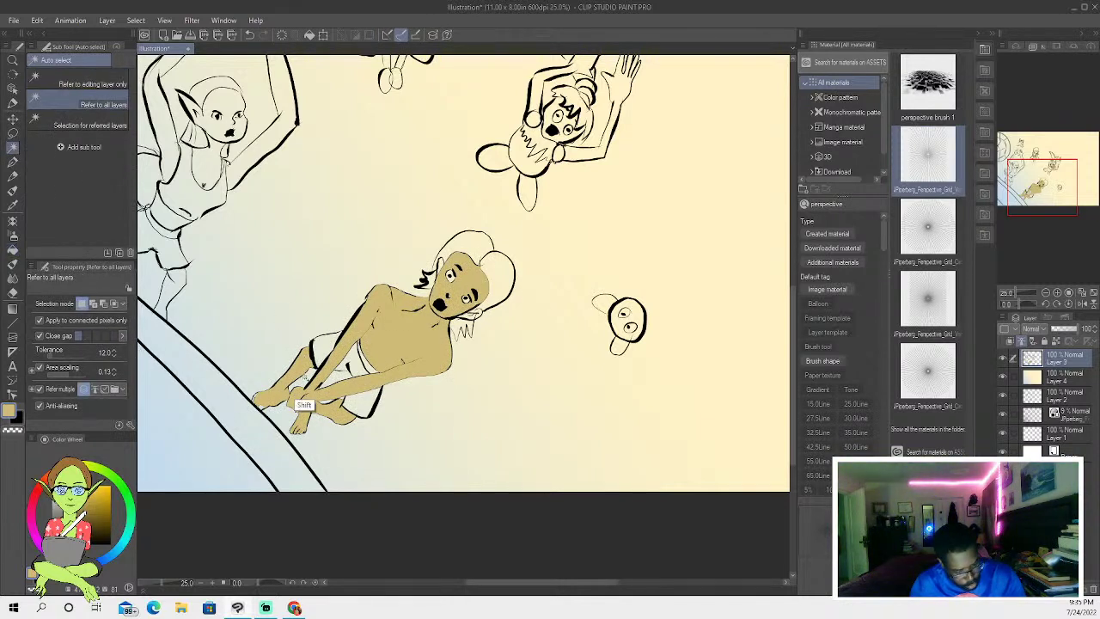
left_click(256, 402, "shift")
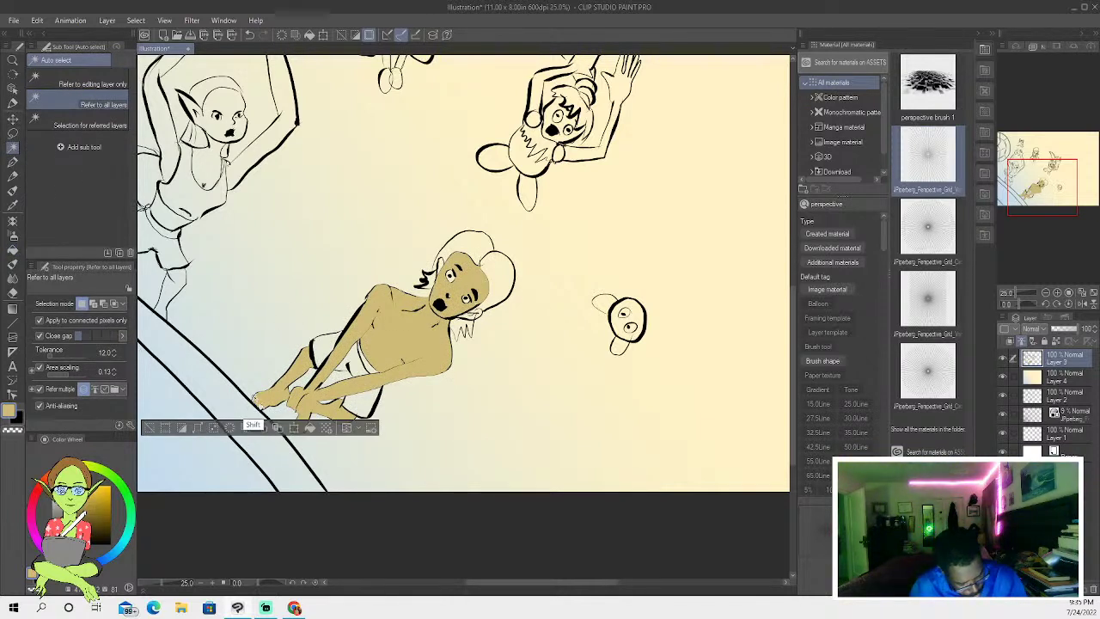
left_click(257, 409, "shift")
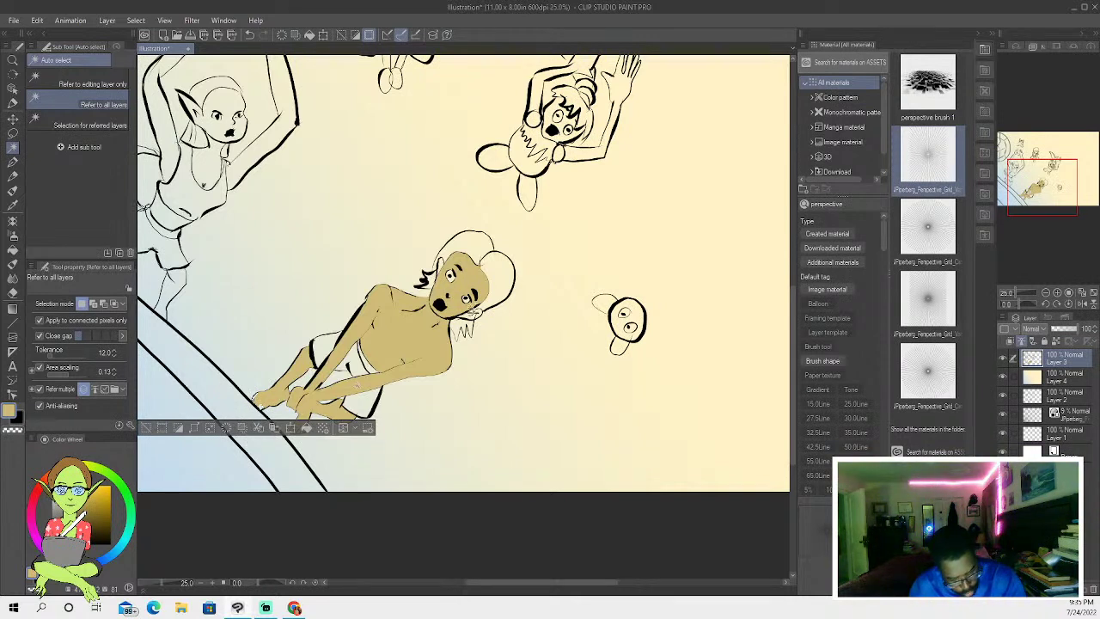
left_click(478, 347, "shift")
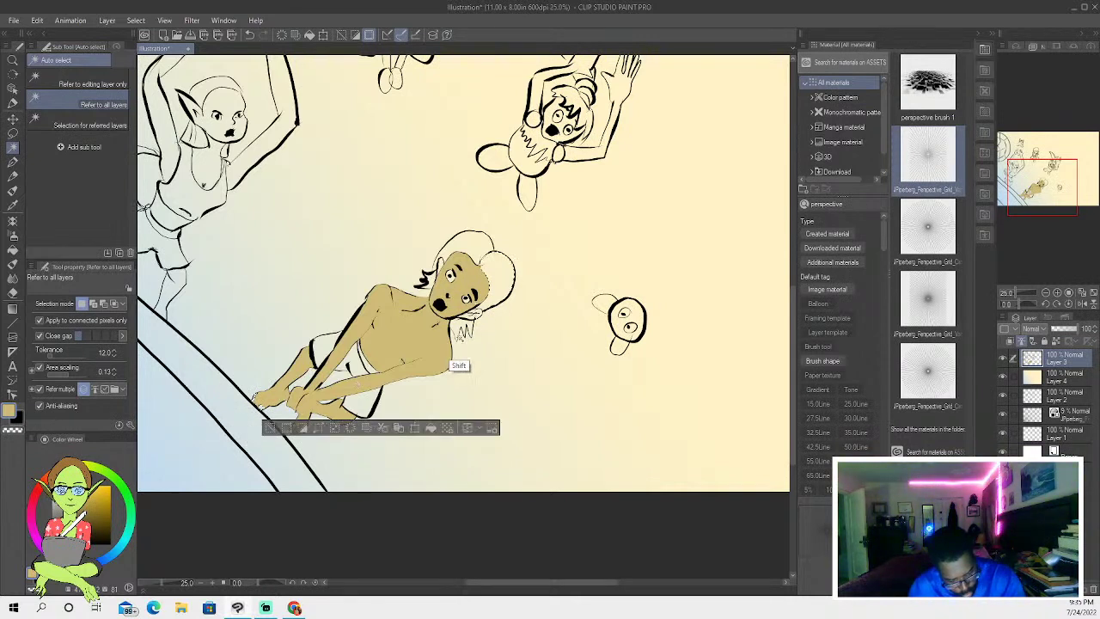
left_click(271, 428)
left_click(461, 344)
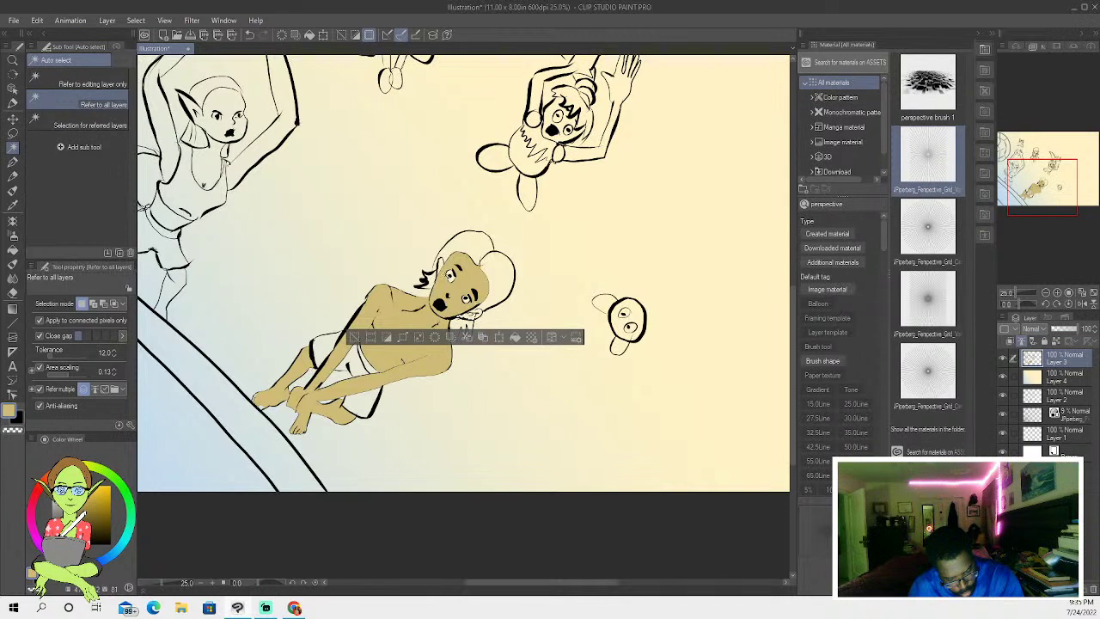
left_click(469, 347, "shift")
left_click(468, 349, "shift")
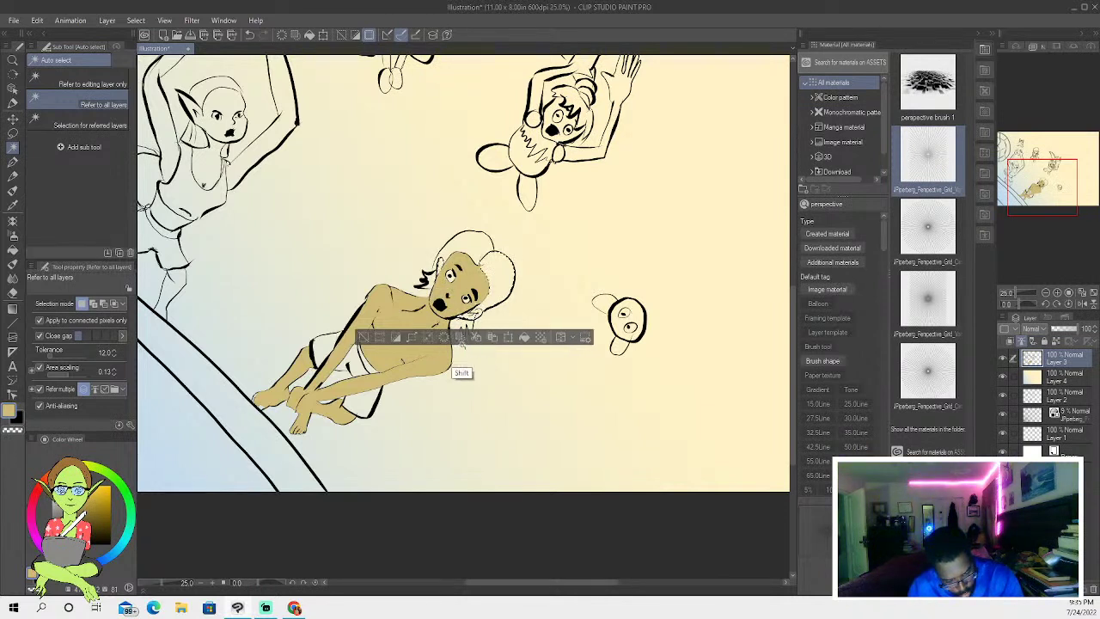
key("ctrl+d")
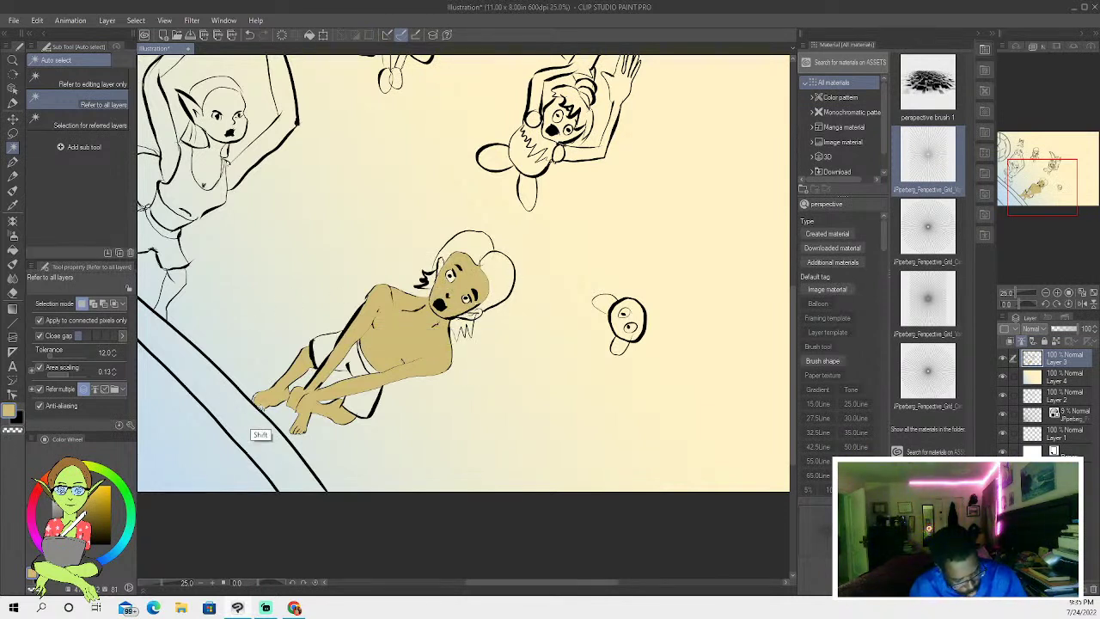
- Auto-select the unfilled toe areas of the lower figure, paint them tan with Oil paint 2 at 100 opacity, and deselect
left_click(255, 404, "shift")
left_click(254, 409, "shift")
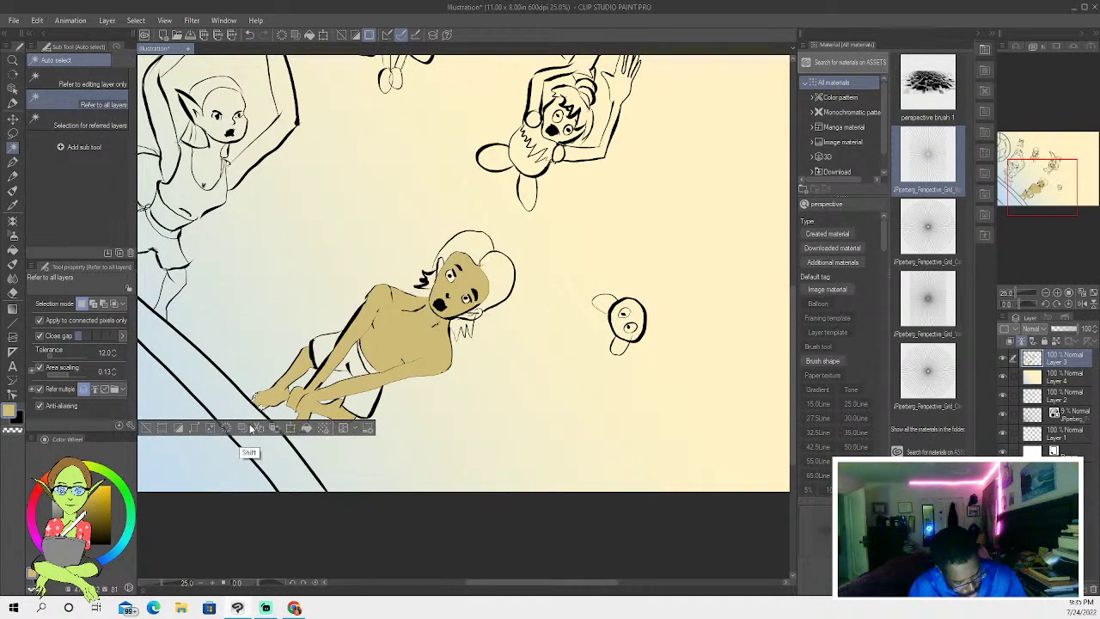
key("b")
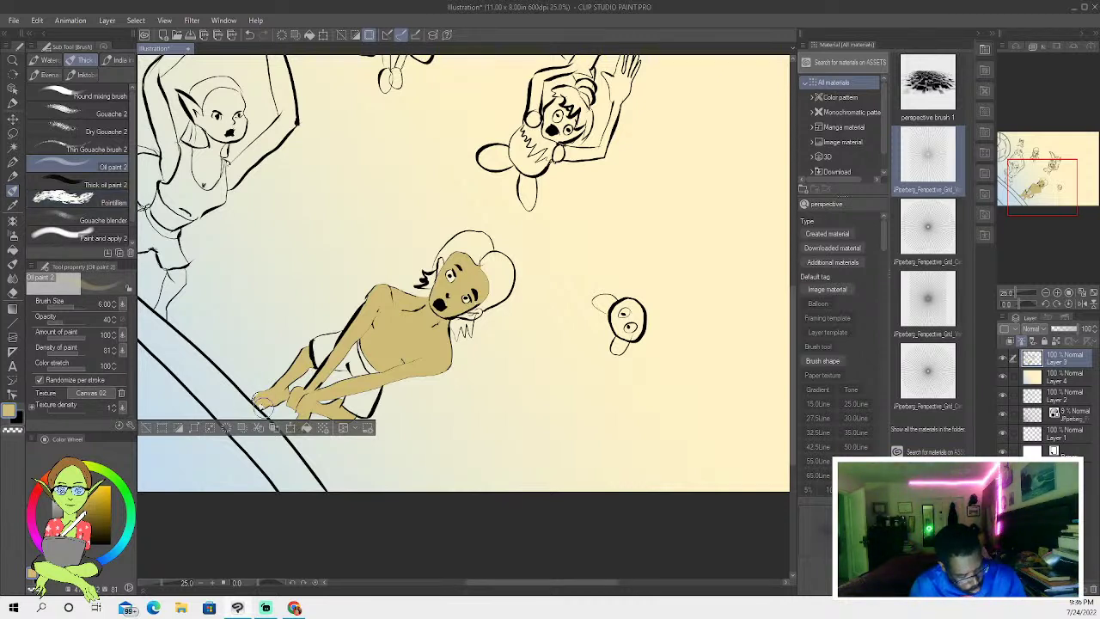
key("ctrl+]")
key("ctrl+]")
key("ctrl+]")
key("ctrl+]")
key("ctrl+]")
key("ctrl+]")
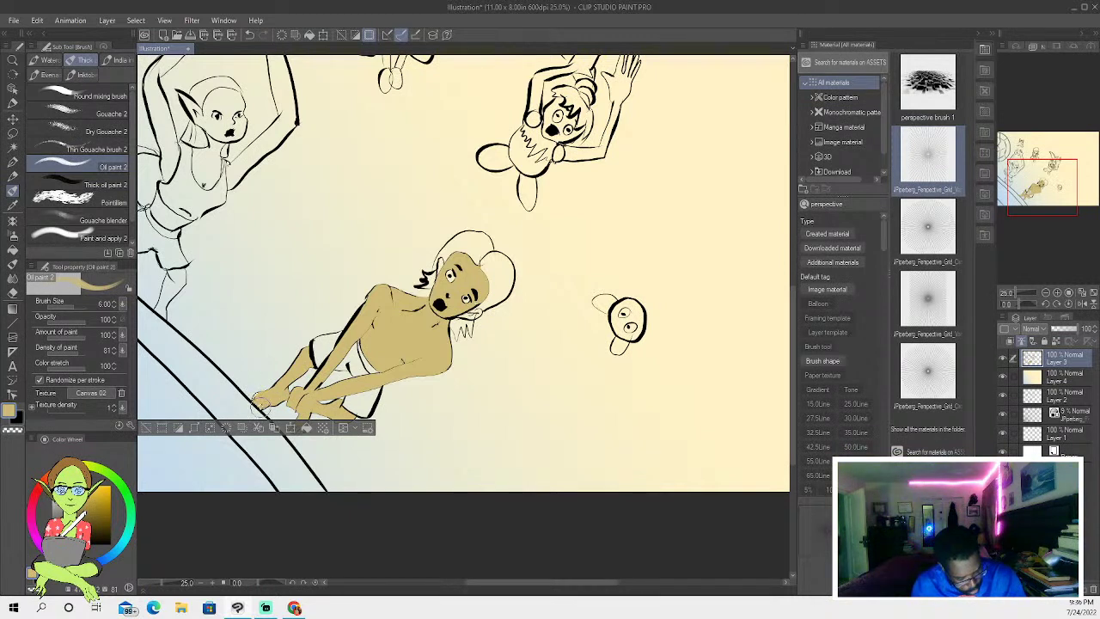
left_click(162, 429)
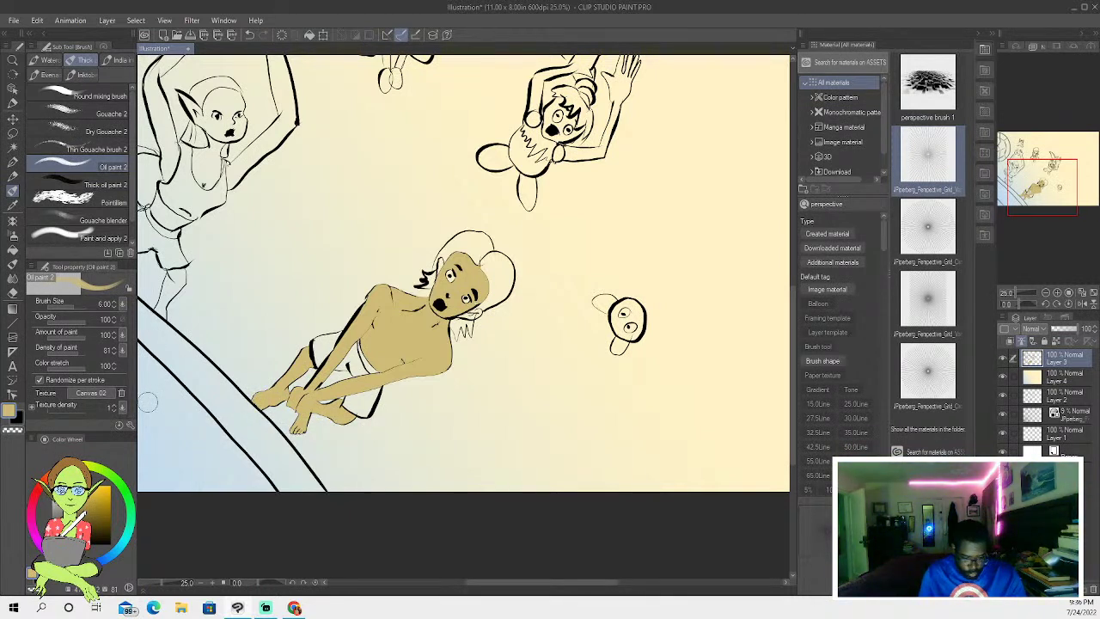
- Touch up the lower figure's head lines with the Smooth Inker, test auto-selecting the hair and the background, and deselect
left_click(13, 161)
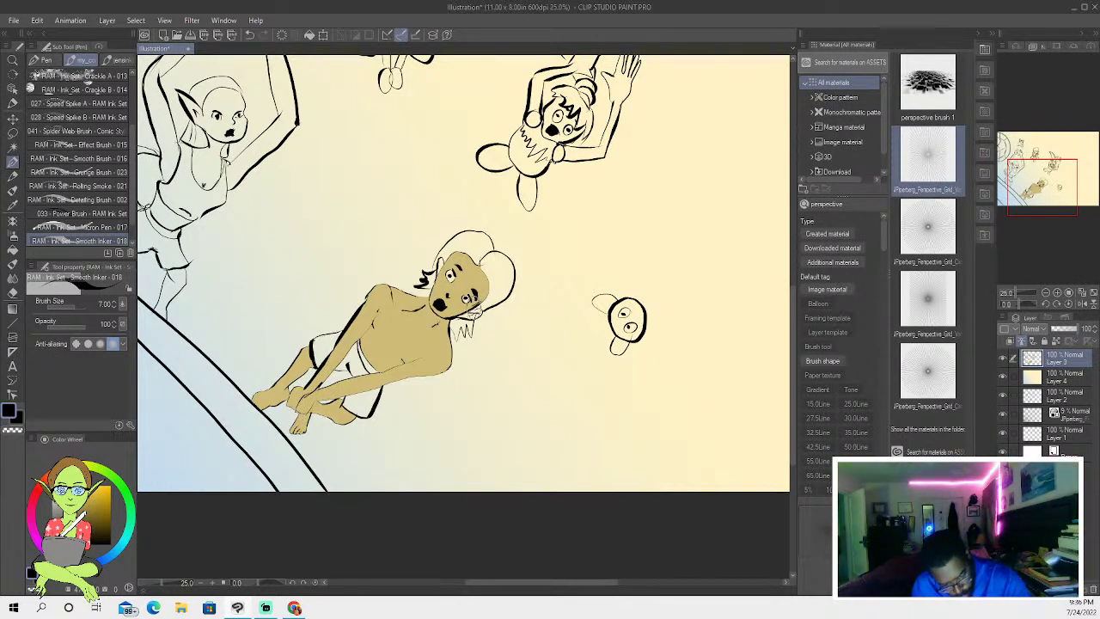
left_click(12, 147)
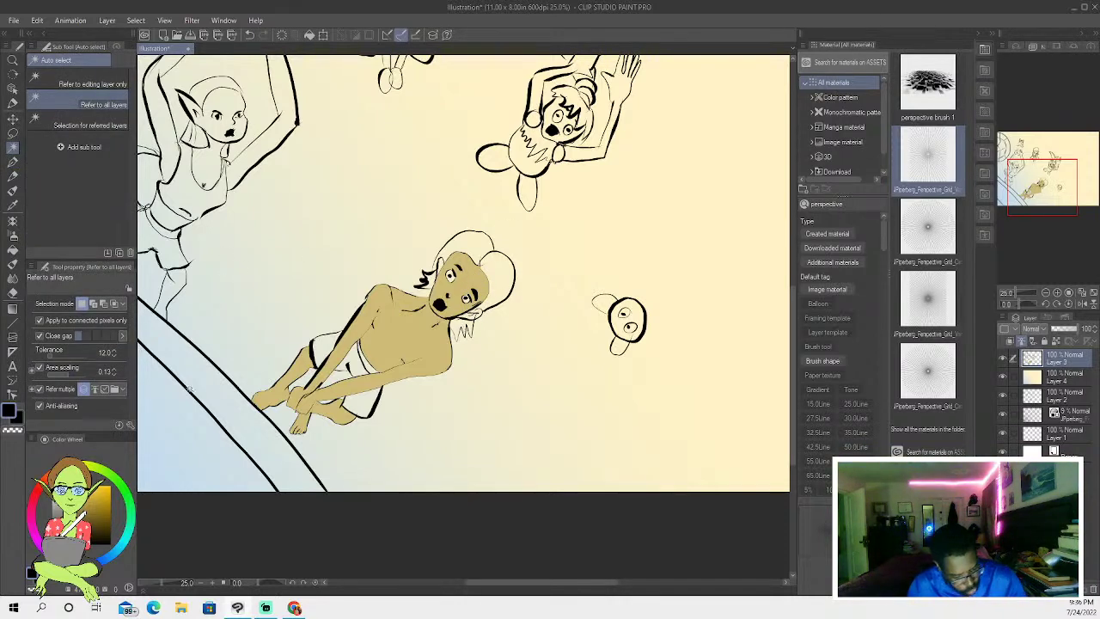
left_click(12, 160)
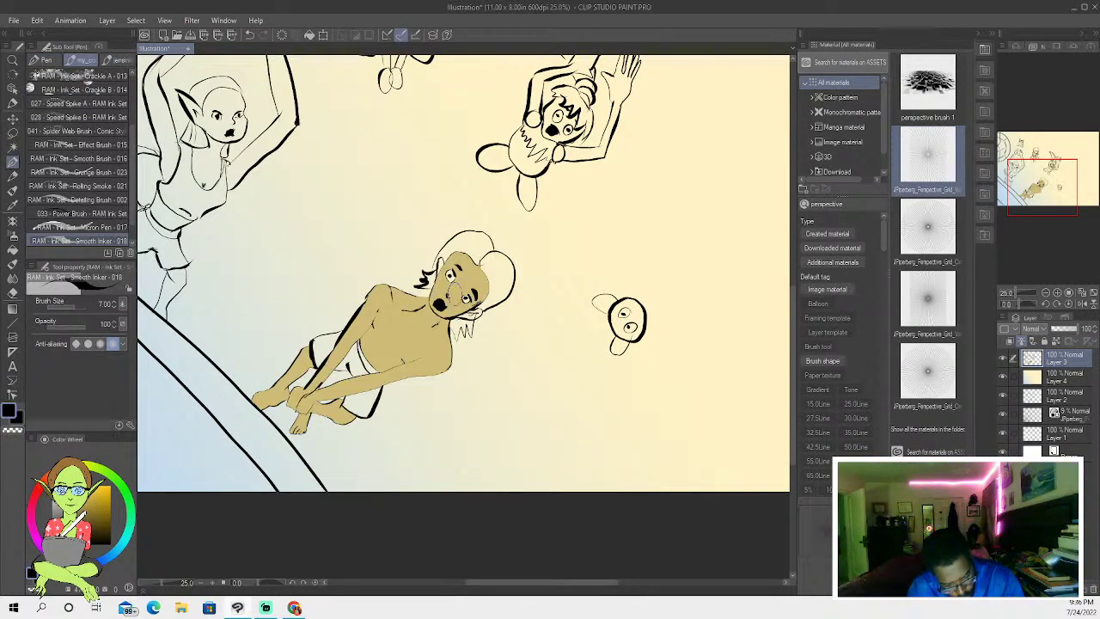
key("w")
left_click(485, 273, "shift")
left_click(427, 258, "shift")
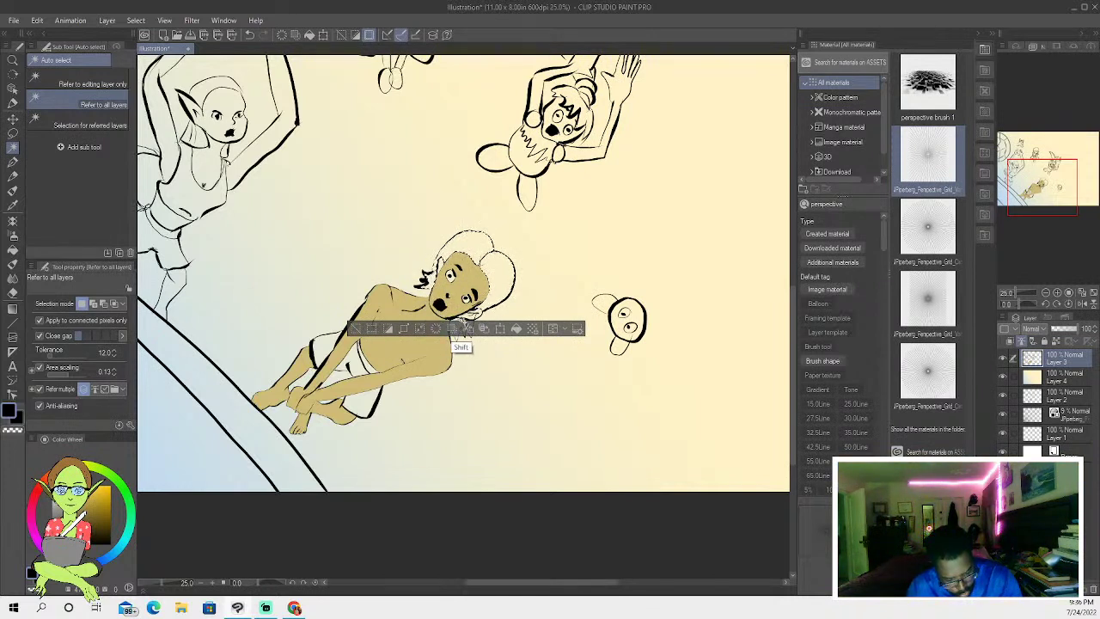
key("ctrl+d")
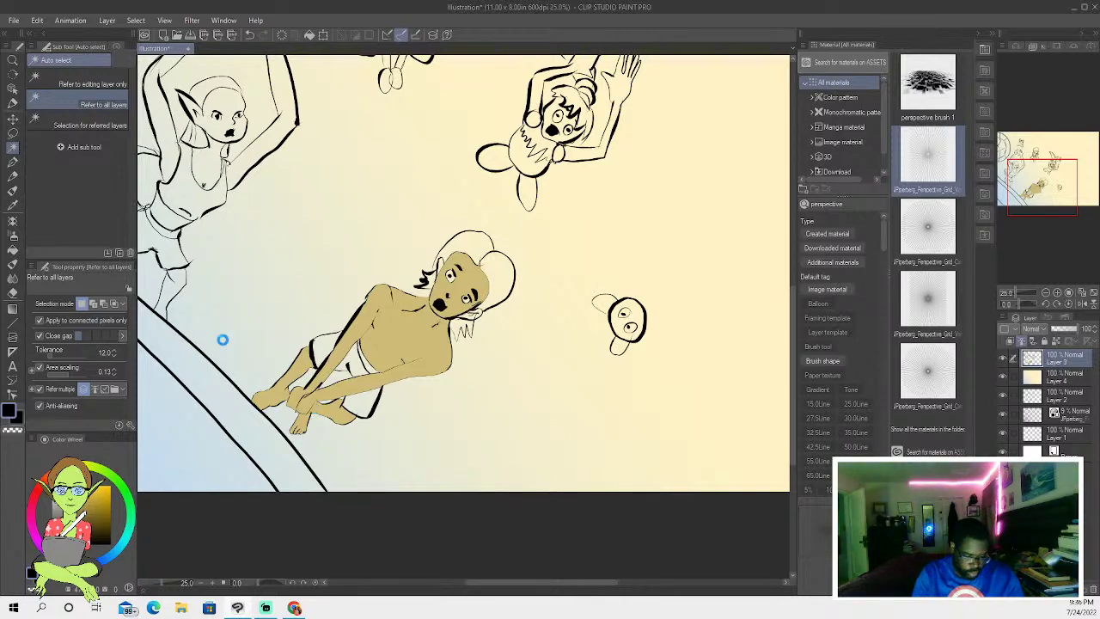
left_click(232, 387)
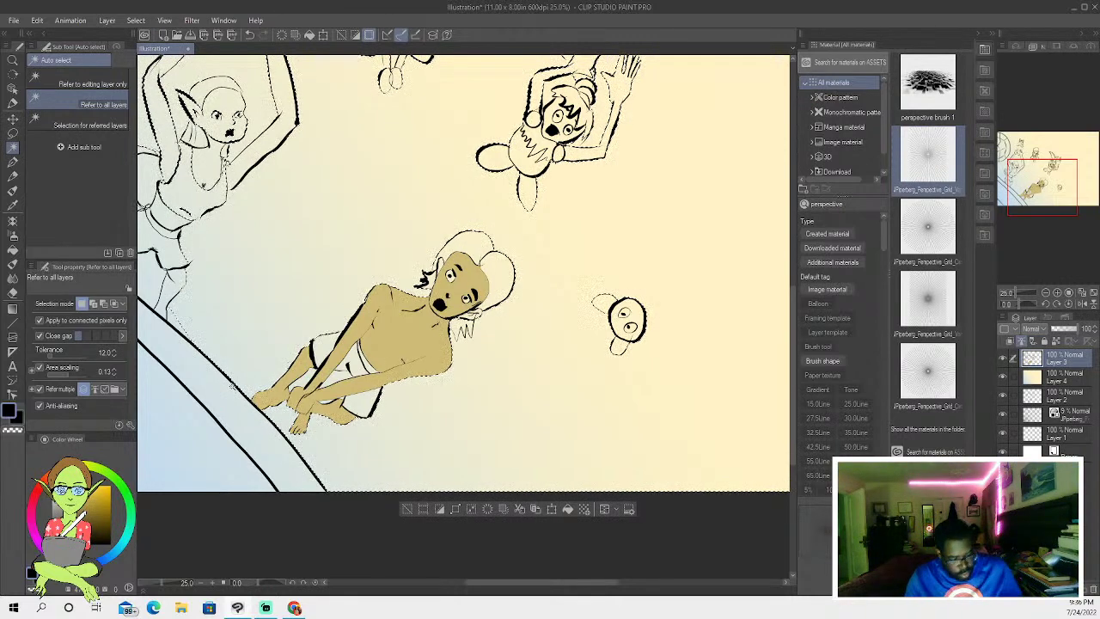
left_click(408, 507)
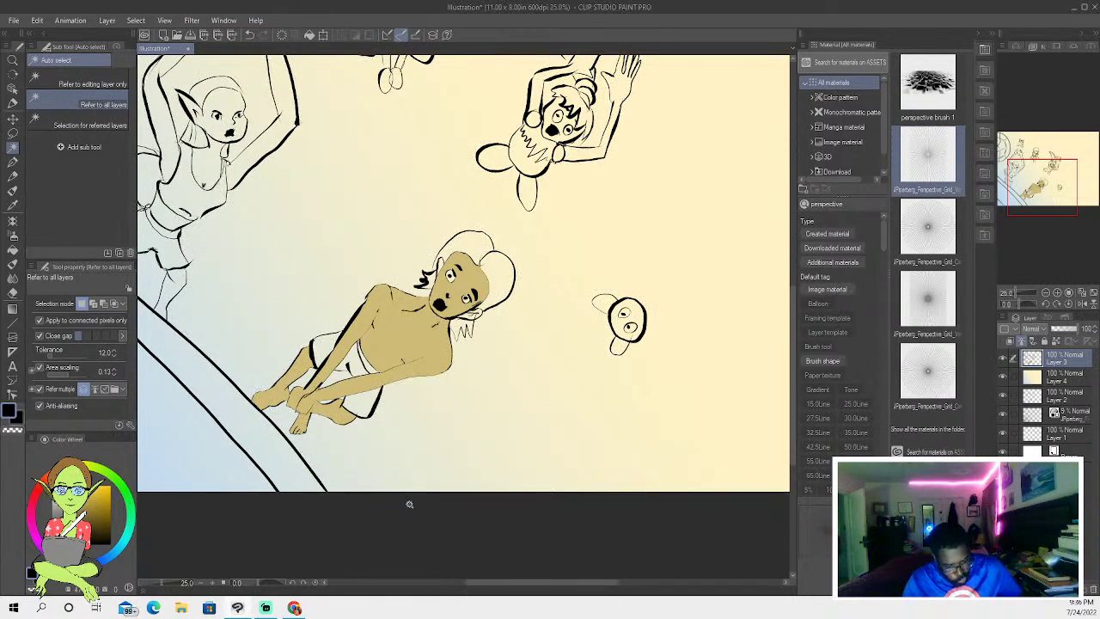
- Touch up the jagged strands below the lower figure's ear with the Smooth Inker, test auto-selecting the hair sections, and deselect
left_click(13, 161)
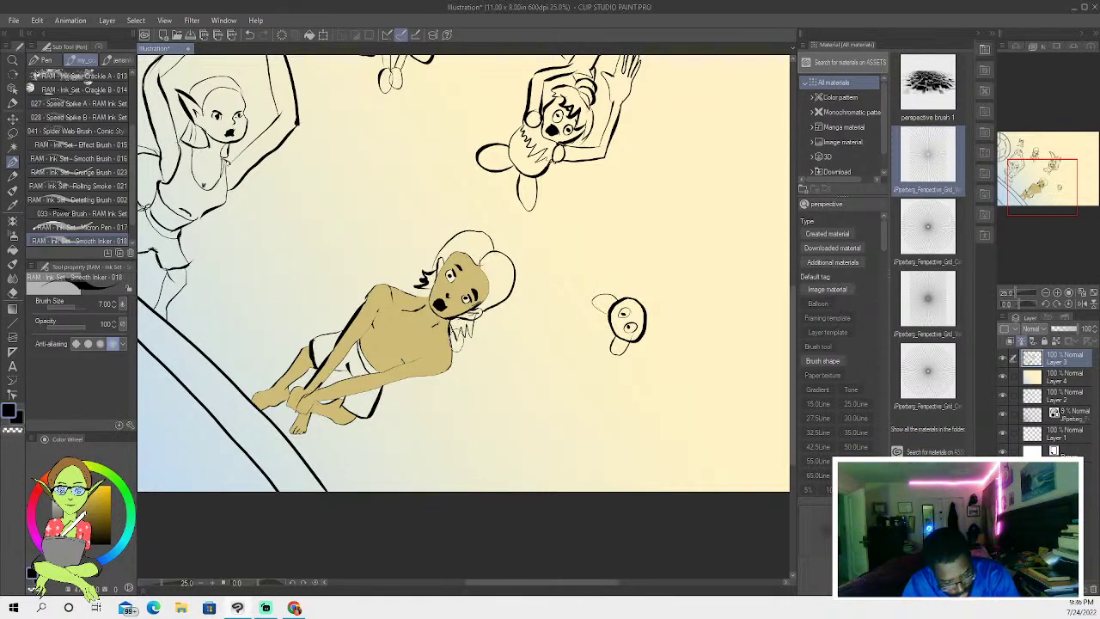
left_click(13, 147)
left_click(468, 247)
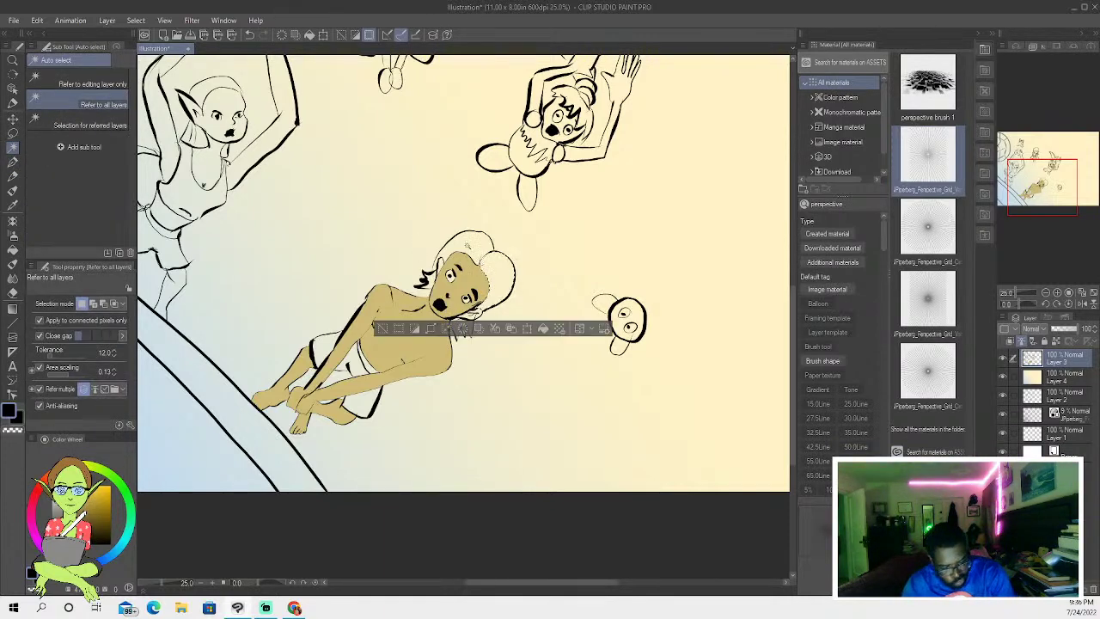
left_click(465, 246, "shift")
left_click(432, 280, "shift")
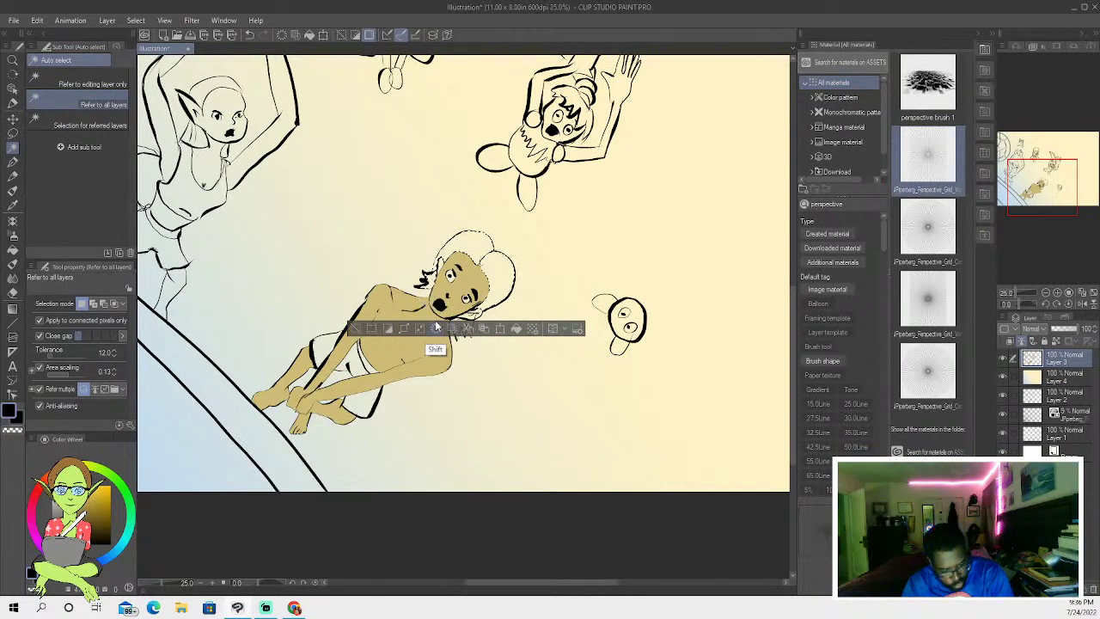
left_click(454, 342, "shift")
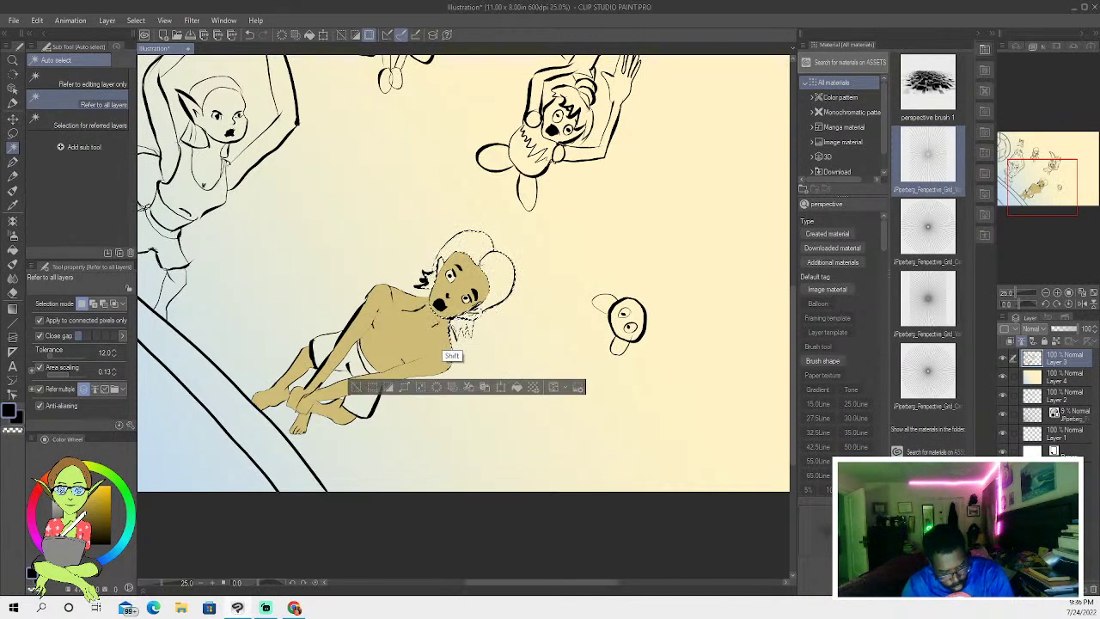
key("ctrl+d")
- Auto-select all of the lower figure's hair sections, paint them black with the Oil paint brush, and deselect
left_click(420, 307, "shift")
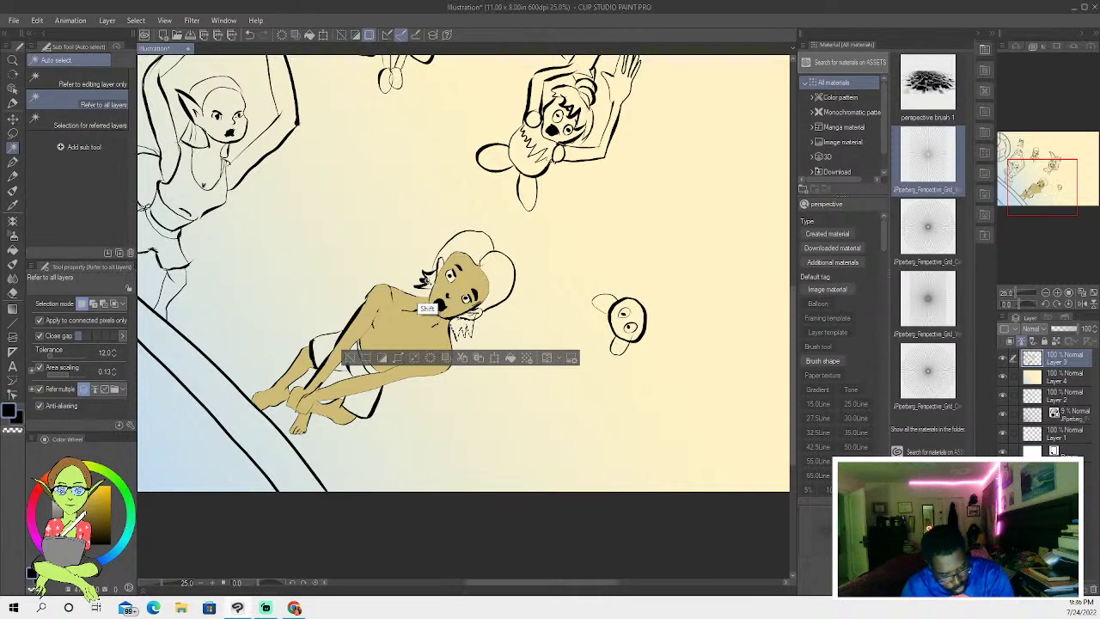
left_click(430, 280, "shift")
left_click(455, 246, "shift")
left_click(481, 306, "shift")
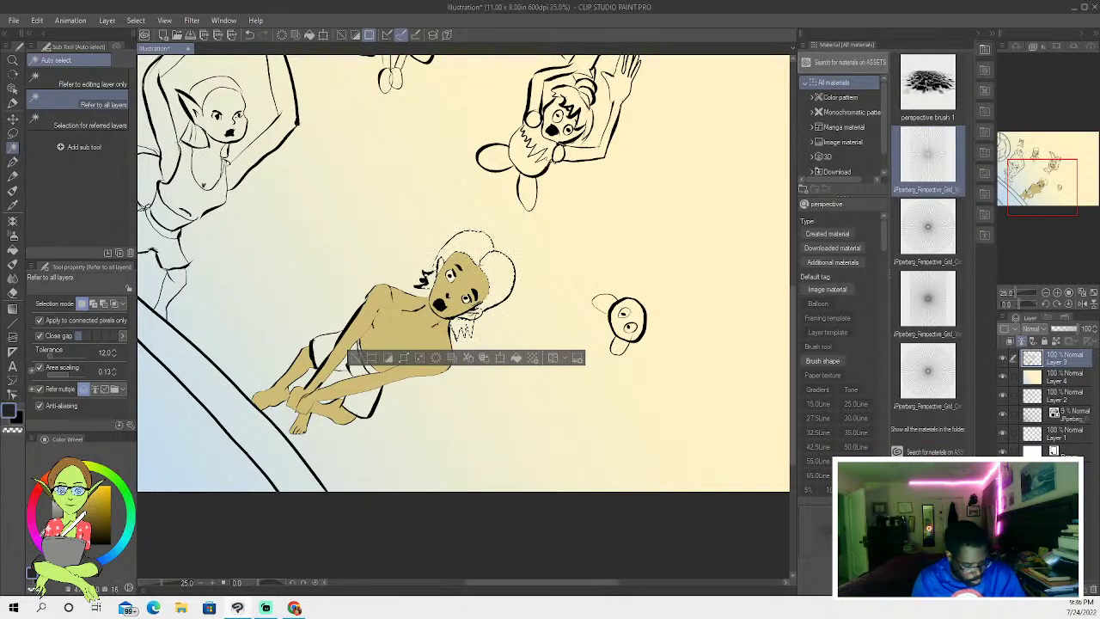
key("b")
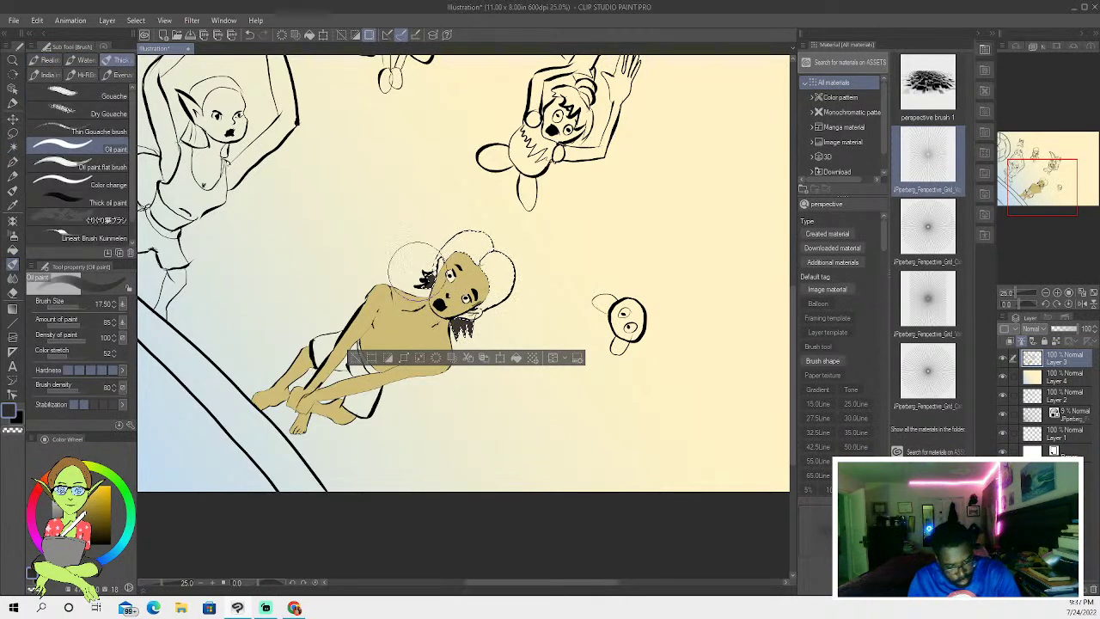
left_click_drag(424, 244, 461, 240)
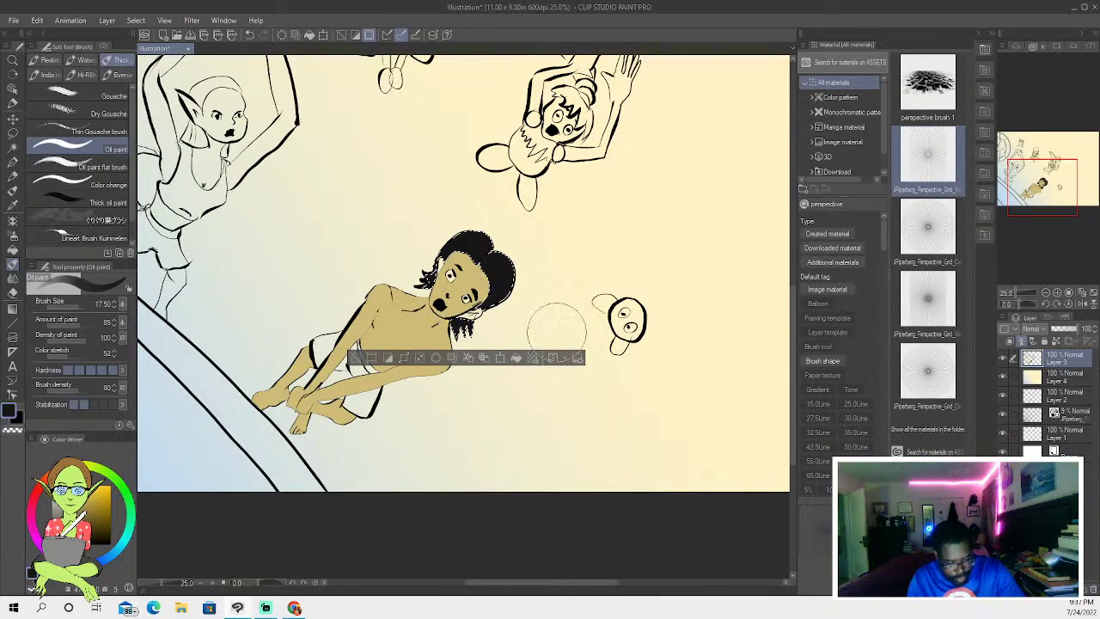
left_click(355, 357)
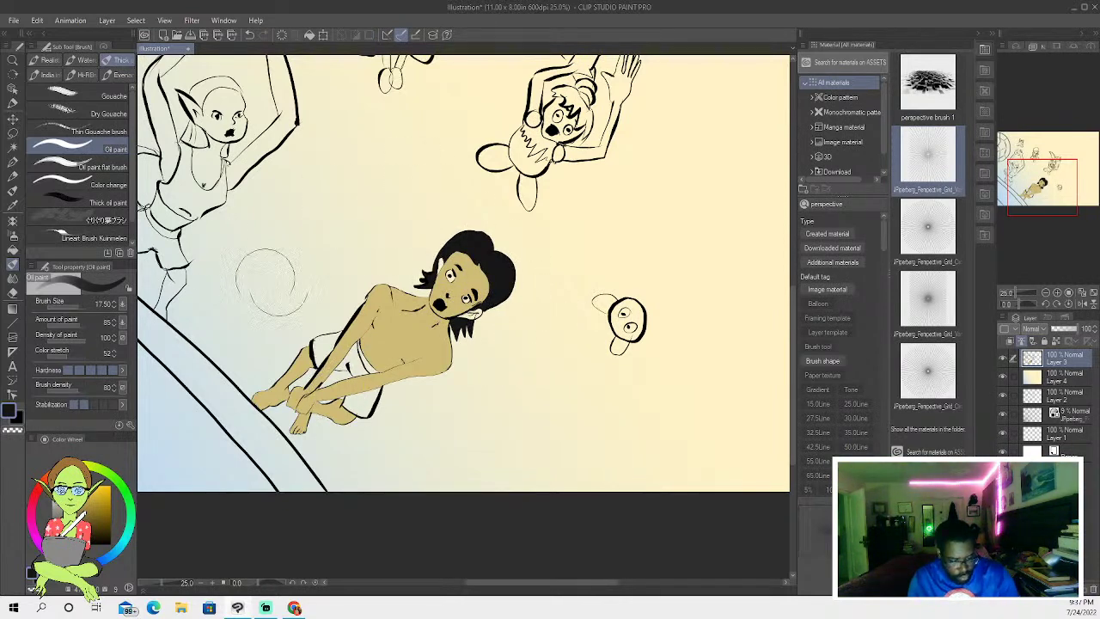
left_click(17, 148)
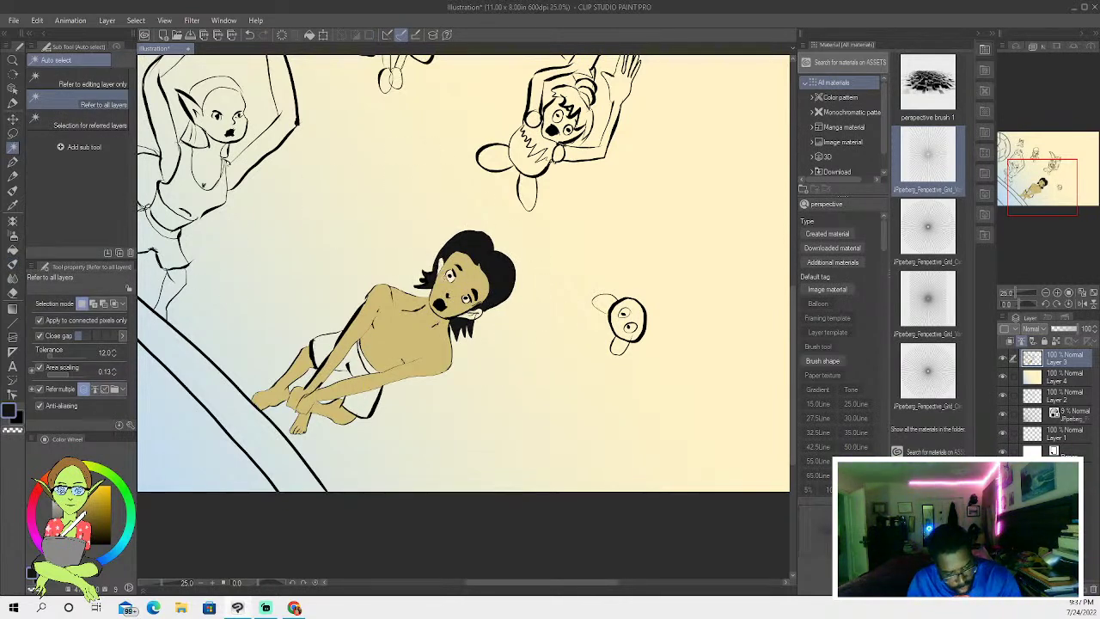
- Auto-select the lower figure's ear sections, paint them with the tan sampled from the face using Oil paint 2, and deselect
left_click(470, 323)
left_click(471, 316, "shift")
left_click(477, 315, "shift")
left_click(472, 325, "shift")
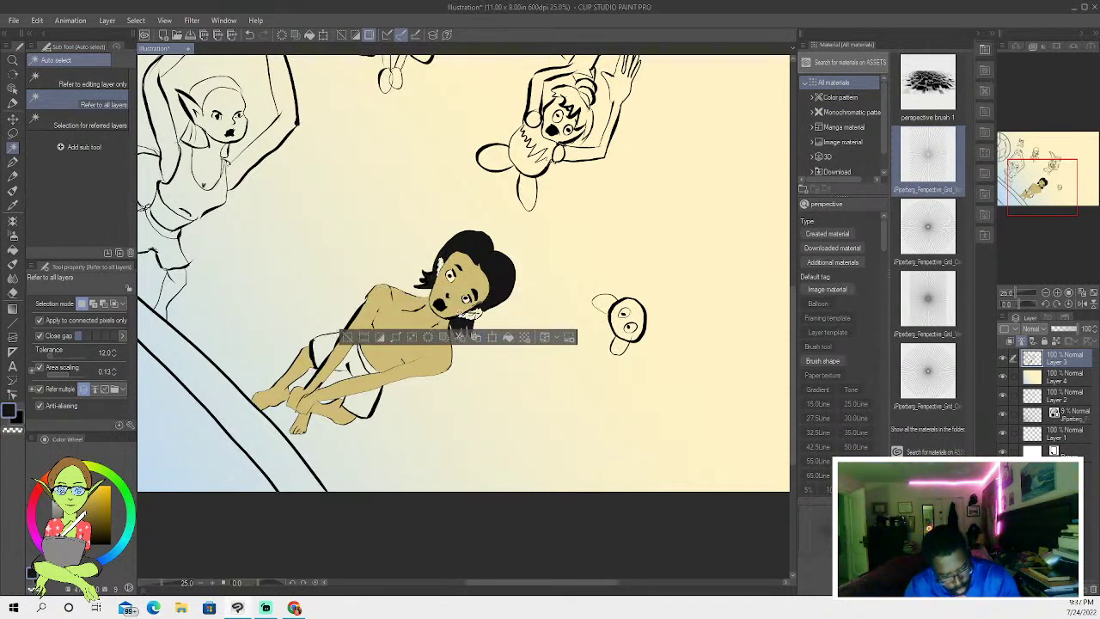
left_click(13, 204)
left_click(462, 283)
left_click(13, 190)
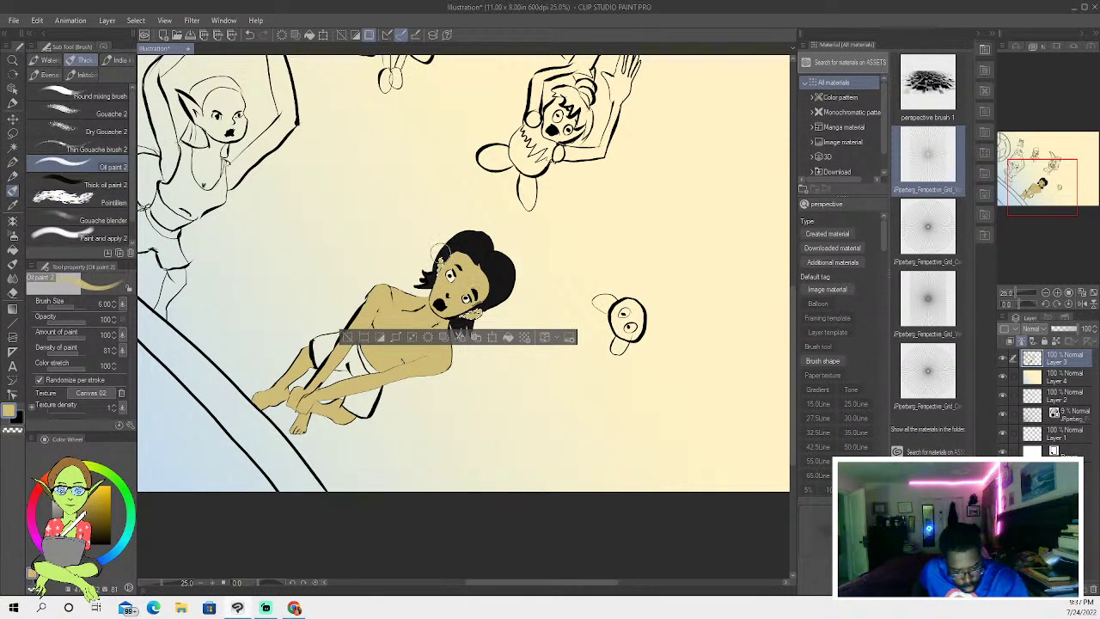
left_click(347, 337)
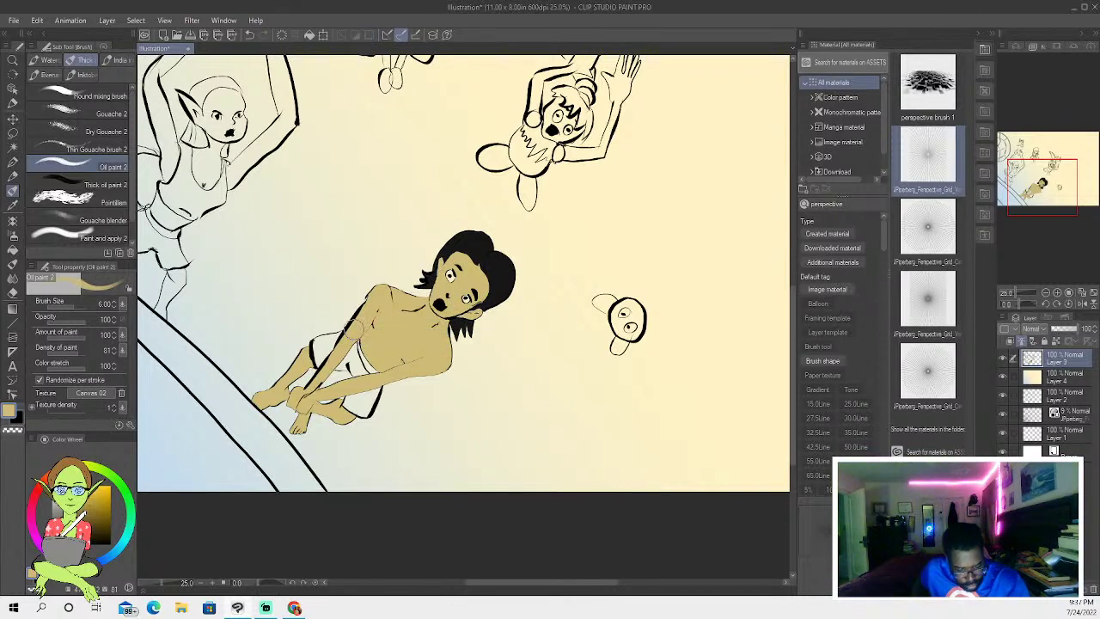
- Draw light strand lines in the lower figure's hair and black muscle lines on the torso with the Smooth Inker at size 7
left_click(13, 205)
left_click(471, 231)
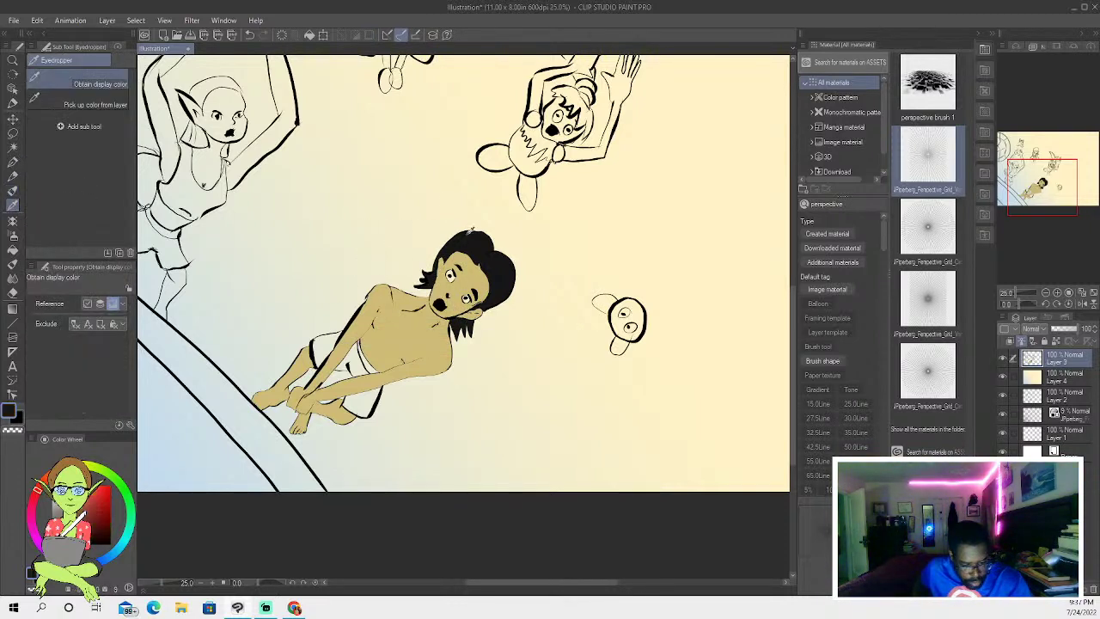
left_click(13, 161)
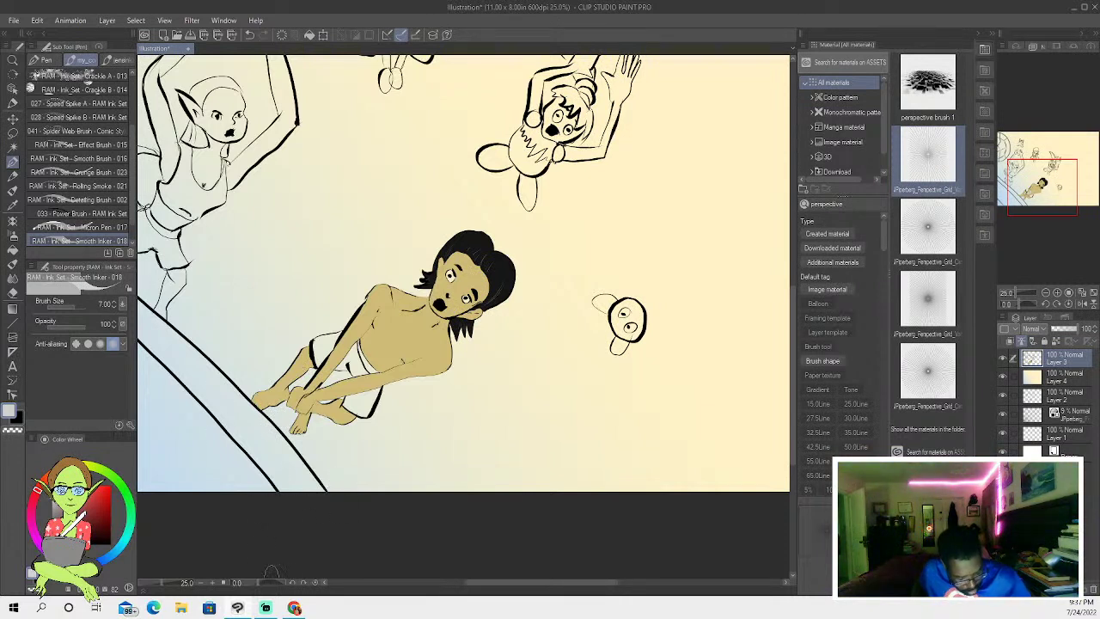
key("x")
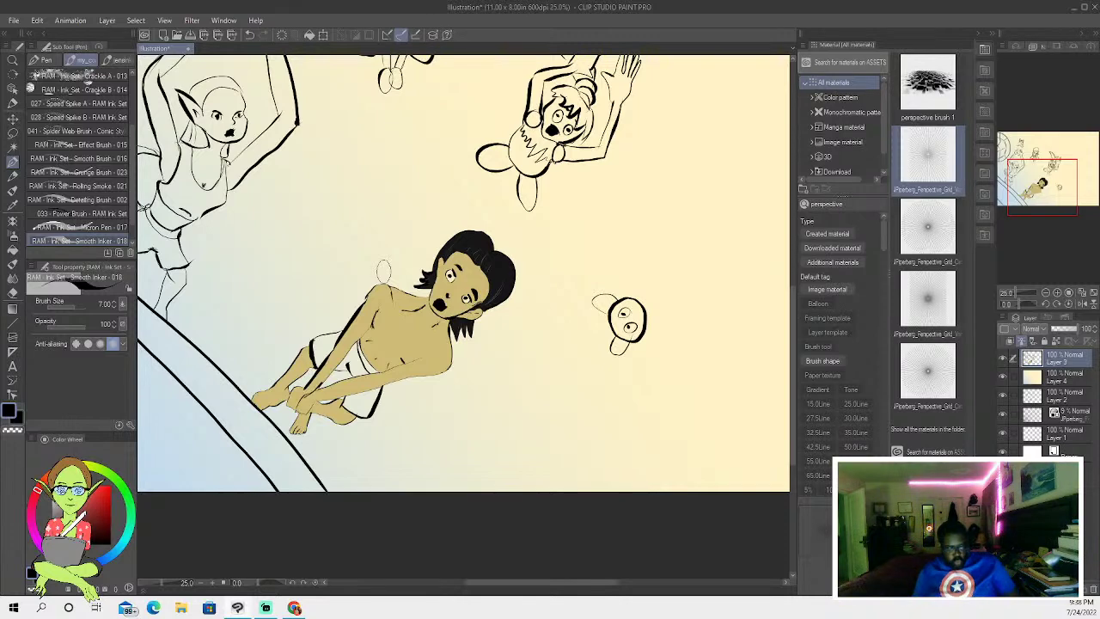
- Test auto-selecting the pointed-eared figure's midriff area and deselect
scroll(383, 271, "down", 3)
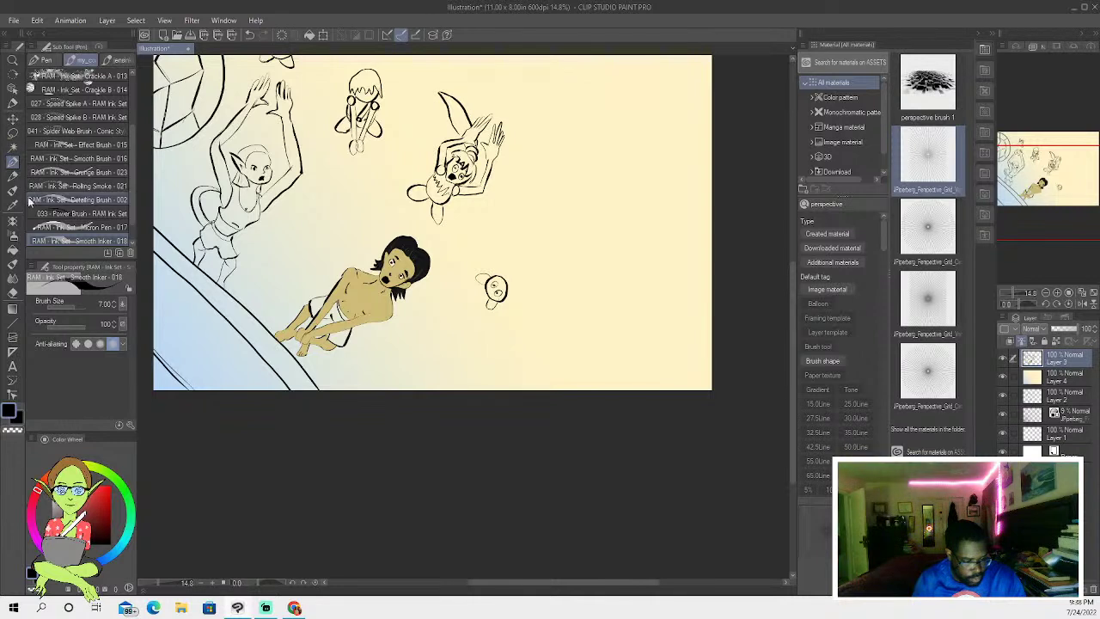
left_click(14, 176)
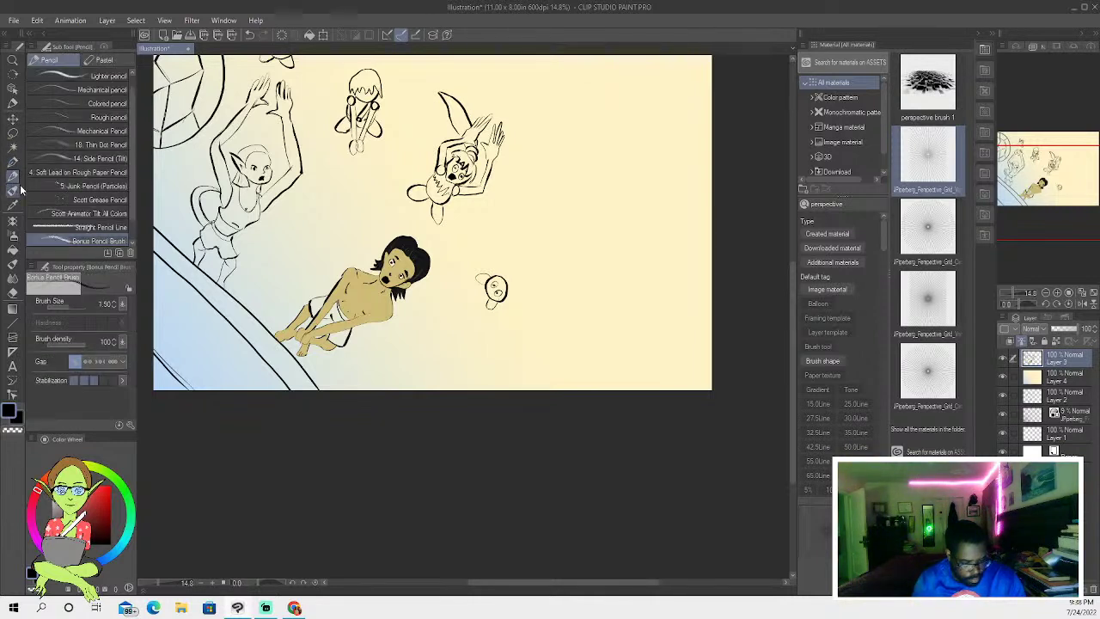
left_click(13, 147)
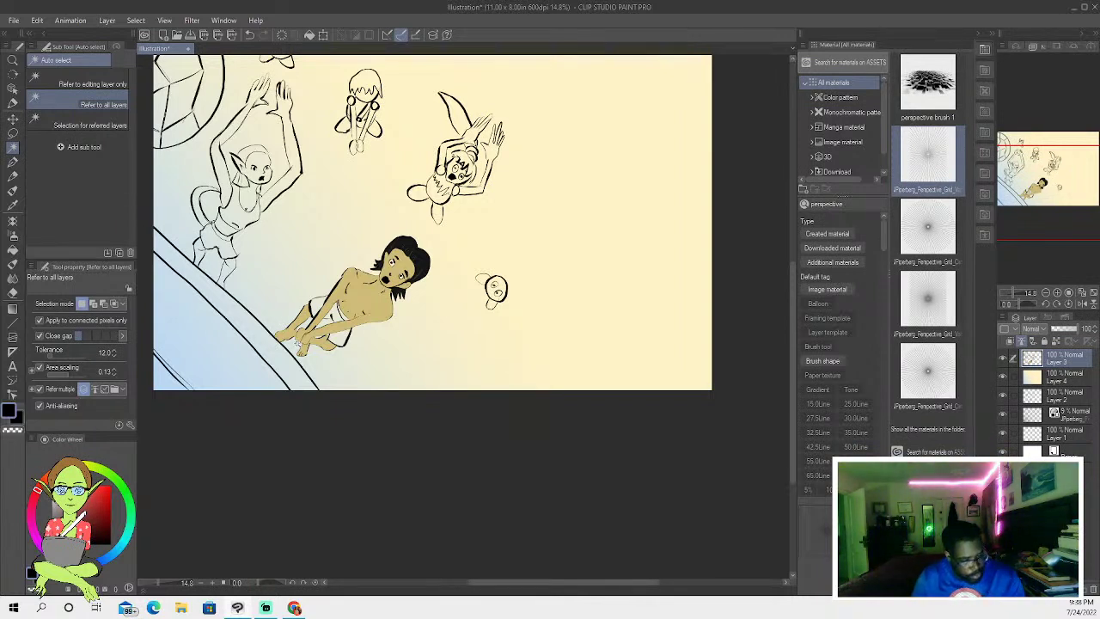
left_click(222, 220)
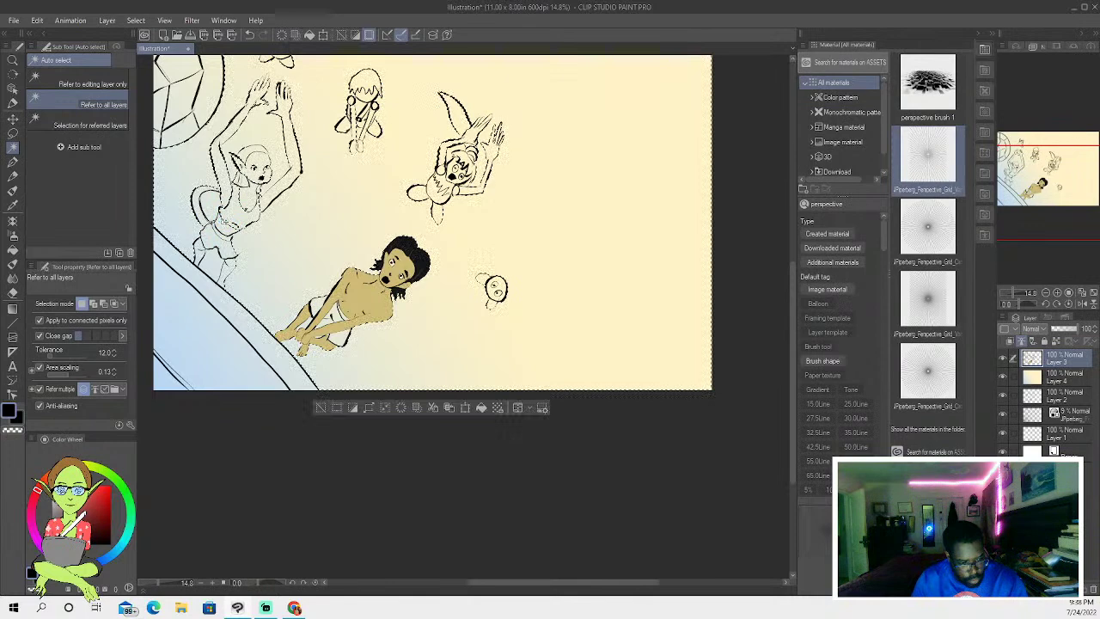
left_click(321, 410)
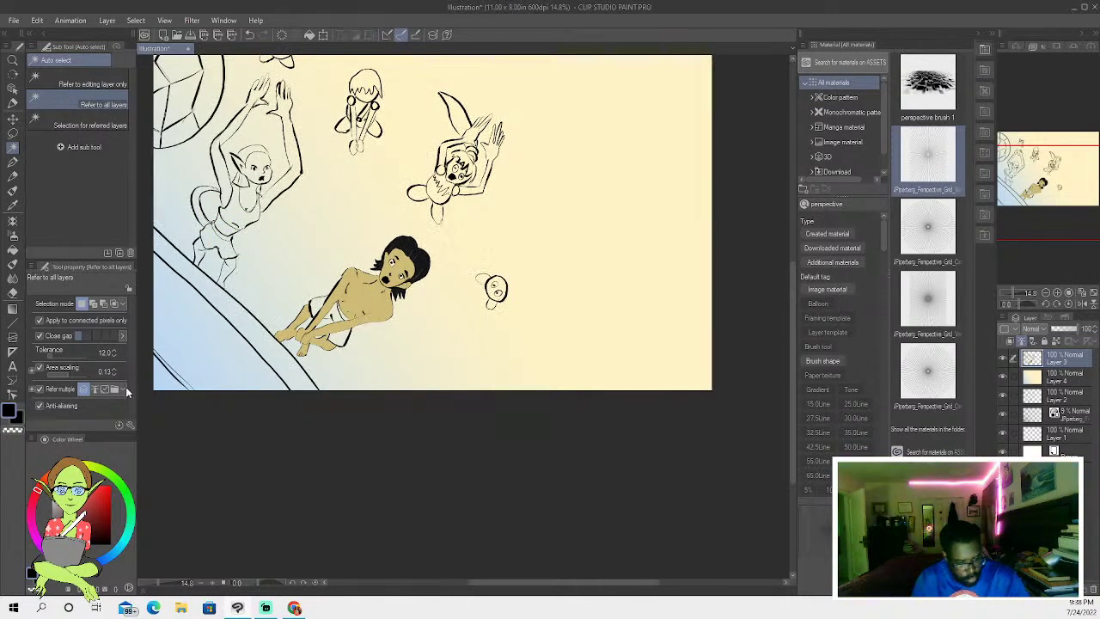
- Touch up the pointed-eared figure's outline with the black Smooth Inker at size 7 and undo the last stroke
left_click(13, 161)
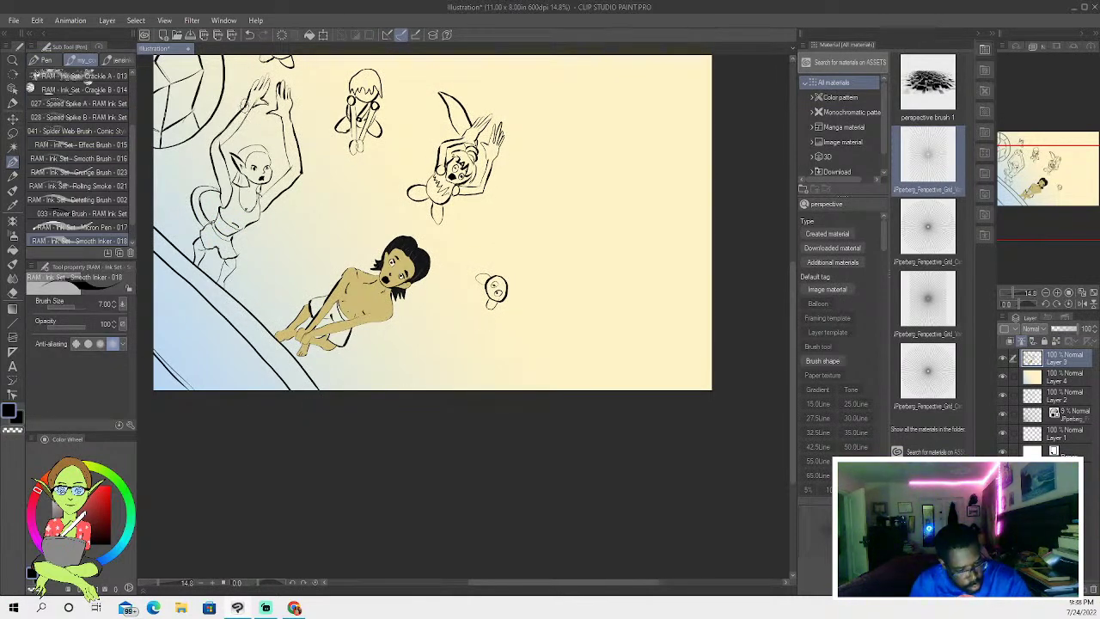
left_click(13, 147)
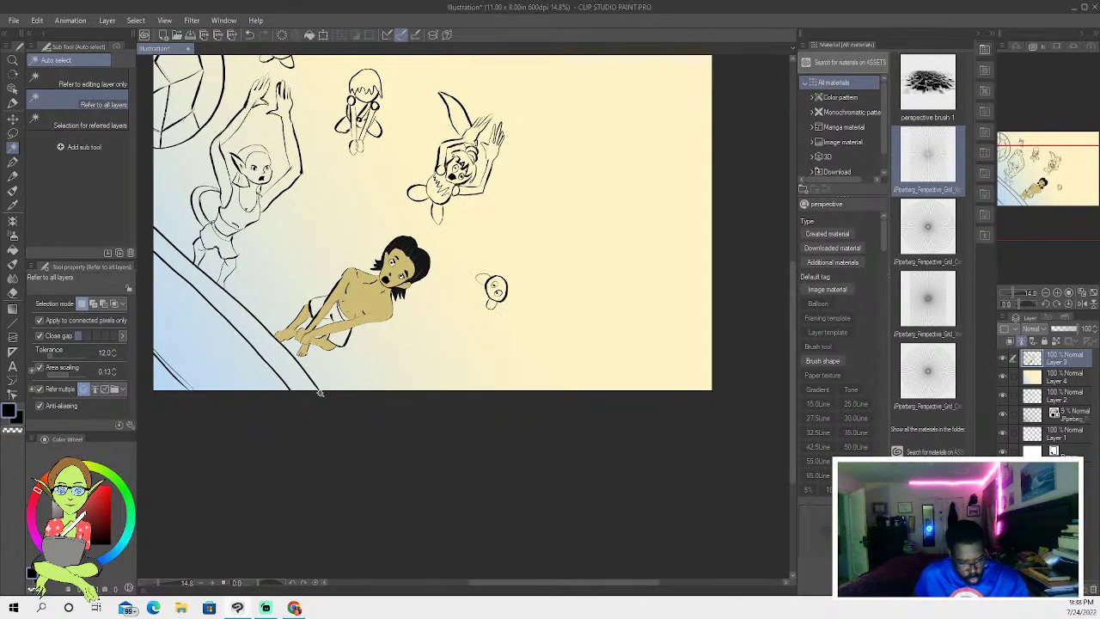
left_click(12, 161)
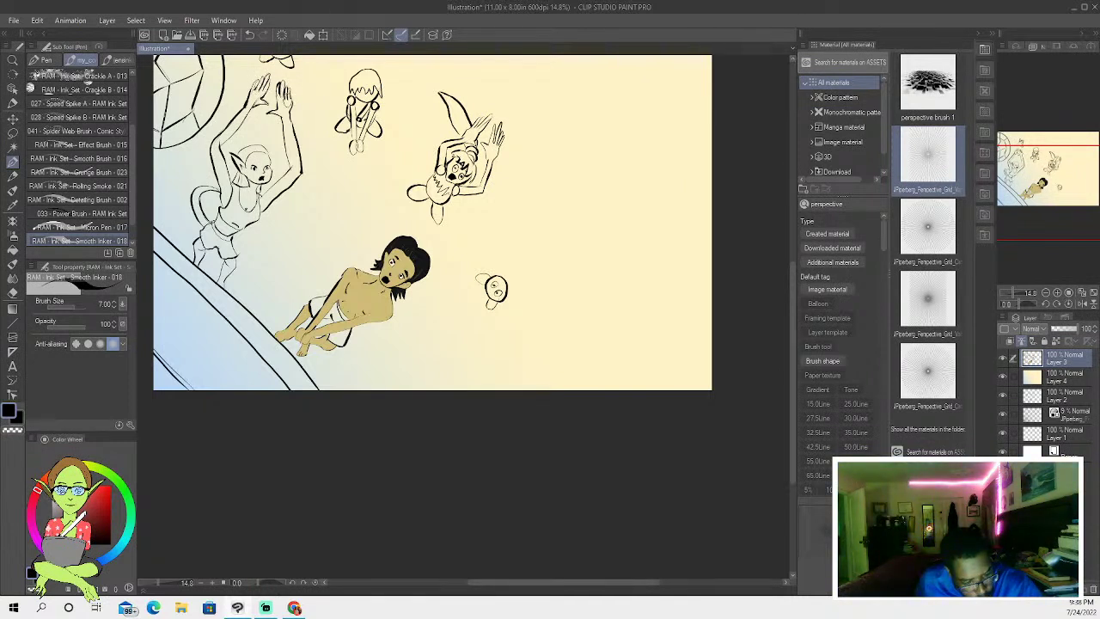
left_click(249, 34)
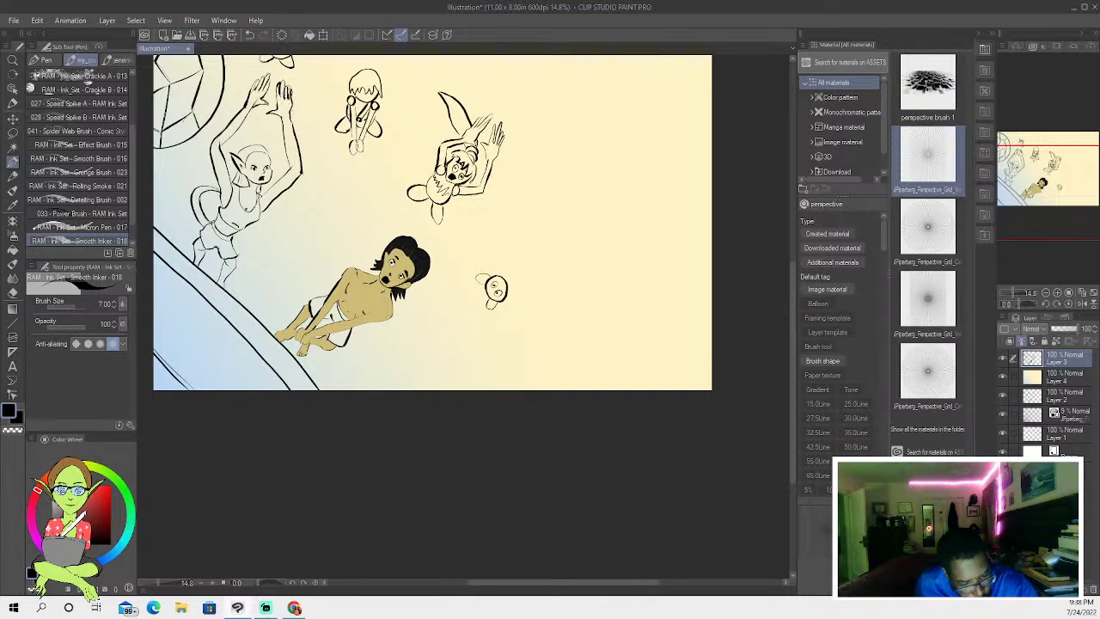
key("w")
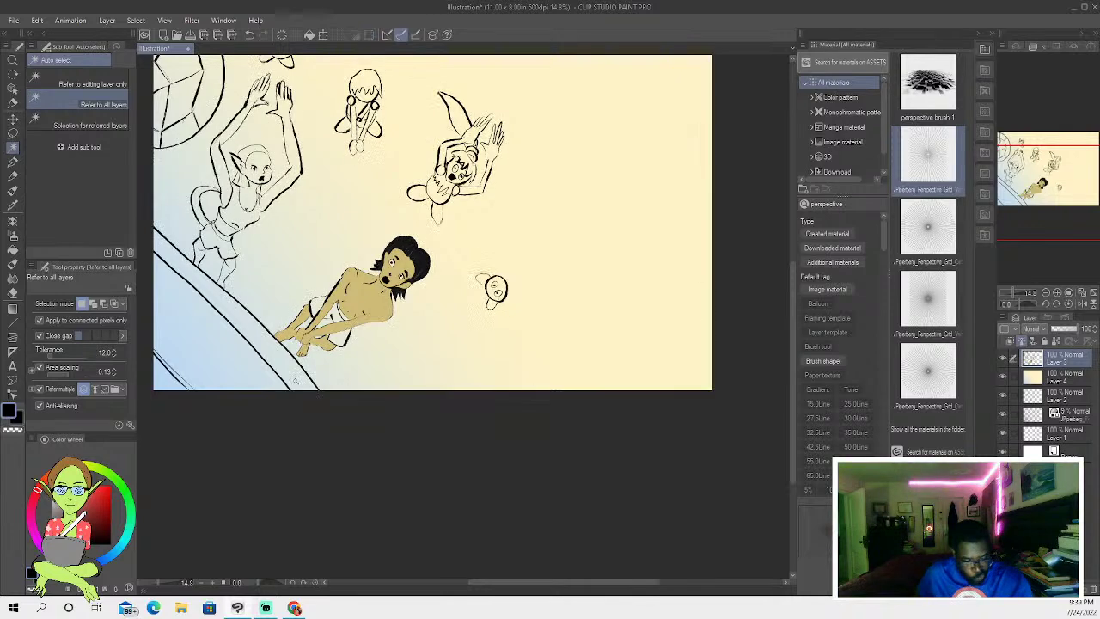
- Touch up the pointed-eared figure's raised arm nearest the center, test auto-selecting the arm and the background, and deselect
left_click(13, 162)
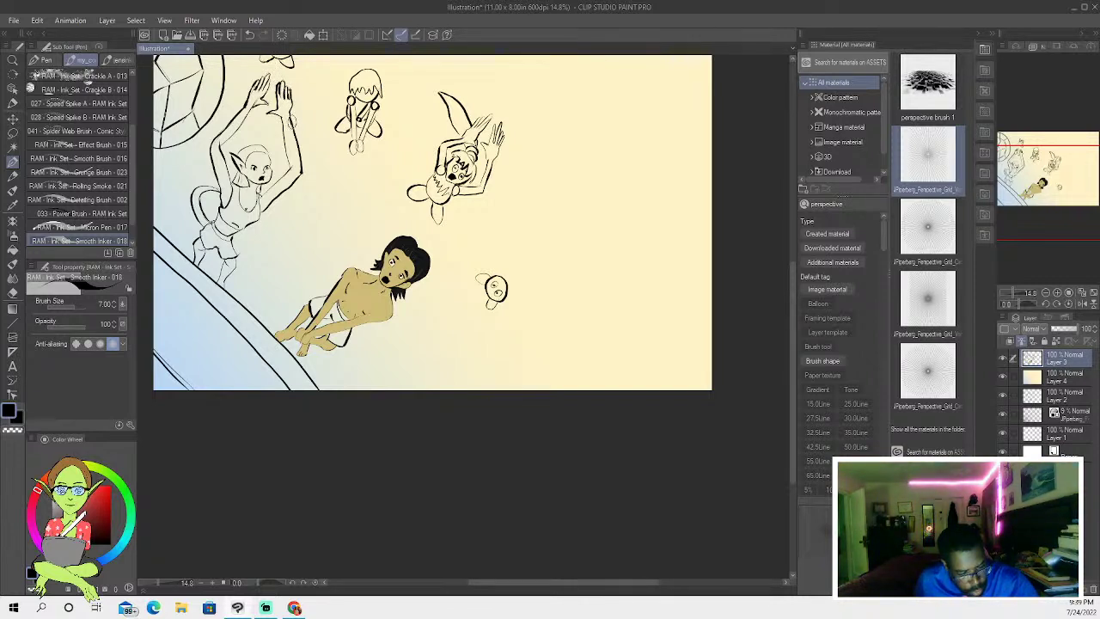
left_click(13, 147)
left_click(293, 147)
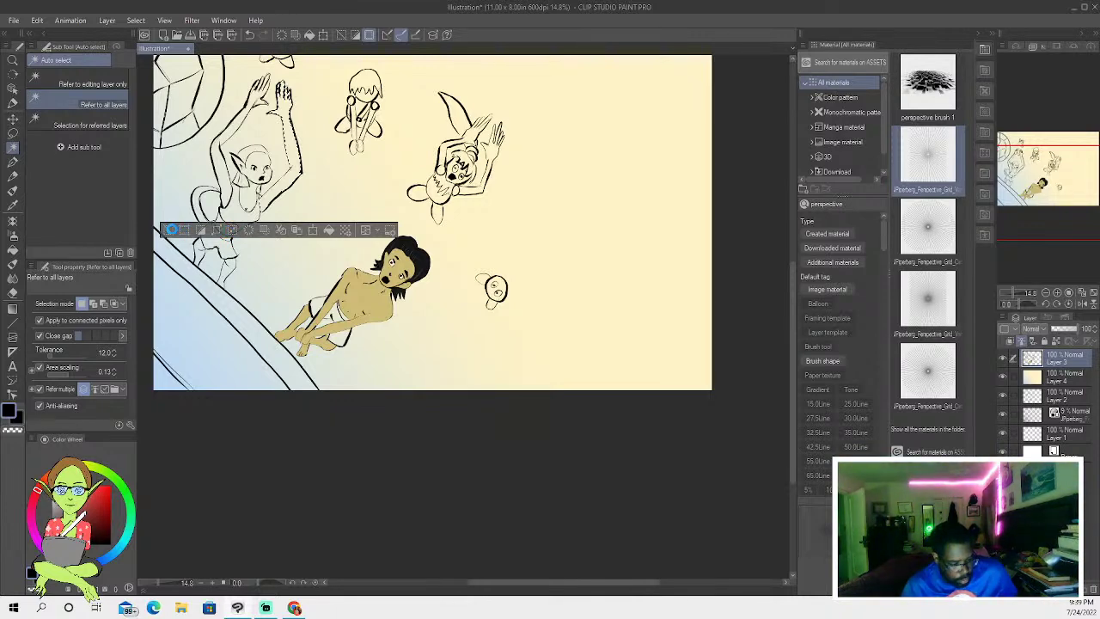
left_click(171, 229)
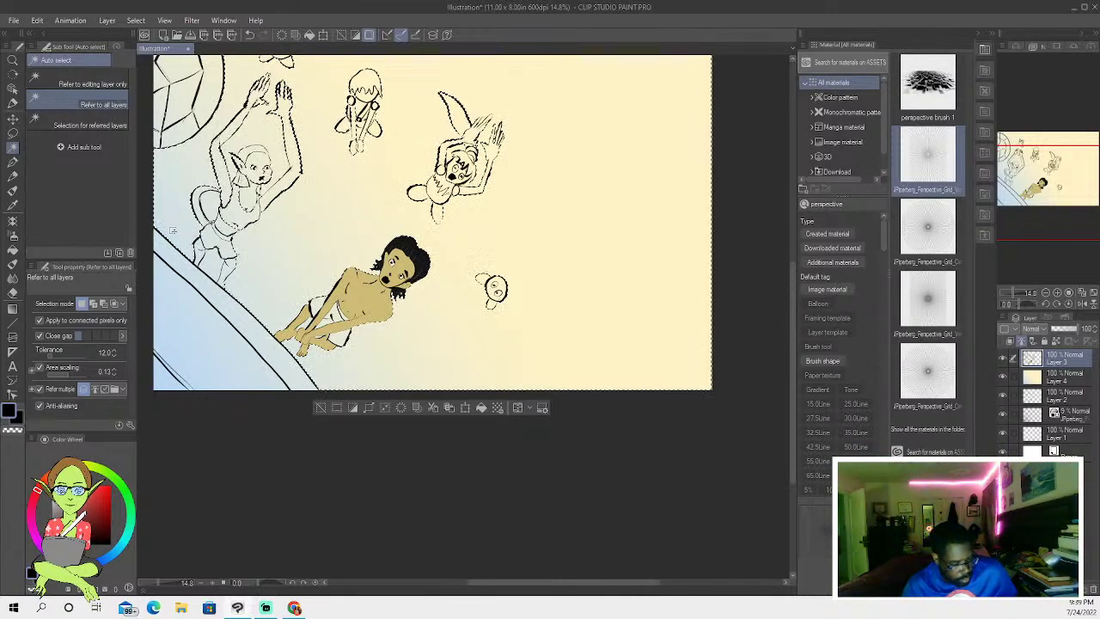
left_click(321, 409)
- Touch up the pointed-eared figure's outer raised hand with the Smooth Inker, then test auto-selecting both arms and the background
left_click_drag(215, 162, 273, 159)
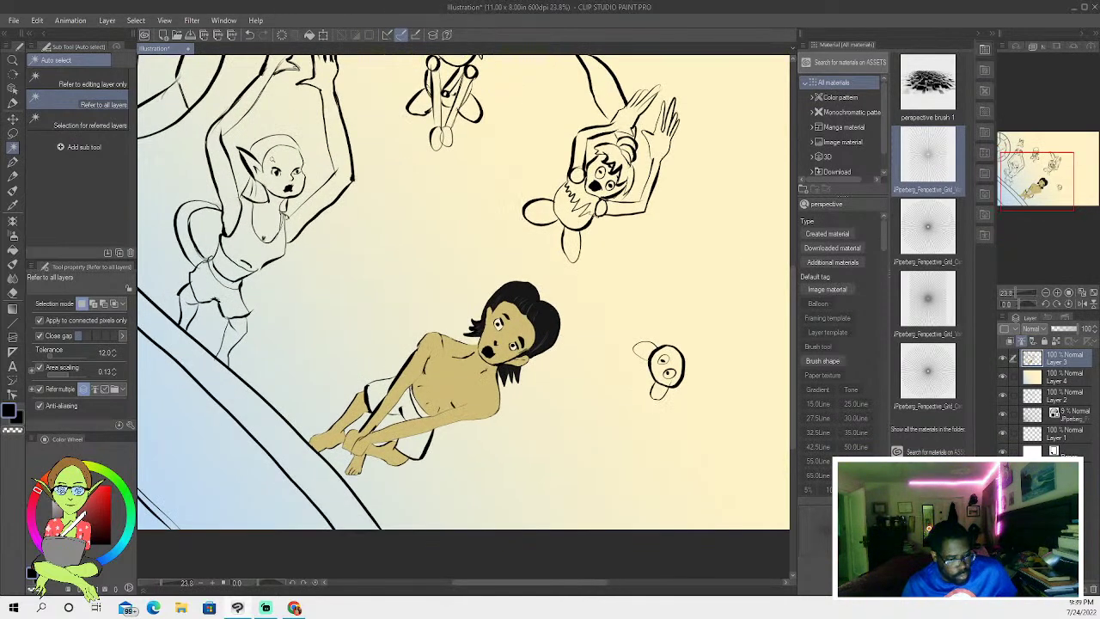
left_click(13, 162)
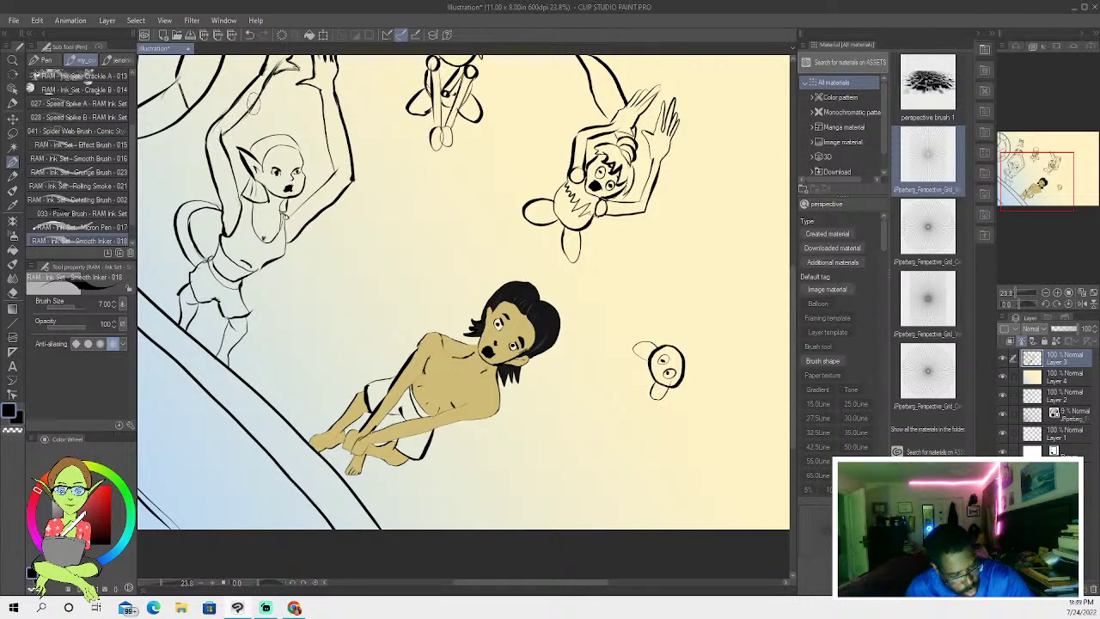
scroll(791, 273, "up", 3)
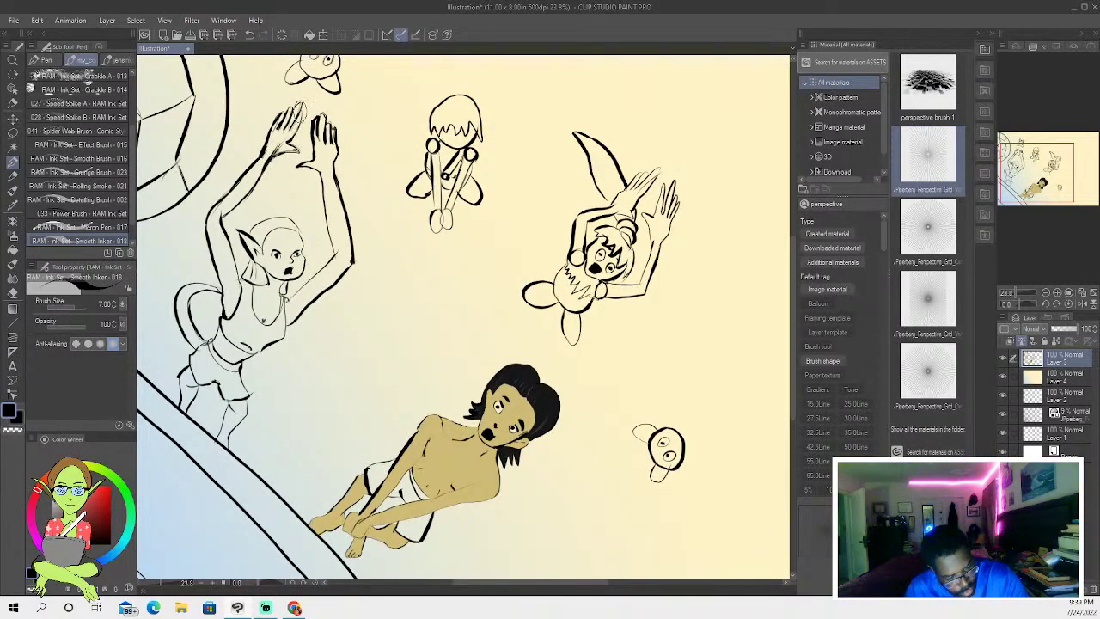
left_click(12, 148)
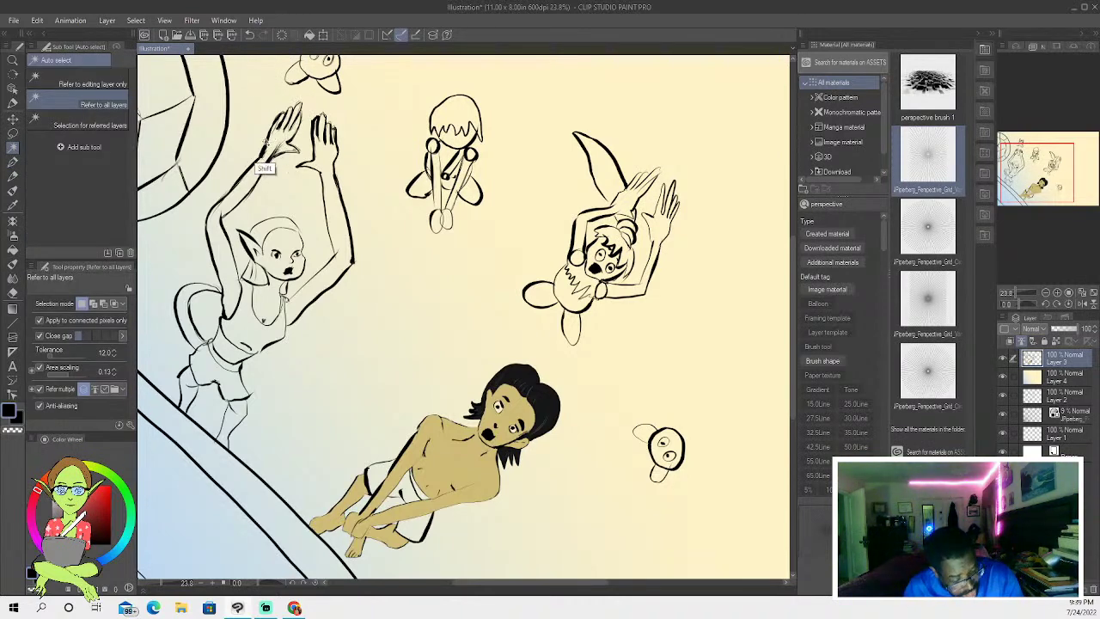
left_click(270, 168)
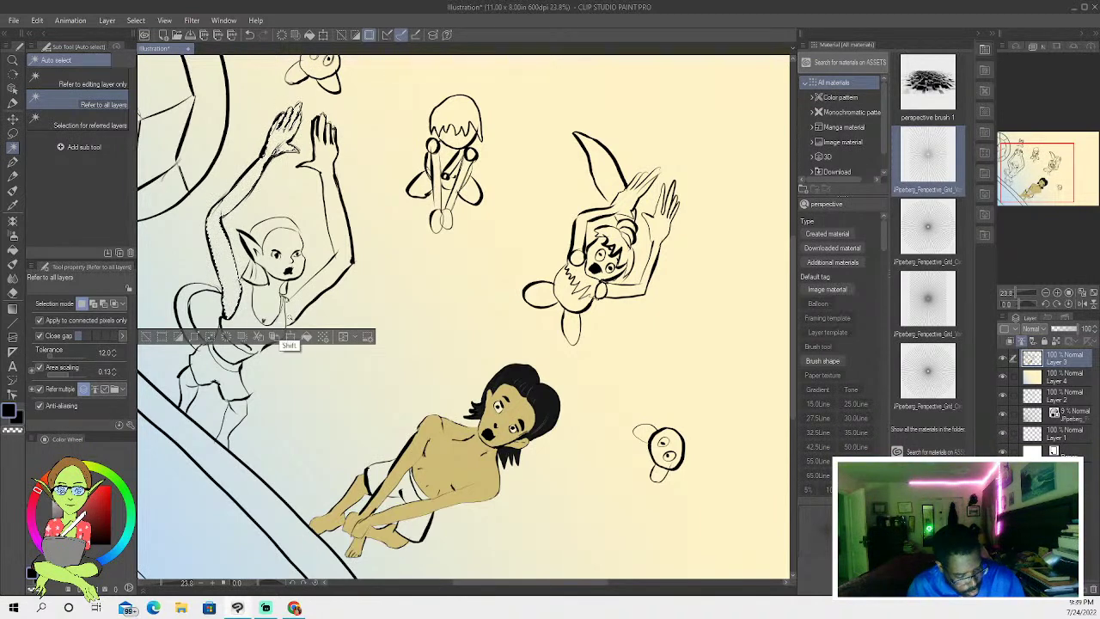
left_click(281, 330, "shift")
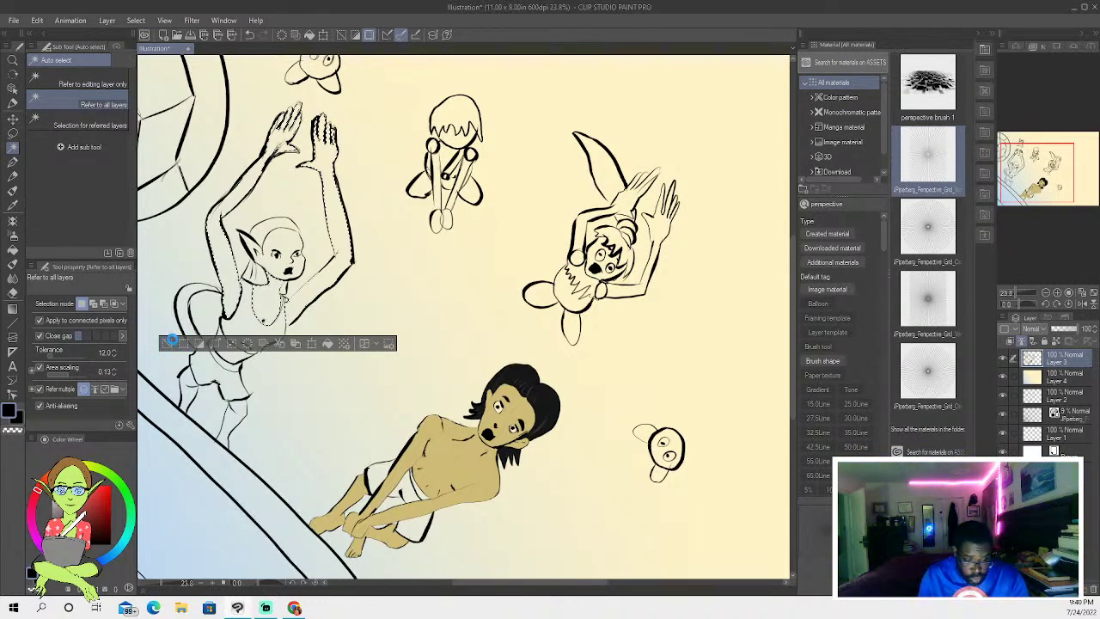
left_click(170, 342)
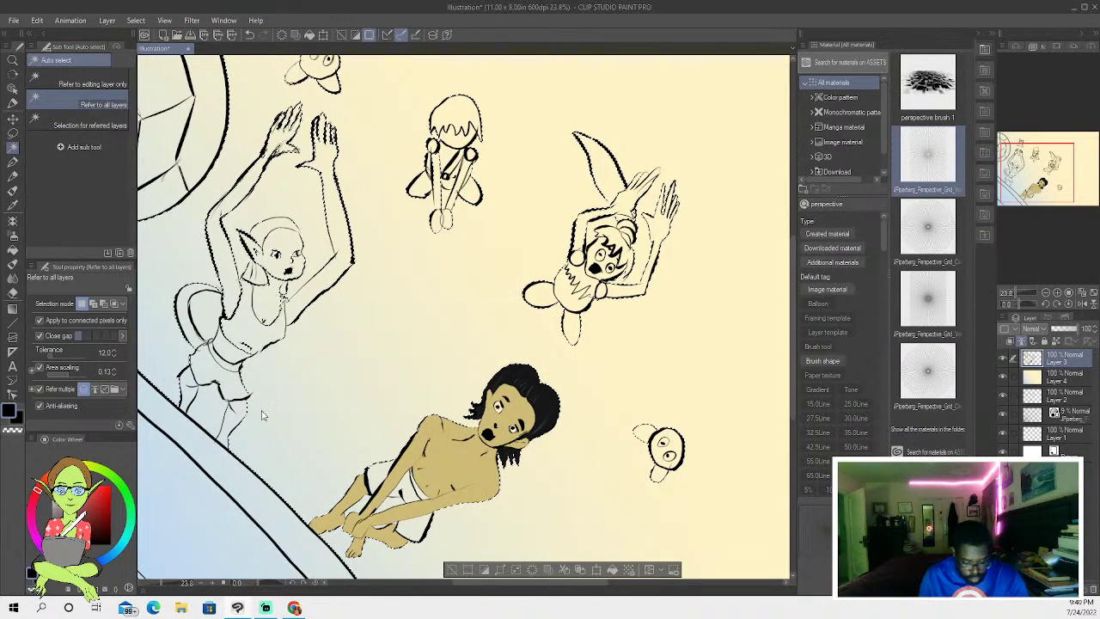
- Touch up the pointed-eared figure's inner elbow with the Smooth Inker, then auto-select its arms, face, chest and legs
left_click(13, 162)
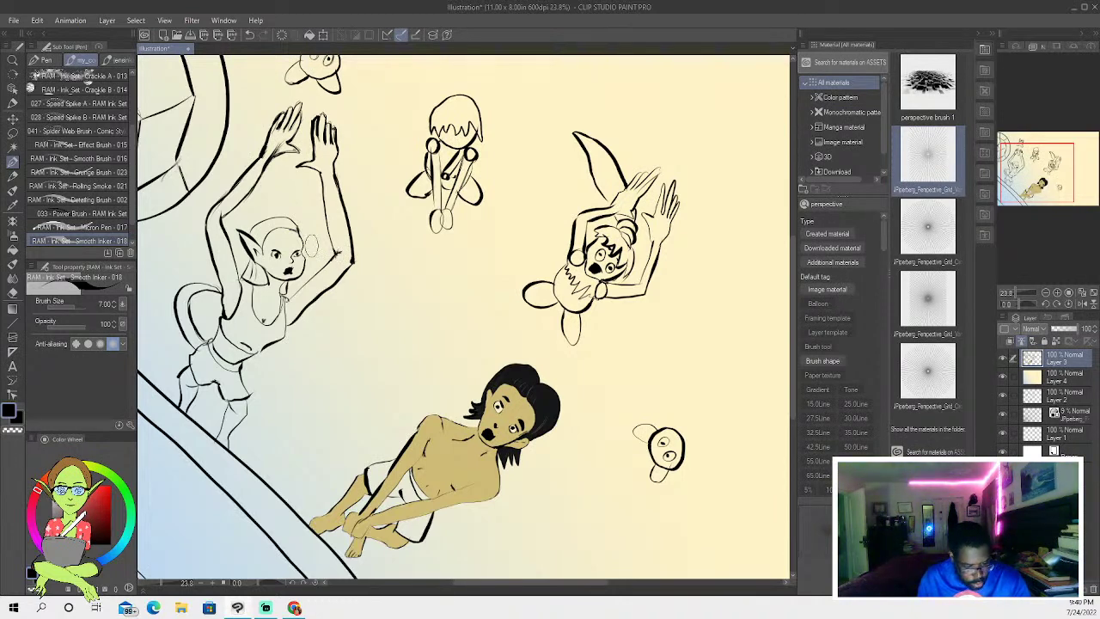
left_click(13, 146)
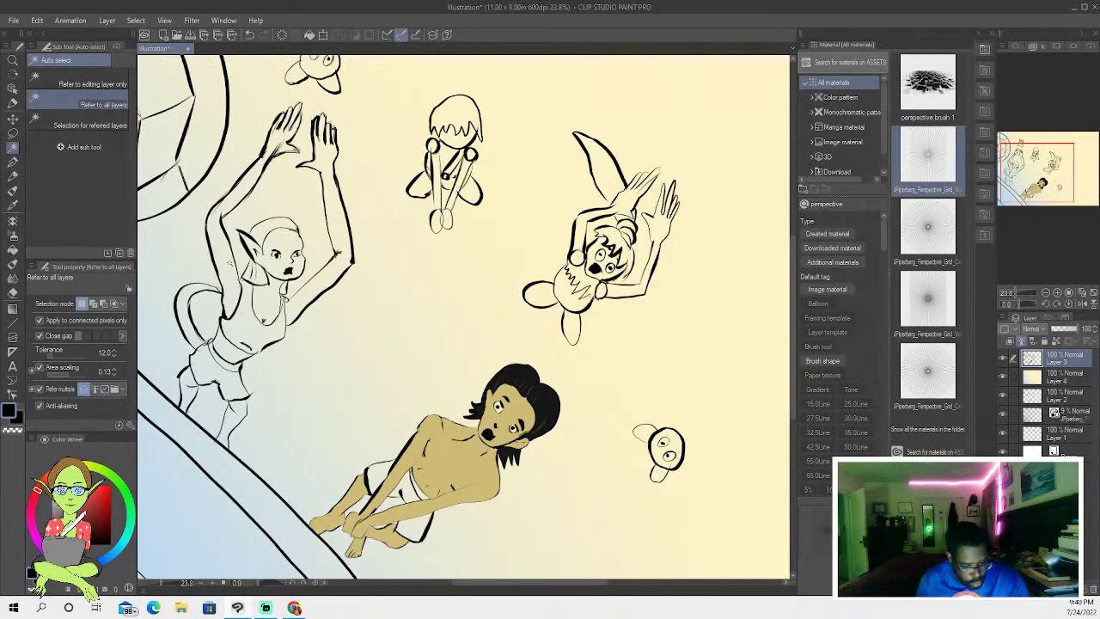
left_click(230, 265)
left_click(313, 294, "shift")
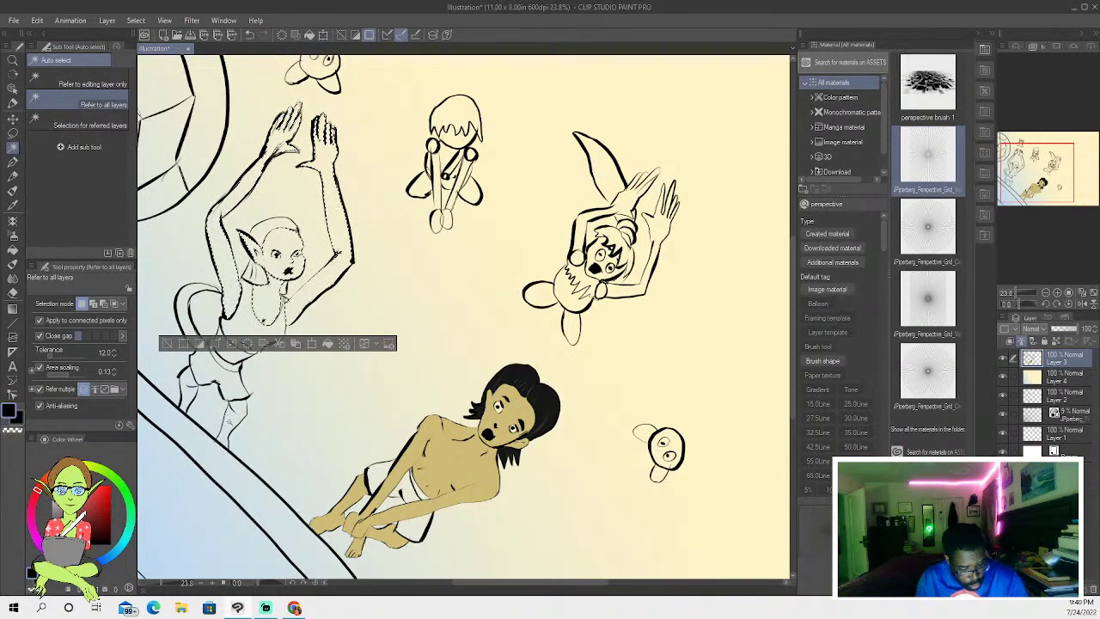
left_click(182, 414, "shift")
left_click(177, 422, "shift")
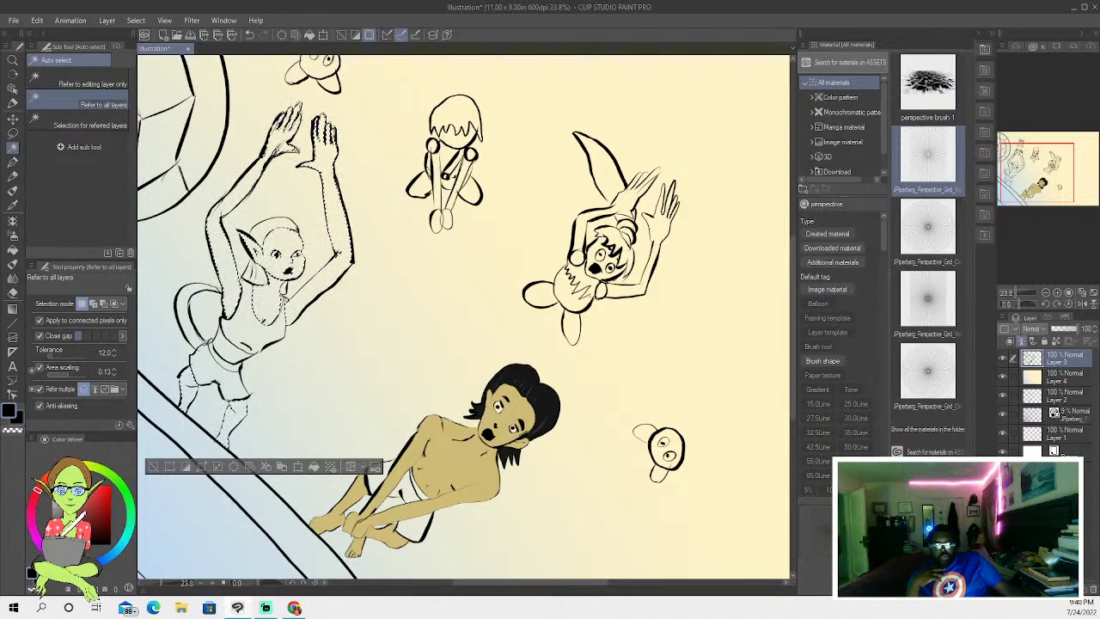
- Try dark teal, light turquoise and light green skin colors on the pointed-eared figure's arms with the Oil paint brush at size 17.50
key("alt+Tab")
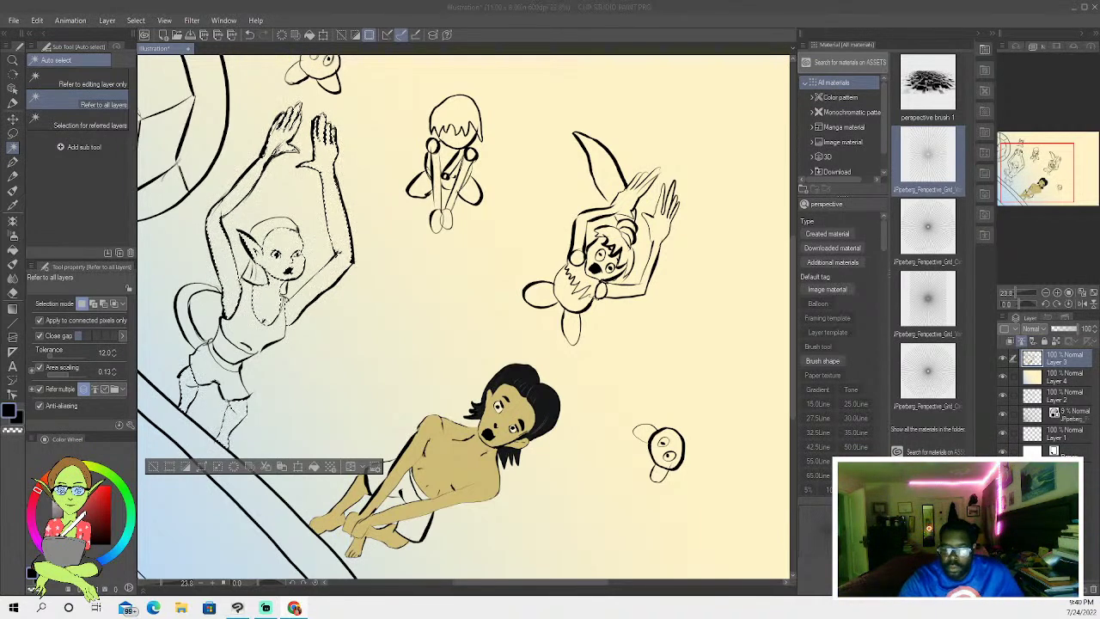
left_click(131, 534)
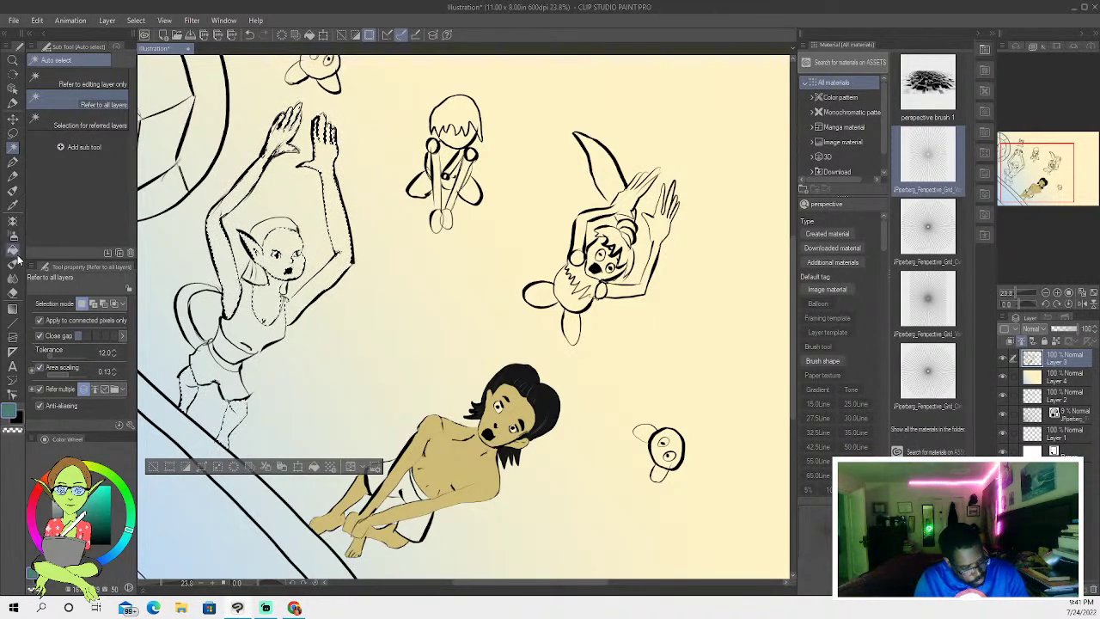
left_click(14, 265)
left_click_drag(214, 210, 231, 311)
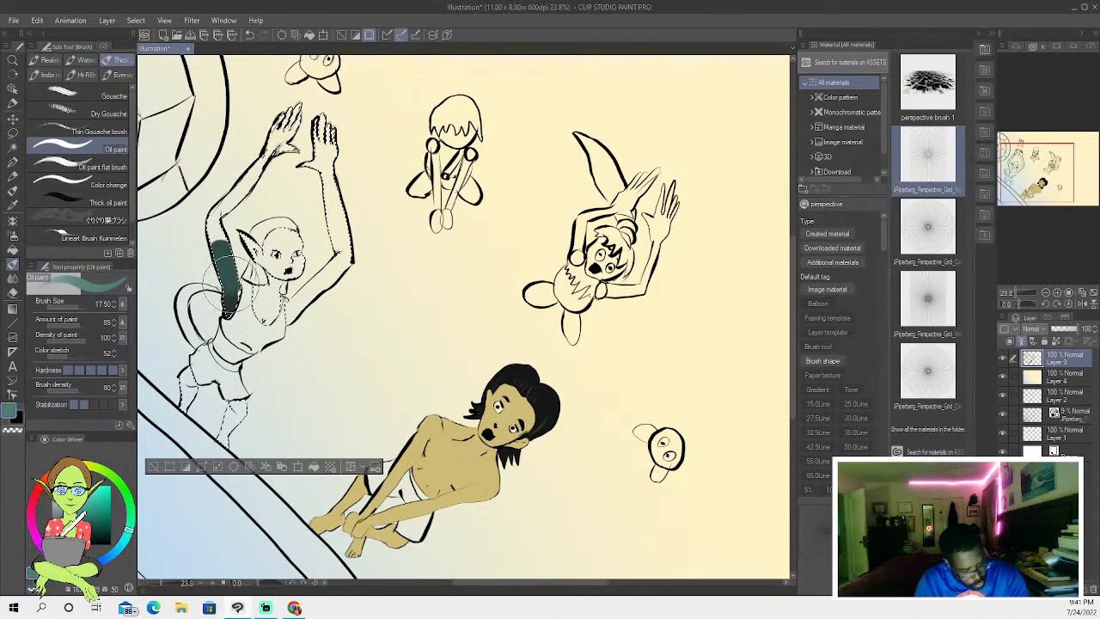
left_click_drag(317, 127, 337, 283)
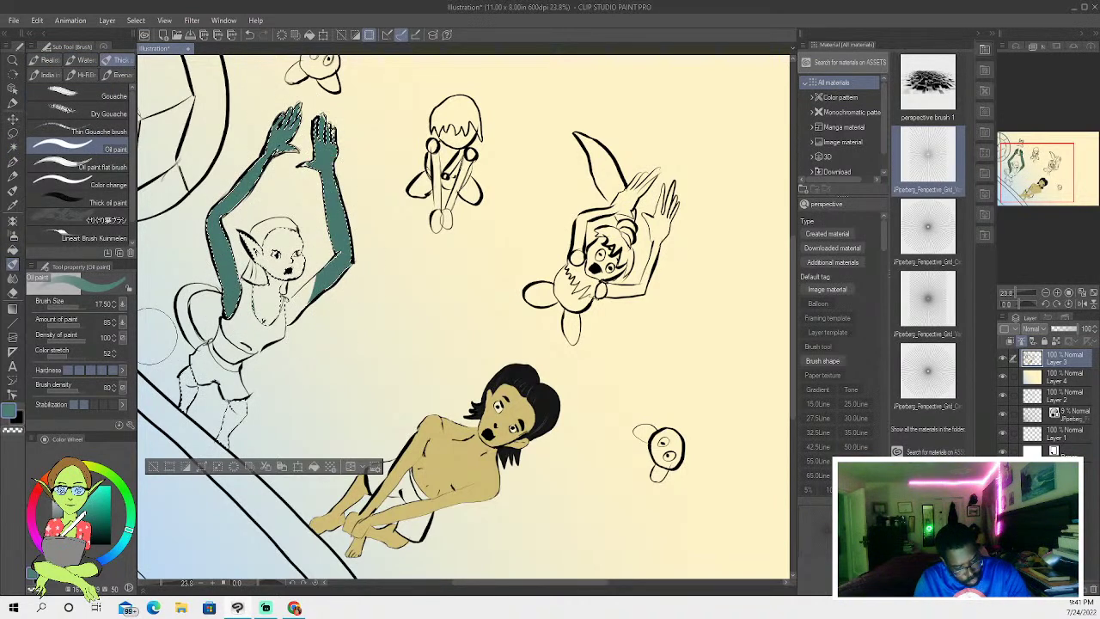
left_click_drag(223, 314, 218, 230)
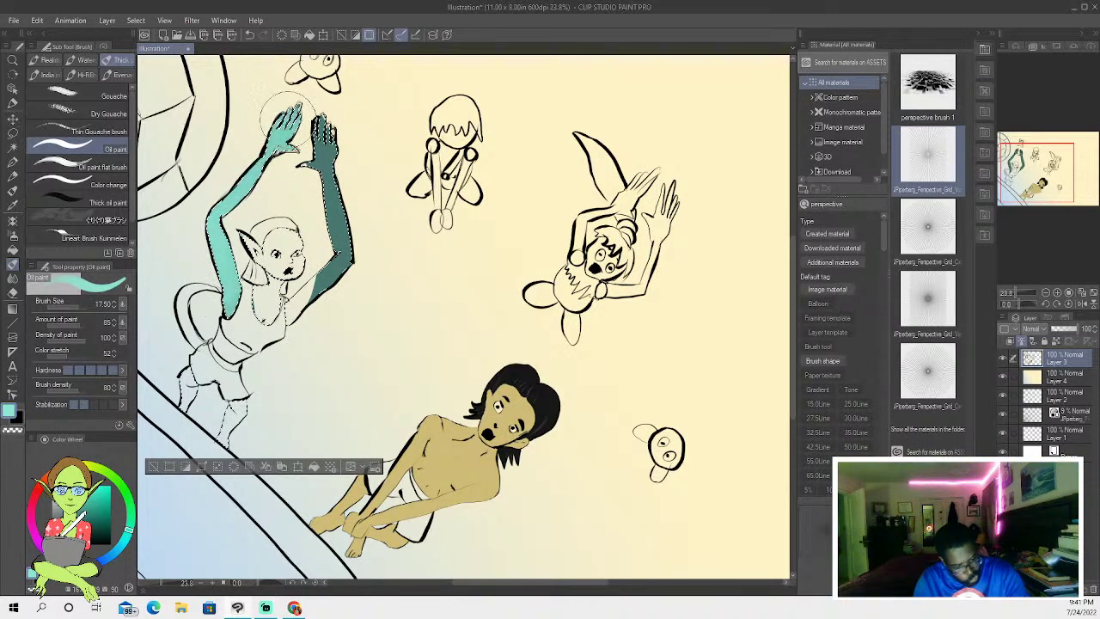
left_click(97, 467)
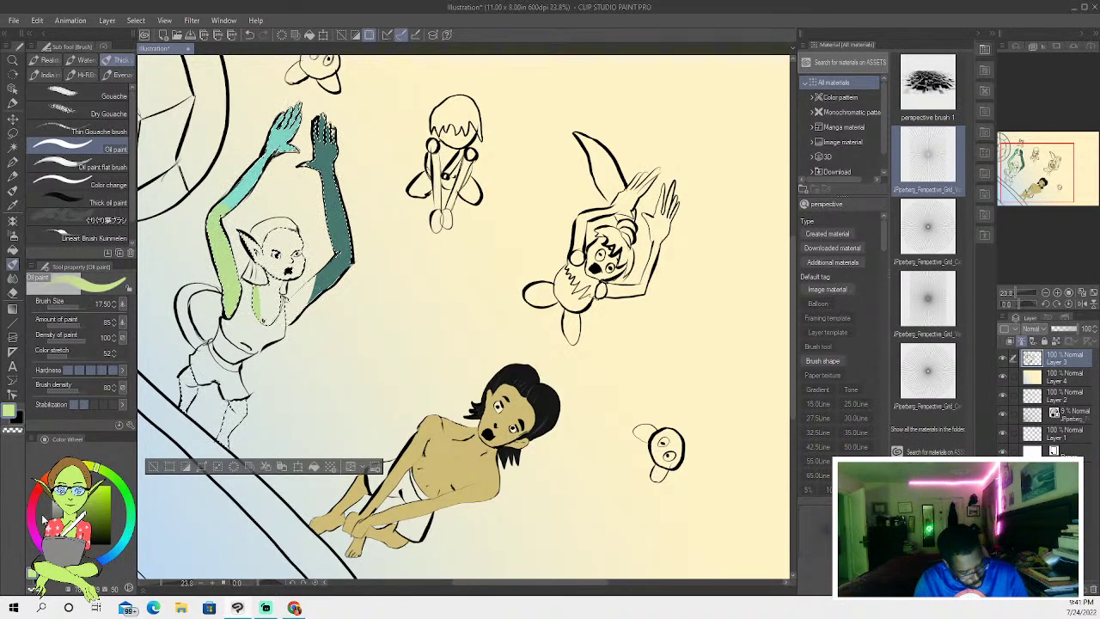
- Paint the selected arms, face, chest and legs of the pointed-eared figure muted purple with the Oil paint brush, then deselect
left_click(67, 563)
left_click(79, 510)
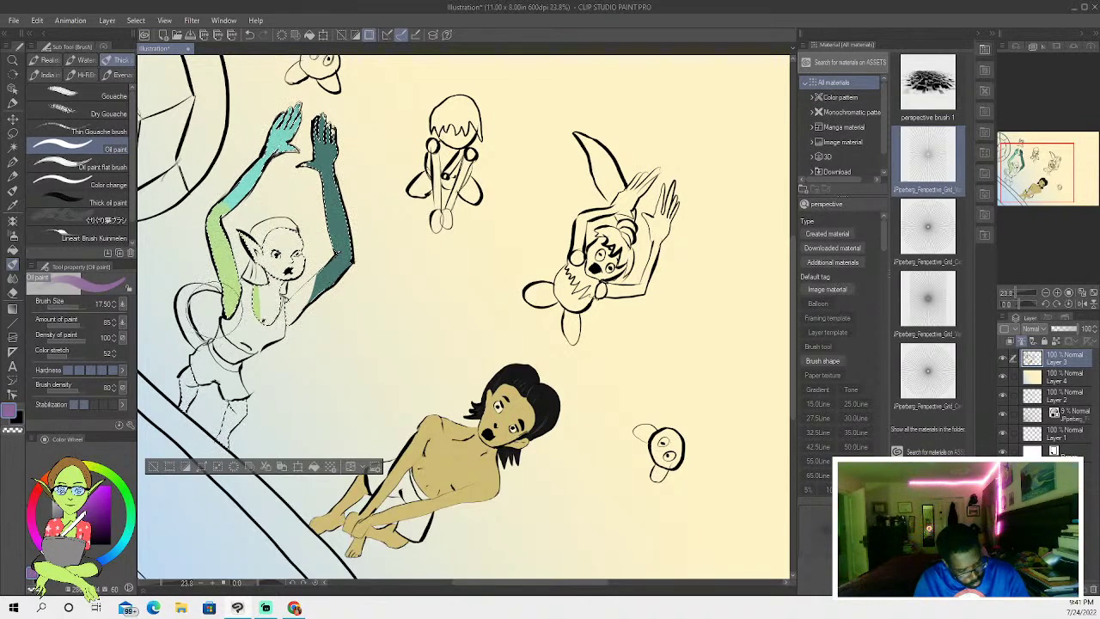
mouse_move(225, 234)
left_mouse_down()
mouse_move(288, 112)
mouse_move(202, 236)
mouse_move(292, 120)
mouse_move(331, 267)
mouse_move(344, 211)
mouse_move(288, 318)
mouse_move(293, 249)
mouse_move(245, 336)
mouse_move(253, 228)
mouse_move(306, 282)
left_mouse_up()
mouse_move(196, 366)
left_mouse_down()
mouse_move(225, 379)
mouse_move(235, 401)
left_mouse_up()
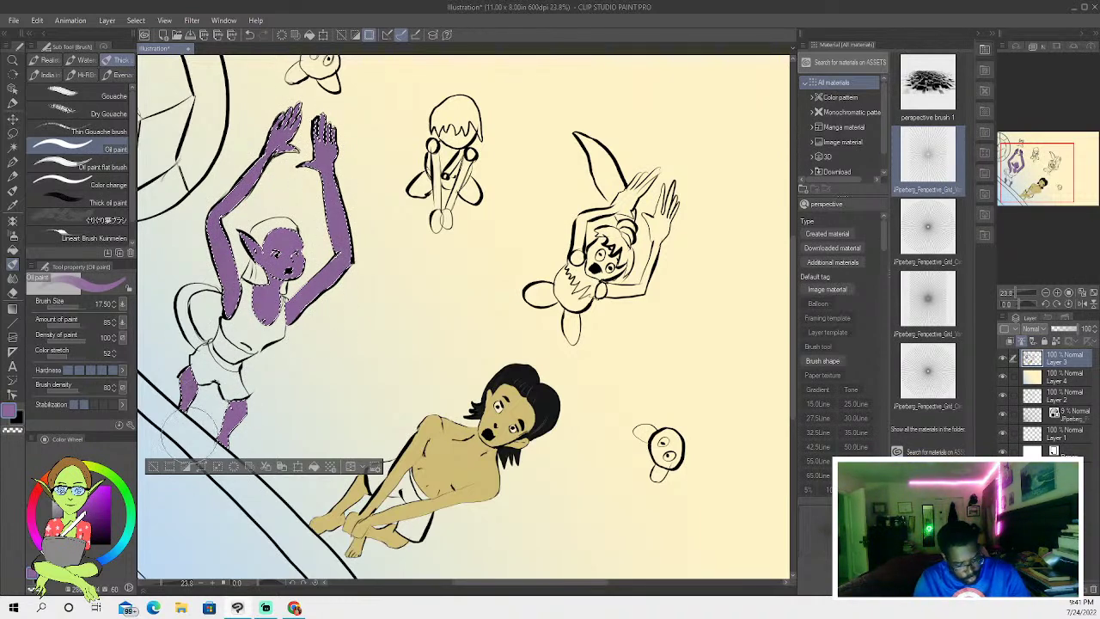
key("ctrl+d")
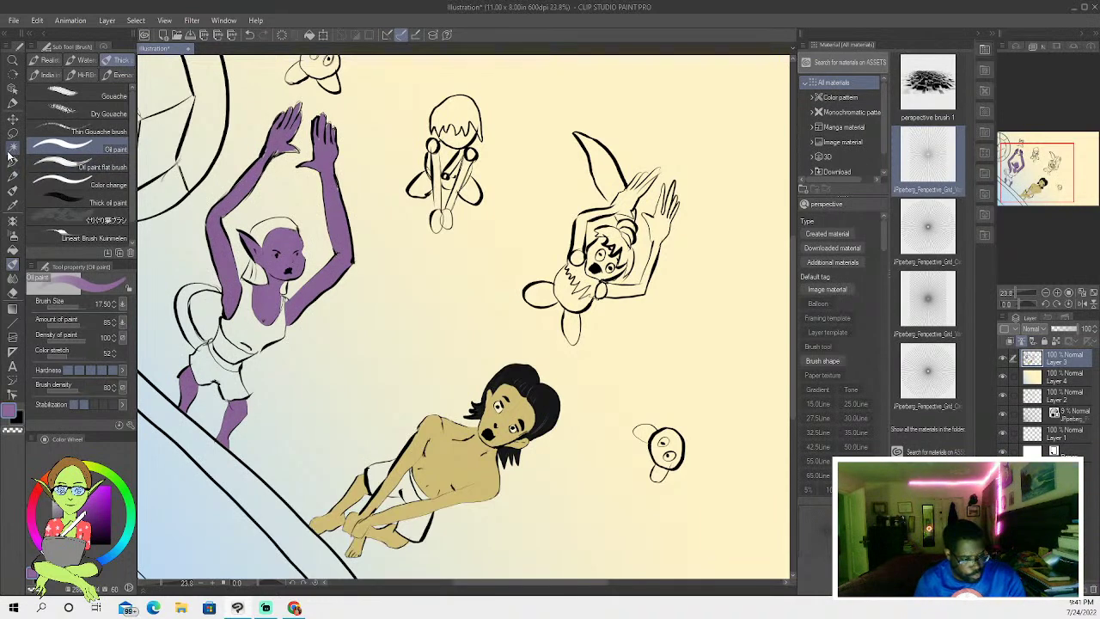
- Auto-select the pointed-eared figure's bare midriff and paint it the same purple with the Oil paint 2 brush at size 6.00
left_click(13, 146)
left_click(228, 351, "shift")
key("b")
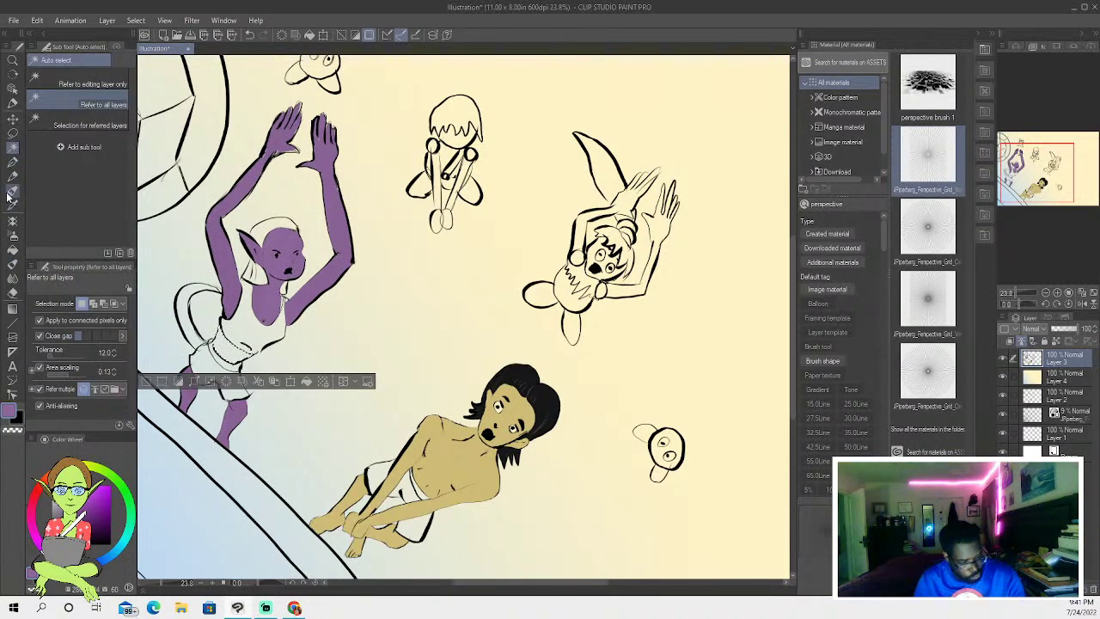
mouse_move(221, 334)
left_mouse_down()
mouse_move(228, 354)
mouse_move(253, 358)
left_mouse_up()
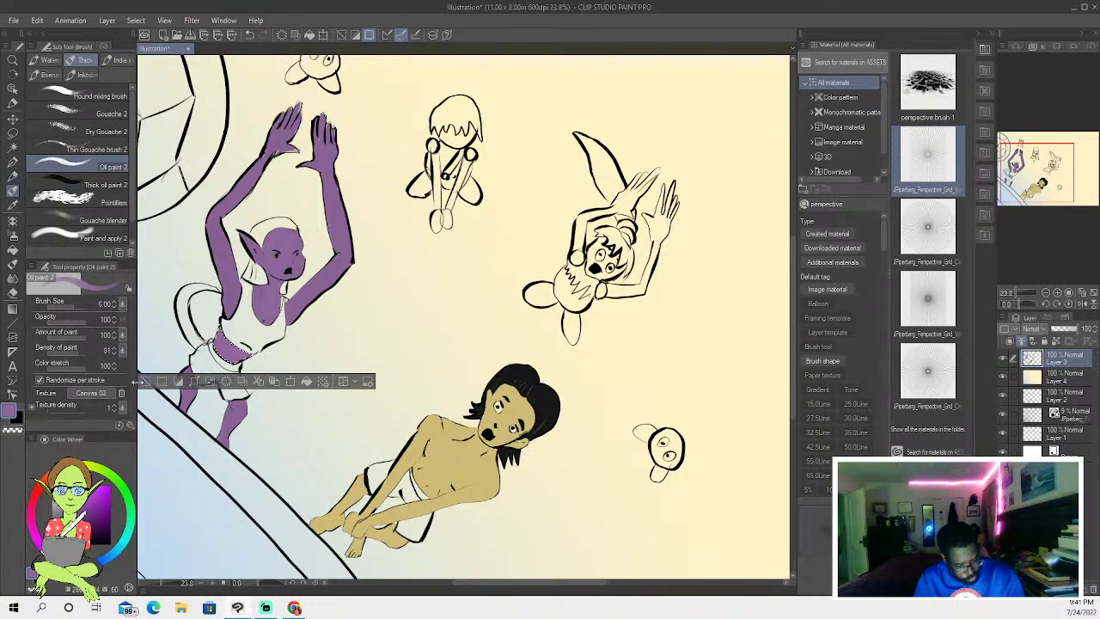
- Clear the current selection and auto-select all the white areas of the seated black-haired man's shorts
key("ctrl+d")
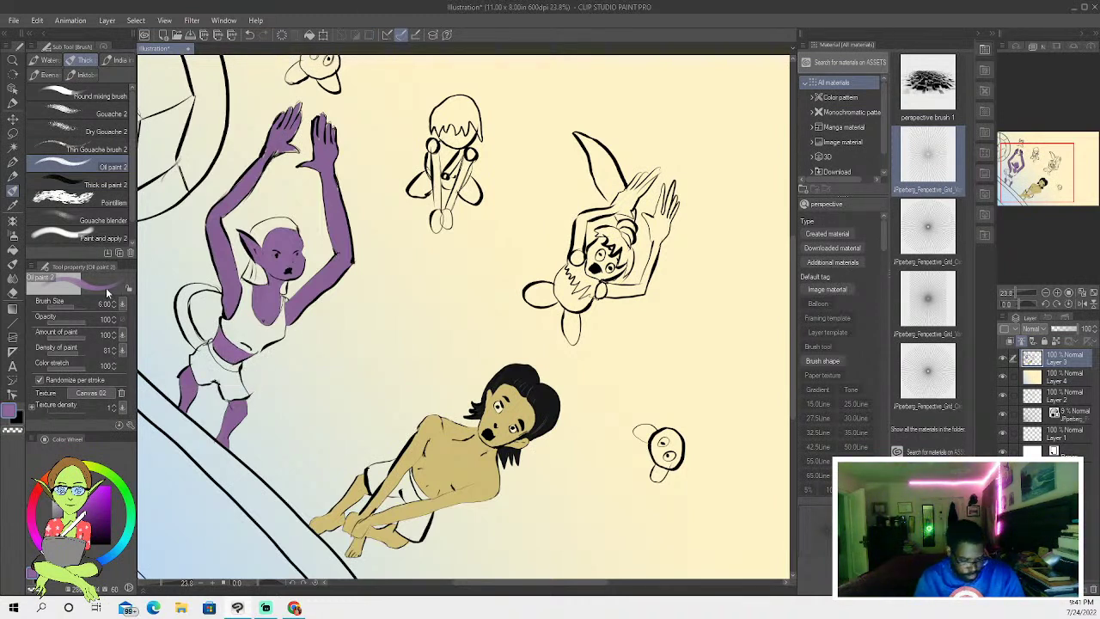
left_click(13, 148)
left_click(393, 505)
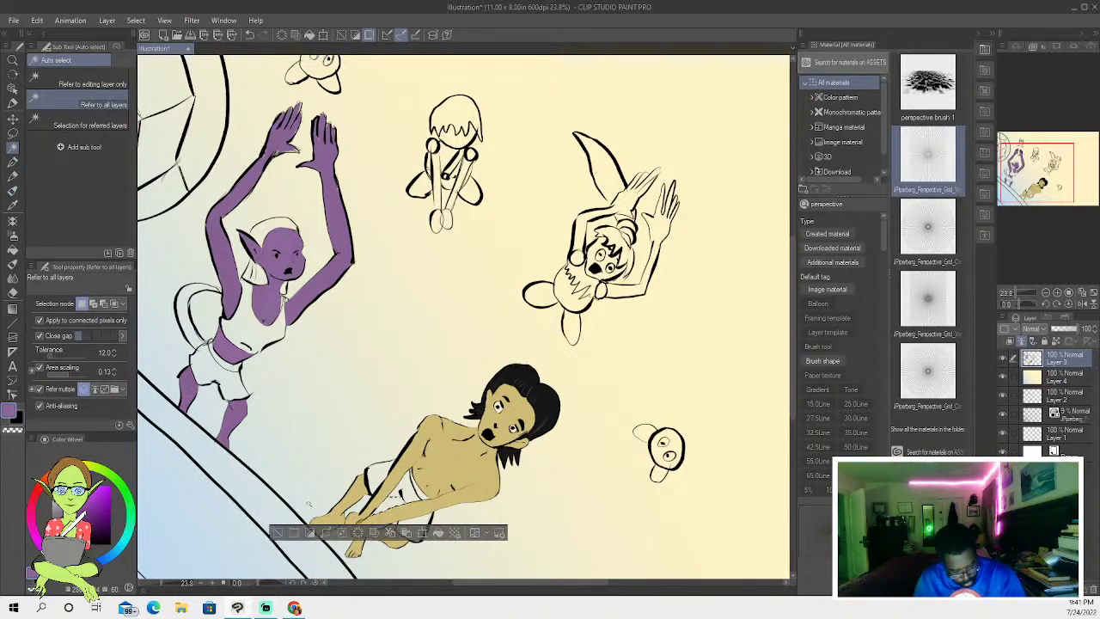
left_click(277, 532)
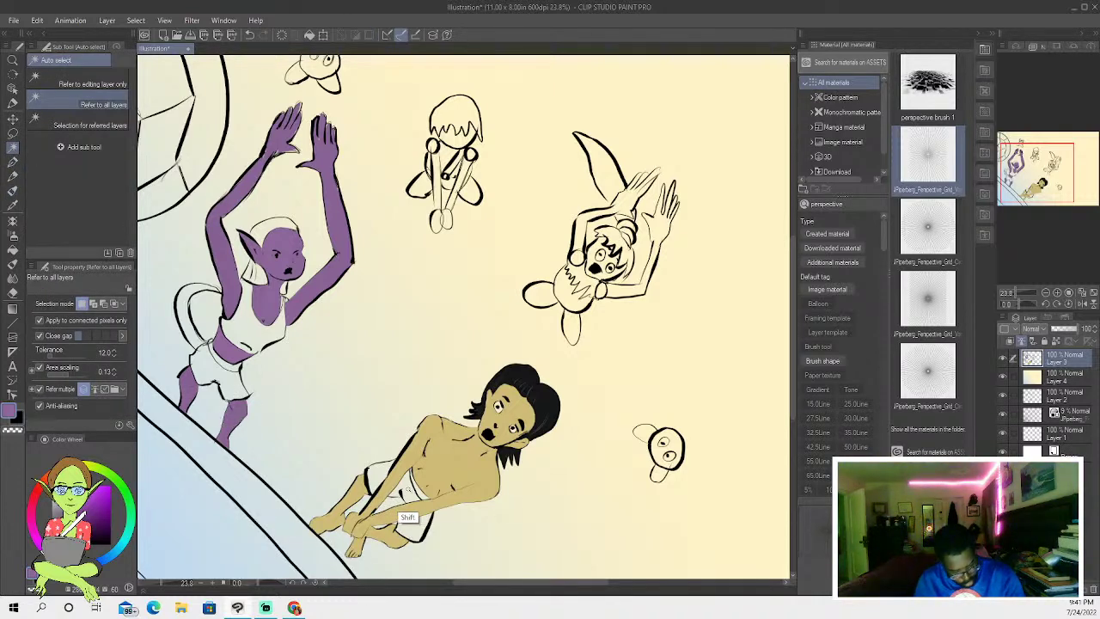
left_click(403, 508)
left_click(415, 532, "shift")
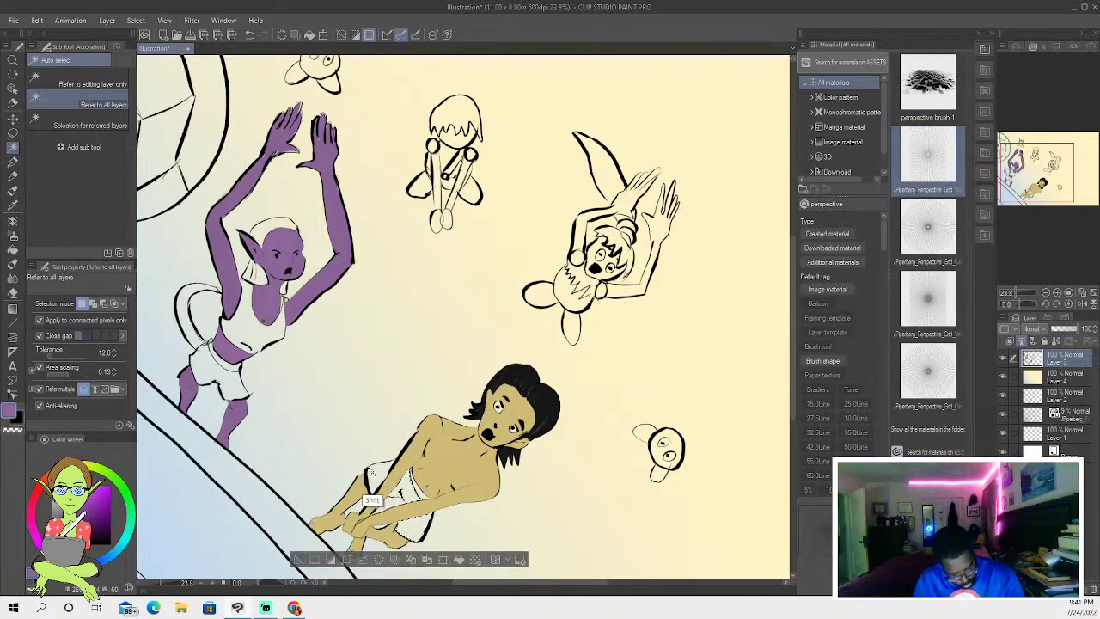
left_click(376, 483, "shift")
- Fill the seated man's selected shorts with dark red and clear the selection
left_click(36, 494)
left_click(110, 486)
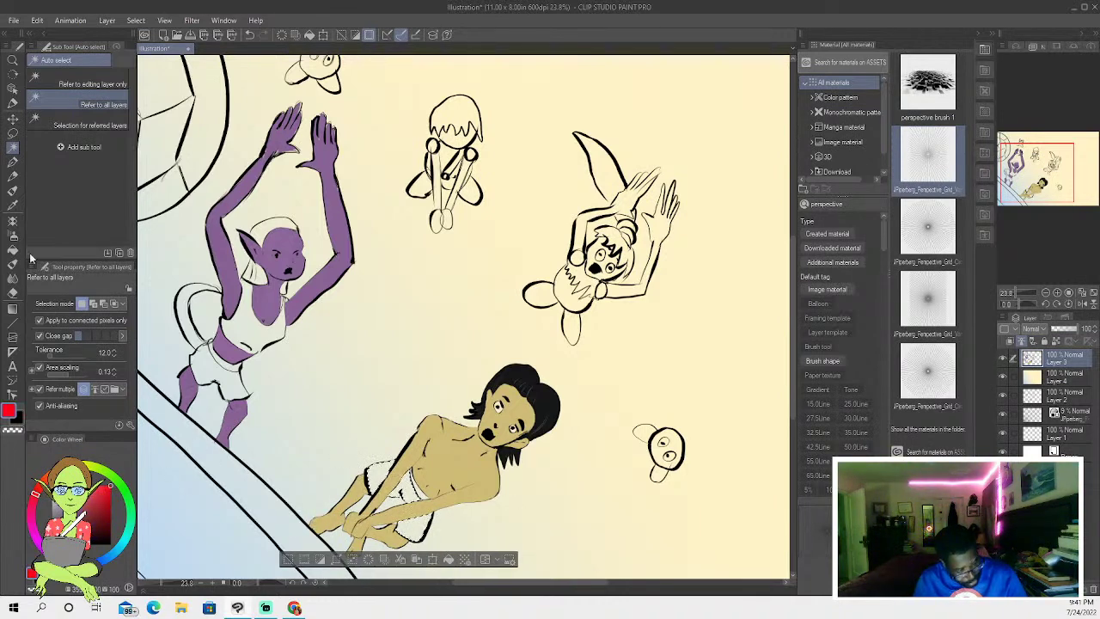
left_click(12, 249)
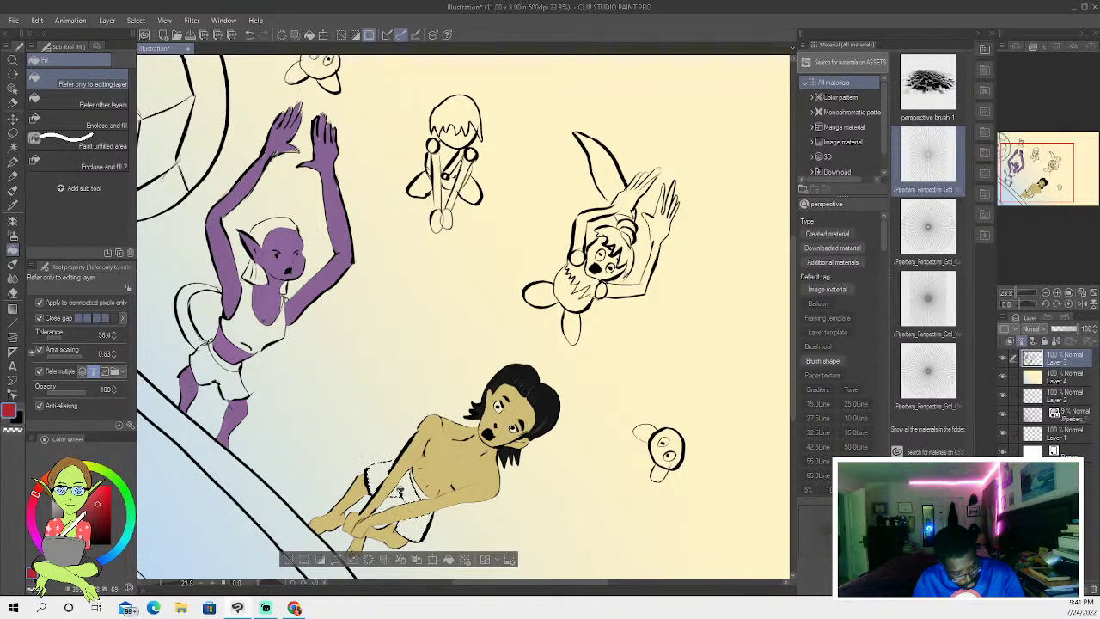
left_click(404, 492)
left_click(416, 525)
left_click(373, 482)
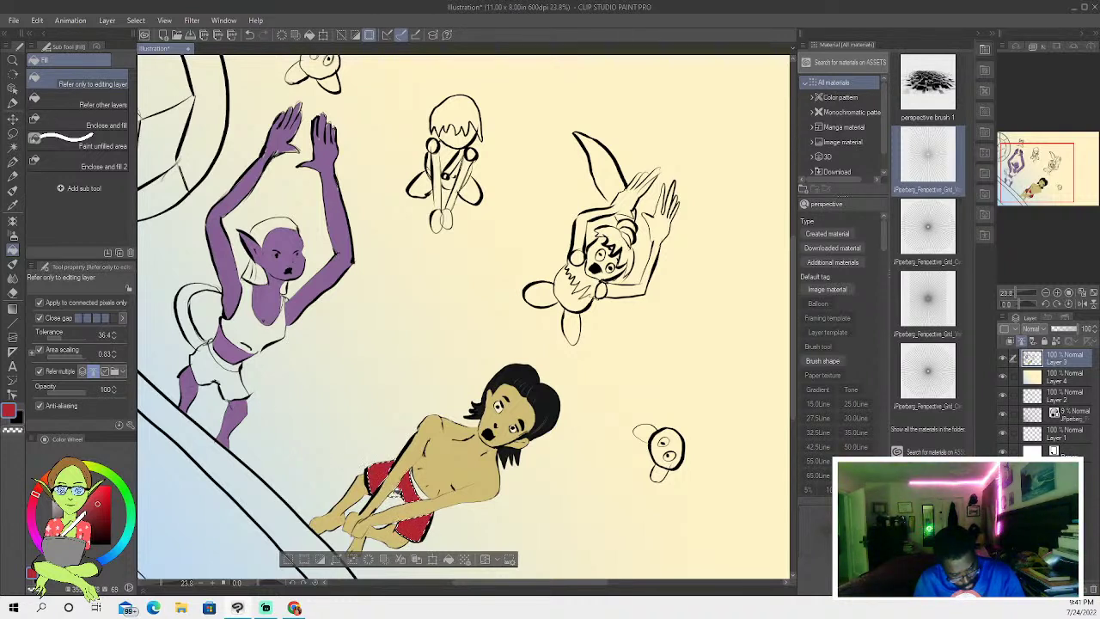
left_click_drag(401, 497, 379, 481)
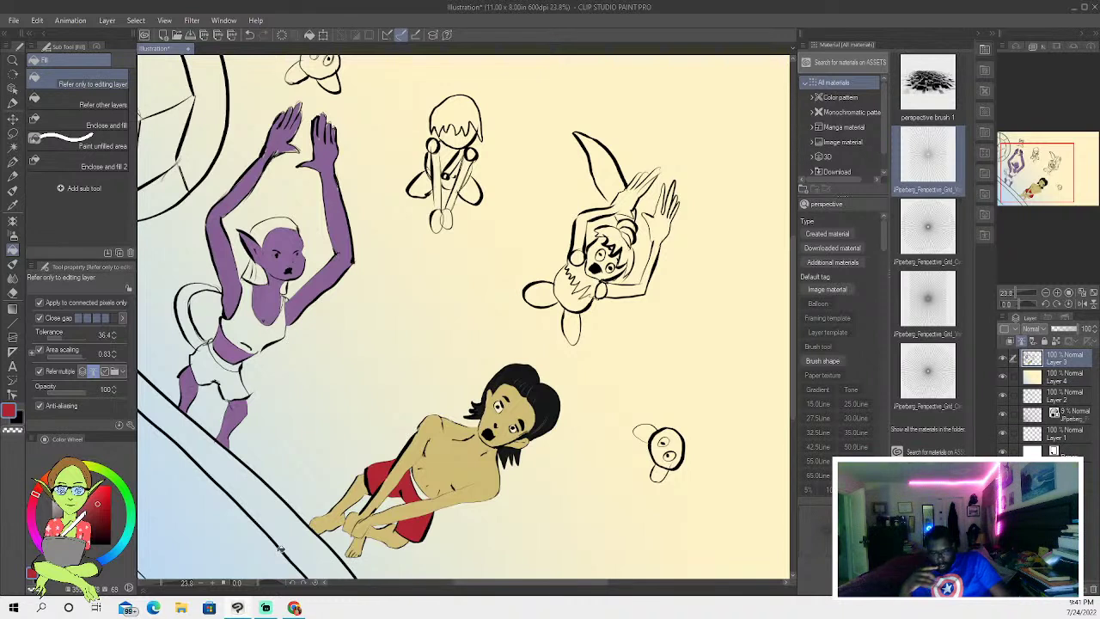
- Auto-select the purple elf's hair, fill it with light green, and clear the selection
key("w")
left_click(264, 271)
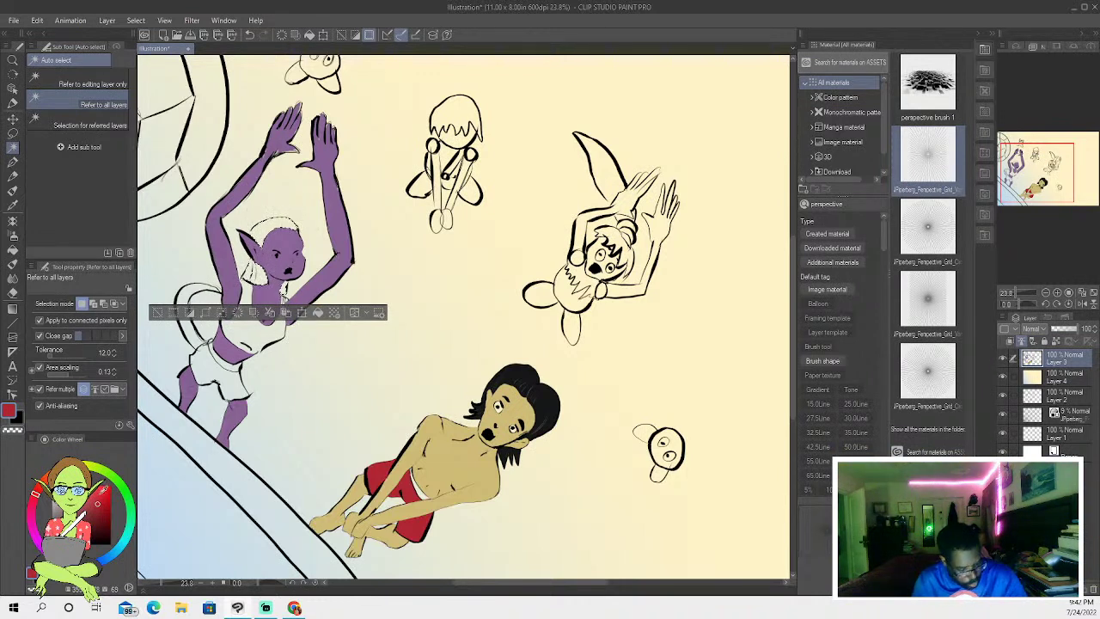
left_click(76, 467)
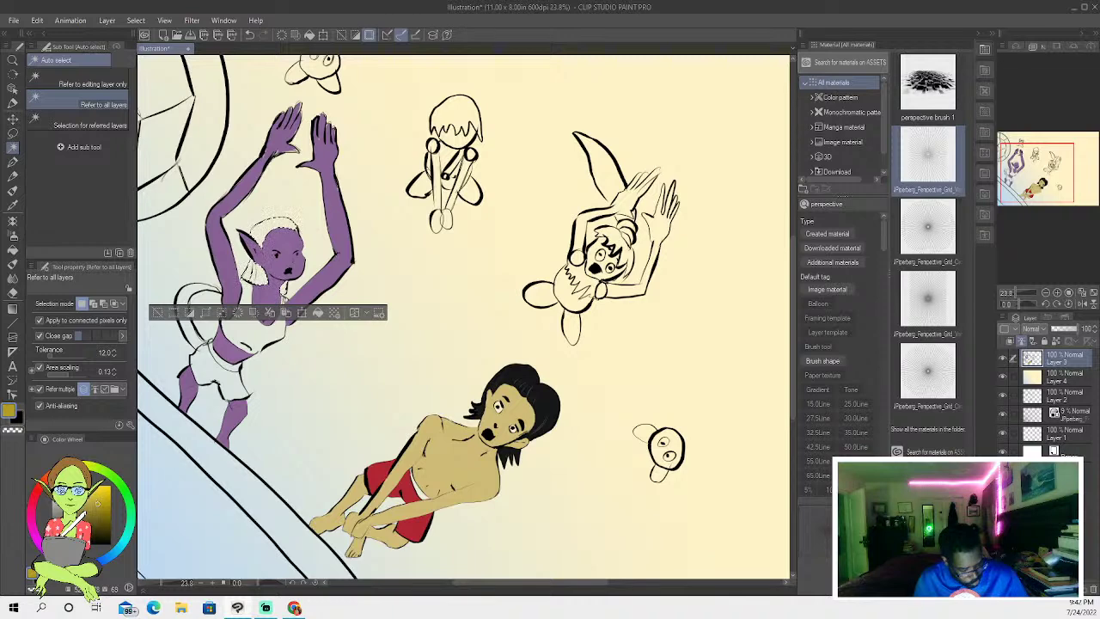
left_click(51, 553)
left_click(109, 472)
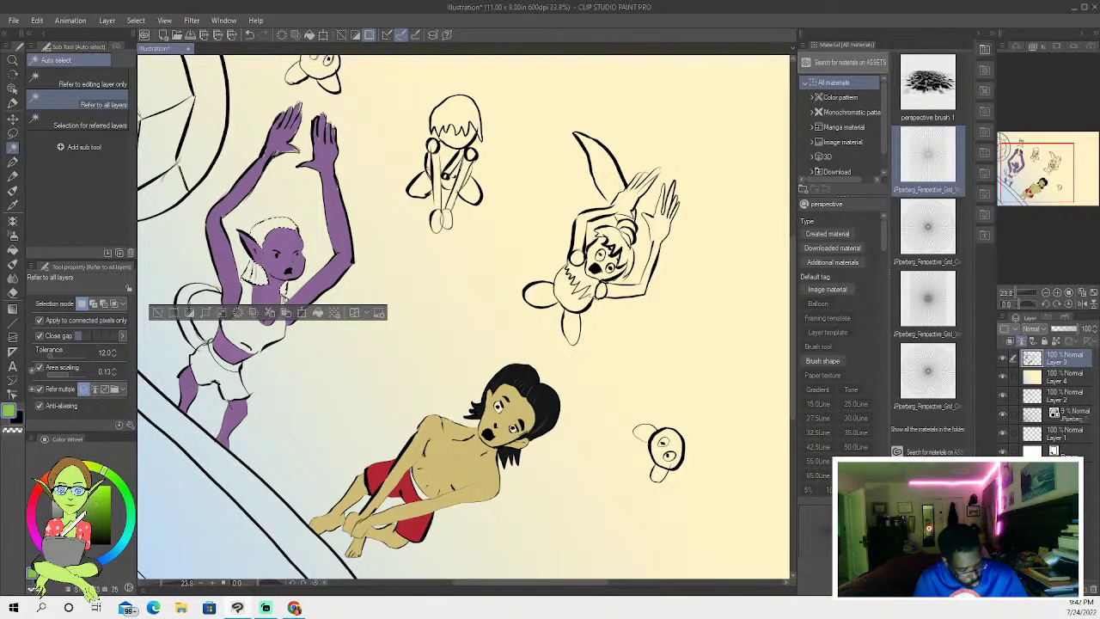
left_click(13, 250)
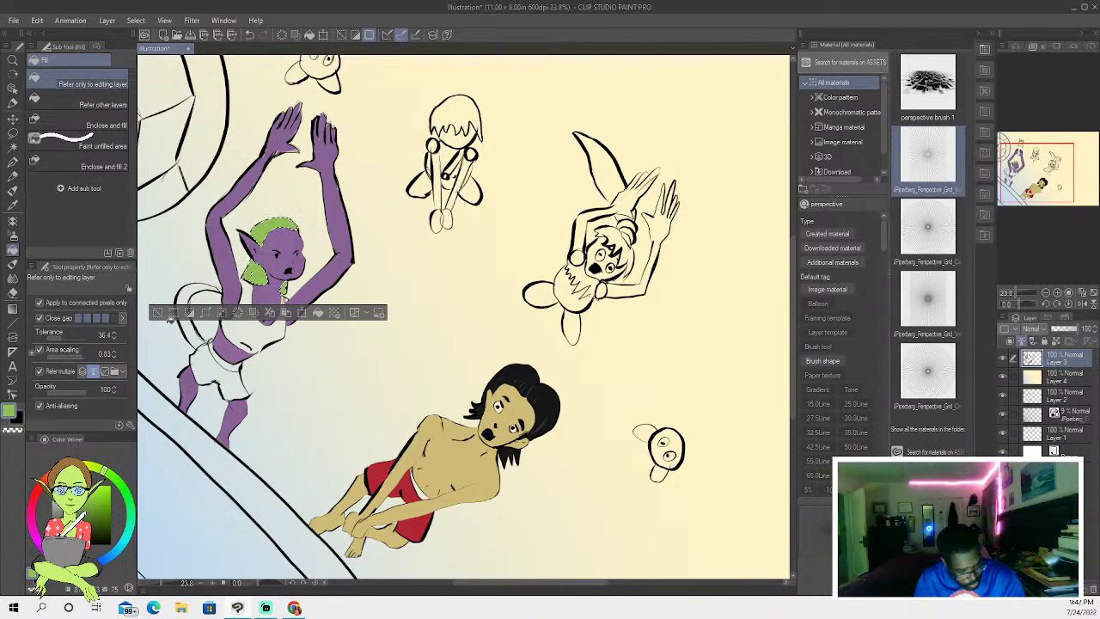
key("ctrl+d")
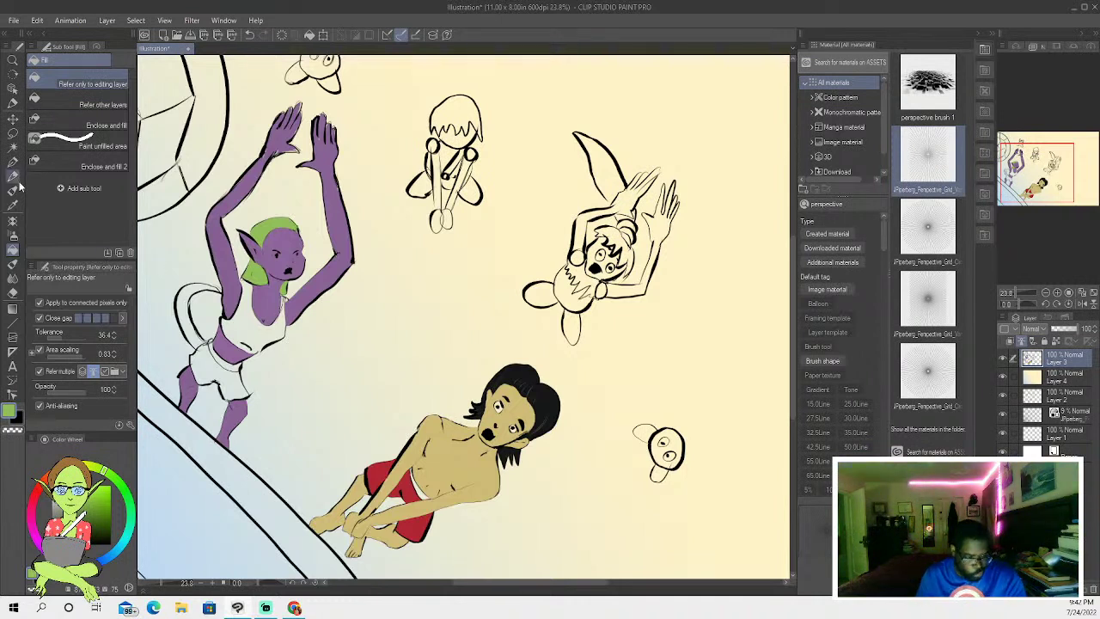
left_click(13, 147)
left_click(232, 369)
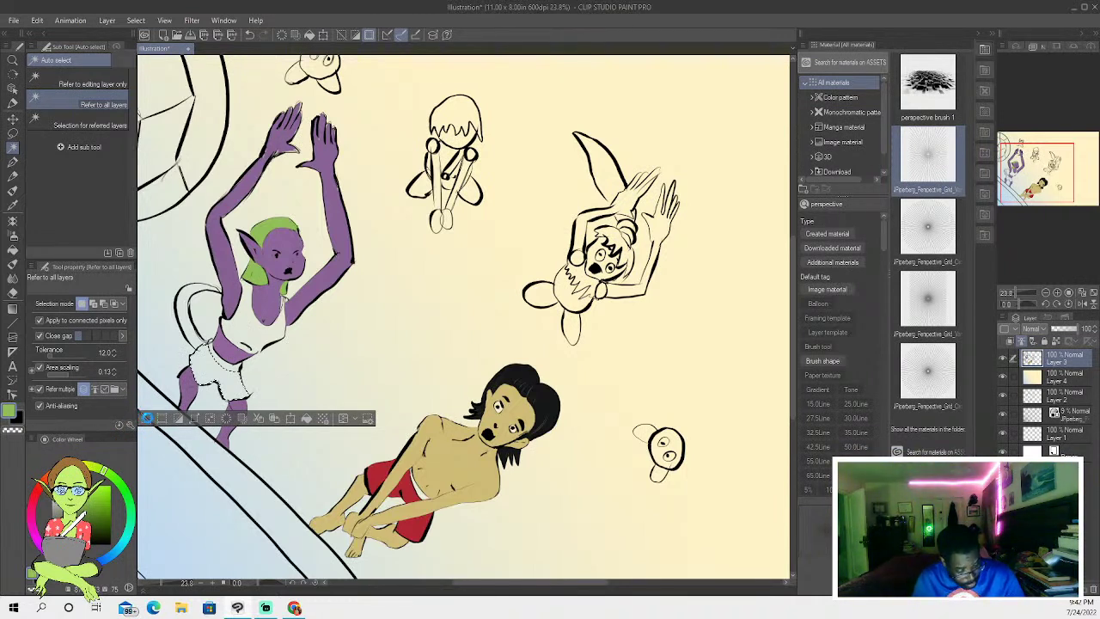
left_click(150, 382)
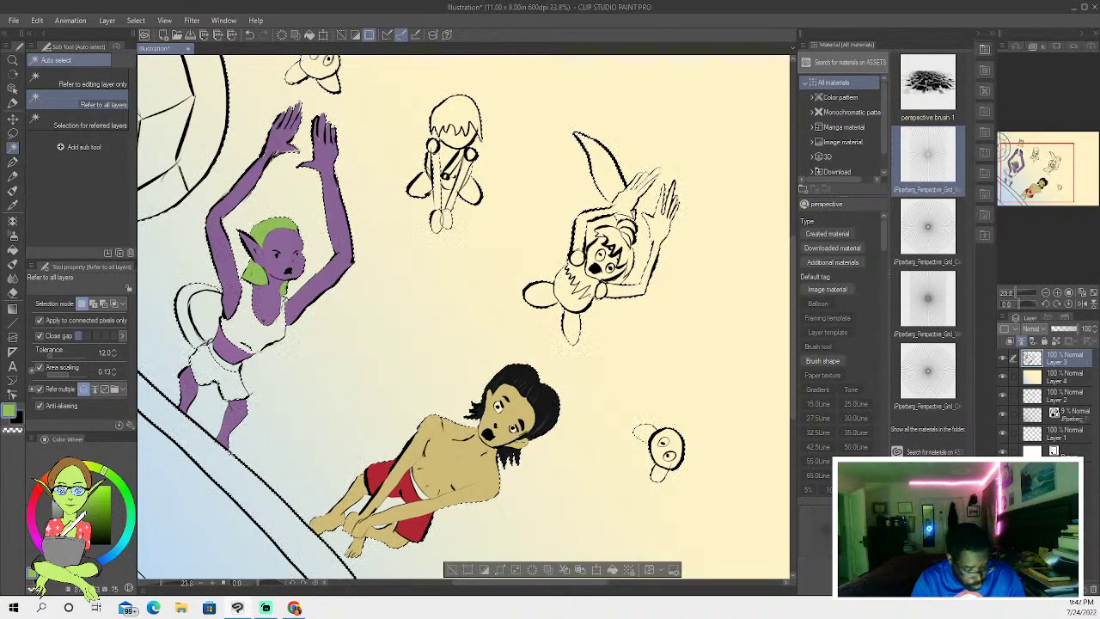
left_click(451, 570)
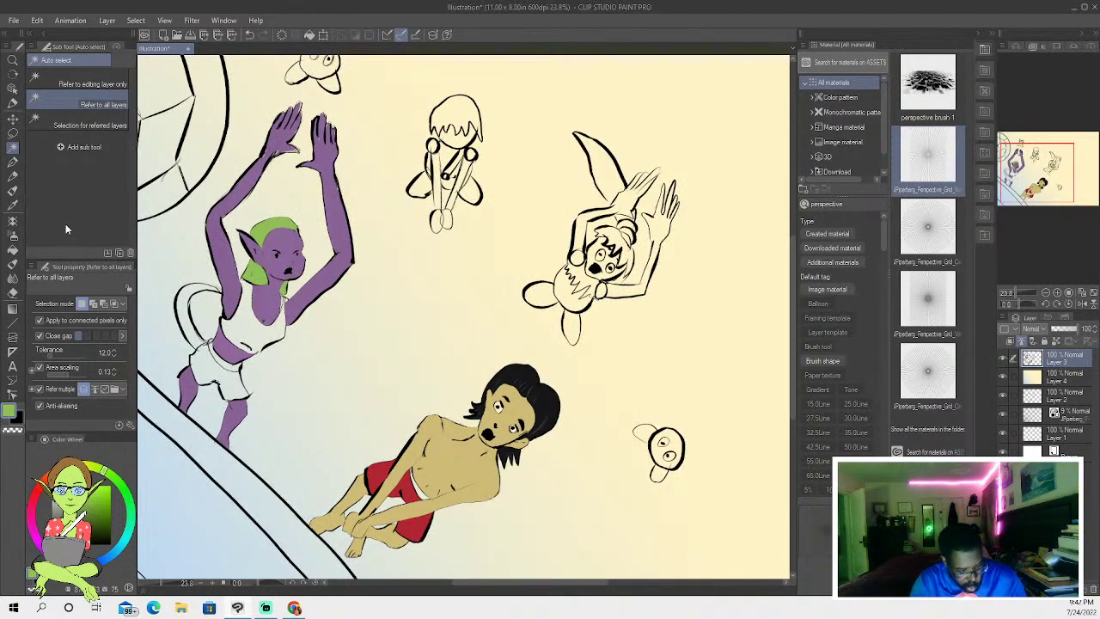
- Close the gaps in the purple elf's top outline in black with the Smooth Inker pen at size 7
left_click(13, 161)
key("x")
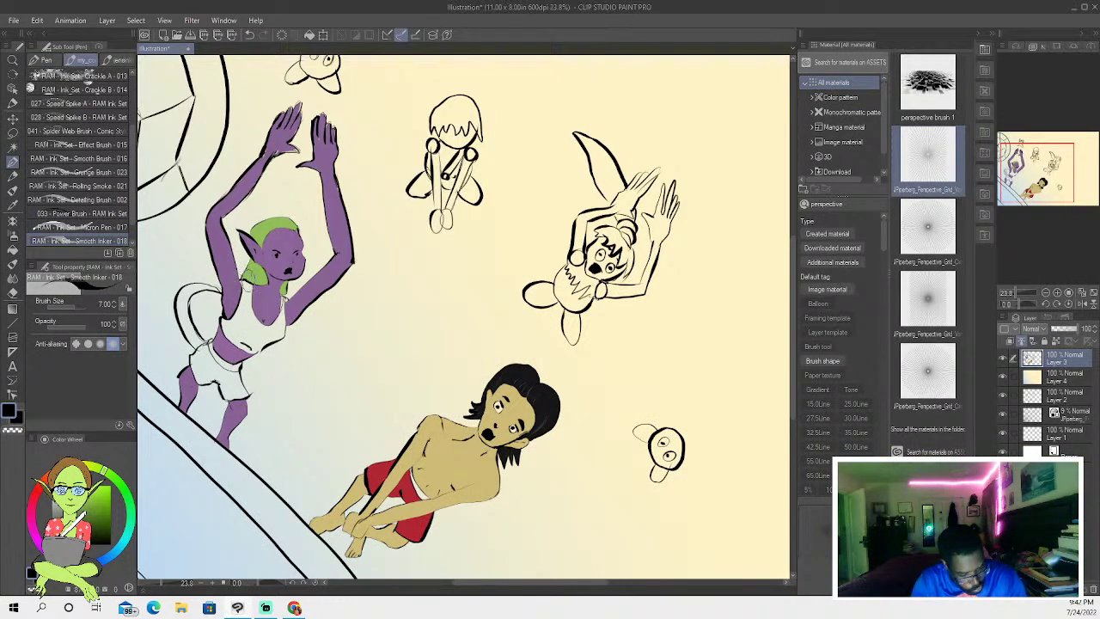
key("w")
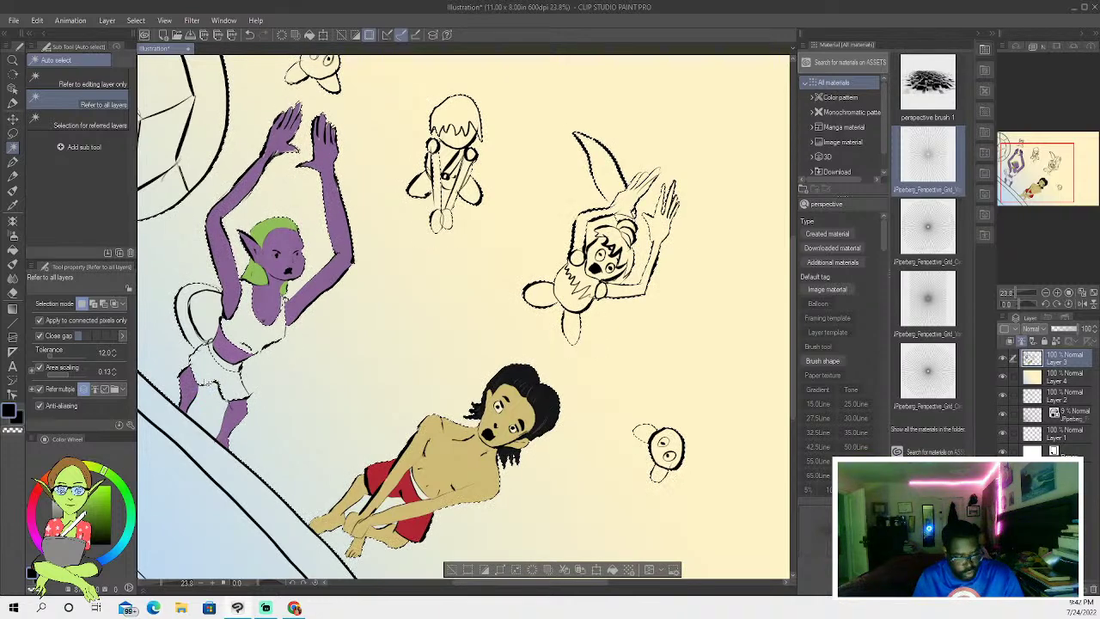
left_click(13, 160)
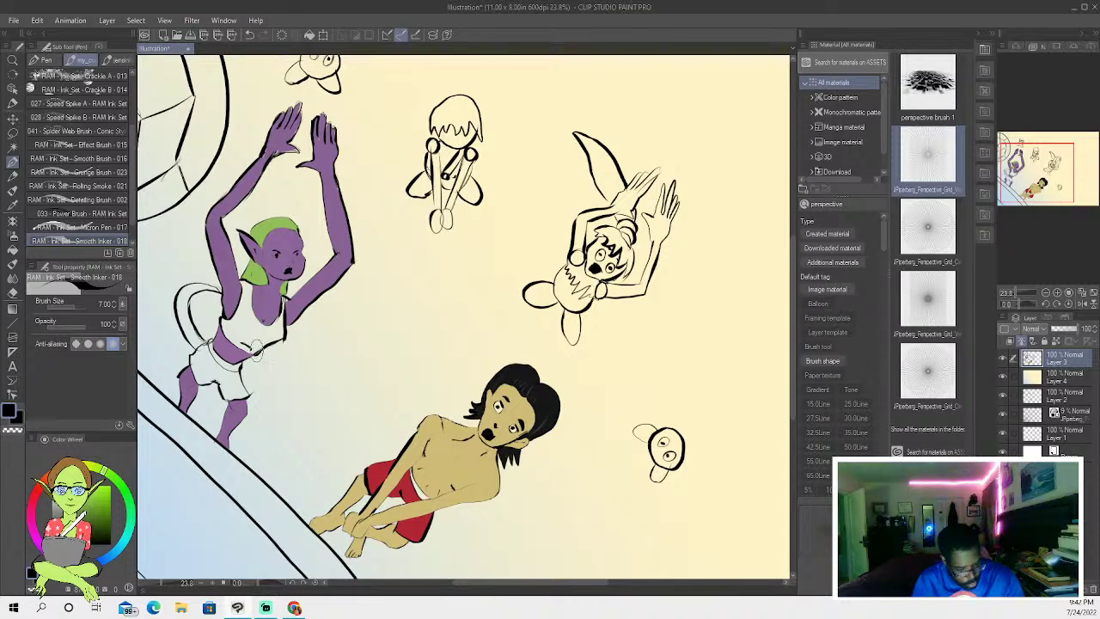
- Auto-select the purple elf's tank top and shorts together
left_click(12, 147)
left_click(251, 328)
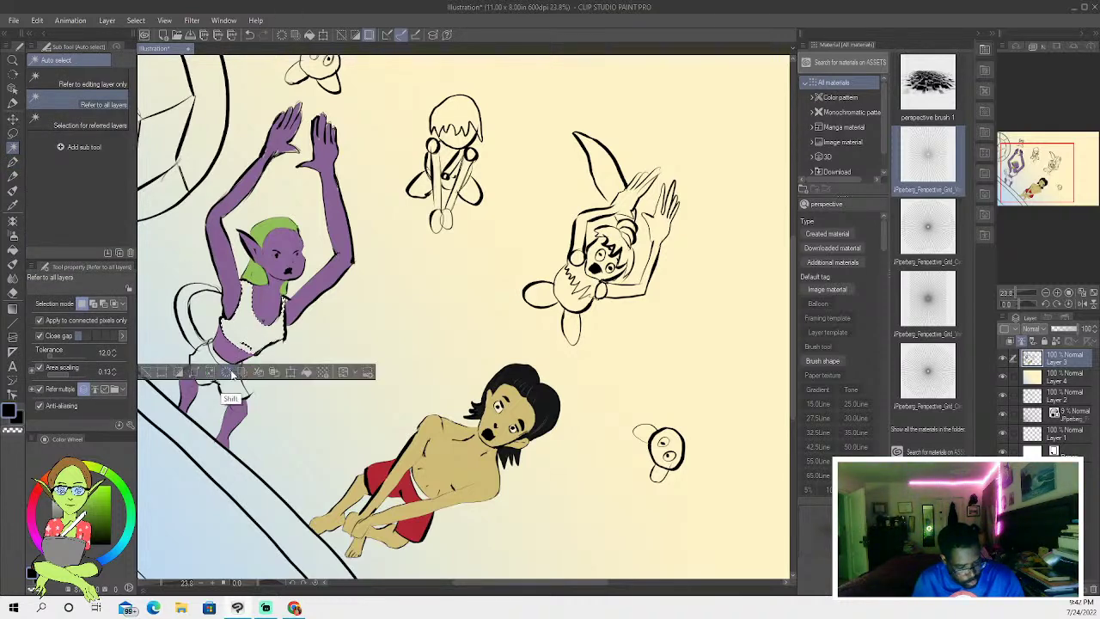
left_click(207, 382, "shift")
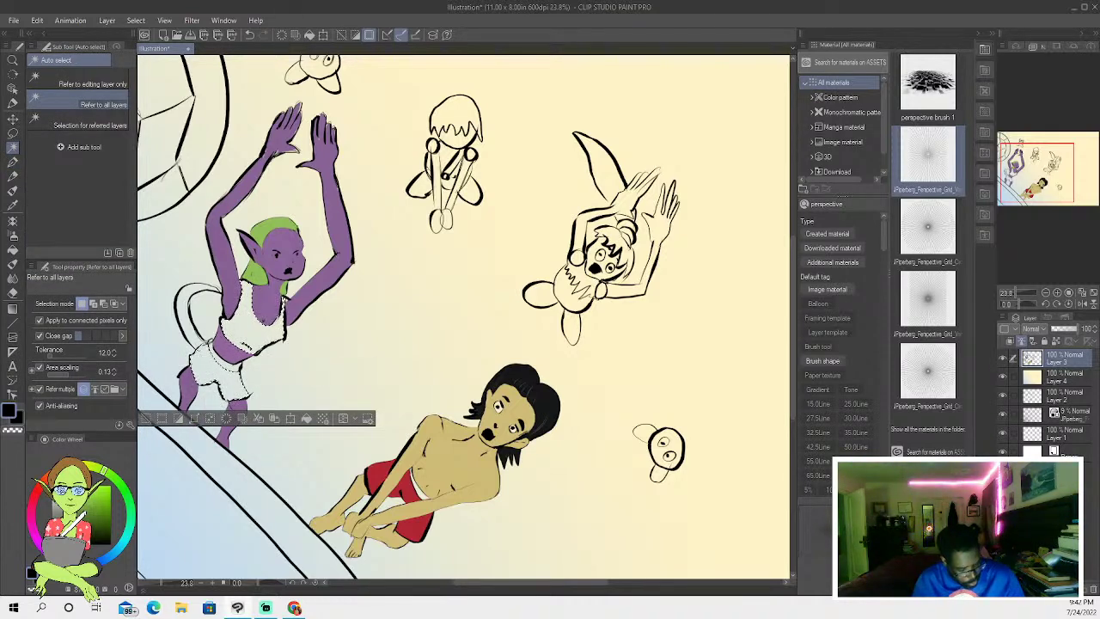
- Fill the purple elf's selected top and shorts with golden ochre, trying out shades, and clear the selection
left_click(13, 250)
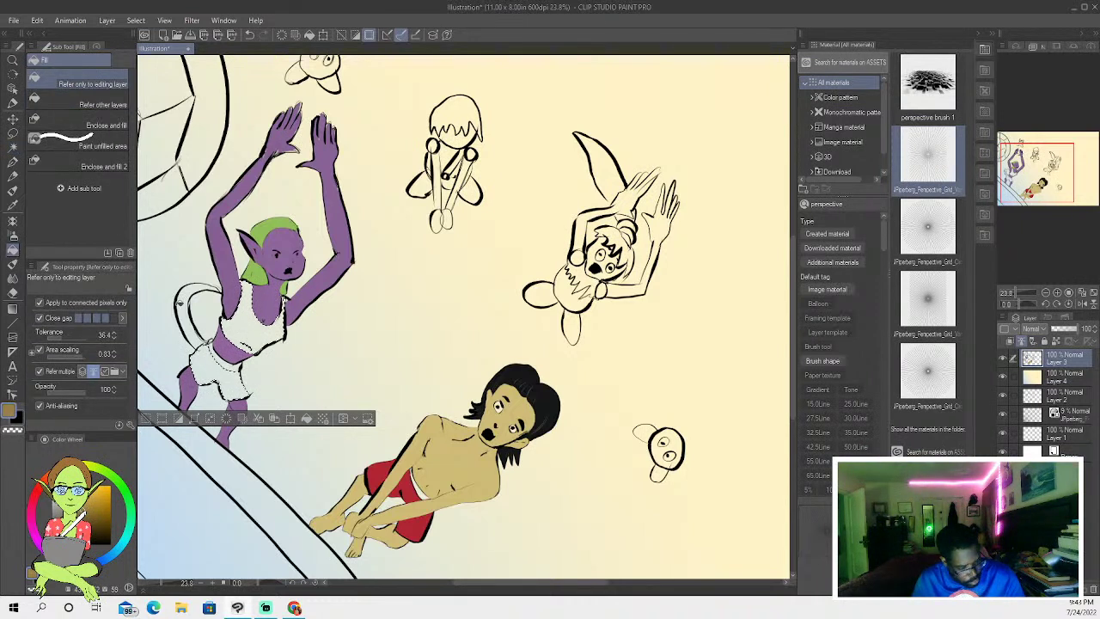
left_click(217, 365)
left_click(251, 316)
left_click(84, 496)
left_click(216, 374)
left_click(251, 316)
left_click(100, 503)
left_click(219, 383)
left_click(251, 318)
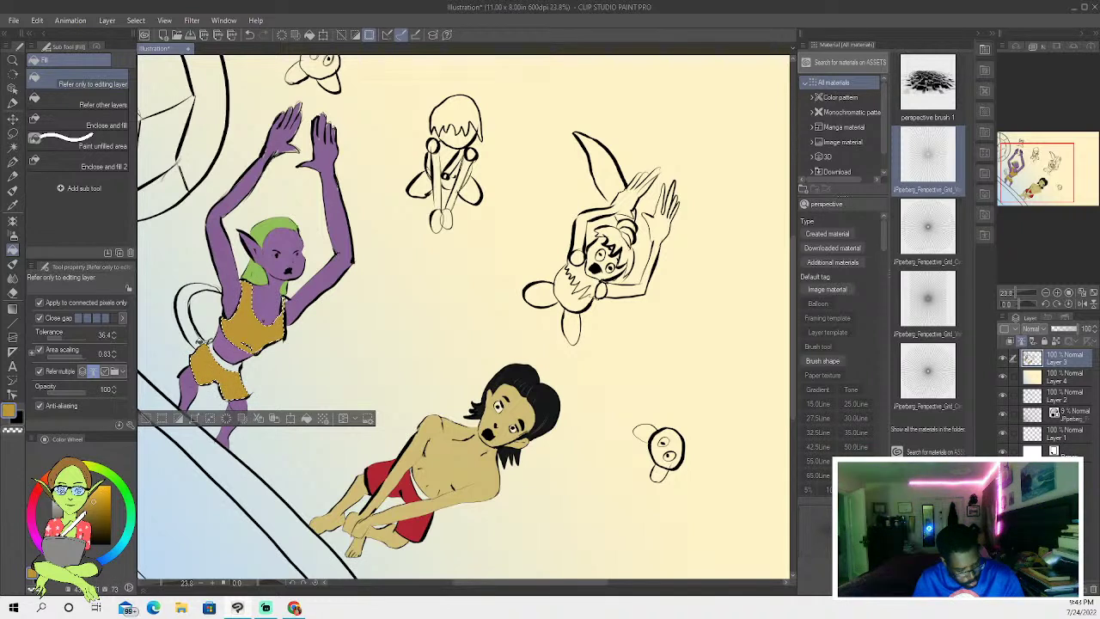
left_click(147, 420)
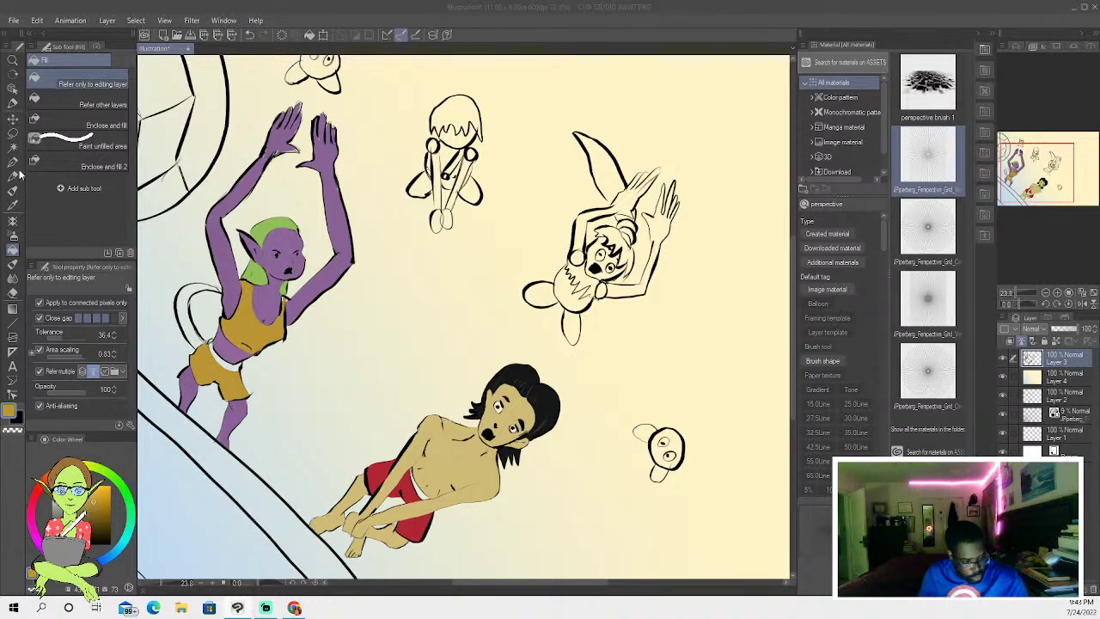
- Auto-select the lower part of the jagged-edged outfit on the figure with raised arms, fill it with green, and deselect
key("p")
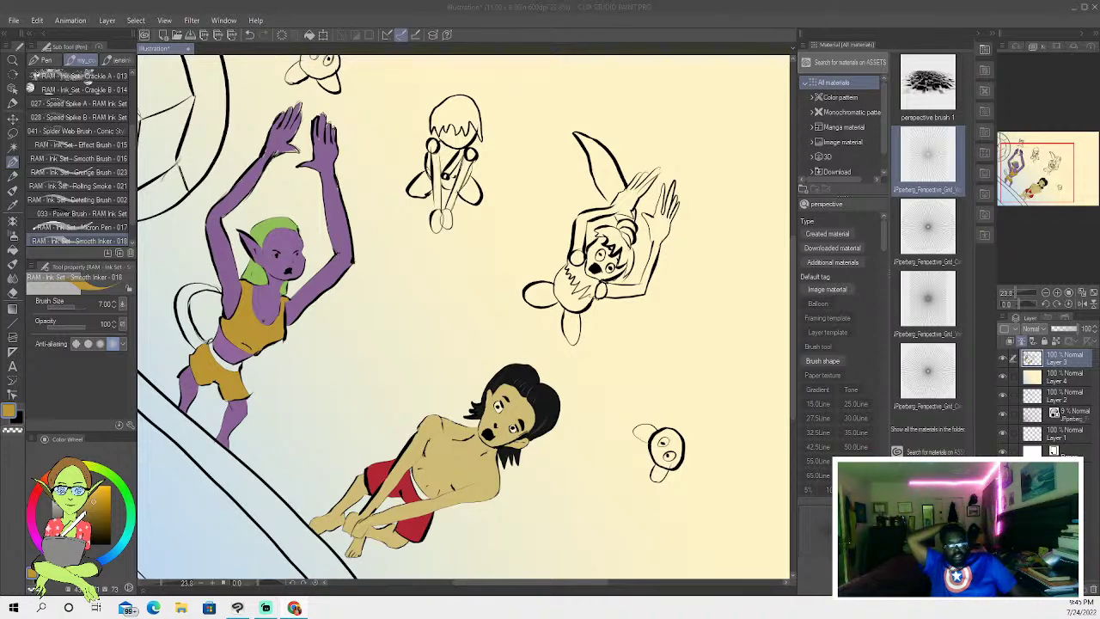
left_click(13, 147)
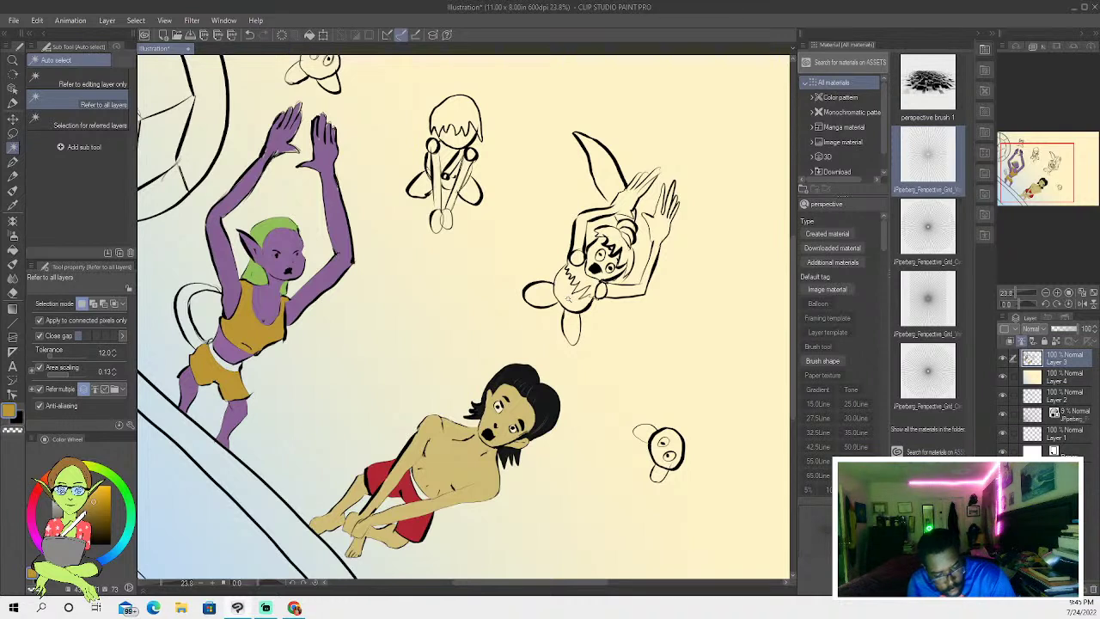
left_click(564, 291)
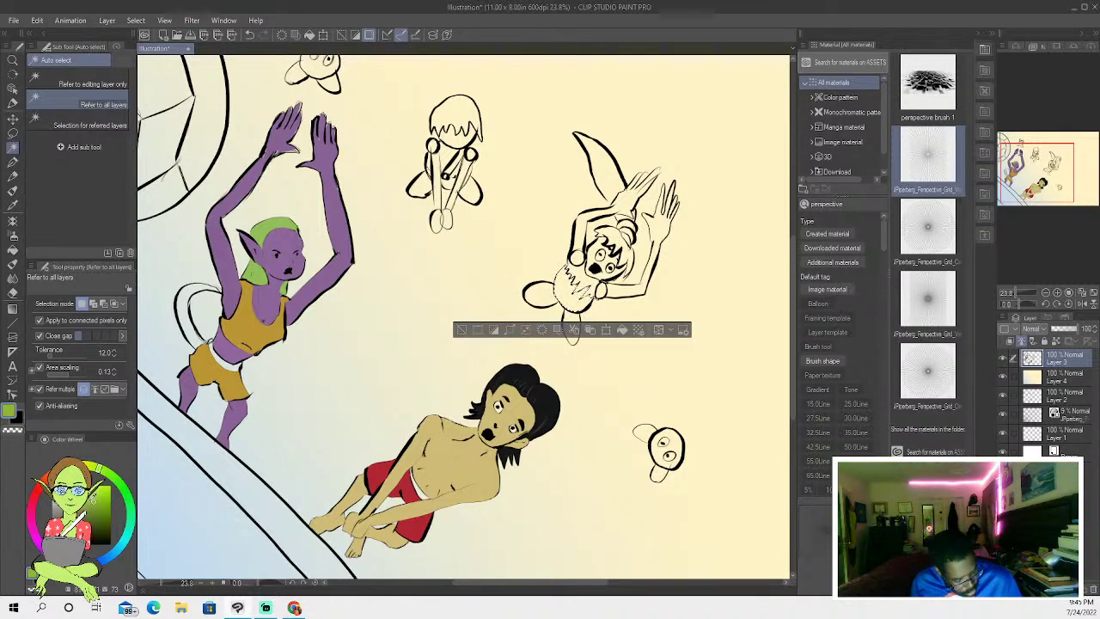
key("g")
left_click(563, 269)
left_click(462, 330)
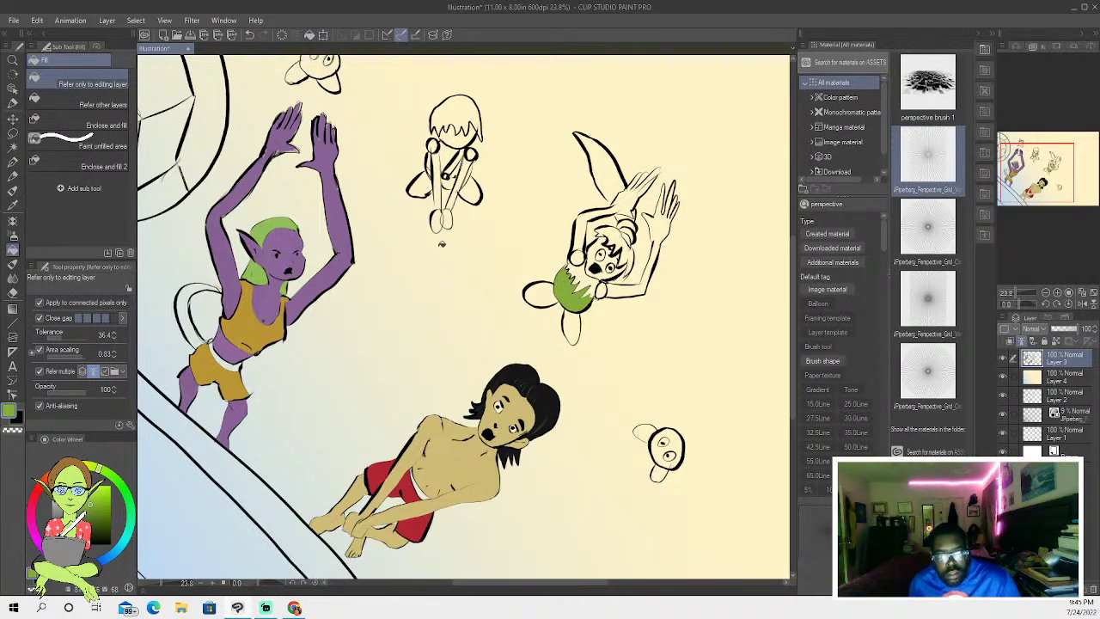
- Auto-select the upper part and shoulders of the same figure's outfit, fill them with light pink, and deselect
left_click(13, 147)
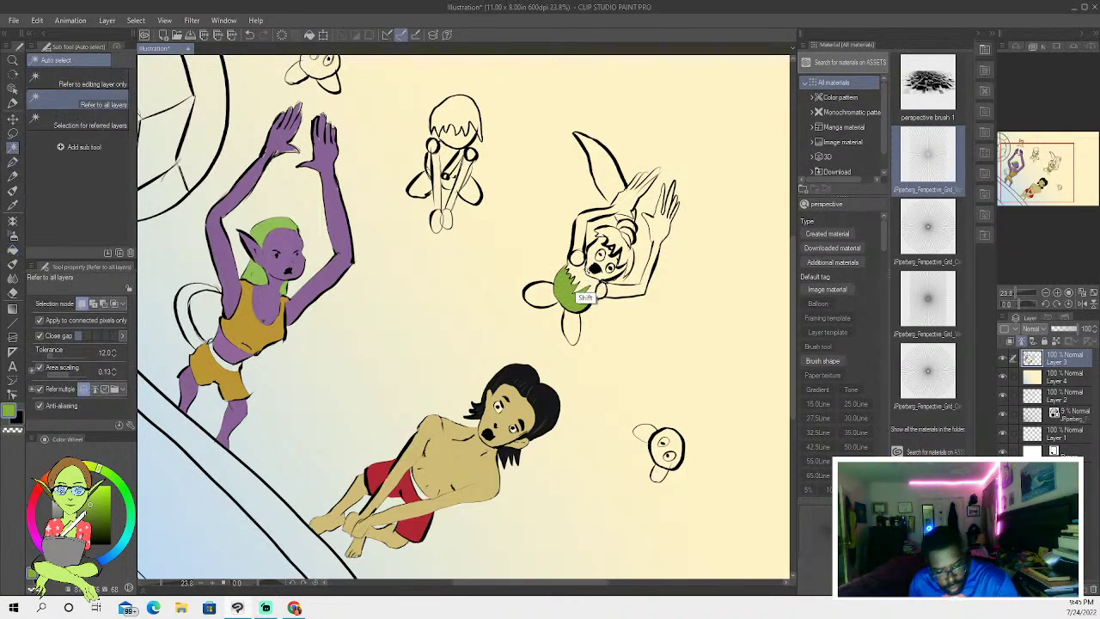
left_click(576, 297, "shift")
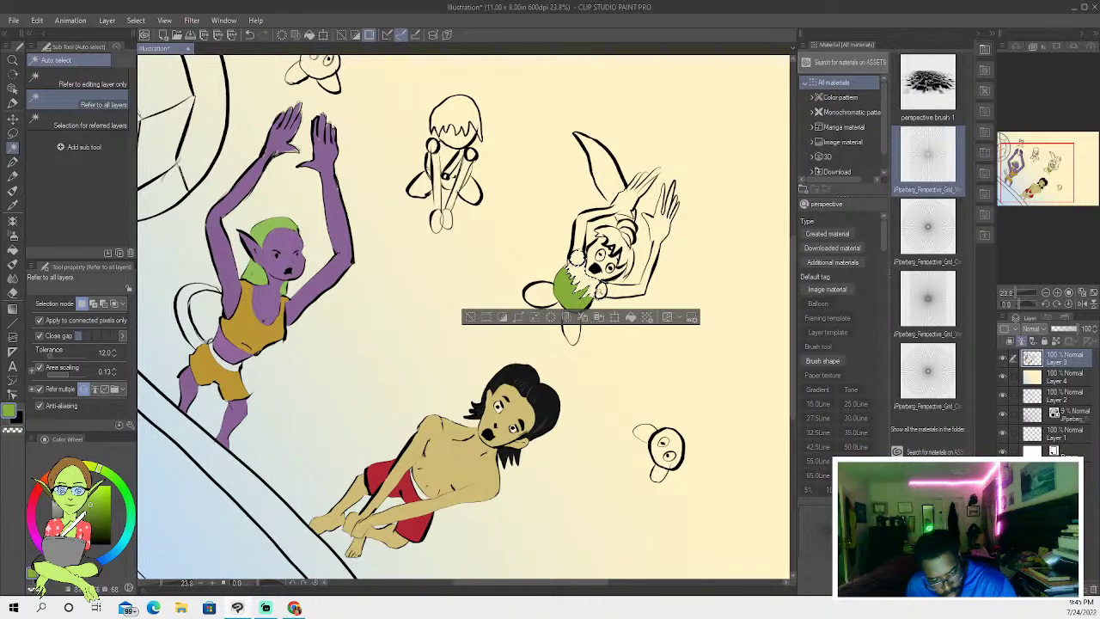
left_click(36, 526)
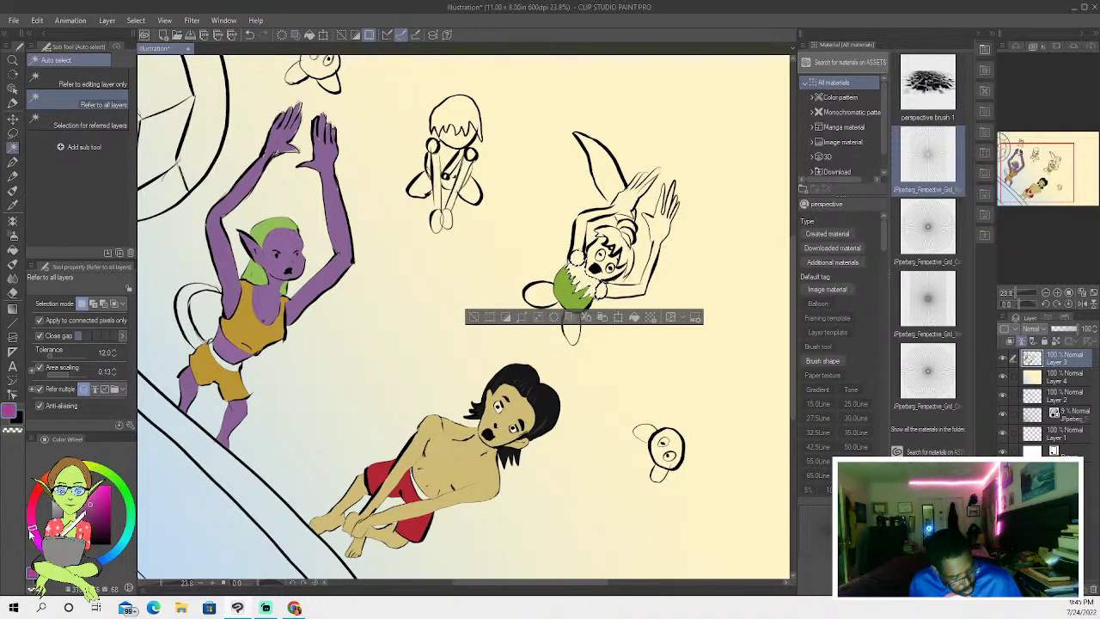
left_click(13, 249)
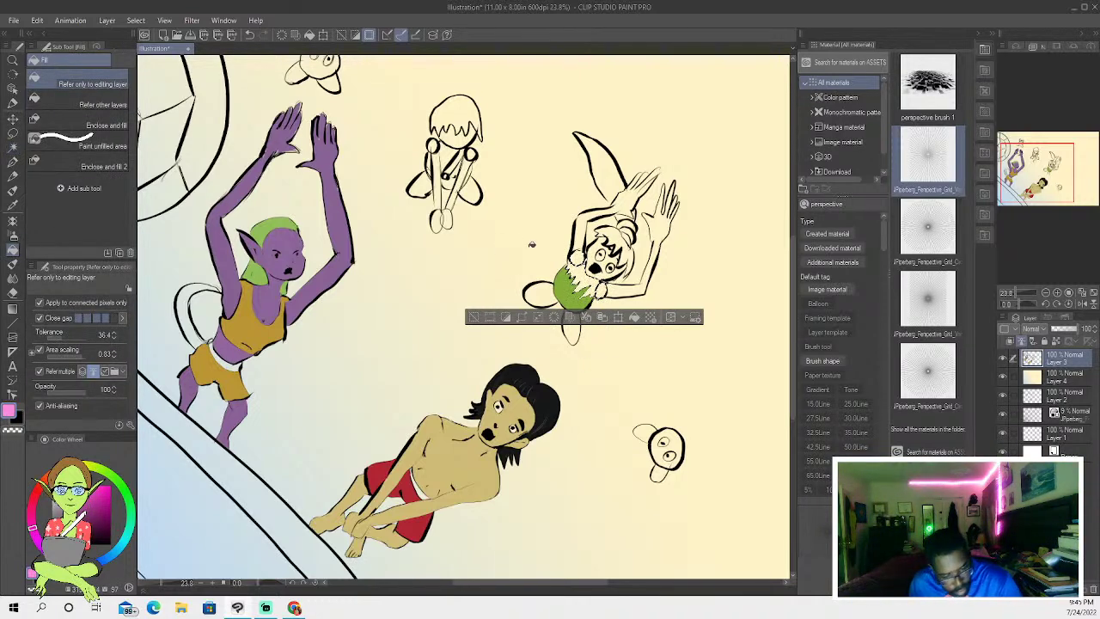
left_click(576, 258)
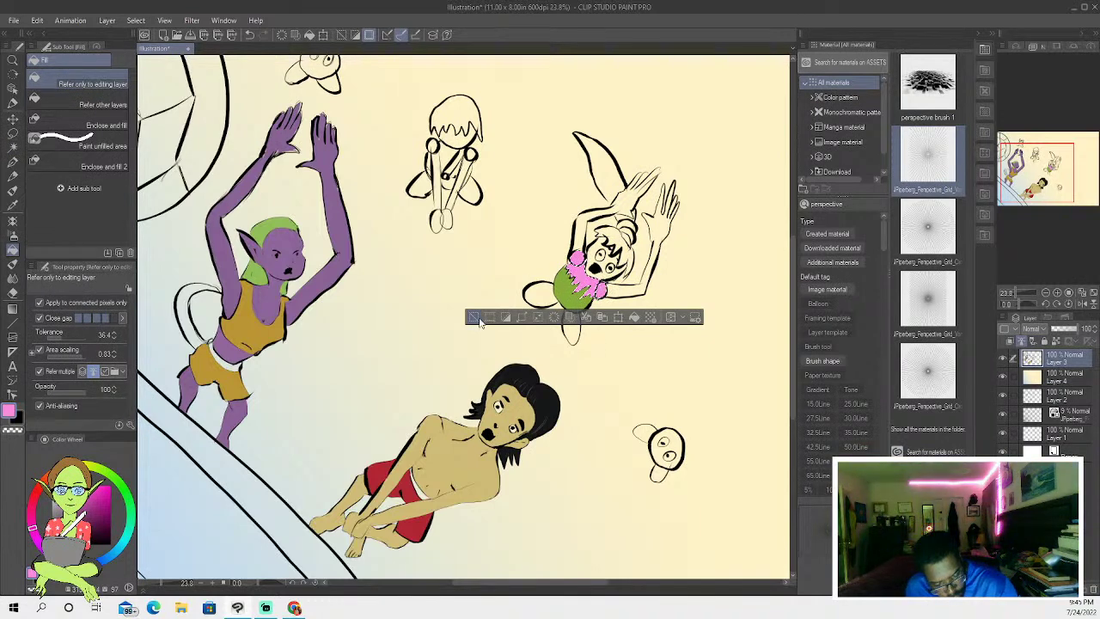
left_click(478, 316)
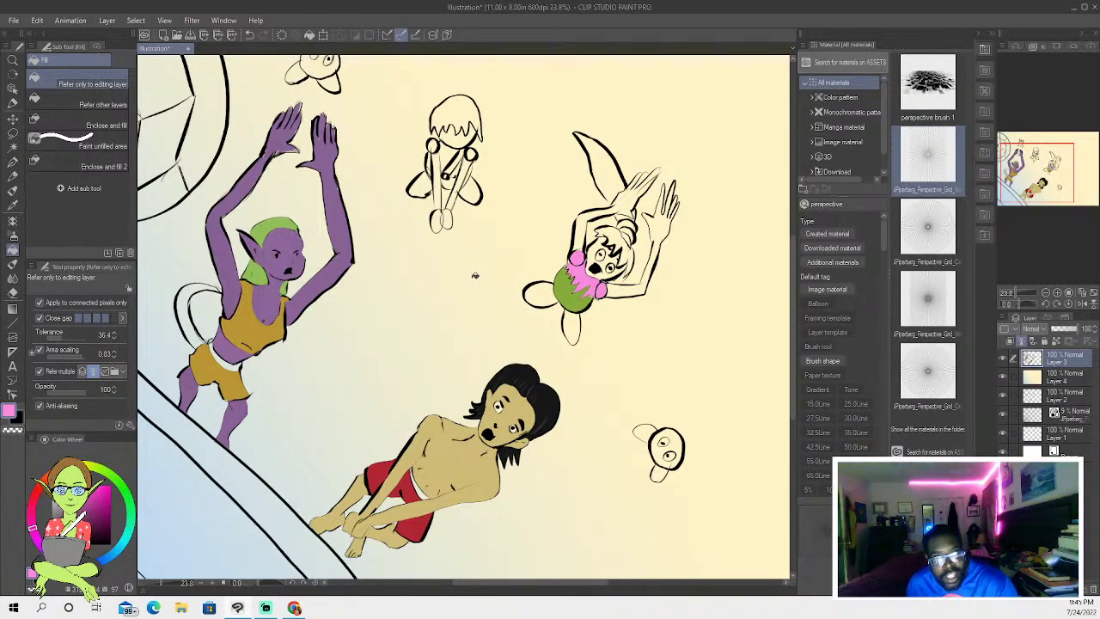
left_click(13, 146)
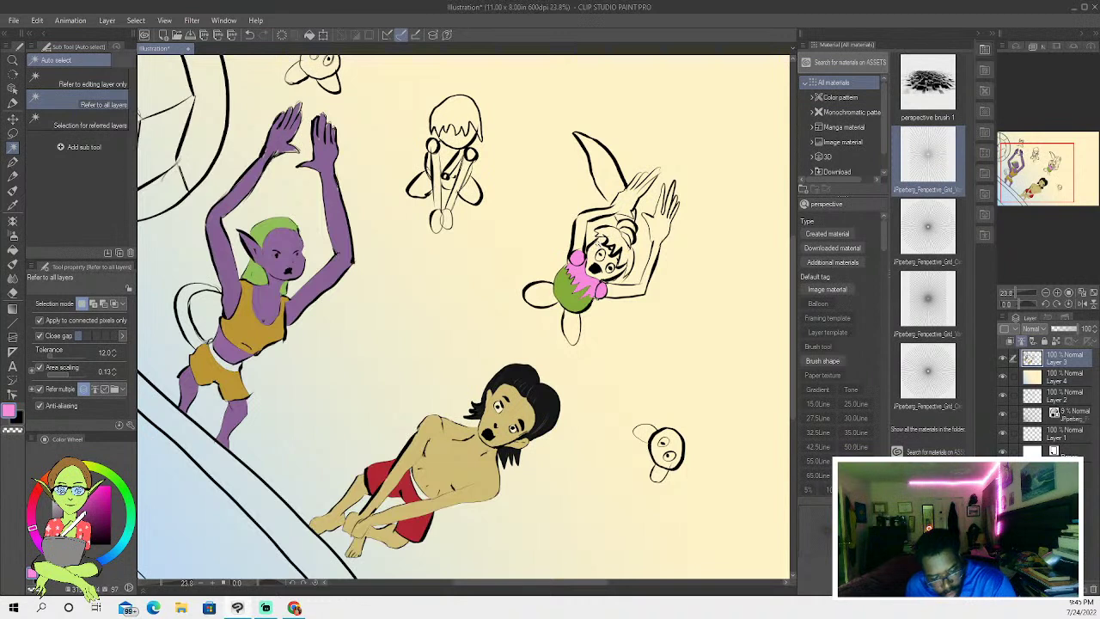
left_click(602, 248)
left_click(615, 244)
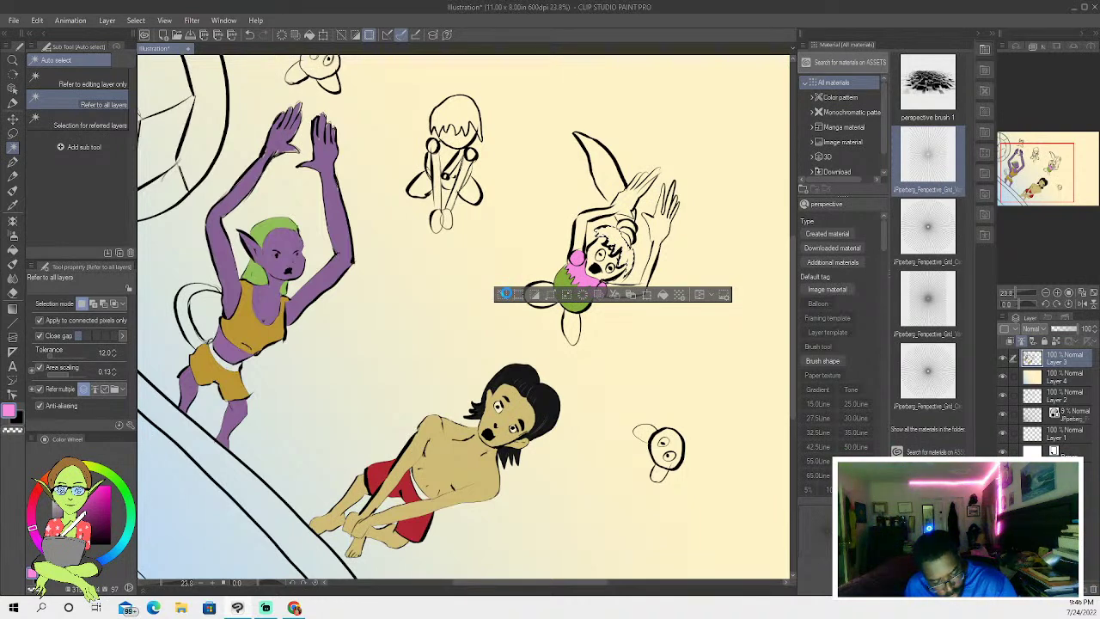
left_click(504, 295)
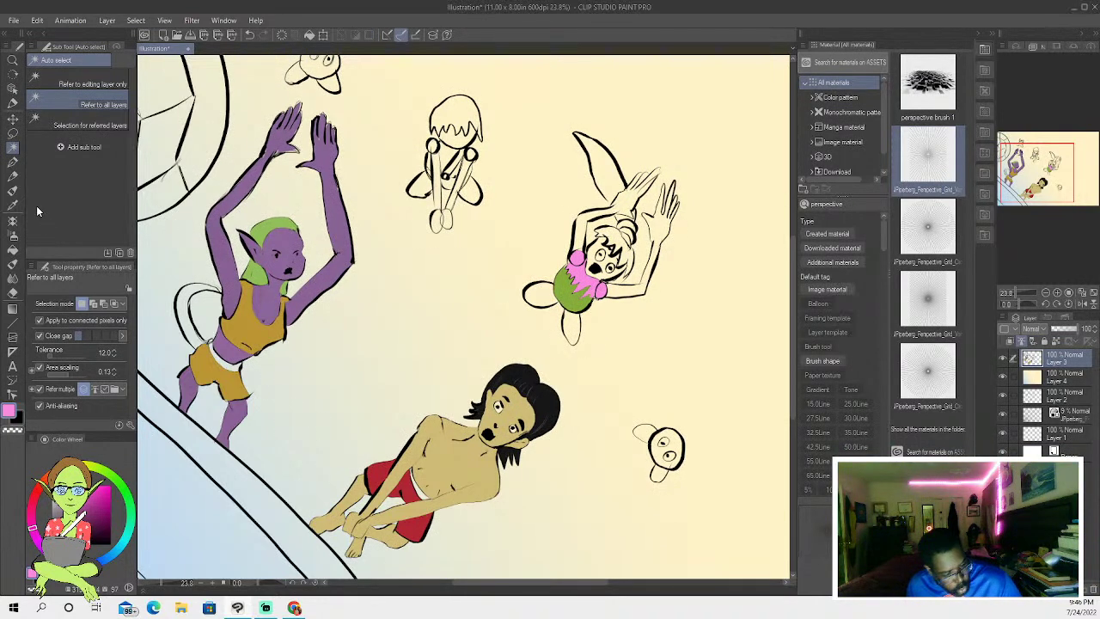
left_click(13, 161)
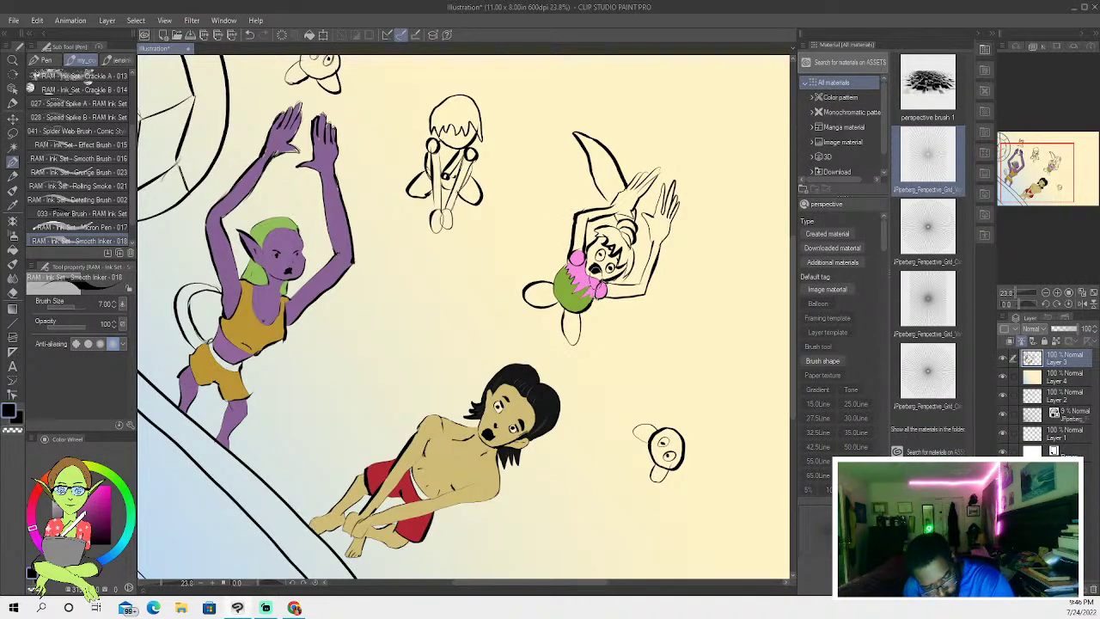
scroll(522, 316, "down", 3)
scroll(505, 311, "down", 1)
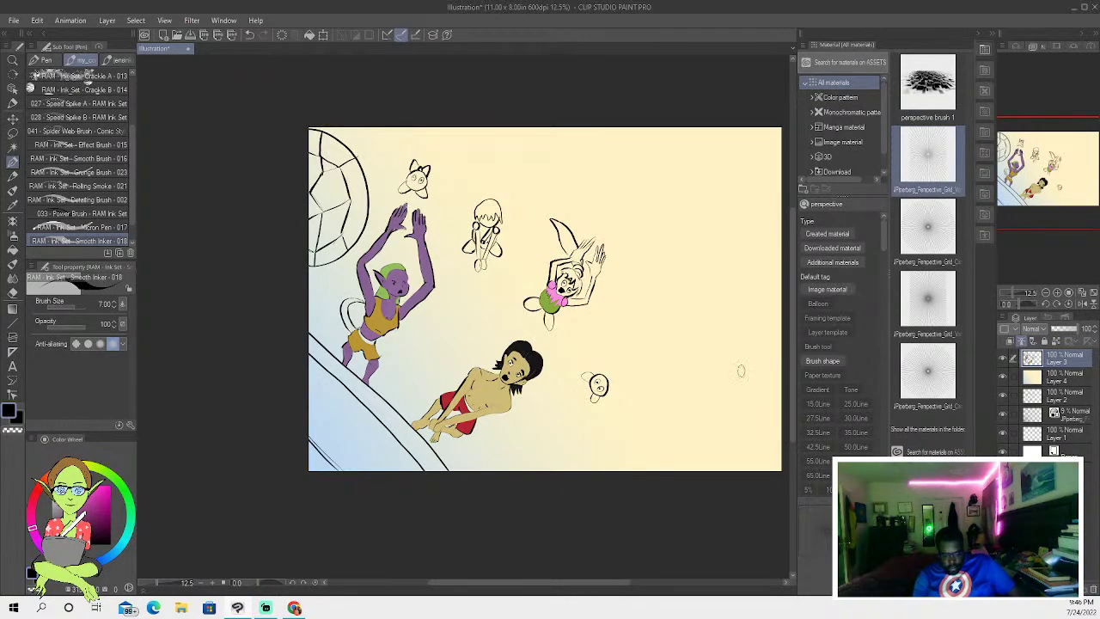
scroll(550, 393, "down", 1)
scroll(544, 392, "up", 2)
scroll(483, 409, "down", 3)
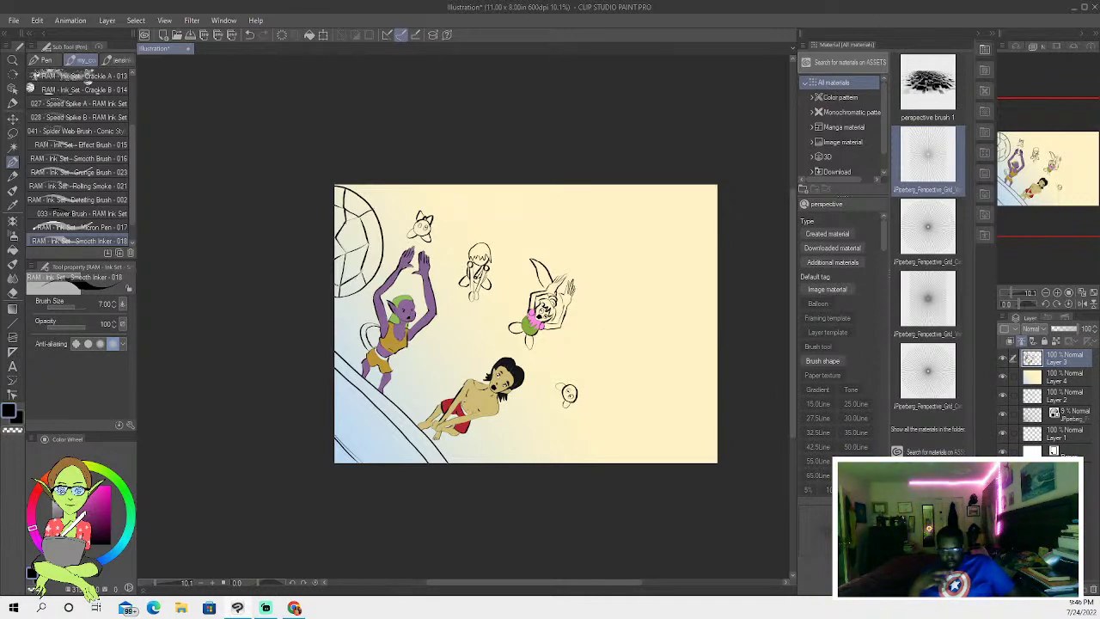
- Close the current character illustration and open the SaristaAndJameyDriving line art from the PigsArtArchives14 folder
left_click(187, 48)
left_click(561, 227)
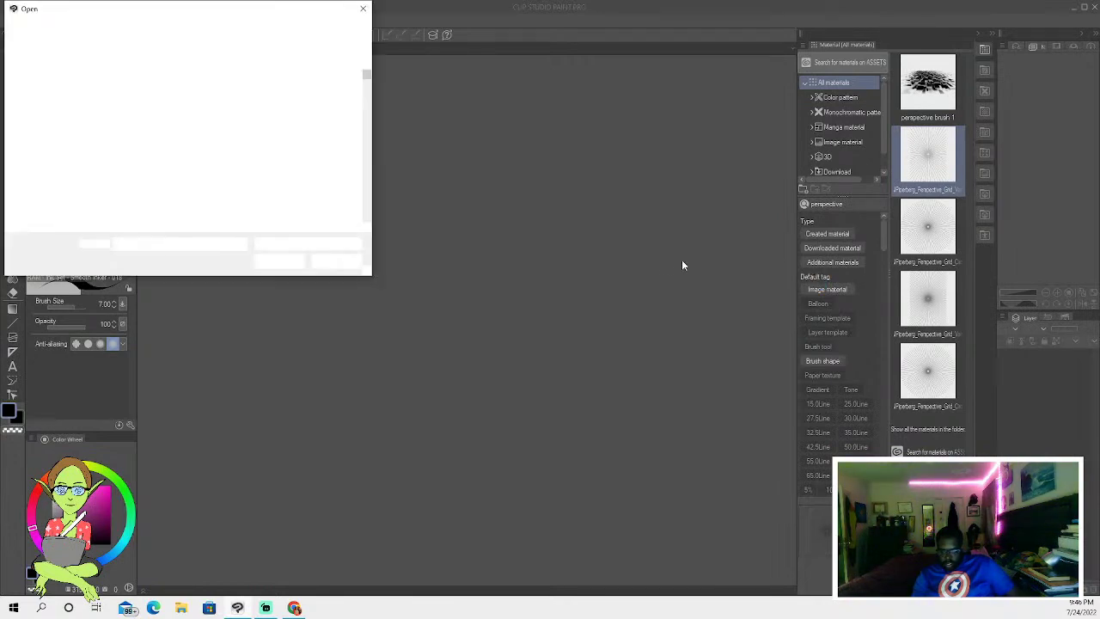
left_click_drag(366, 83, 369, 236)
scroll(332, 216, "up", 3)
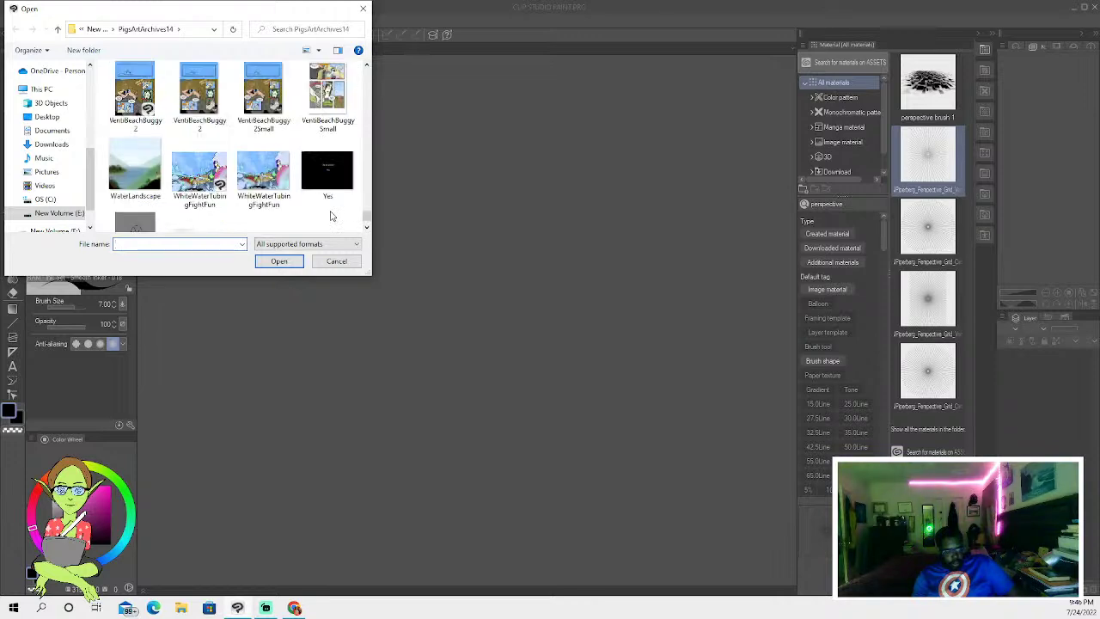
scroll(305, 176, "up", 5)
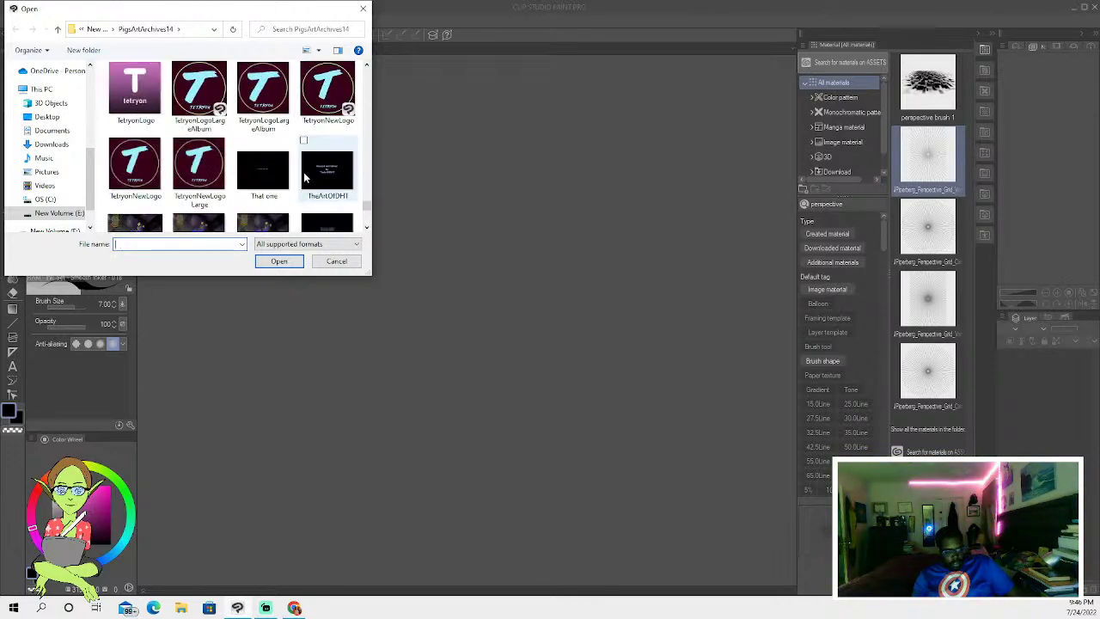
scroll(258, 142, "up", 2)
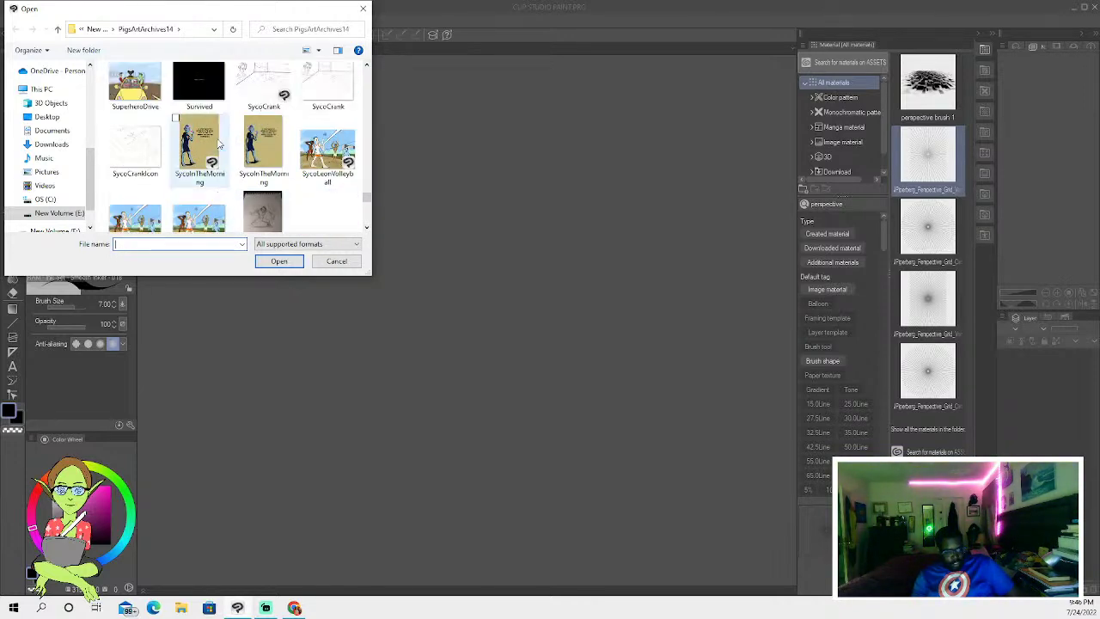
scroll(288, 139, "up", 3)
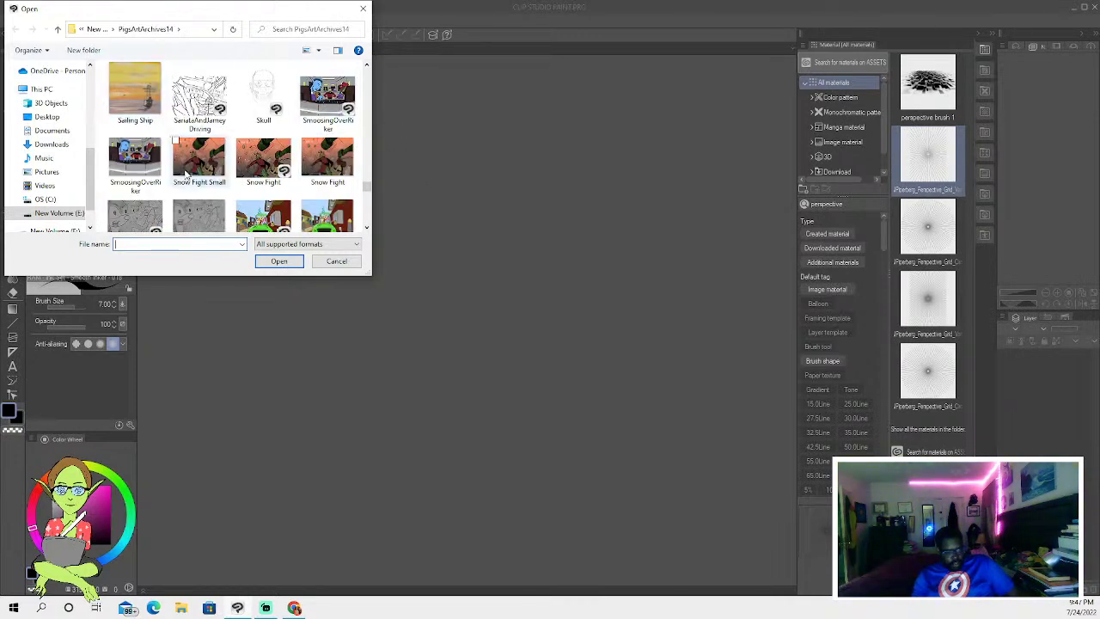
left_click(197, 110)
double_click(195, 110)
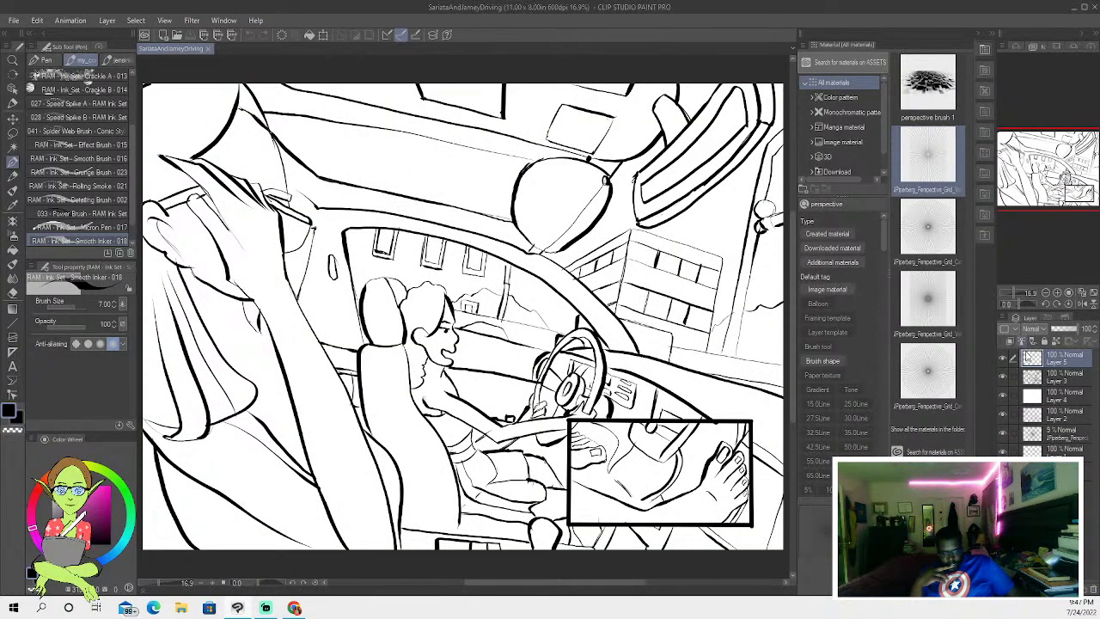
- Cover the whole canvas on Layer 4 with light blue using the Foreground to transparent gradient, drawn diagonally from opposite corners
left_click(1059, 398)
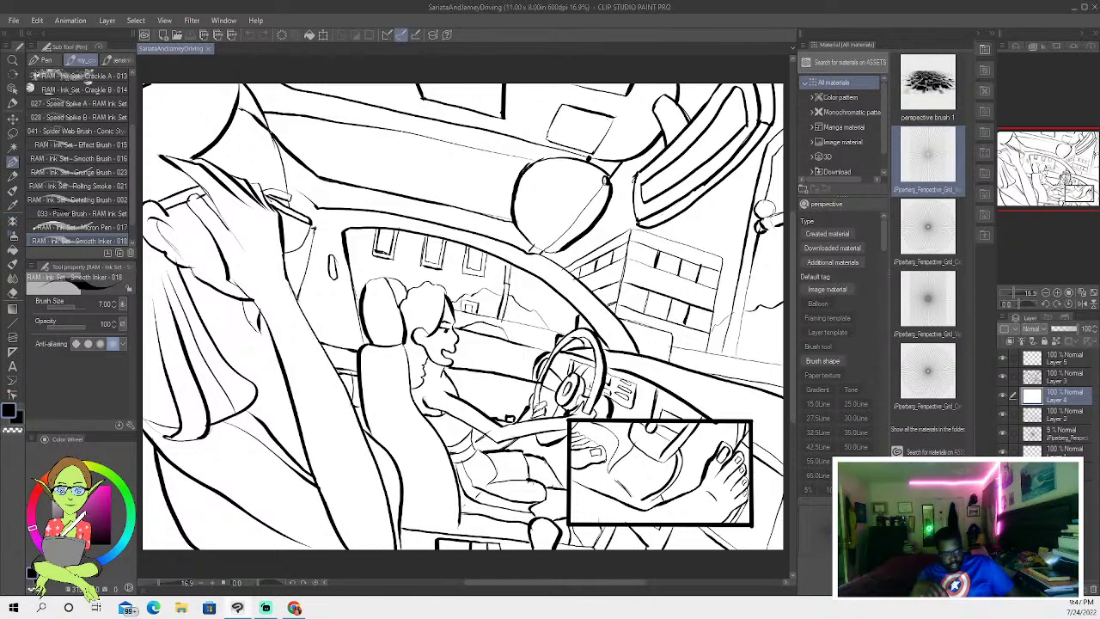
left_click(12, 307)
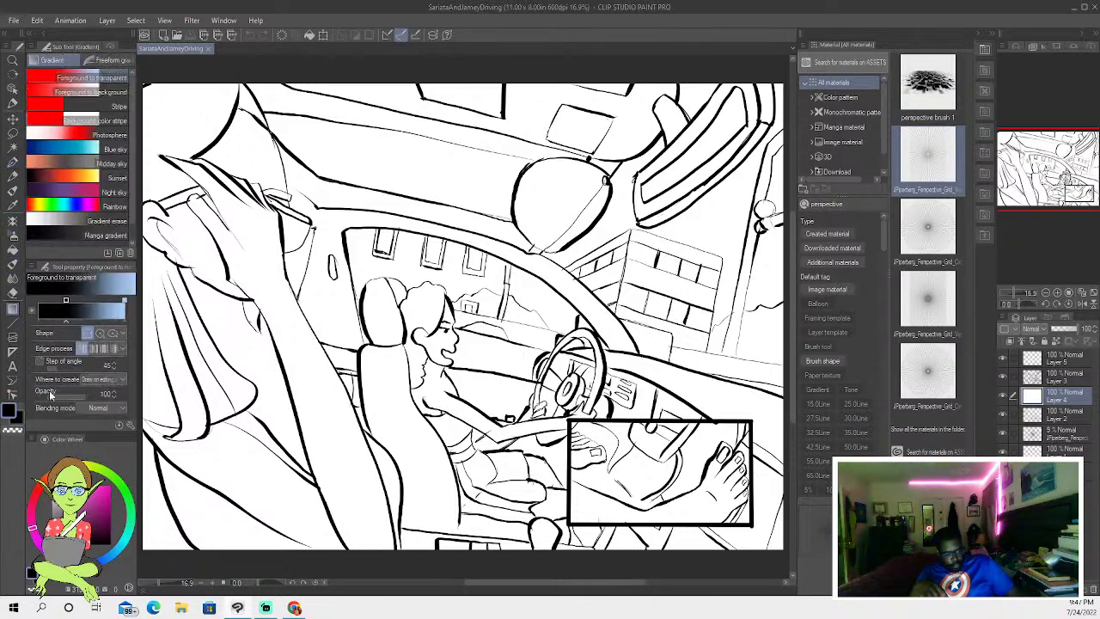
scroll(464, 360, "down", 2)
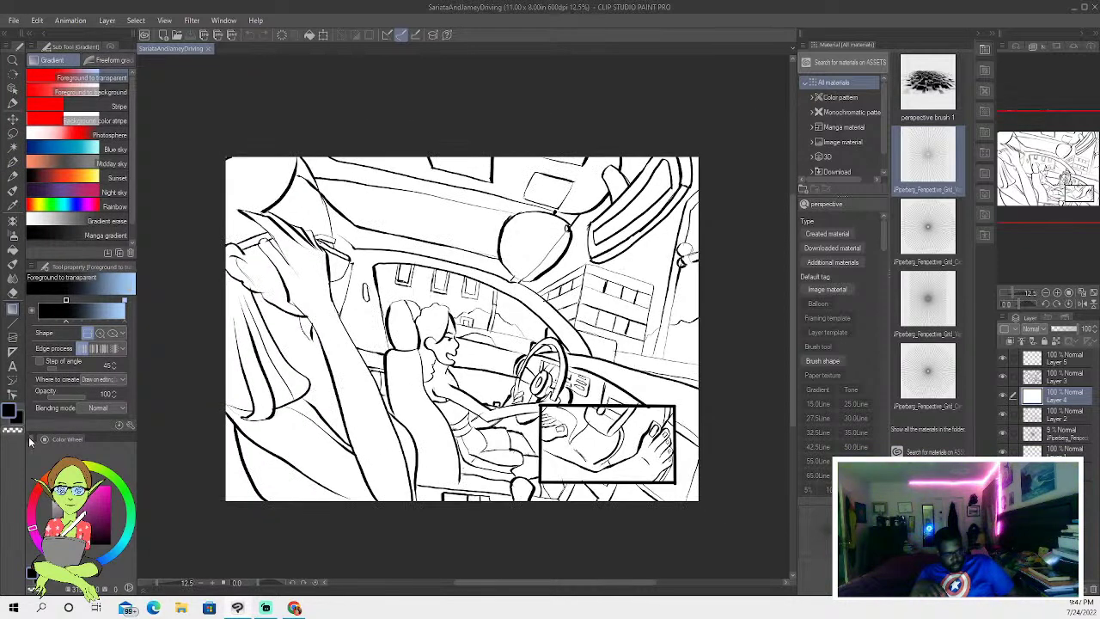
left_click(113, 562)
left_click(100, 503)
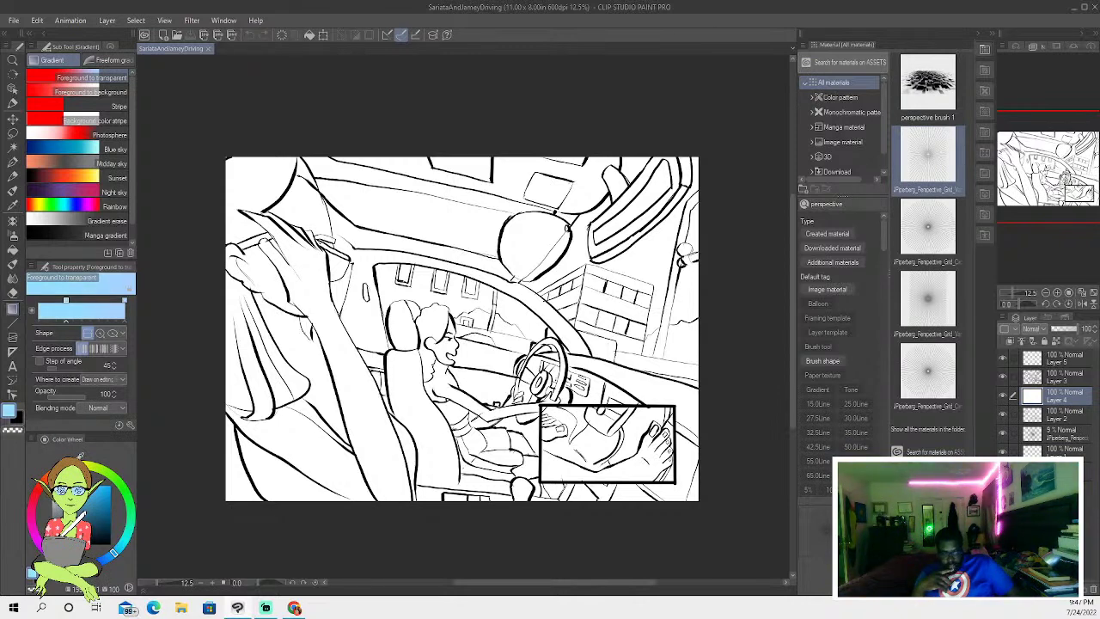
scroll(350, 344, "down", 3)
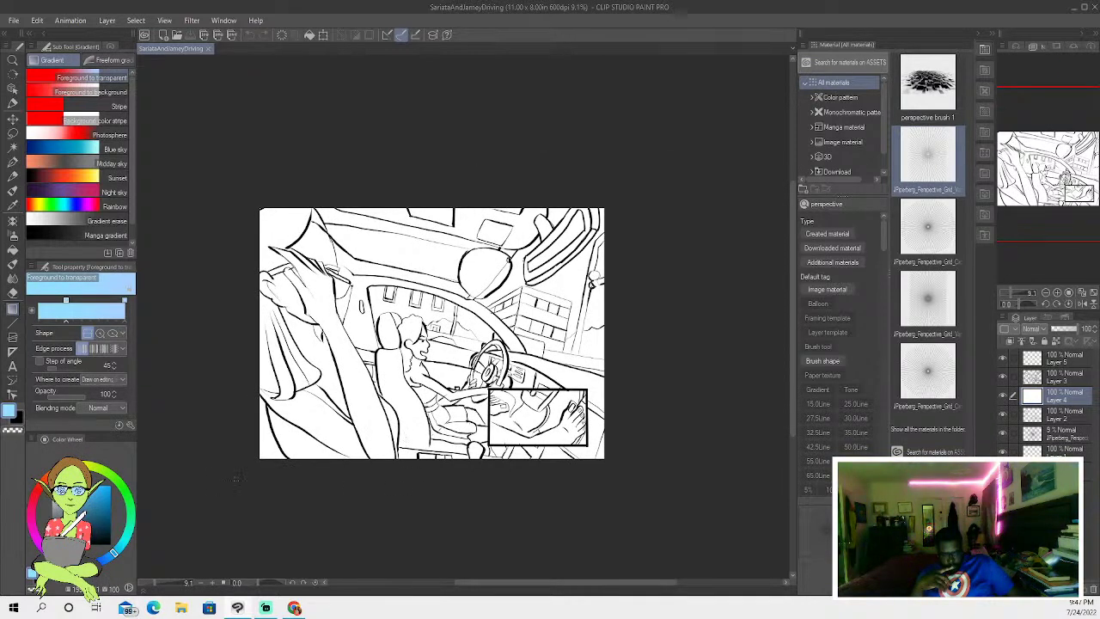
left_click_drag(264, 478, 615, 196)
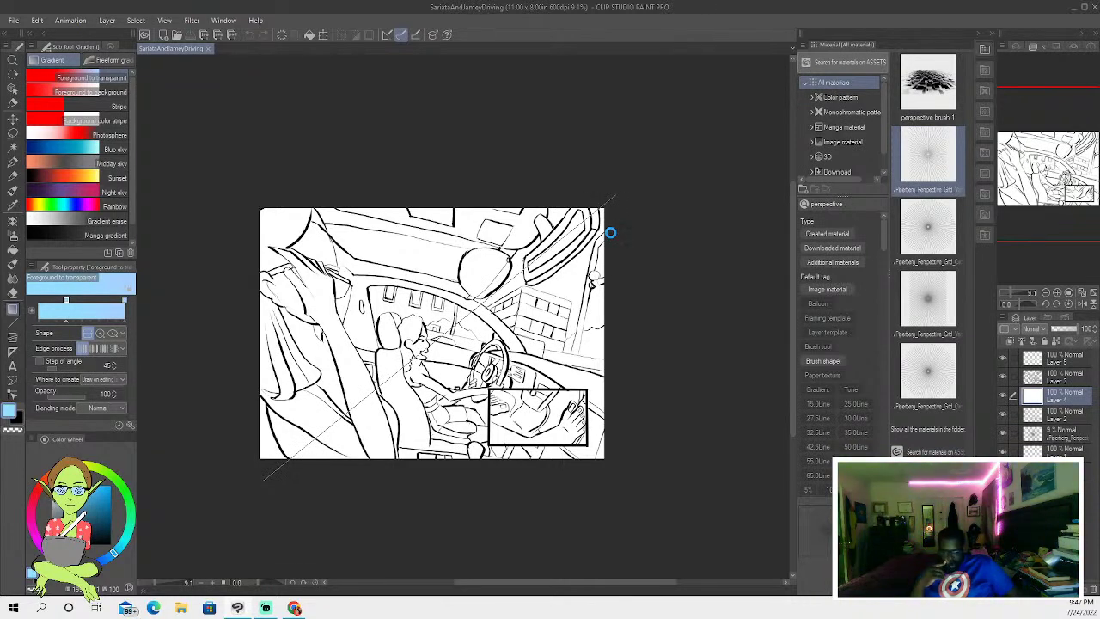
left_click_drag(641, 180, 244, 472)
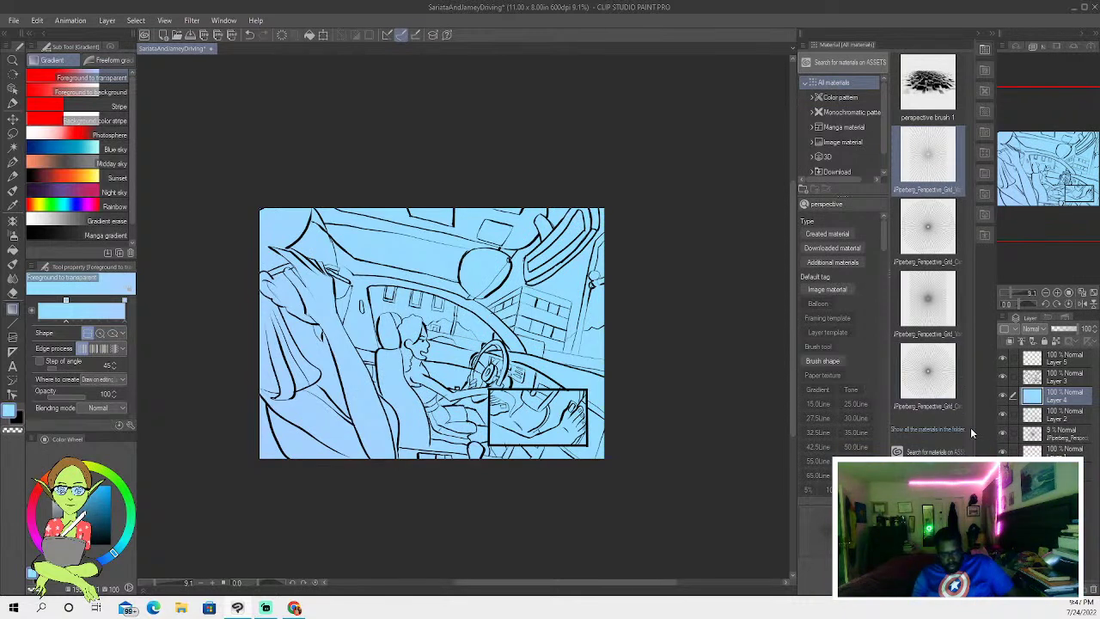
- Add a new raster layer directly above the light blue Layer 4, beneath the line art
left_click(1057, 363)
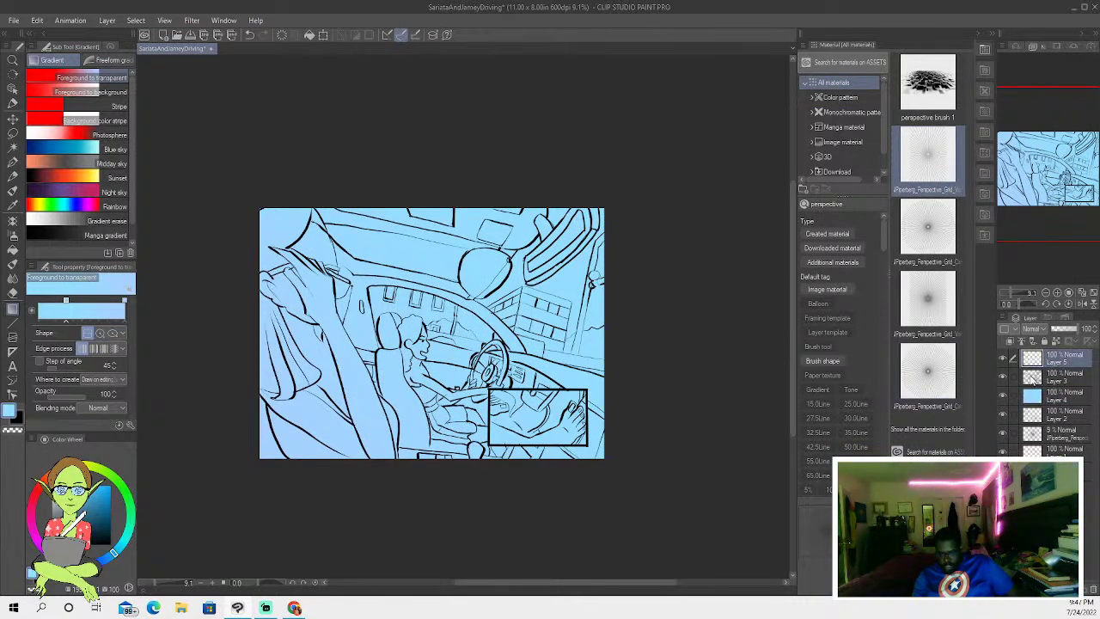
left_click(1042, 380)
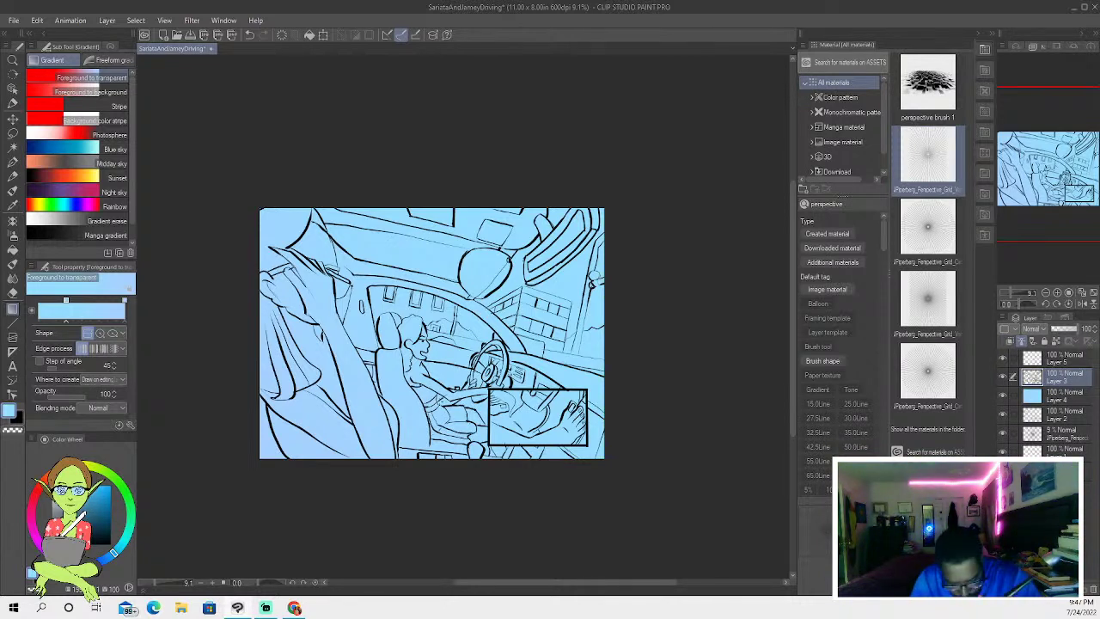
left_click(1052, 397)
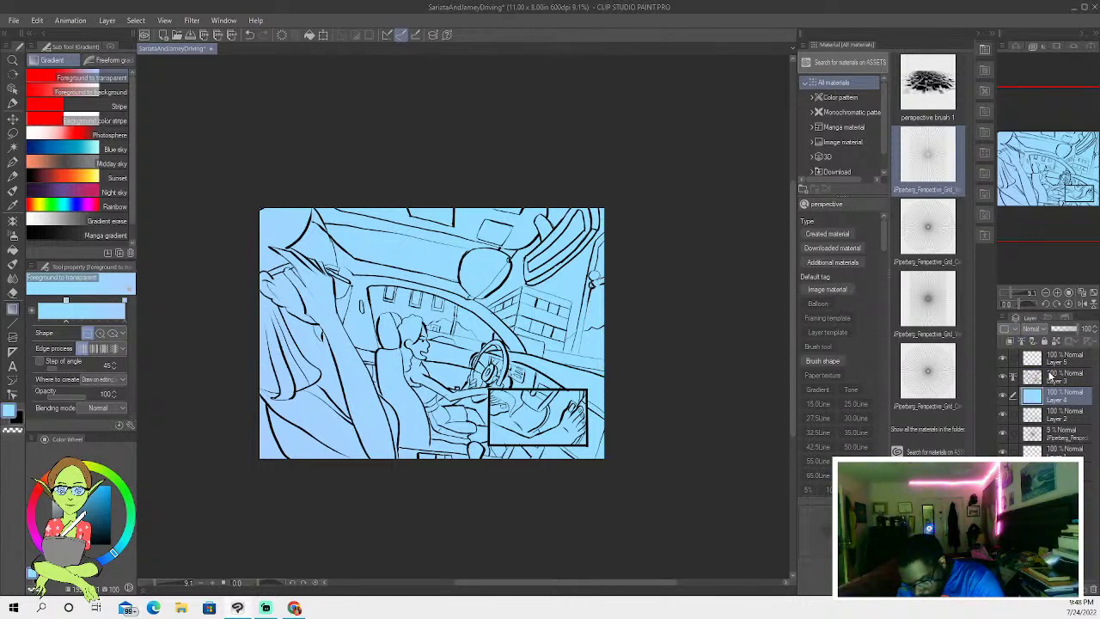
left_click(1050, 377)
left_click(1050, 396)
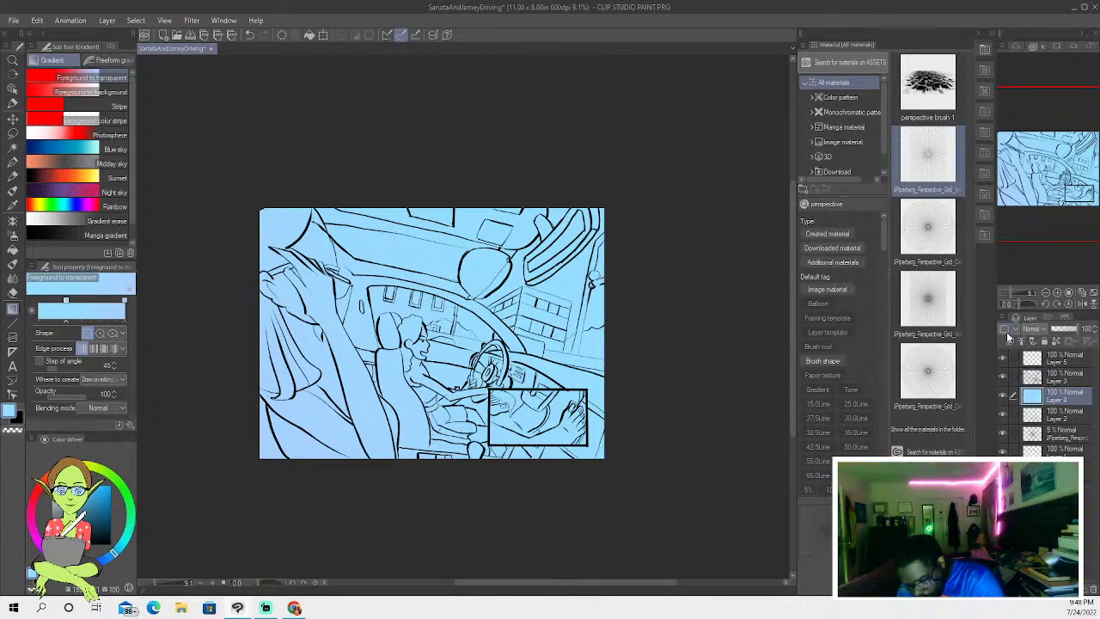
key("ctrl+shift+n")
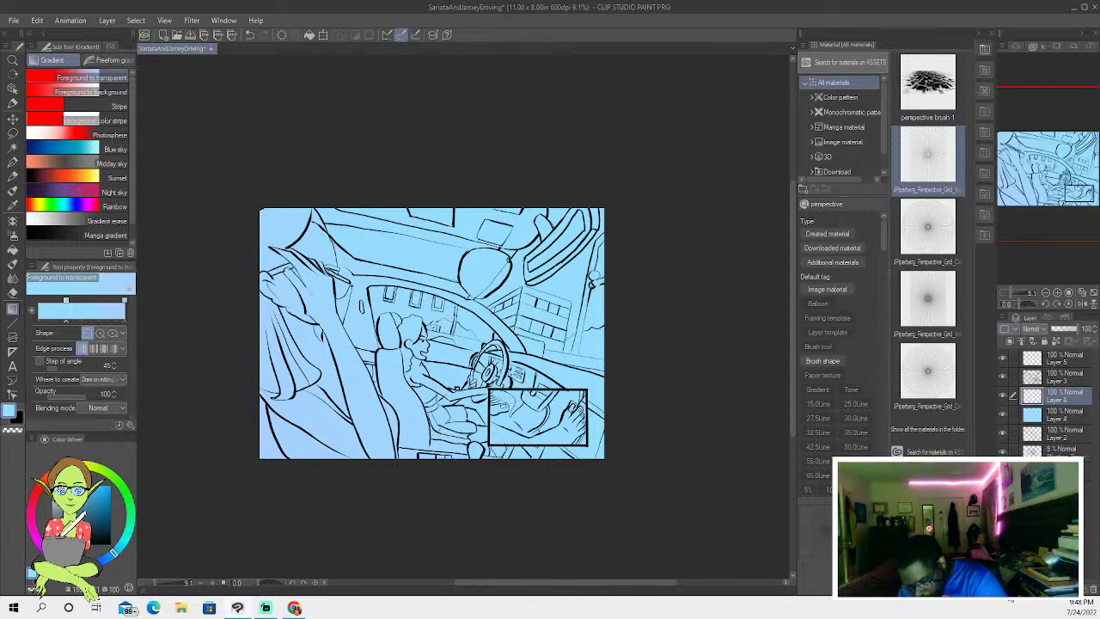
- Select the inset panel showing the foot with a rectangular selection that follows its black border
left_click(13, 133)
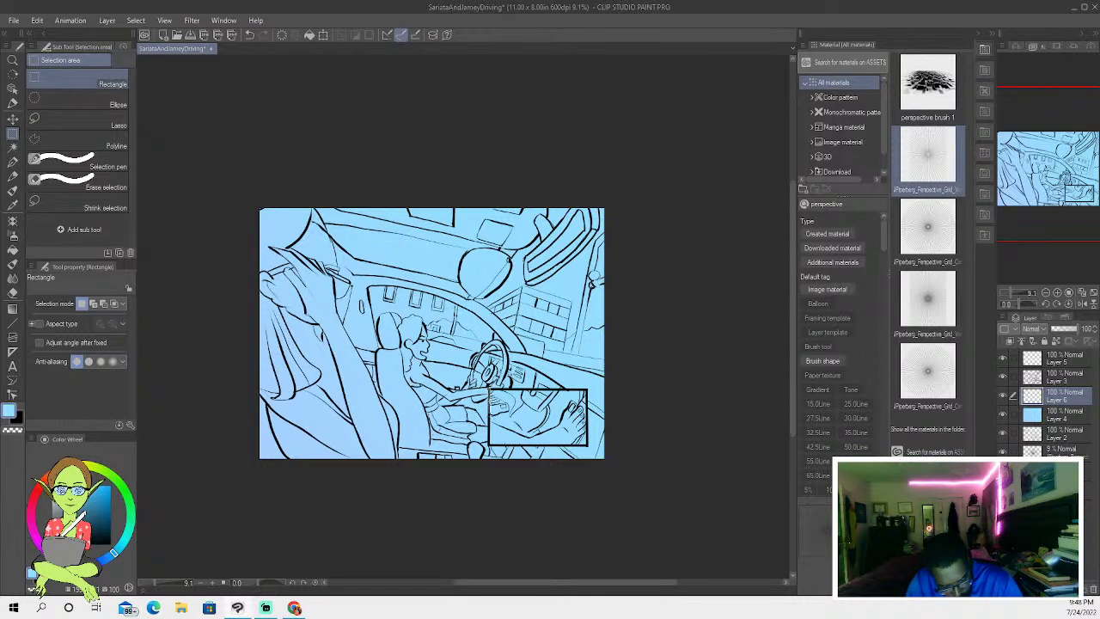
left_click_drag(573, 445, 565, 445)
left_click(249, 34)
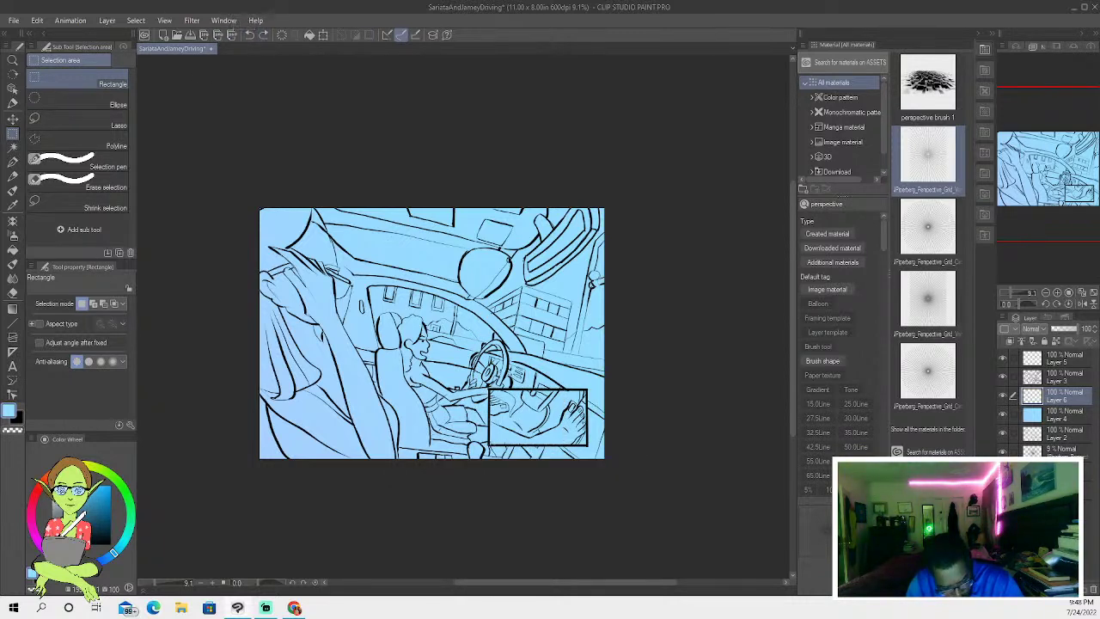
left_click_drag(490, 445, 586, 390)
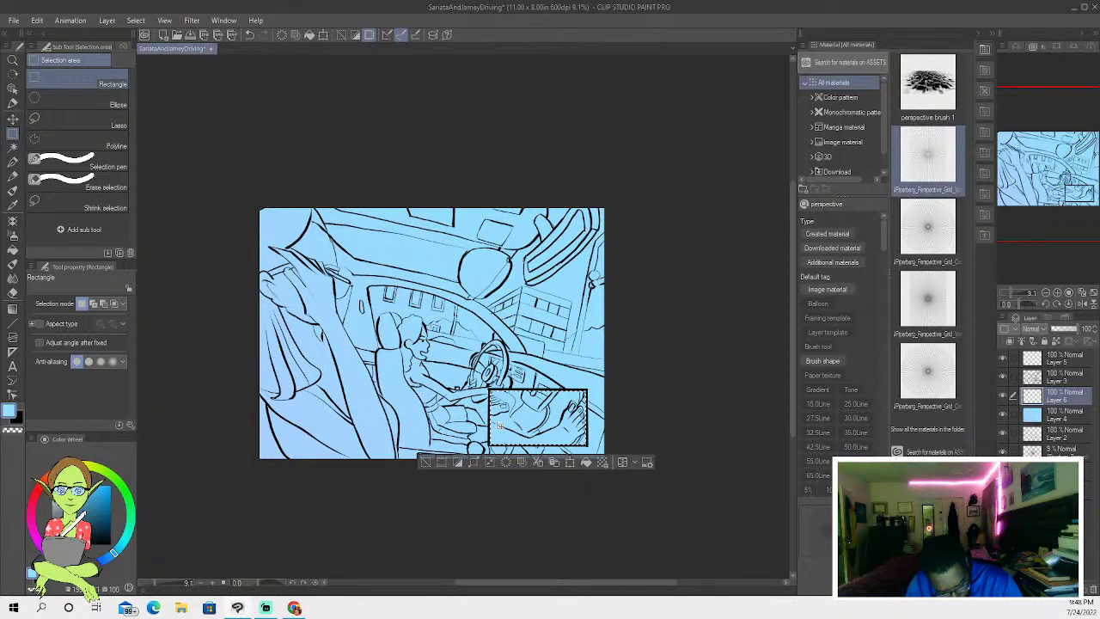
left_click(425, 461)
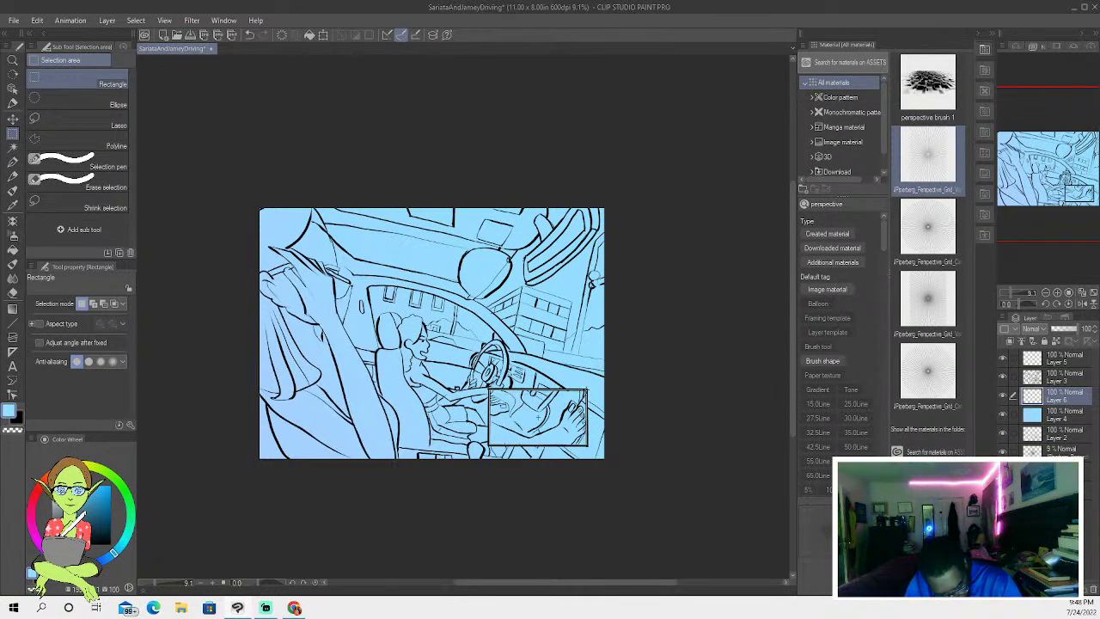
key("ctrl+z")
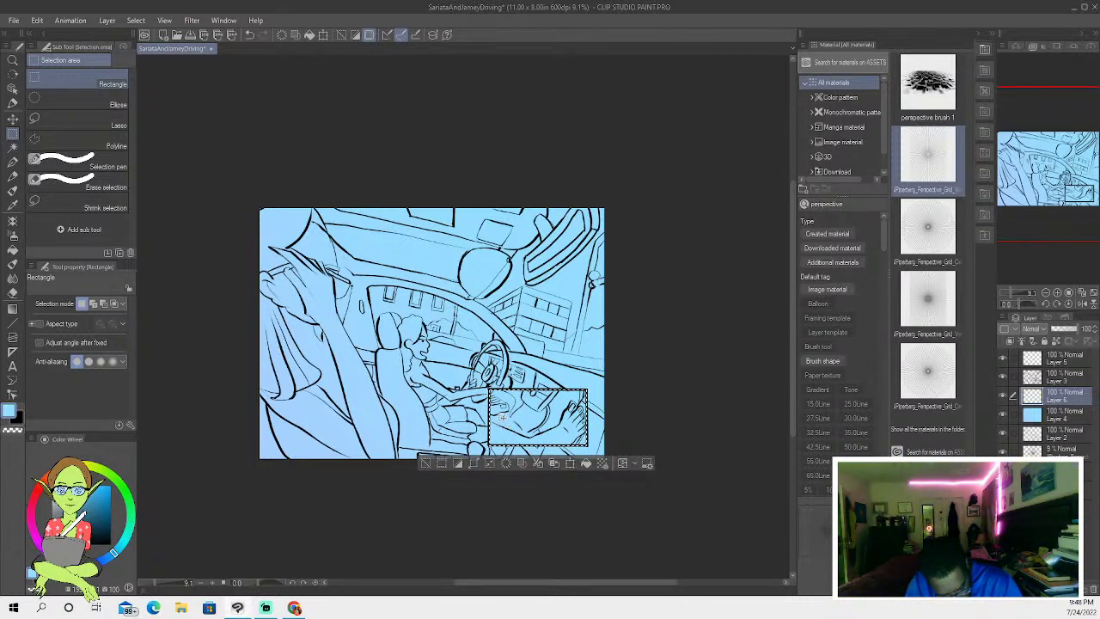
- Fill the selected inset panel with dark brown on the new layer and clear the selection
left_click(67, 521)
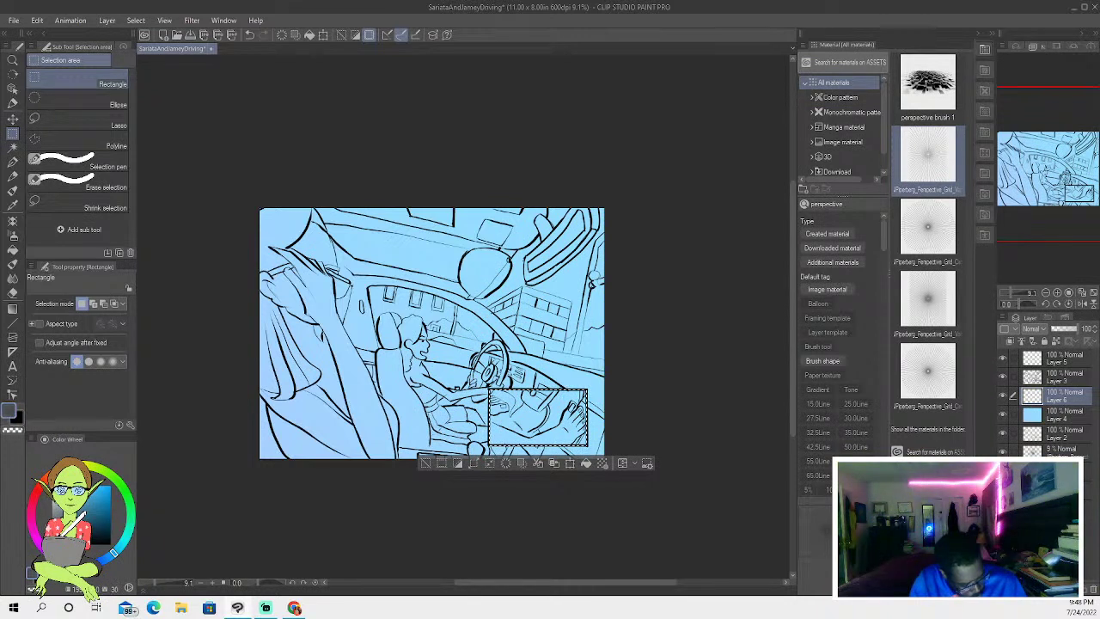
left_click(65, 469)
left_click(79, 516)
left_click(79, 523)
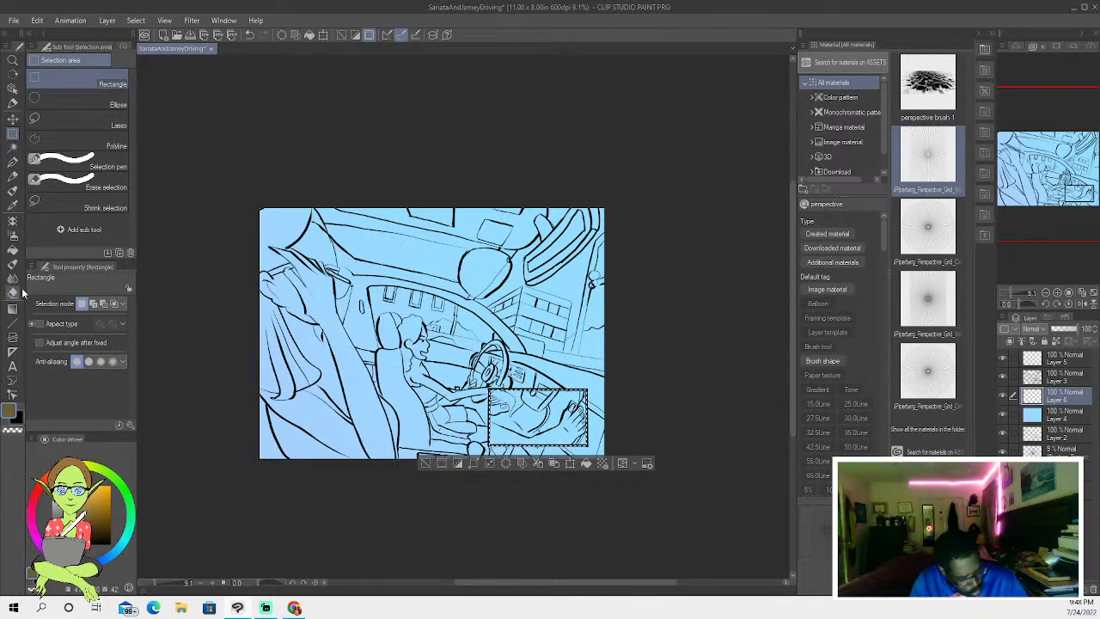
left_click(12, 249)
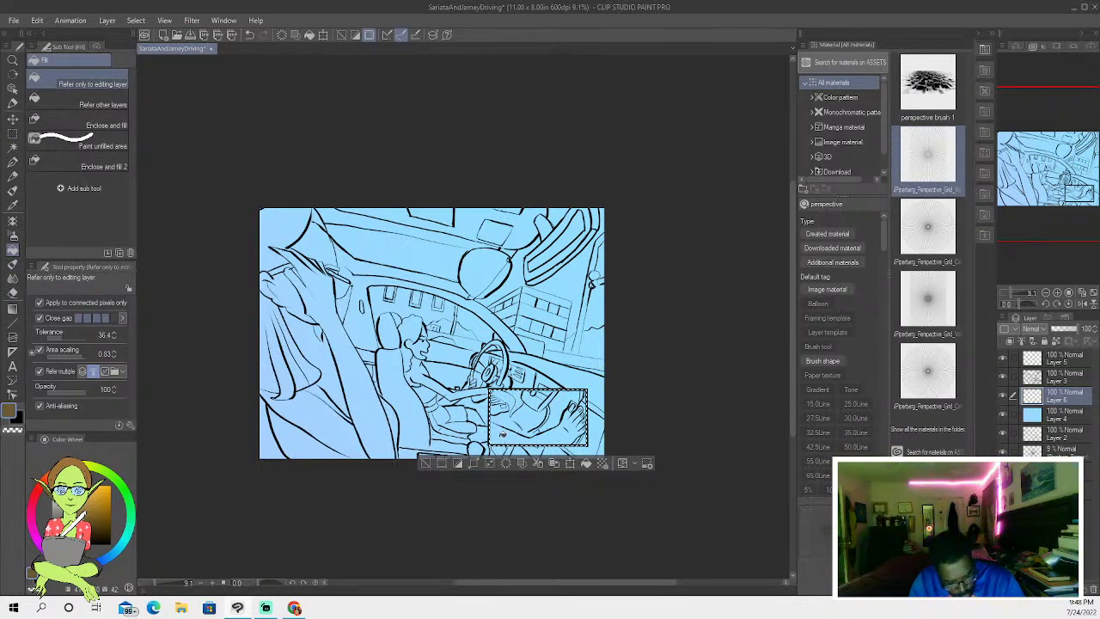
left_click(493, 430)
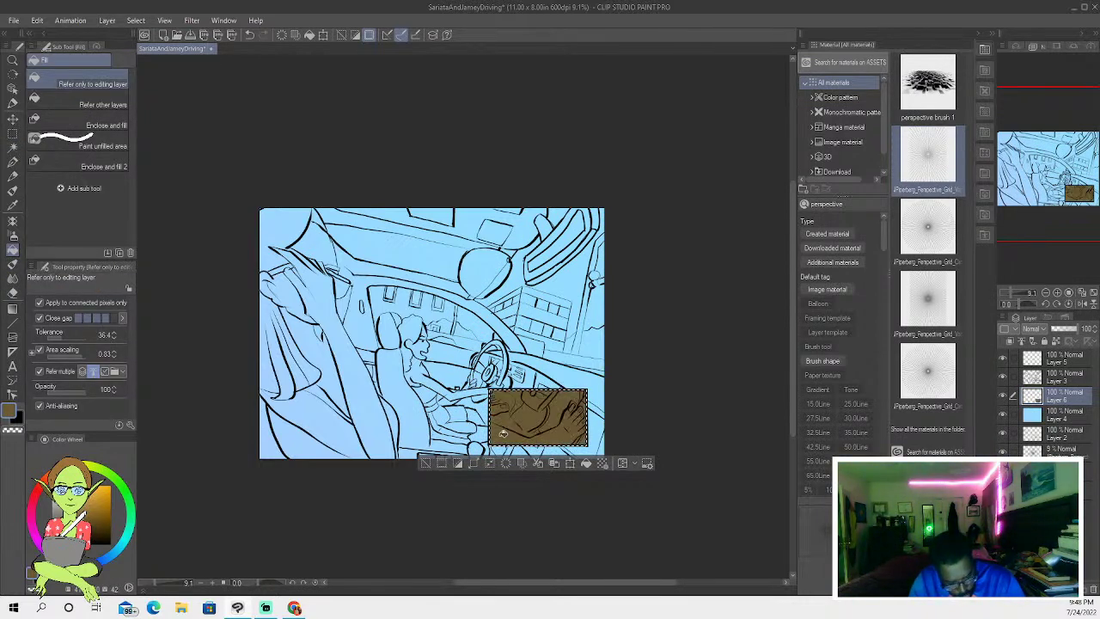
left_click(426, 462)
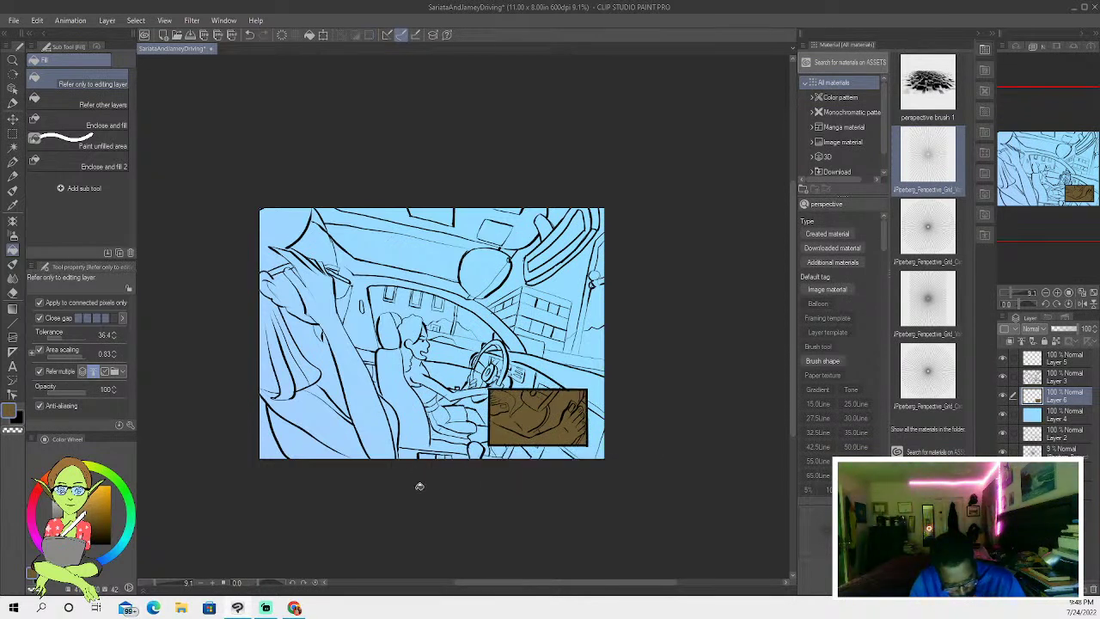
left_click(12, 147)
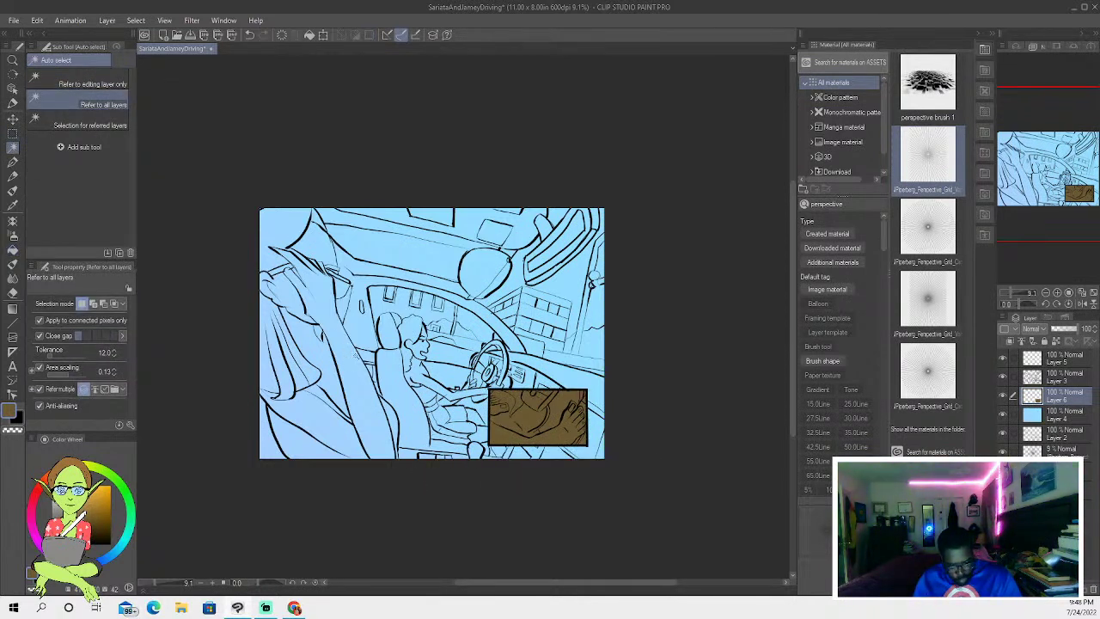
left_click(1015, 359)
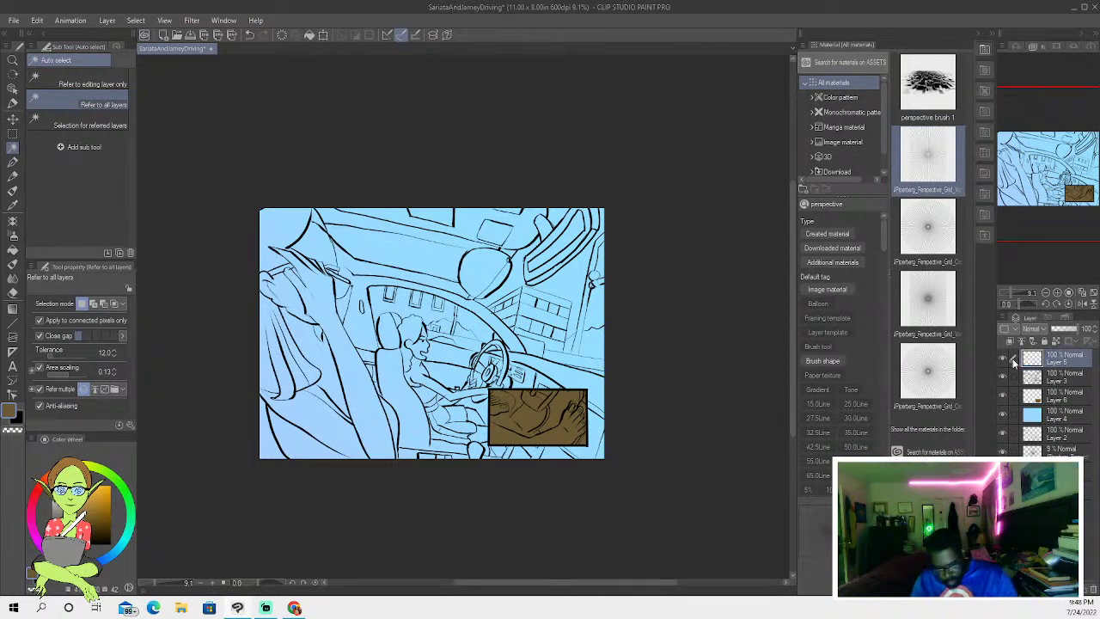
left_click(311, 399)
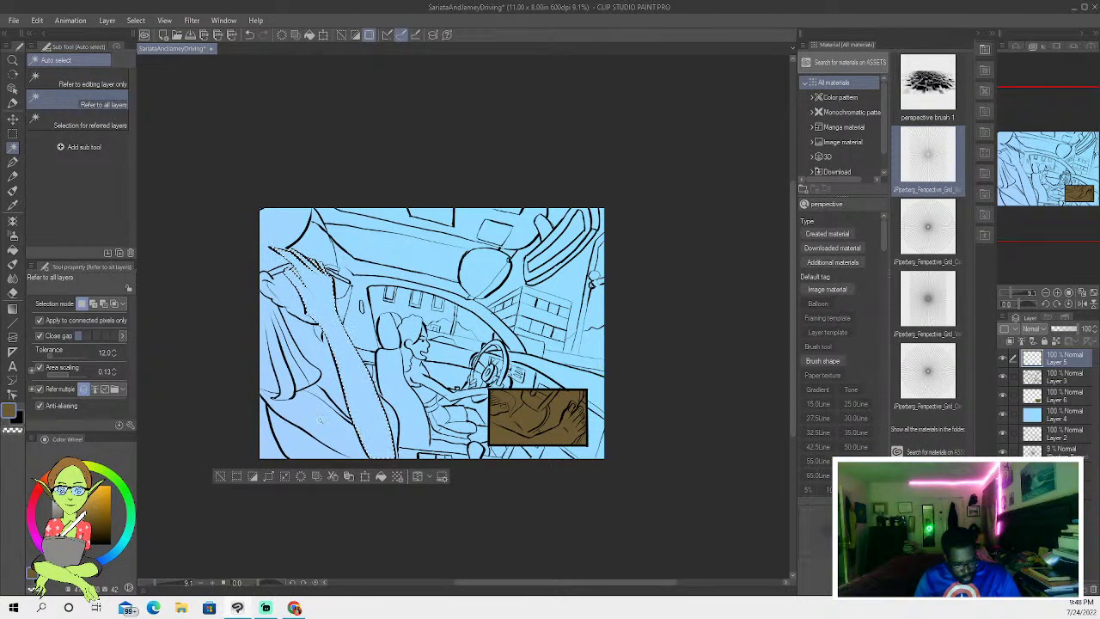
left_click(300, 407)
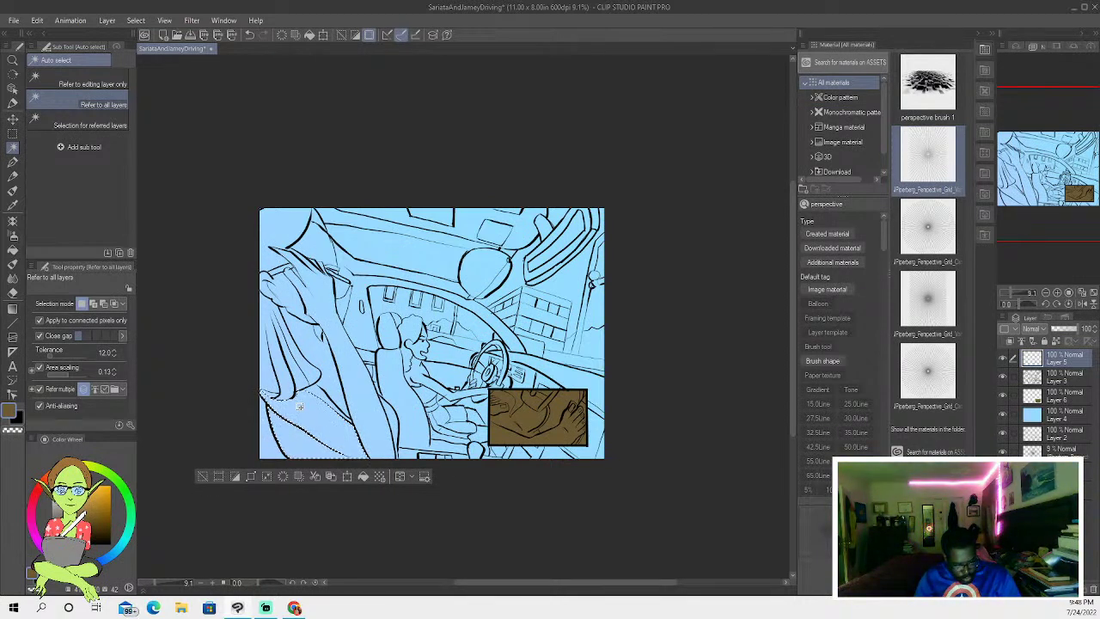
key("ctrl+d")
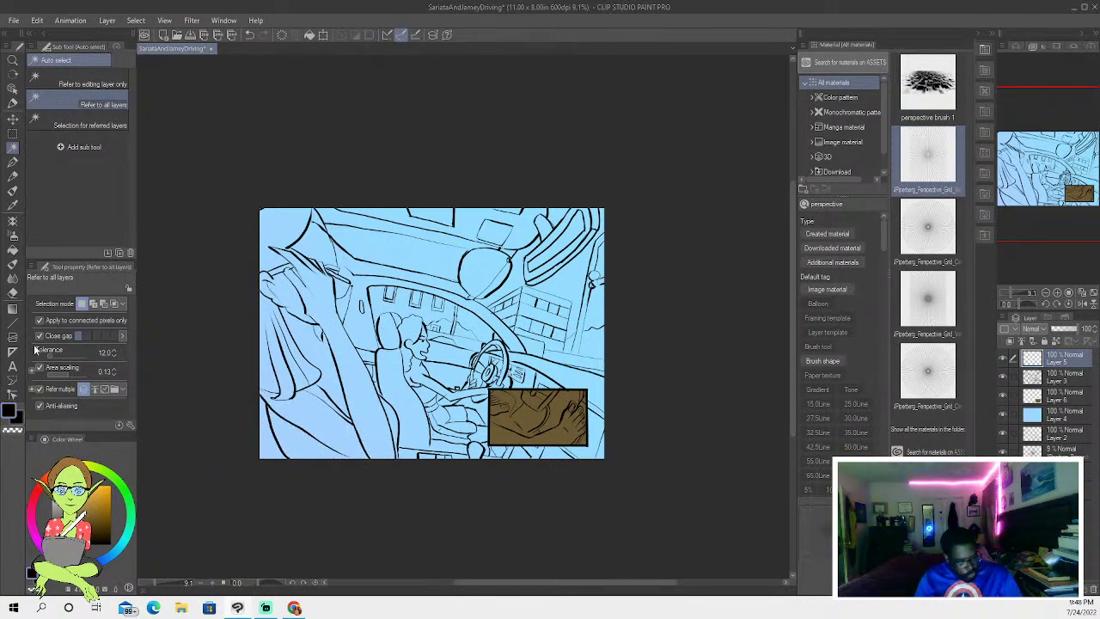
- Hide the blue and brown colour layers, ink the missing line below the foreground hand on Layer 3, and show both layers again
left_click(13, 162)
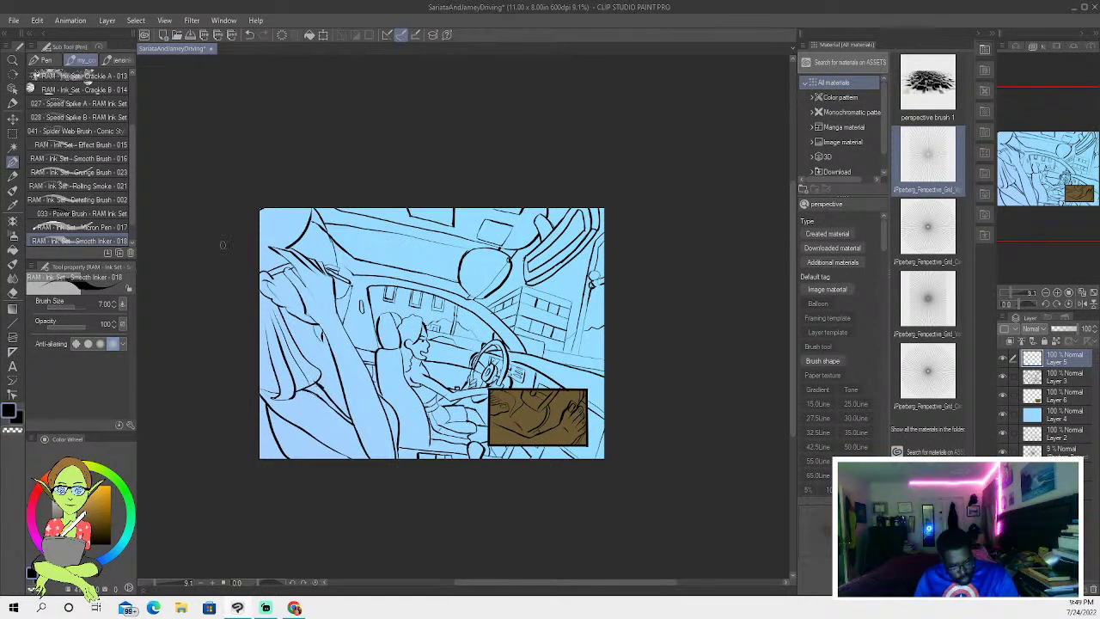
left_click(249, 35)
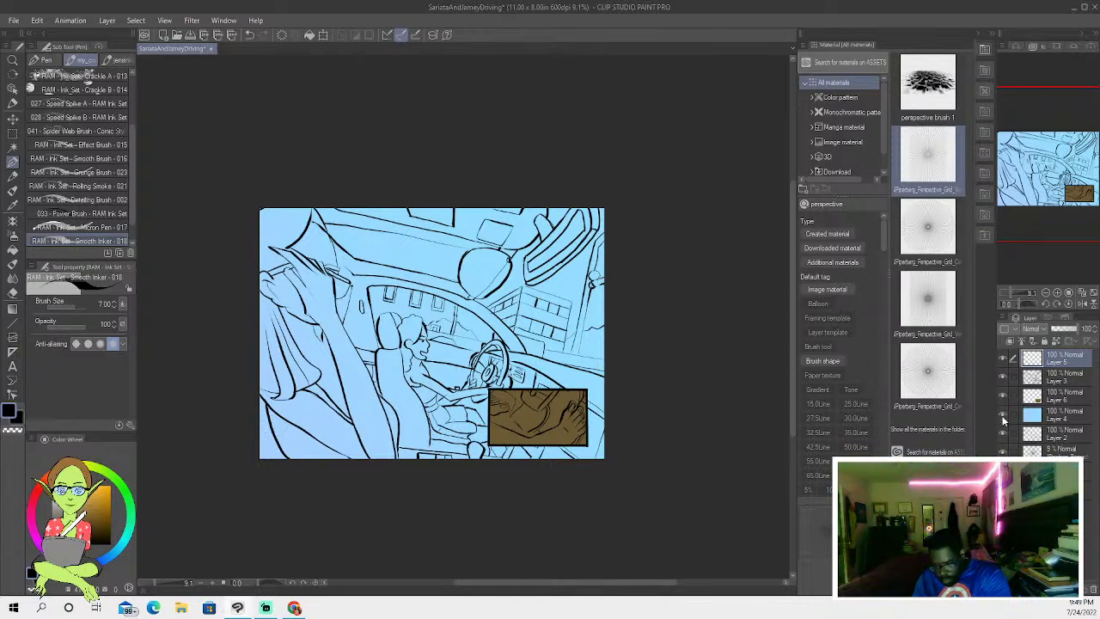
left_click(1002, 414)
left_click(1002, 396)
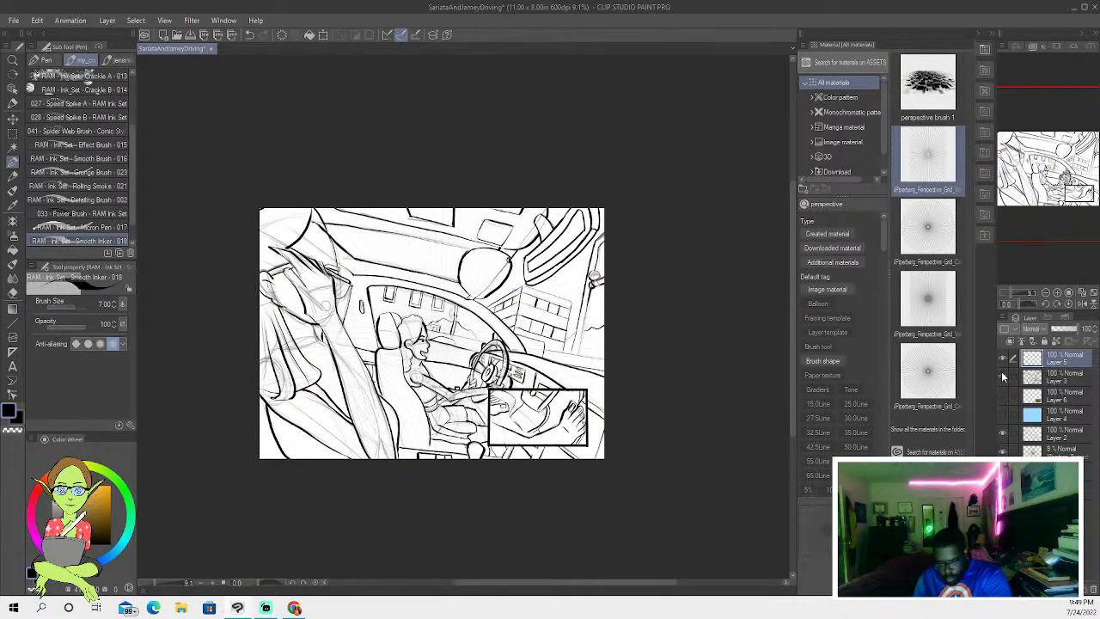
left_click(1031, 375)
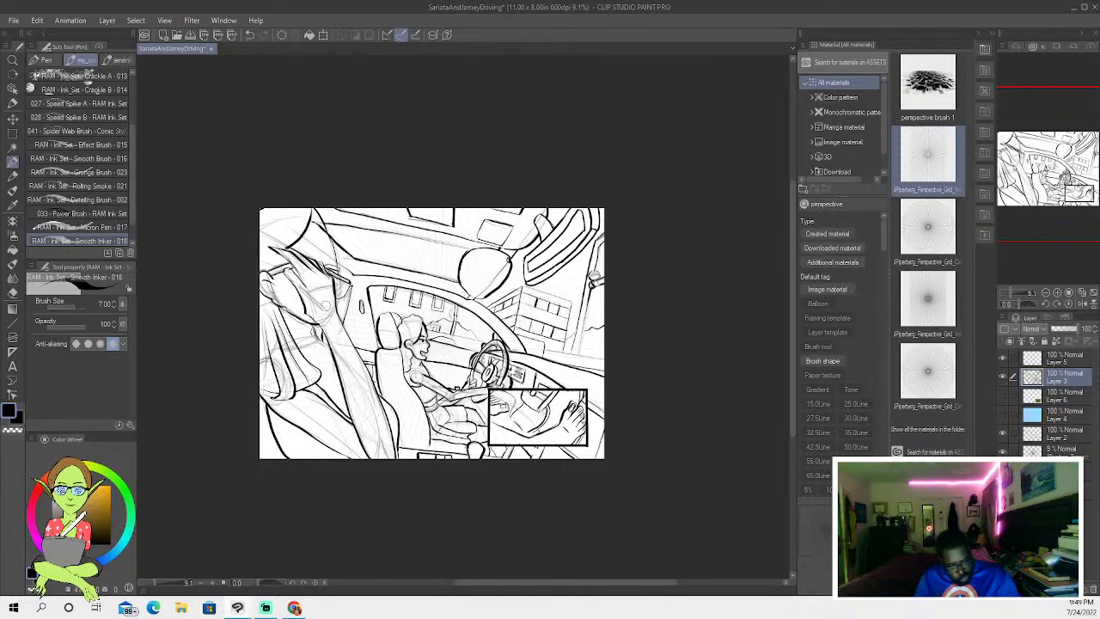
left_click_drag(313, 324, 316, 337)
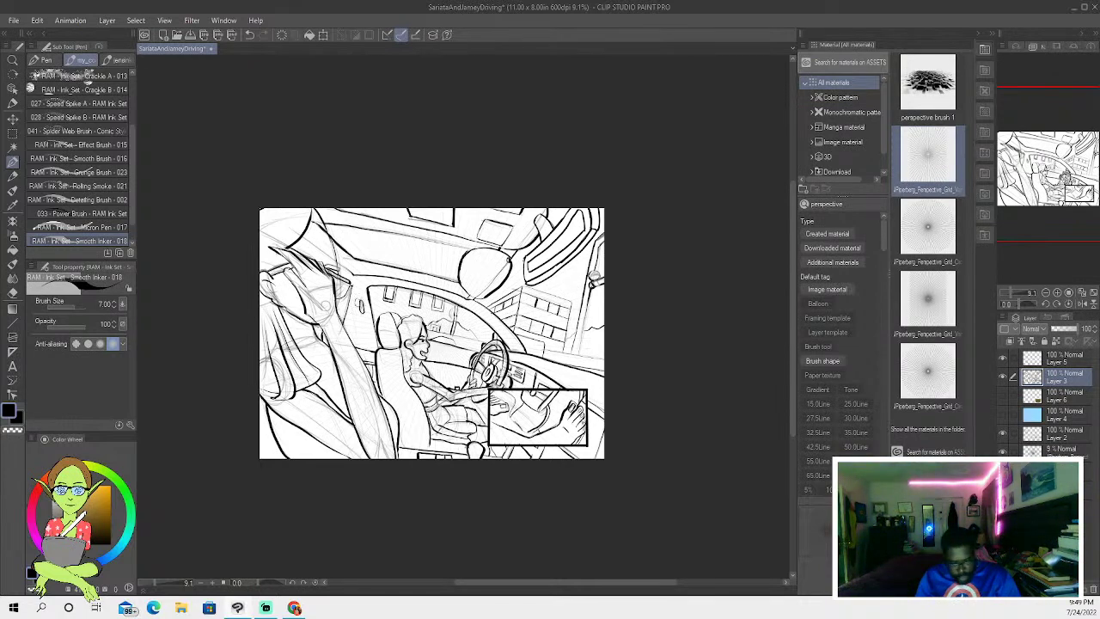
left_click(1003, 395)
left_click(1003, 415)
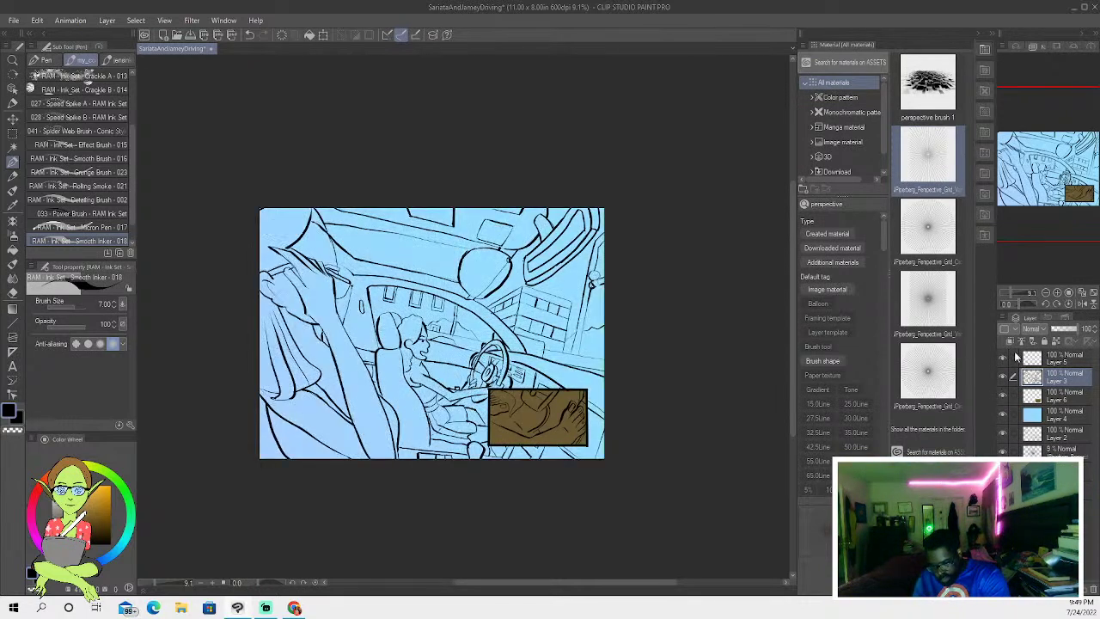
- Select the foreground figure's hand and arm areas with Auto select referring to all layers, with Layer 5 active
left_click(1057, 357)
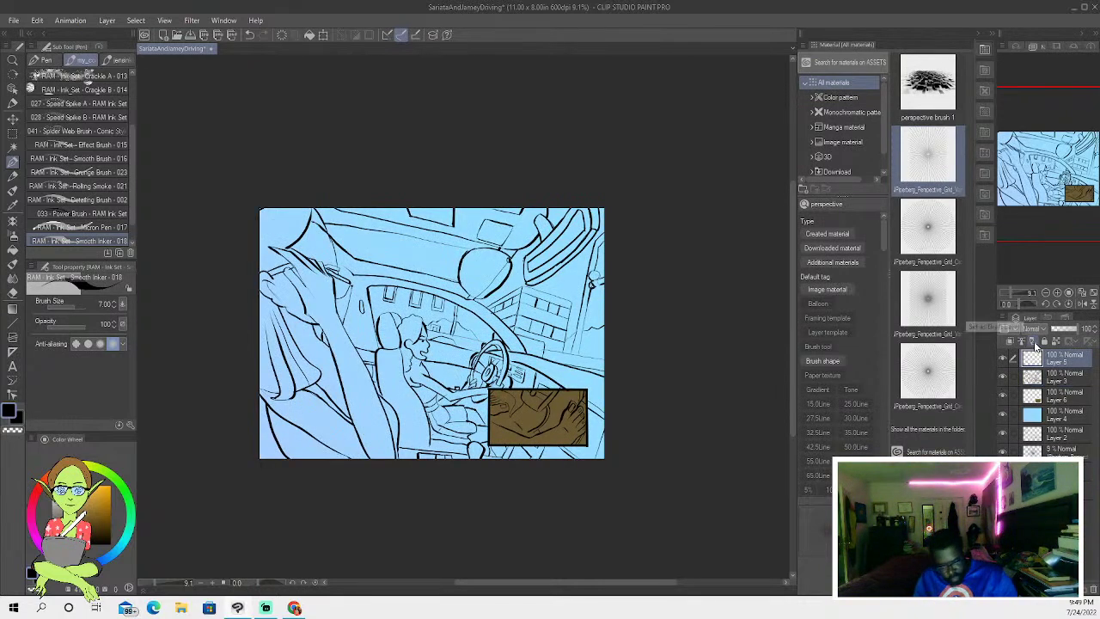
left_click(12, 146)
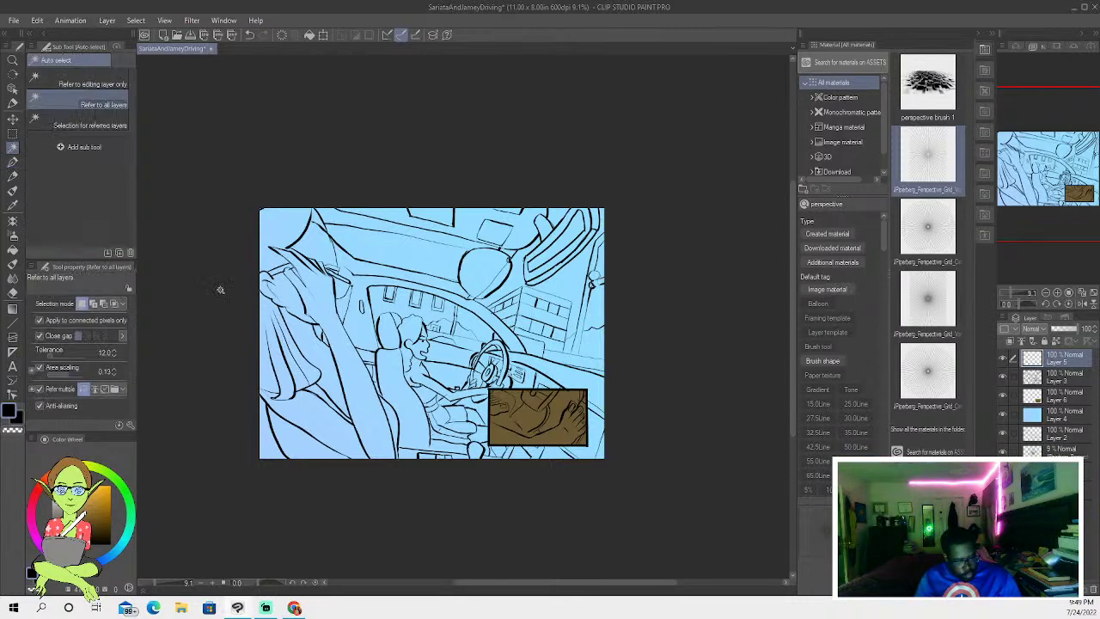
left_click(305, 378, "shift")
left_click(280, 369, "shift")
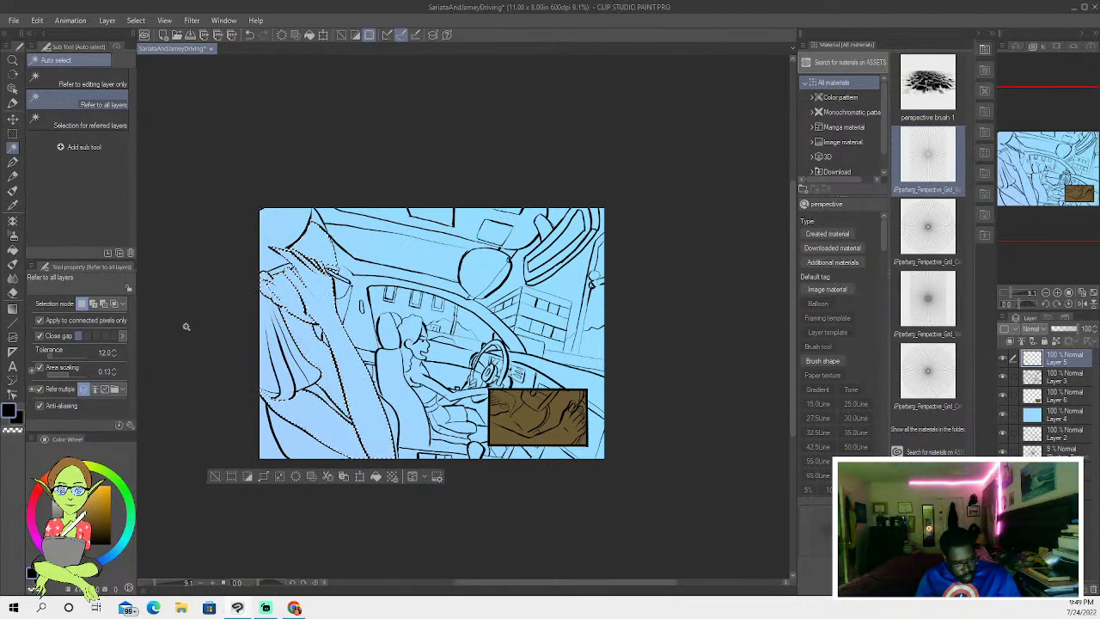
- Choose a pale cream skin colour and fill the selected hand and arms on Layer 5
left_click(54, 474)
left_click(76, 499)
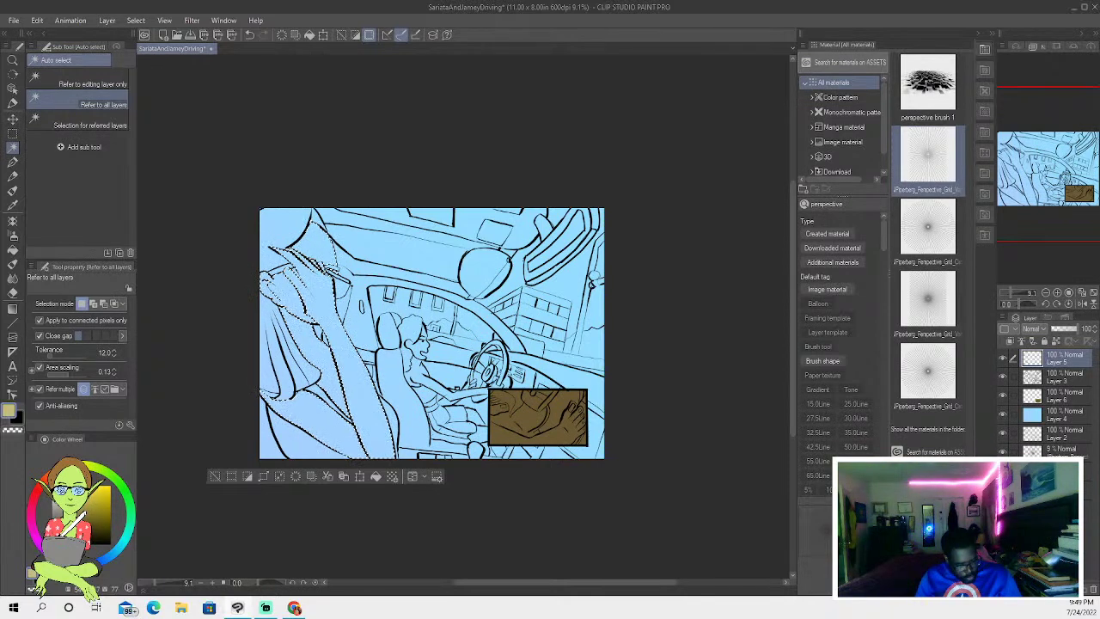
left_click_drag(76, 499, 62, 492)
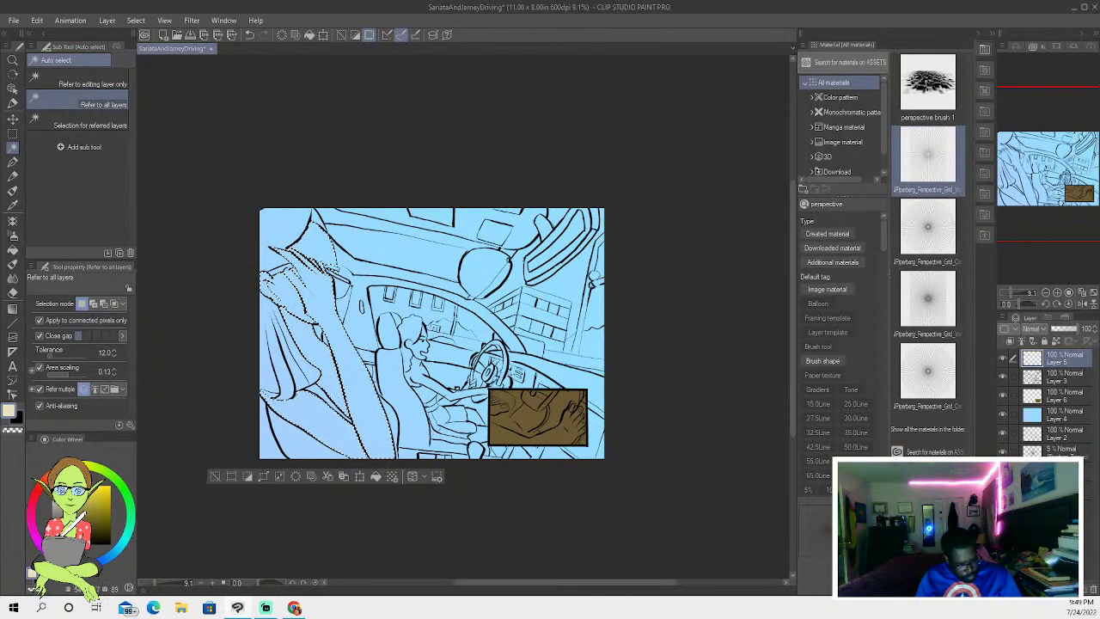
key("g")
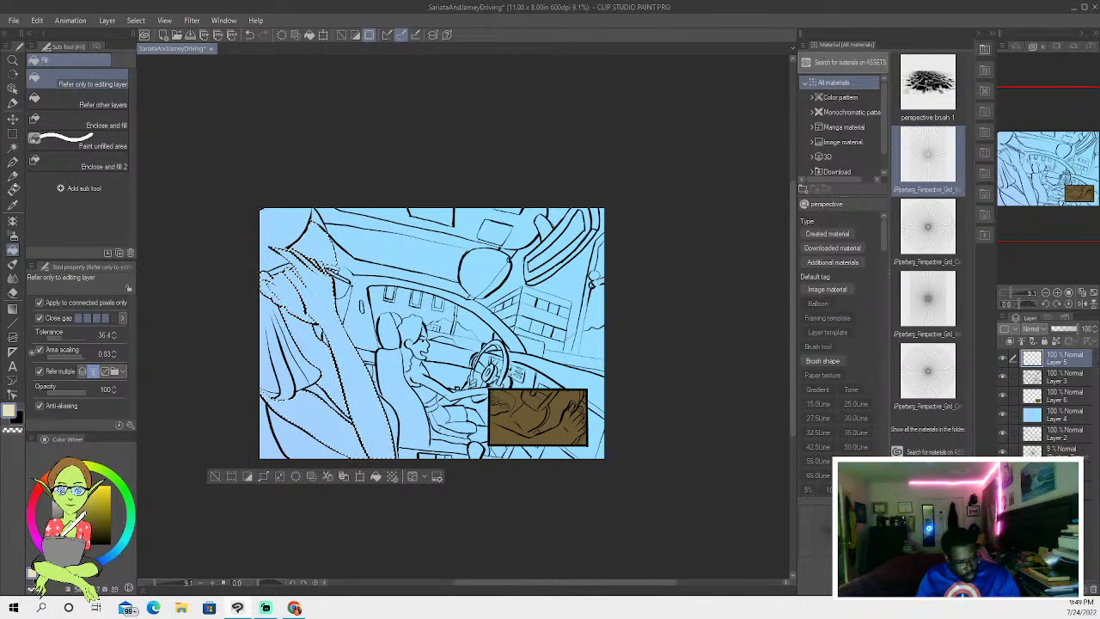
left_click(286, 329)
- Paint the uncovered patches of the selected arms cream with the Oil paint 2 brush at size 20, and clear the selection
left_click(12, 190)
key("]")
key("]")
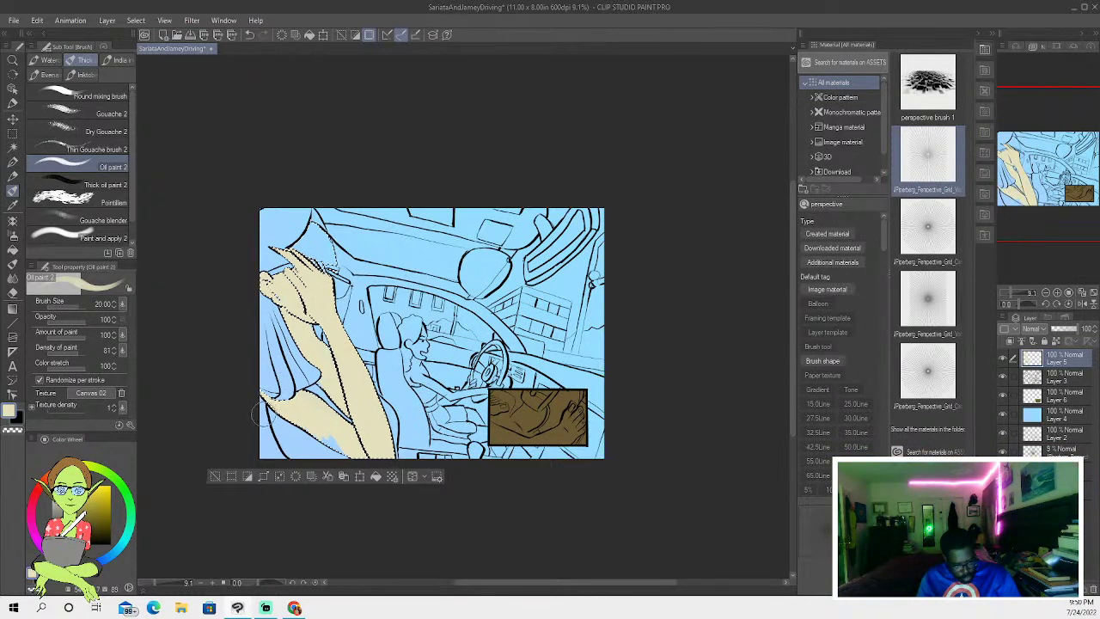
left_click_drag(322, 436, 346, 454)
key("ctrl+z")
key("ctrl+z")
key("ctrl+z")
key("ctrl+z")
key("ctrl+z")
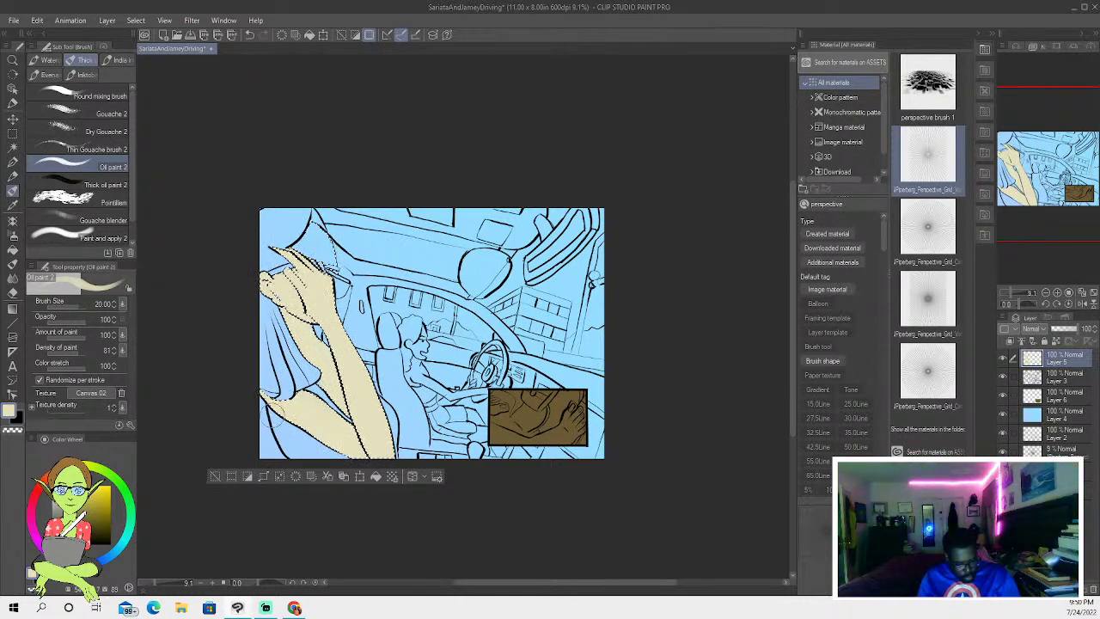
key("ctrl+z")
key("ctrl+z")
key("ctrl+z")
key("ctrl+z")
key("ctrl+z")
key("ctrl+z")
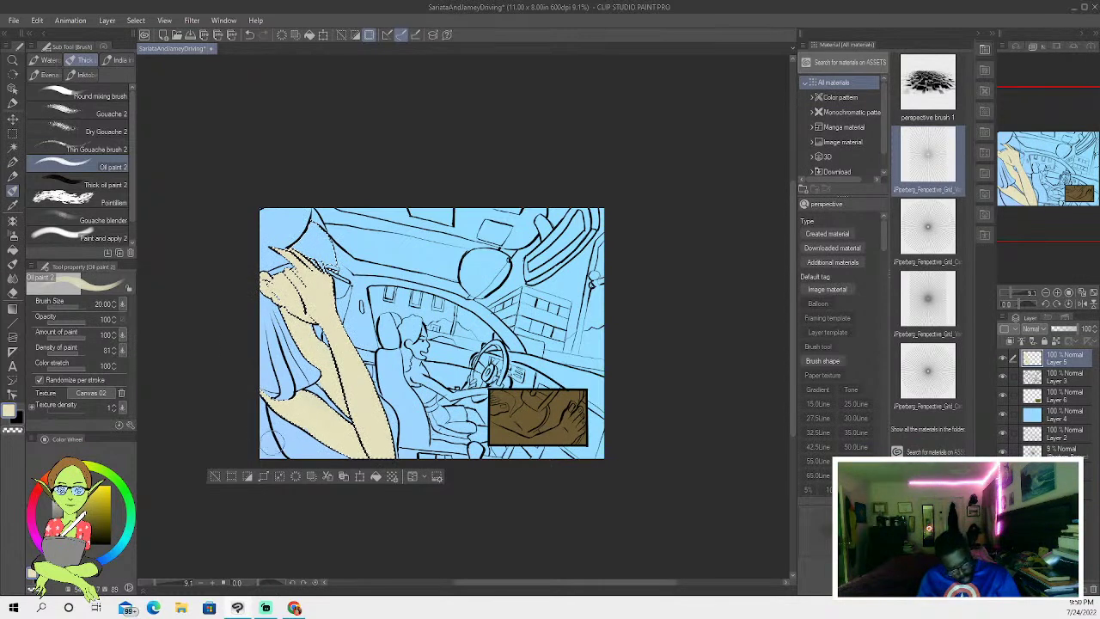
key("ctrl+z")
key("ctrl+z")
key("ctrl+z")
key("ctrl+z")
key("ctrl+z")
key("ctrl+z")
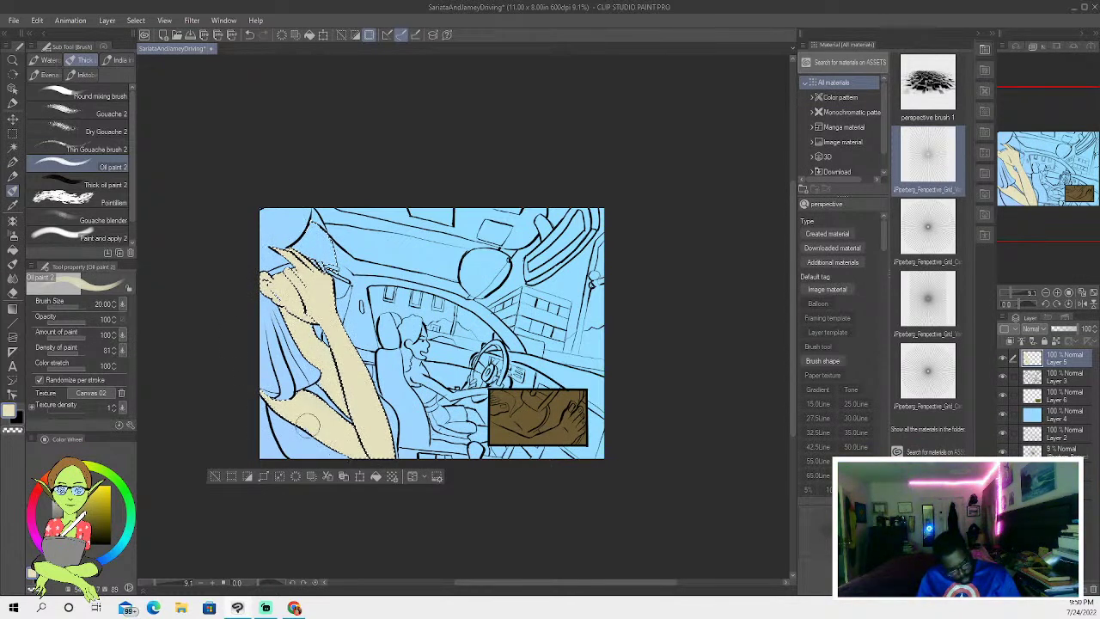
key("ctrl+z")
key("ctrl+z")
key("ctrl+z")
key("ctrl+z")
key("ctrl+z")
key("ctrl+z")
key("ctrl+z")
key("ctrl+z")
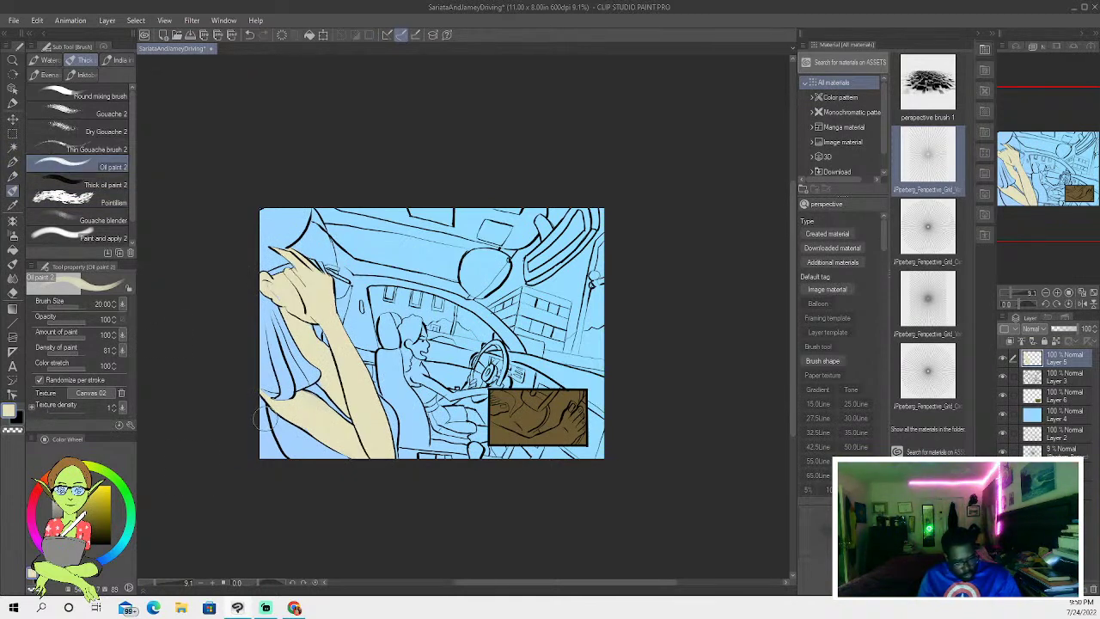
- Switch the drawing colour back to black and erase the cream spilling past the lower arm's outline on Layer 5 with the Hard eraser
left_click(1042, 373)
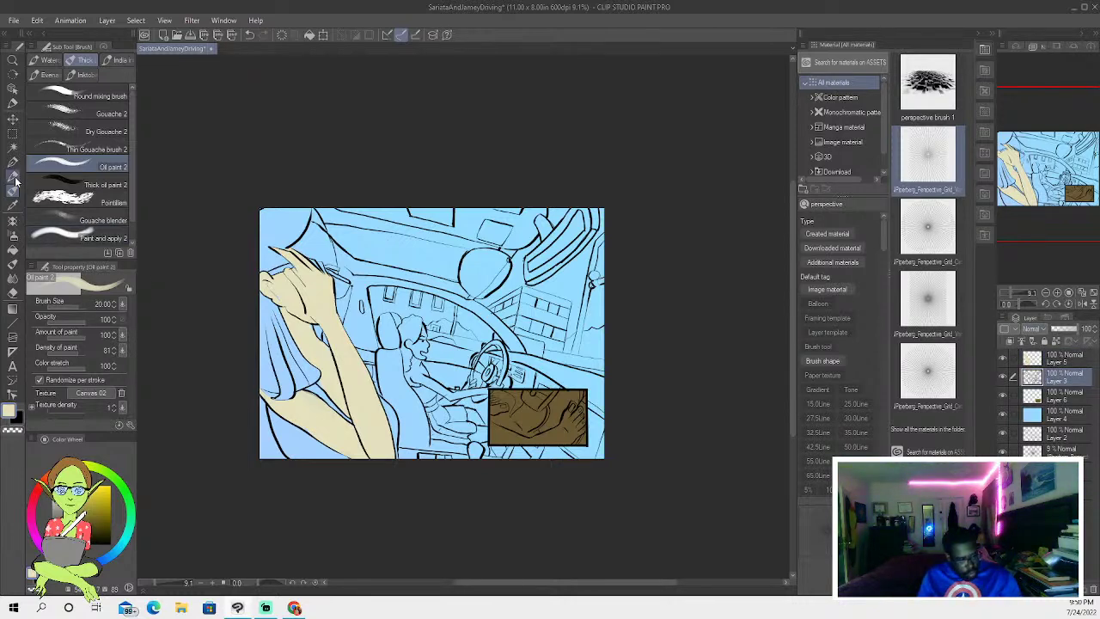
left_click(12, 293)
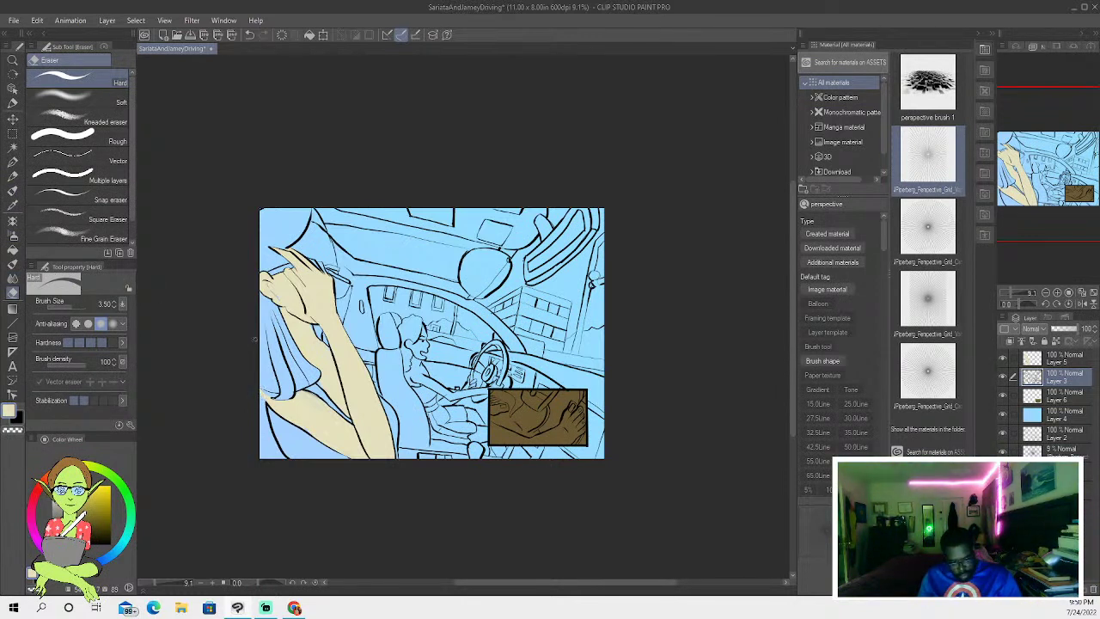
key("x")
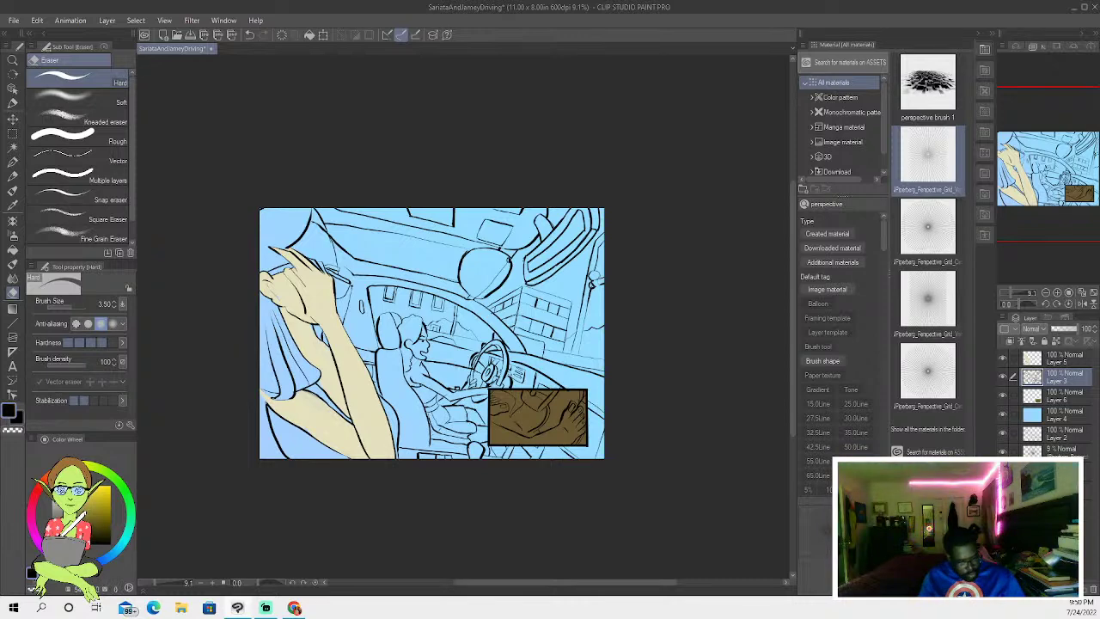
key("p")
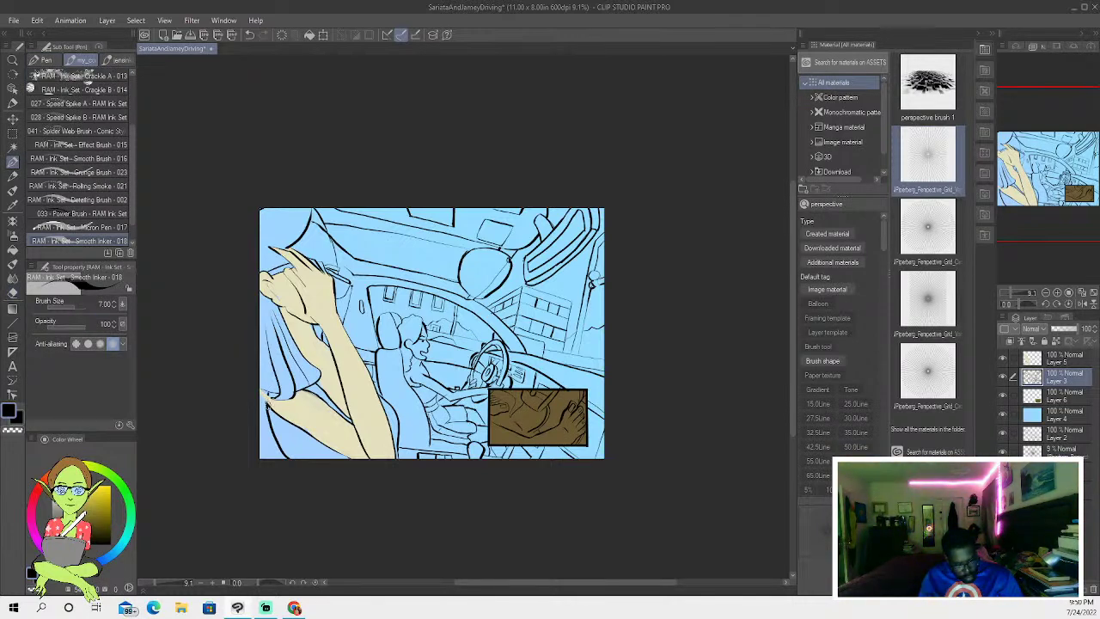
left_click(249, 35)
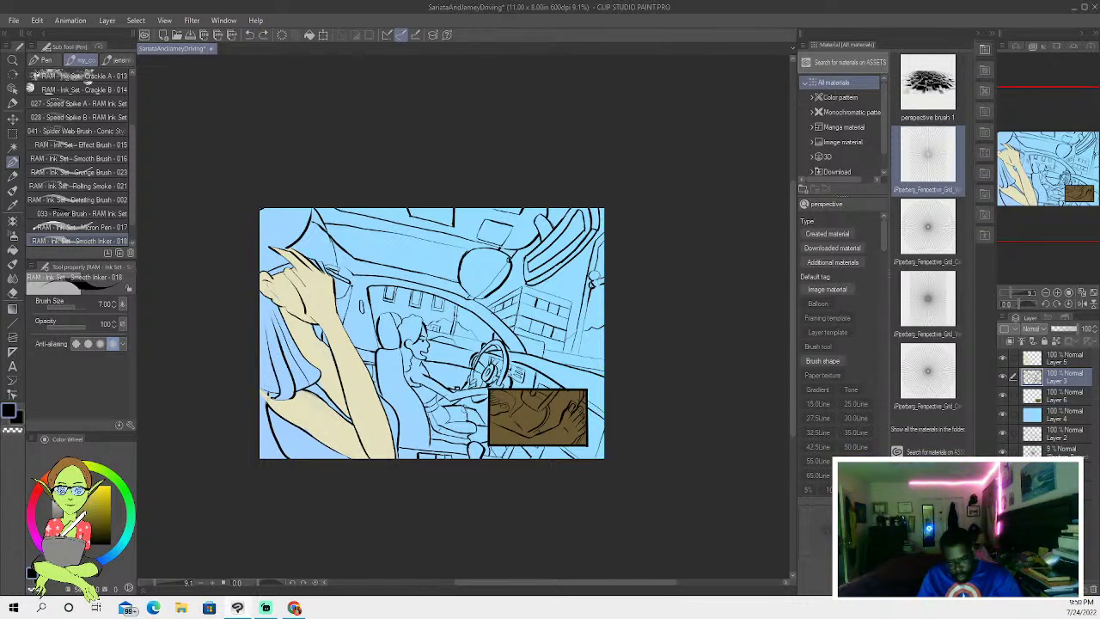
left_click(1052, 359)
left_click(12, 293)
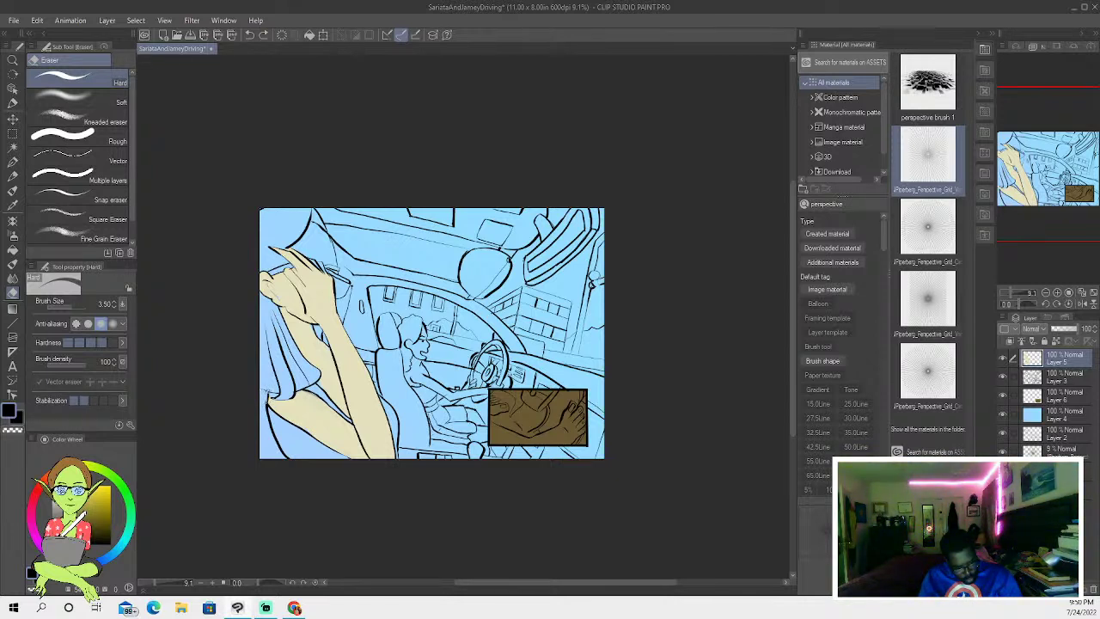
- Touch up the ink line where the hair meets the lower arm on Layer 3 with the Smooth Inker pen
left_click(1053, 376)
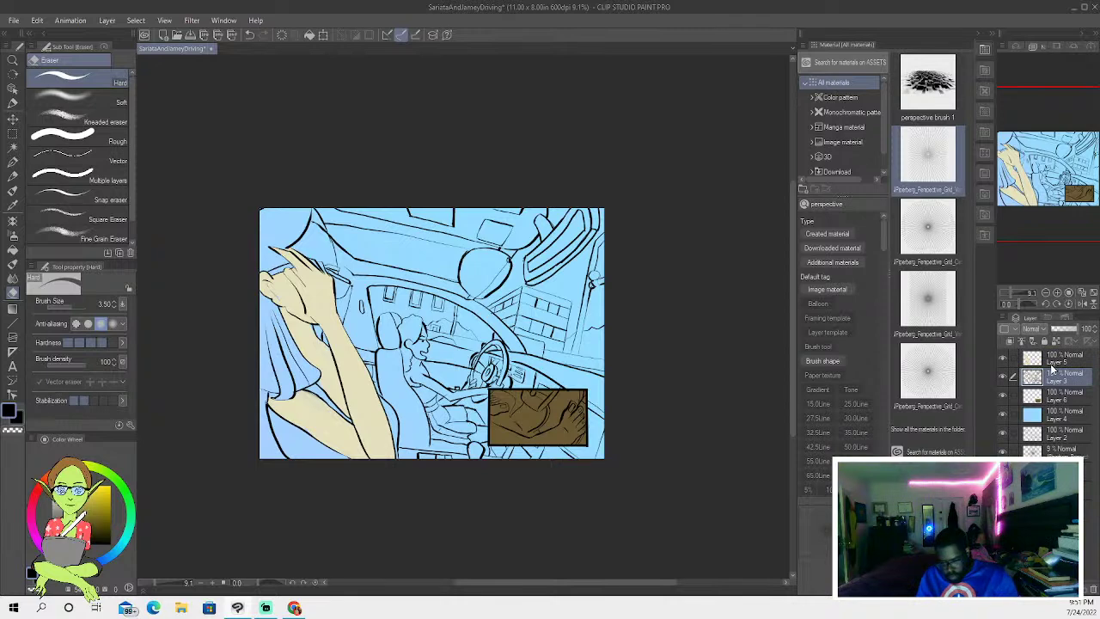
left_click(12, 160)
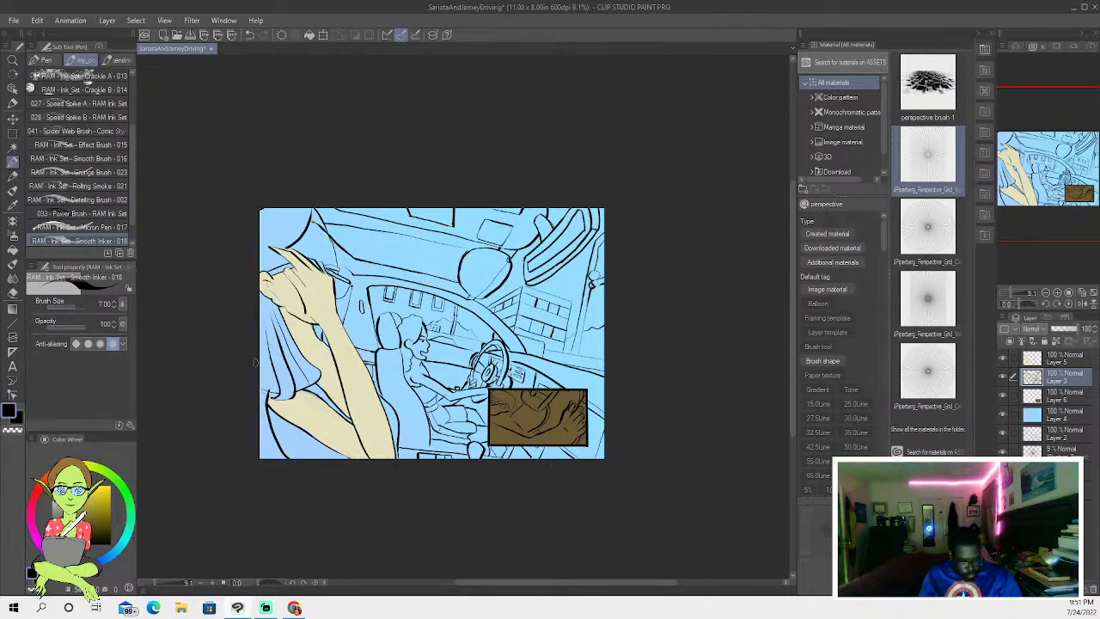
left_click(250, 35)
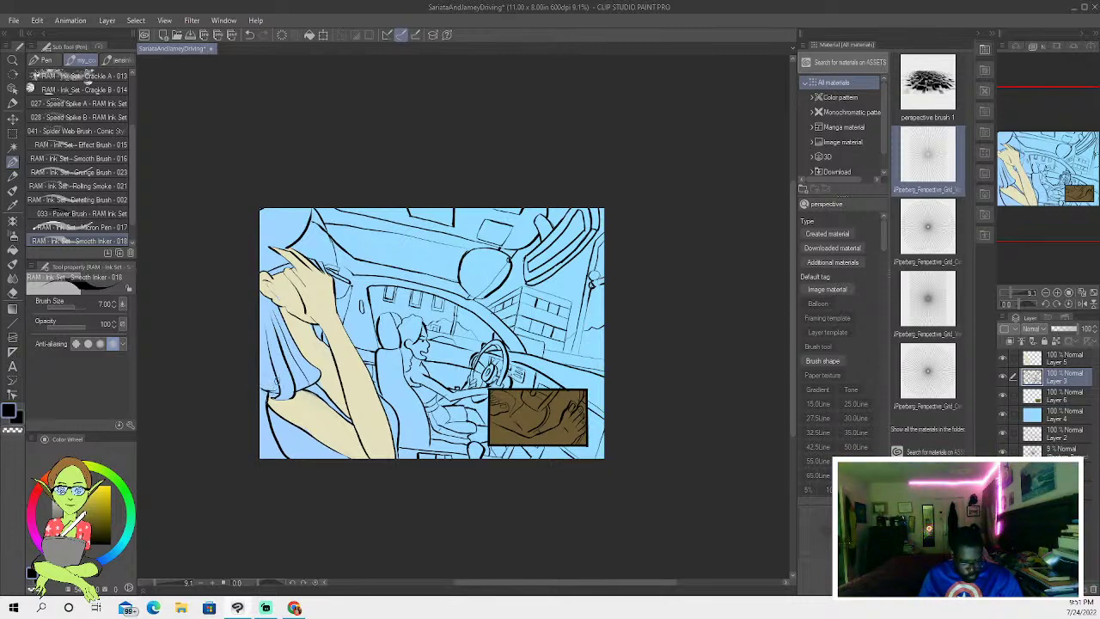
- Select the small area below the hair behind the lower arm with Auto select and paint it dark brown with Oil paint 2 on Layer 3
left_click(12, 148)
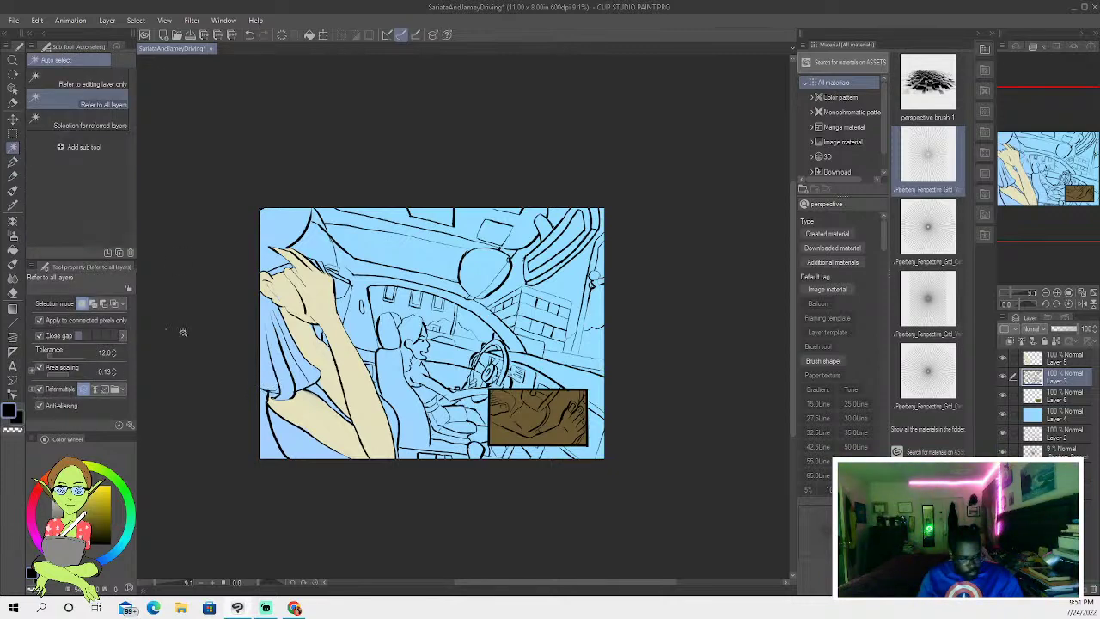
left_click(266, 442, "shift")
left_click_drag(42, 525, 88, 500)
left_click(83, 467)
left_click(74, 467)
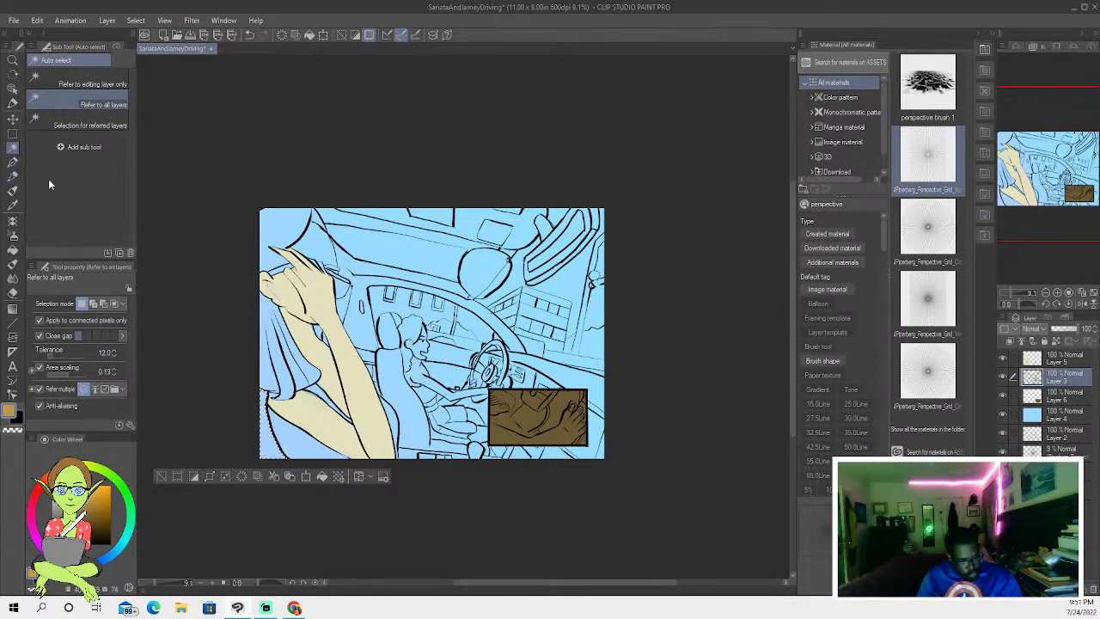
left_click(13, 191)
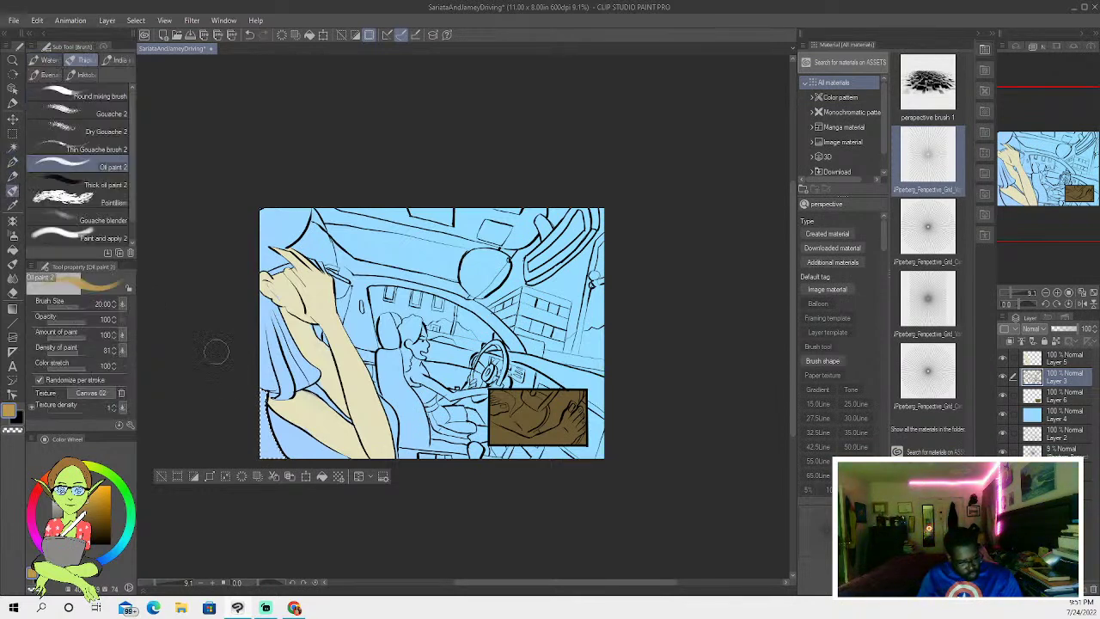
mouse_move(262, 392)
left_mouse_down()
mouse_move(261, 448)
mouse_move(260, 400)
mouse_move(270, 448)
mouse_move(258, 428)
mouse_move(250, 435)
mouse_move(263, 425)
mouse_move(263, 390)
mouse_move(277, 470)
mouse_move(255, 413)
left_mouse_up()
left_click(88, 512)
left_click(12, 147)
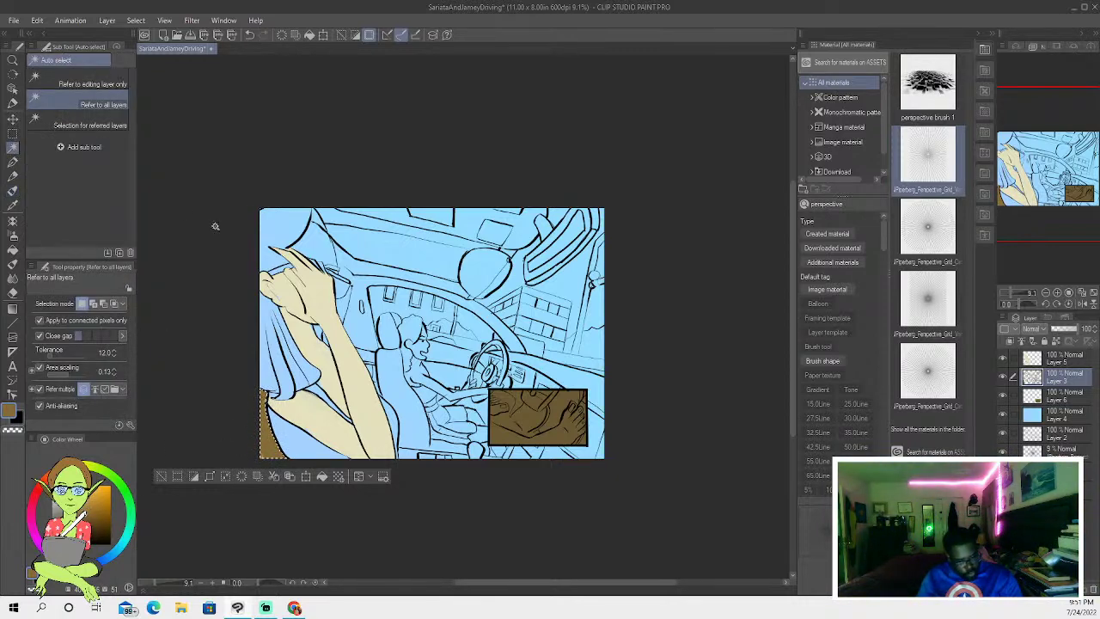
- Clear the selection and make Layer 5 the active layer
left_click(387, 332)
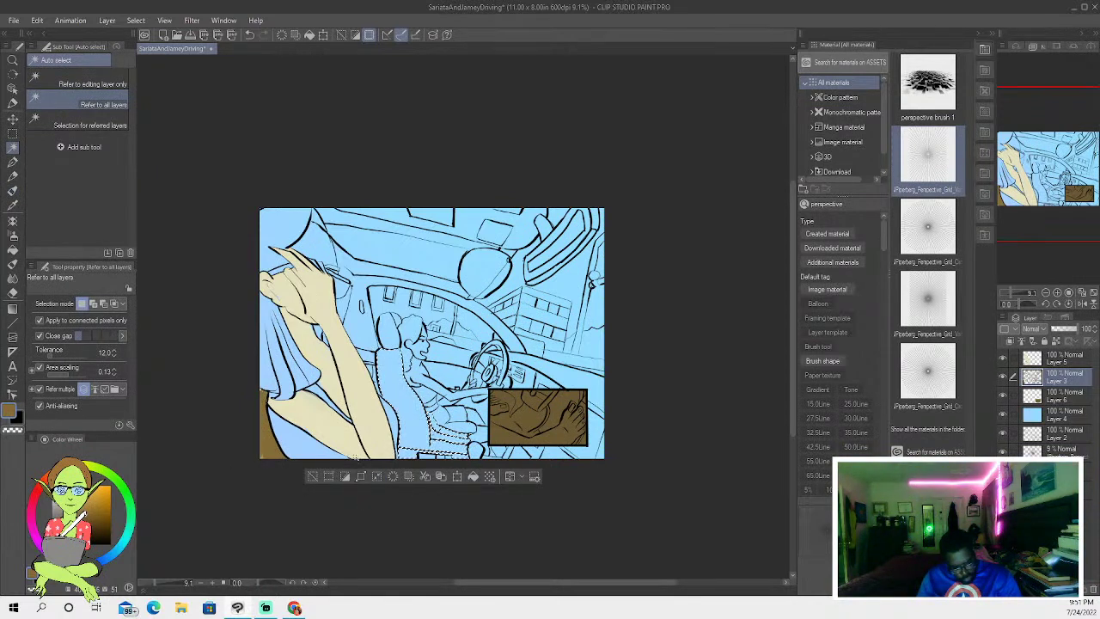
left_click(313, 476)
left_click(12, 160)
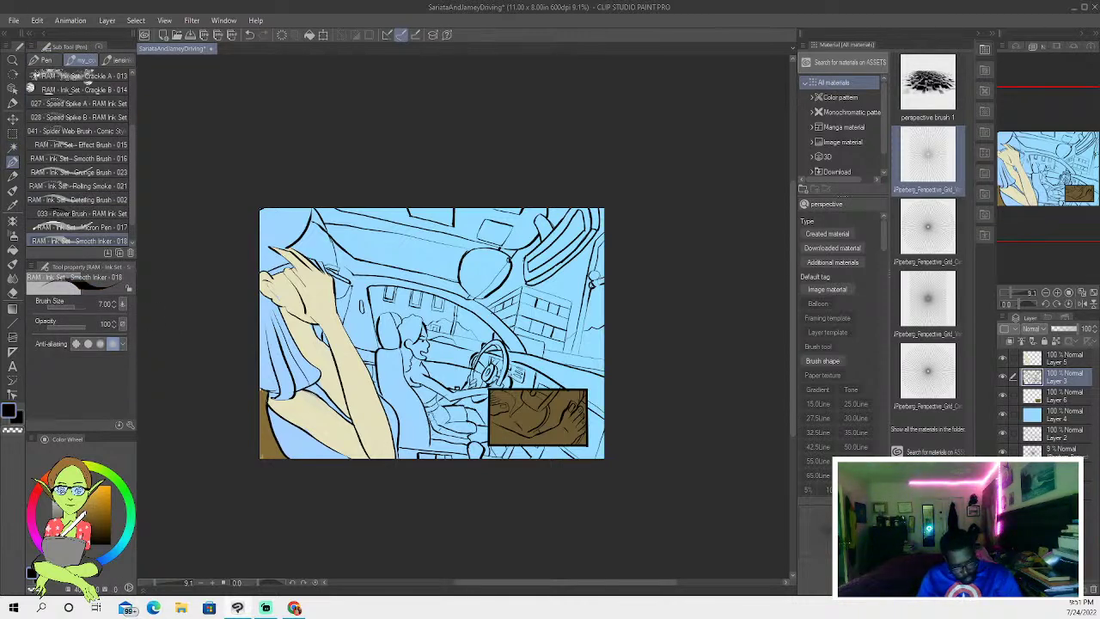
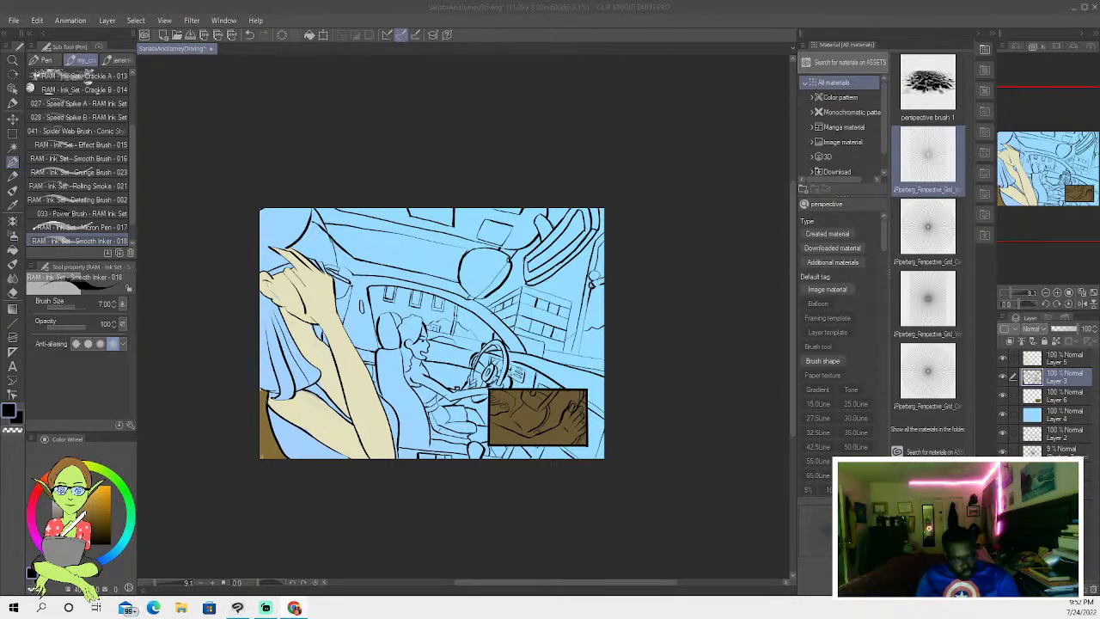
left_click(14, 150)
left_click(13, 162)
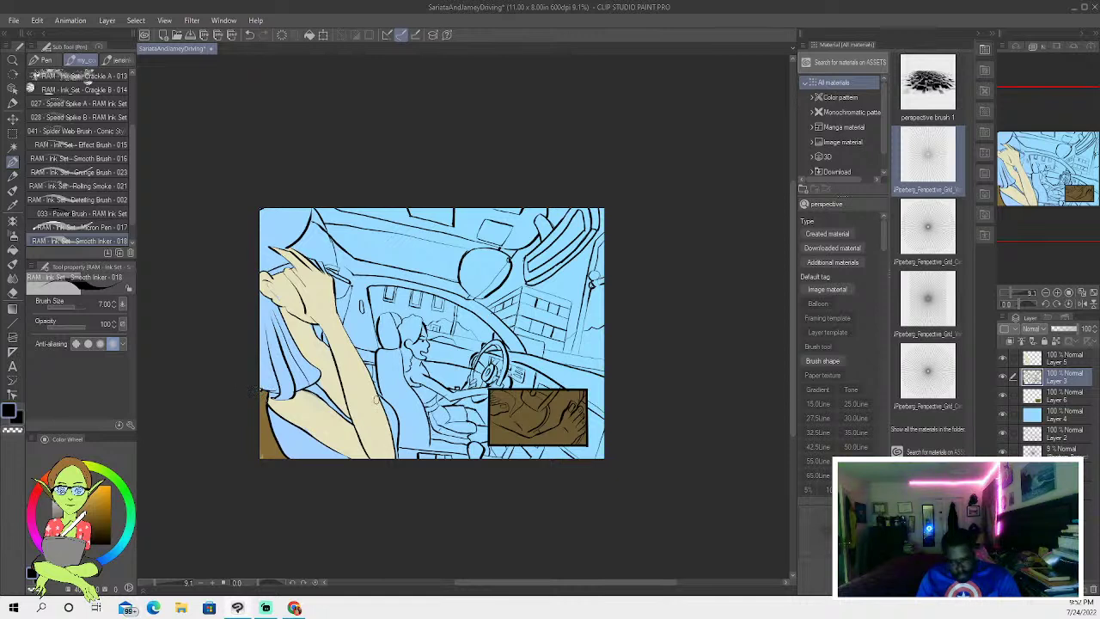
left_click(1042, 357)
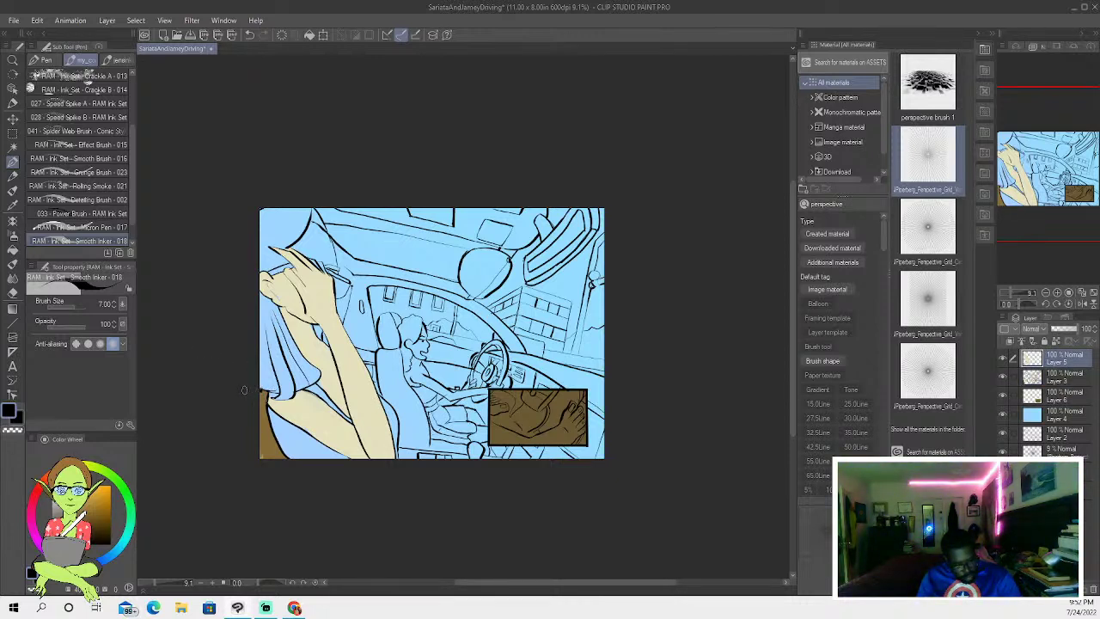
left_click(12, 204)
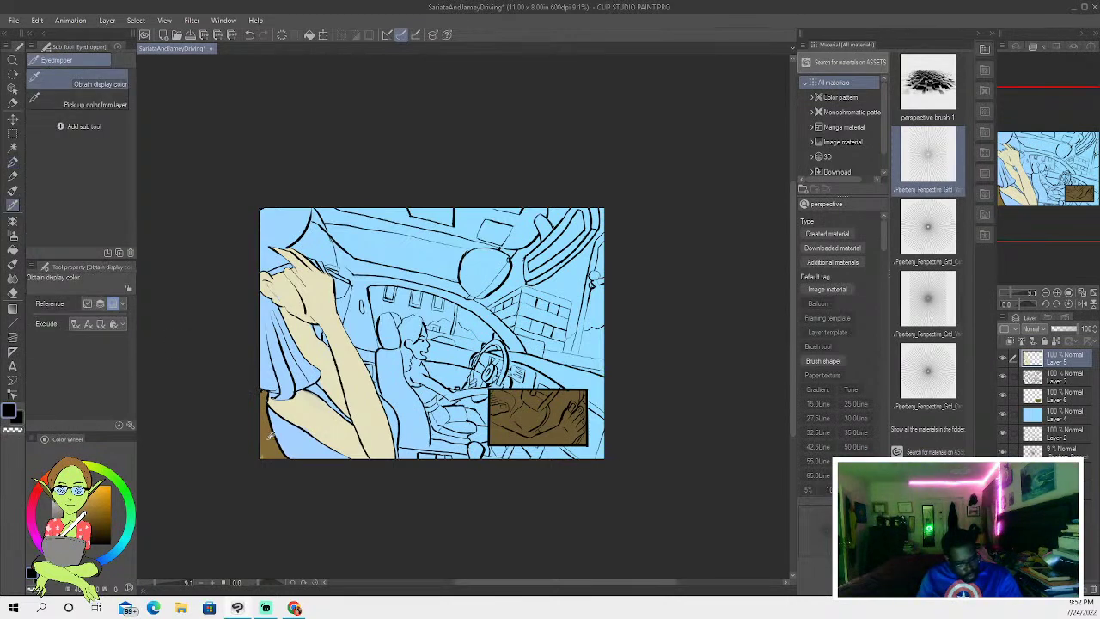
left_click(13, 162)
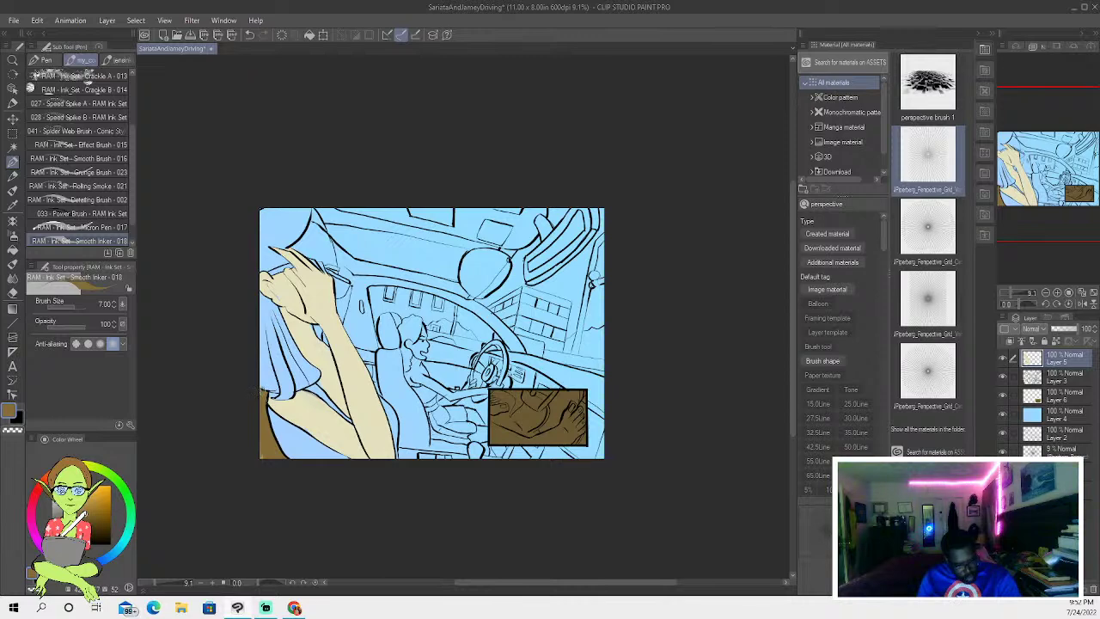
left_click(13, 148)
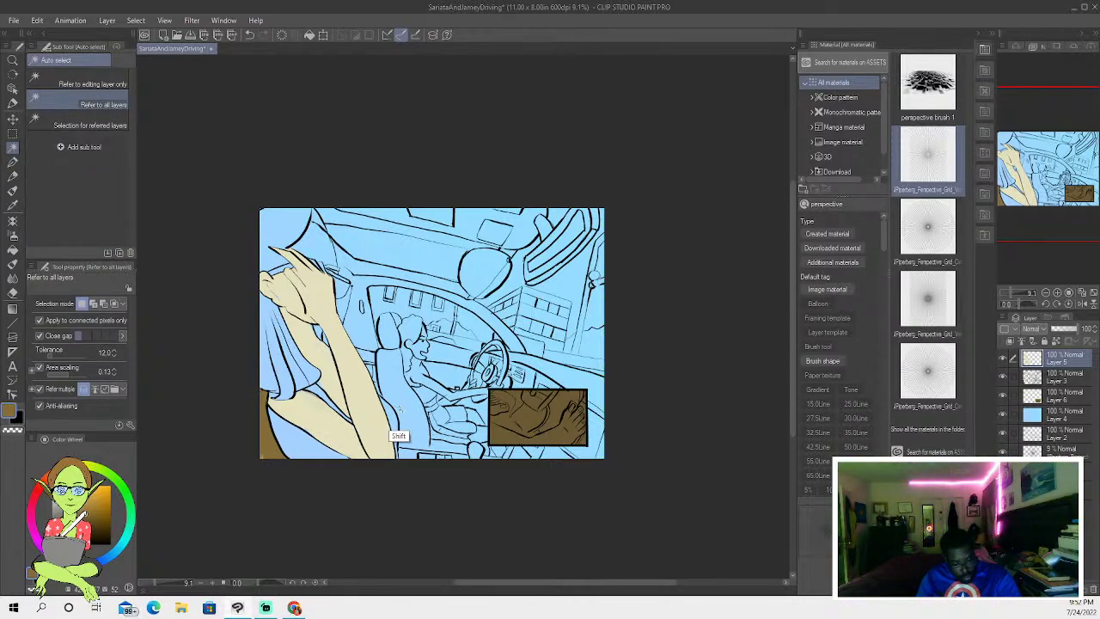
left_click(402, 382)
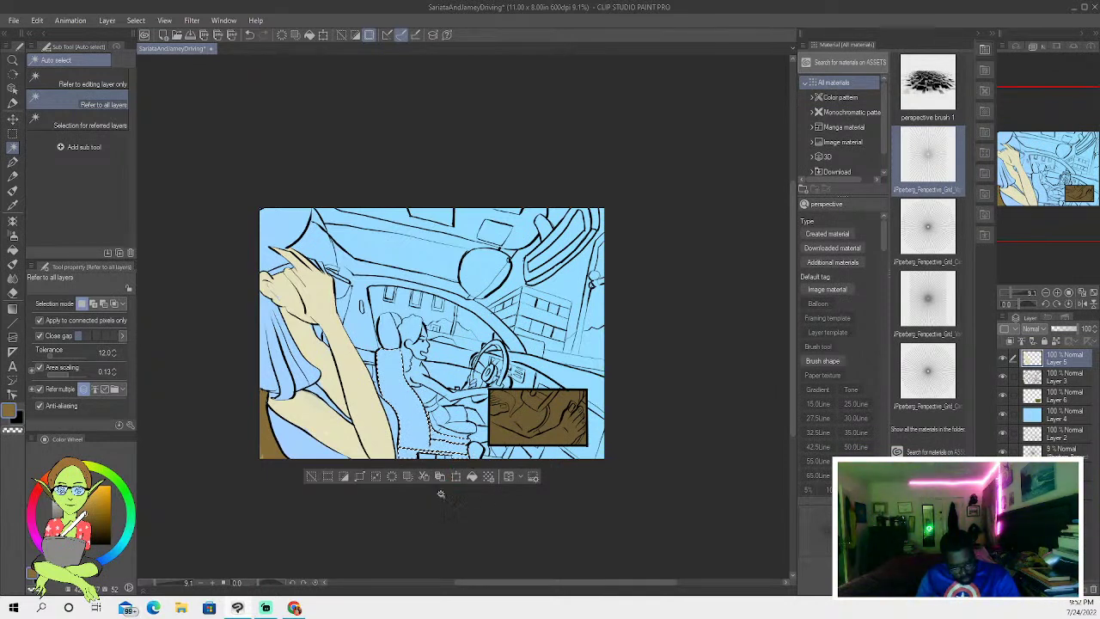
left_click(250, 35)
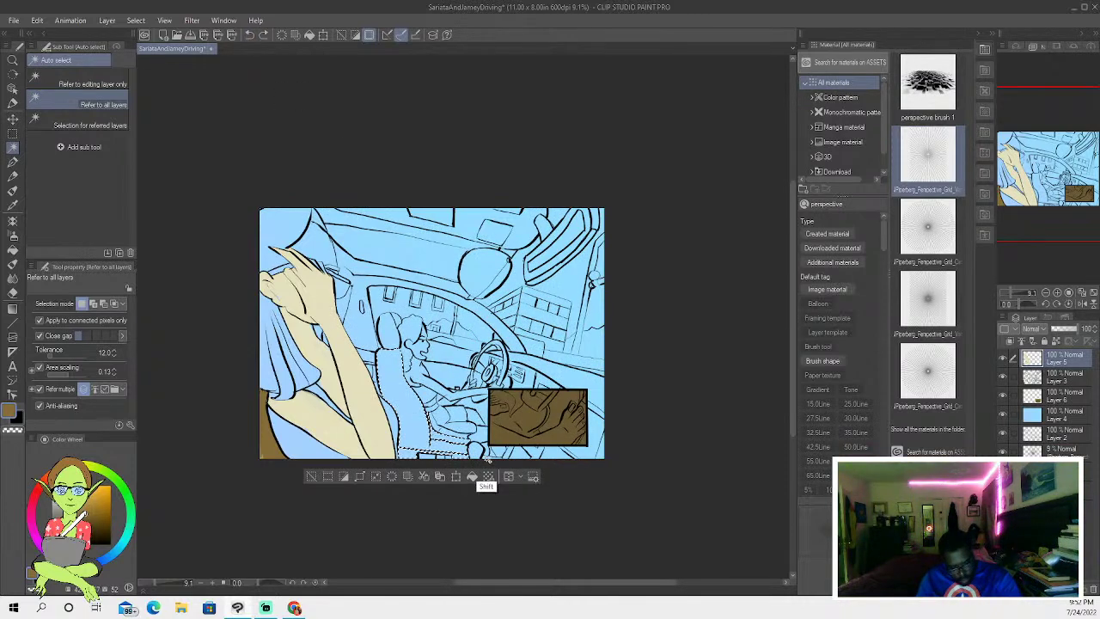
left_click(486, 456, "shift")
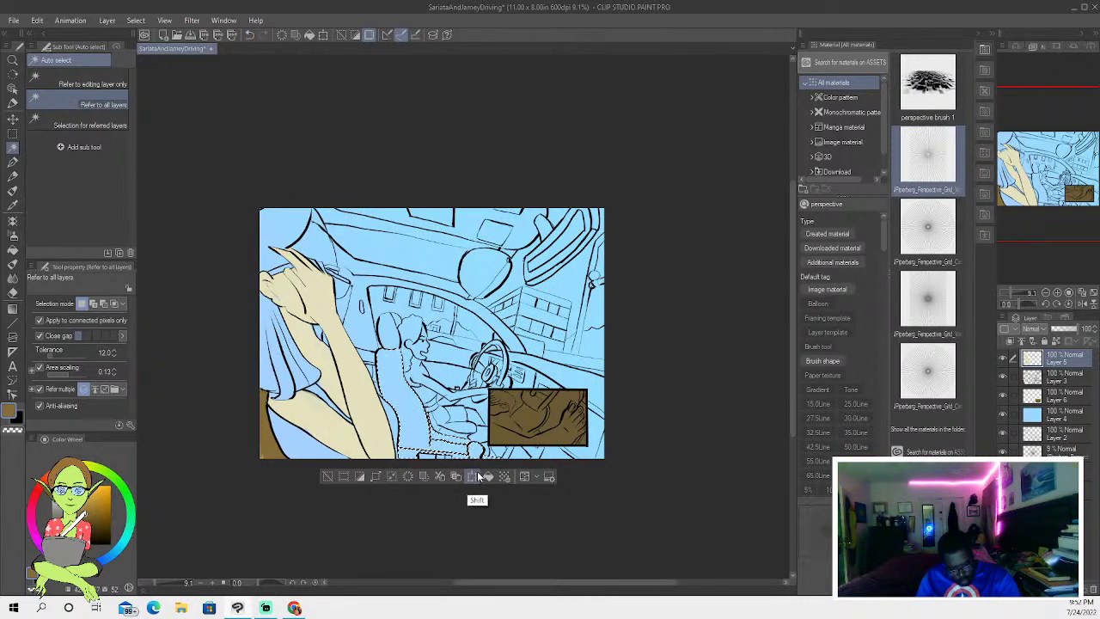
left_click(509, 455, "shift")
left_click(534, 453, "shift")
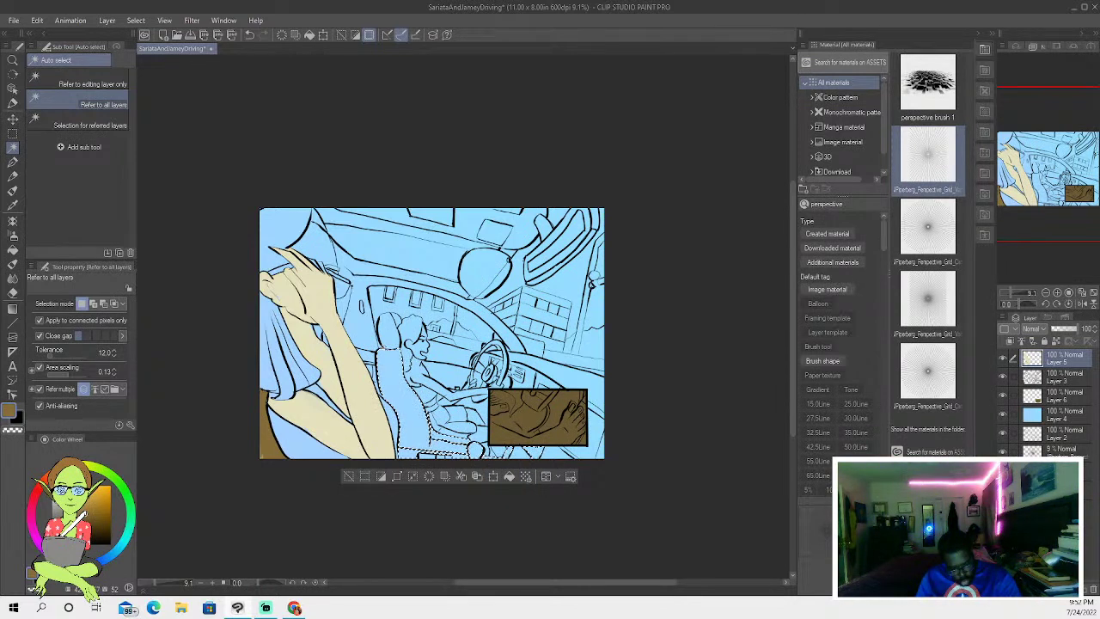
- Clear the selection and close the gap in the driver's seat's lower outline in black with the Smooth Inker pen on Layer 5
left_click(348, 477)
left_click(12, 161)
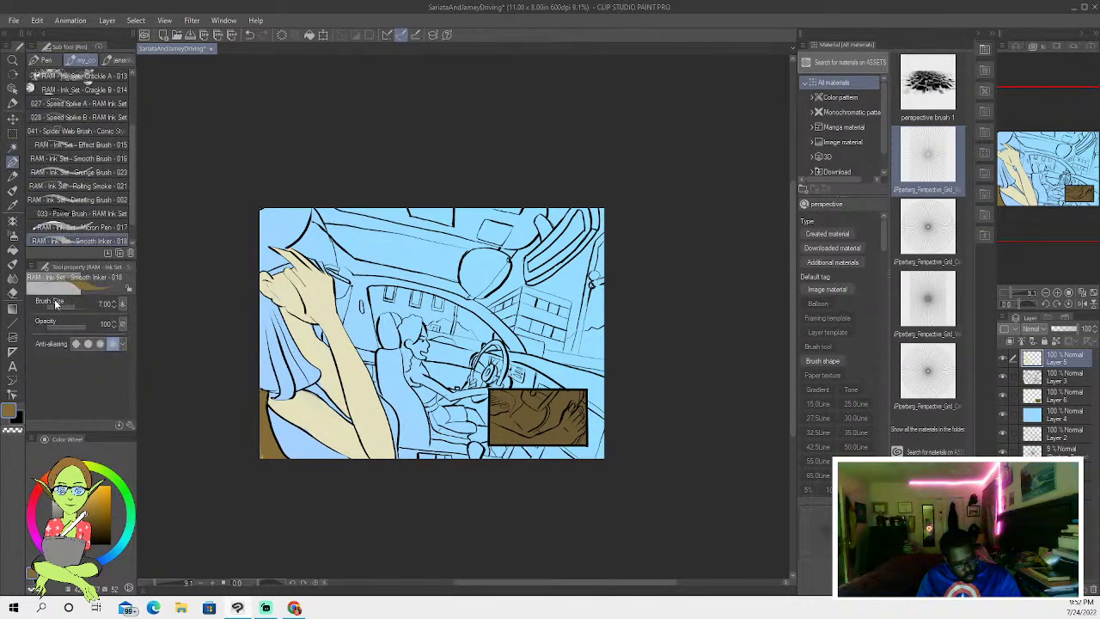
left_click(53, 543)
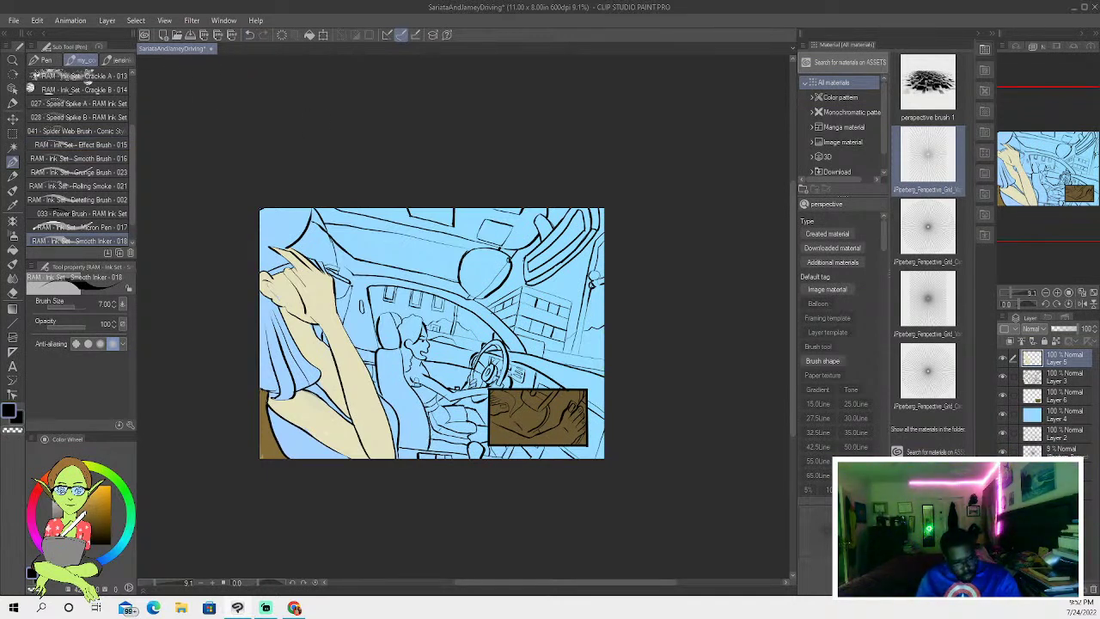
- Select the driver's headrest and seat back with Auto select and paint them the sampled dark brown with Oil paint 2 at size 40 on Layer 5
left_click(13, 148)
left_click(388, 328)
left_click(389, 331, "shift")
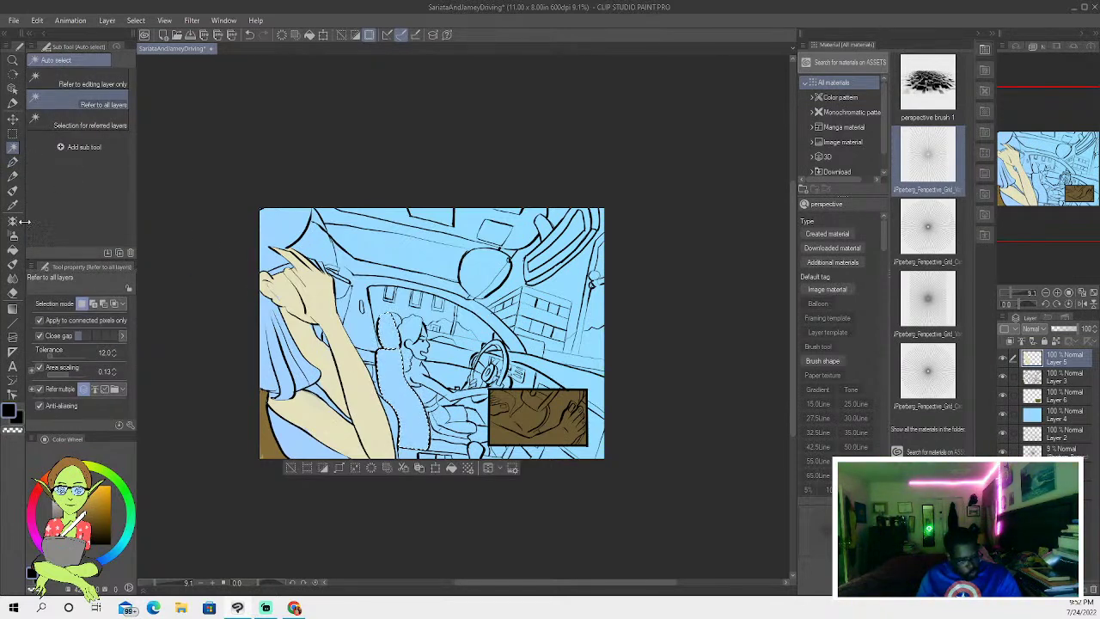
left_click(13, 191)
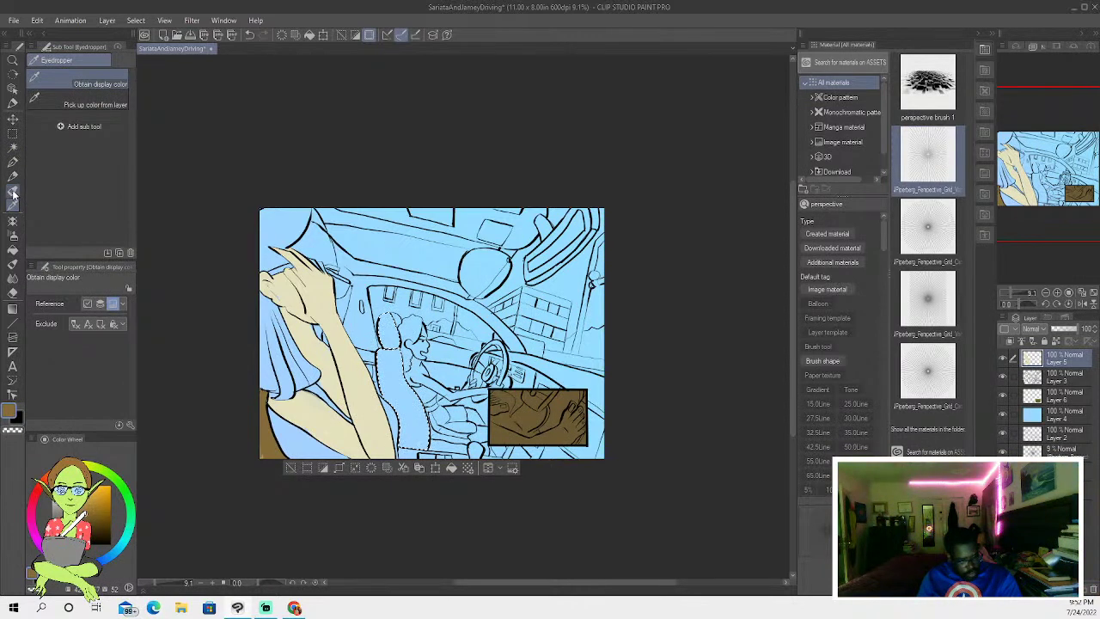
left_click(12, 191)
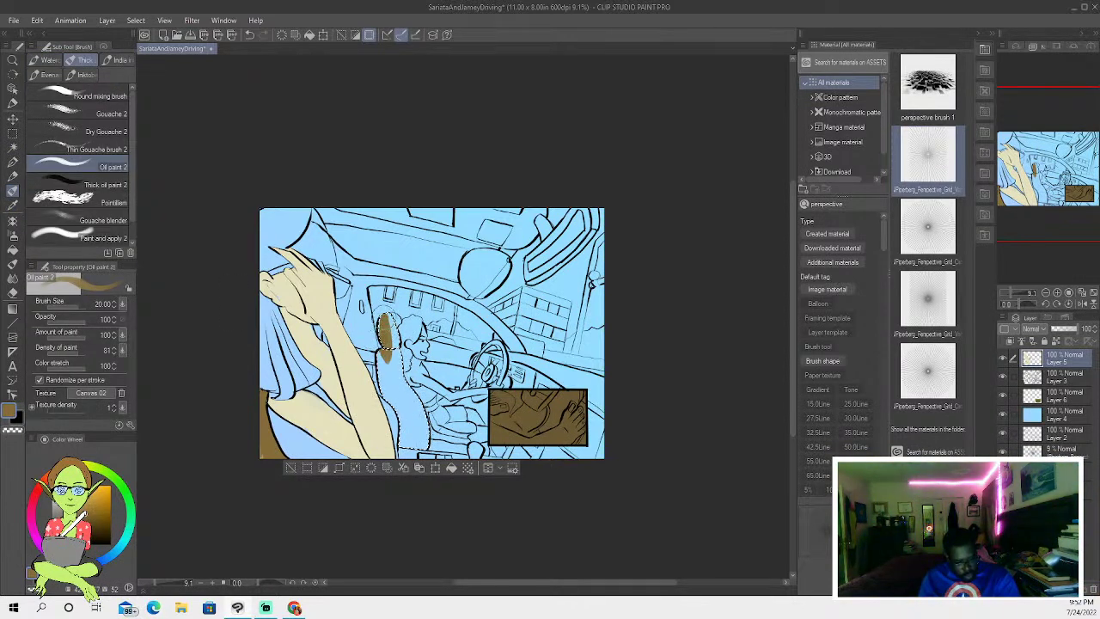
left_click_drag(392, 371, 396, 368)
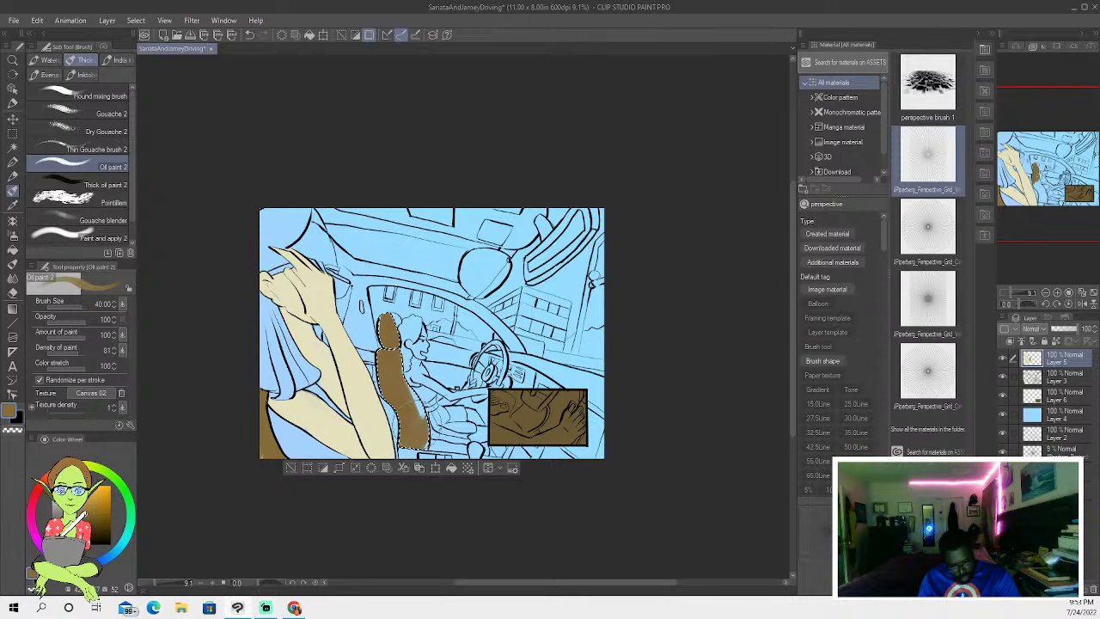
left_click_drag(412, 417, 416, 443)
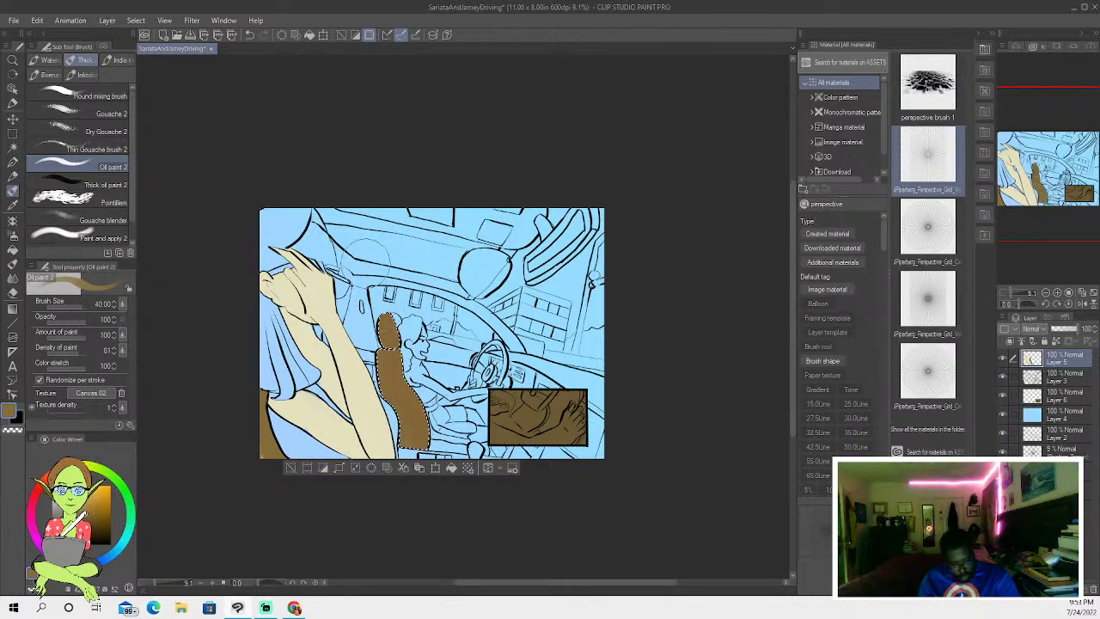
left_click(12, 148)
left_click(393, 332)
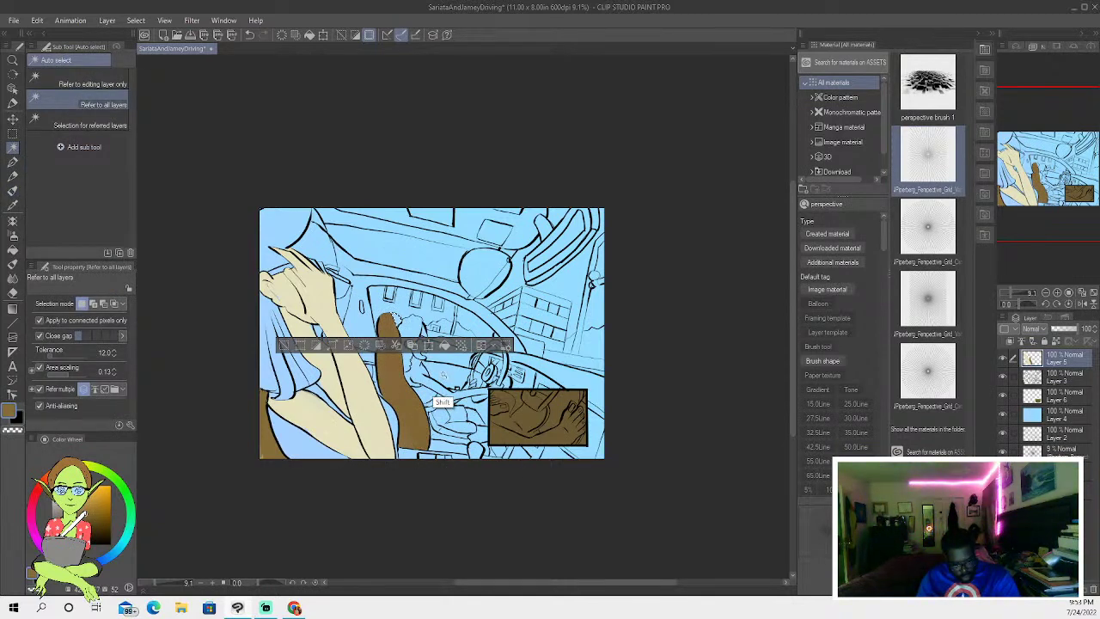
left_click(444, 392)
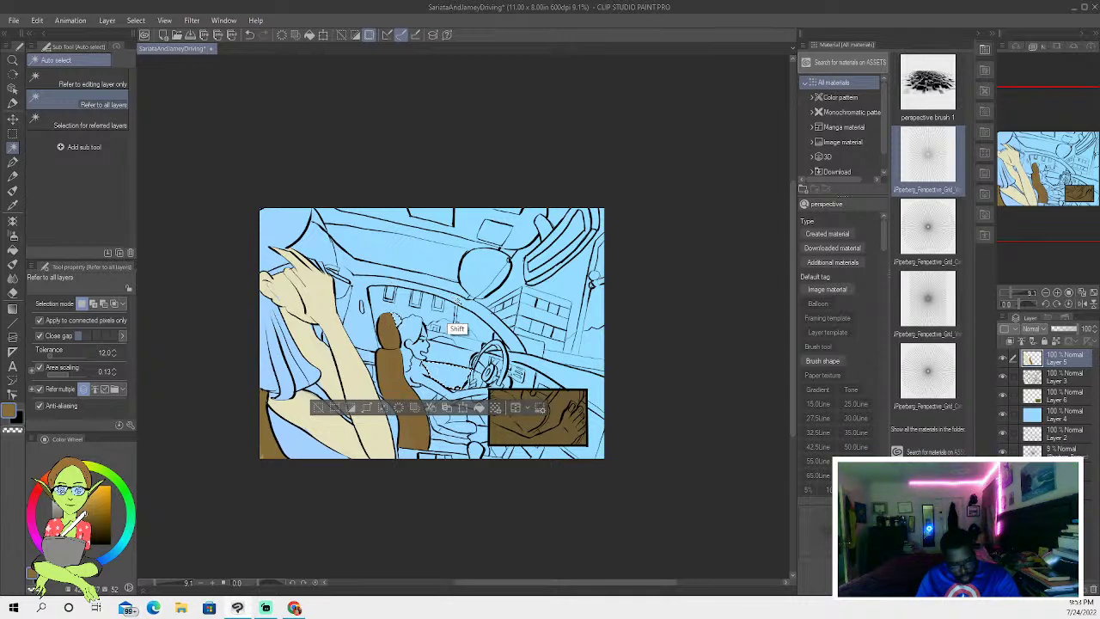
left_click(349, 347, "shift")
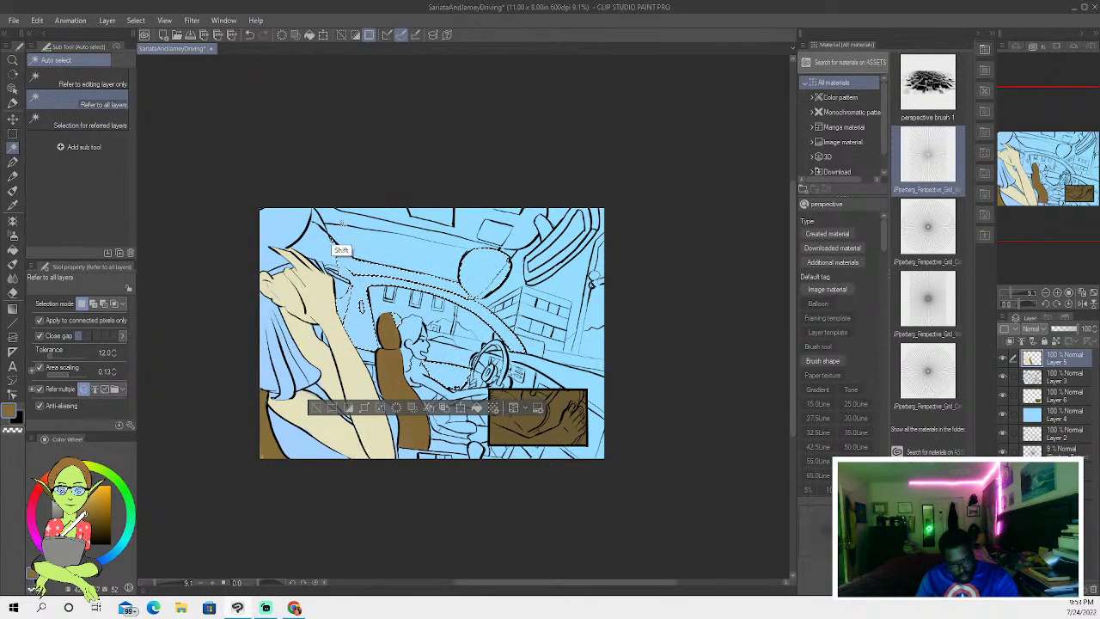
left_click(359, 215, "shift")
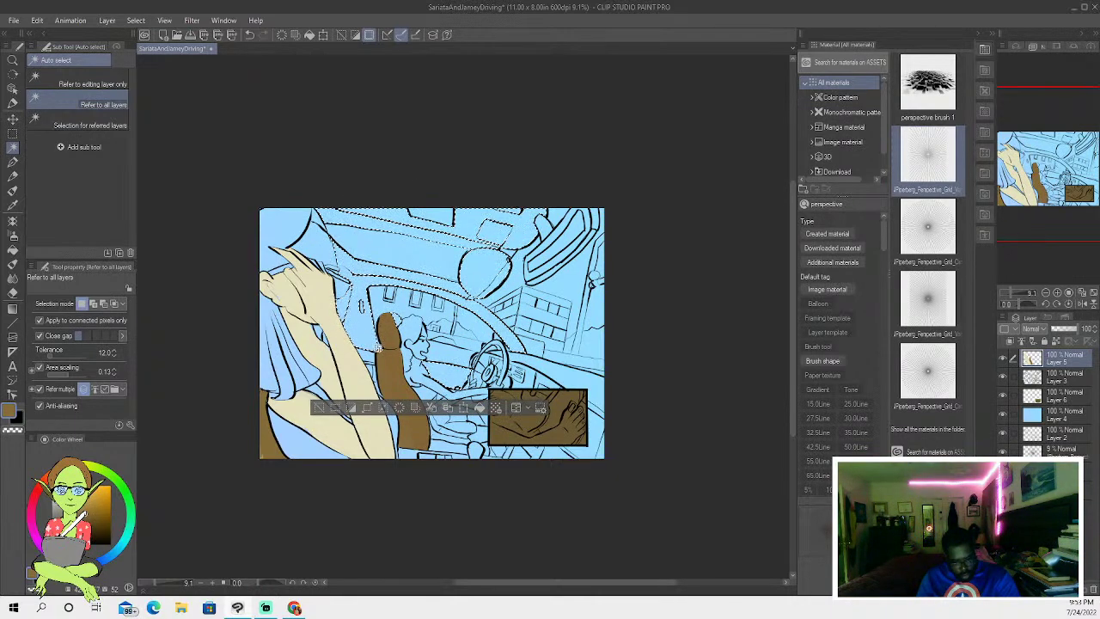
left_click(528, 242, "shift")
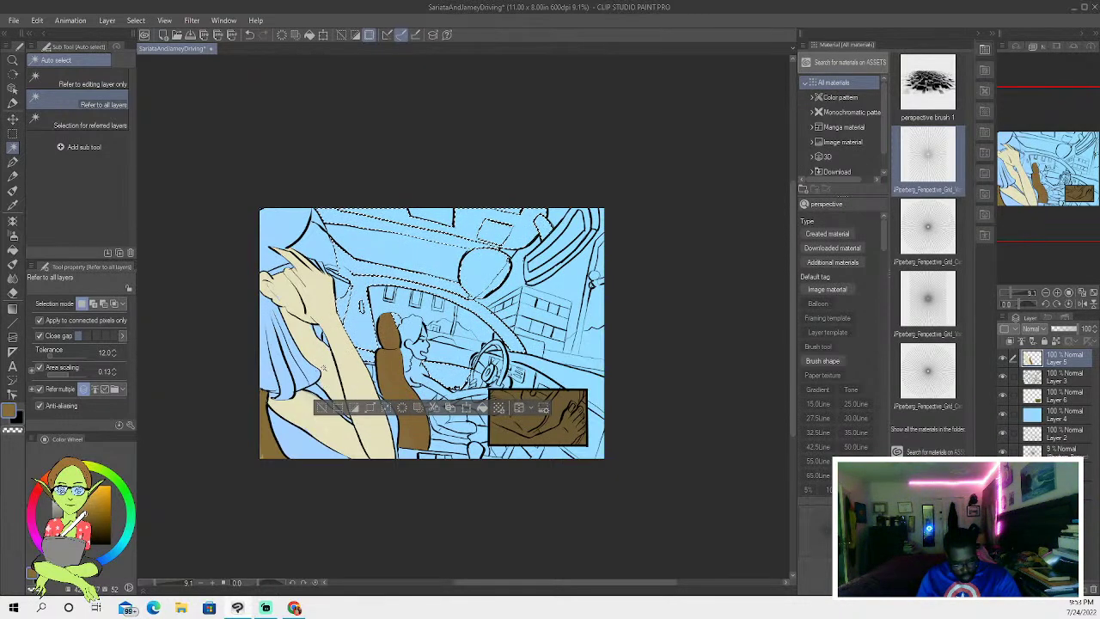
left_click(322, 410)
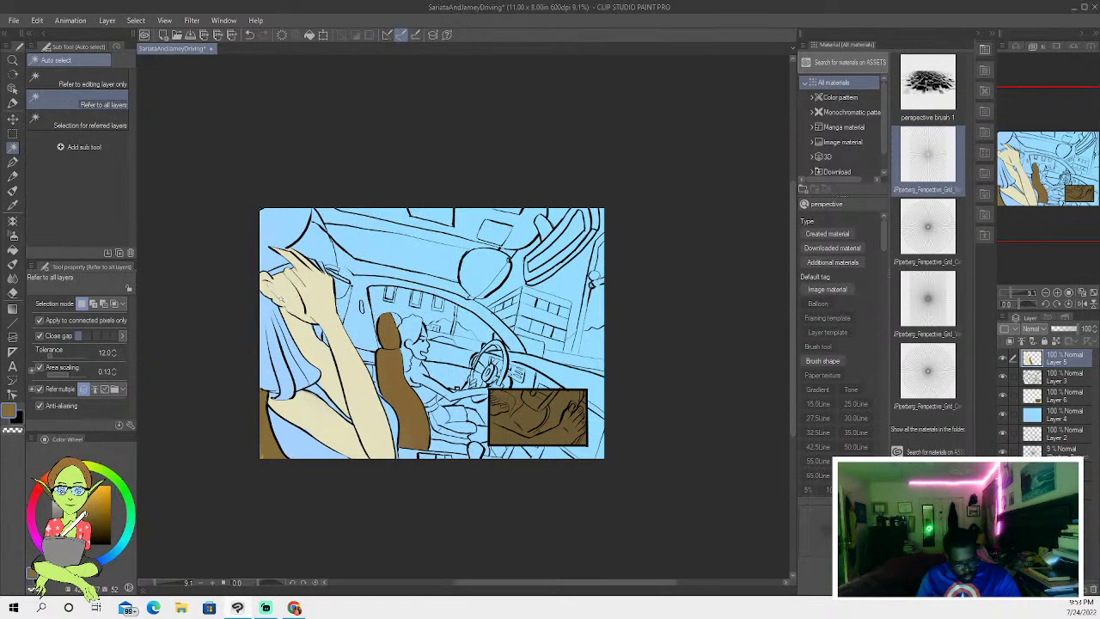
- Switch the drawing colour to black and select the car's door frame, roof panels and the curved overhead shape with Auto select
left_click(12, 163)
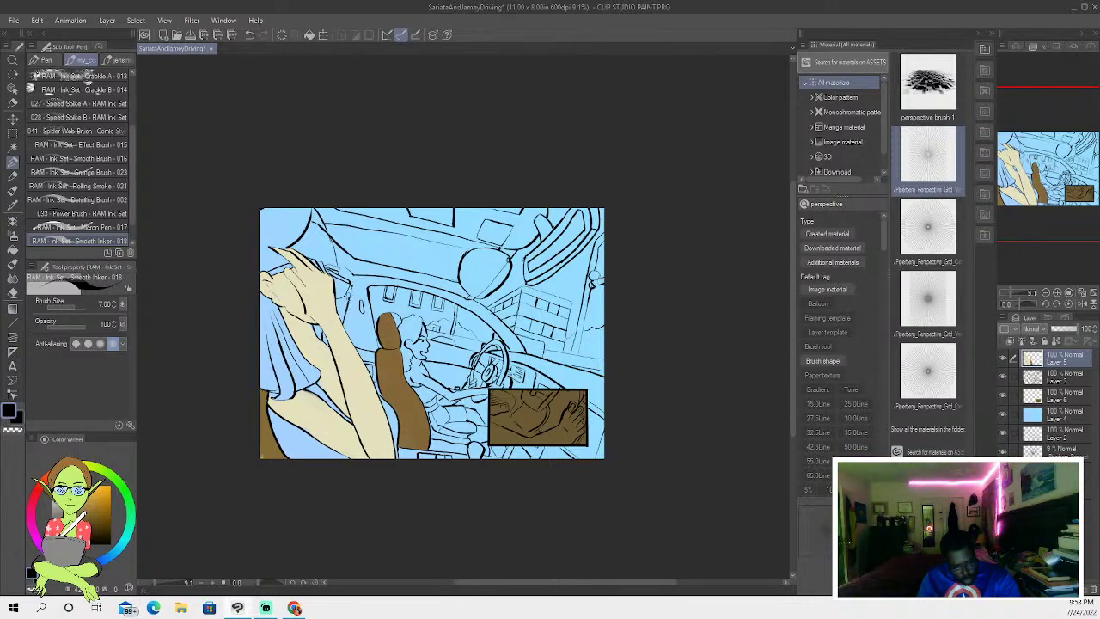
left_click(12, 147)
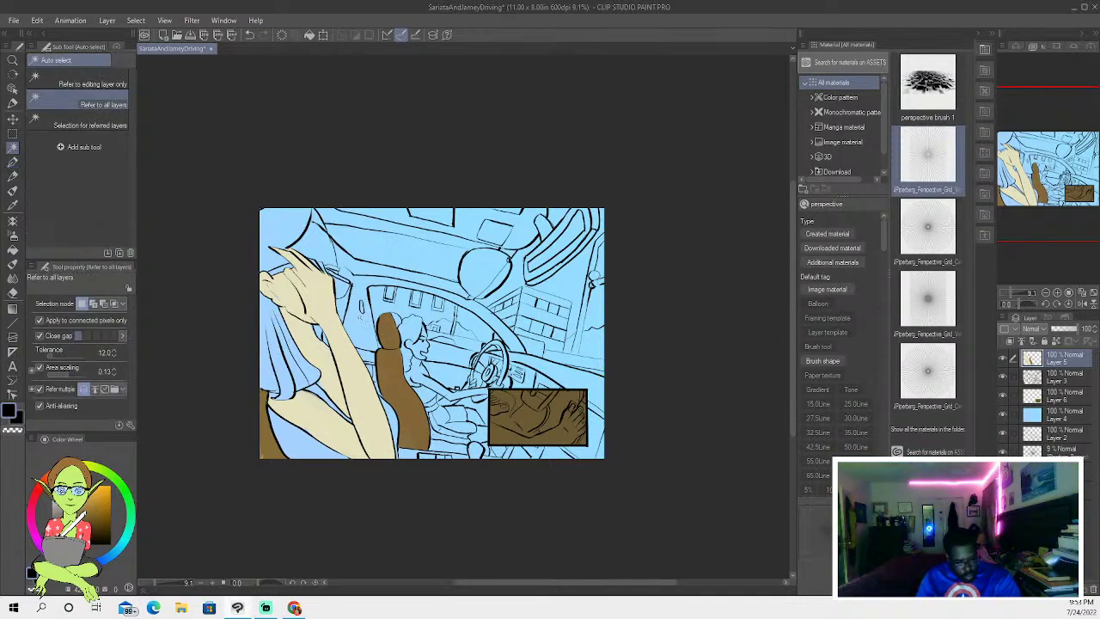
left_click(337, 389)
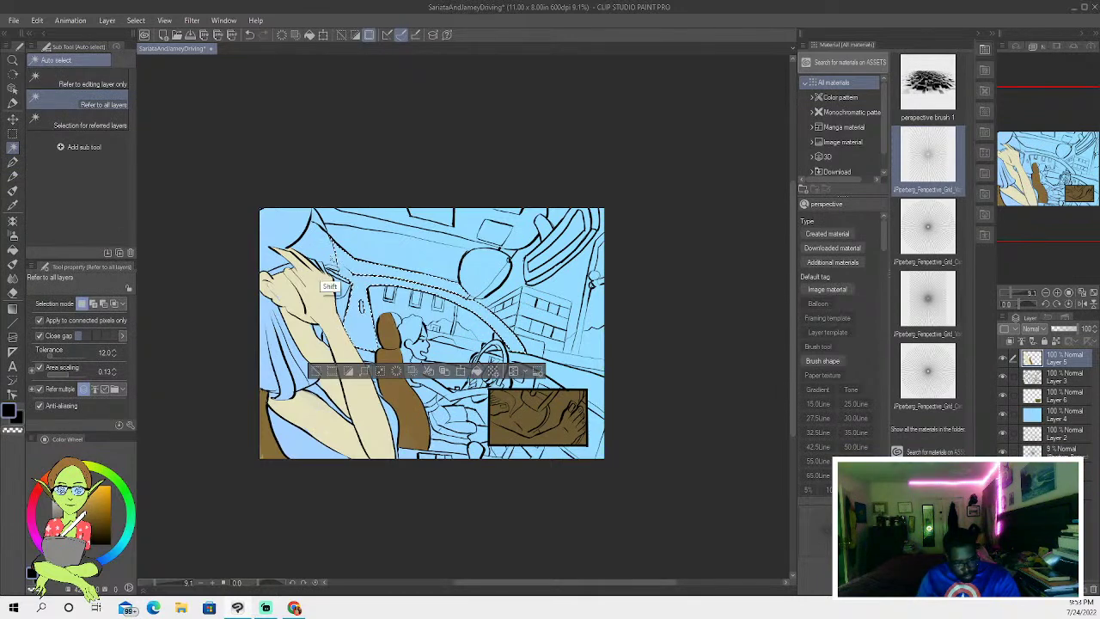
left_click(477, 276, "shift")
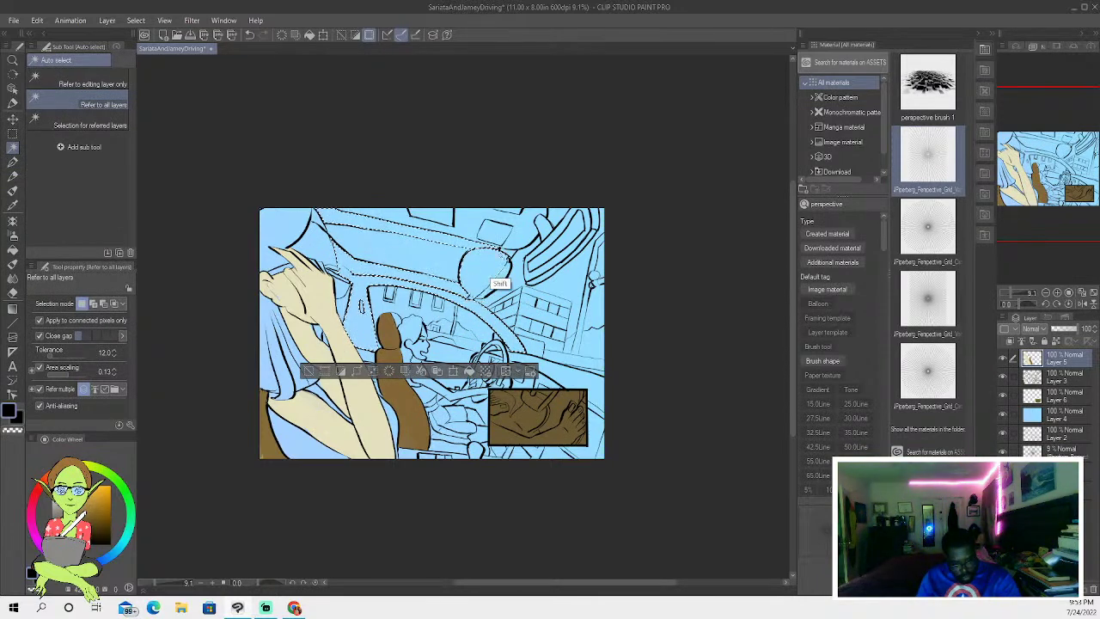
left_click(550, 218, "shift")
left_click(538, 269, "shift")
left_click(548, 283, "shift")
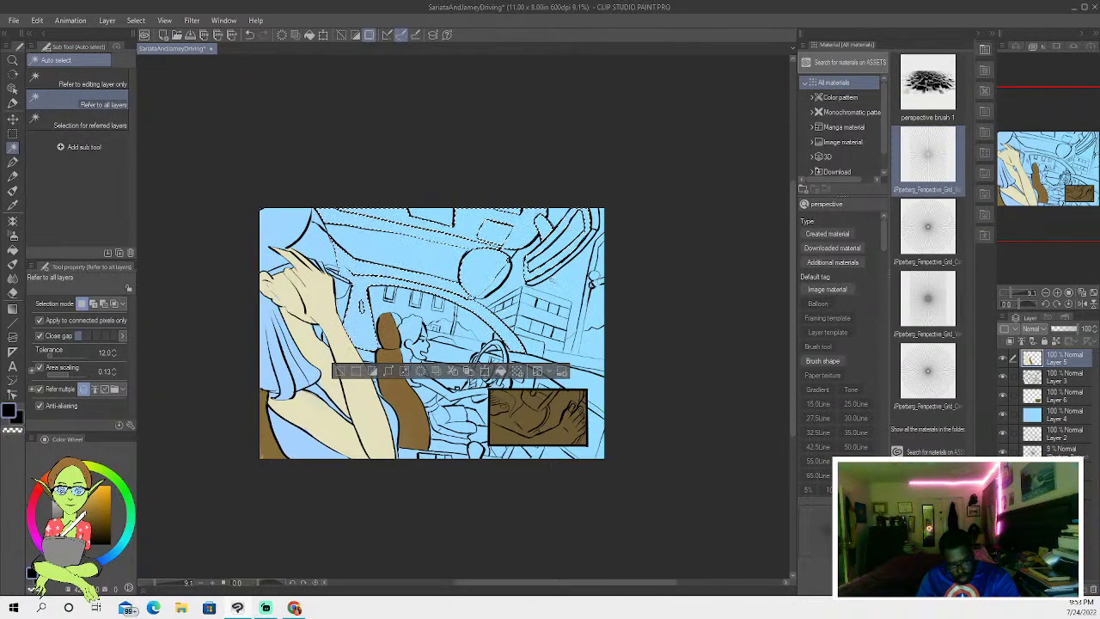
left_click(539, 292, "shift")
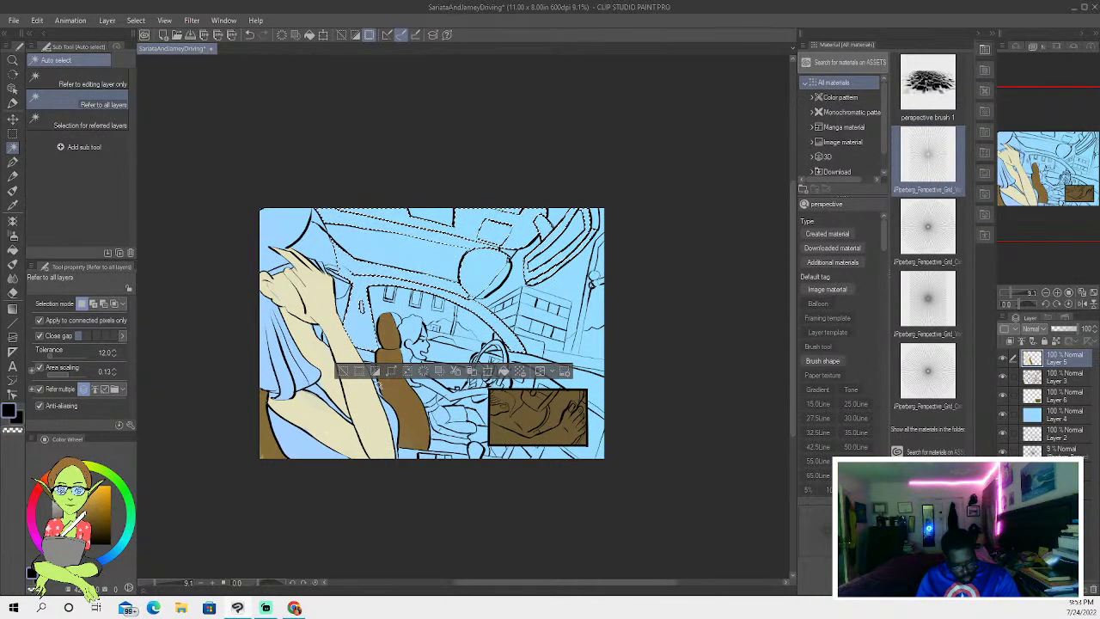
- Try adding the area beneath the driver's seat to the car interior selection, and undo it
left_click(430, 443, "shift")
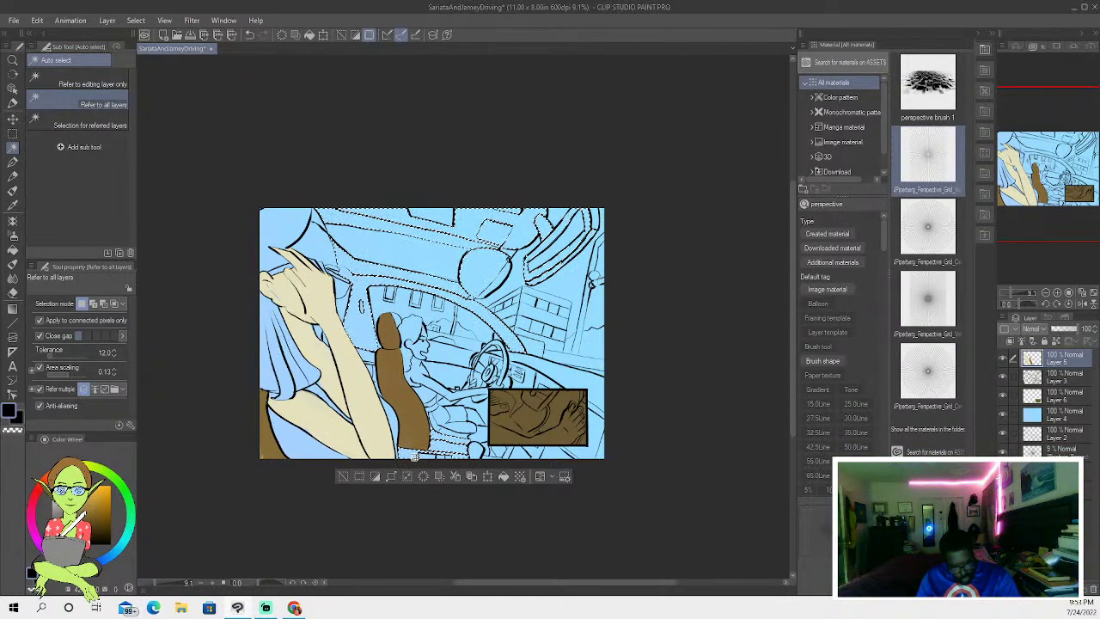
left_click(248, 34)
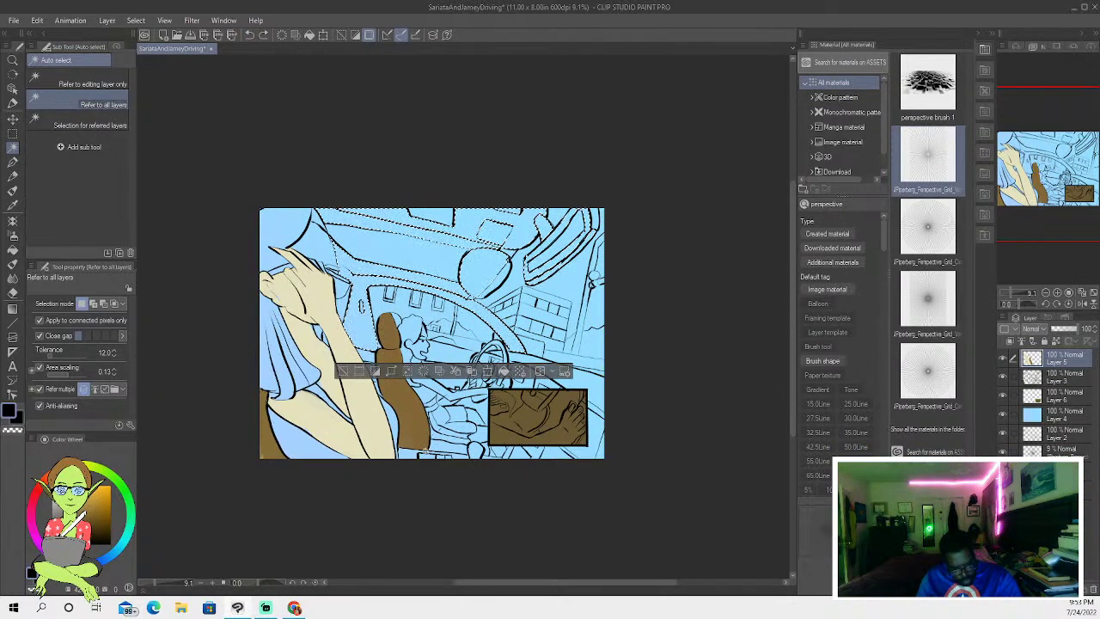
left_click(263, 34)
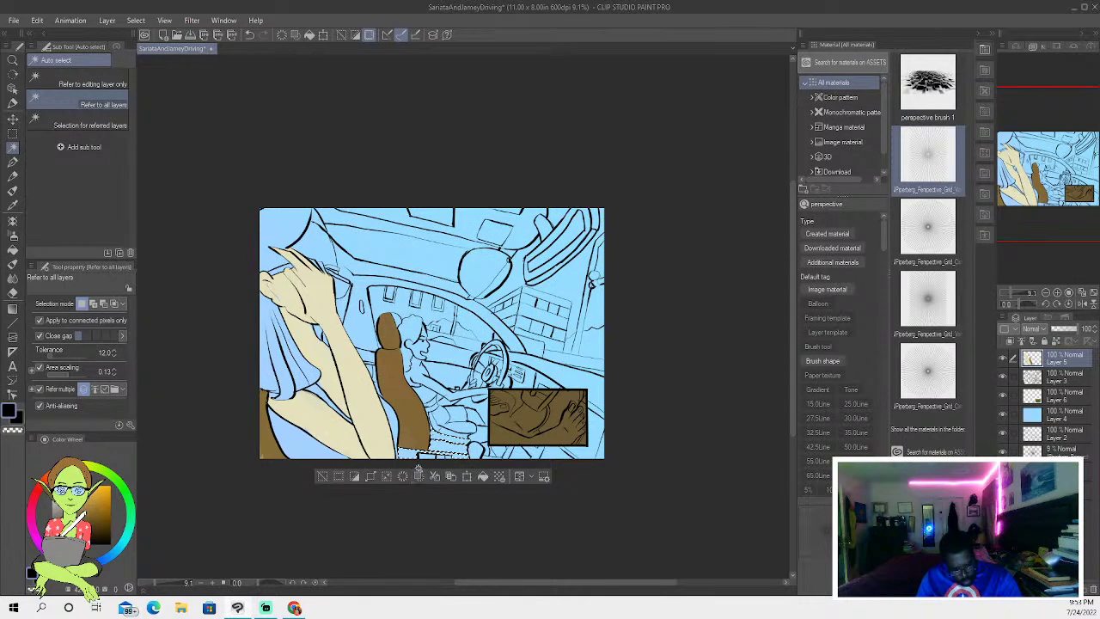
left_click(249, 34)
left_click(13, 162)
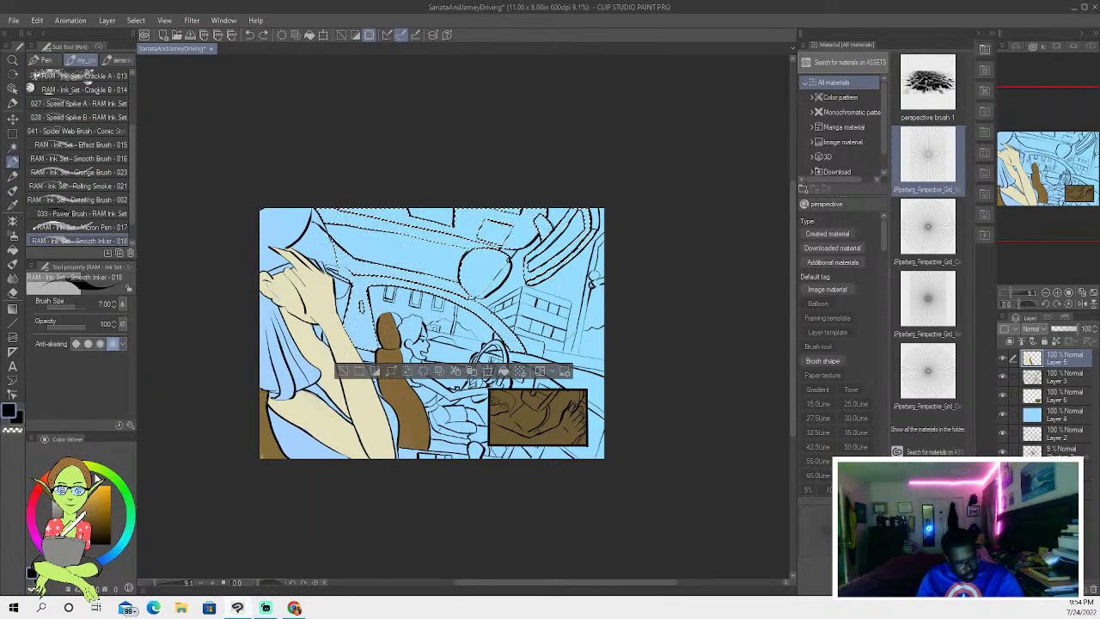
- Clear the car interior selection and try selecting the strip beneath the driver's seat with Auto select
left_click(341, 373)
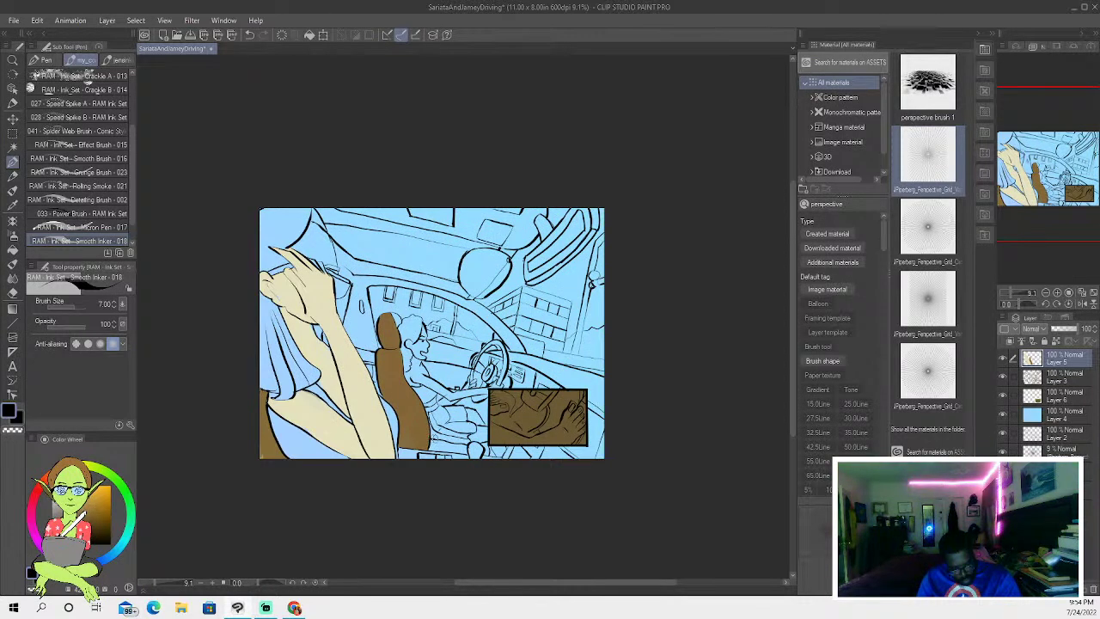
left_click(13, 147)
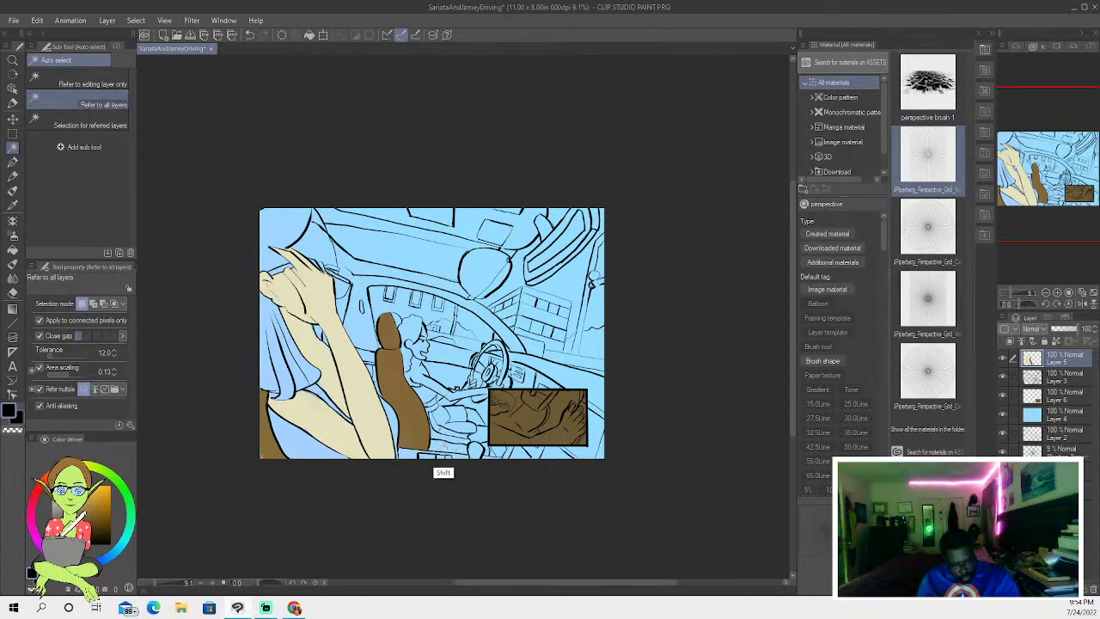
left_click(430, 449)
left_click(321, 476)
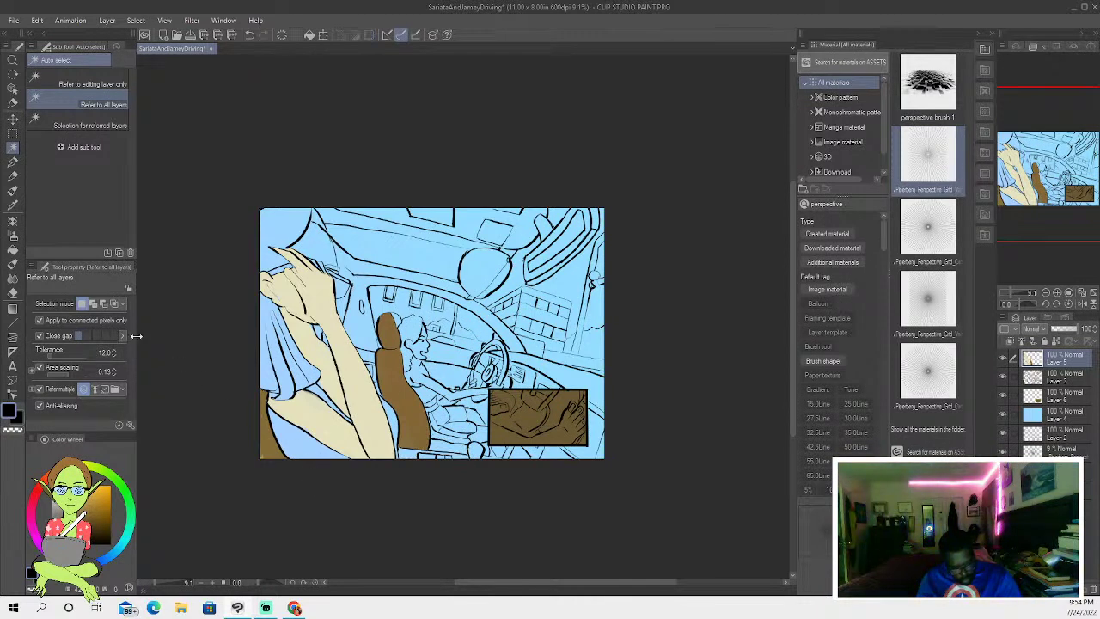
- Select the areas beneath the driver's seat, the lower panels, the dashboard and the door frame with Auto select
left_click(13, 162)
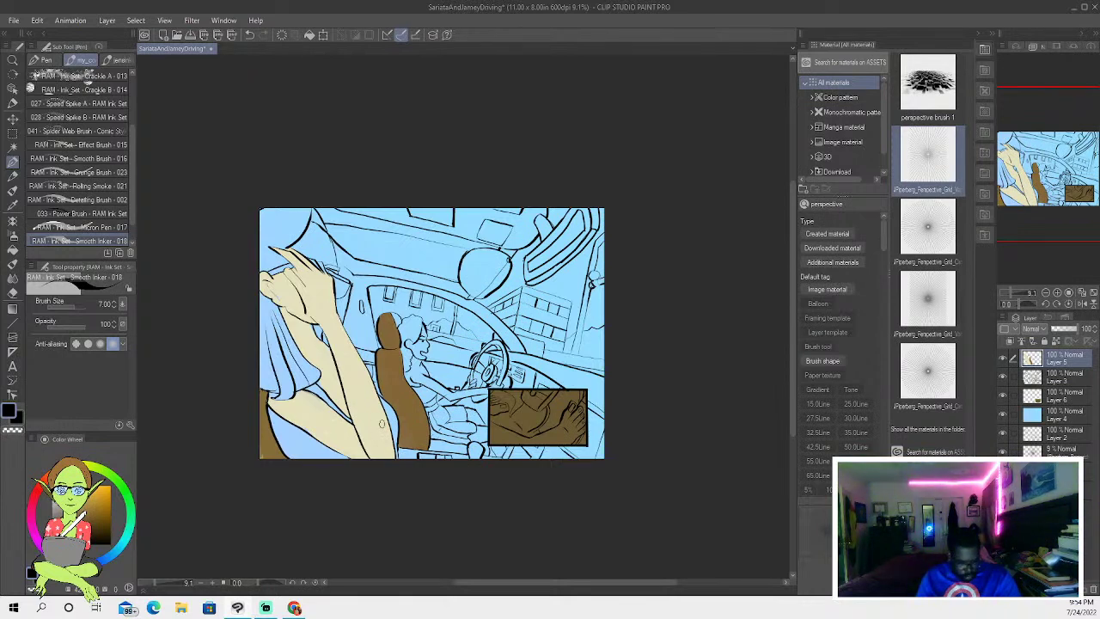
key("w")
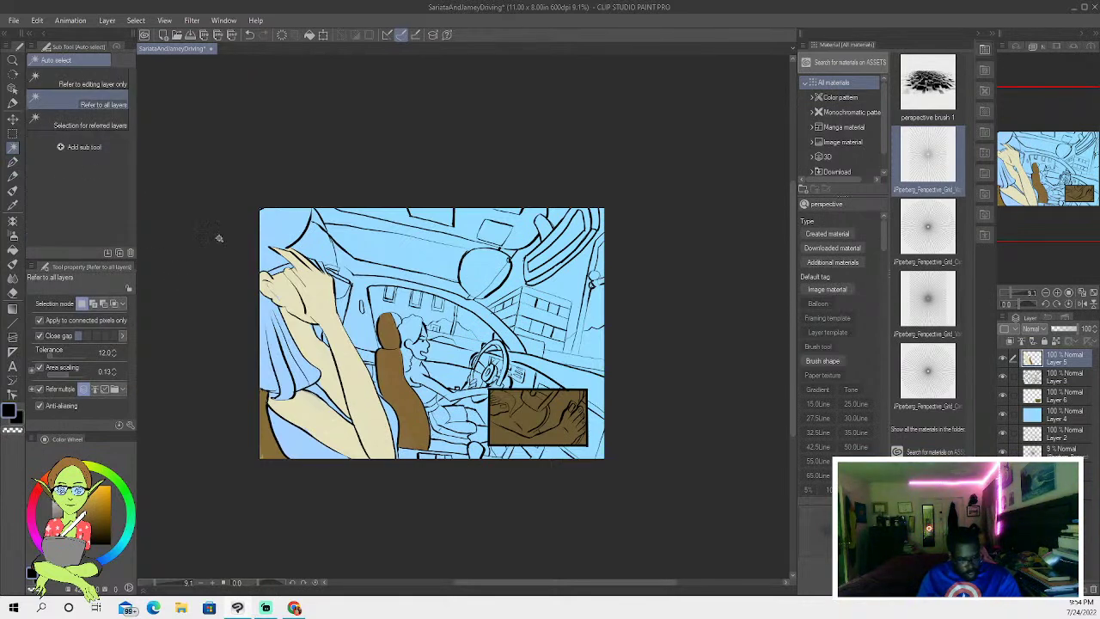
left_click(434, 453)
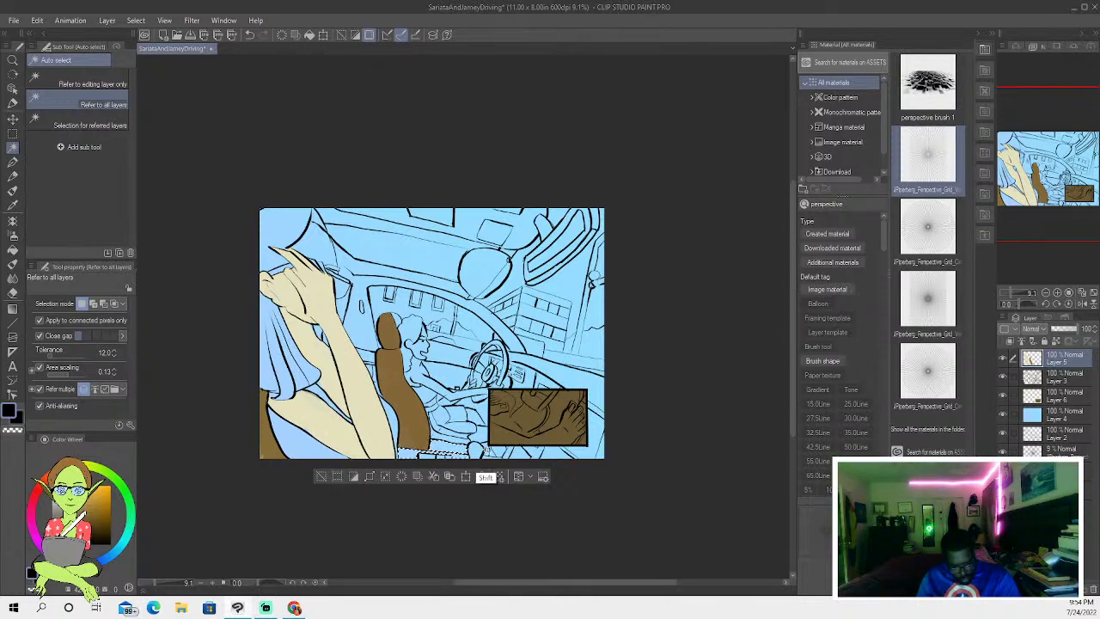
left_click(487, 460, "shift")
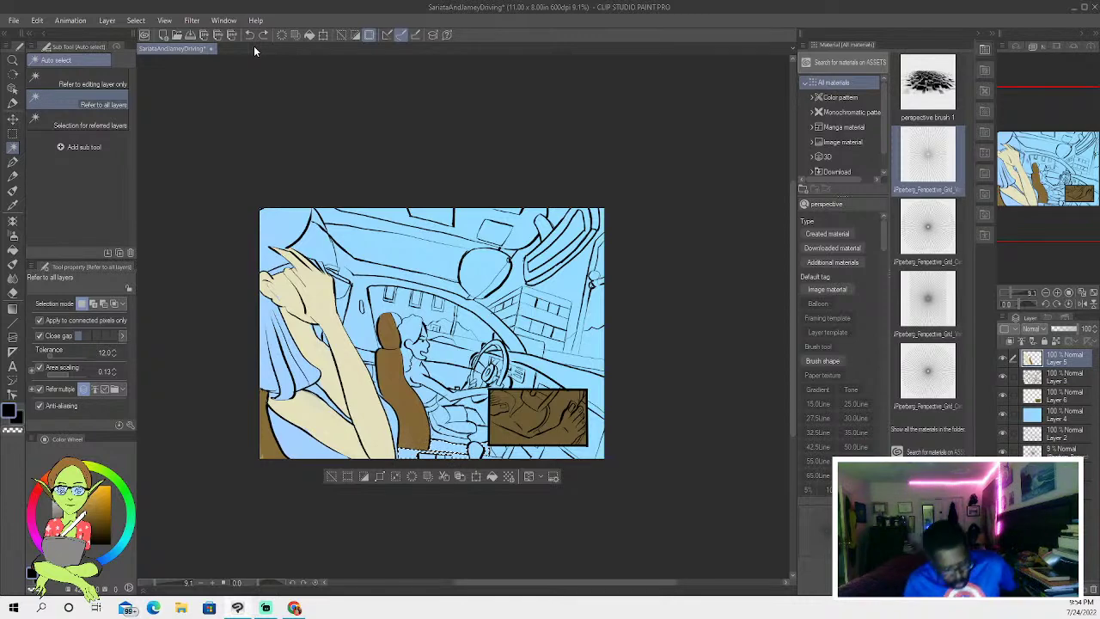
scroll(310, 297, "up", 1)
scroll(309, 298, "up", 1)
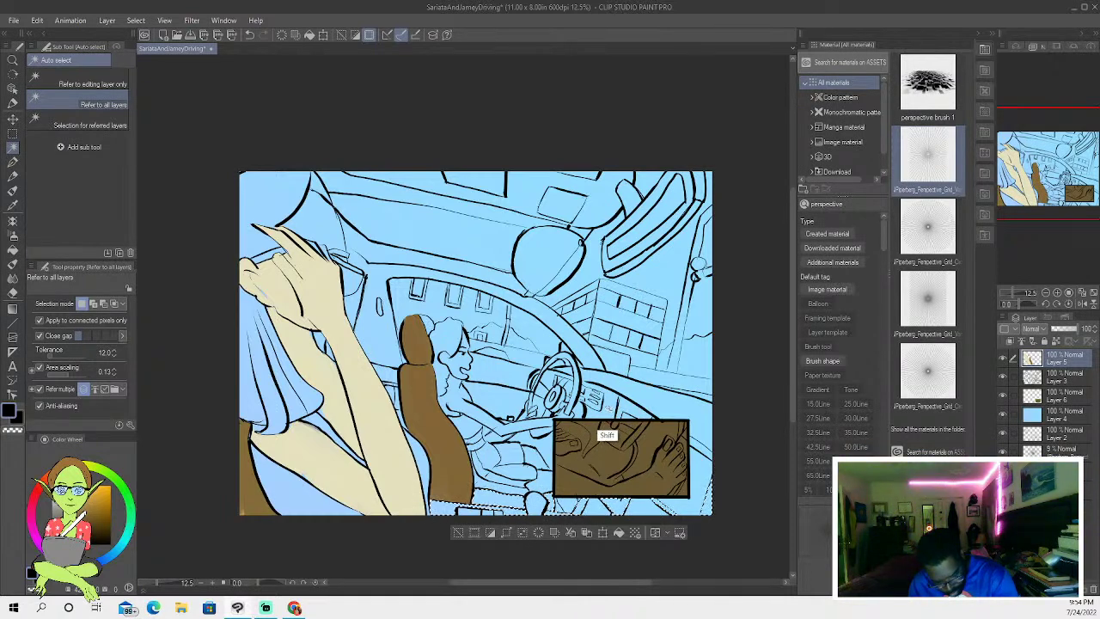
left_click(605, 453, "shift")
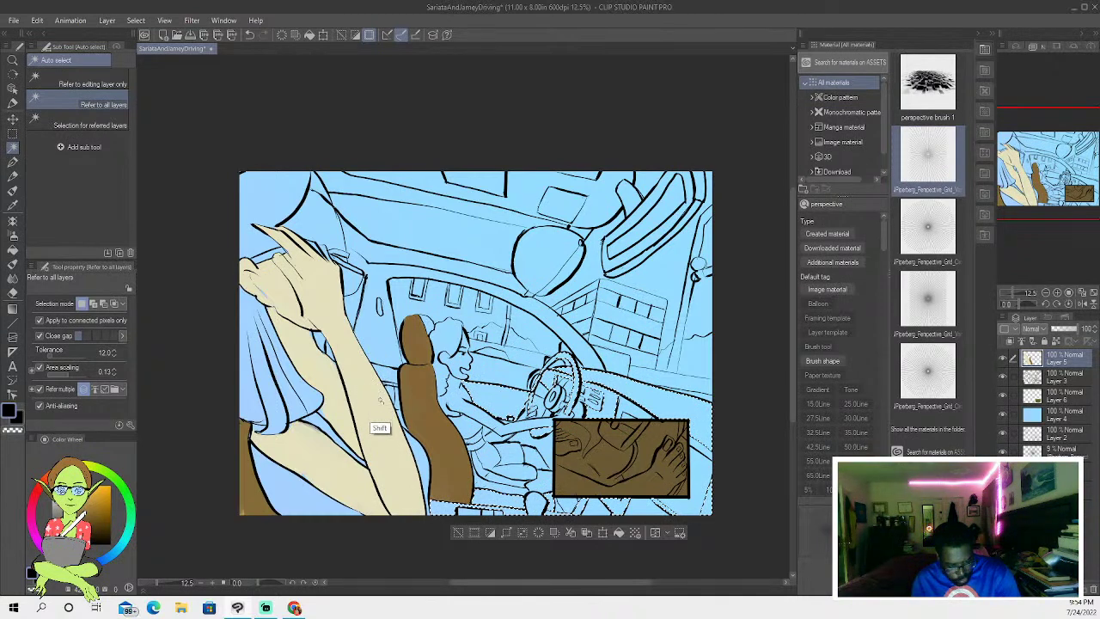
left_click(382, 425, "shift")
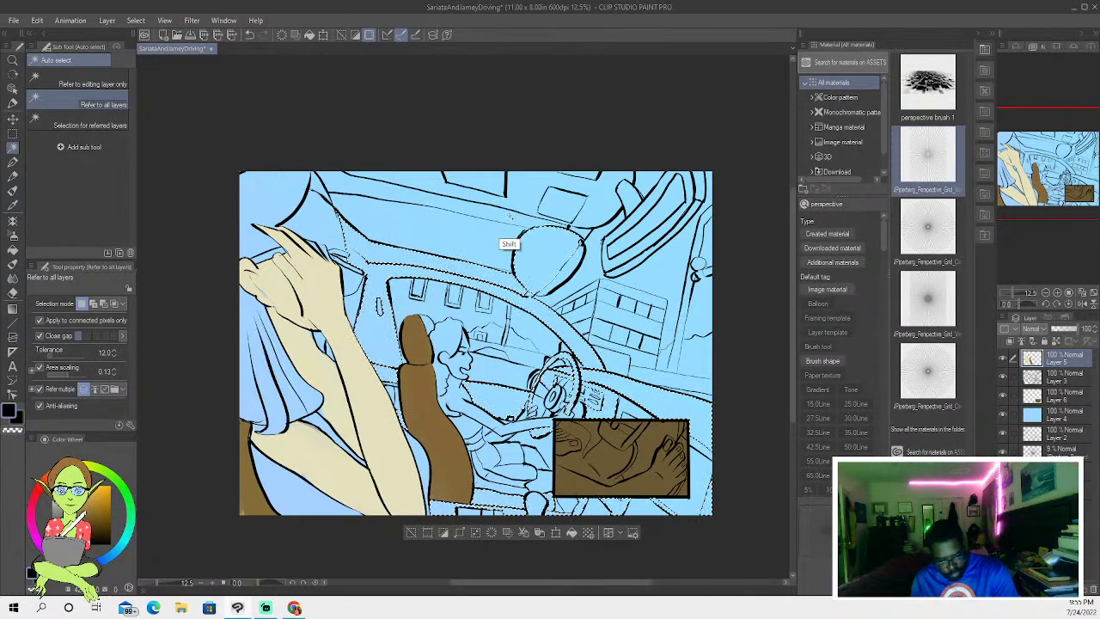
- Add the roof panels, the round overhead shape and the curved mirror frame to the car interior selection
left_click(571, 259, "shift")
left_click(606, 213, "shift")
left_click(633, 221, "shift")
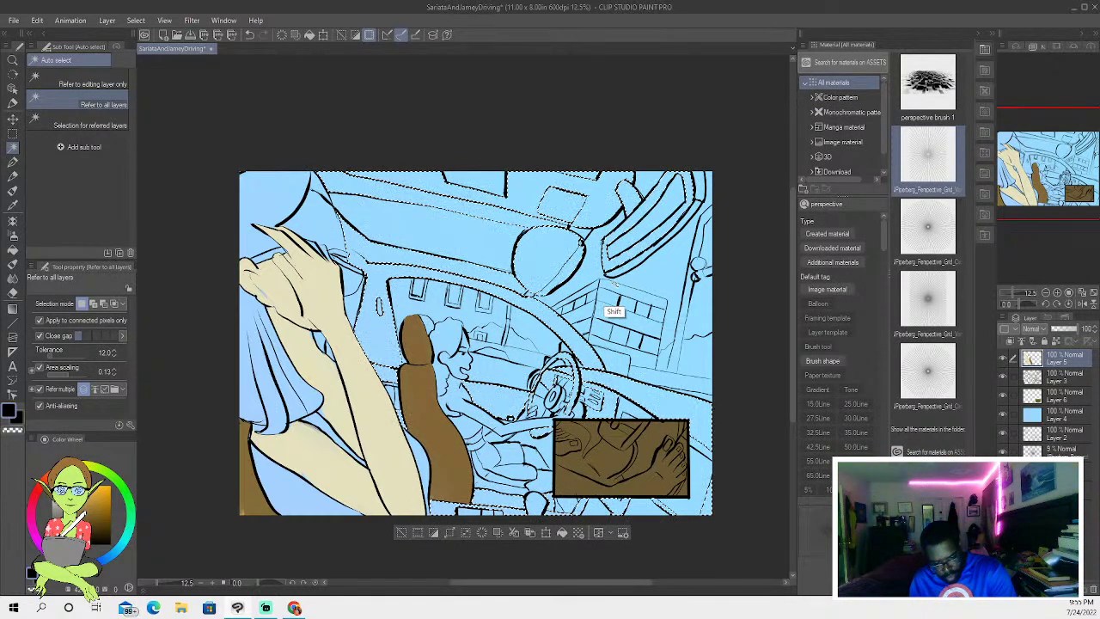
left_click(660, 247, "shift")
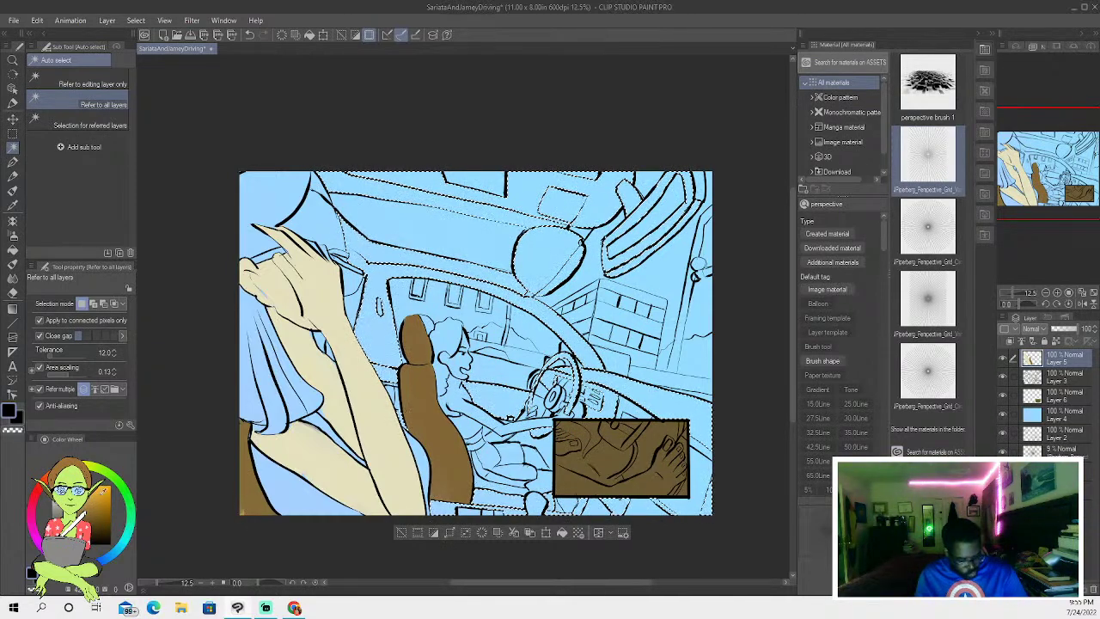
- Paint the selected car interior golden brown on Layer 5 with the Oil paint brush at size 30, and clear the selection
left_click(78, 503)
left_click(12, 263)
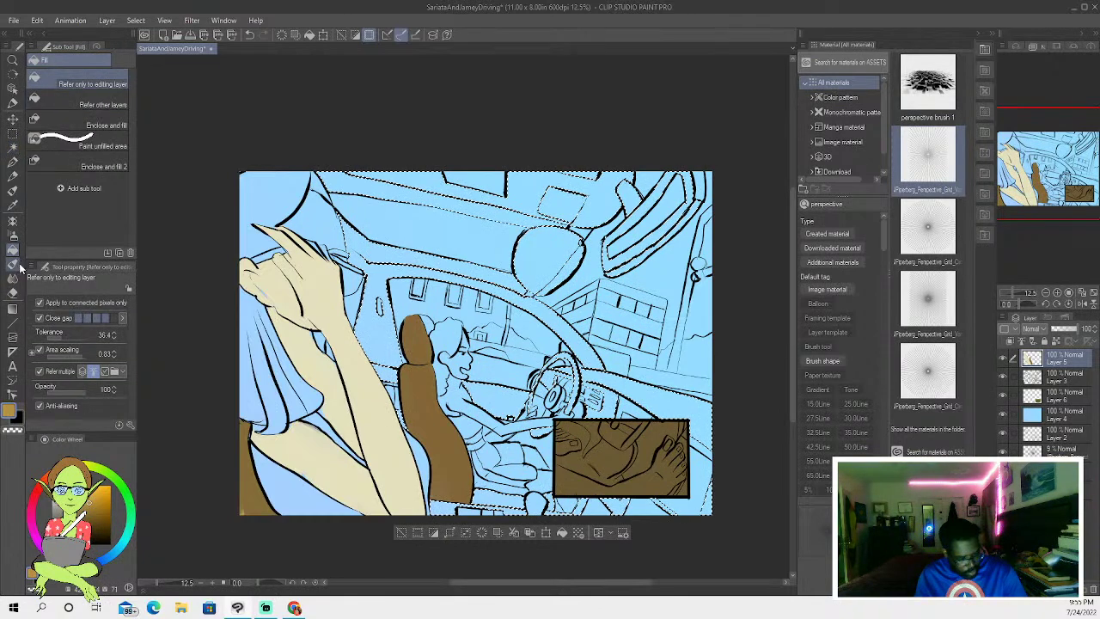
key("bracketright")
key("bracketright")
key("bracketright")
mouse_move(434, 510)
left_mouse_down()
mouse_move(491, 516)
mouse_move(465, 471)
mouse_move(538, 516)
mouse_move(560, 472)
mouse_move(568, 482)
mouse_move(557, 453)
mouse_move(576, 474)
mouse_move(601, 473)
mouse_move(582, 463)
mouse_move(630, 463)
mouse_move(660, 491)
mouse_move(719, 494)
mouse_move(706, 438)
mouse_move(715, 425)
mouse_move(701, 502)
mouse_move(712, 513)
mouse_move(632, 477)
mouse_move(656, 494)
mouse_move(688, 507)
mouse_move(594, 449)
mouse_move(739, 495)
mouse_move(680, 419)
mouse_move(534, 286)
mouse_move(345, 273)
mouse_move(368, 244)
mouse_move(363, 325)
mouse_move(407, 344)
mouse_move(387, 318)
left_mouse_up()
mouse_move(371, 233)
left_mouse_down()
mouse_move(310, 189)
mouse_move(396, 236)
mouse_move(357, 178)
mouse_move(417, 237)
mouse_move(382, 185)
mouse_move(396, 219)
mouse_move(479, 232)
mouse_move(426, 194)
mouse_move(426, 206)
mouse_move(533, 258)
mouse_move(469, 201)
mouse_move(537, 266)
mouse_move(477, 180)
mouse_move(551, 206)
mouse_move(537, 245)
mouse_move(550, 258)
mouse_move(559, 194)
mouse_move(593, 159)
mouse_move(558, 245)
mouse_move(611, 172)
mouse_move(554, 266)
mouse_move(631, 159)
mouse_move(609, 206)
mouse_move(660, 166)
mouse_move(639, 260)
mouse_move(674, 227)
left_mouse_up()
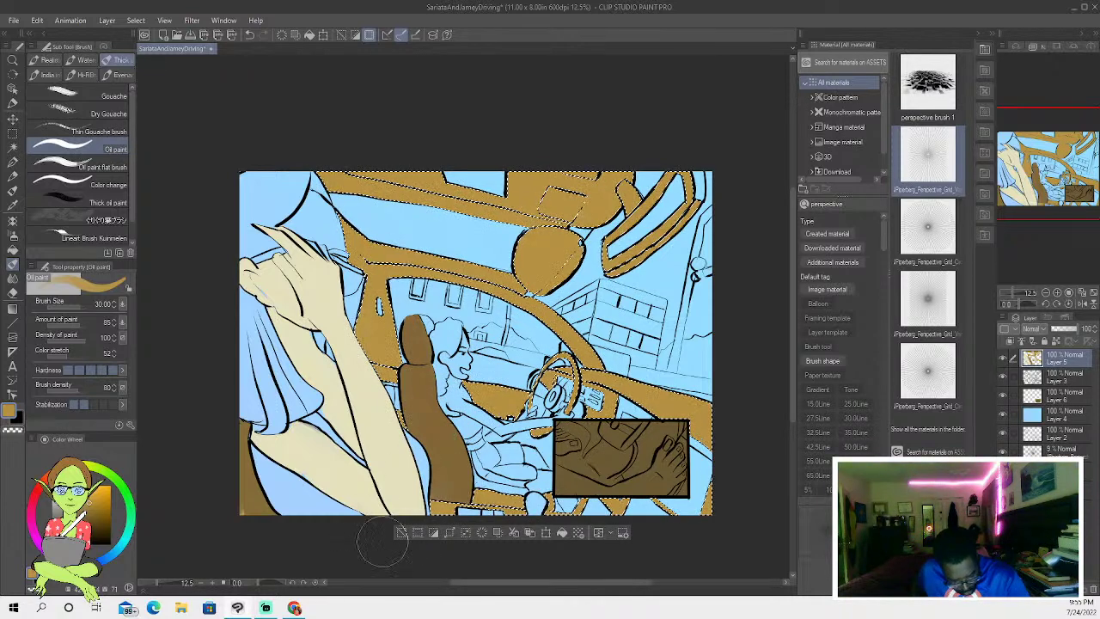
key("ctrl+d")
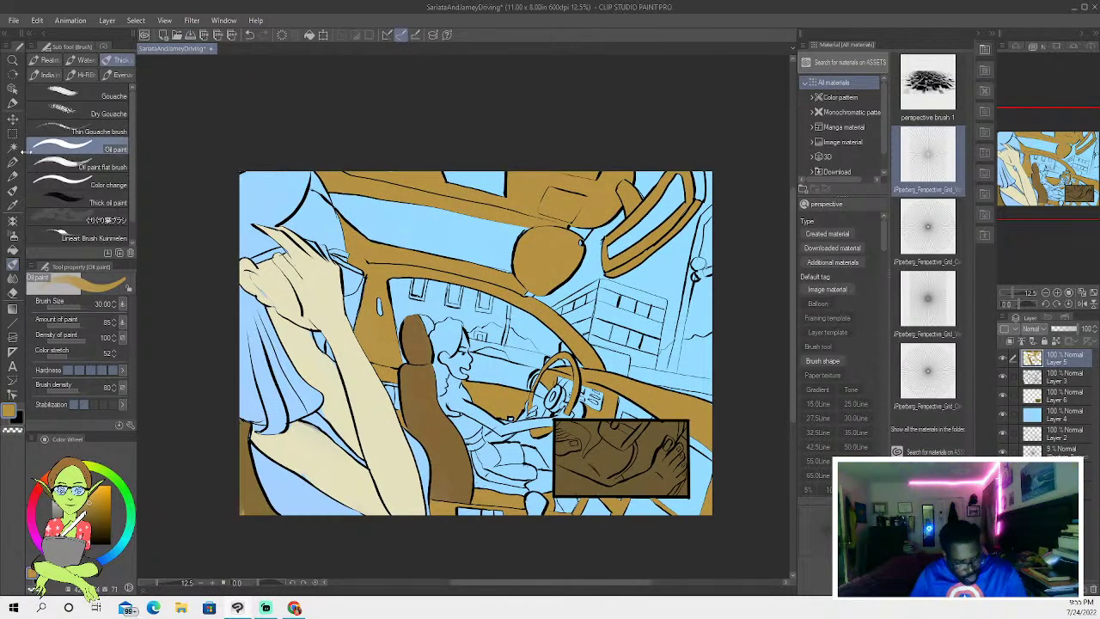
left_click(12, 147)
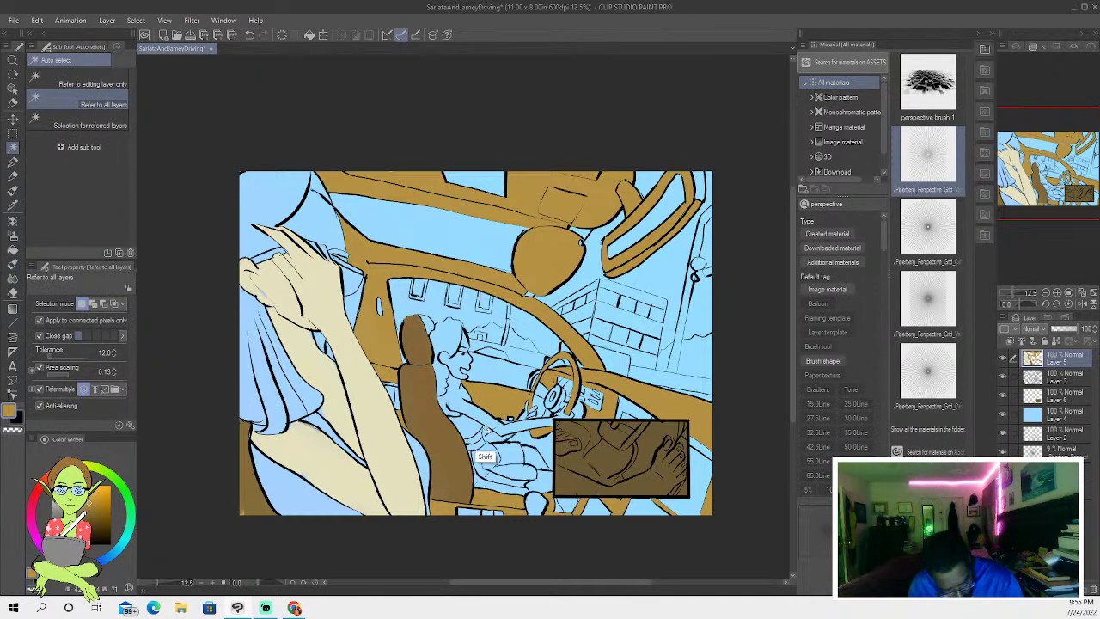
left_click(483, 453, "shift")
left_click(389, 497)
- Switch to black with the Smooth Inker pen, make Layer 3 the reference layer and return to Layer 5
key("x")
left_click(12, 162)
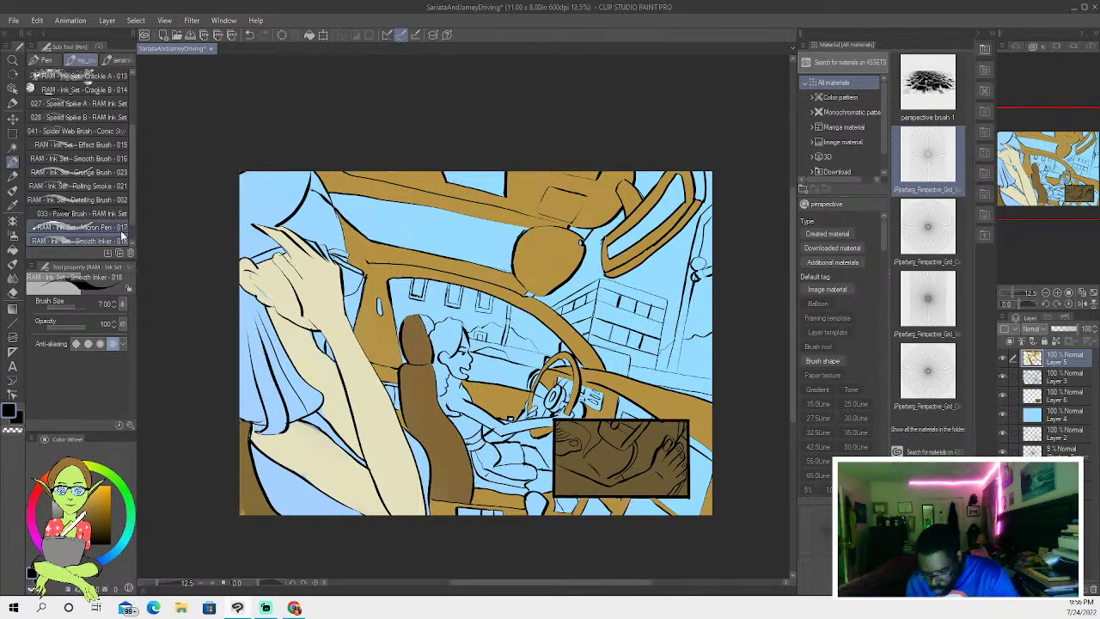
left_click(1050, 376)
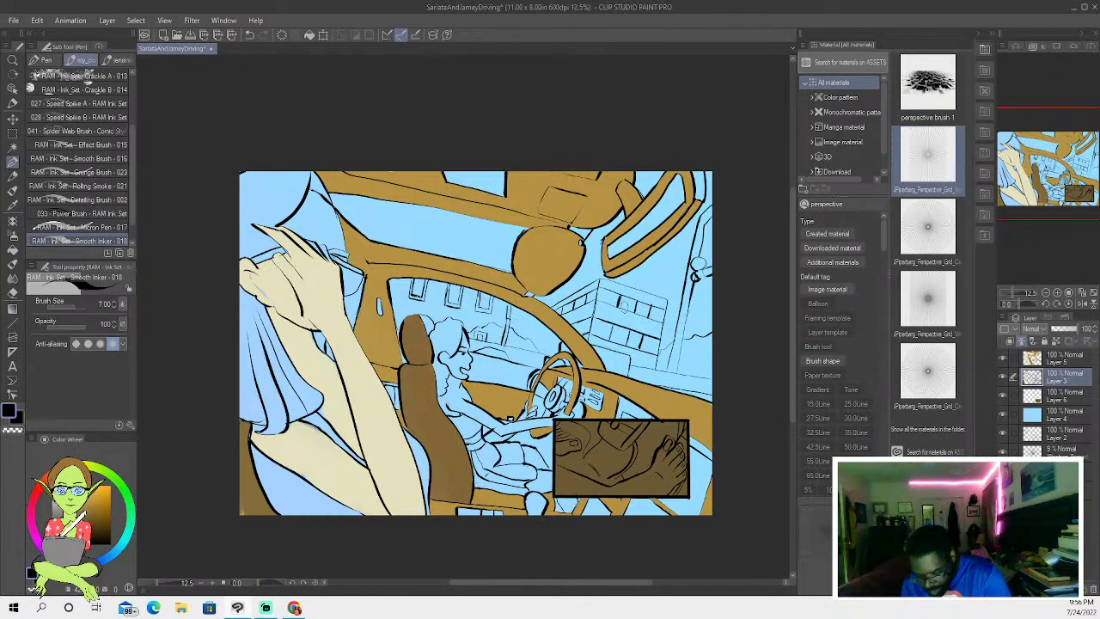
left_click(1043, 355)
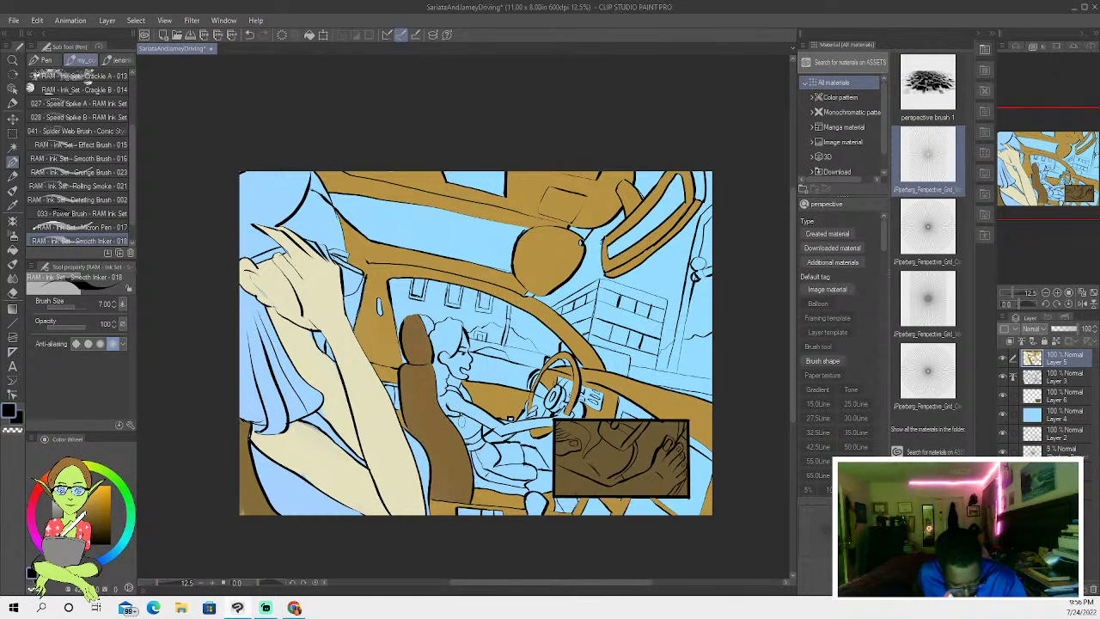
- Select the gap between the driver's hand and lap and paint it the sampled golden brown with Oil paint 2 at size 40
left_click(13, 148)
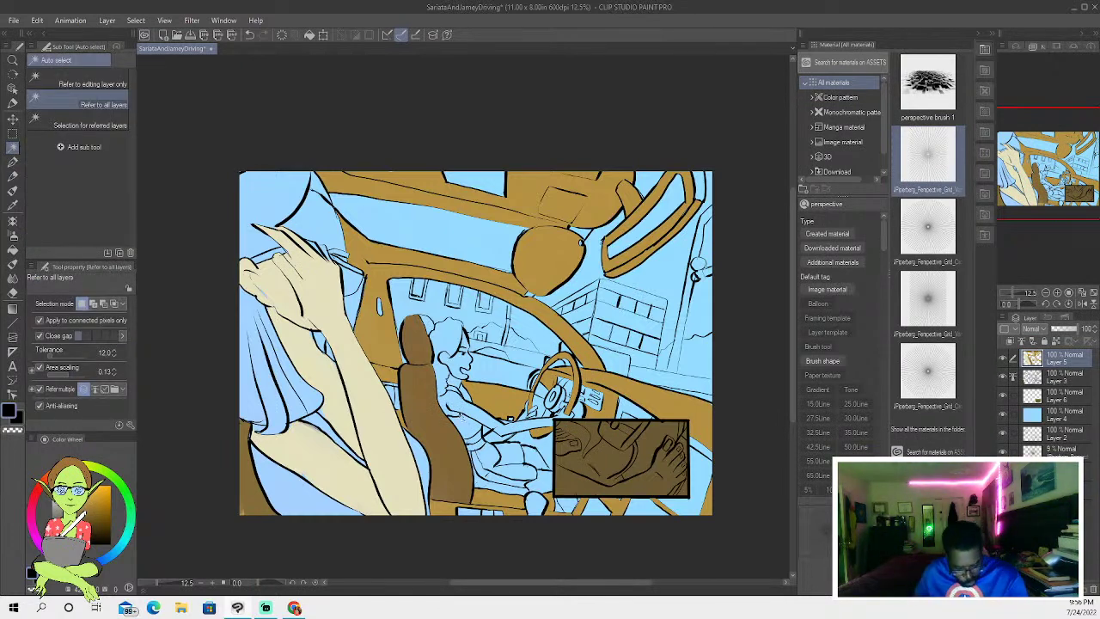
left_click(470, 462, "shift")
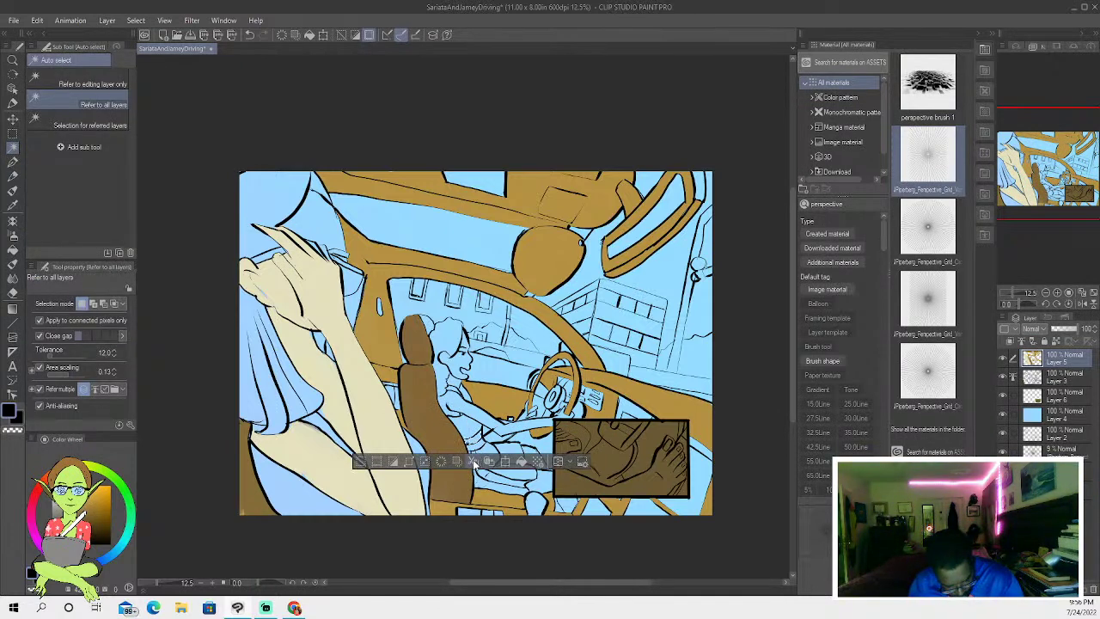
left_click(361, 463)
left_click(483, 450, "shift")
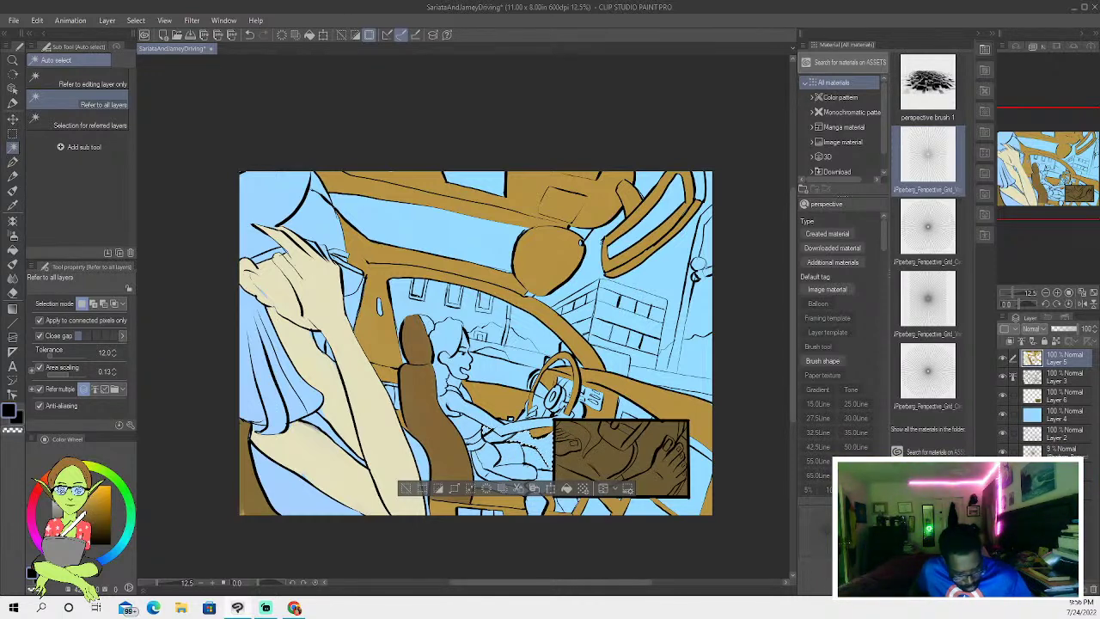
left_click(14, 204)
left_click(383, 327)
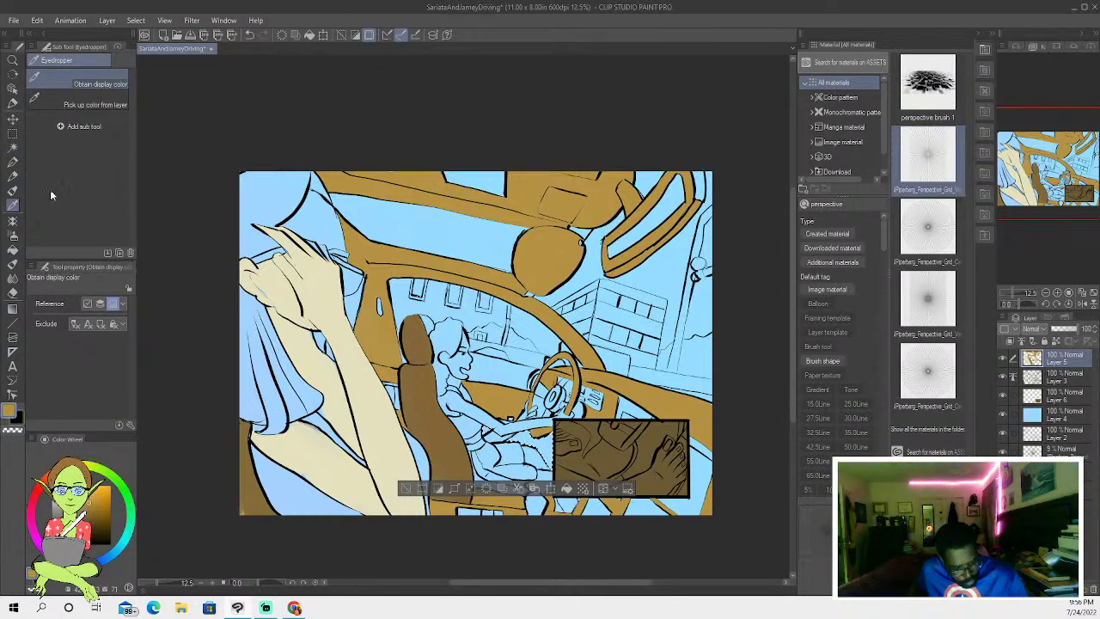
left_click(14, 192)
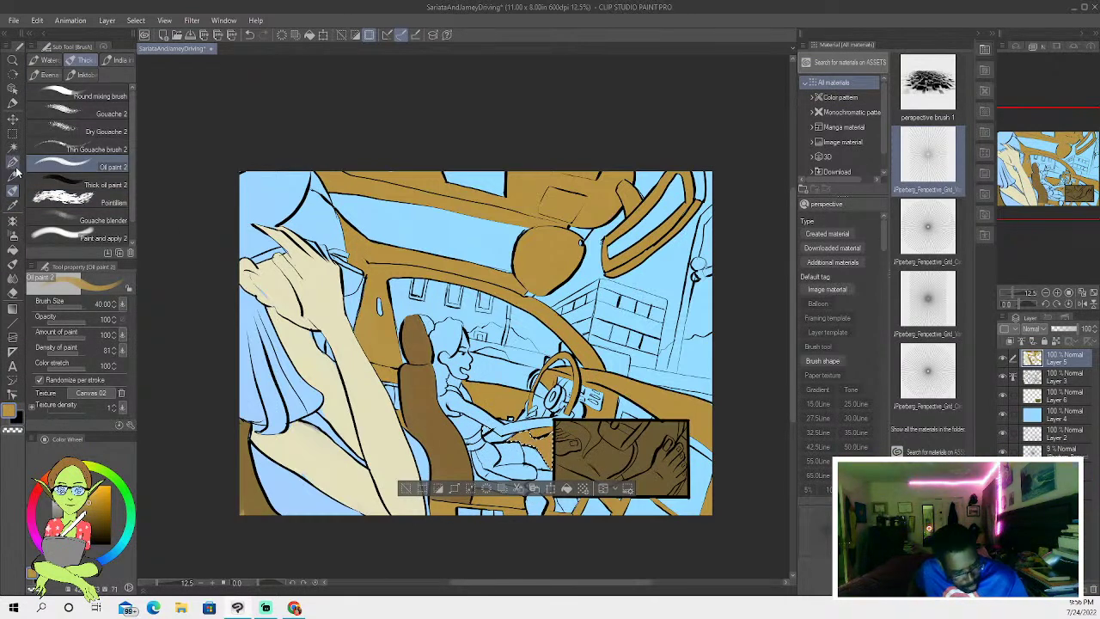
left_click(13, 147)
left_click(536, 416, "shift")
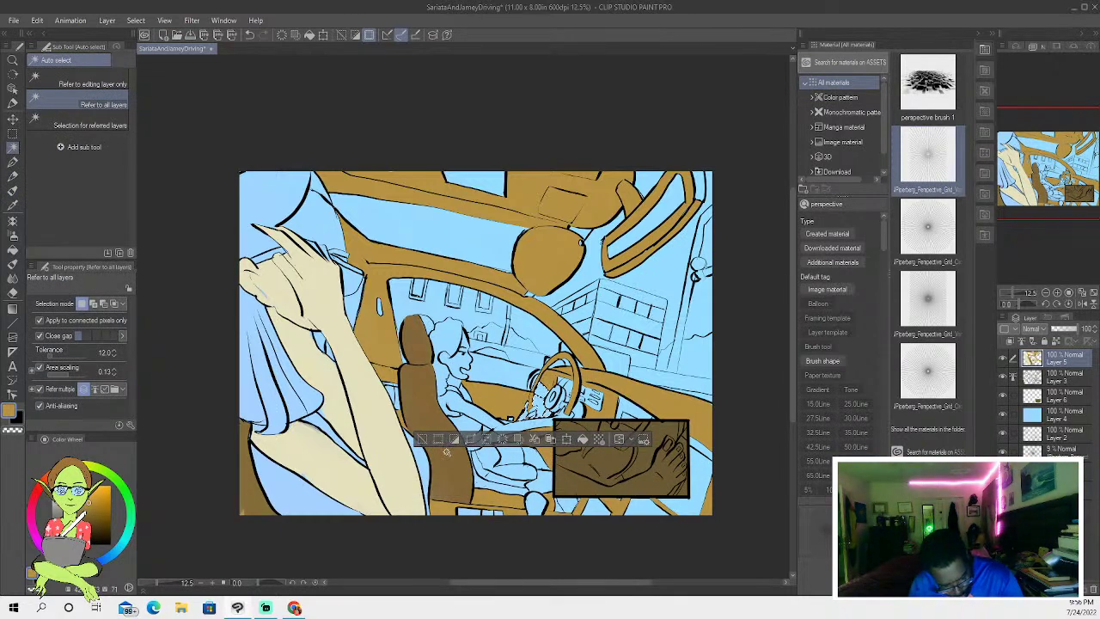
key("ctrl+d")
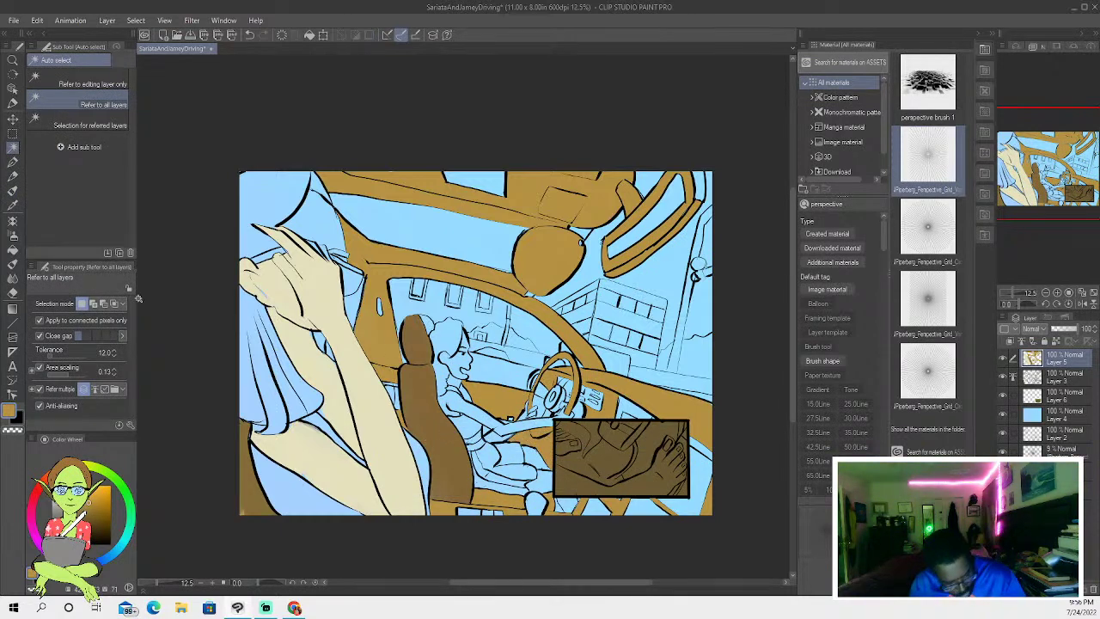
- Select the steering wheel's centre with Auto select, paint it the sampled golden brown with Oil paint 2 at size 40, and clear the selection
left_click(13, 162)
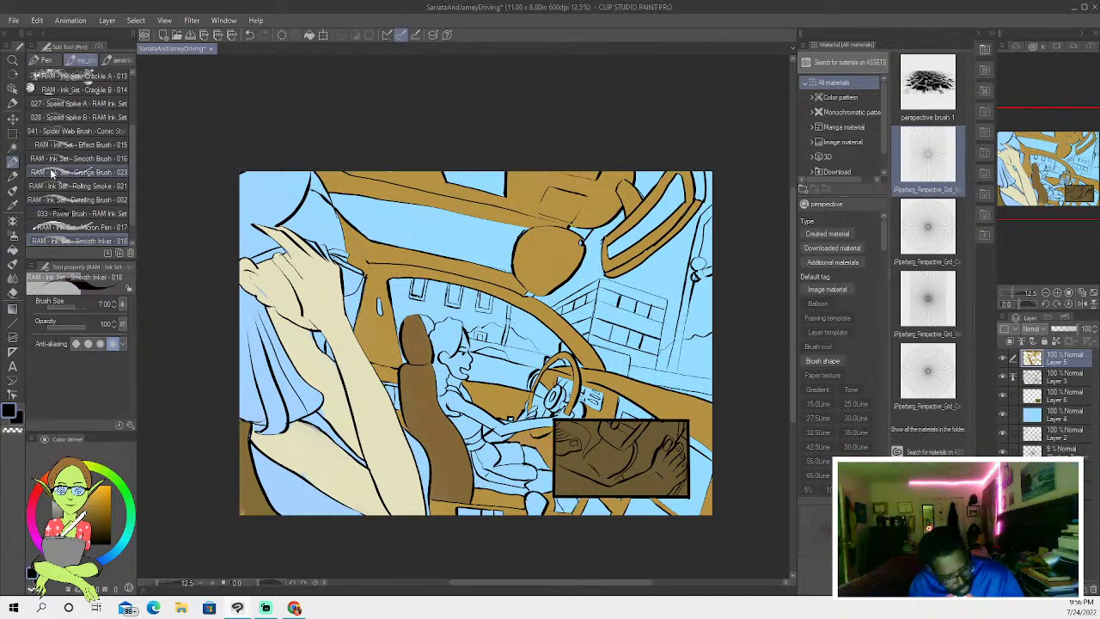
left_click(12, 147)
left_click(542, 415)
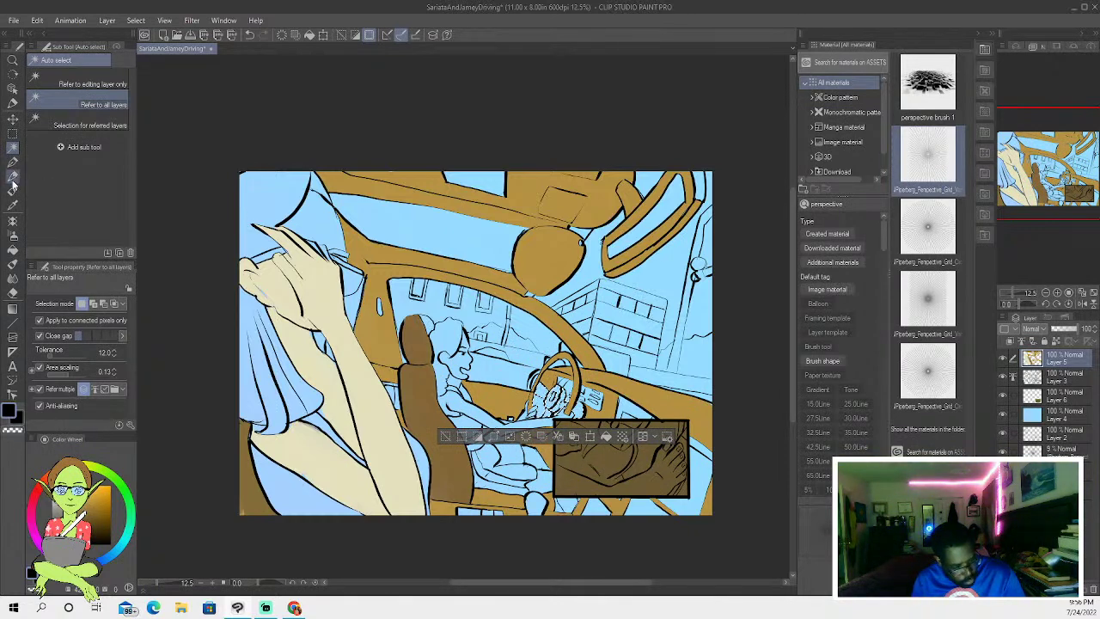
left_click(12, 204)
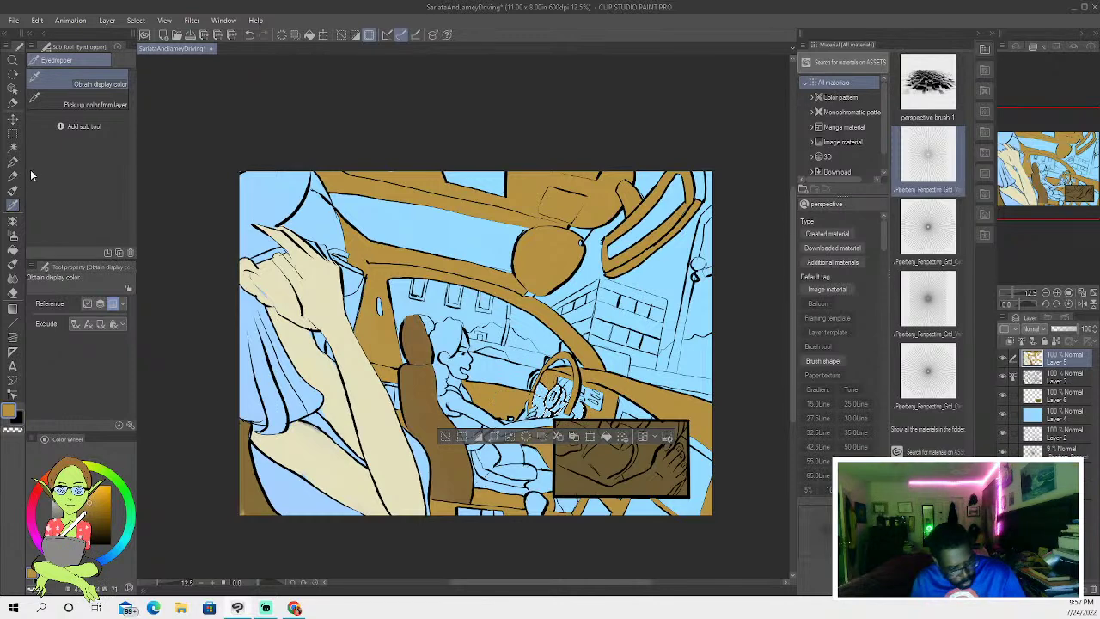
left_click(12, 190)
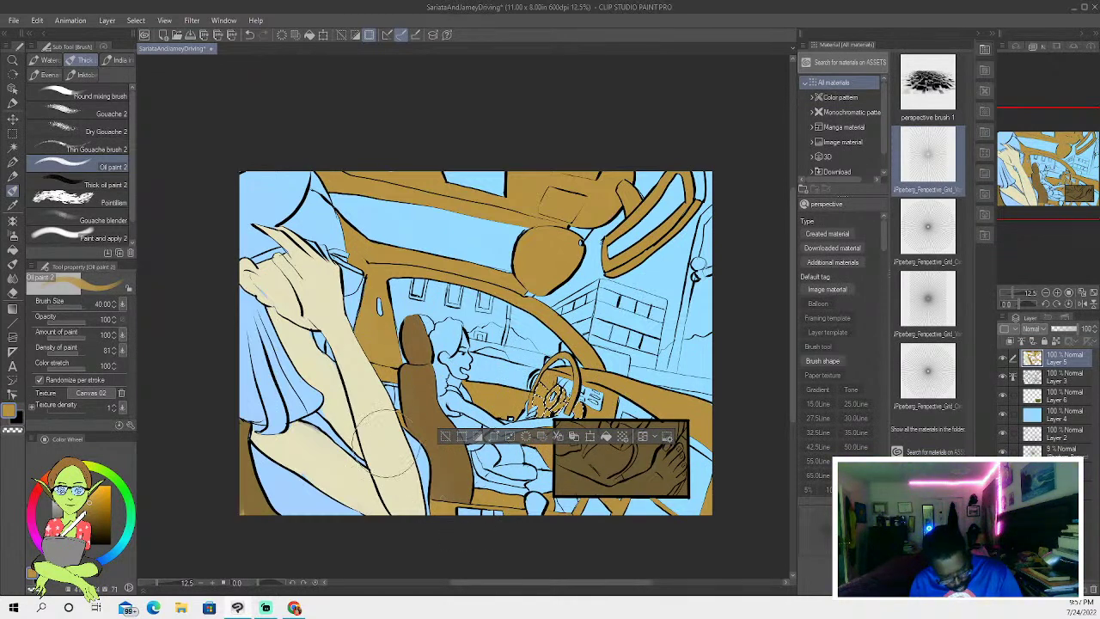
left_click(445, 436)
- Select the small remaining gap beneath the driver's forearm, paint it golden brown with Oil paint 2, and clear the selection
left_click(13, 147)
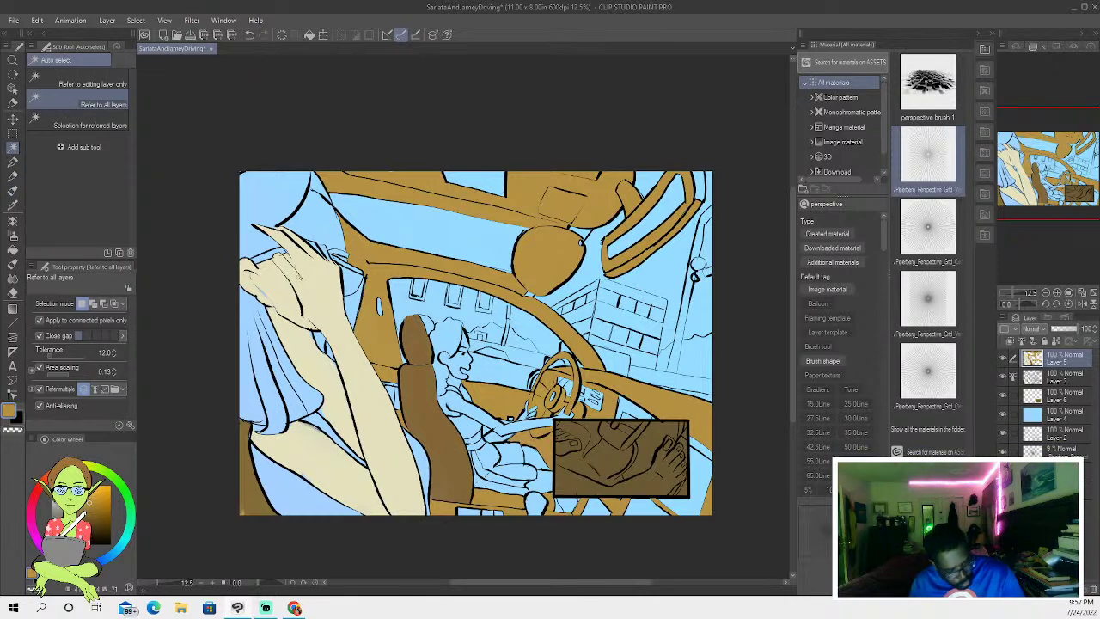
left_click(483, 431)
left_click(13, 189)
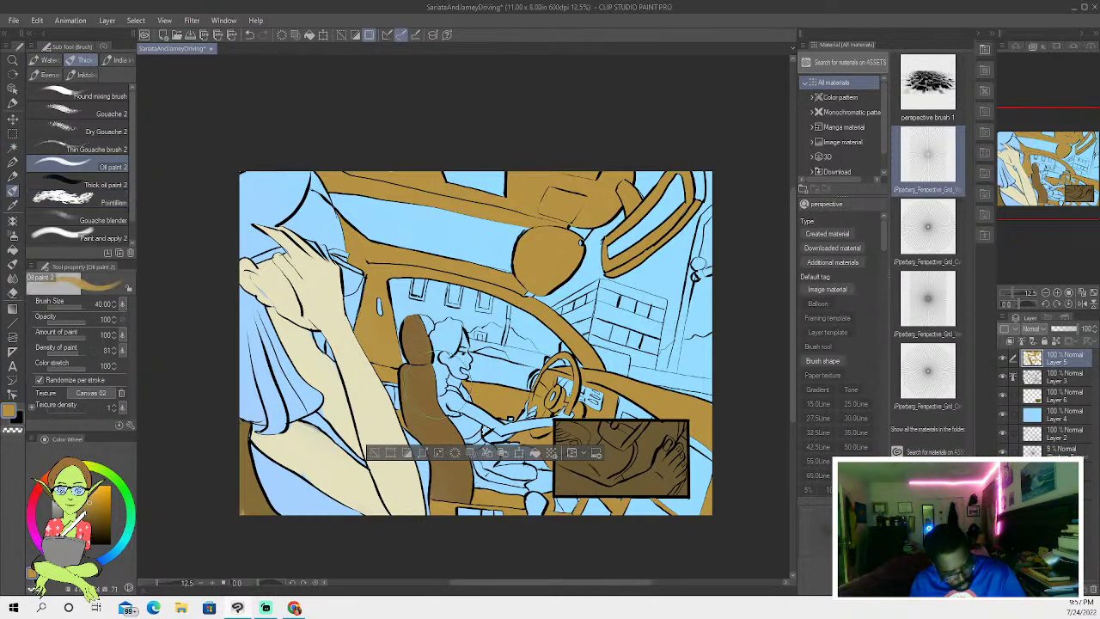
left_click(375, 453)
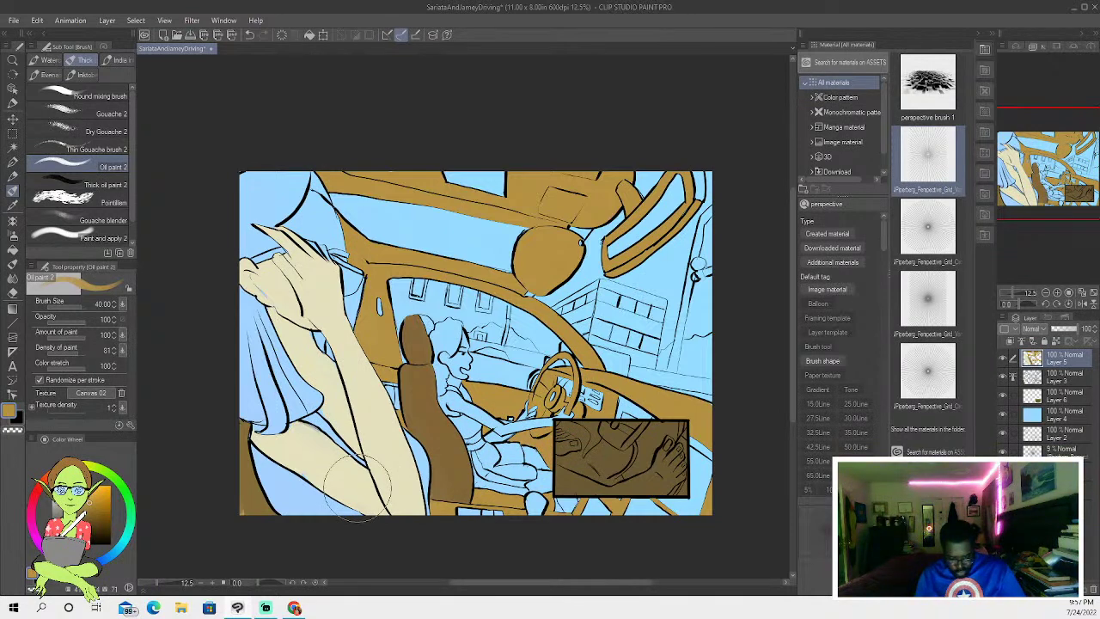
- Select the blue area beside the dark inset panel with Auto select and paint it golden brown with Oil paint 2 at size 40
left_click(13, 147)
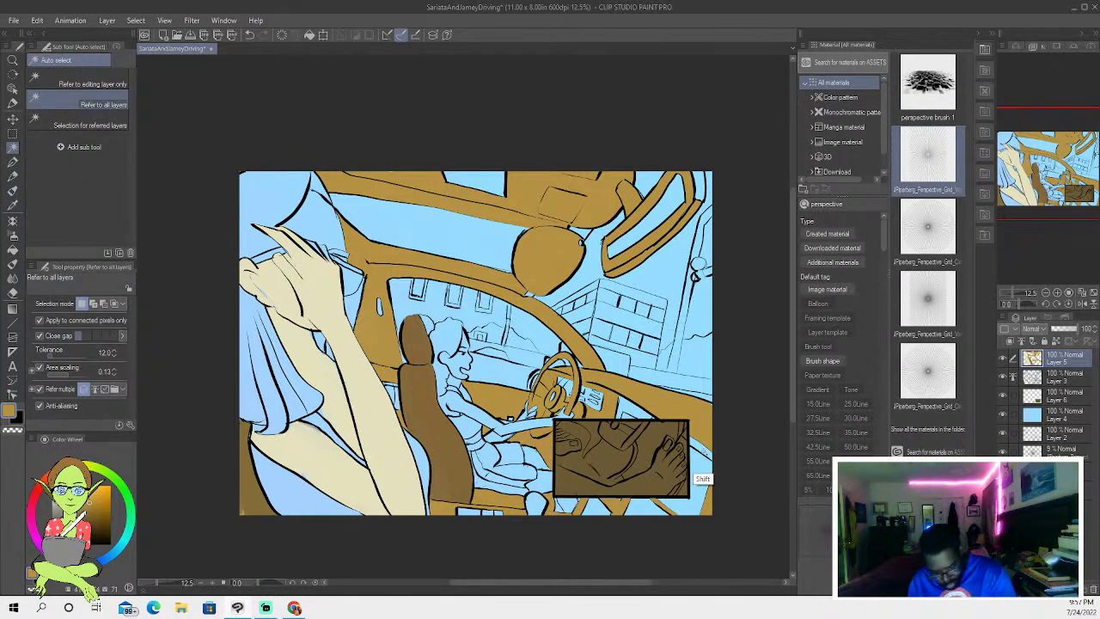
left_click(703, 454)
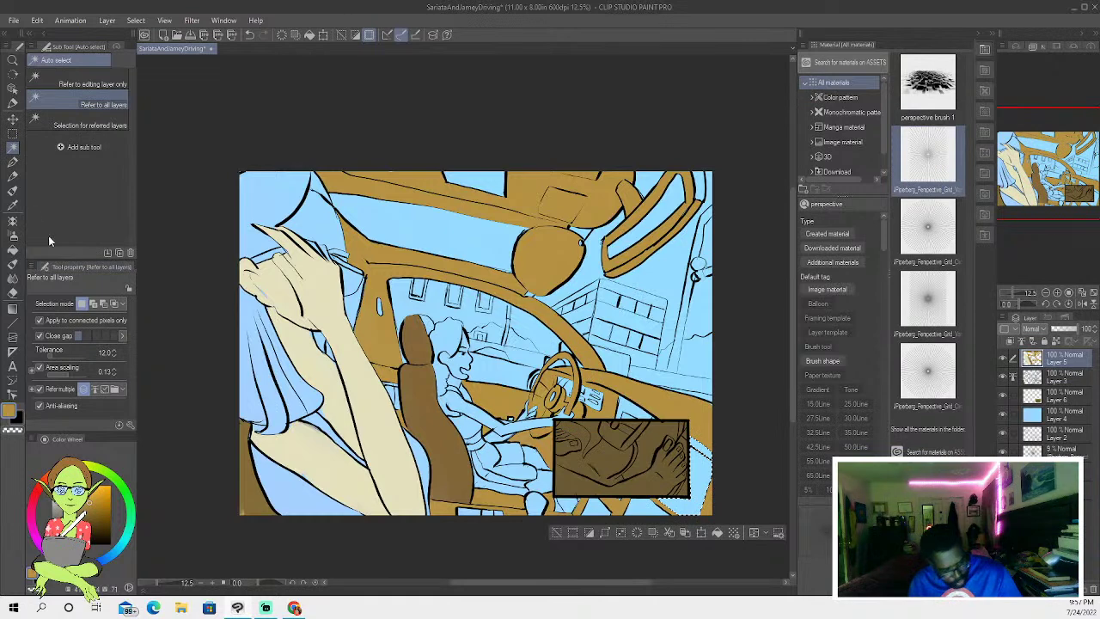
left_click(13, 205)
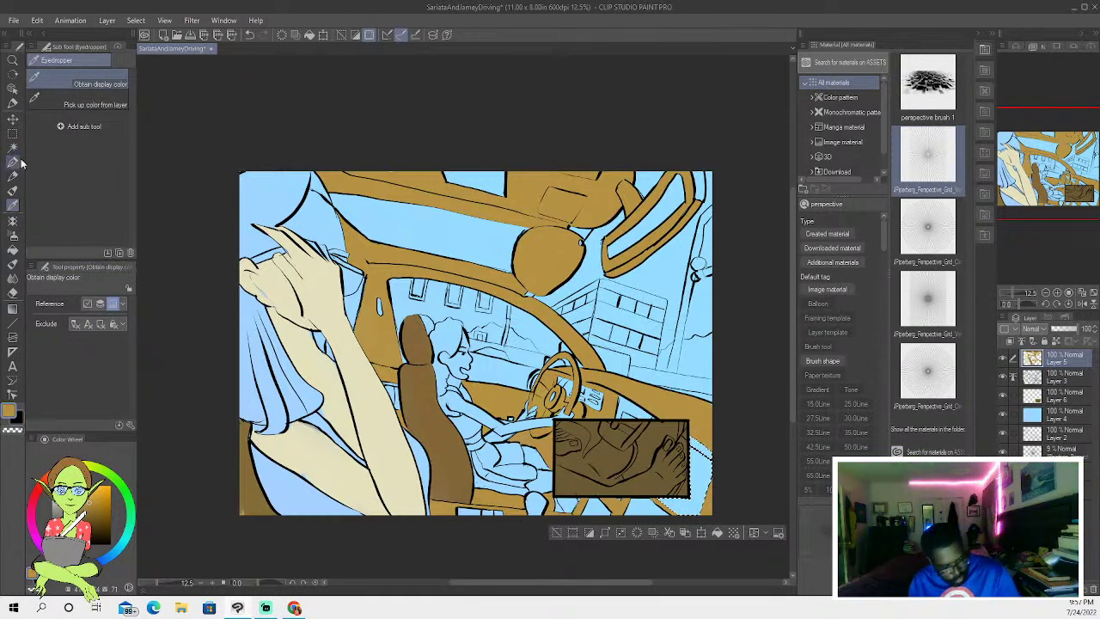
left_click(12, 190)
mouse_move(683, 434)
left_mouse_down()
mouse_move(703, 464)
mouse_move(701, 503)
mouse_move(656, 496)
mouse_move(679, 509)
left_mouse_up()
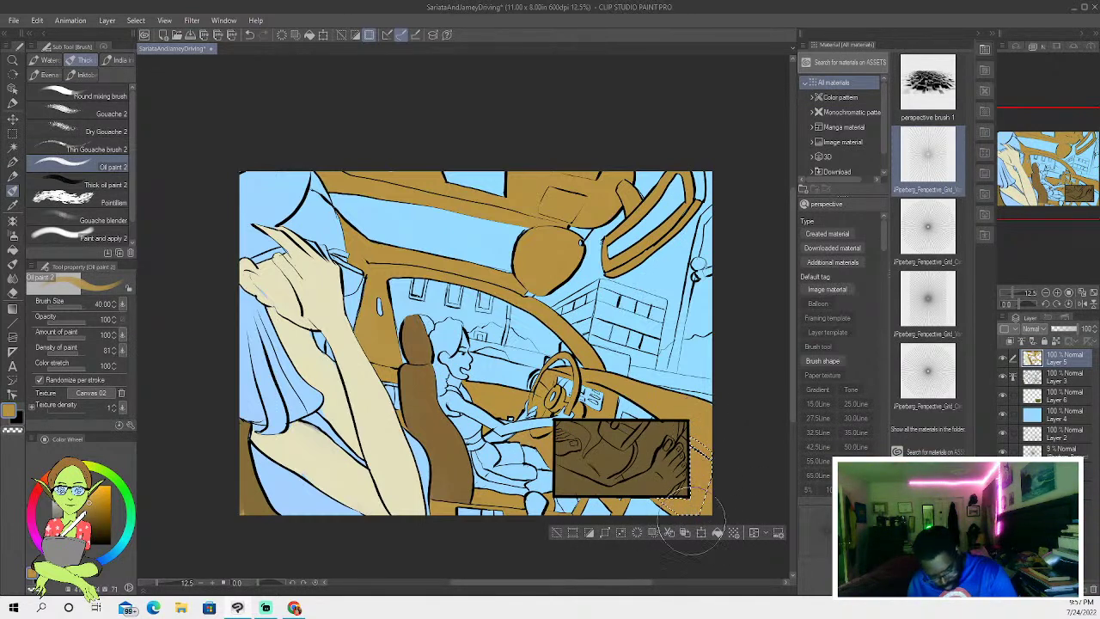
- Add the dashboard gap above the dark inset panel to the selection, paint it golden brown with Oil paint 2, and clear the selection
left_click(13, 147)
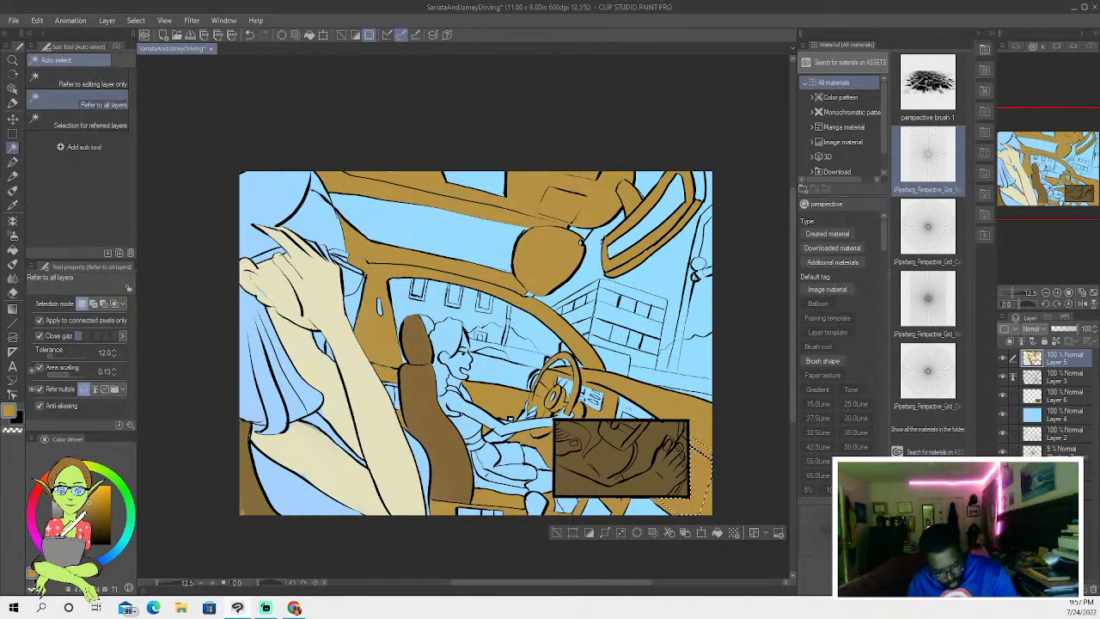
left_click(13, 190)
mouse_move(653, 426)
left_mouse_down()
mouse_move(629, 401)
mouse_move(659, 422)
mouse_move(619, 401)
mouse_move(661, 428)
left_mouse_up()
key("w")
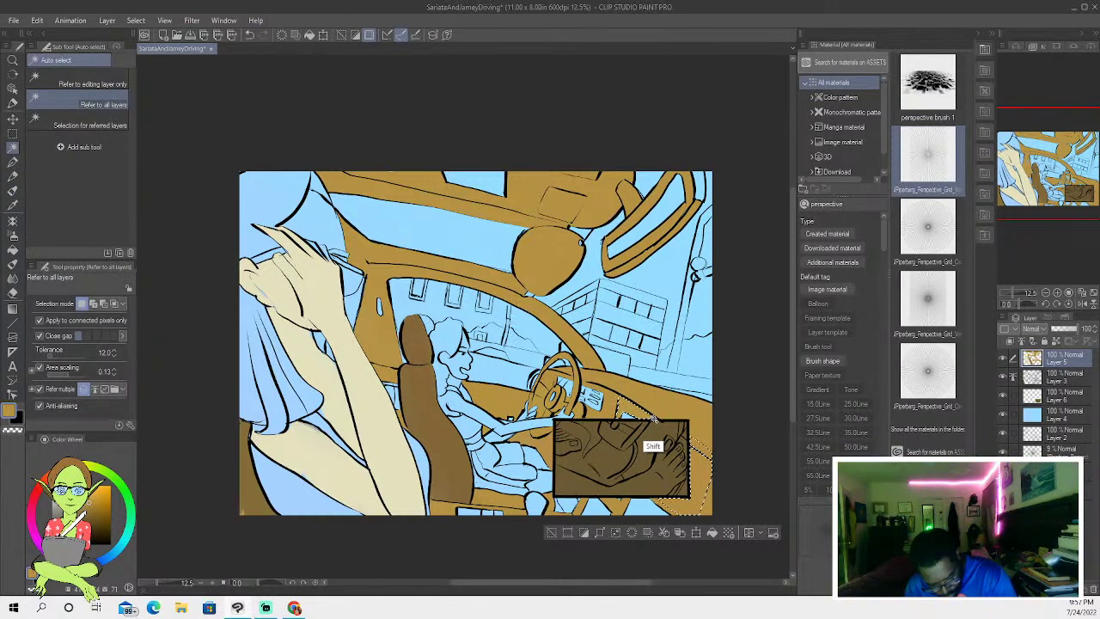
left_click(12, 191)
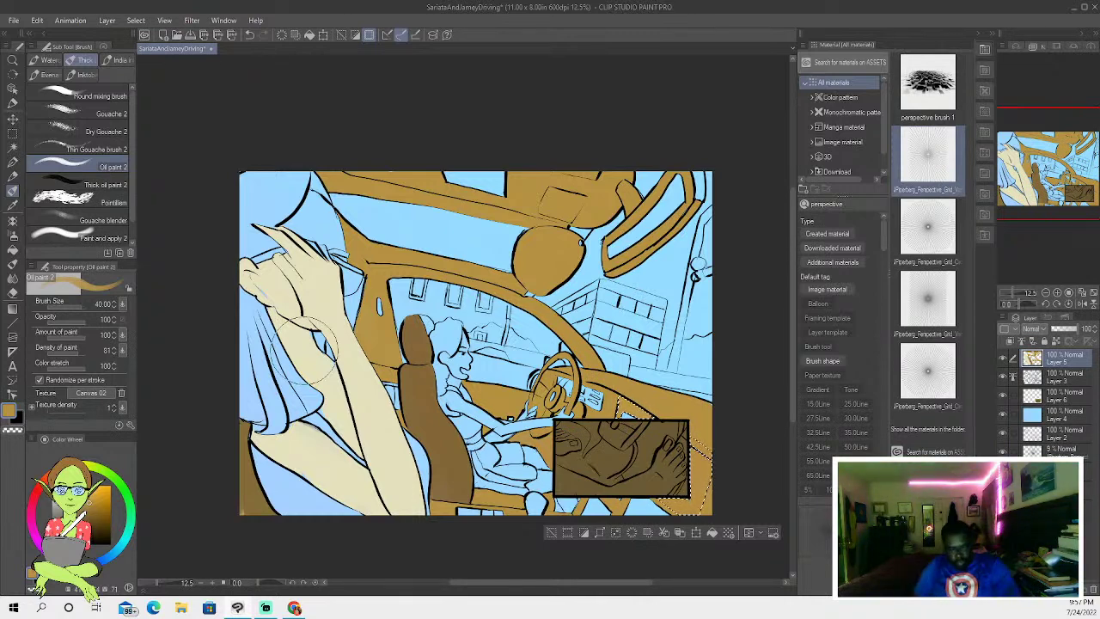
left_click(550, 532)
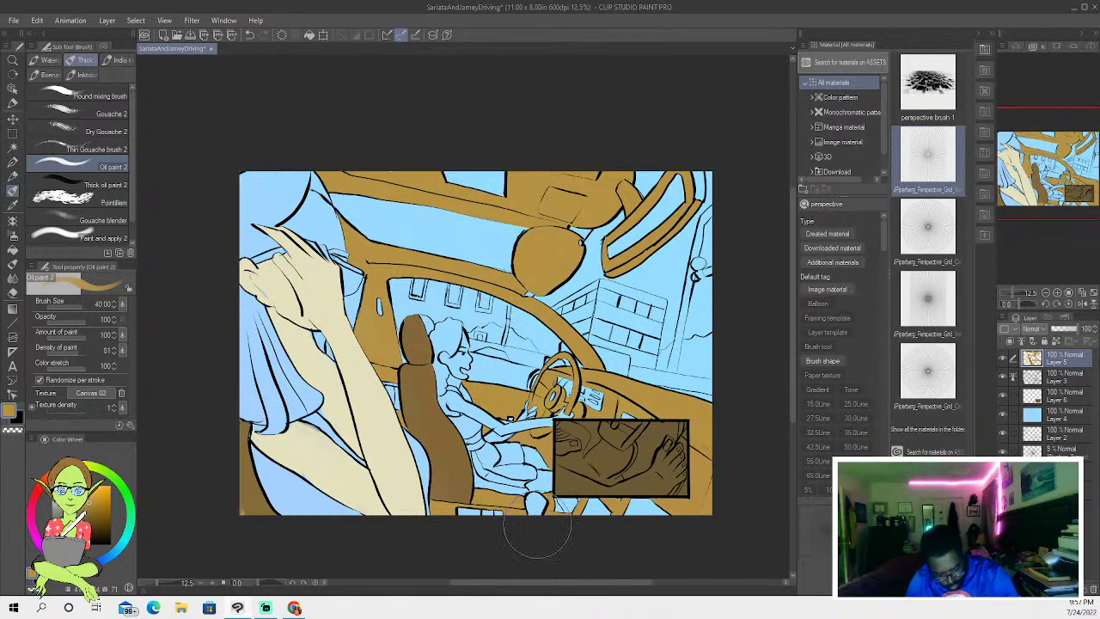
- Select the gap beneath the dark inset panel and paint it the darker brown sampled from the seat with Oil paint 2 at size 40
left_click(12, 147)
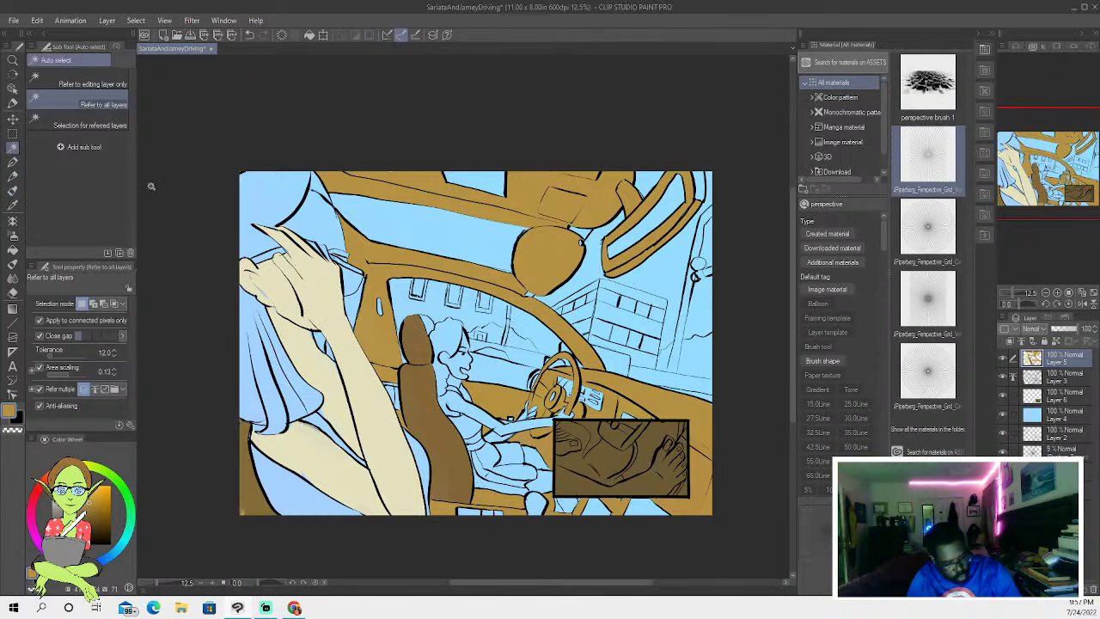
left_click(646, 514)
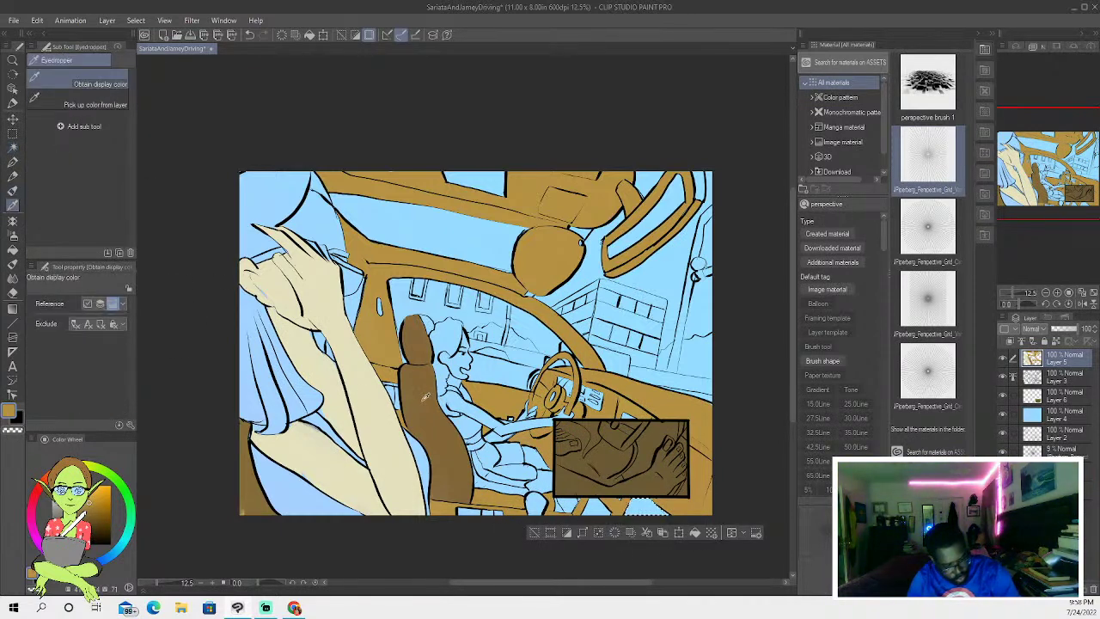
left_click(12, 162)
left_click(12, 191)
mouse_move(636, 519)
left_mouse_down()
mouse_move(626, 478)
mouse_move(670, 530)
mouse_move(631, 501)
mouse_move(618, 552)
mouse_move(654, 492)
left_mouse_up()
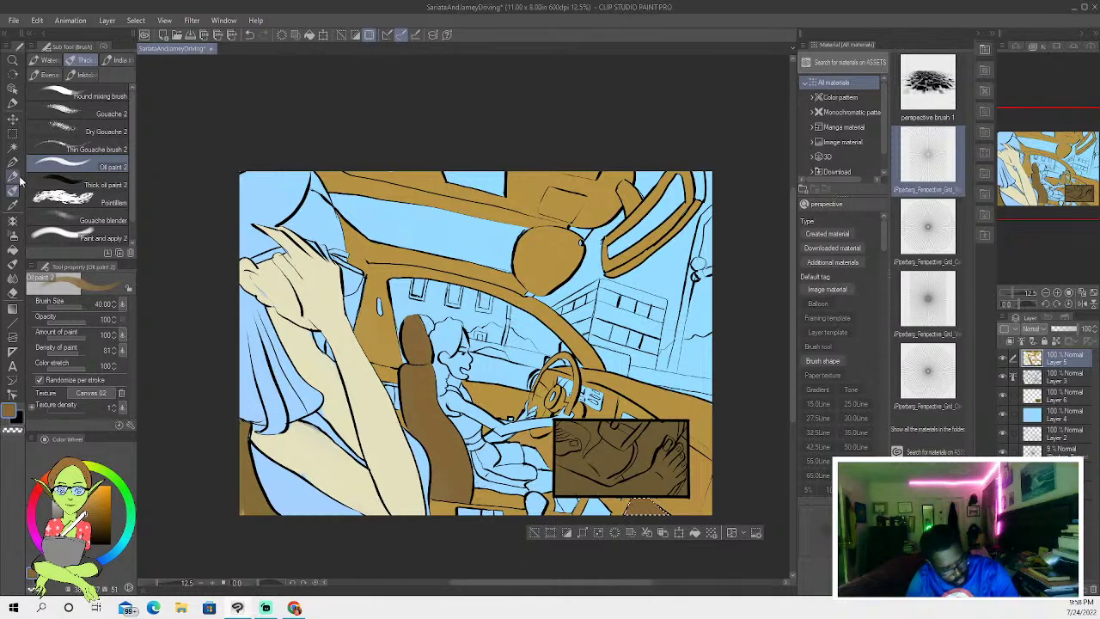
- Select the small gaps beneath the inset panel near the driver's leg, paint them dark brown with Oil paint 2, and clear the selection
left_click(12, 148)
left_click(561, 506)
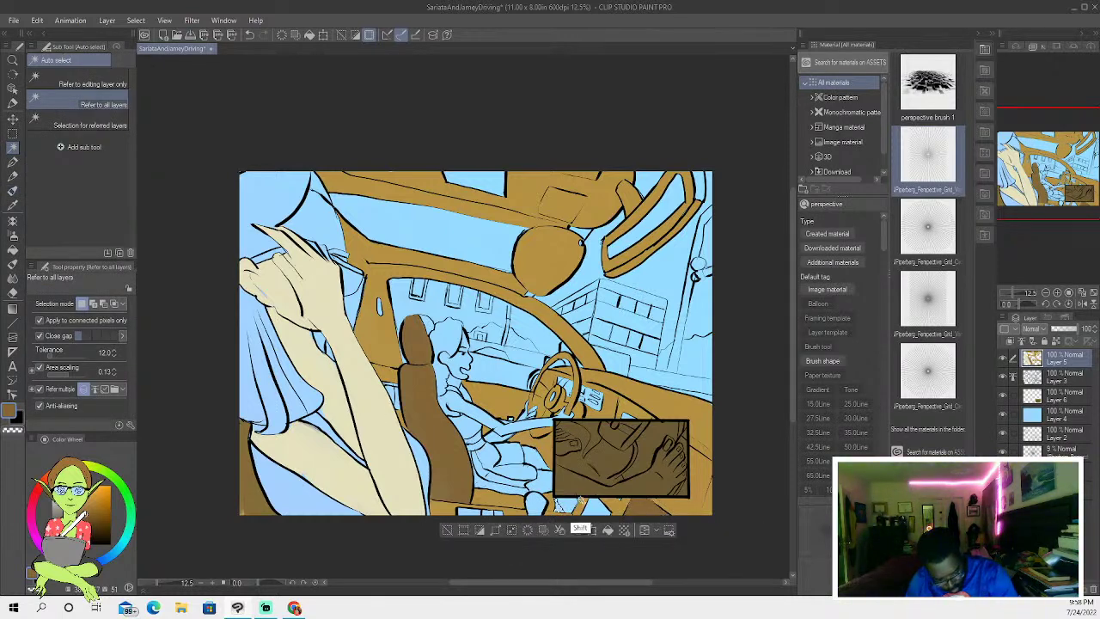
left_click(580, 502, "shift")
key("b")
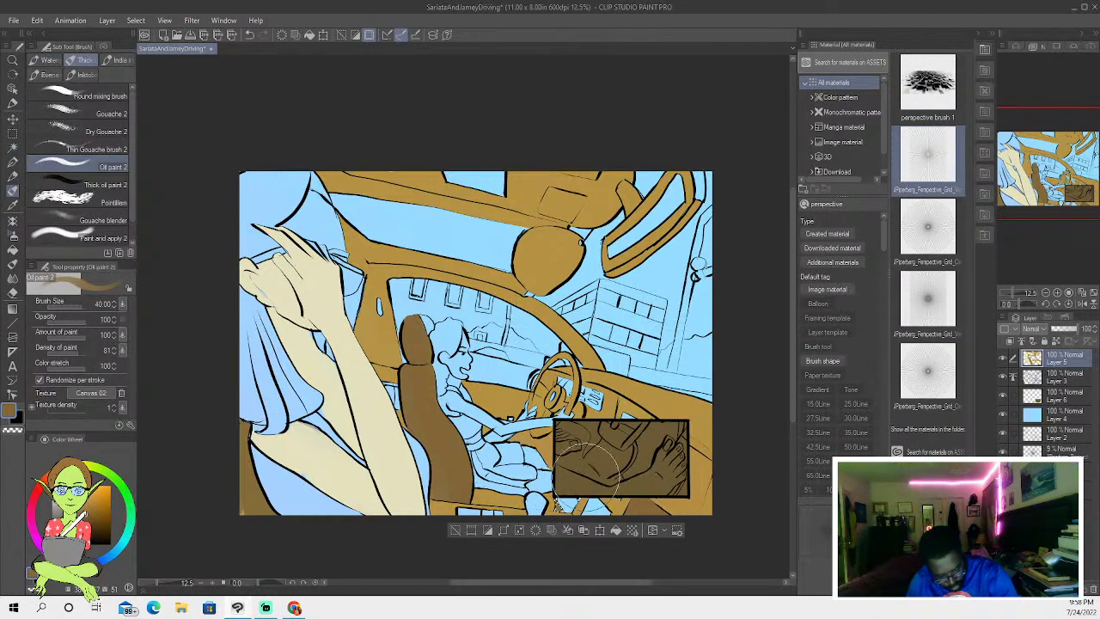
left_click(469, 532)
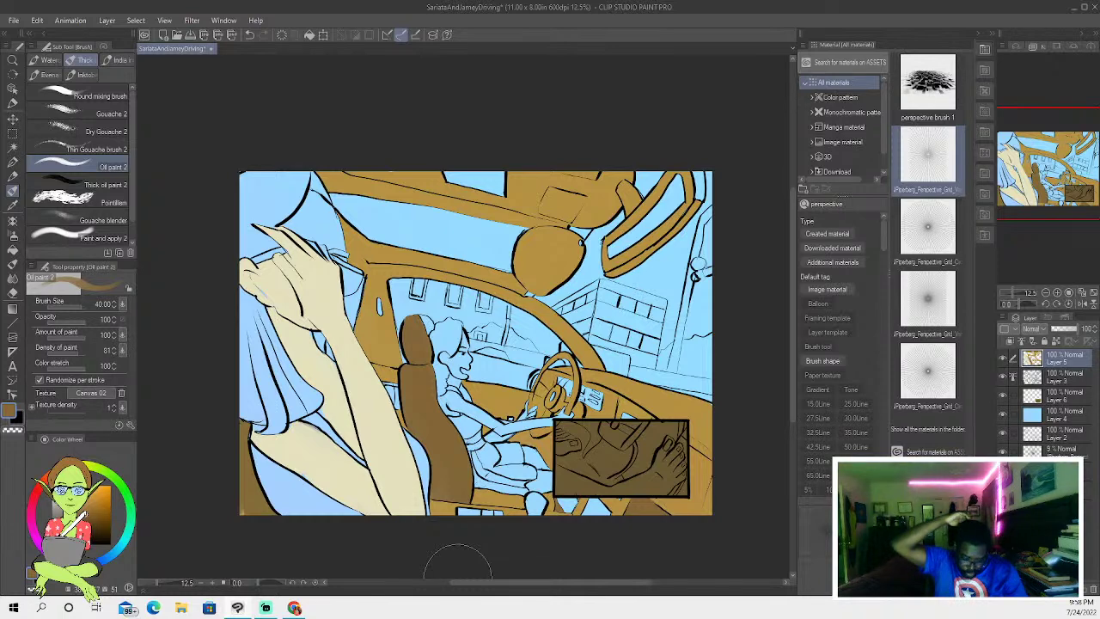
- Select the small gaps at the edges of the round mirror, paint them dark brown with Oil paint at size 30, and clear the selection
key("w")
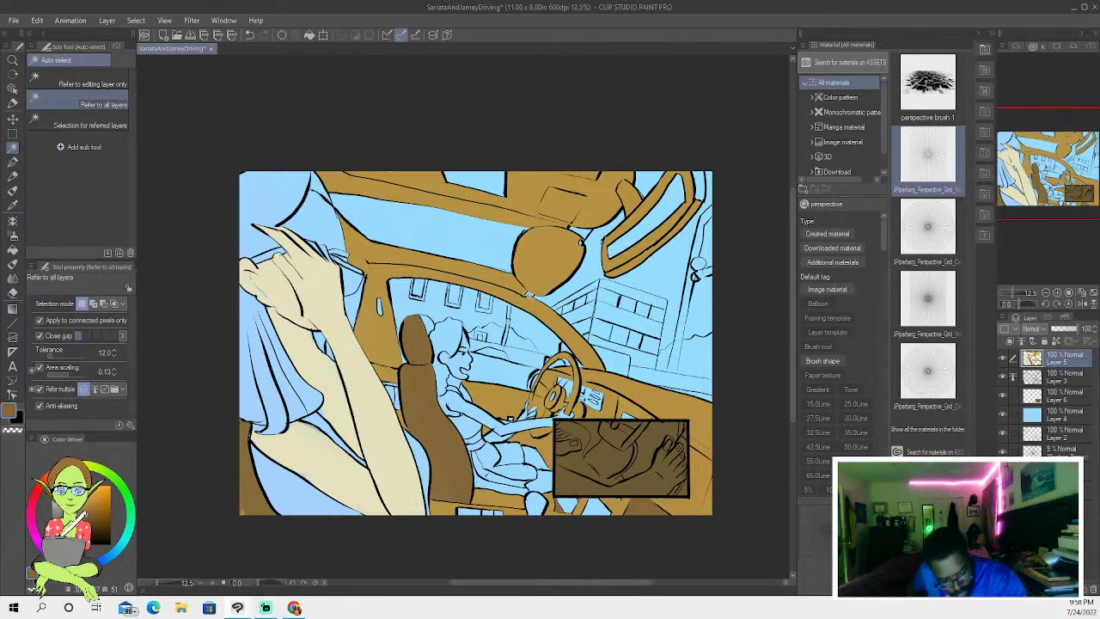
left_click(537, 262)
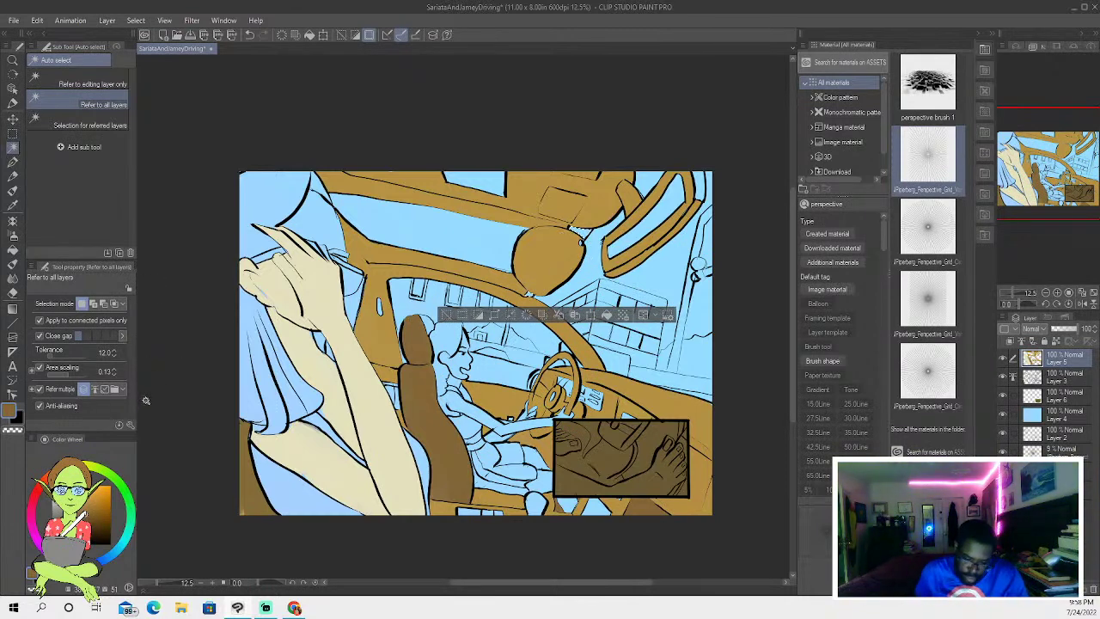
key("b")
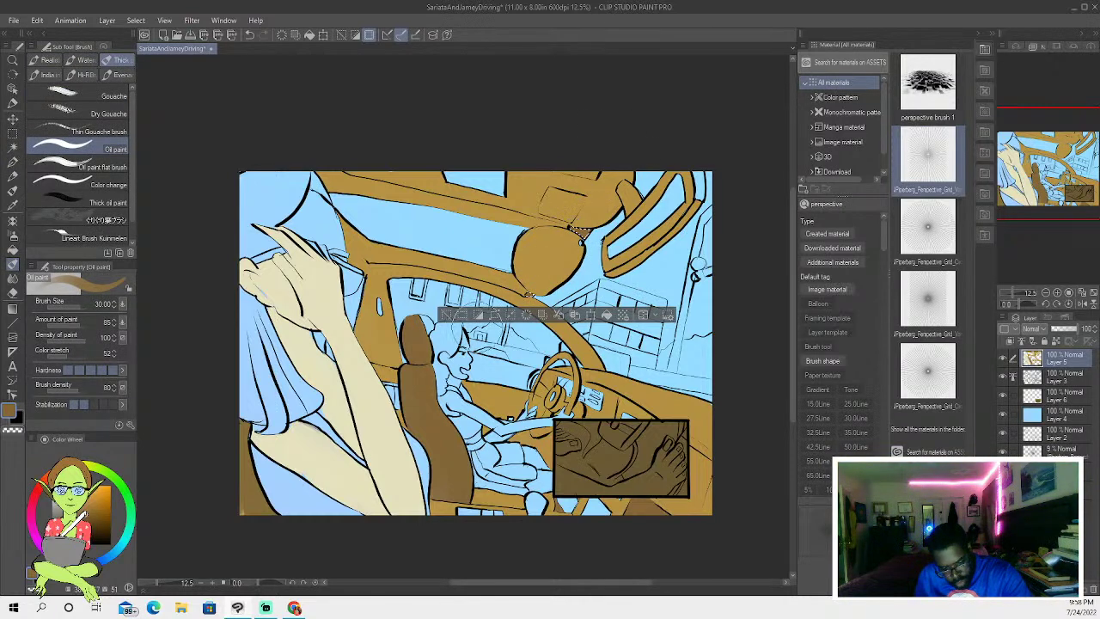
left_click(446, 313)
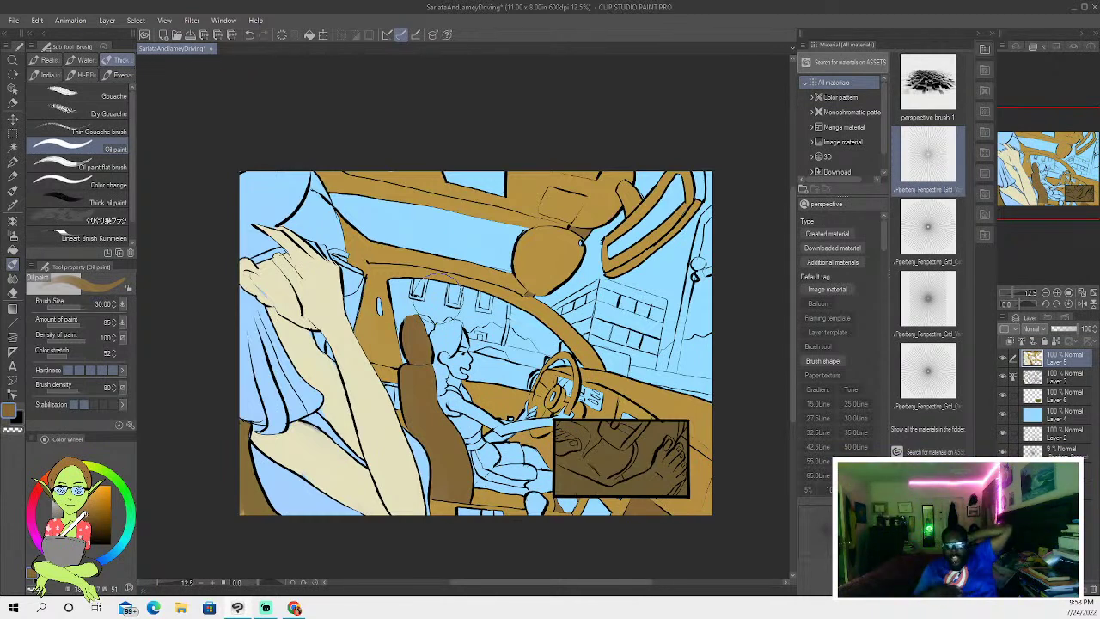
- Select the long blue strip beside the round mirror, paint it slate blue with Oil paint 2 at size 40, and clear the selection
left_click(13, 148)
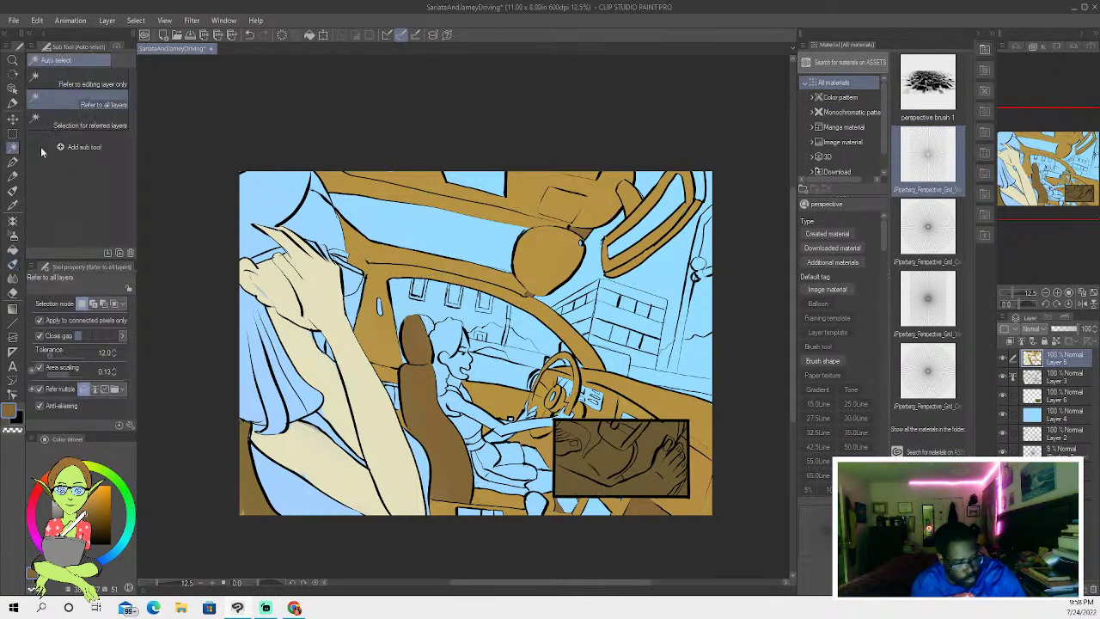
left_click(409, 240)
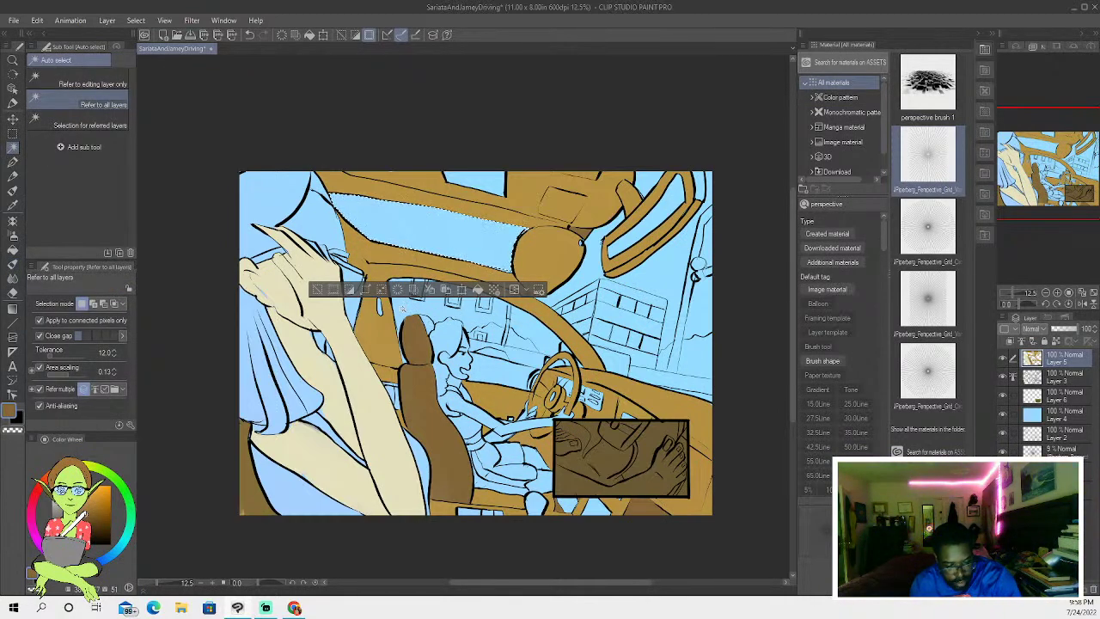
left_click(313, 288)
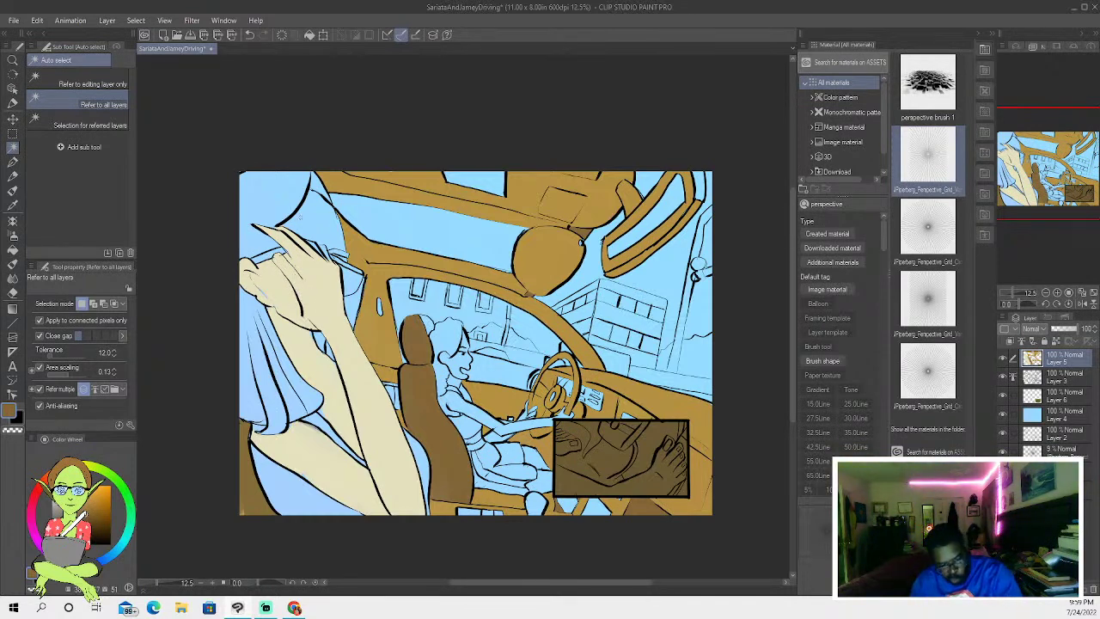
left_click(371, 206)
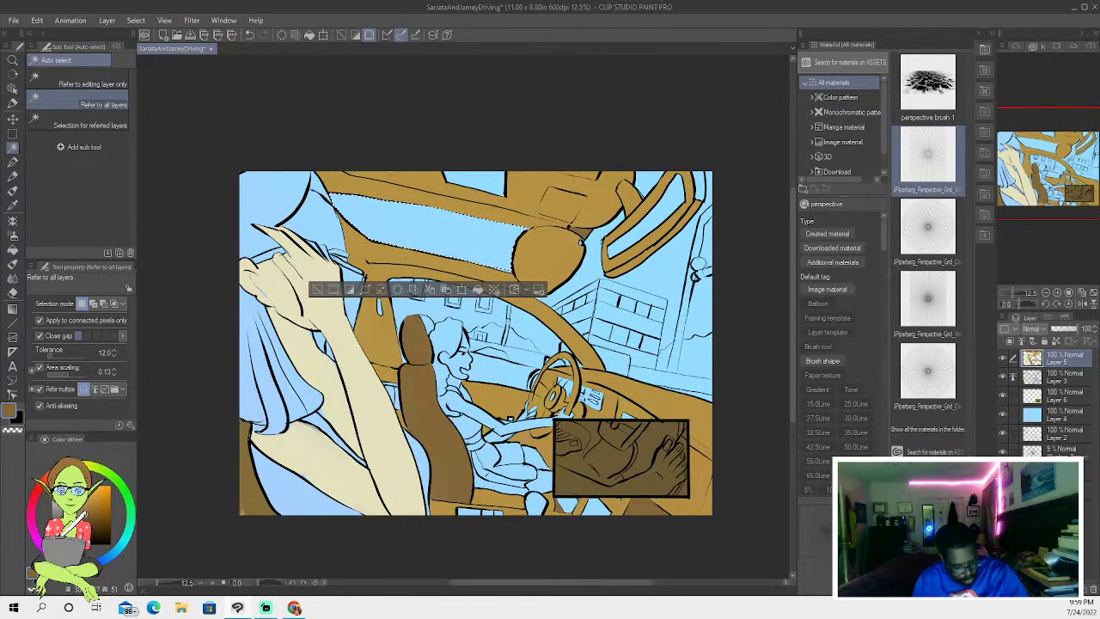
left_click(107, 556)
left_click(82, 503)
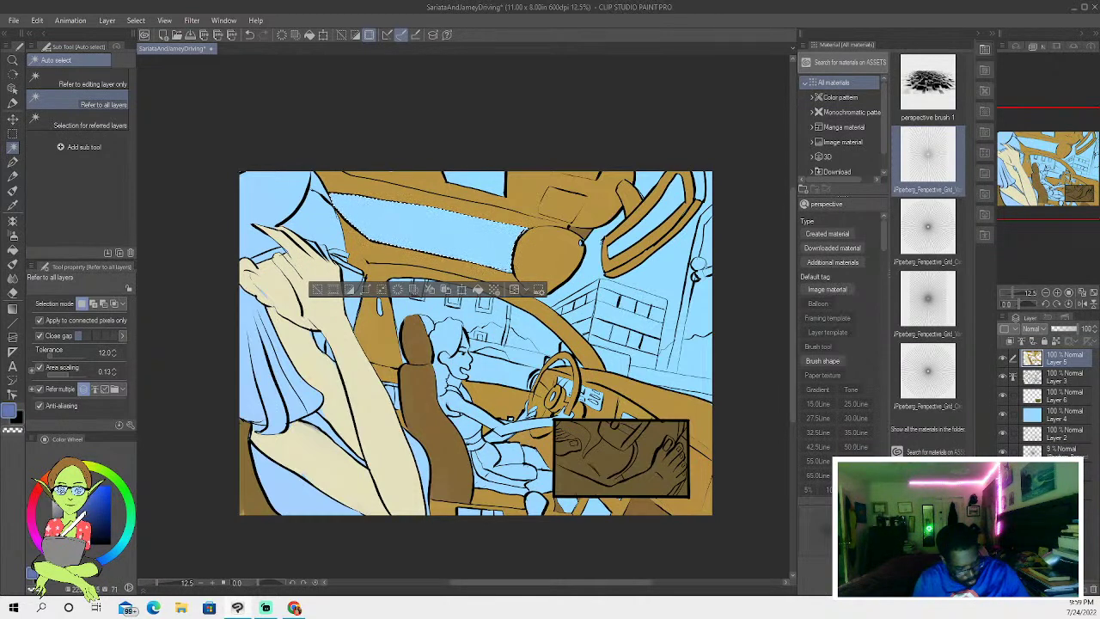
left_click(13, 191)
mouse_move(330, 199)
left_mouse_down()
mouse_move(356, 224)
mouse_move(331, 189)
mouse_move(408, 236)
mouse_move(357, 206)
mouse_move(374, 197)
mouse_move(417, 219)
mouse_move(434, 245)
mouse_move(408, 223)
mouse_move(446, 219)
mouse_move(529, 244)
mouse_move(437, 230)
left_mouse_up()
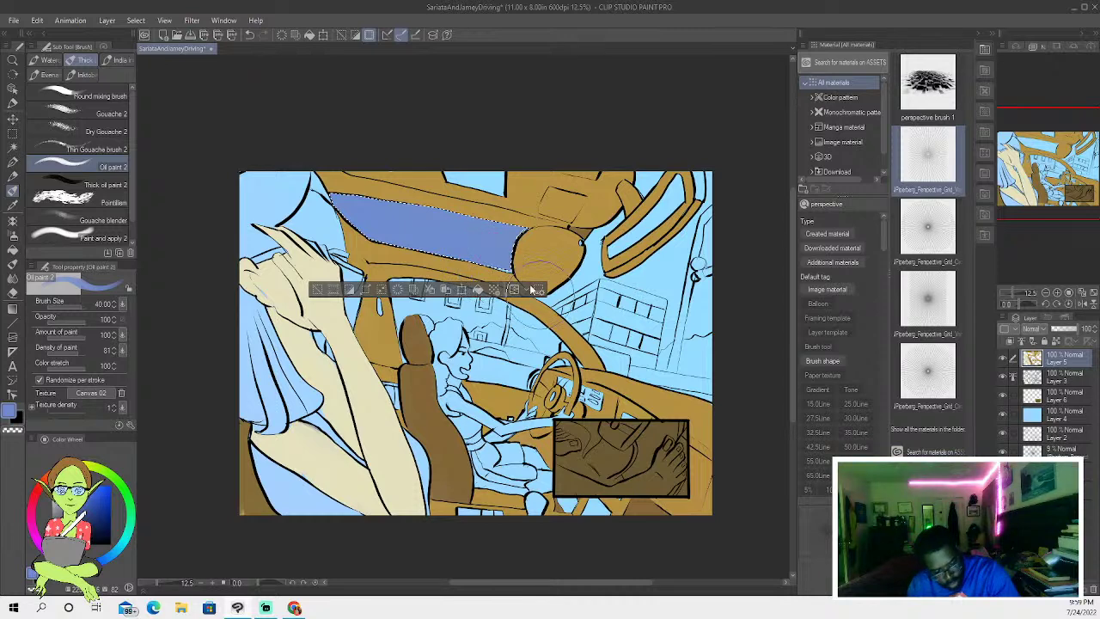
key("ctrl+d")
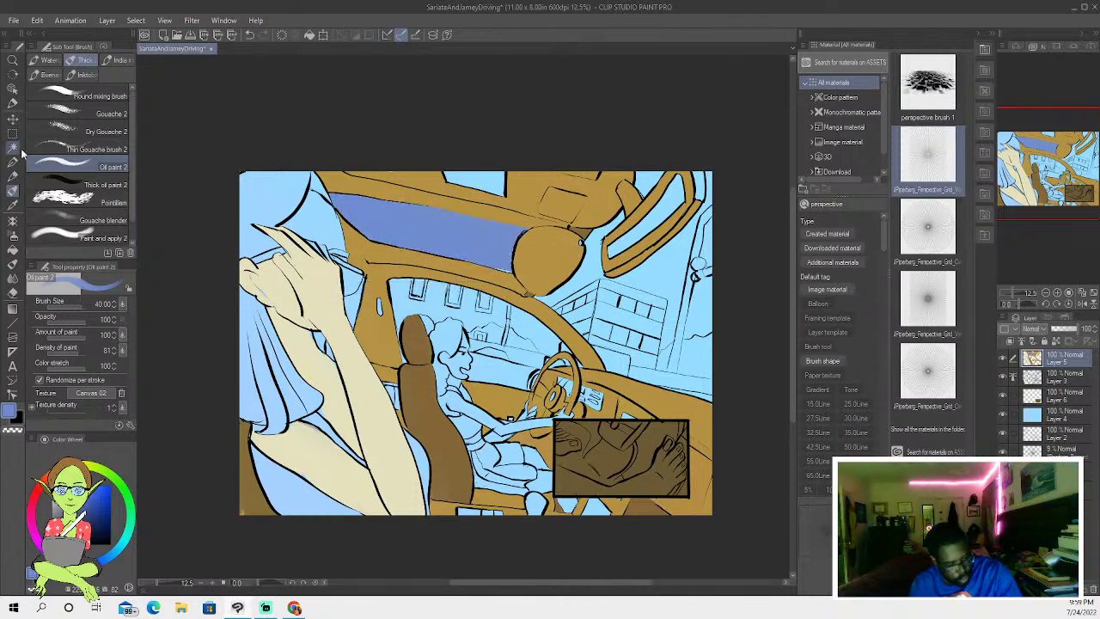
- Select the small oval on the door pillar with Auto select, fill it with very dark blue, and clear the selection
left_click(12, 161)
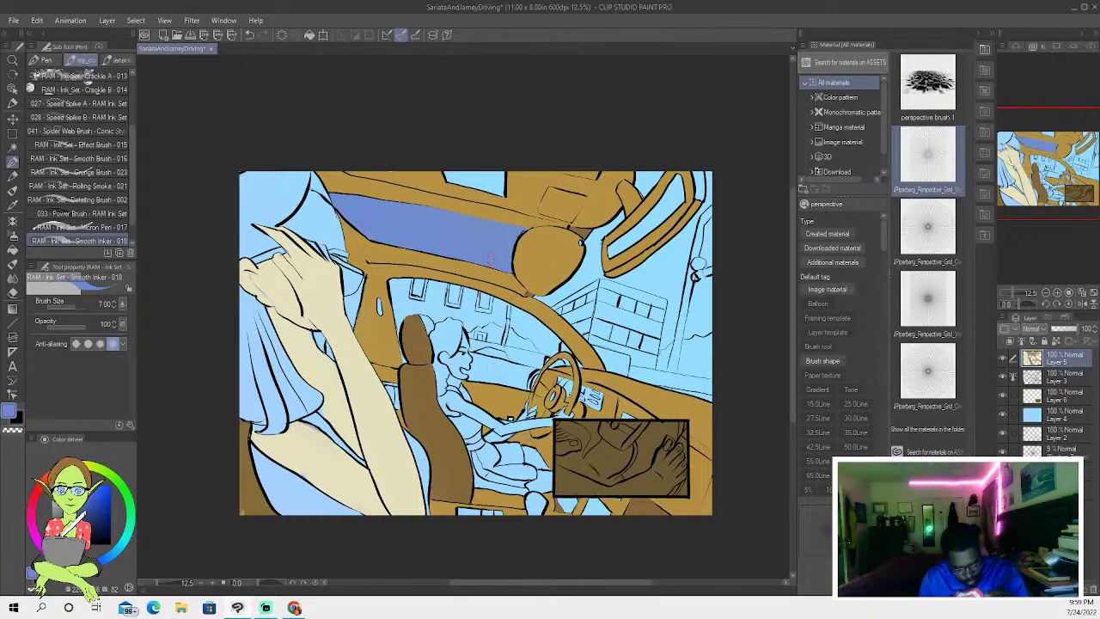
left_click(13, 148)
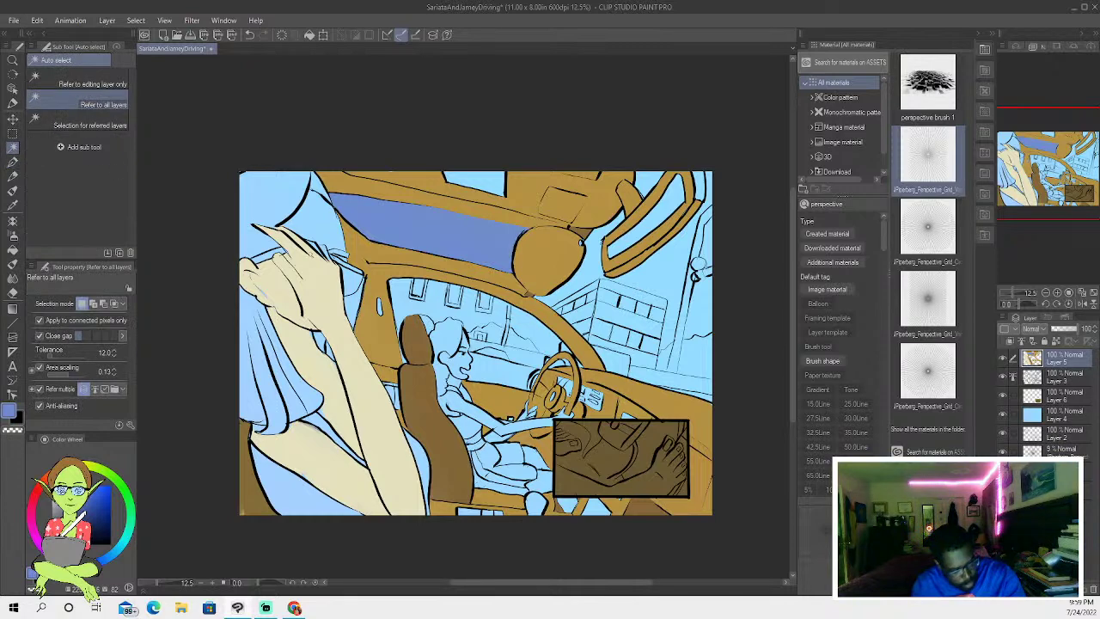
left_click(380, 310)
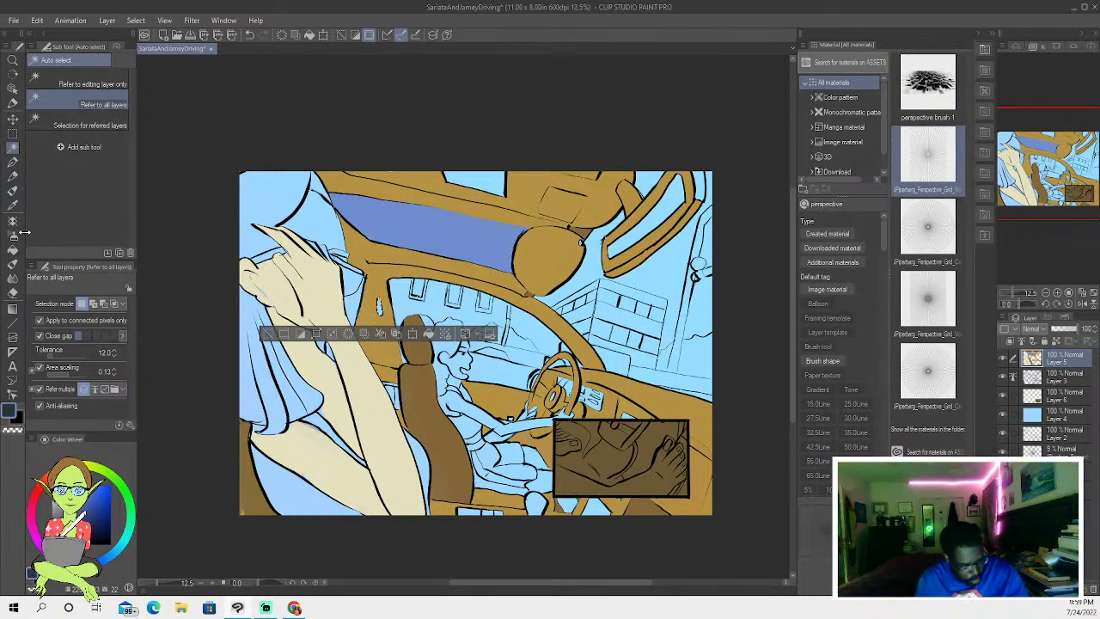
left_click(12, 250)
left_click(380, 307)
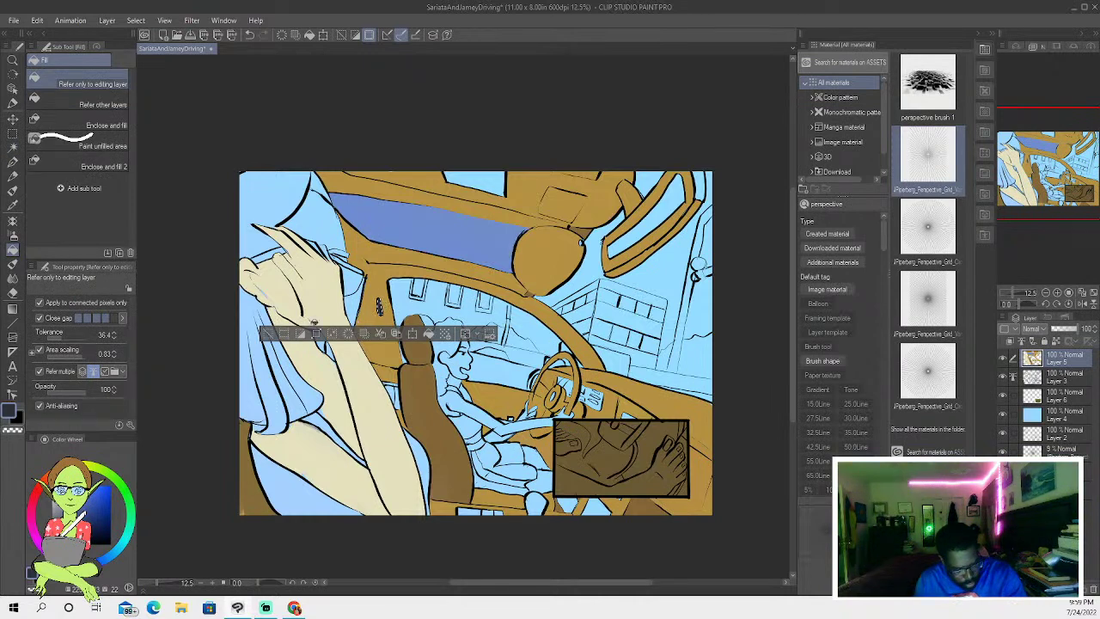
left_click(268, 334)
- Select the small gaps around the foreground hand's fingers, paint them the hand's pale skin colour with Oil paint 2 at size 40, and clear the selection
left_click(13, 162)
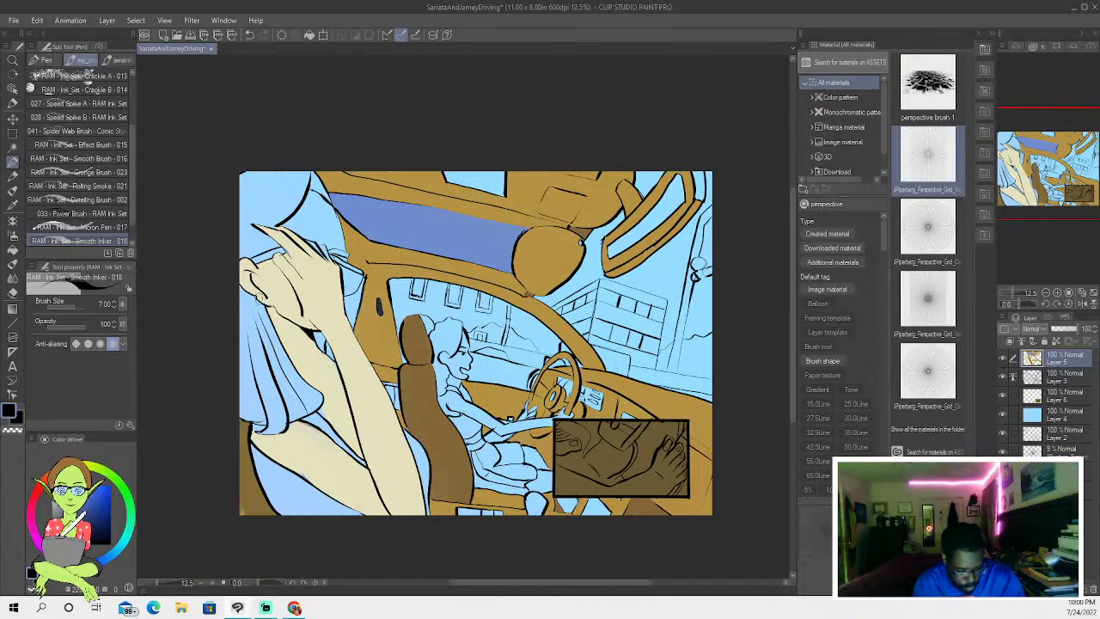
left_click(12, 148)
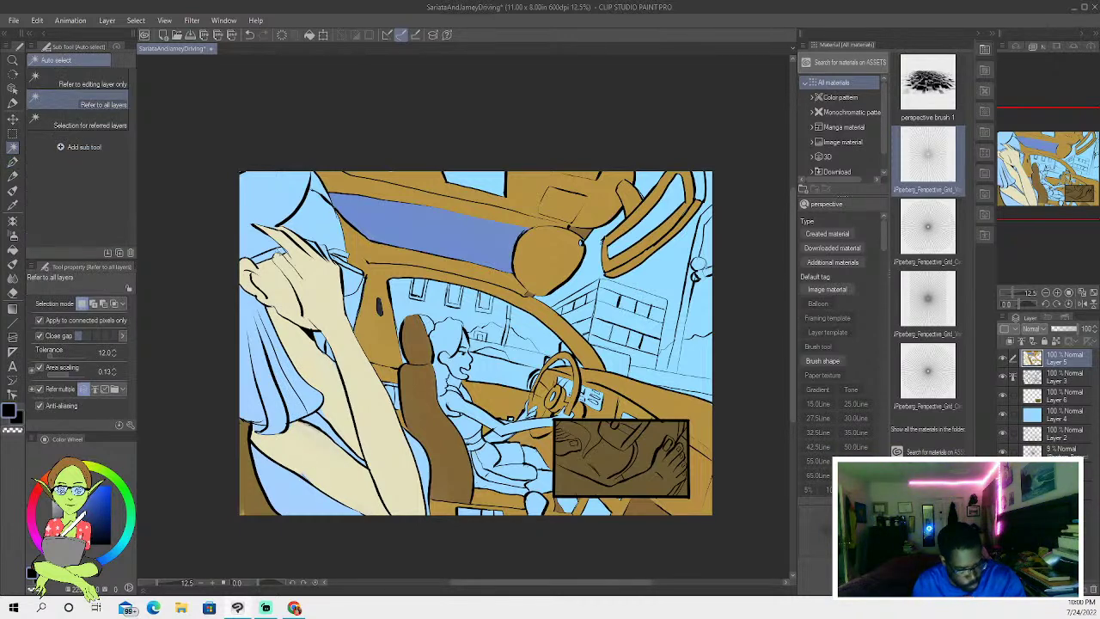
left_click(276, 252)
left_click(155, 280)
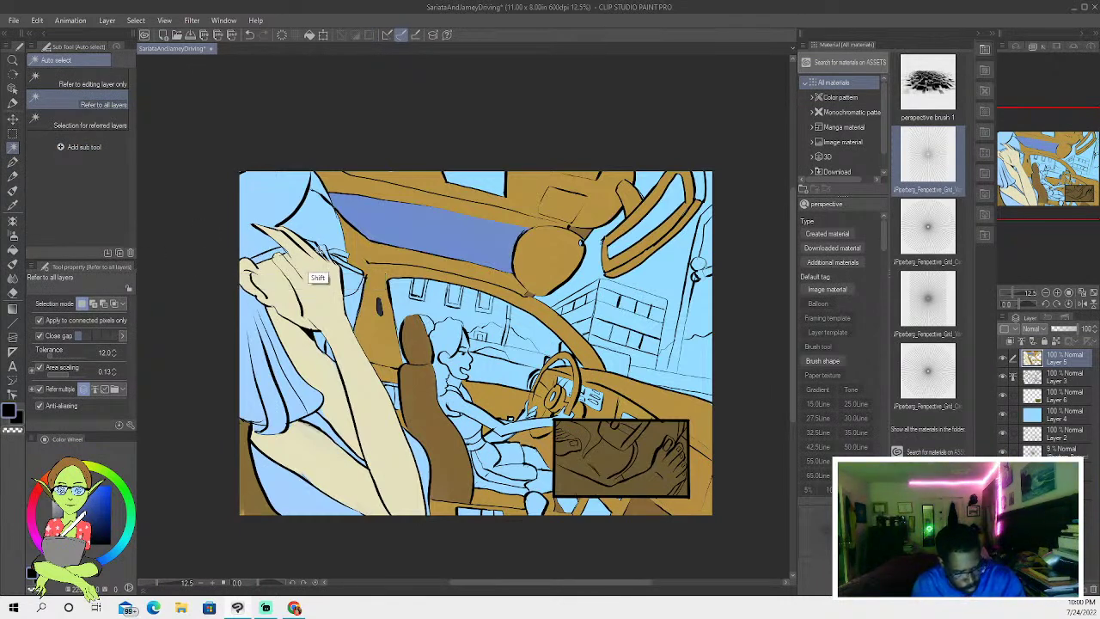
left_click(317, 250, "shift")
left_click(326, 258, "shift")
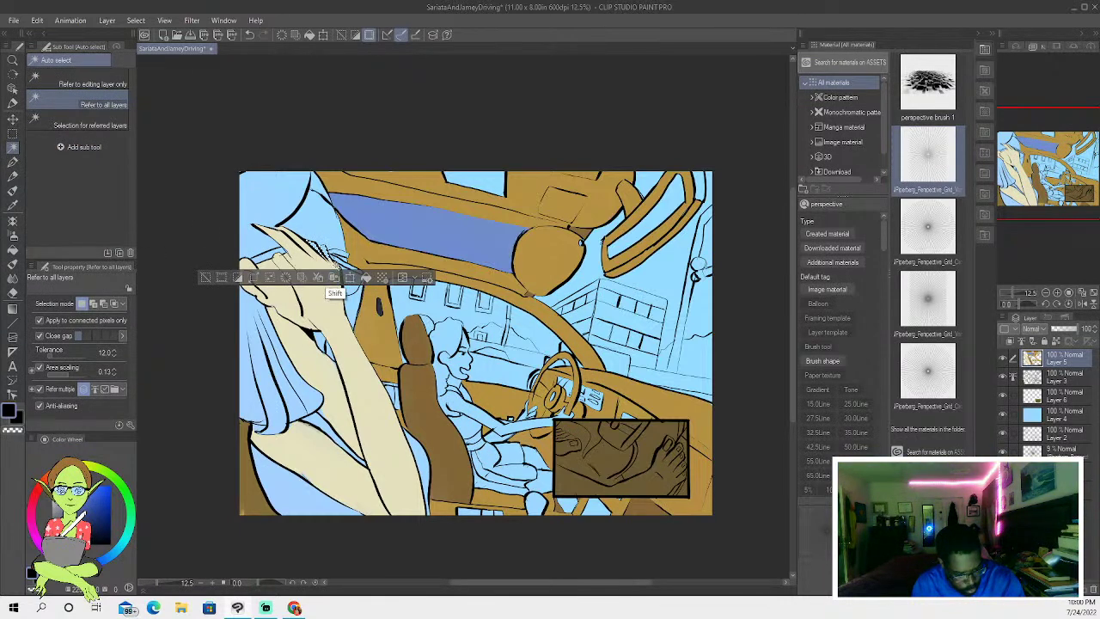
left_click(12, 205)
left_click(301, 284)
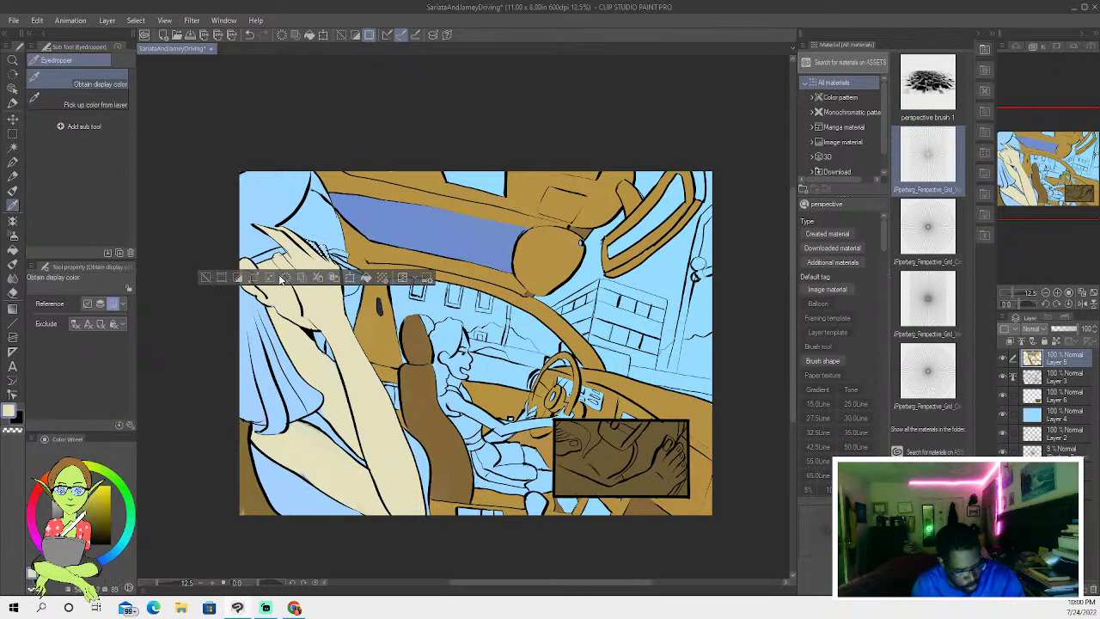
key("b")
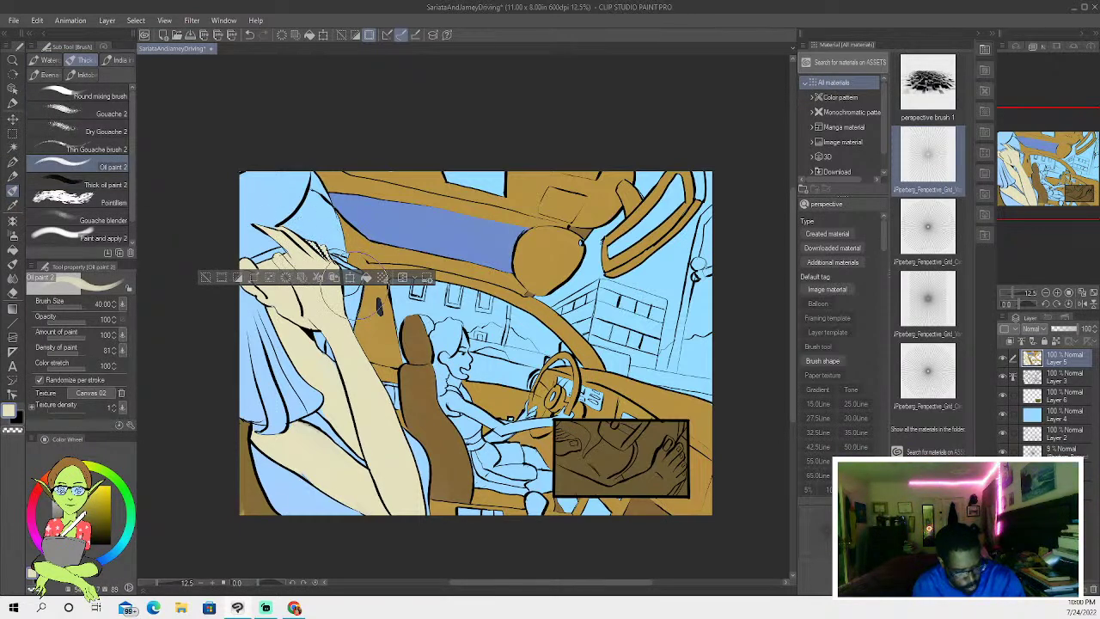
left_click(206, 276)
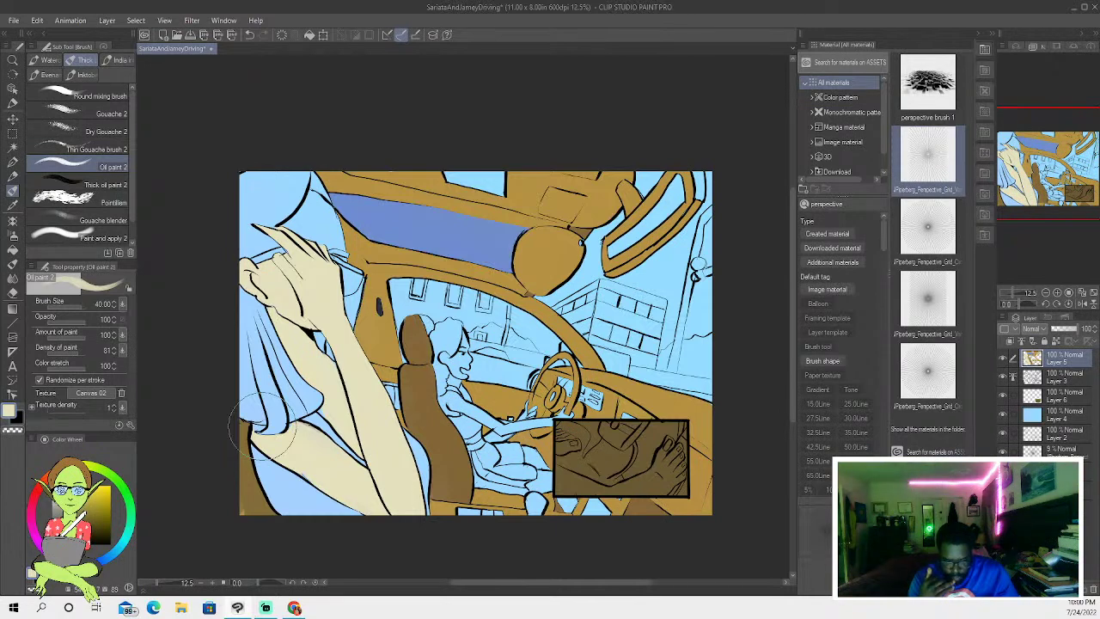
- Try to redraw the overhead console's rectangle with a thicker Smooth Inker outline at size 7 and isolate its interior with Auto select
key("x")
key("p")
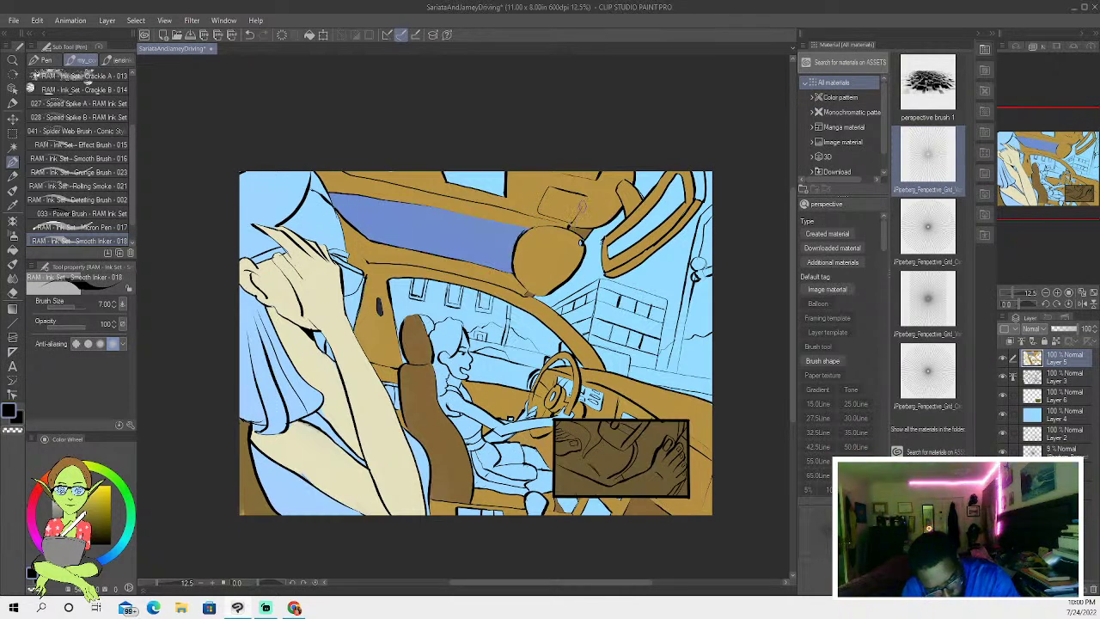
key("w")
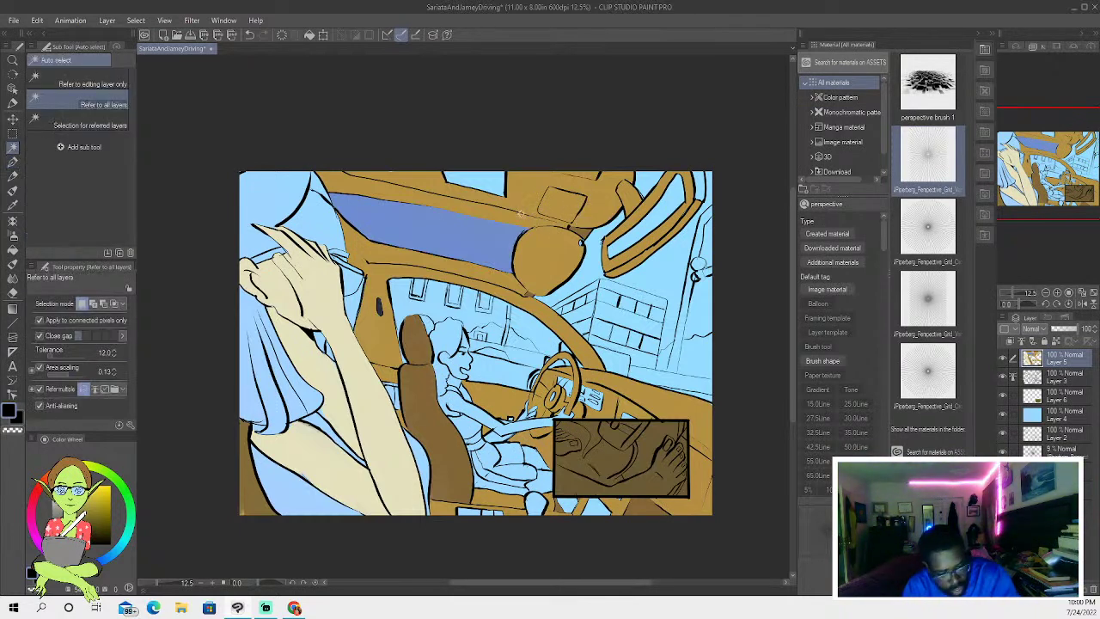
left_click(545, 210)
key("ctrl+d")
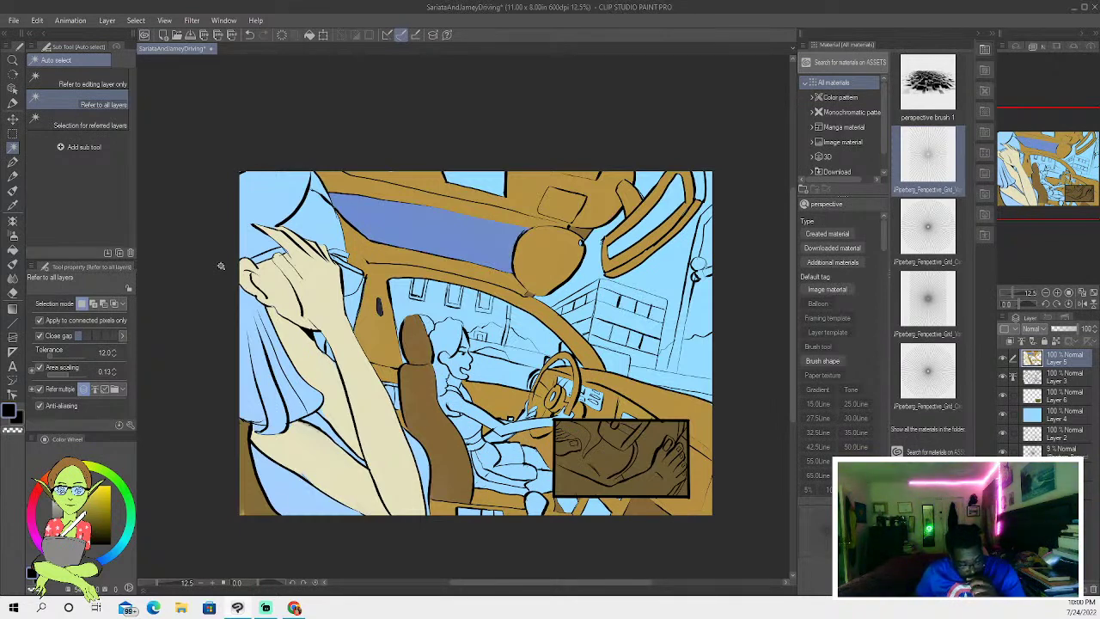
- Try to close the outlines of both overhead console rectangles with more dark Smooth Inker strokes and select their interiors with Auto select
key("p")
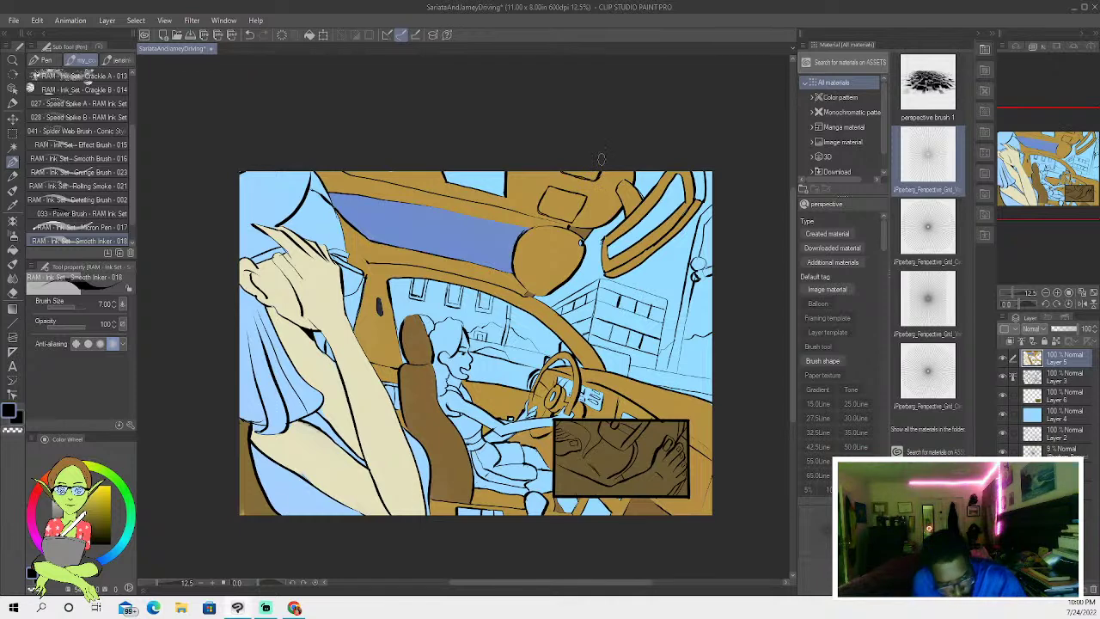
key("w")
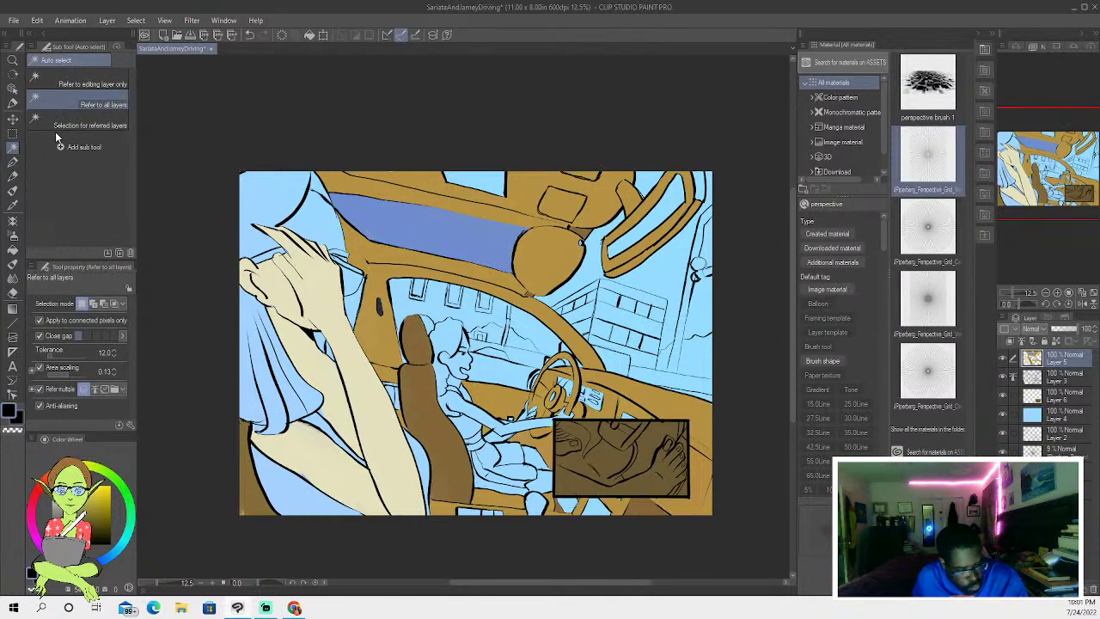
left_click(569, 177)
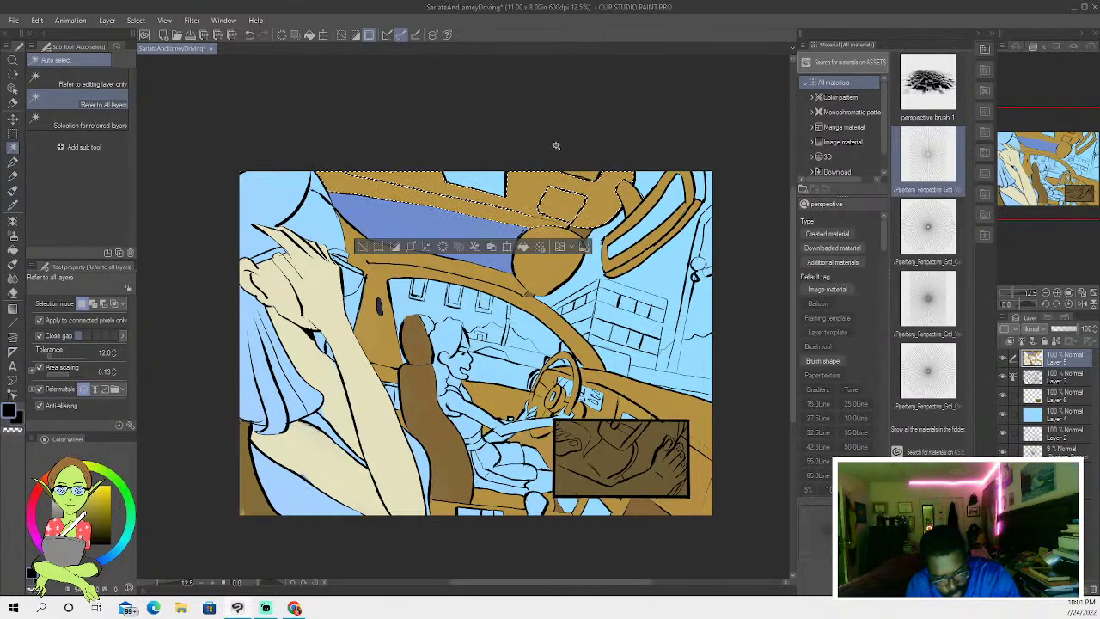
left_click(365, 249)
left_click(12, 160)
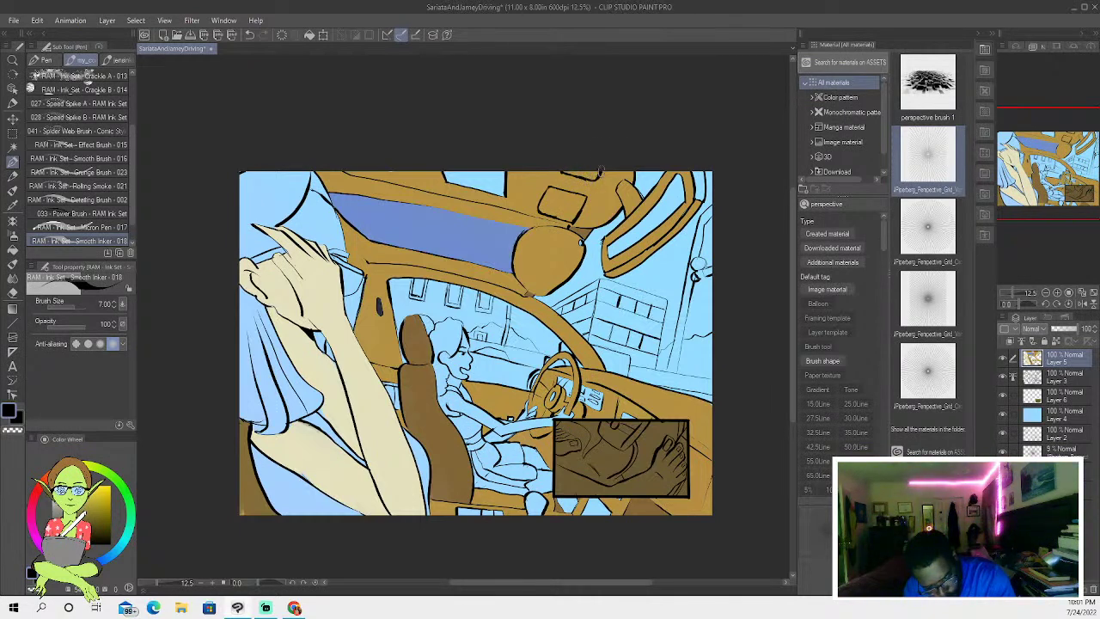
key("w")
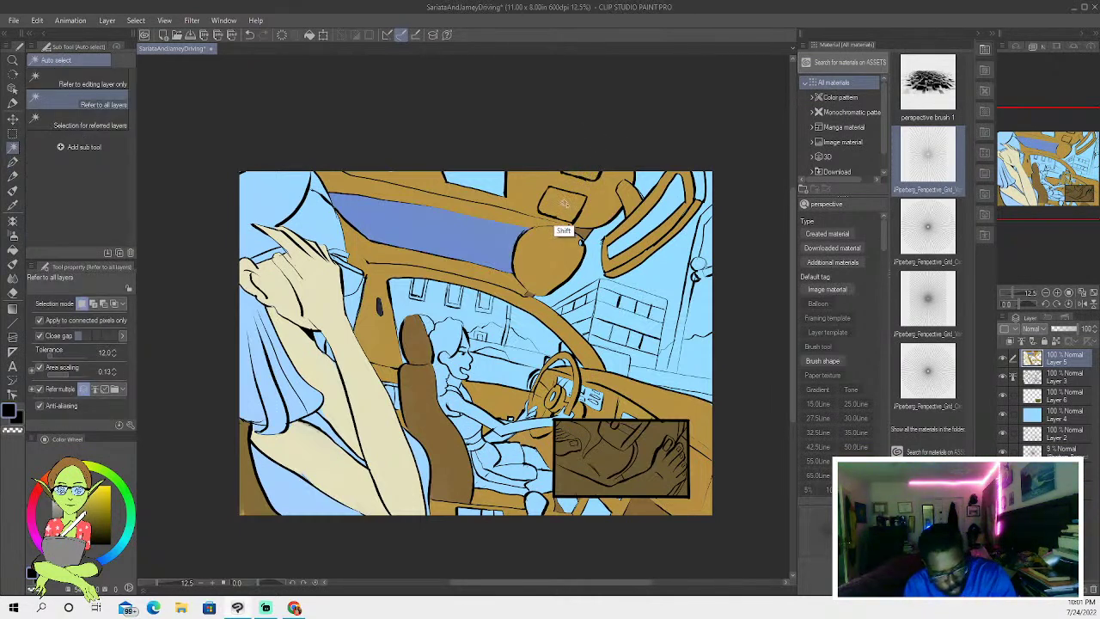
left_click(564, 168, "shift")
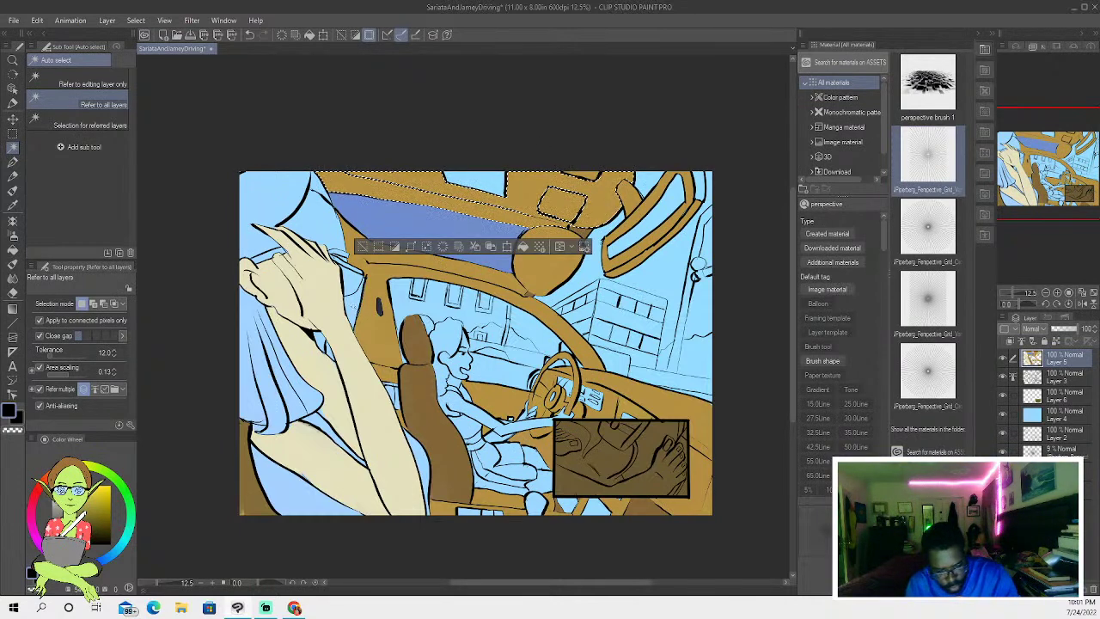
key("ctrl+d")
- Undo the thick outline strokes added to the overhead console rectangles
left_click(250, 35)
left_click(250, 35)
left_click(249, 34)
left_click(249, 35)
left_click(251, 36)
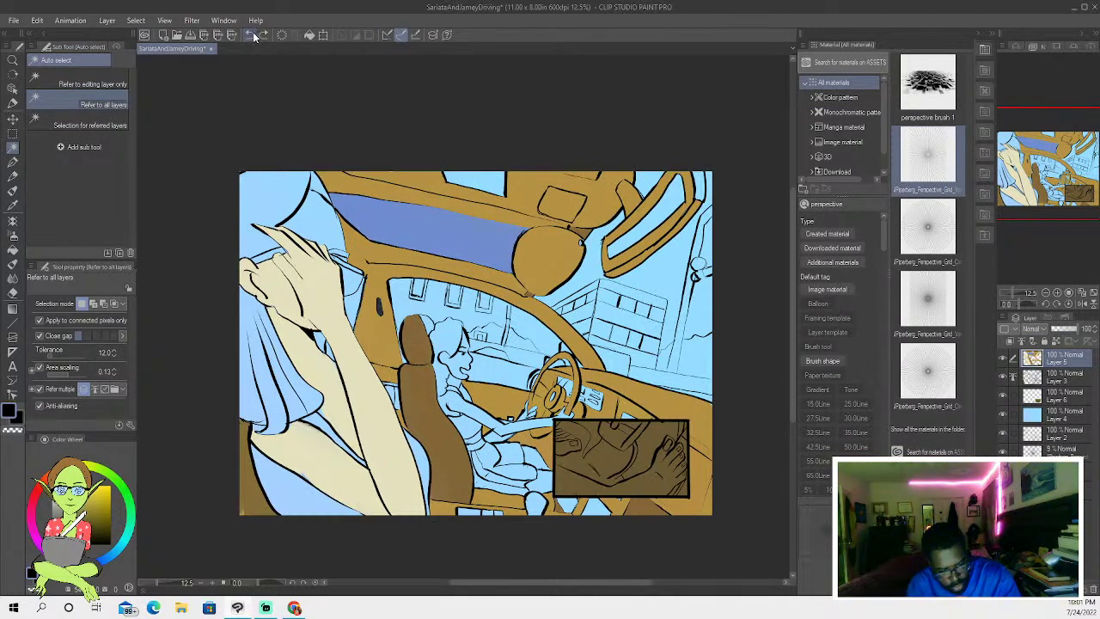
left_click(253, 34)
left_click(255, 36)
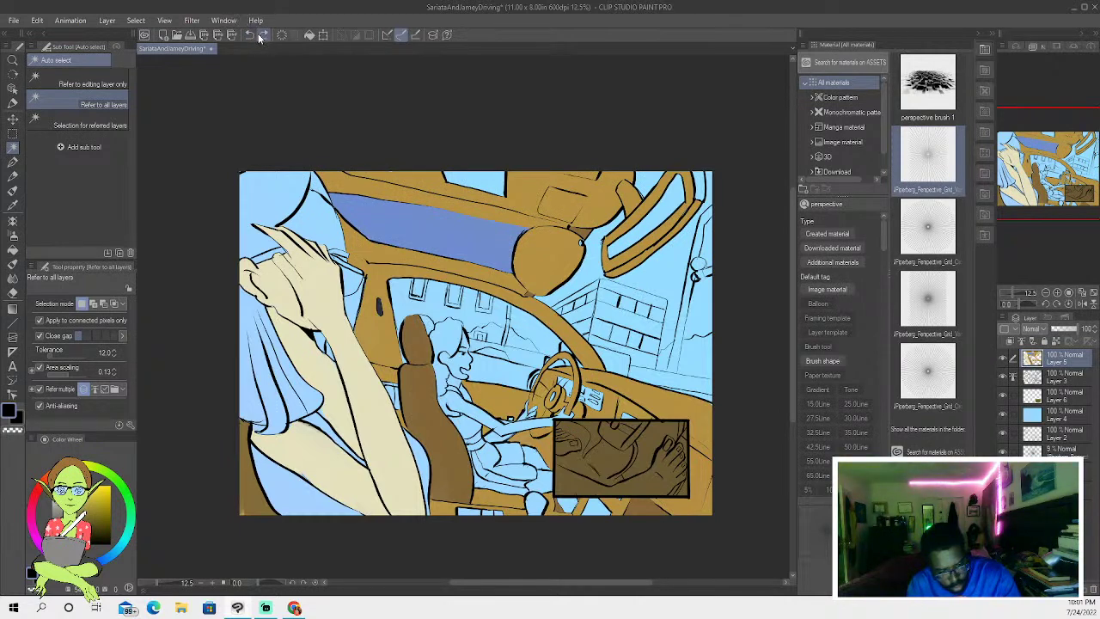
left_click(257, 37)
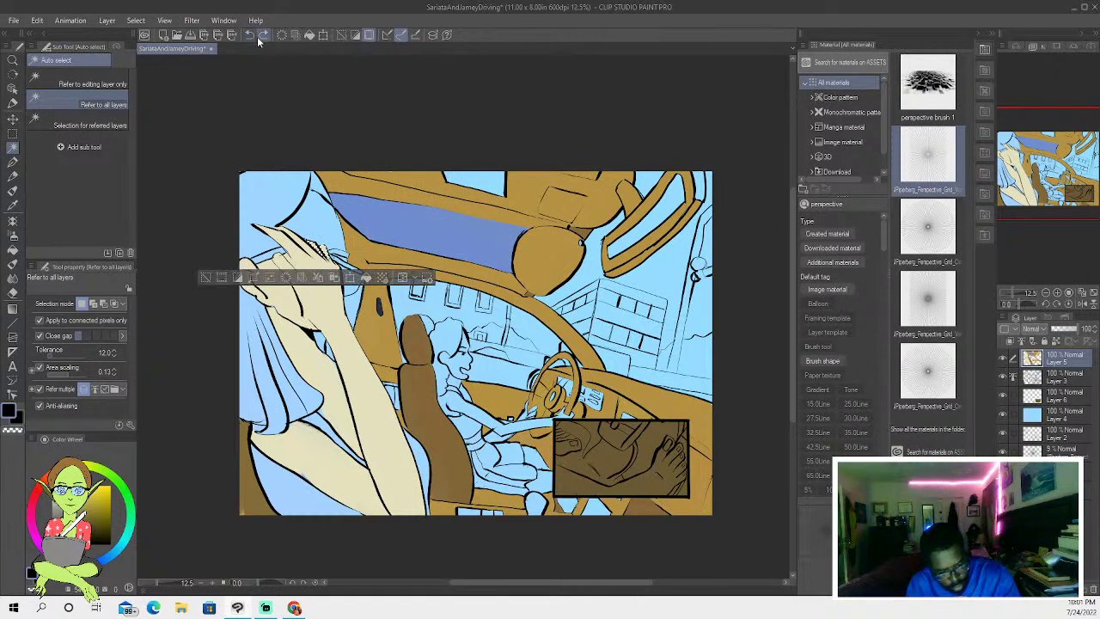
left_click(251, 36)
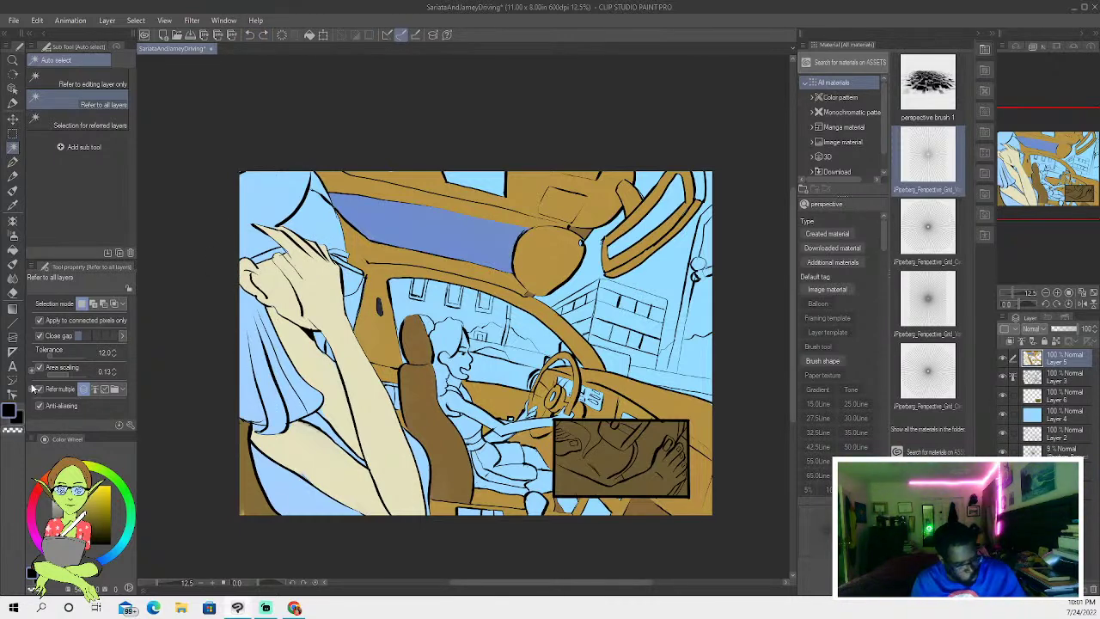
- Ink over the small gap at the round mirror's edge and add a diagonal line across the mirror with Smooth Inker at size 7
left_click(13, 160)
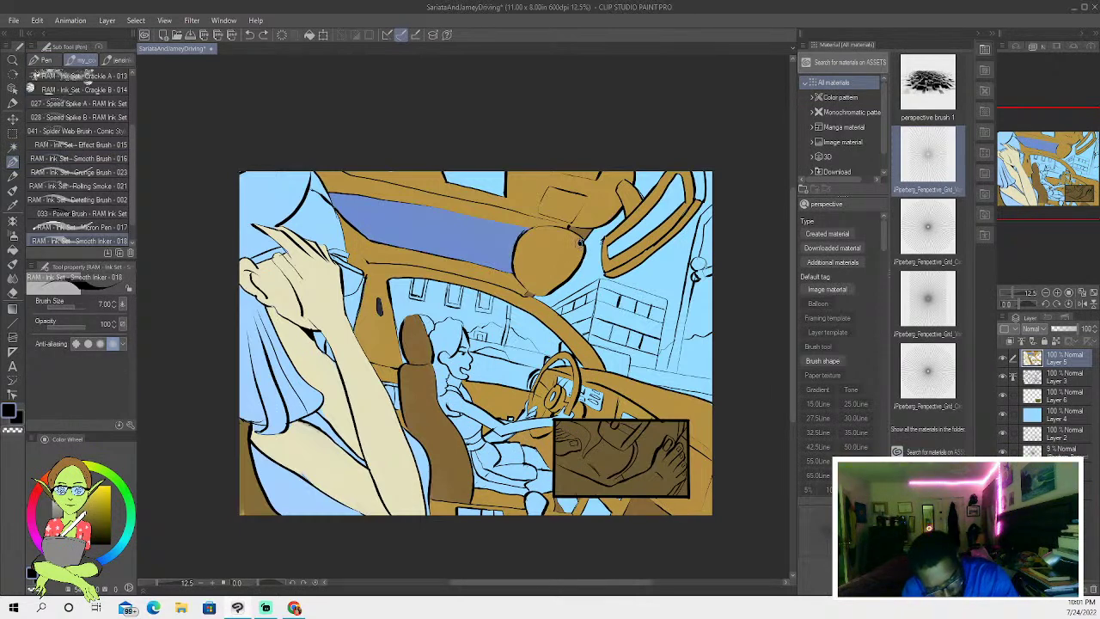
left_click_drag(583, 239, 539, 291)
mouse_move(568, 256)
left_mouse_down()
mouse_move(526, 292)
mouse_move(542, 286)
left_mouse_up()
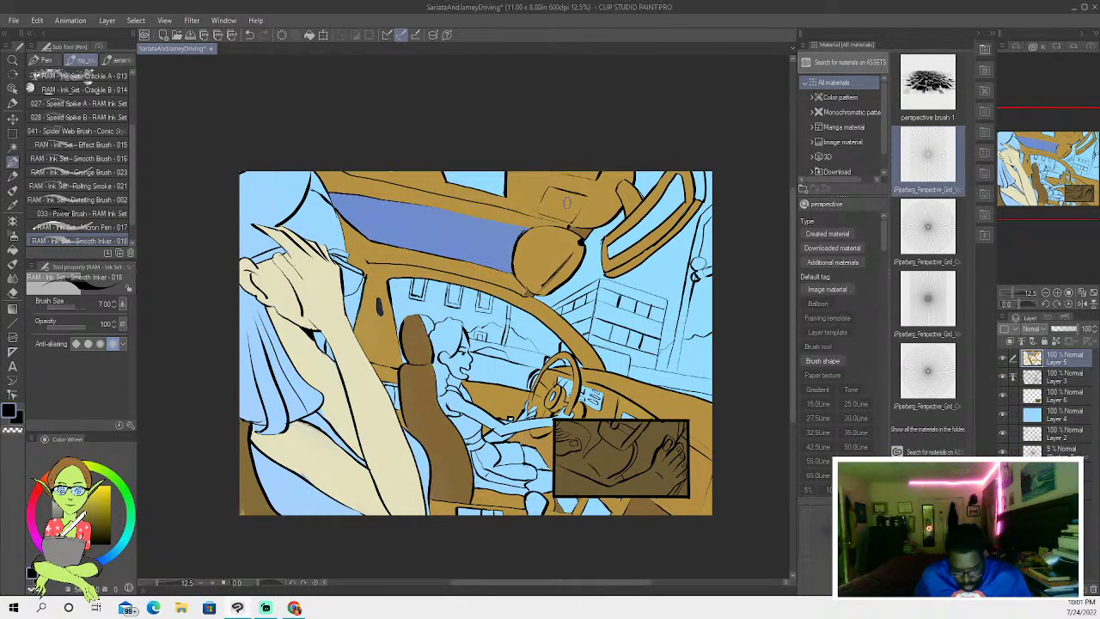
- Select the small gap inside the steering wheel, paint it very dark grey with Oil paint at size 30, and clear the selection
key("w")
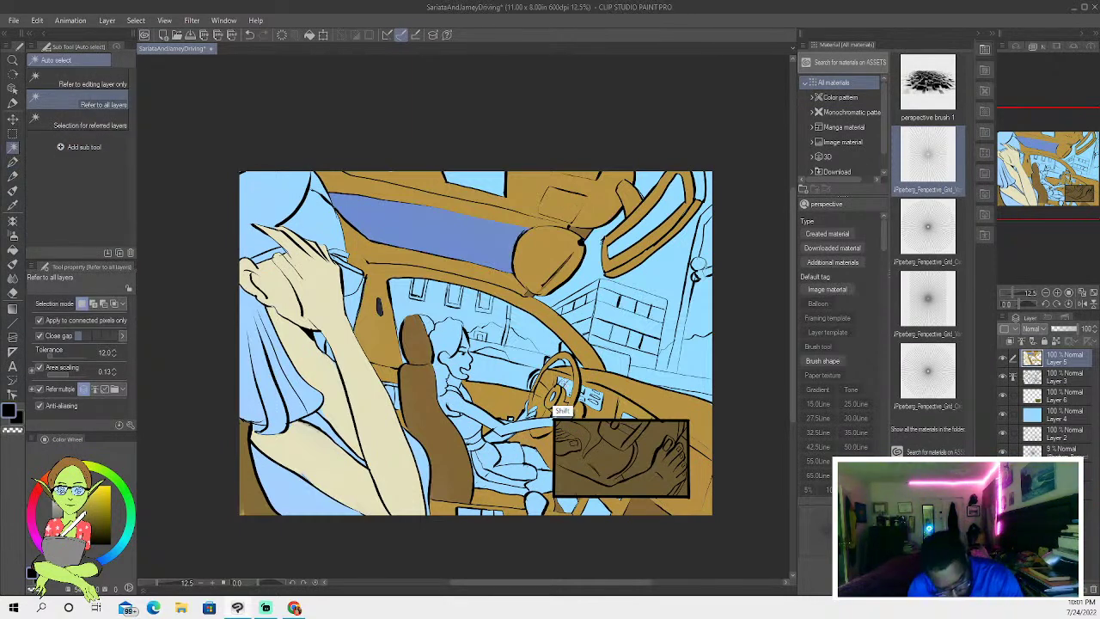
left_click(562, 383)
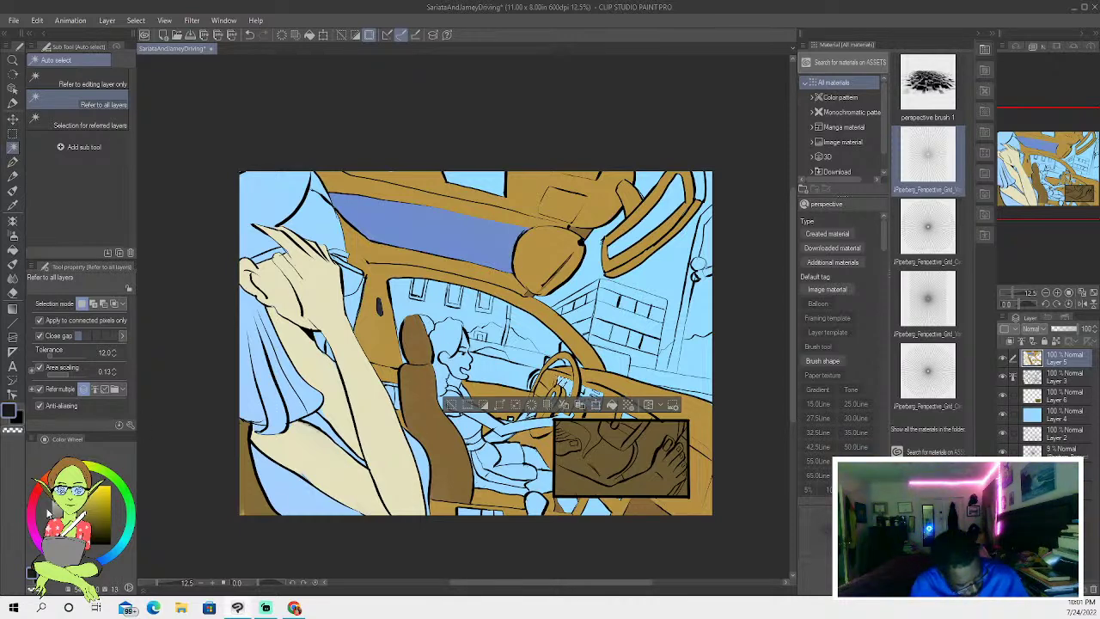
left_click(13, 265)
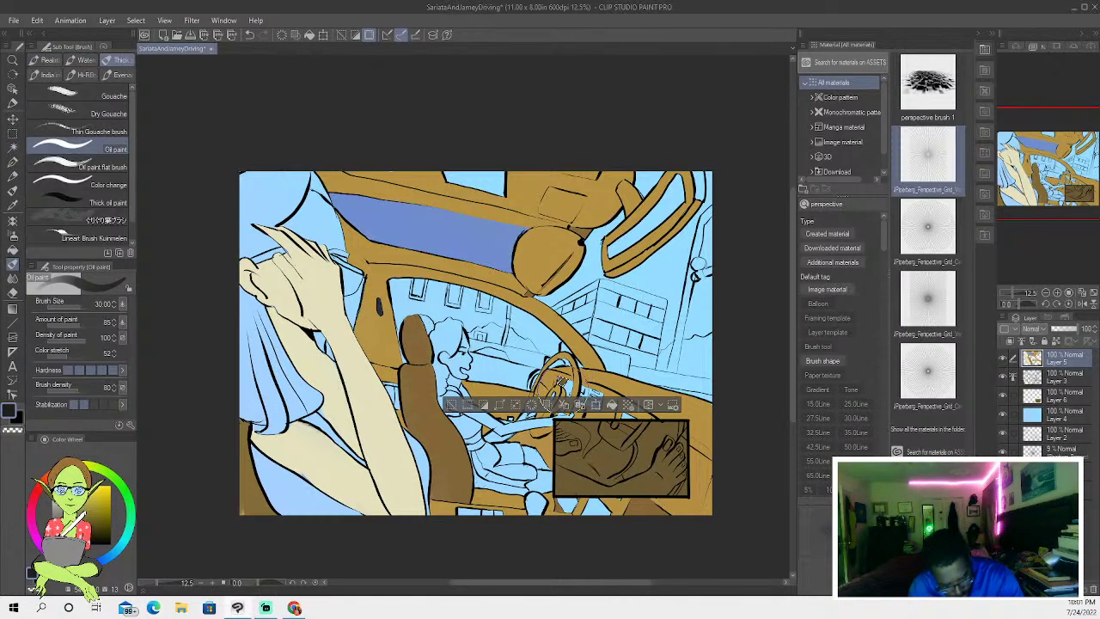
key("ctrl+d")
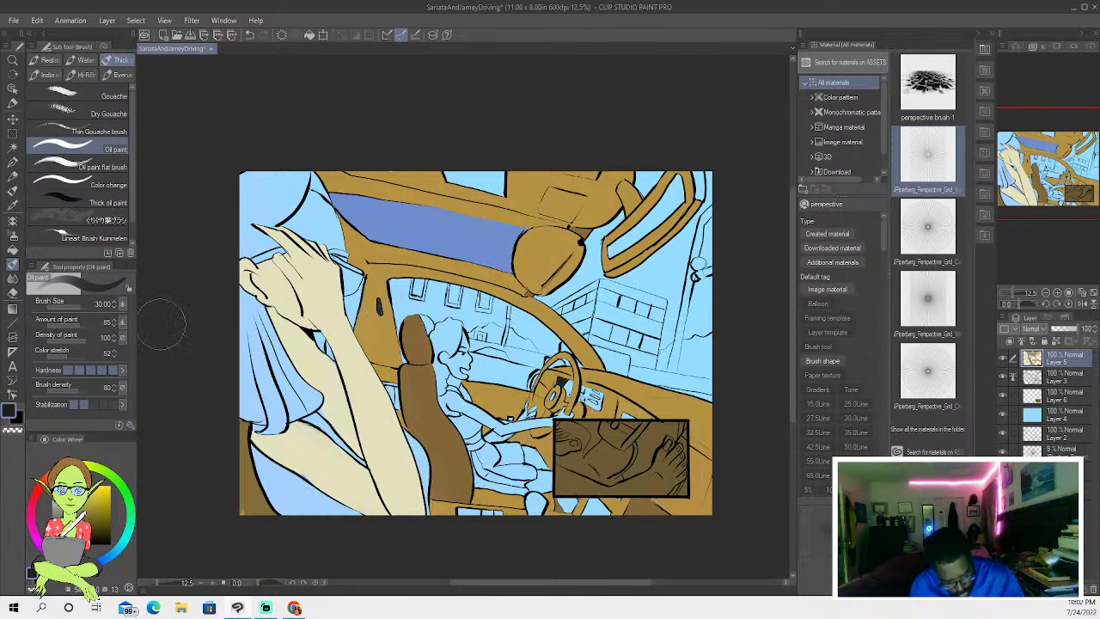
- Select the small control panel beside the steering wheel, paint it dark grey with Oil paint at size 30, and clear the selection
left_click(13, 148)
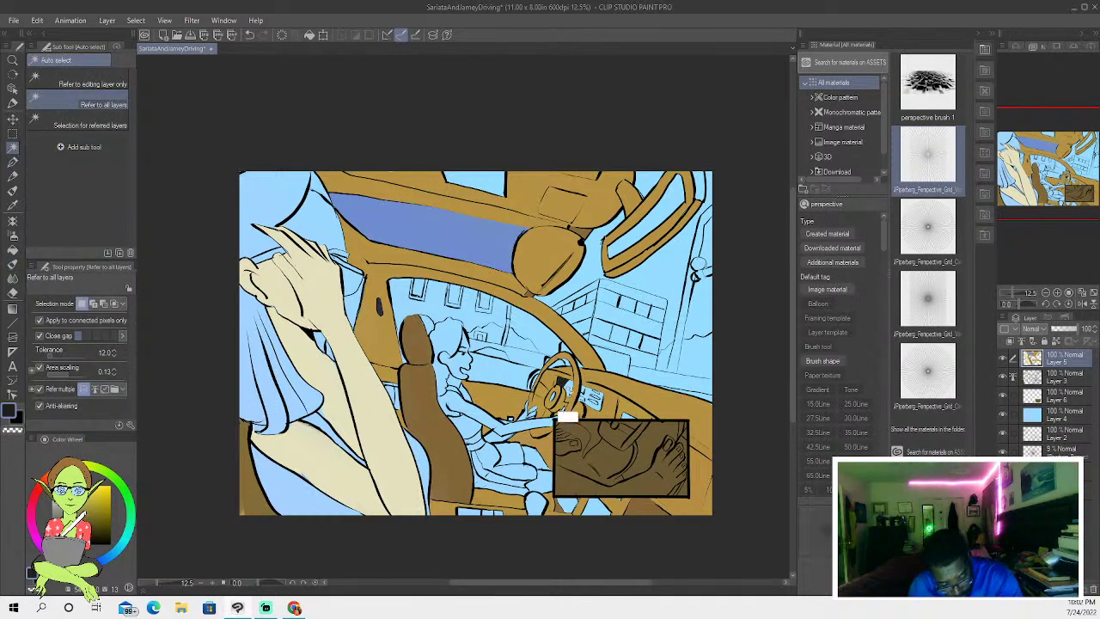
left_click(567, 414)
left_click(589, 398, "shift")
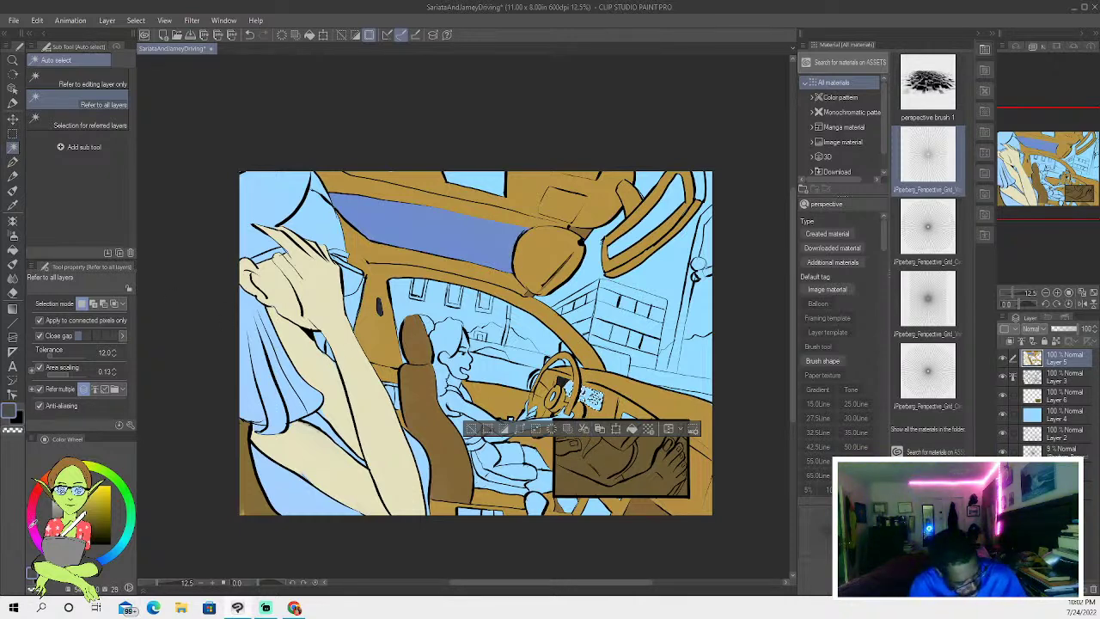
key("b")
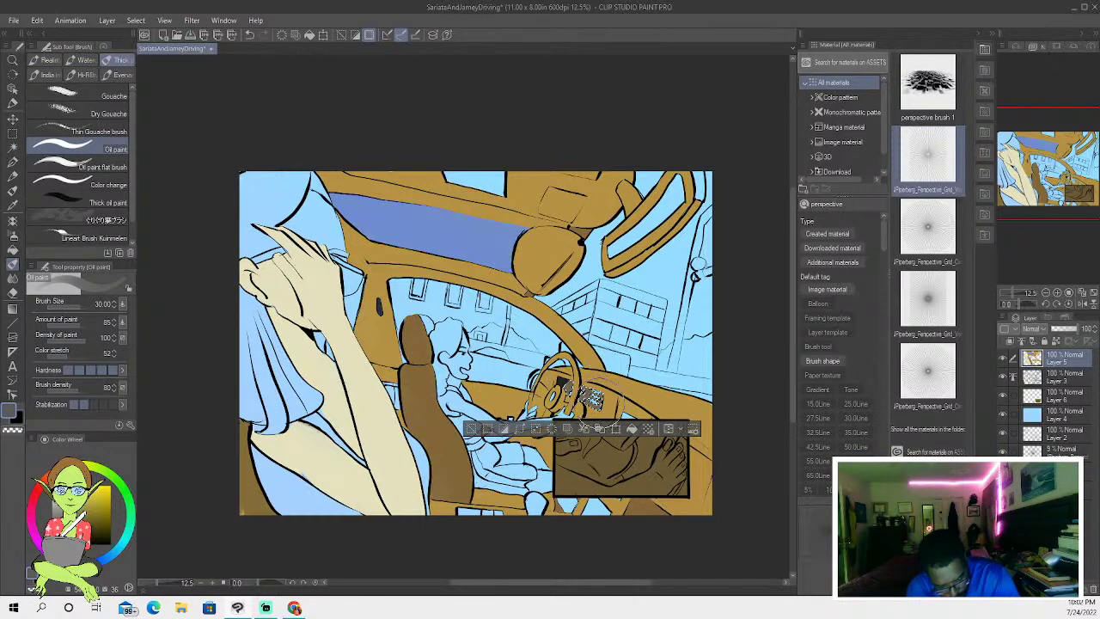
key("ctrl+d")
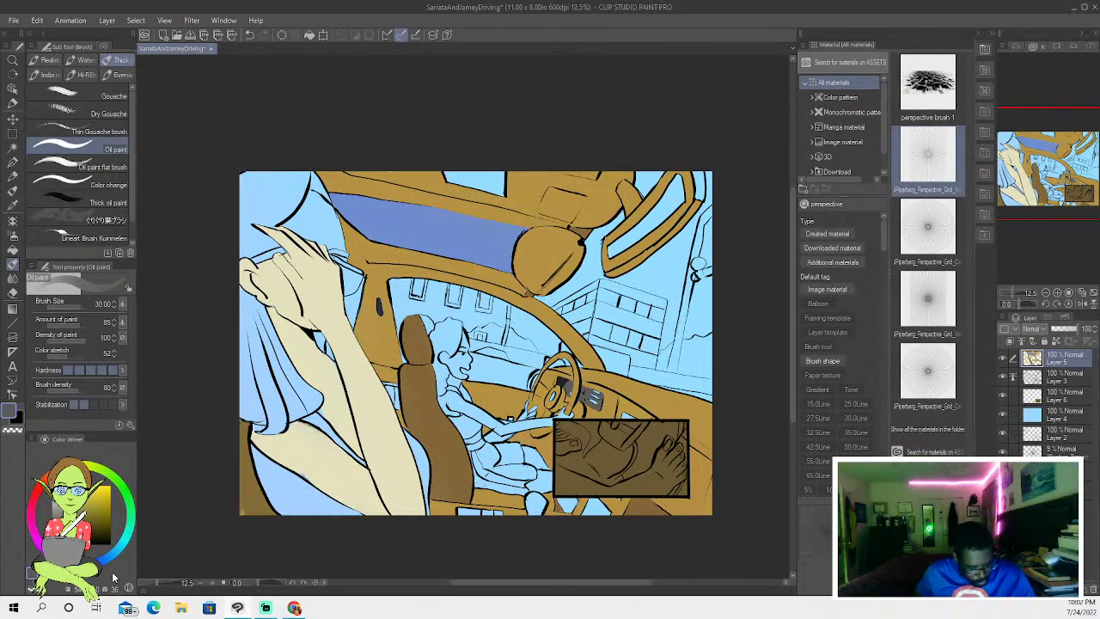
- Select the unpainted panels along the picture's lower edge and just above the inset, paint them dark blue-grey with Oil paint at size 30, and clear the selection
left_click(12, 147)
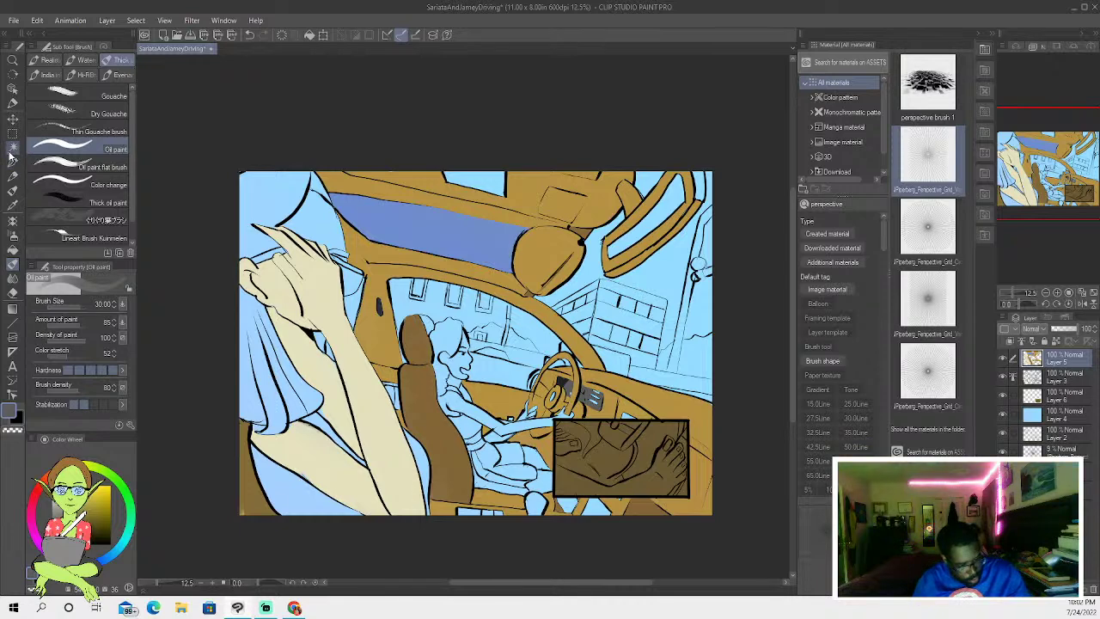
left_click(471, 510, "shift")
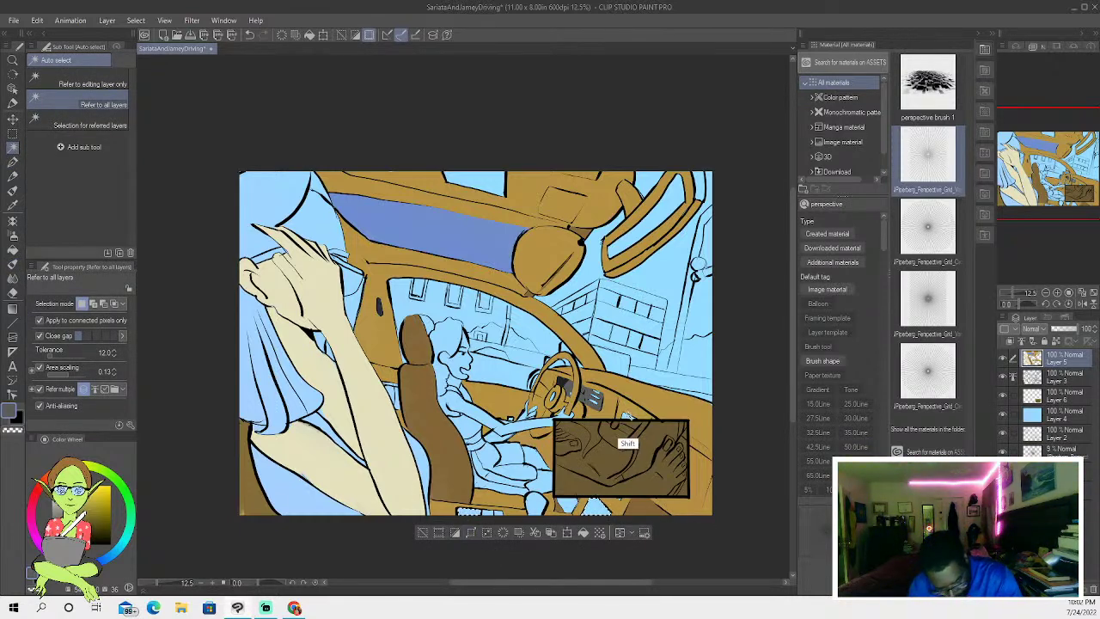
left_click(622, 506, "shift")
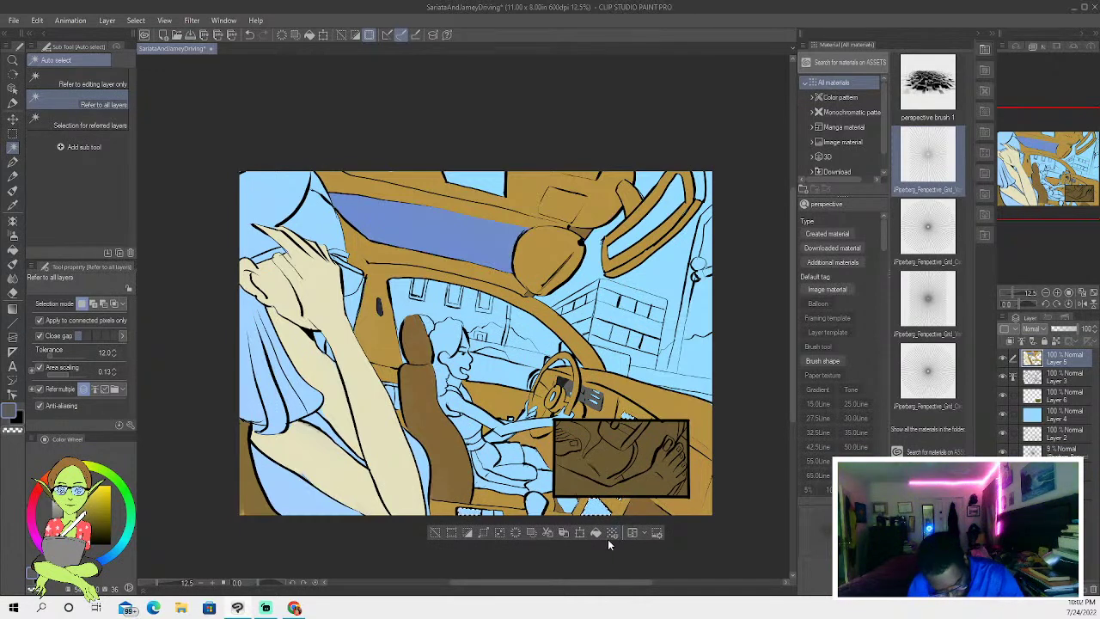
left_click(106, 558)
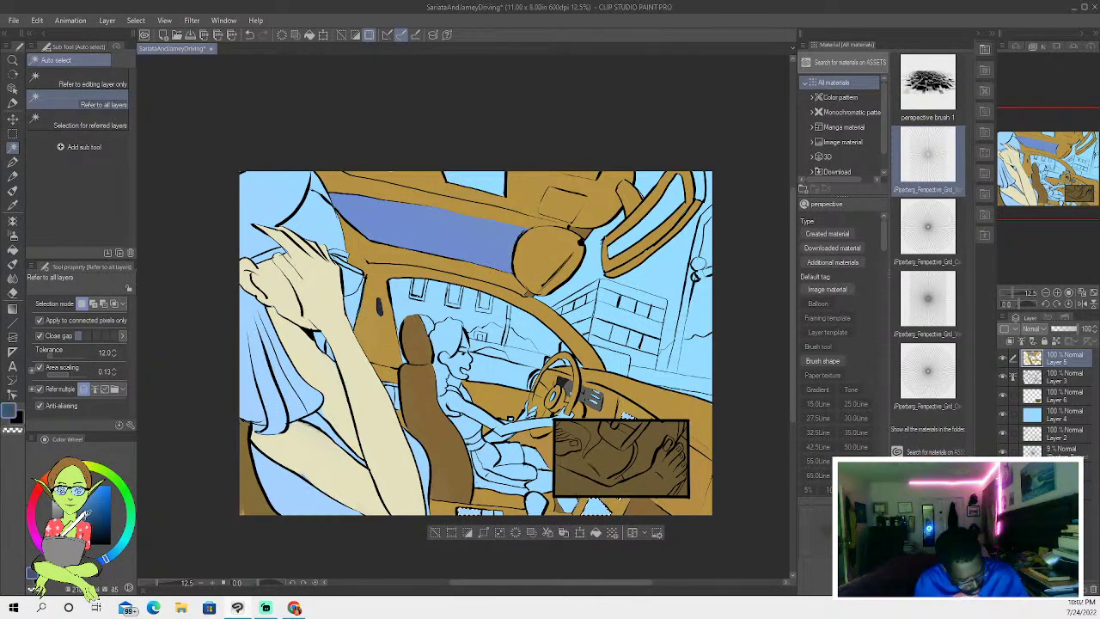
left_click(13, 264)
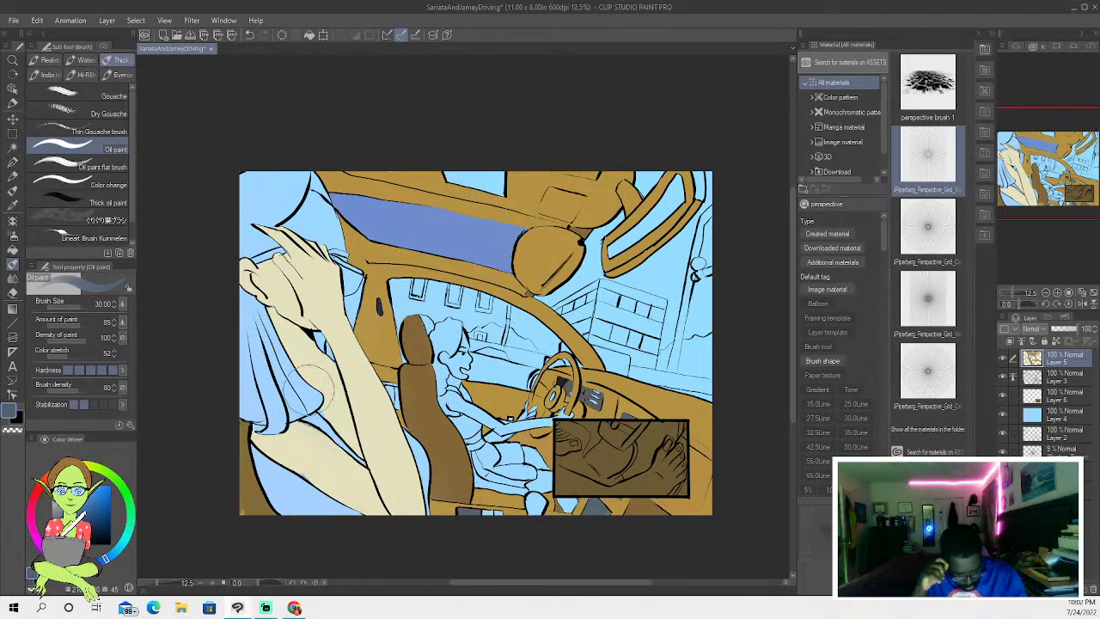
- Select the small unpainted panel section at the picture's lower edge and paint it red with Oil paint 2 at size 40
left_click(13, 147)
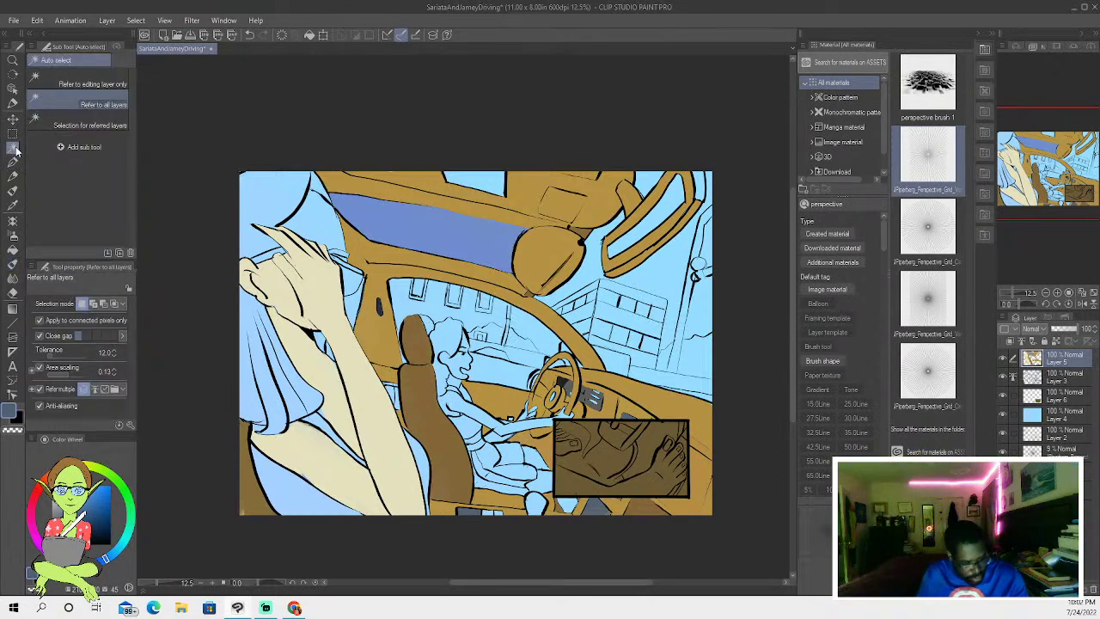
left_click(495, 513)
left_click(36, 497)
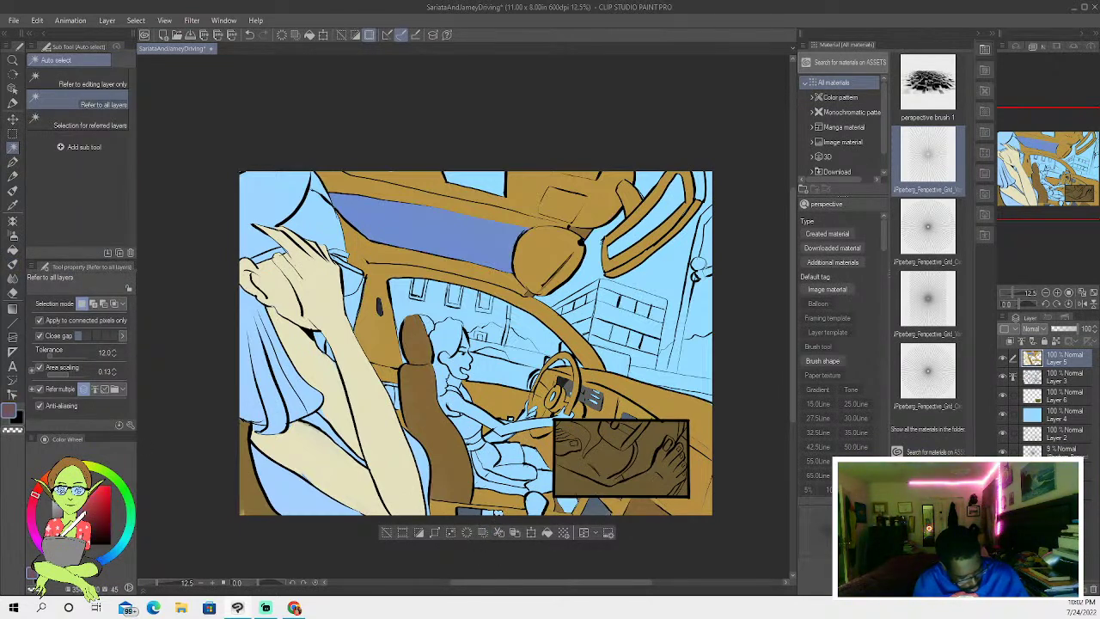
left_click(13, 191)
left_click_drag(486, 513, 500, 513)
left_click(52, 488)
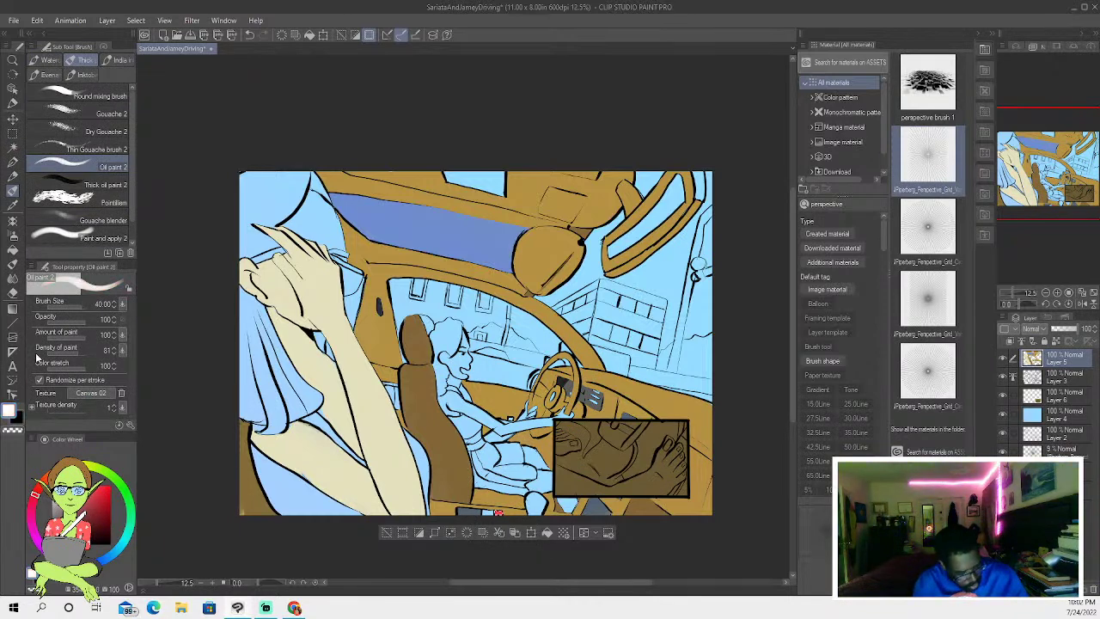
left_click(13, 147)
left_click(495, 513)
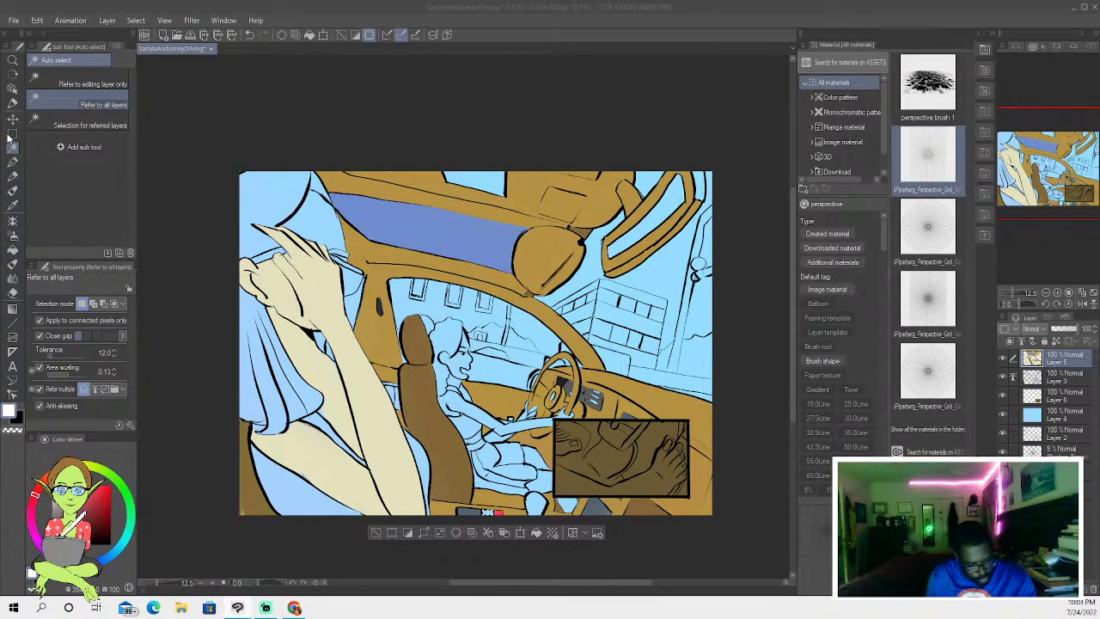
left_click(23, 187)
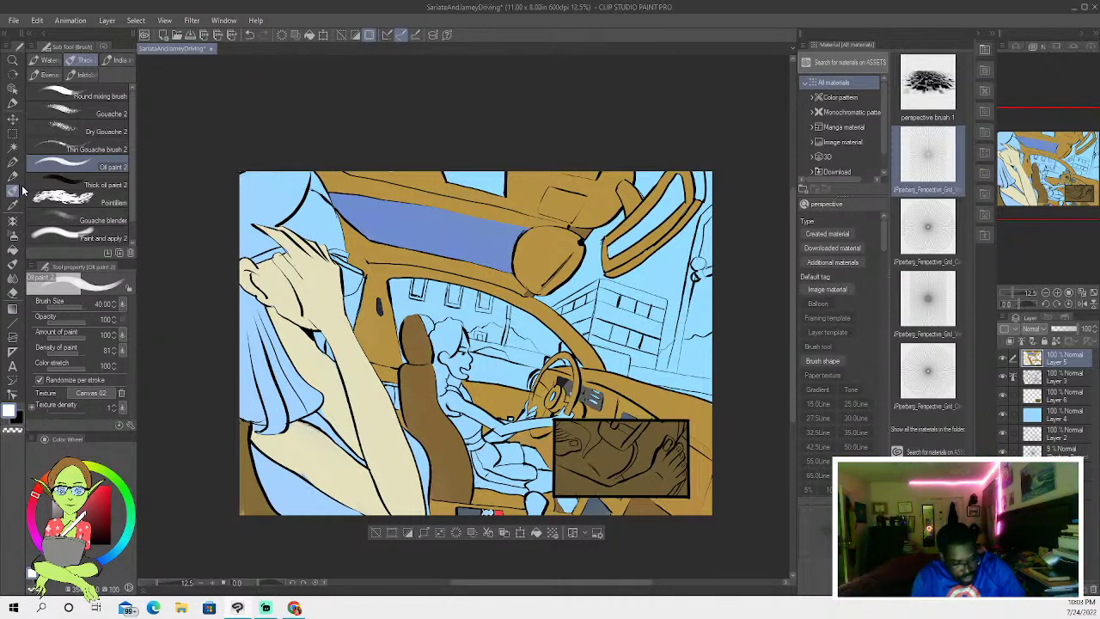
- Select the gap beside the seat's headrest, paint it ochre sampled from the car interior with Oil paint 2 at size 40, and clear the selection
left_click(13, 147)
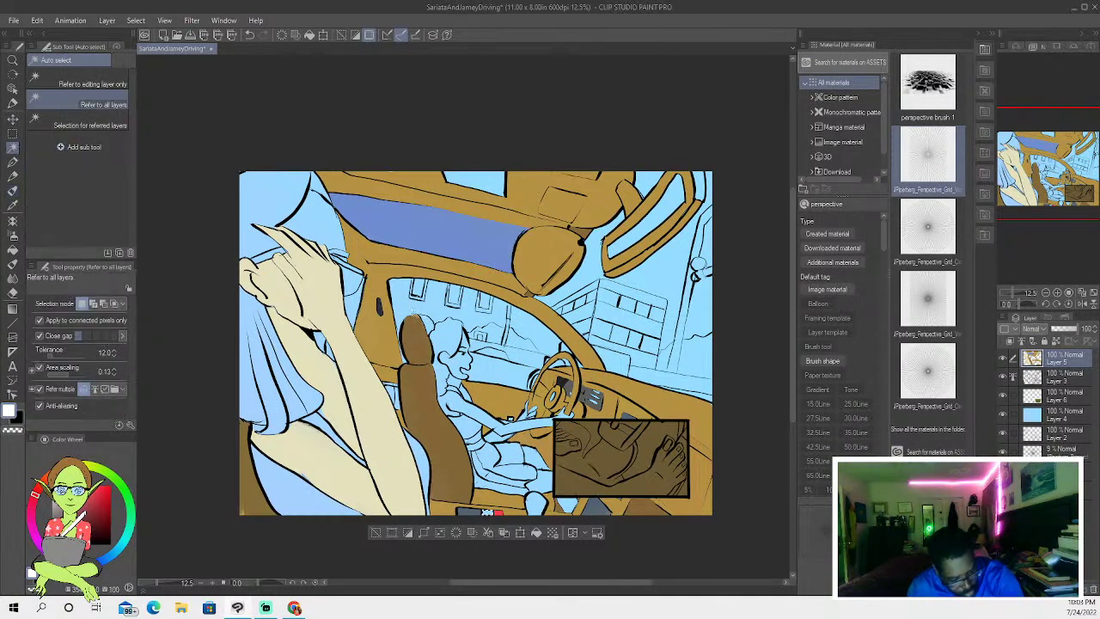
left_click(428, 351, "shift")
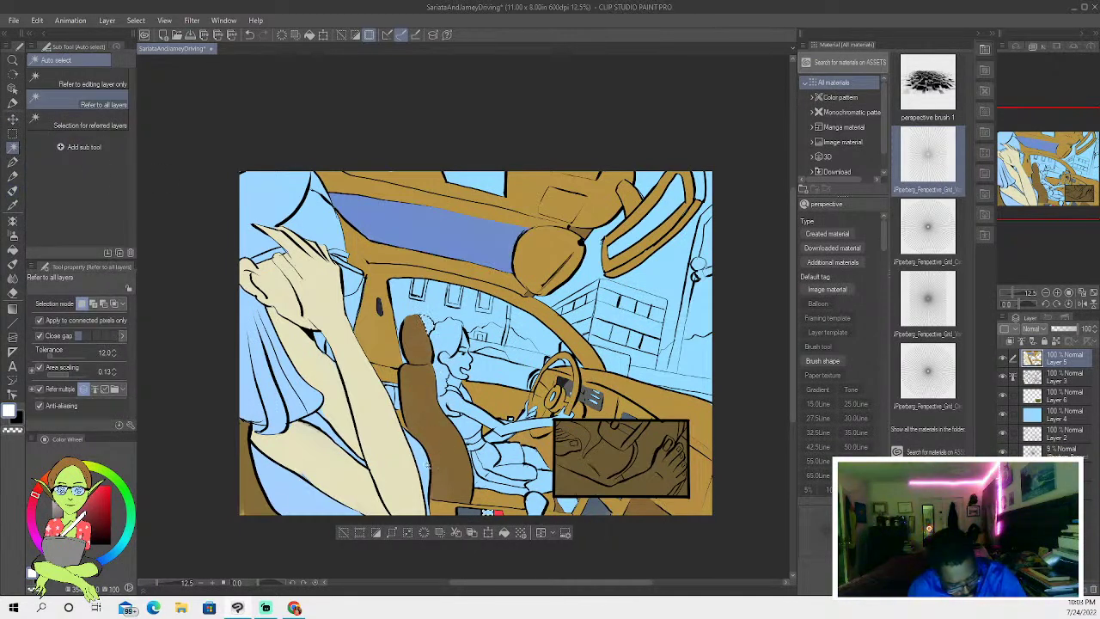
left_click(13, 205)
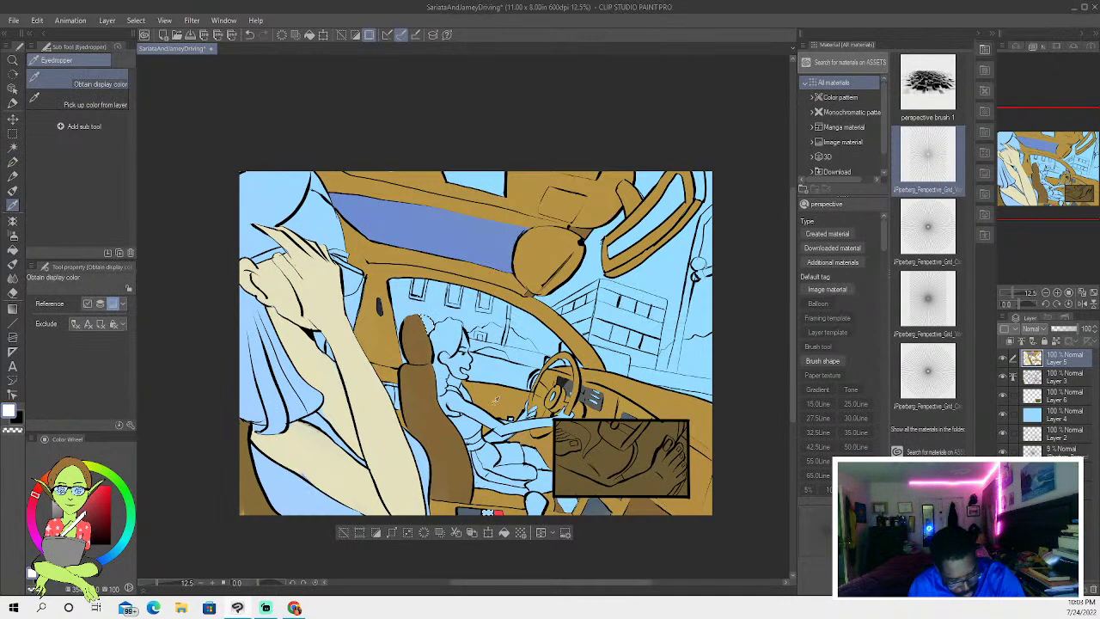
left_click(497, 399)
left_click(13, 190)
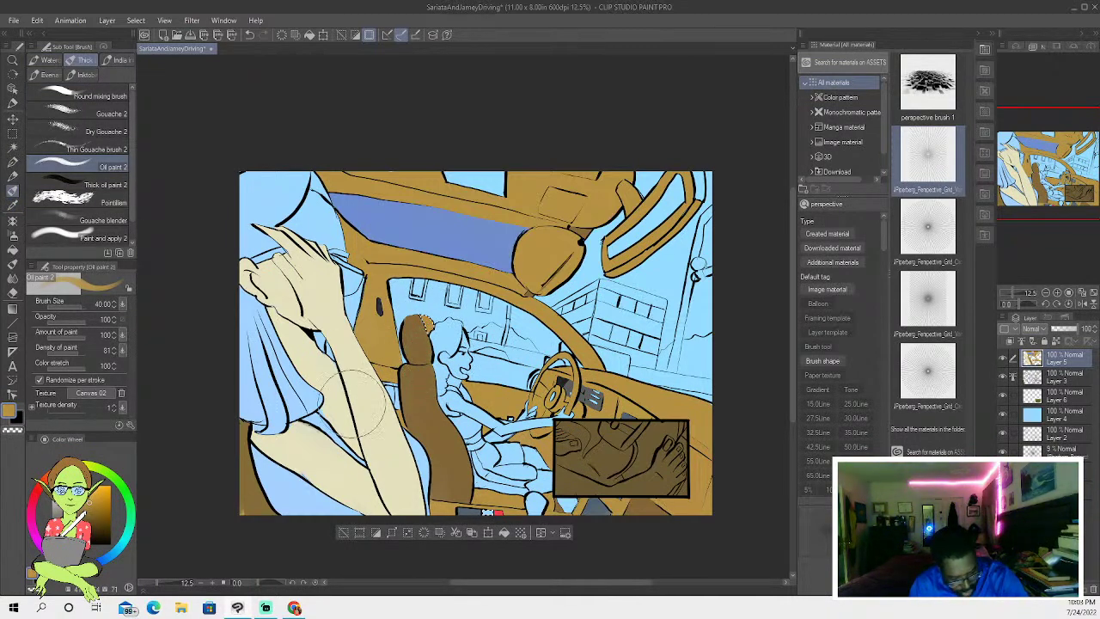
left_click(344, 532)
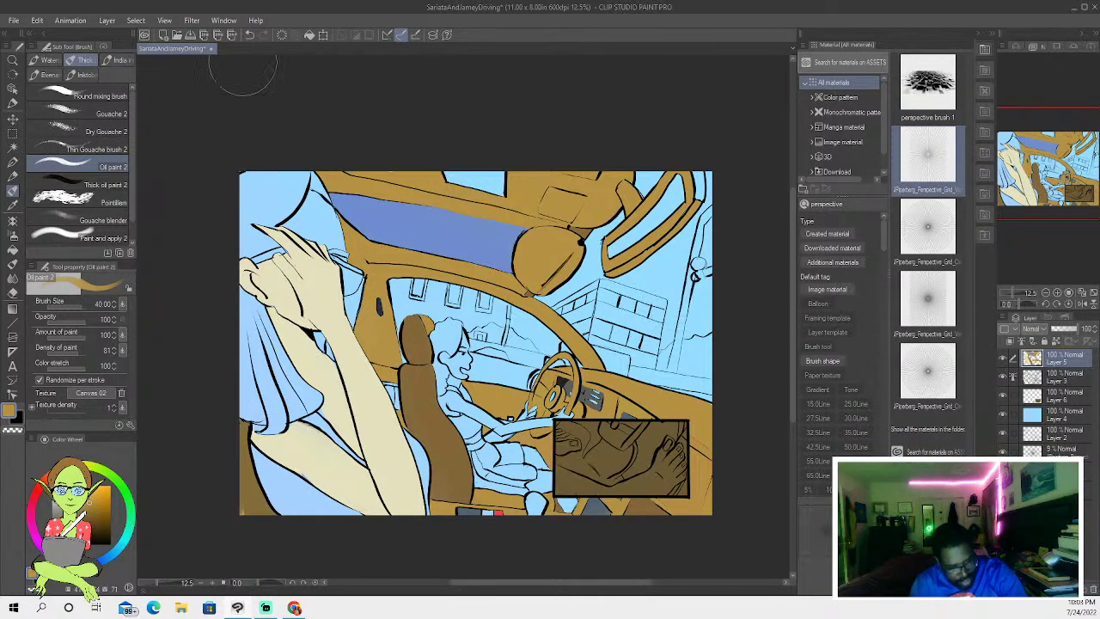
left_click(249, 35)
left_click(344, 532)
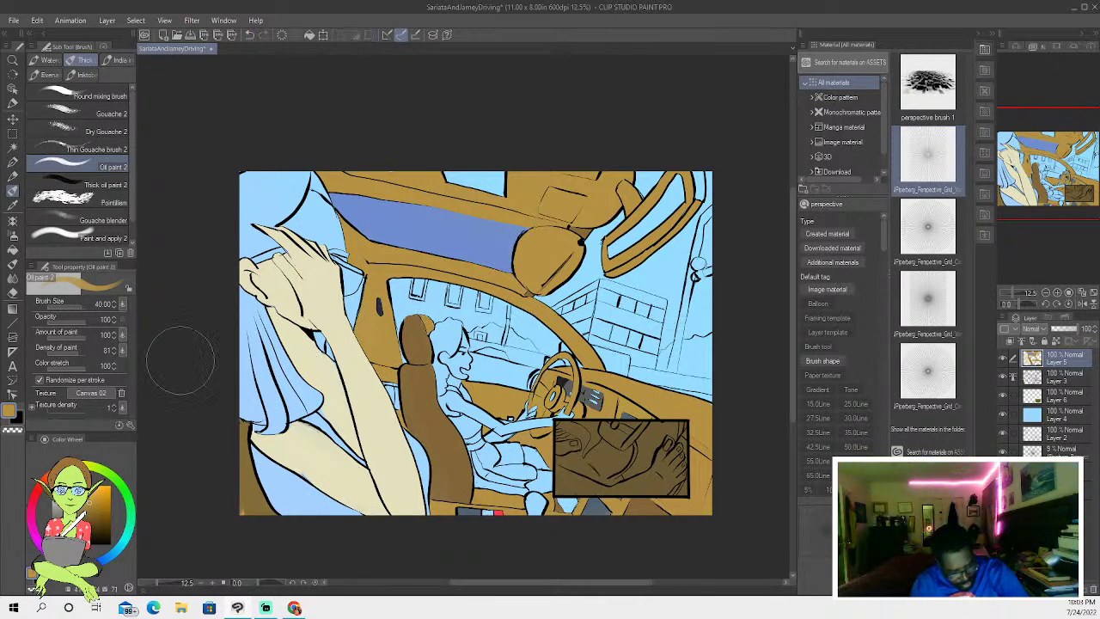
- Select the panel section next to the red one, paint it white with Oil paint 2 at size 40, and clear the selection
left_click(12, 147)
left_click(488, 510)
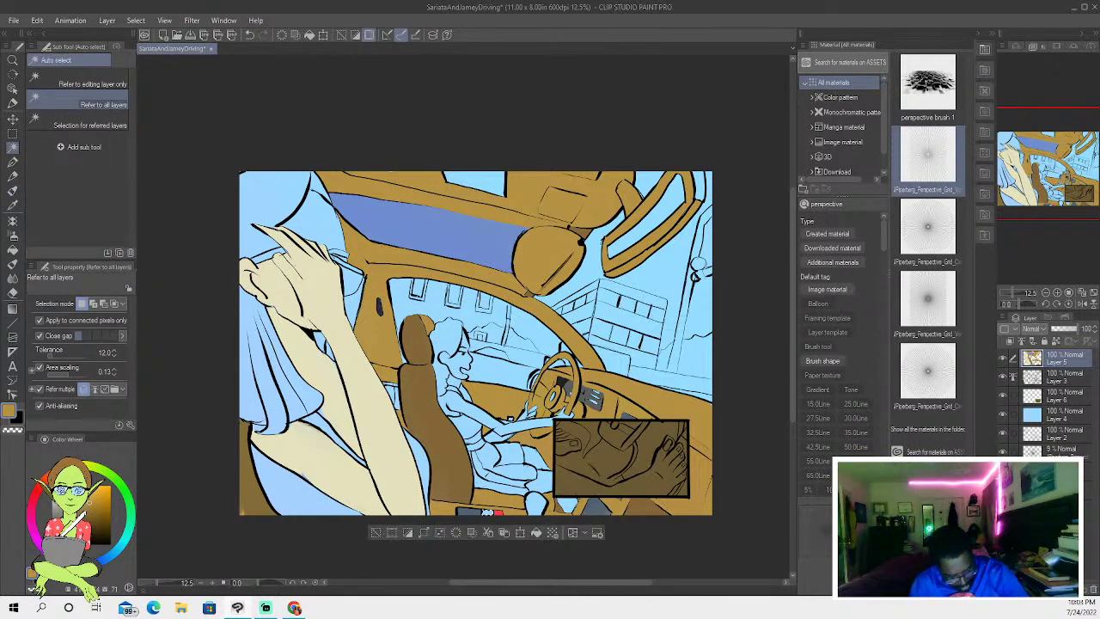
left_click(12, 191)
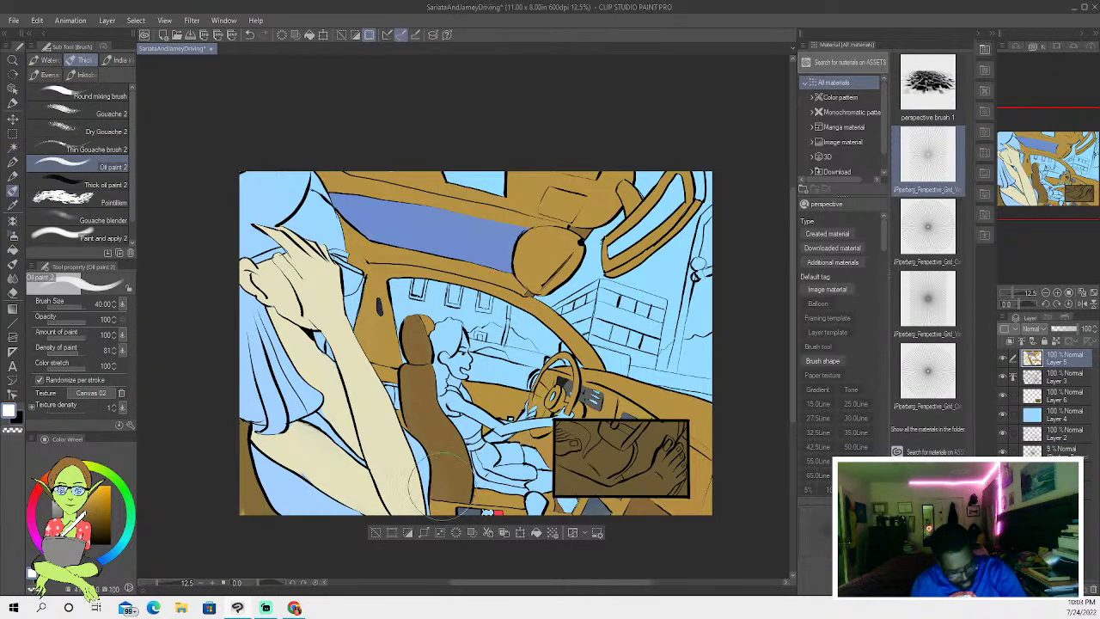
left_click(375, 533)
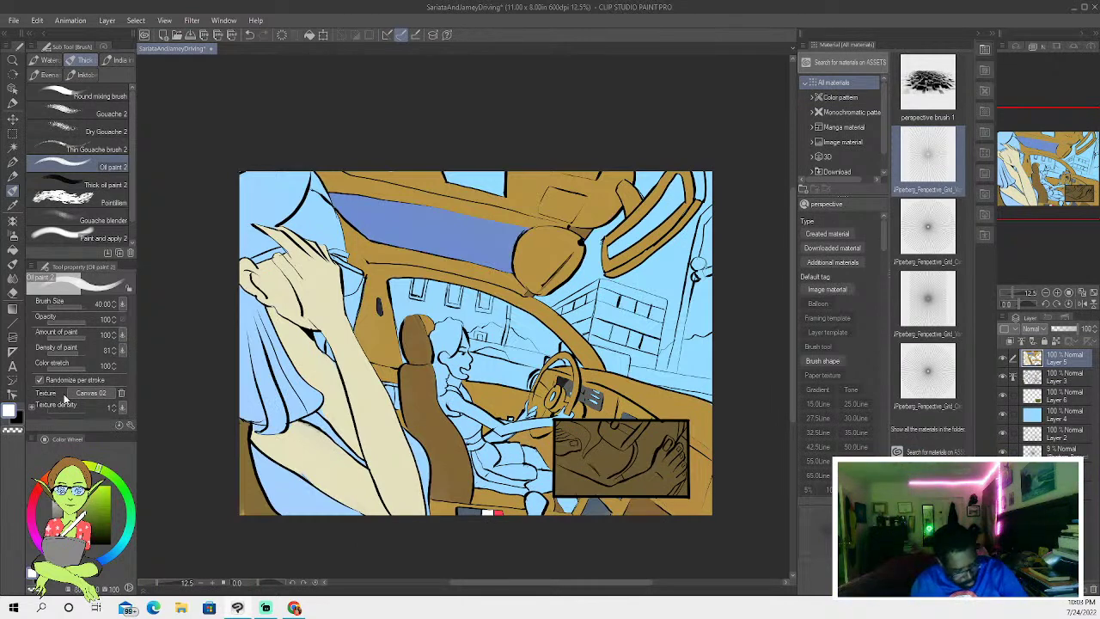
- Draw small white and yellow-green marks on the dark dashboard panels with Smooth Inker at size 7
left_click(13, 162)
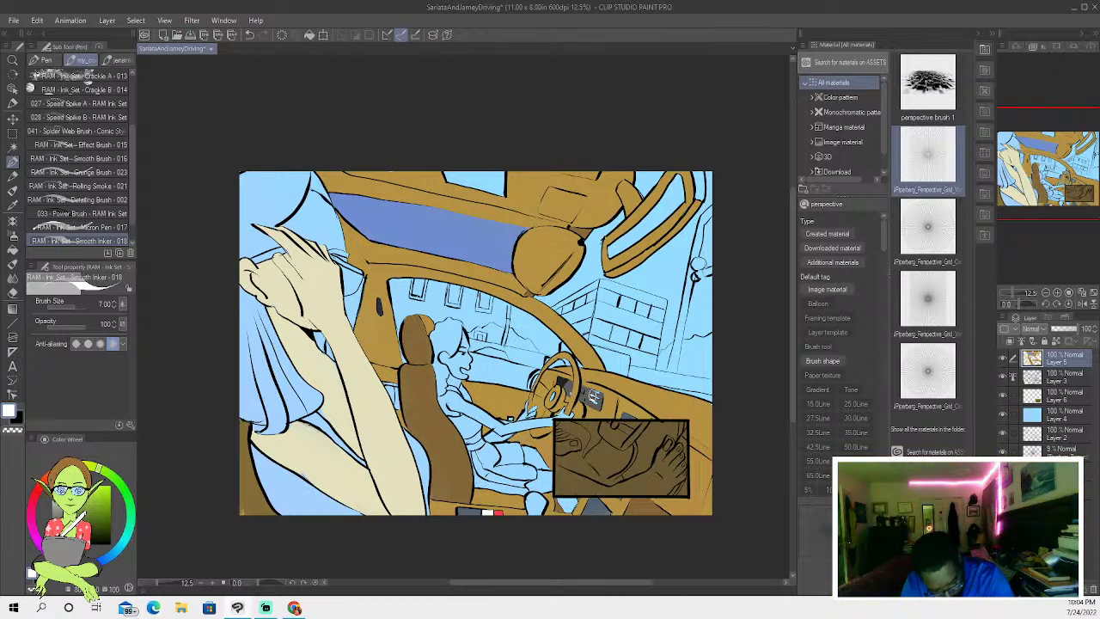
left_click_drag(88, 515, 81, 493)
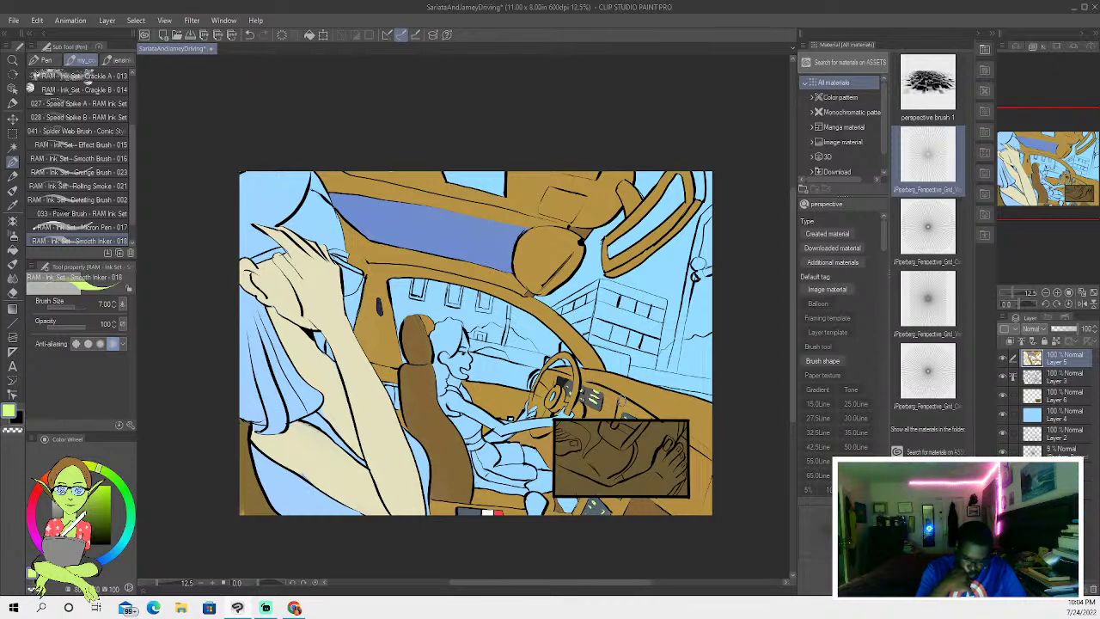
- Select the gap between the foreground arm and the seat, paint it dark grey with Oil paint at size 30, and ink black details over it
key("w")
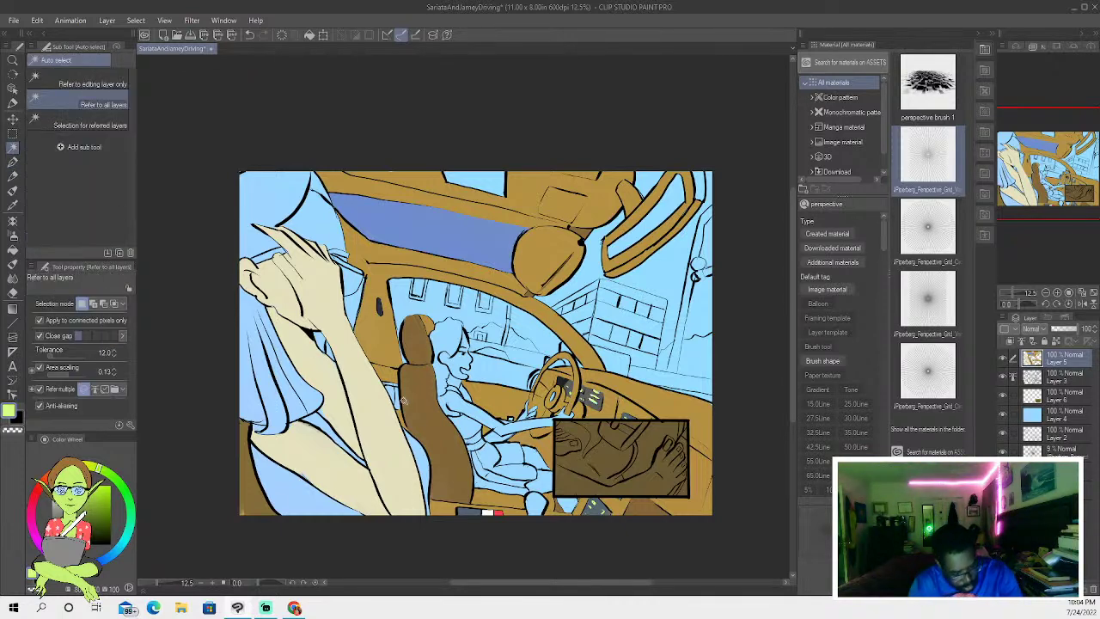
left_click(397, 402)
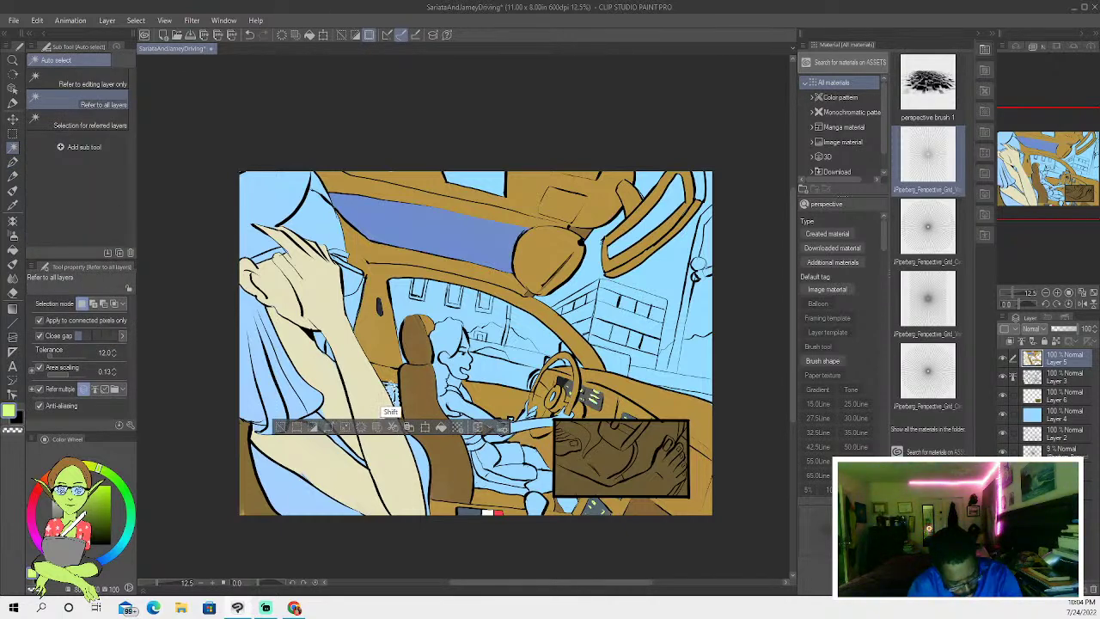
left_click(62, 523)
key("b")
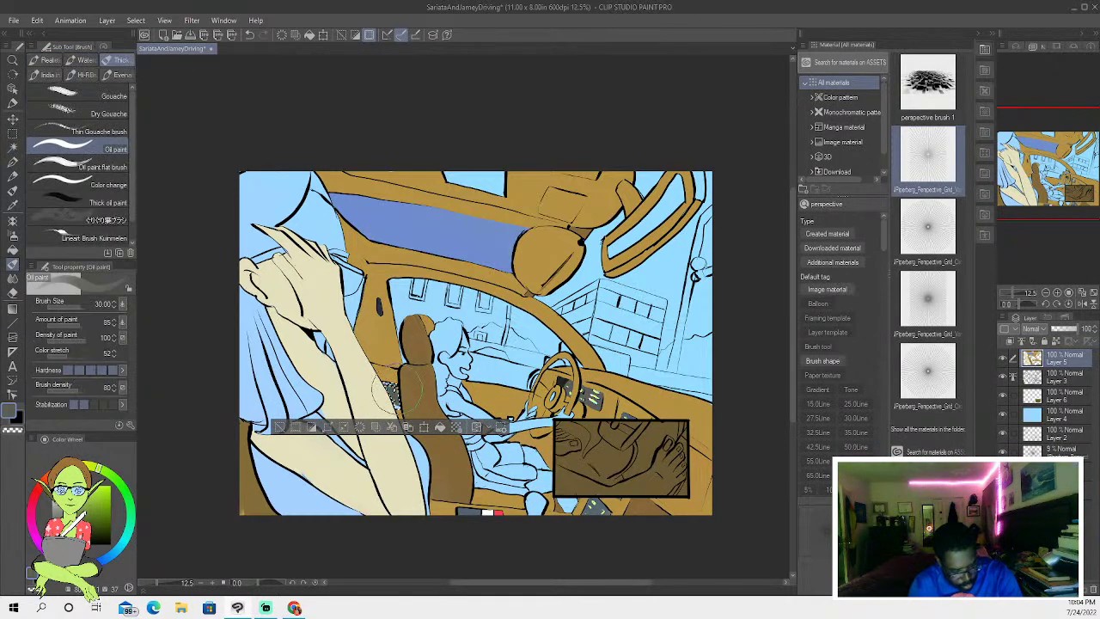
left_click(280, 427)
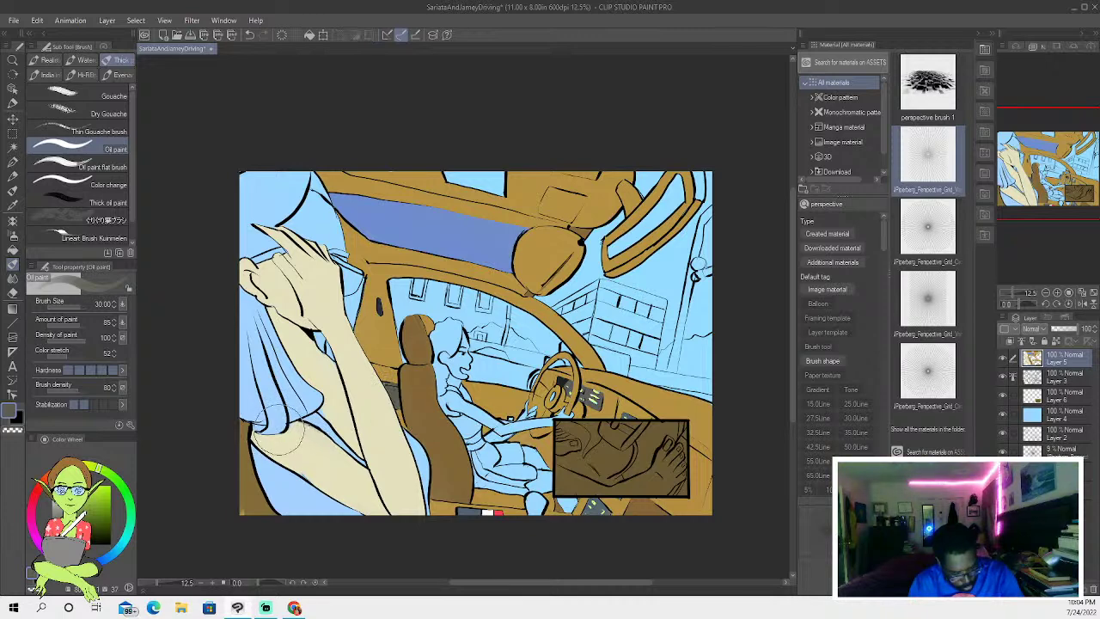
key("x")
key("p")
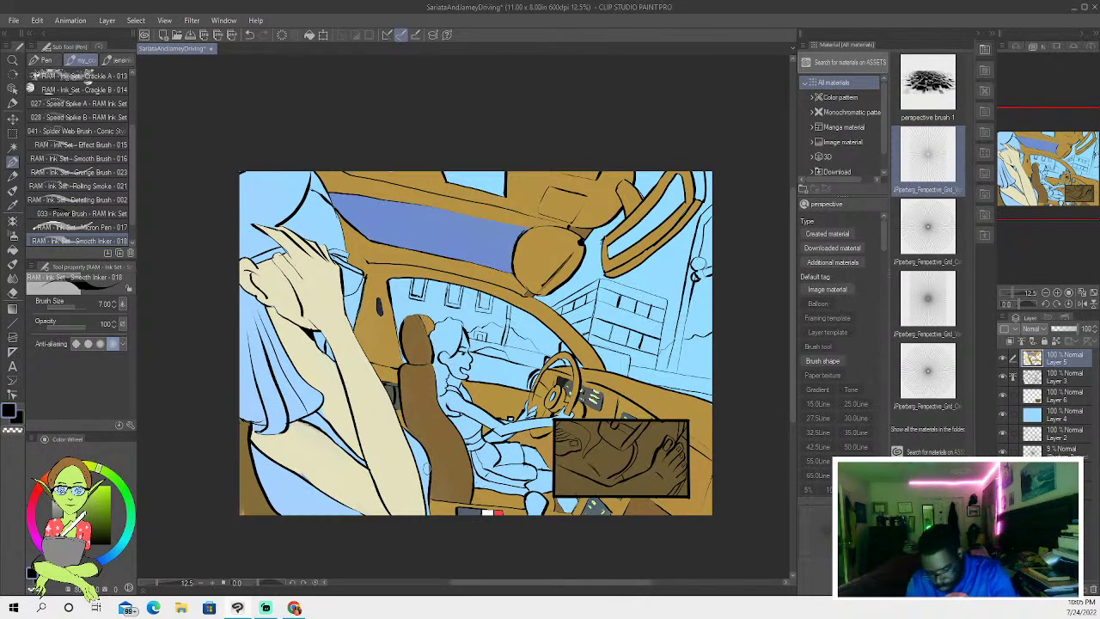
- Add a new layer, select the foreground figure's glasses frame on both sides of the hand, fill it with purple, and clear the selection
key("ctrl+shift+n")
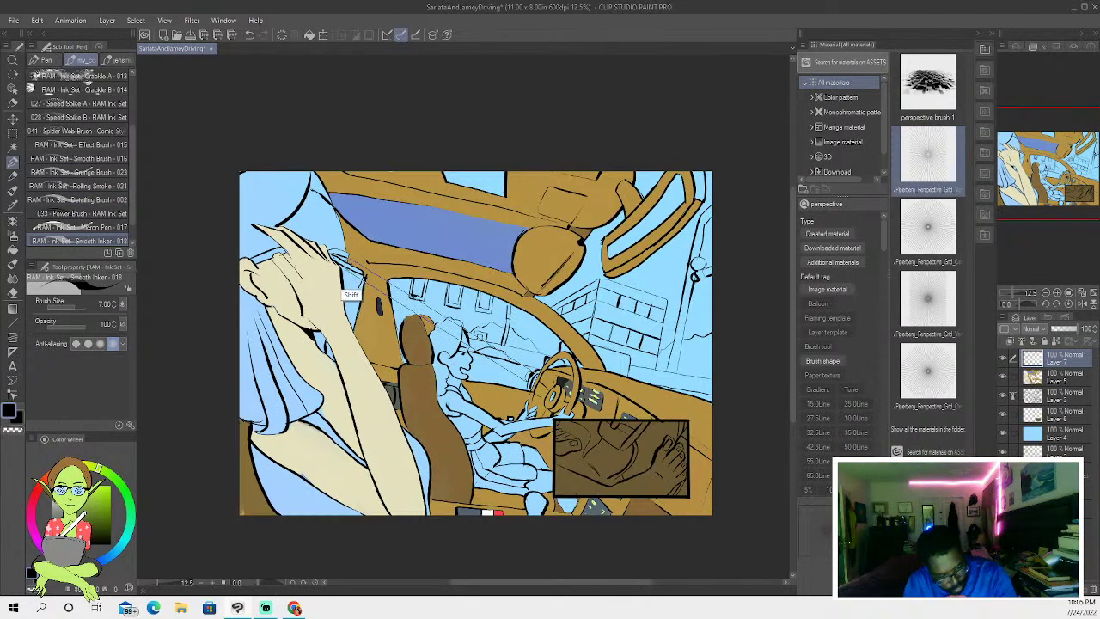
left_click(12, 147)
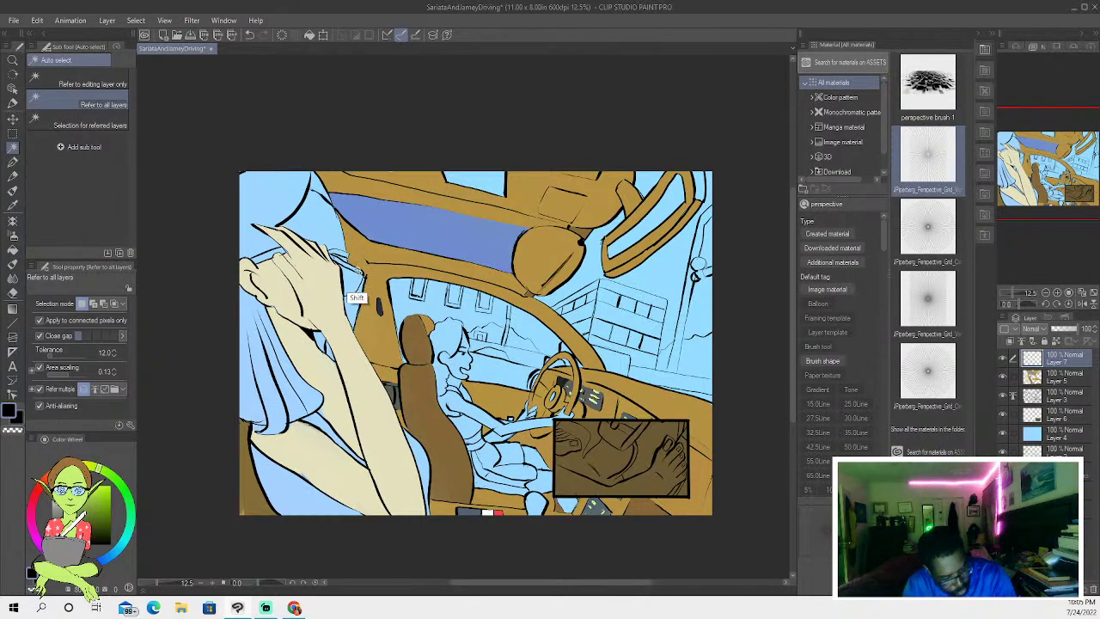
left_click(354, 275)
left_click(259, 270, "shift")
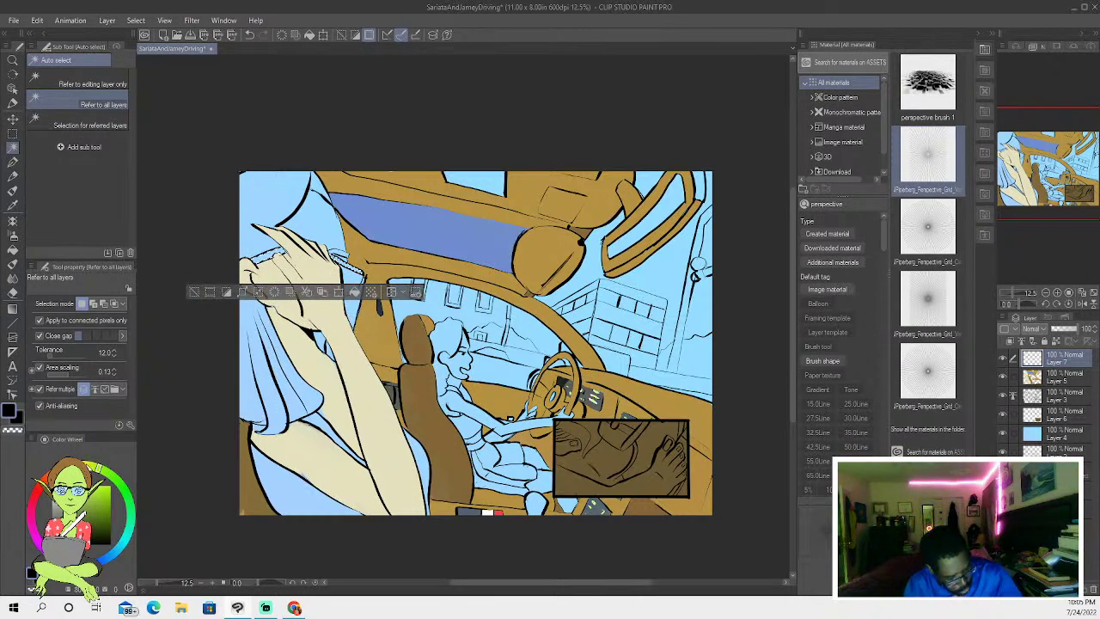
left_click(89, 562)
left_click(79, 507)
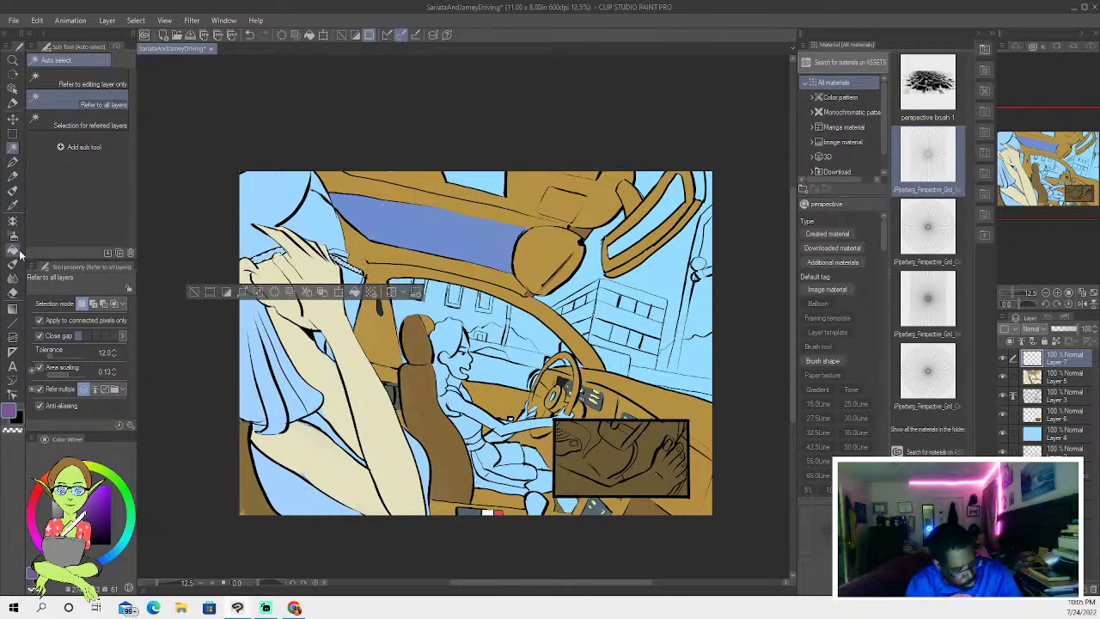
left_click(13, 251)
left_click(268, 256)
left_click(347, 265)
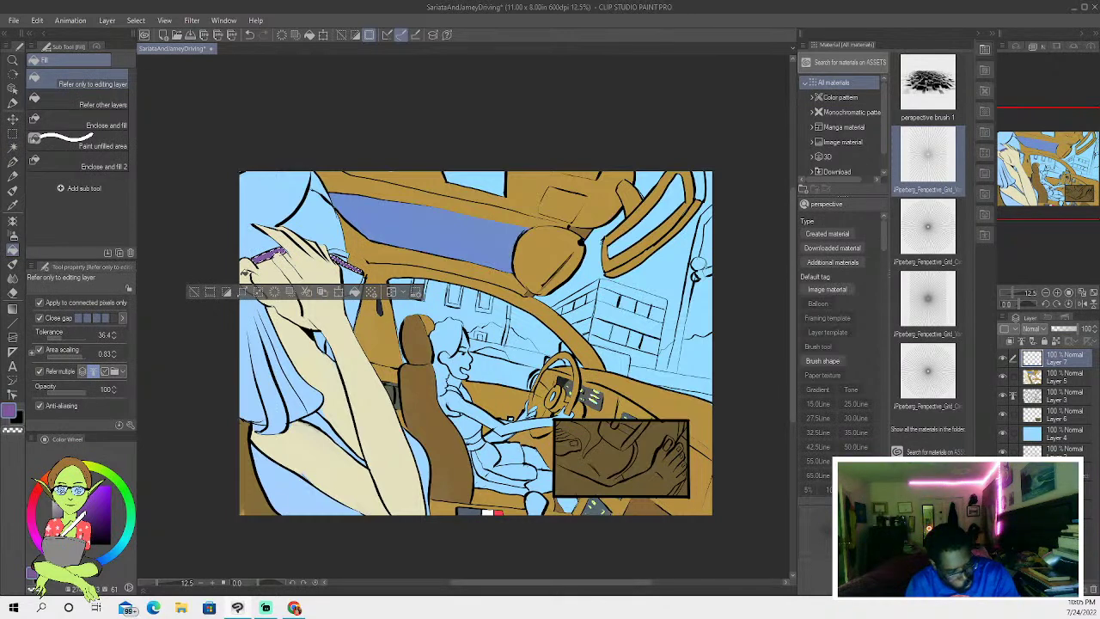
key("ctrl+d")
- Select the lens of the foreground figure's glasses, fill it with light periwinkle blue, and clear the selection
key("w")
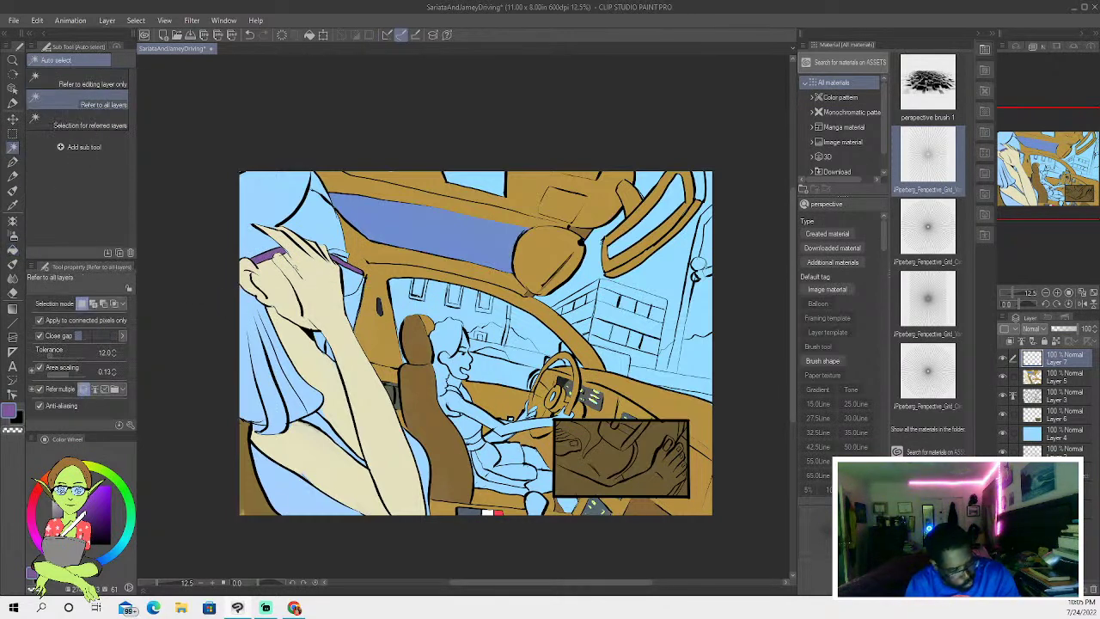
left_click(352, 292, "shift")
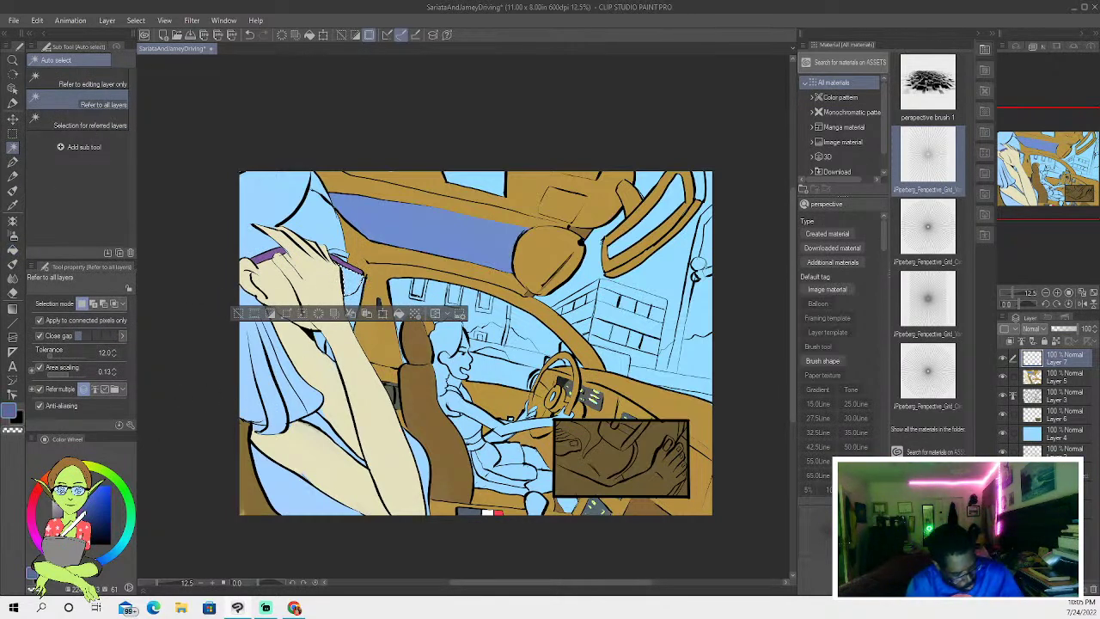
left_click(12, 249)
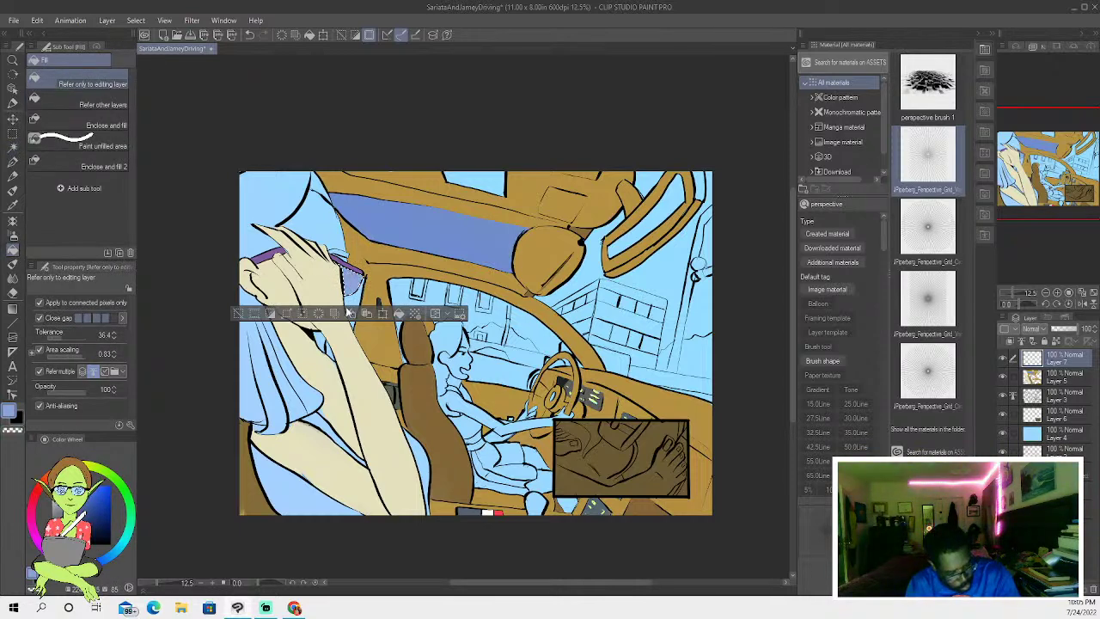
key("ctrl+d")
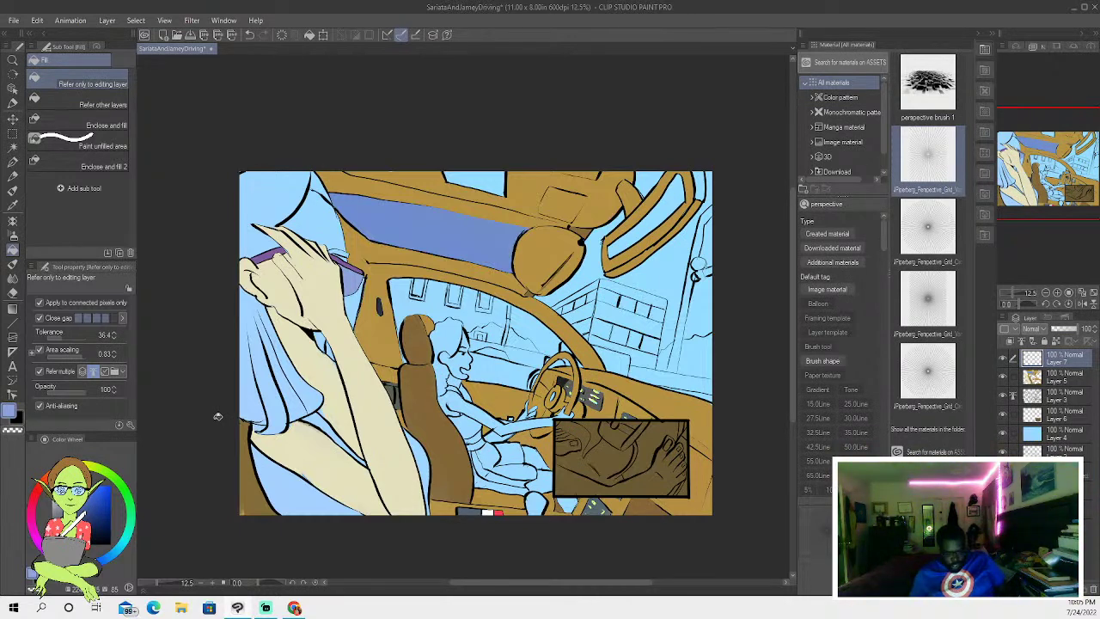
- Select the driver's face, arm and leg skin areas with Auto select referring to all layers
left_click(13, 147)
left_click(476, 414, "shift")
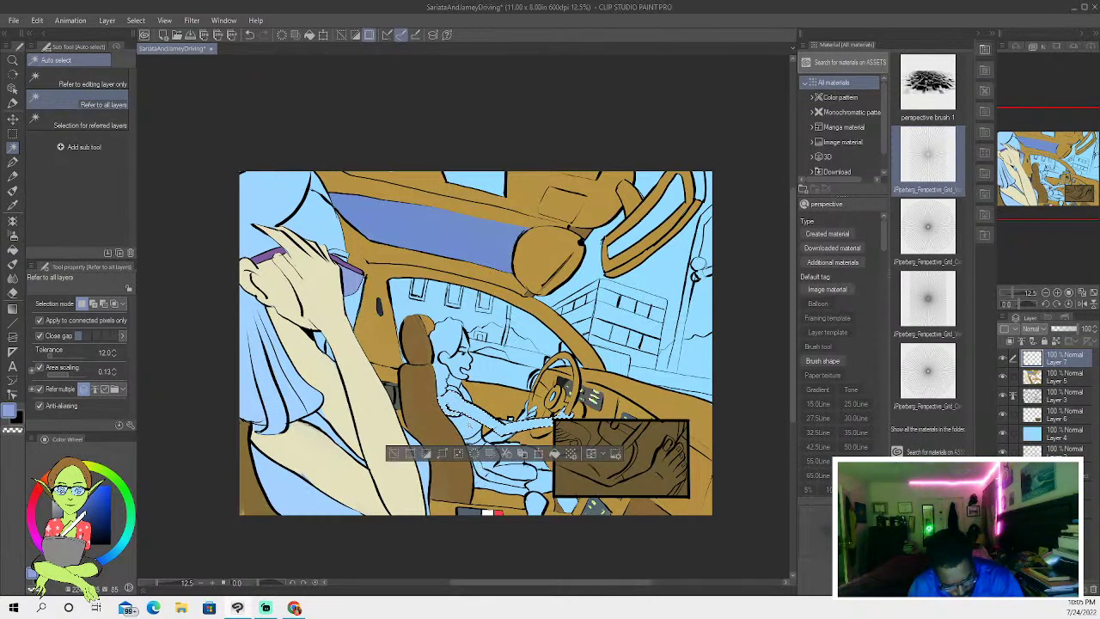
key("shift")
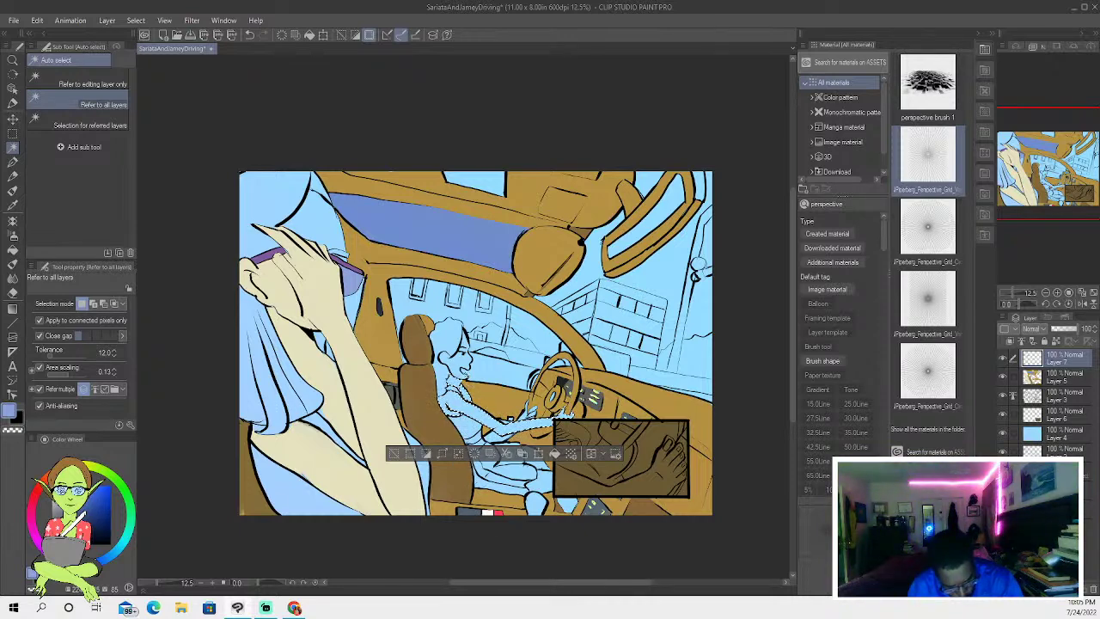
left_click(536, 510, "shift")
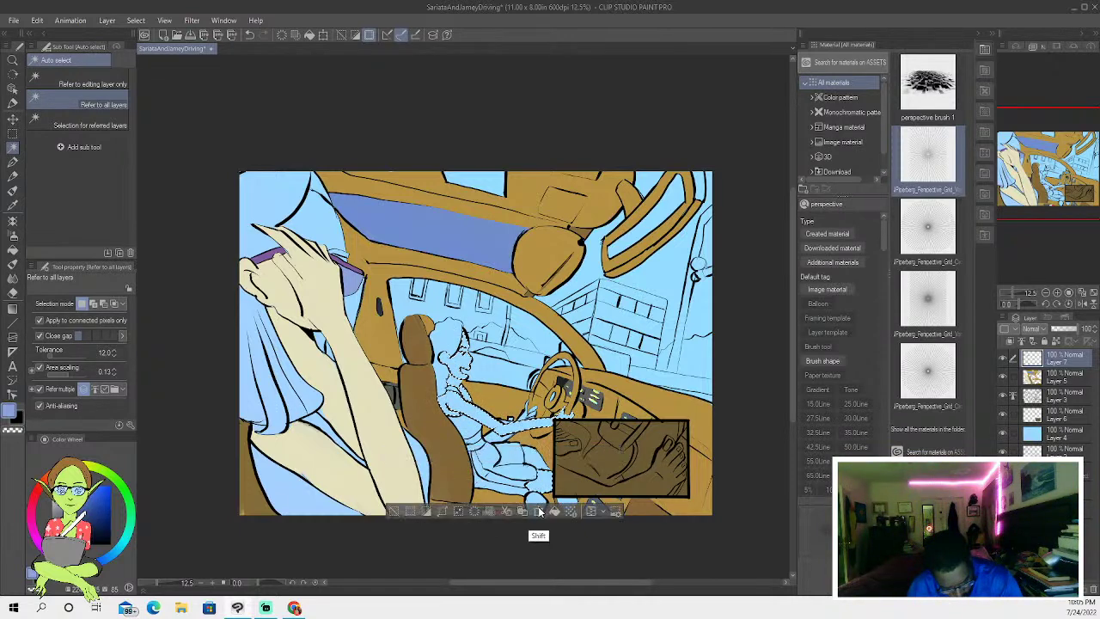
left_click(559, 506, "shift")
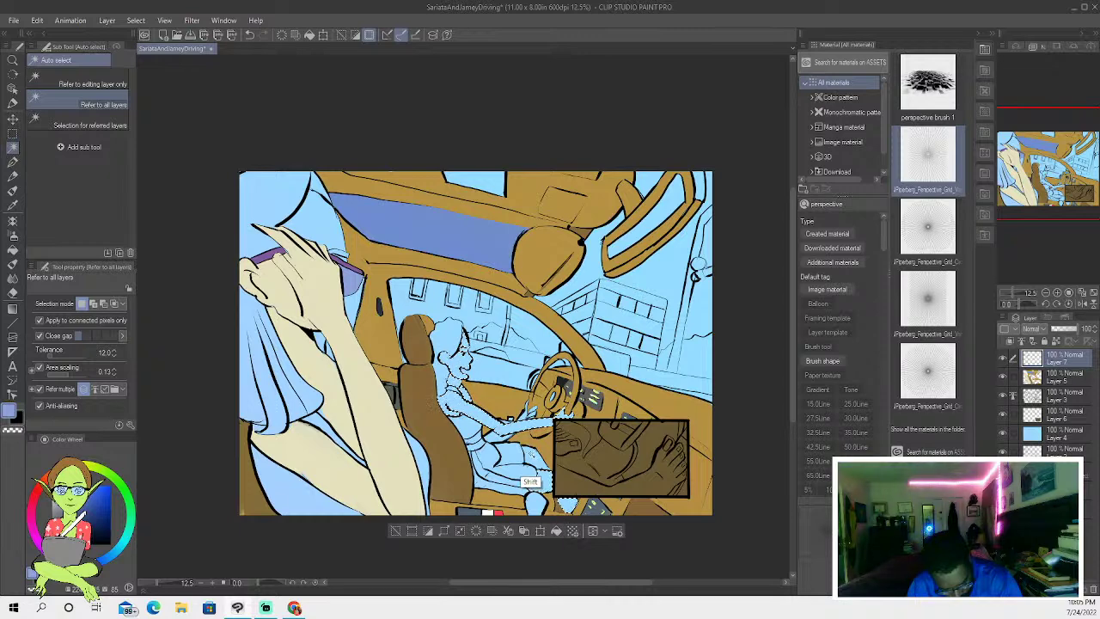
left_click(492, 424, "shift")
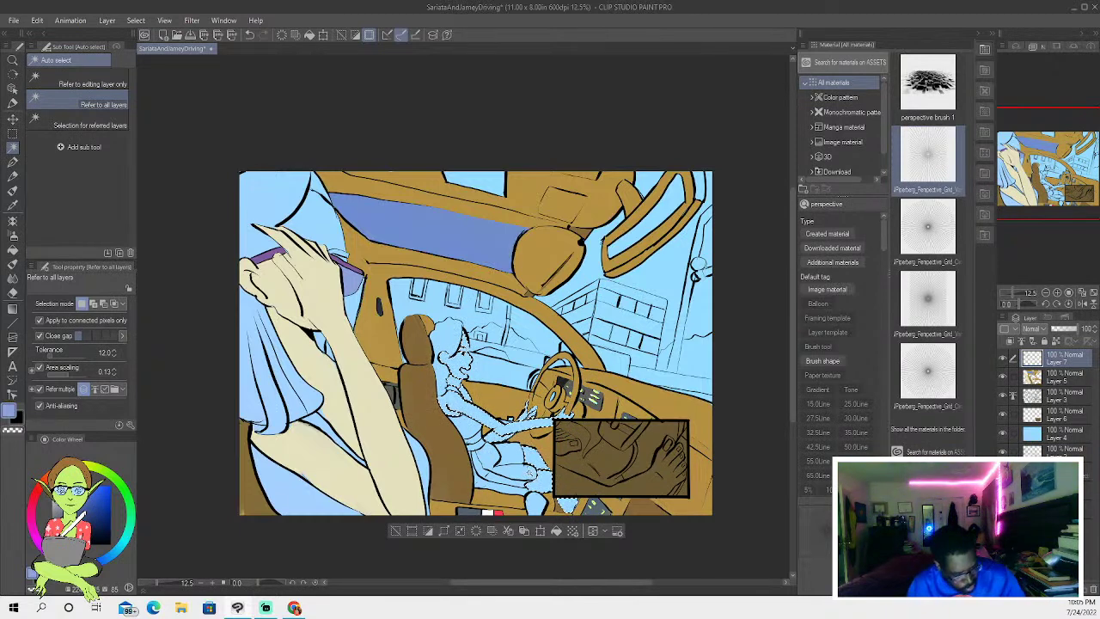
- Paint the driver's selected skin areas brown with Oil paint 2 at size 40
left_click(378, 429, "alt")
left_click(404, 456, "alt")
left_click(447, 464, "alt")
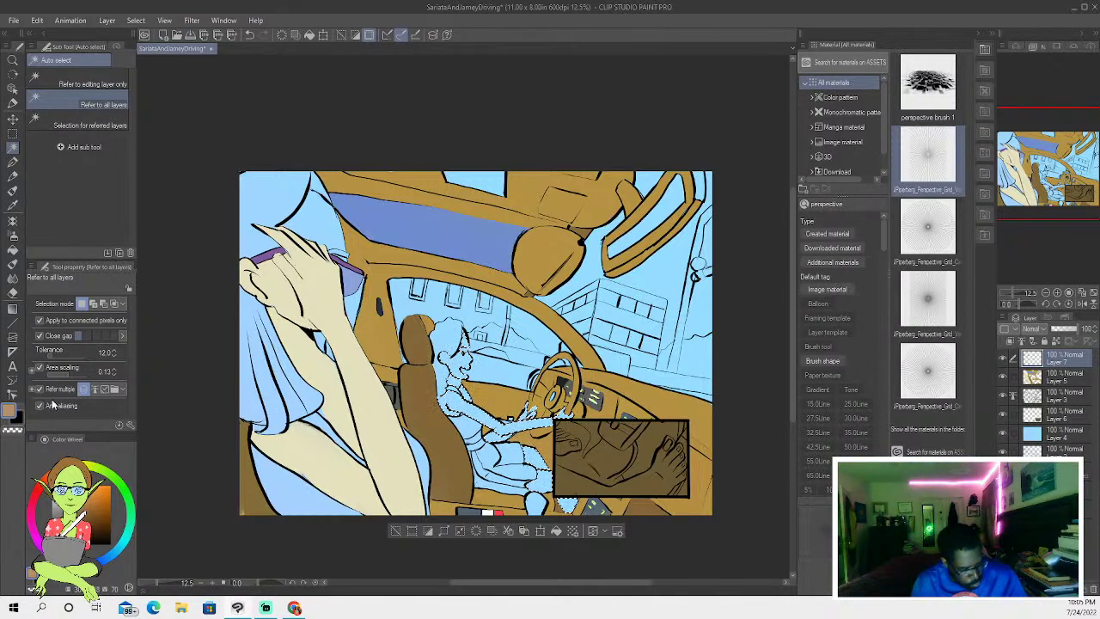
key("b")
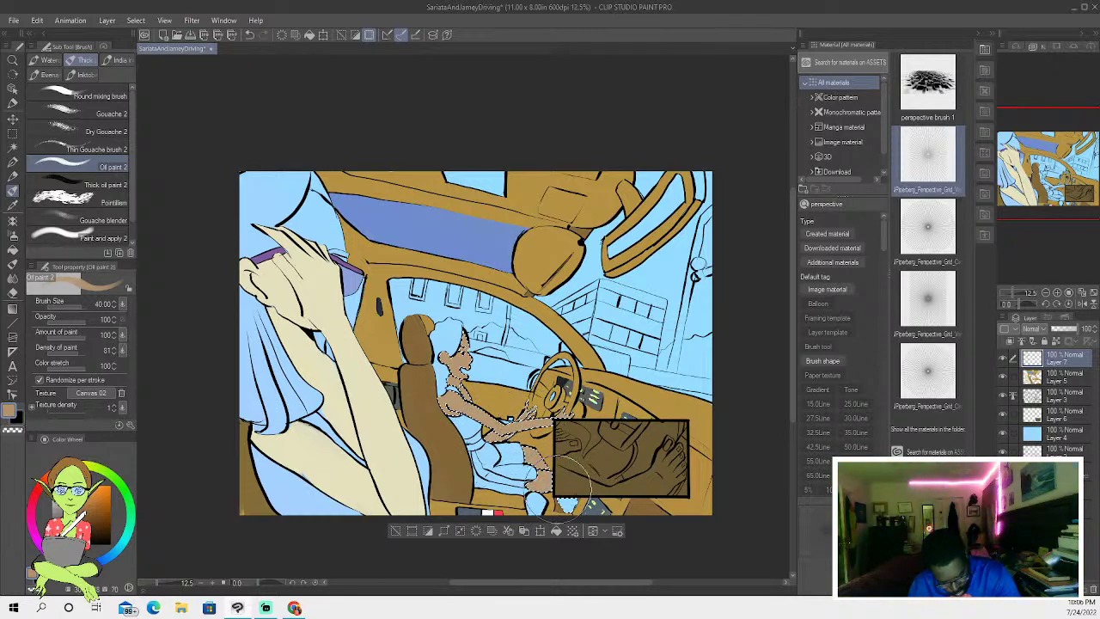
mouse_move(558, 489)
left_mouse_down()
mouse_move(581, 509)
mouse_move(555, 486)
left_mouse_up()
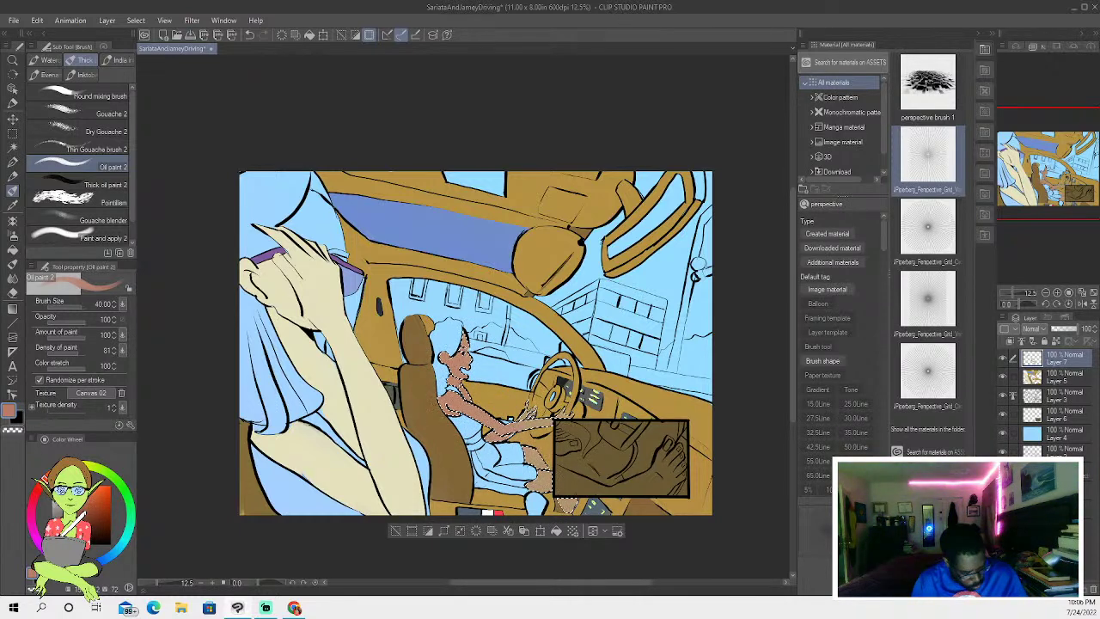
- Try reddish-brown, tan and lighter pinkish-brown tones on the driver's selected skin and clear the selection
left_click(54, 474)
left_click(84, 506)
left_click(84, 503)
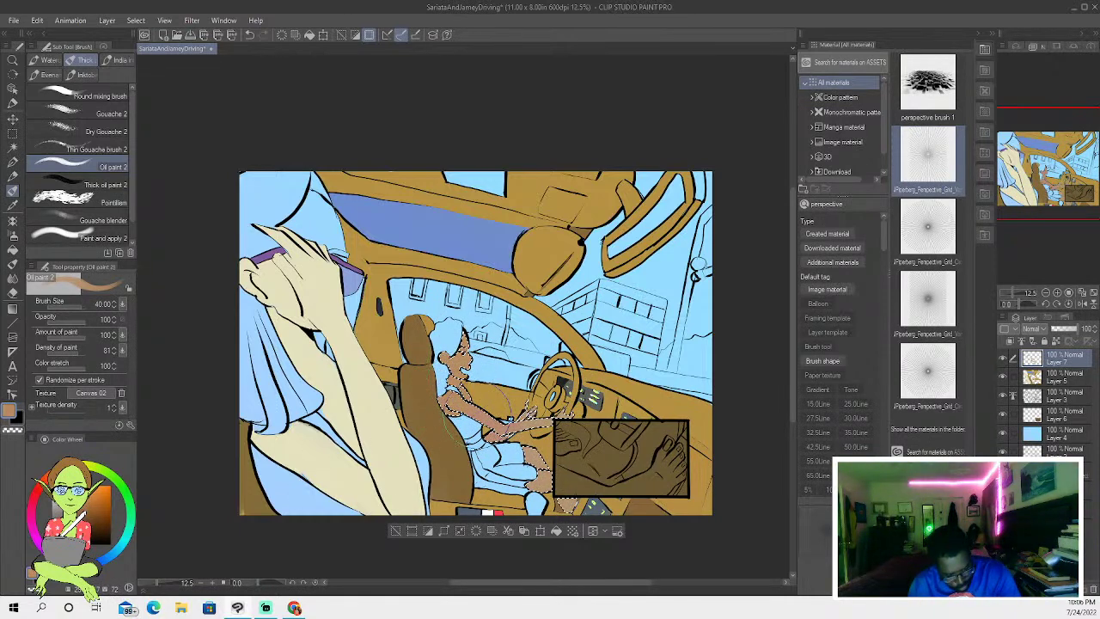
left_click(49, 478)
left_click(84, 498)
left_click(84, 502)
left_click(82, 499)
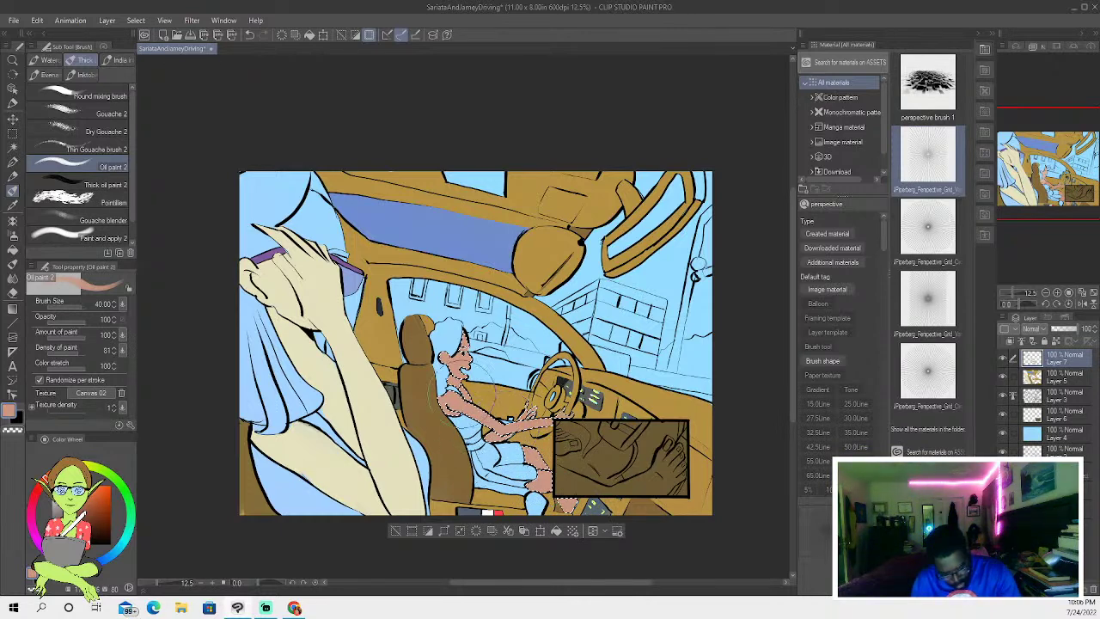
left_click(394, 534)
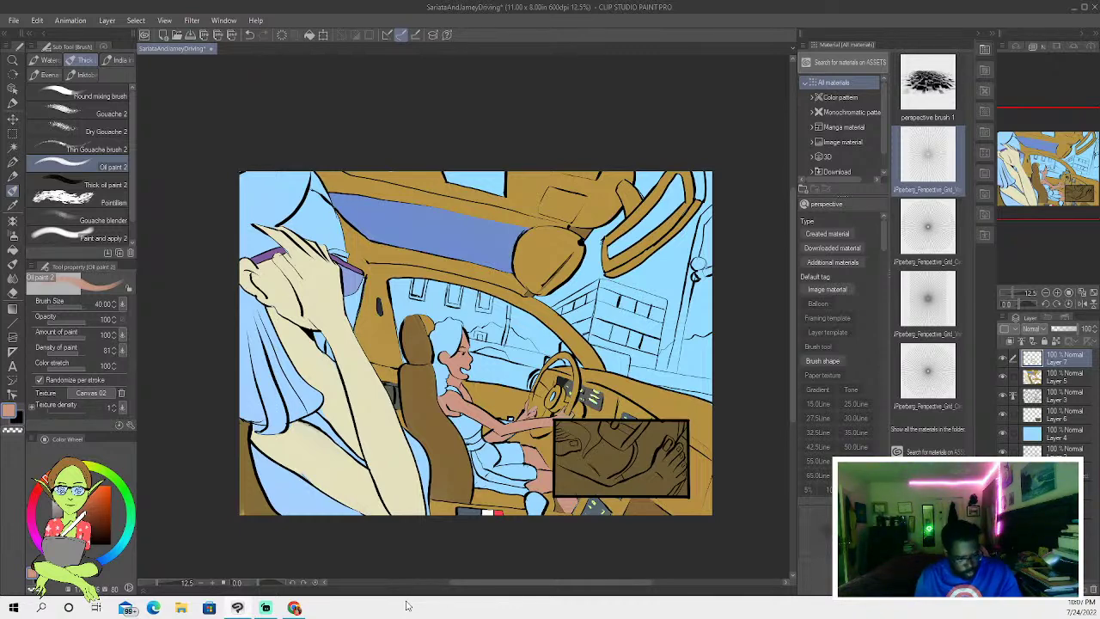
left_click(12, 160)
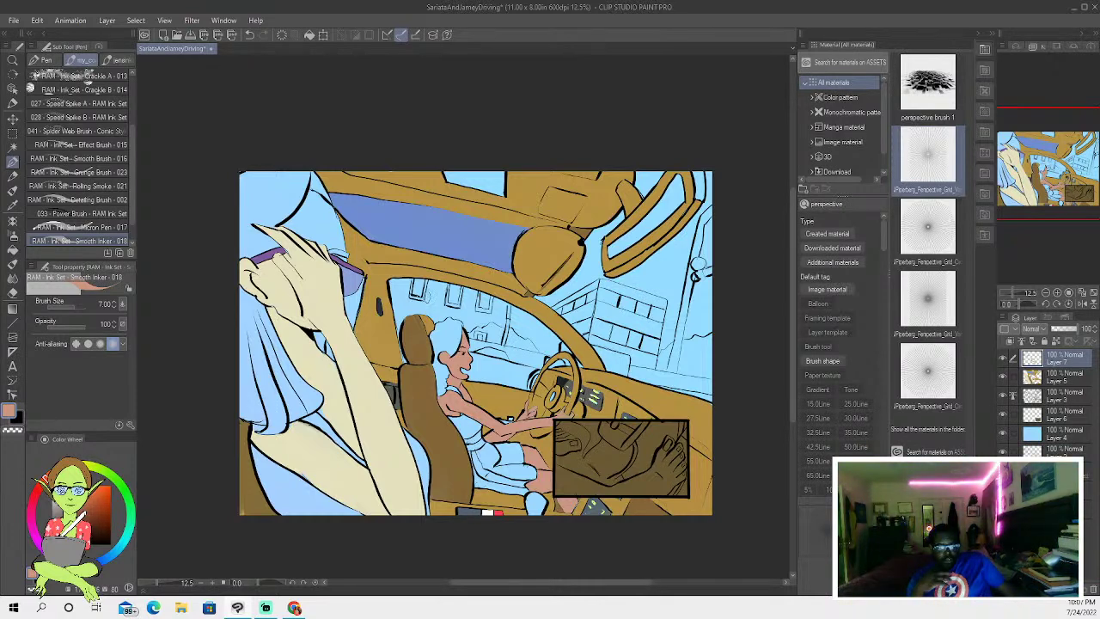
- Open the Lake Spider 2 illustration from the PigsArtArchives14 folder as a colour reference
left_click(176, 35)
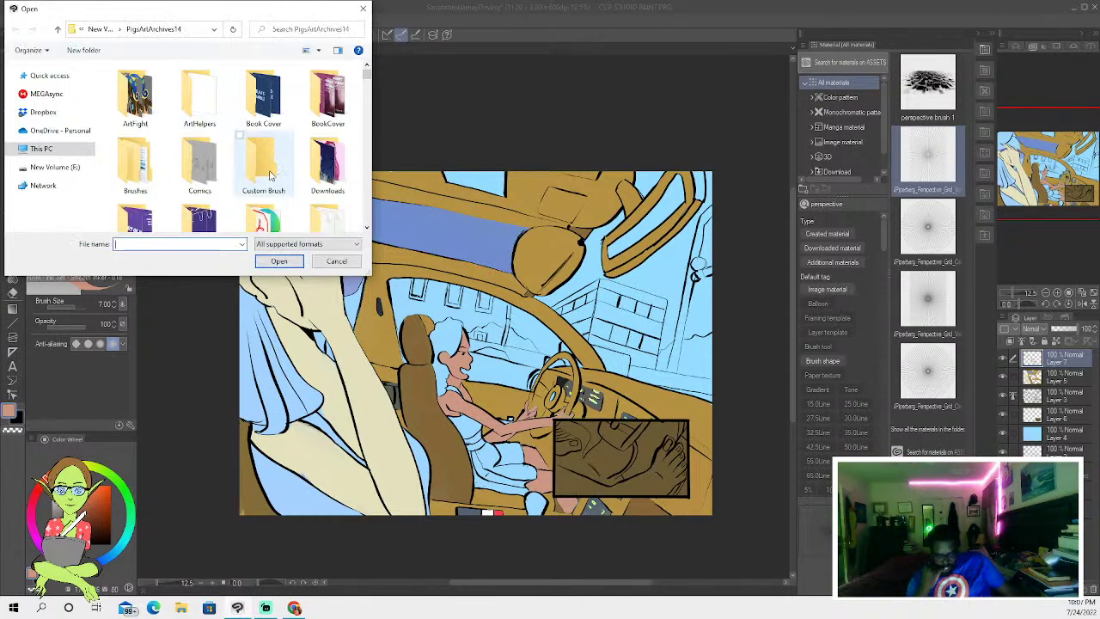
scroll(284, 146, "down", 2)
left_click_drag(367, 81, 367, 159)
scroll(312, 158, "up", 2)
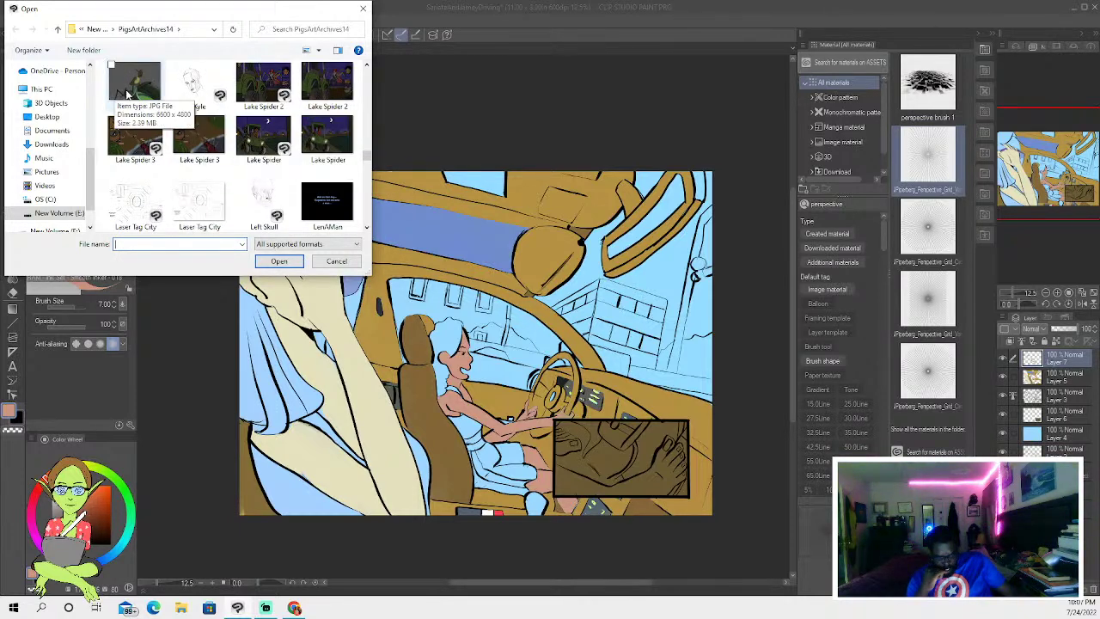
double_click(274, 92)
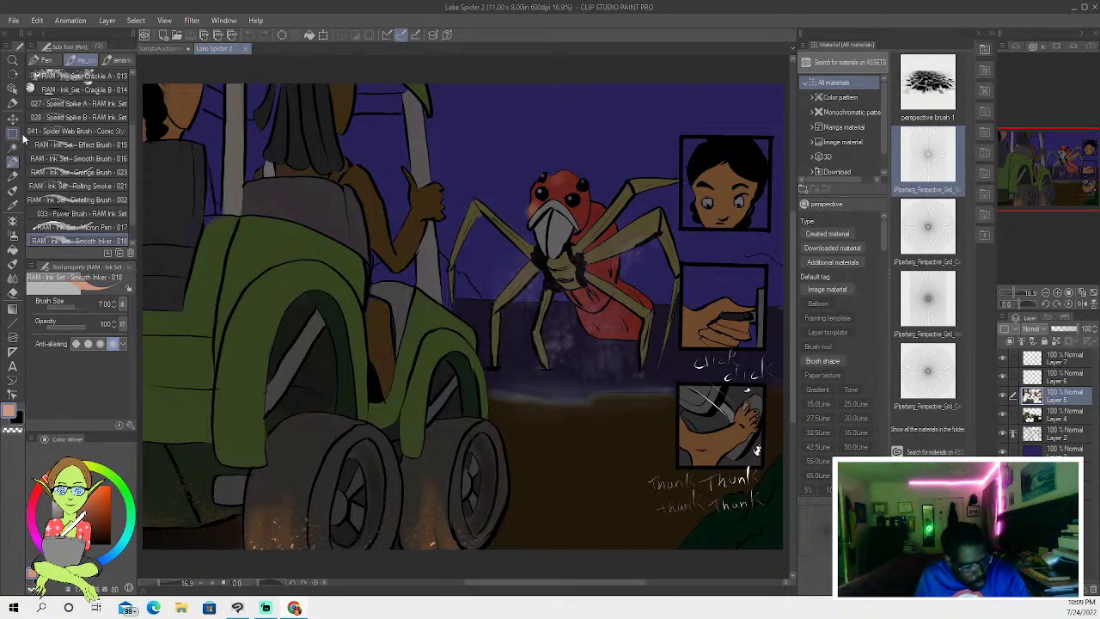
- Sample the orange skin colour from the face in the upper inset panel and return to the car-driving illustration
left_click(13, 204)
left_click(727, 197)
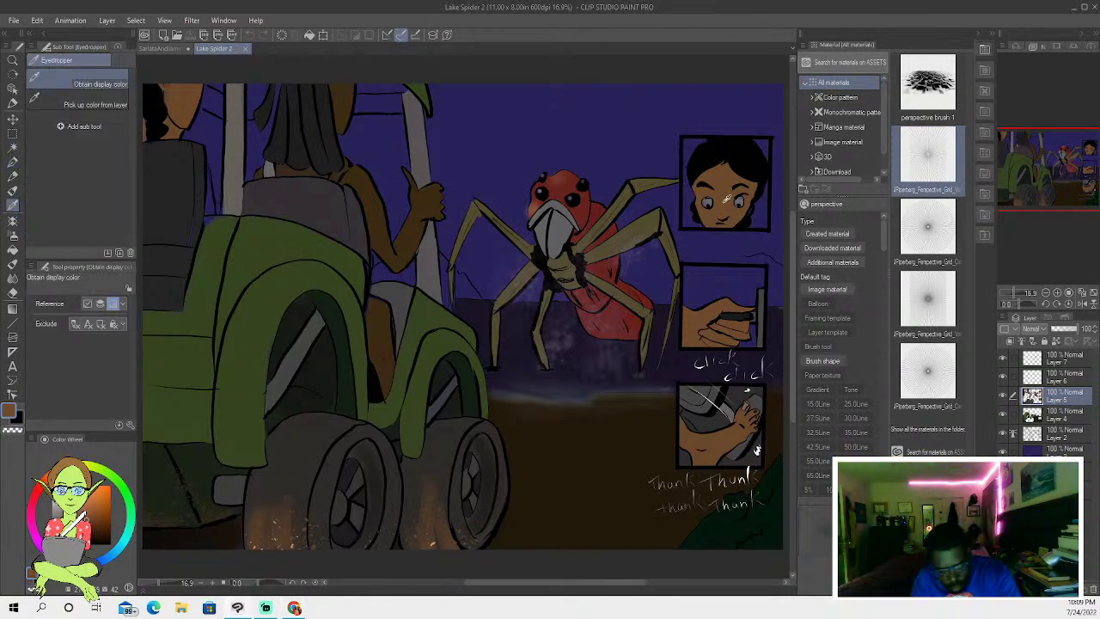
left_click(729, 217)
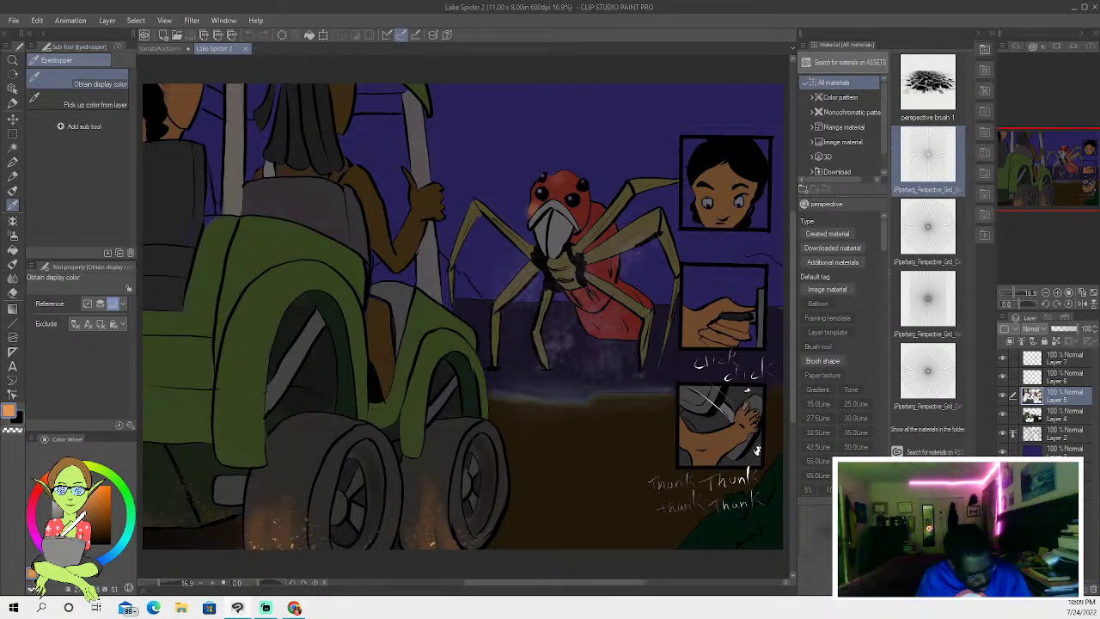
left_click(169, 48)
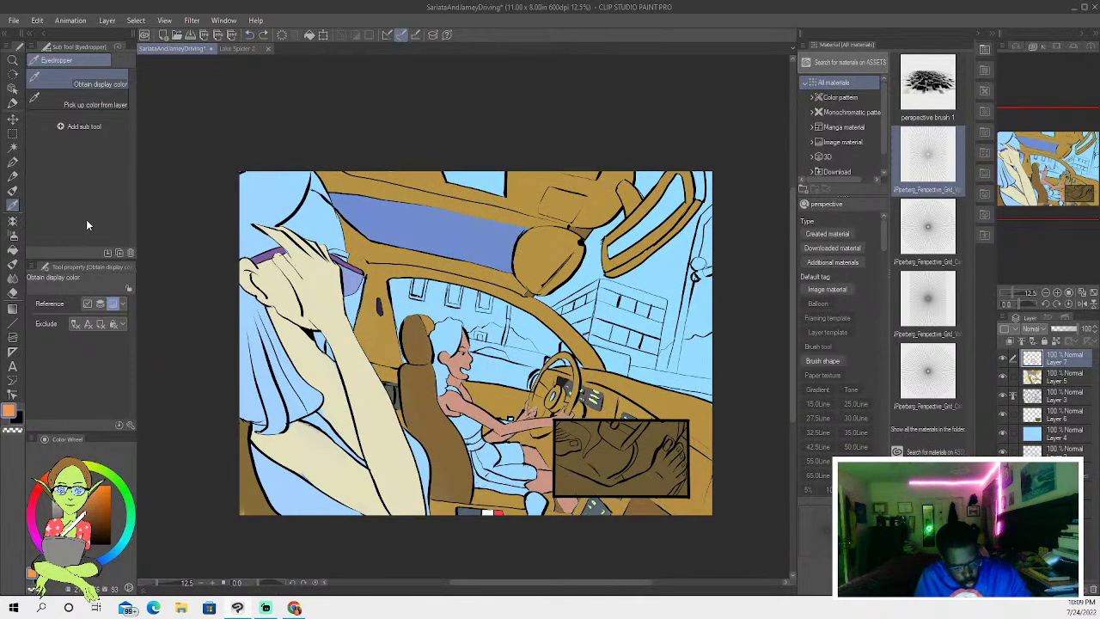
- Restore the driver's skin selection, paint it with the sampled orange using Oil paint 2 at size 40, and clear the selection
left_click(249, 35)
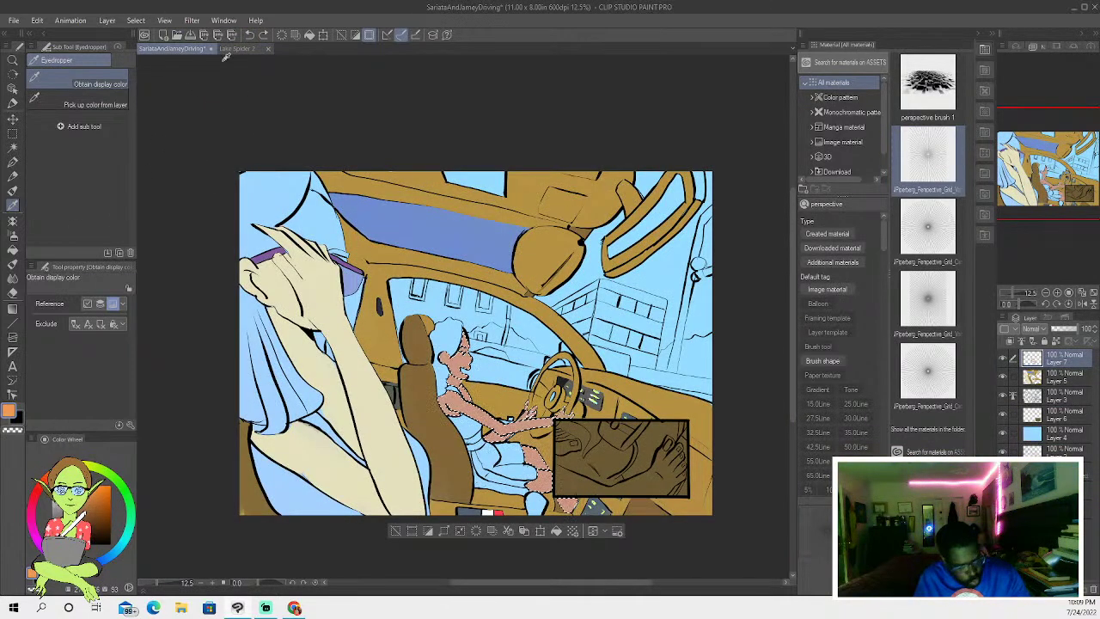
left_click(13, 190)
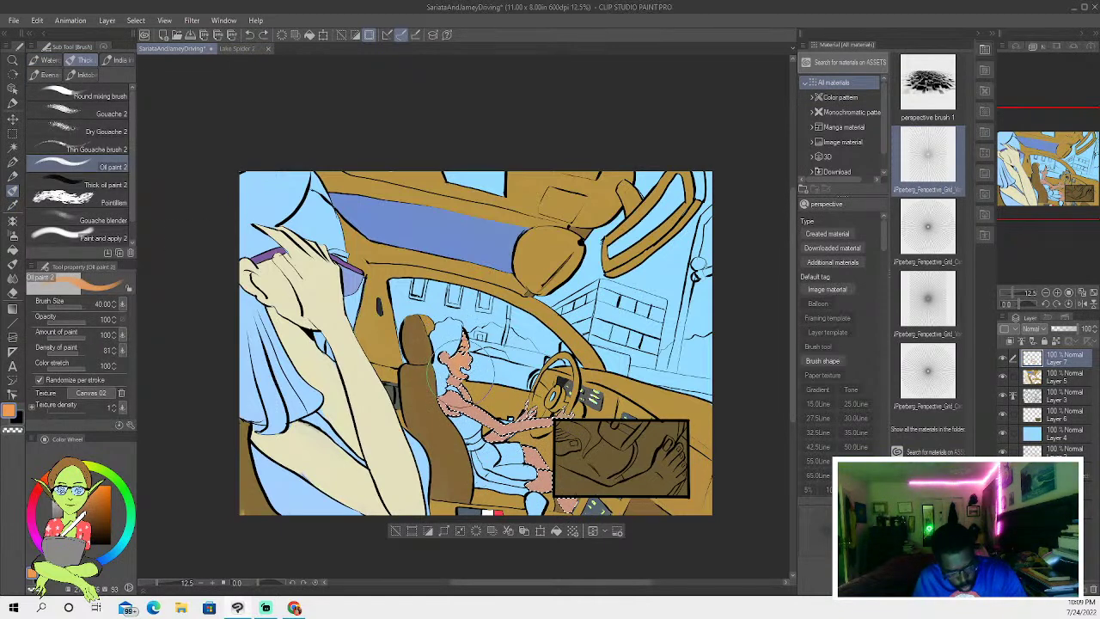
mouse_move(435, 320)
left_mouse_down()
mouse_move(459, 378)
mouse_move(438, 422)
mouse_move(469, 404)
mouse_move(515, 430)
mouse_move(525, 378)
mouse_move(568, 421)
mouse_move(516, 456)
mouse_move(481, 456)
mouse_move(559, 481)
mouse_move(567, 516)
mouse_move(550, 465)
left_mouse_up()
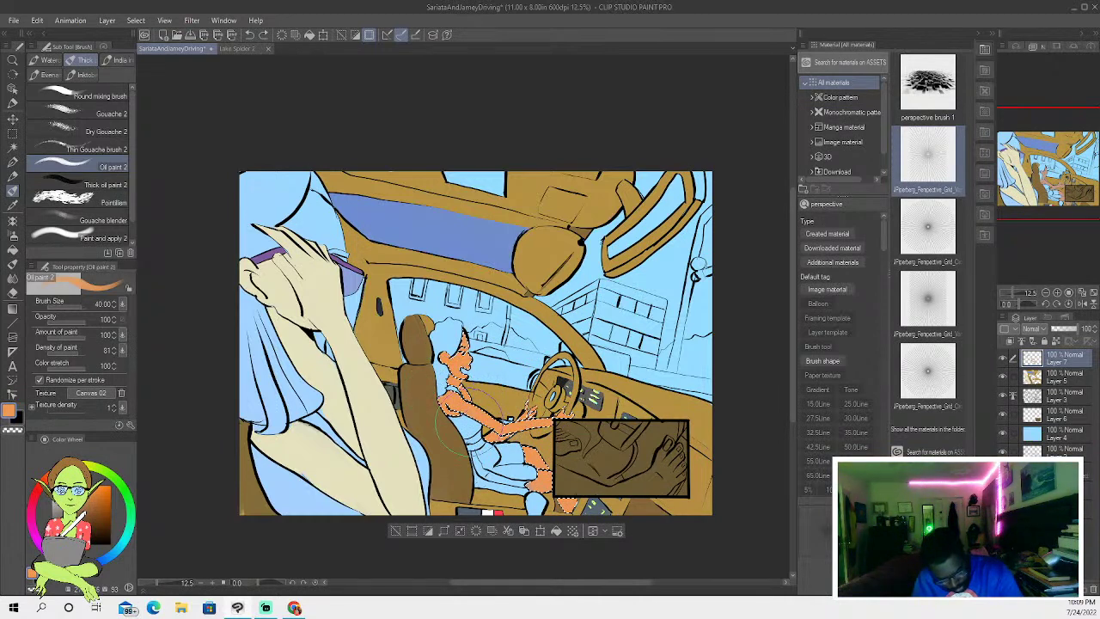
left_click(12, 147)
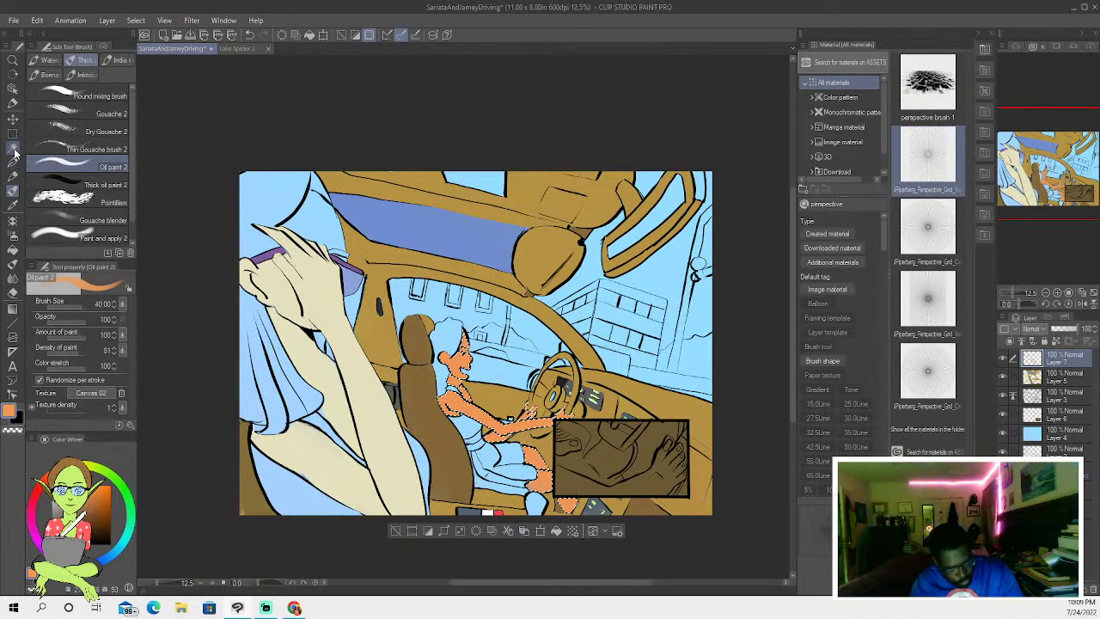
left_click(509, 426)
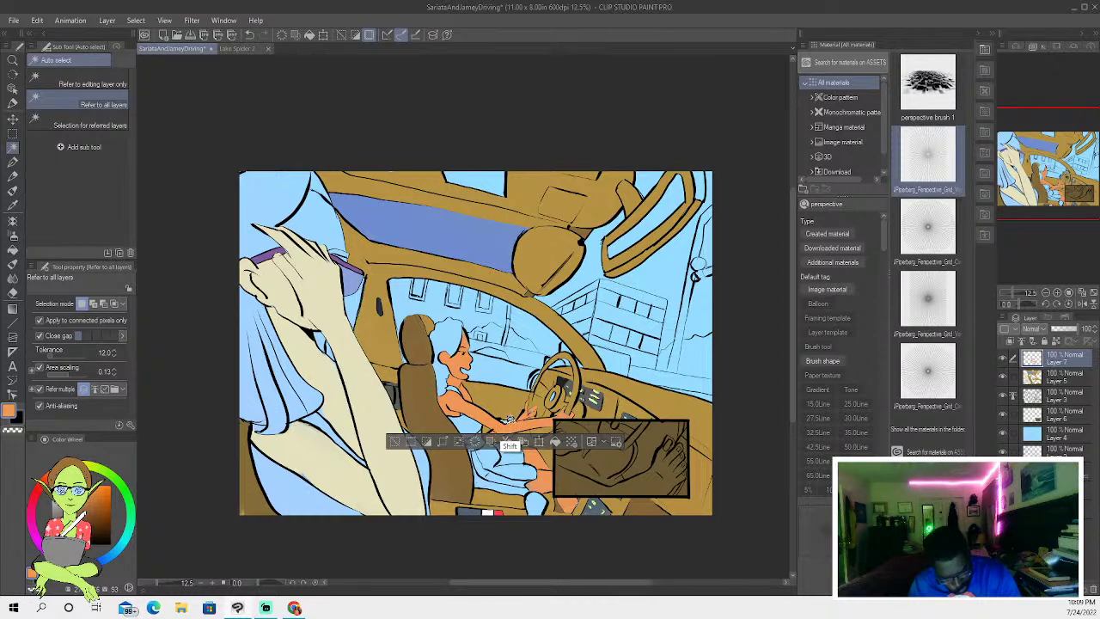
left_click(395, 441)
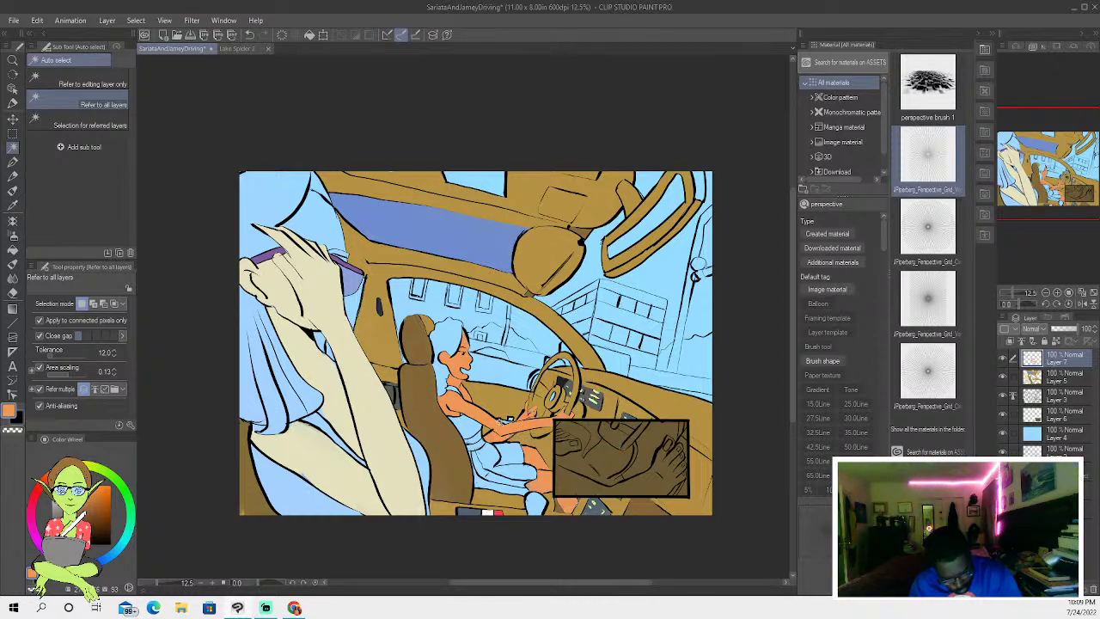
left_click(508, 447, "shift")
left_click(12, 205)
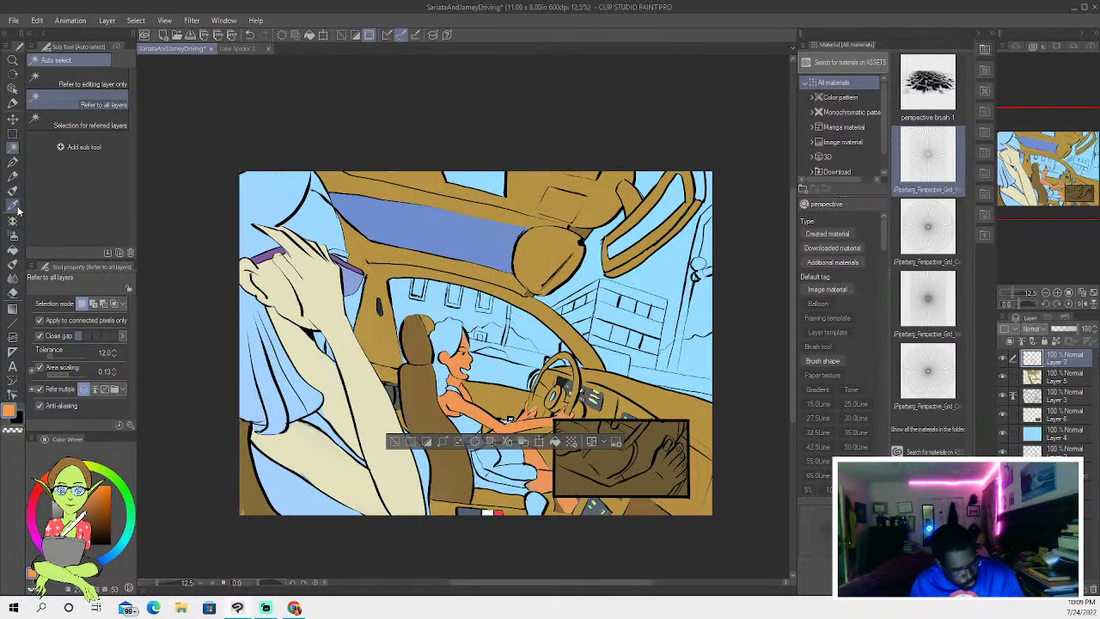
left_click(404, 335)
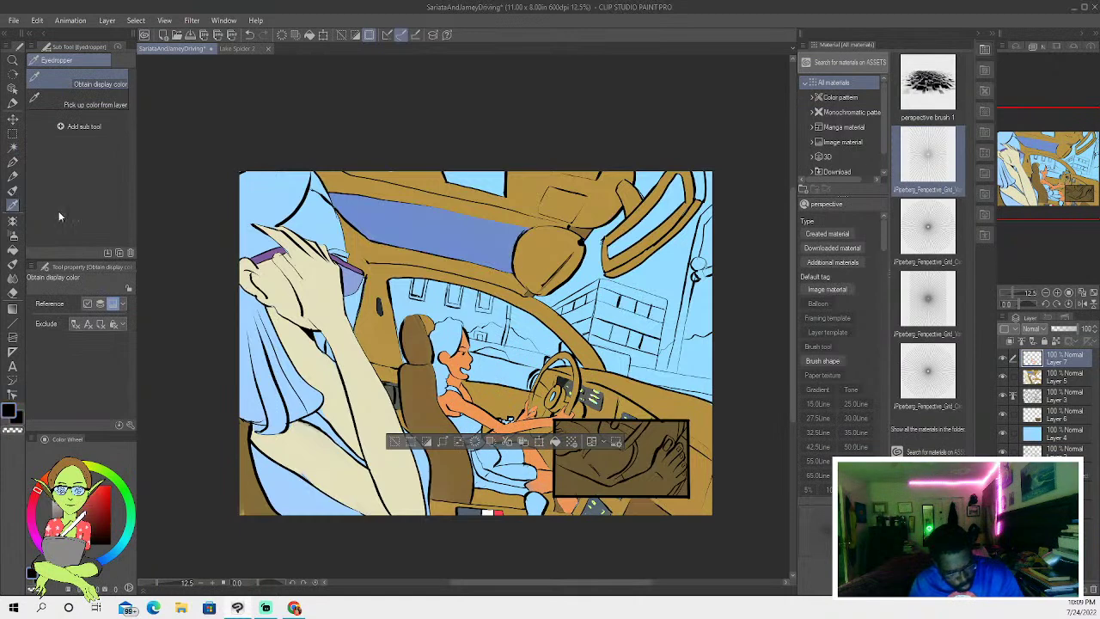
left_click(487, 390)
left_click(12, 190)
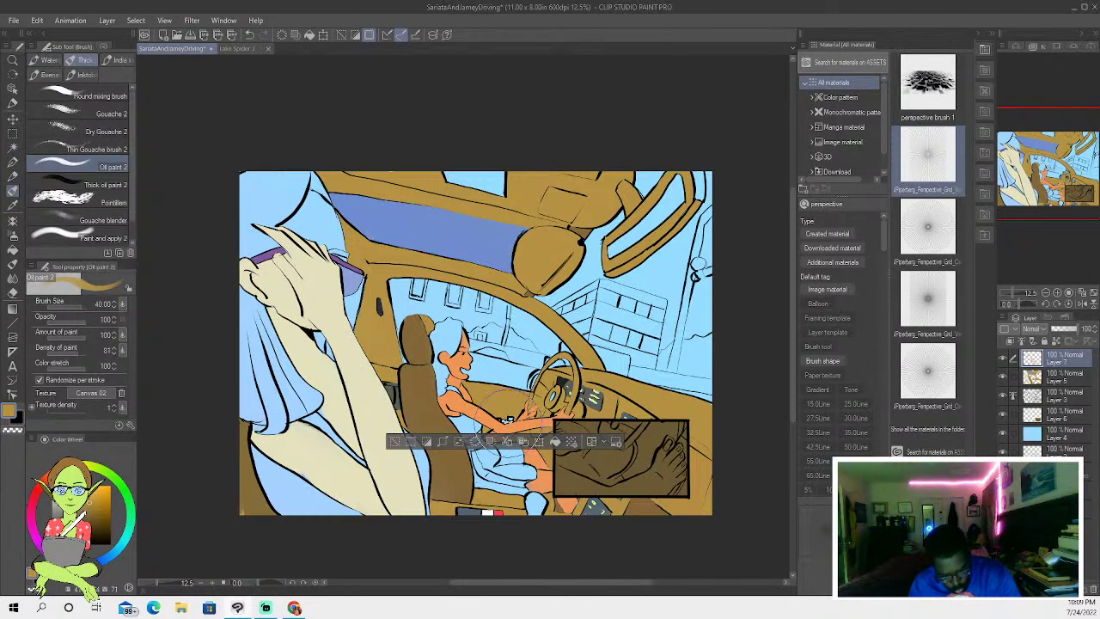
left_click(395, 441)
- Select the small gap beside the driver's forearm, paint it black with Oil paint 2, and clear the selection
key("w")
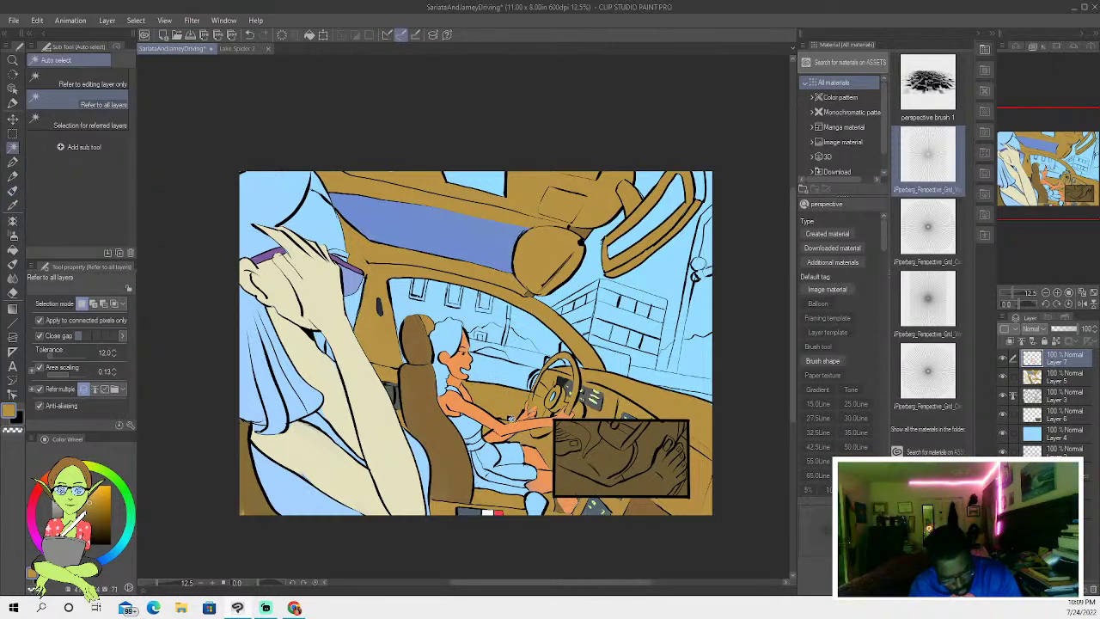
left_click(511, 421)
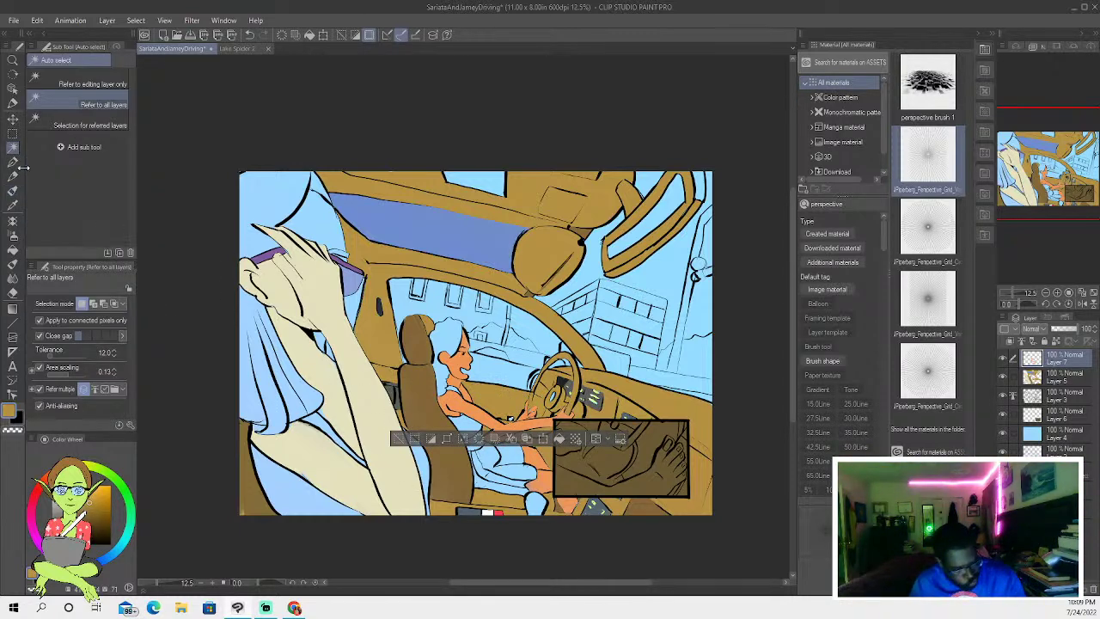
left_click(14, 191)
key("x")
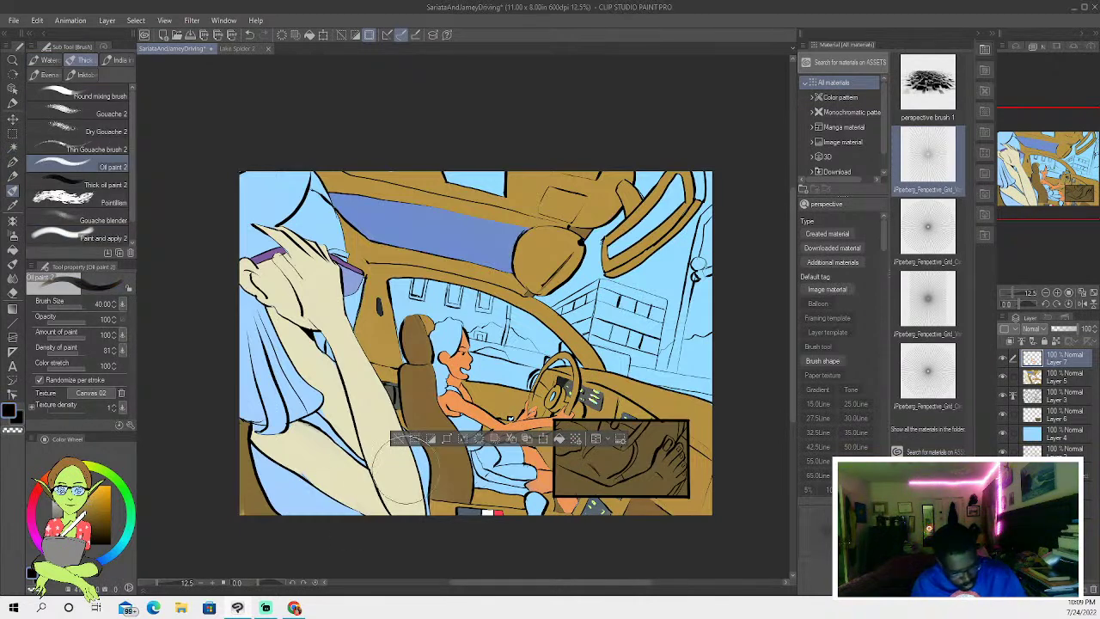
key("ctrl+d")
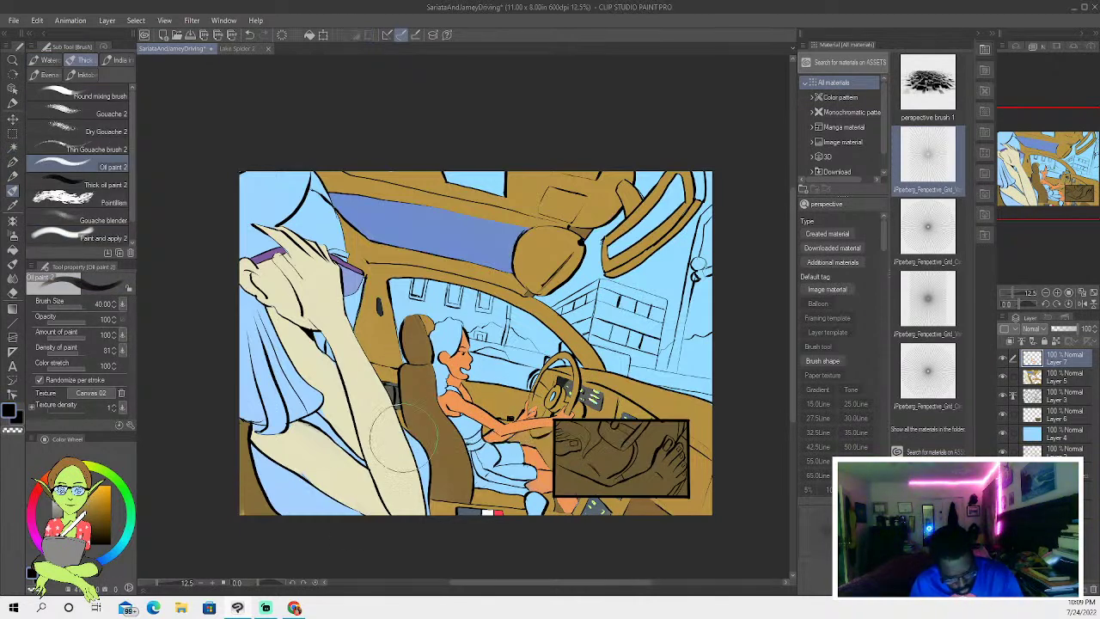
- Ink black details on the driver's hand at the steering wheel with Smooth Inker, reducing the brush size to 4
left_click(13, 160)
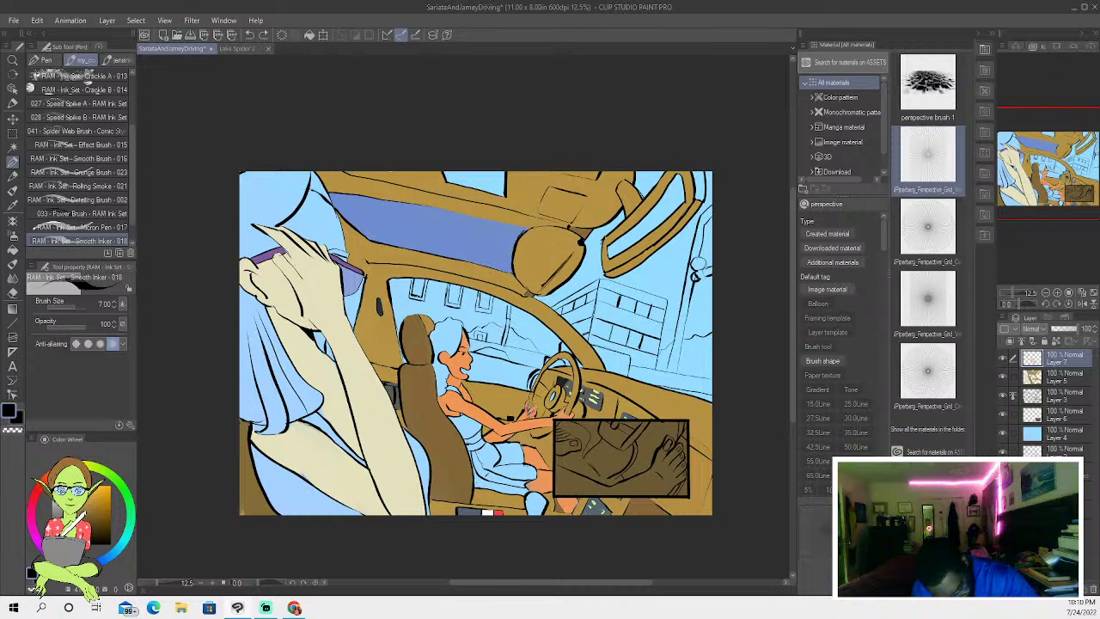
left_click_drag(535, 405, 530, 414)
key("[")
key("[")
key("[")
key("bracketleft")
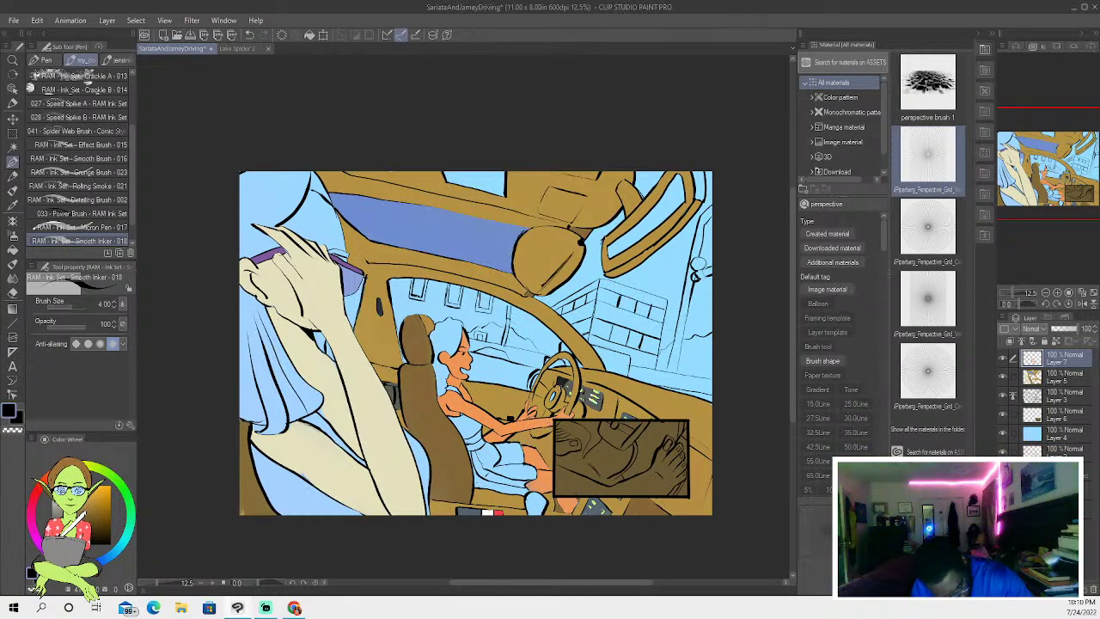
- Sample the orange skin colour from the driver's forearm and return to the Smooth Inker brush at size 4
key("i")
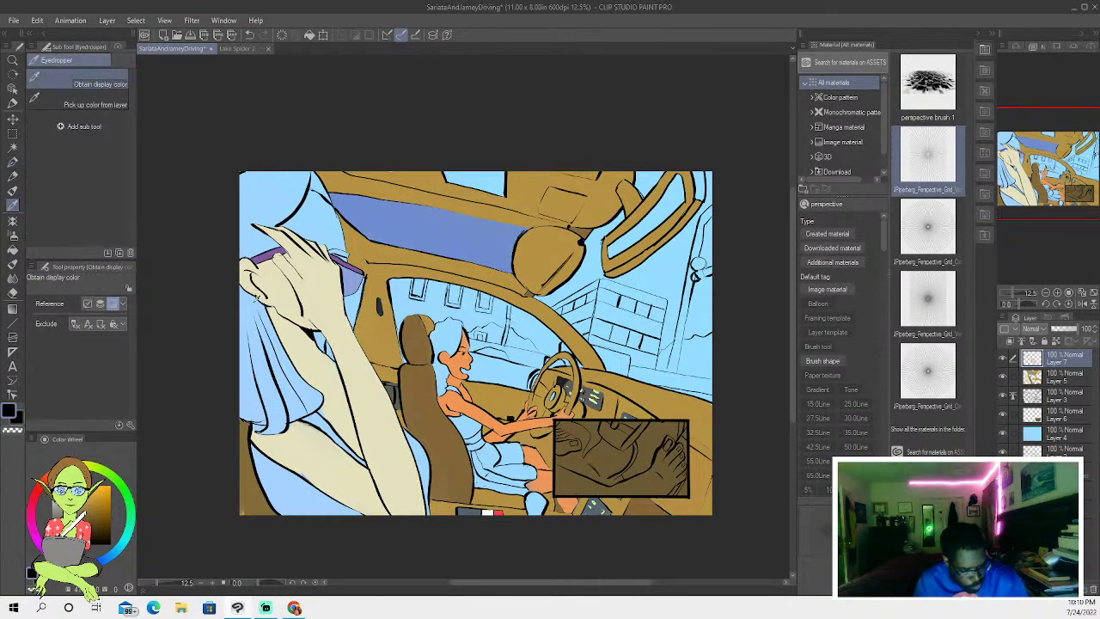
left_click(509, 426)
left_click(13, 161)
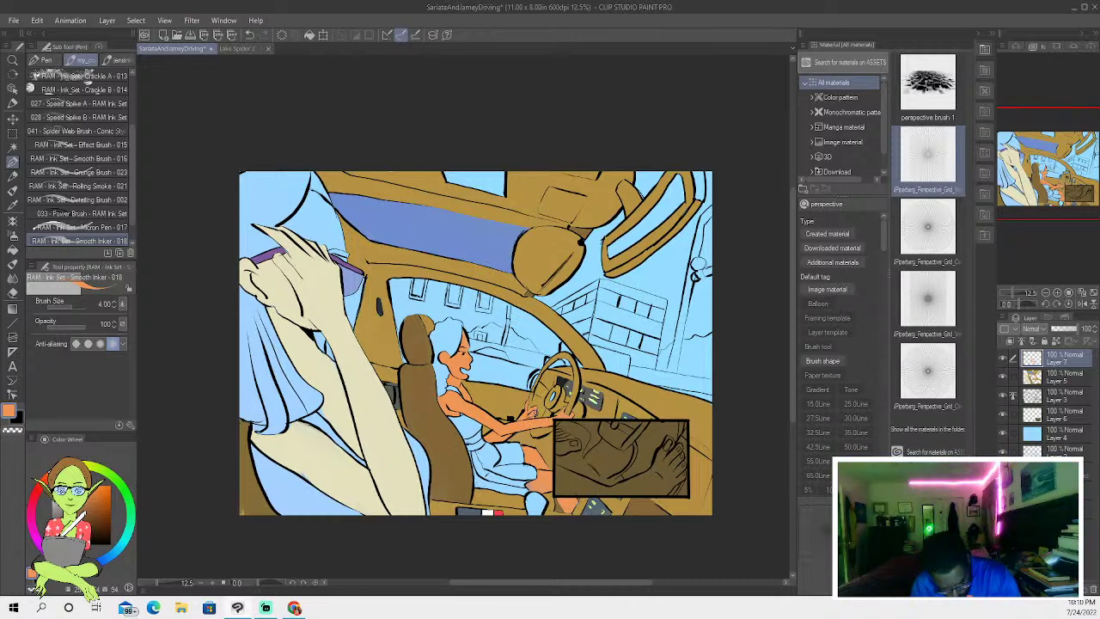
- Select the steering wheel's blue centre, paint it a dark blue-grey with the Oil paint brush, and clear the selection
left_click(12, 147)
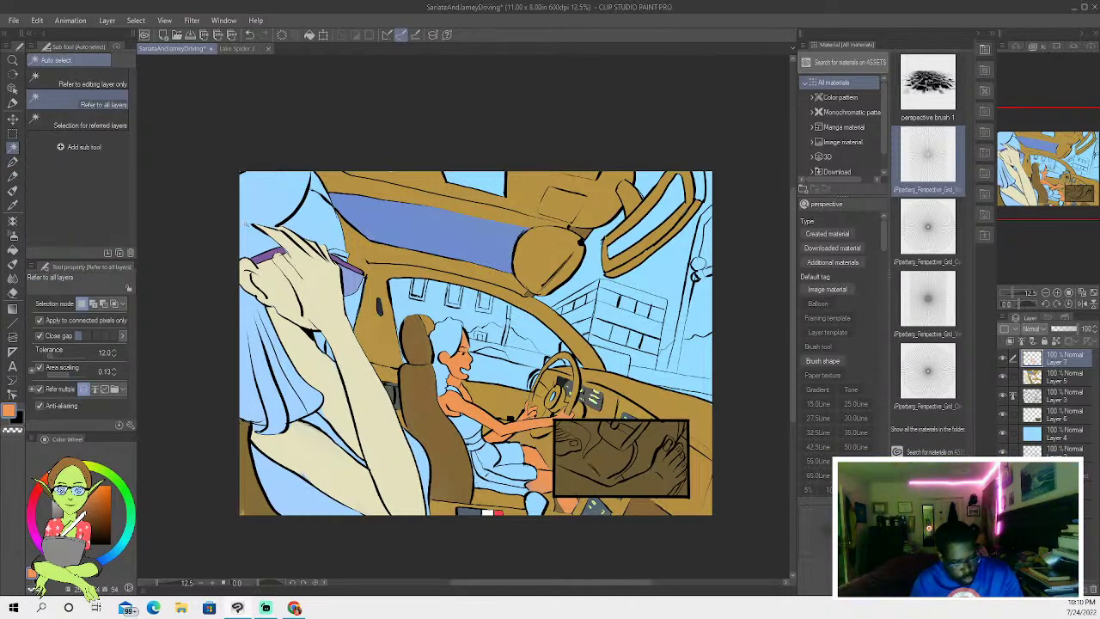
left_click(552, 397)
left_click(62, 543)
left_click(62, 537)
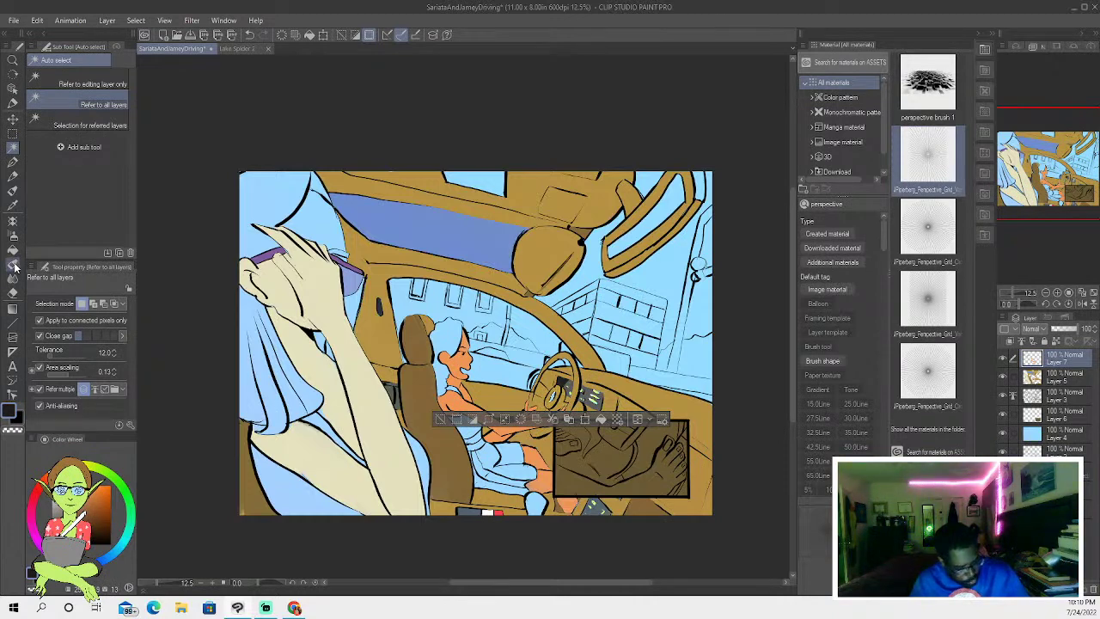
left_click(12, 263)
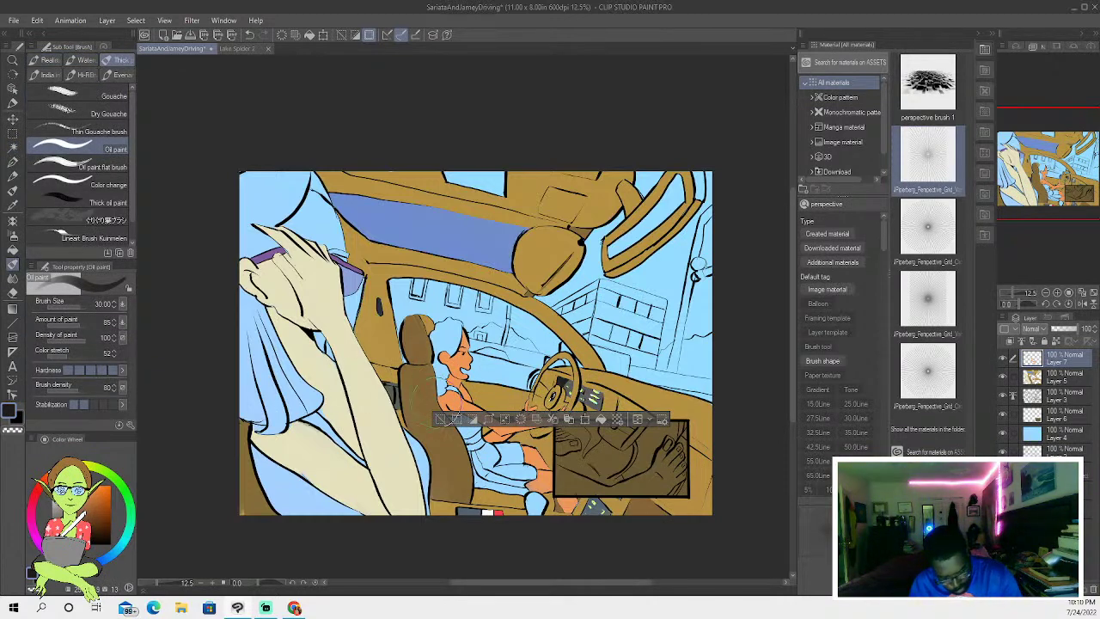
key("ctrl+d")
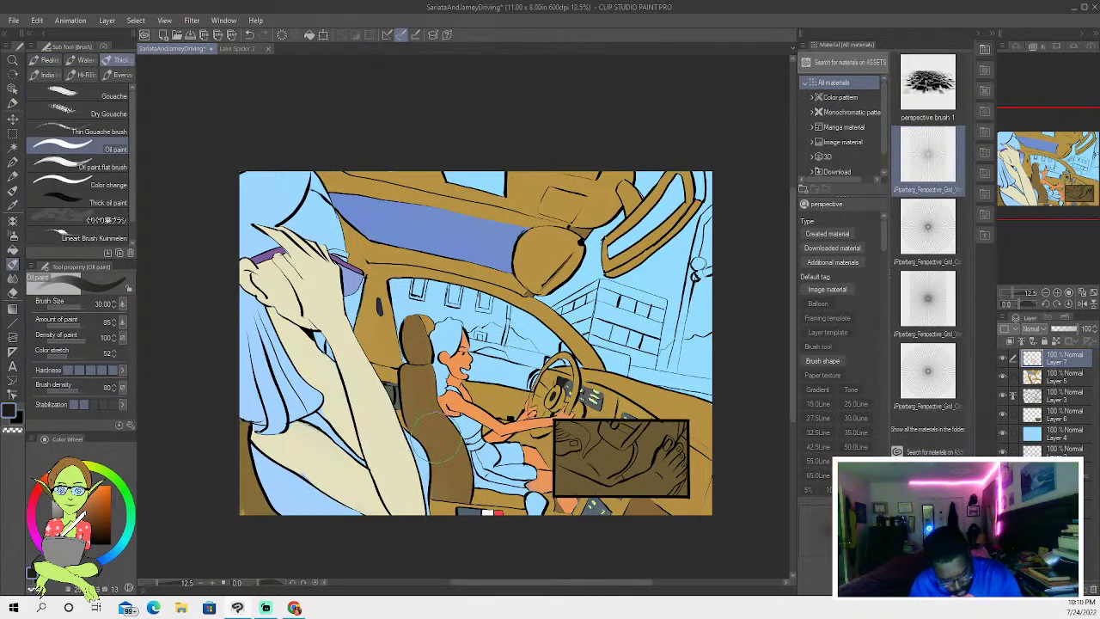
- Select the foreground figure's blue forehead, paint it with the cream skin colour sampled from the arm using Oil paint 2, and clear the selection
left_click(13, 160)
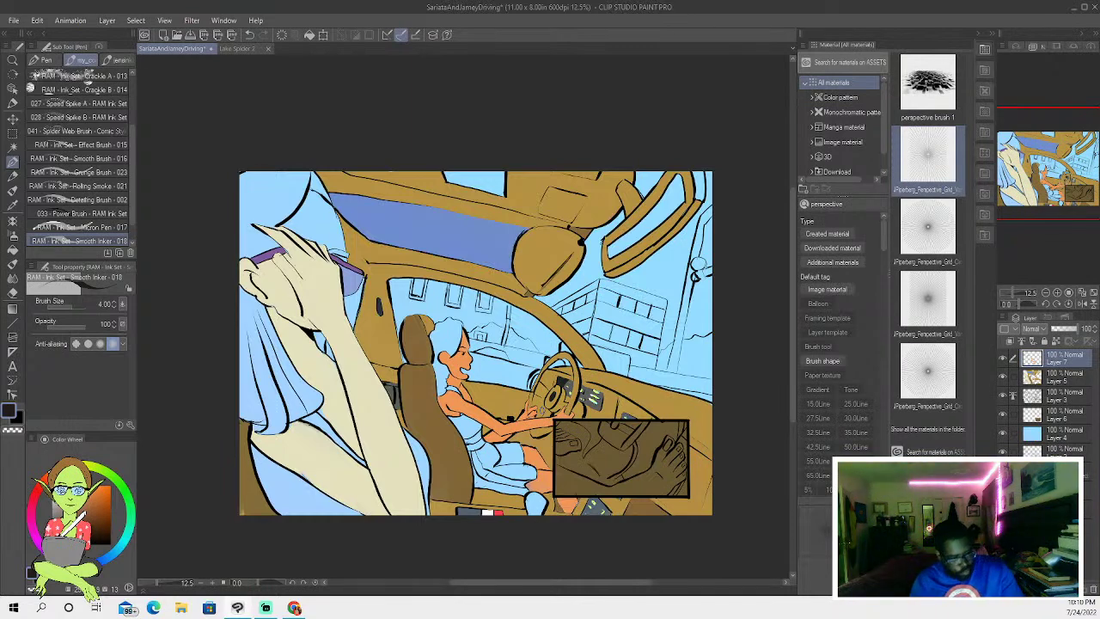
key("w")
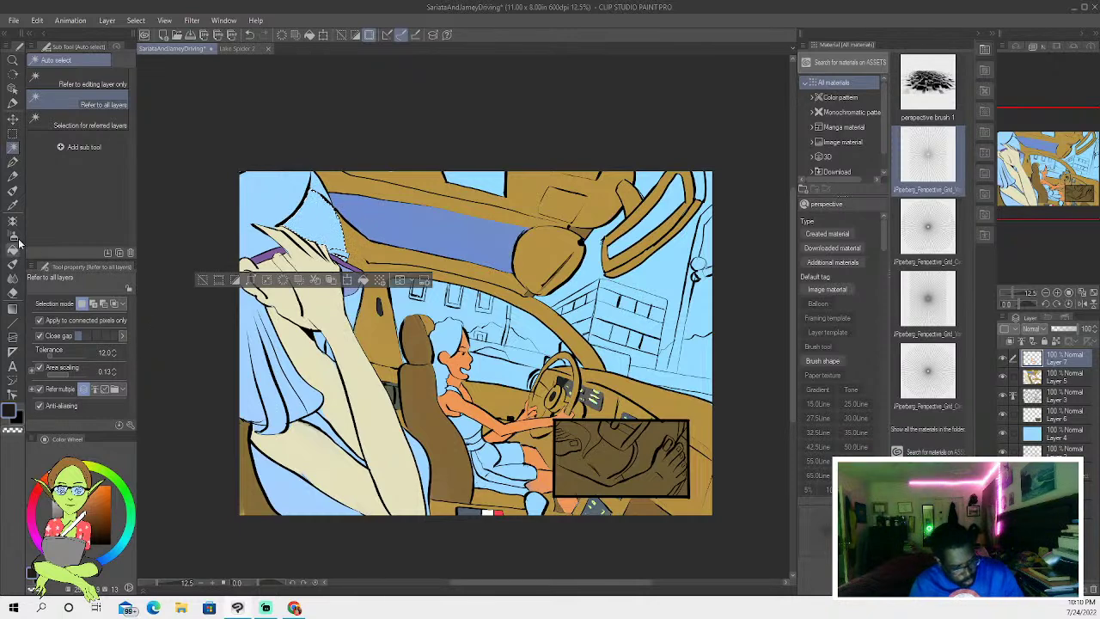
left_click(12, 204)
left_click(357, 372)
left_click(12, 190)
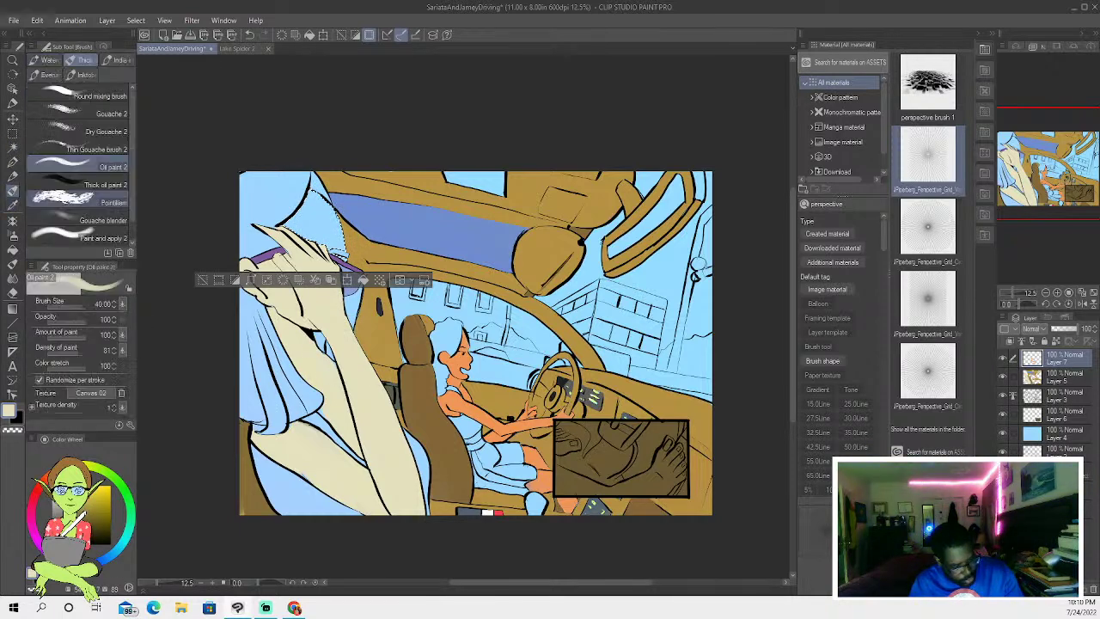
mouse_move(329, 227)
left_mouse_down()
mouse_move(321, 244)
mouse_move(331, 248)
mouse_move(301, 197)
mouse_move(284, 228)
mouse_move(307, 211)
mouse_move(342, 256)
mouse_move(326, 211)
left_mouse_up()
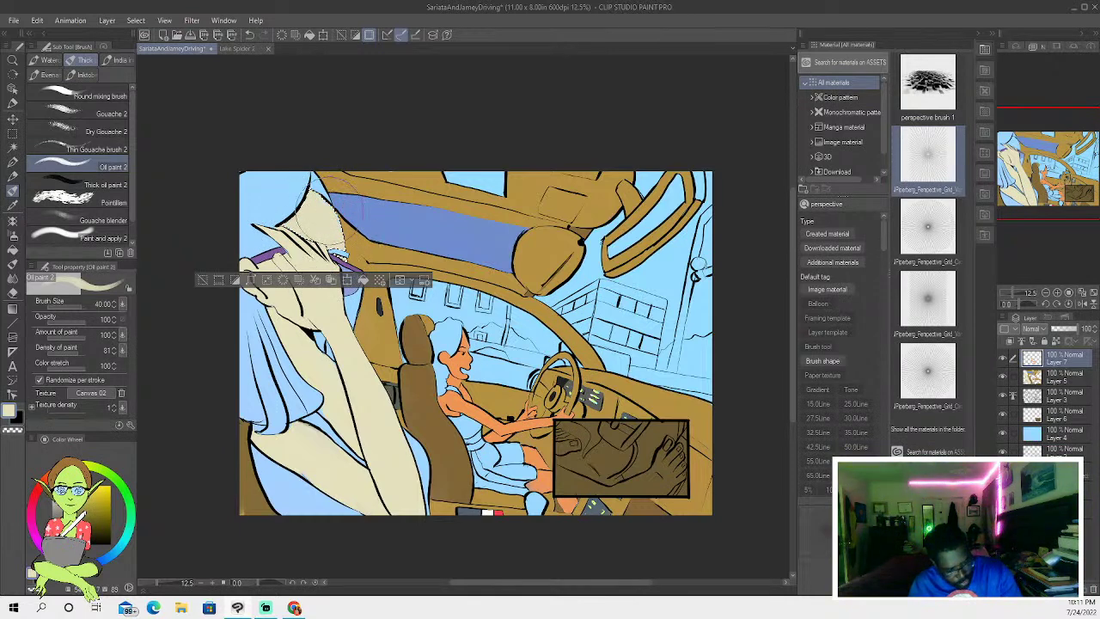
left_click(201, 280)
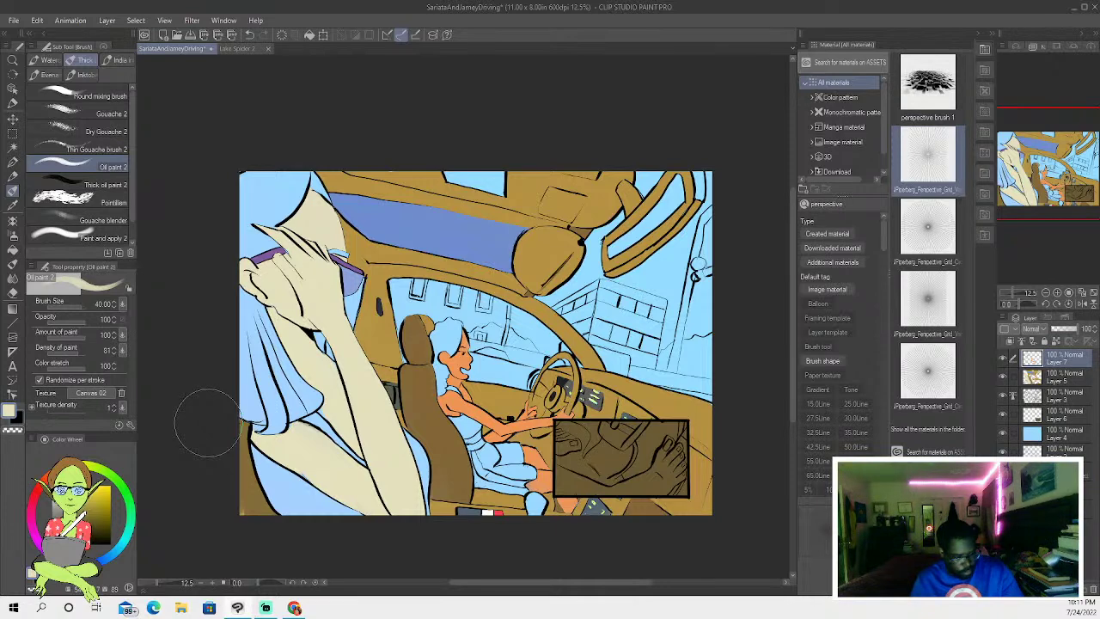
- Select the small blue gap above the foreground figure's sunglasses, fill it with light purple, and clear the selection
left_click(12, 148)
left_click(339, 254)
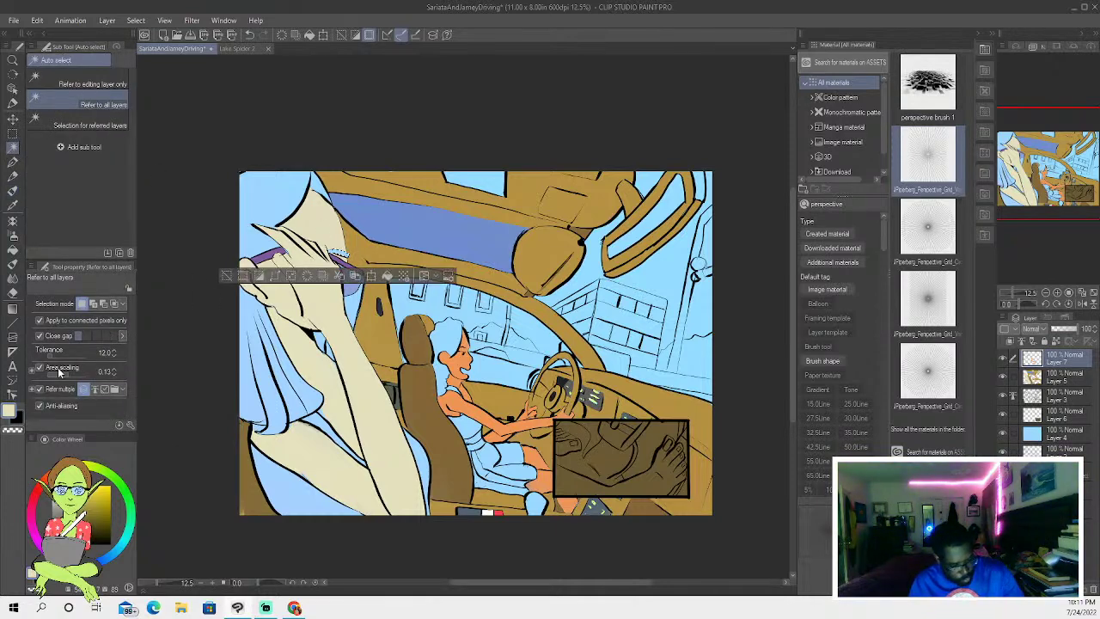
left_click(57, 558)
left_click(76, 494)
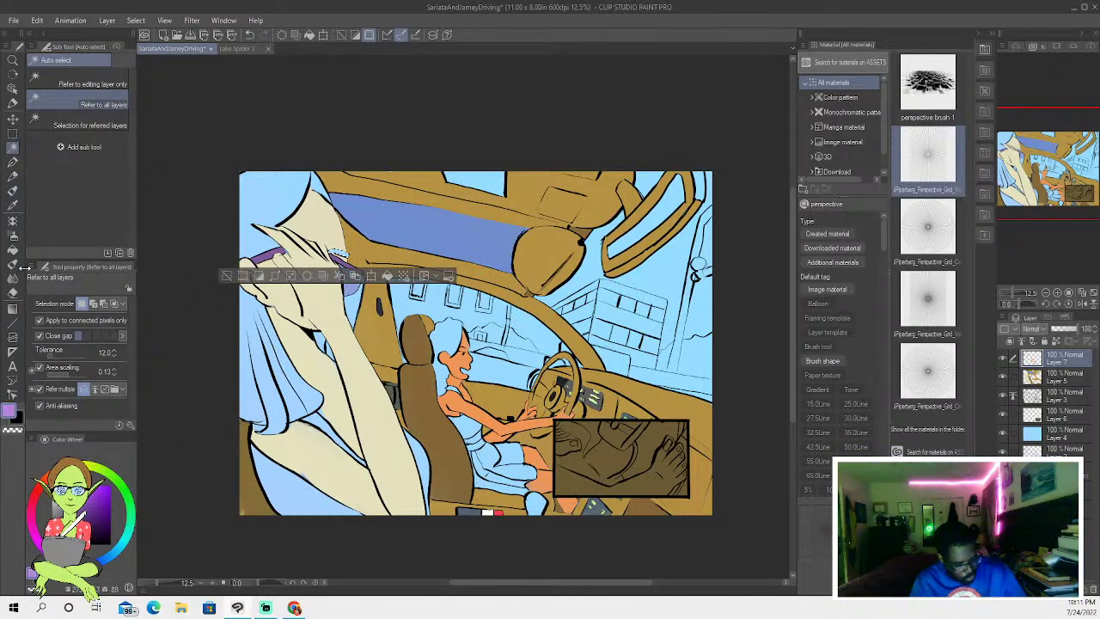
left_click(12, 250)
left_click(338, 254)
left_click(227, 276)
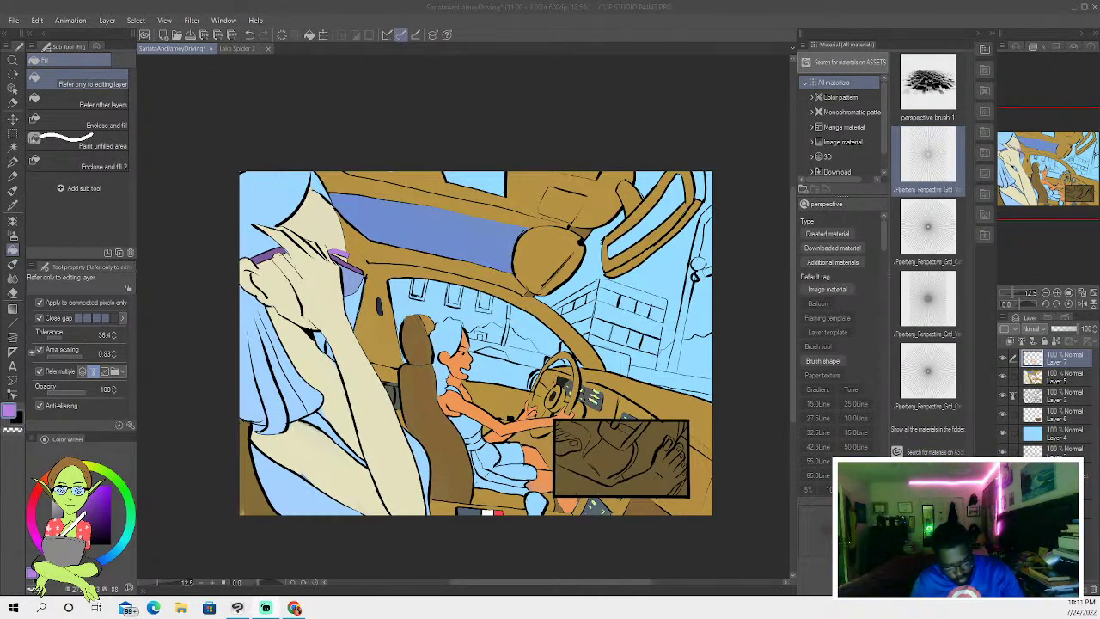
- Select the foreground figure's upper and lower hair areas together and prepare to fill them with a darker purple
left_click(13, 133)
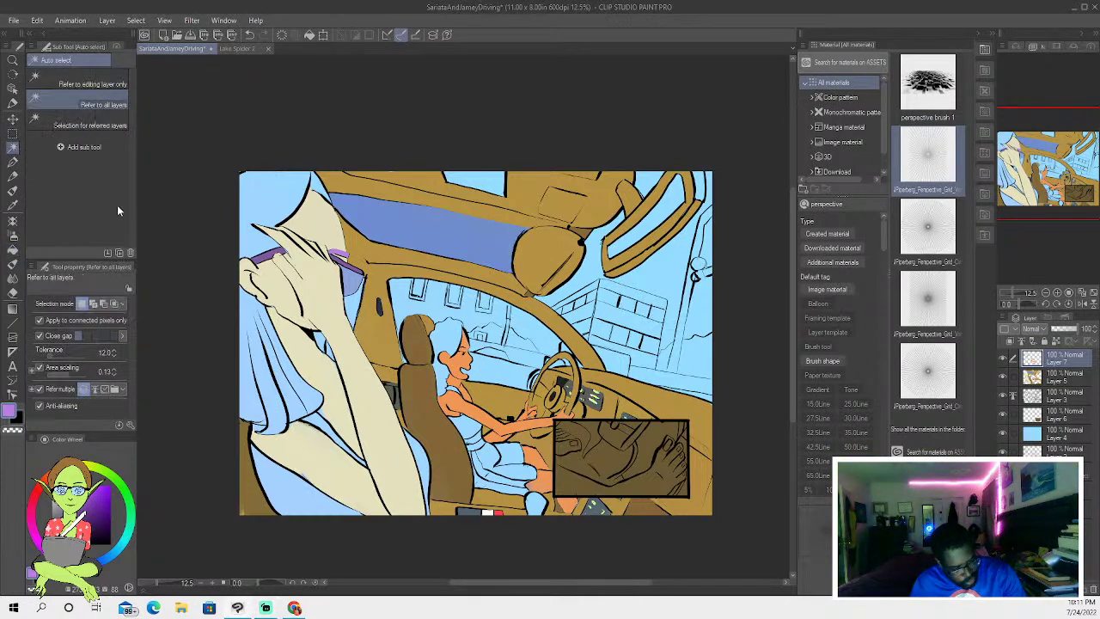
left_click(273, 206)
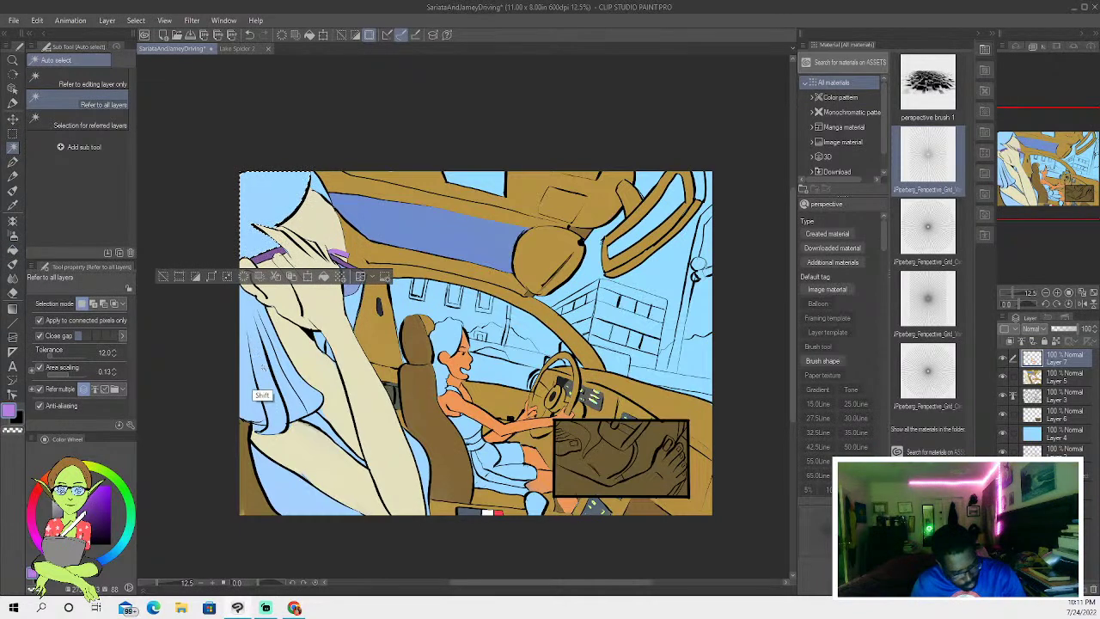
left_click(309, 398, "shift")
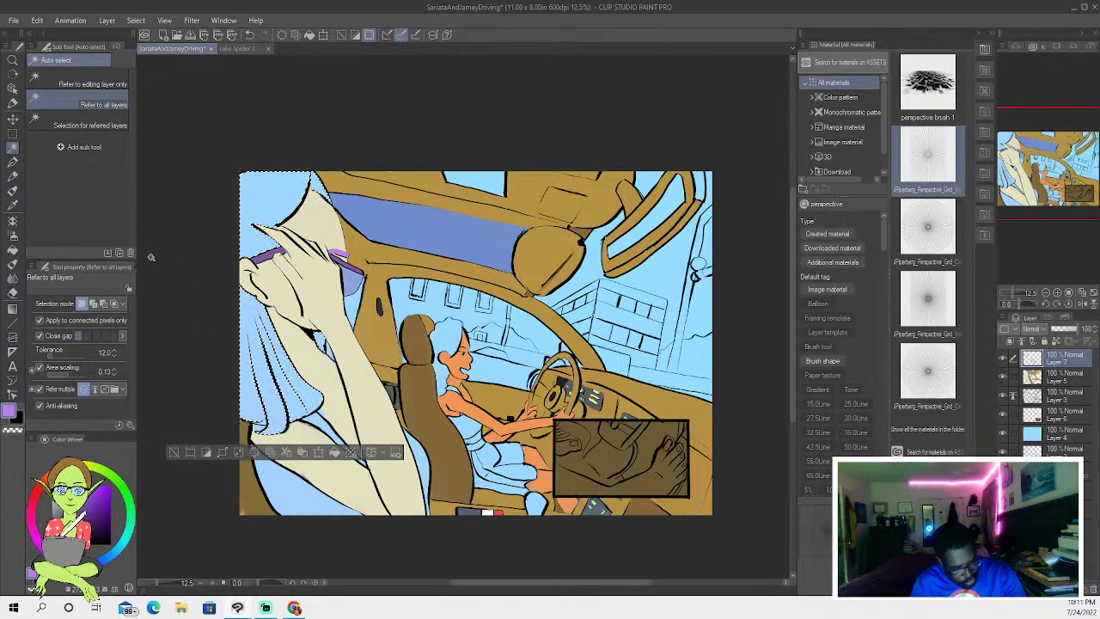
left_click(13, 249)
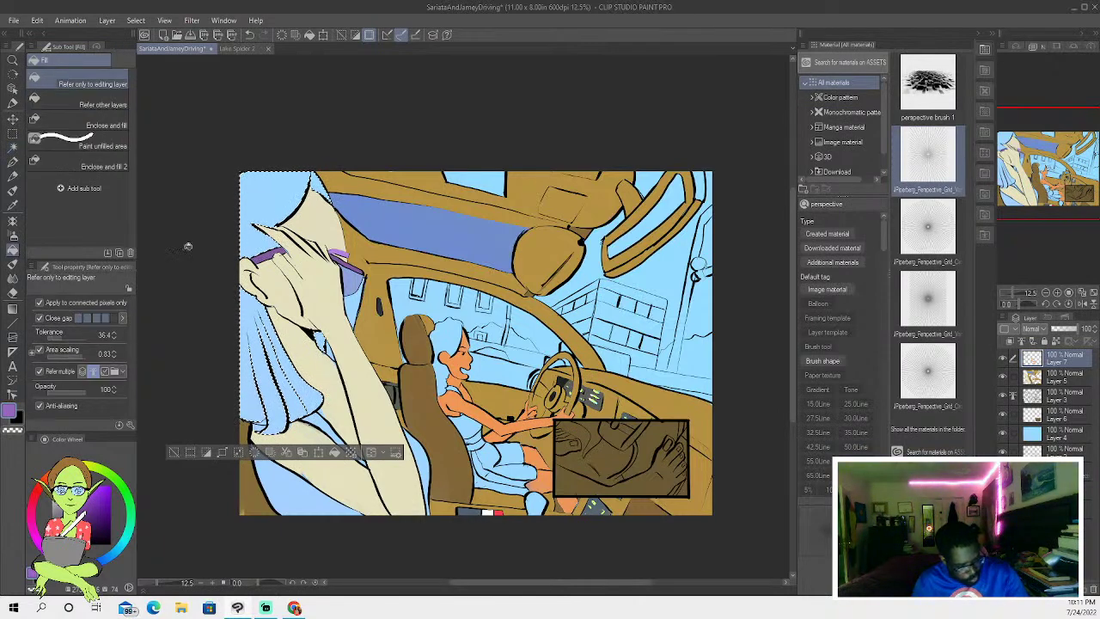
- Fill the foreground woman's selected hair areas with purple and clear the selection
left_click(255, 252)
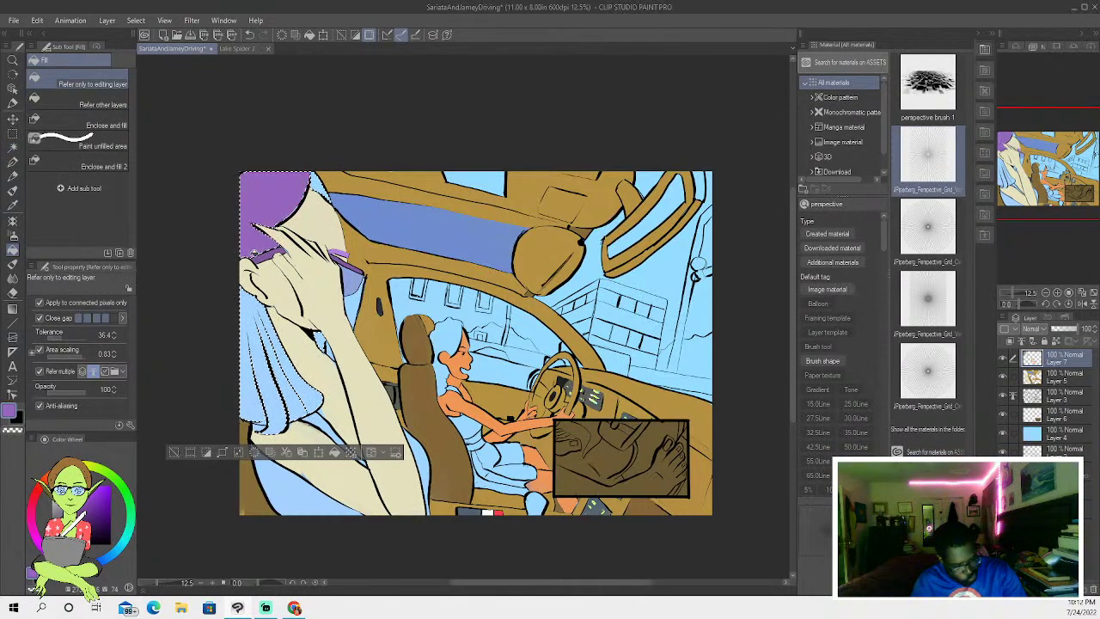
left_click(265, 350)
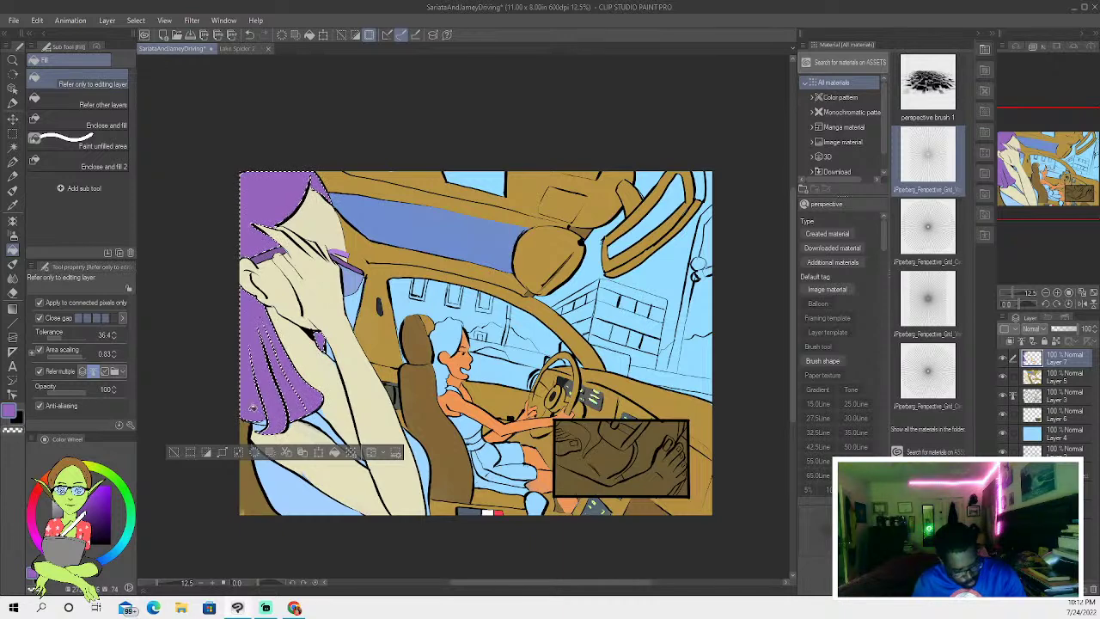
key("ctrl+d")
- Select the leftover gap at the tips of the purple hair, touch it up with the Oil paint brush, and deselect
key("w")
left_click(265, 427, "shift")
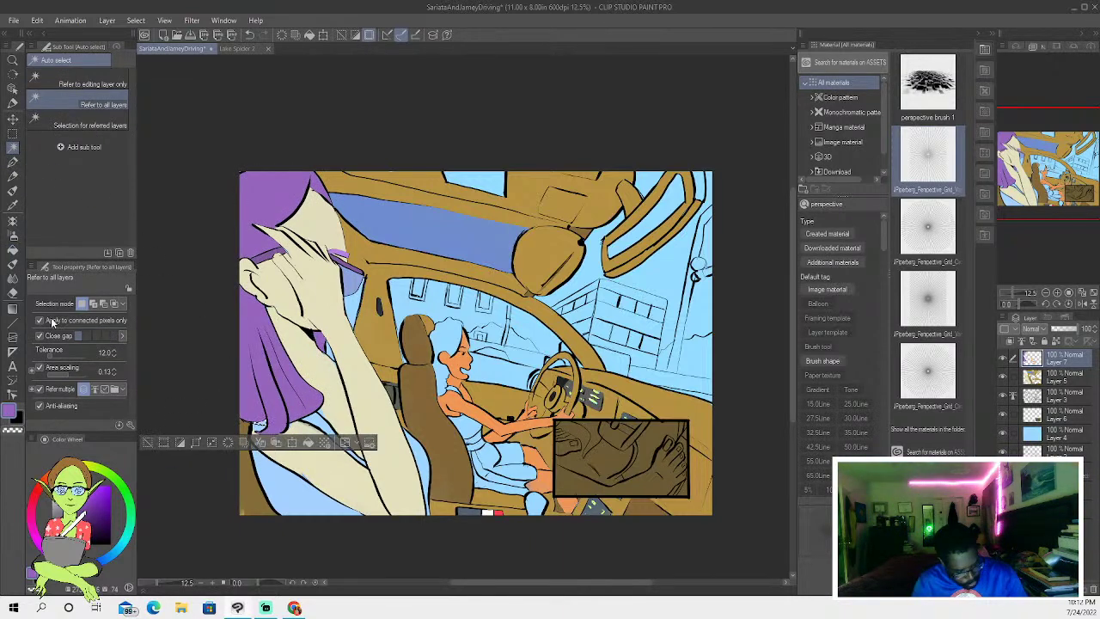
left_click(12, 264)
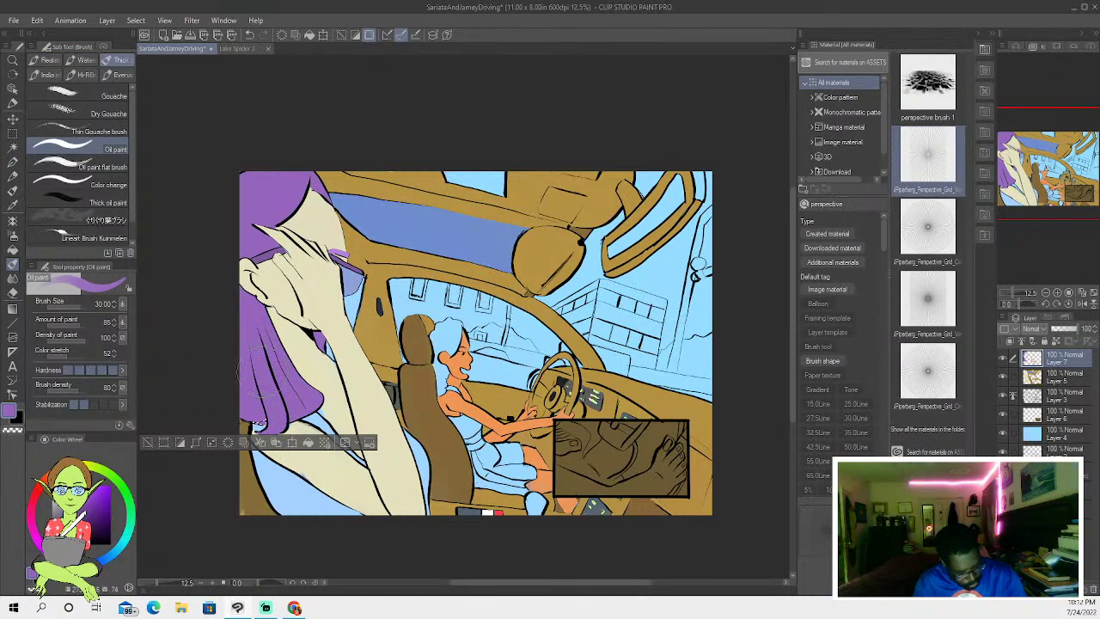
left_click(148, 445)
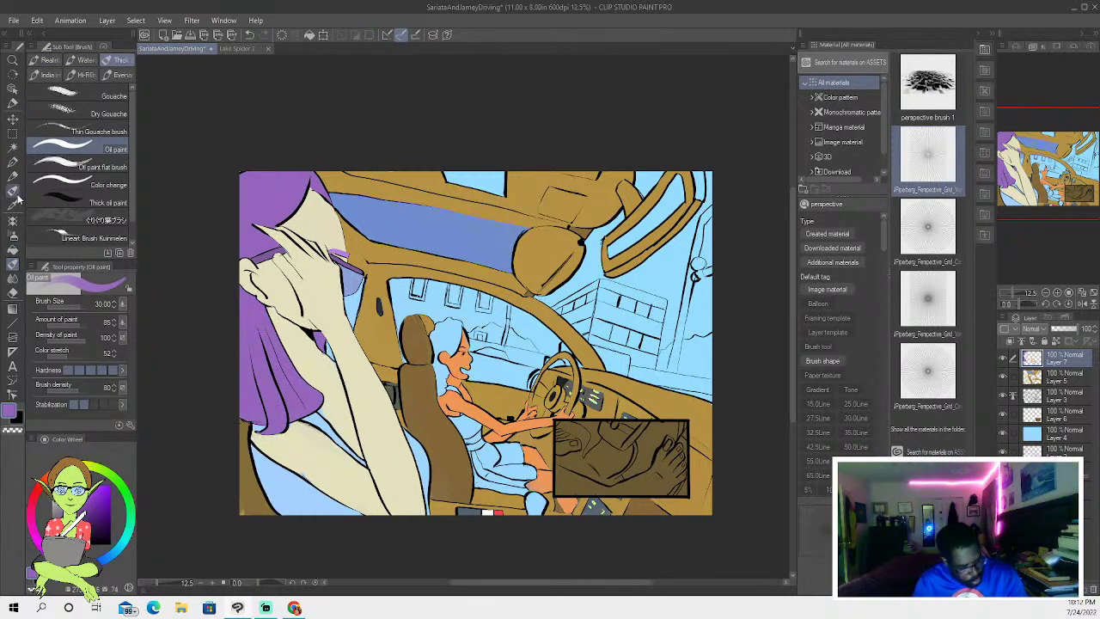
- Select the driver's hair across all layers, paint it black with the Oil paint 2 brush, and deselect
left_click(12, 205)
left_click(13, 162)
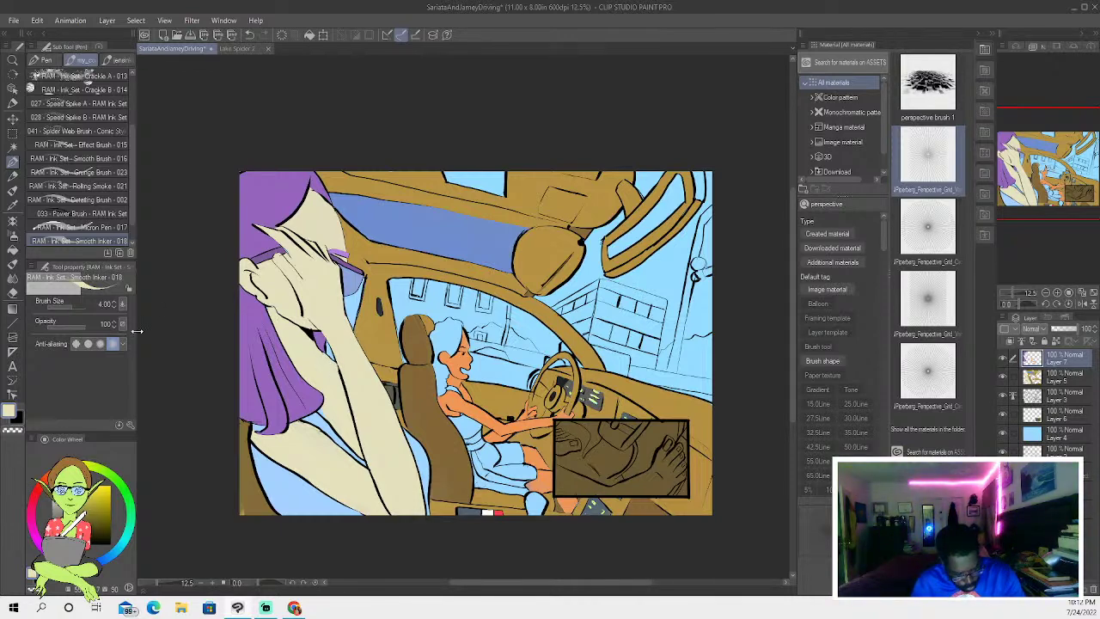
key("x")
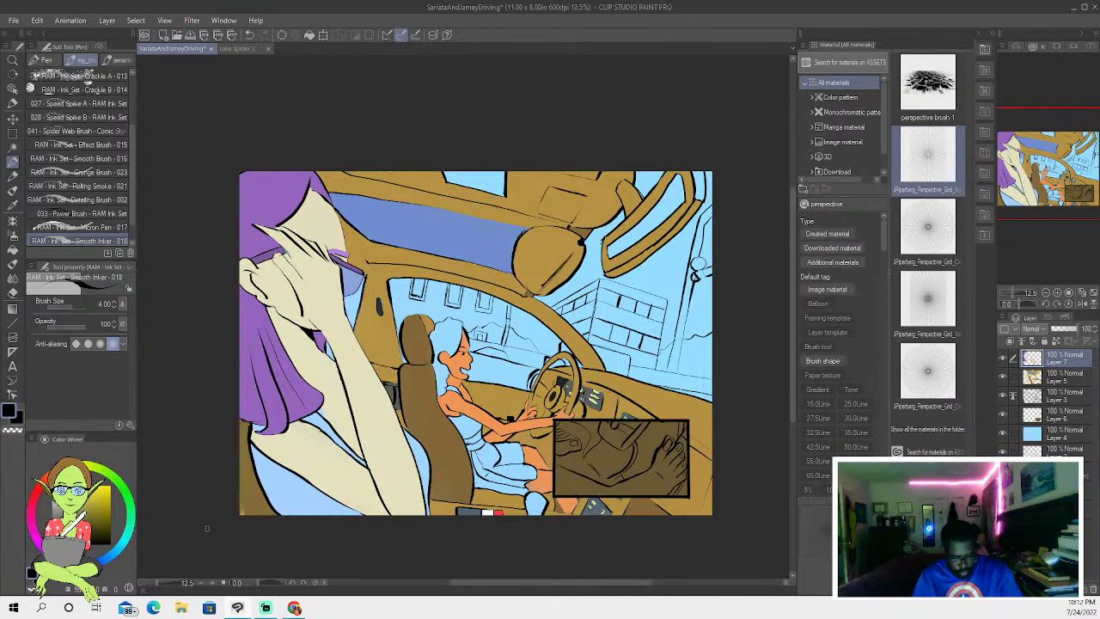
left_click(13, 148)
left_click(445, 337)
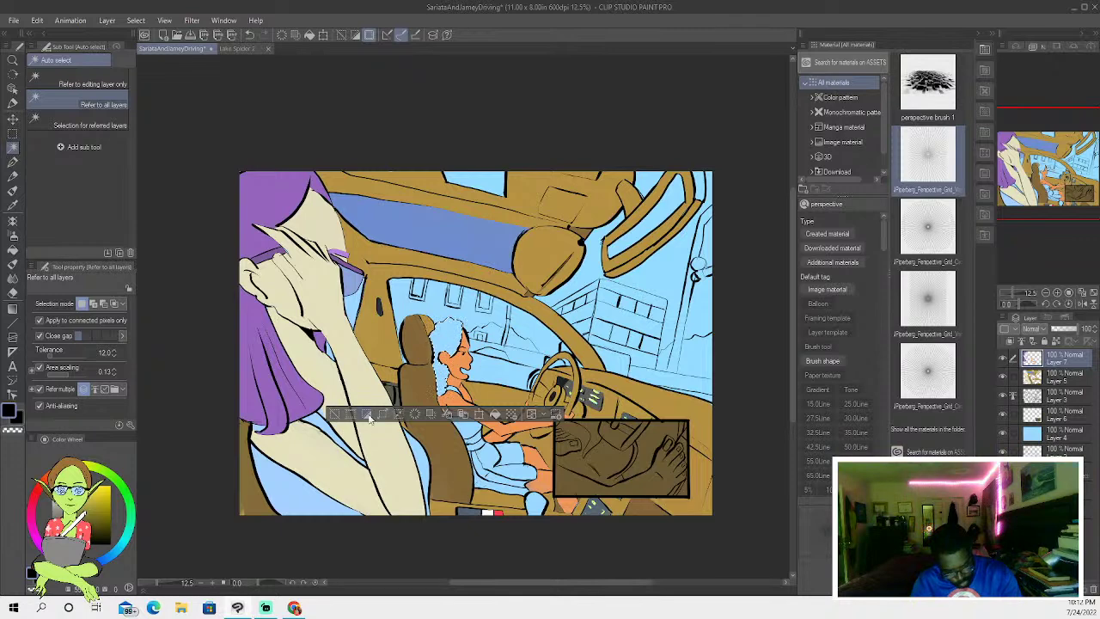
key("b")
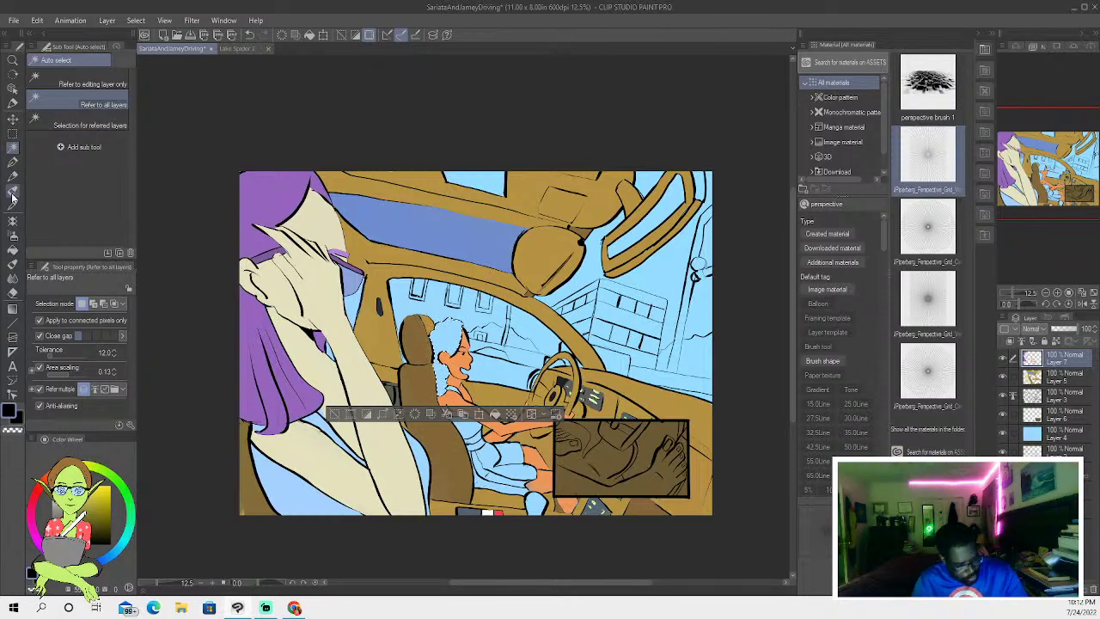
mouse_move(437, 361)
left_mouse_down()
mouse_move(438, 375)
mouse_move(441, 335)
mouse_move(452, 335)
mouse_move(436, 401)
mouse_move(447, 336)
mouse_move(430, 309)
mouse_move(413, 352)
left_mouse_up()
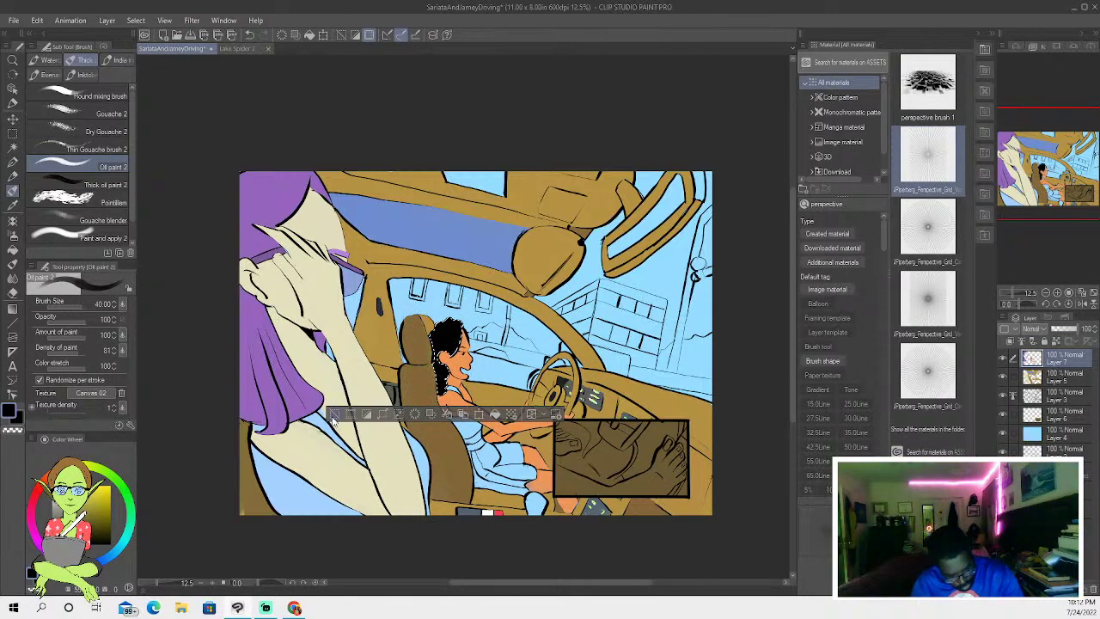
key("ctrl+d")
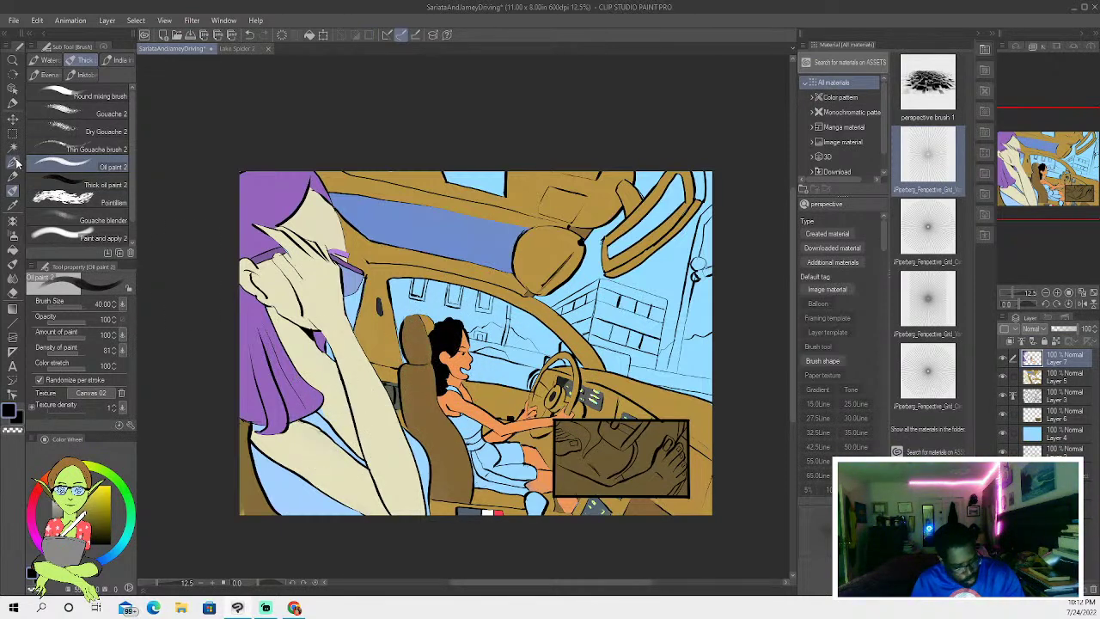
- Select the driver's bare midriff, paint it with the orange skin tone sampled from her, and deselect
left_click(12, 147)
left_click(477, 438)
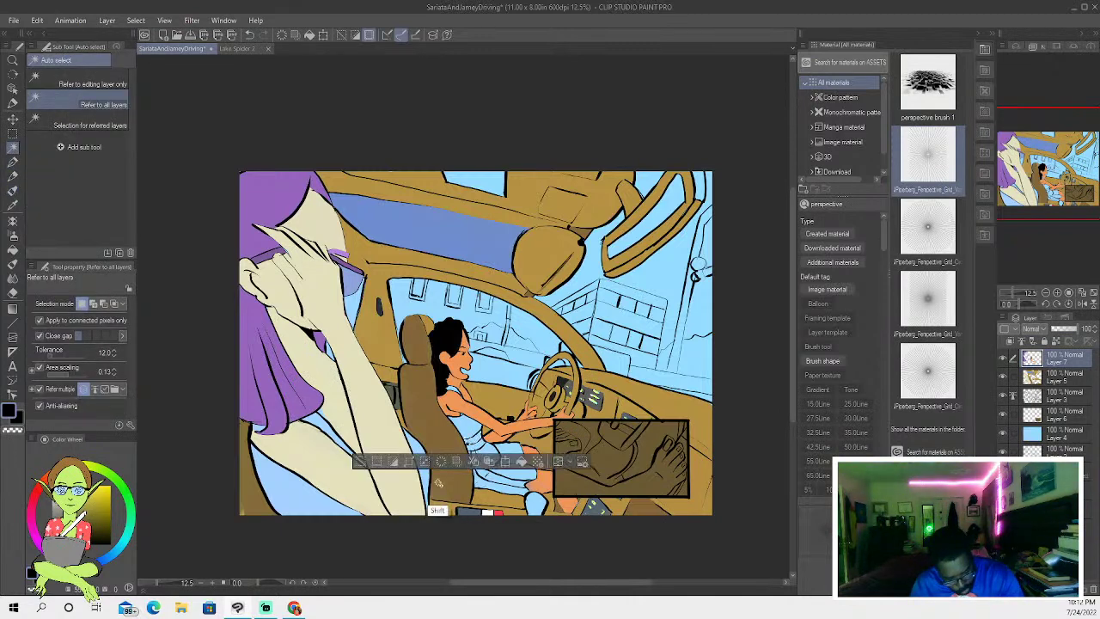
left_click(13, 205)
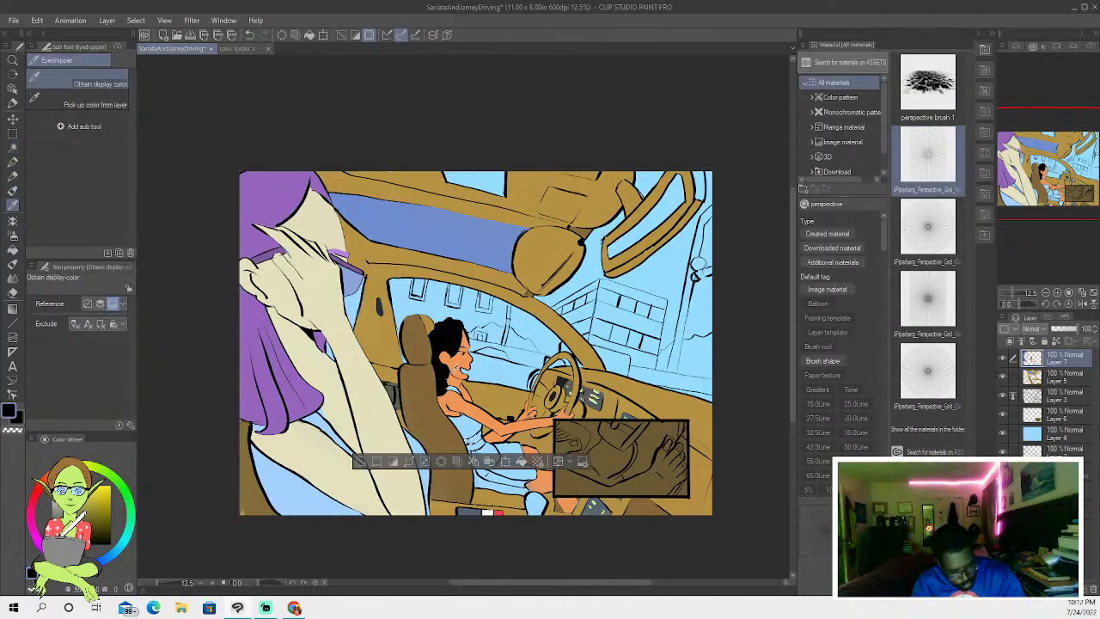
left_click(452, 365)
left_click(13, 172)
left_click(13, 191)
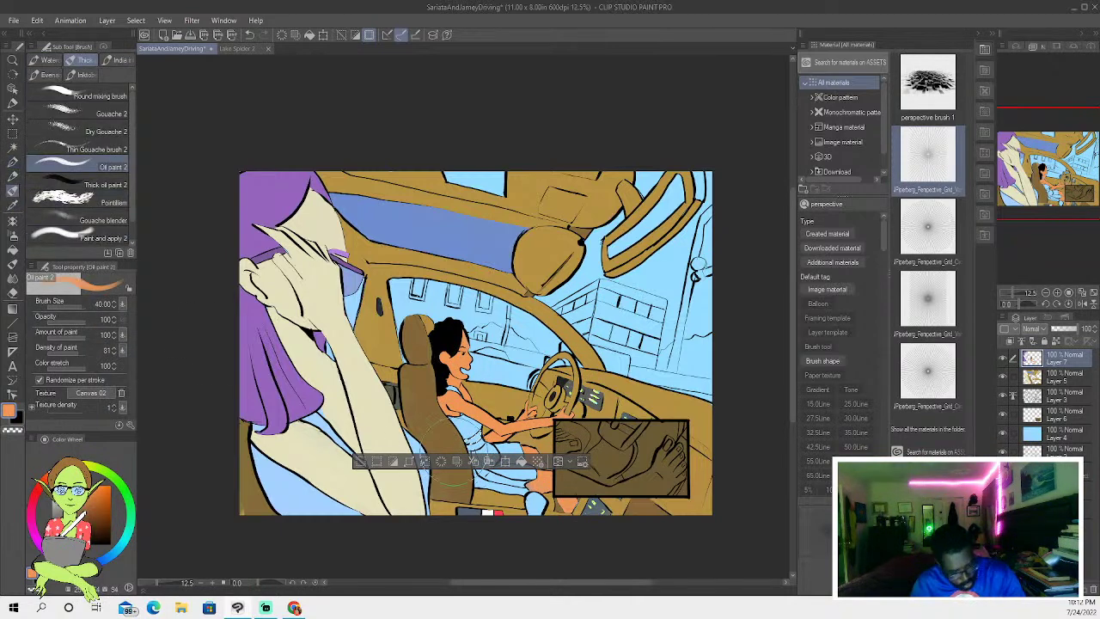
left_click(361, 461)
- Select the waistband of the driver's shorts, paint it white with Oil paint 2, and clear the selection
left_click(12, 148)
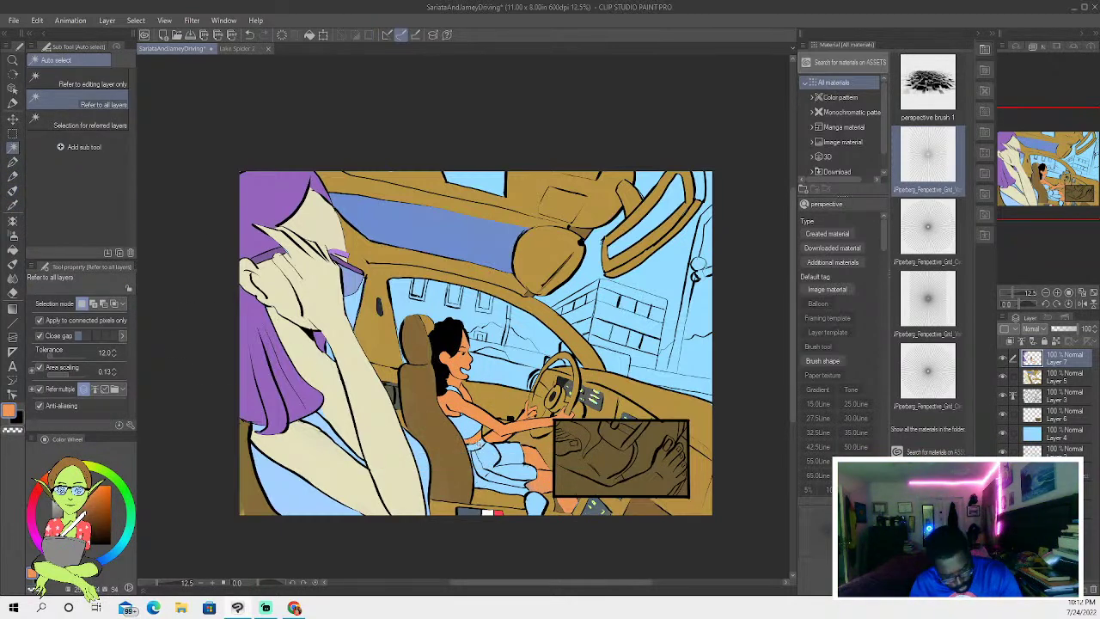
left_click(364, 490)
left_click_drag(79, 493, 45, 444)
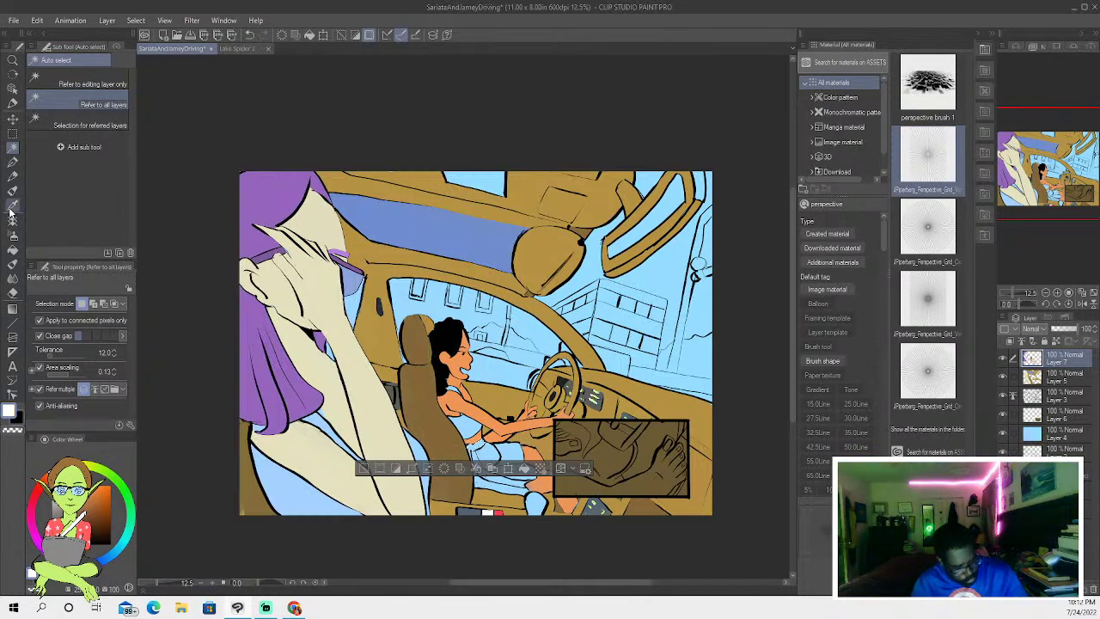
left_click(12, 190)
left_click_drag(480, 444, 471, 450)
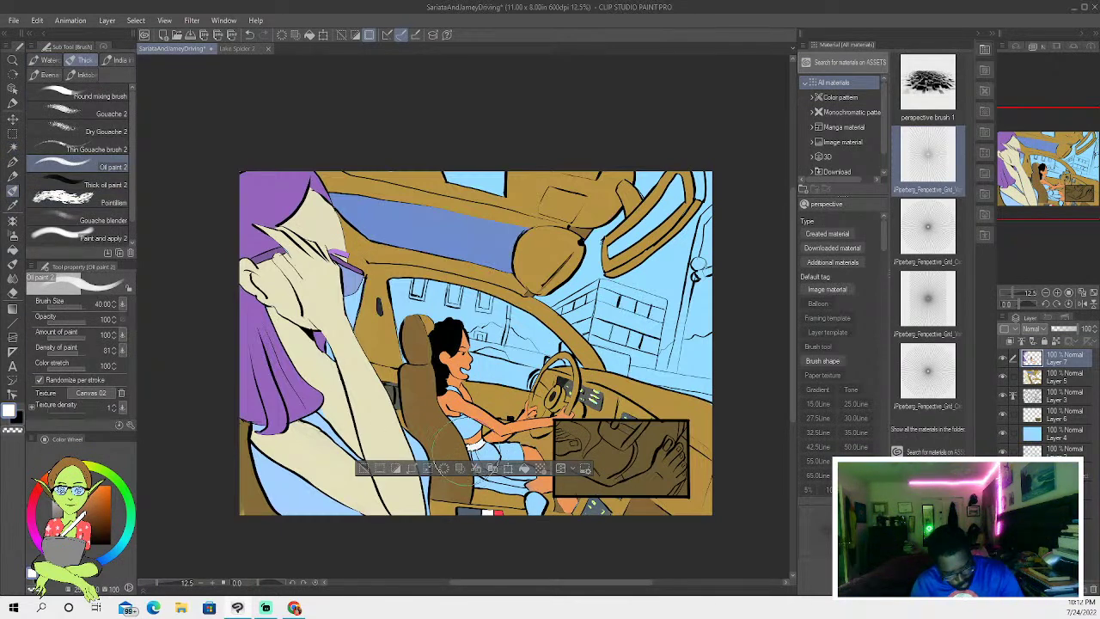
left_click(364, 468)
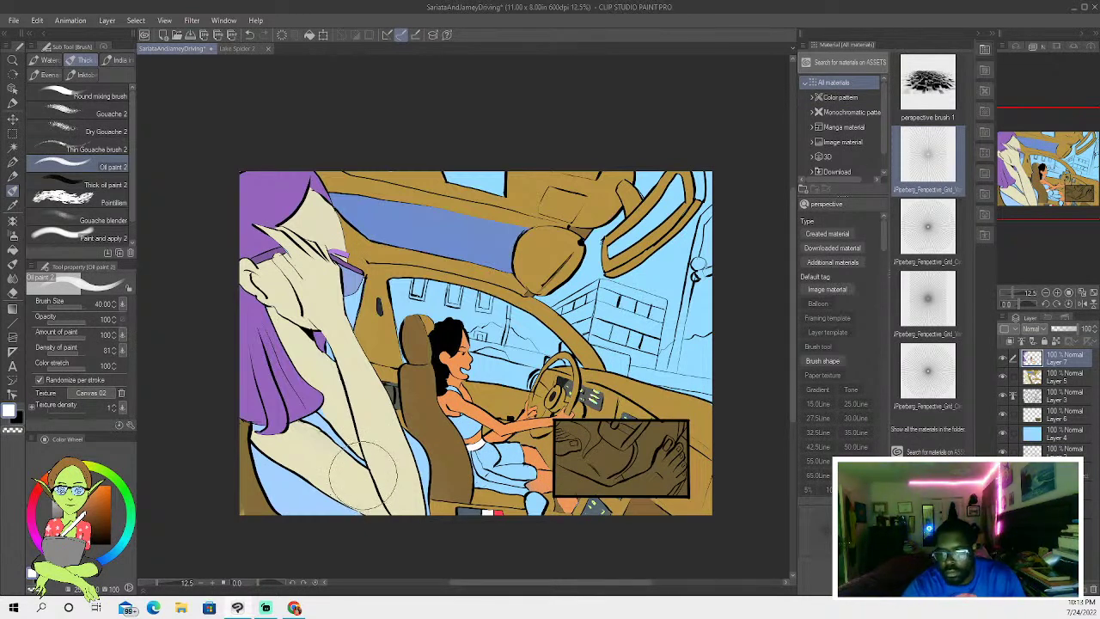
- Select the side strip of the driver's shorts and paint it white with Oil paint 2
left_click(13, 149)
left_click(510, 484)
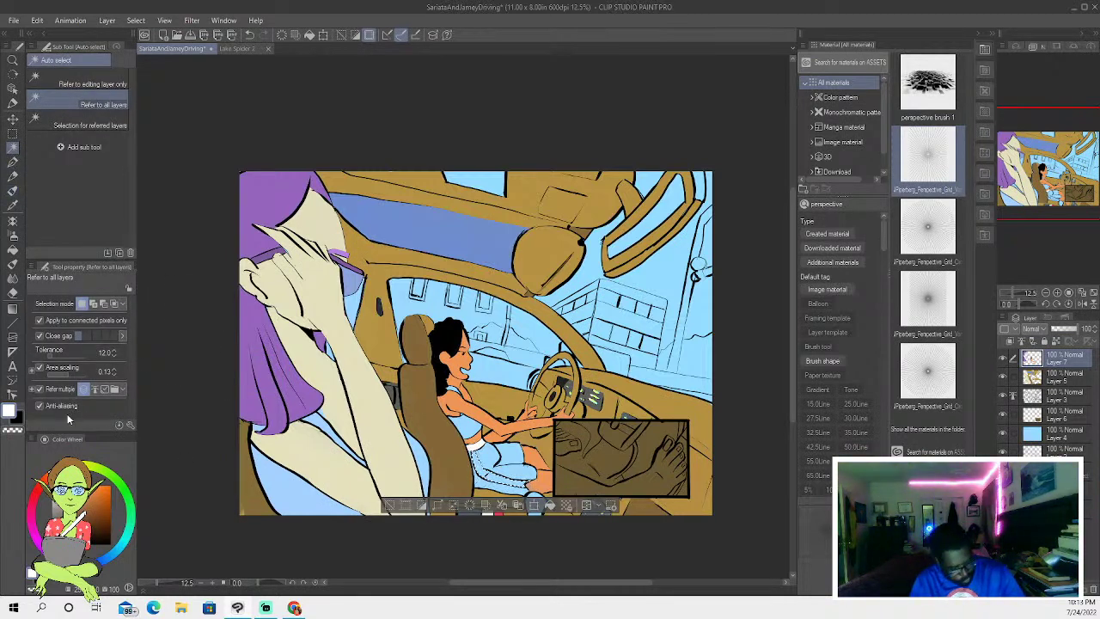
left_click(13, 191)
mouse_move(470, 449)
left_mouse_down()
mouse_move(519, 486)
mouse_move(471, 460)
left_mouse_up()
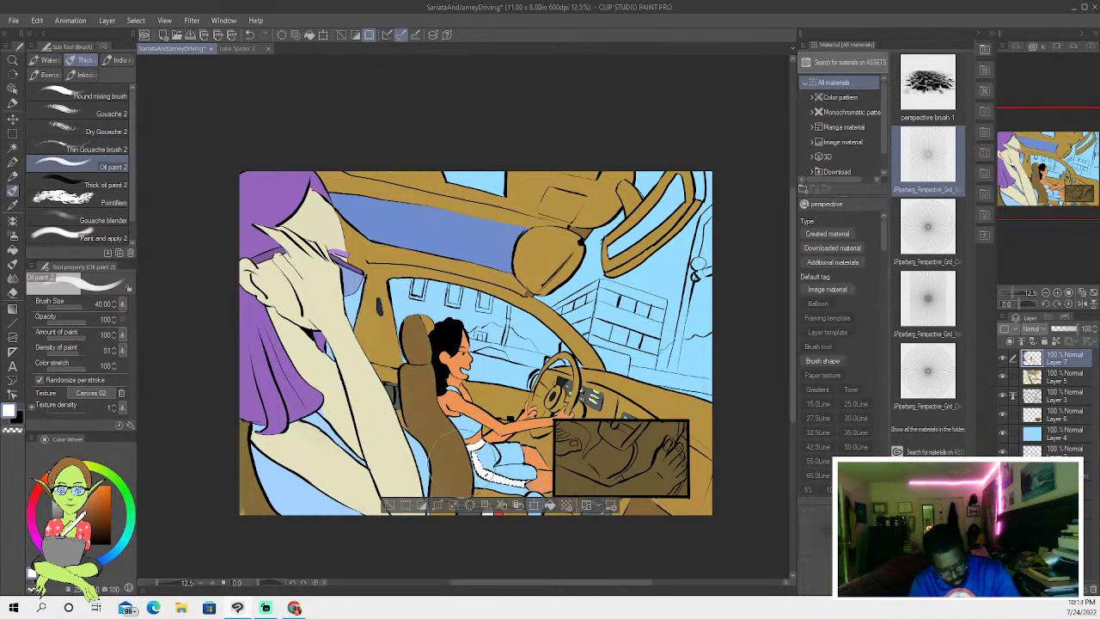
- Select the remaining blue areas of the driver's shorts and her top together and fill them with pink
left_click(12, 148)
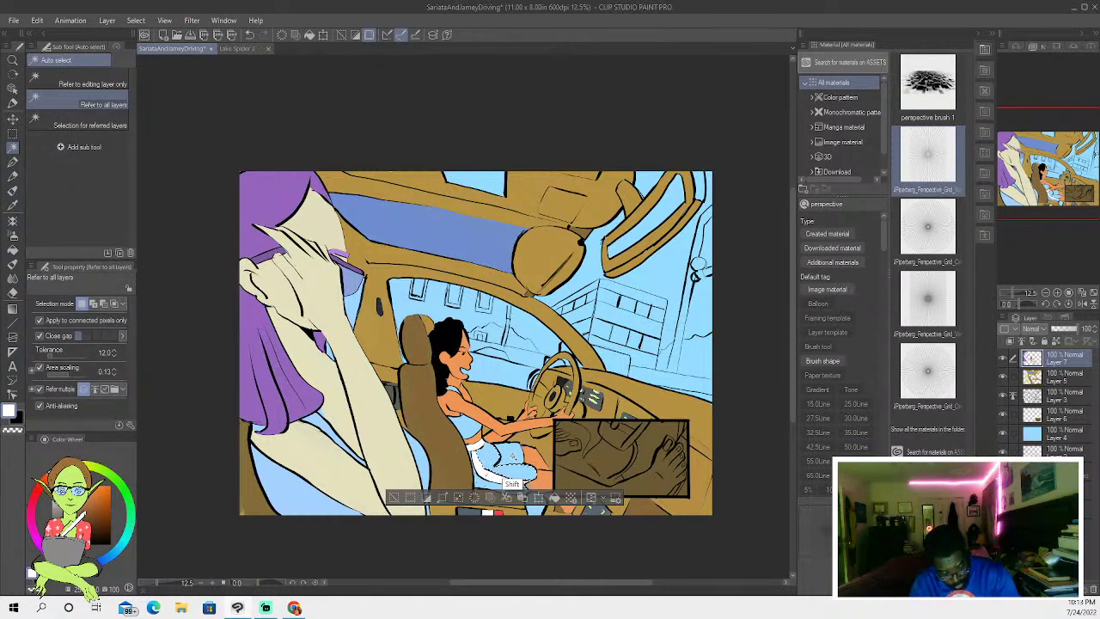
left_click(480, 488, "shift")
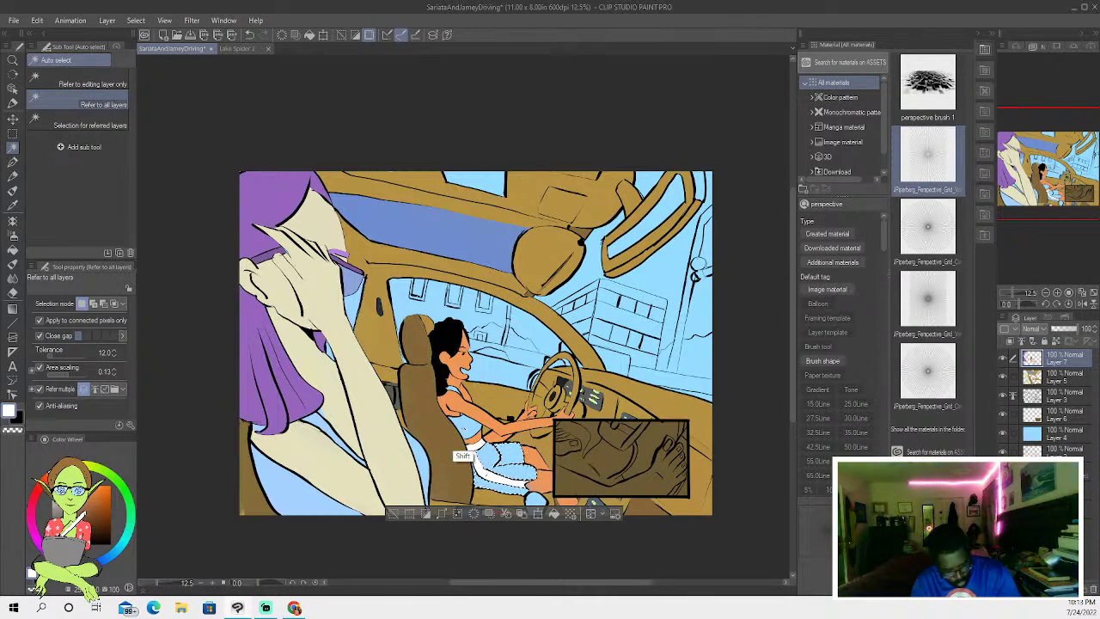
left_click(456, 397, "shift")
left_click(466, 468, "shift")
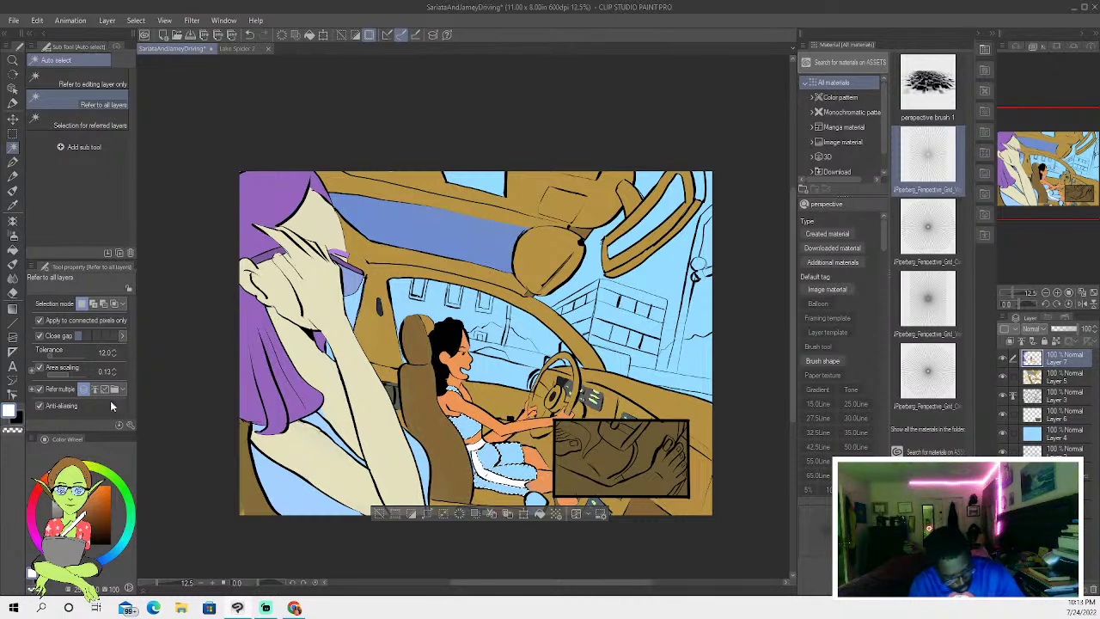
left_click(39, 531)
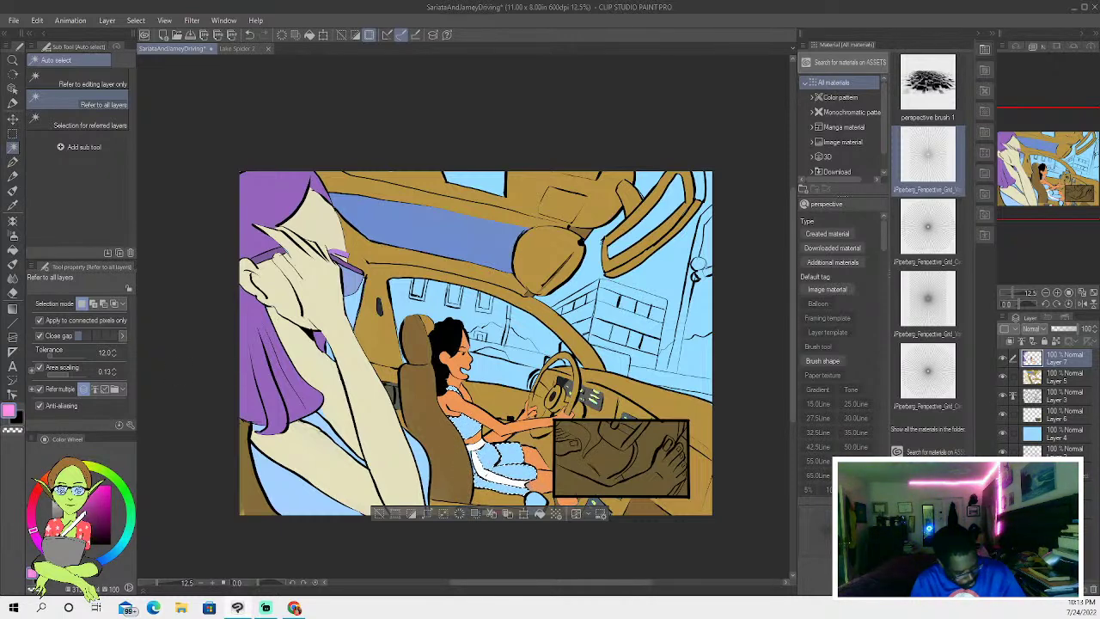
key("g")
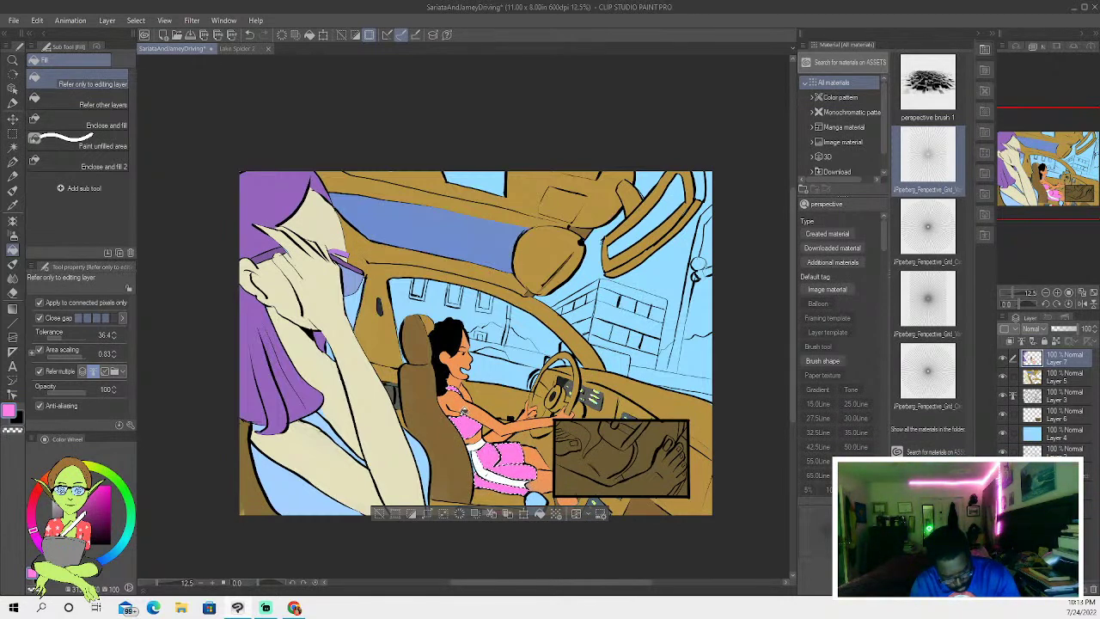
- Touch up the leftover sliver of the driver's outfit with pink Oil paint 2 and switch to the Smooth Inker pen
key("w")
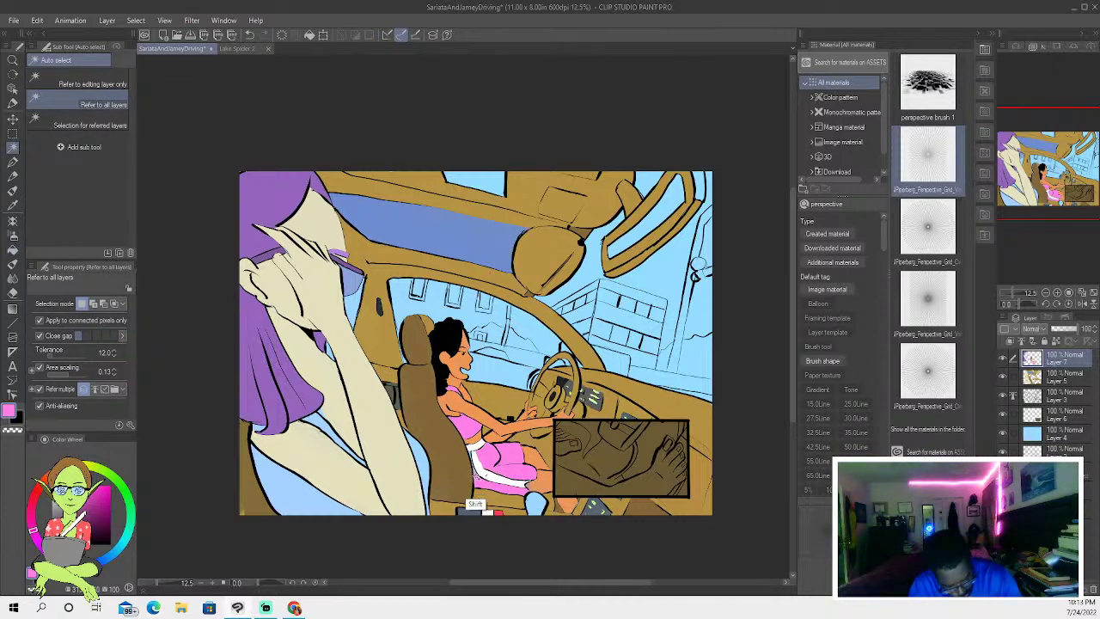
left_click(13, 189)
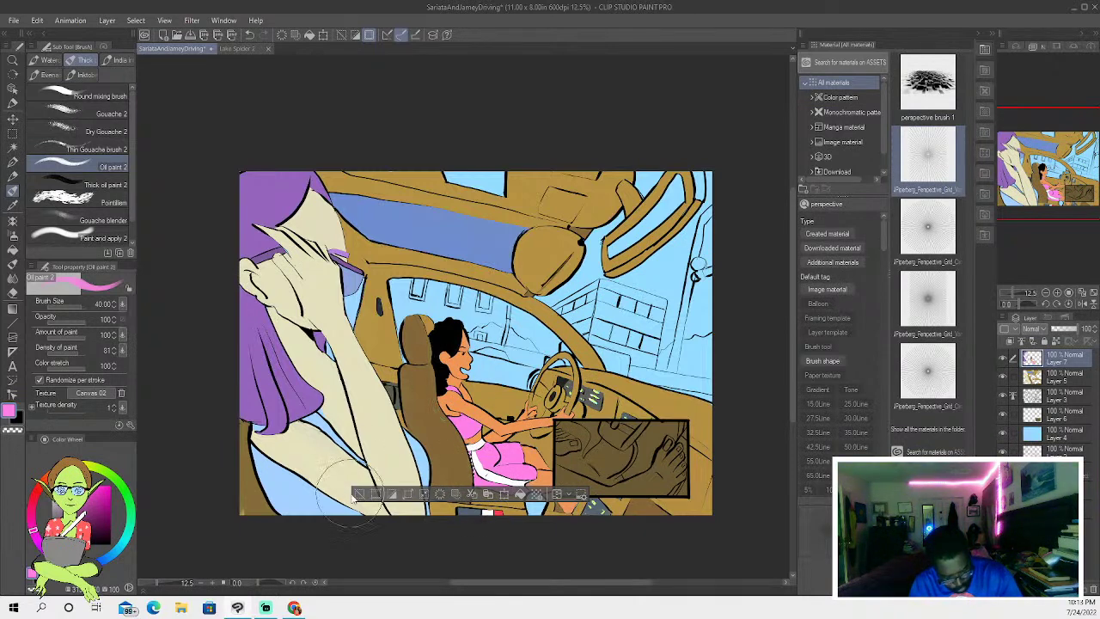
left_click(13, 161)
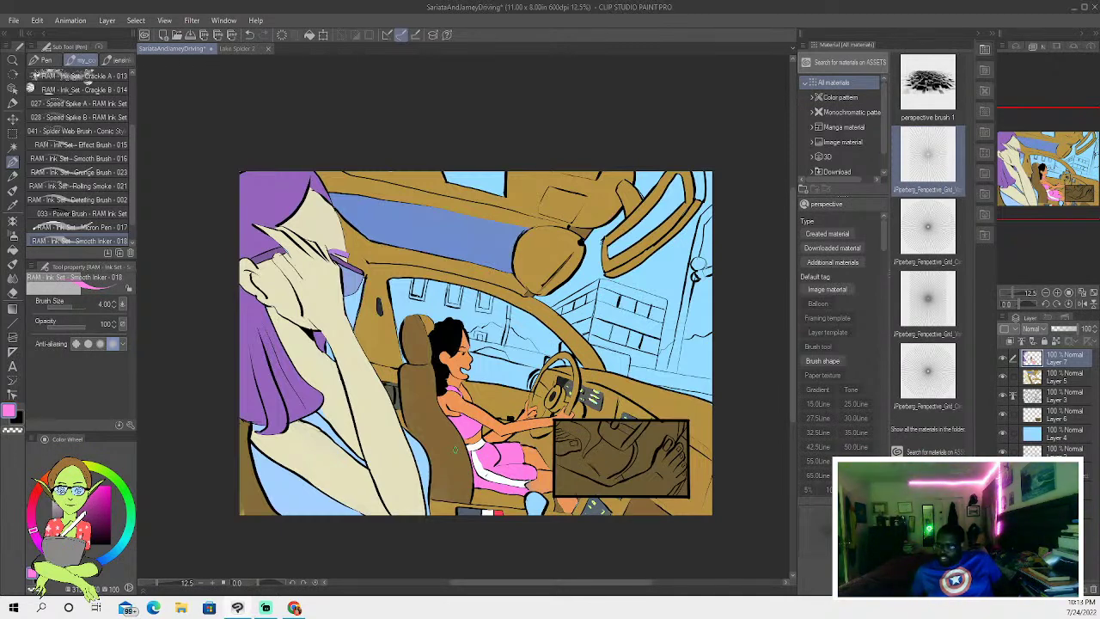
- Select all blue areas of the foreground woman's top, fill them with black, and clear the selection
key("w")
left_click(308, 505)
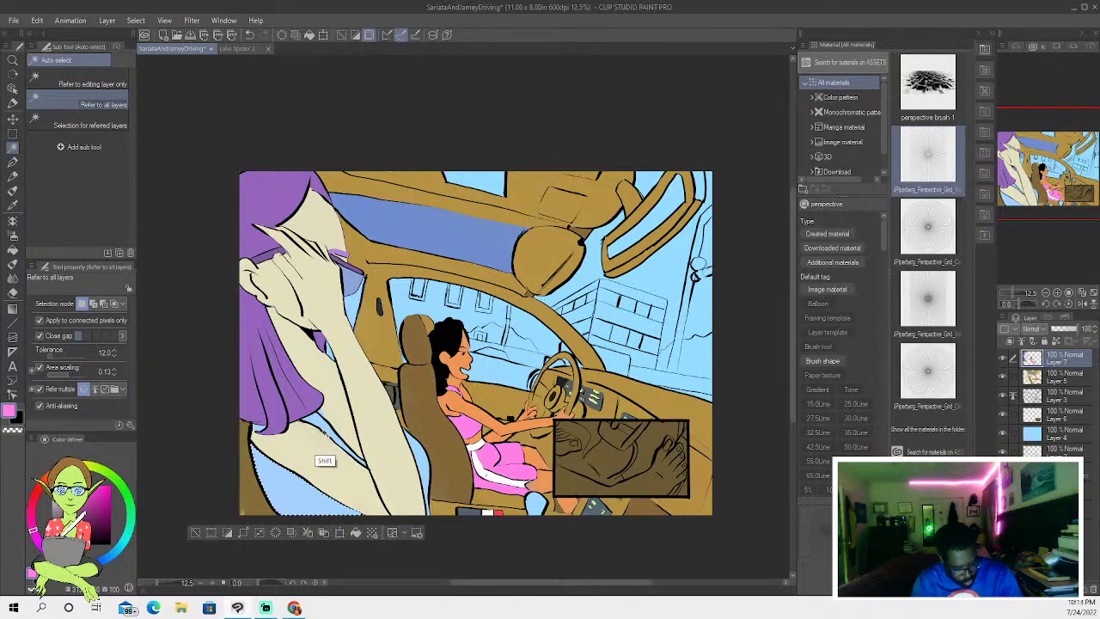
left_click(421, 487, "shift")
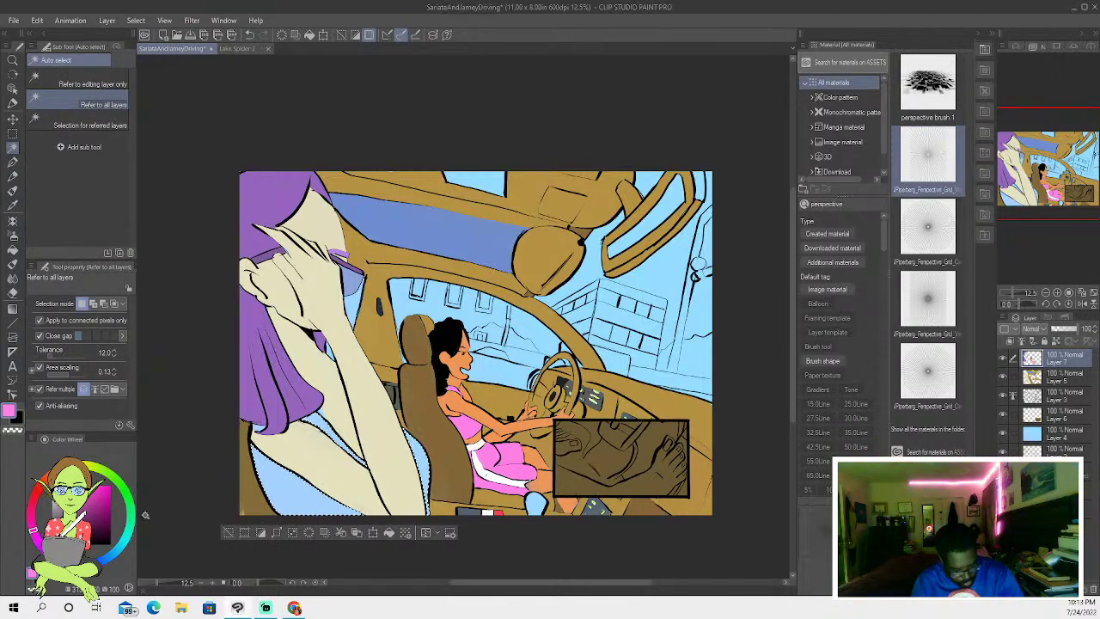
key("x")
left_click(12, 249)
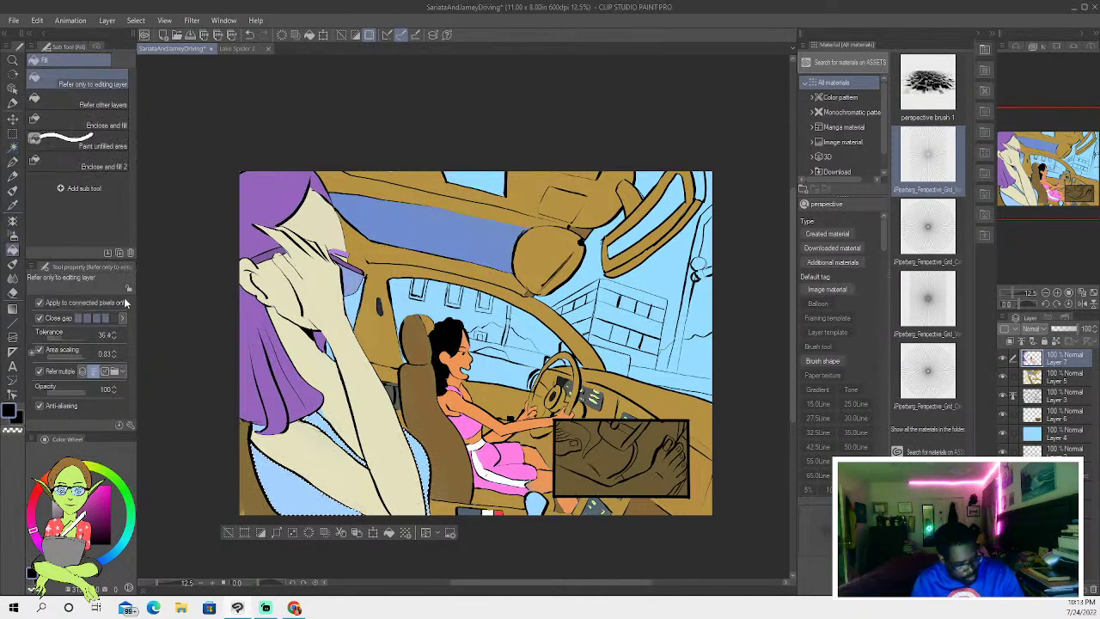
left_click(284, 487)
left_click(368, 468)
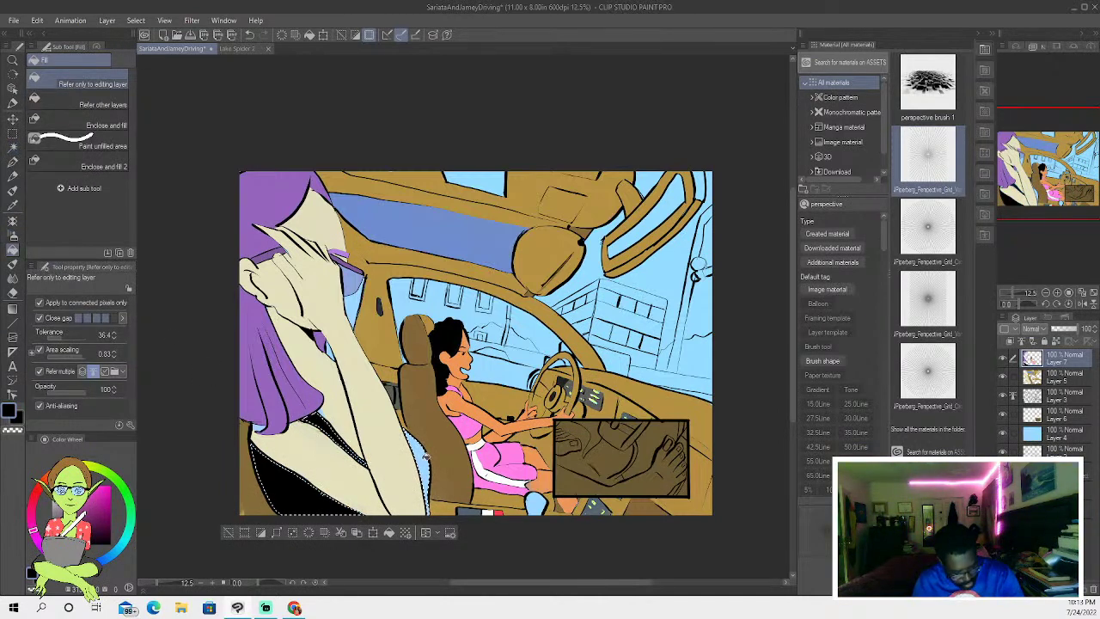
left_click(420, 449)
left_click(229, 533)
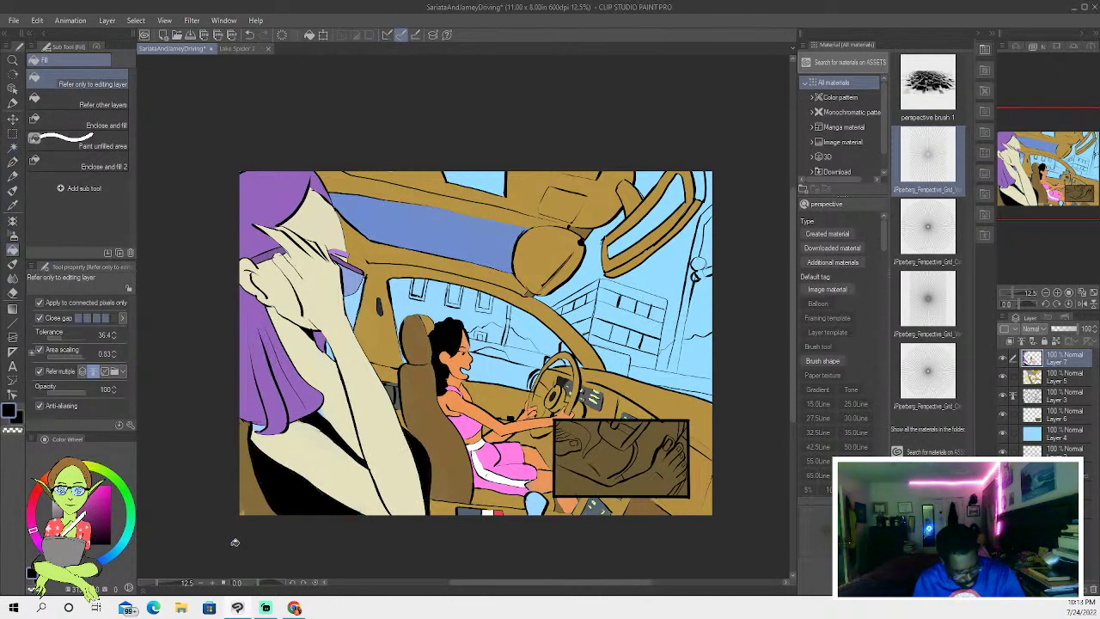
- Select the blue sliver below the foreground woman's hair, paint it her sampled skin colour with Oil paint 2, and clear the selection
left_click(13, 147)
left_click(260, 429)
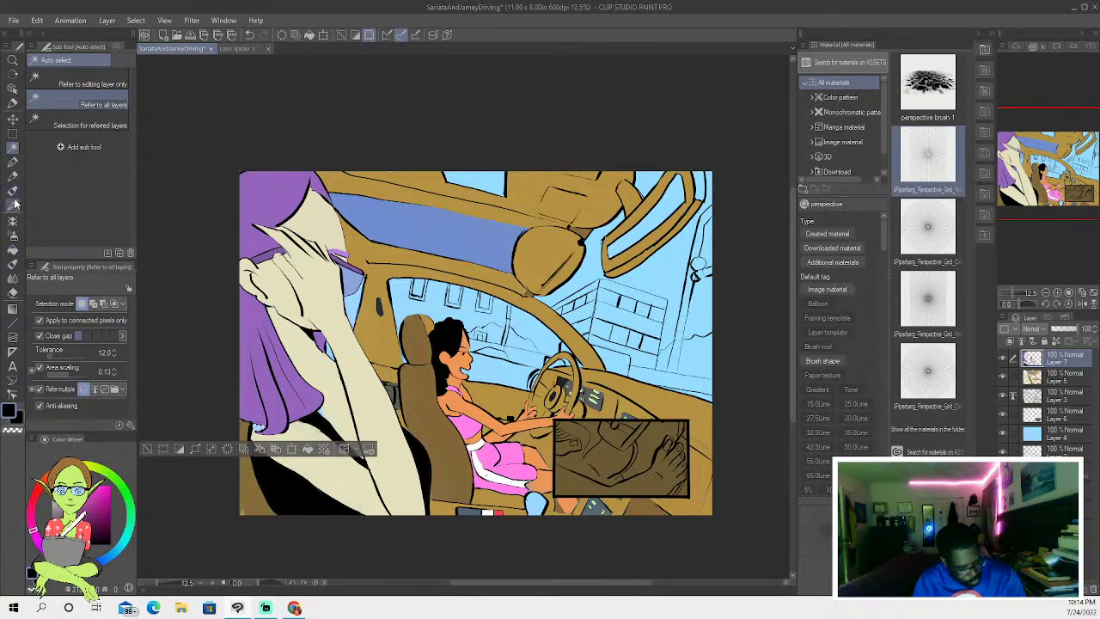
left_click(13, 205)
left_click(258, 428)
key("b")
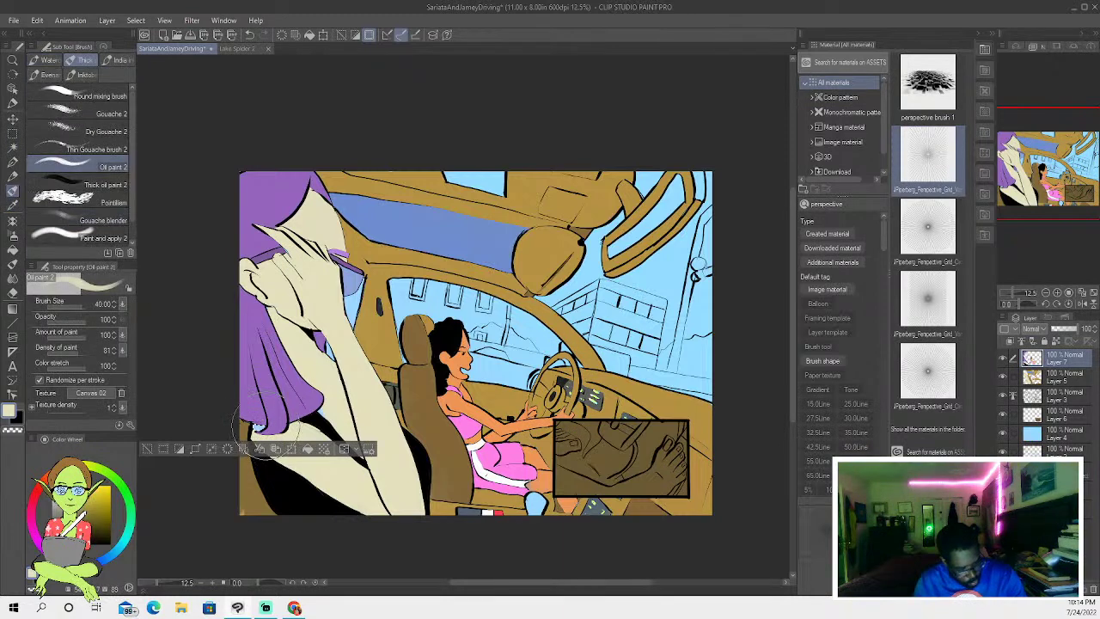
left_click(147, 450)
- Ink the gap between the foreground woman's hair tip and her arm solid black with the Smooth Inker, raising the brush size to 7
left_click(12, 160)
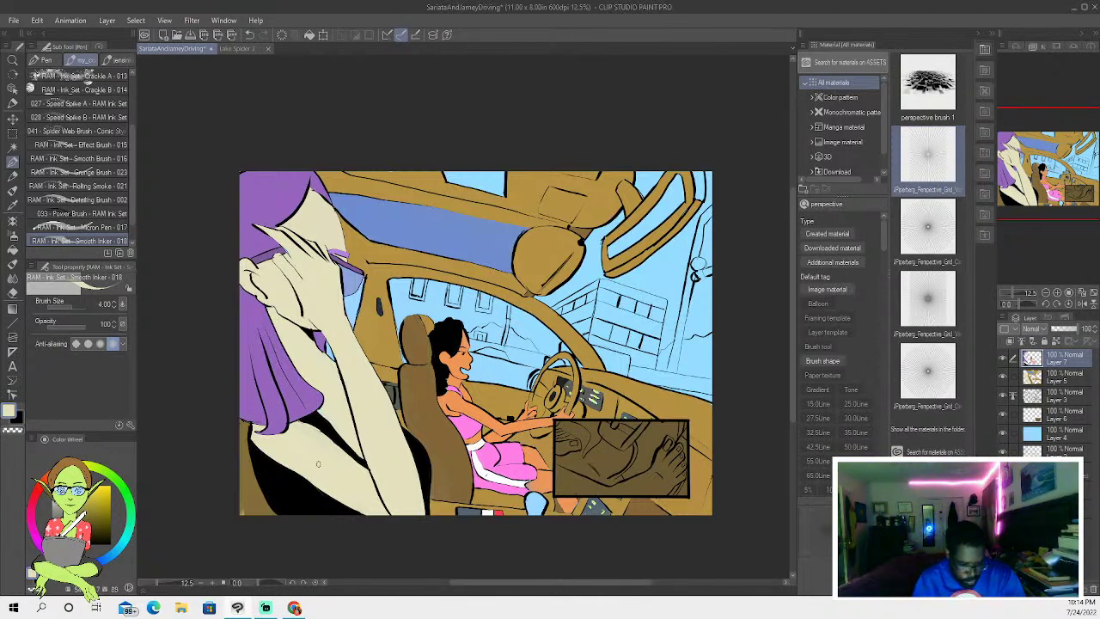
key("x")
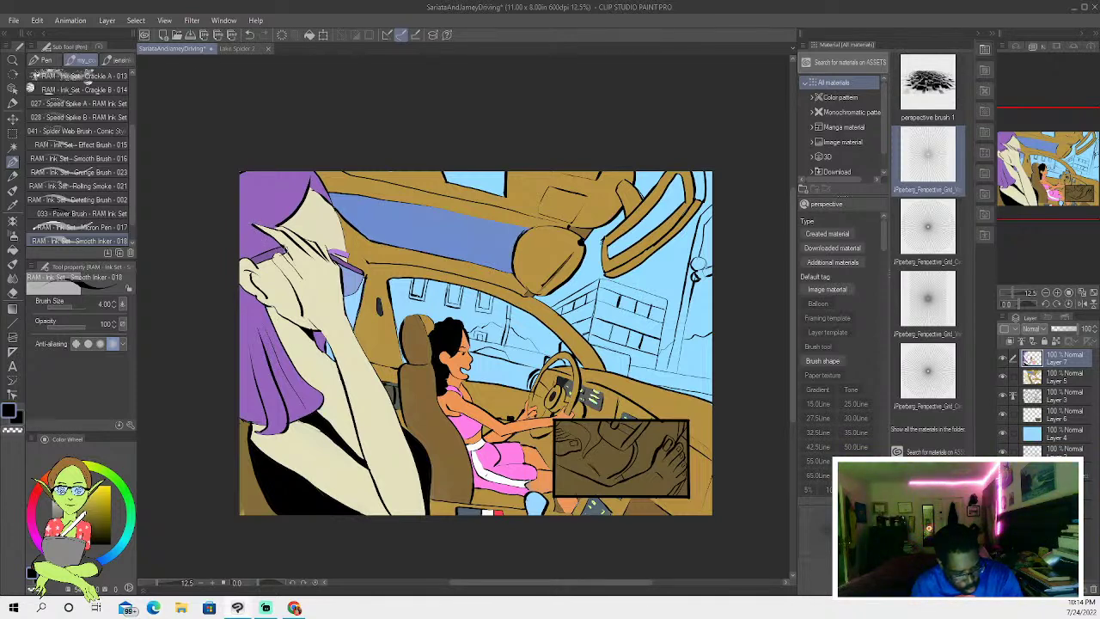
left_click_drag(254, 225, 280, 232)
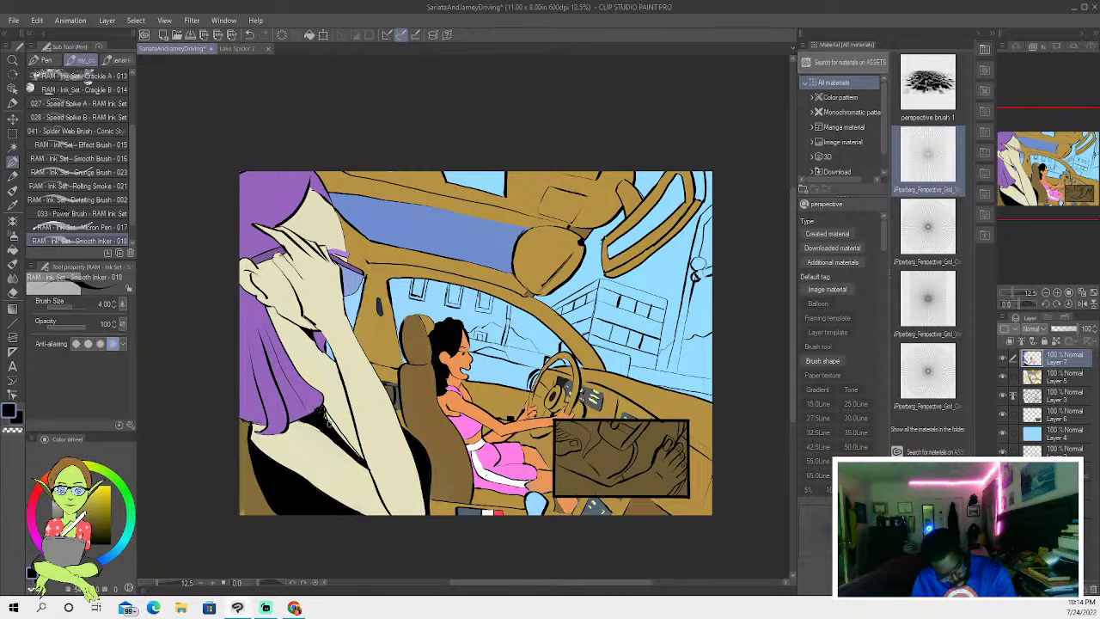
key("]")
key("]")
key("]")
left_click_drag(341, 433, 356, 456)
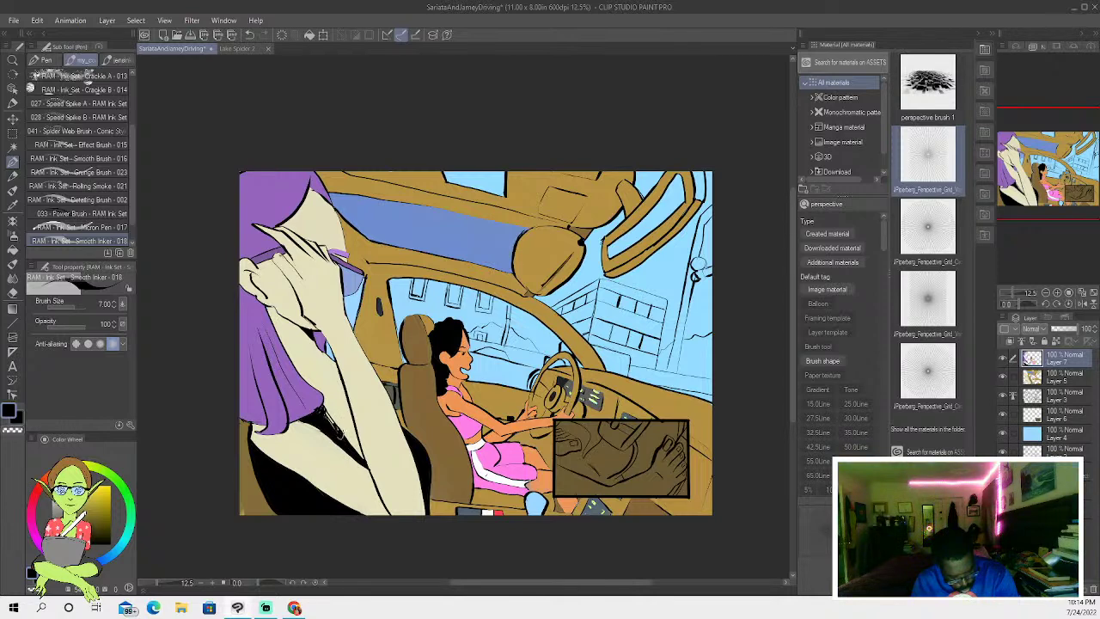
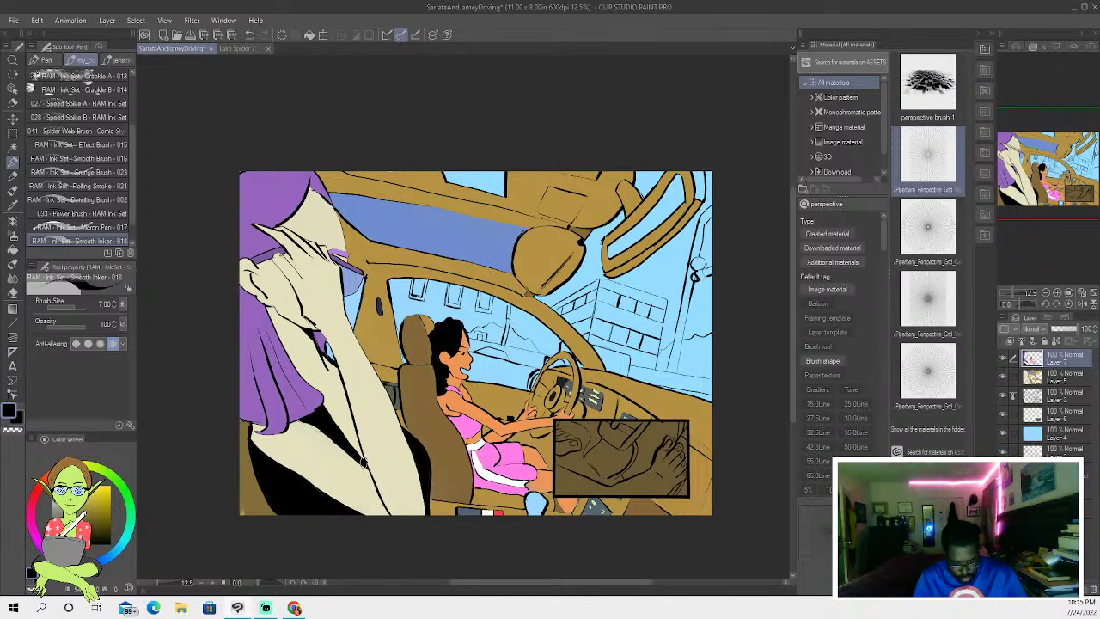
- Test-select the road area behind the driver, clear it, and sample the sky blue for touch-ups with the Smooth Inker
left_click(12, 147)
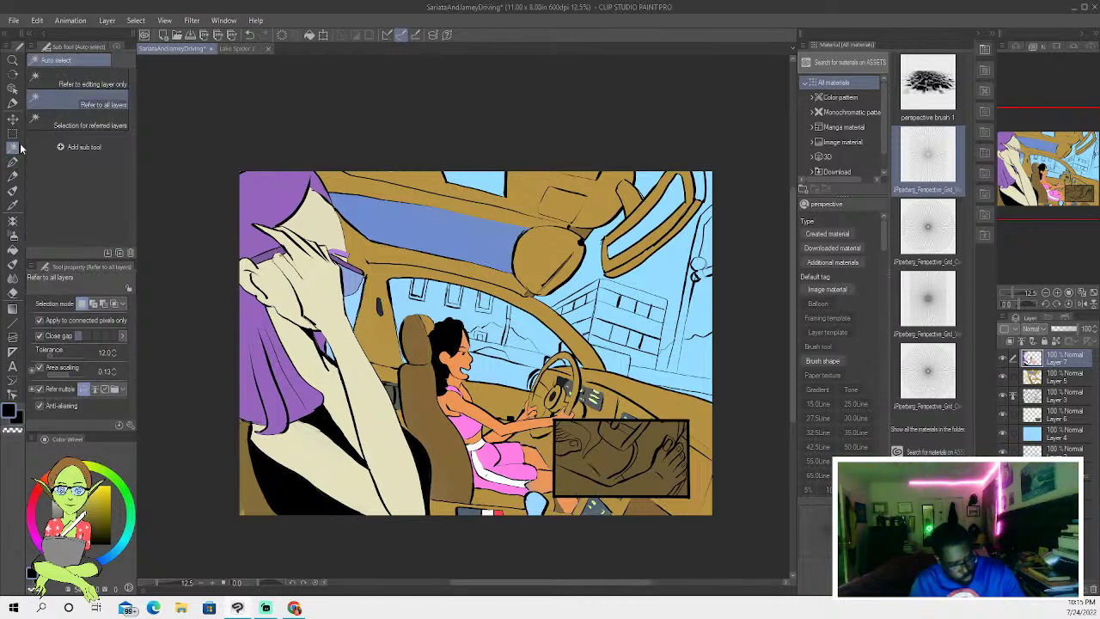
left_click(492, 387)
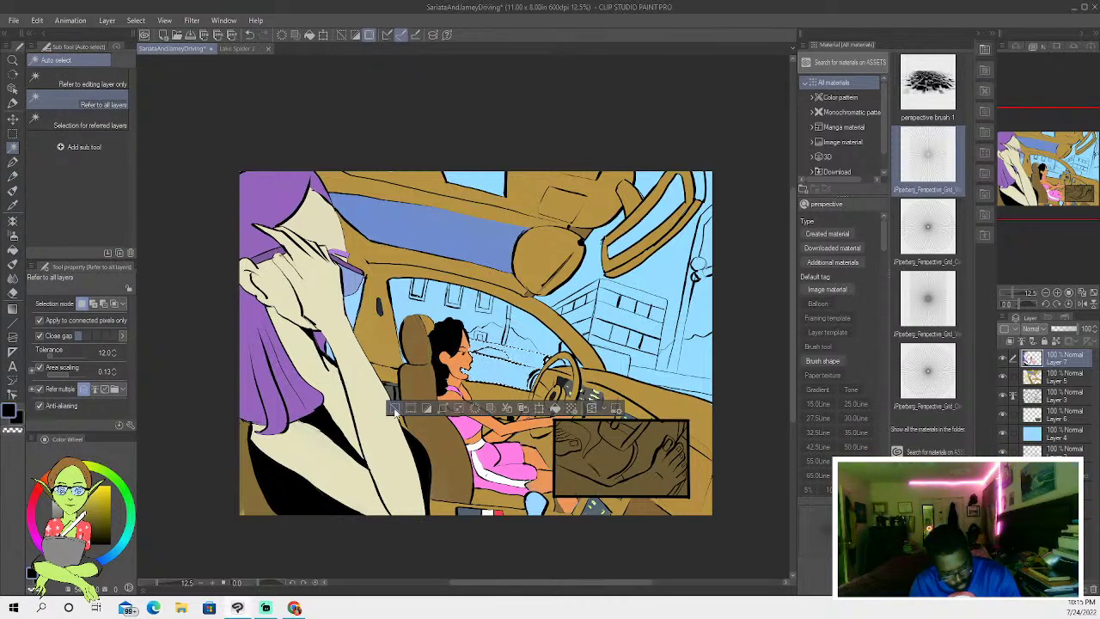
left_click(395, 407)
left_click(13, 162)
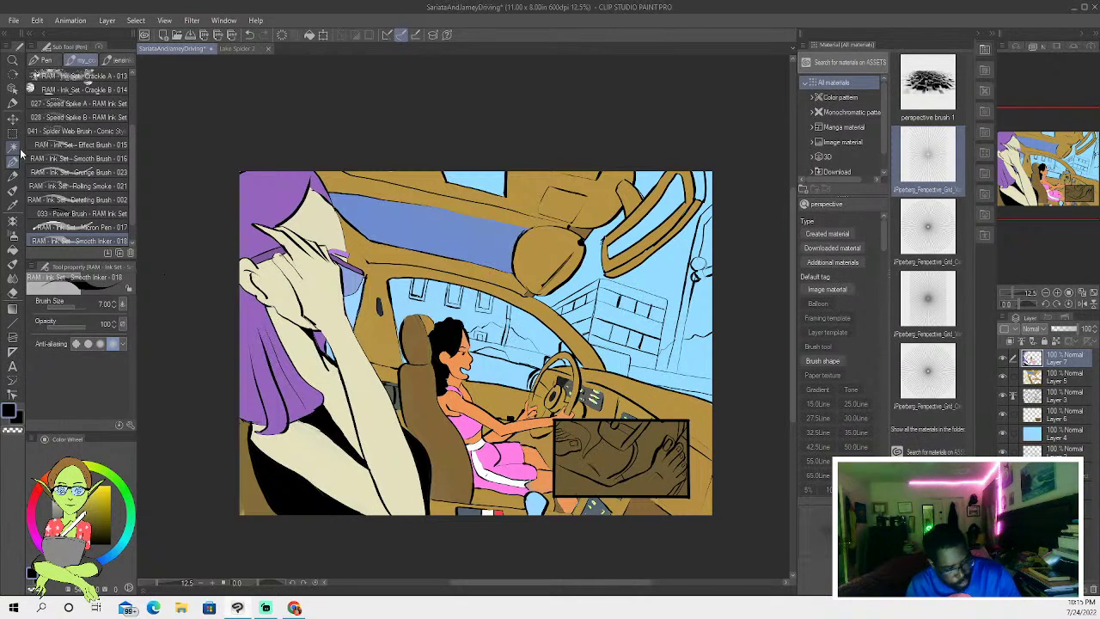
left_click(13, 204)
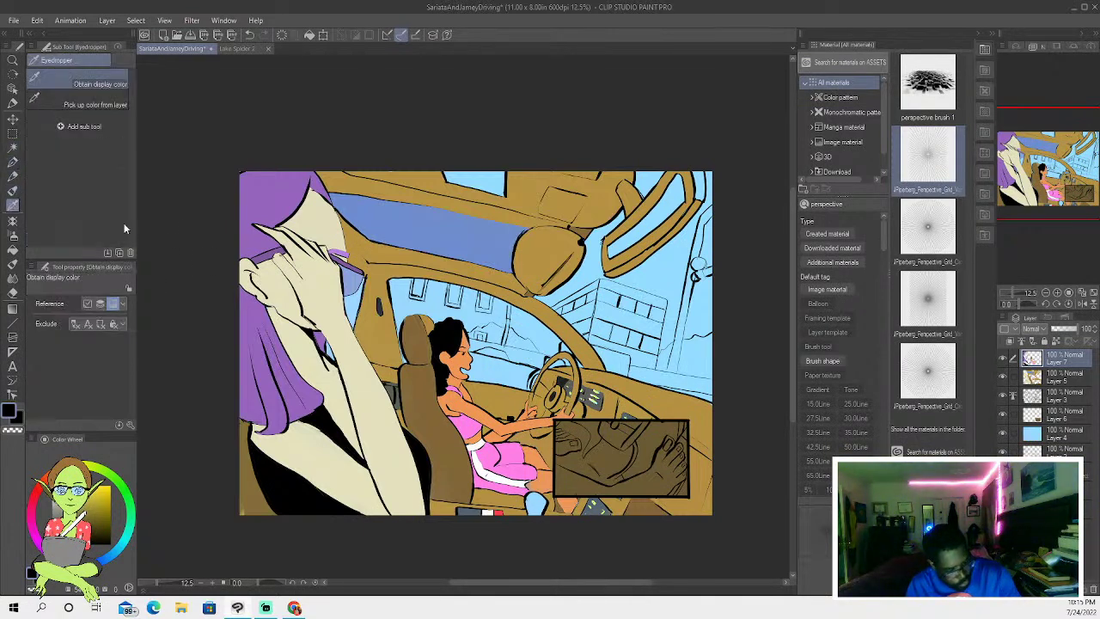
left_click(493, 364)
left_click(13, 161)
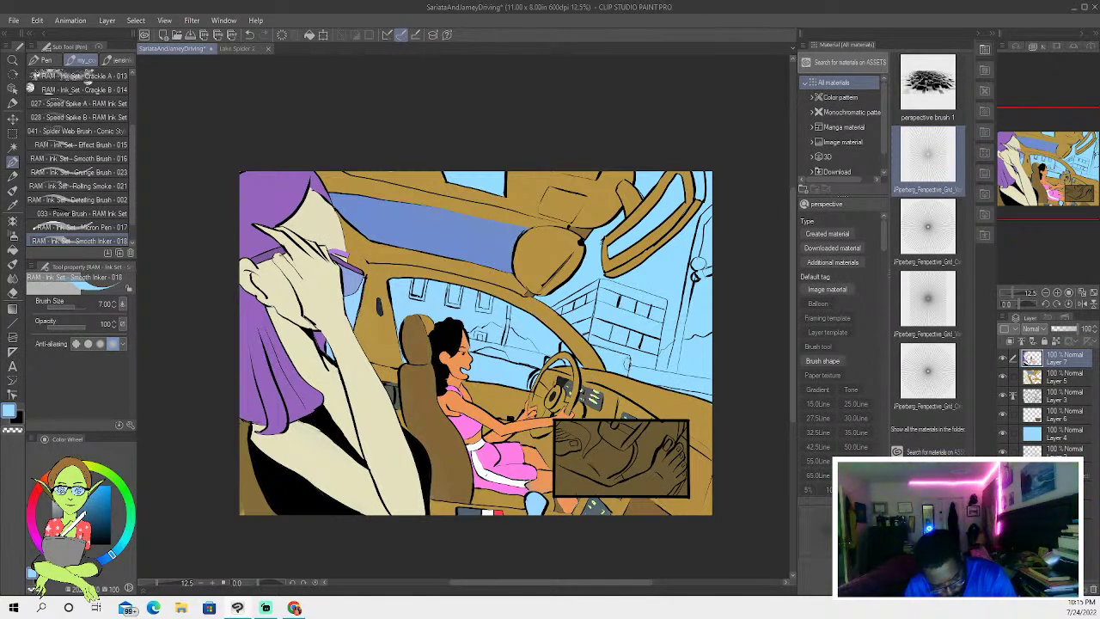
- Try to select the road areas outside the side window and the windshield, clearing the selection each time
key("w")
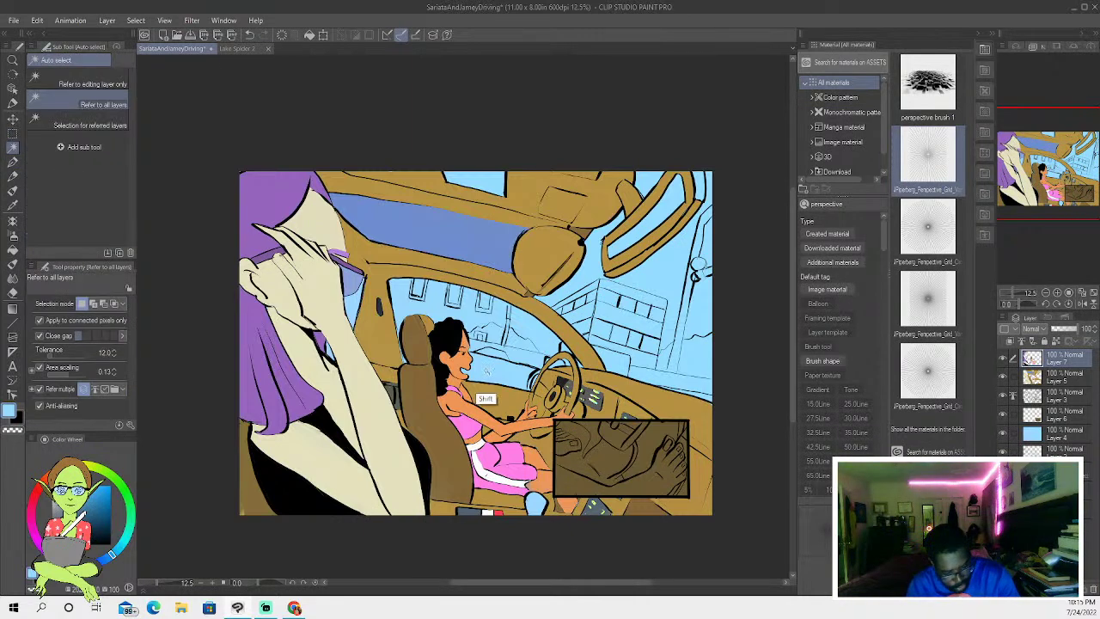
left_click(483, 371, "shift")
left_click(395, 408)
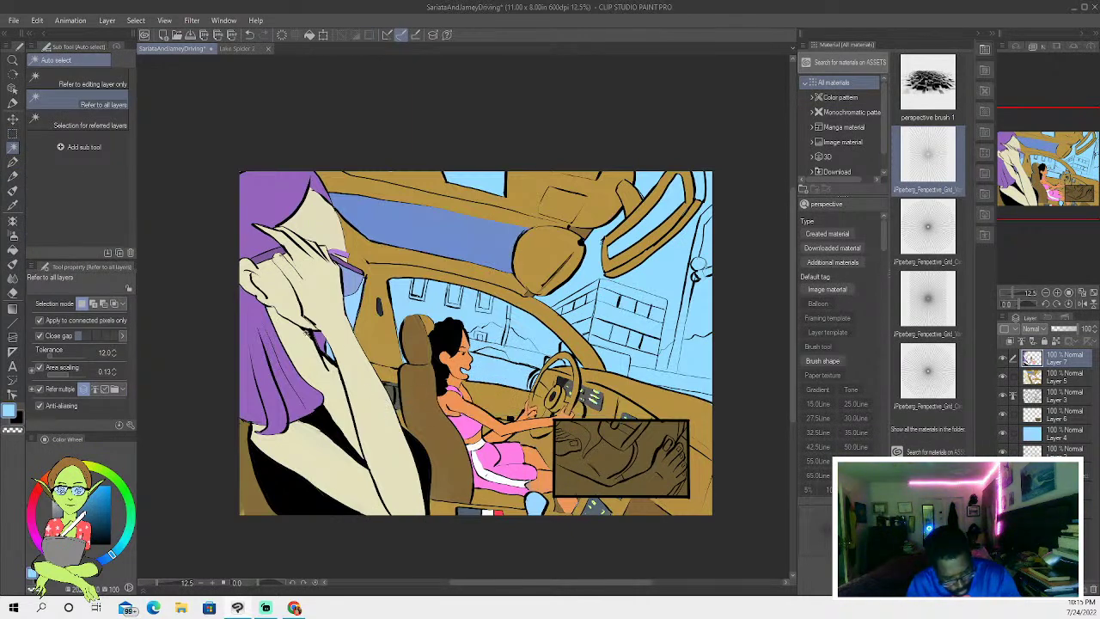
left_click(12, 161)
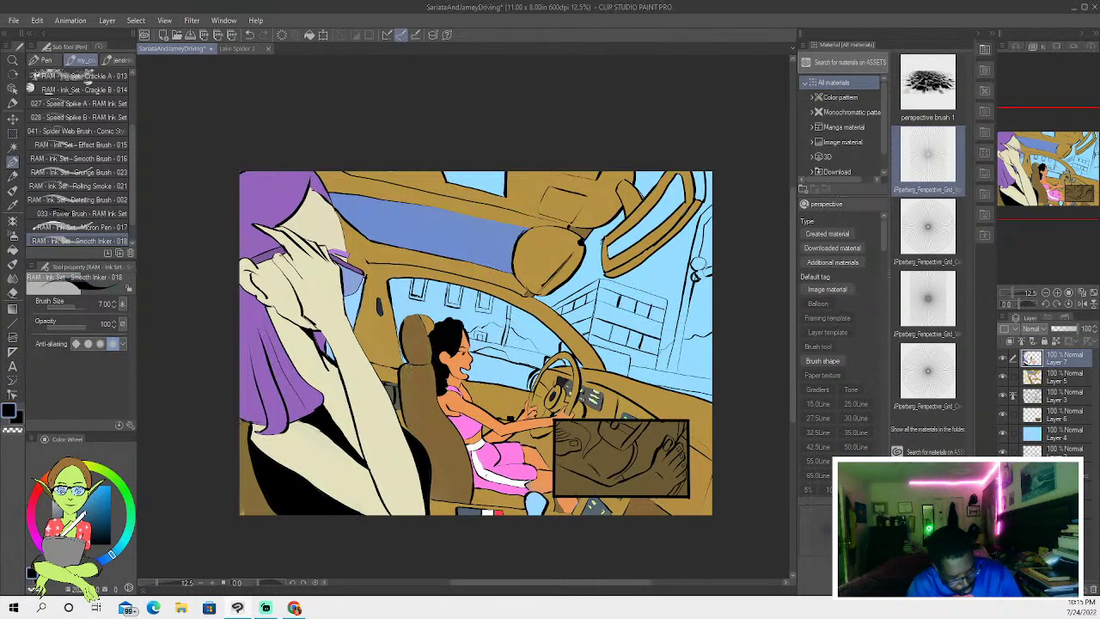
left_click(12, 148)
left_click(528, 476, "shift")
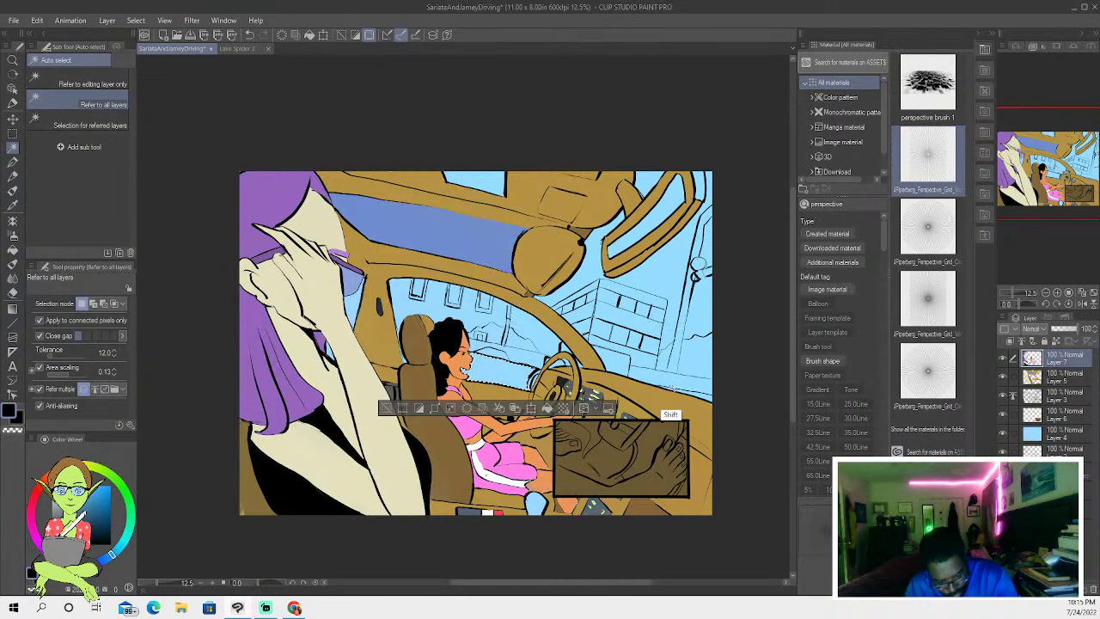
left_click(698, 397, "shift")
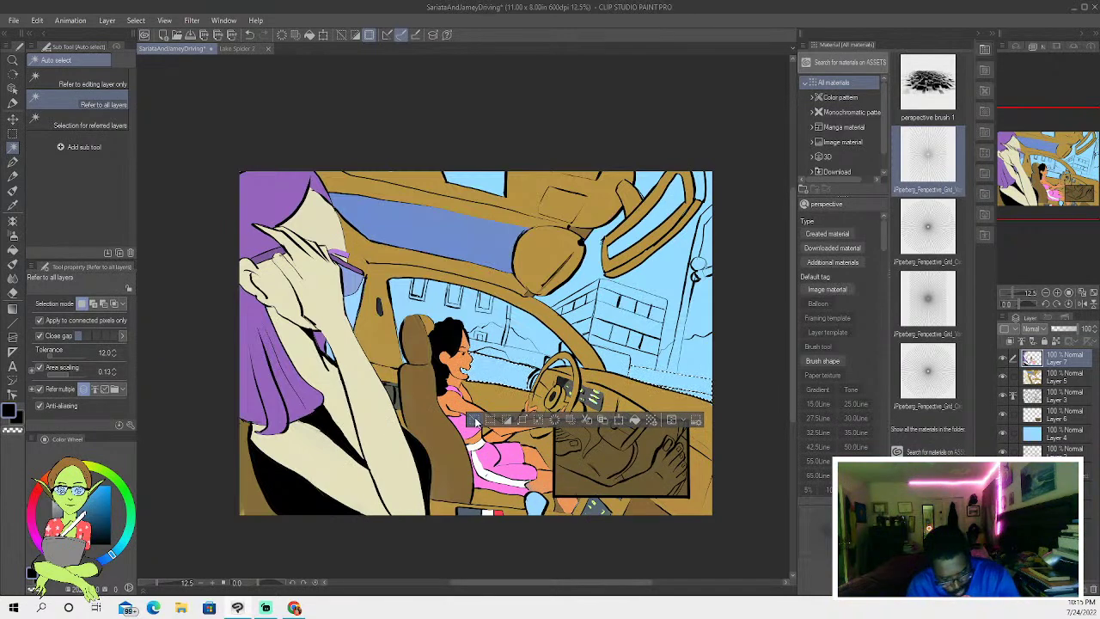
key("ctrl+d")
- Ink the road's edge line in black just above the dashboard in the windshield, undoing the first strokes and redrawing them
key("p")
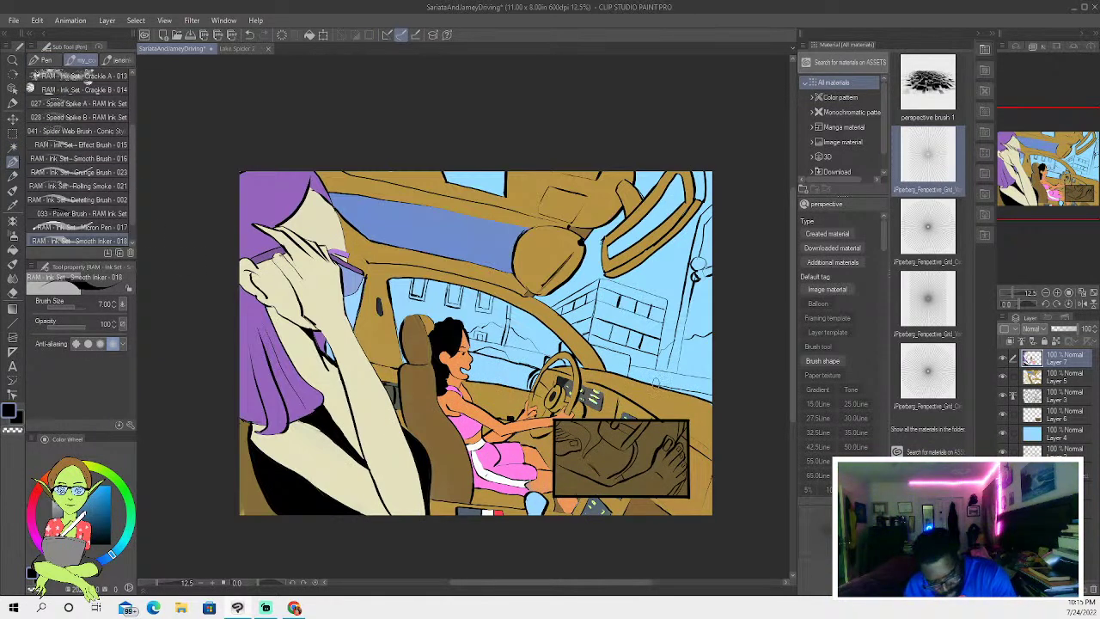
left_click_drag(657, 386, 713, 397)
left_click(249, 34)
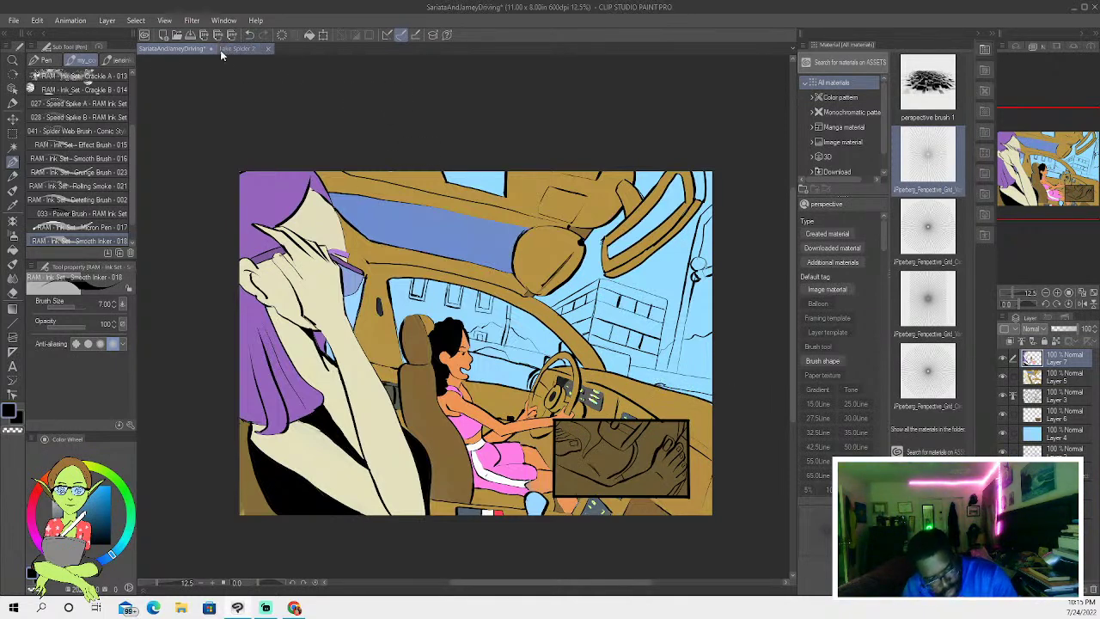
left_click(249, 35)
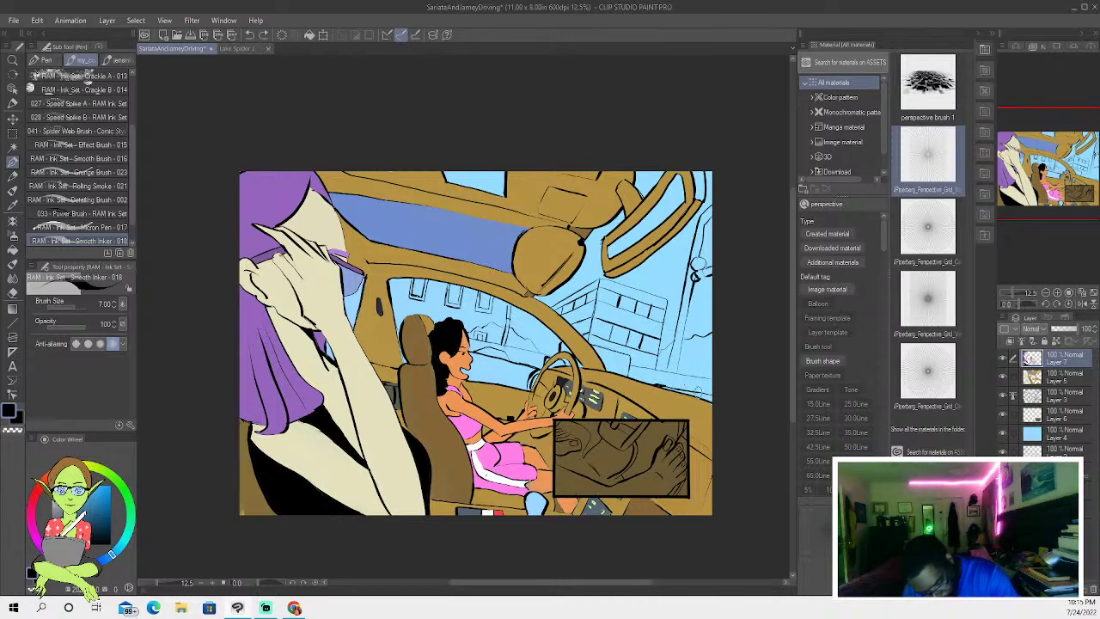
left_click(250, 34)
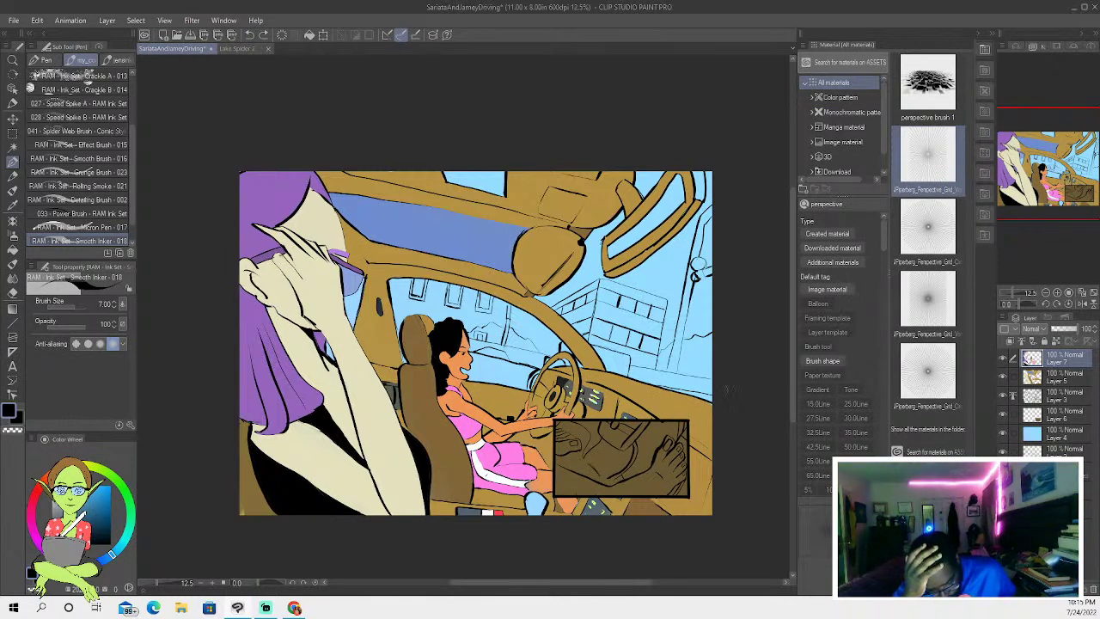
scroll(684, 423, "up", 4)
left_click_drag(624, 364, 705, 385)
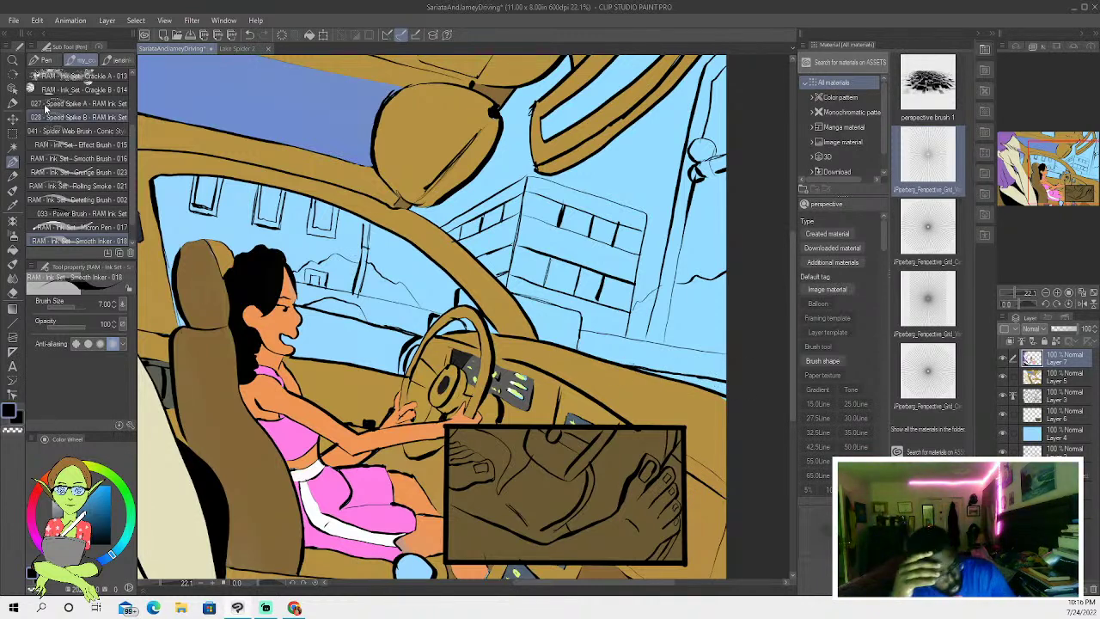
- Select the road areas outside the side window and windshield together and paint them grey with Oil paint
left_click(13, 147)
left_click(481, 423, "shift")
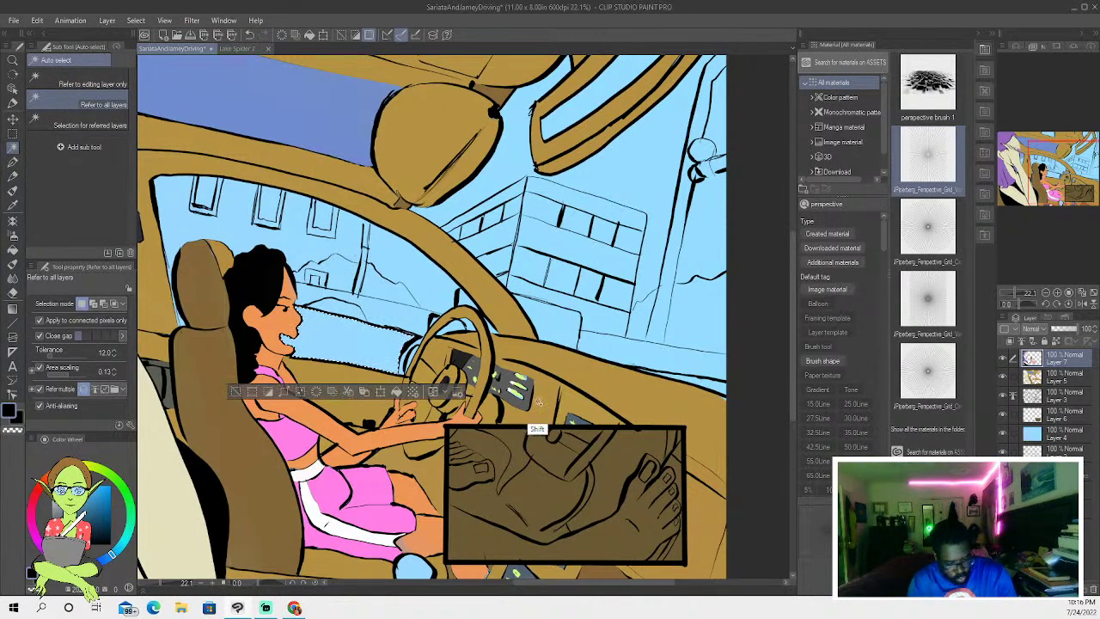
left_click(712, 411, "shift")
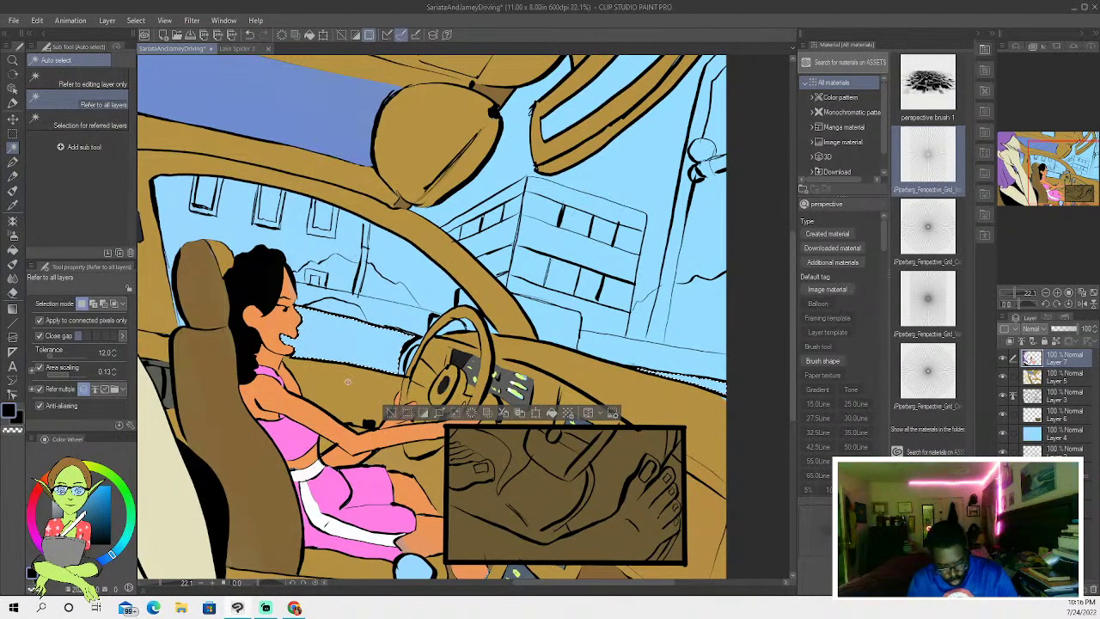
left_click_drag(79, 516, 65, 501)
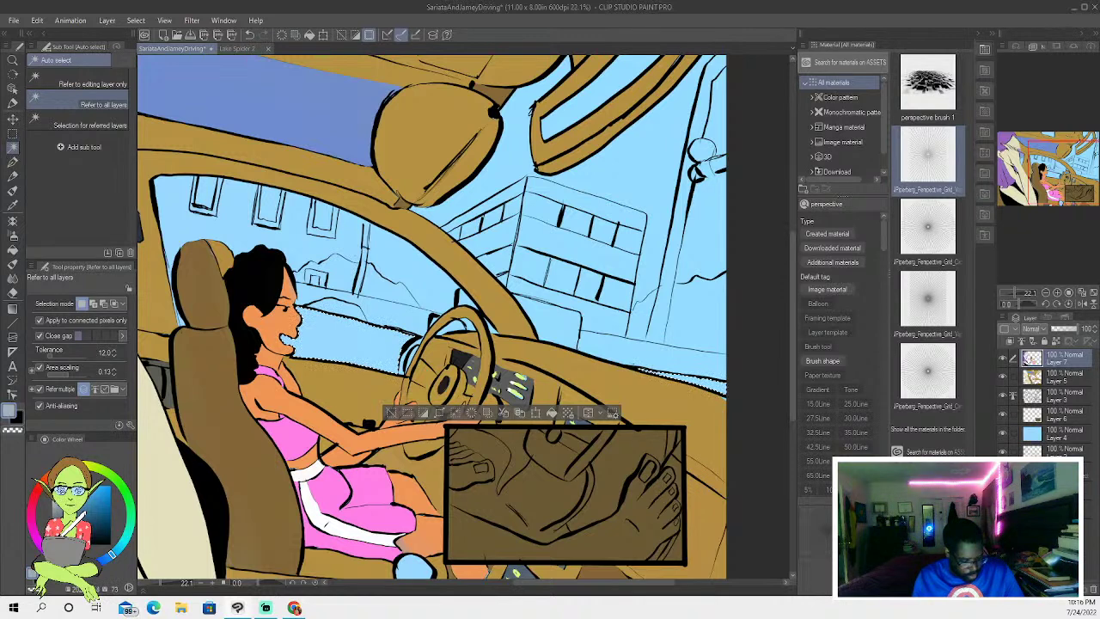
key("b")
mouse_move(339, 344)
left_mouse_down()
mouse_move(274, 337)
mouse_move(383, 337)
mouse_move(344, 328)
left_mouse_up()
left_click_drag(645, 373, 720, 387)
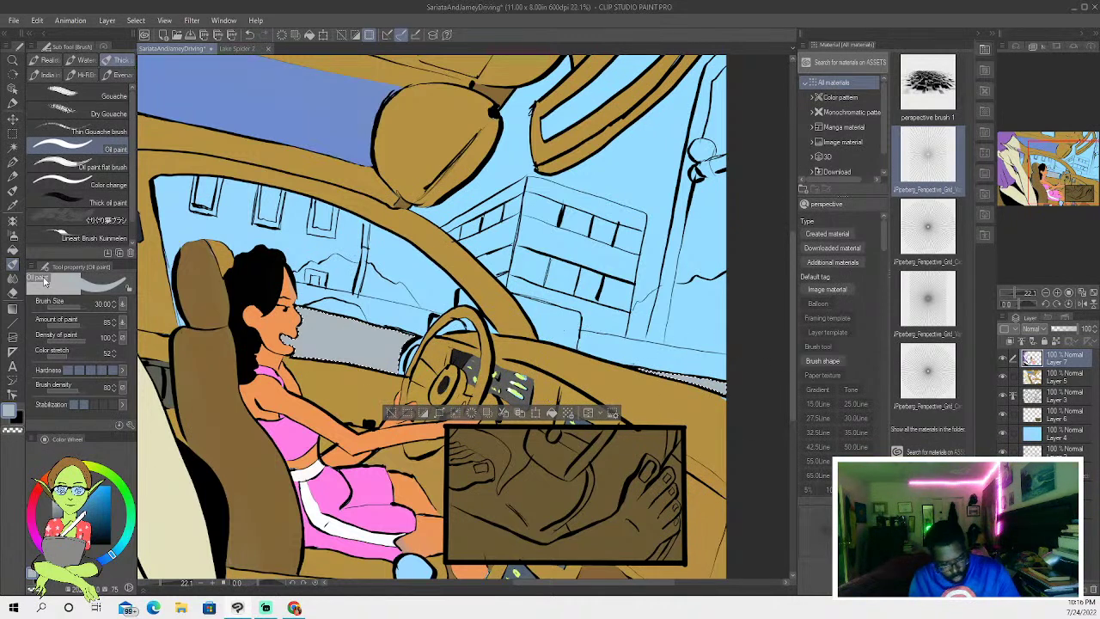
- Replace the road selection with the dashboard, clear it, and switch to the Smooth Inker with the dashboard's brown
left_click(13, 148)
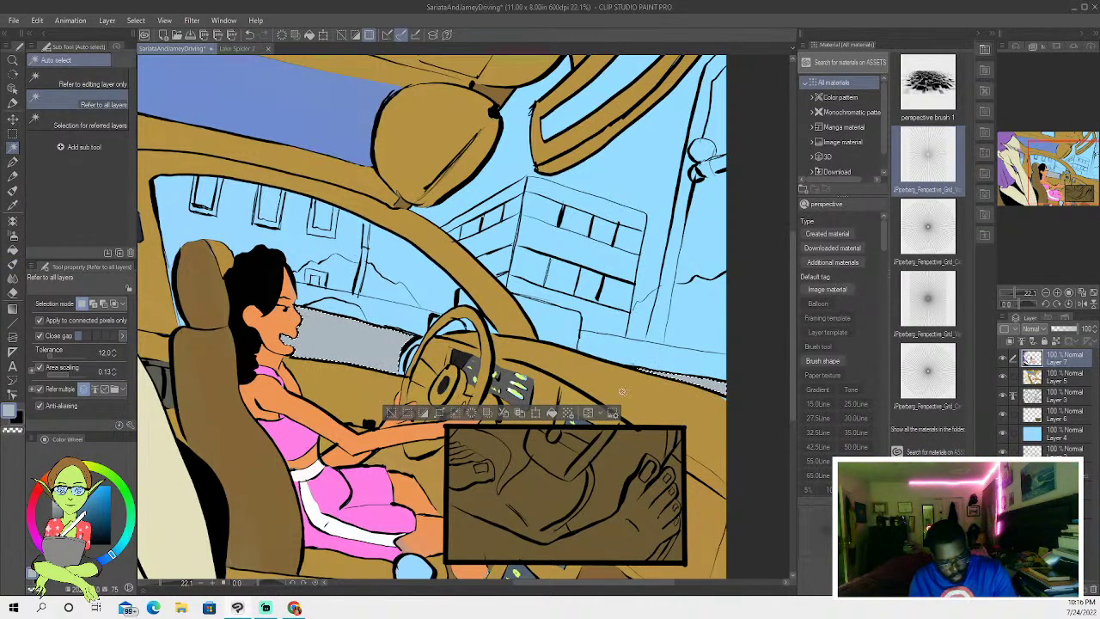
left_click(692, 408)
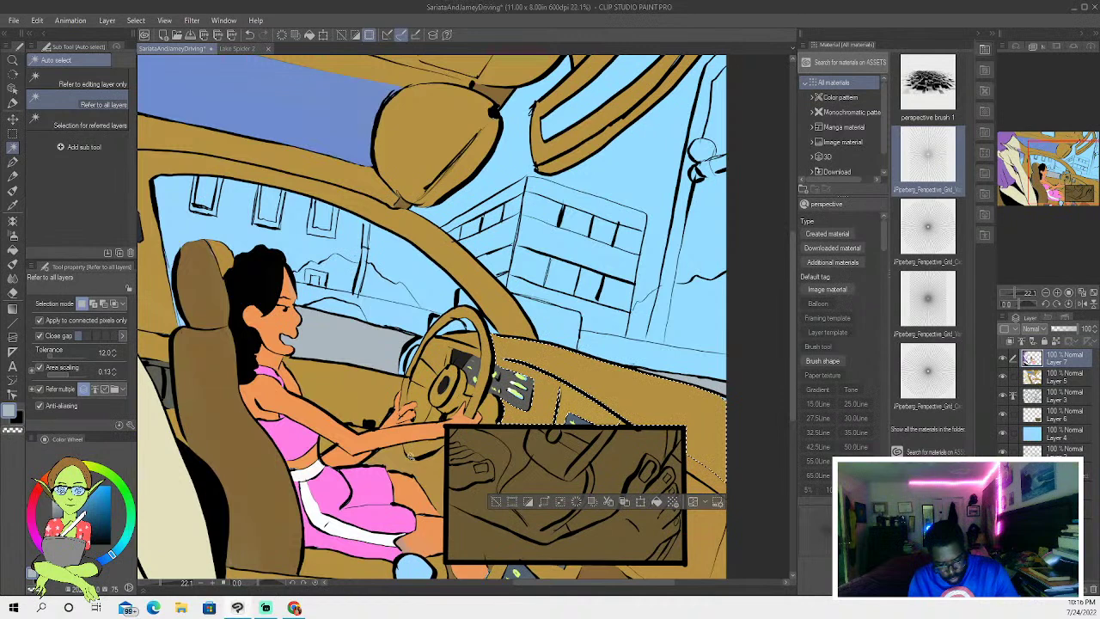
left_click(496, 502)
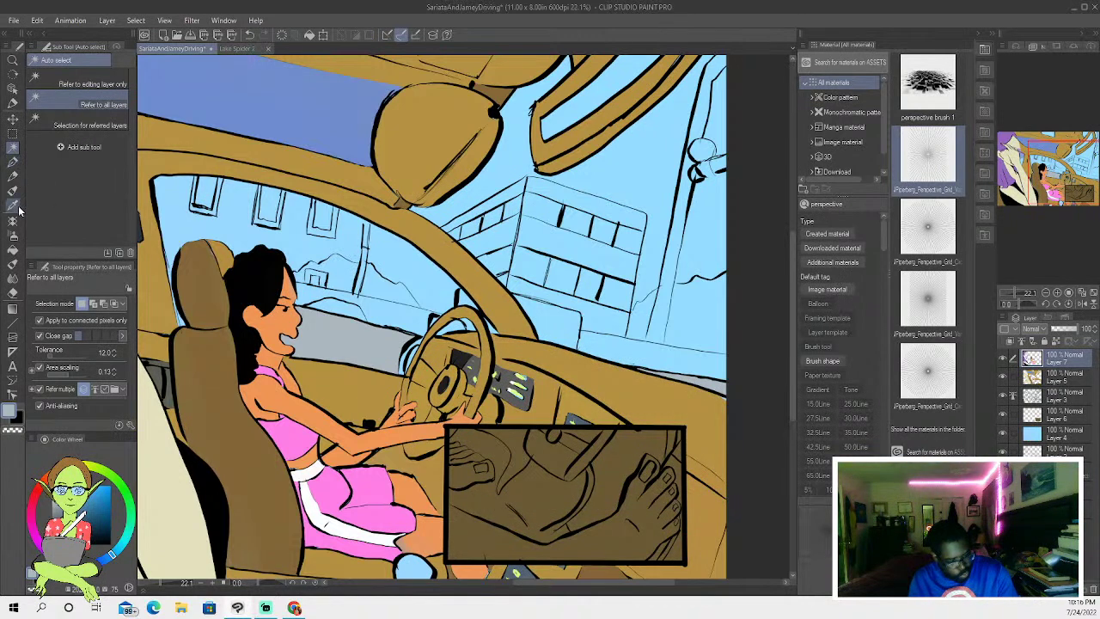
left_click(13, 160)
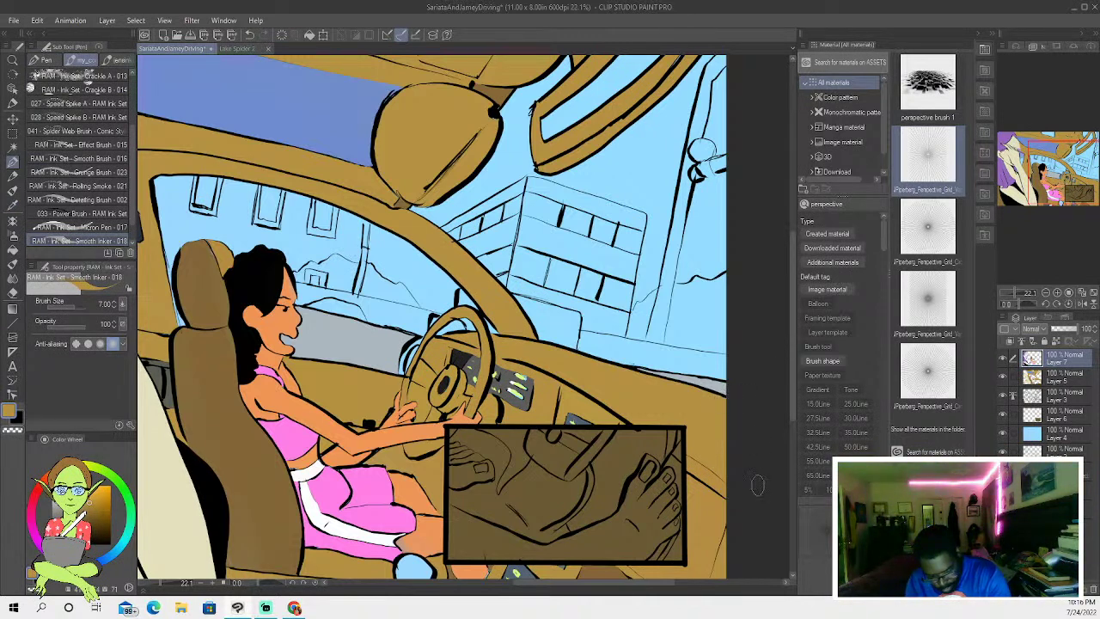
scroll(387, 313, "down", 5)
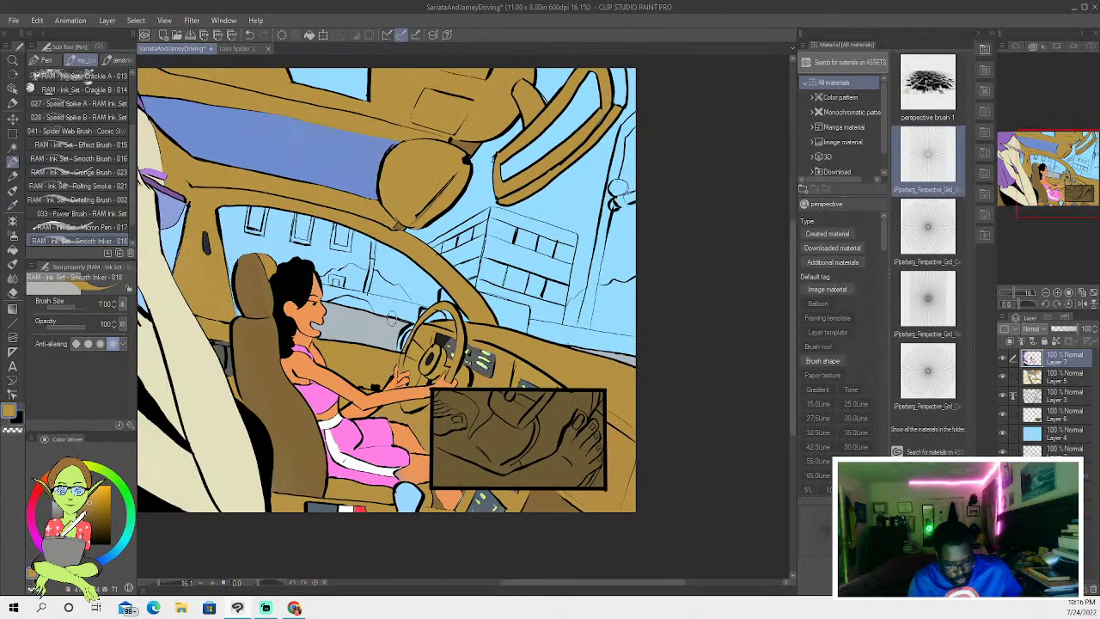
scroll(381, 334, "up", 1)
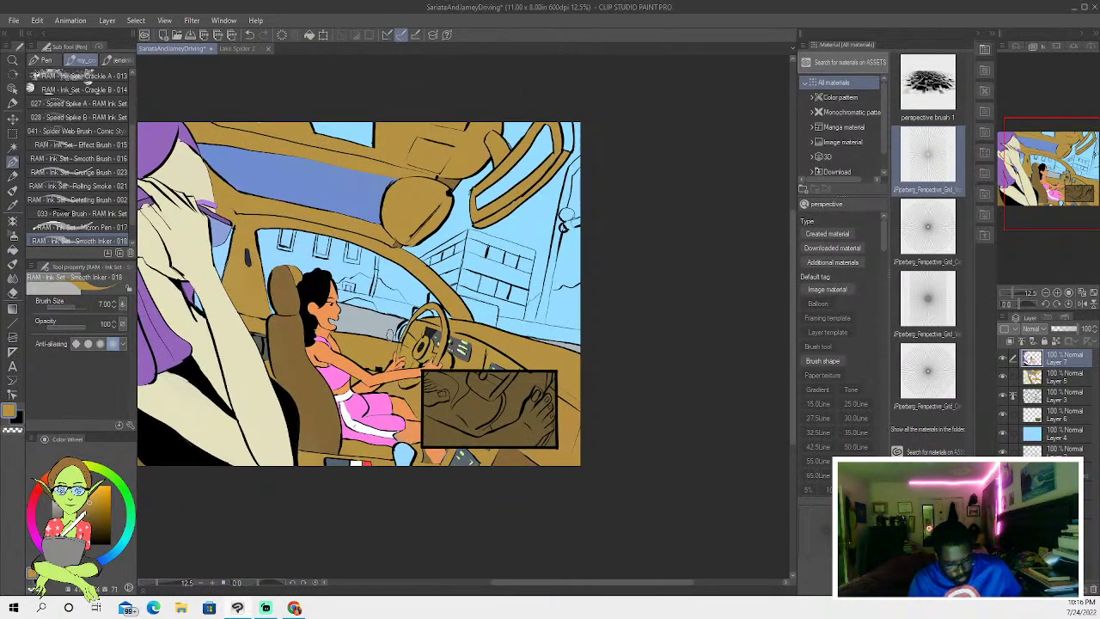
scroll(391, 335, "down", 1)
scroll(407, 336, "up", 1)
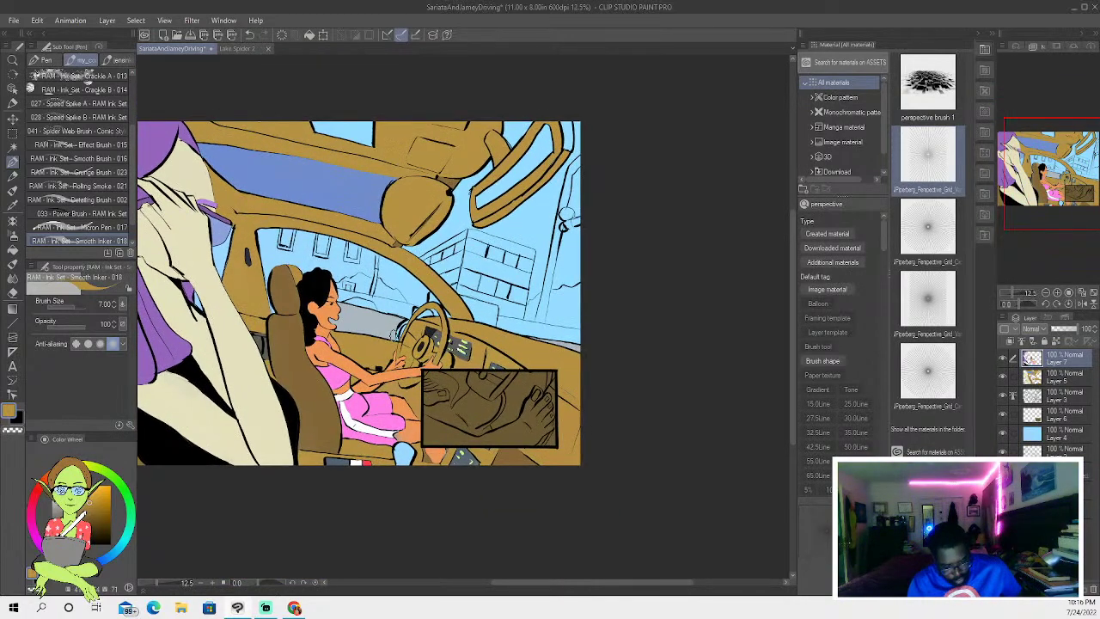
scroll(401, 333, "up", 2)
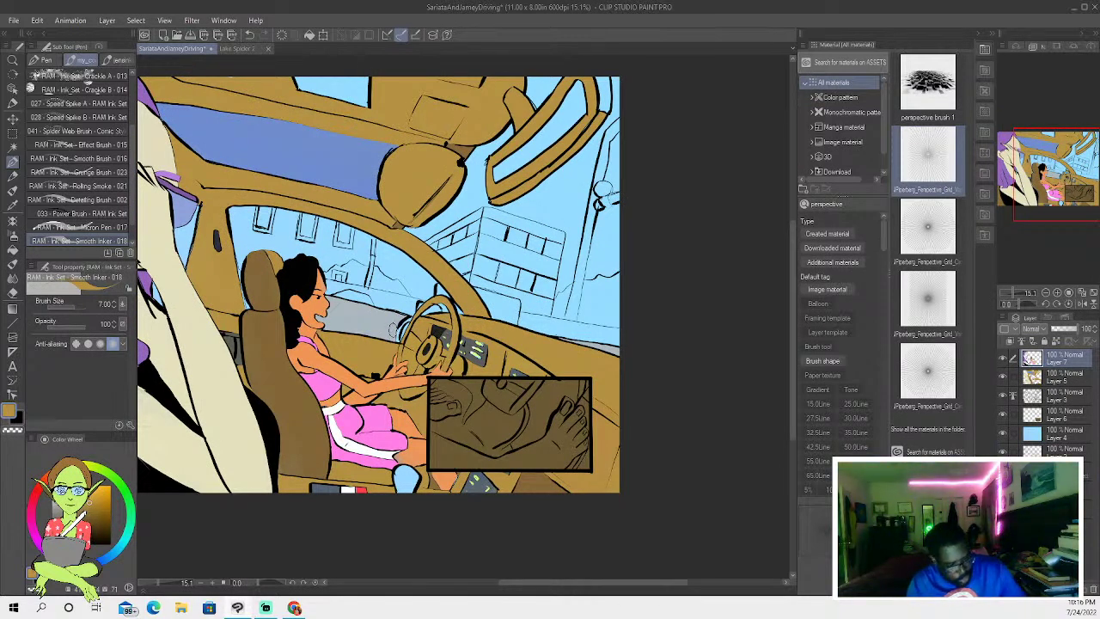
- Select the narrow strip just above the dashboard at the windshield's lower edge and paint it red with Oil paint
left_click(13, 147)
left_click(610, 345)
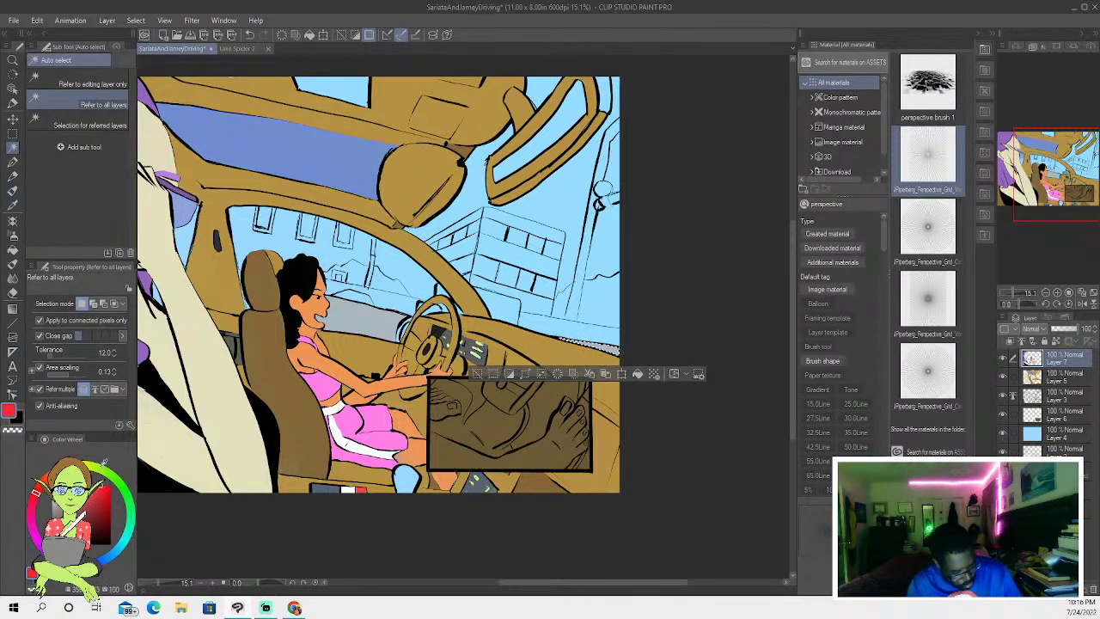
left_click(13, 263)
mouse_move(475, 337)
left_mouse_down()
mouse_move(587, 338)
mouse_move(464, 332)
mouse_move(700, 391)
left_mouse_up()
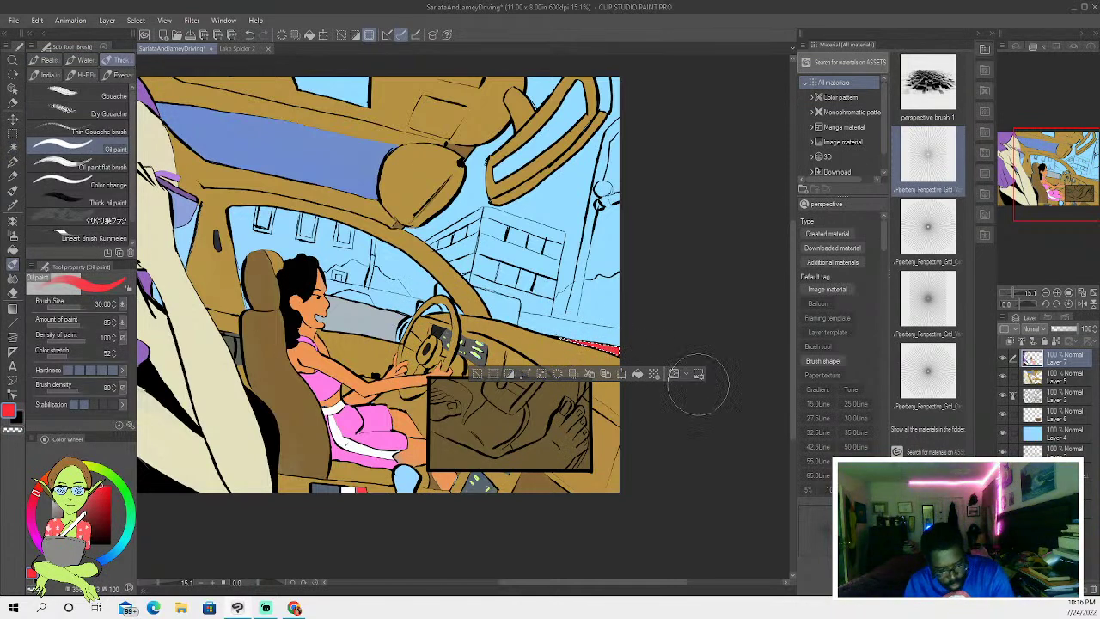
- Select the side-mirror area behind the steering wheel, paint it red with Oil paint 2, and clear the selection
left_click(12, 147)
left_click(405, 327)
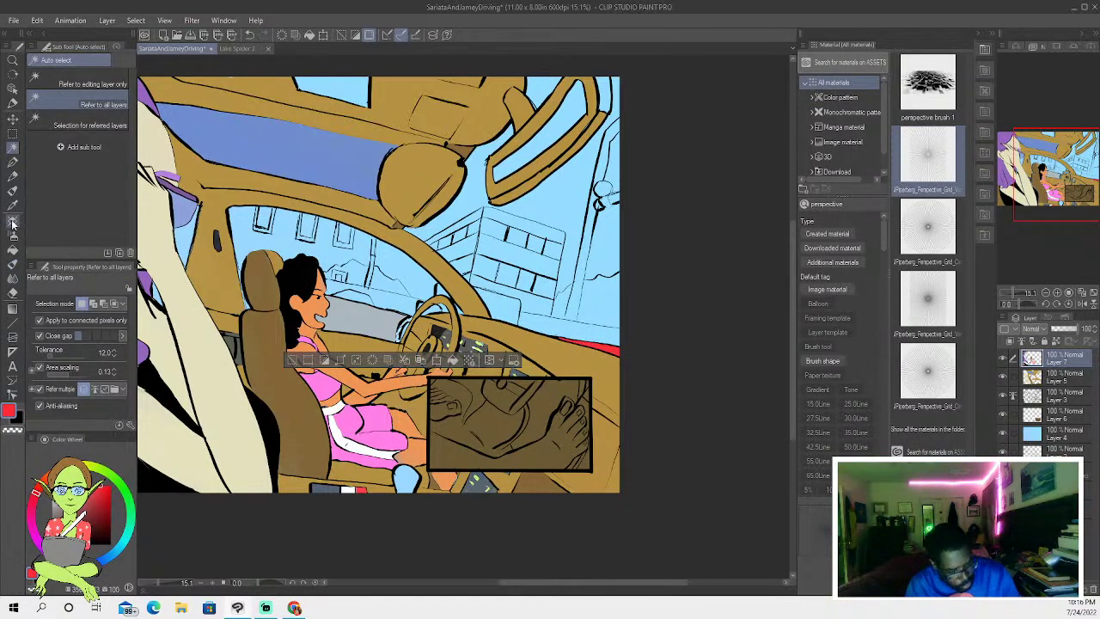
left_click(13, 193)
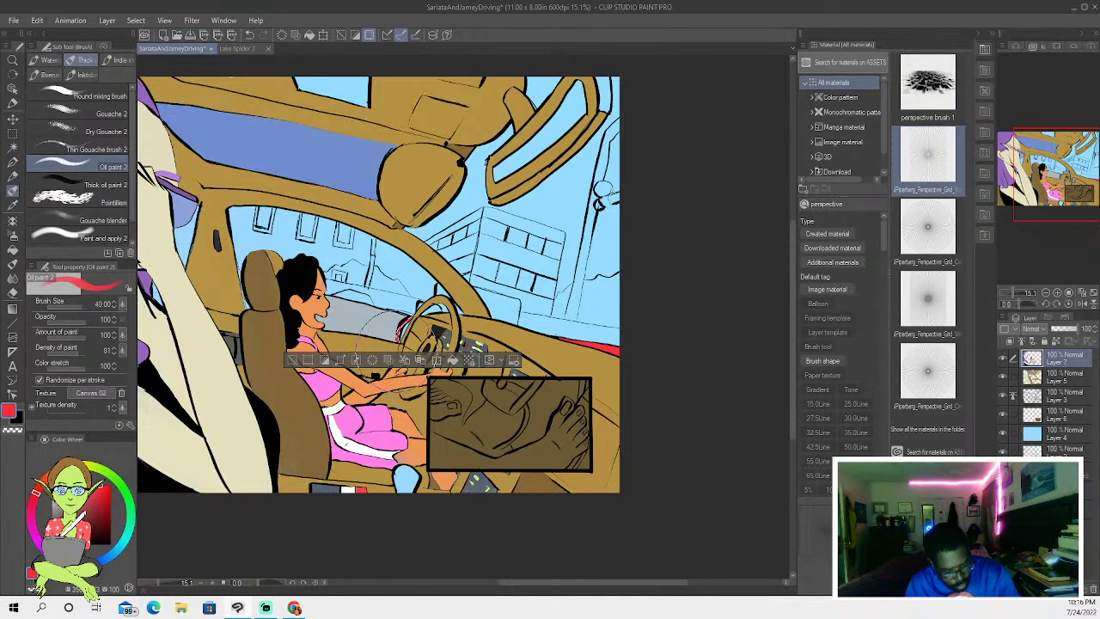
key("ctrl+d")
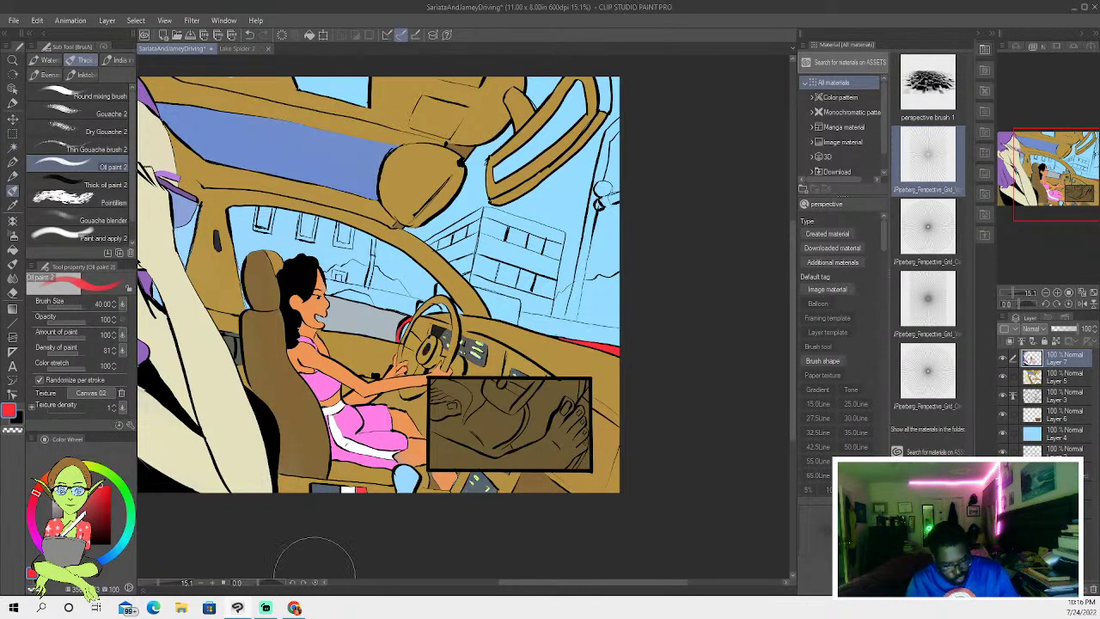
- Ink black detail lines across the grey area outside the side window with the Smooth Inker, undoing a stray stroke
left_click(15, 164)
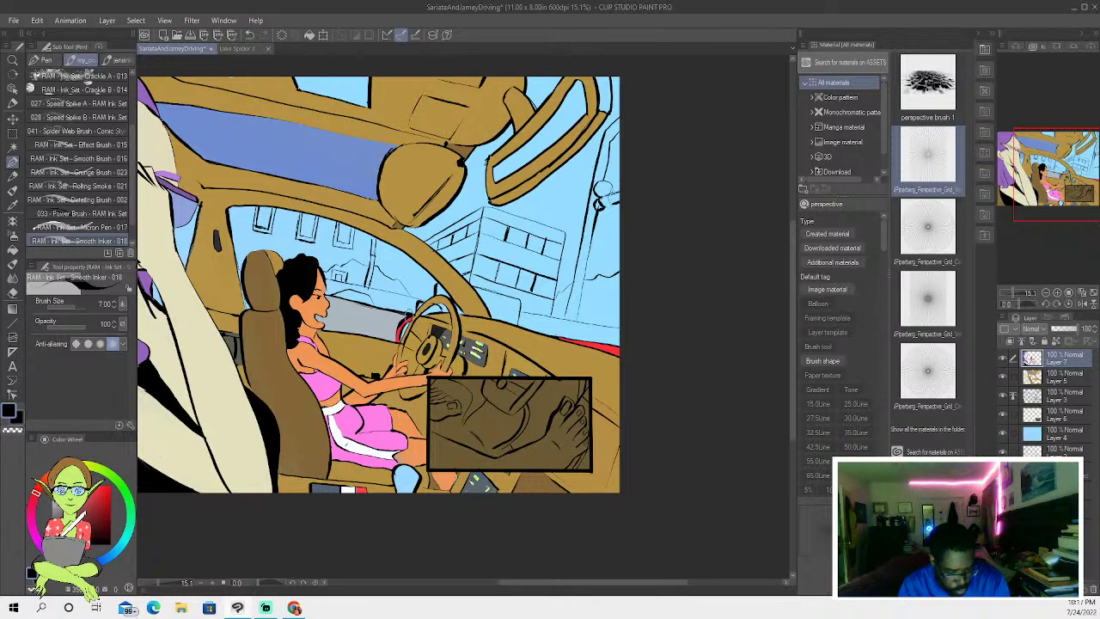
left_click(12, 204)
left_click(12, 161)
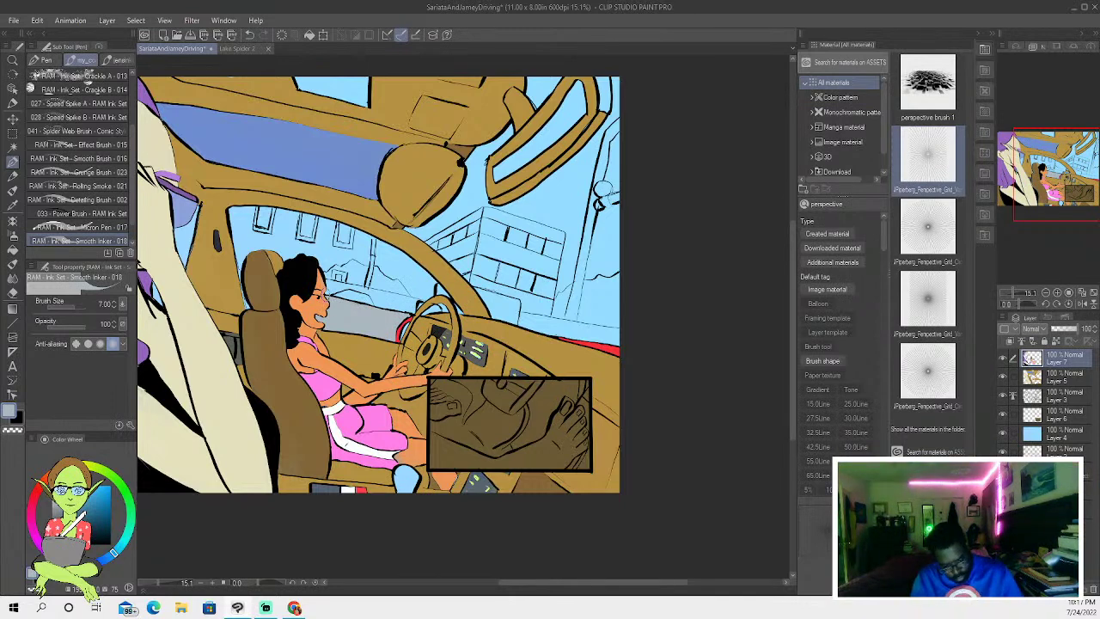
scroll(390, 247, "down", 3)
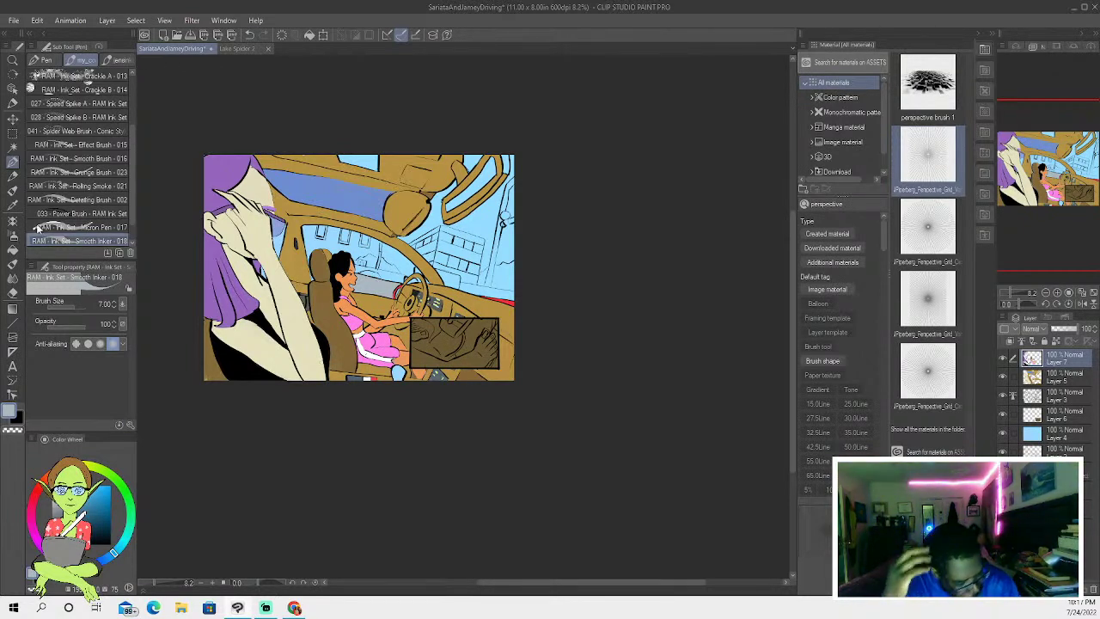
left_click(57, 541)
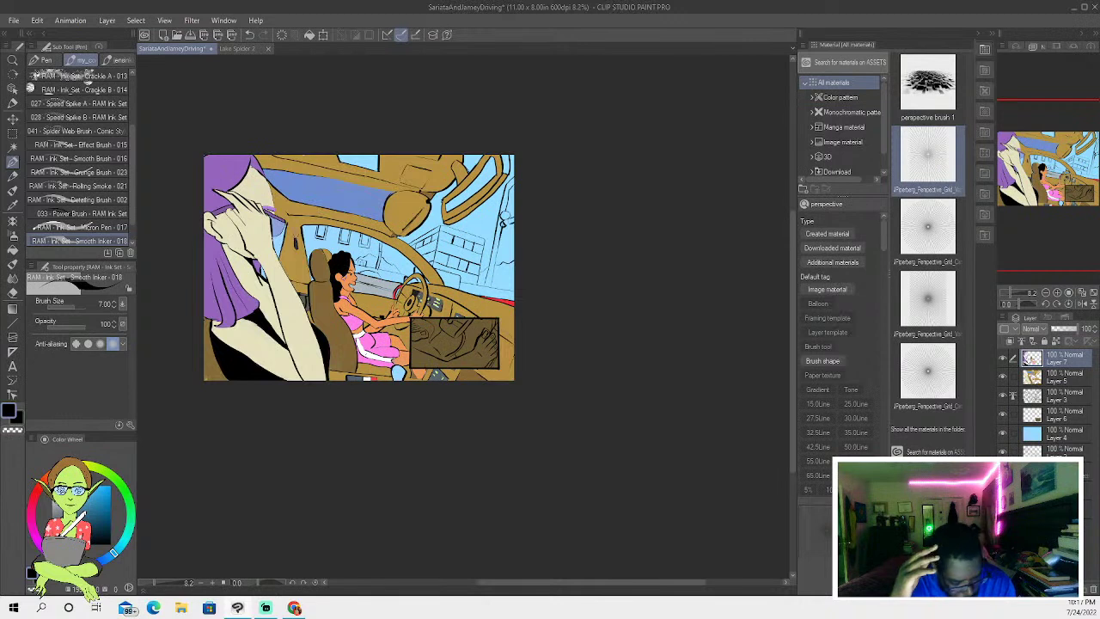
left_click(250, 35)
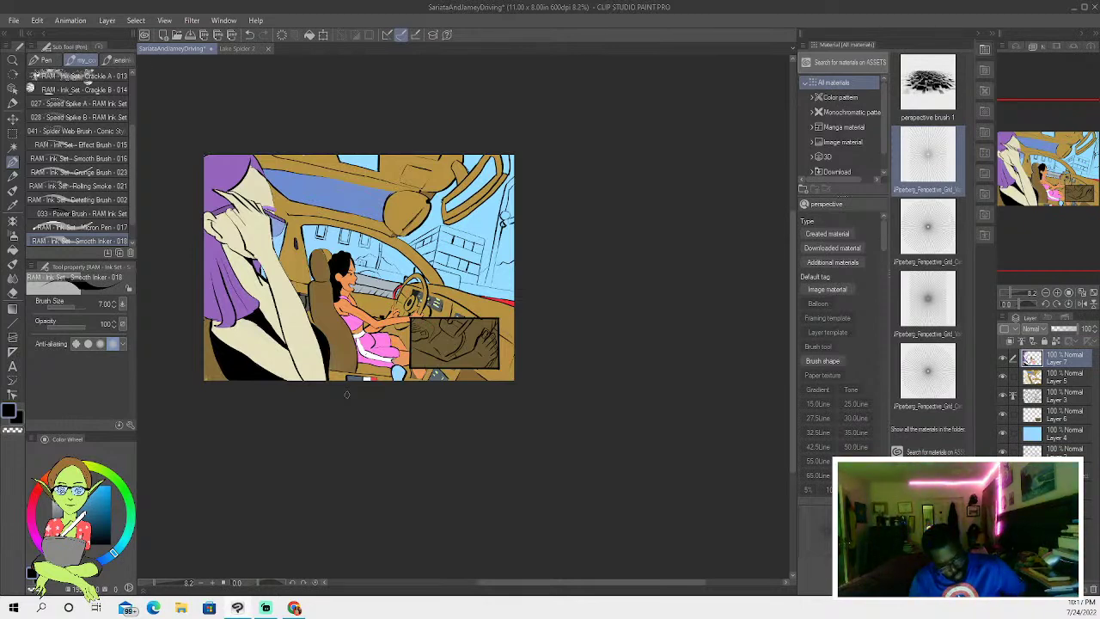
scroll(486, 430, "up", 2)
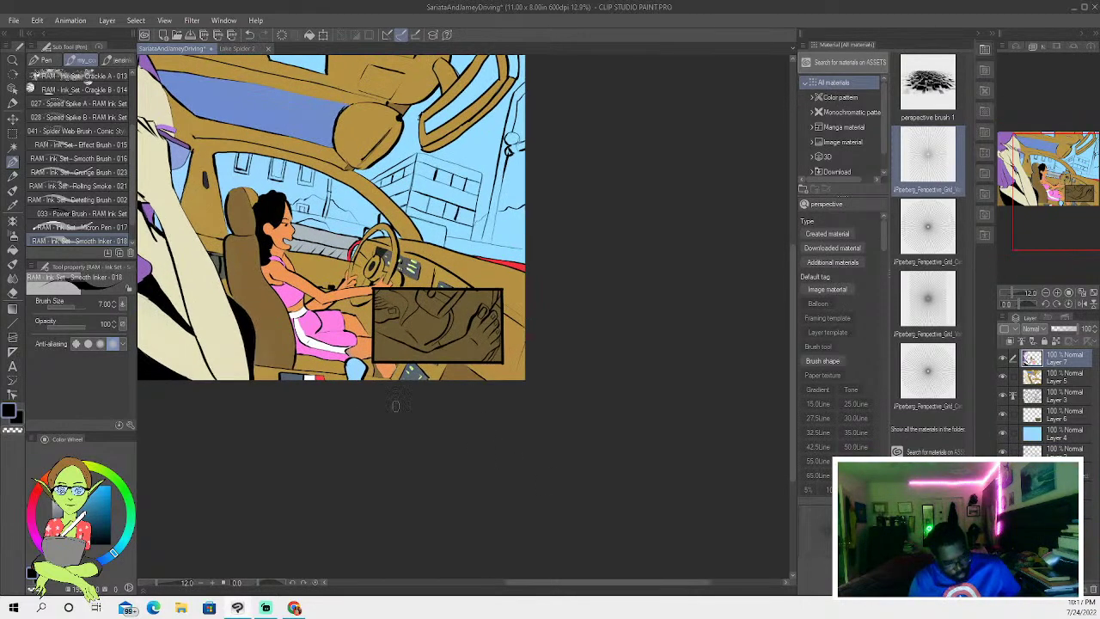
key("w")
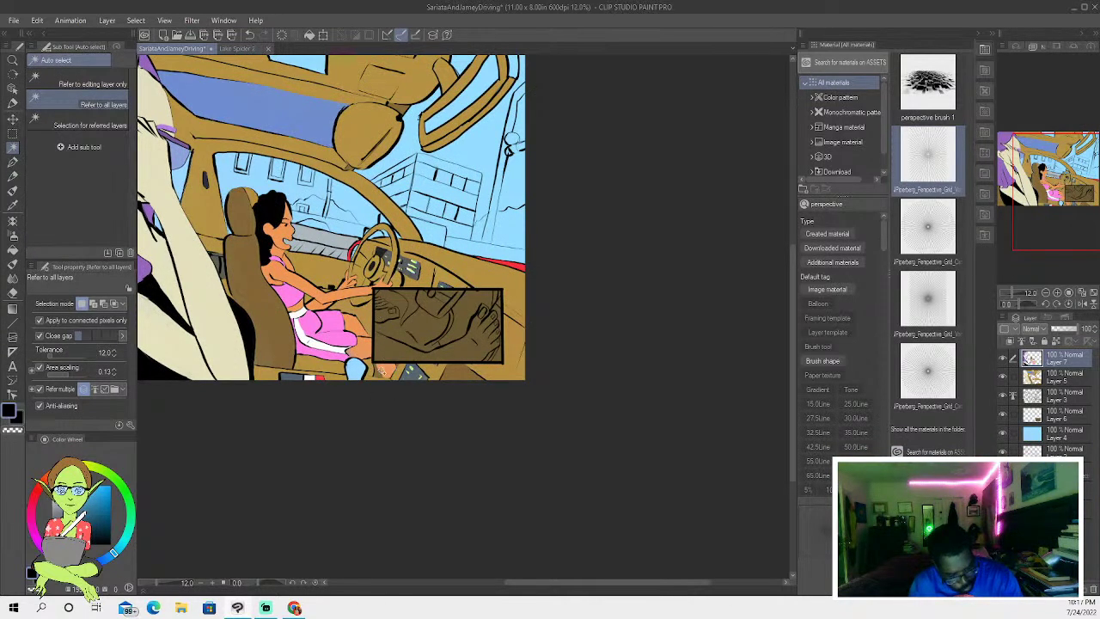
left_click(381, 365, "shift")
left_click(324, 378)
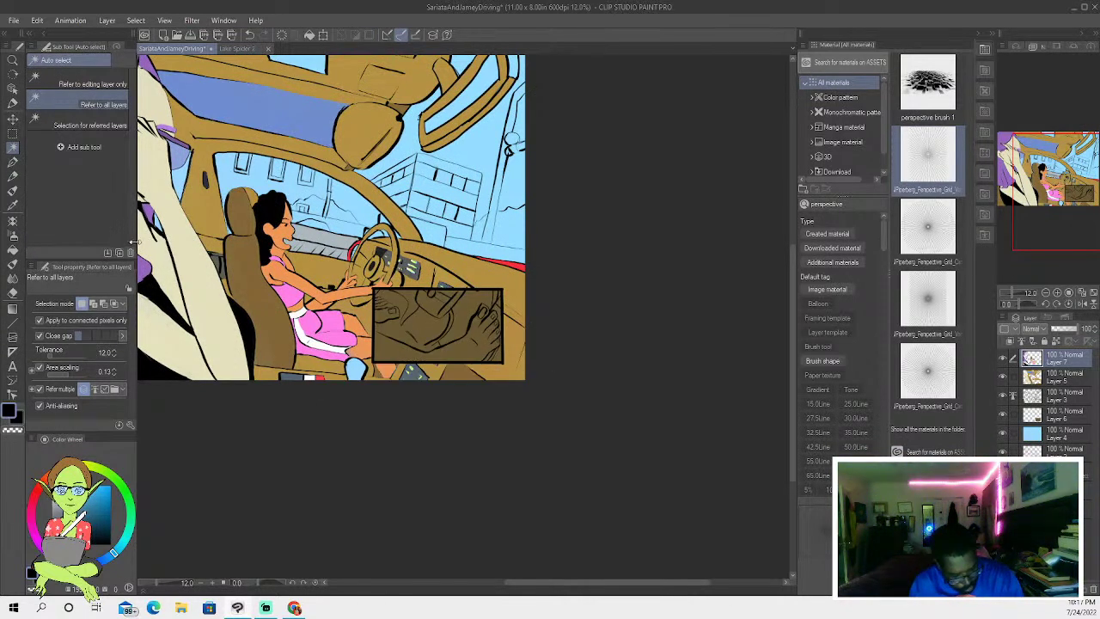
left_click(13, 162)
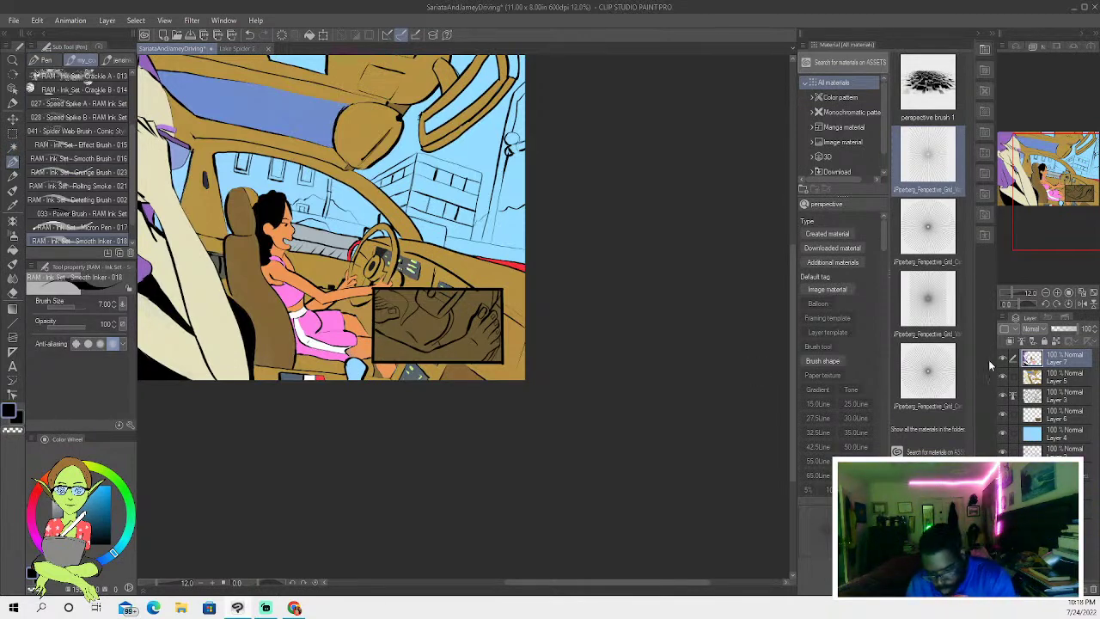
- Add a new raster layer on top and try selecting the feet in the inset panel, clearing the selection each time
key("ctrl+shift+n")
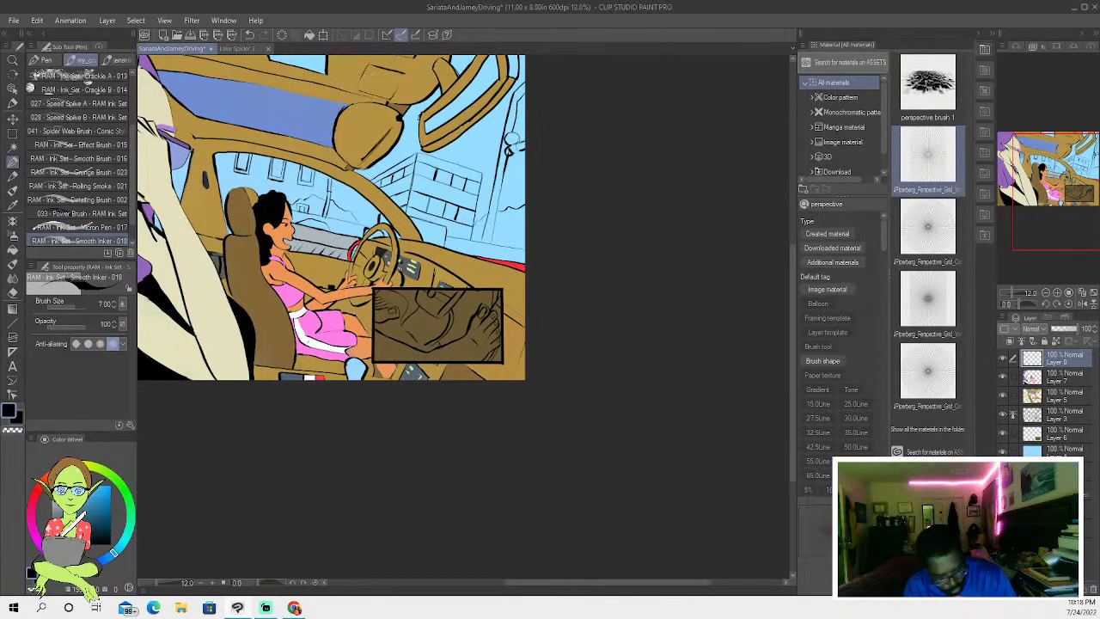
left_click(12, 147)
left_click(403, 353)
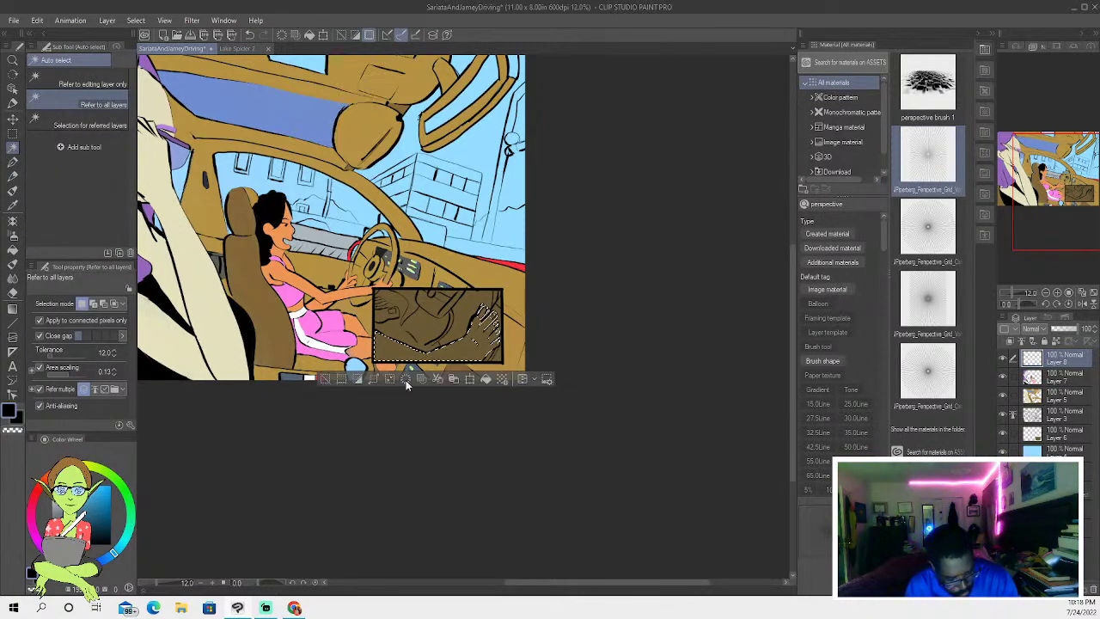
left_click(383, 316, "shift")
left_click(381, 322, "shift")
left_click(325, 379)
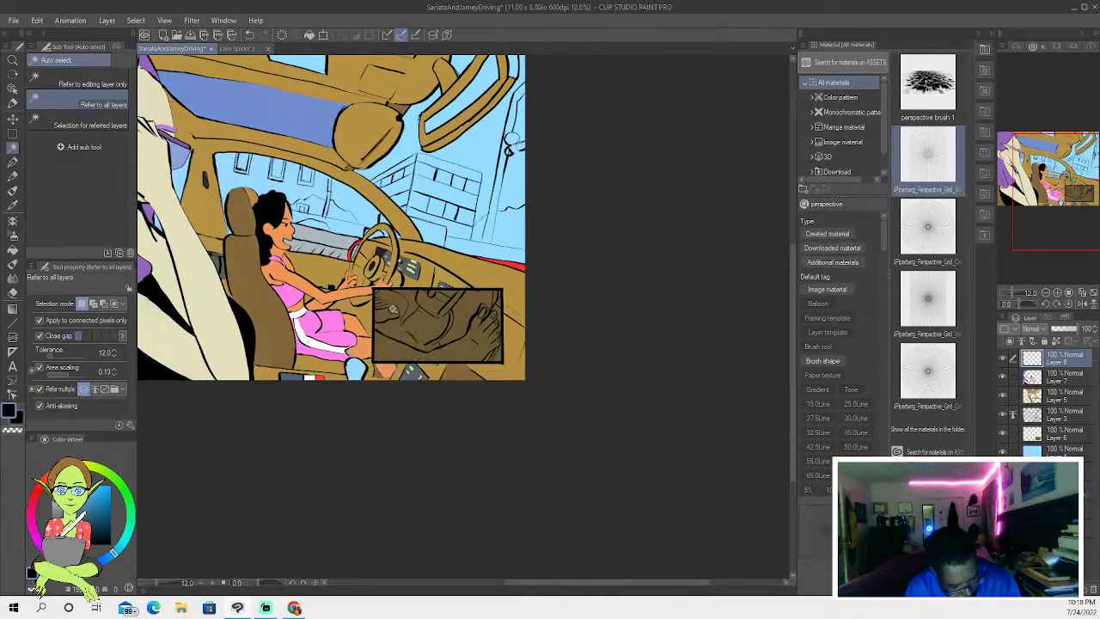
left_click(387, 351)
left_click(303, 374)
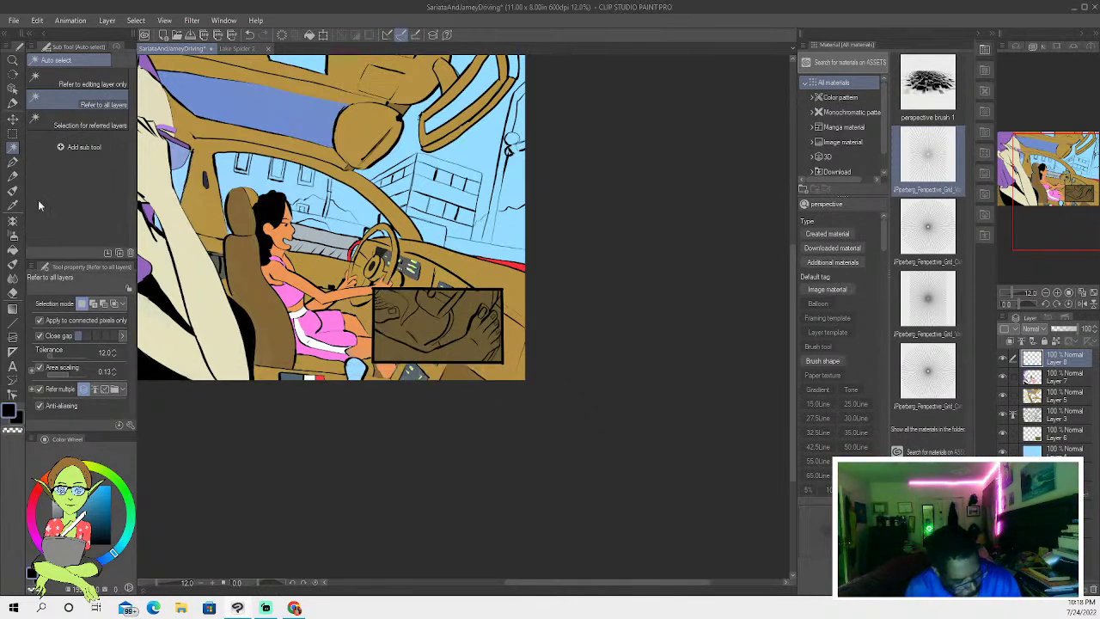
left_click(13, 161)
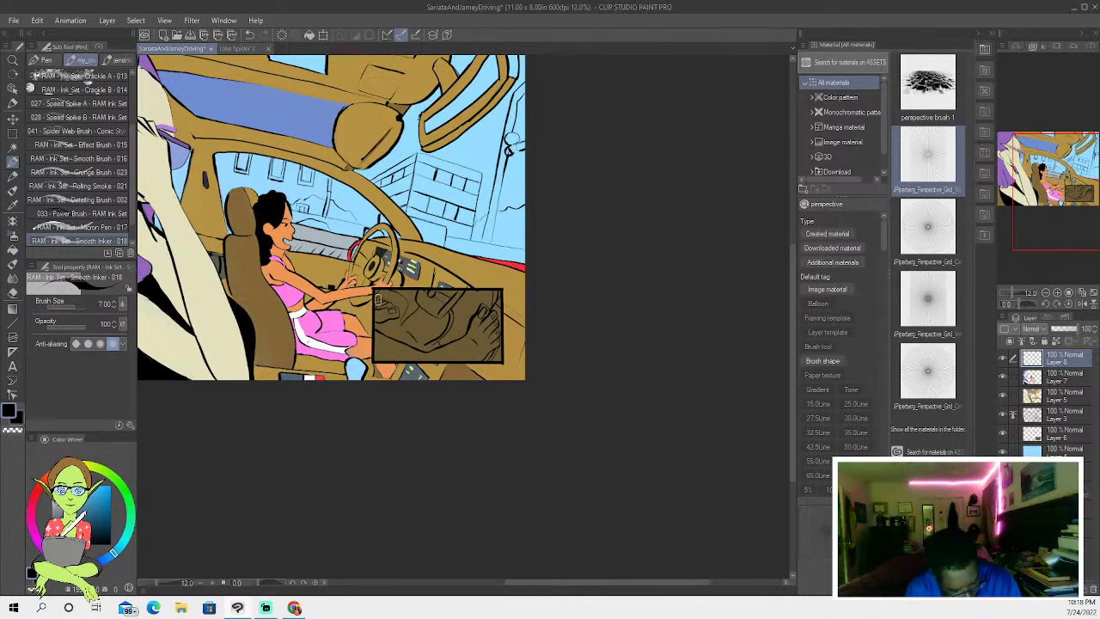
left_click(13, 148)
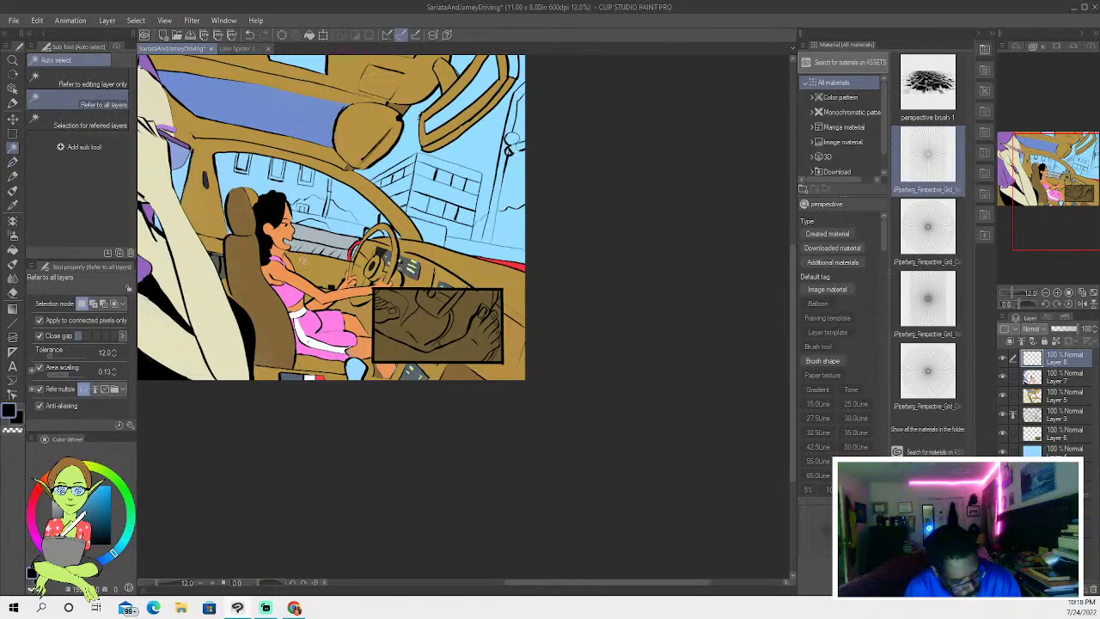
- Select both bare feet in the inset and paint them with Oil paint 2 in a darker brown based on the driver's skin, then deselect
left_click(387, 315)
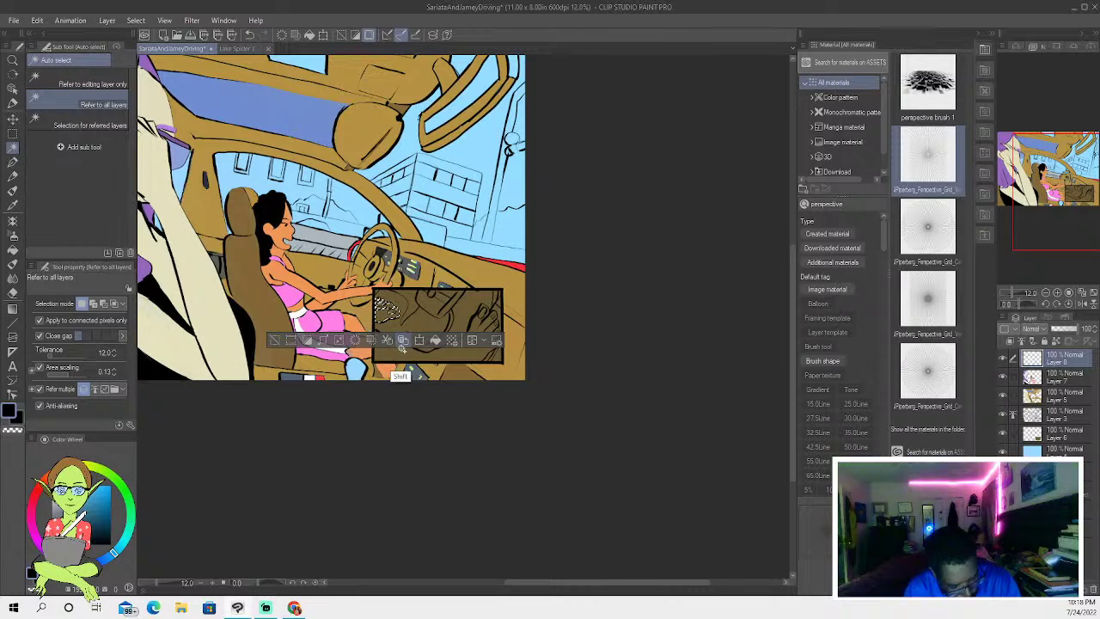
left_click(468, 361, "shift")
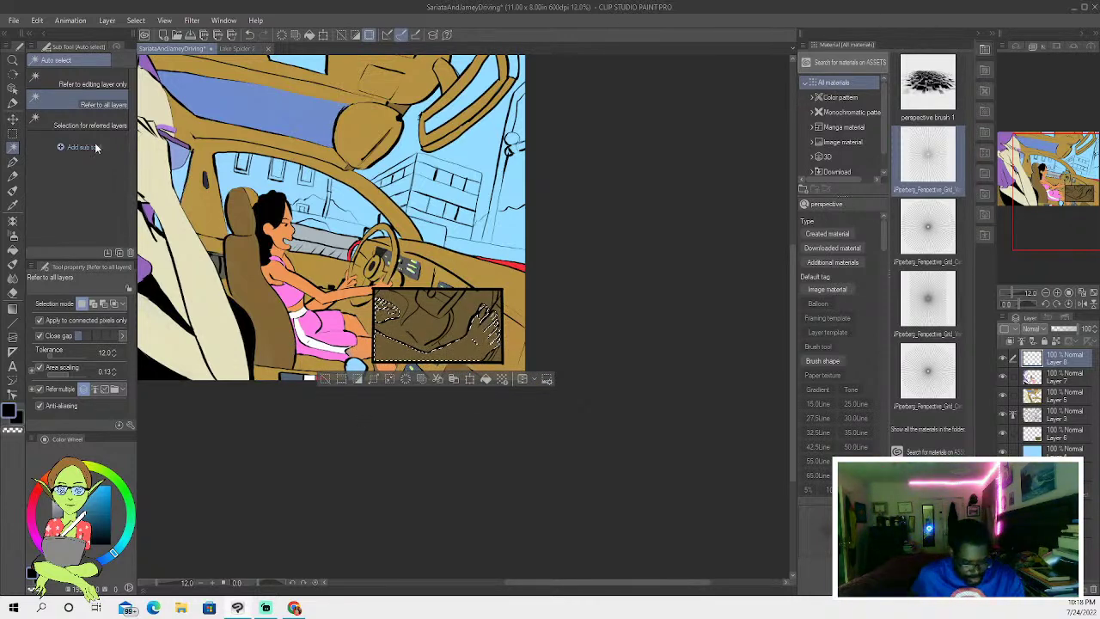
left_click(13, 162)
left_click(13, 206)
left_click(307, 283)
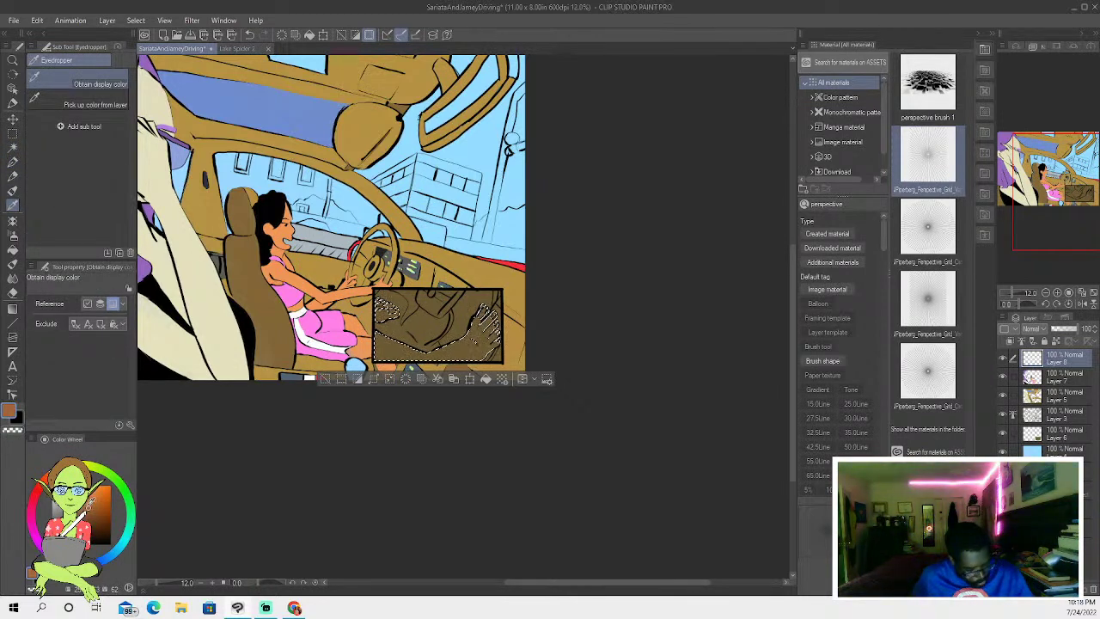
left_click(13, 190)
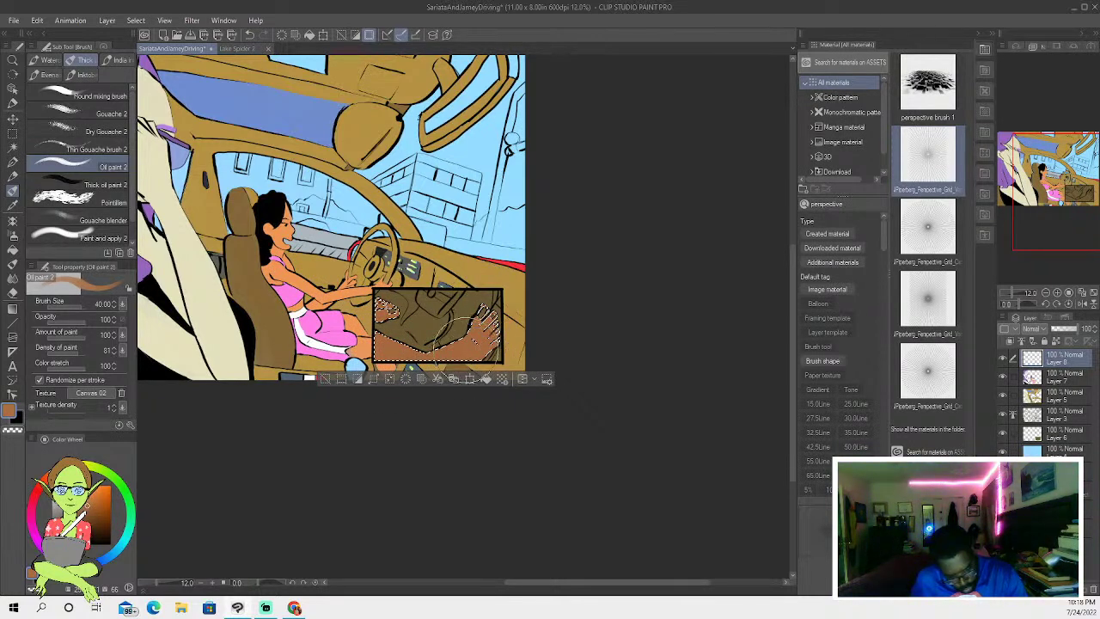
left_click_drag(478, 326, 490, 306)
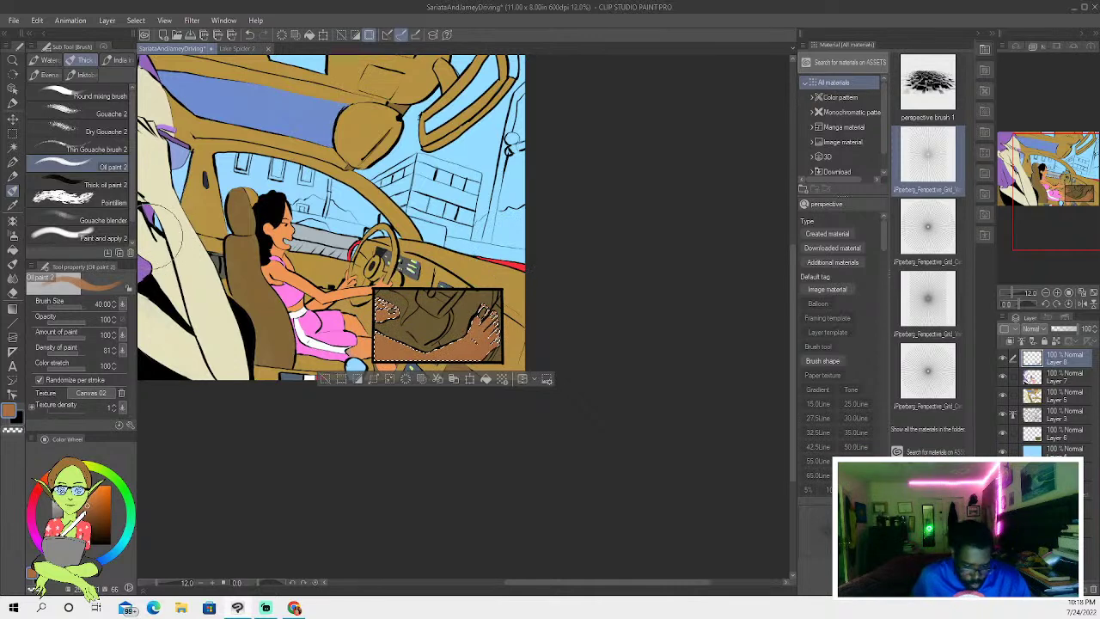
left_click(325, 379)
key("w")
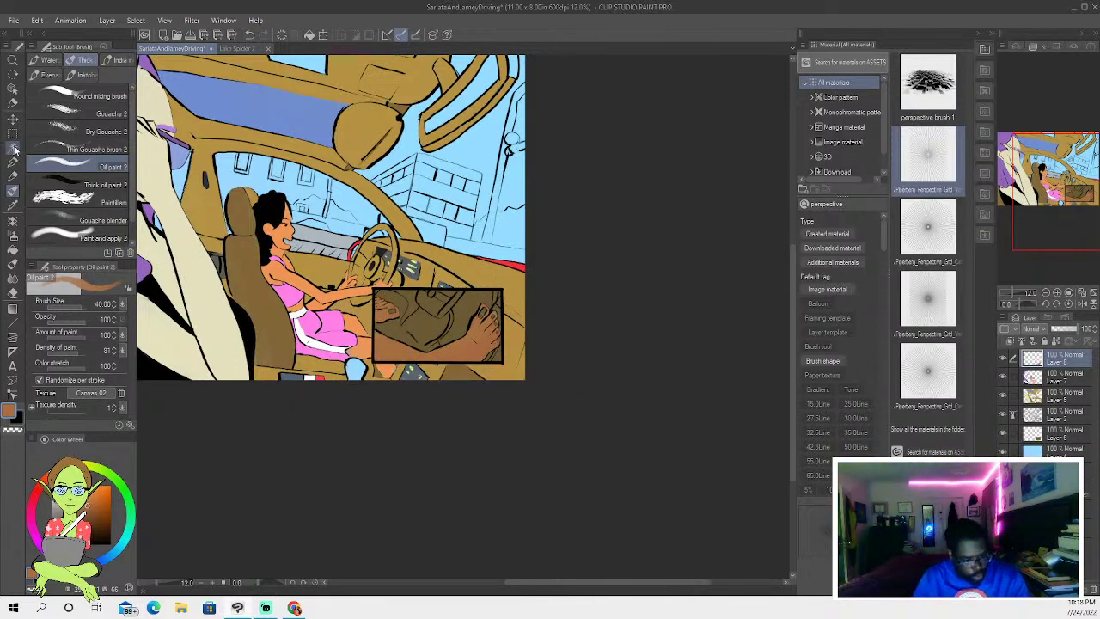
left_click(484, 311)
scroll(486, 312, "up", 1)
scroll(488, 312, "up", 5)
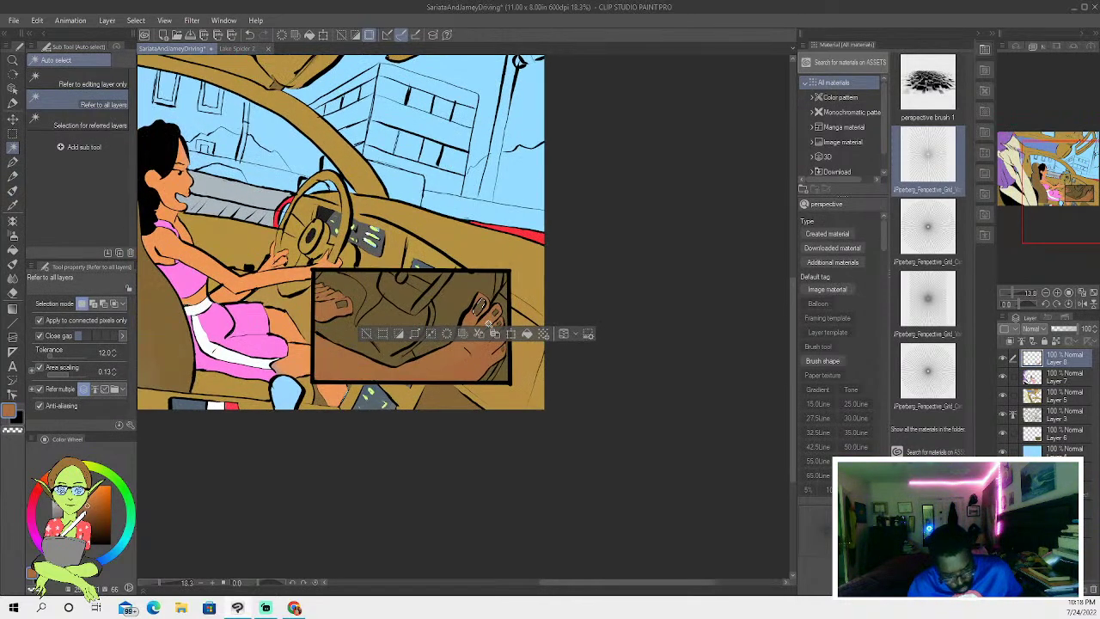
left_click(500, 311, "shift")
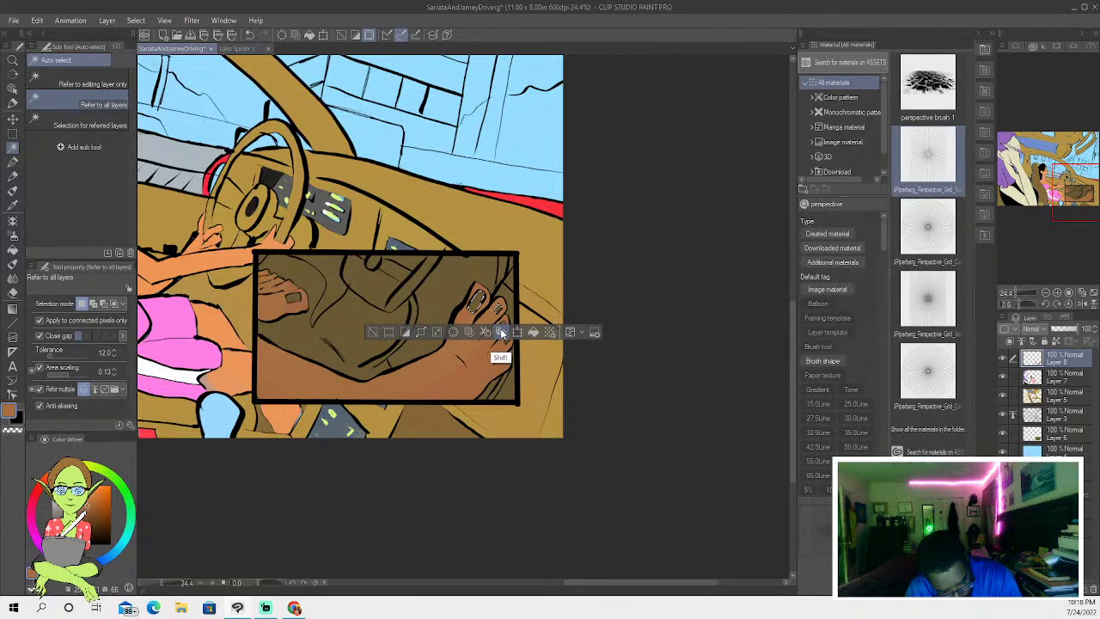
left_click(504, 325, "shift")
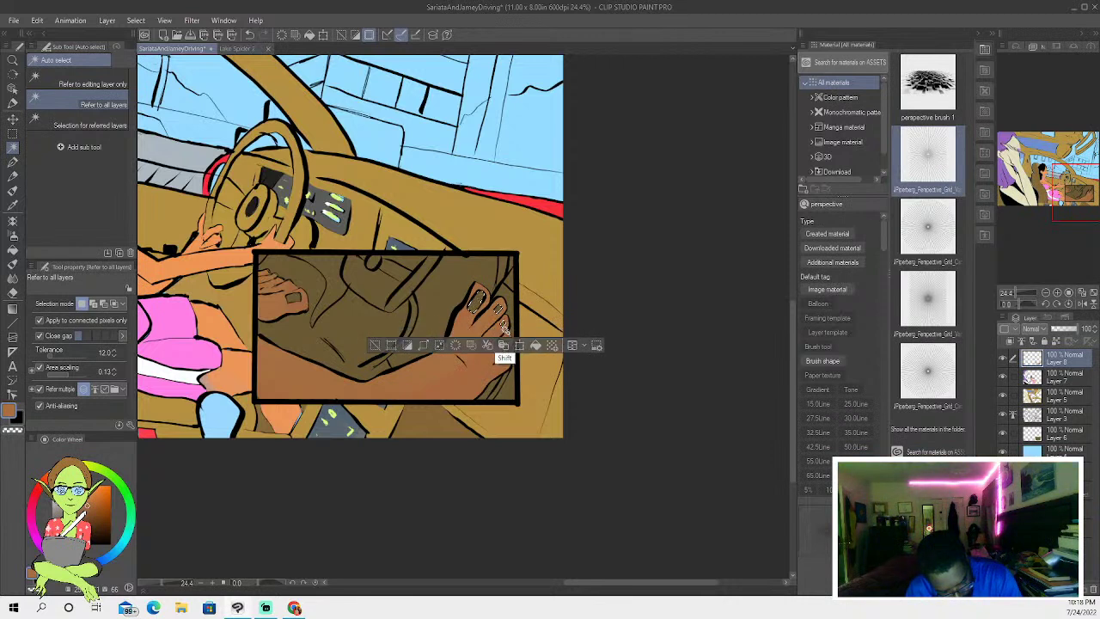
left_click(375, 346)
- Select the toenails on both feet in the inset, paint them a muted tan with Oil paint, and clear the selection
left_click(509, 360, "shift")
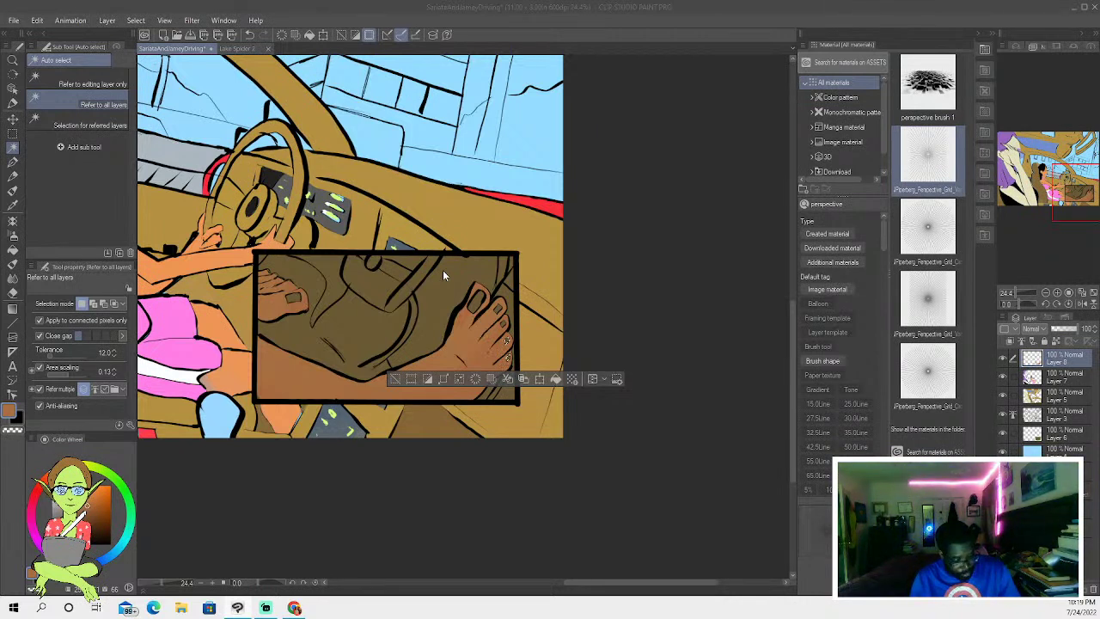
left_click(499, 317, "shift")
left_click(475, 303, "shift")
left_click(293, 298, "shift")
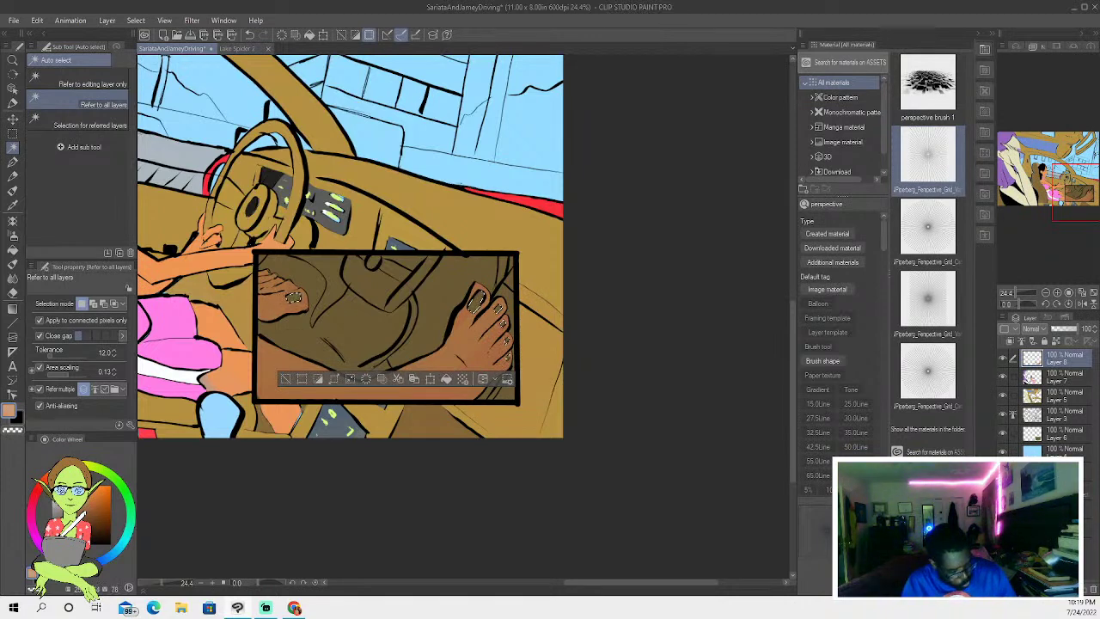
key("b")
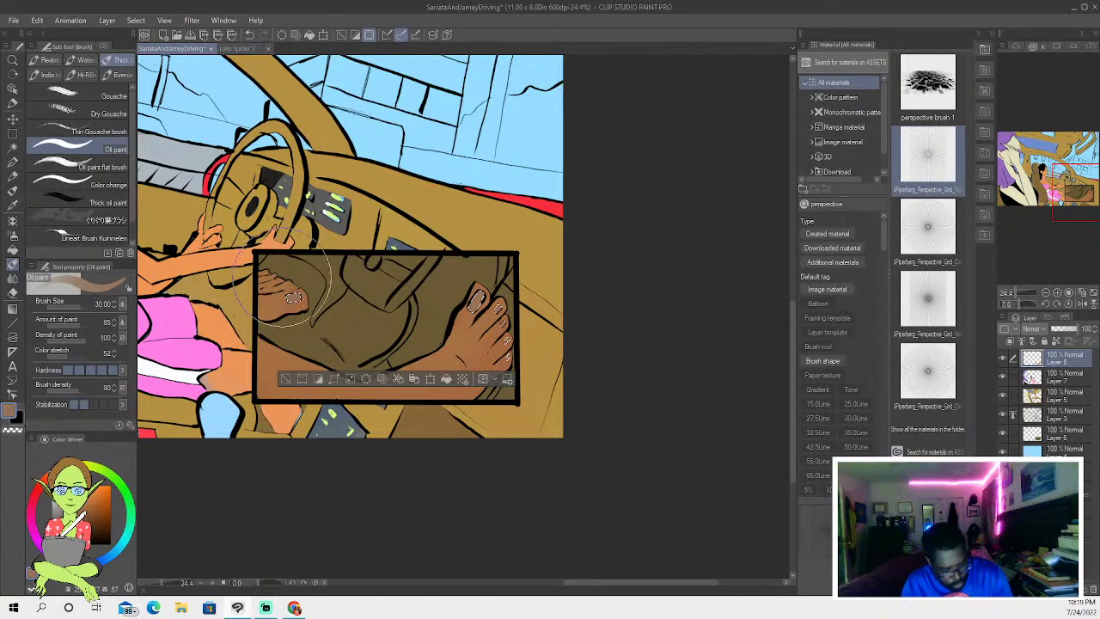
key("ctrl+d")
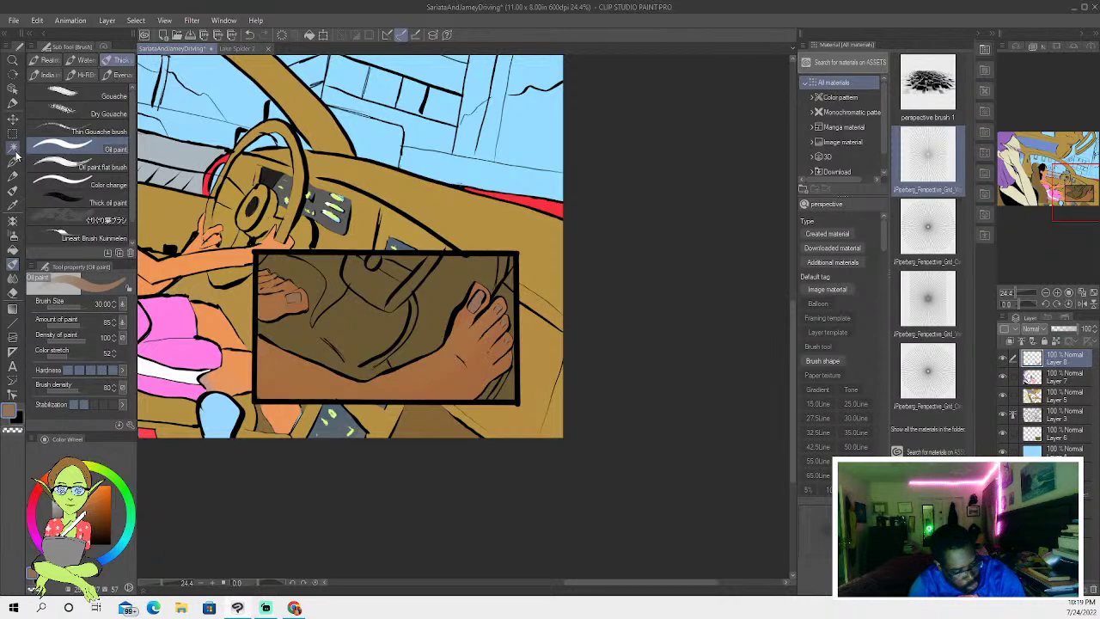
- Select the pedal faces in the inset and paint them dark grey with the Oil paint brush
left_click(13, 148)
left_click(392, 294)
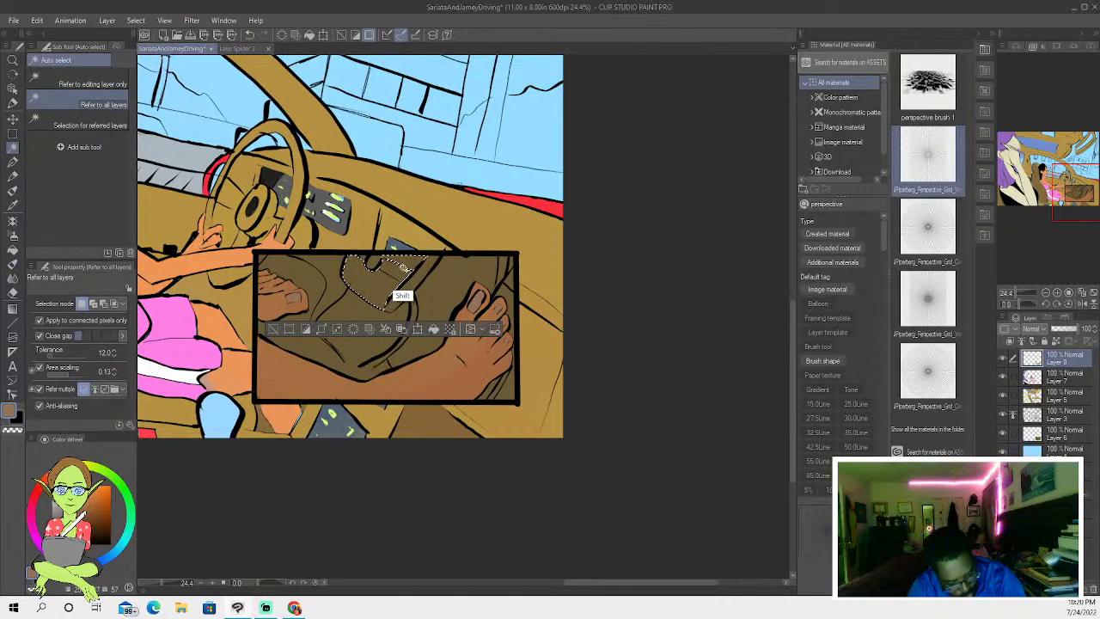
left_click(505, 292, "shift")
left_click(488, 394, "shift")
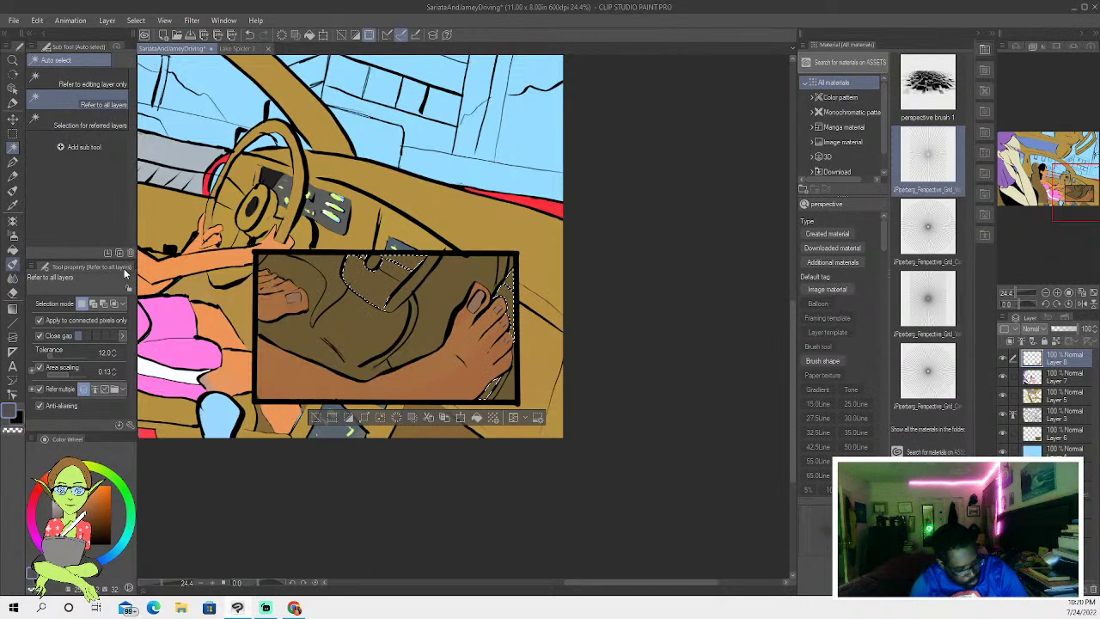
left_click(12, 263)
mouse_move(342, 274)
left_mouse_down()
mouse_move(417, 251)
mouse_move(490, 370)
mouse_move(342, 256)
left_mouse_up()
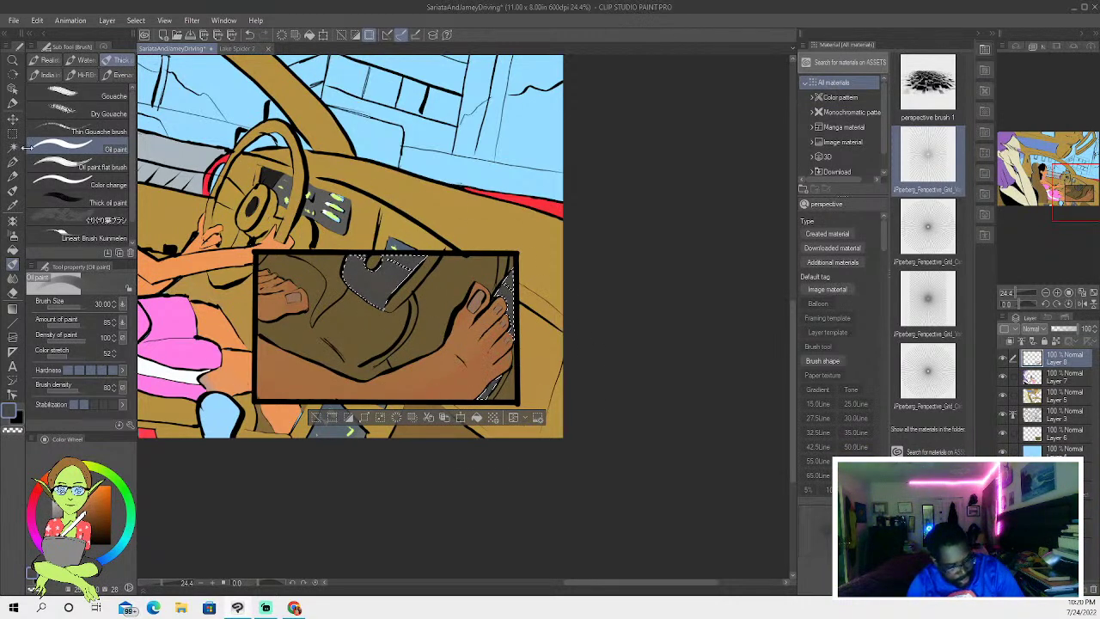
- Try selecting the pedals' side edges, clear the selection, and ink the centre pedal's edge line with the Smooth Inker
key("w")
left_click(497, 389)
left_click(395, 301, "shift")
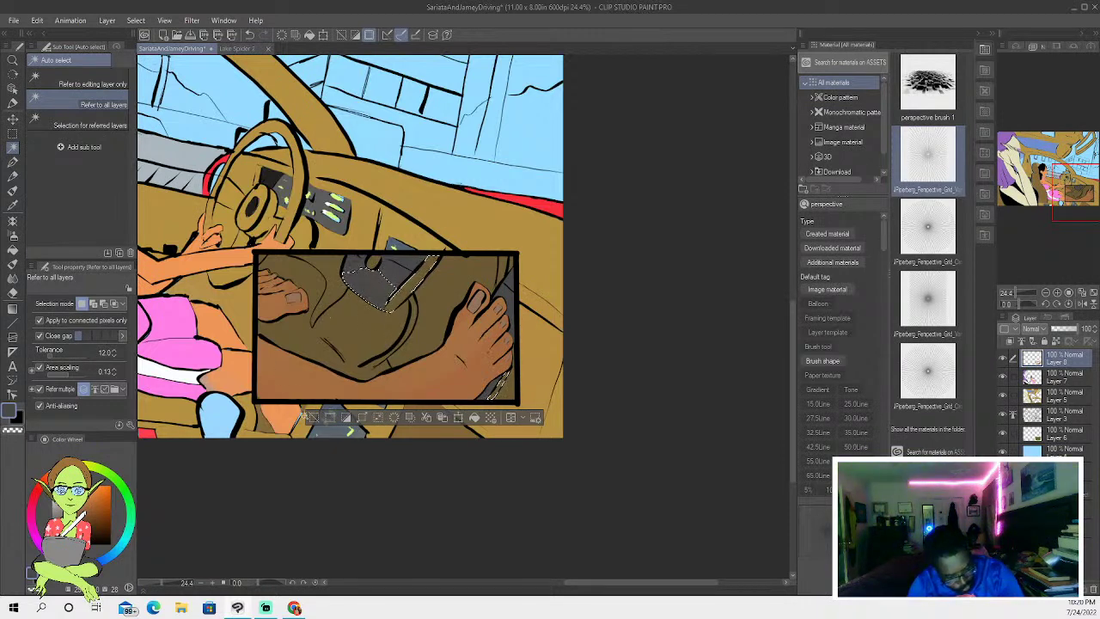
left_click(314, 416)
left_click(12, 162)
left_click(62, 540)
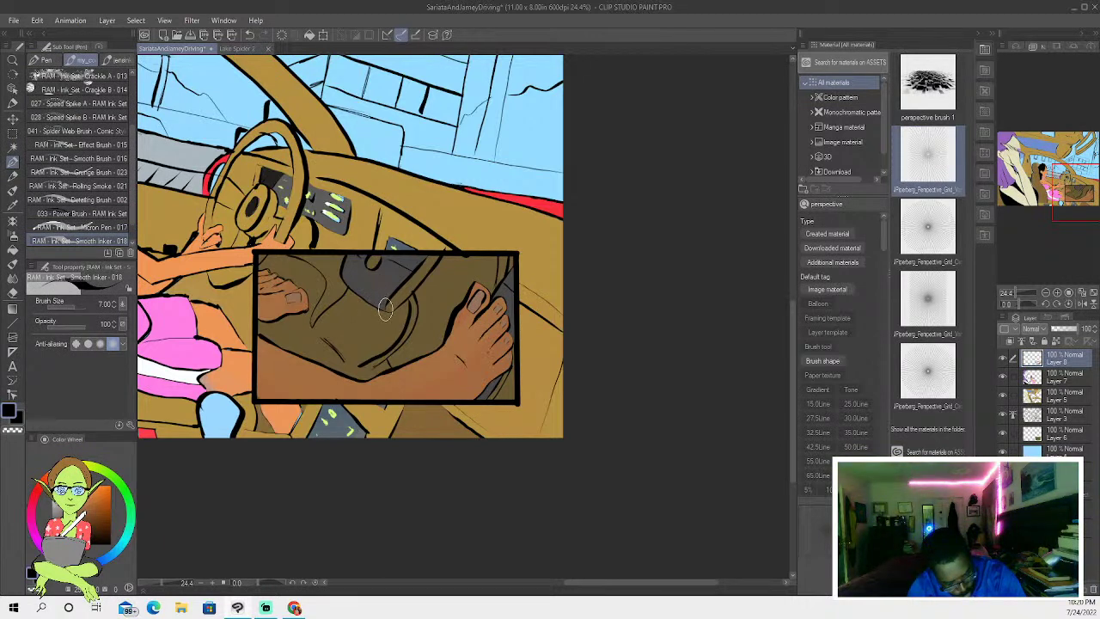
- Recheck the pedal side selections, clearing them each time, and ink the outline gap beside the large foot with the Smooth Inker
left_click(13, 146)
left_click(404, 294, "shift")
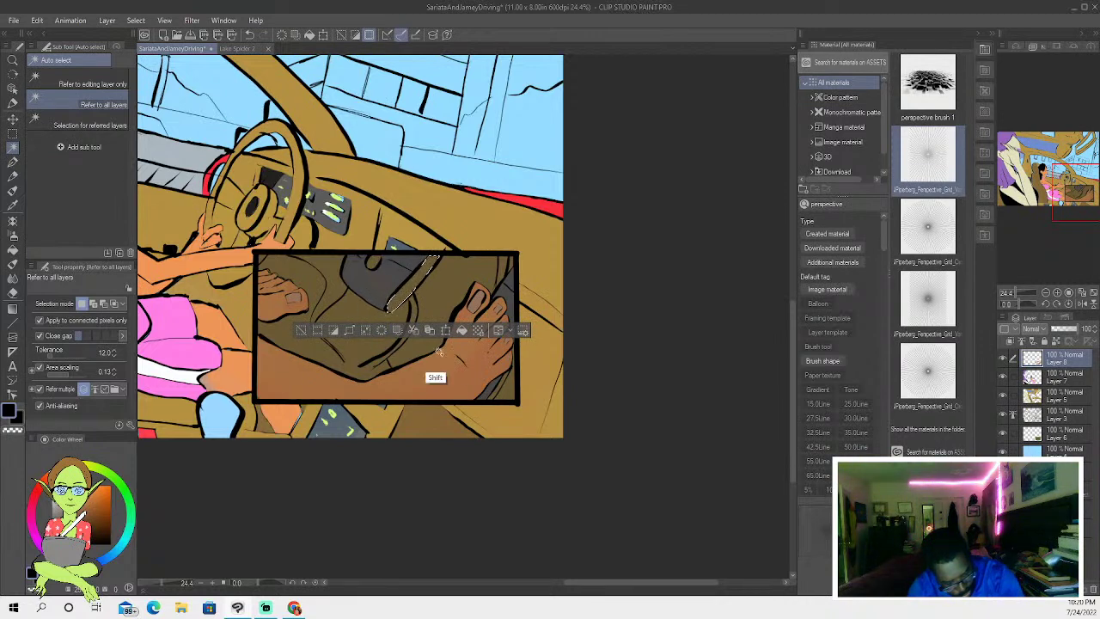
left_click(500, 389, "shift")
key("Delete")
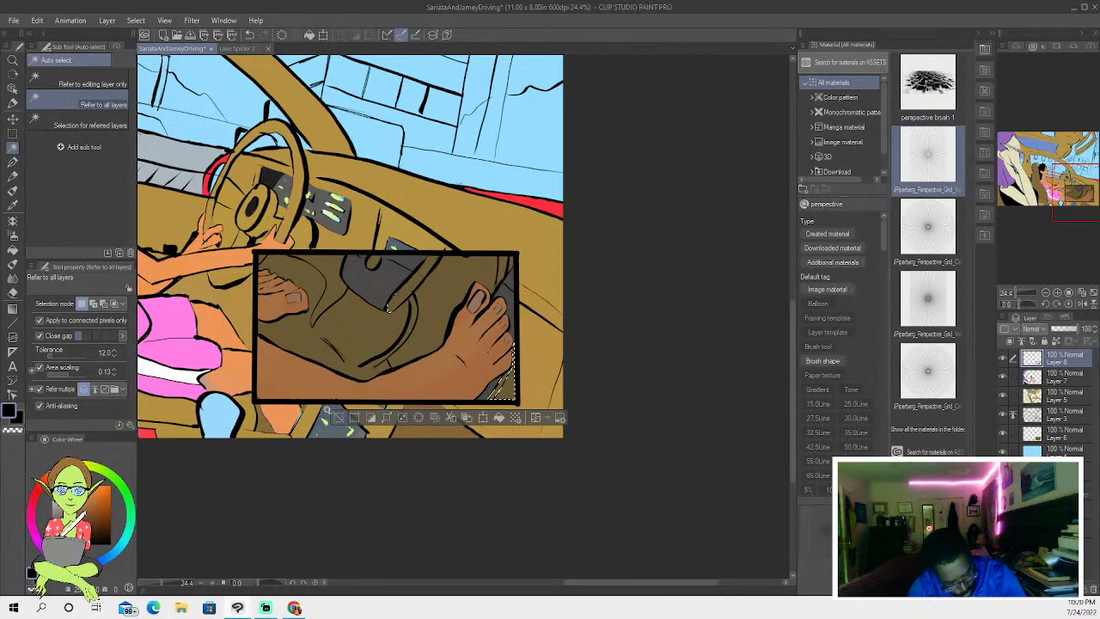
left_click(338, 417)
left_click(13, 161)
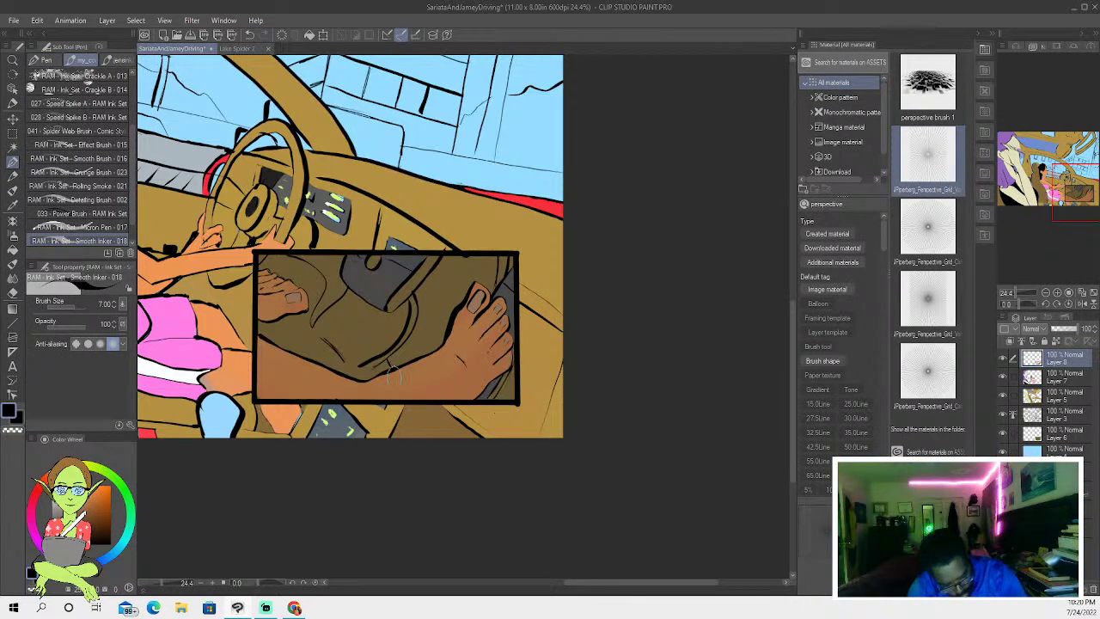
left_click(13, 147)
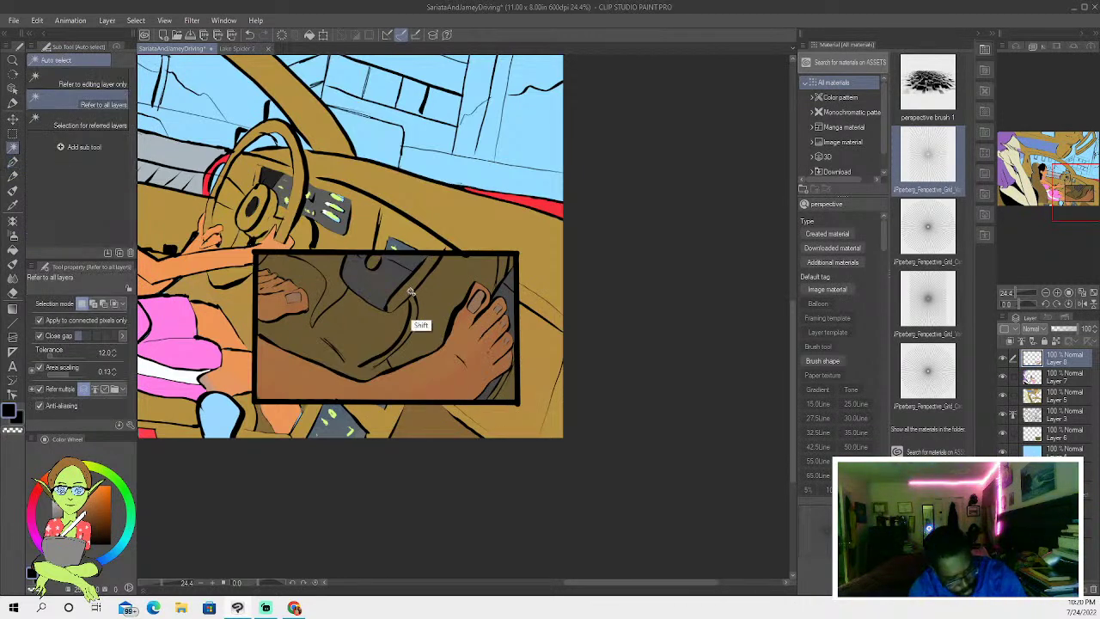
left_click(377, 296)
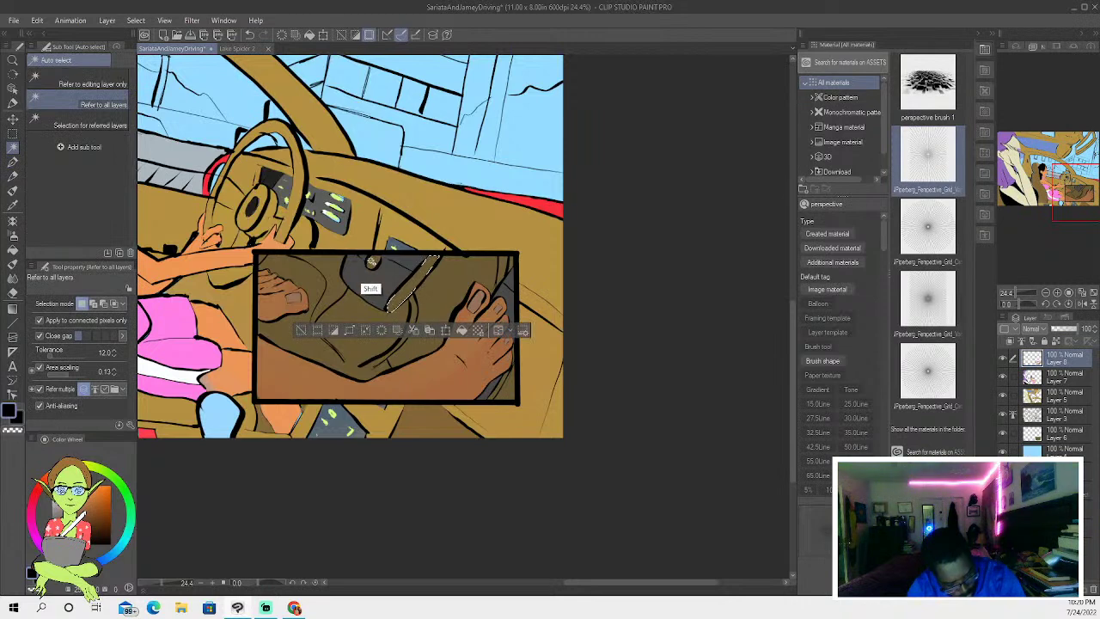
left_click(497, 389, "shift")
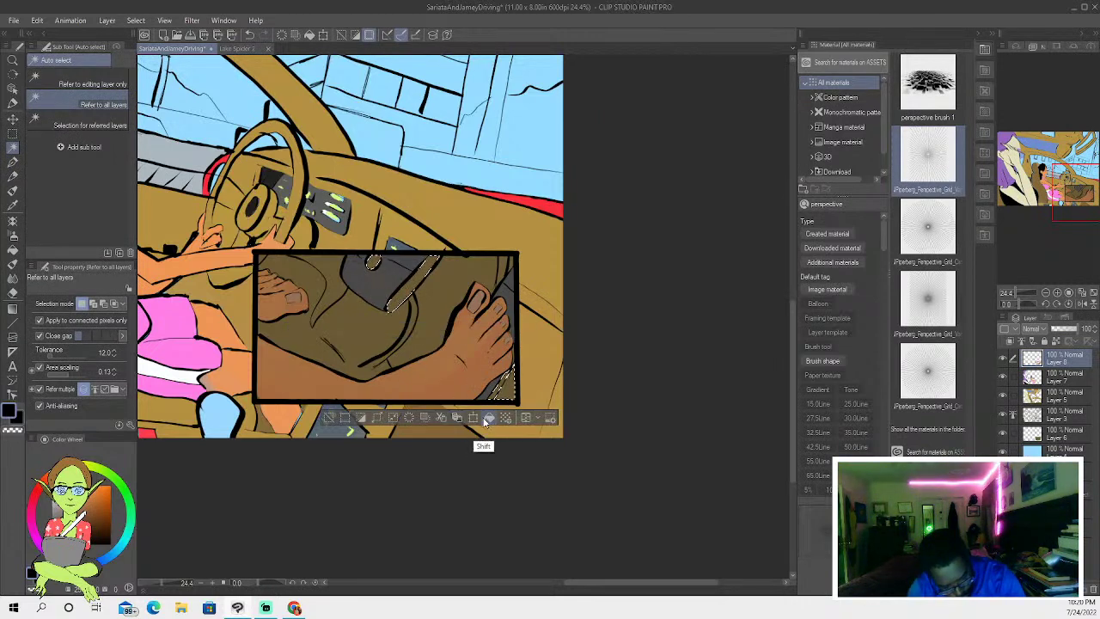
left_click(331, 419)
key("p")
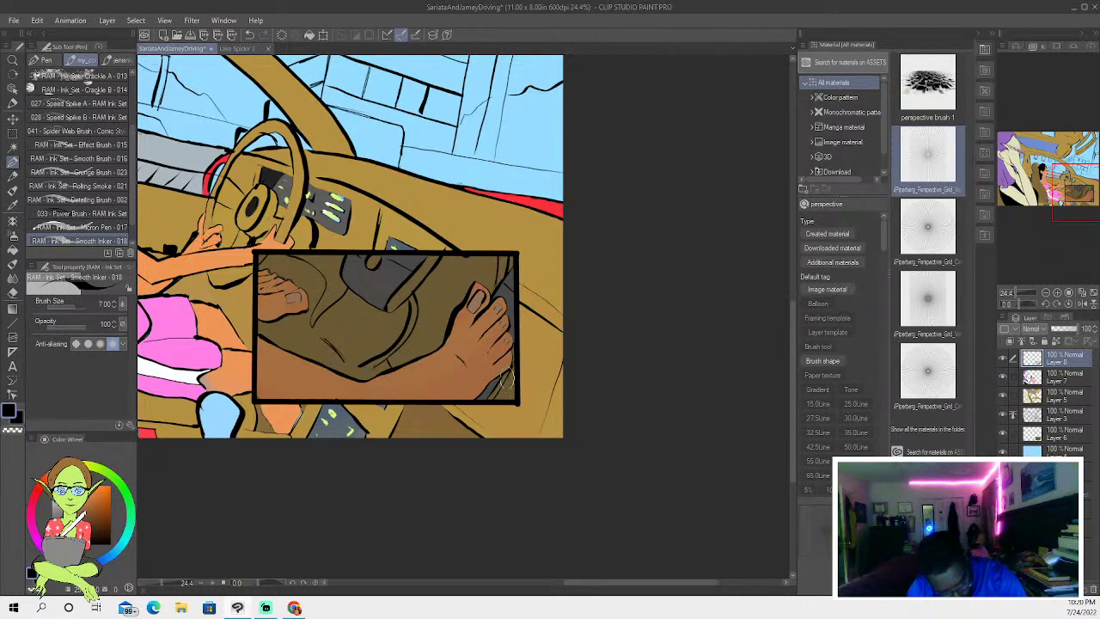
- Select the narrow side edges of both pedals and paint them a near-black grey with the Oil paint brush
left_click(13, 147)
left_click(500, 391, "shift")
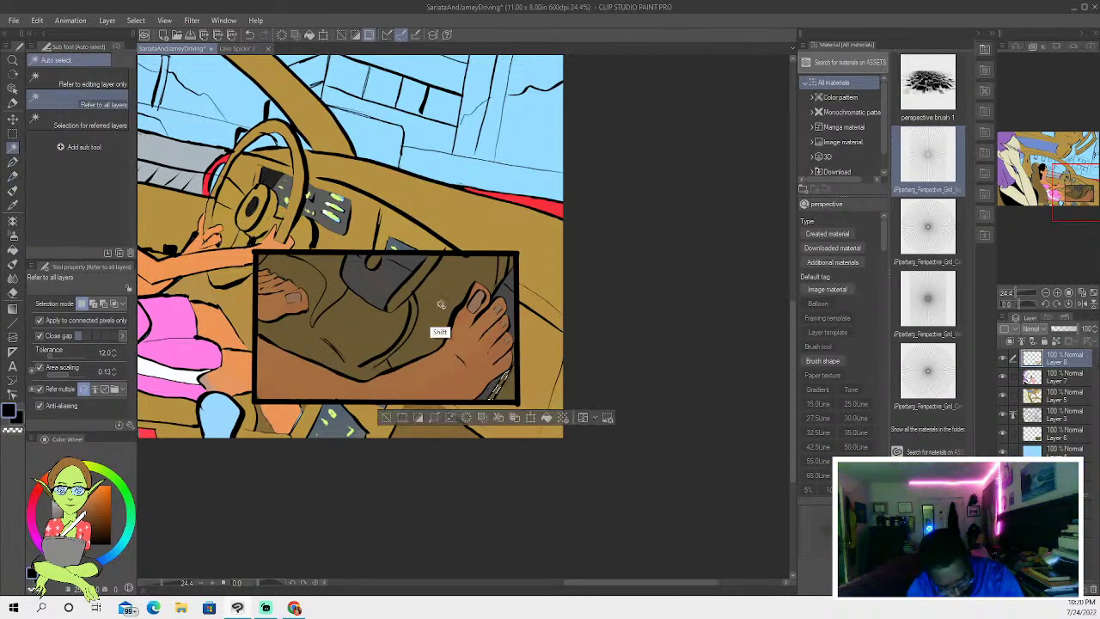
left_click(400, 298, "shift")
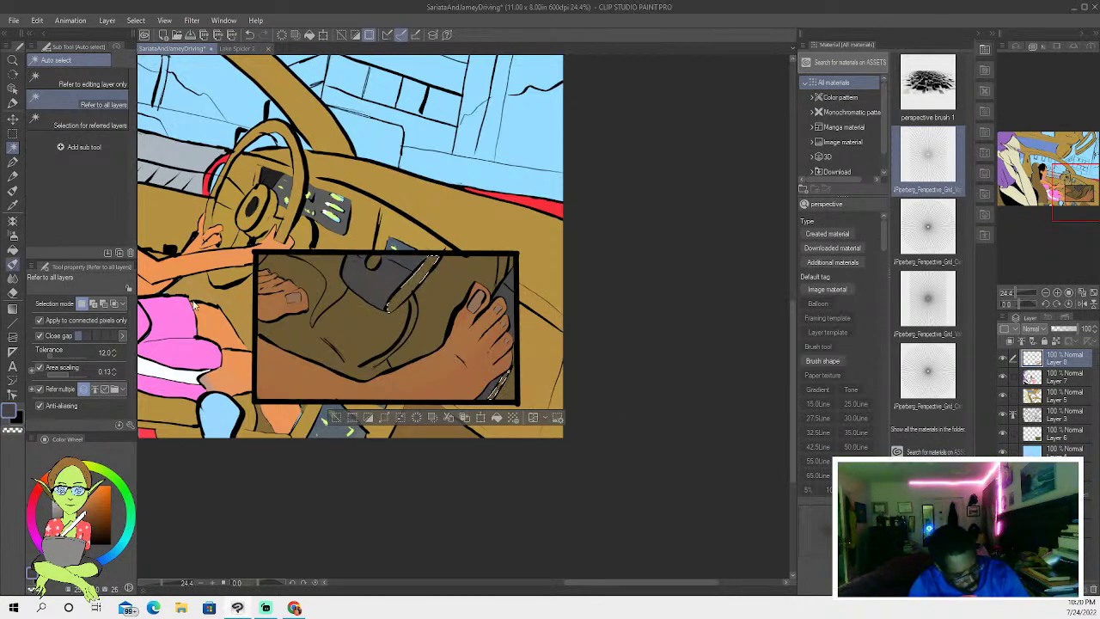
left_click(13, 263)
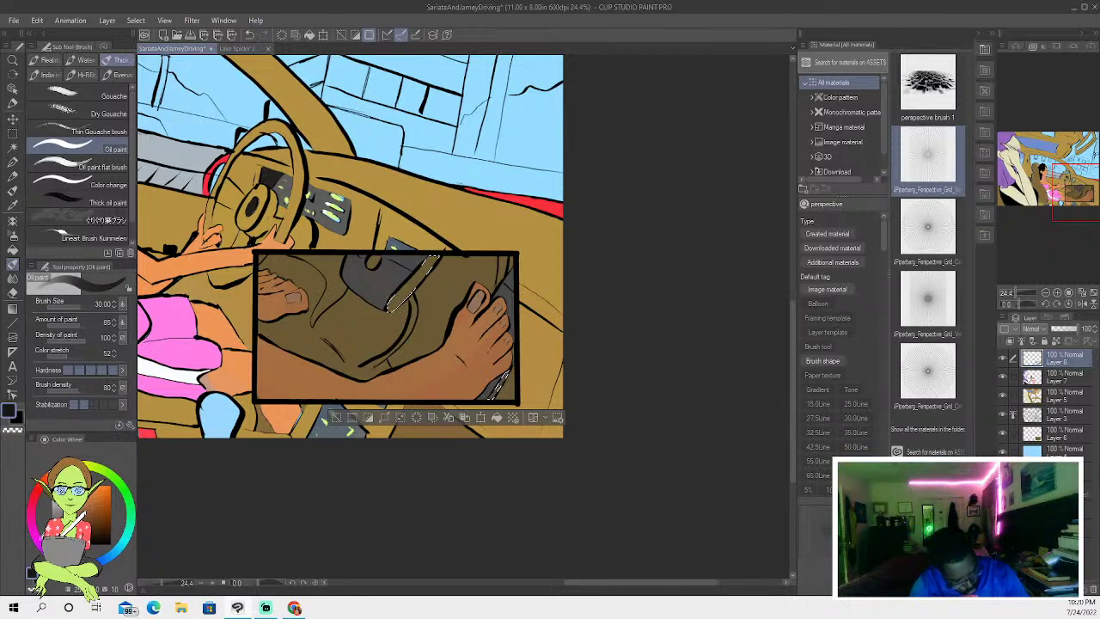
mouse_move(400, 297)
left_mouse_down()
mouse_move(431, 258)
mouse_move(397, 300)
mouse_move(419, 249)
left_mouse_up()
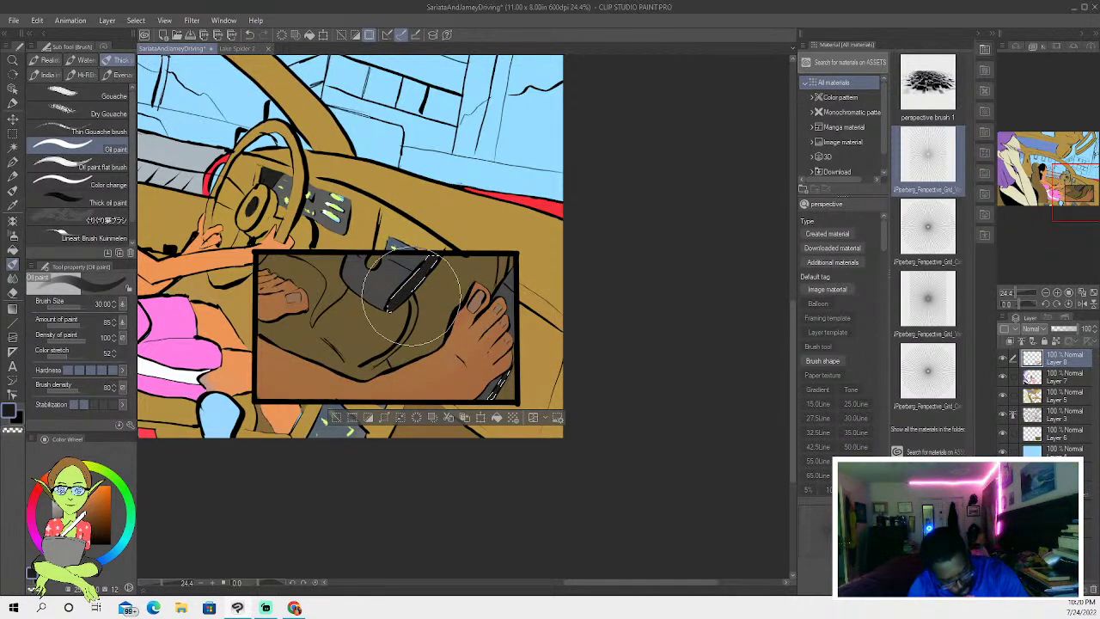
- Select the small round detail at the top of the centre pedal, paint it near-black with Oil paint 2, and clear the selection
left_click(12, 147)
left_click(374, 262)
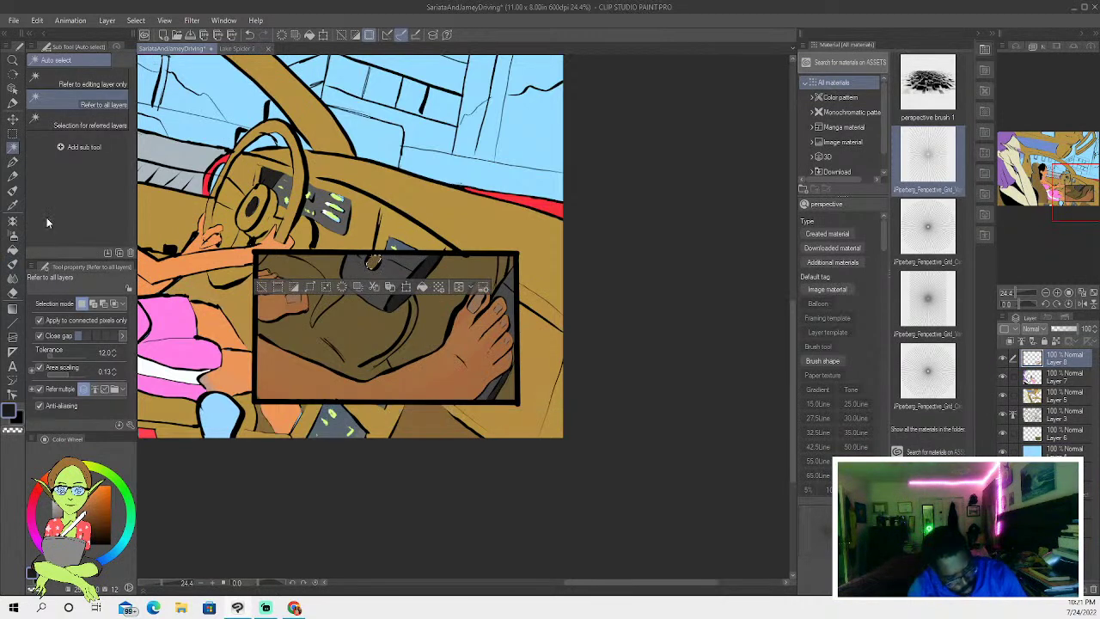
left_click(12, 190)
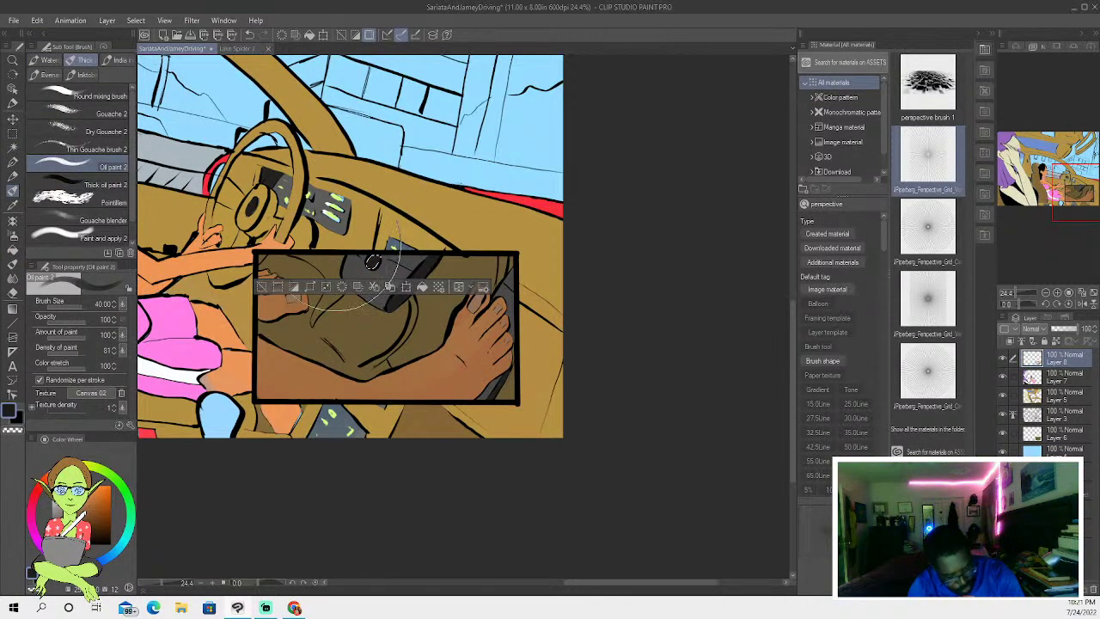
left_click(263, 287)
key("ctrl+z")
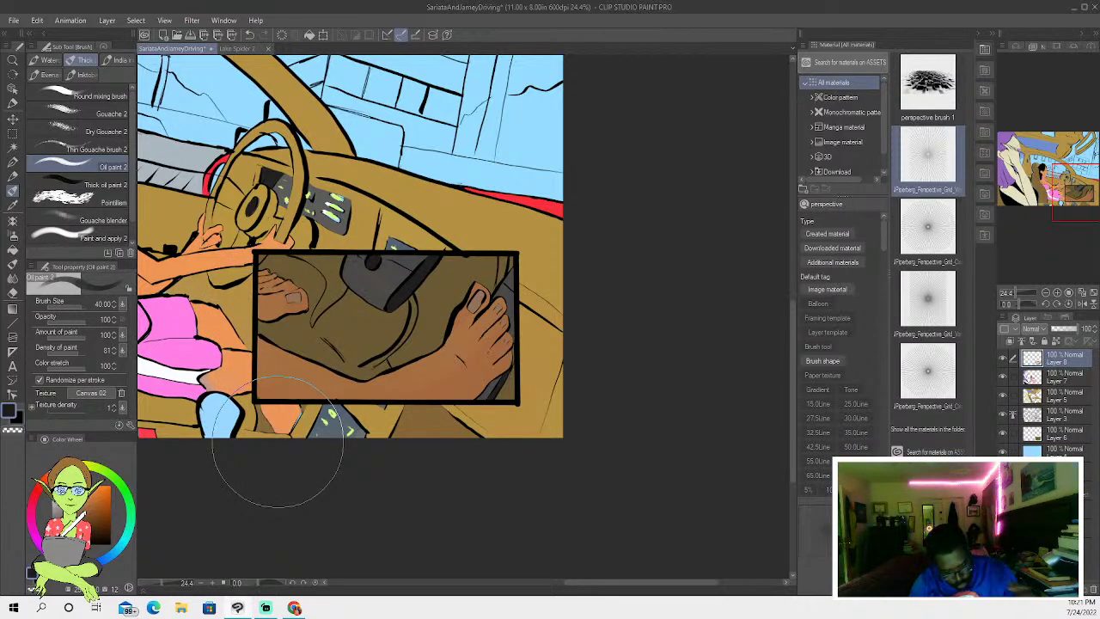
- Add a raster layer on top, select both feet in the inset, airbrush soft pale-yellow highlights on them, and deselect
scroll(277, 443, "down", 8)
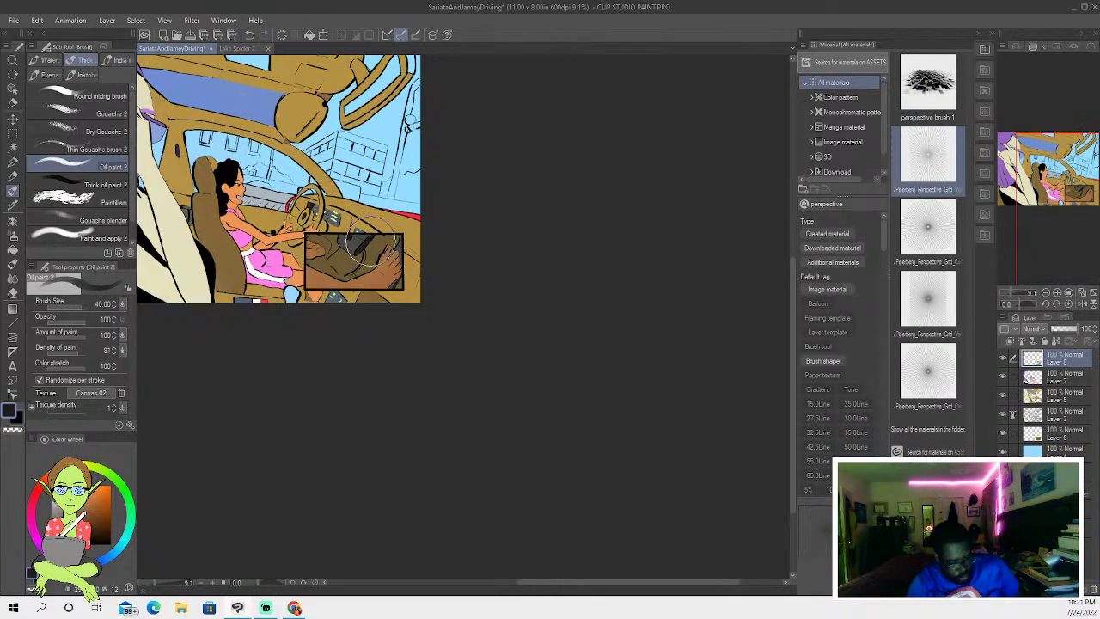
scroll(361, 244, "up", 1)
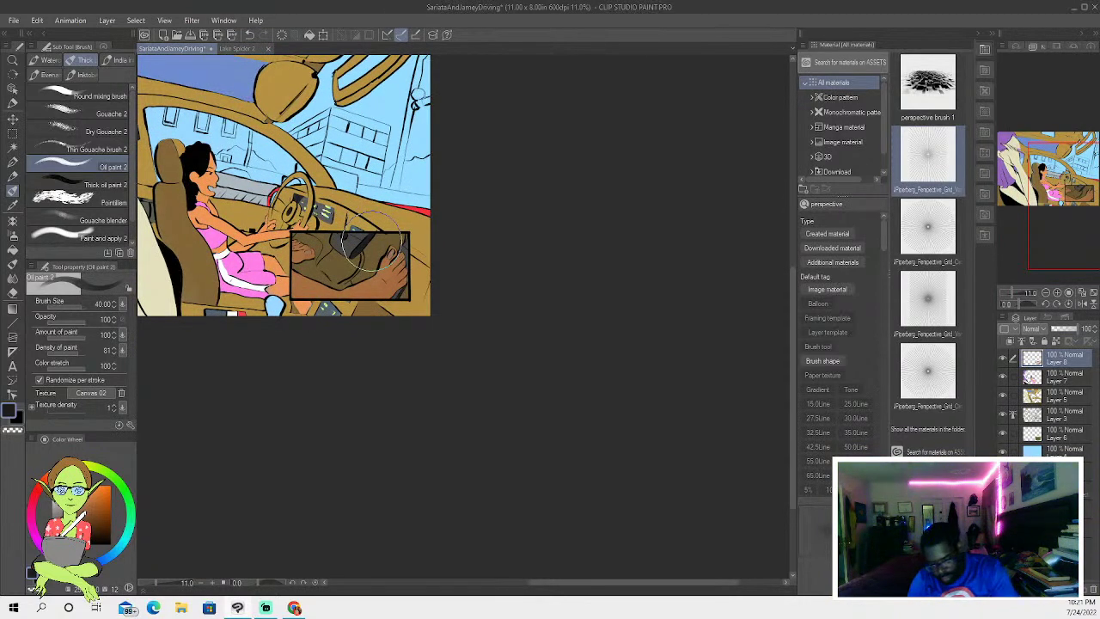
key("ctrl+shift+n")
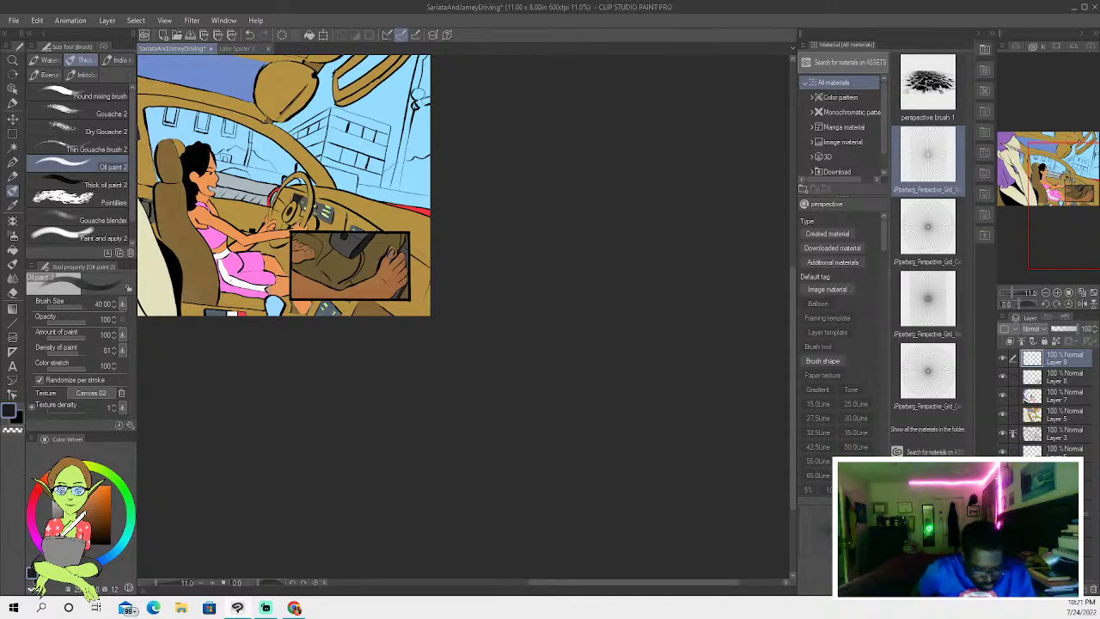
left_click(13, 148)
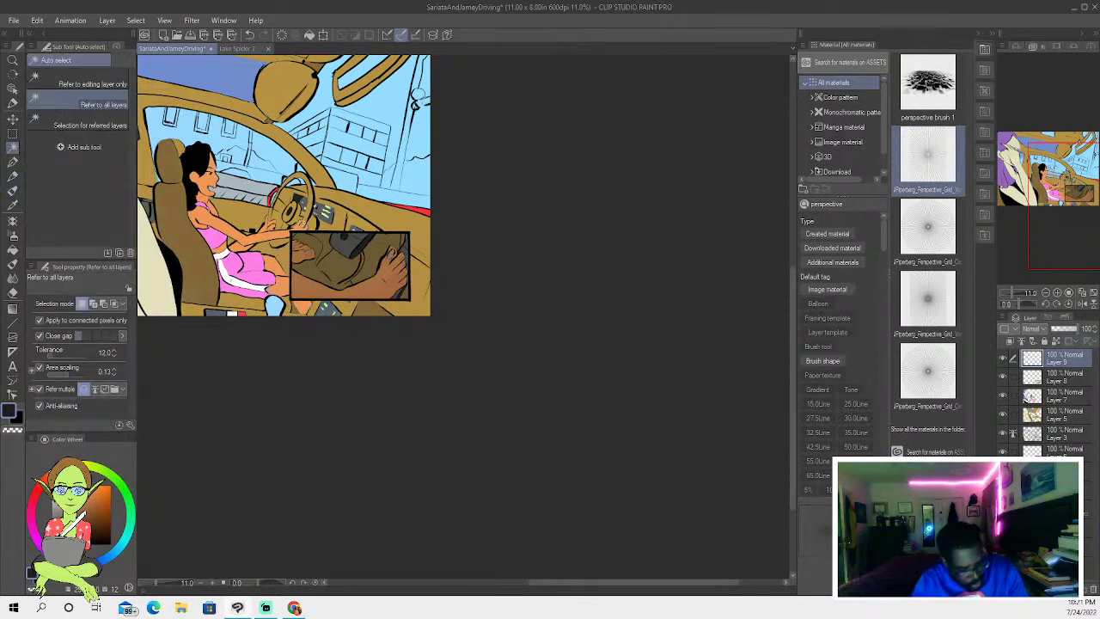
left_click(375, 290)
left_click(301, 257, "shift")
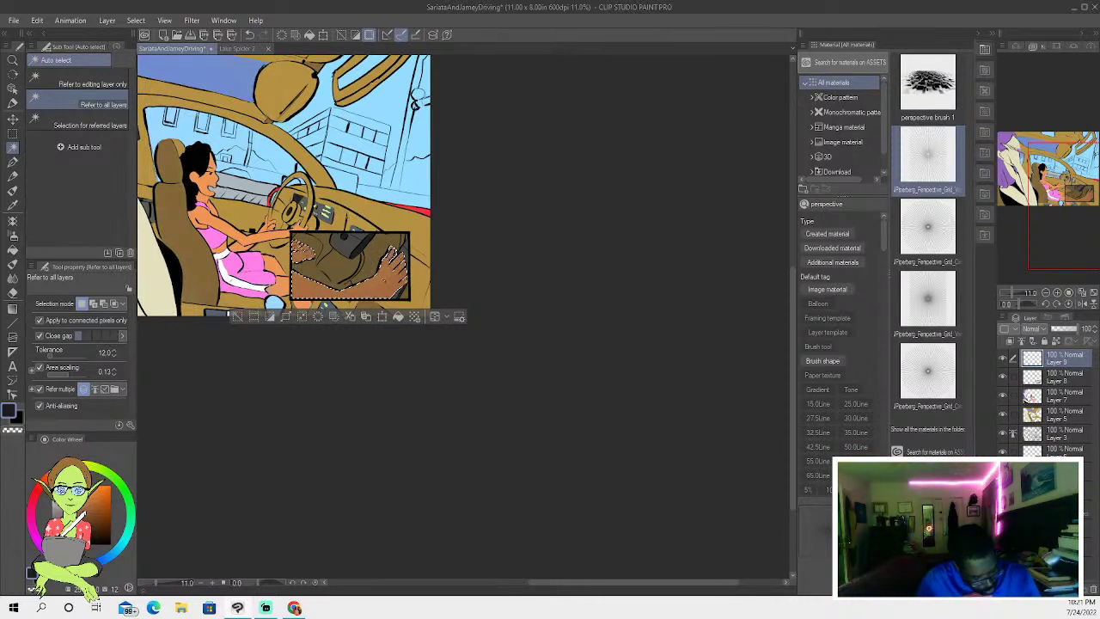
left_click_drag(40, 487, 76, 453)
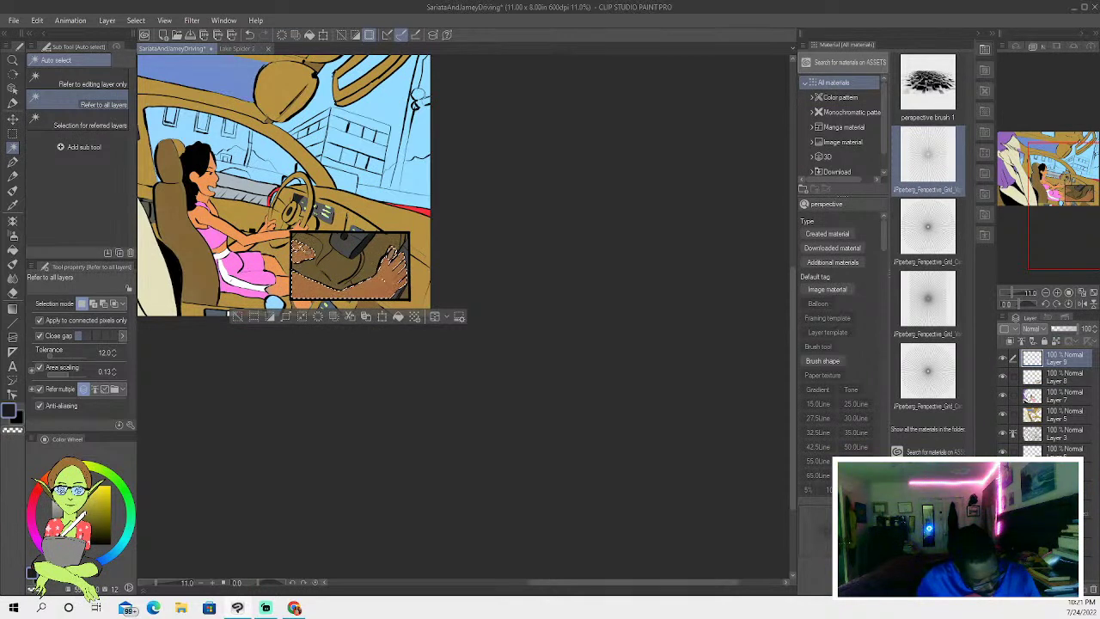
left_click(13, 235)
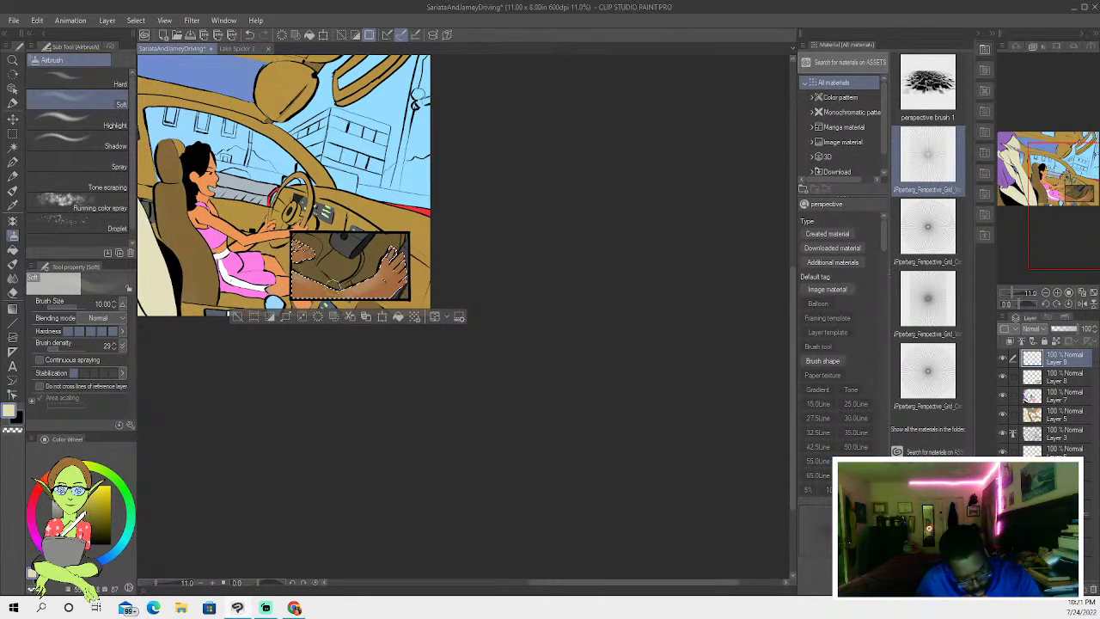
key("ctrl+d")
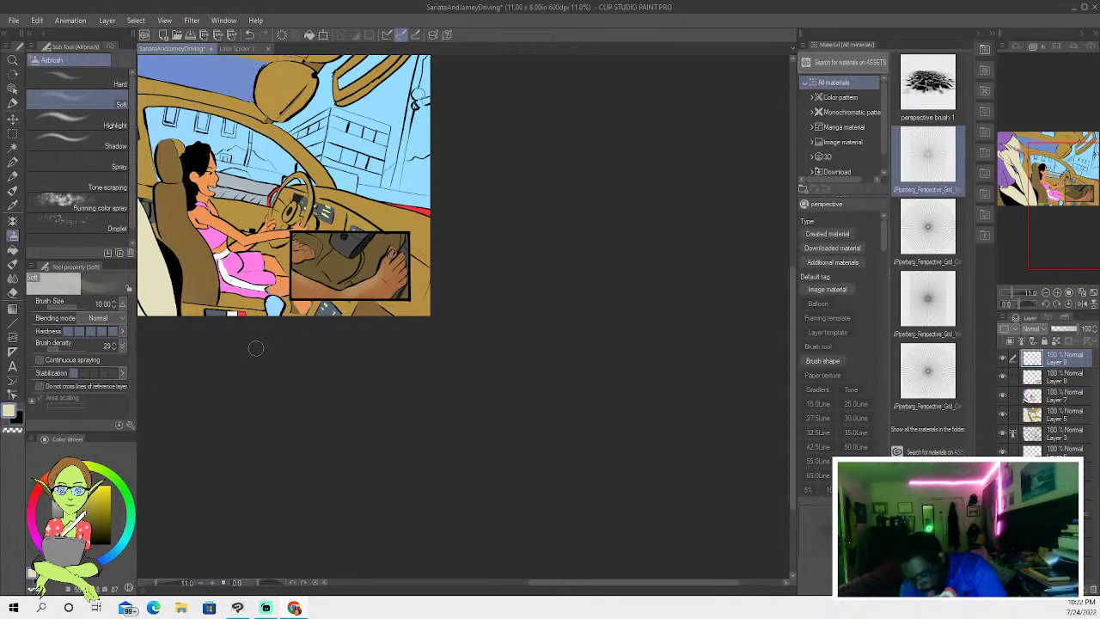
- Add another raster layer on top and try a light-blue Soft airbrush stroke on the windshield, undoing it
key("ctrl+shift+n")
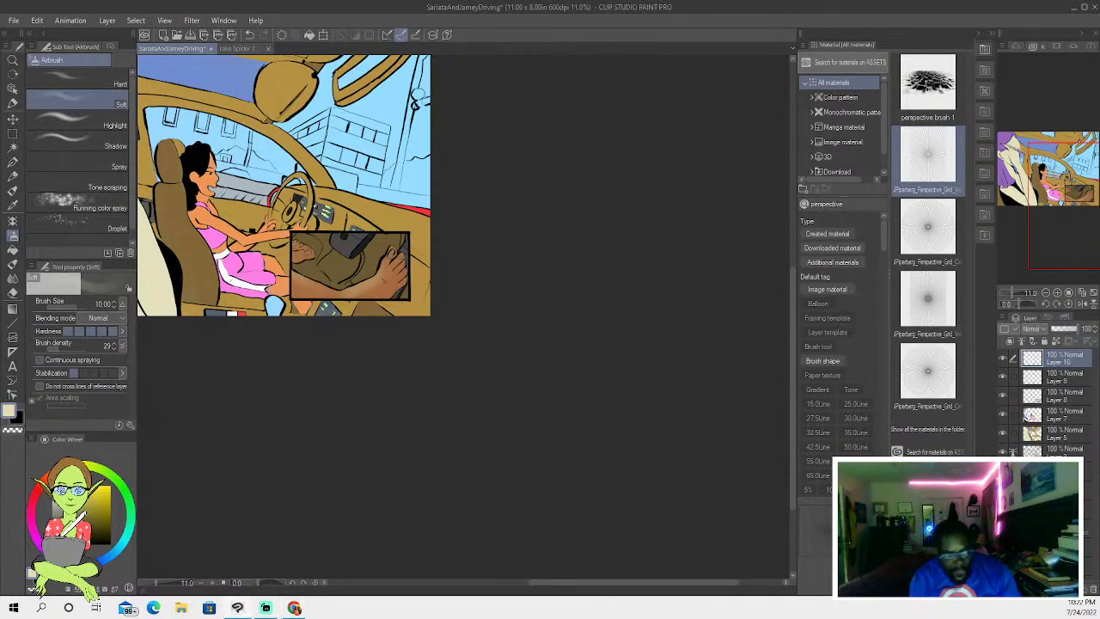
left_click(118, 552)
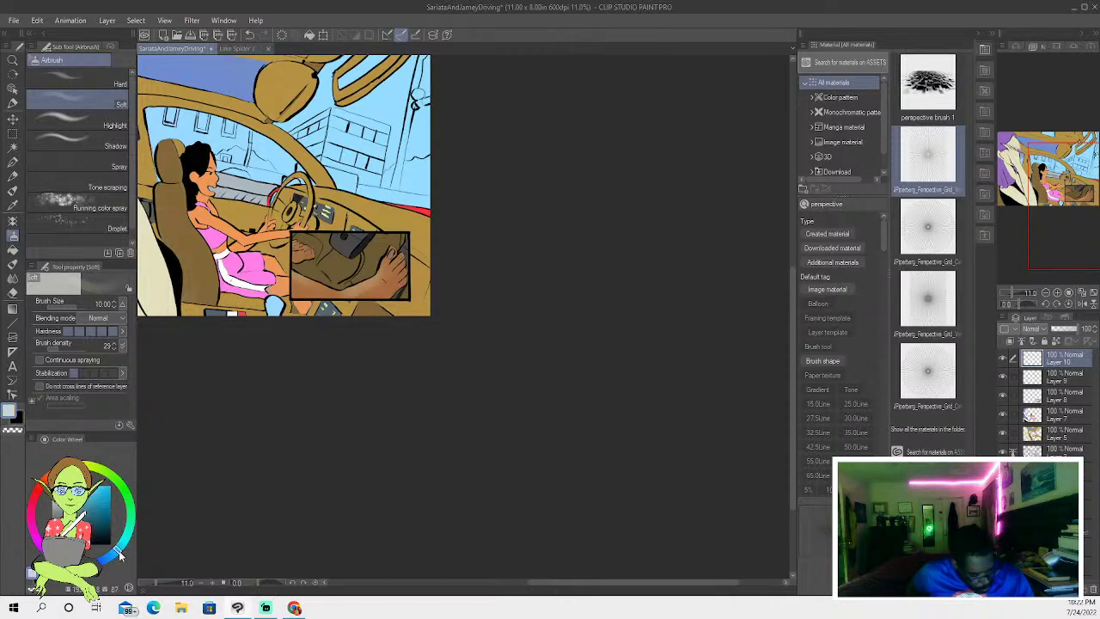
left_click(13, 191)
left_click(13, 235)
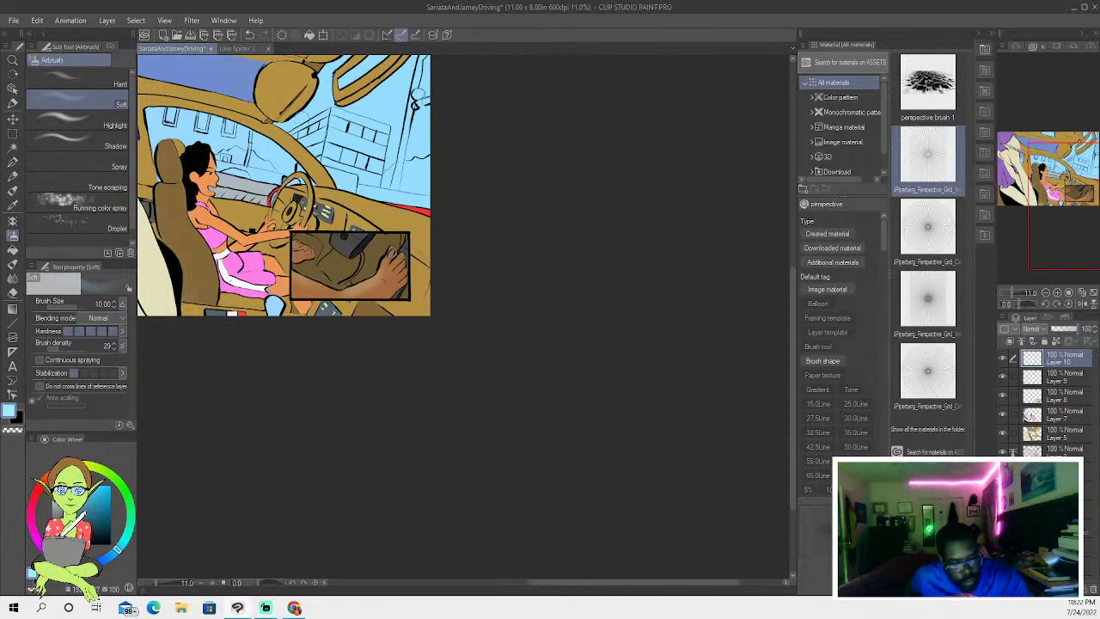
left_click(250, 36)
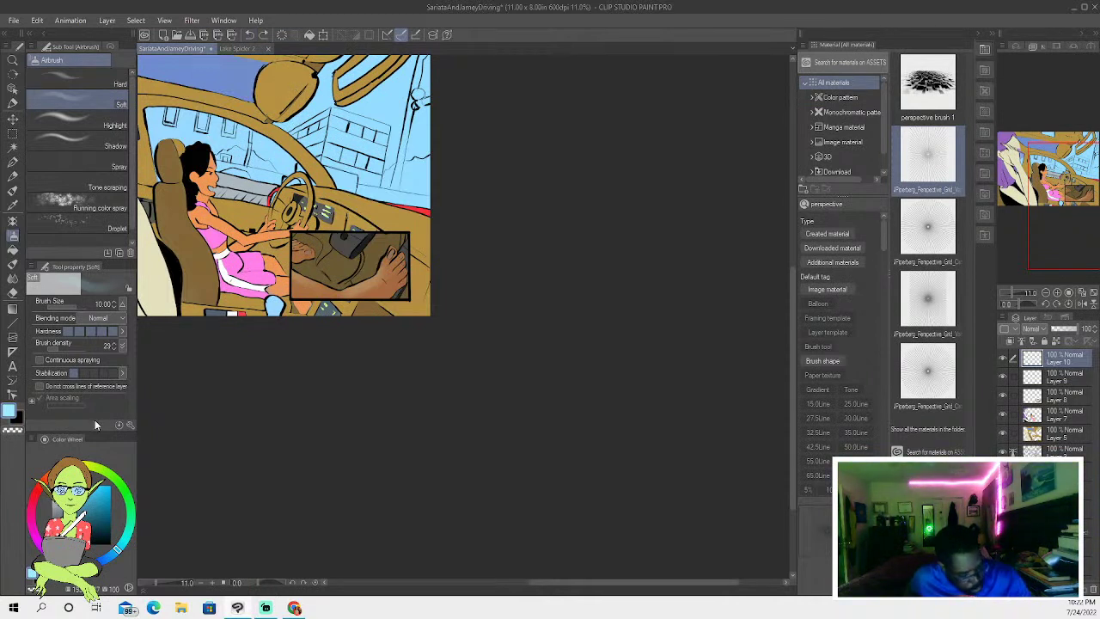
- Try paler blue Soft airbrush streaks at brush size 7 across the windshield and undo them
left_click(106, 332)
key("[")
key("[")
left_click_drag(298, 120, 336, 177)
left_click_drag(410, 197, 384, 193)
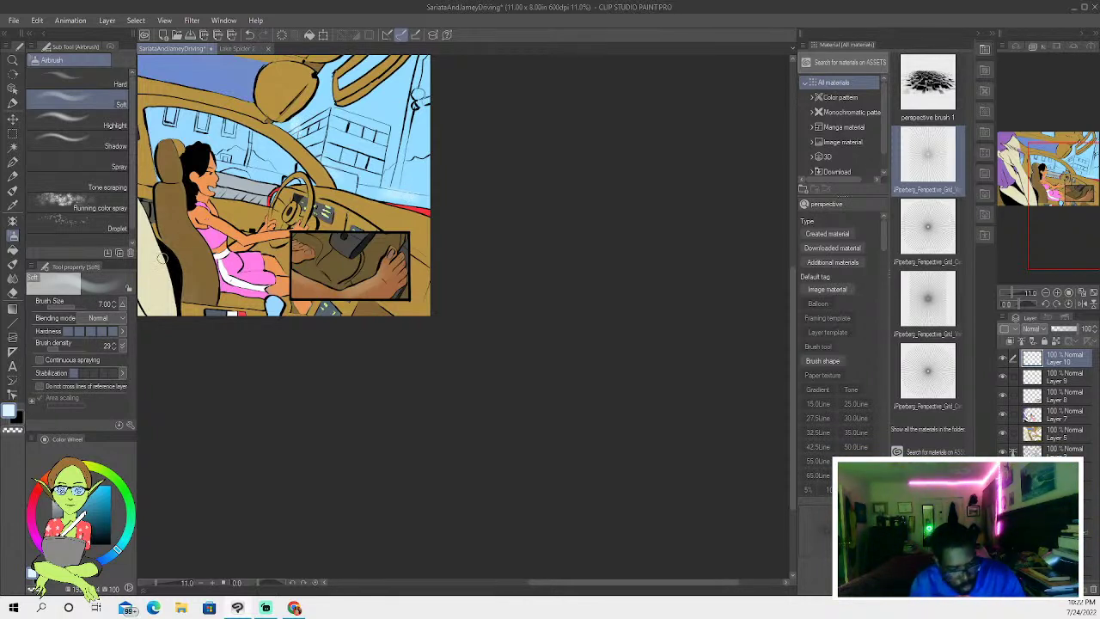
left_click(253, 38)
left_click(253, 38)
- Lasso-select a narrow reflection streak on the windshield in front of the steering wheel
left_click(13, 146)
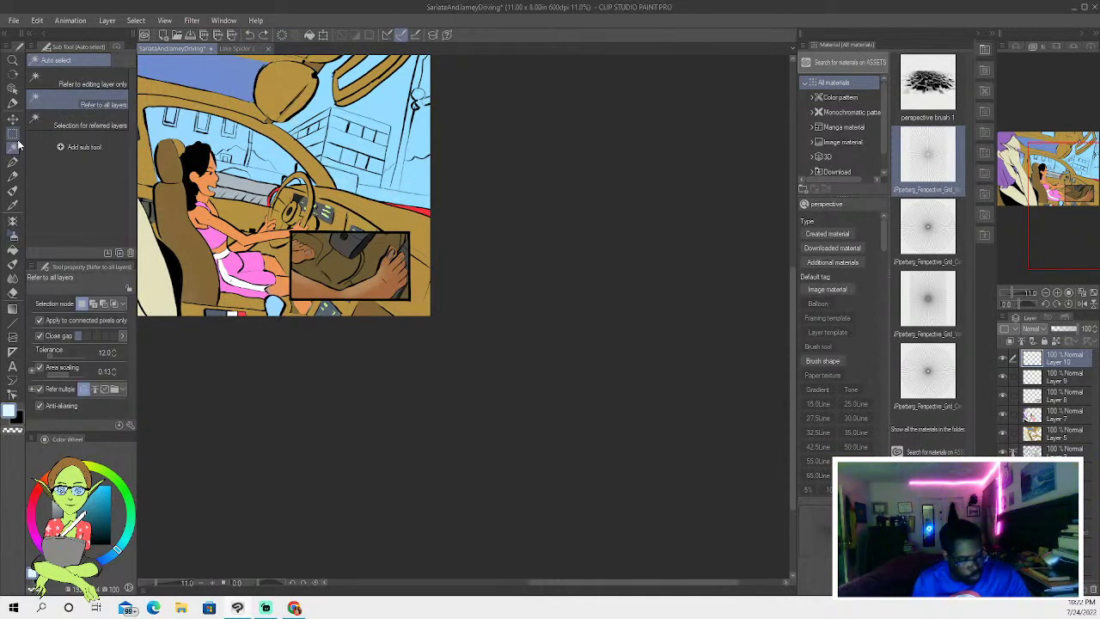
left_click(13, 133)
left_click(86, 120)
mouse_move(301, 130)
left_mouse_down()
mouse_move(299, 113)
mouse_move(315, 140)
left_mouse_up()
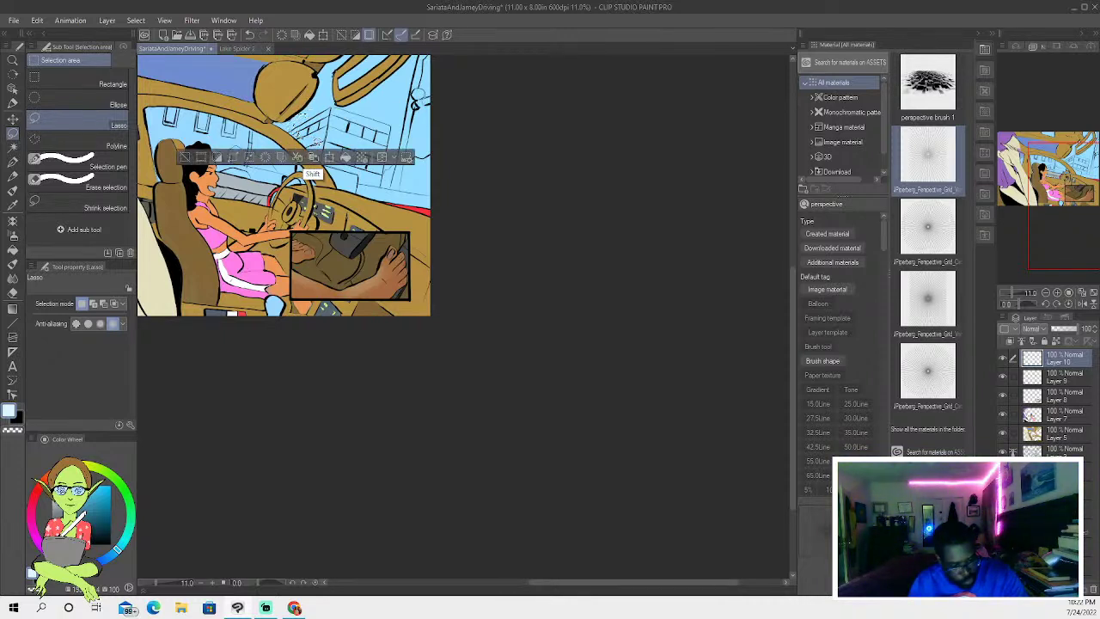
- Try adding another lassoed streak along the windshield's lower edge and airbrushing it pale blue, undoing back to the earlier selection
mouse_move(345, 179)
left_mouse_down()
mouse_move(430, 184)
mouse_move(361, 158)
left_mouse_up()
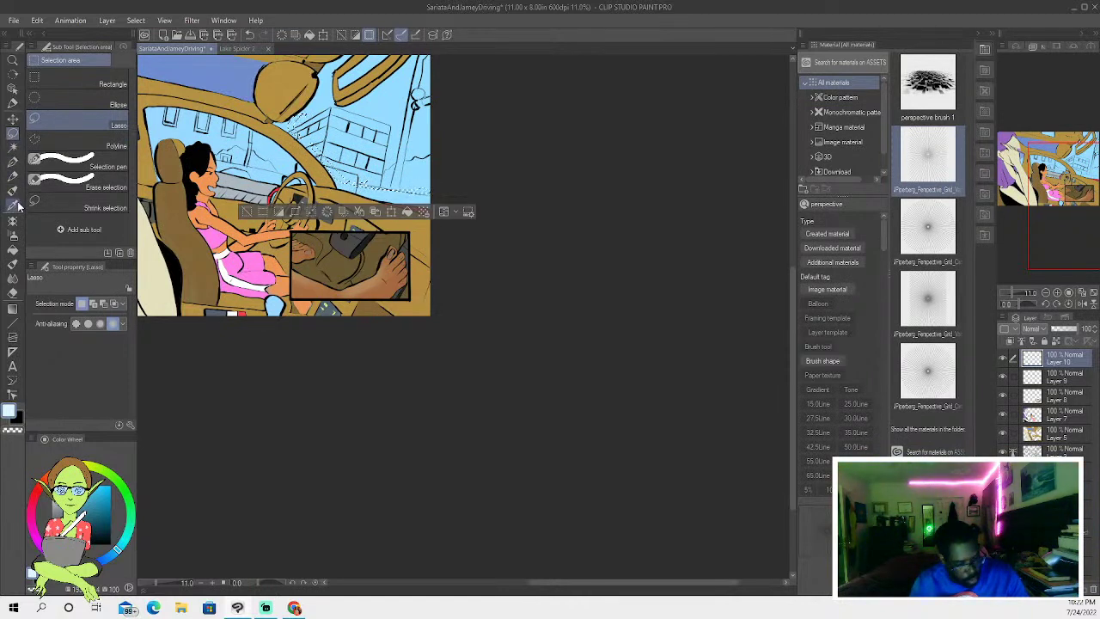
left_click(13, 235)
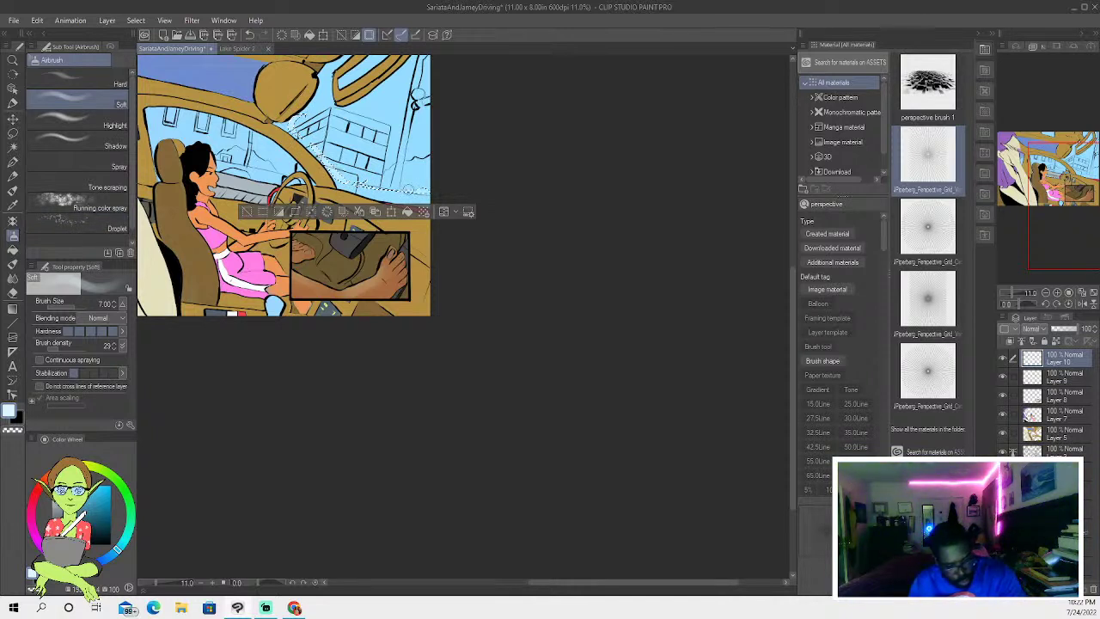
left_click(247, 212)
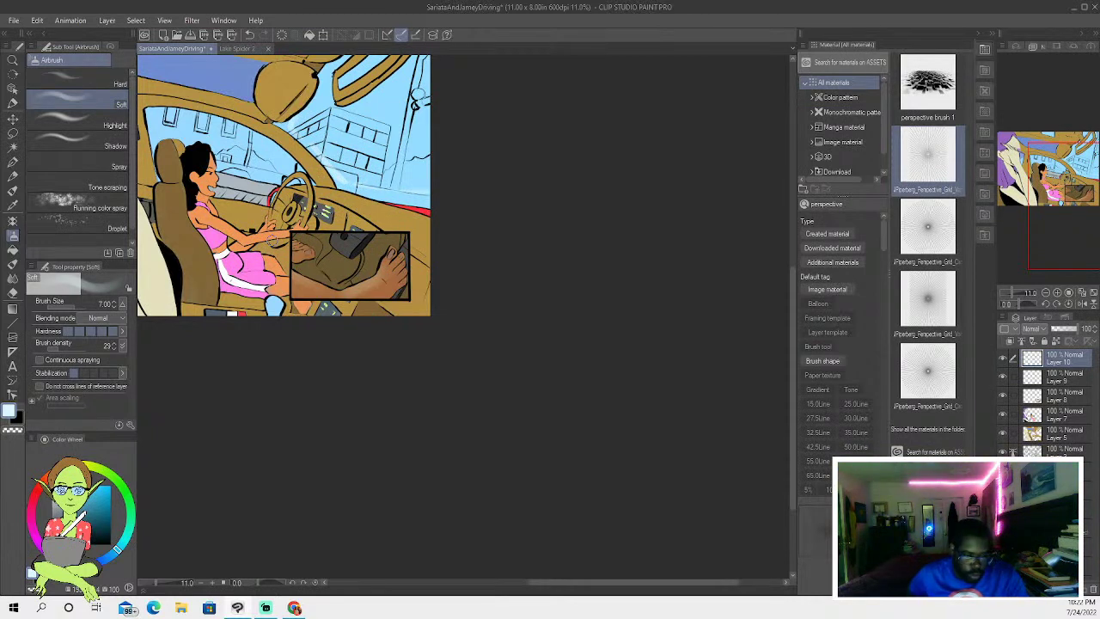
left_click(249, 35)
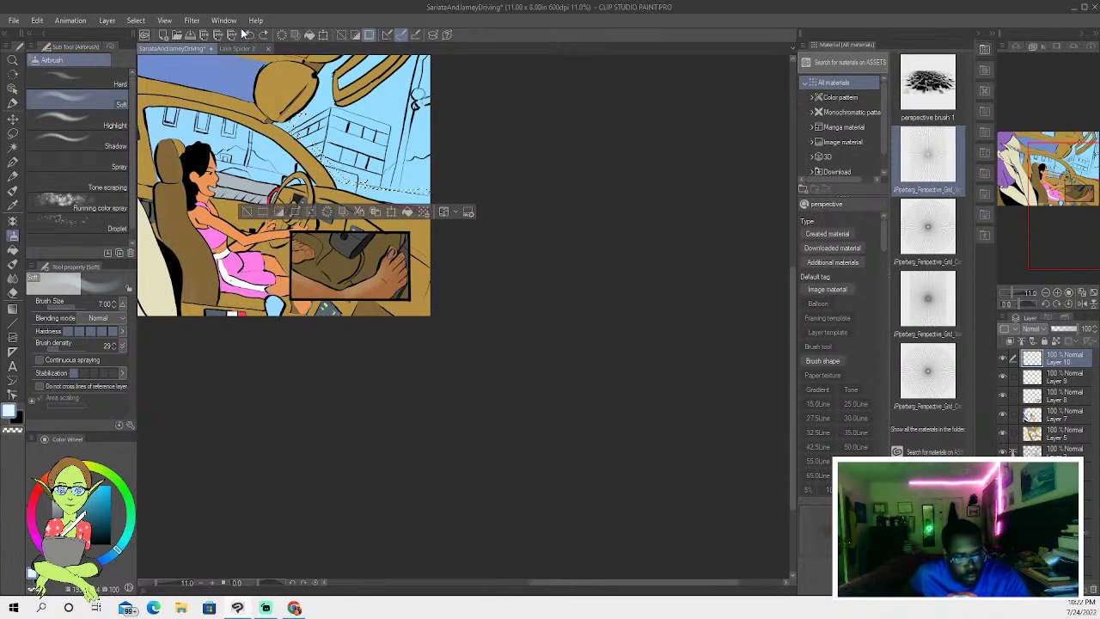
left_click(249, 36)
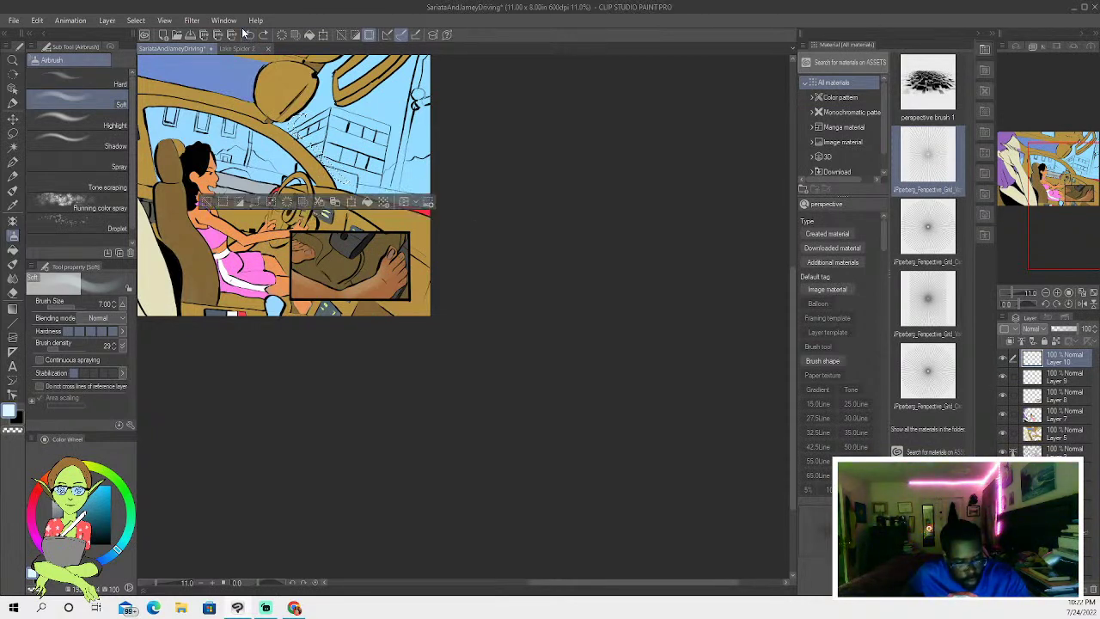
- Add a redrawn lasso streak along the windshield's lower edge, airbrush the selected reflections pale blue with Soft, and deselect
left_click(12, 133)
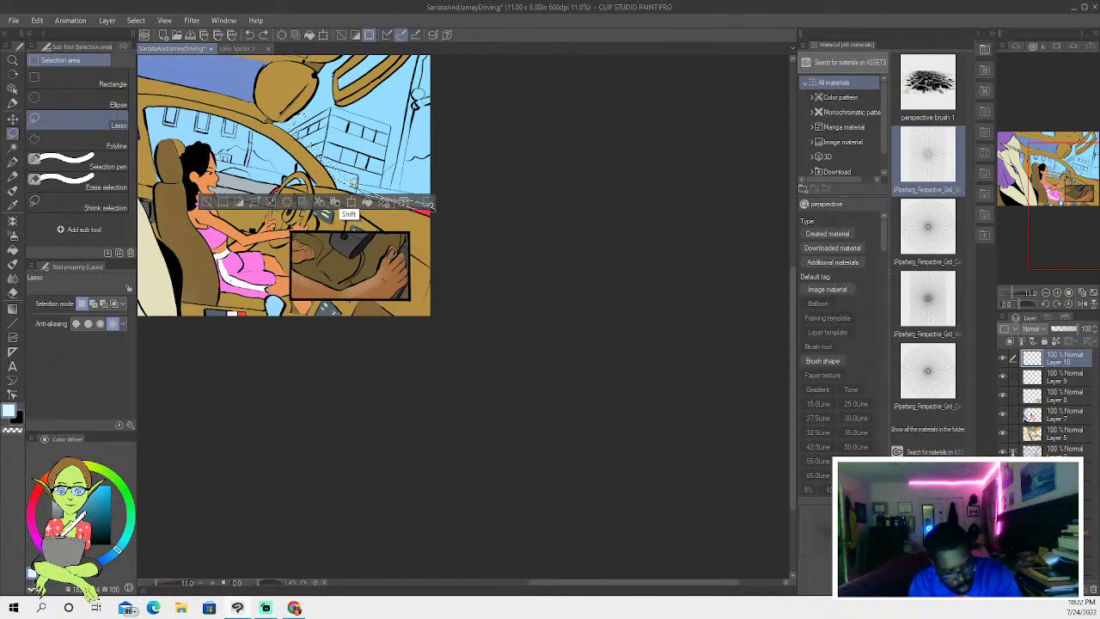
left_click_drag(353, 183, 337, 176)
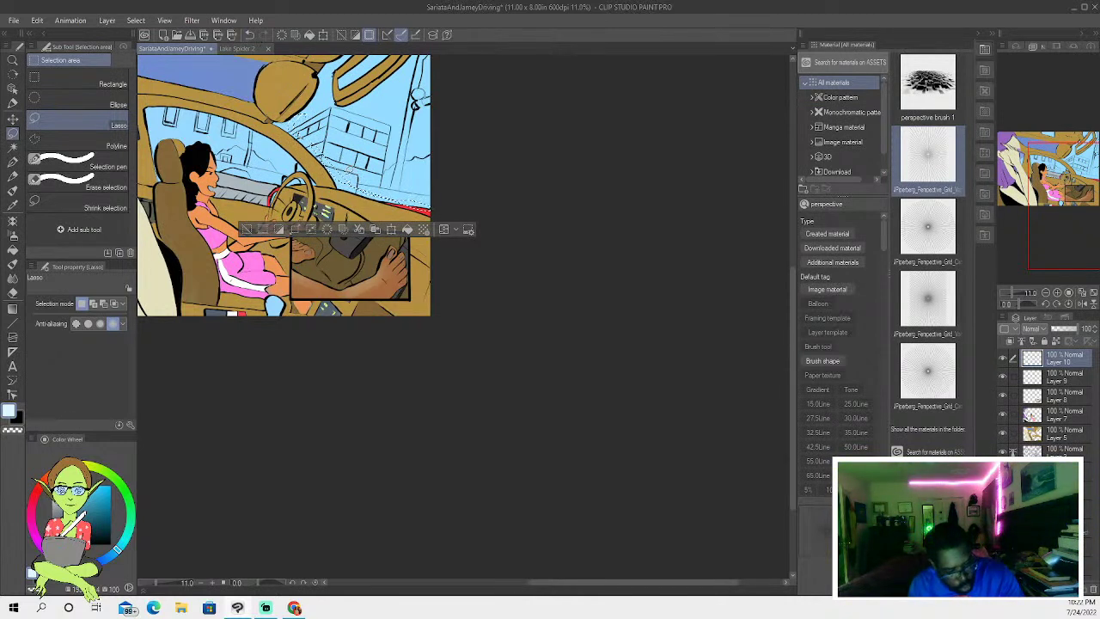
left_click(249, 35)
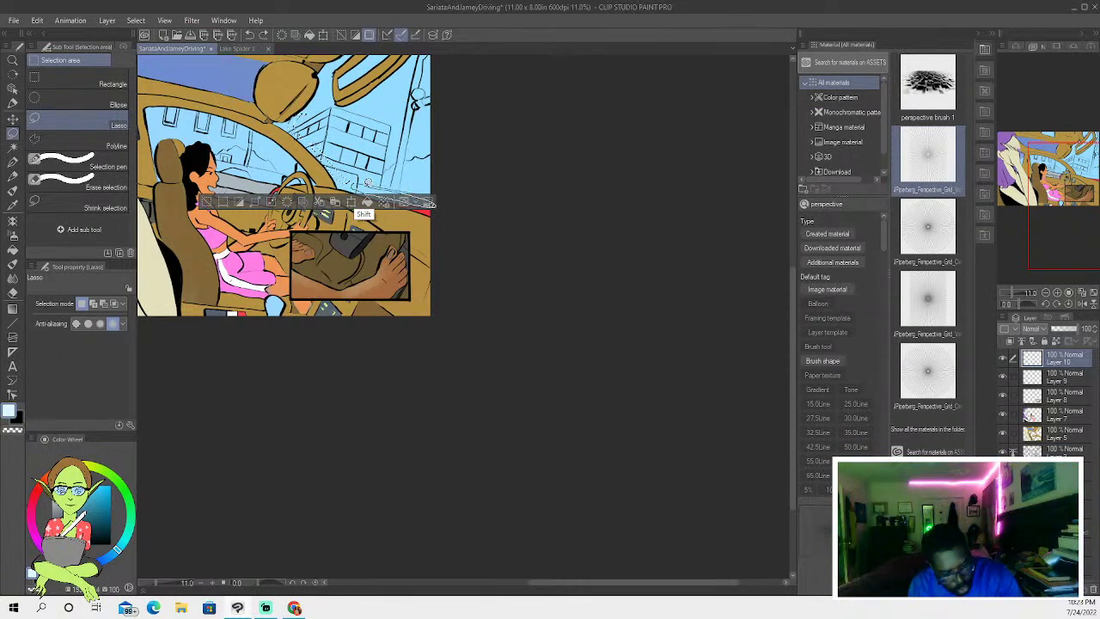
left_click_drag(360, 181, 335, 161)
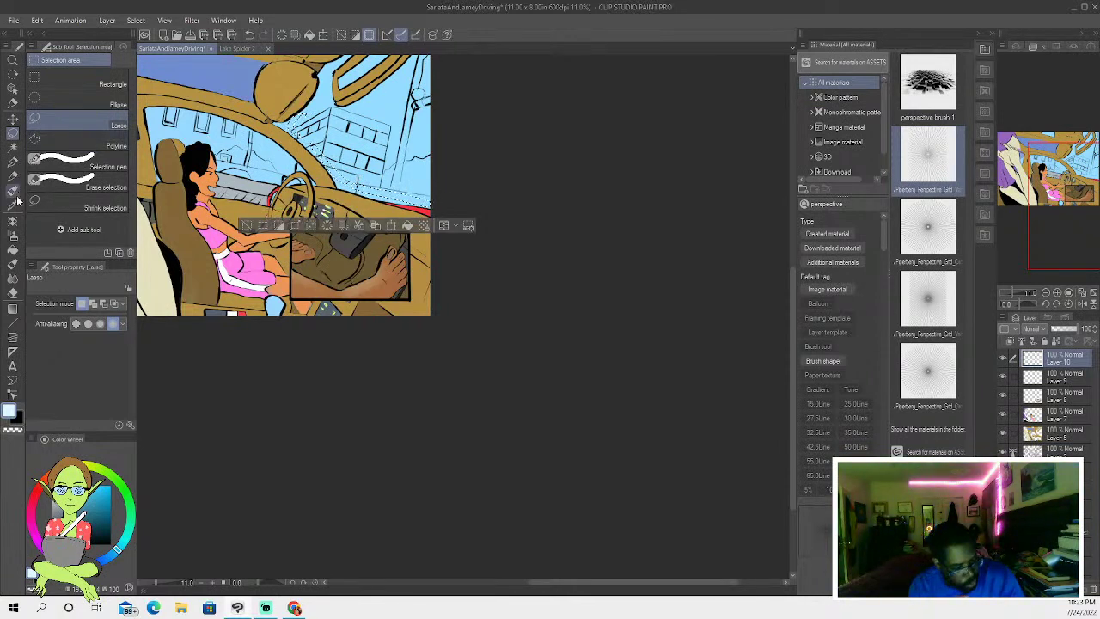
left_click(13, 236)
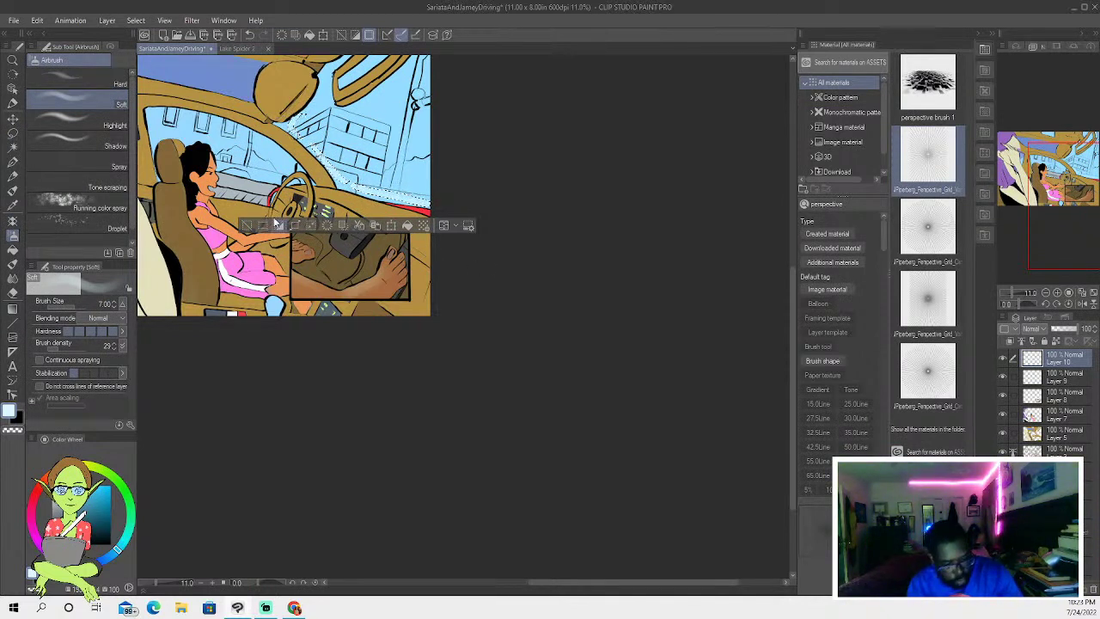
key("ctrl+d")
- Lasso several thin reflection streaks on the blue-violet strip at the top of the car, combining them into one selection
left_click(13, 133)
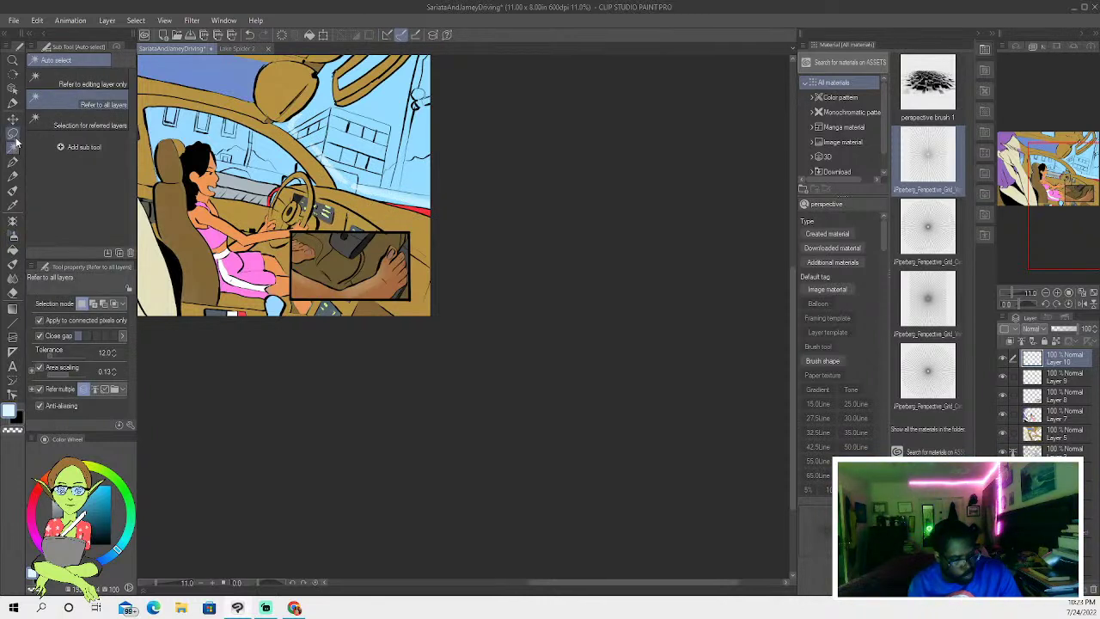
mouse_move(197, 77)
left_mouse_down()
mouse_move(152, 53)
mouse_move(240, 84)
left_mouse_up()
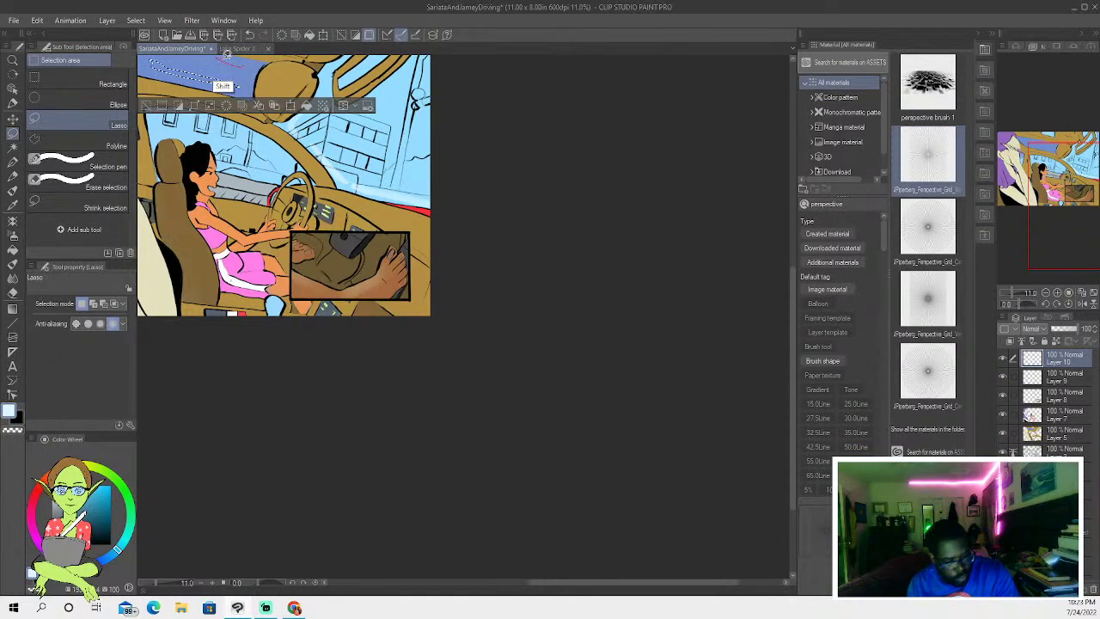
scroll(238, 81, "up", 1)
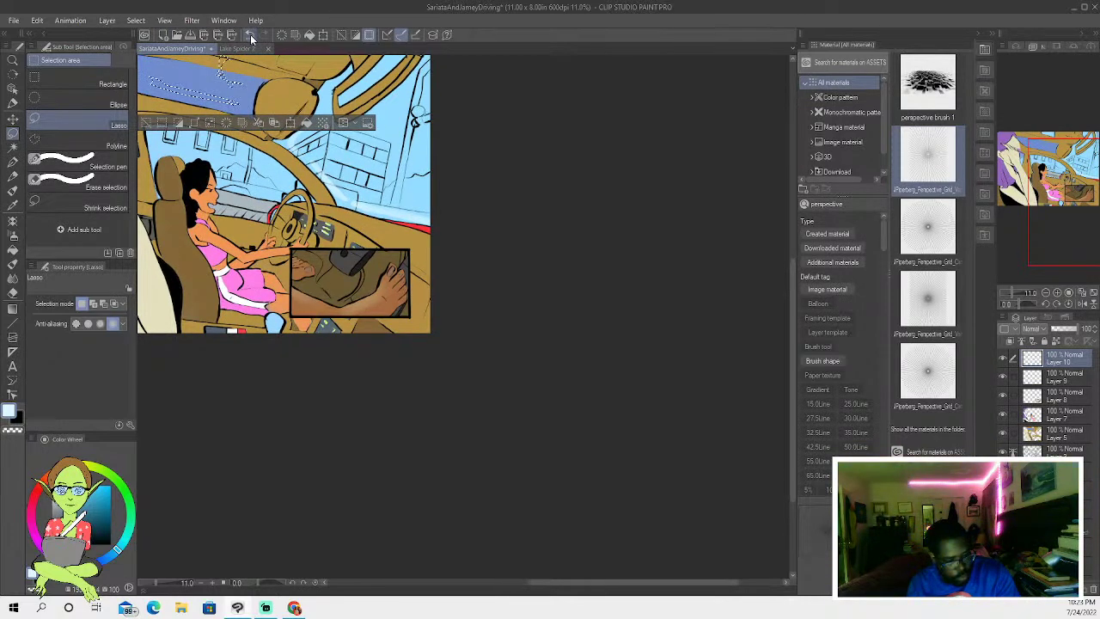
mouse_move(221, 77)
left_mouse_down()
mouse_move(213, 70)
mouse_move(233, 80)
left_mouse_up()
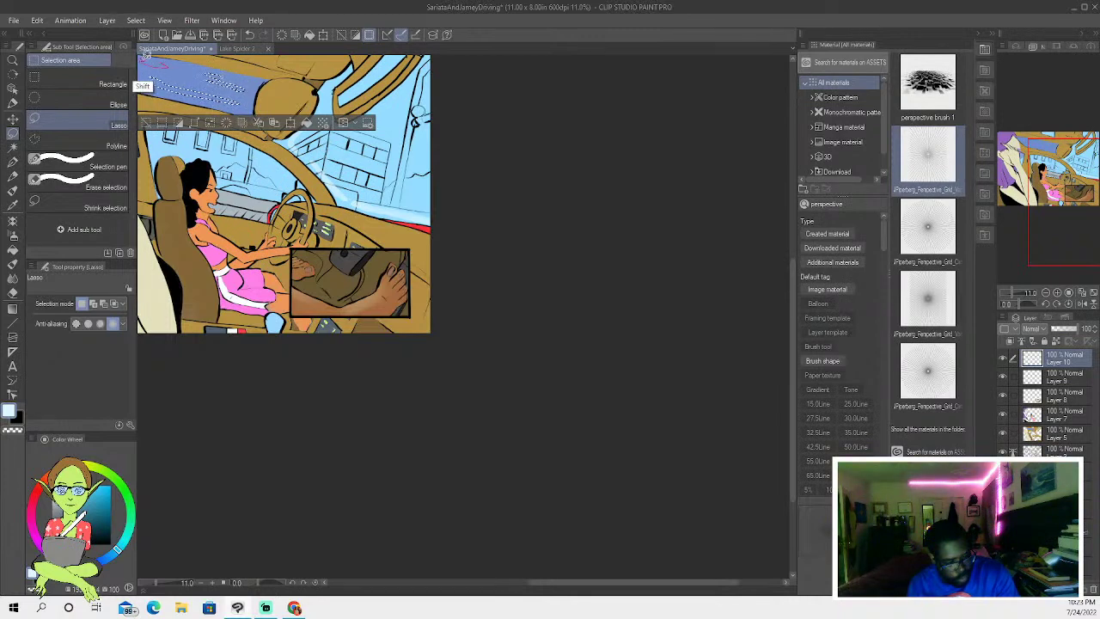
left_click_drag(159, 58, 144, 62)
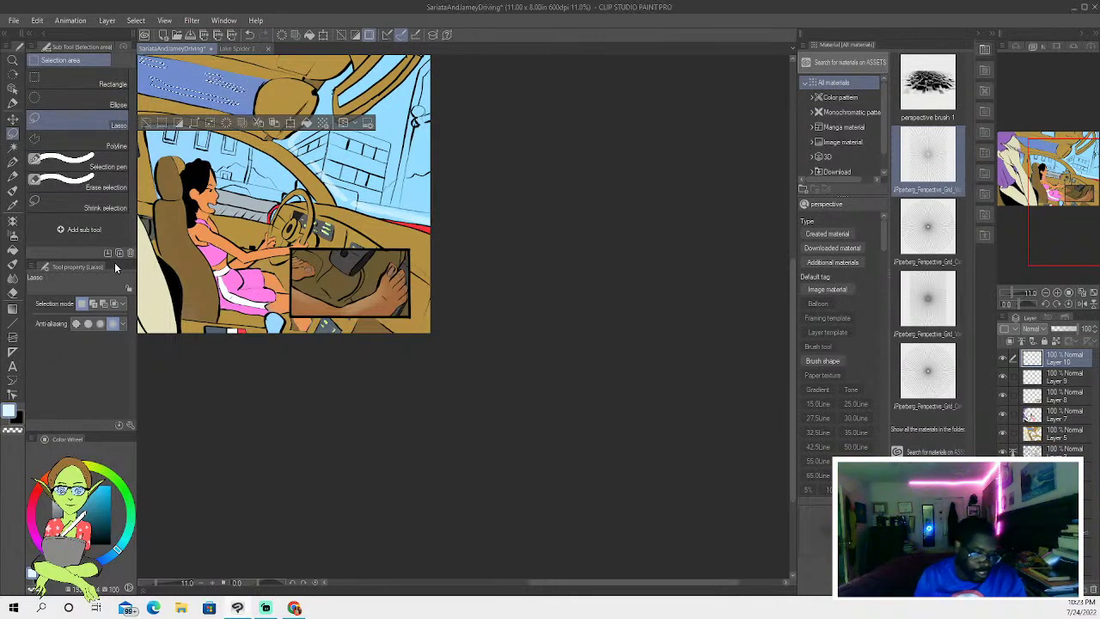
- Try filling the selected streaks on the blue-violet strip with pale-blue Oil paint 2 and undo the fill
left_click(13, 190)
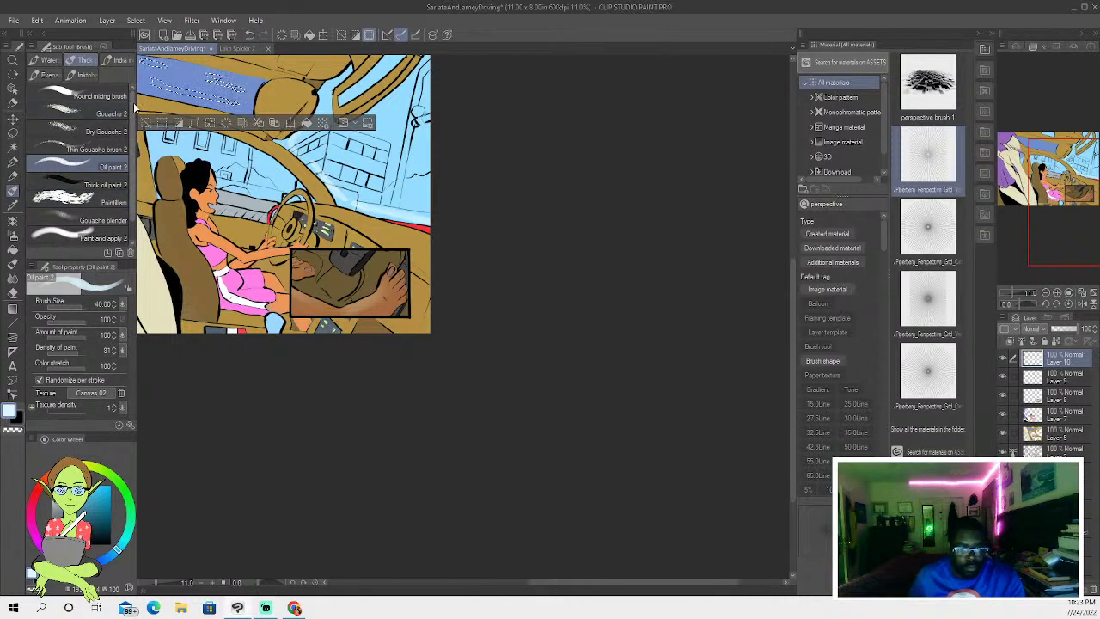
mouse_move(170, 71)
left_mouse_down()
mouse_move(266, 97)
mouse_move(142, 73)
left_mouse_up()
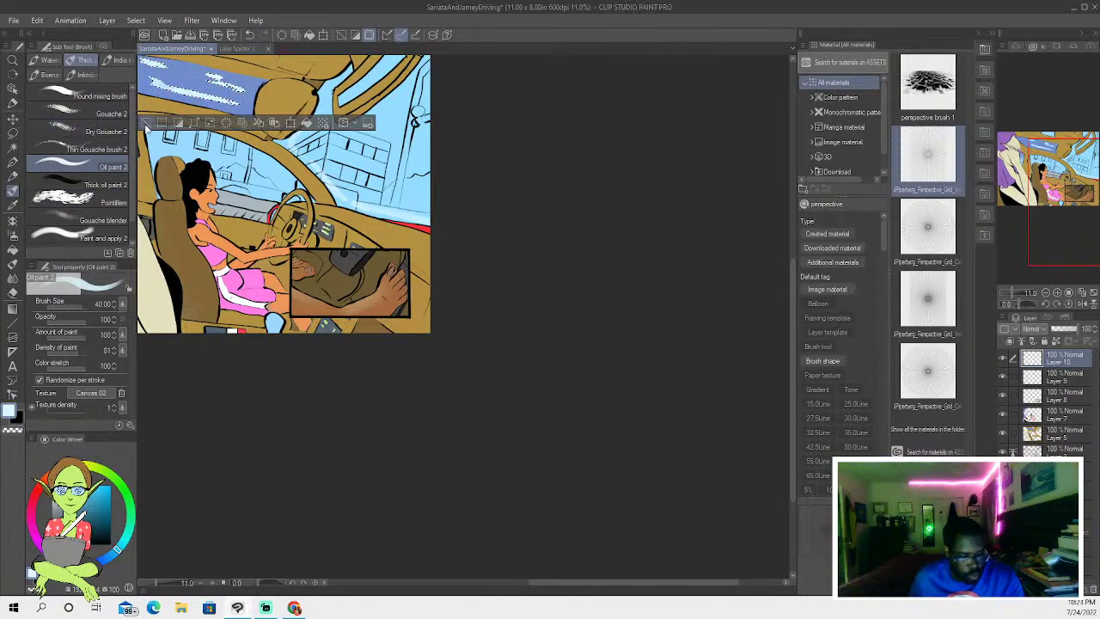
key("ctrl+d")
left_click(13, 234)
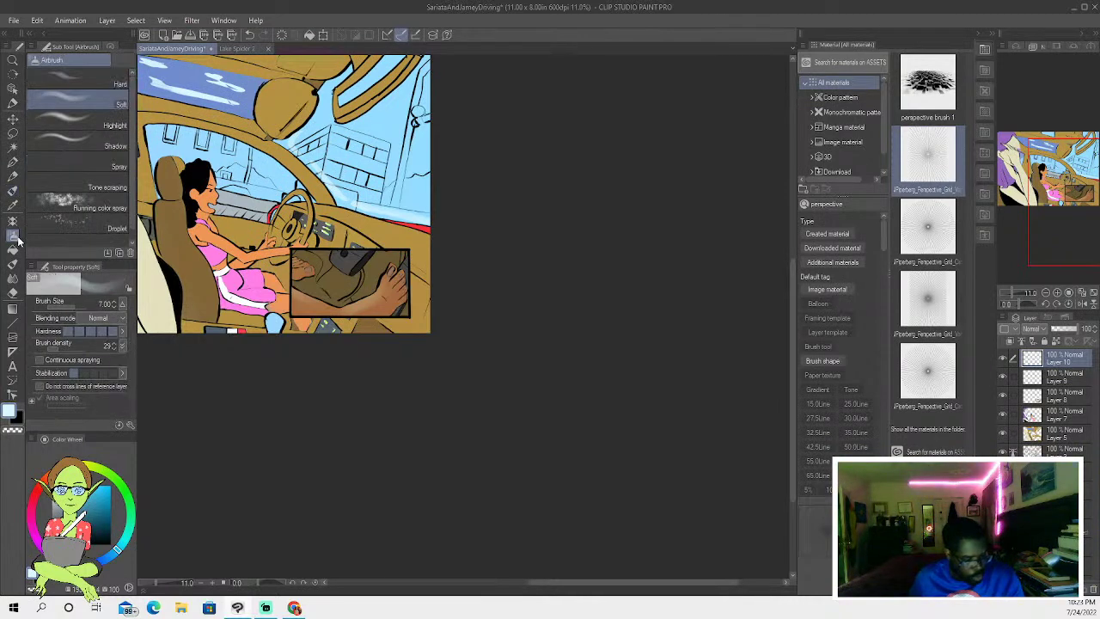
left_click(249, 36)
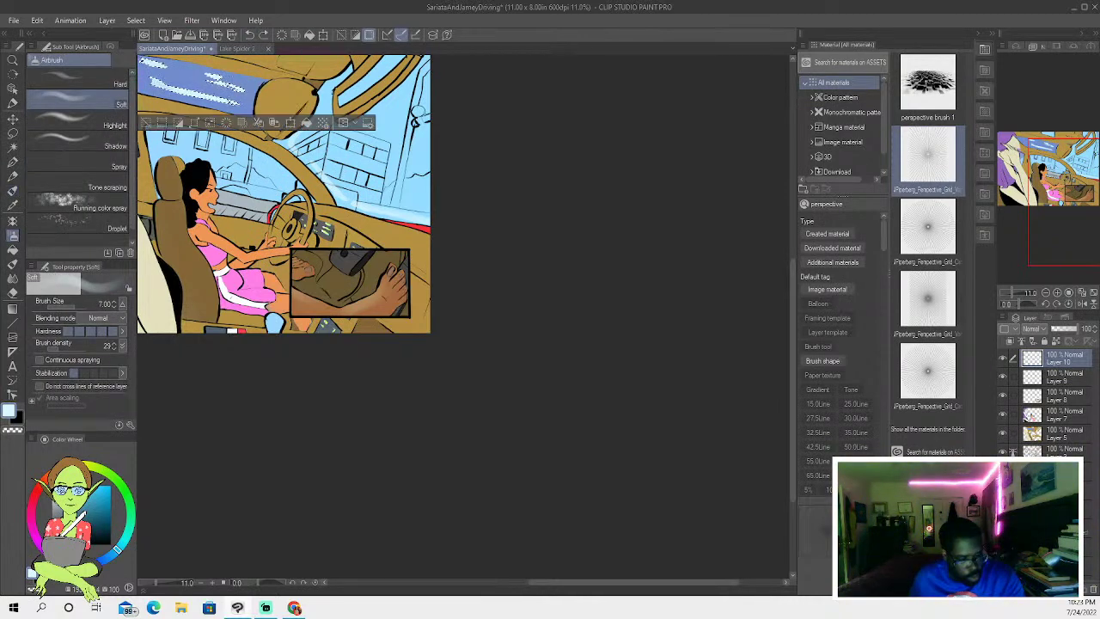
left_click(230, 40)
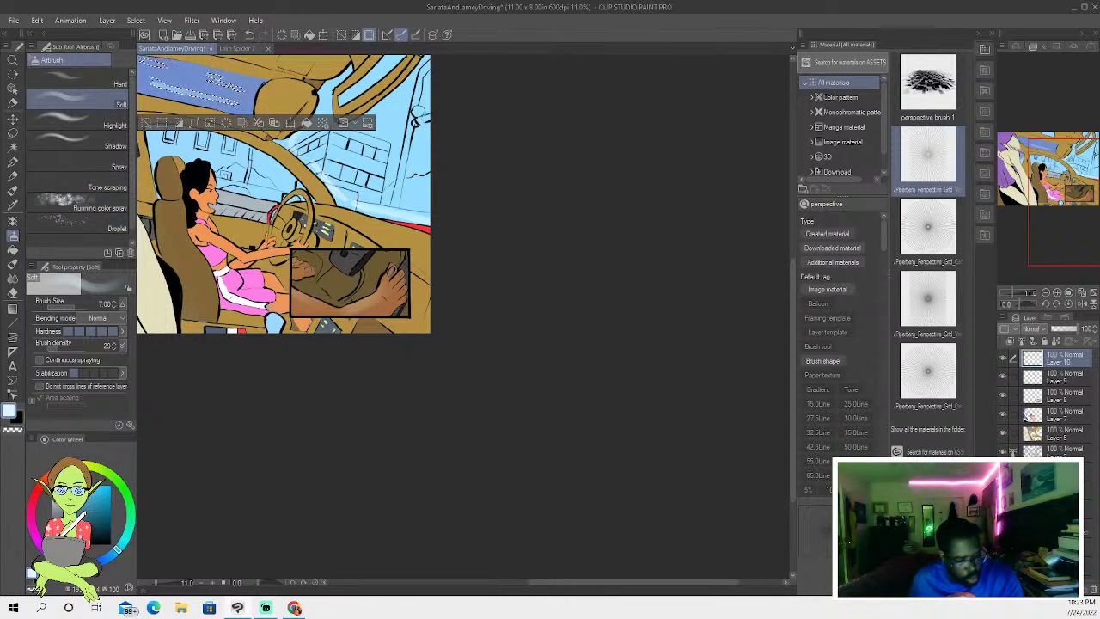
- Enlarge the Soft airbrush to size 17.5, spray the selected streaks on the blue-violet strip pale blue, and deselect
key("ctrl+d")
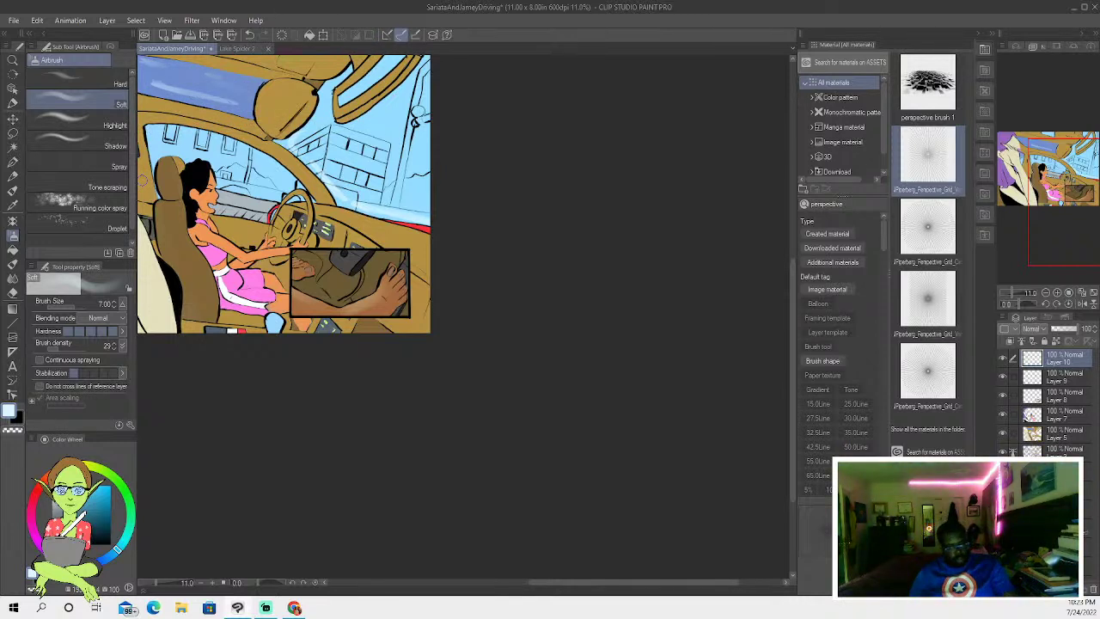
left_click(250, 34)
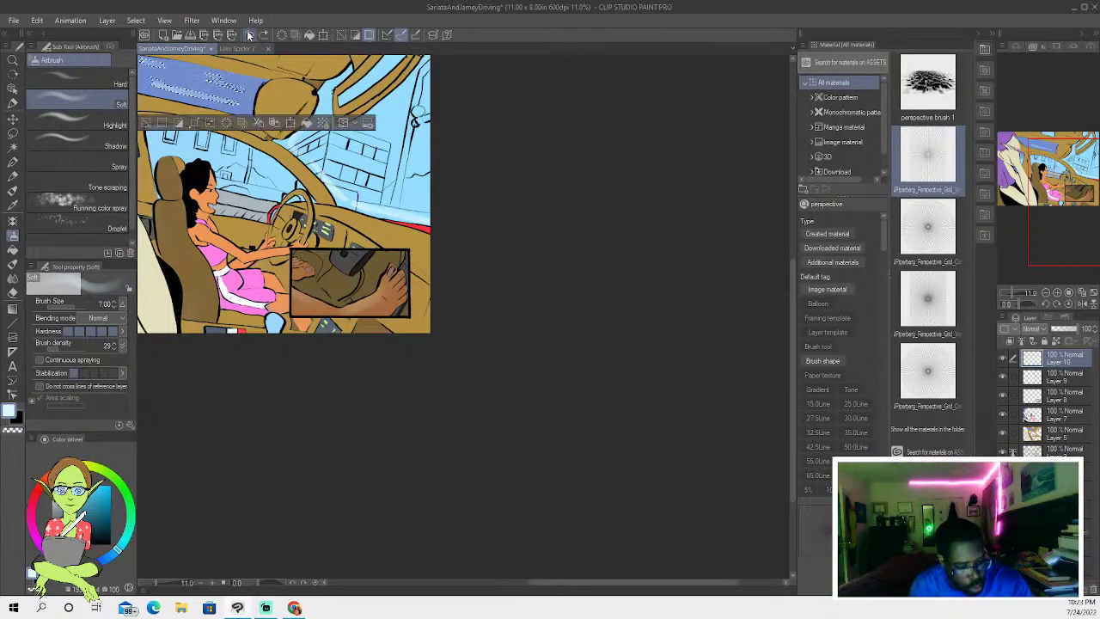
key("bracketright")
key("bracketright")
key("bracketright")
key("bracketright")
key("bracketright")
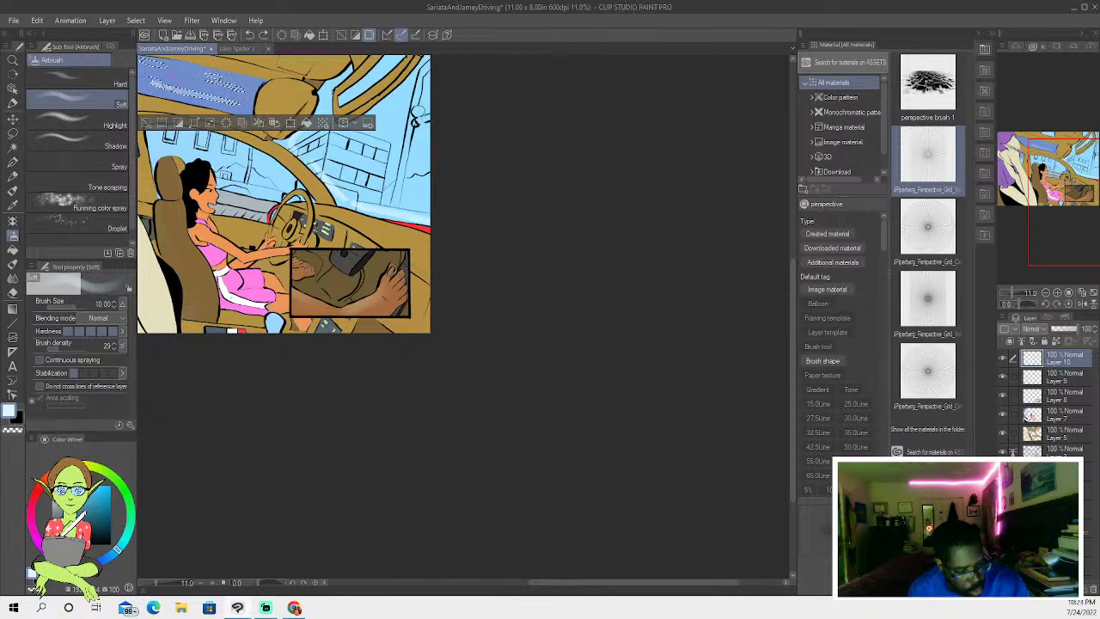
mouse_move(208, 78)
left_mouse_down()
mouse_move(243, 90)
mouse_move(153, 82)
left_mouse_up()
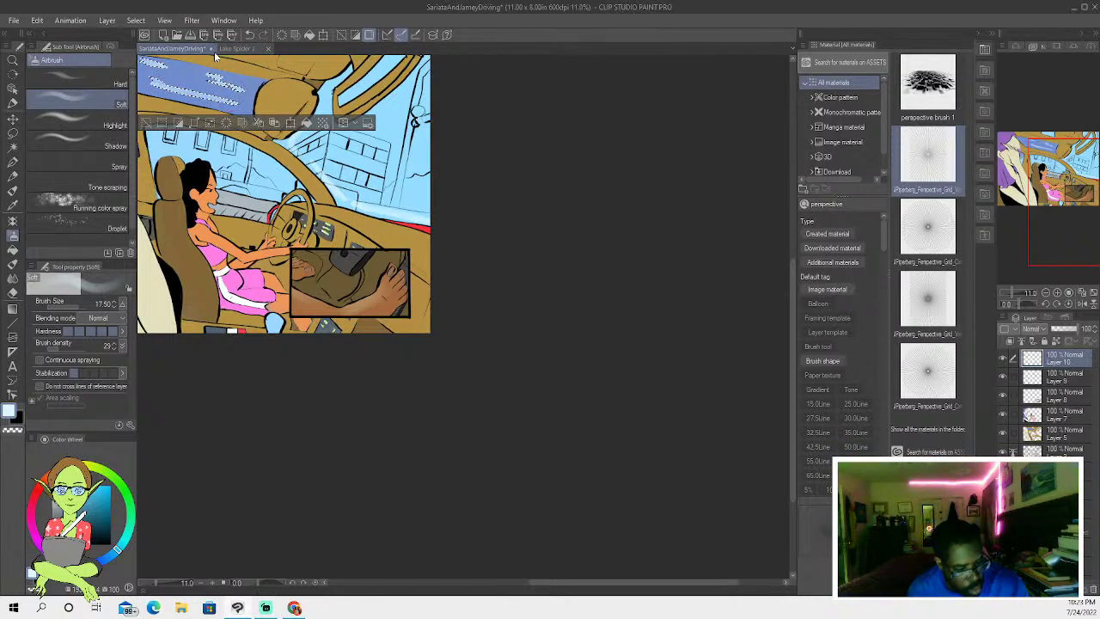
left_click(148, 122)
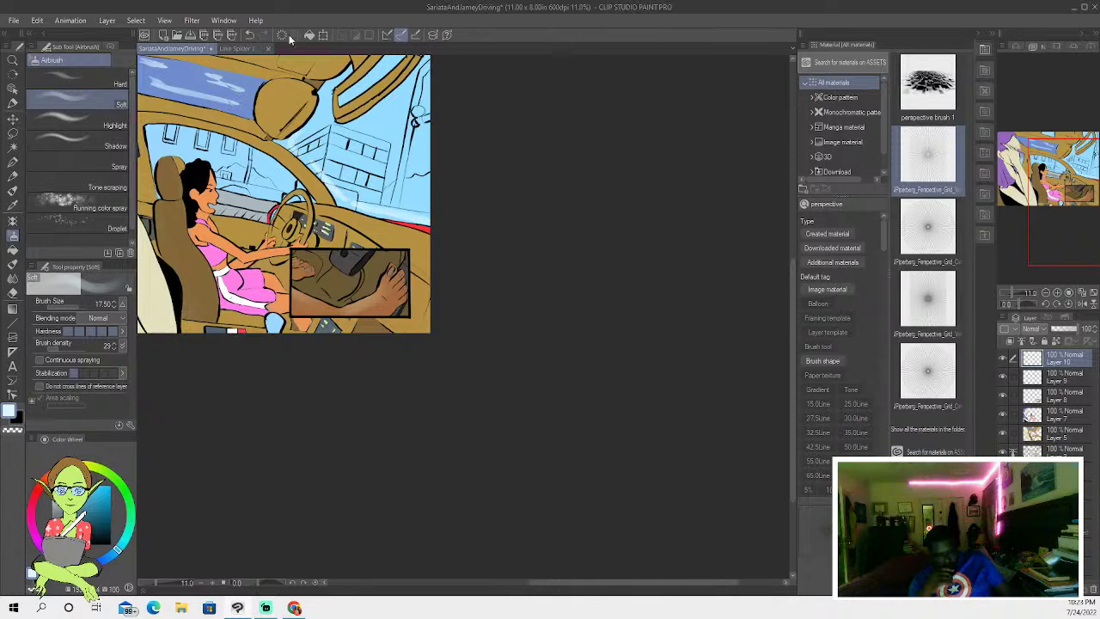
- Save the car-driving illustration
scroll(423, 285, "down", 2)
scroll(288, 227, "down", 2)
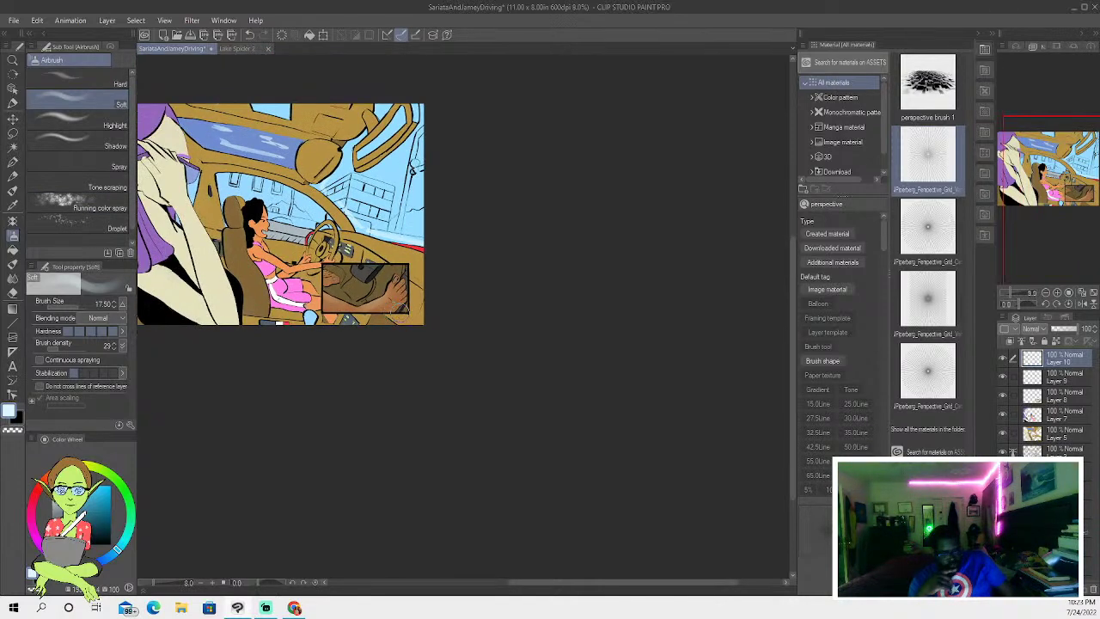
left_click(13, 20)
left_click(37, 108)
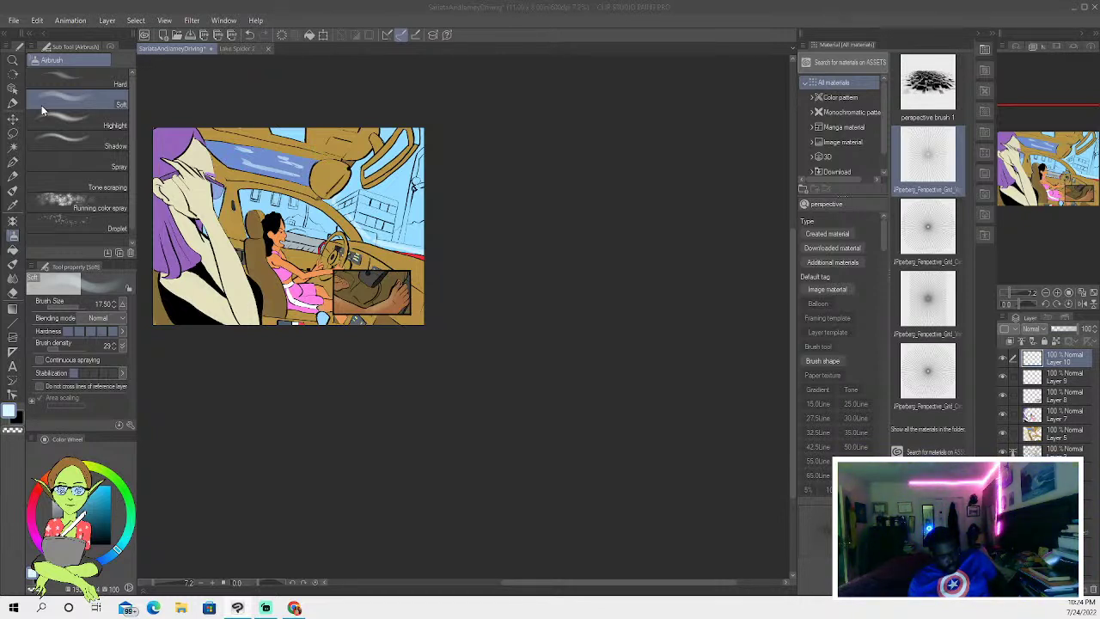
key("ctrl+s")
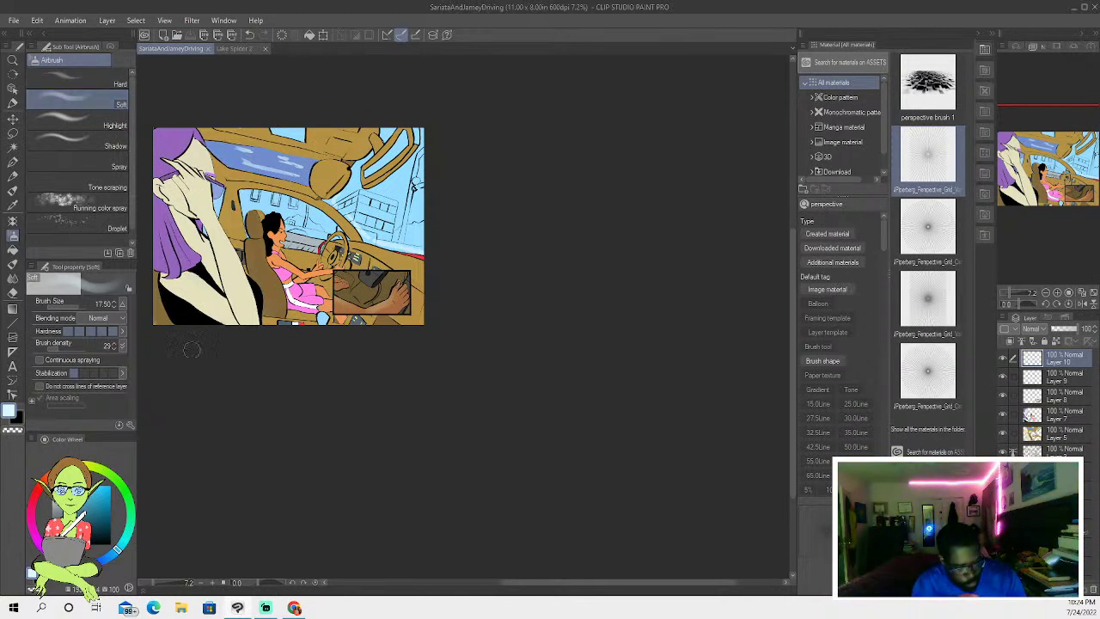
- Auto-select the purple-haired figure's pale skin areas, referring to all layers, and sample the skin colour
left_click(12, 147)
left_click(208, 306, "shift")
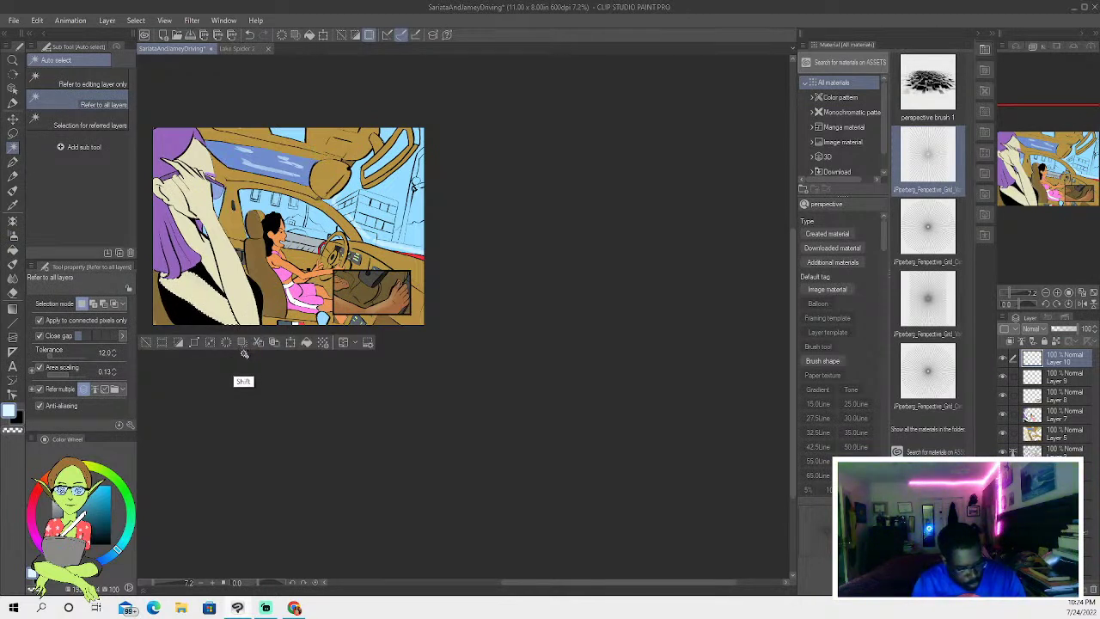
left_click(204, 228, "alt")
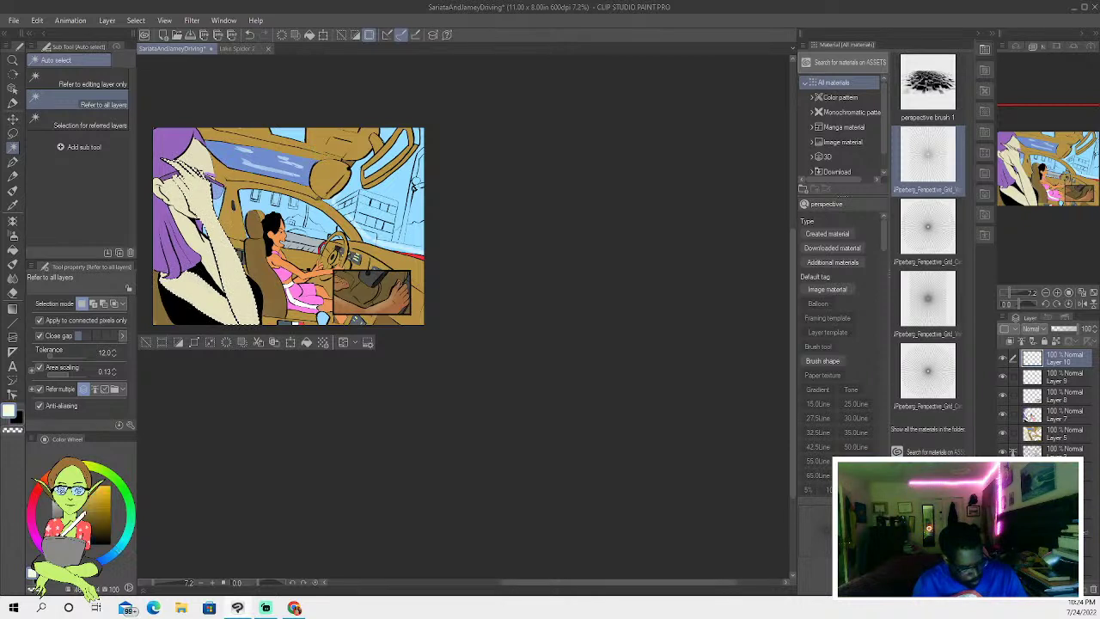
- Shade the purple-haired passenger's selected shoulder, hand and arm in salmon with Oil paint 2 at size 15, undoing a stray stroke along the way
left_click_drag(72, 467, 47, 477)
left_click(78, 499)
left_click(12, 190)
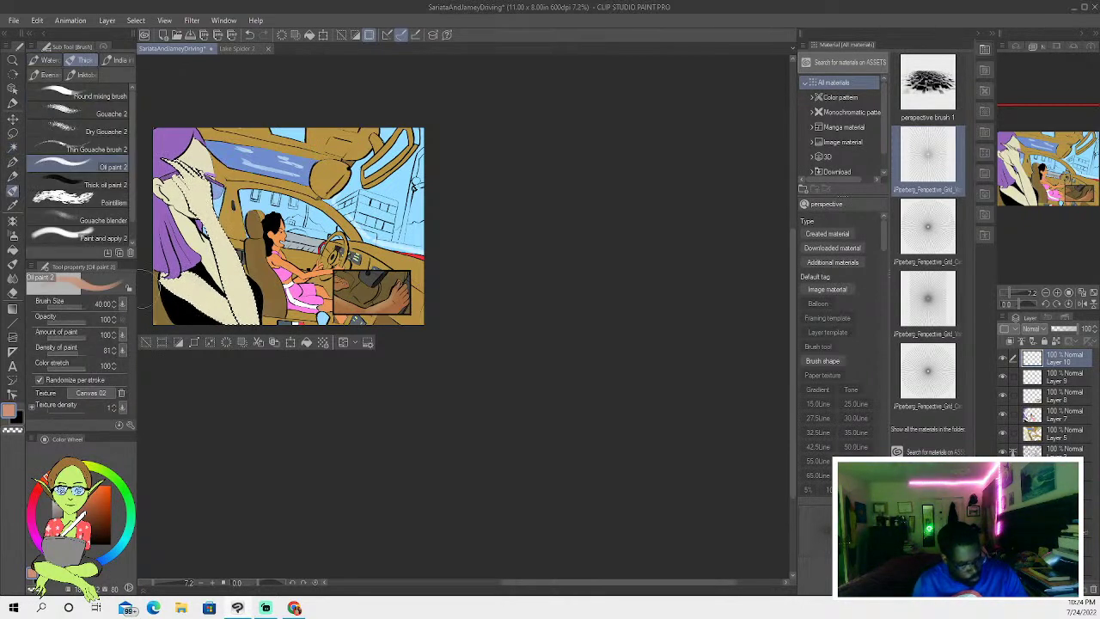
left_click_drag(158, 274, 180, 322)
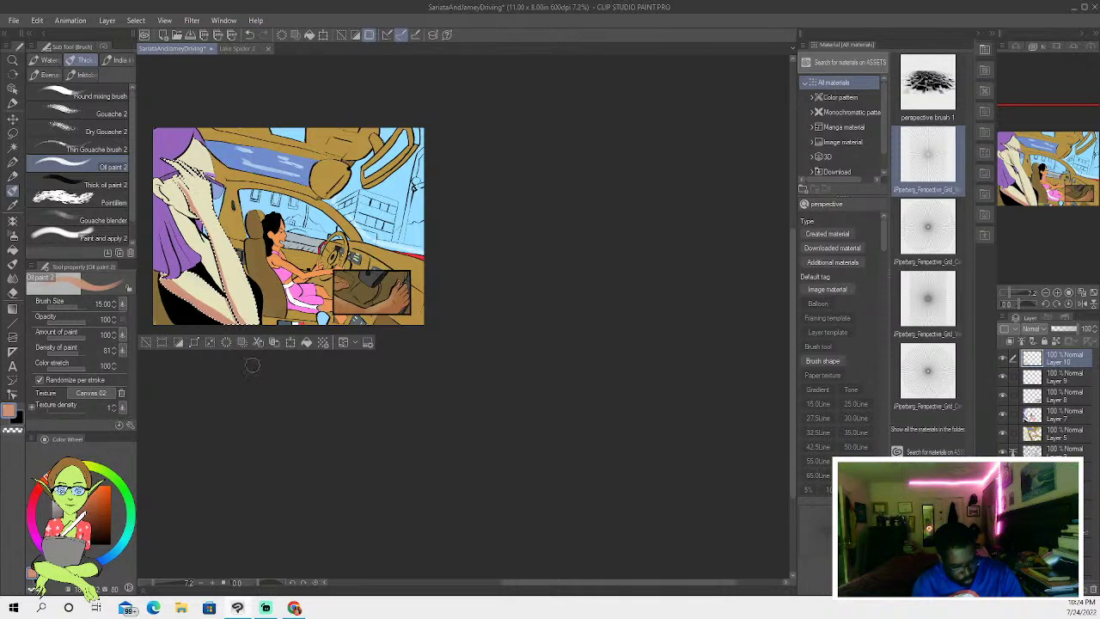
left_click(250, 34)
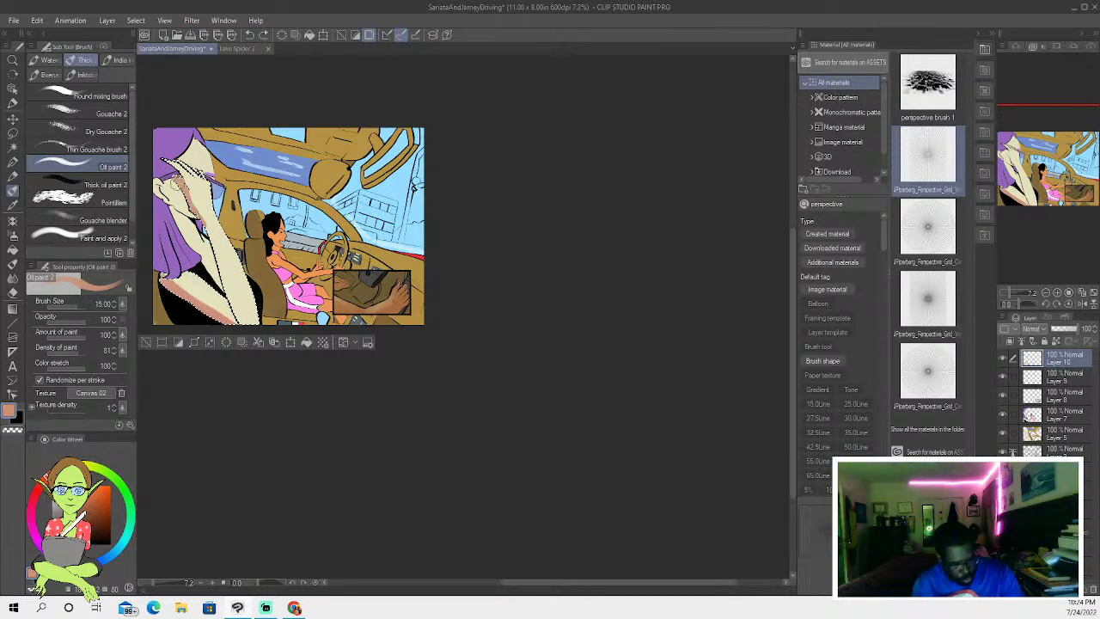
left_click_drag(214, 249, 222, 274)
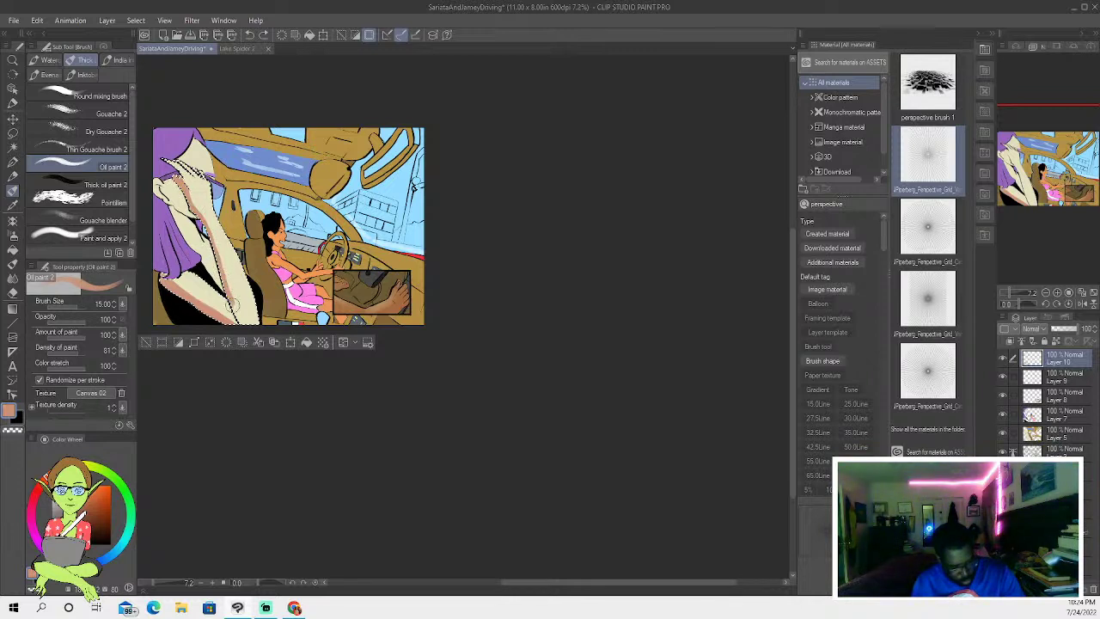
- Auto-select the passenger's remaining pale skin area beside the raised arm, shade it salmon with Oil paint 2, and deselect
left_click(13, 148)
left_click(200, 241)
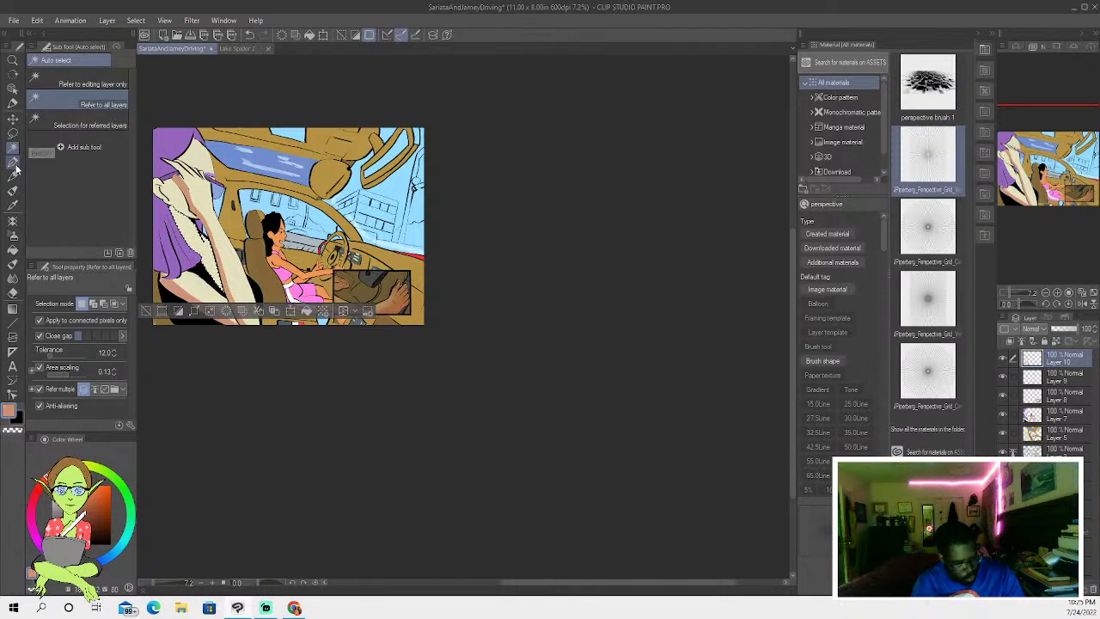
left_click(13, 190)
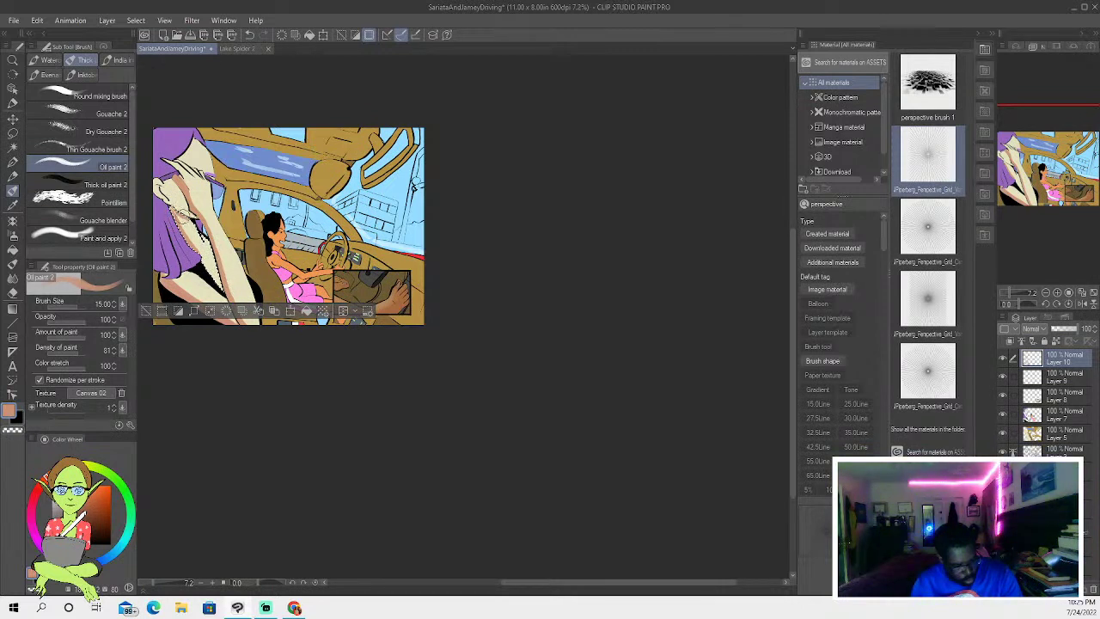
key("ctrl+d")
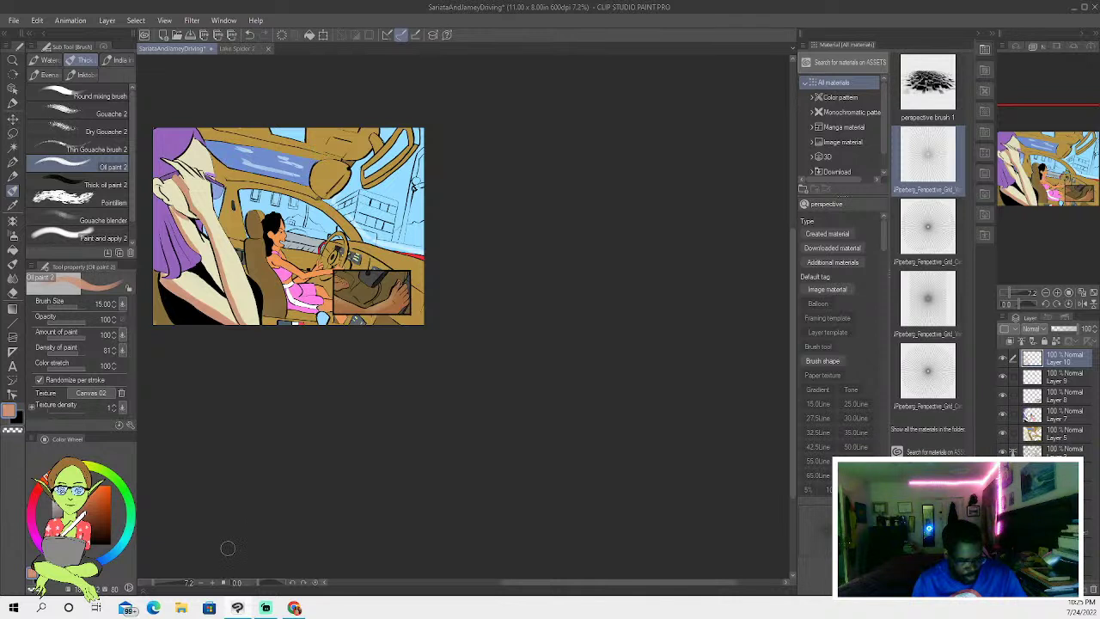
- Auto-select the driver's brown skin, referring to all layers, and set up Oil paint 2 with a dark red-brown, keeping the selection active
left_click(13, 147)
left_click(294, 272)
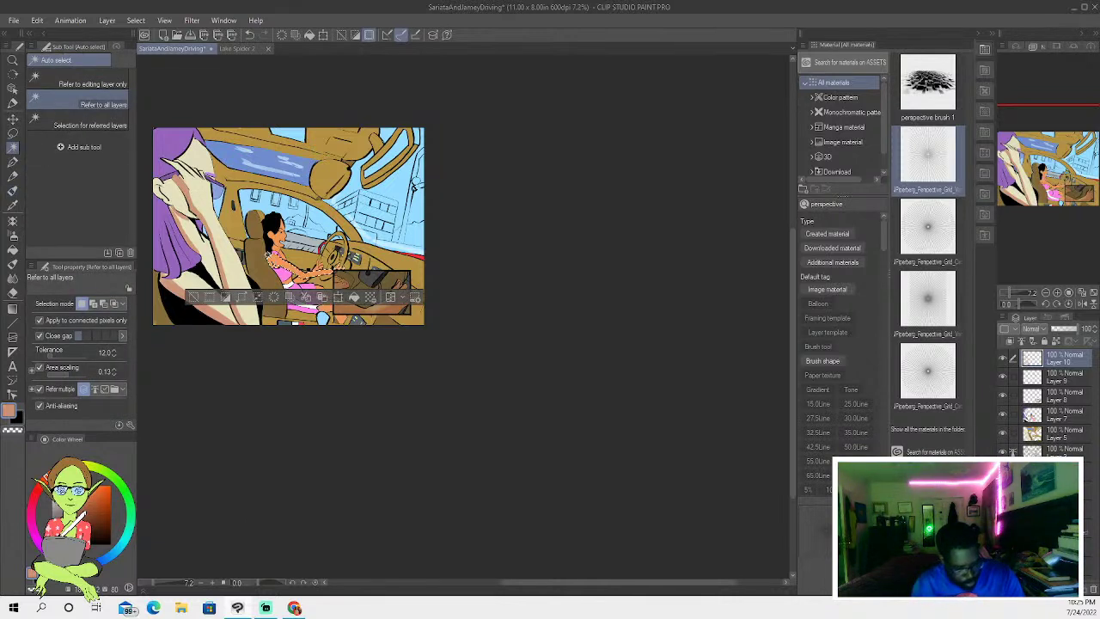
left_click_drag(45, 477, 34, 496)
left_click(86, 522)
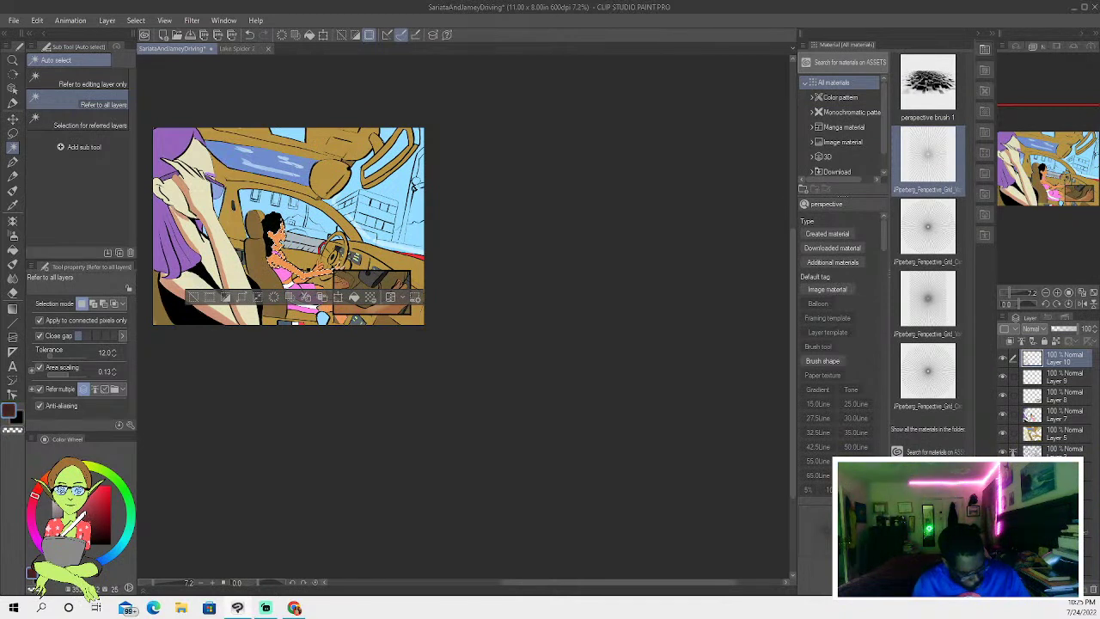
left_click(13, 190)
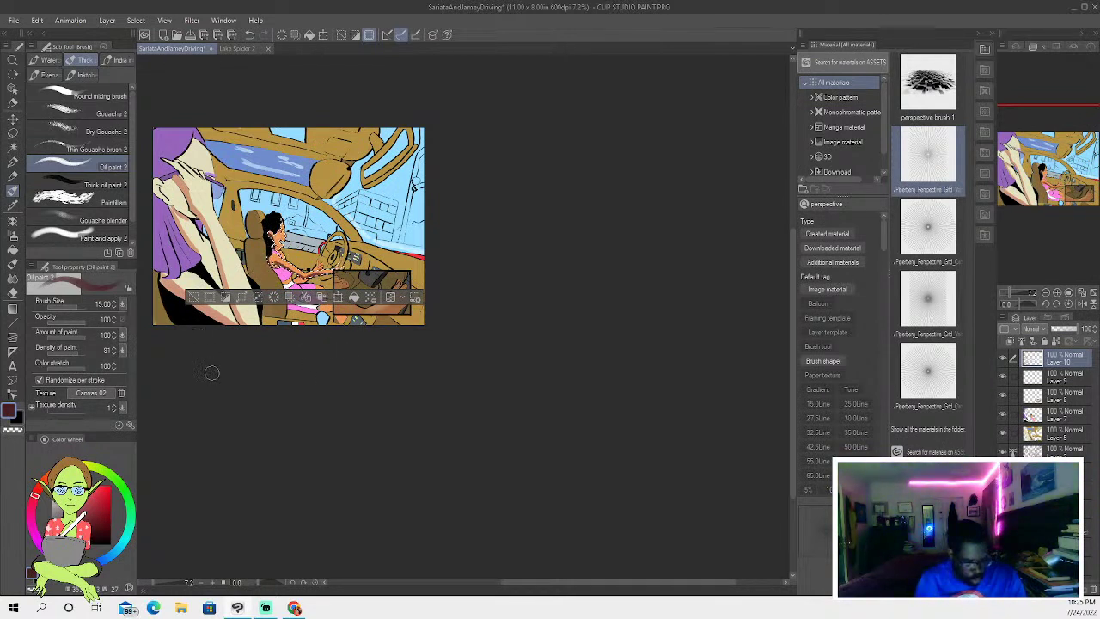
left_click(194, 299)
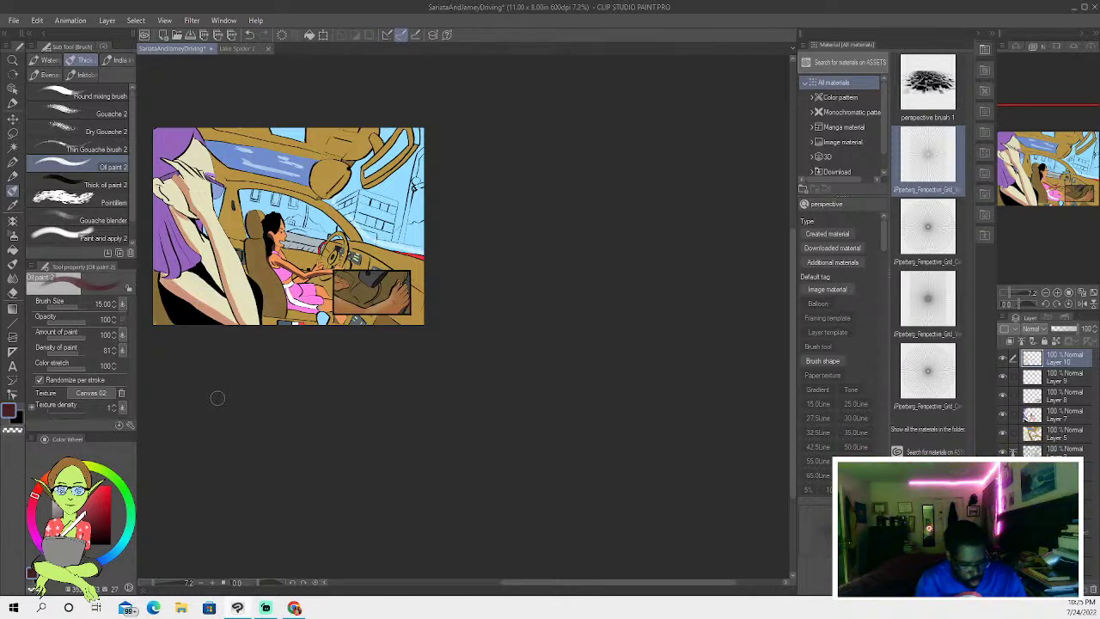
left_click(250, 35)
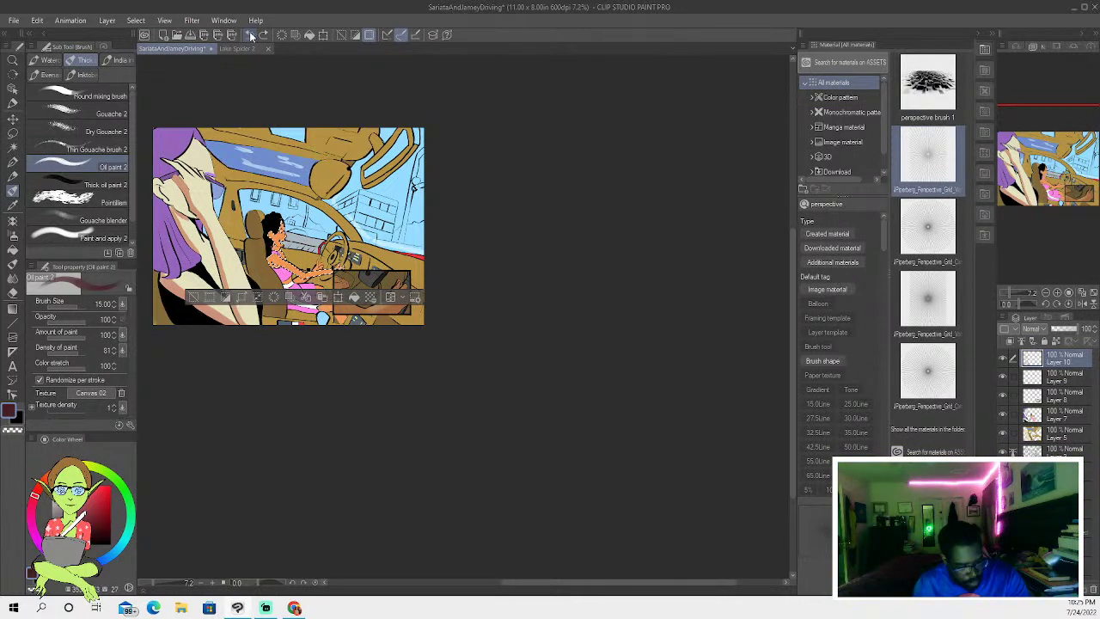
- Lower the Oil paint 2 opacity to 40, shade the driver's selected face and arm dark red-brown, and deselect
key("ctrl+[")
key("ctrl+[")
key("ctrl+[")
key("ctrl+[")
key("ctrl+[")
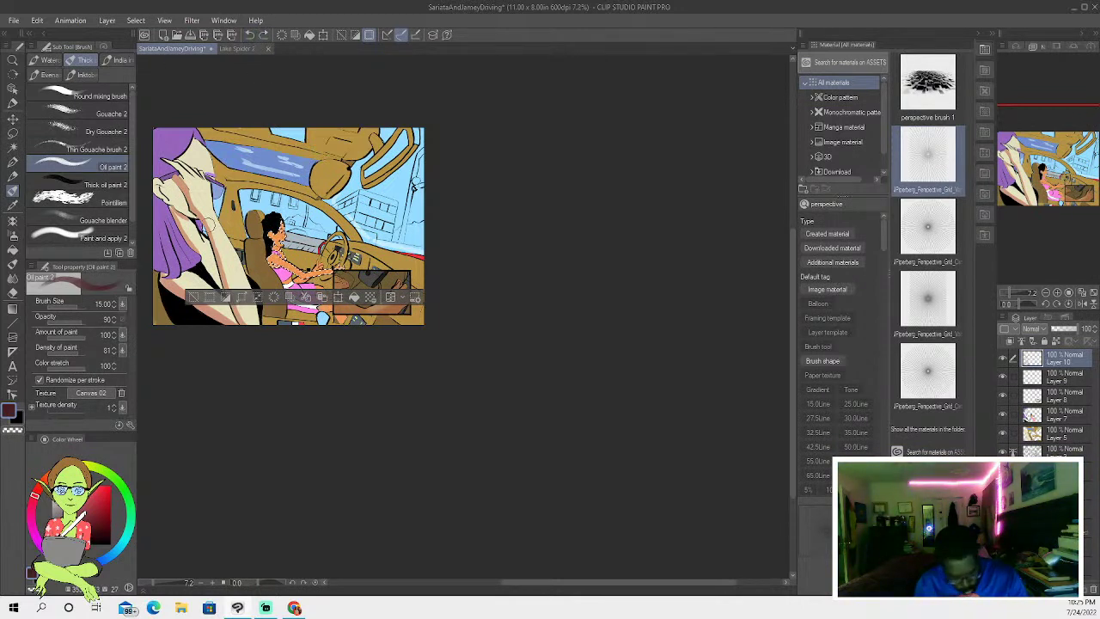
key("ctrl+[")
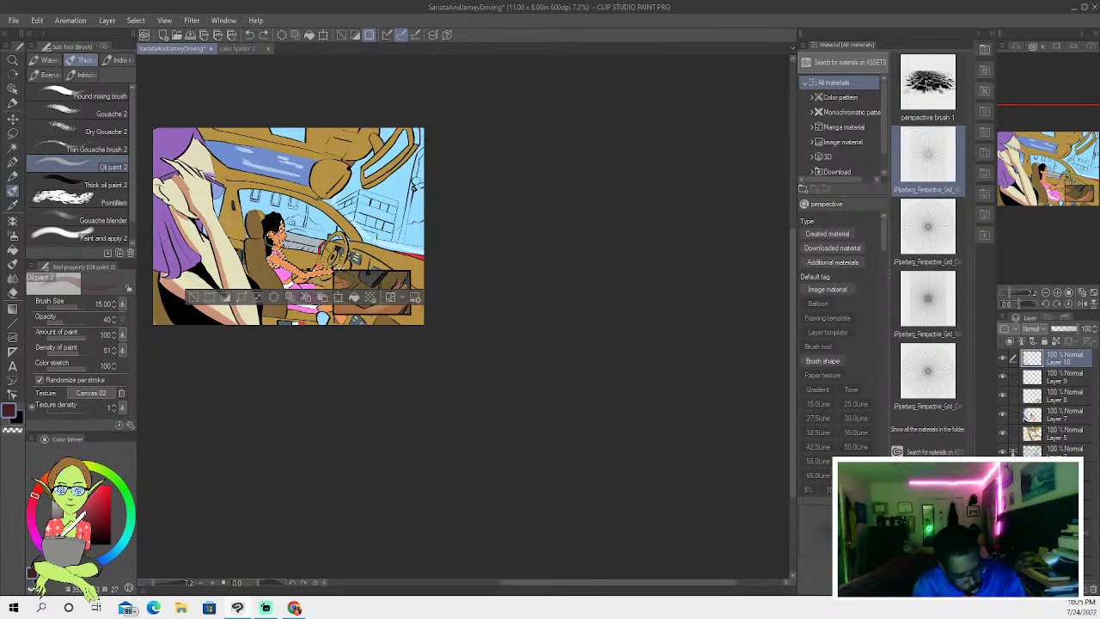
left_click_drag(269, 251, 273, 262)
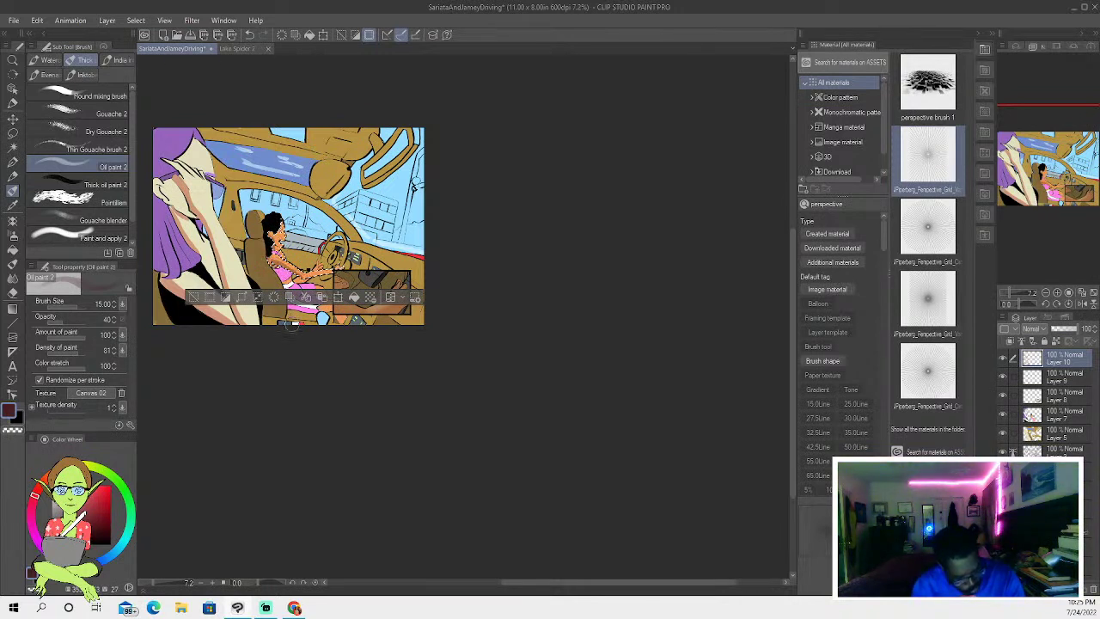
left_click(194, 298)
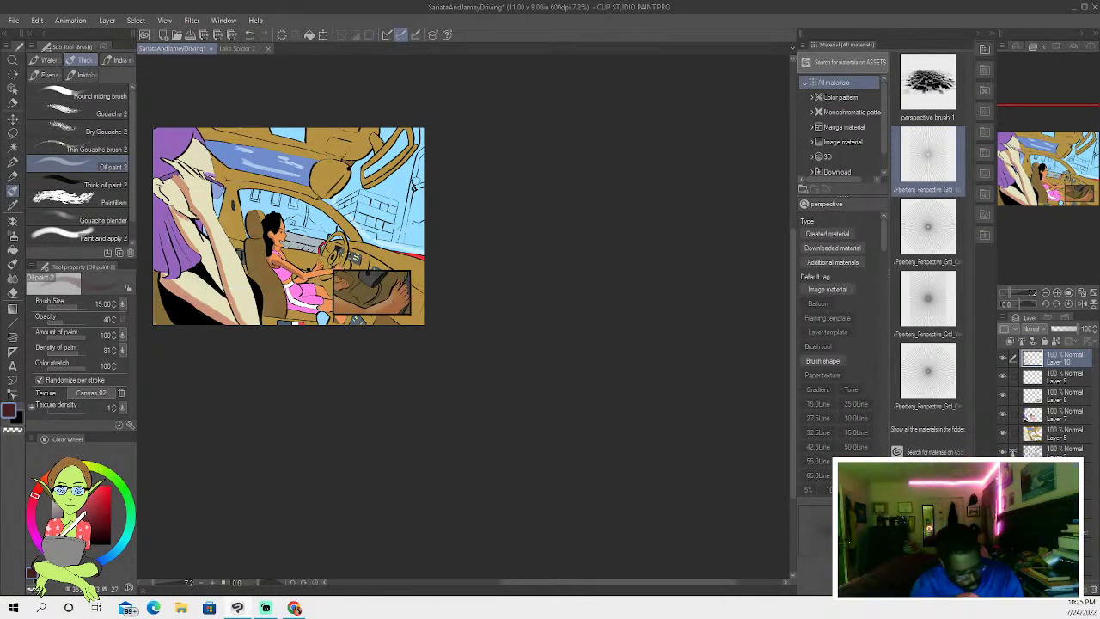
- Auto-select the driver's pink dress areas, shade them dark red with Oil paint 2 at 40 opacity, and deselect
left_click(12, 147)
left_click(293, 308, "shift")
left_click(281, 282, "shift")
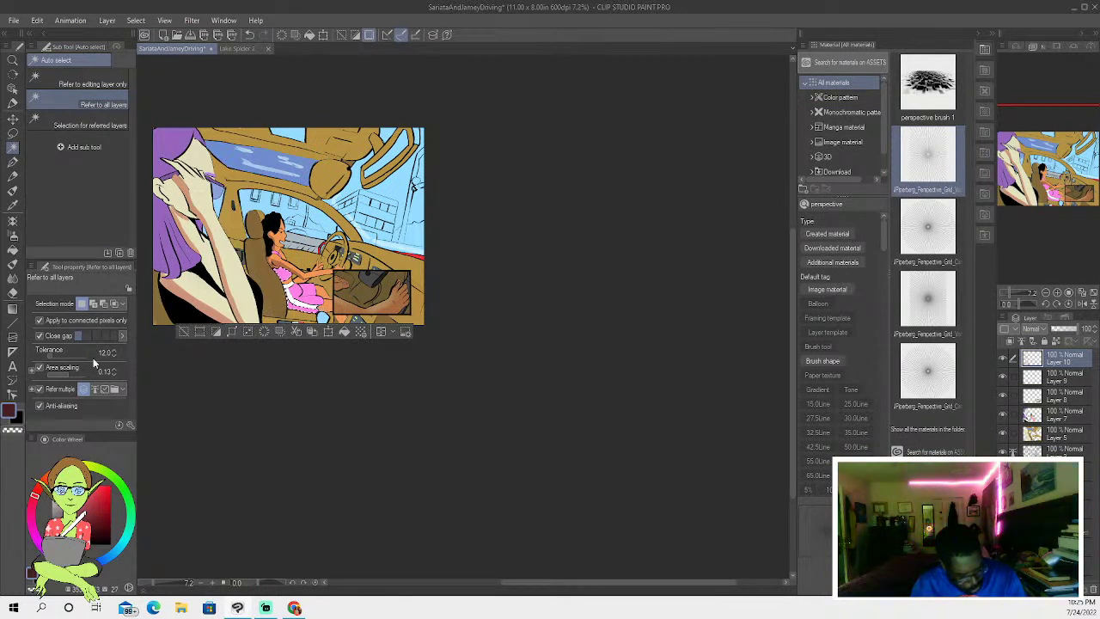
left_click(12, 190)
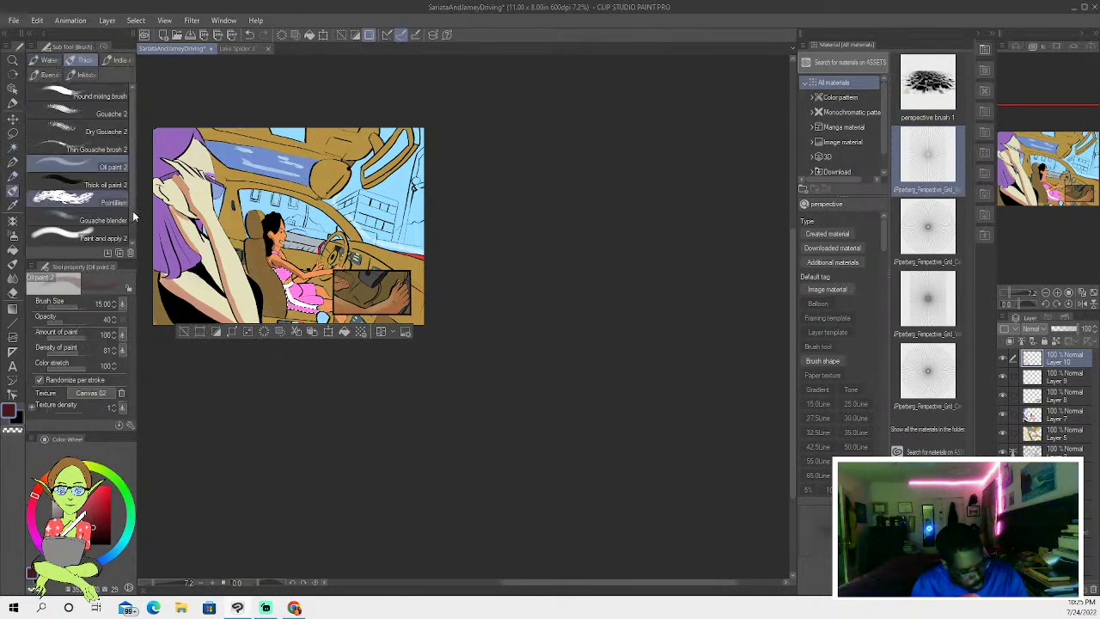
left_click(184, 332)
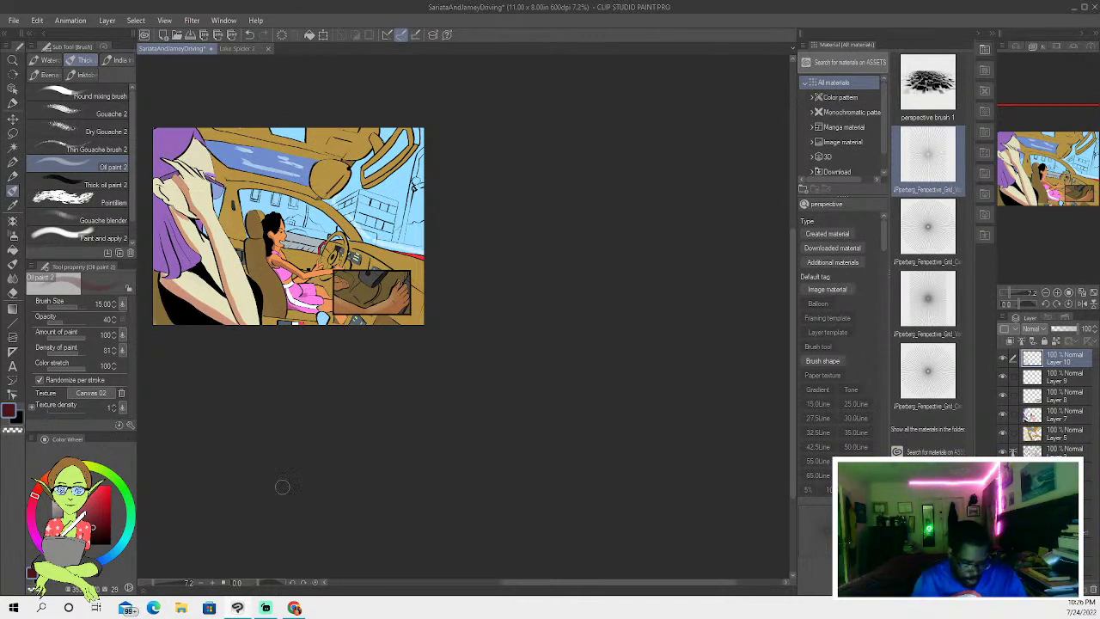
- Auto-select another area around the driver, shade it with the same dark red Oil paint 2, and deselect
left_click(13, 148)
left_click(254, 256)
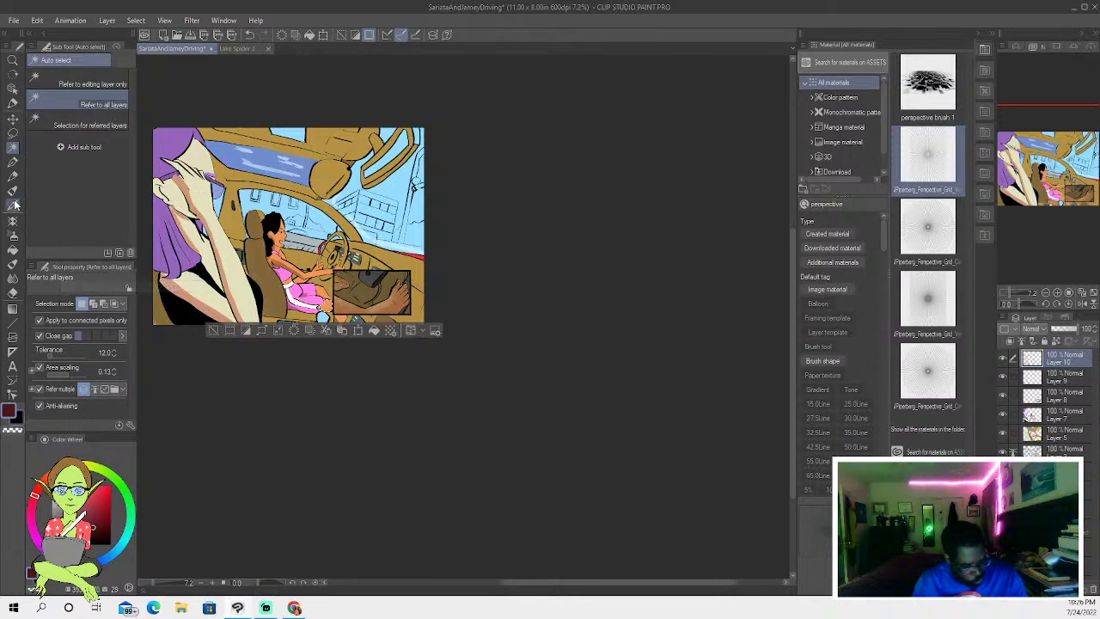
key("b")
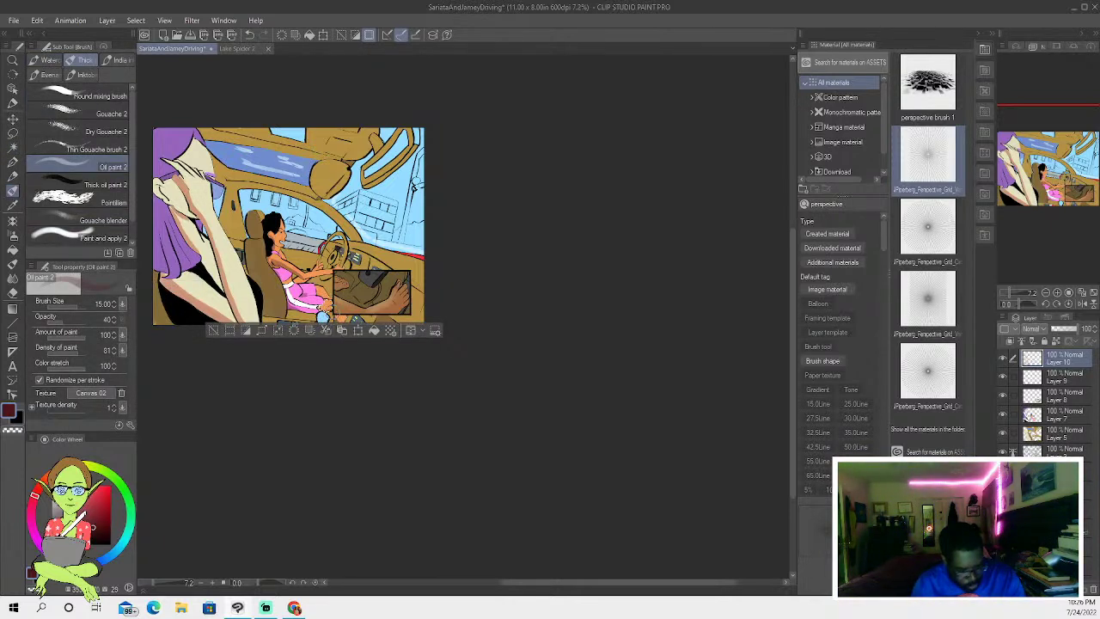
left_click(214, 330)
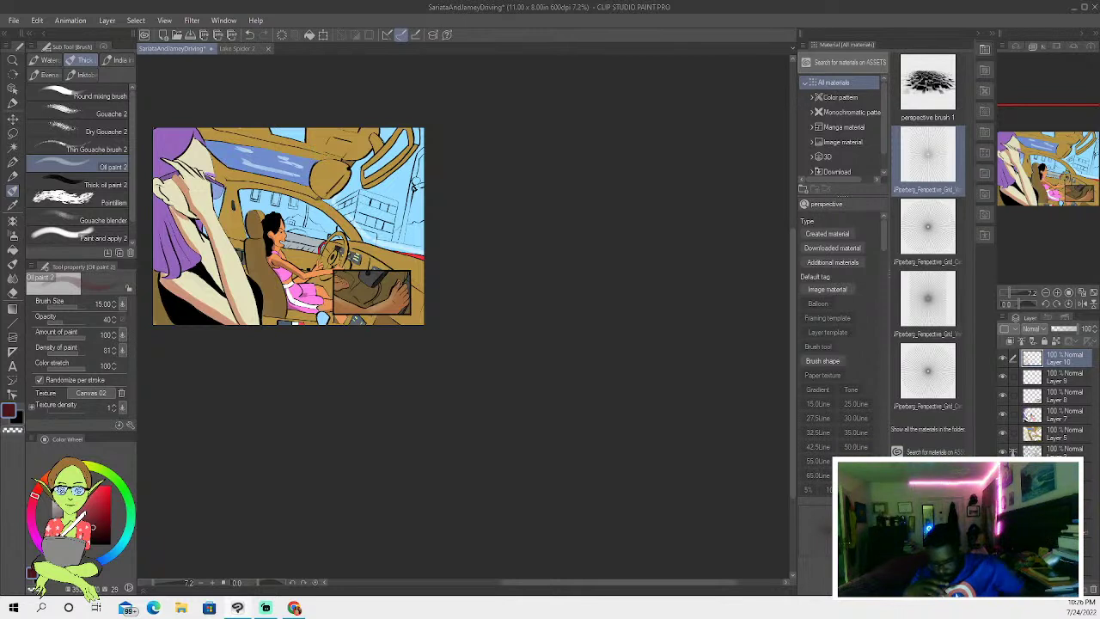
- Add a new raster layer above Layer 10, switch to the Smooth Inker pen, and save the car-driving illustration
key("ctrl+shift+n")
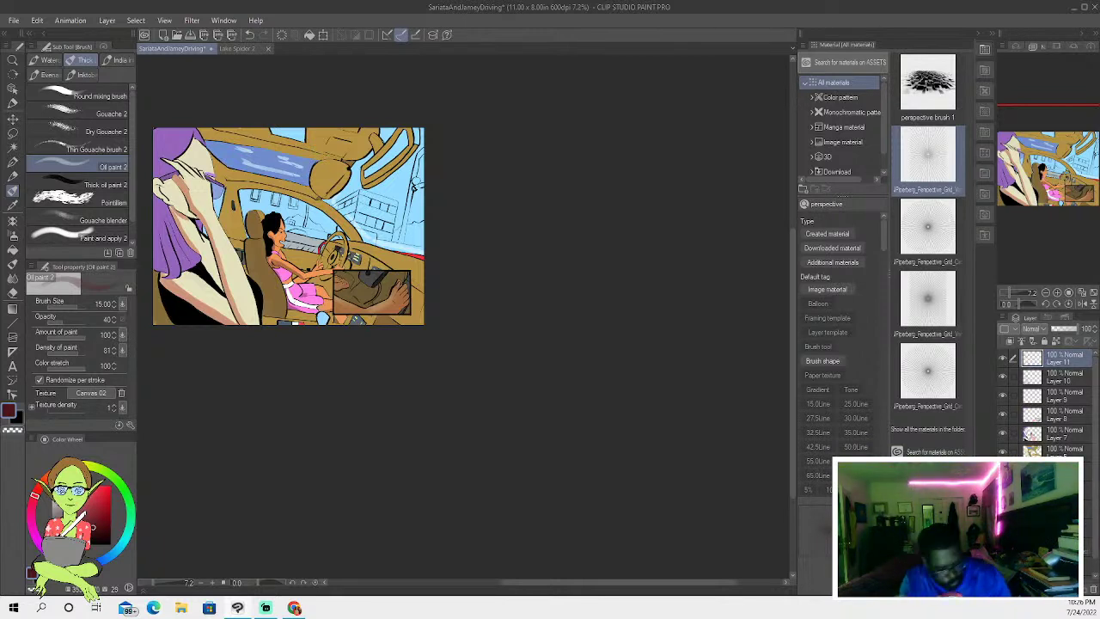
key("p")
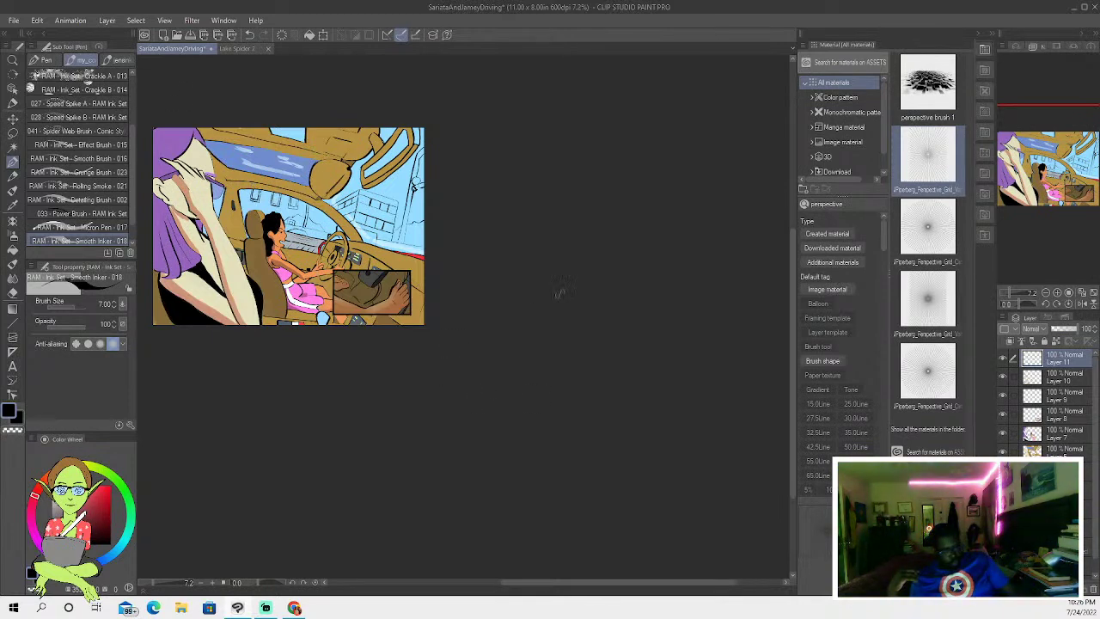
left_click(13, 20)
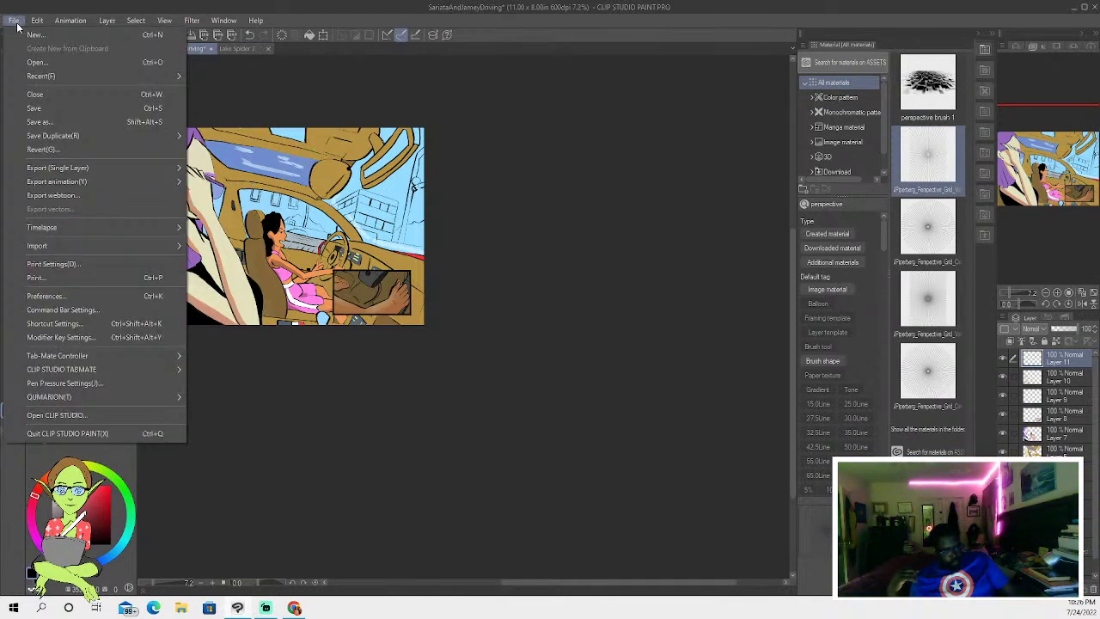
left_click(54, 109)
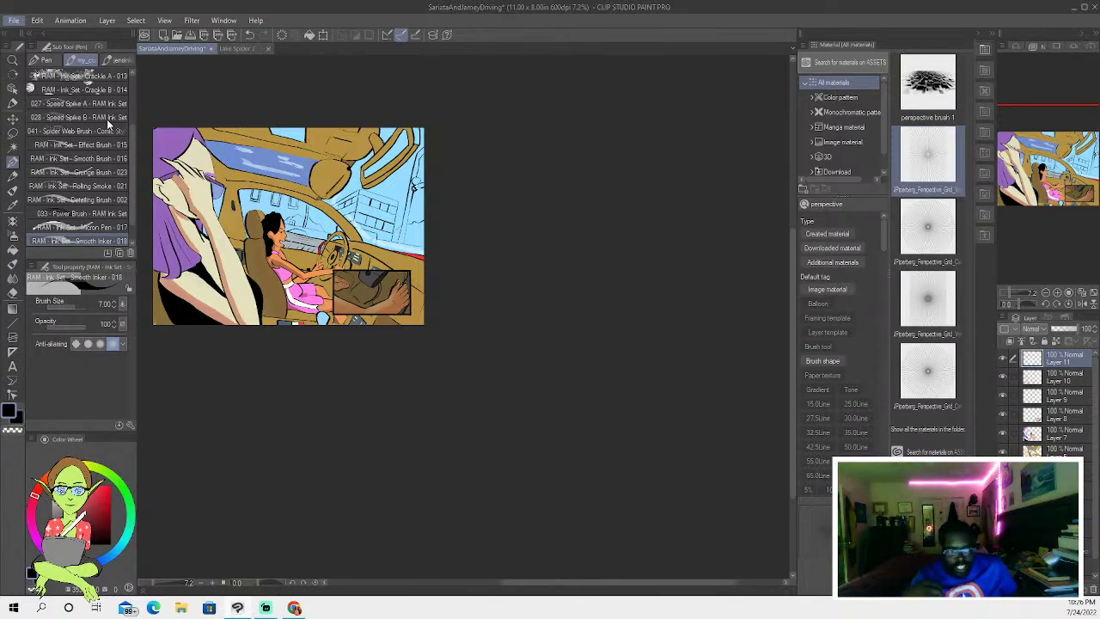
key("alt+Tab")
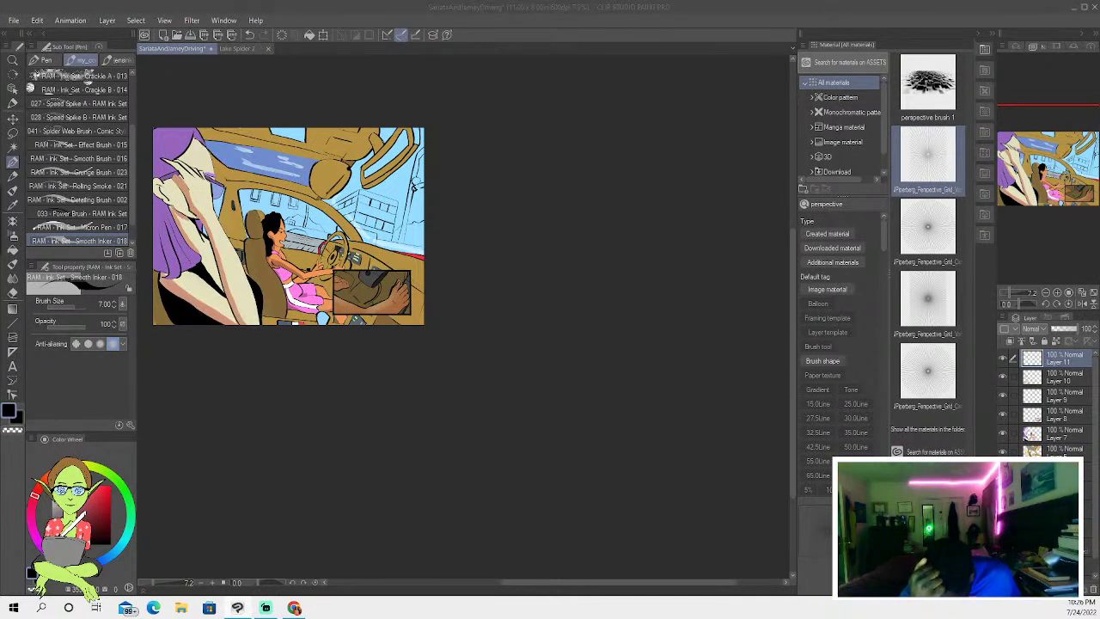
key("ctrl+s")
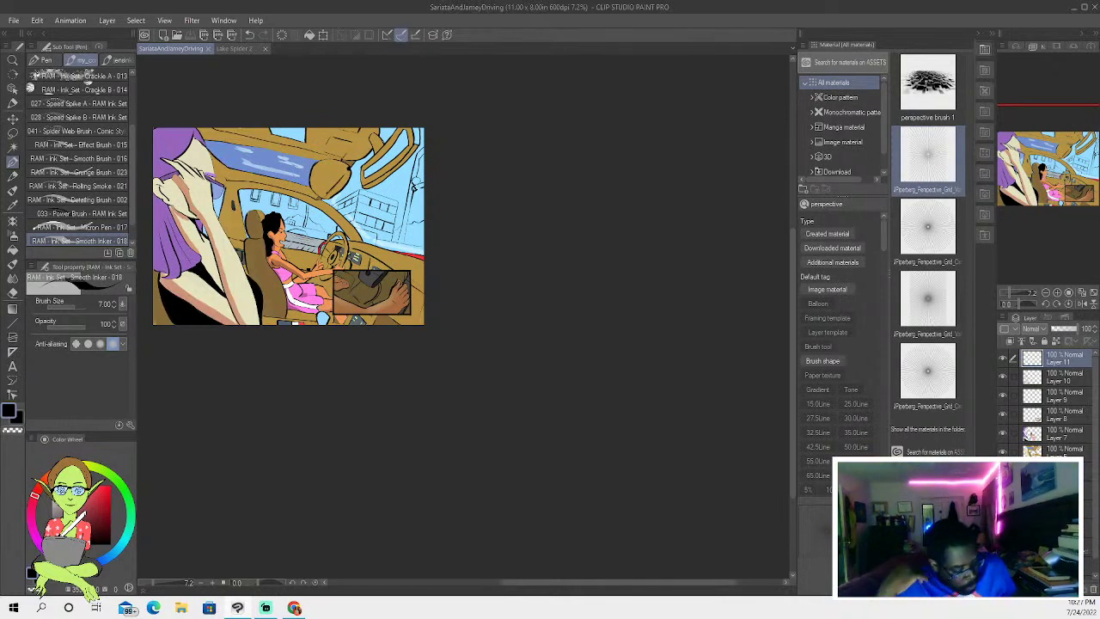
- Export the illustration as a single-layer JPEG into the PrgsArtArchives14 folder, keeping the suggested file name
left_click(14, 19)
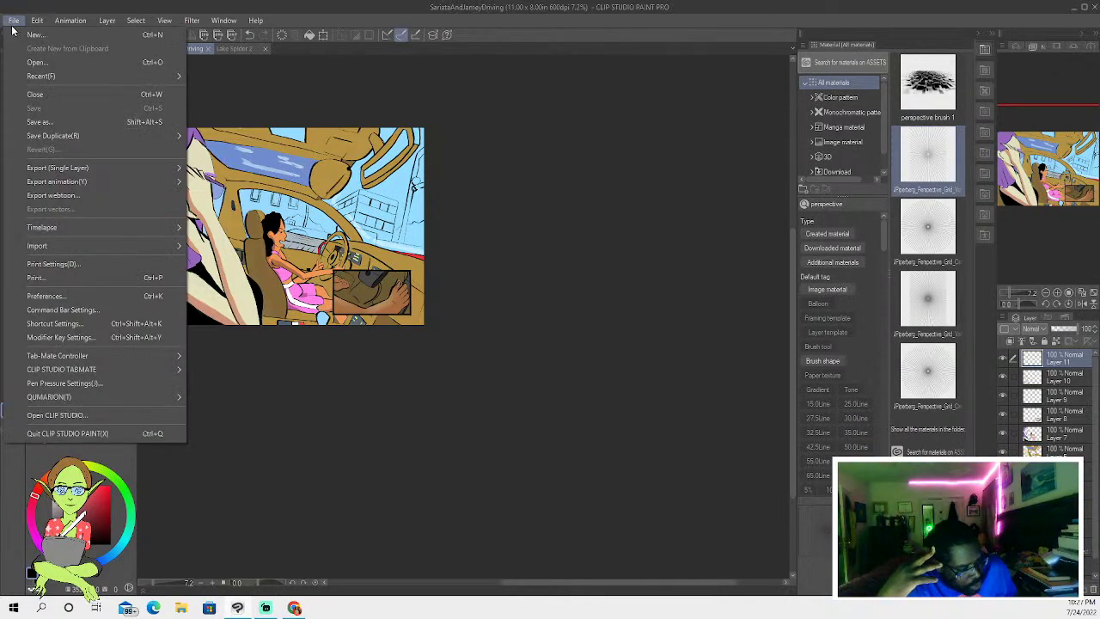
mouse_move(90, 168)
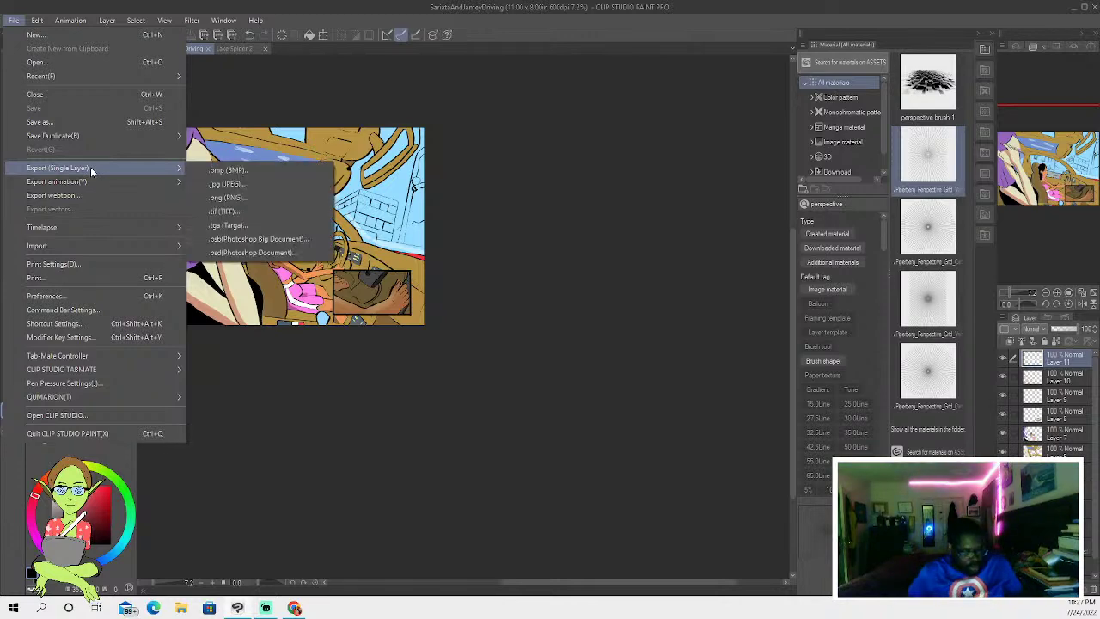
left_click(210, 183)
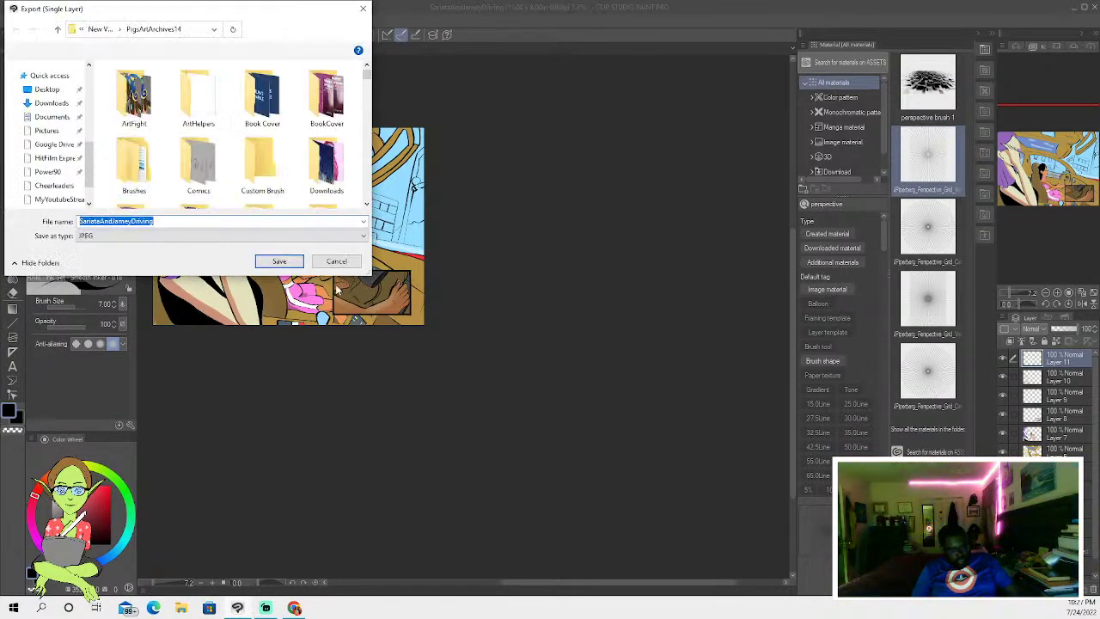
left_click(287, 262)
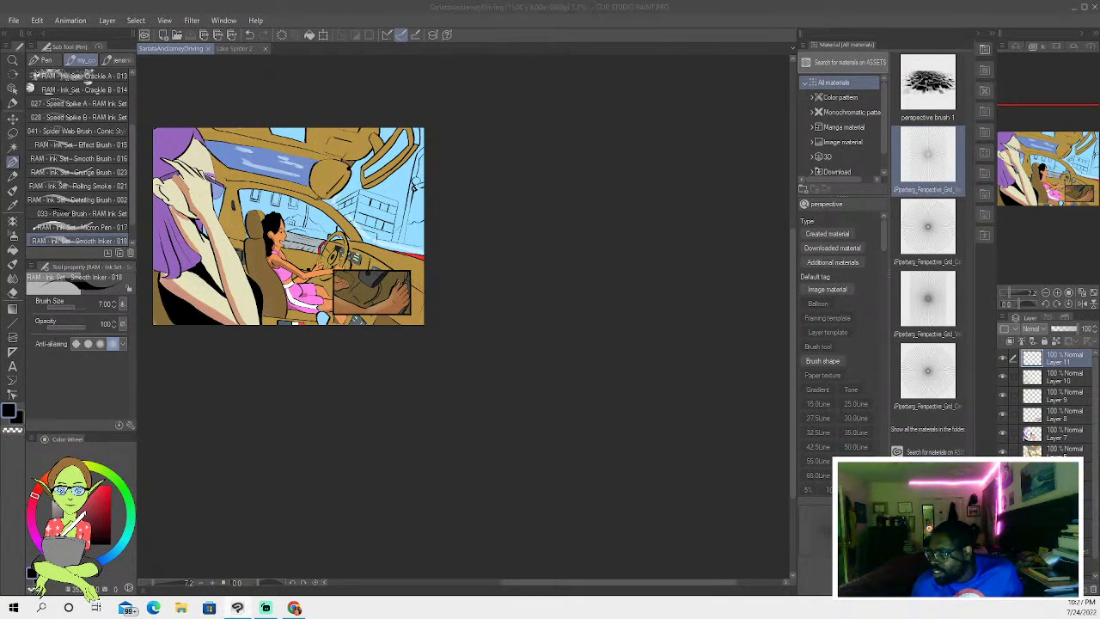
- Auto-select the small area at the windshield's upper-right edge, fill it with dark brown, and deselect
left_click(14, 148)
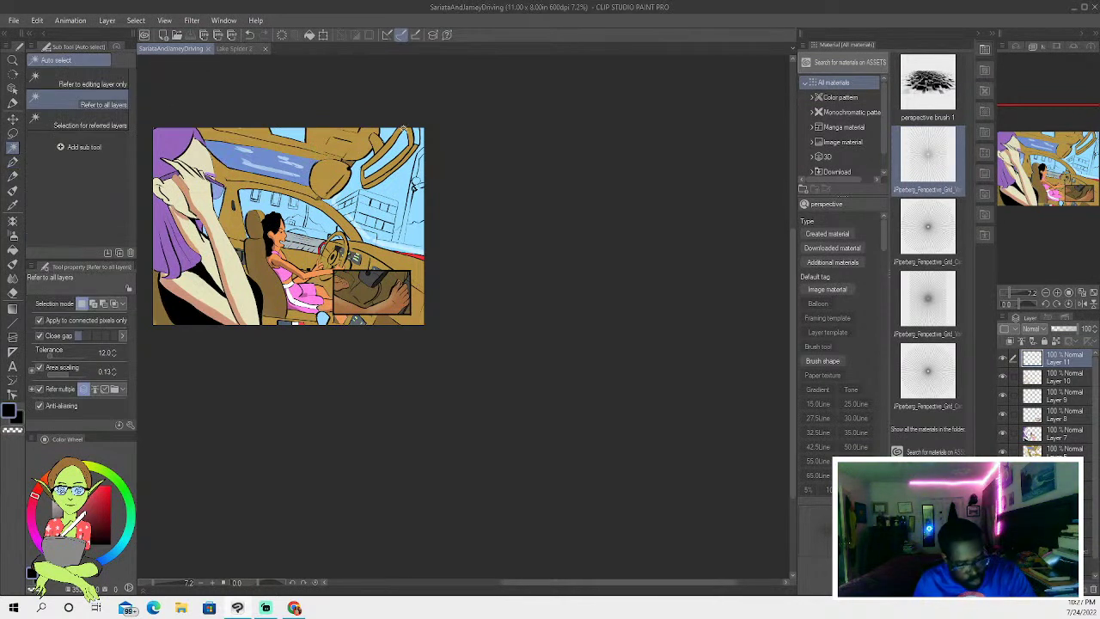
left_click(417, 140)
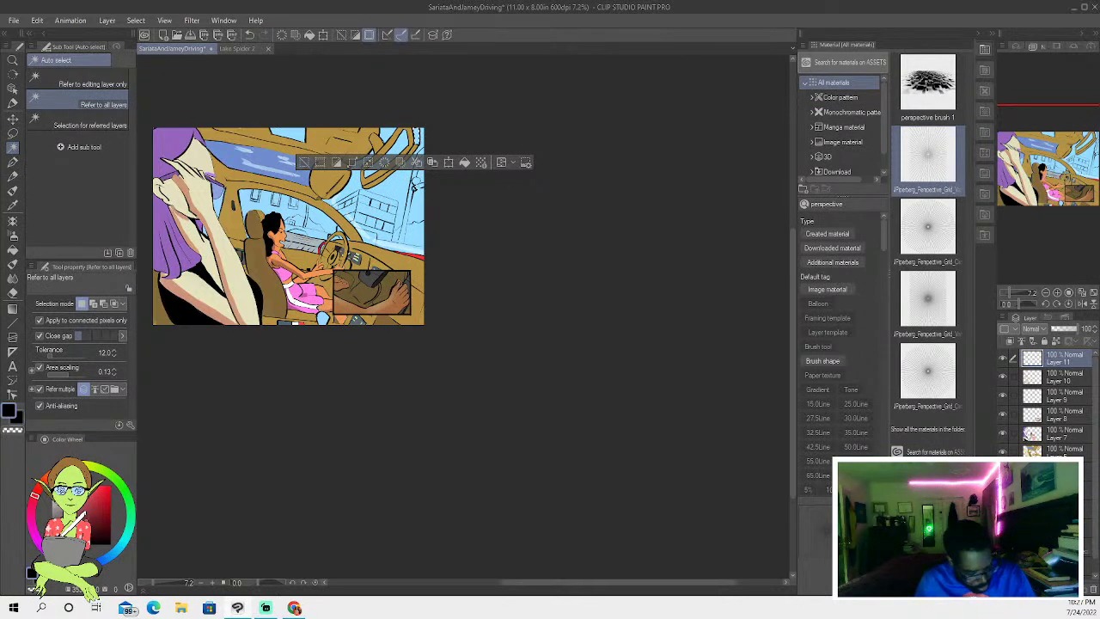
left_click(91, 520)
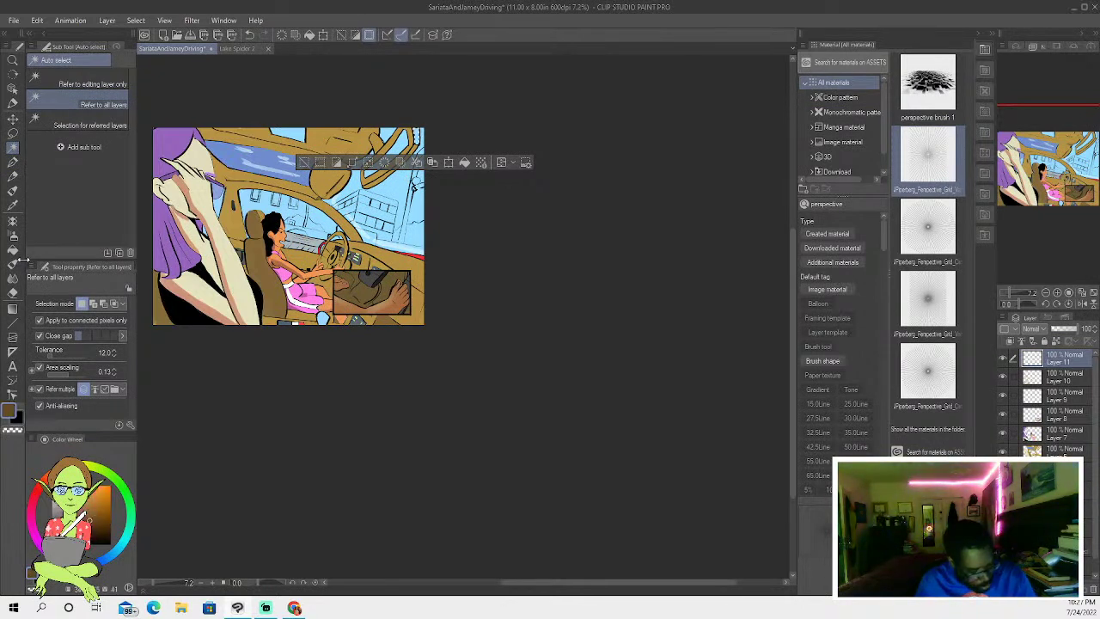
left_click(12, 250)
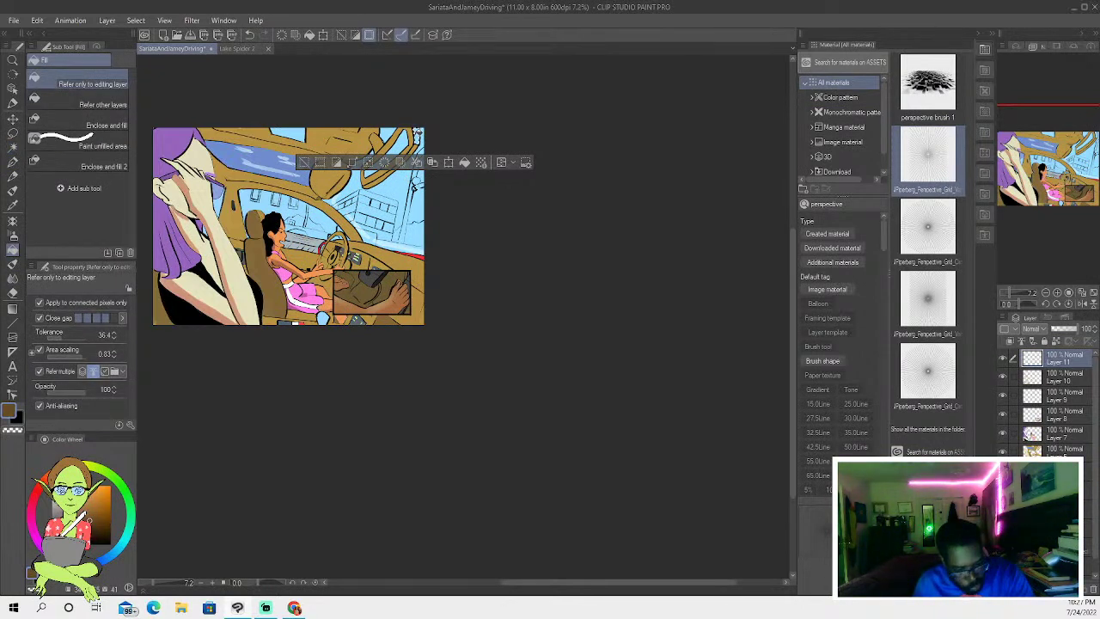
key("ctrl+d")
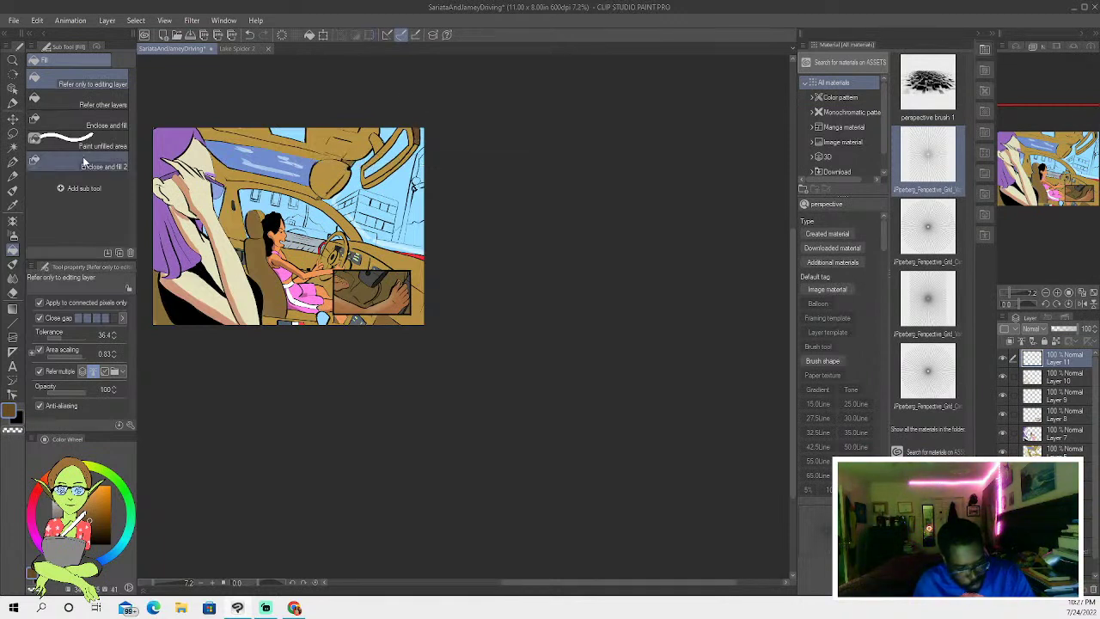
- Lasso the passenger's glasses lens, sample its pale lavender, highlight it with the Soft airbrush at size 17.50, and deselect
left_click(13, 133)
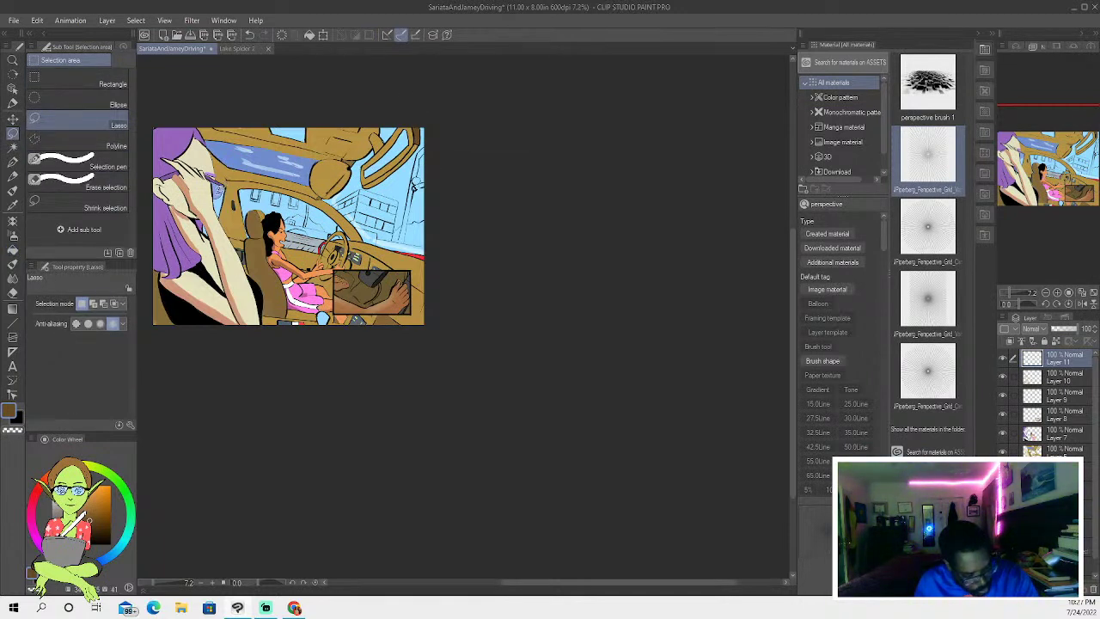
left_click_drag(220, 187, 221, 191)
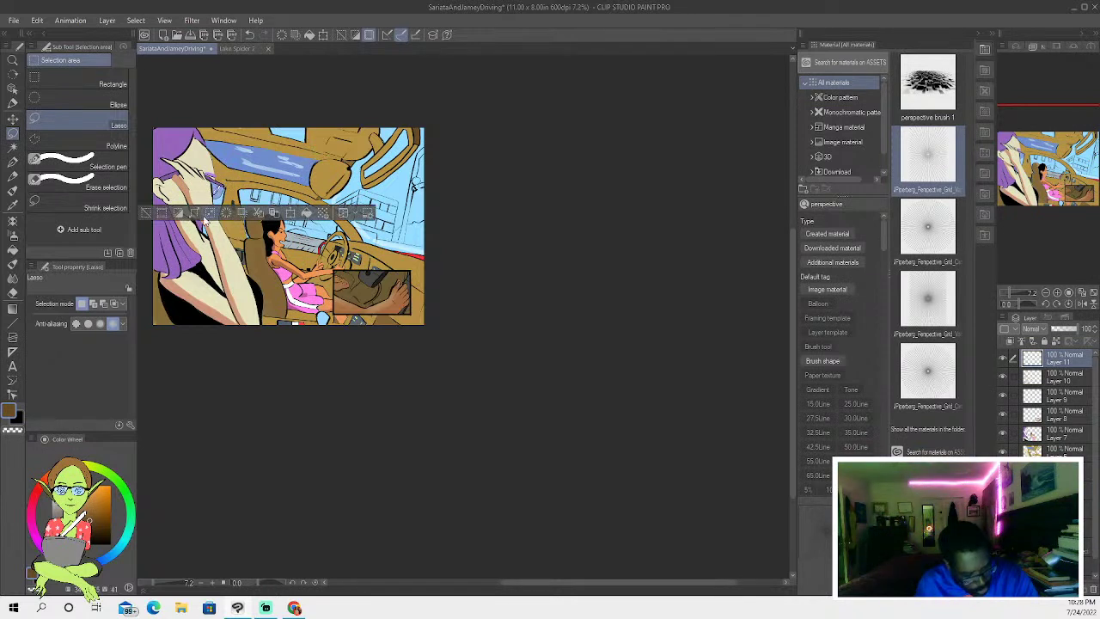
left_click(218, 190, "alt")
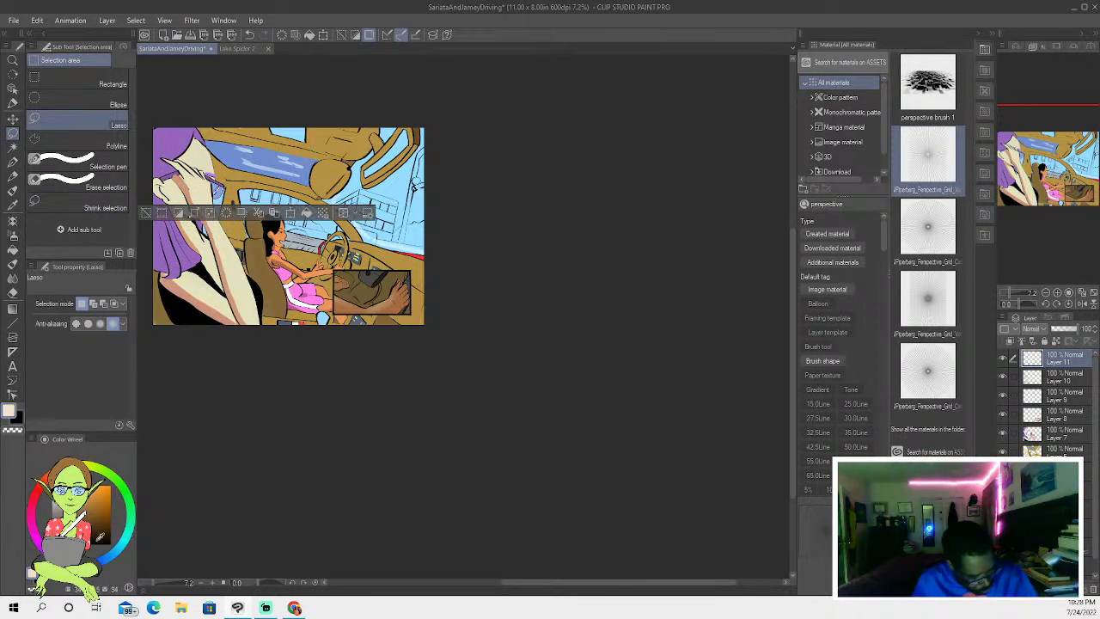
left_click(216, 189, "alt")
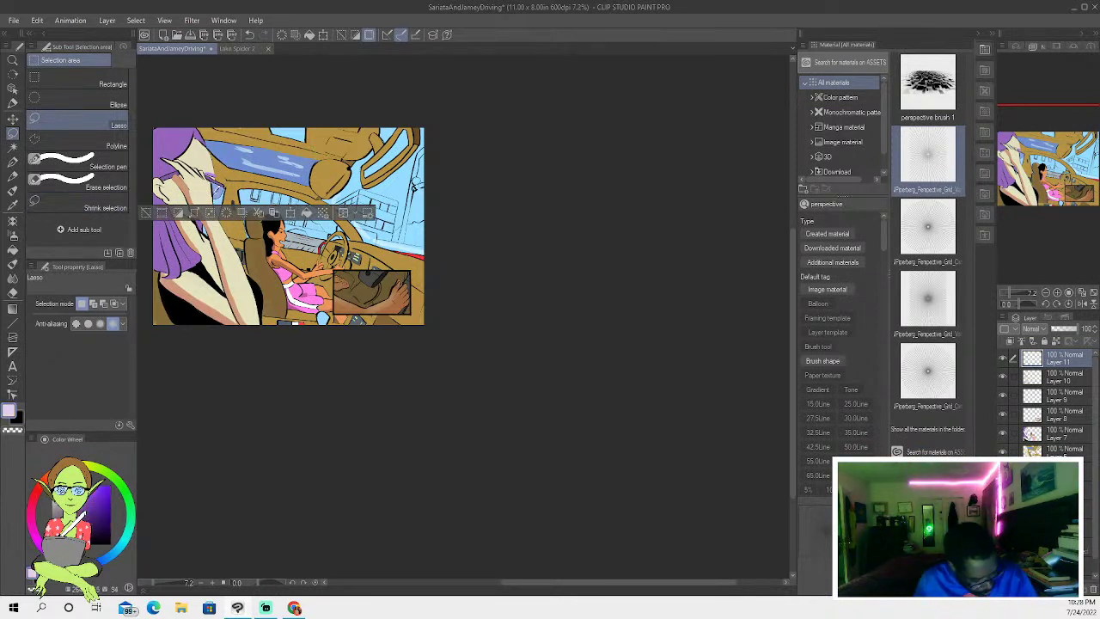
left_click(13, 234)
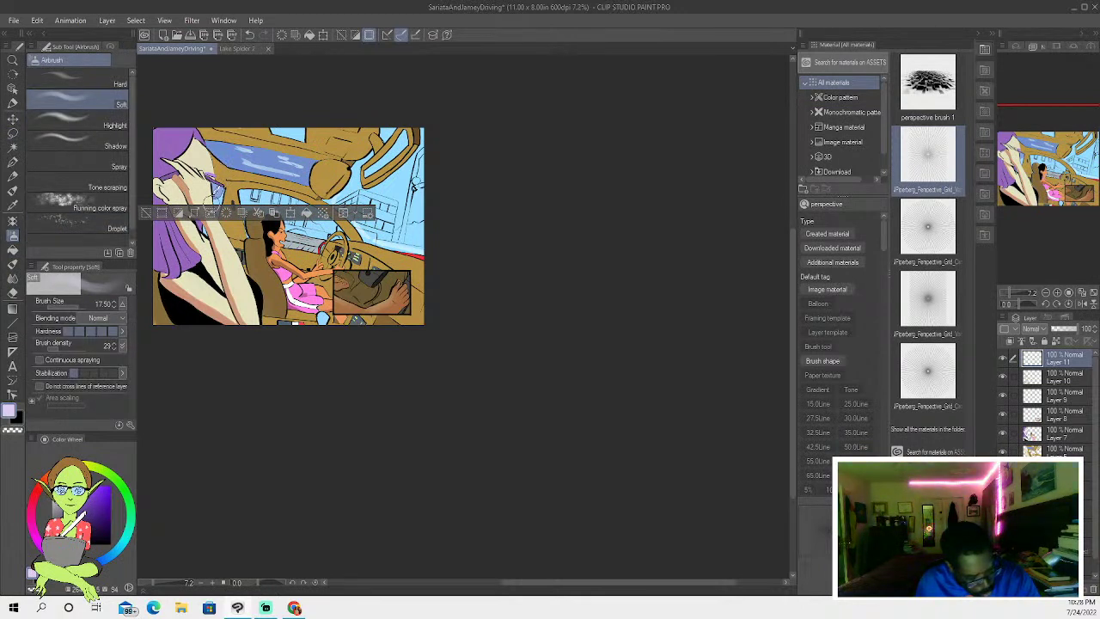
key("ctrl+d")
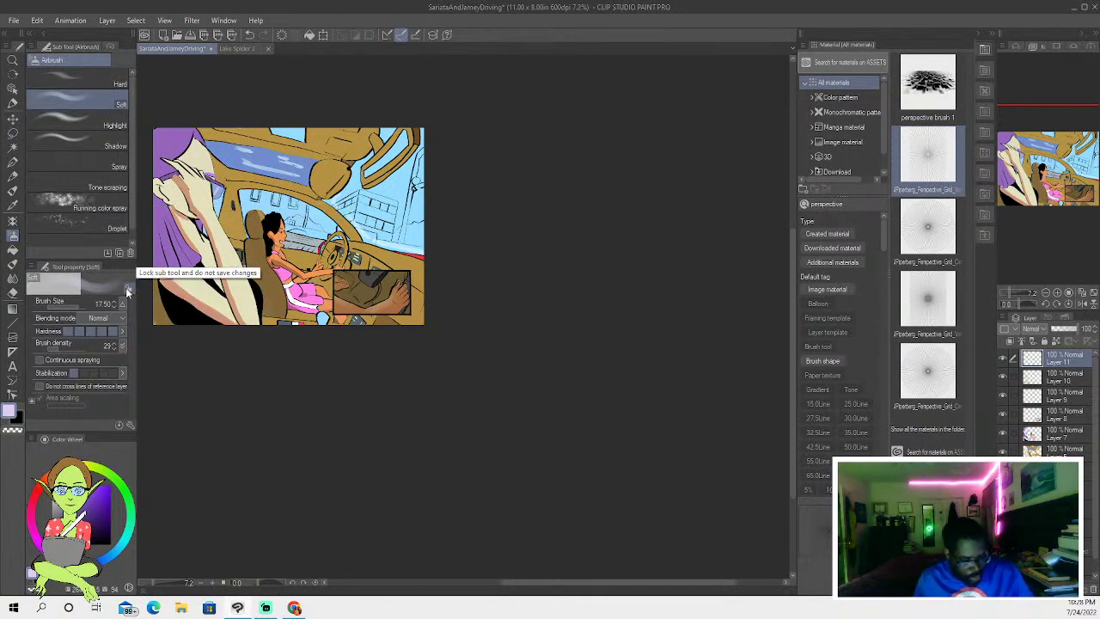
- Save the latest changes to the car-driving illustration in its existing file
left_click(14, 20)
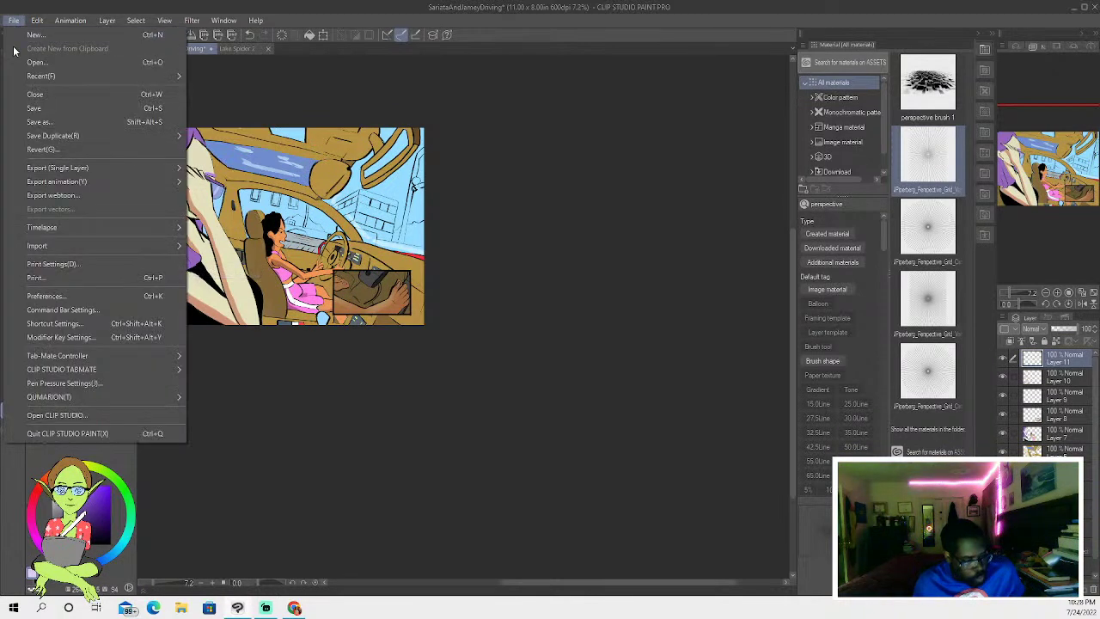
left_click(59, 107)
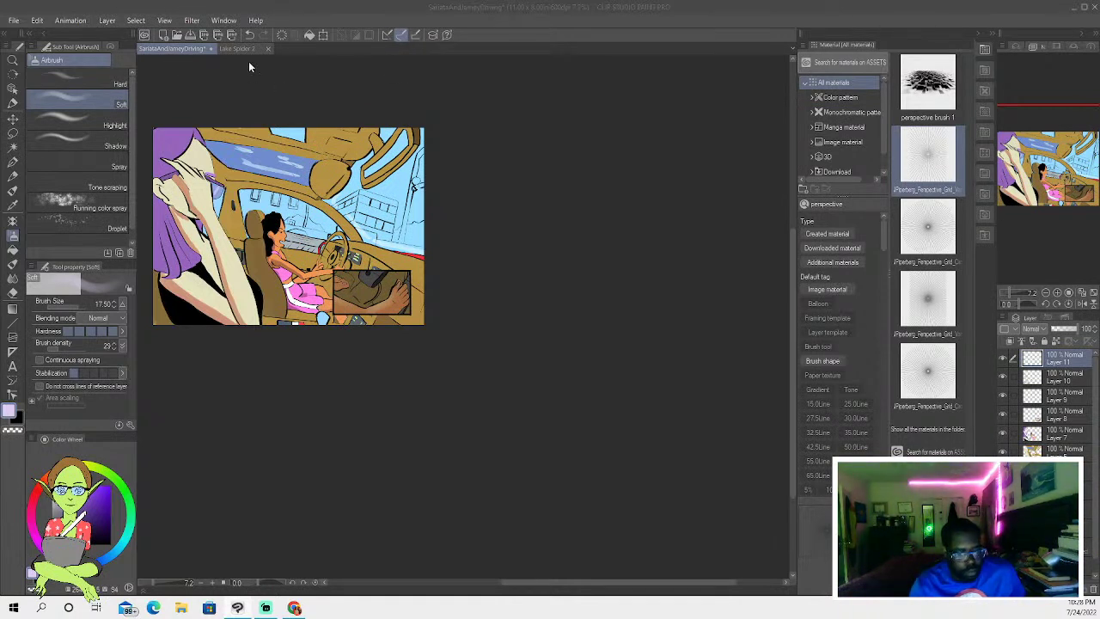
left_click(176, 48)
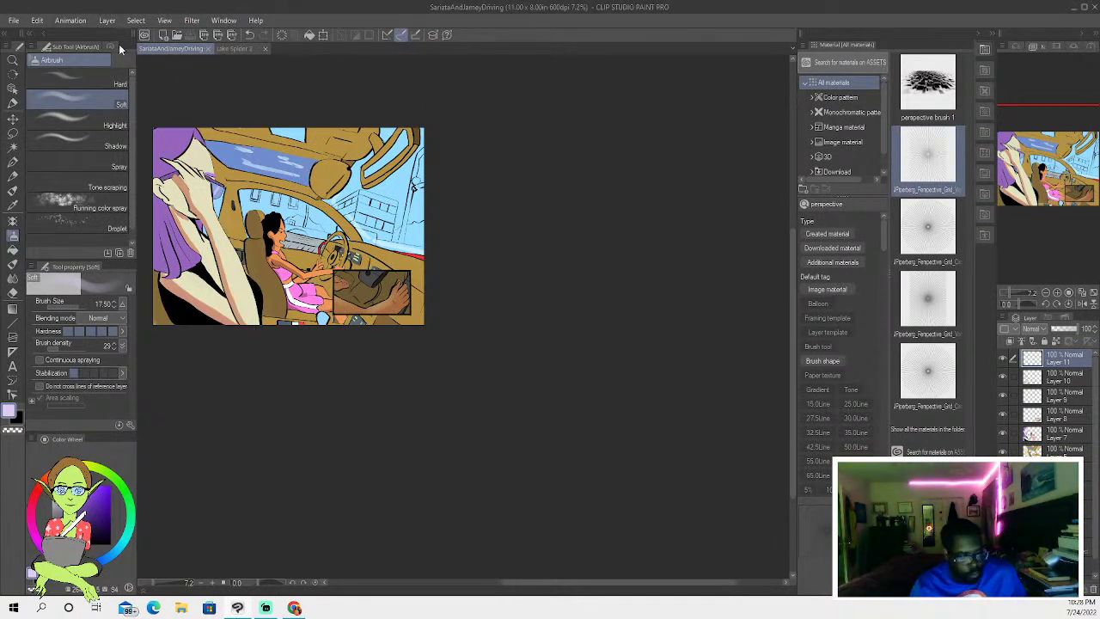
- Export the updated illustration as a single-layer JPEG at quality 100 into the PigsArtArchives14 folder, keeping the suggested file name
left_click(14, 19)
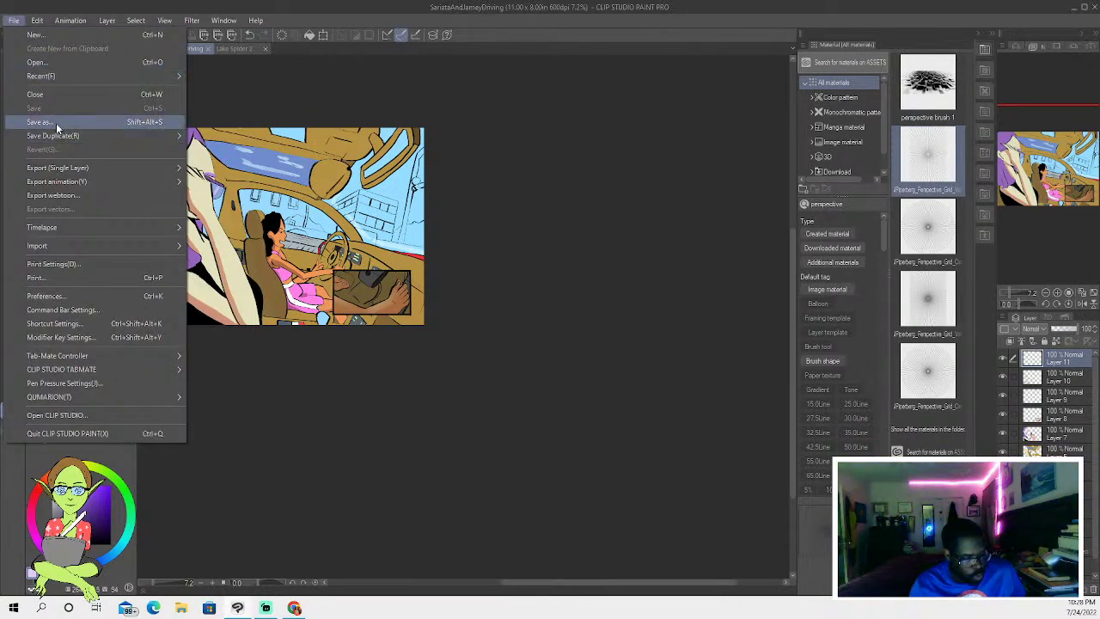
mouse_move(97, 167)
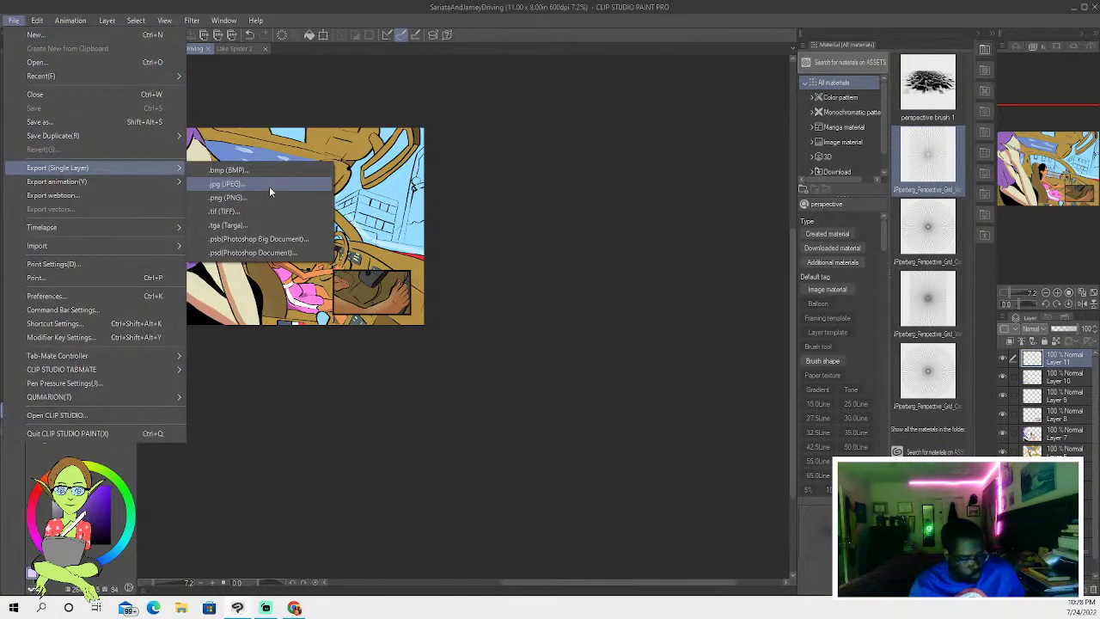
left_click(269, 186)
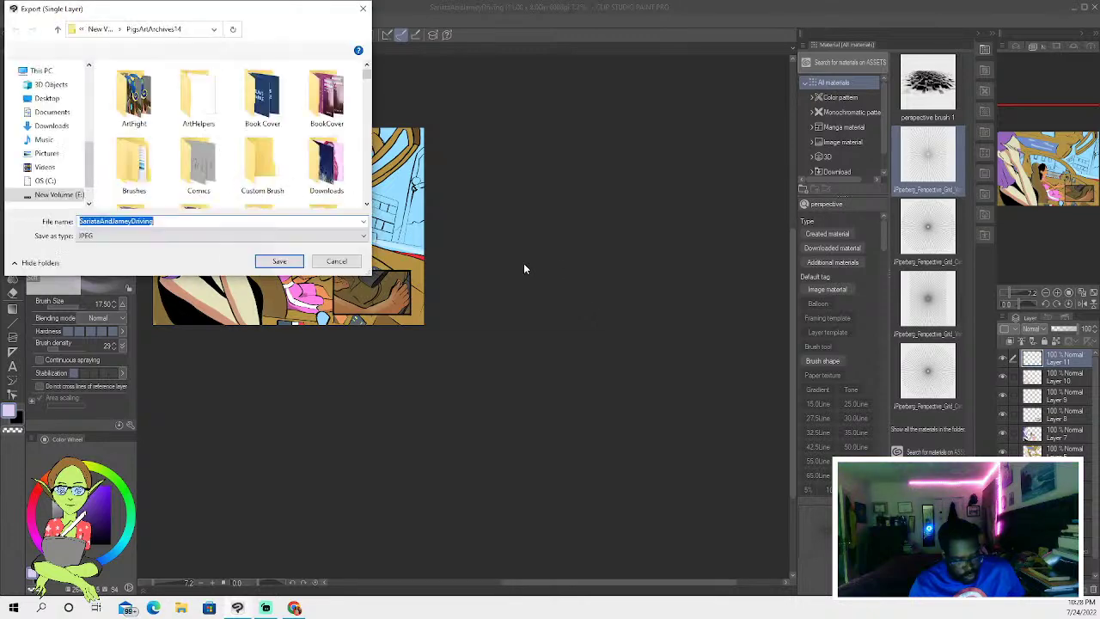
left_click(277, 262)
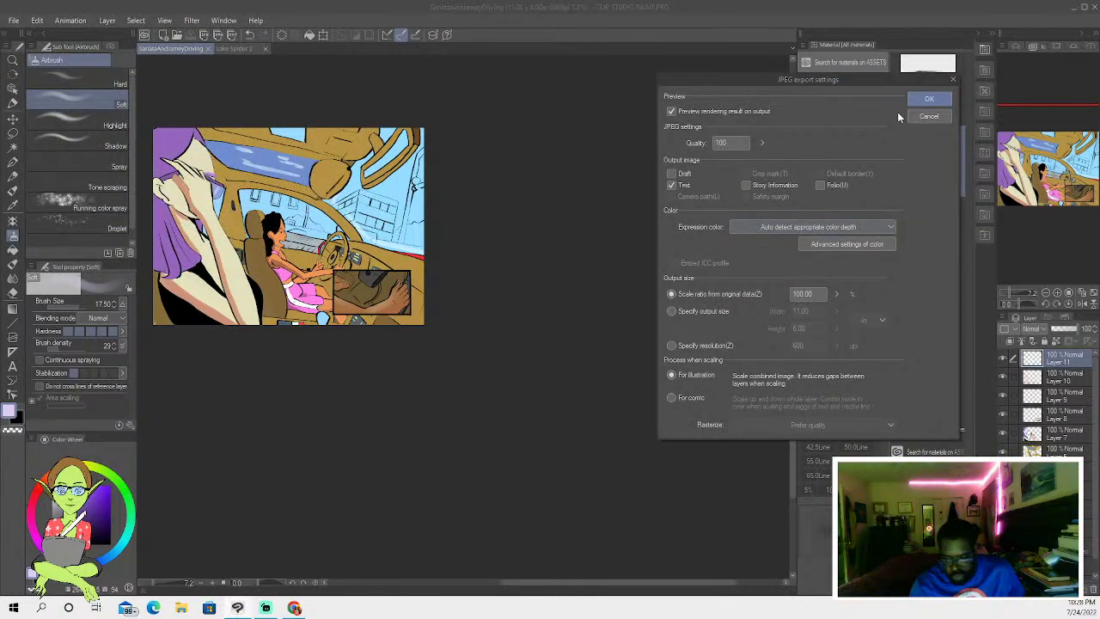
left_click(928, 100)
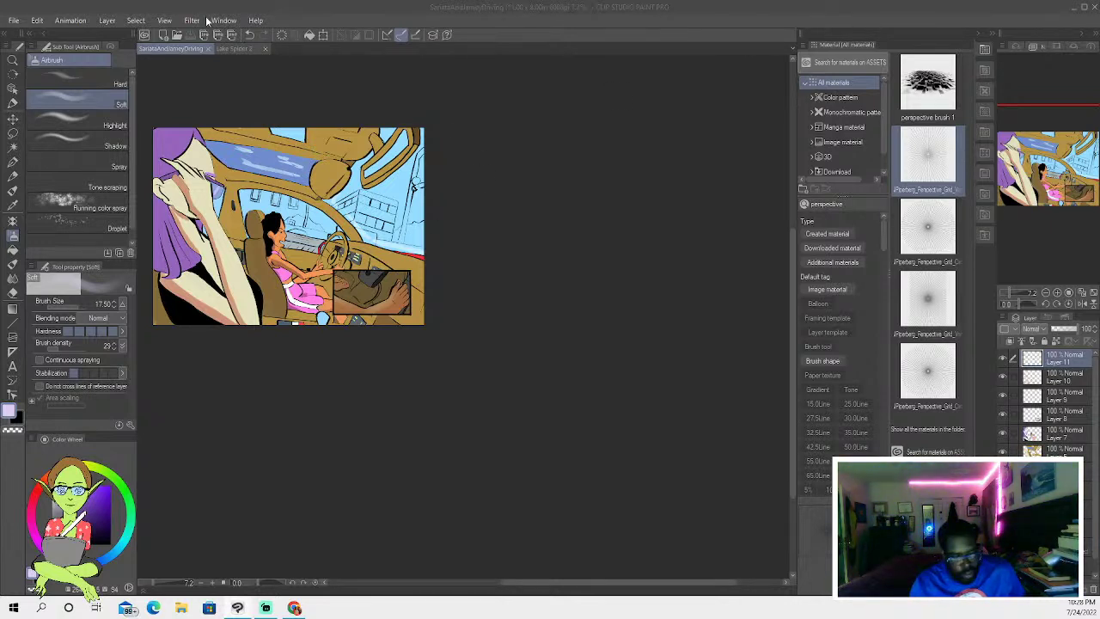
- Export the full-length timelapse as a 1280 px MP4 with original aspect ratio into the Timelapse folder, keeping the suggested file name
left_click(14, 19)
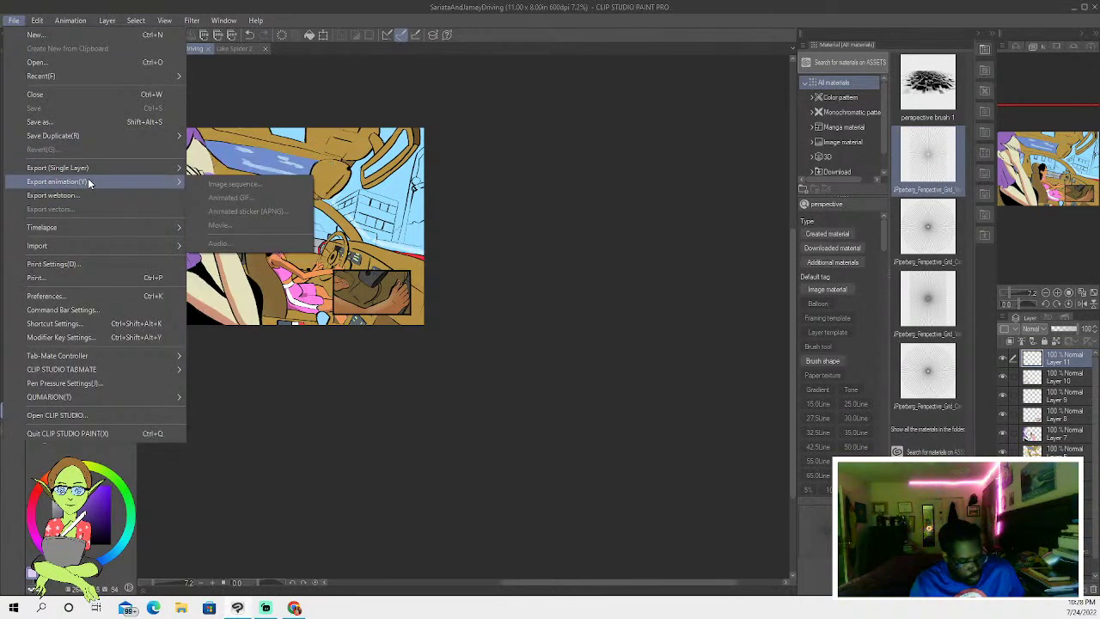
mouse_move(117, 228)
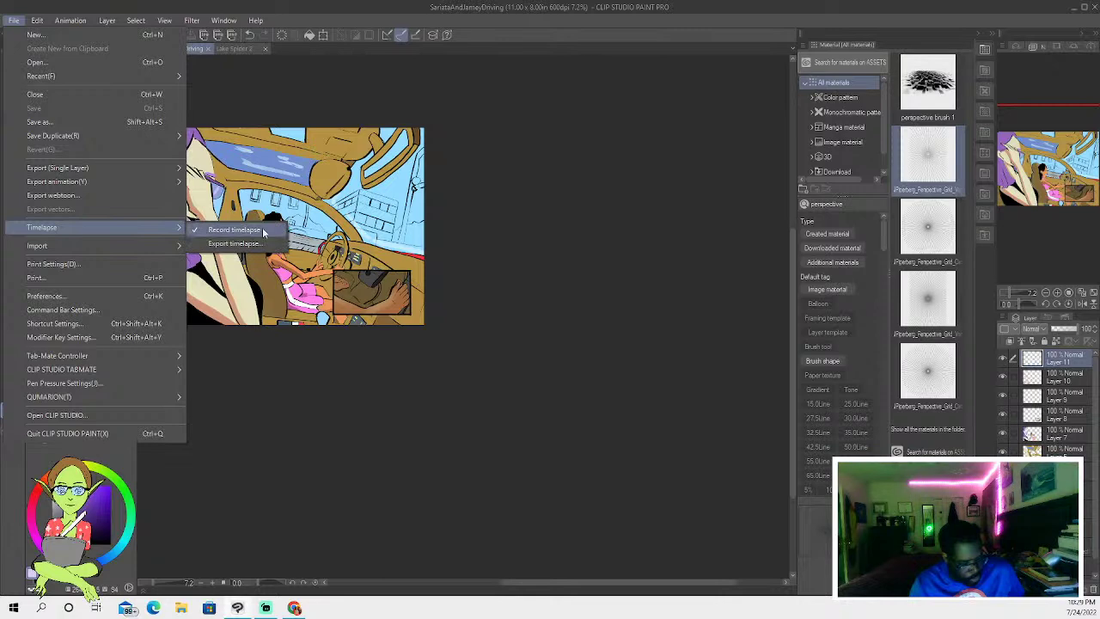
left_click(265, 245)
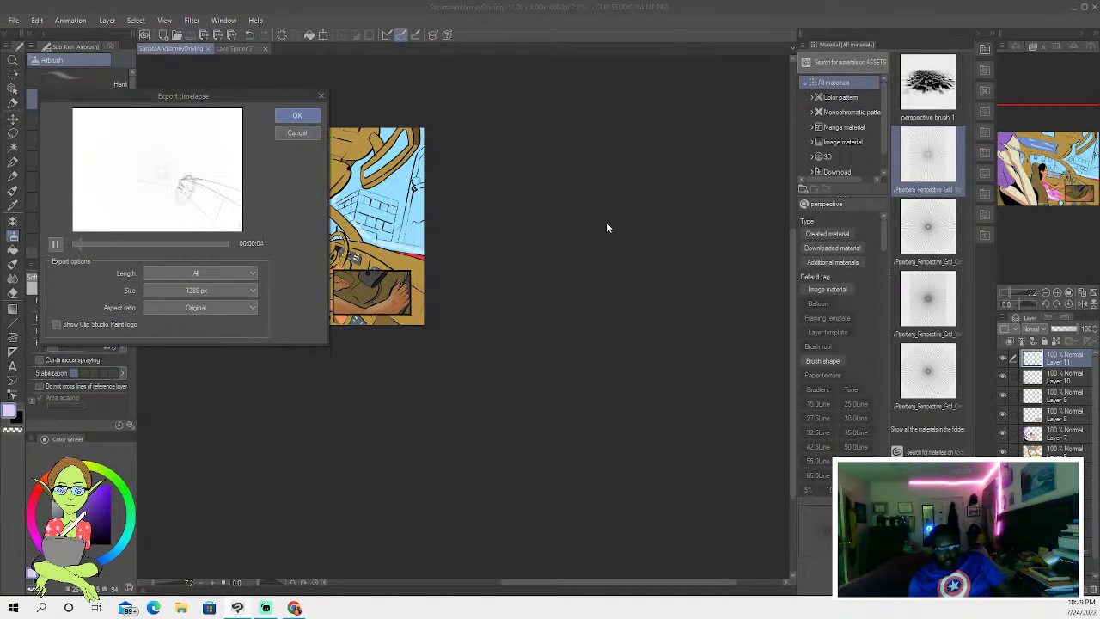
left_click(291, 120)
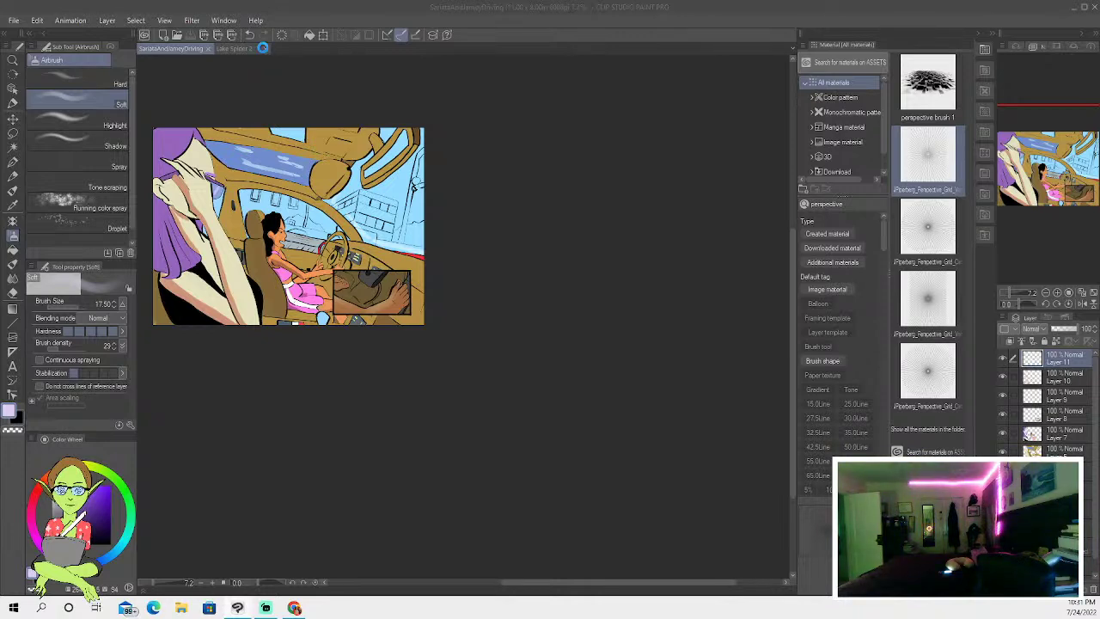
left_click(264, 49)
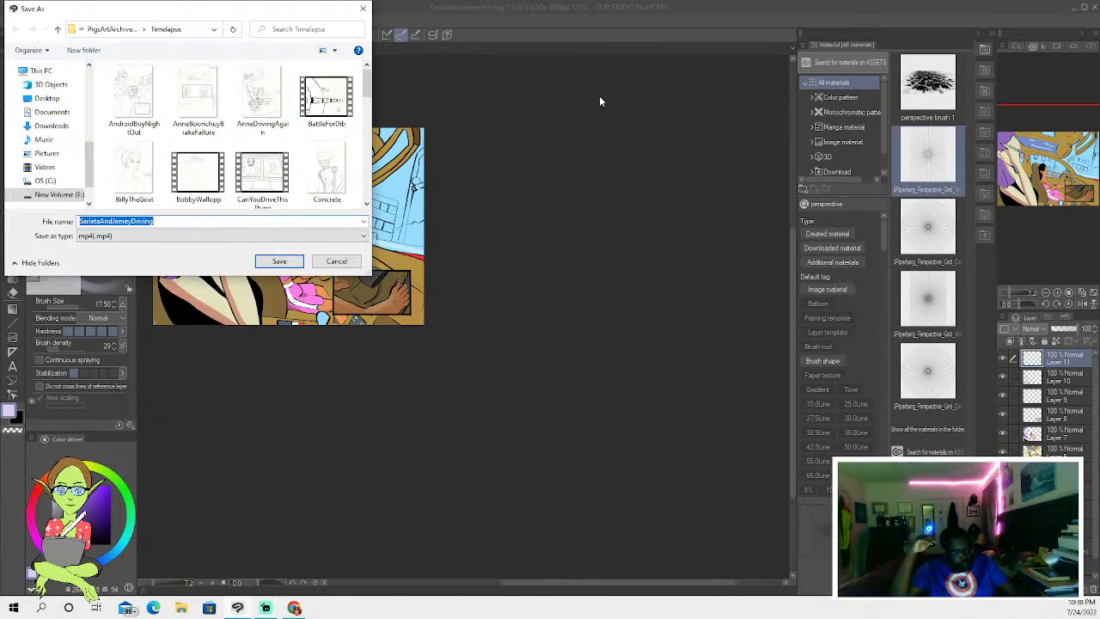
left_click(284, 262)
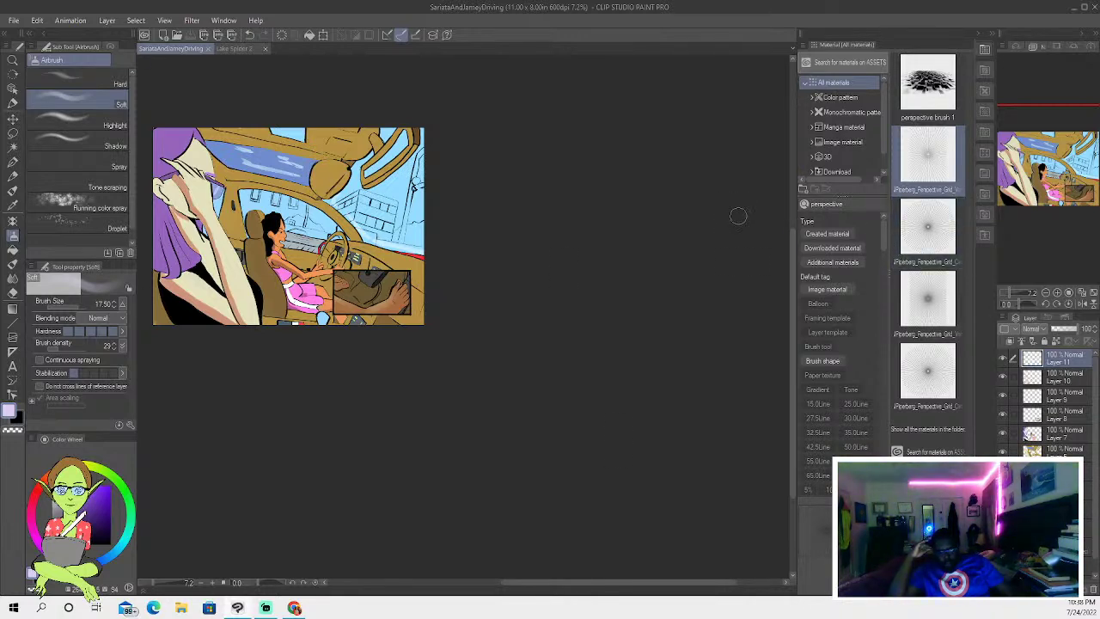
- Close both the Lake Spider 2 document and the car-driving illustration
left_click(253, 50)
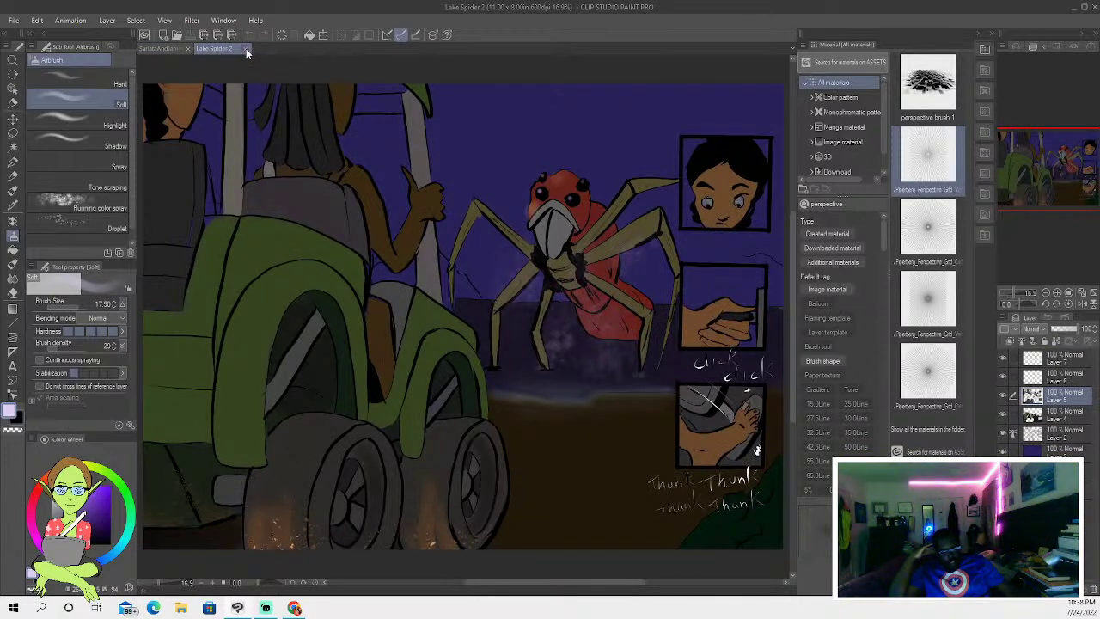
left_click(246, 49)
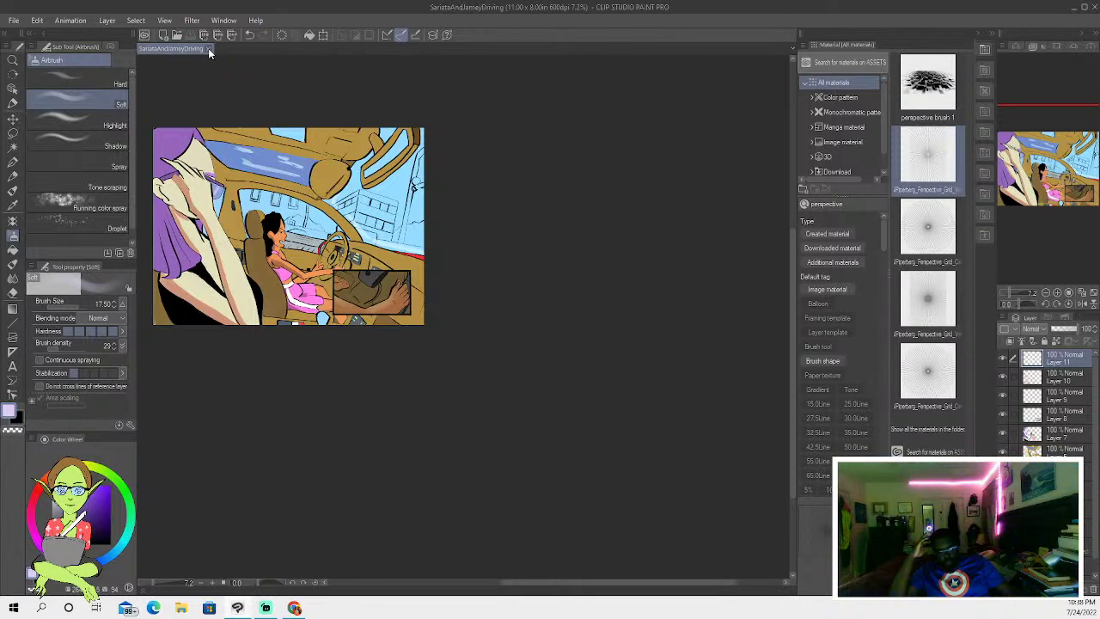
left_click(208, 48)
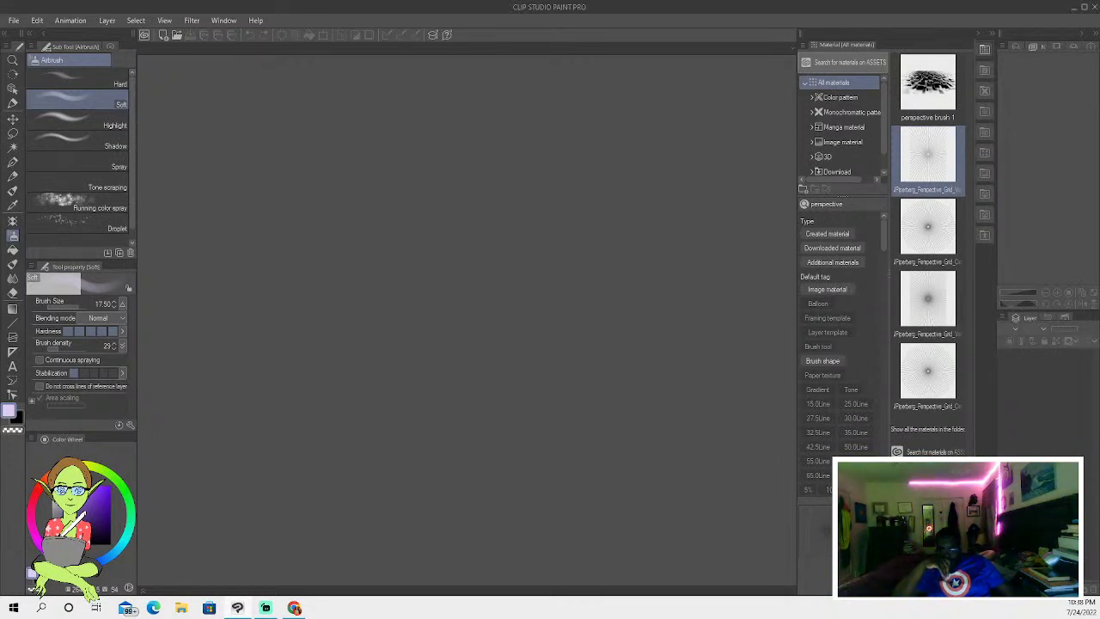
- Open the JameyStuckPredicament artwork from the PigsArtArchives14 folder
left_click(176, 34)
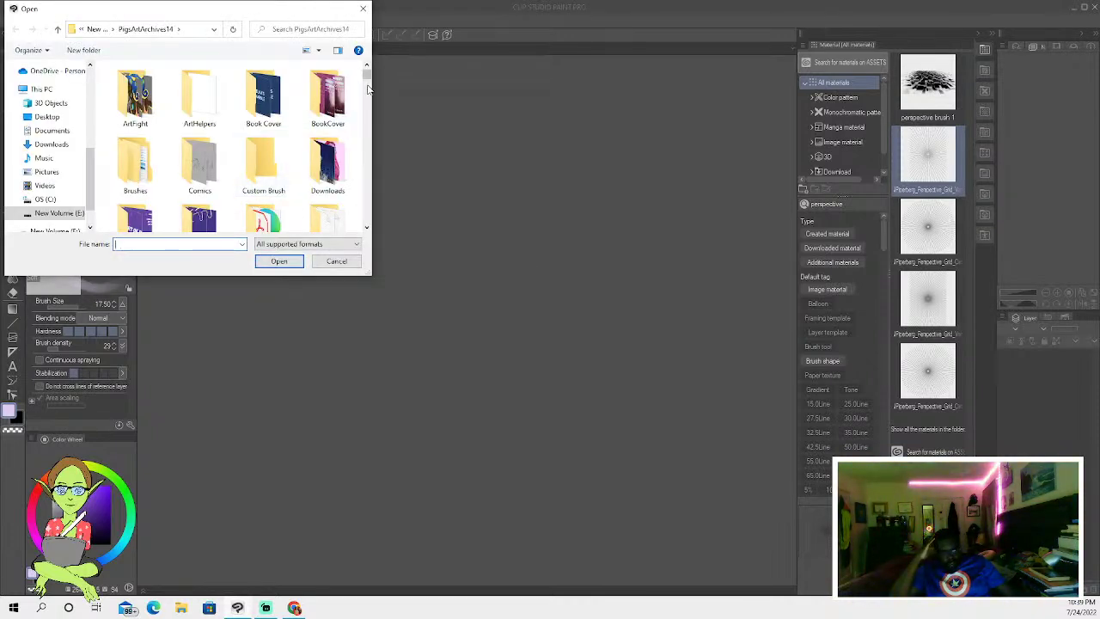
mouse_move(367, 79)
left_mouse_down()
mouse_move(365, 174)
mouse_move(359, 155)
mouse_move(352, 177)
left_mouse_up()
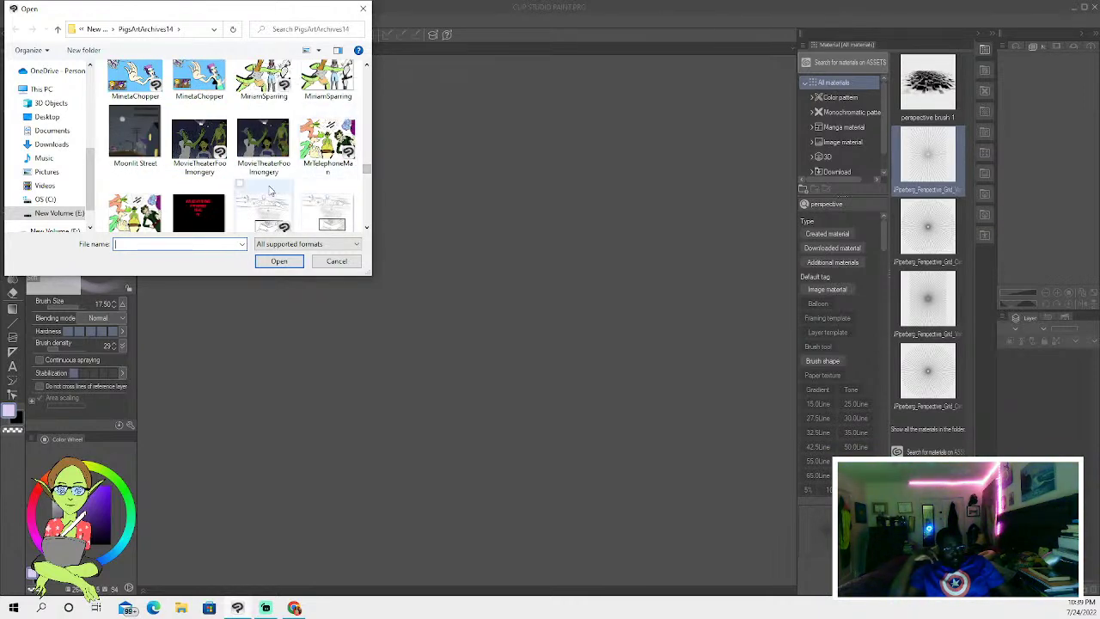
scroll(306, 192, "down", 1)
scroll(307, 193, "down", 5)
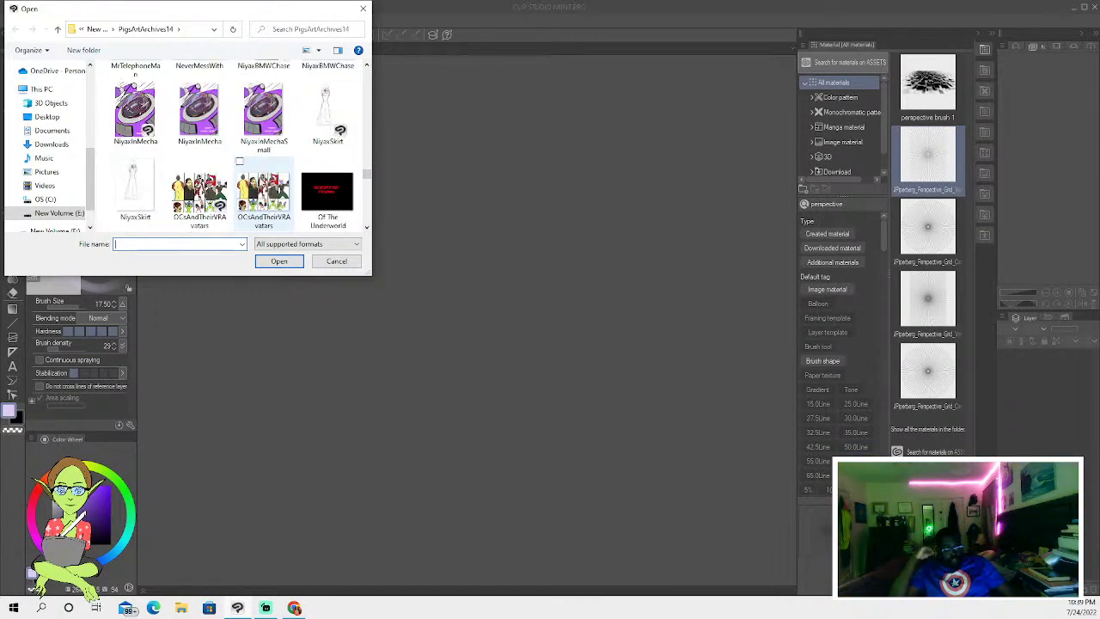
scroll(258, 180, "down", 8)
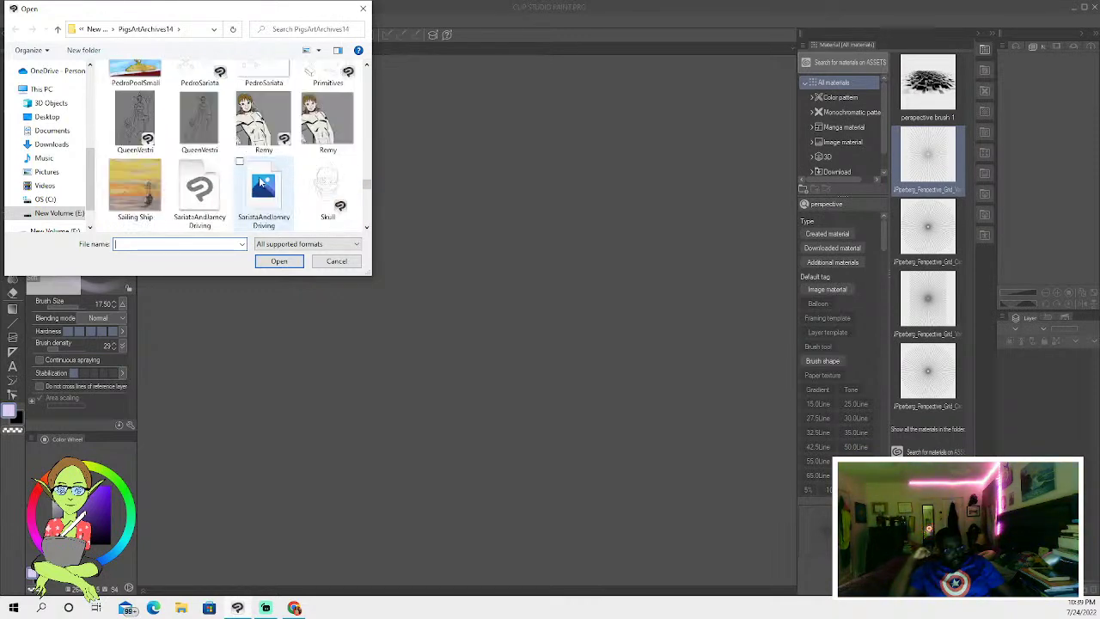
scroll(258, 179, "down", 2)
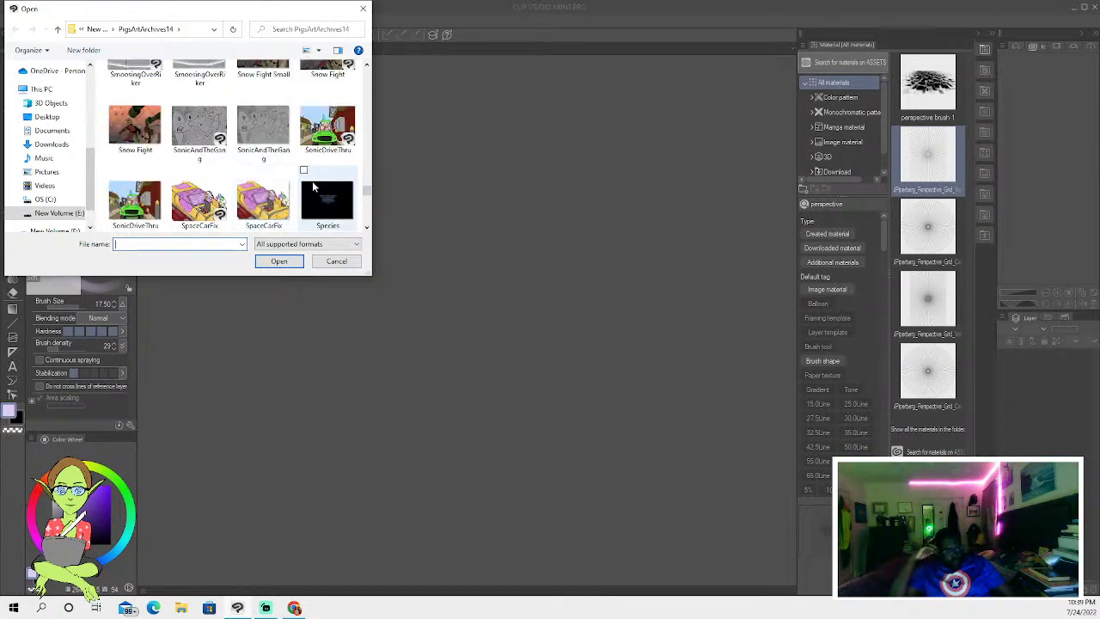
left_click_drag(366, 188, 372, 115)
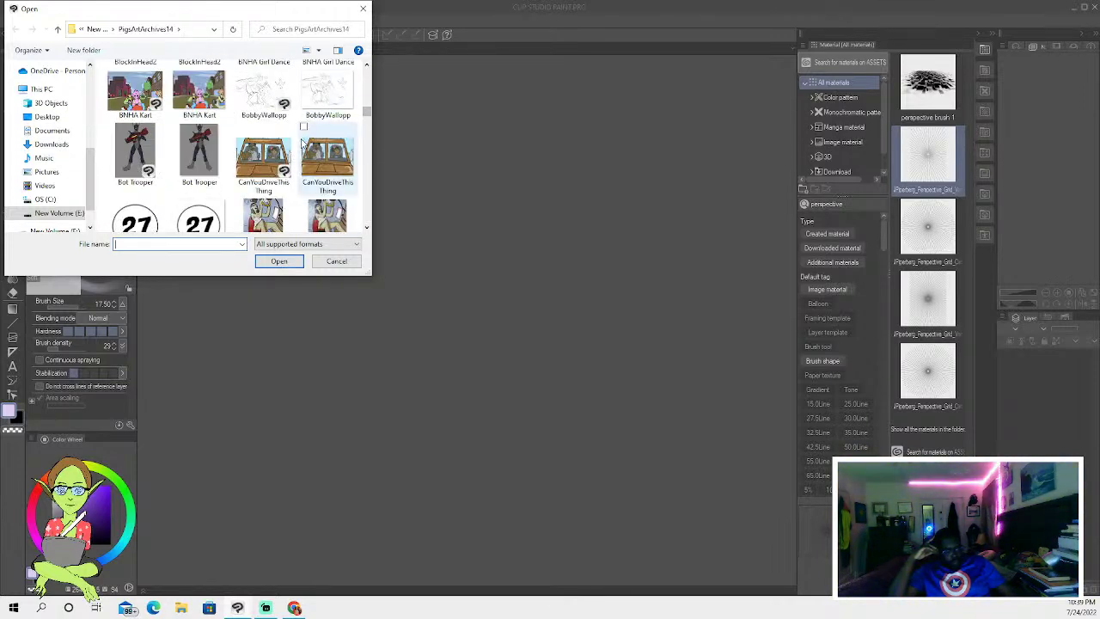
scroll(309, 185, "down", 5)
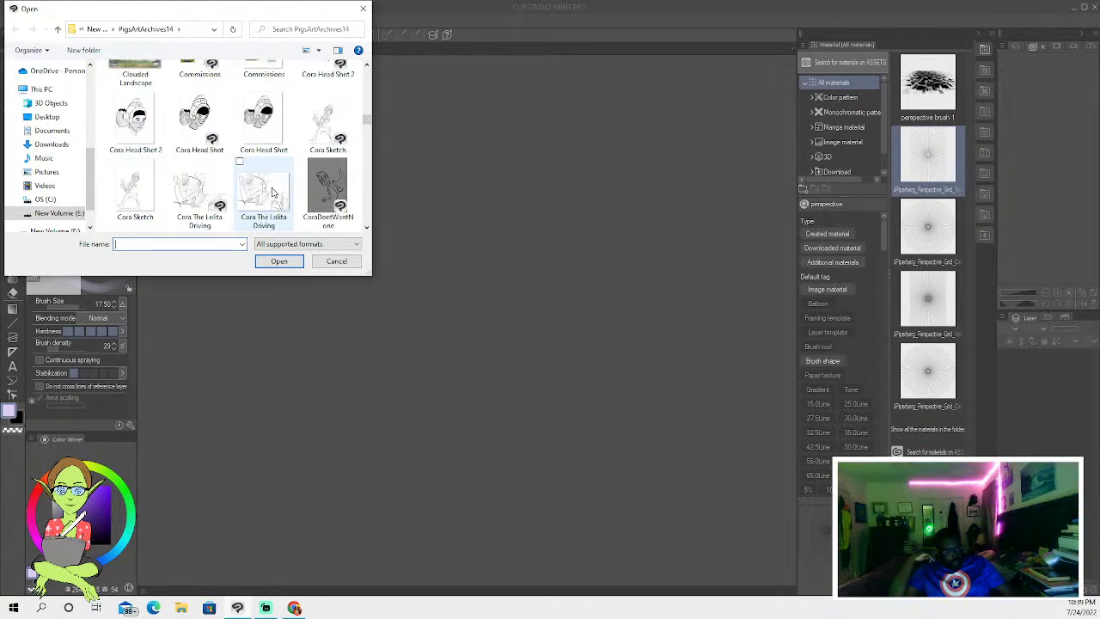
scroll(272, 191, "down", 2)
scroll(273, 191, "down", 4)
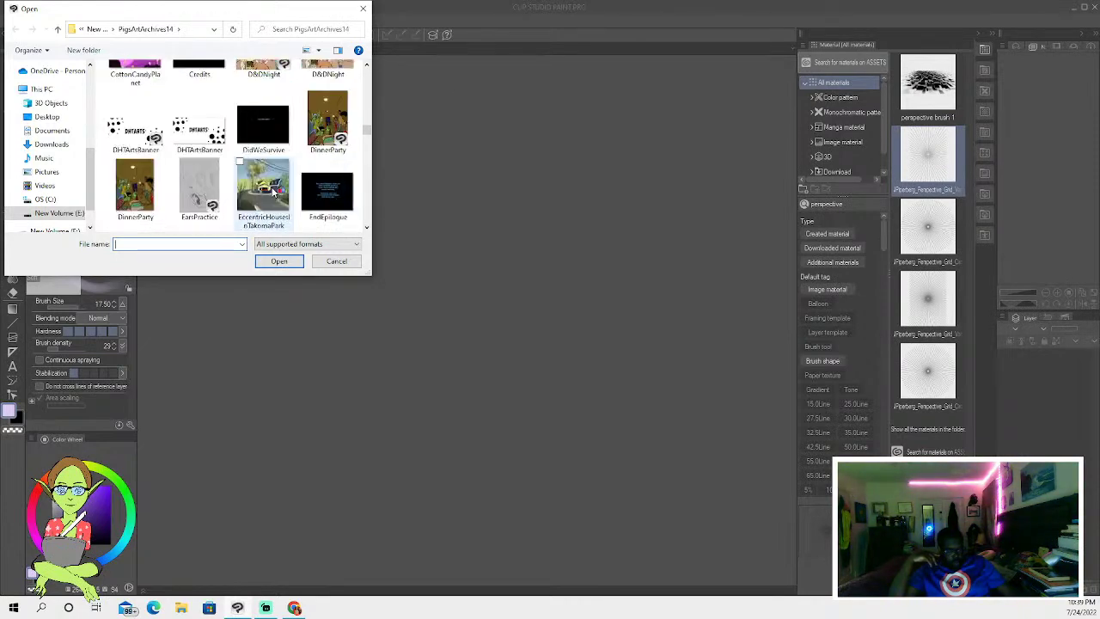
scroll(258, 194, "down", 2)
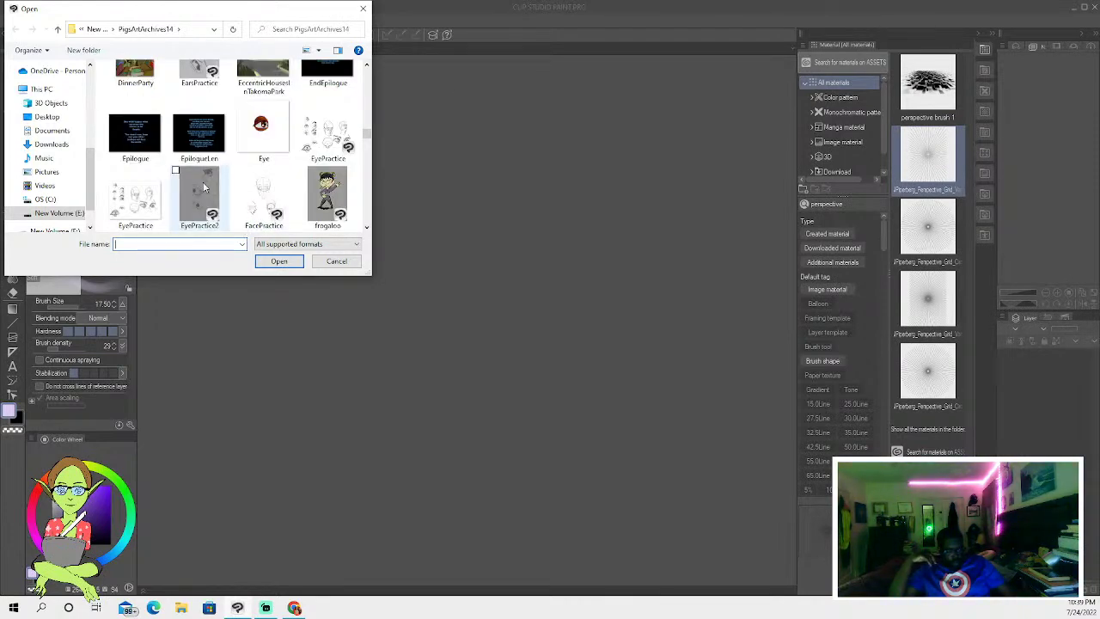
scroll(249, 199, "down", 2)
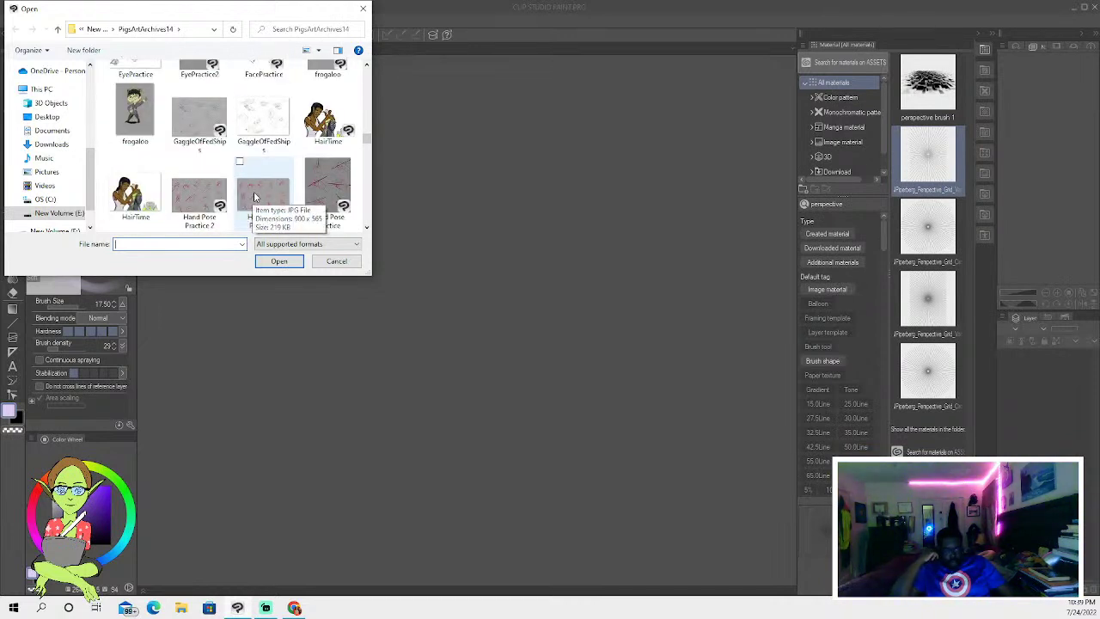
scroll(261, 196, "down", 1)
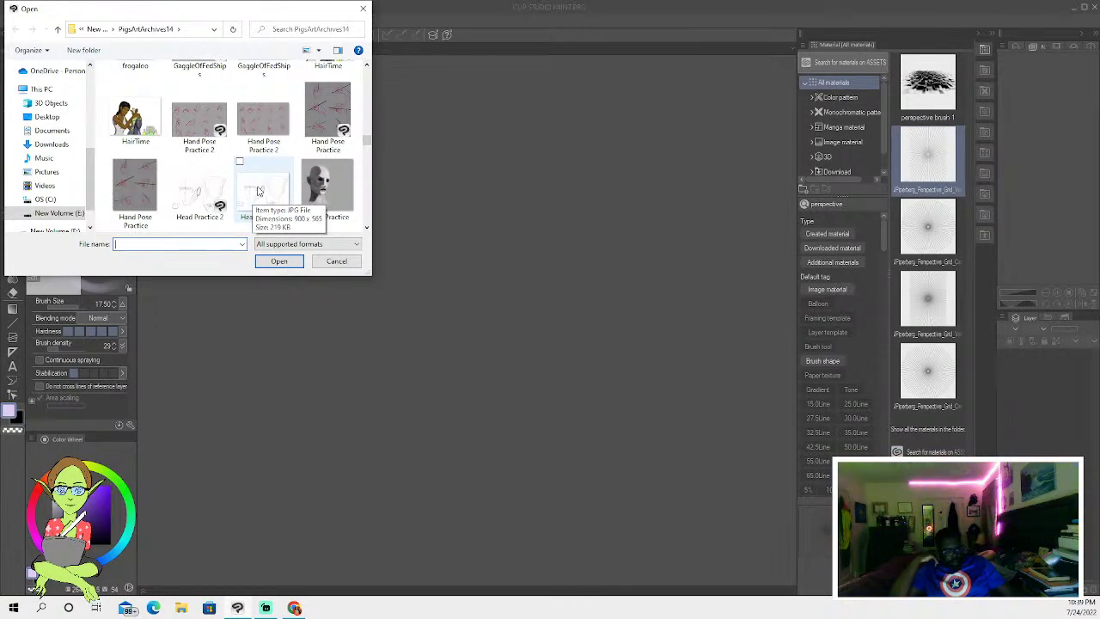
scroll(258, 191, "down", 5)
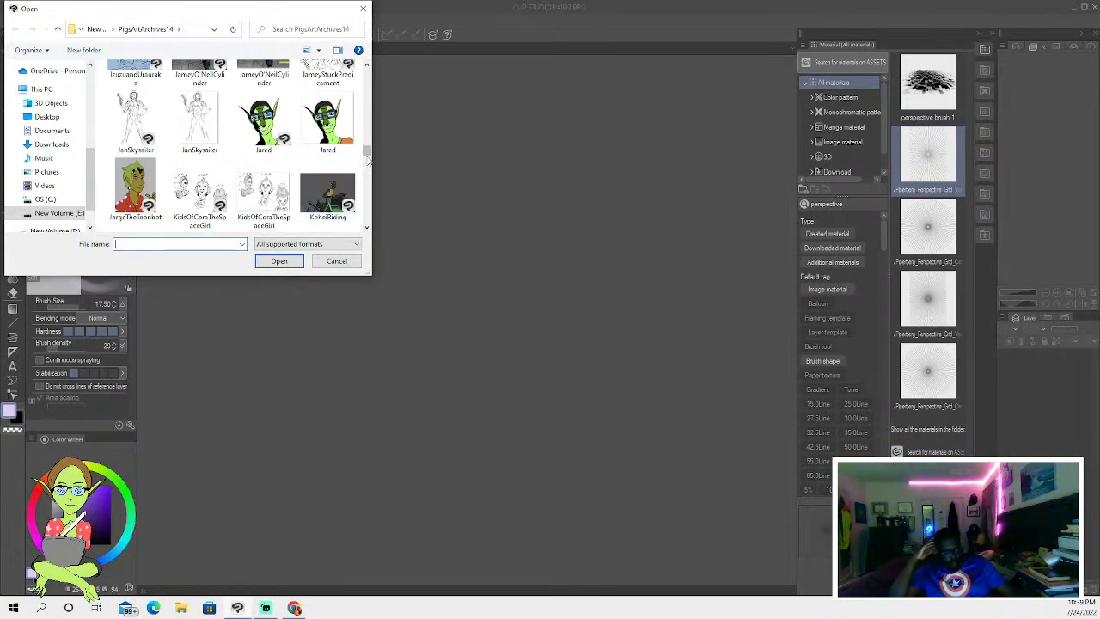
left_click_drag(364, 155, 366, 216)
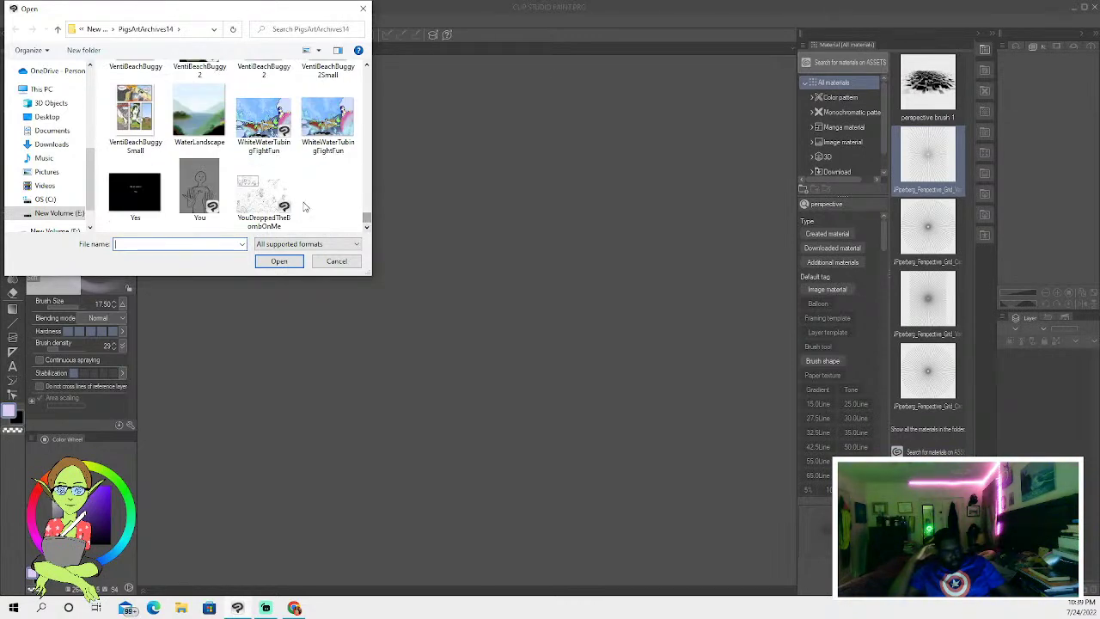
scroll(305, 206, "up", 5)
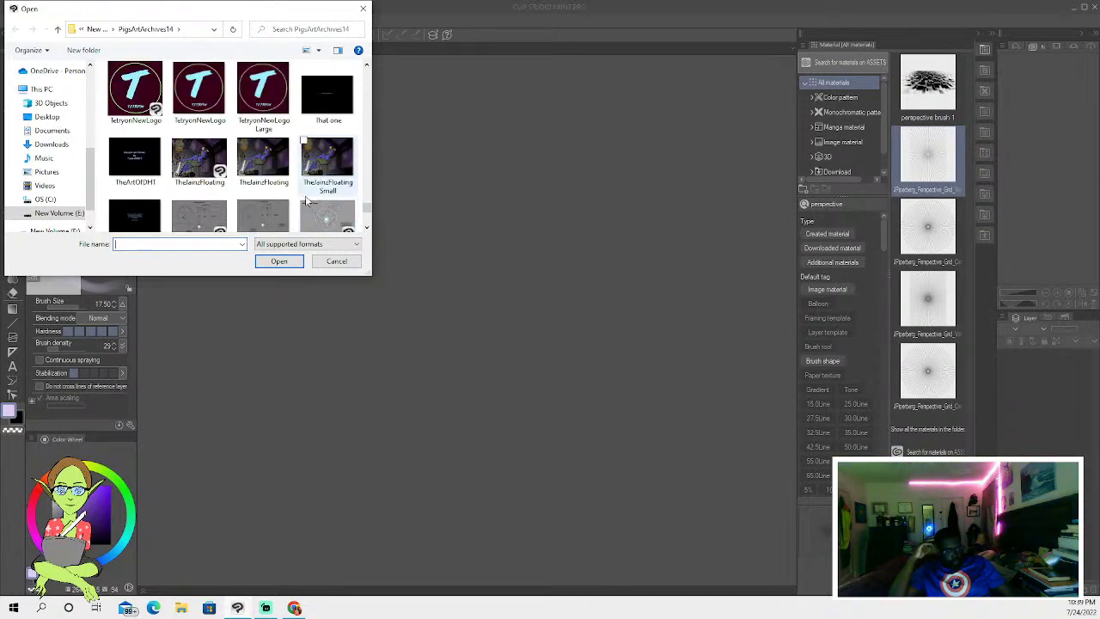
scroll(307, 199, "up", 6)
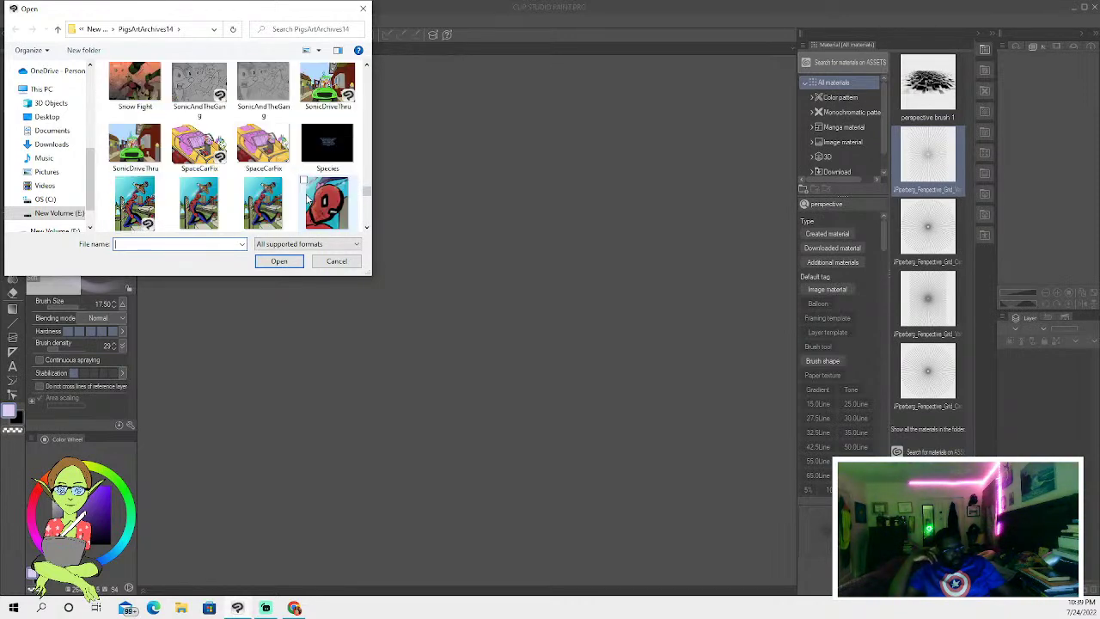
scroll(307, 199, "up", 6)
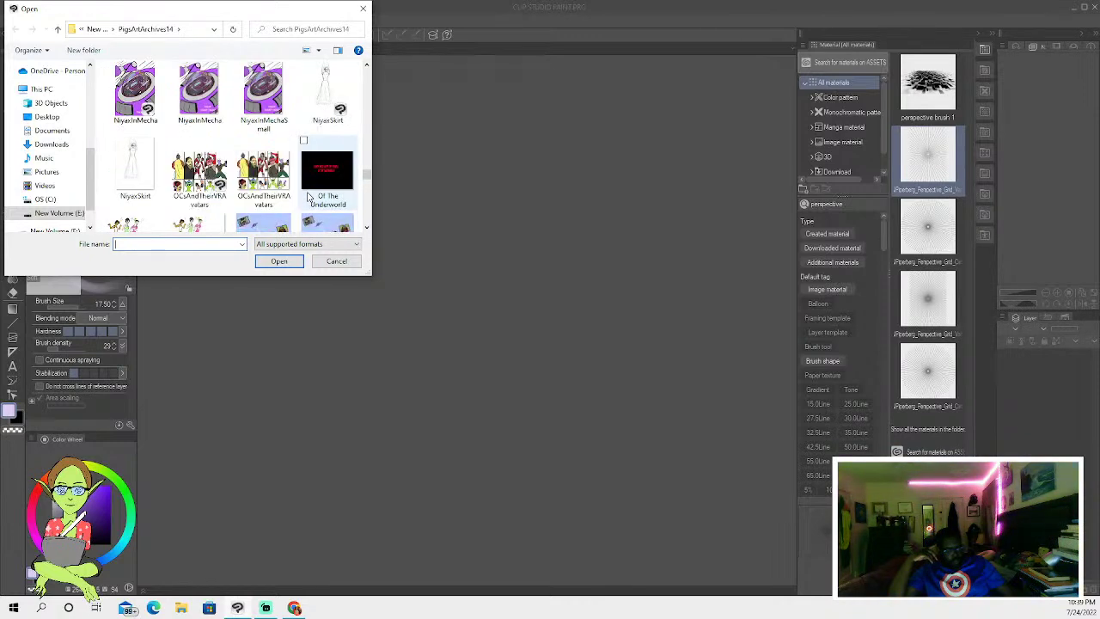
scroll(311, 196, "up", 6)
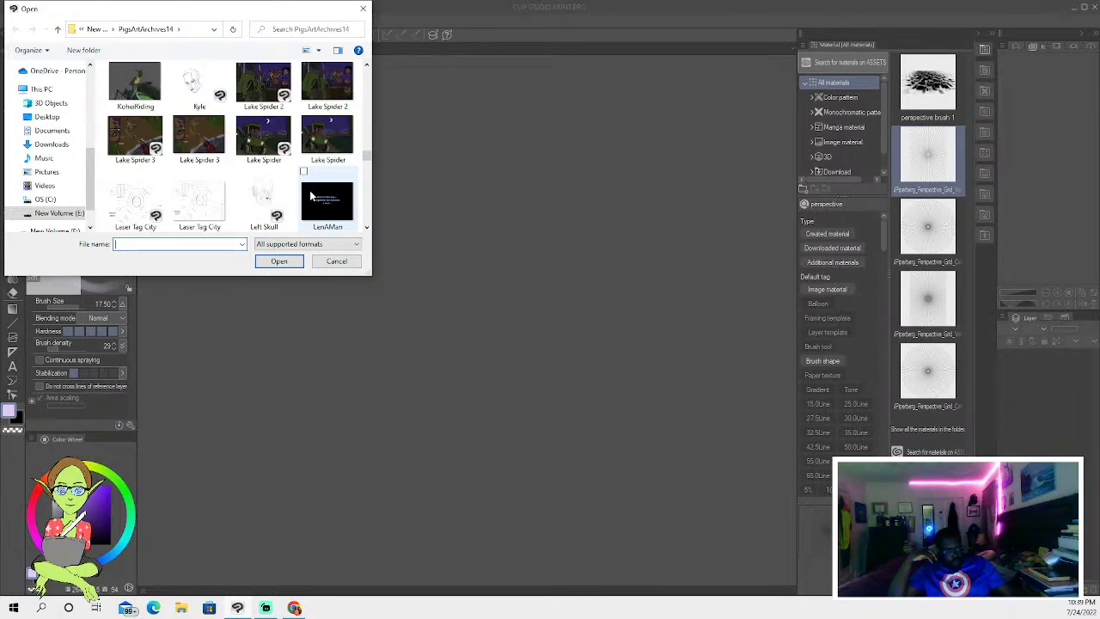
scroll(311, 197, "up", 6)
double_click(320, 163)
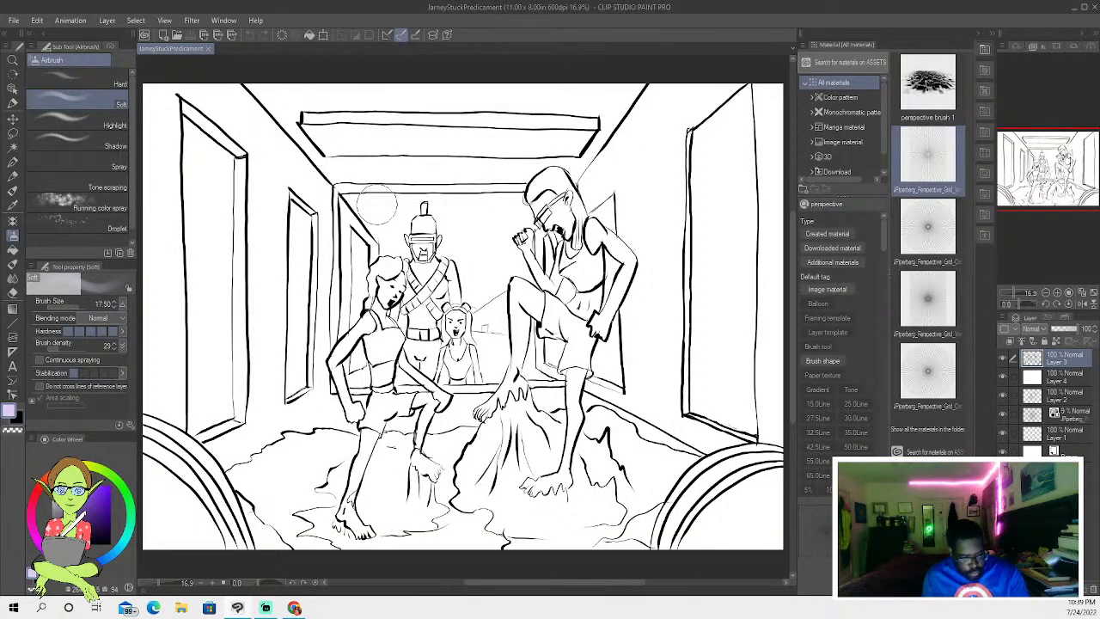
- Hide the white Layer 4 to inspect the sketch and perspective grid beneath the line art, and show it again
key("w")
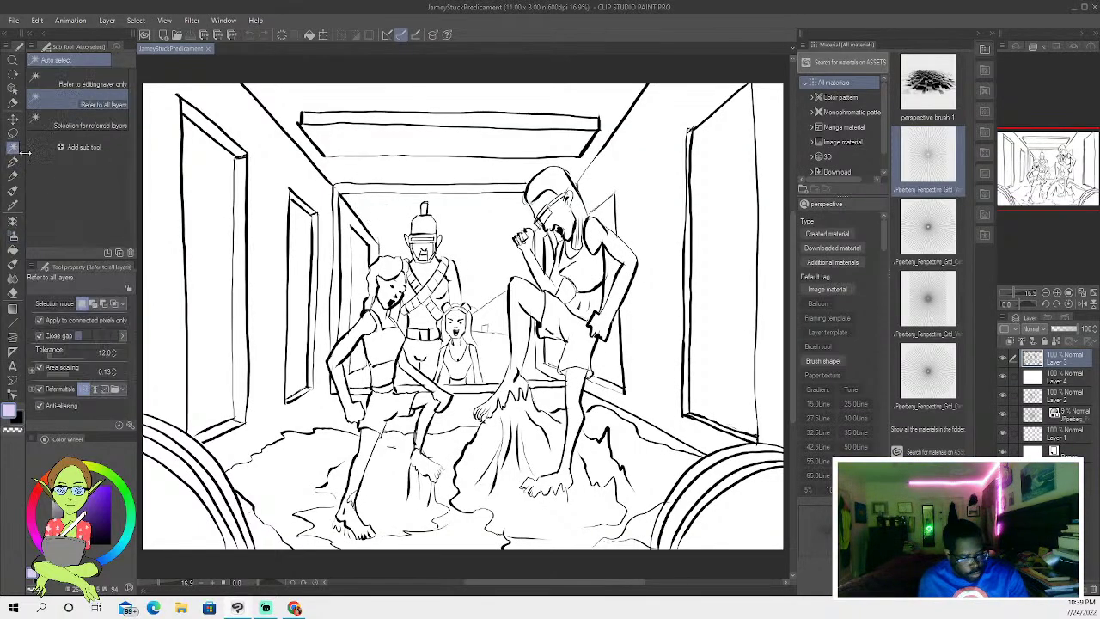
left_click(1003, 394)
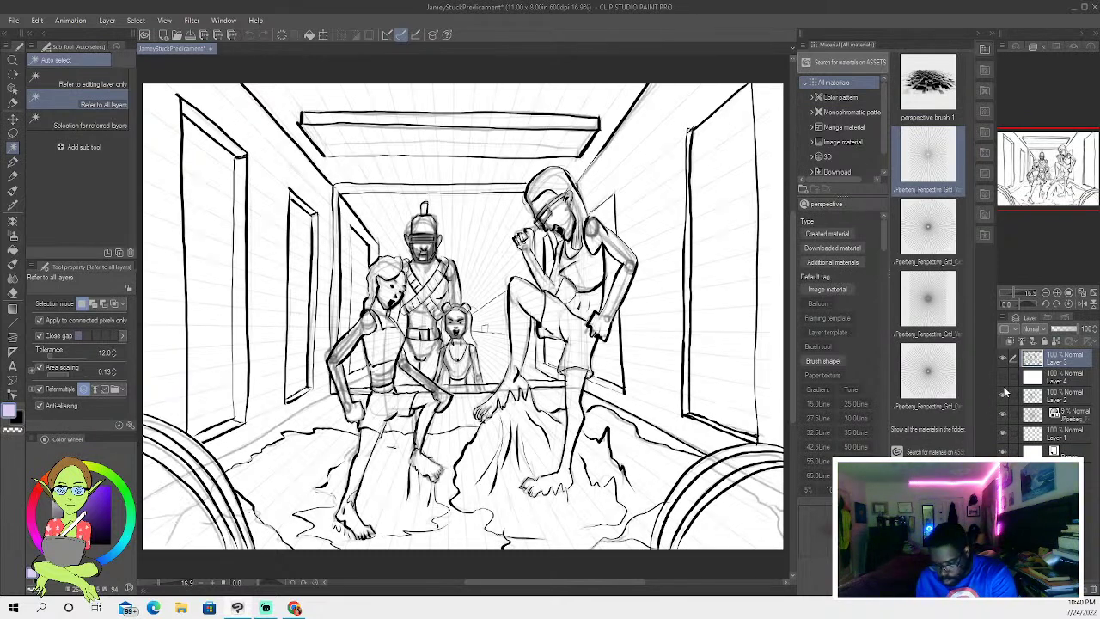
left_click(13, 161)
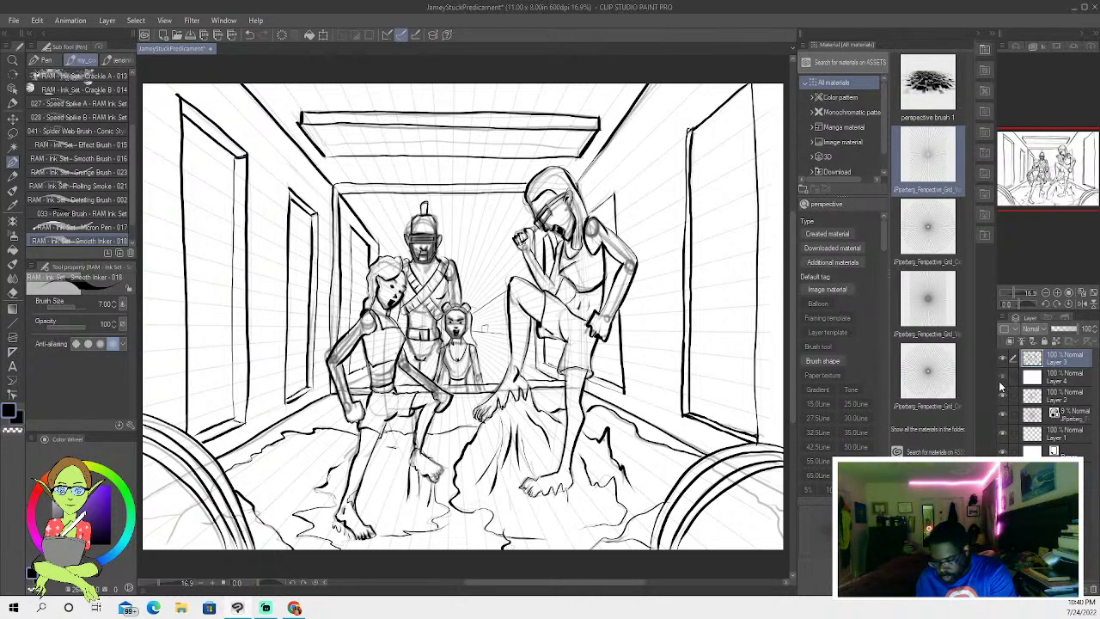
left_click_drag(1002, 384, 997, 442)
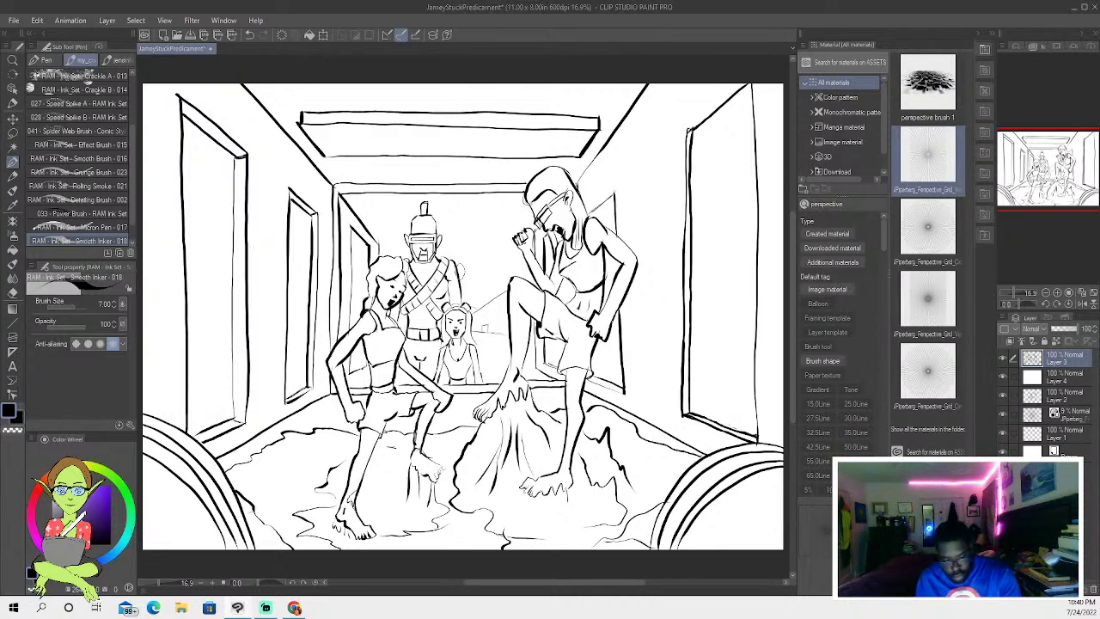
- Try to select the corridor's left wall and rear door frame with Auto select referring to all layers
left_click(13, 147)
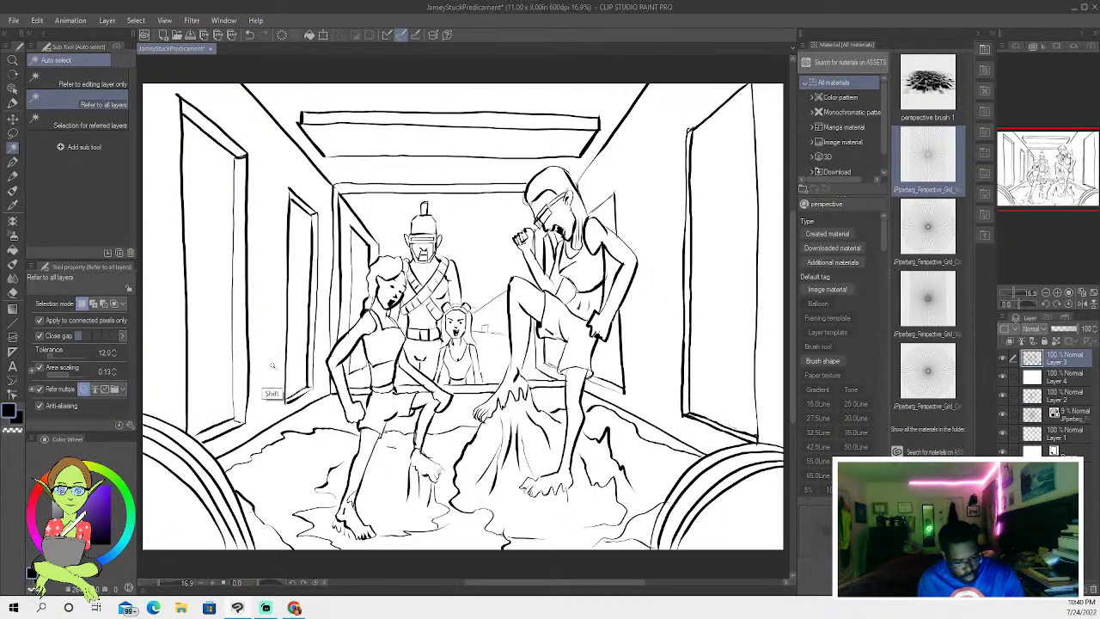
left_click(262, 408)
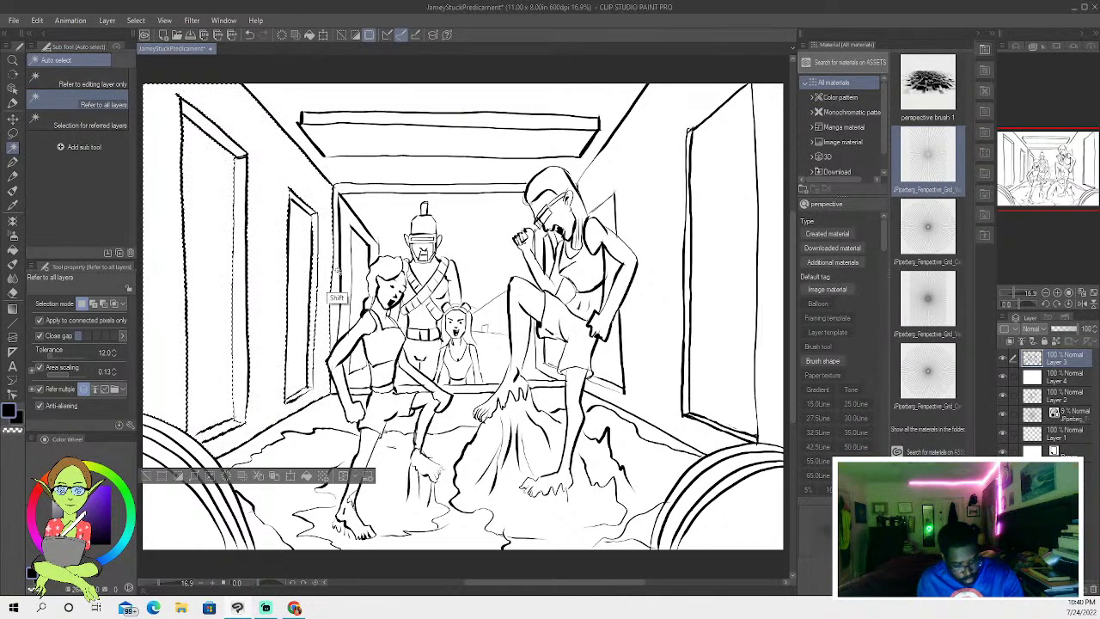
left_click(338, 311, "shift")
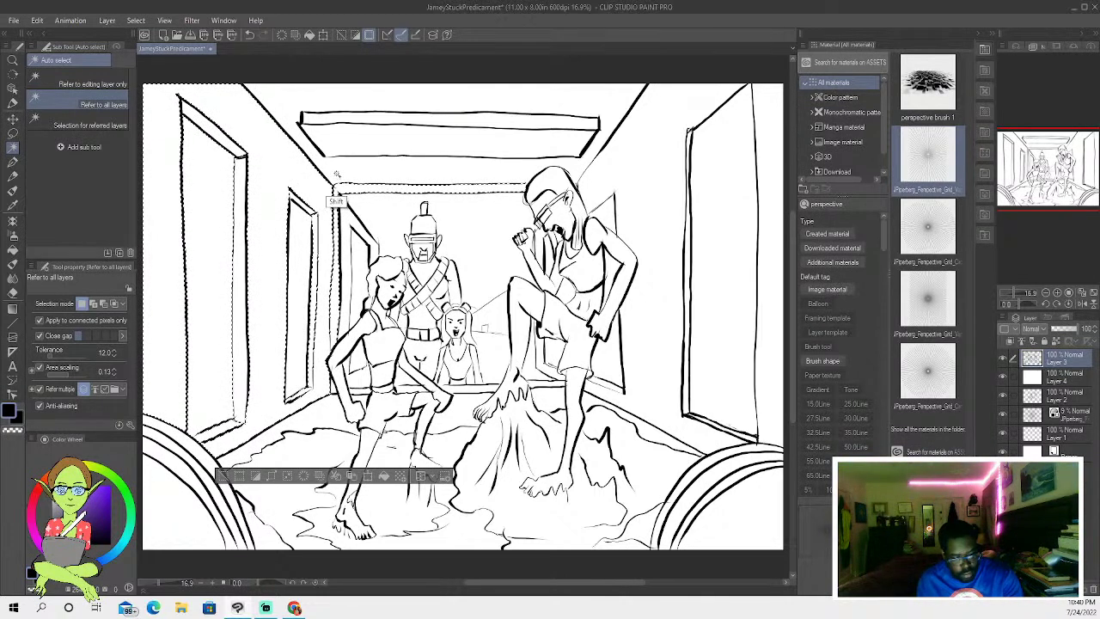
left_click(375, 324, "shift")
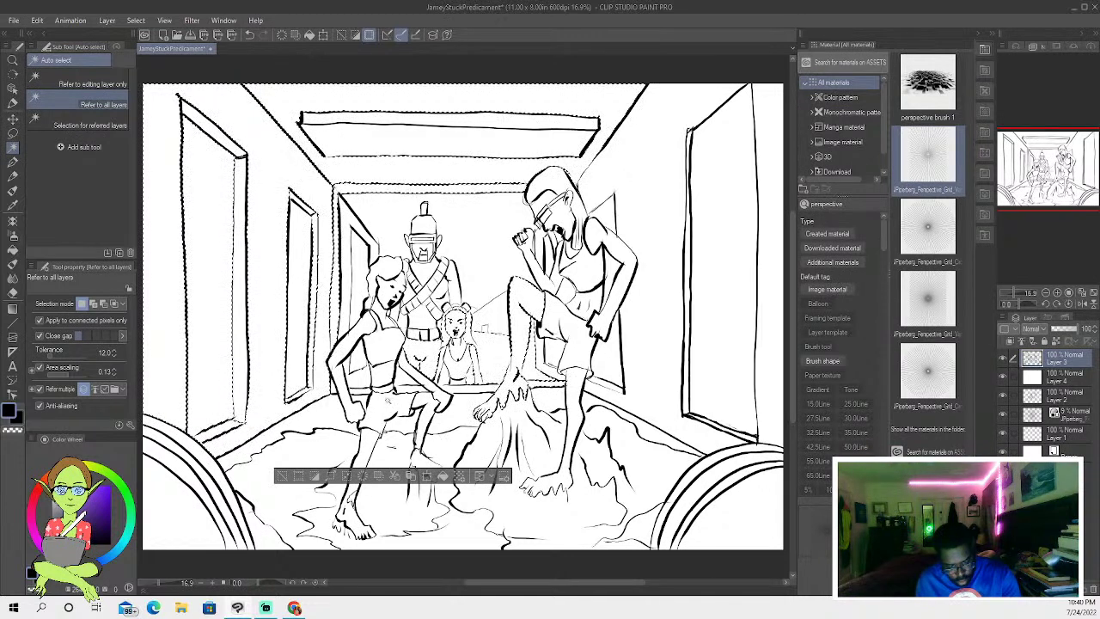
key("ctrl+d")
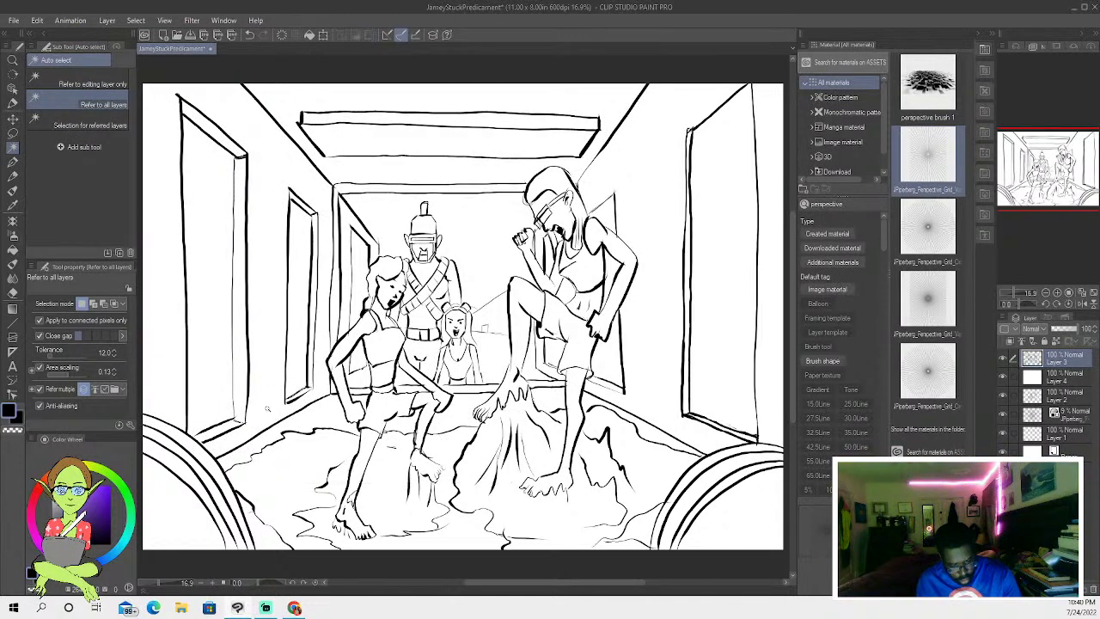
- Try to select both corridor side walls together with the rear door frame, and clear the selection
left_click(13, 162)
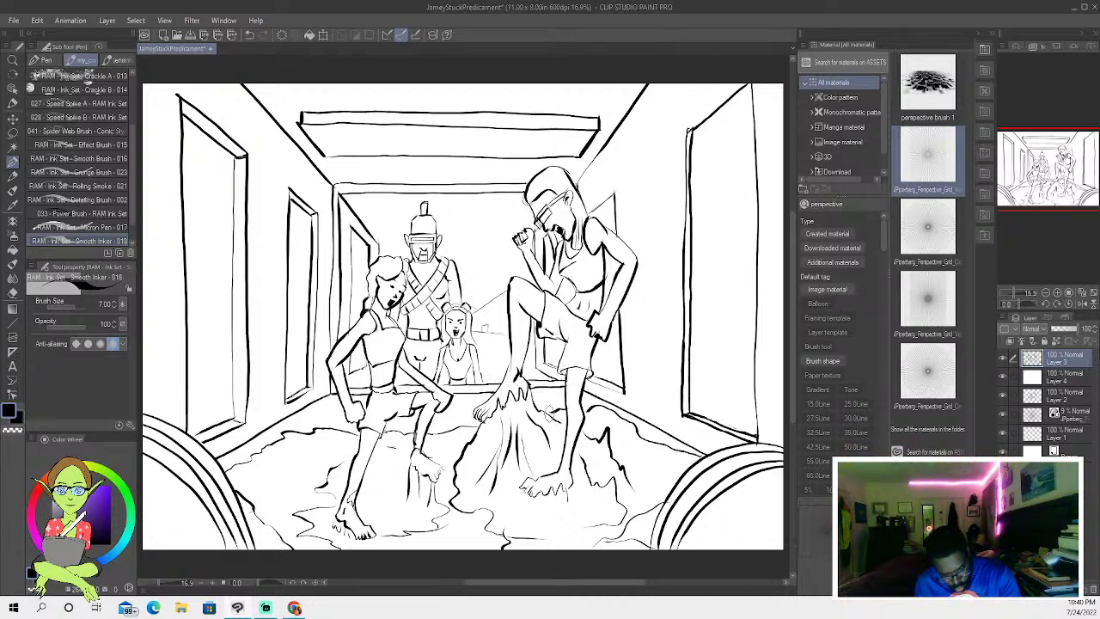
left_click(13, 148)
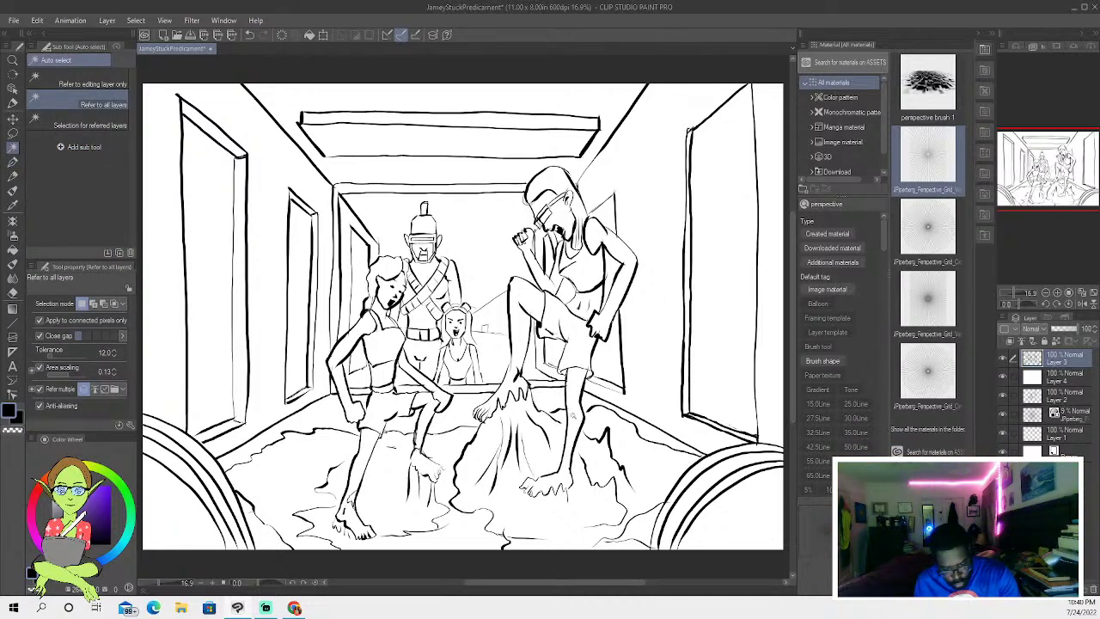
left_click(306, 412)
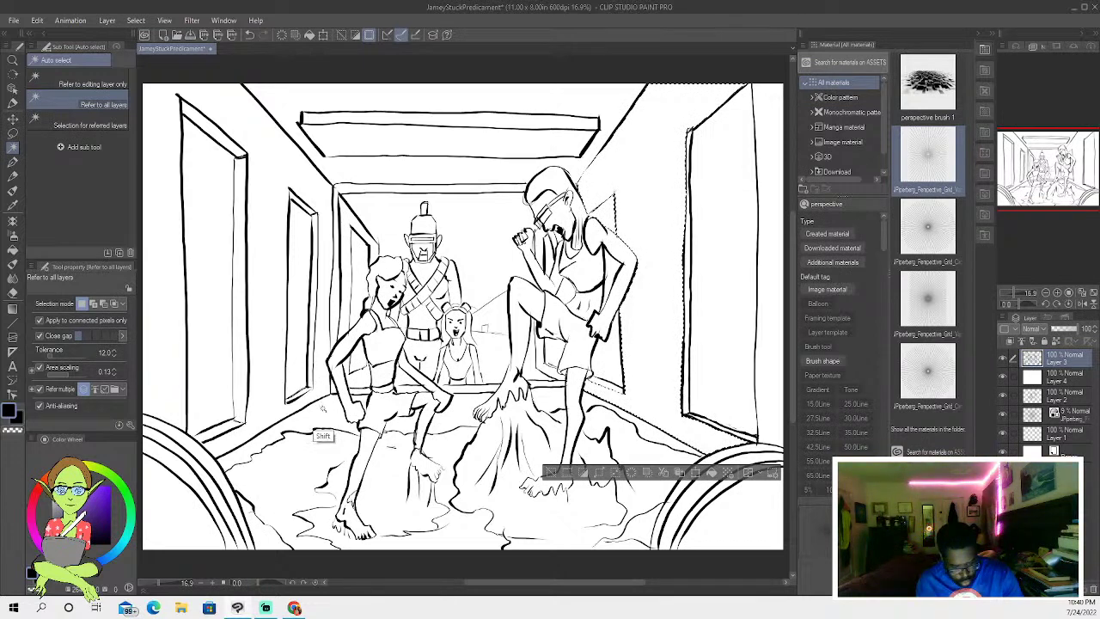
left_click(319, 436, "shift")
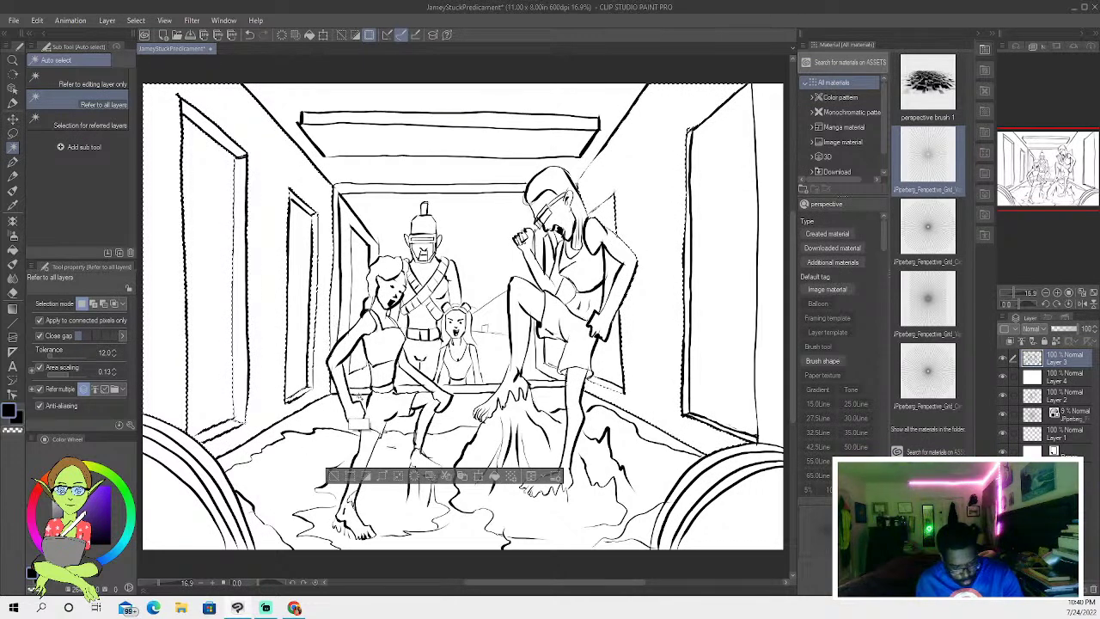
left_click(332, 392, "shift")
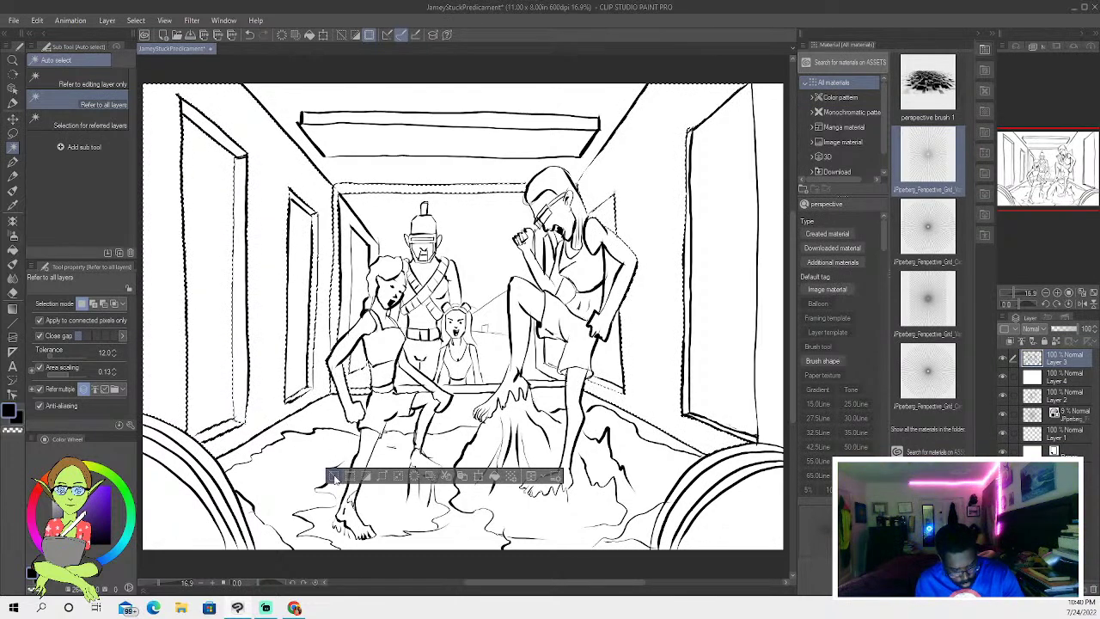
key("ctrl+d")
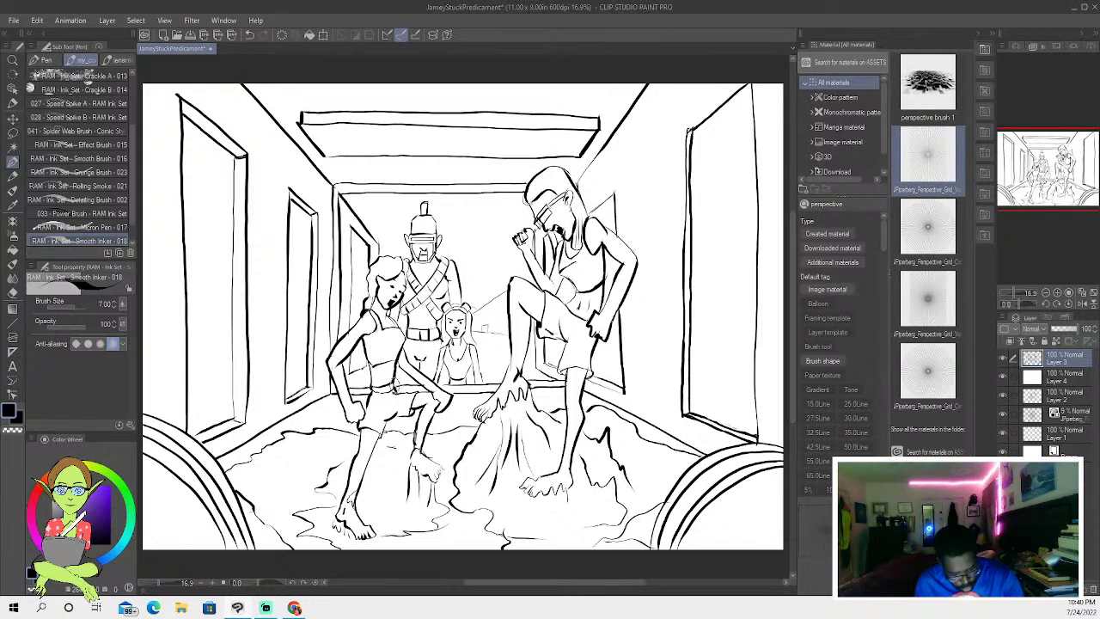
- Try to select the rear doorway's sill strip behind the figures with Auto select referring to all layers, and clear the selection
left_click(12, 147)
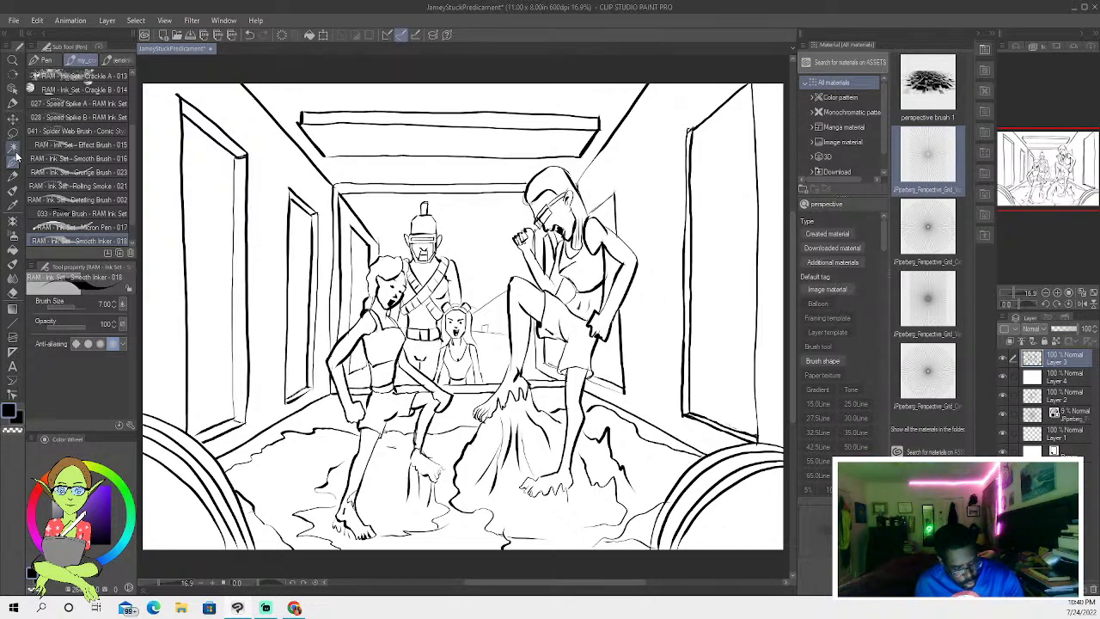
left_click(362, 390, "shift")
left_click(405, 391, "shift")
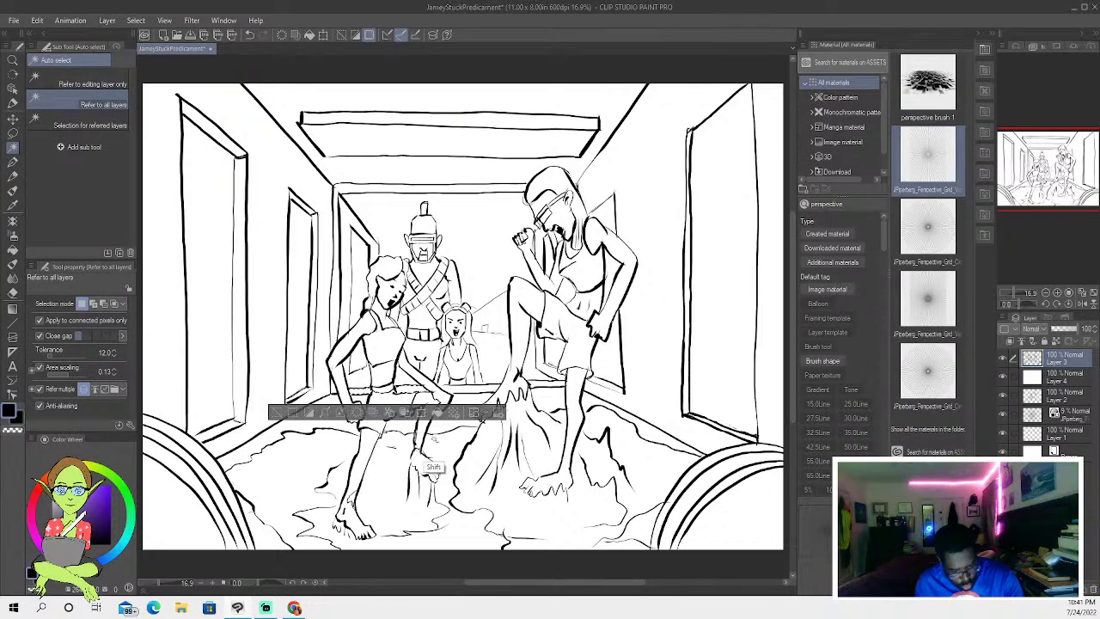
left_click(461, 388, "shift")
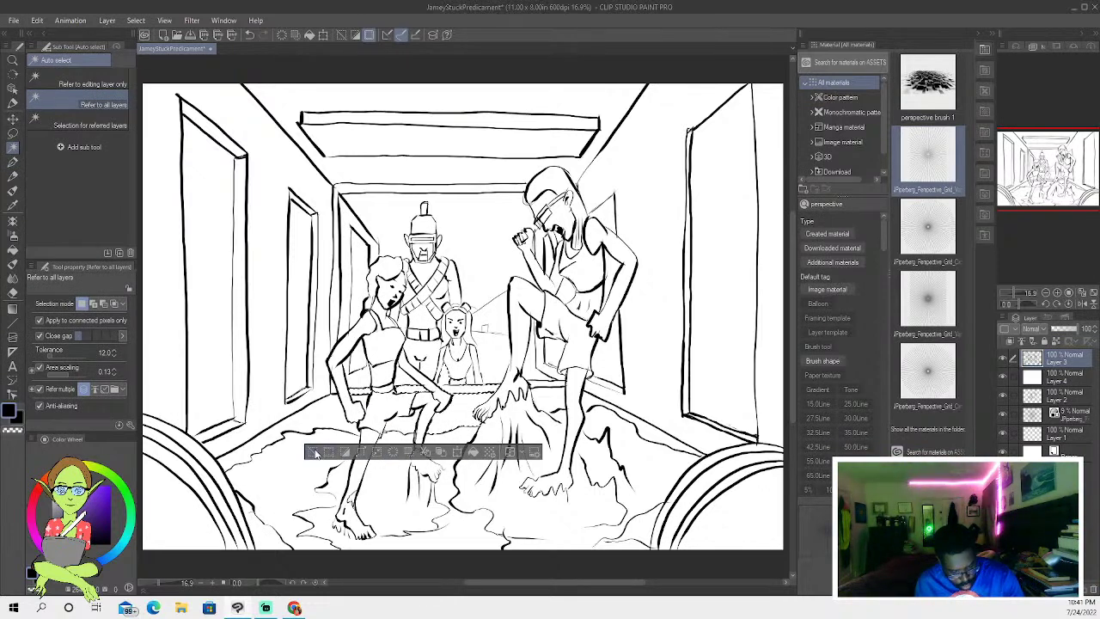
left_click(314, 454)
left_click(13, 161)
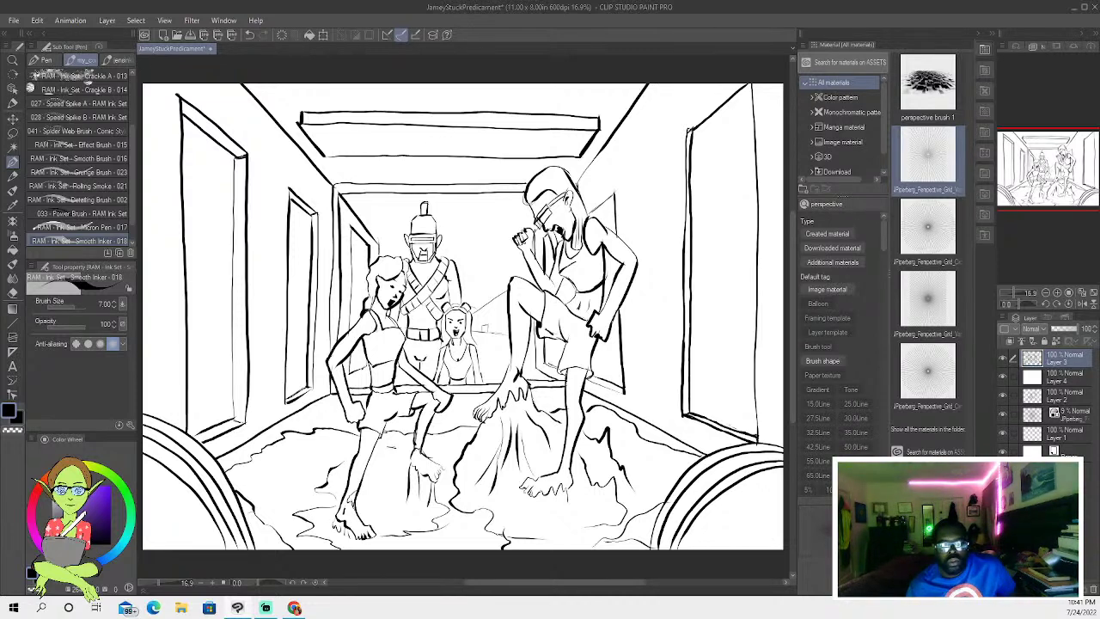
left_click(294, 607)
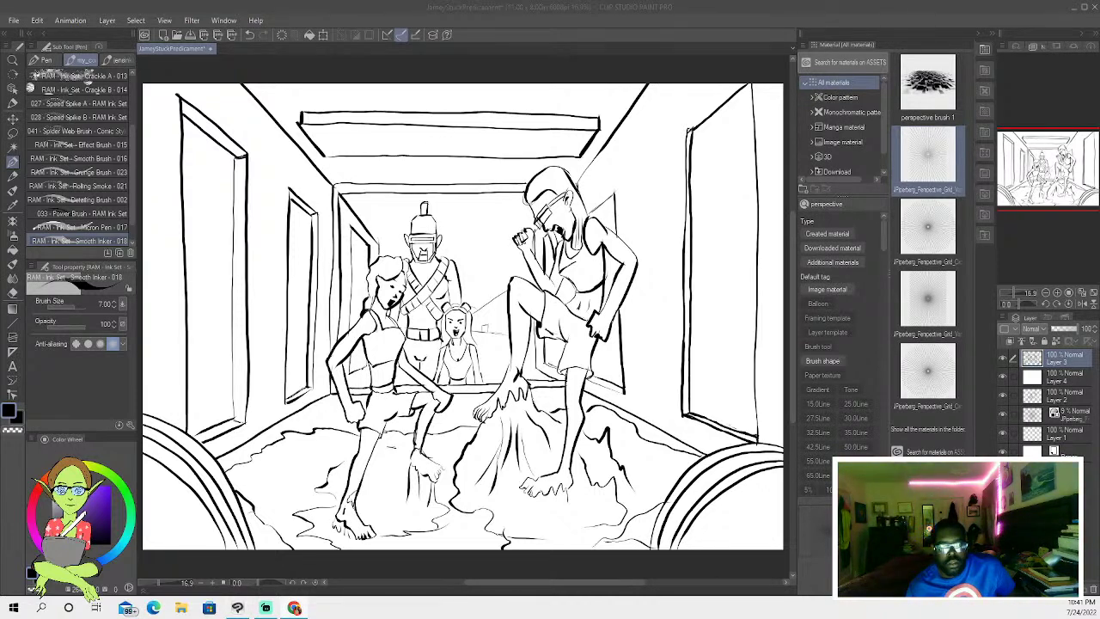
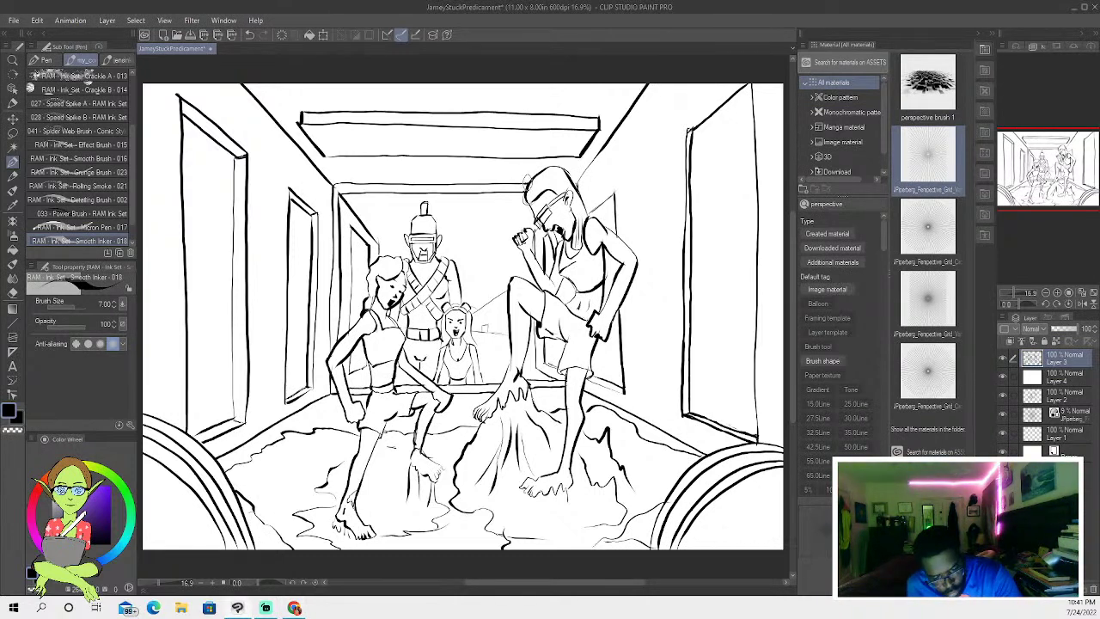
- Try to select the ceiling, both corridor walls and the foreground puddle together, and undo the last region added
key("w")
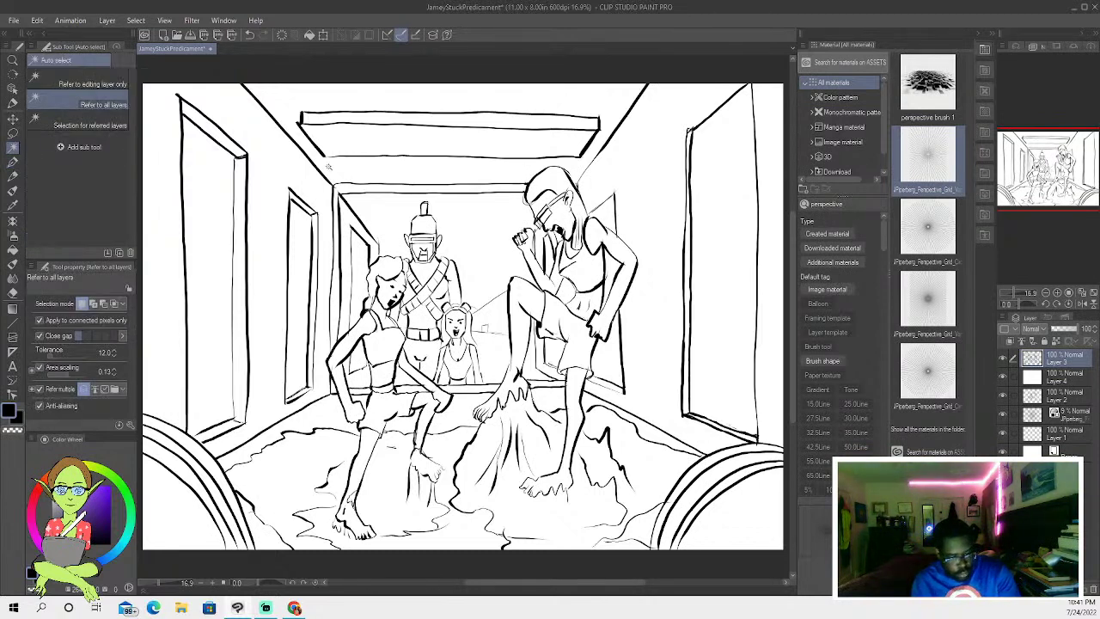
left_click(318, 191)
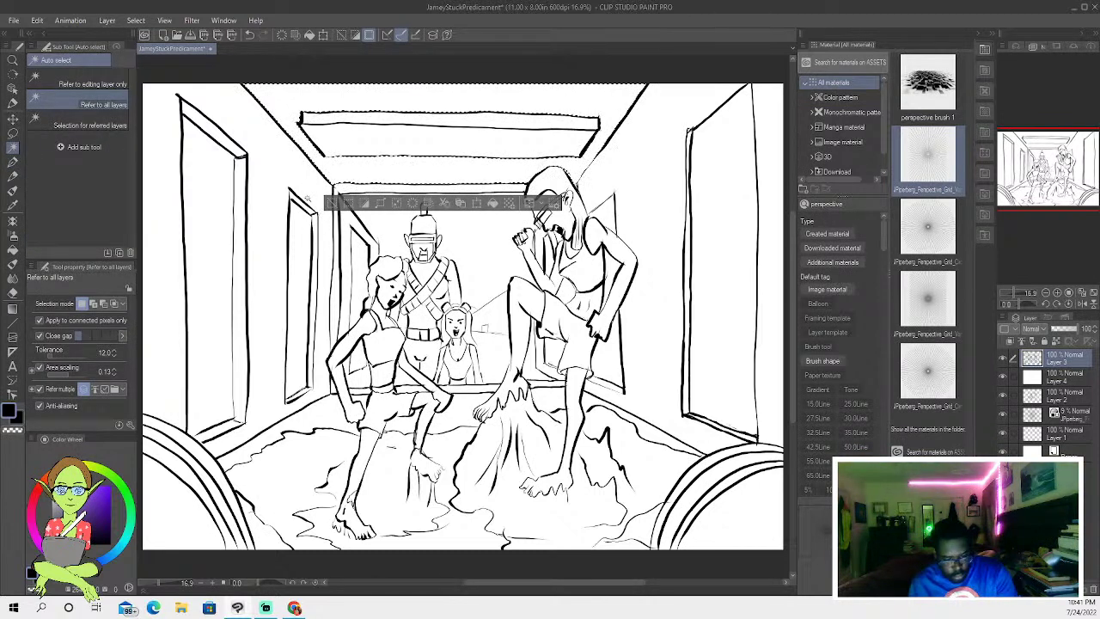
left_click(280, 514, "shift")
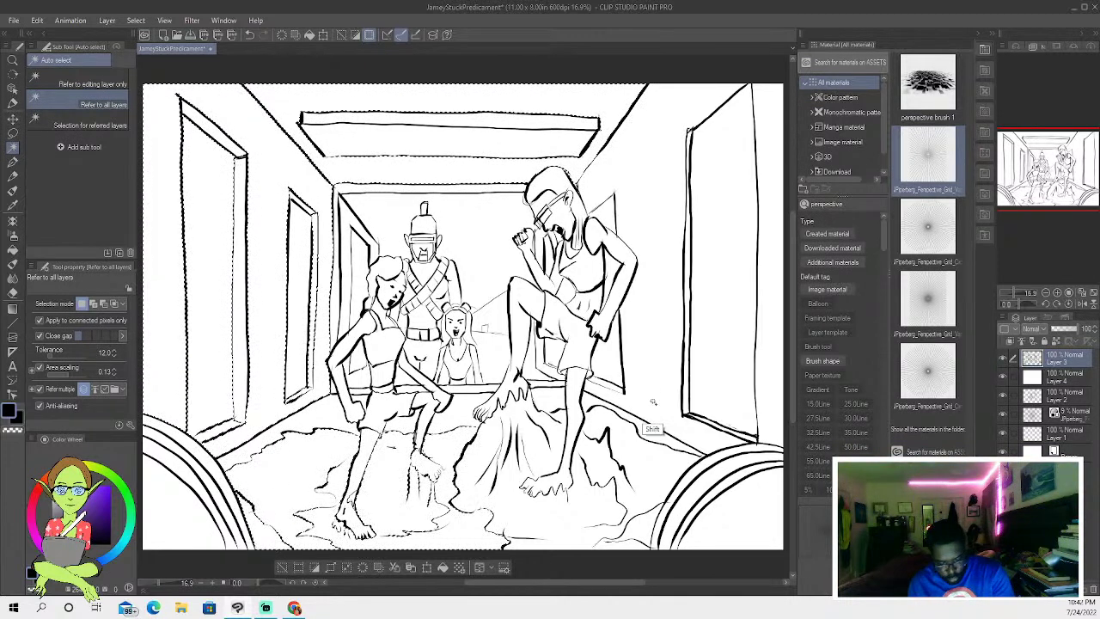
left_click(634, 491, "shift")
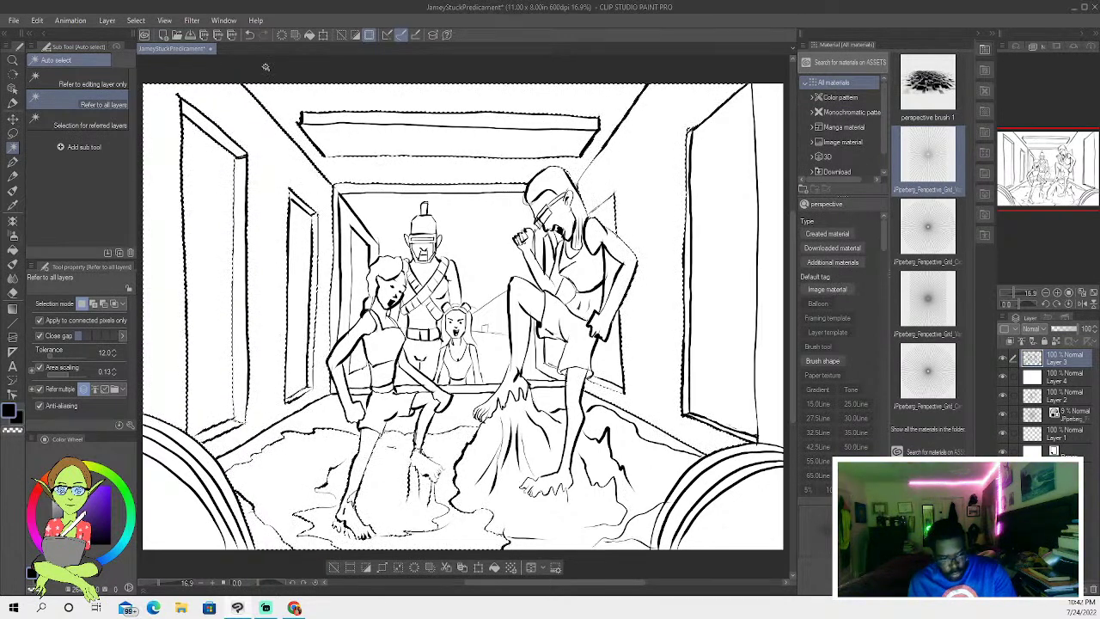
left_click(249, 35)
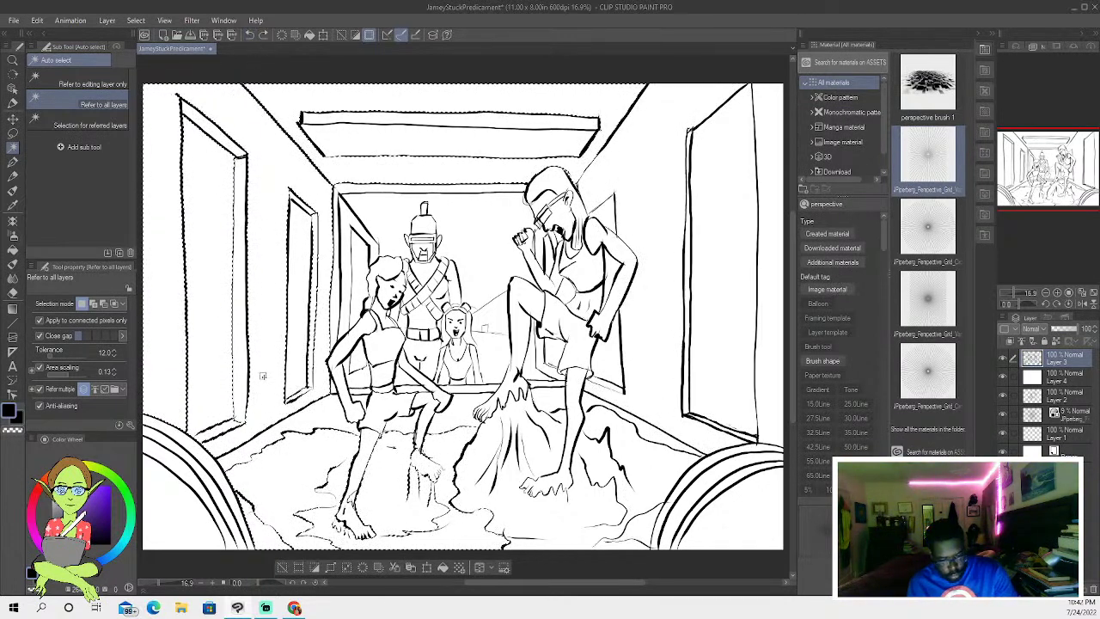
- Ink over the upper edge of the door frame behind the standing woman's shoulder with the Smooth Inker, and clear the selection
left_click(13, 161)
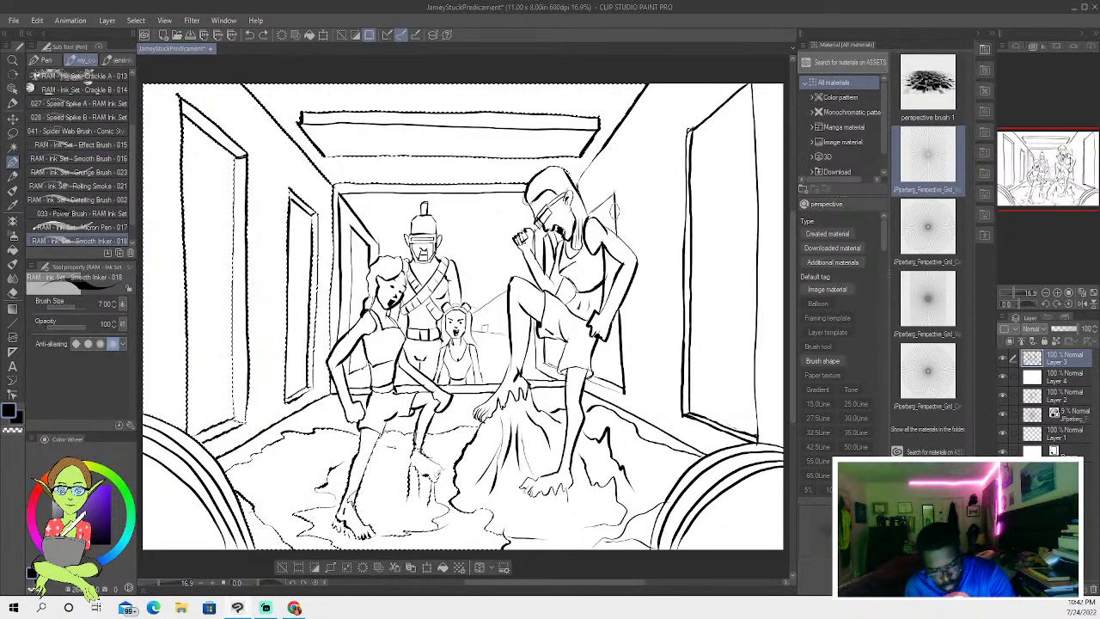
left_click_drag(614, 191, 615, 207)
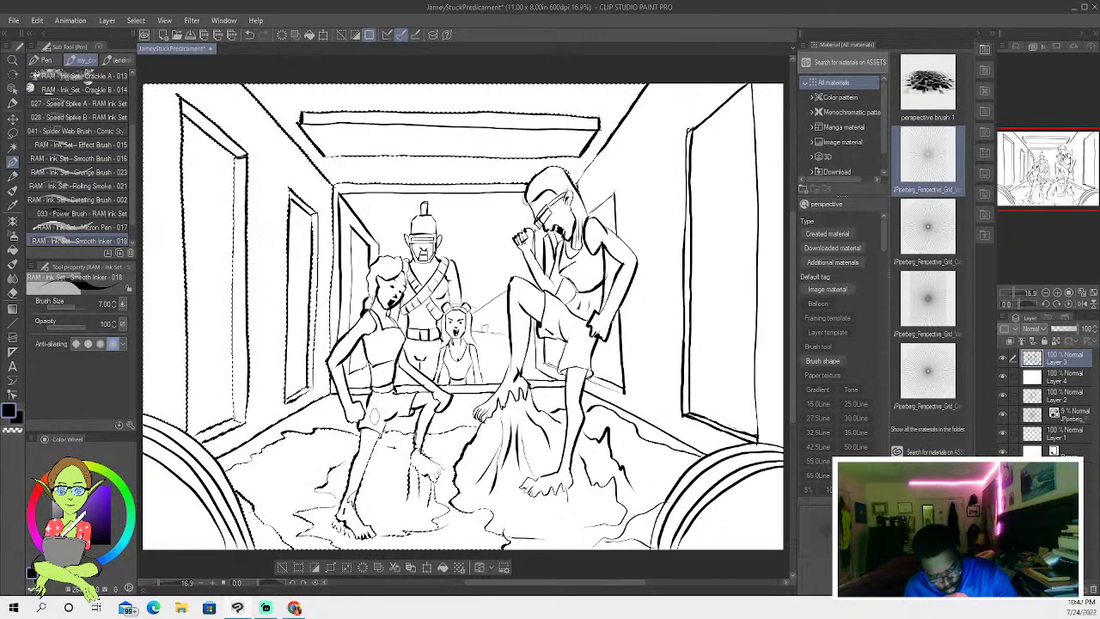
left_click(283, 569)
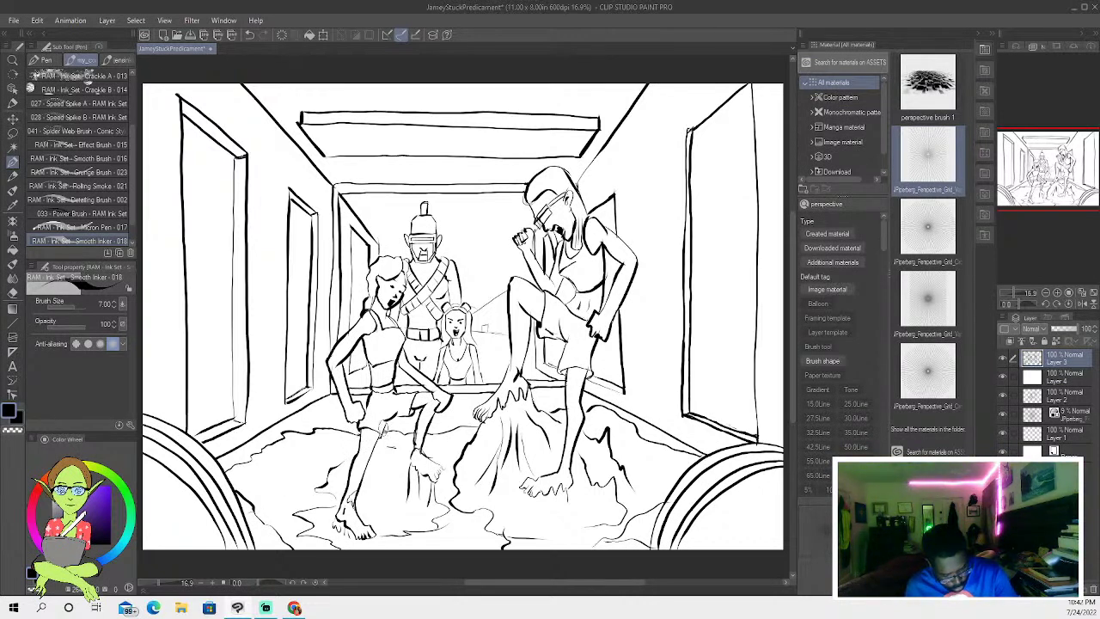
- Try to select the left wall, ceiling and right wall including its outer edge strip with Auto select, and clear the selection
left_click(13, 147)
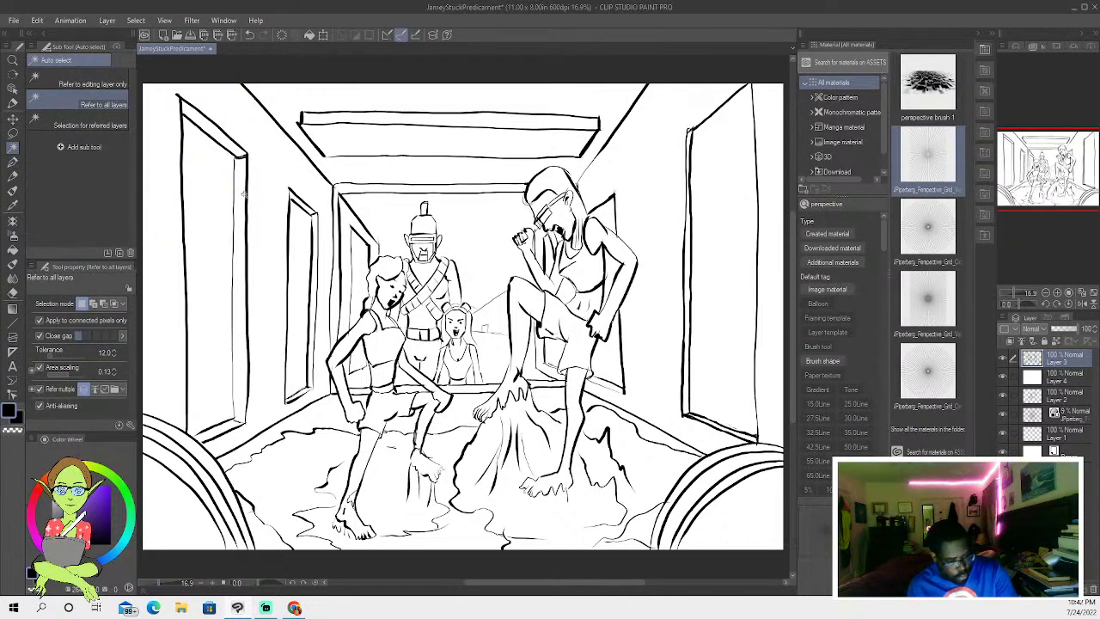
left_click(296, 456)
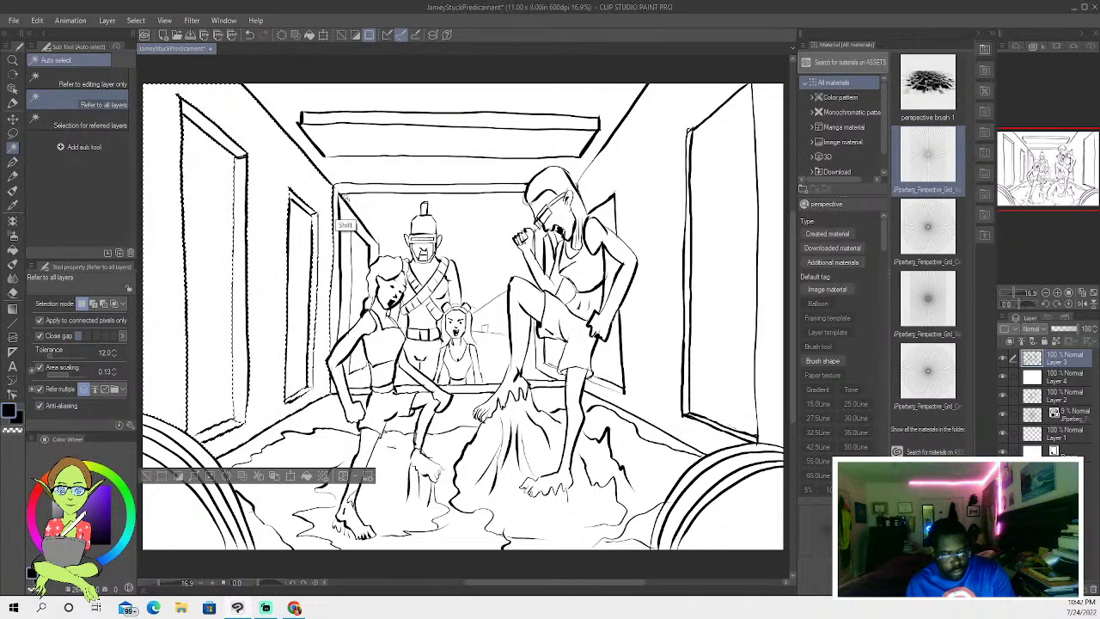
left_click(354, 243, "shift")
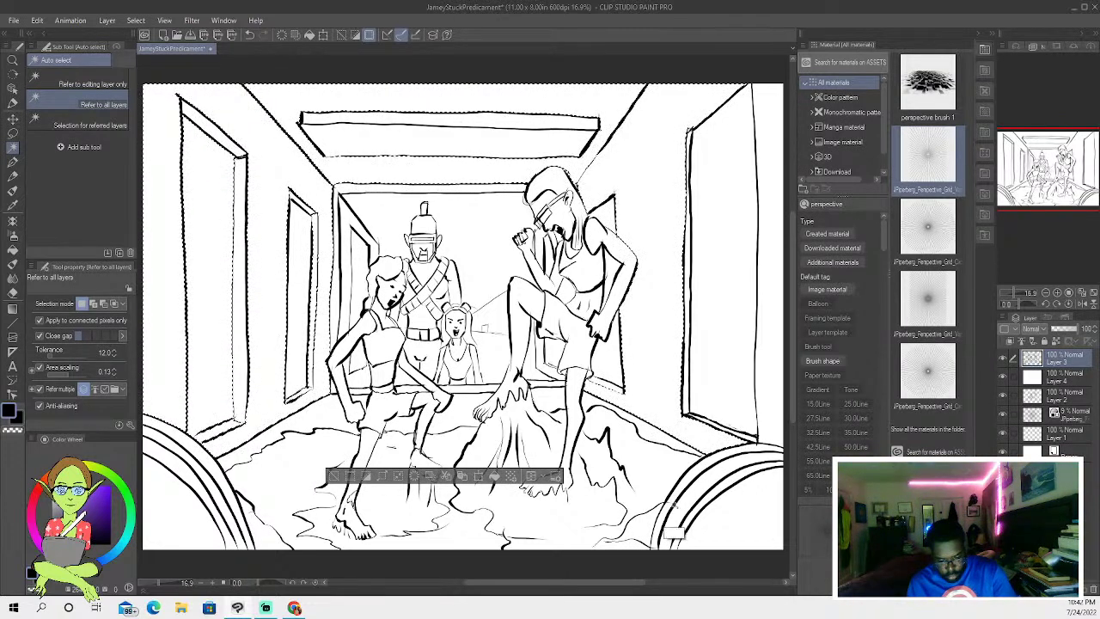
left_click(770, 418, "shift")
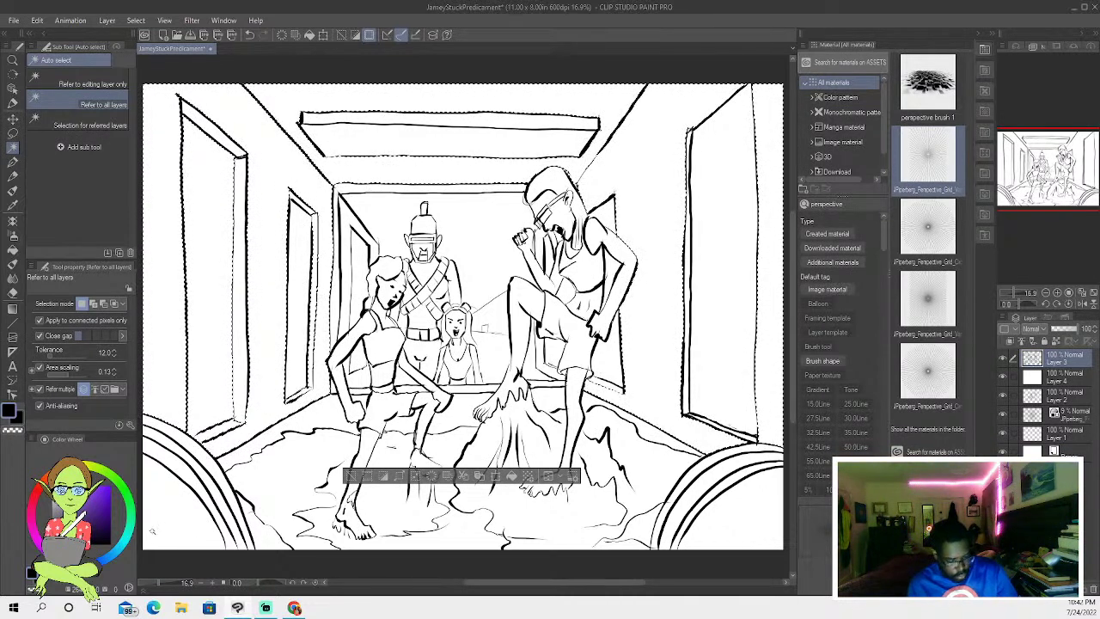
left_click(363, 478)
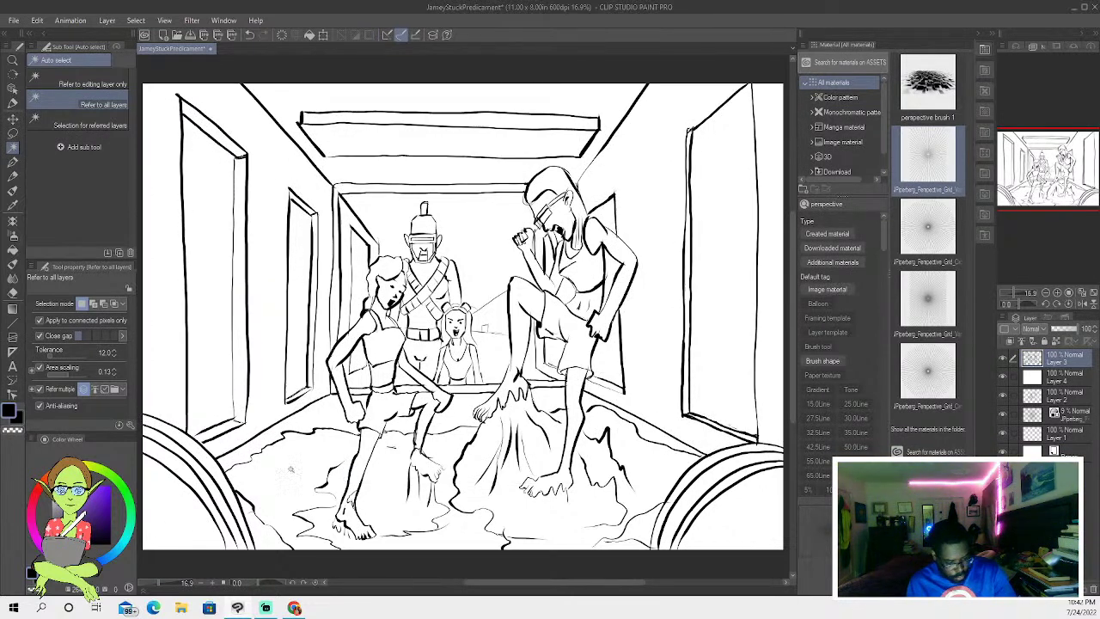
- Try to select only the corridor's left wall to test its outline, and clear the selection
left_click(13, 160)
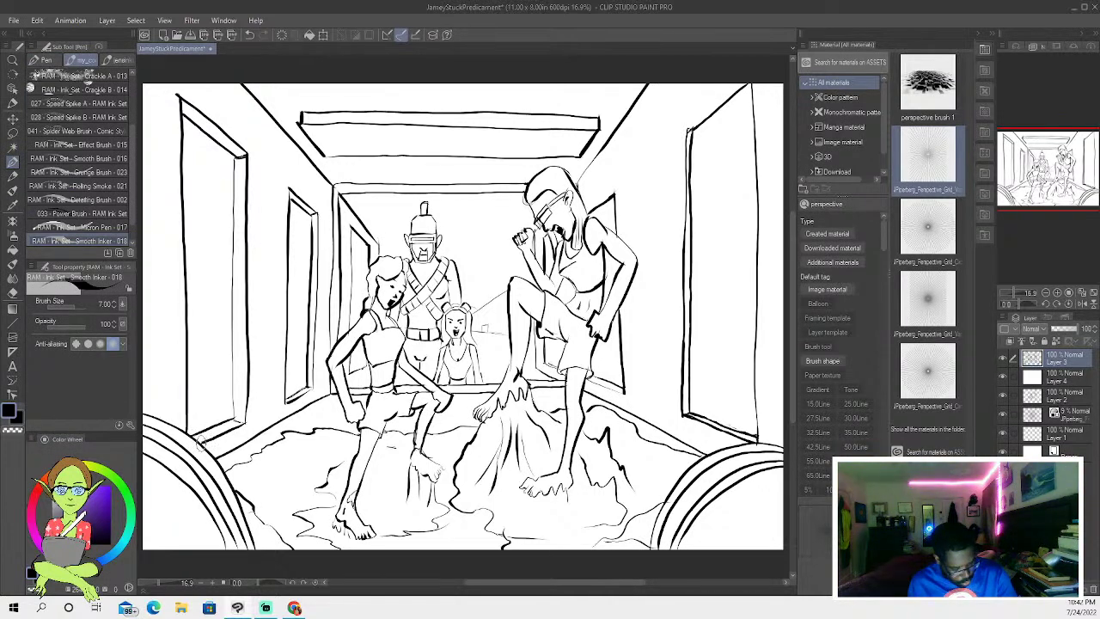
left_click(13, 147)
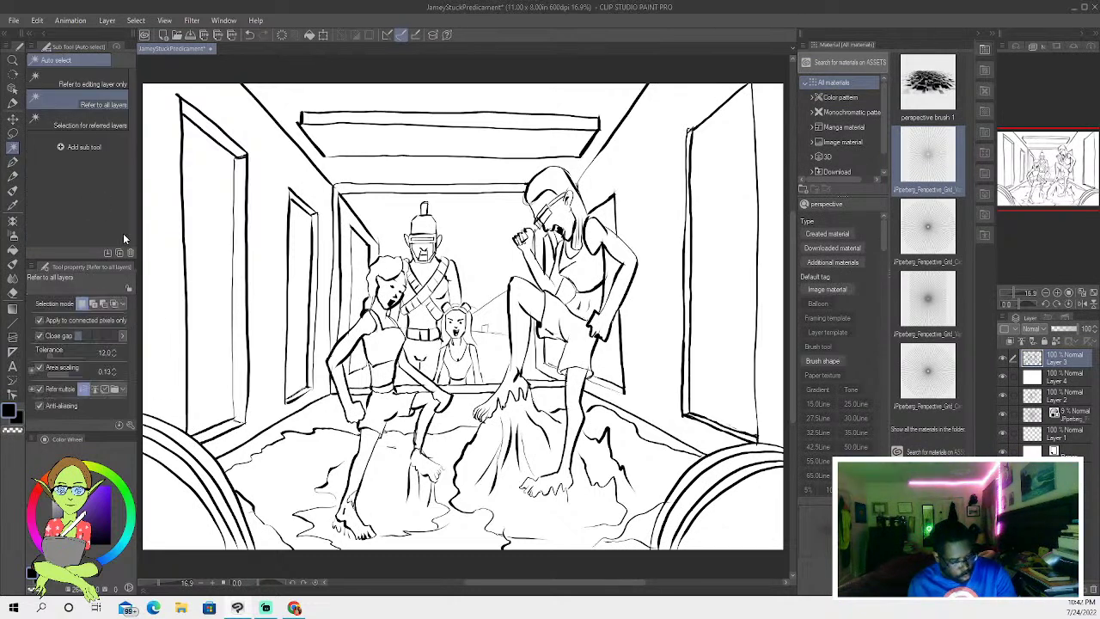
left_click(267, 301)
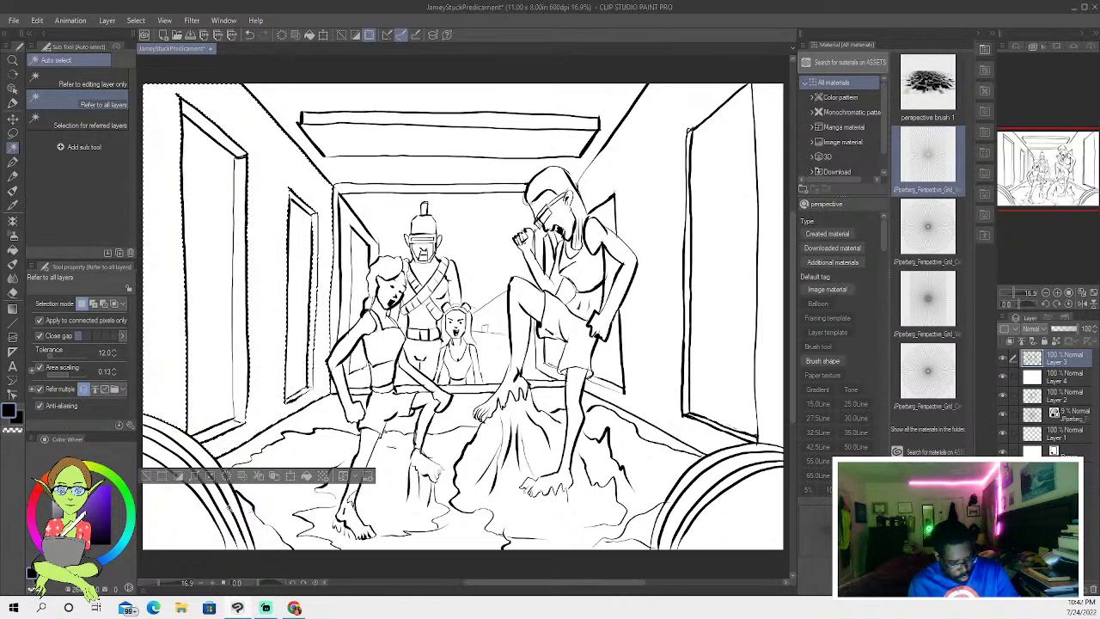
left_click(146, 474)
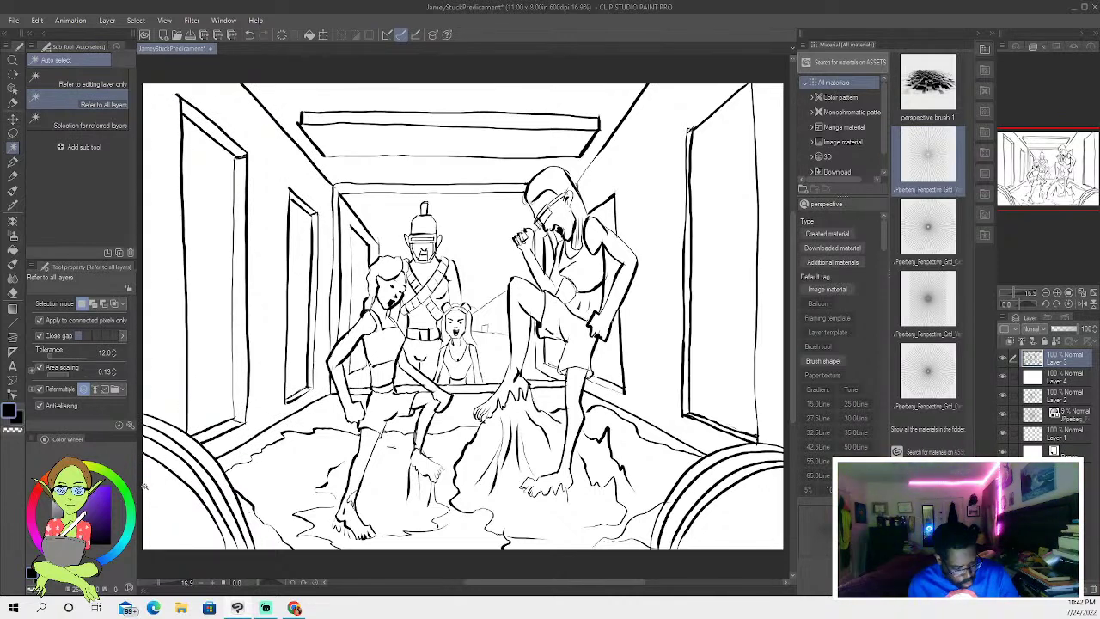
- Try to select both corridor walls and the ceiling plus the front-left woman's shorts and leg, and undo the figure's addition
left_click(13, 162)
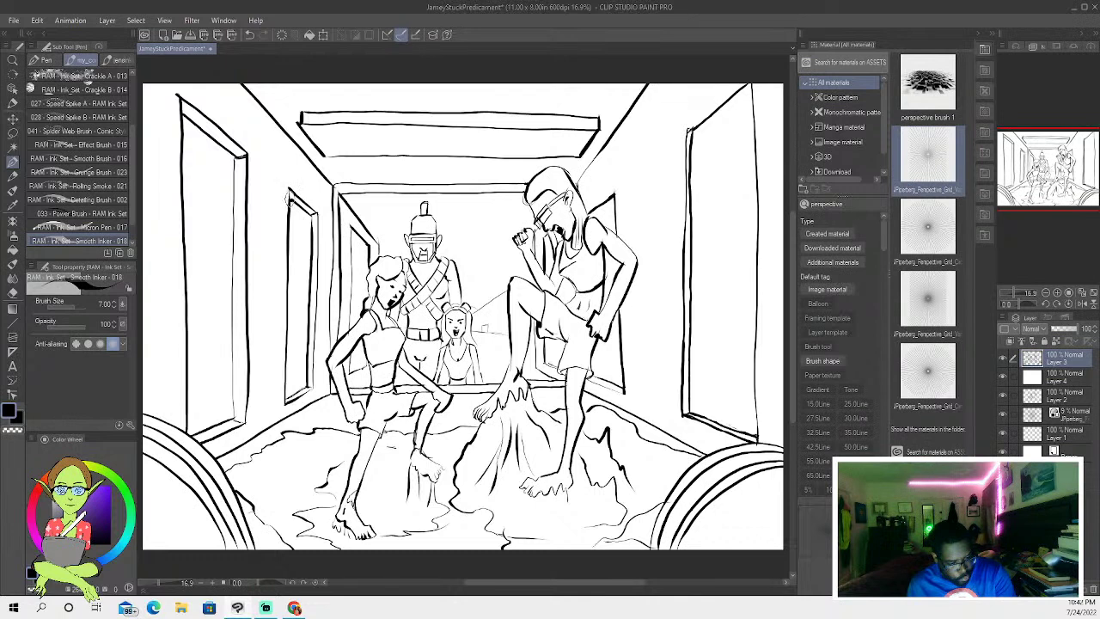
key("w")
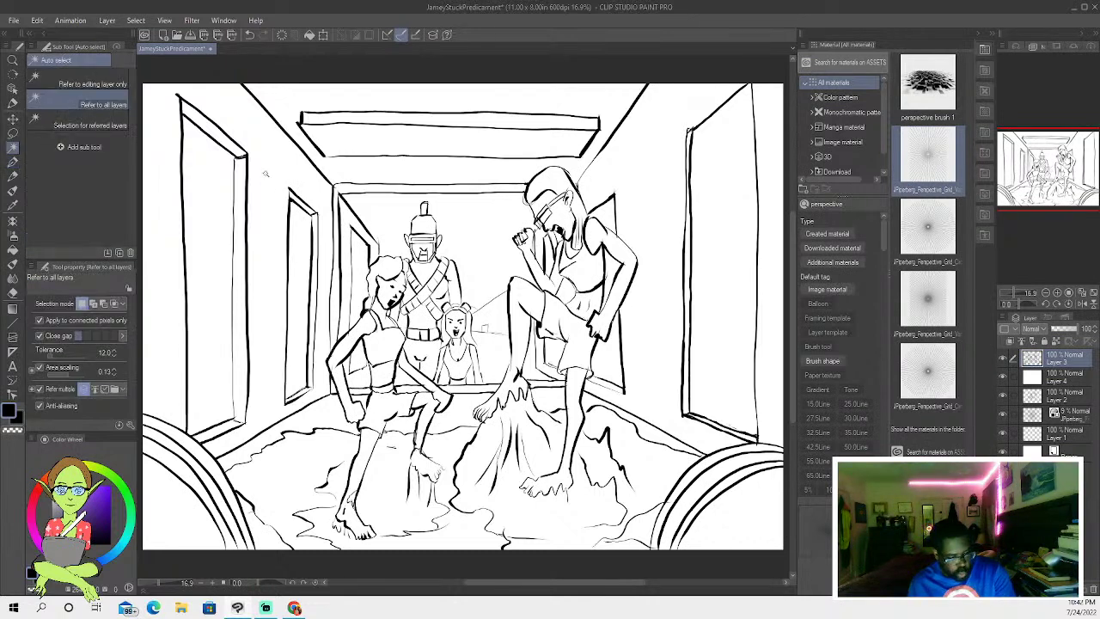
left_click(296, 462)
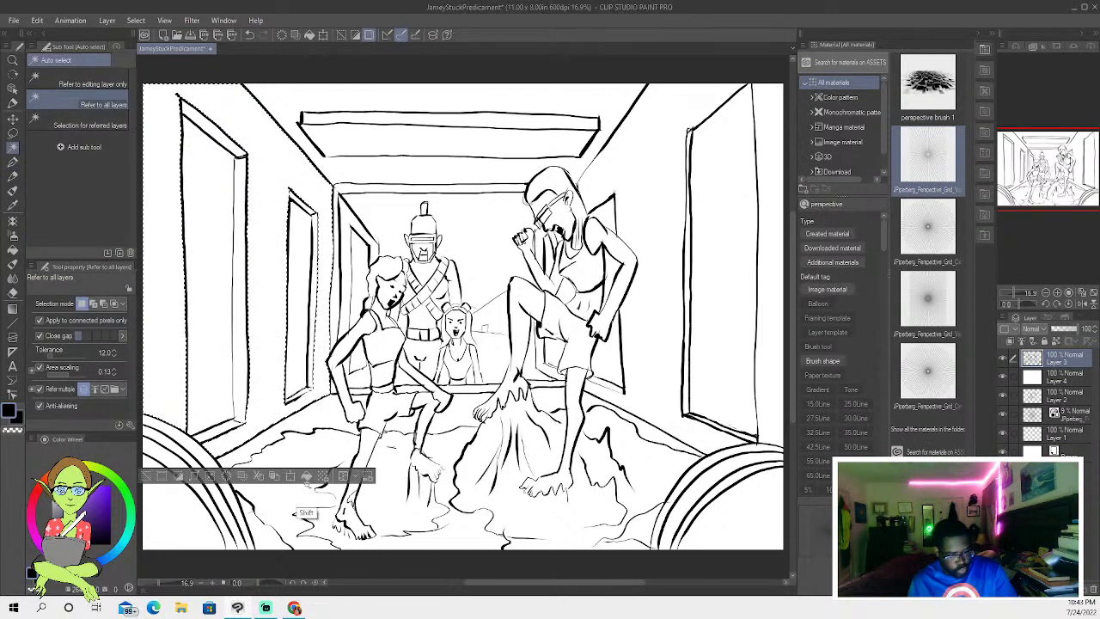
left_click(655, 425, "shift")
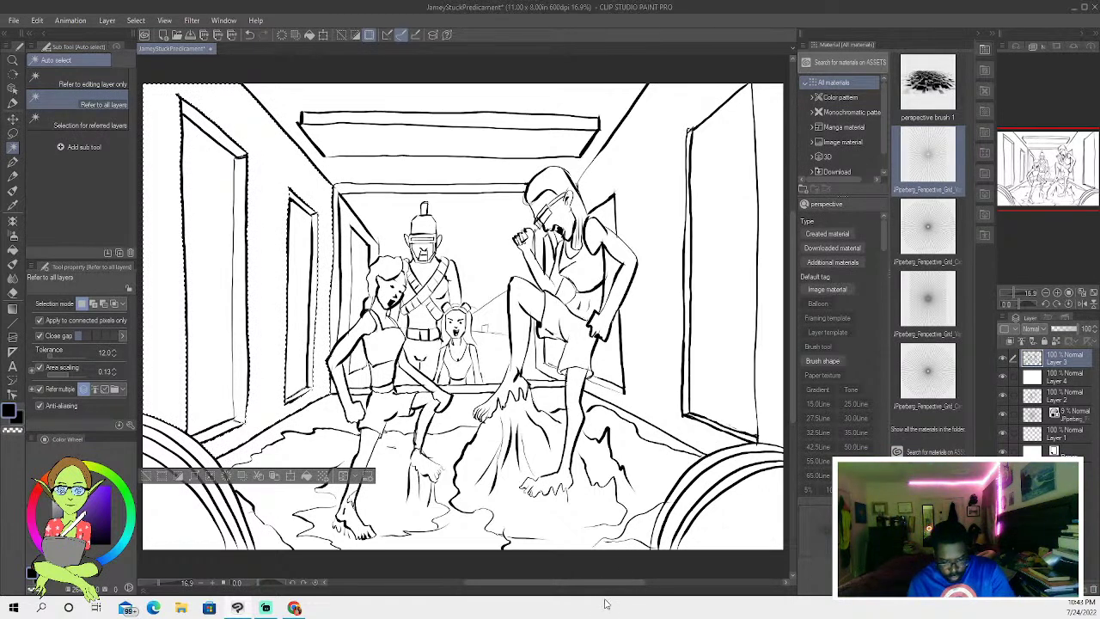
left_click(356, 226, "shift")
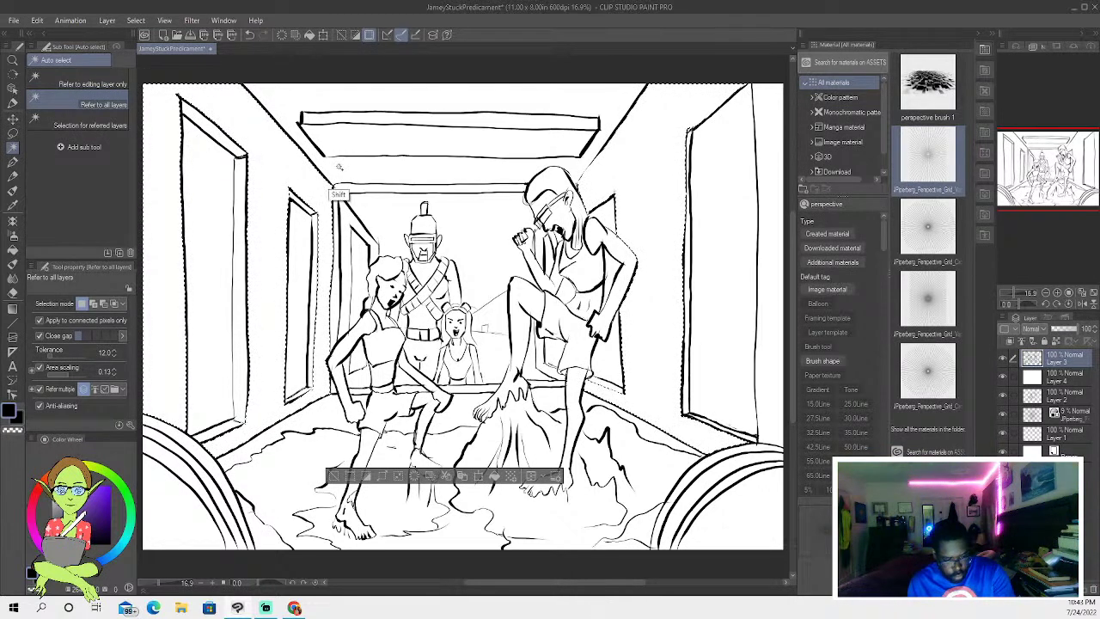
left_click(325, 413, "shift")
left_click(368, 463, "shift")
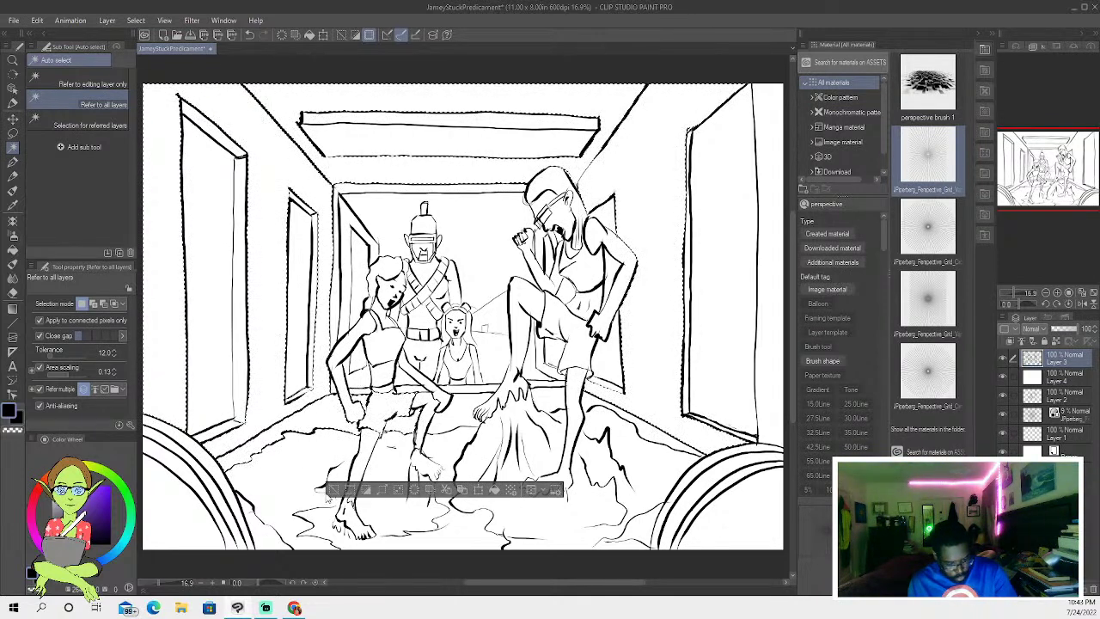
left_click(251, 36)
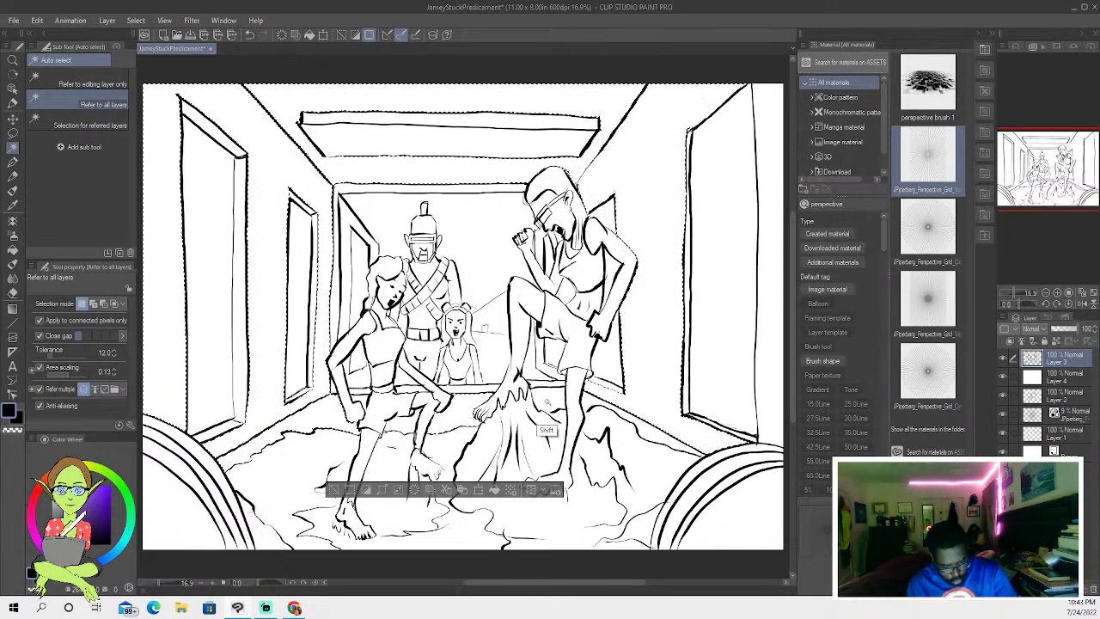
- Try to add the muddy floor to the selection, undo the addition, and clear the whole selection
left_click(547, 541, "shift")
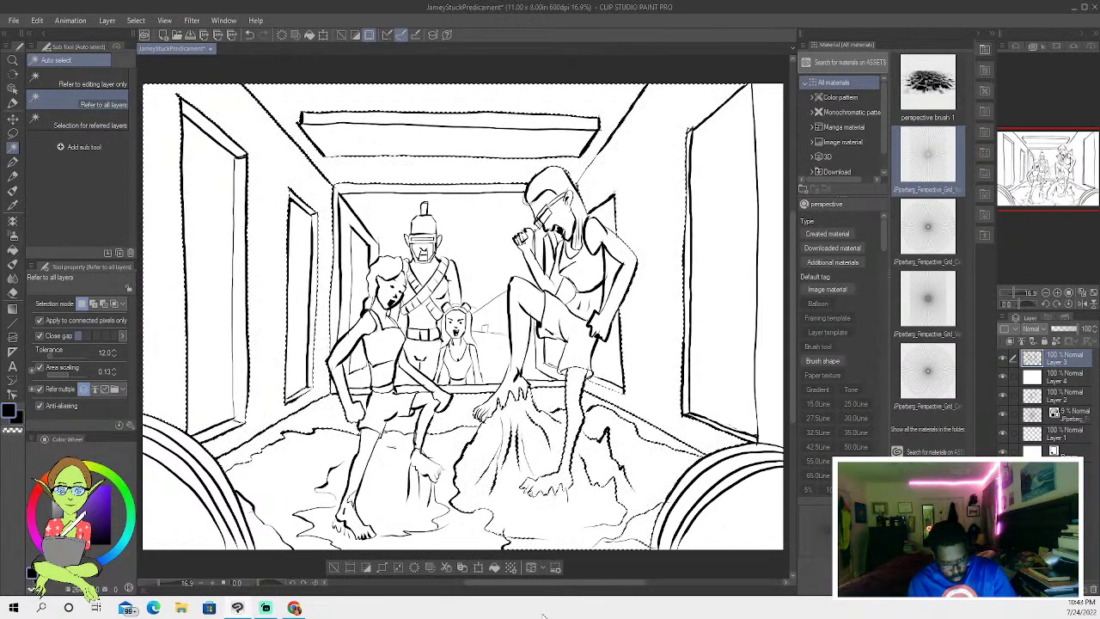
left_click(248, 34)
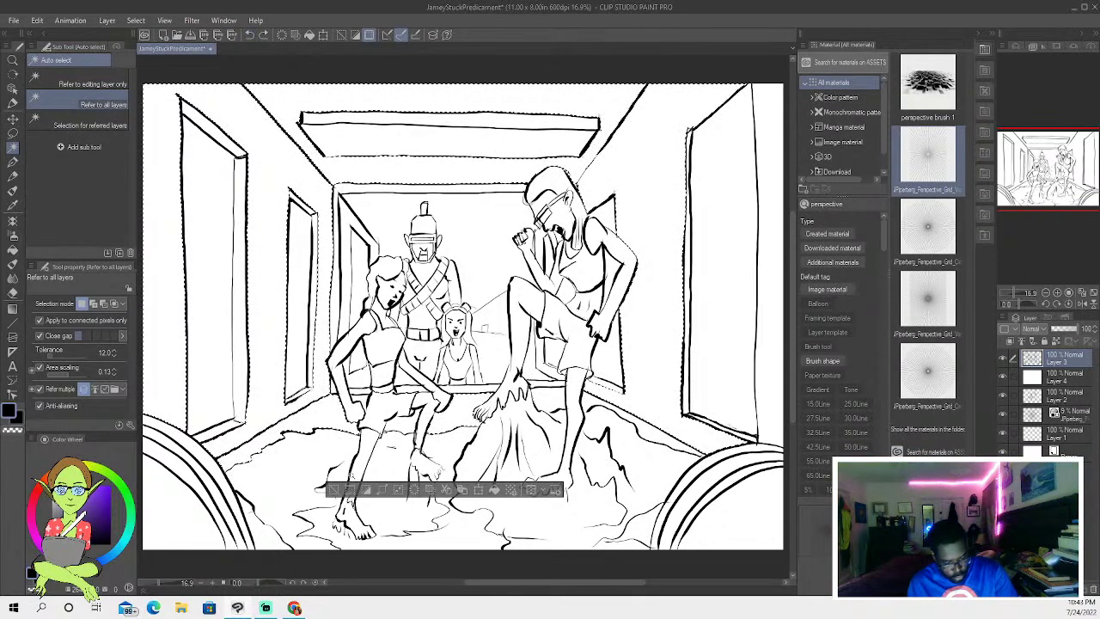
left_click(337, 490)
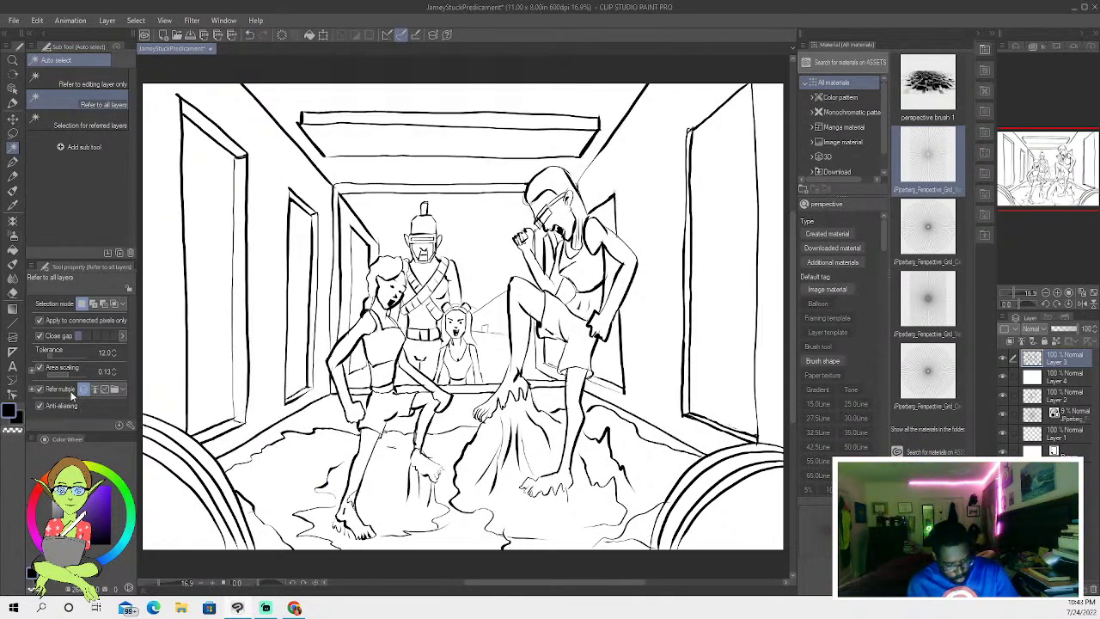
- Select the corridor's back wall border, both side walls, ceiling and floor-edge strips using Auto select with Refer to all layers
left_click(13, 162)
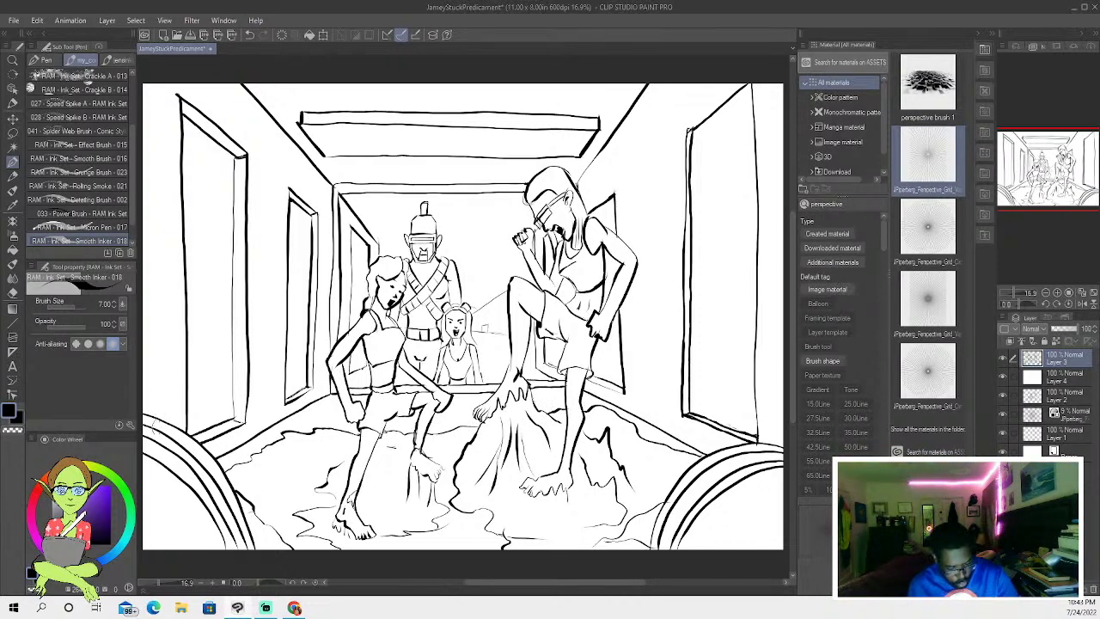
left_click(13, 147)
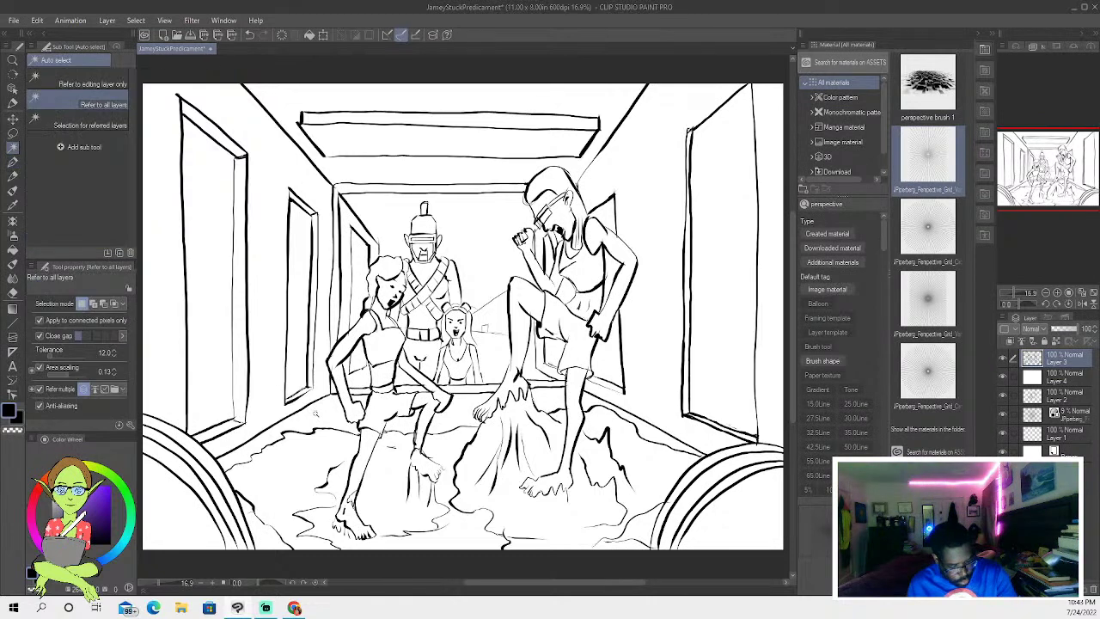
left_click(365, 406, "shift")
left_click(401, 428, "shift")
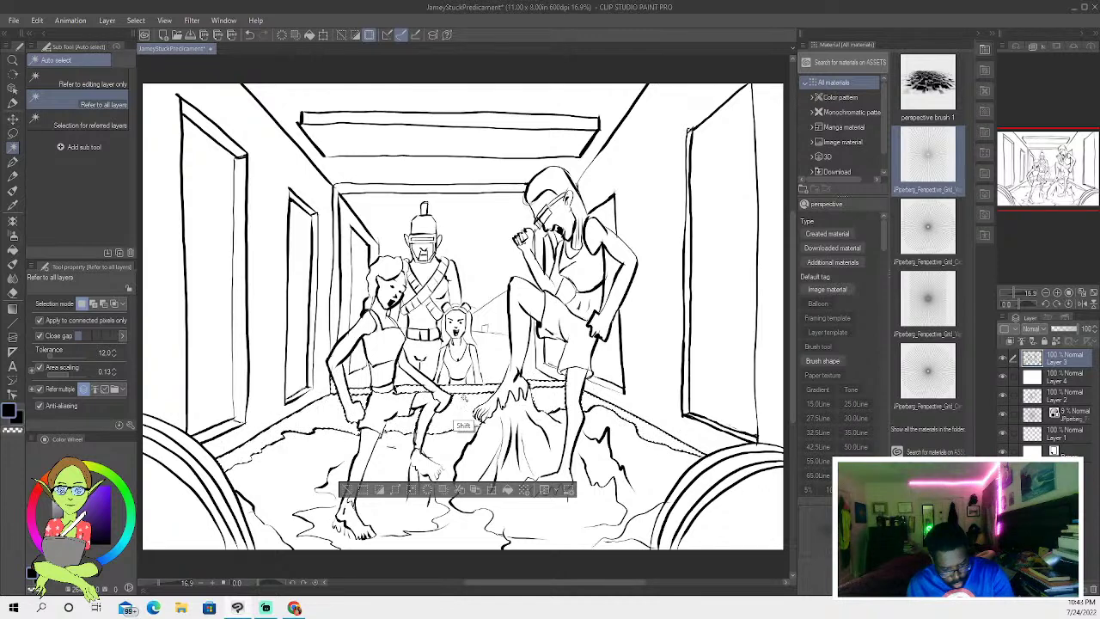
left_click(332, 386, "shift")
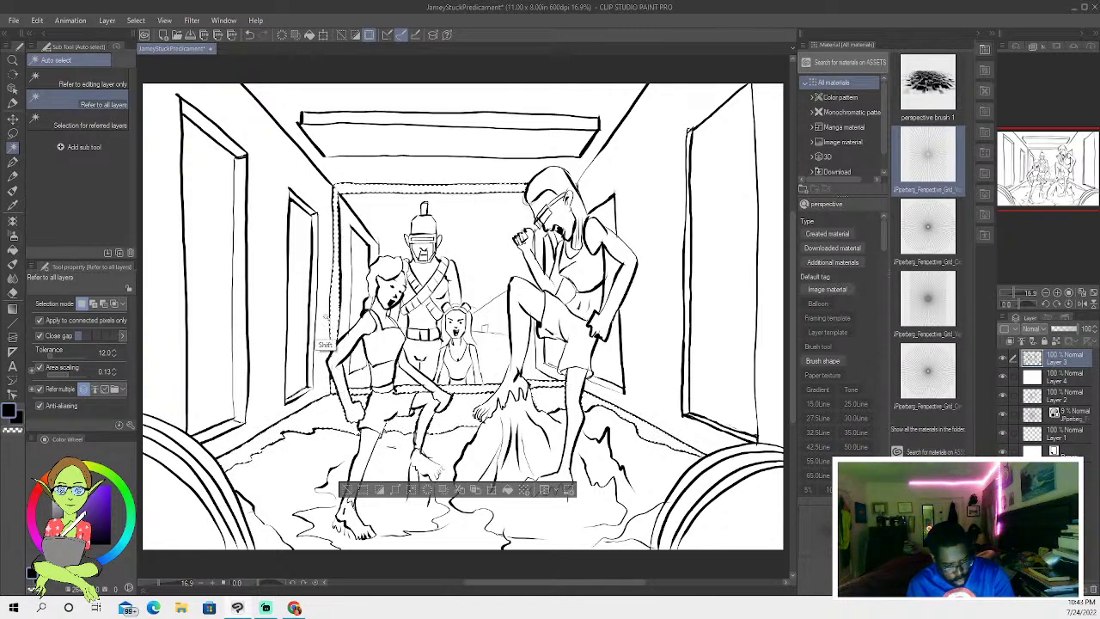
left_click(328, 388, "shift")
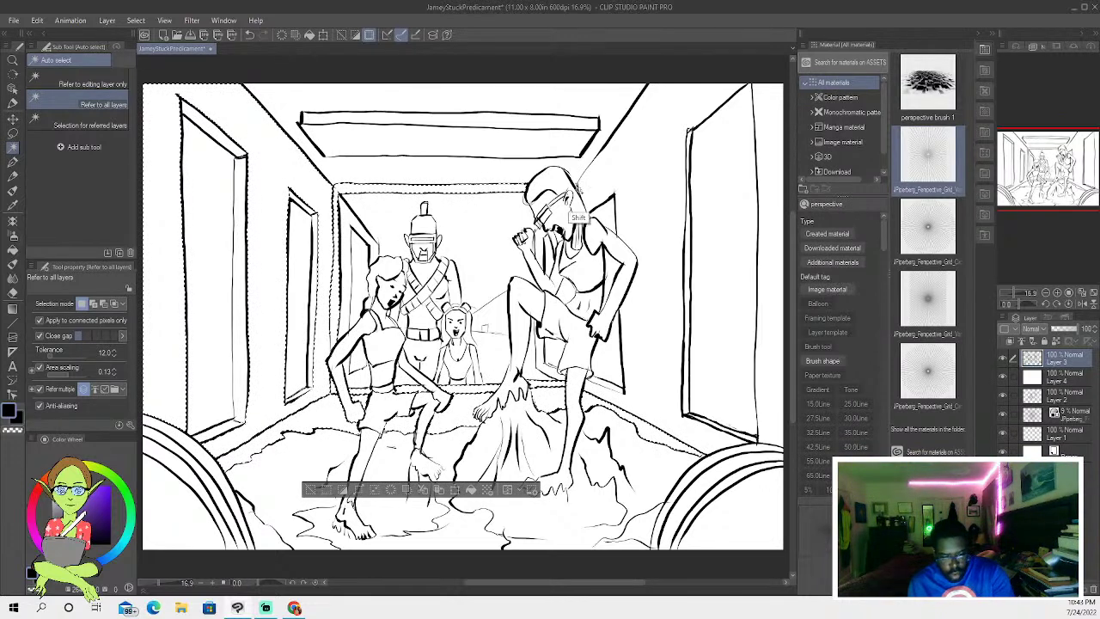
left_click(615, 108, "shift")
left_click(230, 457, "shift")
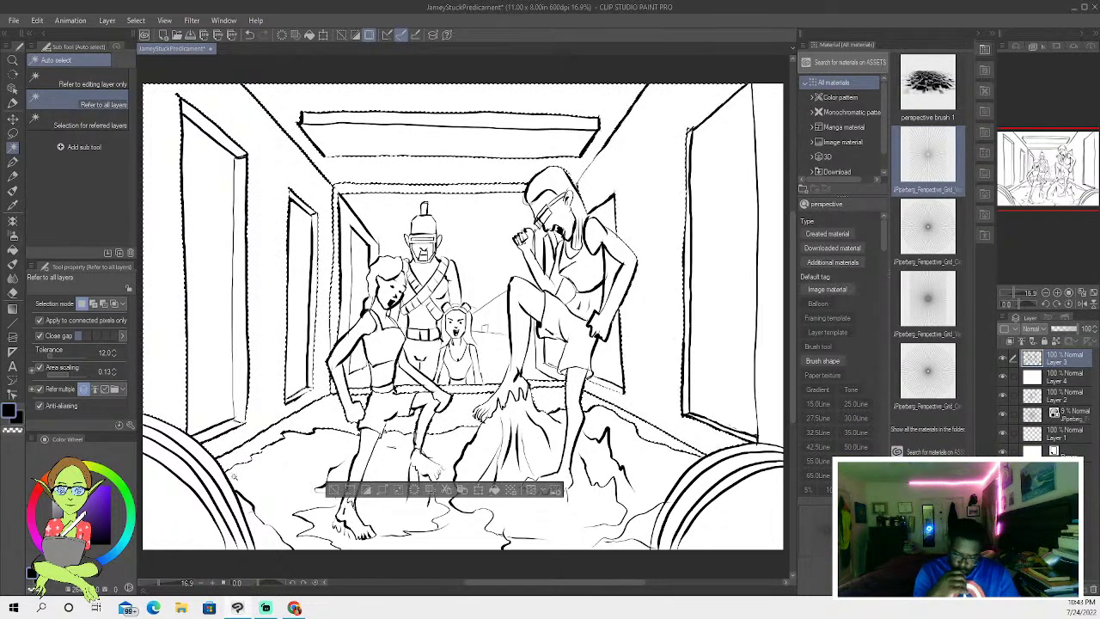
left_click(764, 401, "shift")
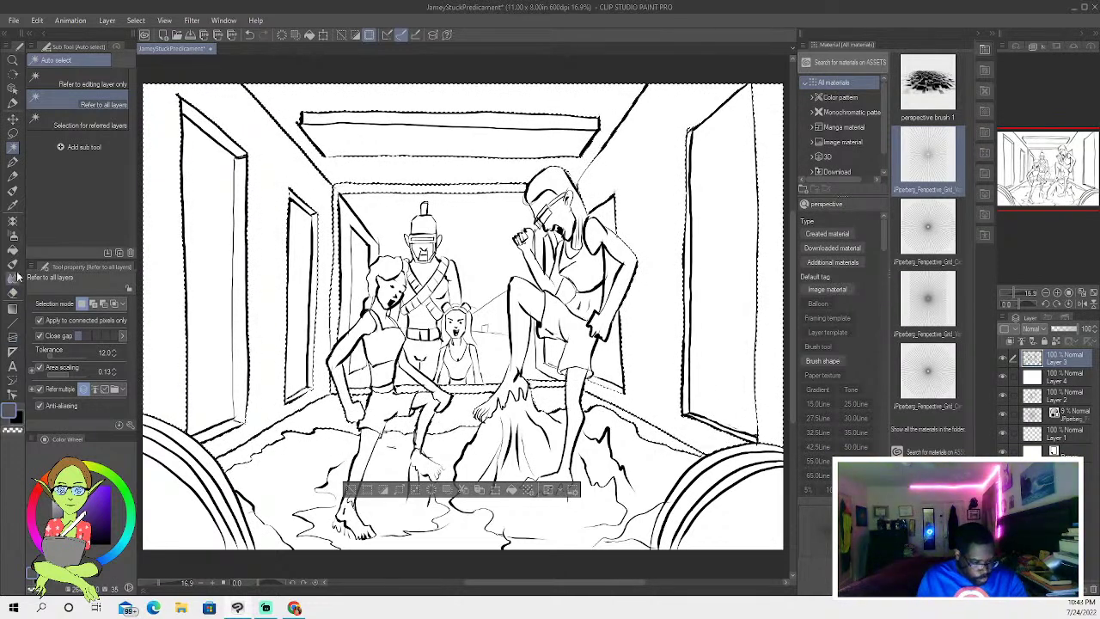
- Fill the selected corridor surfaces with a circular Foreground to transparent gradient, dark around the figures and light blue outward
left_click(12, 308)
left_click(99, 334)
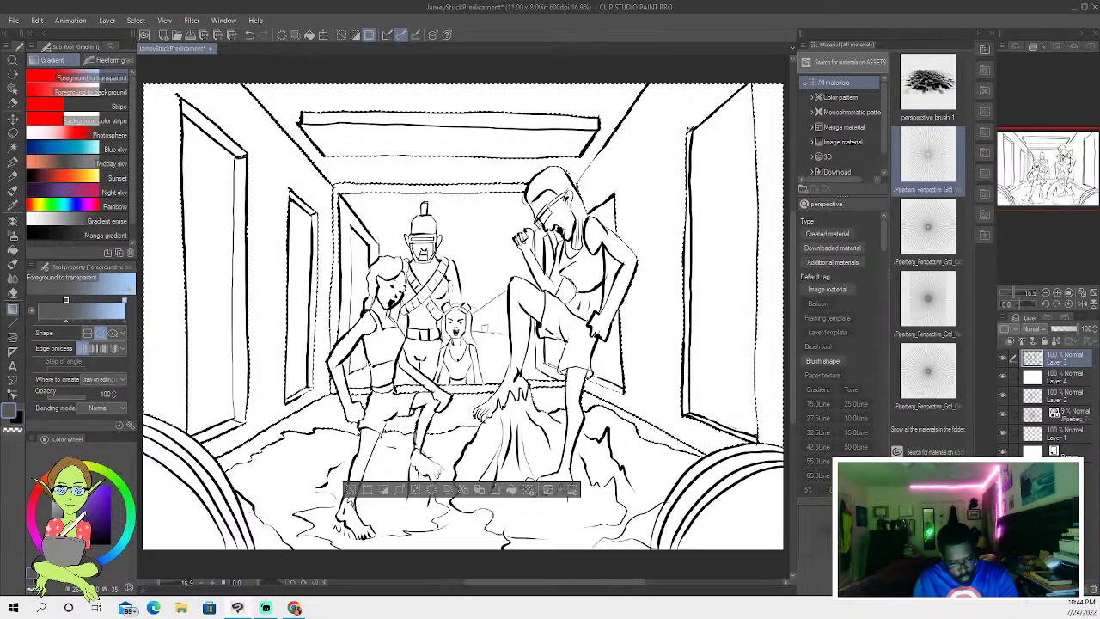
left_click_drag(531, 480, 666, 585)
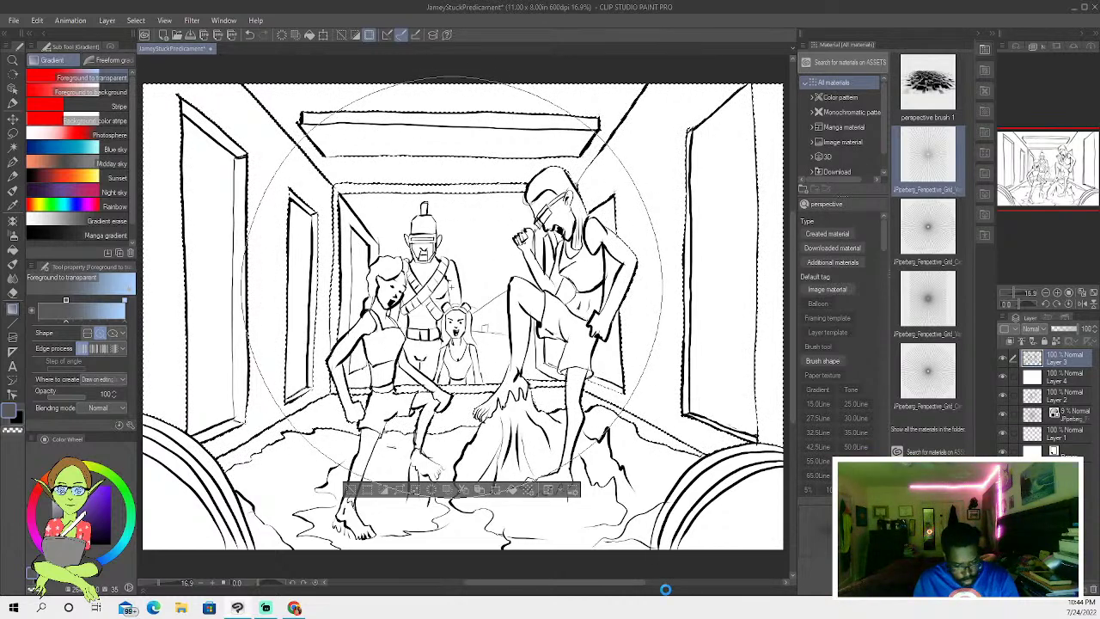
left_click_drag(464, 473, 465, 477)
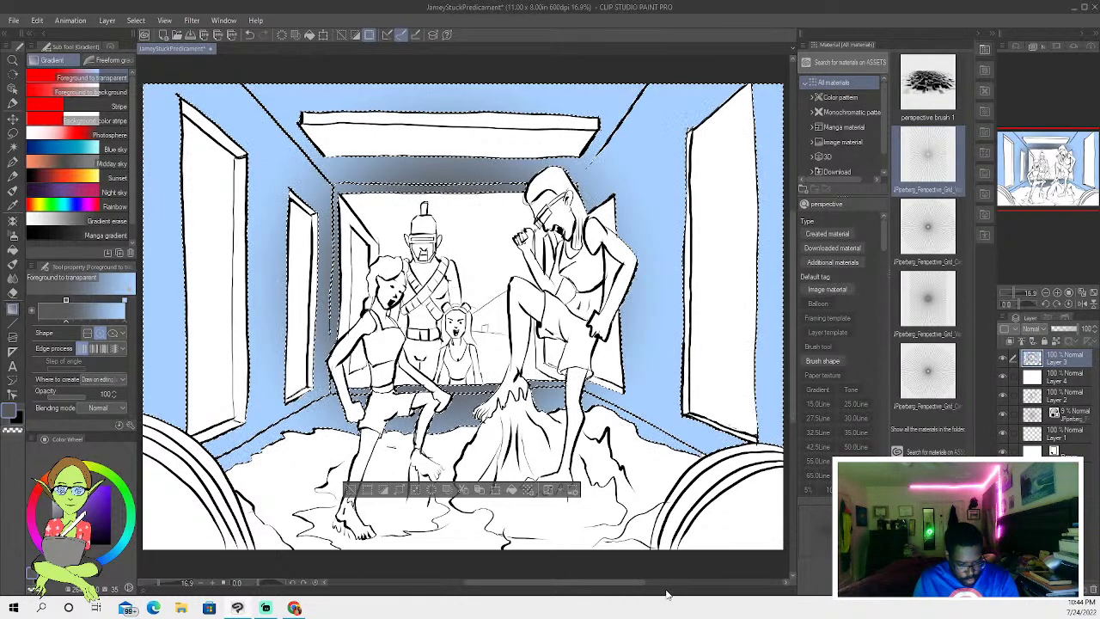
- Try further circular gradients over the selected walls with shifted centres, and one with a more saturated blue around the back opening
left_click_drag(657, 503, 483, 328)
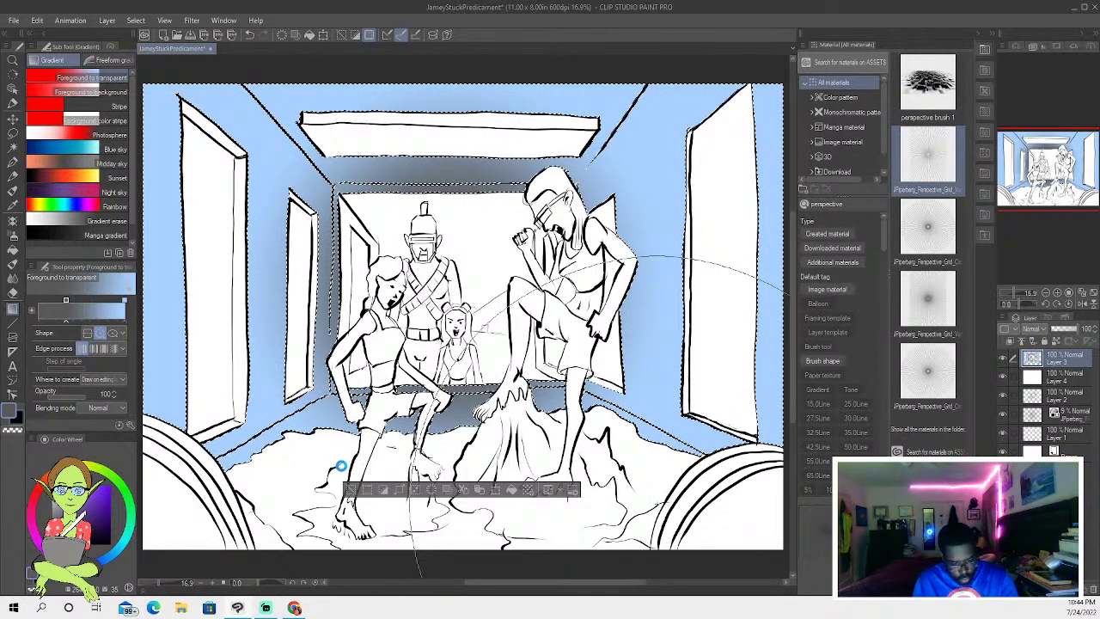
left_click_drag(344, 474, 345, 482)
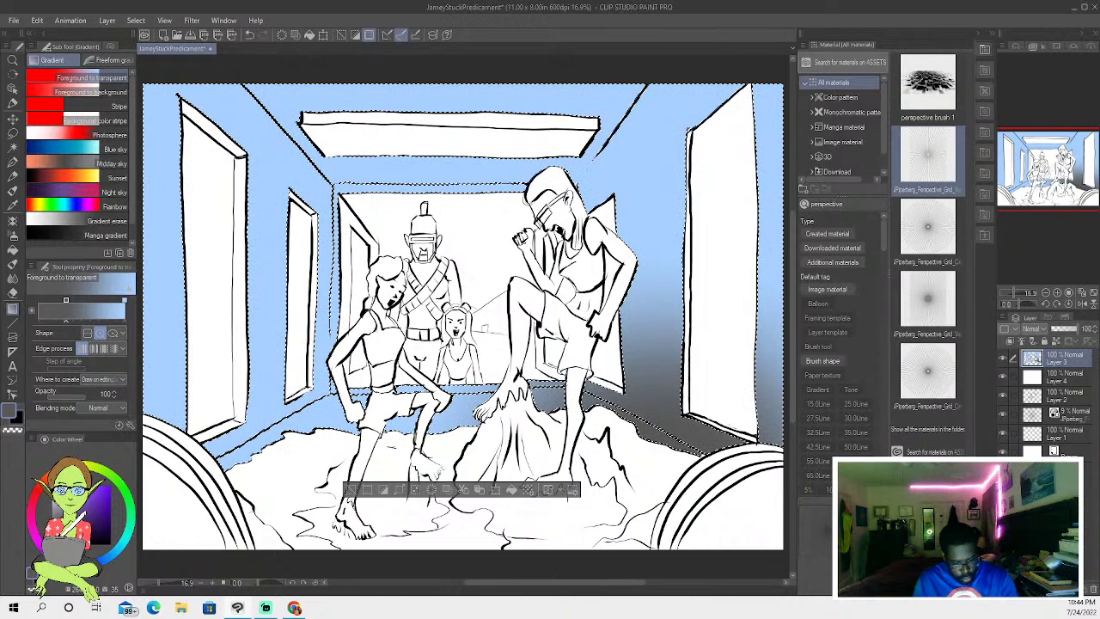
left_click_drag(671, 352, 696, 351)
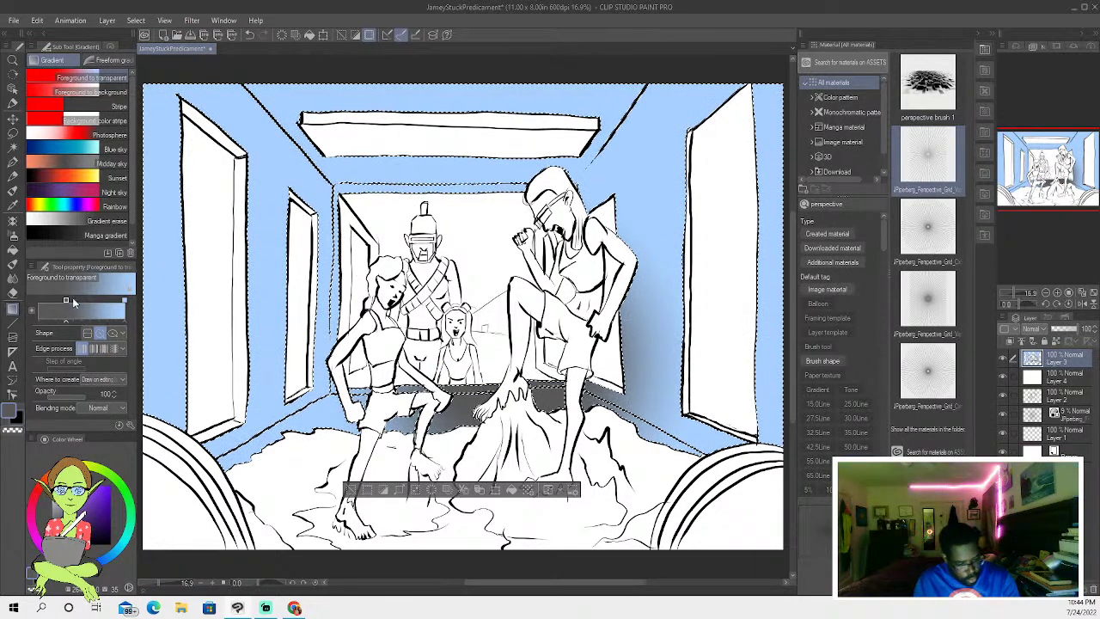
left_click_drag(70, 524, 72, 487)
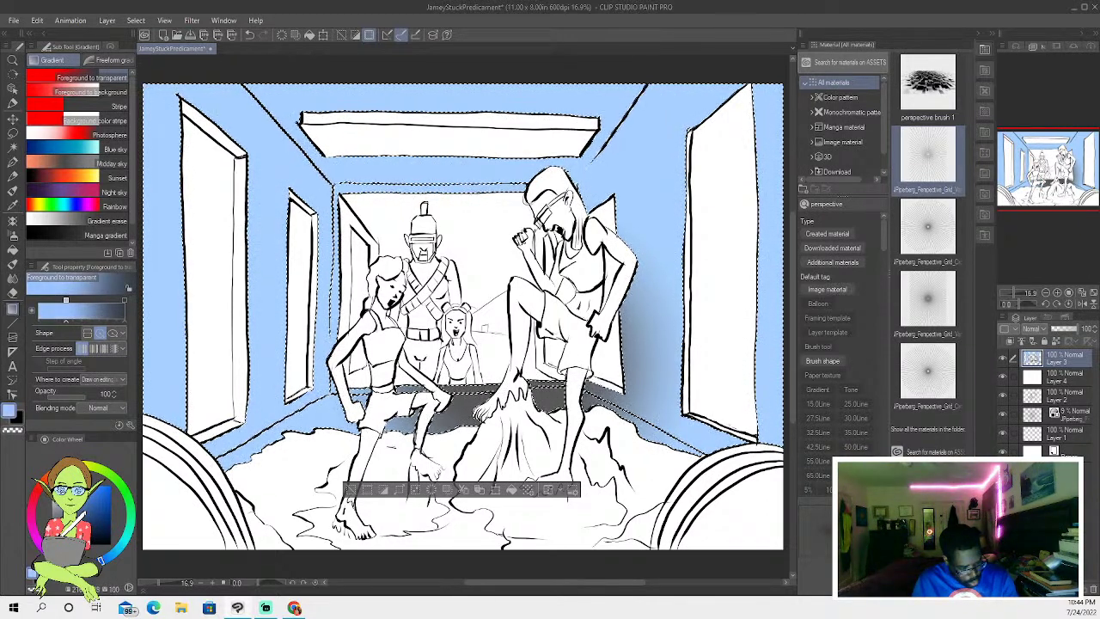
left_click_drag(530, 480, 648, 586)
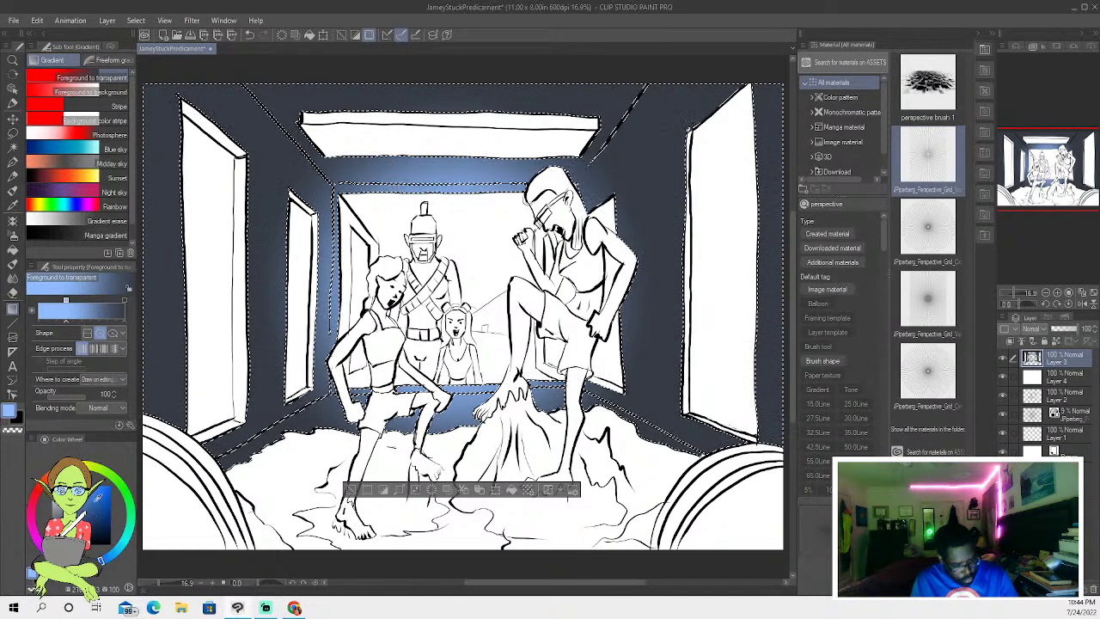
- Set the gradient to run from bright blue to dark navy and apply it in a circle outward from the back opening
left_click(126, 299)
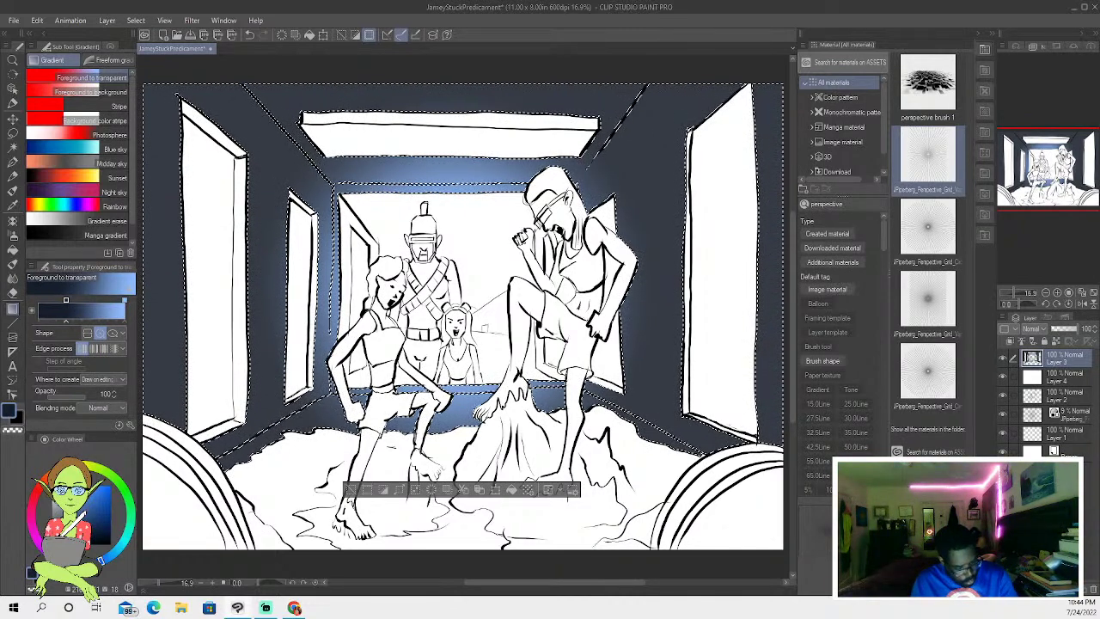
left_click(68, 488)
left_click(75, 487)
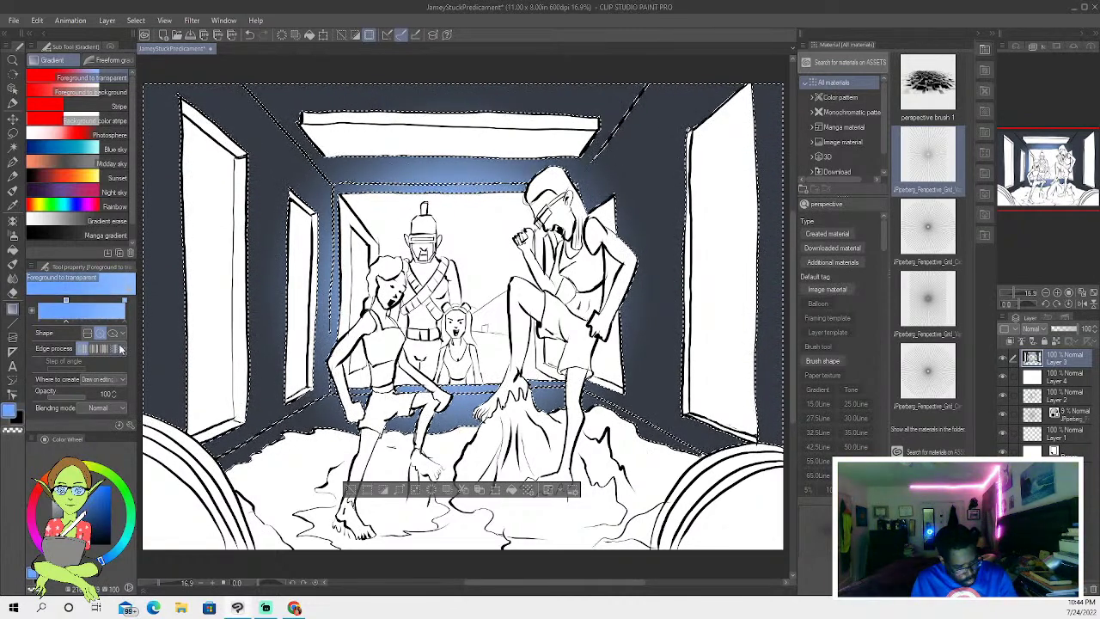
key("x")
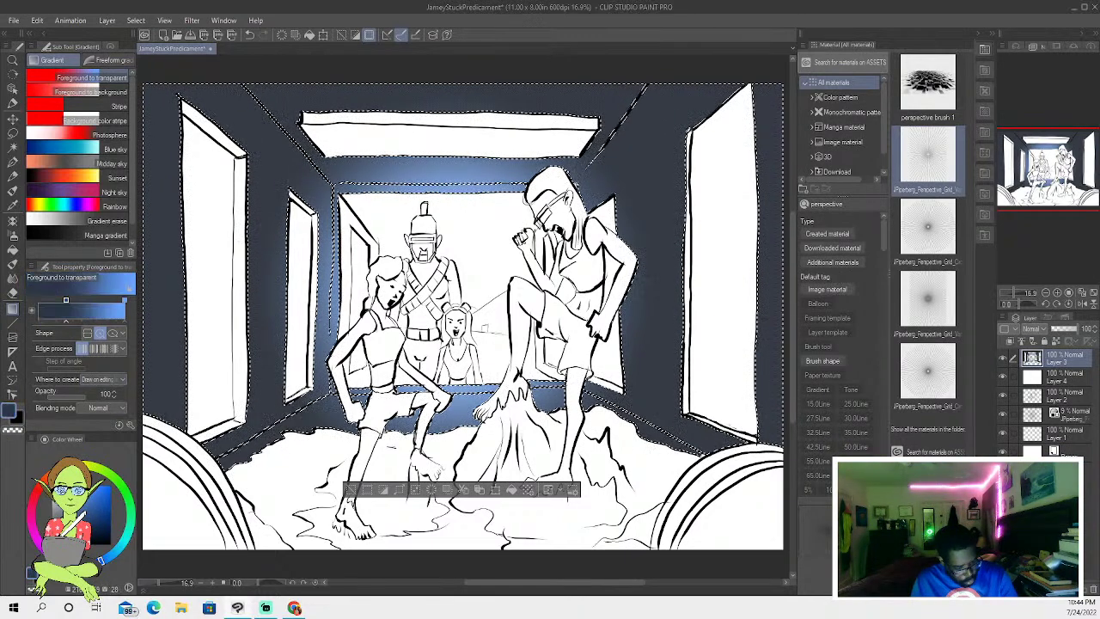
left_click(125, 301)
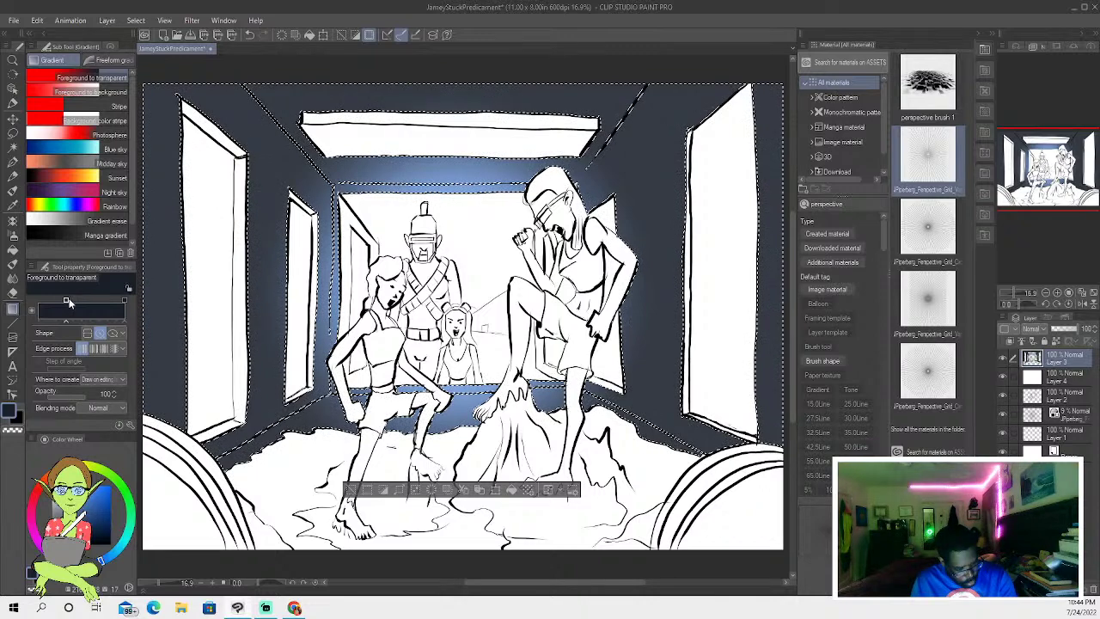
key("x")
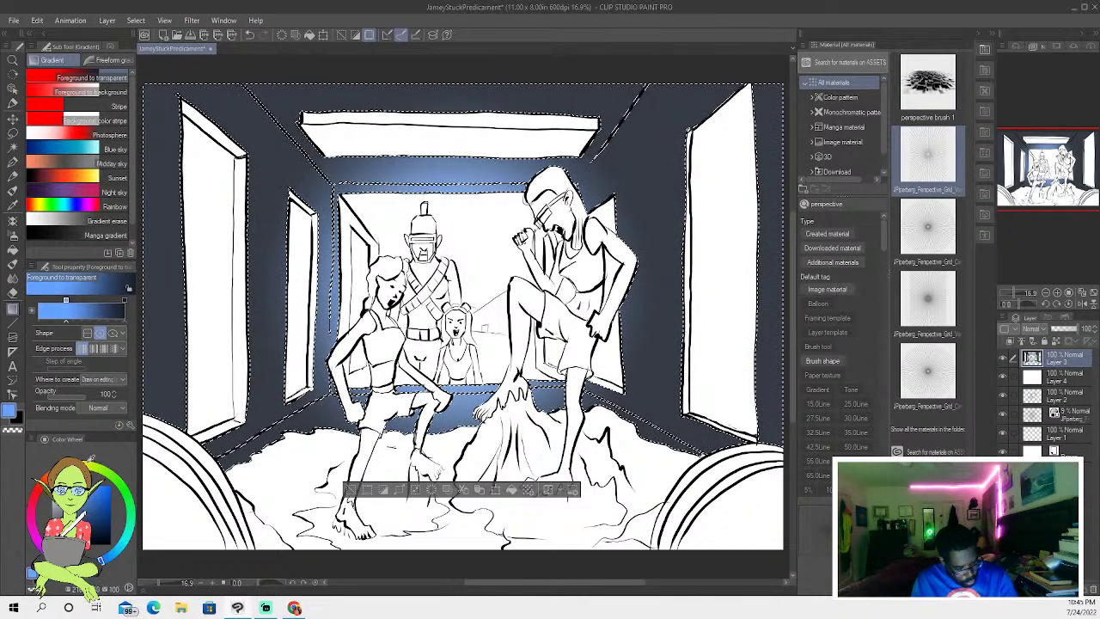
left_click_drag(574, 471, 623, 589)
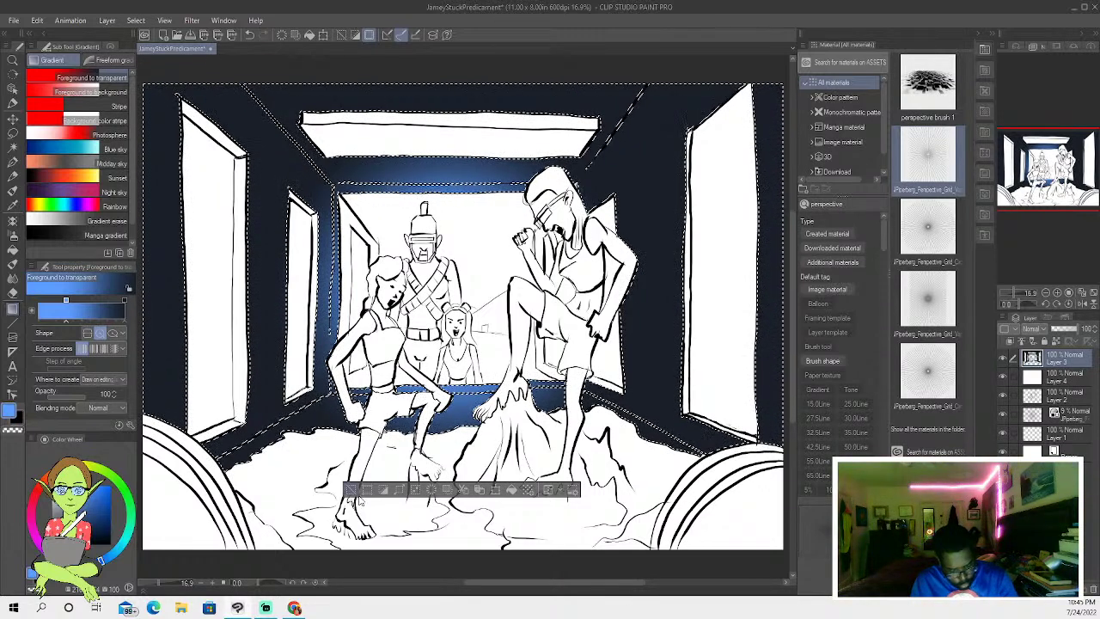
- Clear the selection, and undo that along with the latest gradient fills on the corridor walls
left_click(354, 490)
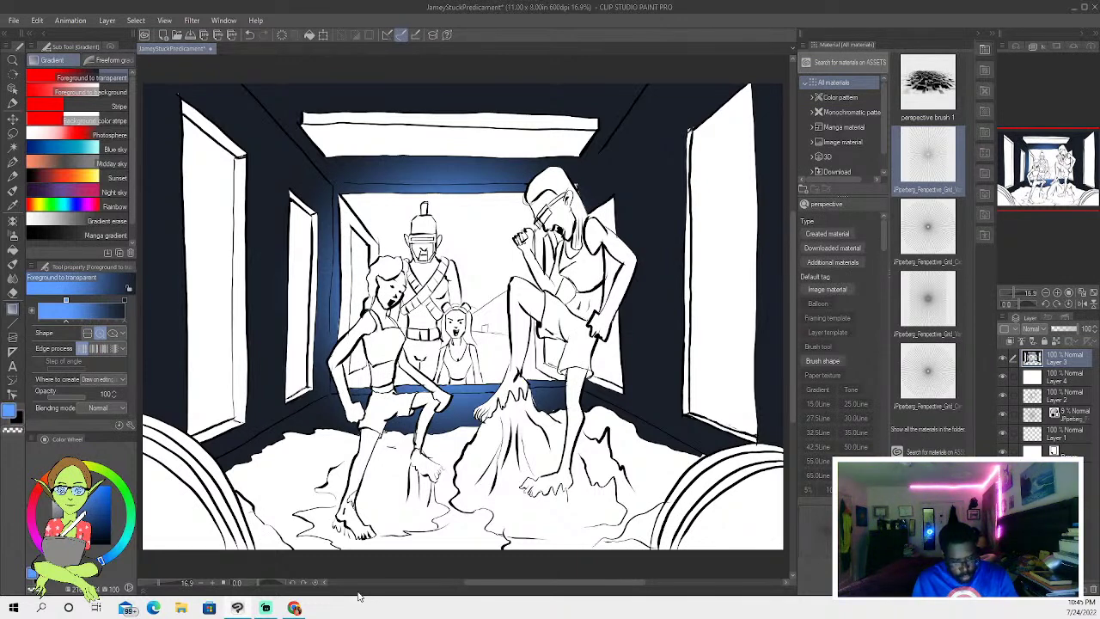
left_click(250, 35)
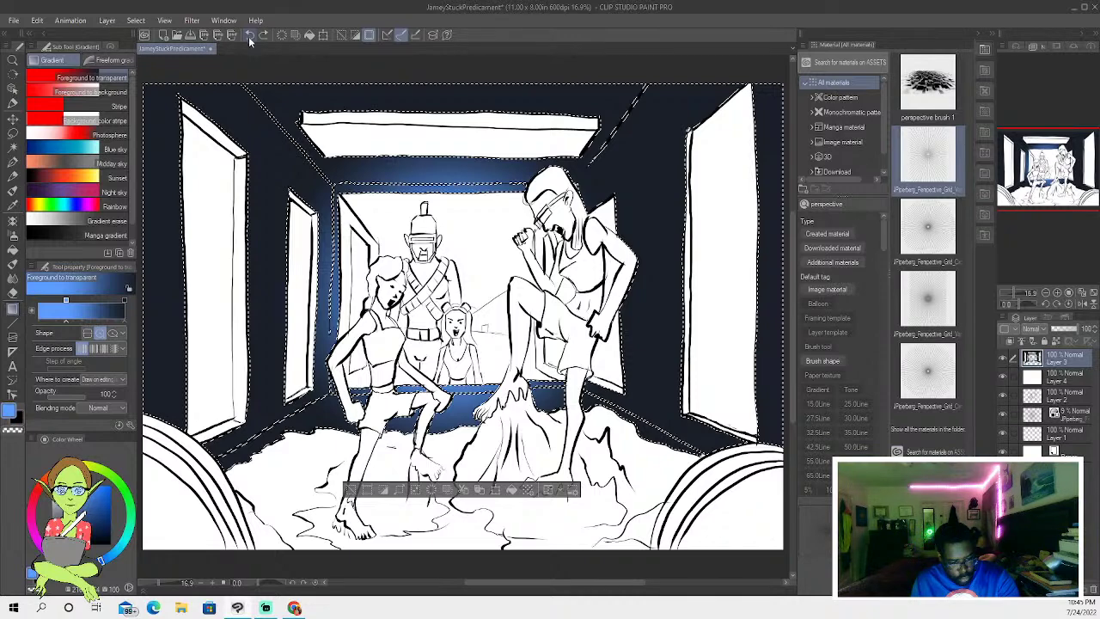
left_click(249, 37)
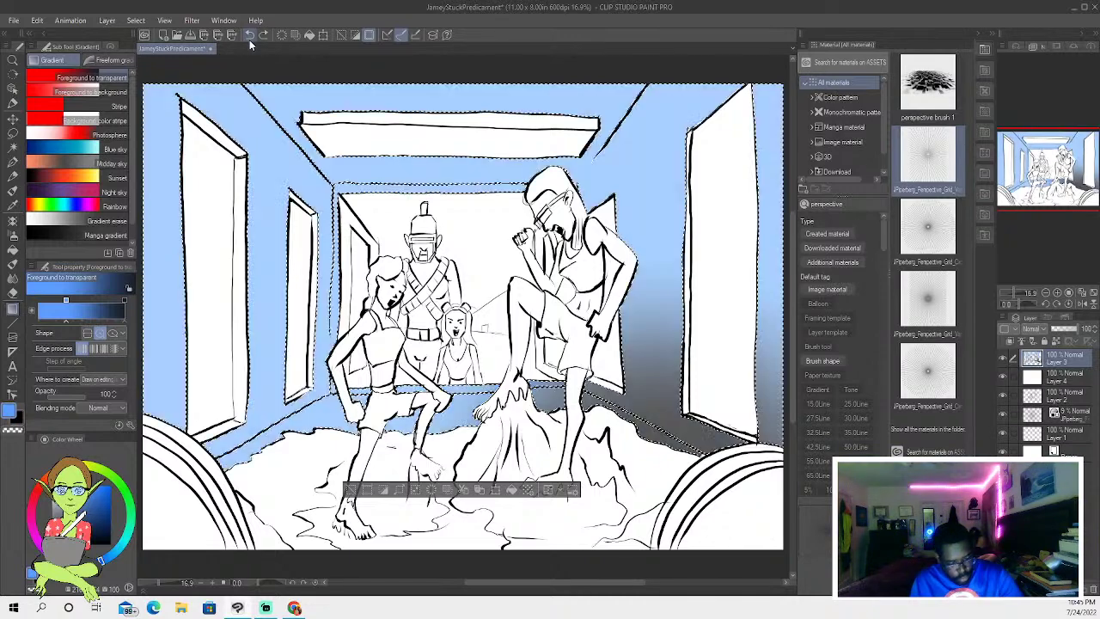
- Add the side doors and ceiling panel to the selection and fill the corridor with the circular bright blue to navy gradient
left_click(17, 148)
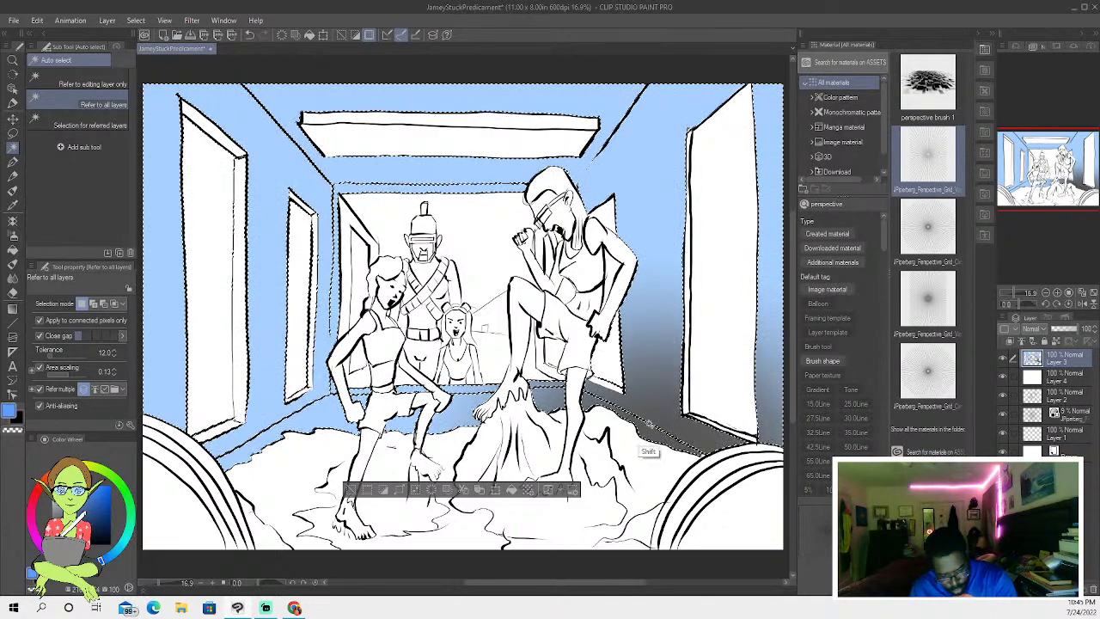
left_click(695, 437, "shift")
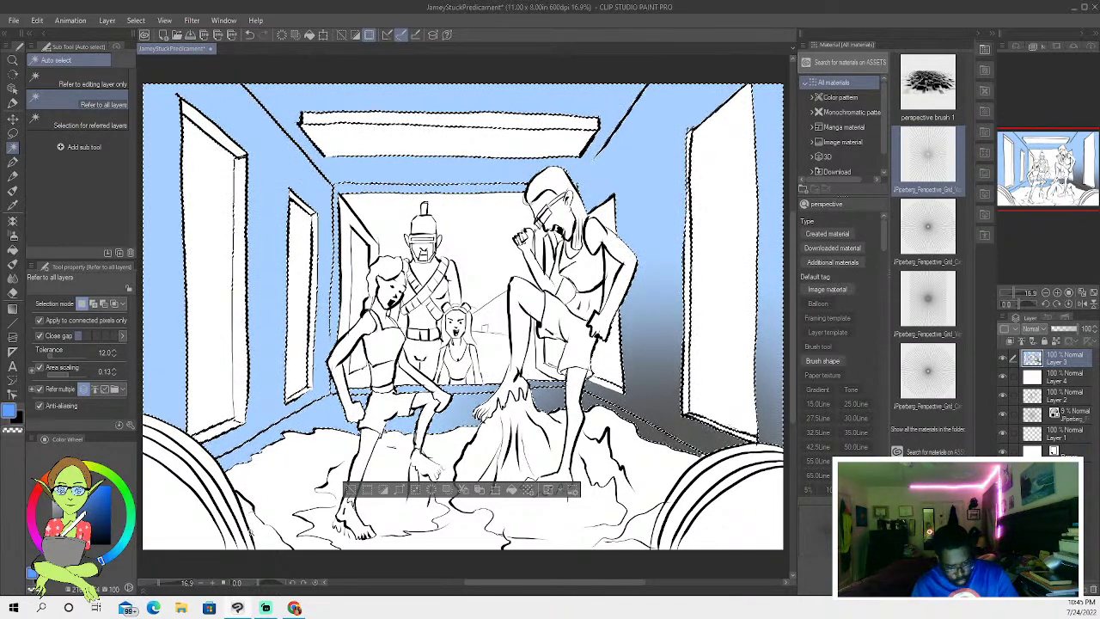
left_click(13, 310)
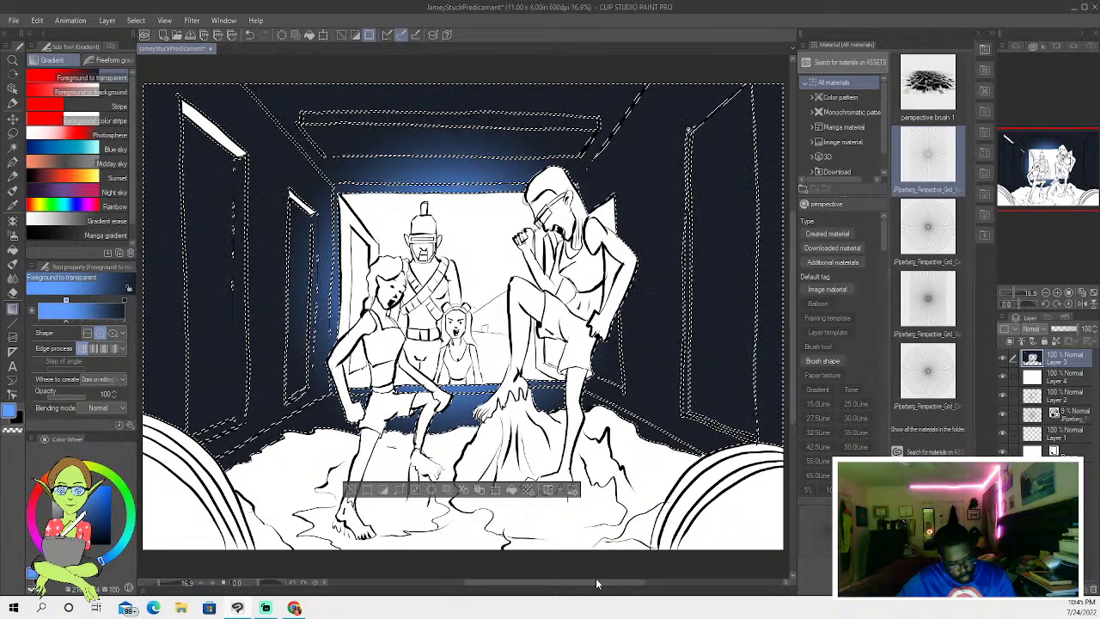
- Try radial blue-to-dark gradients on the selected corridor walls, including a small one near the upper-left corner and one around the back opening
left_click(12, 148)
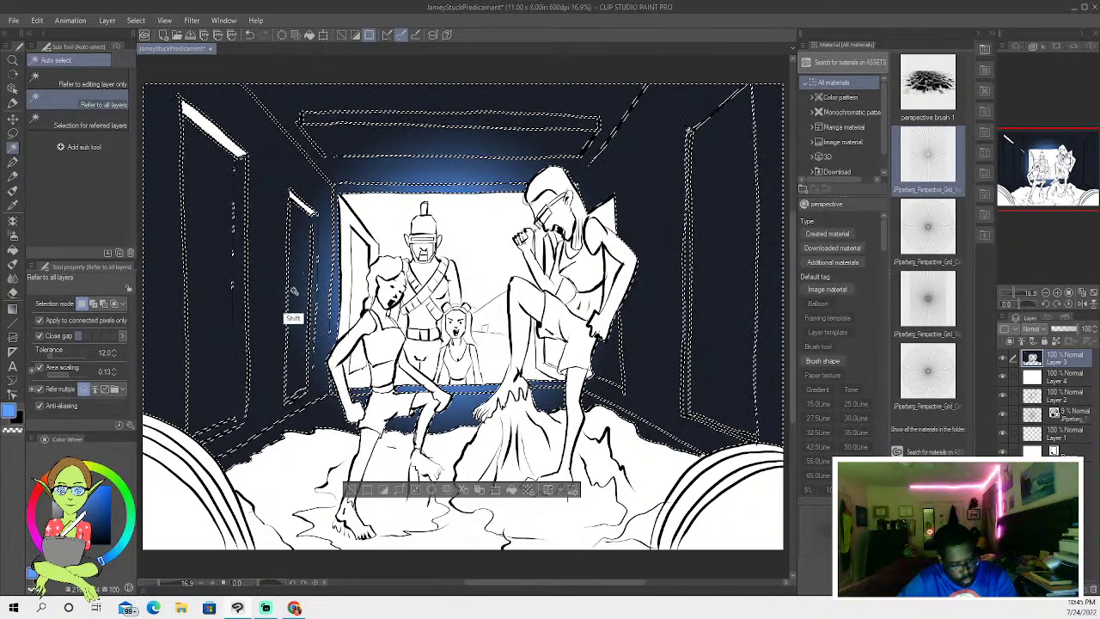
key("g")
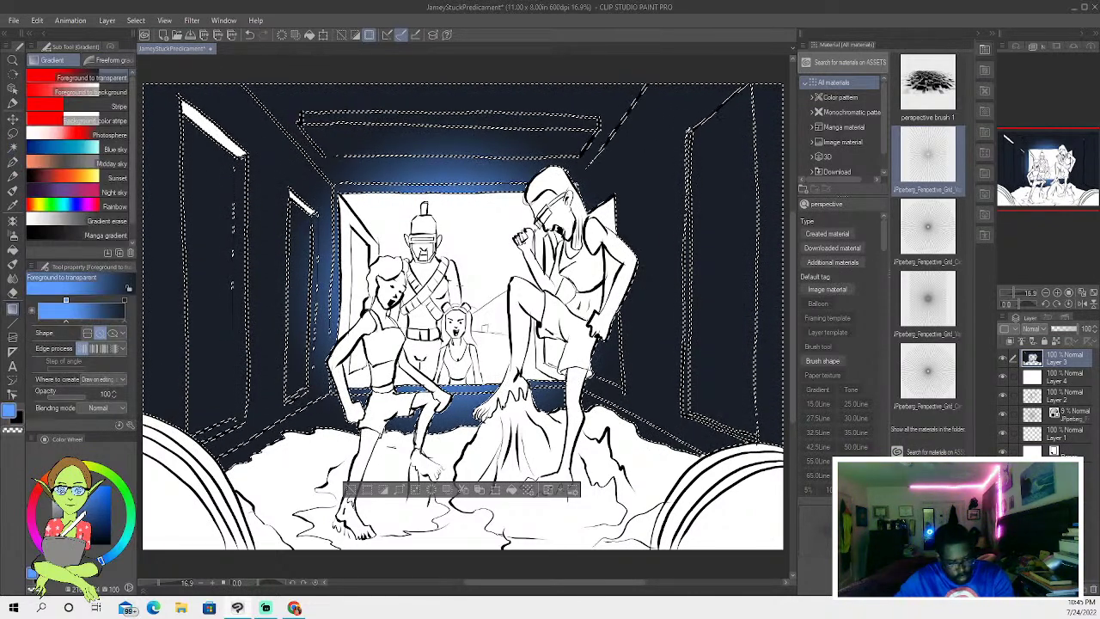
left_click_drag(464, 295, 634, 615)
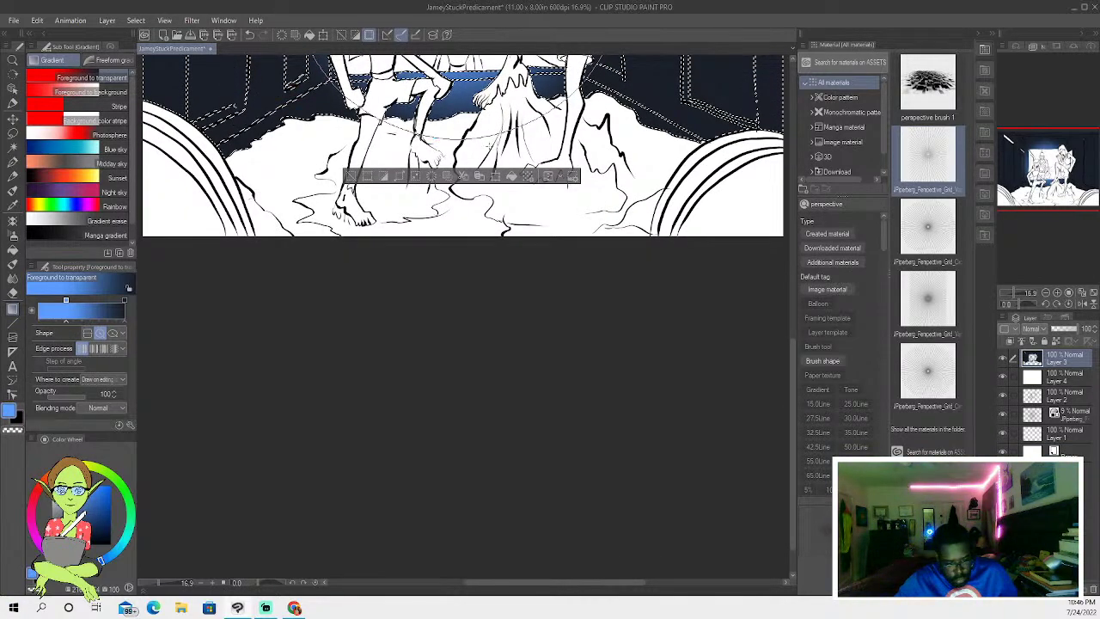
scroll(571, 233, "down", 3)
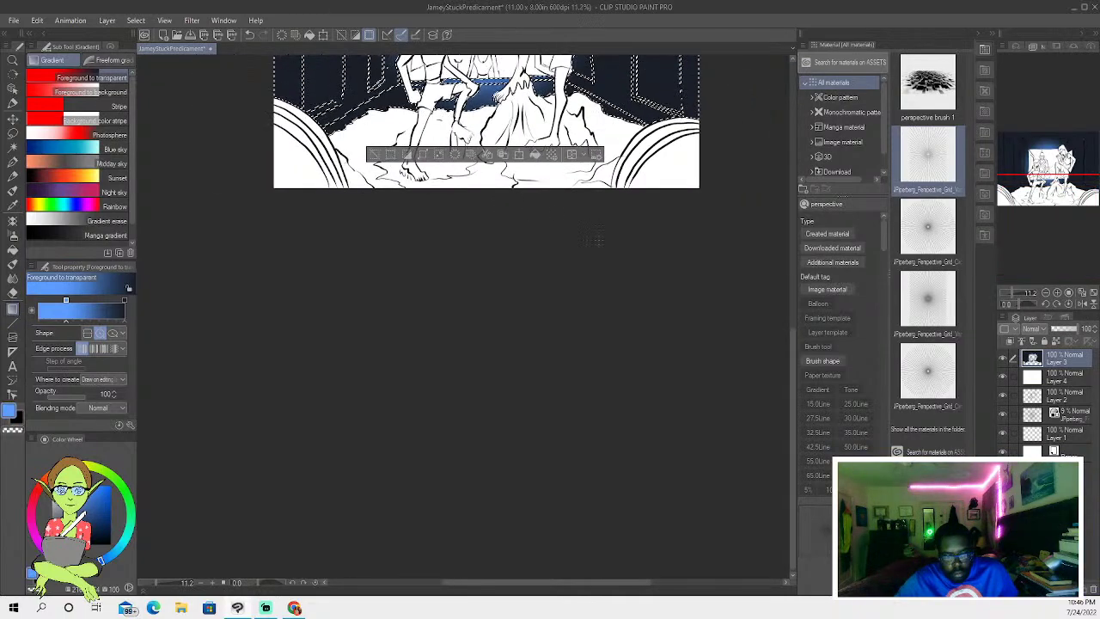
left_click_drag(793, 347, 799, 238)
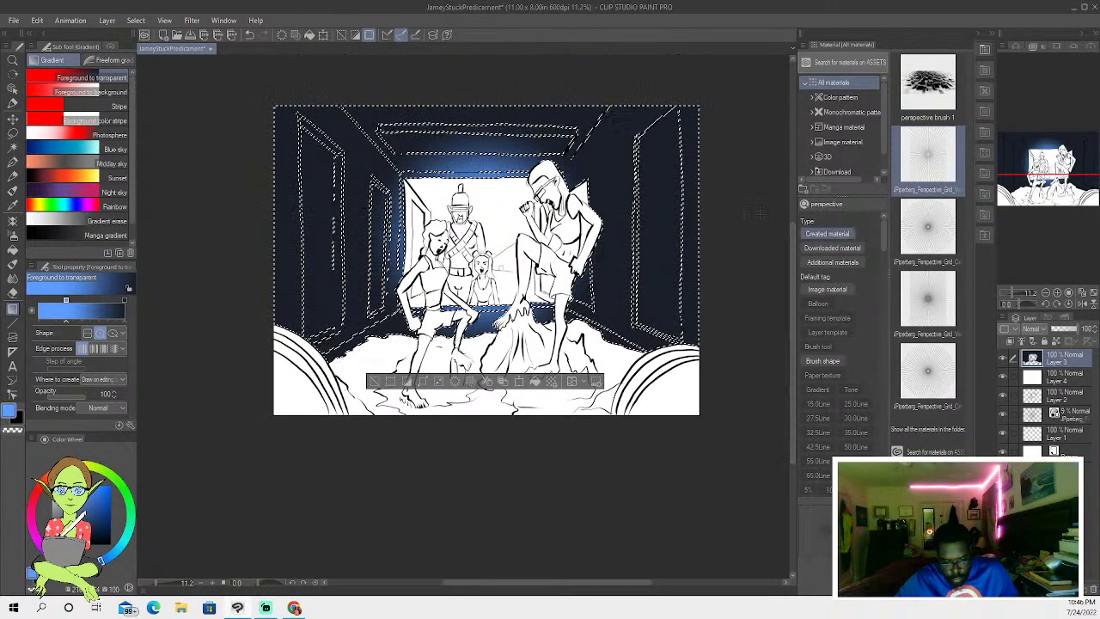
scroll(476, 217, "down", 2)
scroll(476, 217, "up", 2)
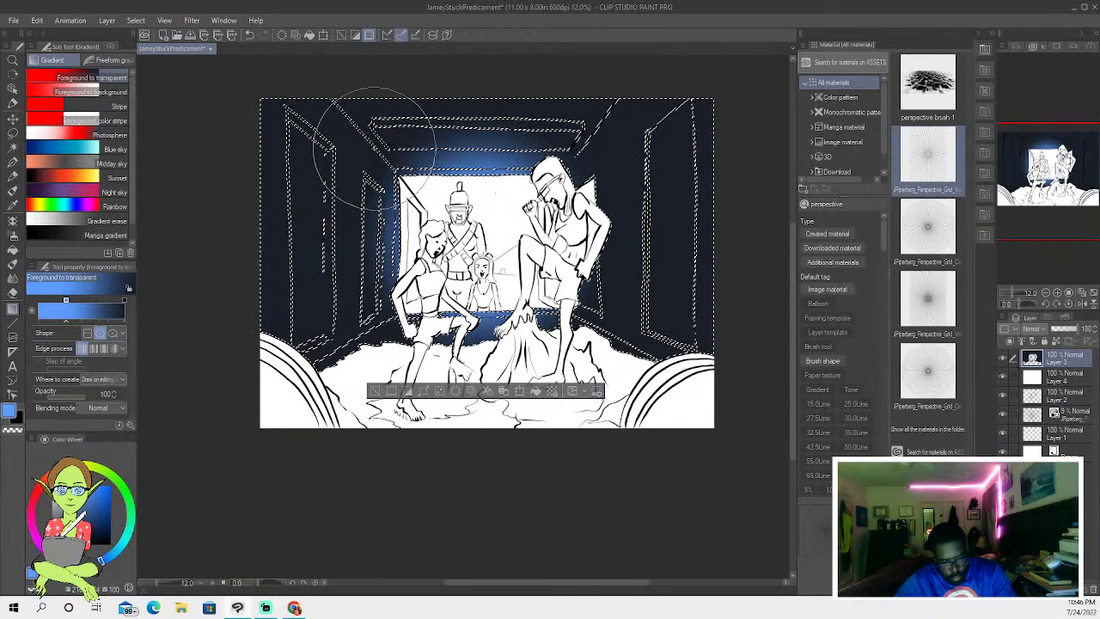
mouse_move(375, 146)
left_mouse_down()
mouse_move(369, 112)
mouse_move(361, 151)
left_mouse_up()
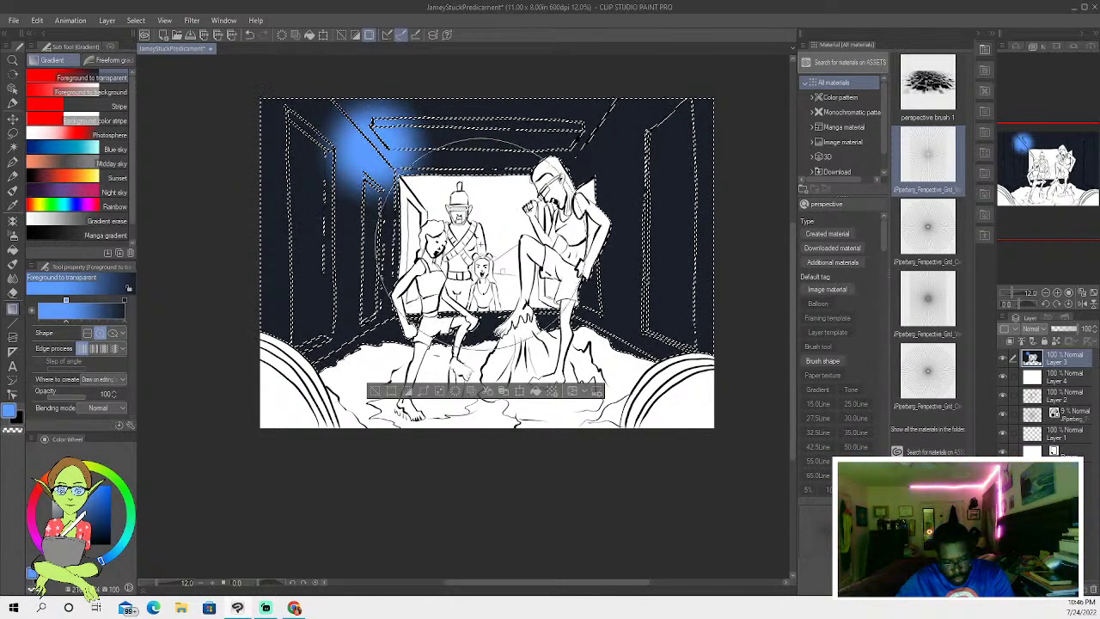
left_click_drag(552, 335, 599, 398)
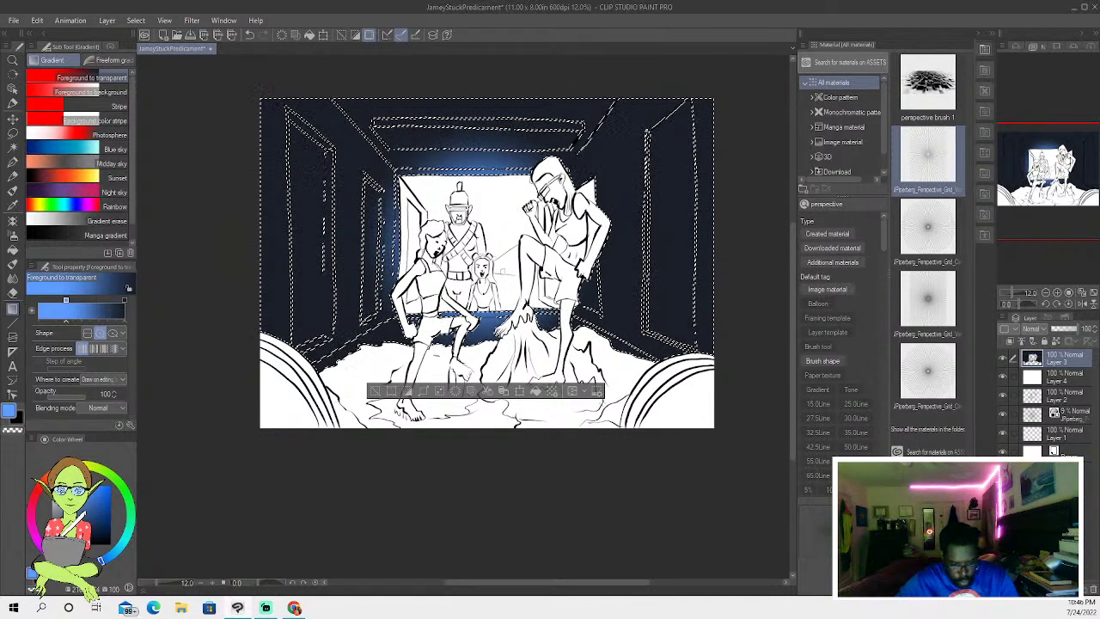
- Try a large and then a medium radial blue-to-dark gradient centred on the back opening, and clear the selection
left_click_drag(482, 268, 710, 489)
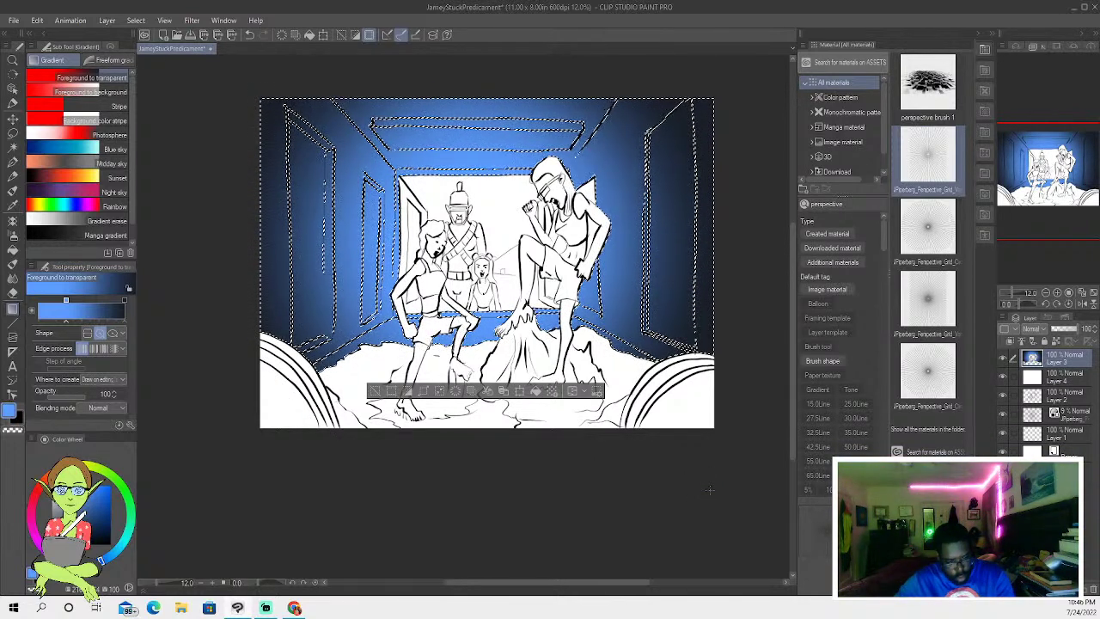
left_click(249, 35)
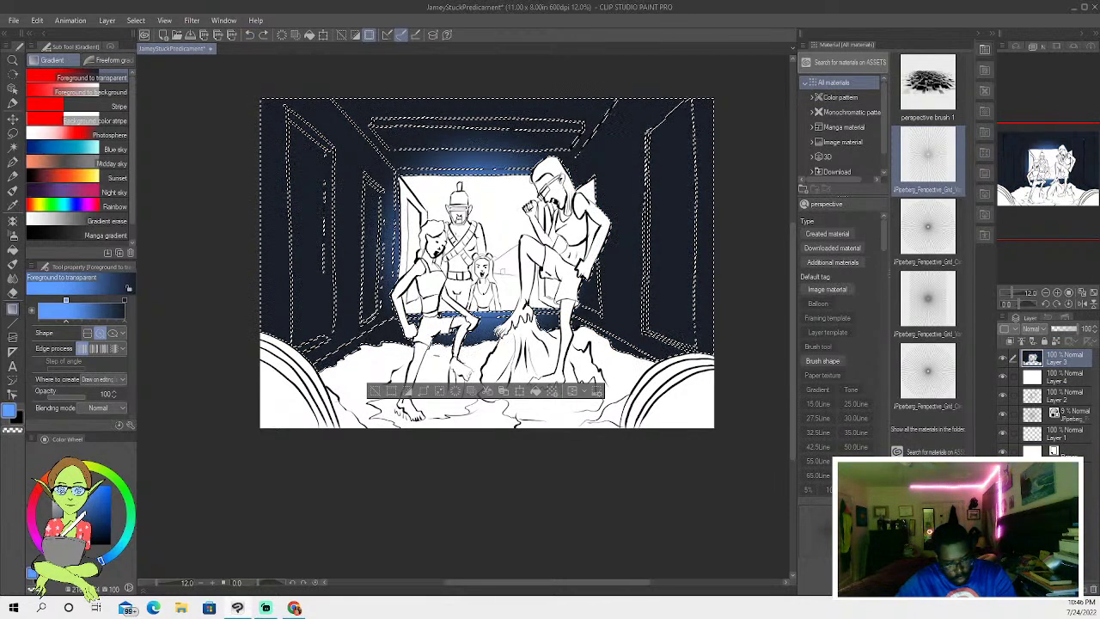
left_click_drag(504, 282, 542, 319)
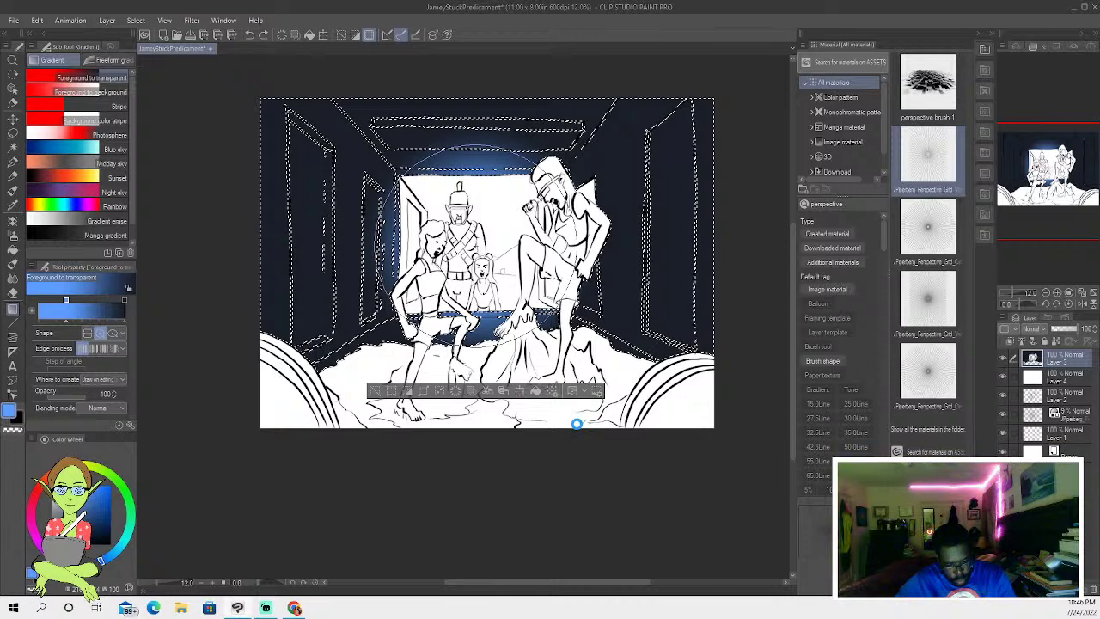
left_click_drag(483, 245, 654, 464)
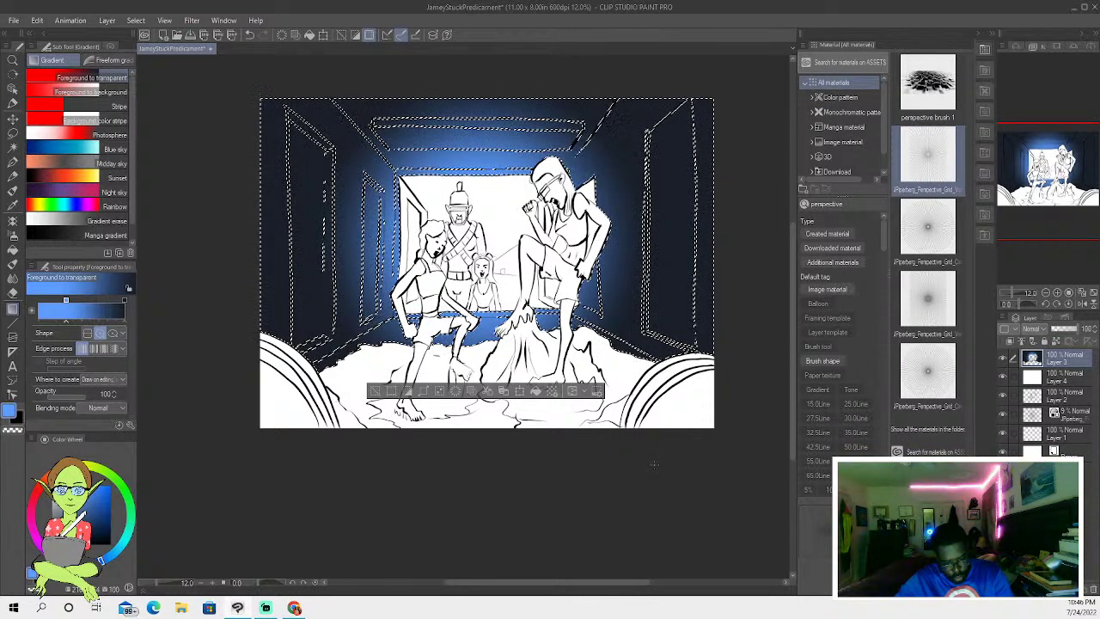
left_click(374, 391)
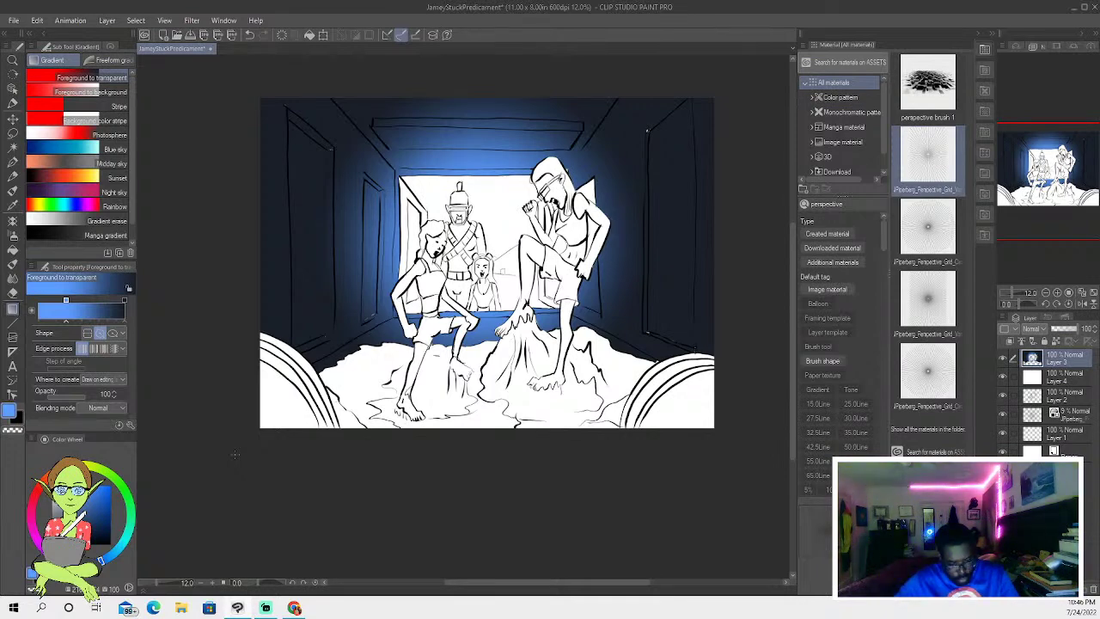
- Try dark pen touch-ups on the walls and an auto-selection on the tall figure, and undo back to the wall selection
left_click(84, 540)
key("p")
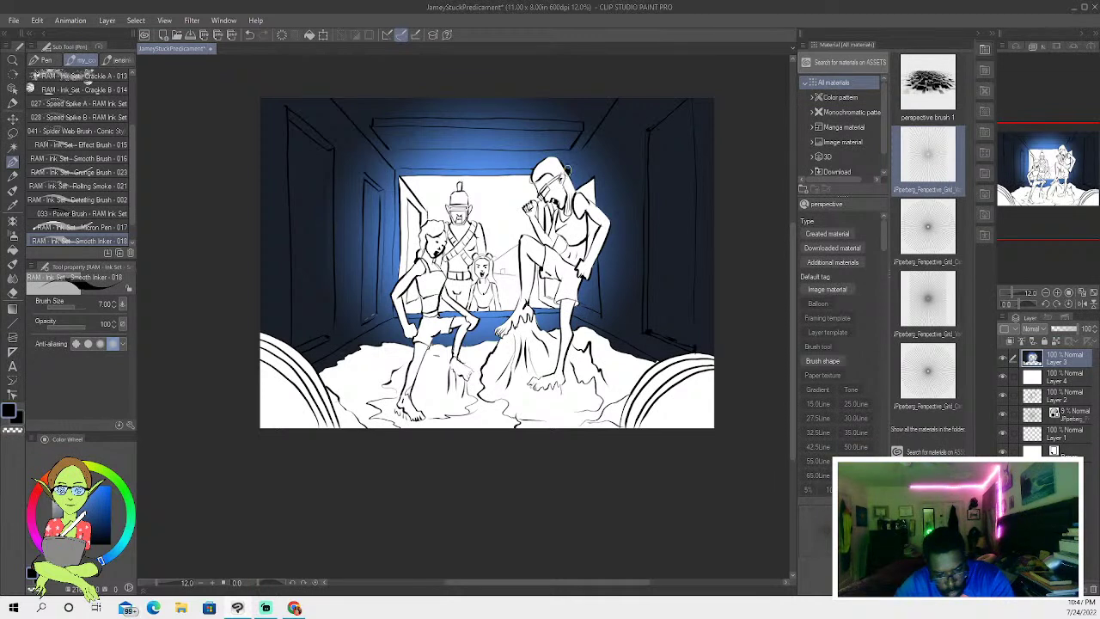
left_click(13, 147)
left_click(587, 194)
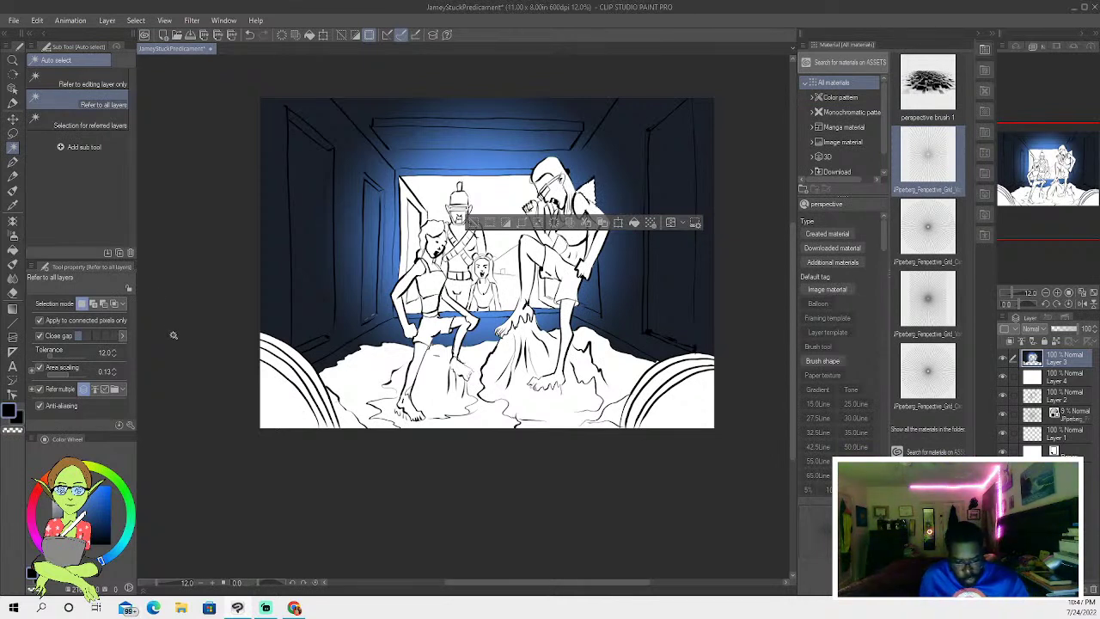
left_click(249, 34)
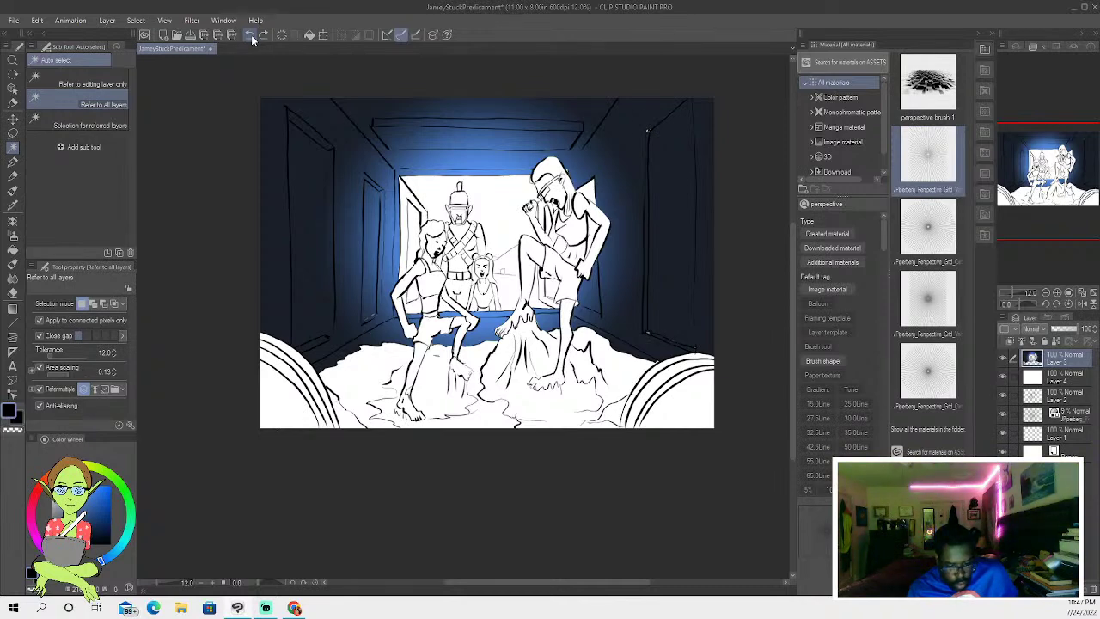
left_click(252, 39)
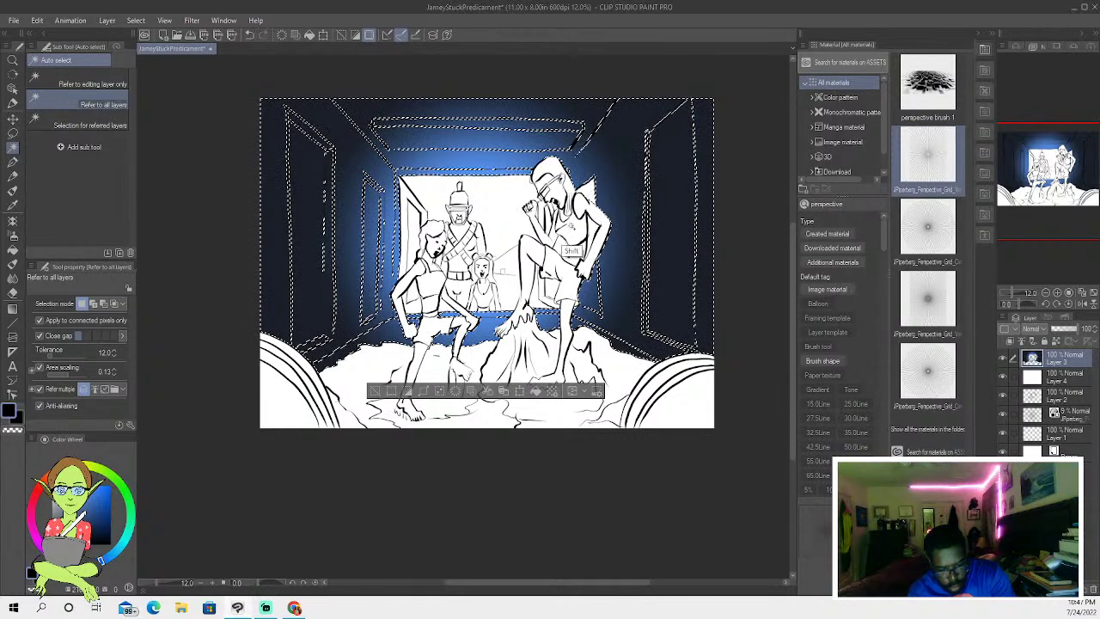
- Try a radial gradient on the selected walls running from dark navy at the centre to light blue at the outer edges
left_click(12, 309)
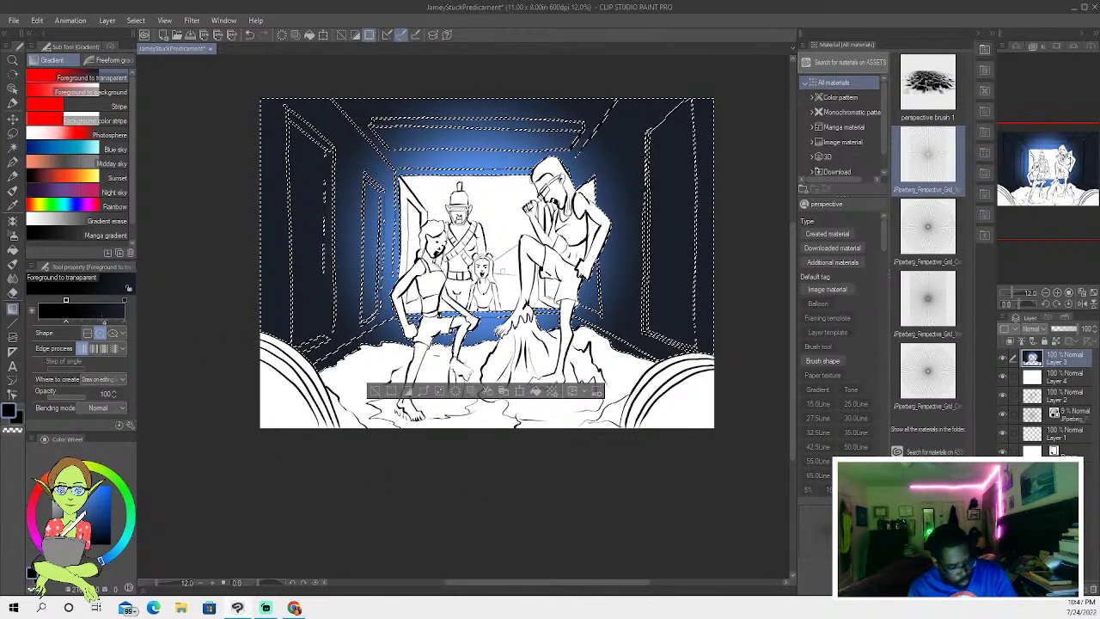
left_click(69, 515)
left_click_drag(69, 514, 67, 487)
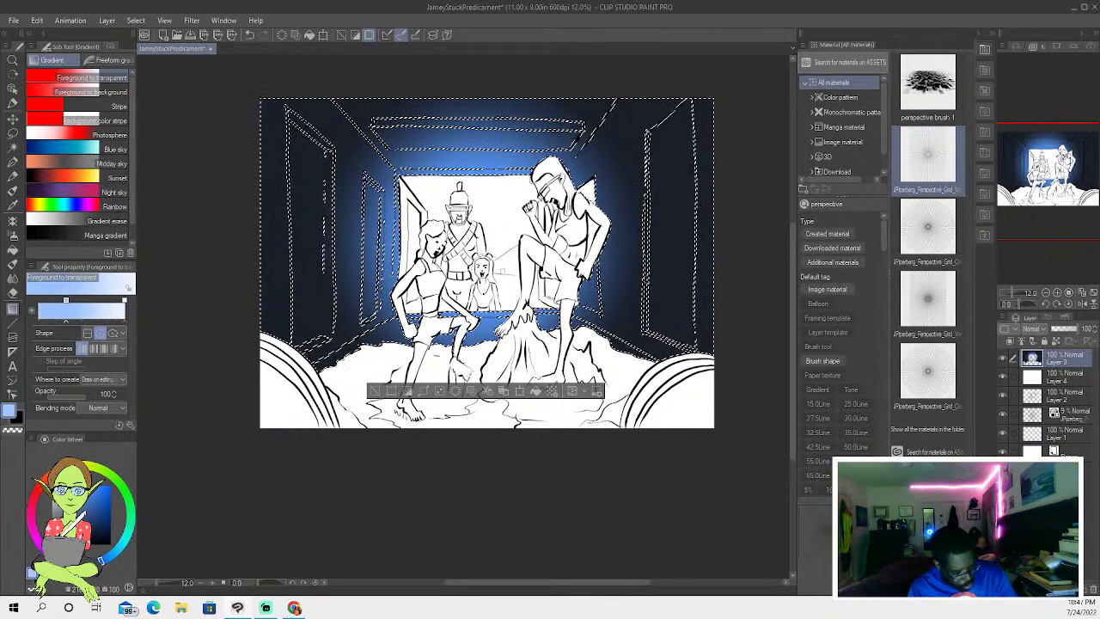
mouse_move(74, 488)
left_mouse_down()
mouse_move(74, 544)
mouse_move(62, 487)
mouse_move(71, 487)
left_mouse_up()
left_click(126, 300)
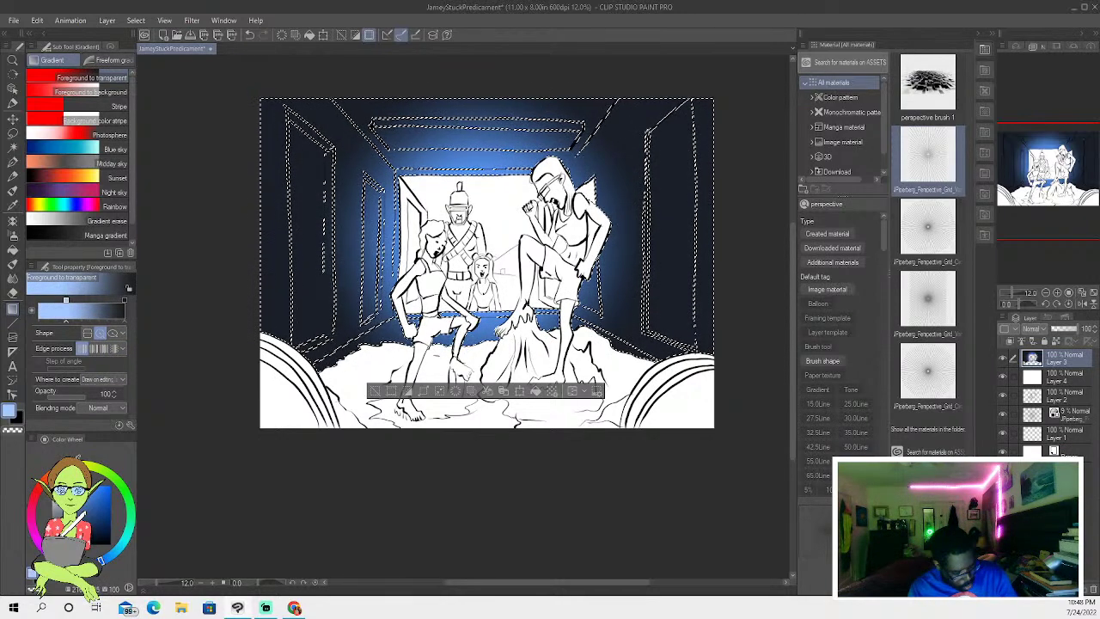
left_click(127, 300)
left_click(71, 495)
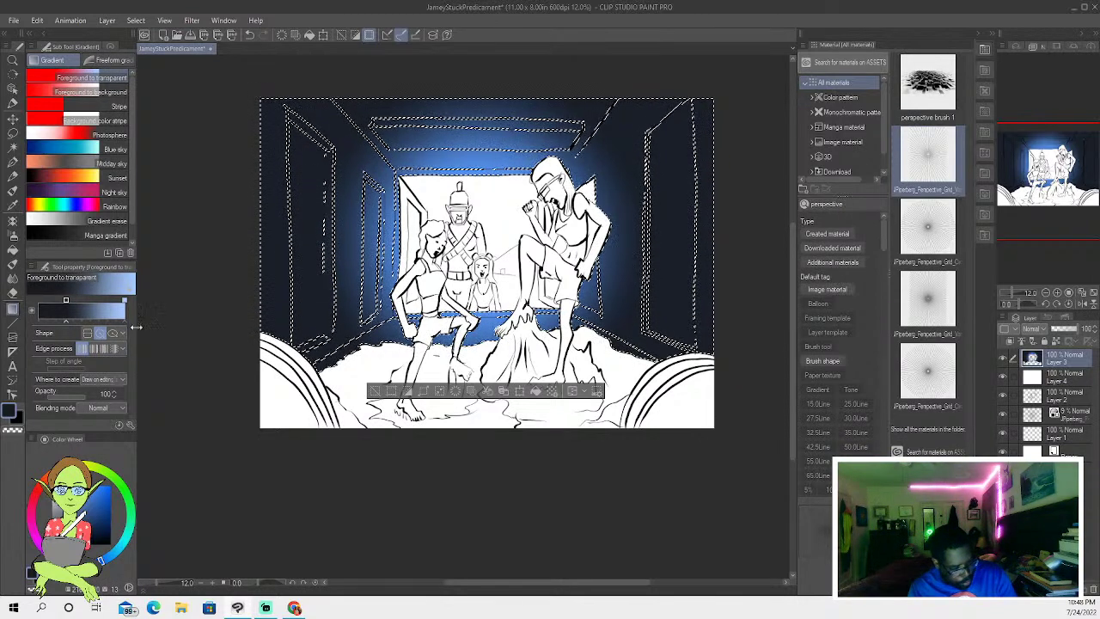
left_click_drag(523, 311, 675, 569)
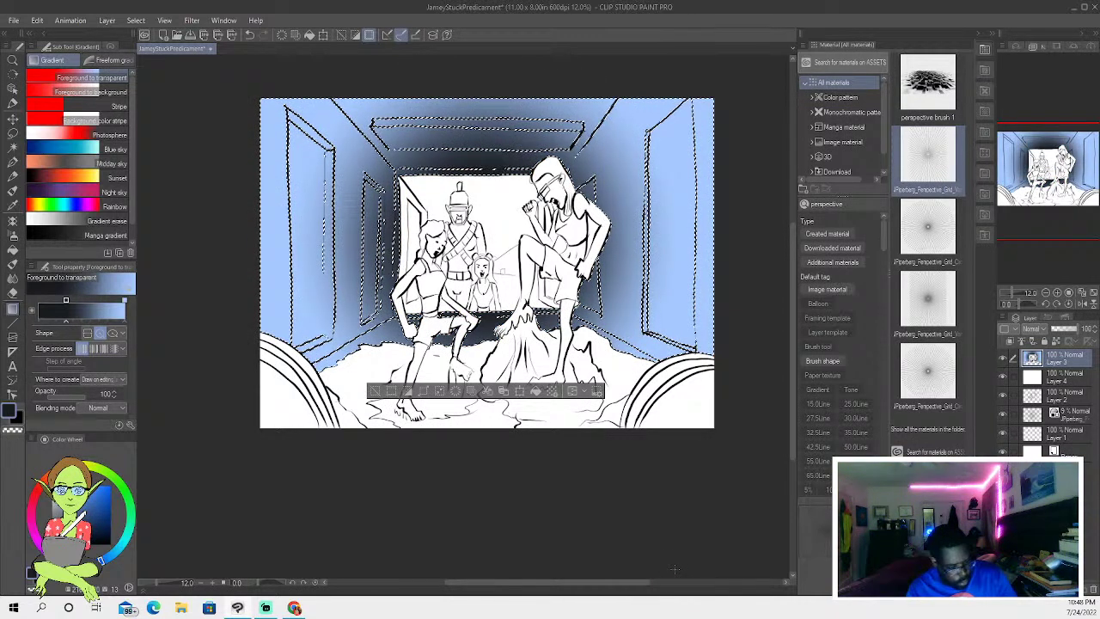
- Fill the selected walls with a radial gradient from medium blue around the back opening to near-black outward, and clear the selection
left_click(124, 299)
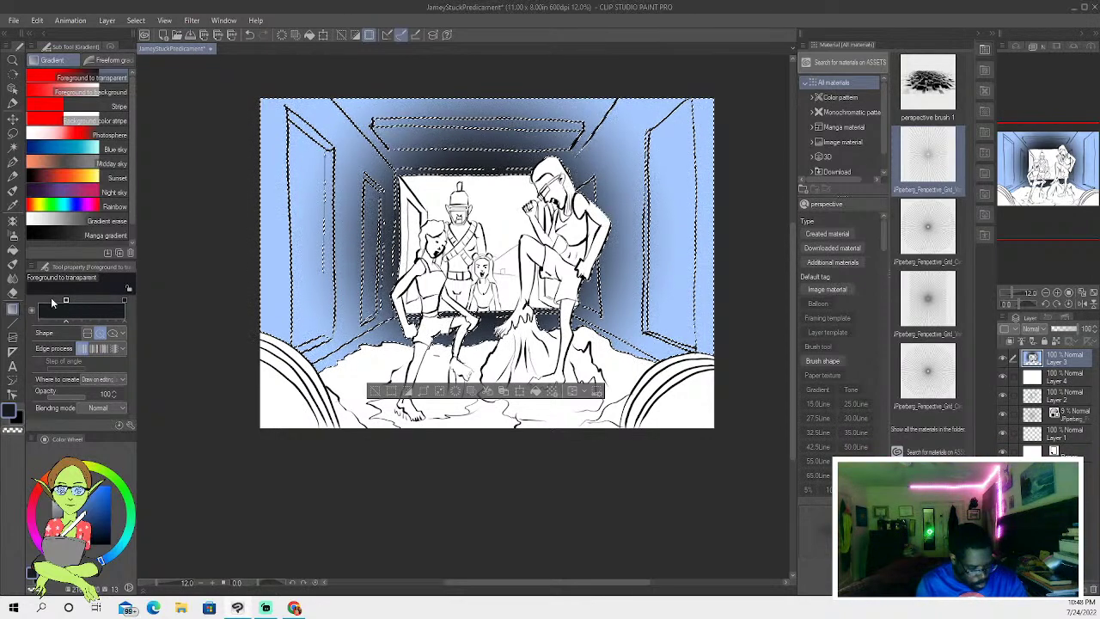
key("x")
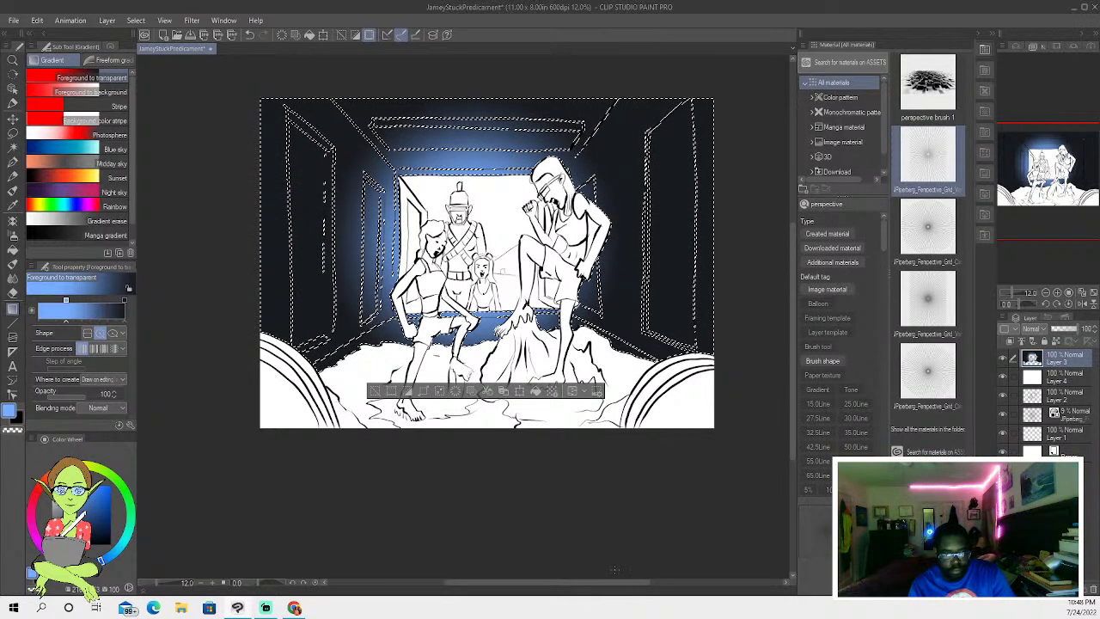
key("ctrl+d")
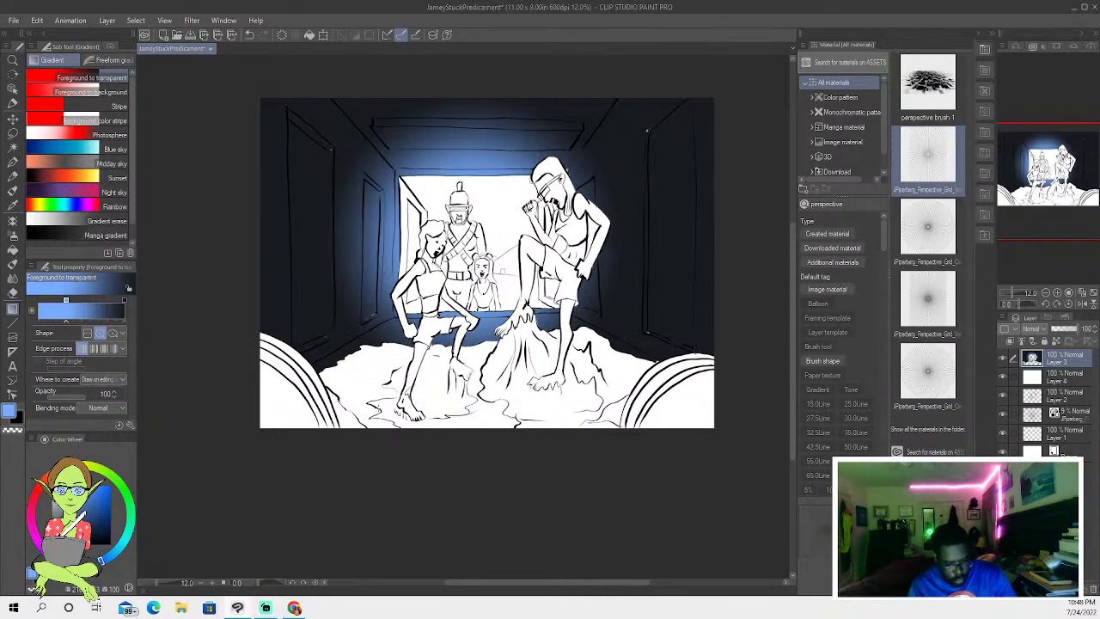
- Touch up the white gaps along the wall panel lines with the Smooth Inker pen in a dark colour at size 7
left_click(12, 161)
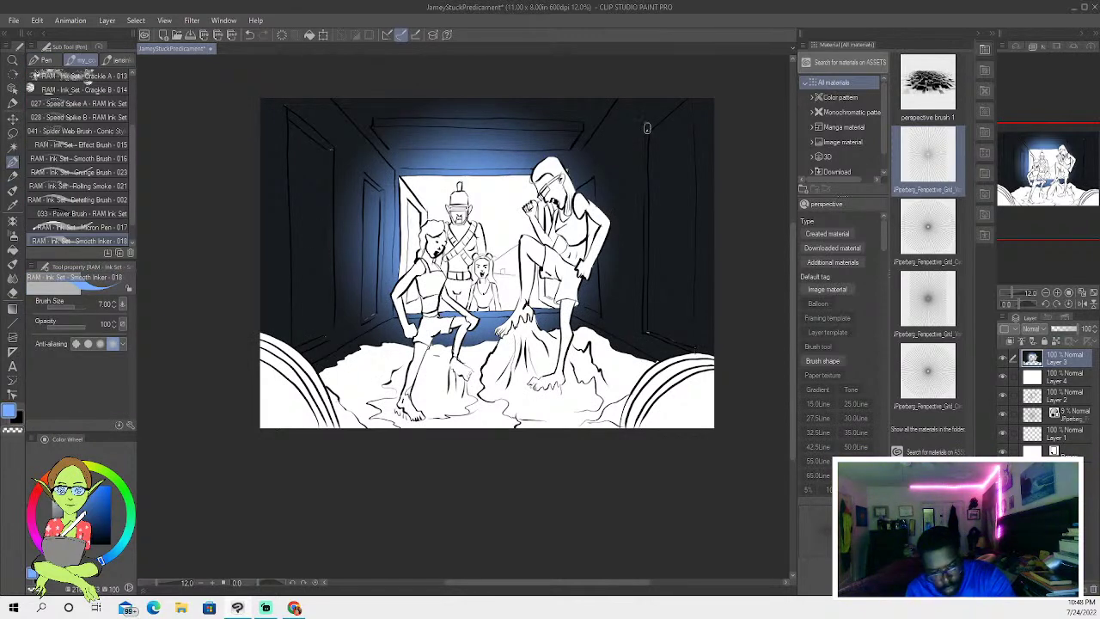
key("x")
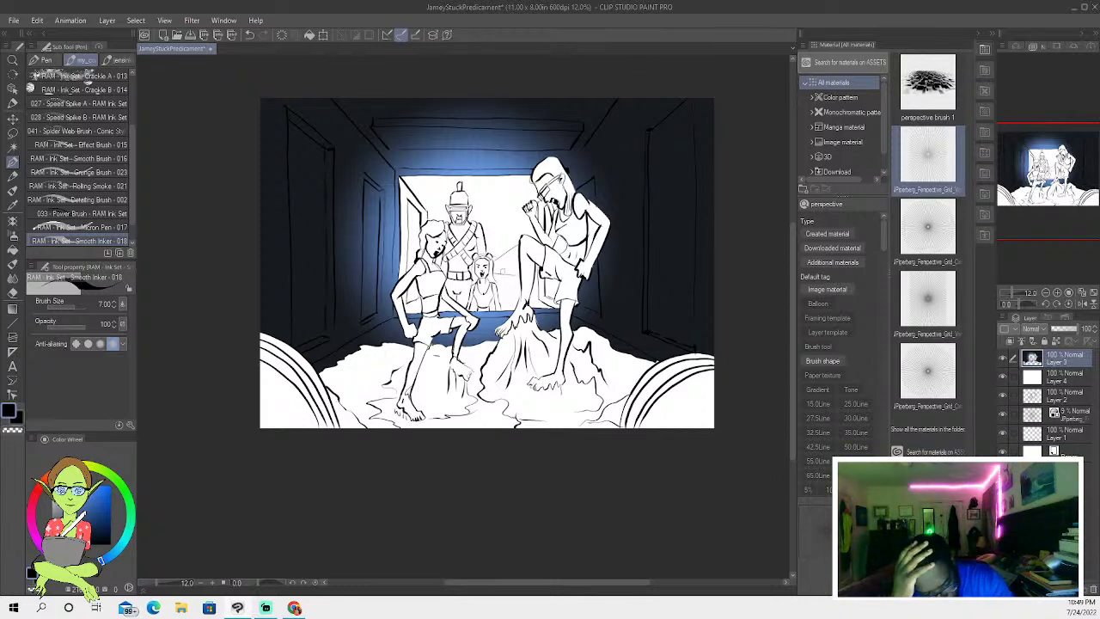
- Auto-select the skin areas of the front woman in shorts, adding her arms and both legs, with reference to all layers
key("w")
left_click(430, 292)
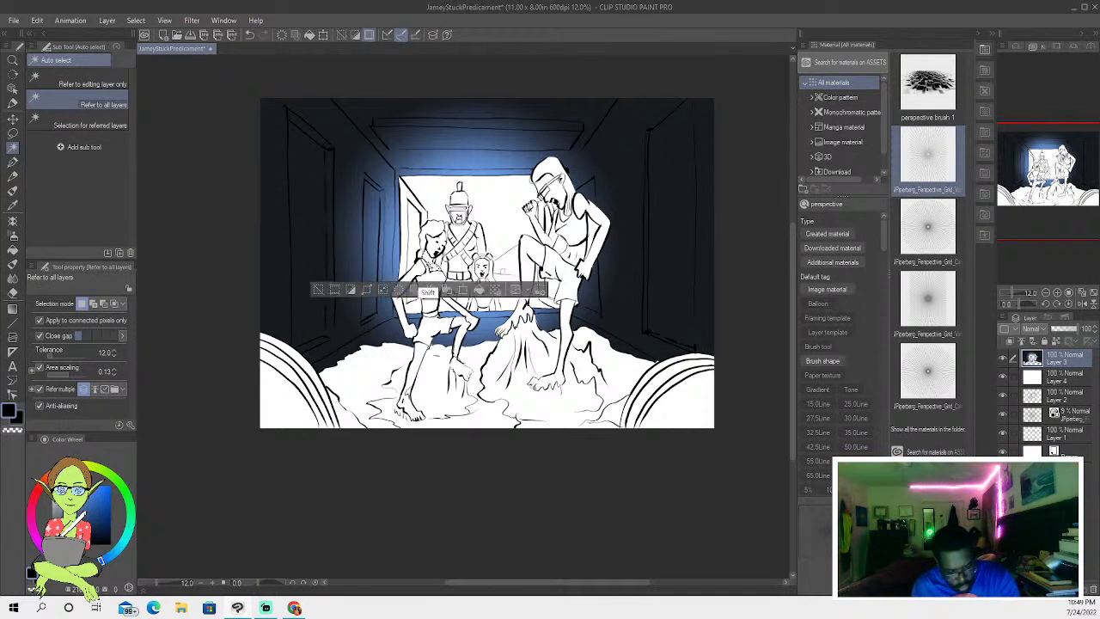
left_click(402, 328, "shift")
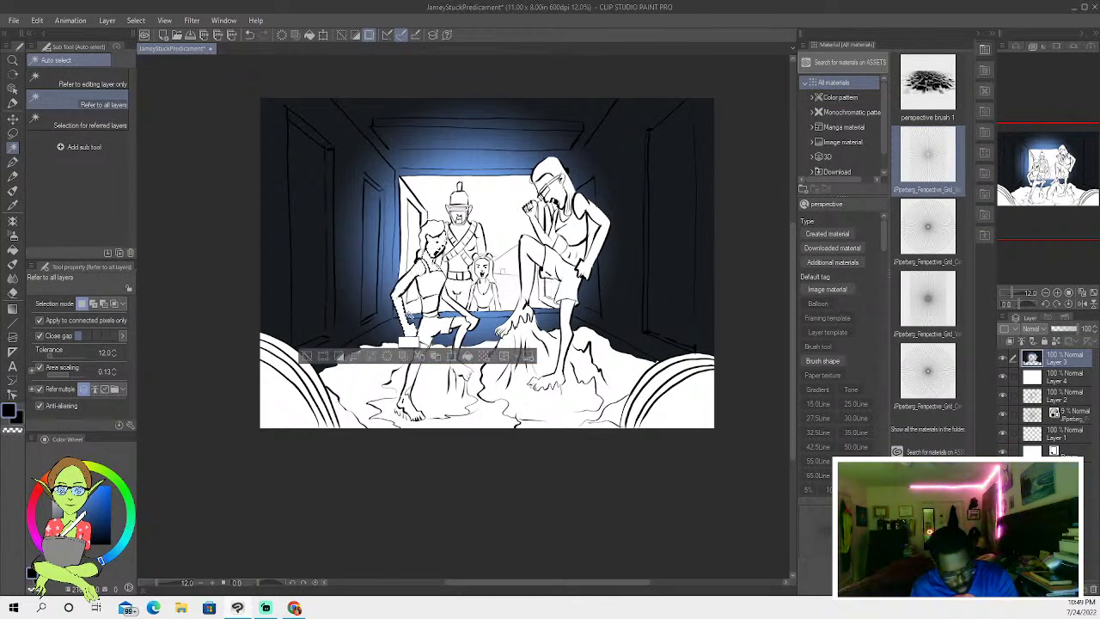
left_click(411, 365, "shift")
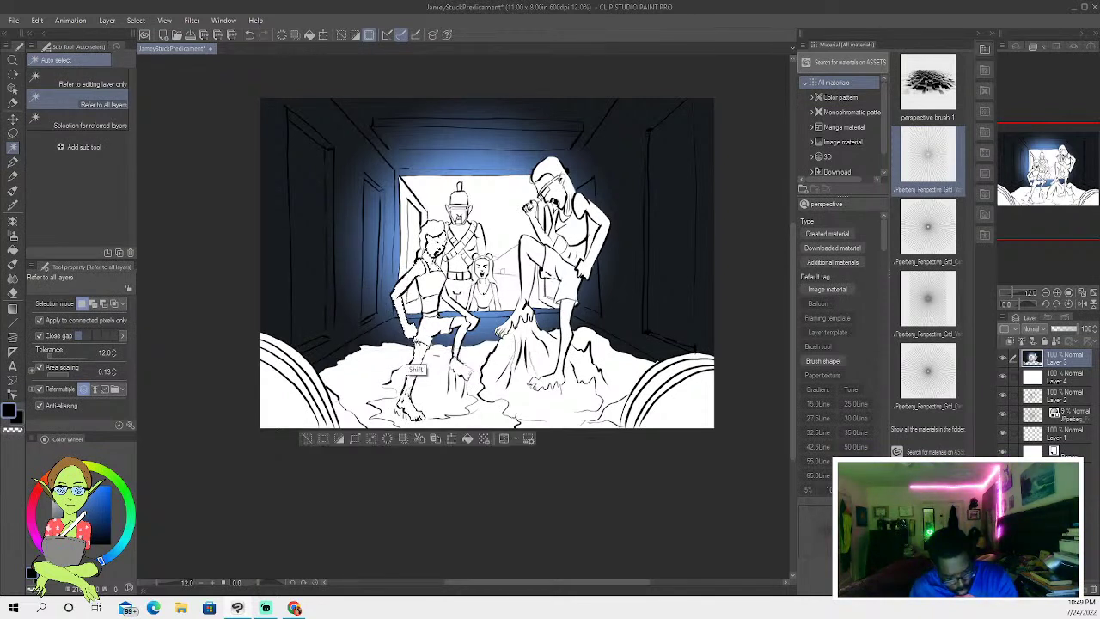
left_click(459, 339, "shift")
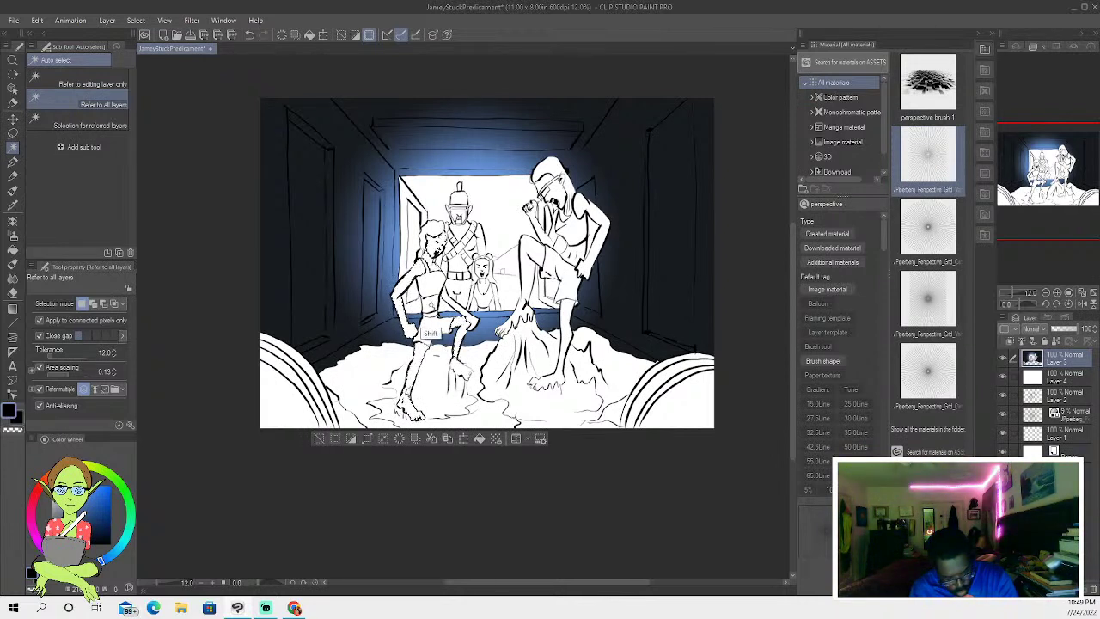
left_click(443, 375, "shift")
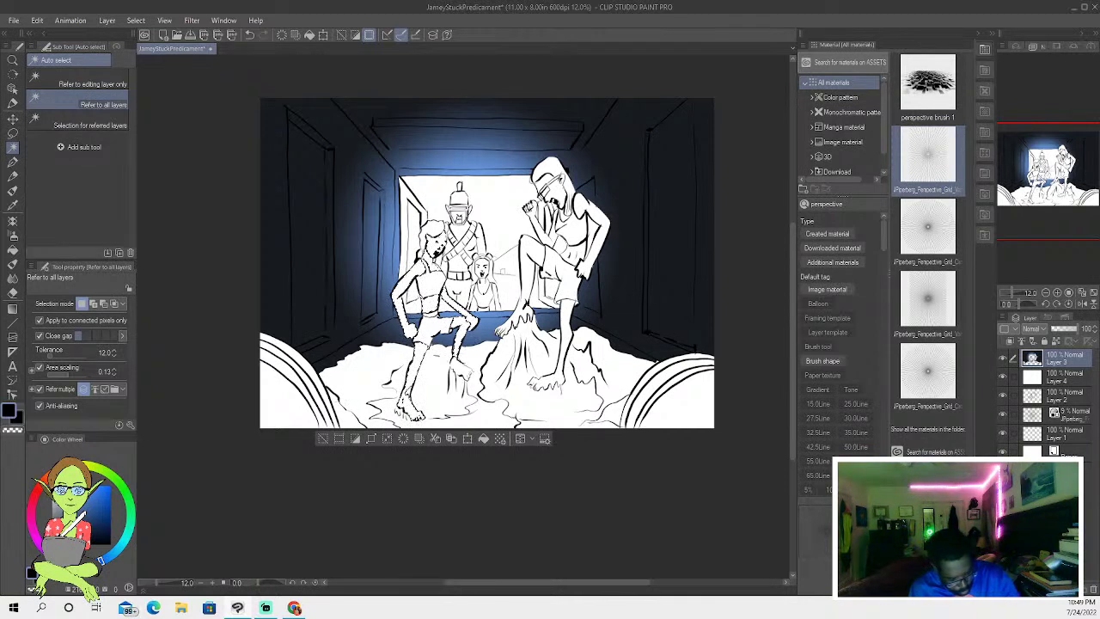
- Choose a reddish-brown skin tone and fill the front woman's selected skin areas with it
left_click(49, 476)
mouse_move(101, 503)
left_mouse_down()
mouse_move(78, 491)
mouse_move(82, 509)
left_mouse_up()
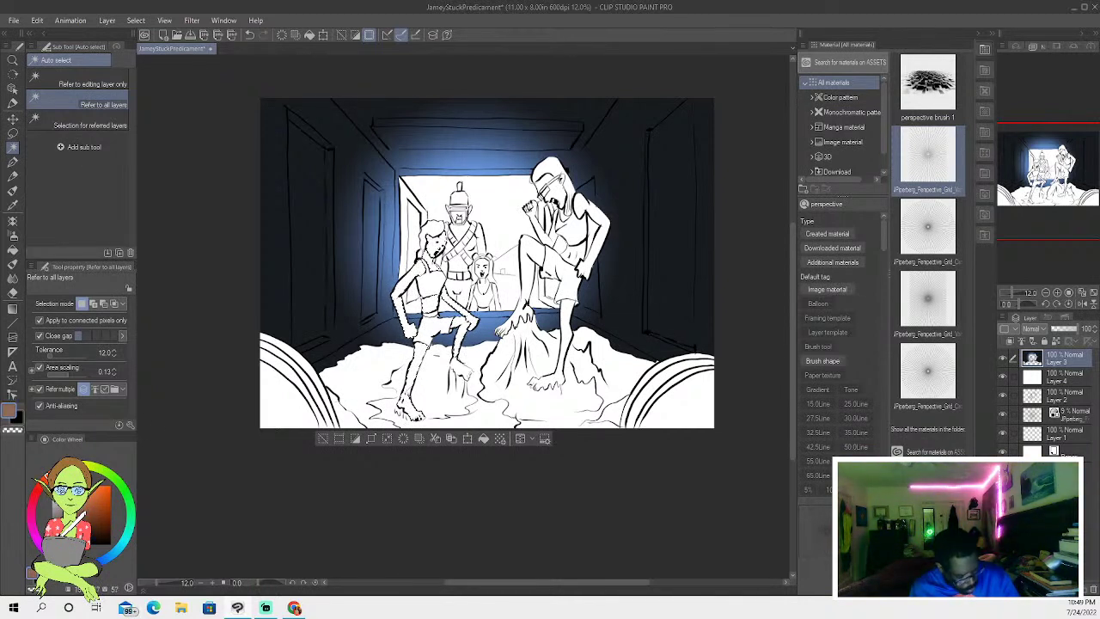
left_click(12, 249)
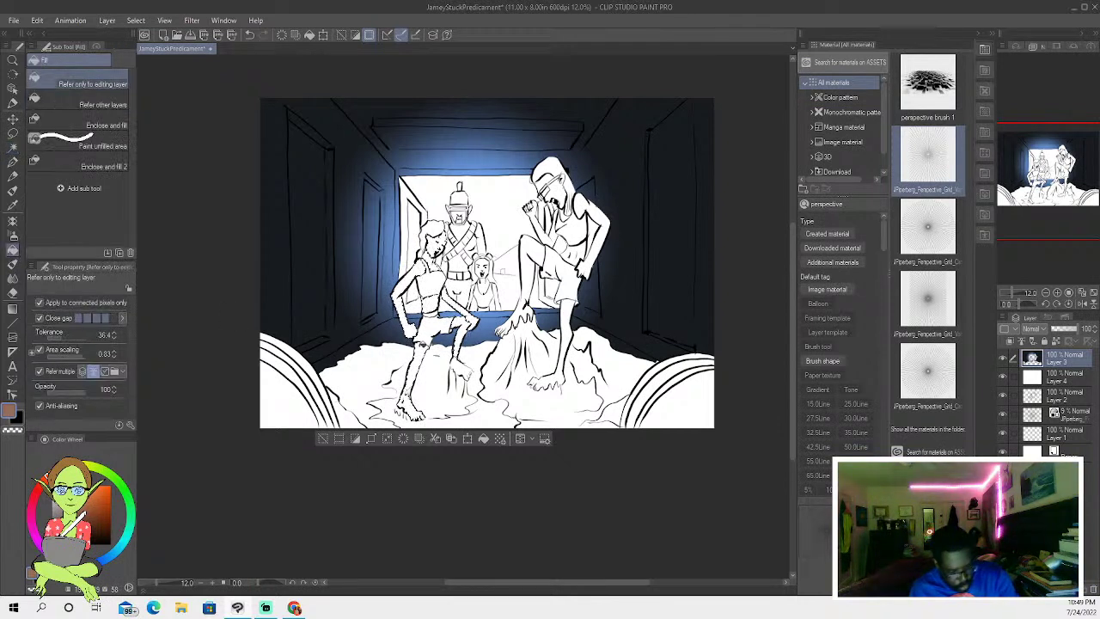
left_click(409, 408)
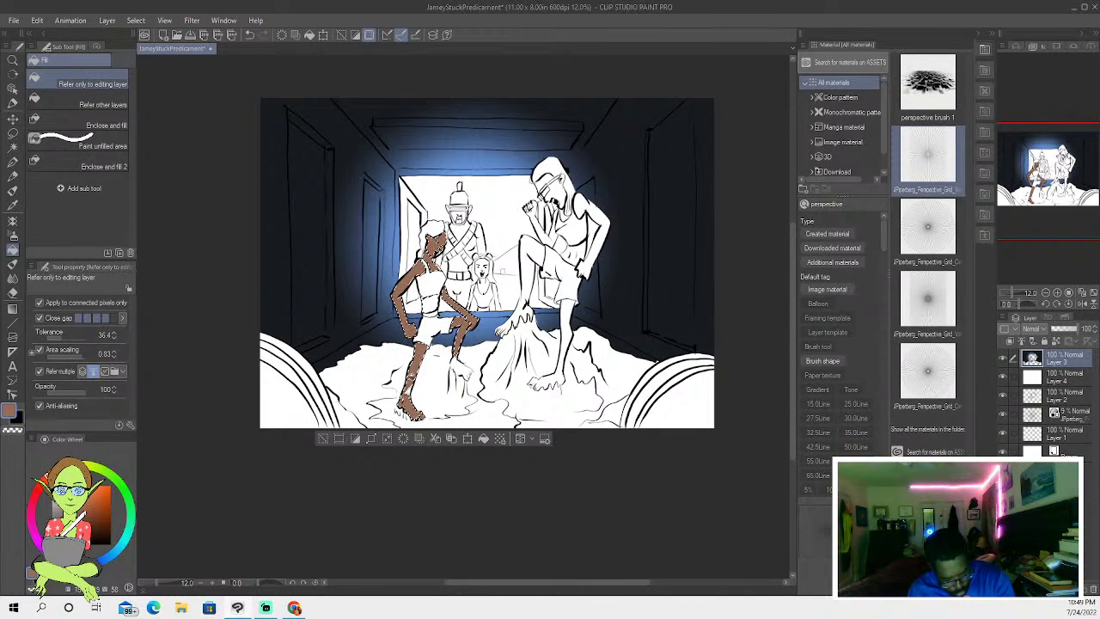
- Auto-select the front woman's bare midriff, fill it with the reddish-brown skin tone, and clear the selection
left_click(324, 439)
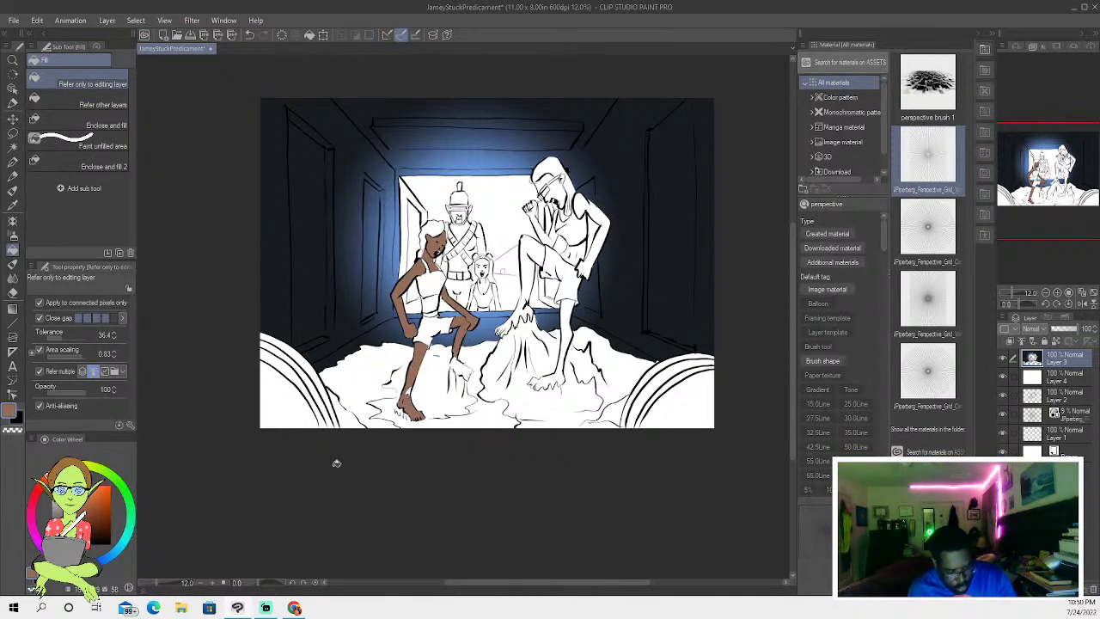
left_click(13, 147)
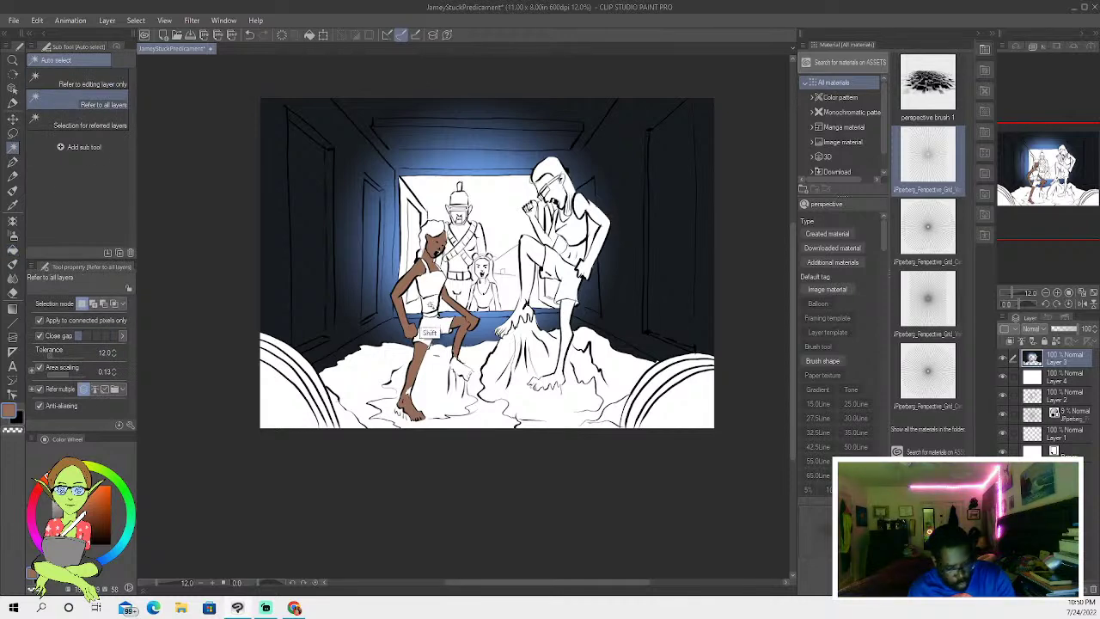
left_click(396, 368, "shift")
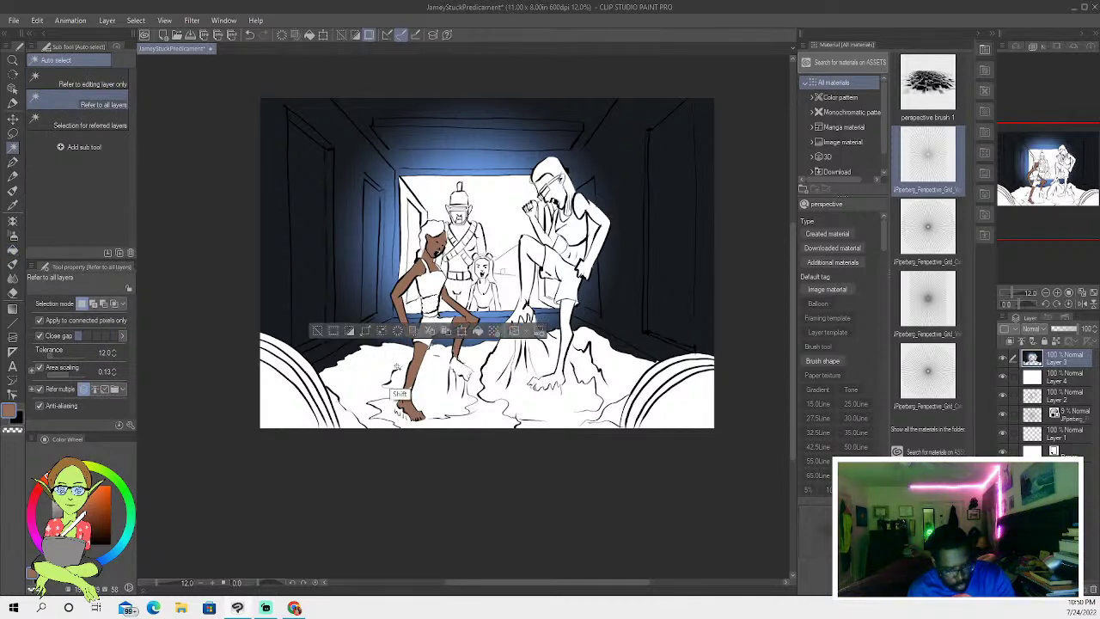
left_click(12, 292)
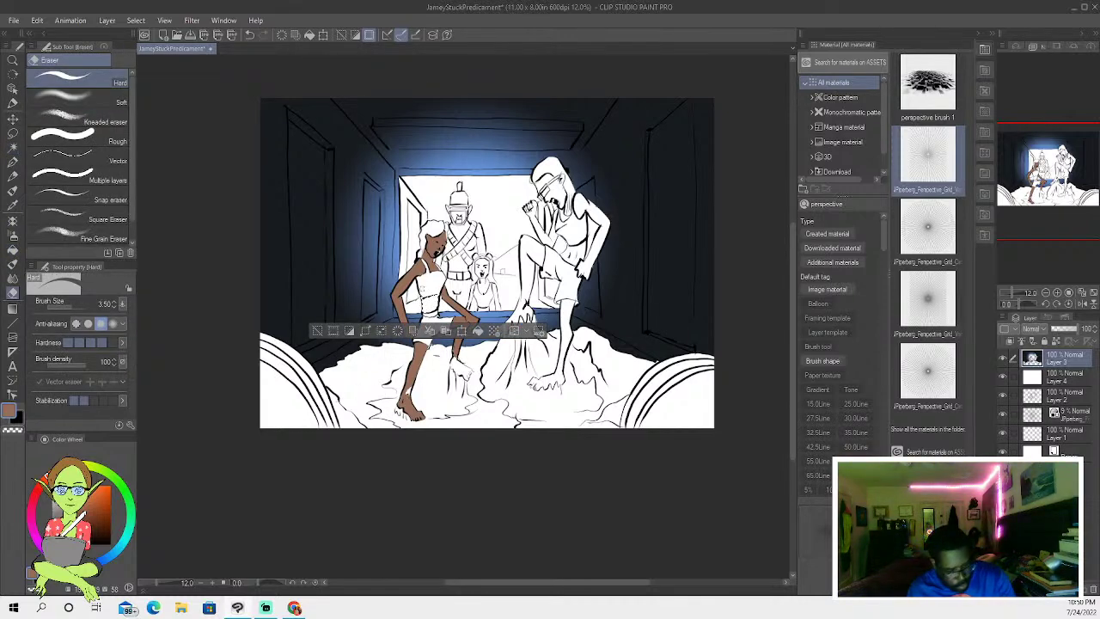
left_click(13, 249)
left_click(317, 330)
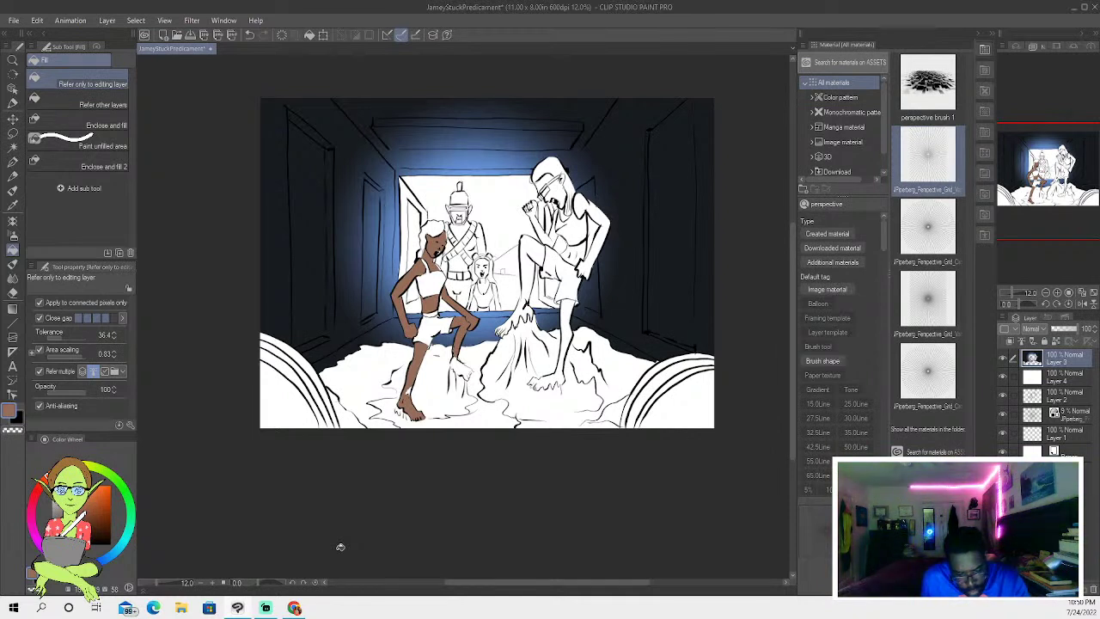
- Auto-select the front woman's top and shorts, fill them with a purple-pink colour, and clear the selection
left_click(13, 176)
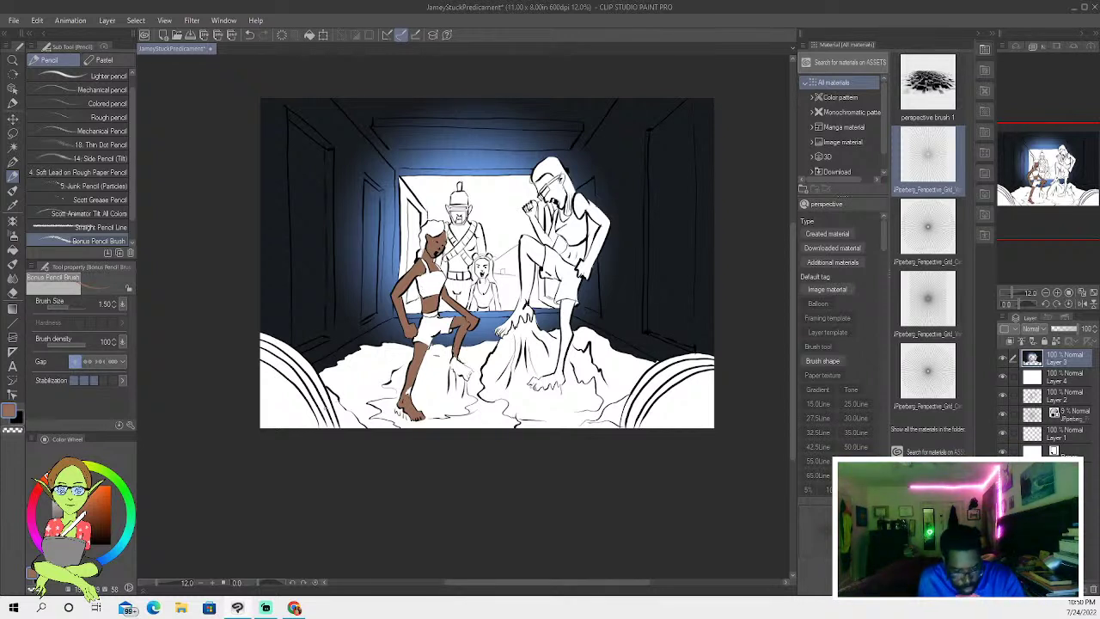
left_click(13, 147)
left_click(432, 343)
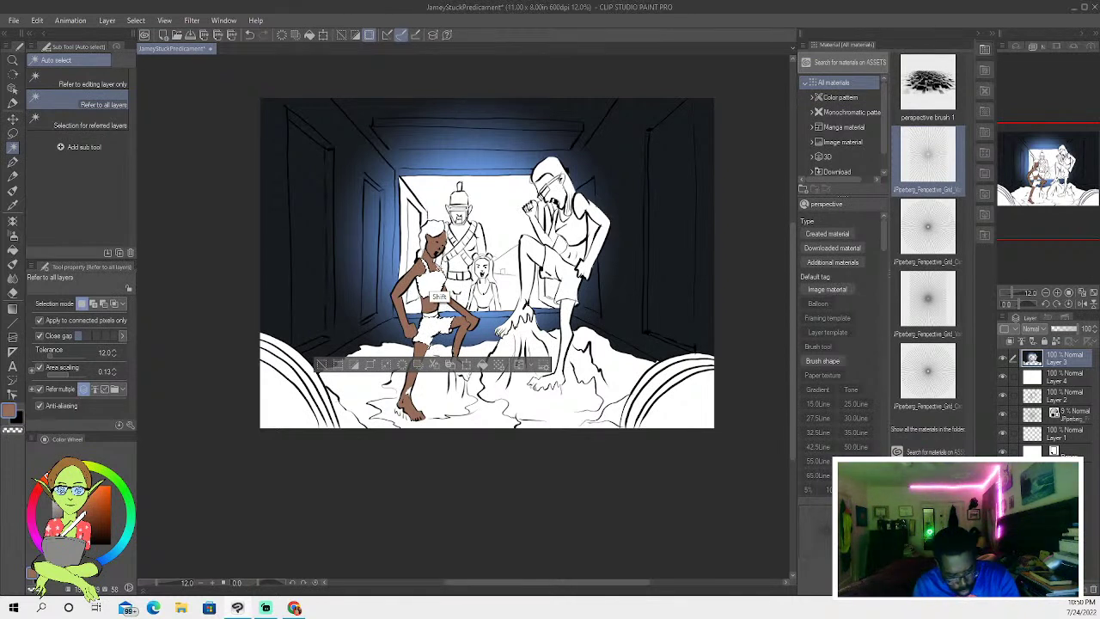
left_click(36, 533)
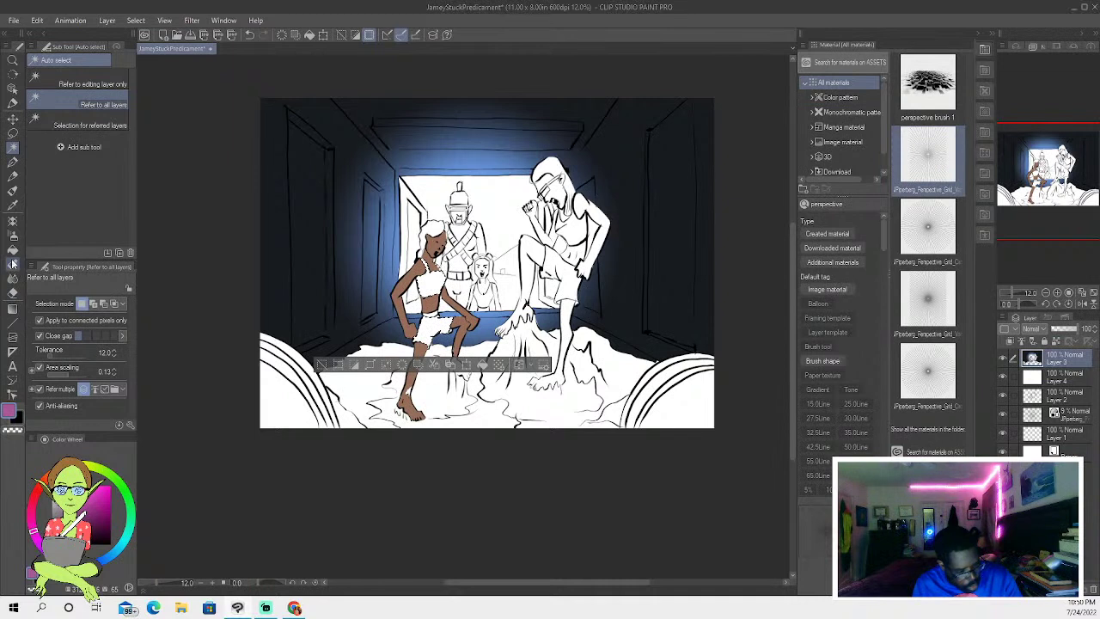
left_click(12, 250)
left_click(435, 324)
left_click(431, 282)
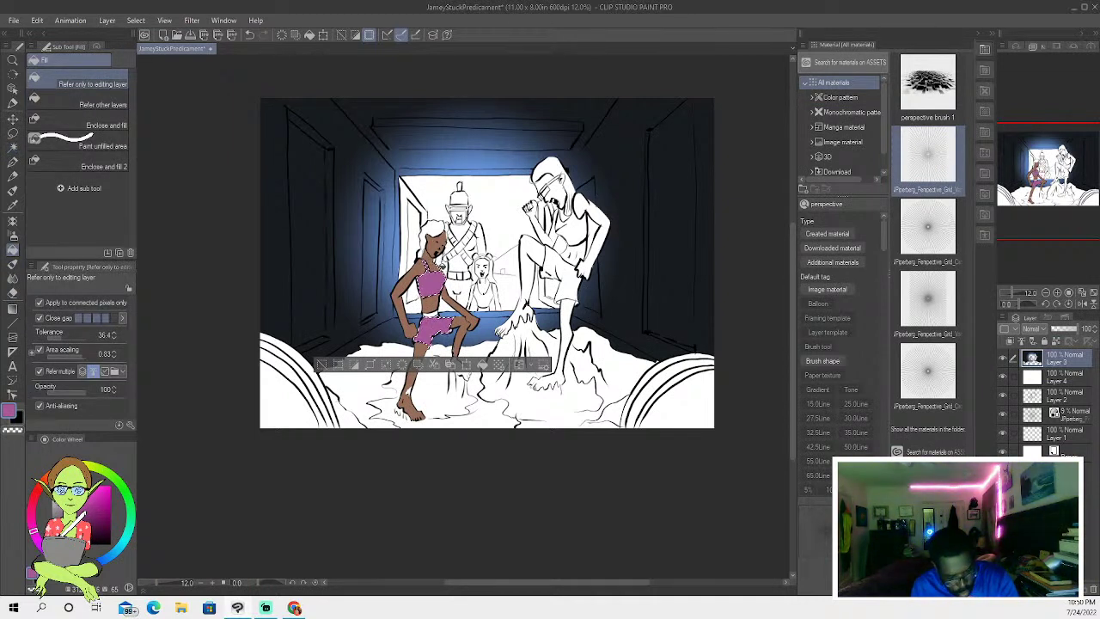
left_click(322, 365)
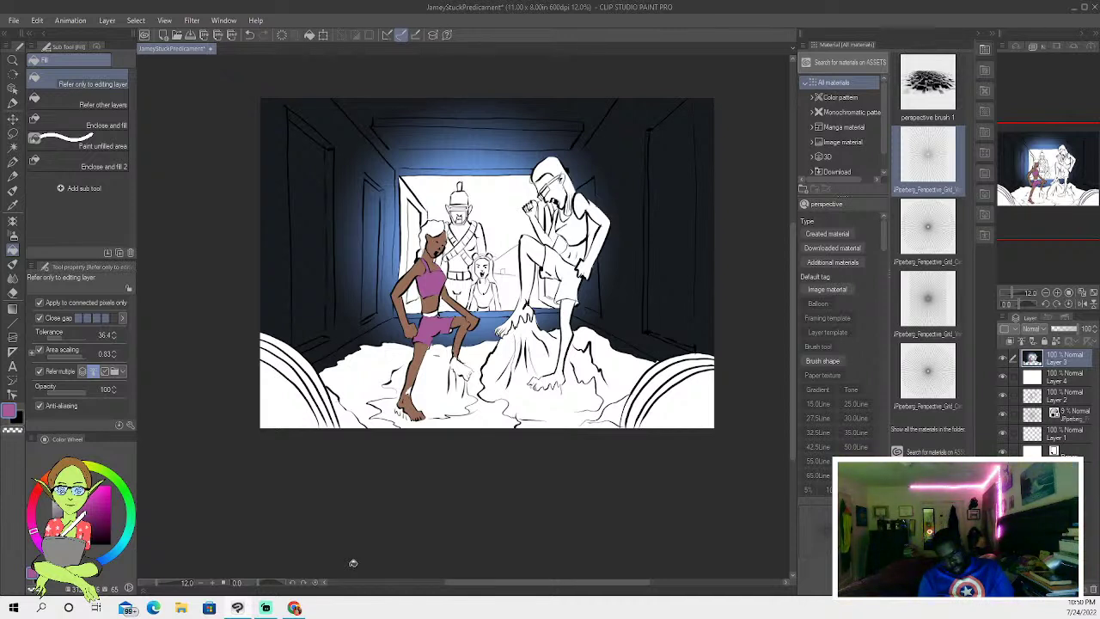
- Undo the clothing and midriff fills back to the active selection of the front woman's skin areas
left_click(247, 34)
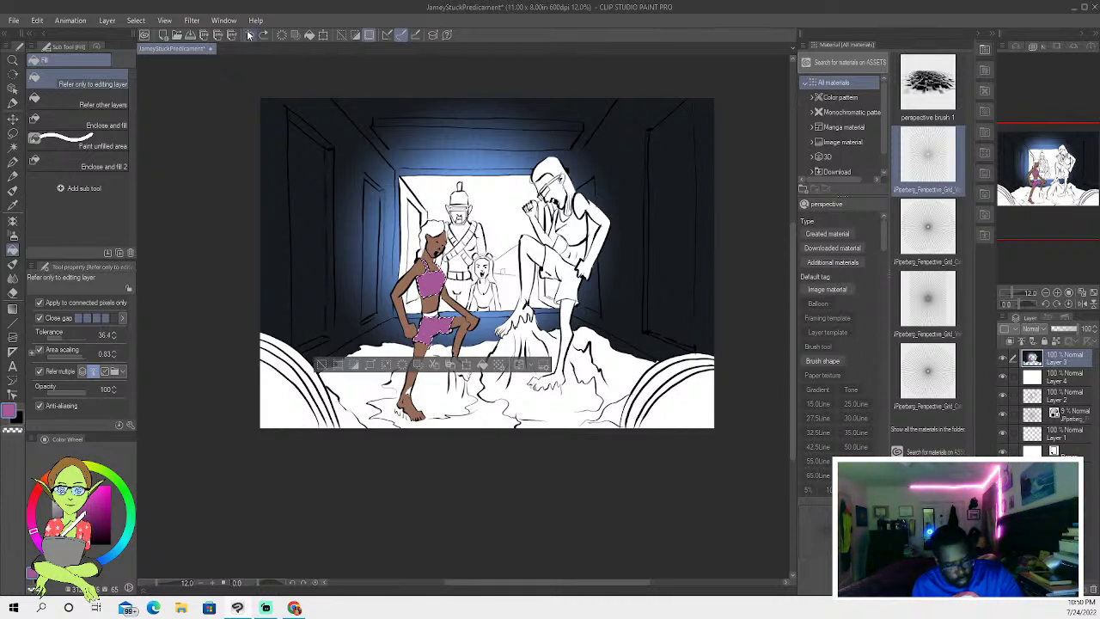
left_click(248, 34)
left_click(248, 34)
left_click(250, 35)
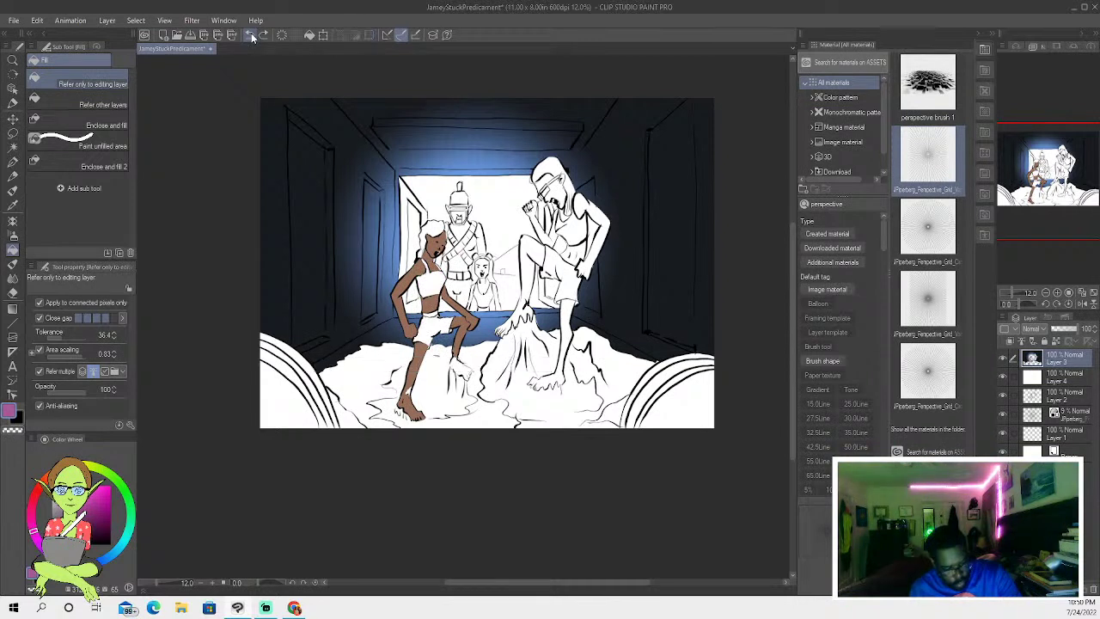
left_click(251, 35)
left_click(249, 35)
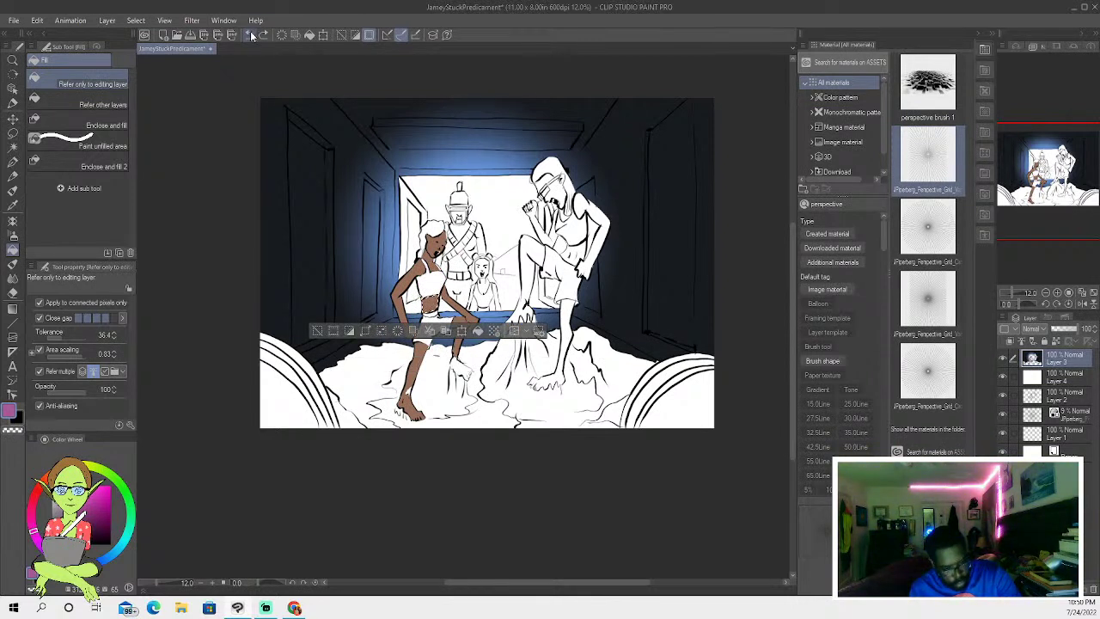
left_click(250, 36)
left_click(250, 34)
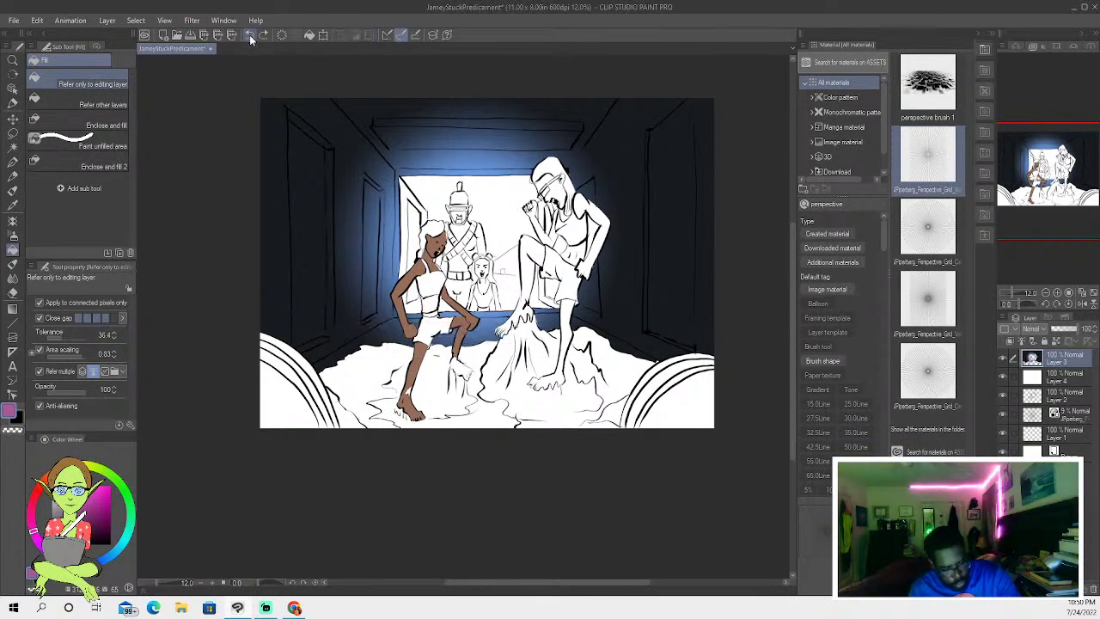
left_click(251, 35)
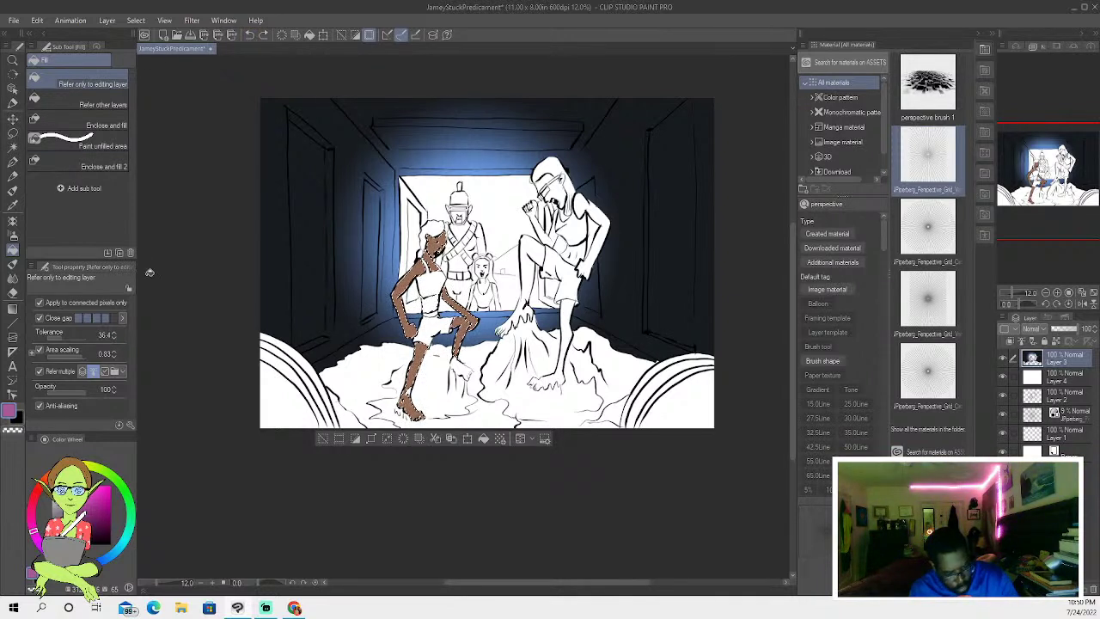
- Open SariataAndJameyDriving.jpg as a colour reference, sample the dark-haired driver's orange skin tone with the Eyedropper, and return to the corridor scene
left_click_drag(34, 531, 77, 493)
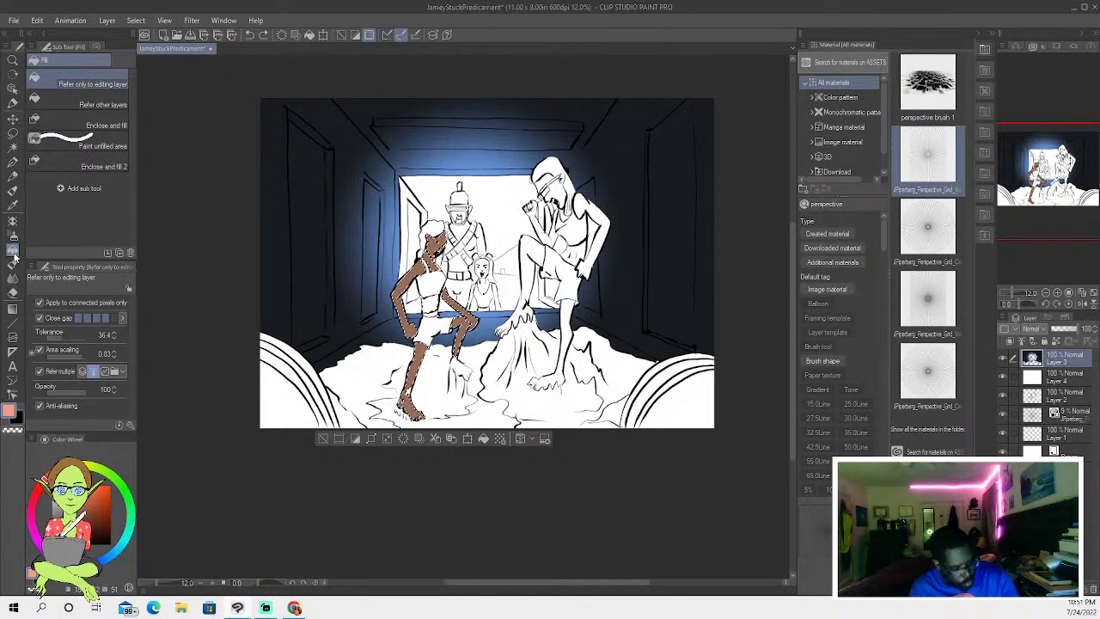
left_click(13, 190)
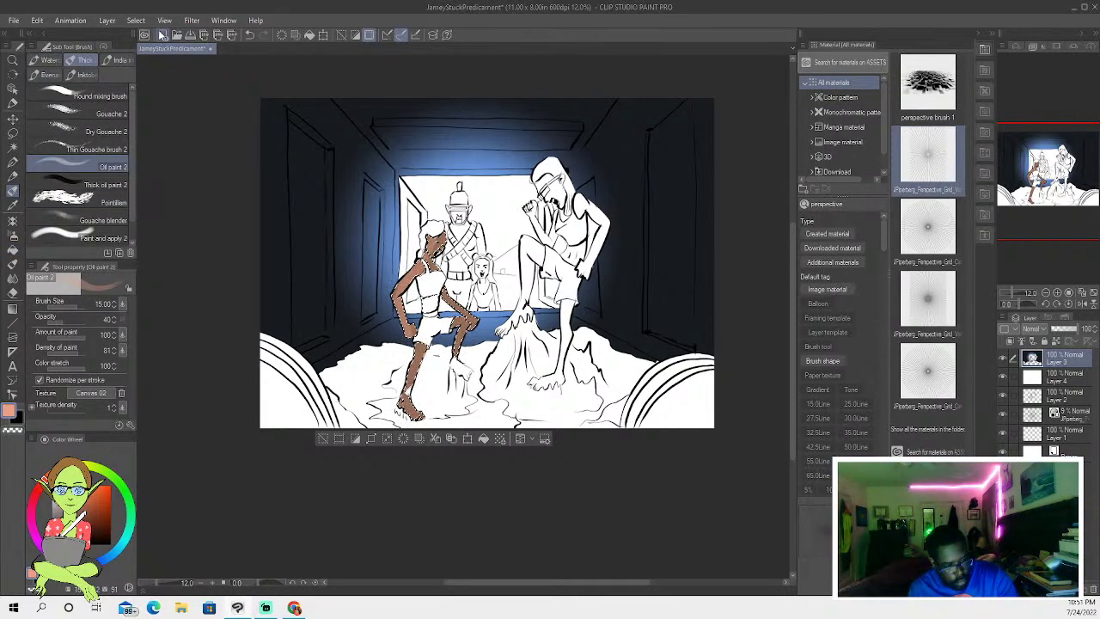
key("ctrl+o")
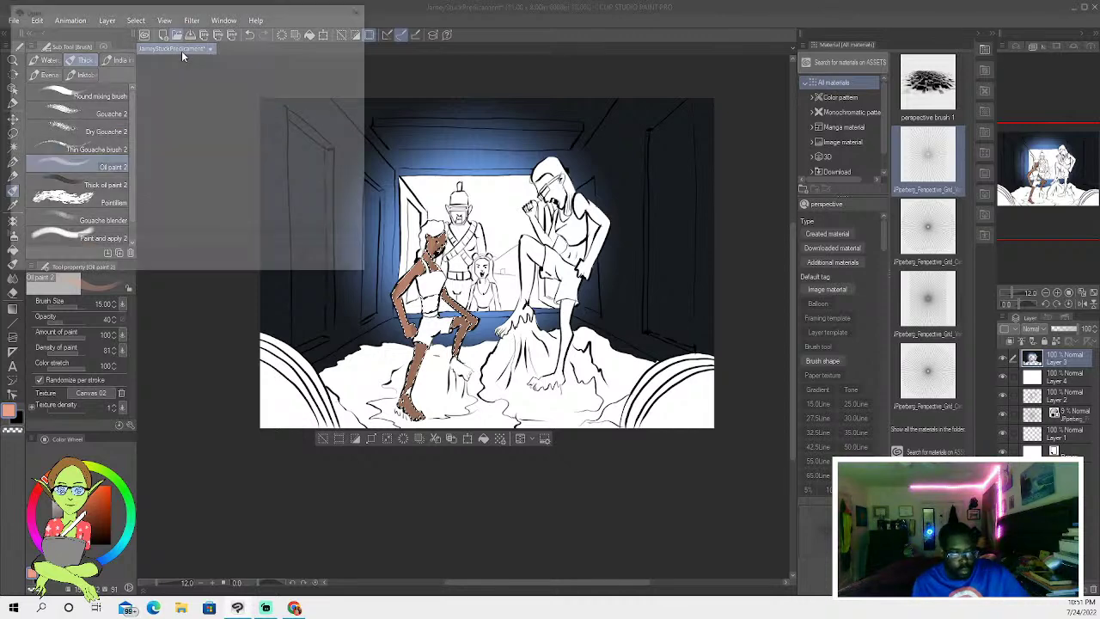
scroll(232, 147, "down", 2)
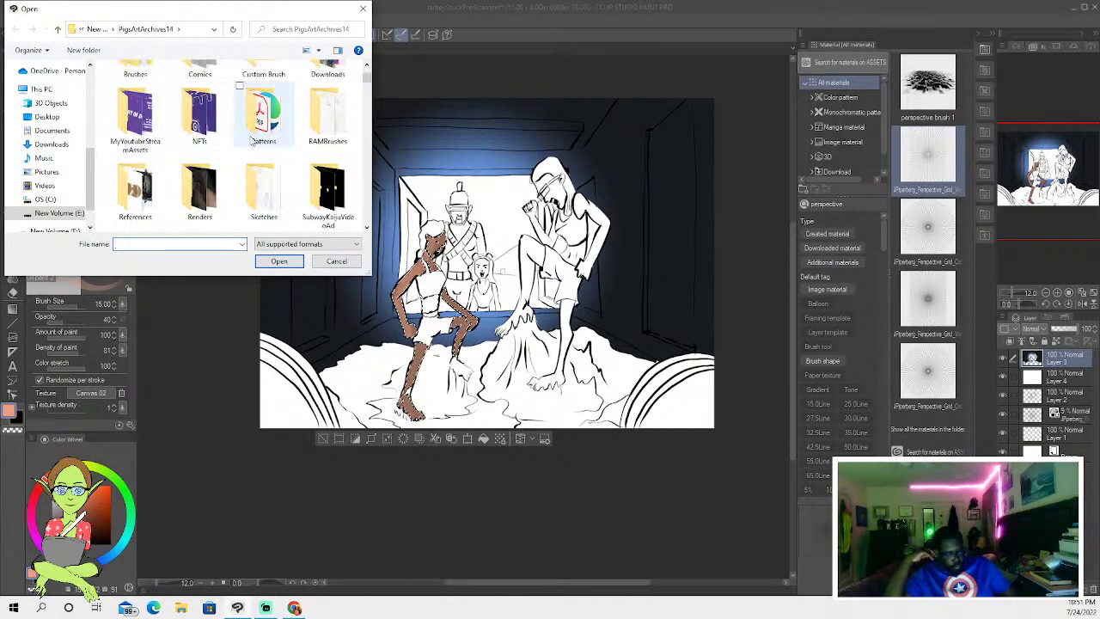
left_click_drag(367, 86, 373, 186)
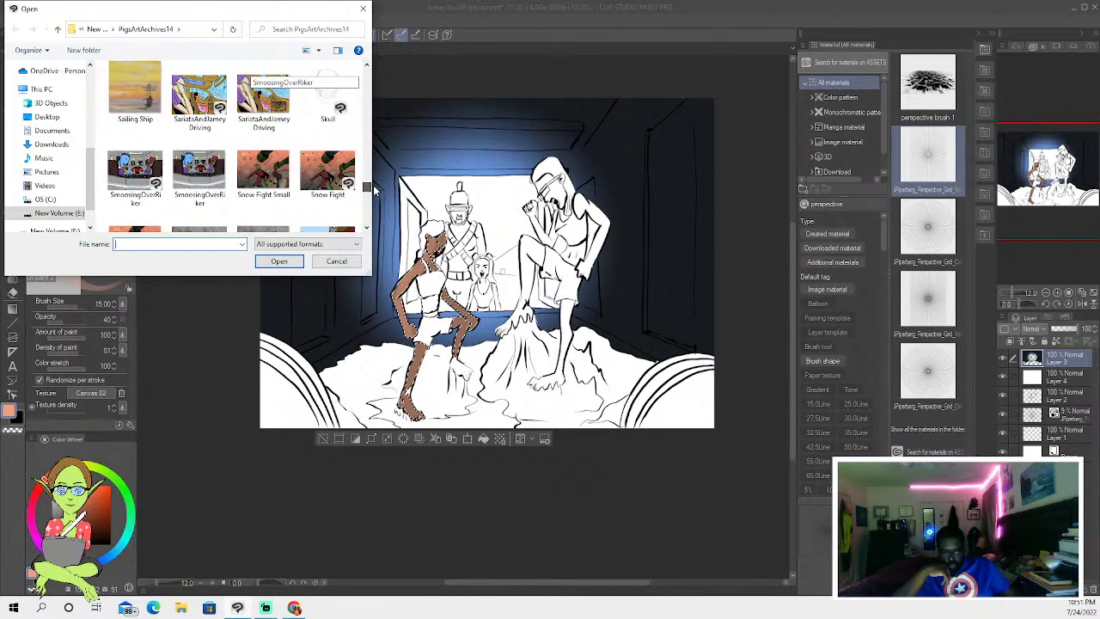
double_click(286, 116)
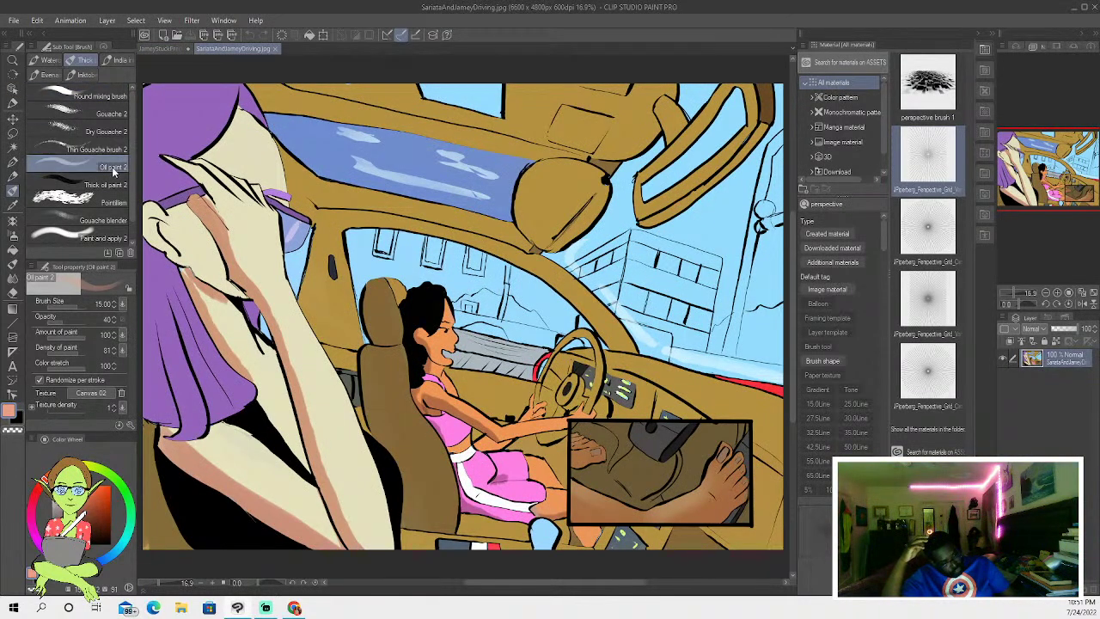
left_click(13, 205)
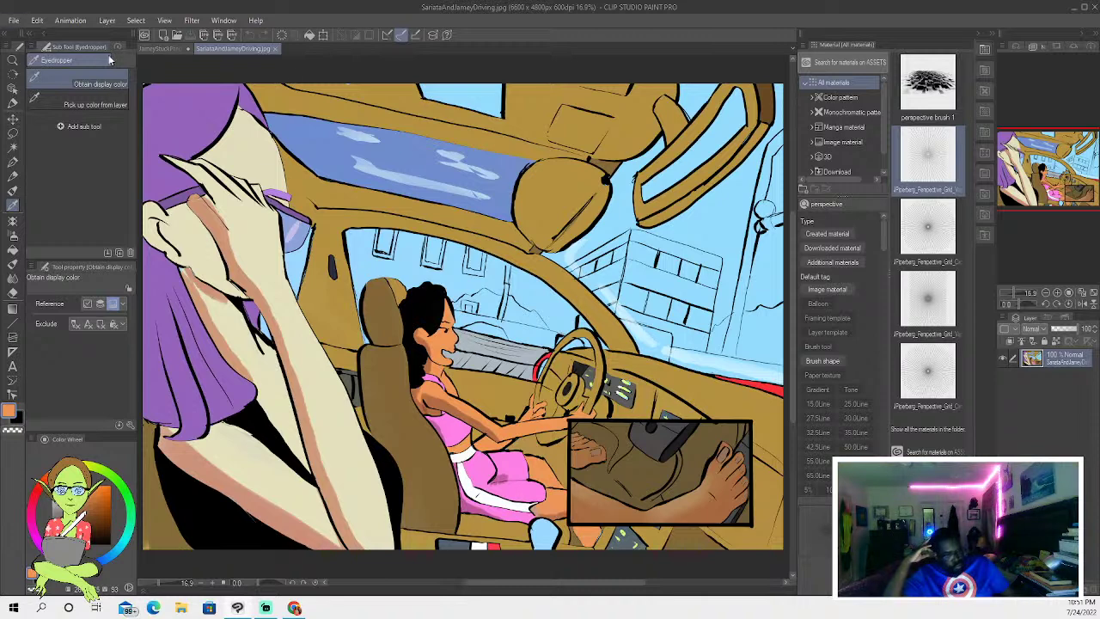
left_click(167, 48)
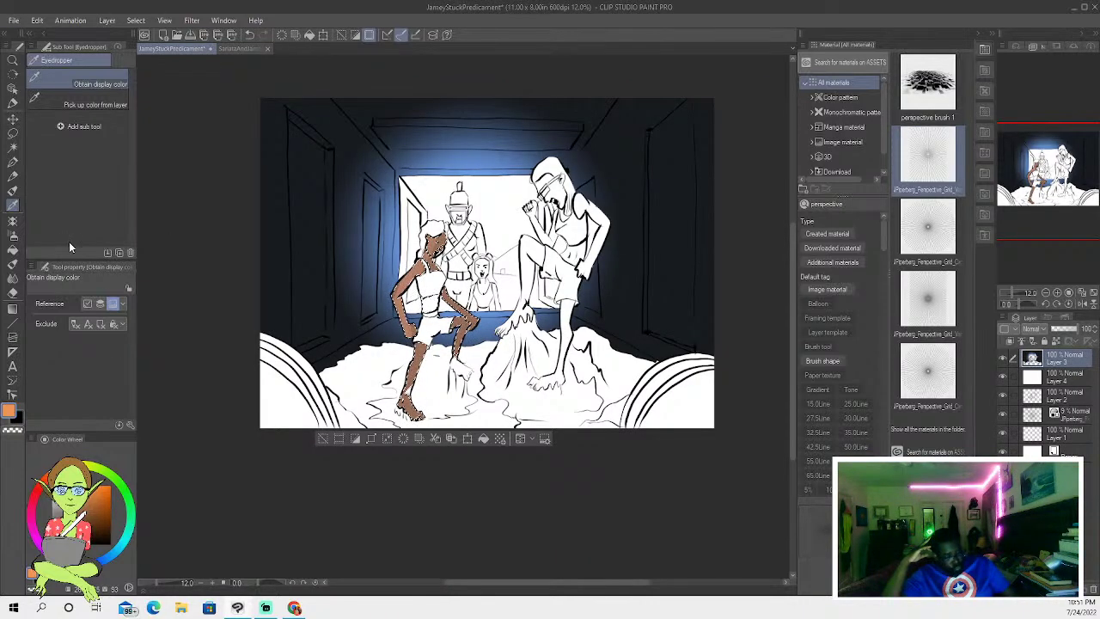
- Paint the front woman's skin orange with the Oil paint 2 brush at size 15 and opacity 100, and clear the selection
key("b")
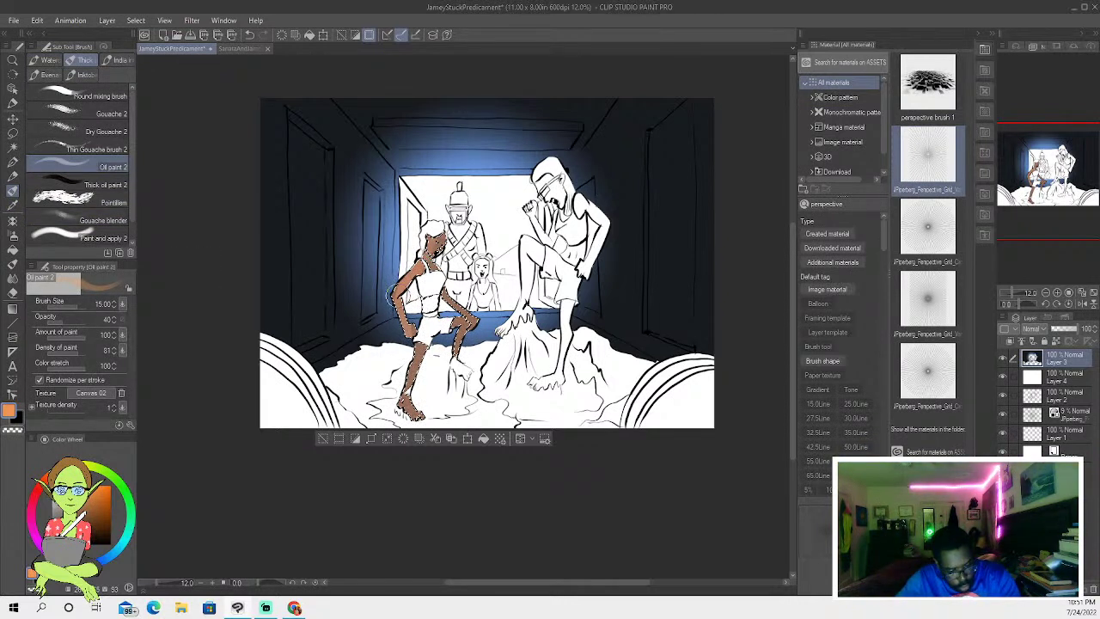
left_click_drag(420, 320, 428, 305)
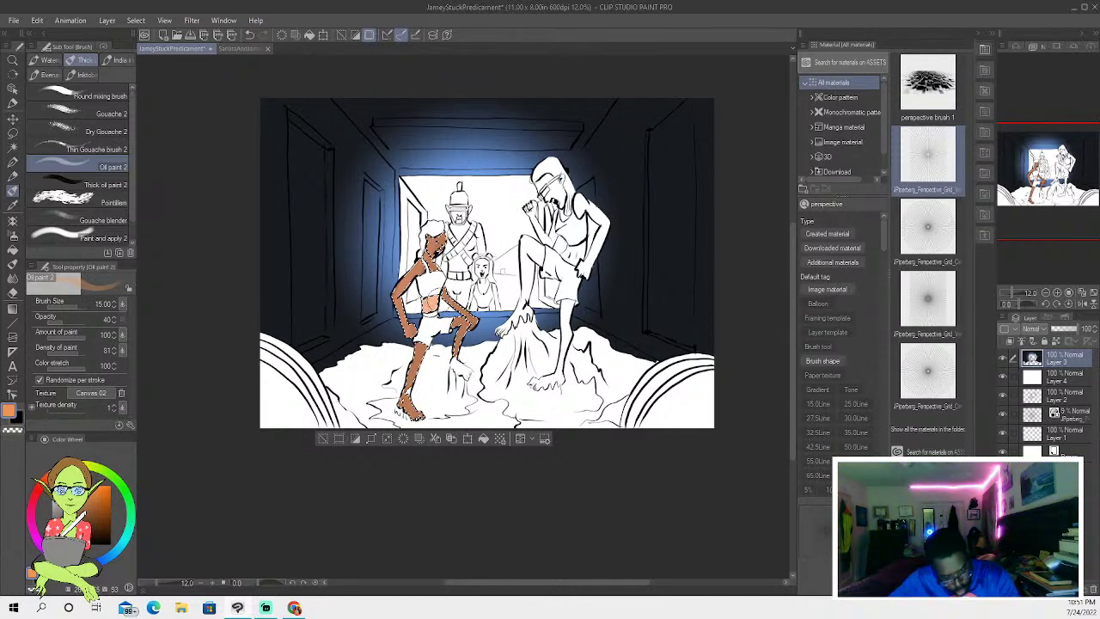
key("ctrl+]")
key("ctrl+]")
key("ctrl+]")
key("ctrl+]")
key("ctrl+]")
key("ctrl+]")
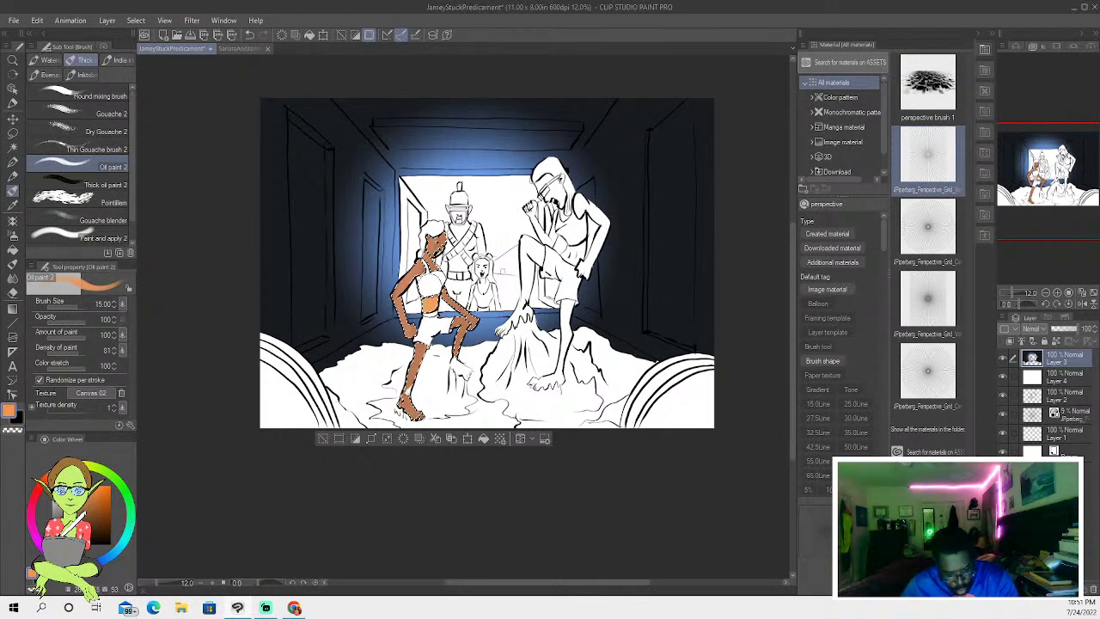
left_click_drag(422, 248, 397, 306)
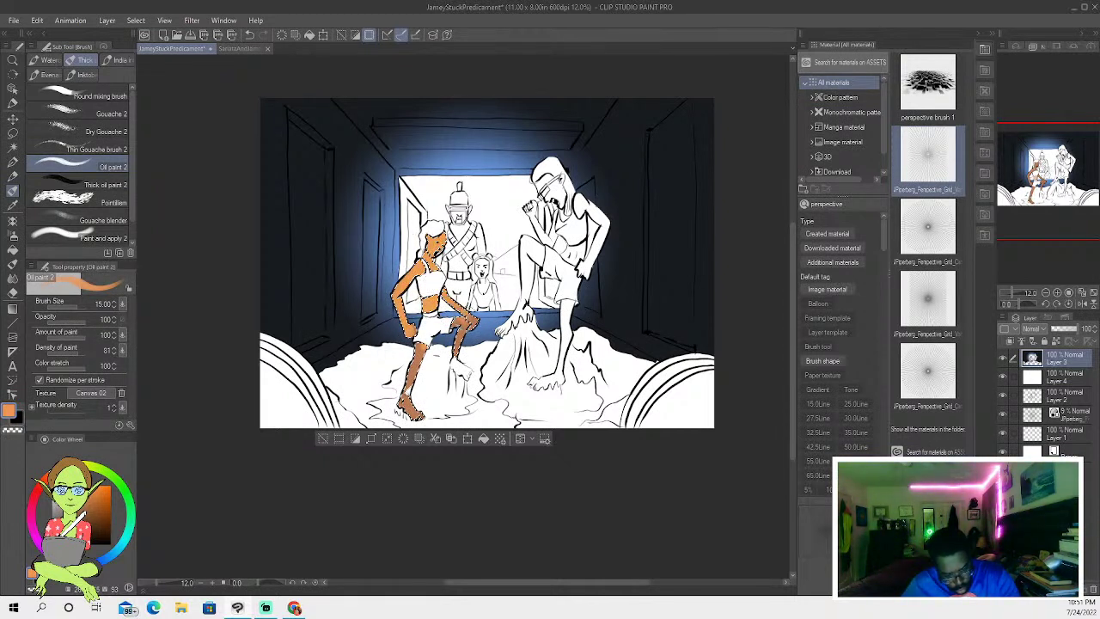
mouse_move(468, 338)
left_mouse_down()
mouse_move(448, 320)
mouse_move(462, 356)
mouse_move(403, 397)
left_mouse_up()
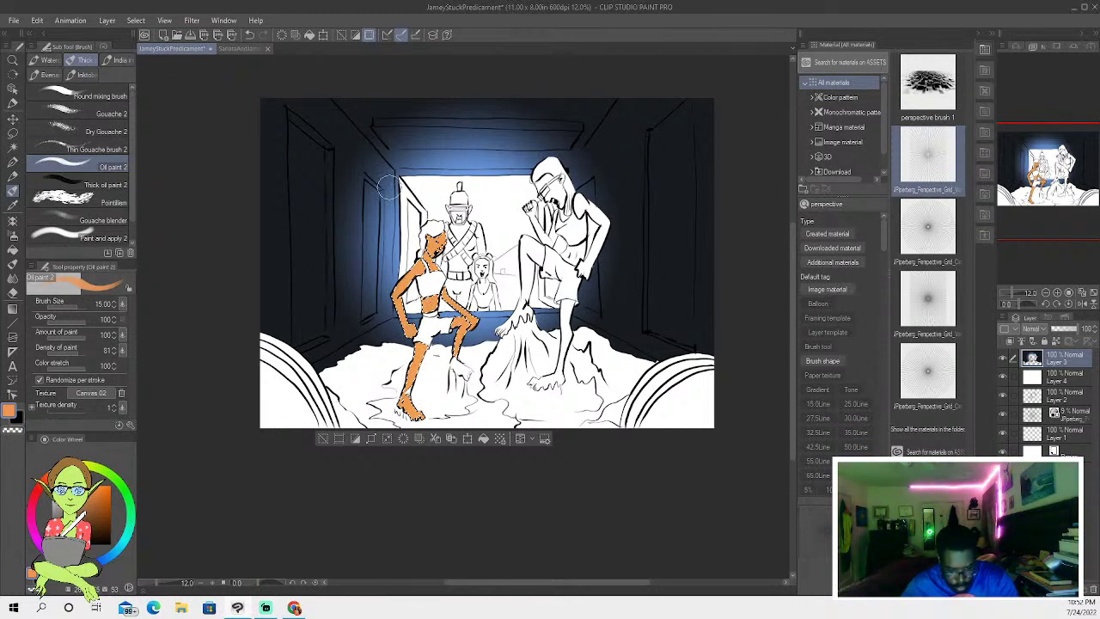
left_click(13, 148)
left_click(529, 253)
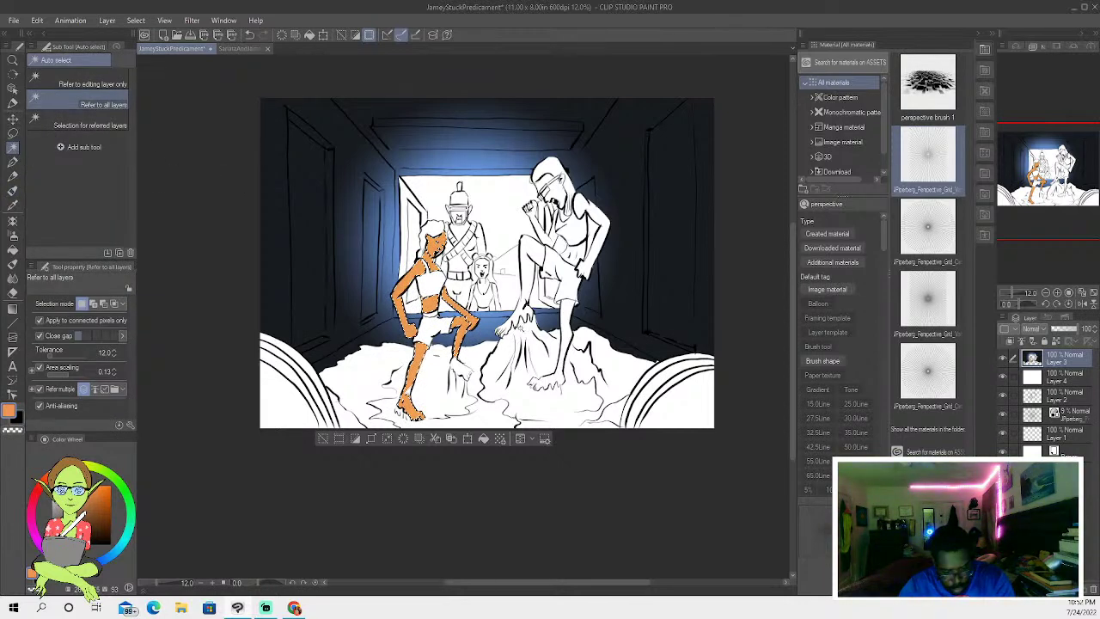
key("ctrl+d")
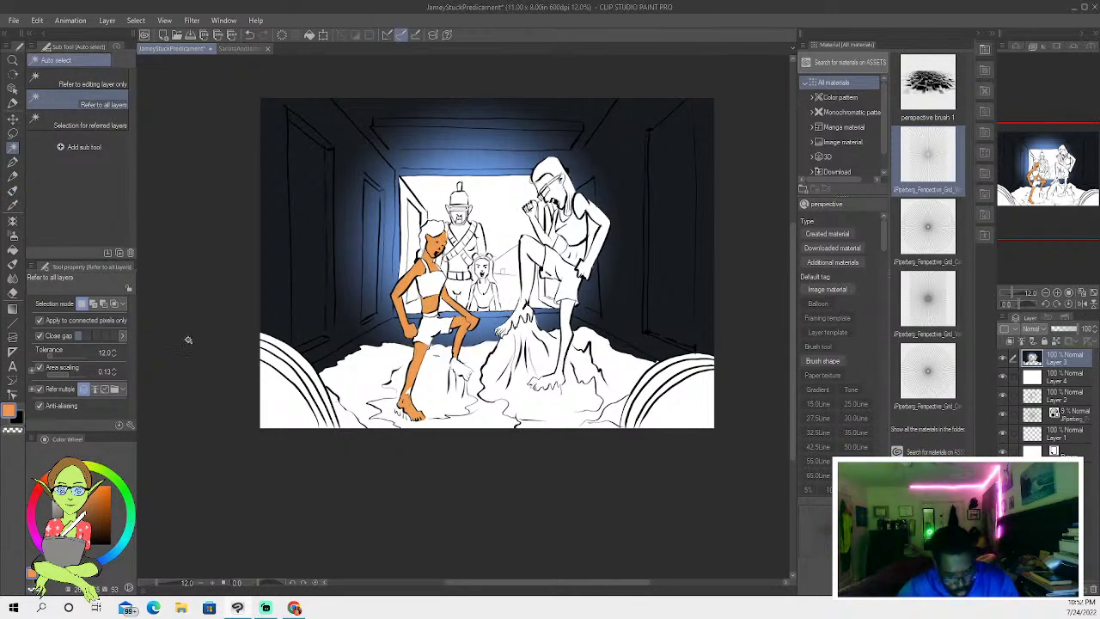
- Try to auto-select the bare legs of the woman standing on the rocks, with reference to all layers
left_click(13, 162)
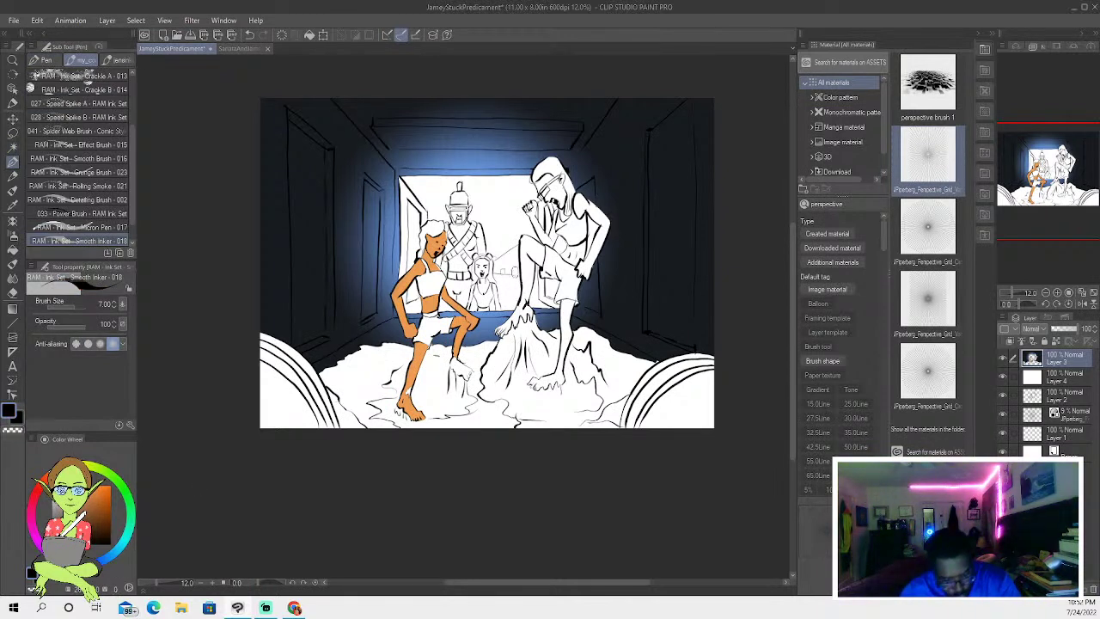
left_click(14, 148)
left_click(522, 311)
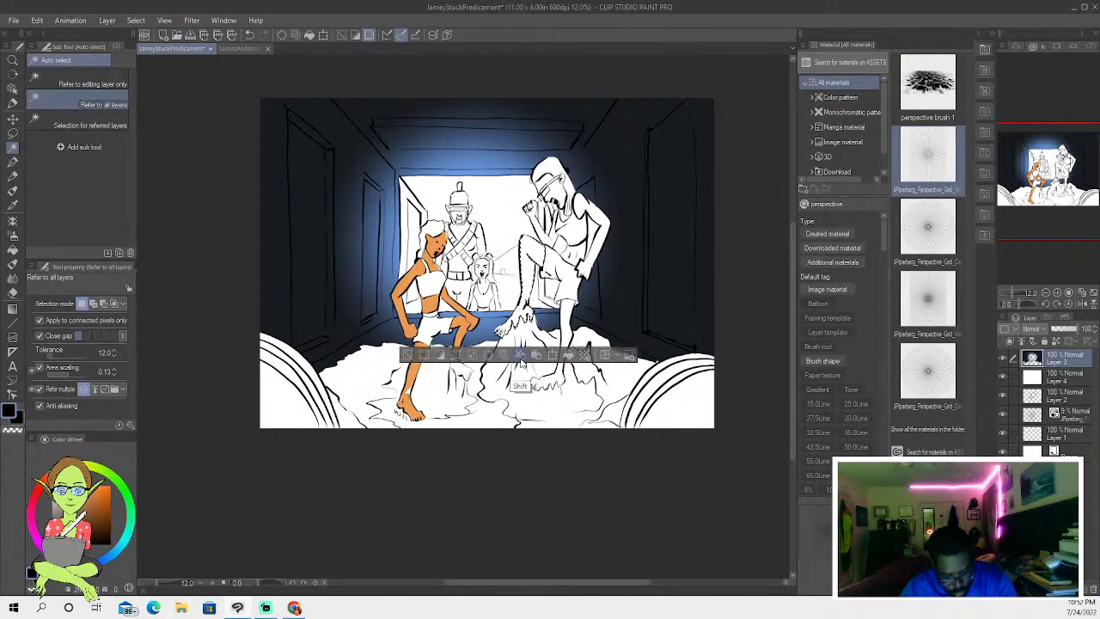
left_click(530, 426)
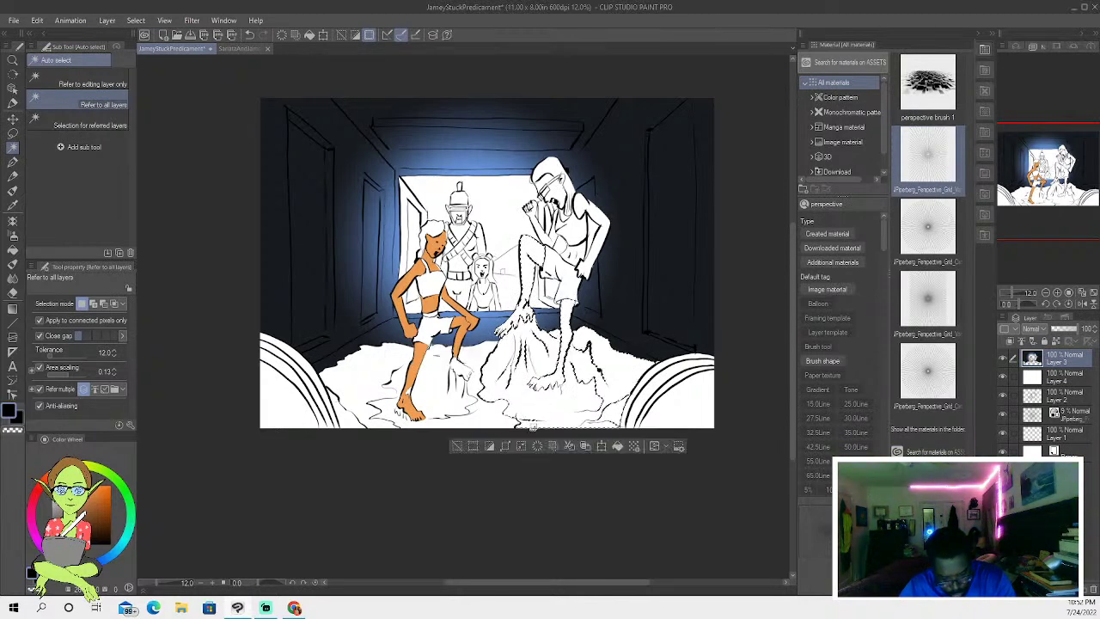
key("ctrl+d")
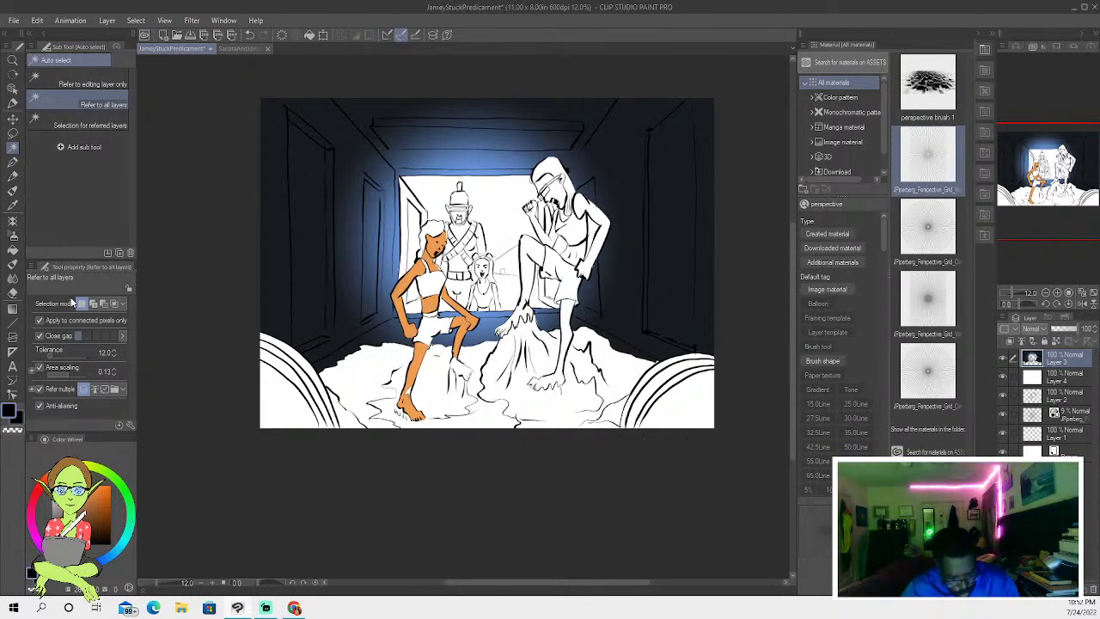
- Touch up the leg outline of the woman on the rocks with the Smooth Inker pen at size 7, and try to auto-select the leg
left_click(12, 161)
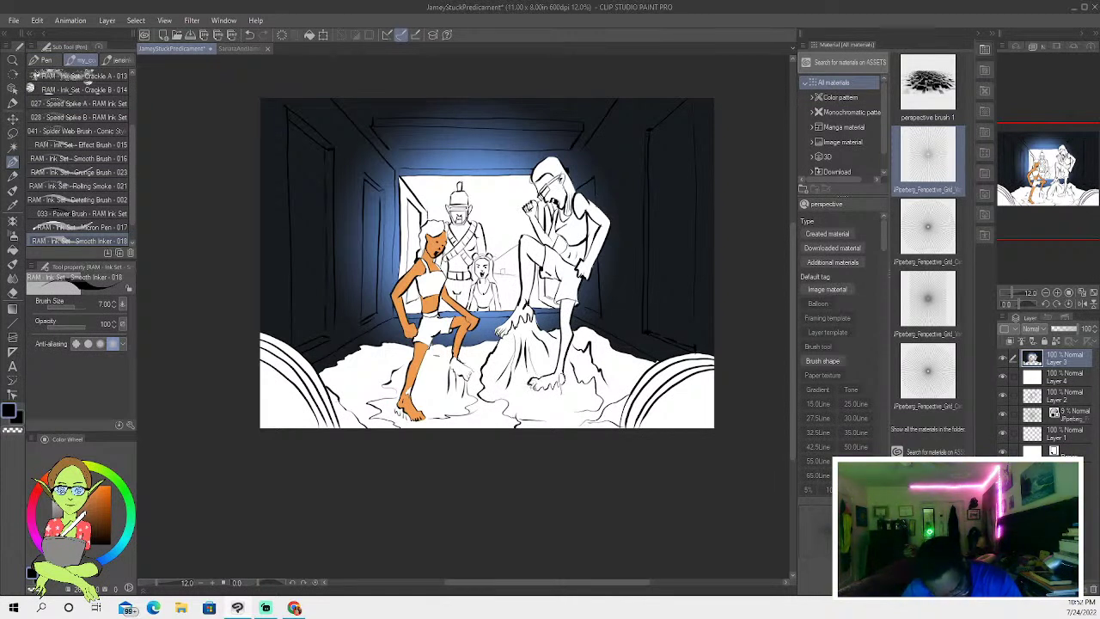
left_click(12, 146)
left_click(519, 345)
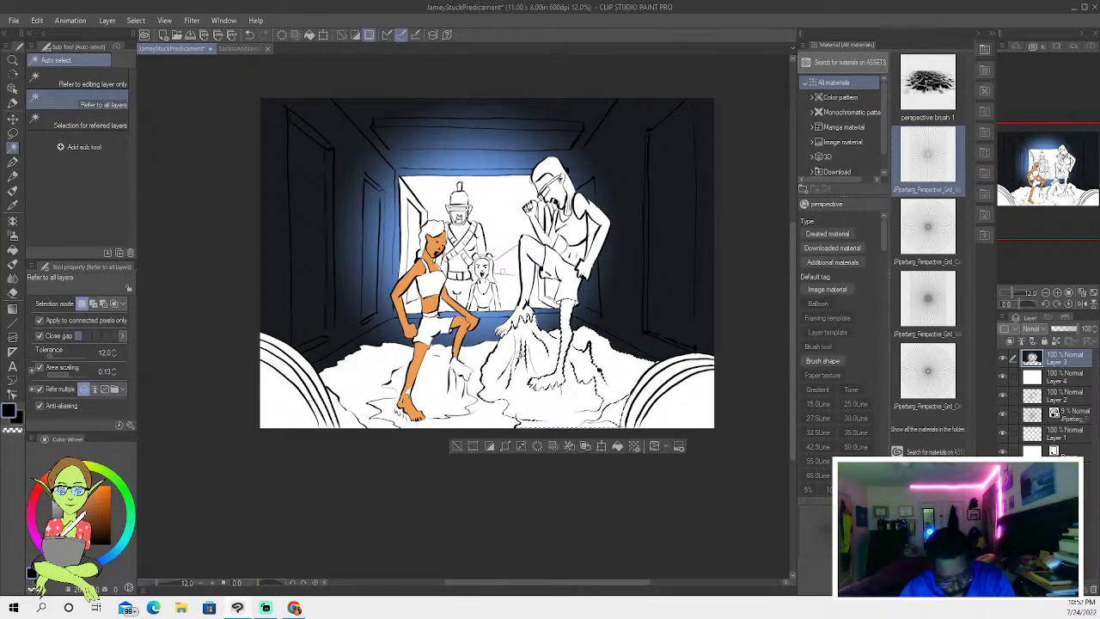
left_click(451, 451)
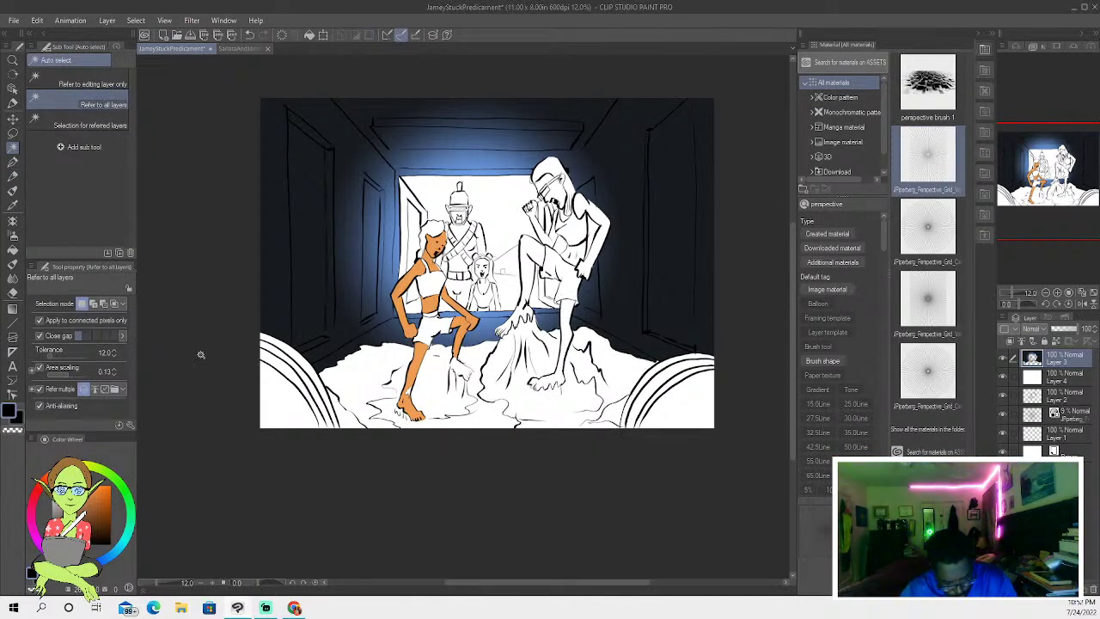
- Close the ink gap at the rock-standing woman's foot with the Smooth Inker pen, and test auto-selecting her legs and near arm
left_click(13, 162)
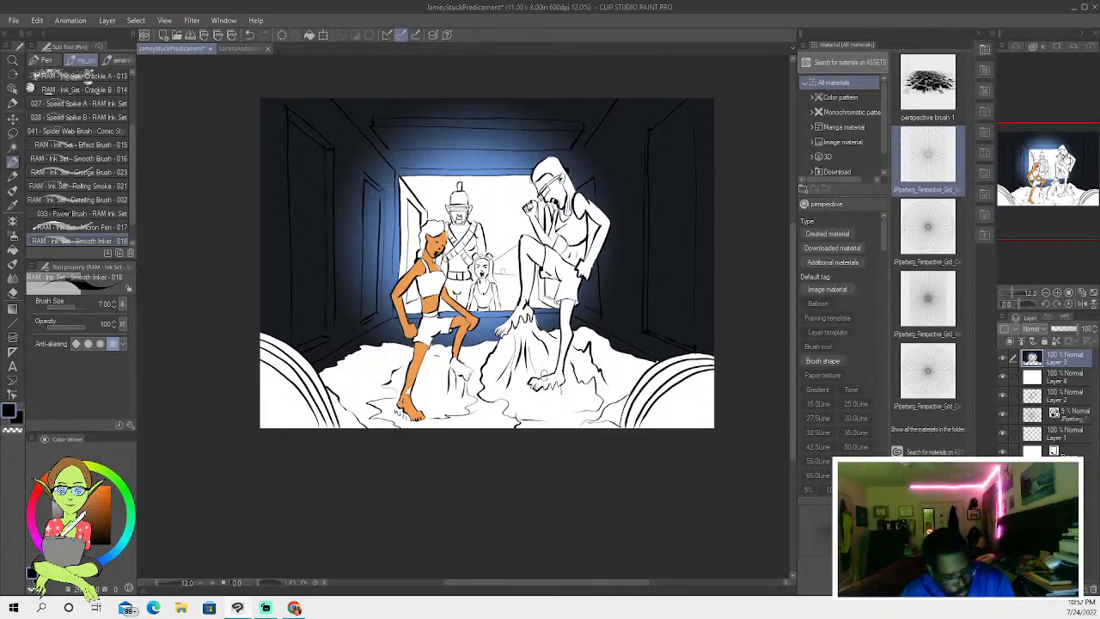
left_click(12, 148)
left_click(557, 382, "shift")
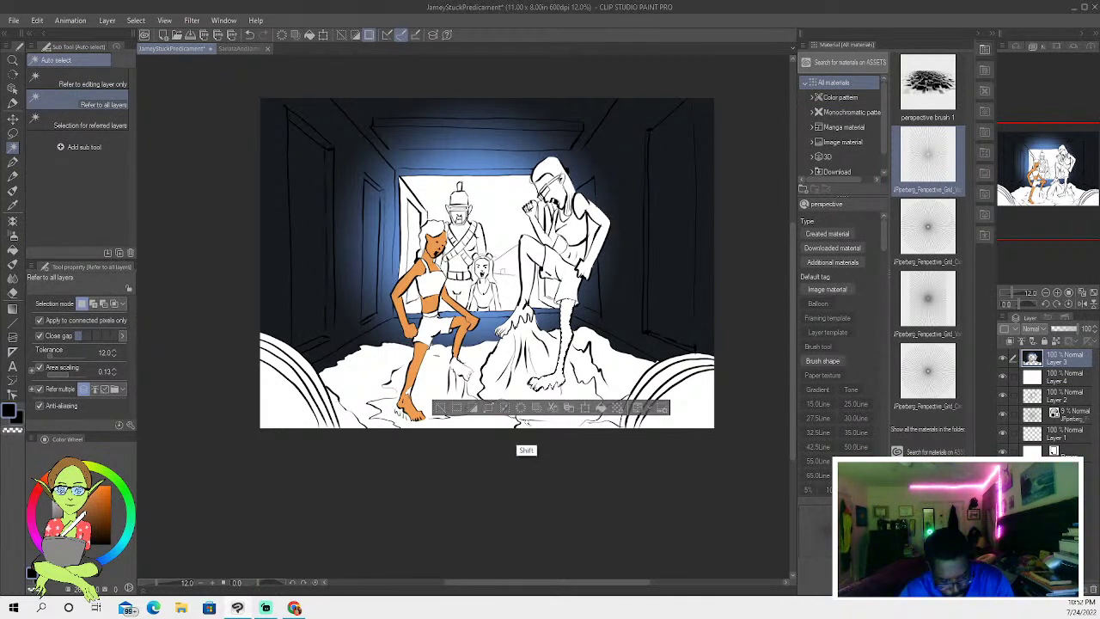
left_click(517, 317, "shift")
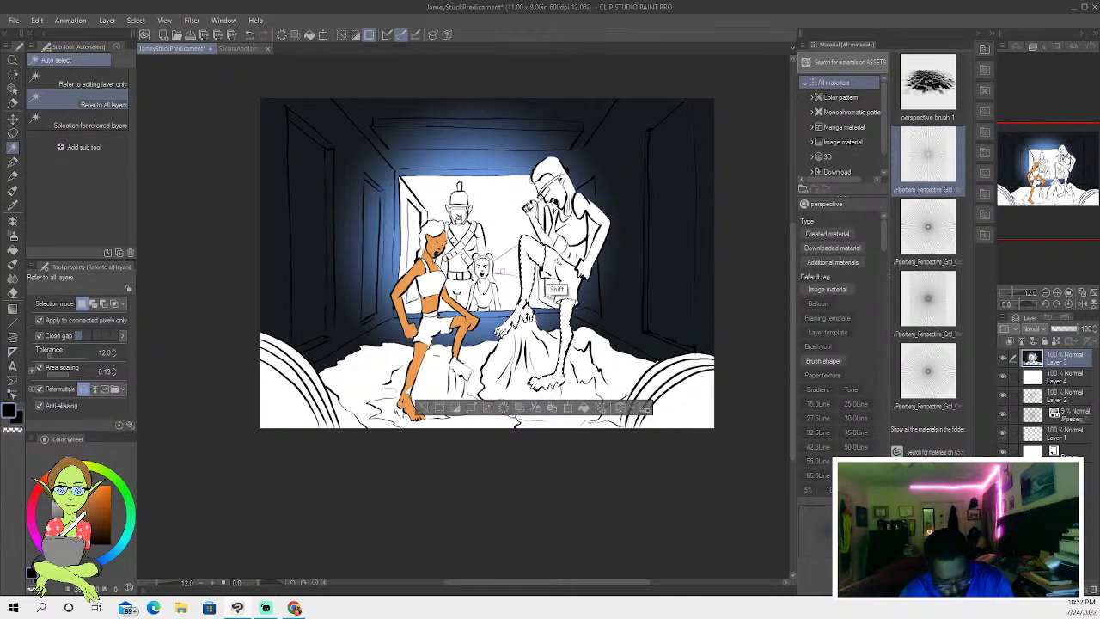
left_click(592, 257, "shift")
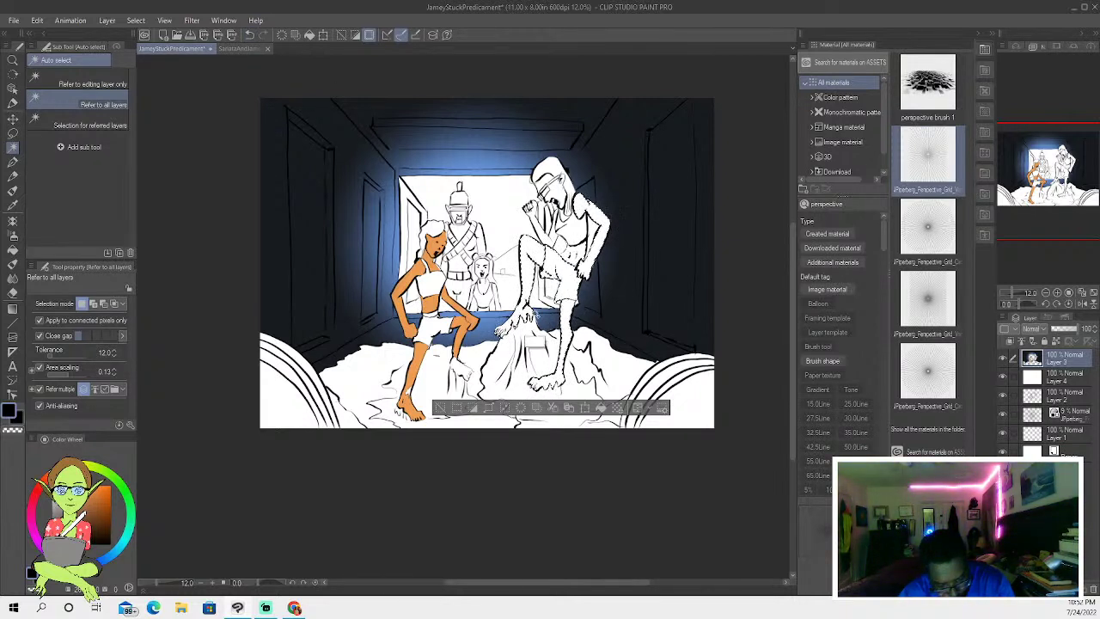
key("ctrl+d")
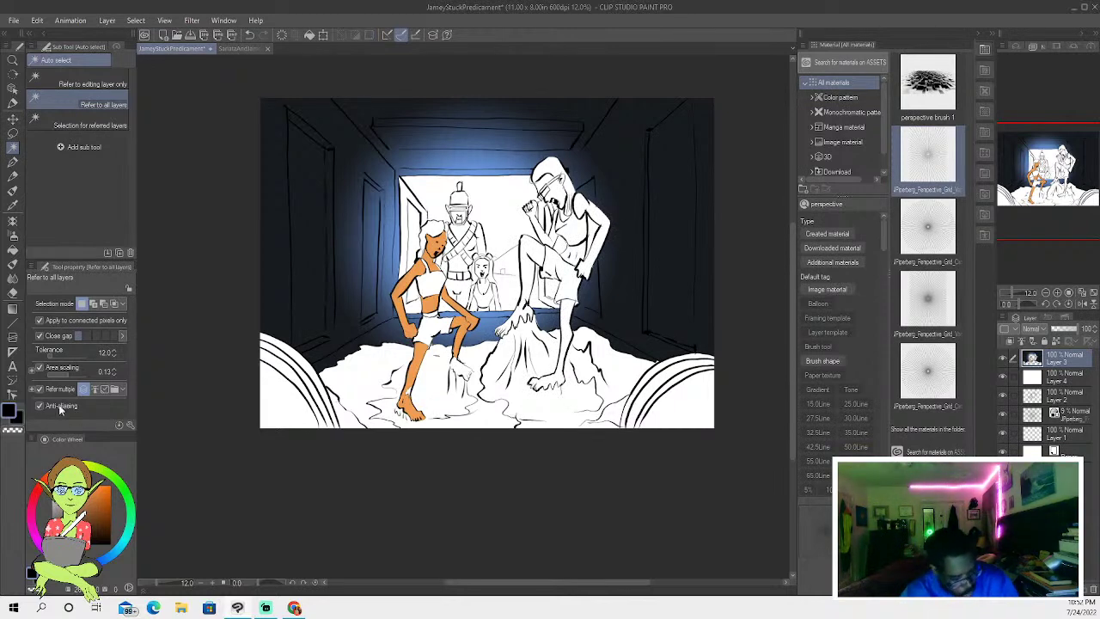
- Touch up the ink near the rock-standing woman's waist, and test the combined auto-selection of her arm and legs again before clearing it
left_click(13, 161)
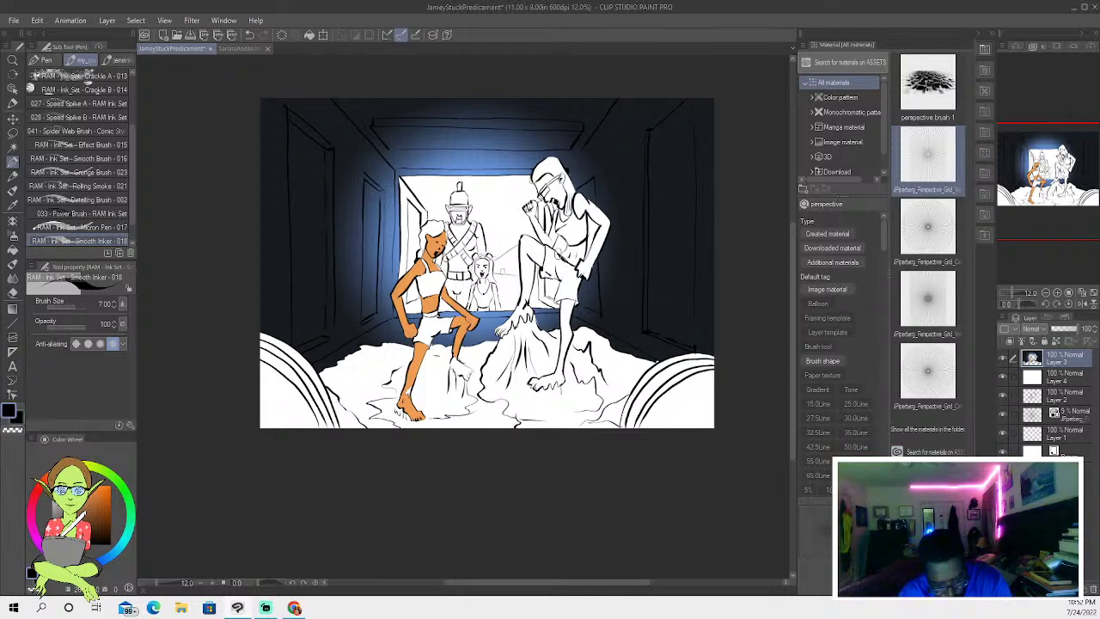
left_click(13, 148)
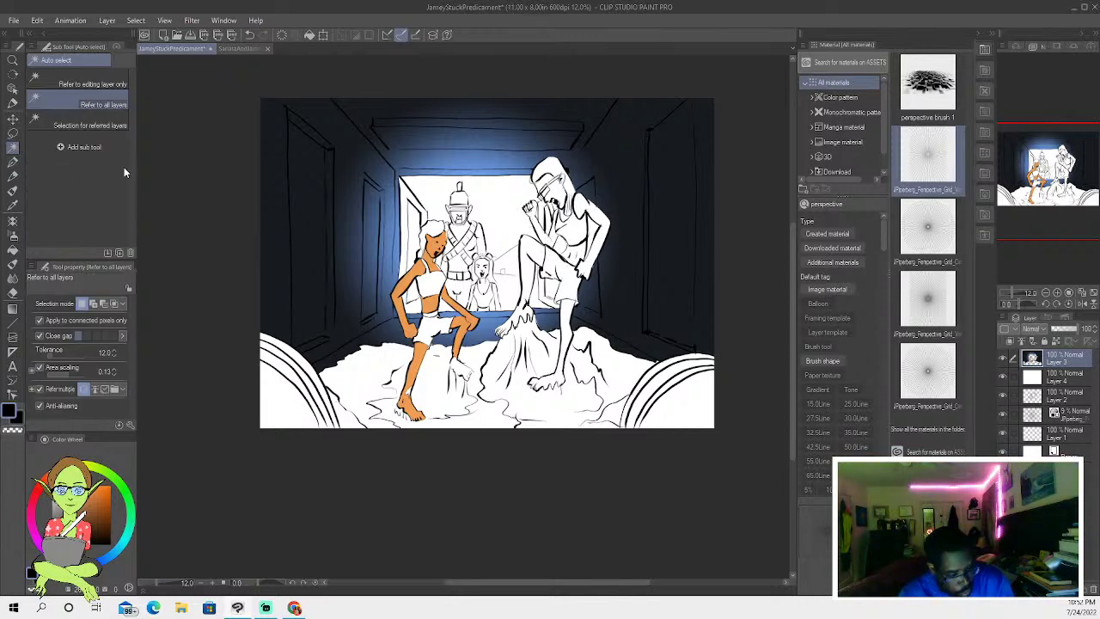
left_click(580, 280)
left_click(569, 294, "shift")
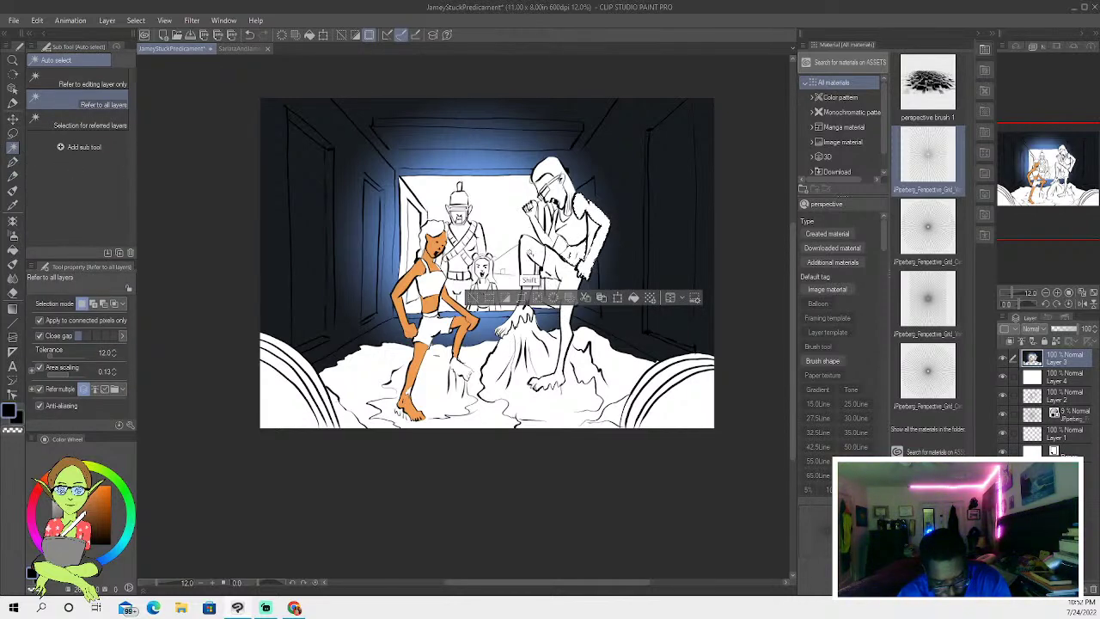
left_click(550, 366, "shift")
left_click(567, 324, "shift")
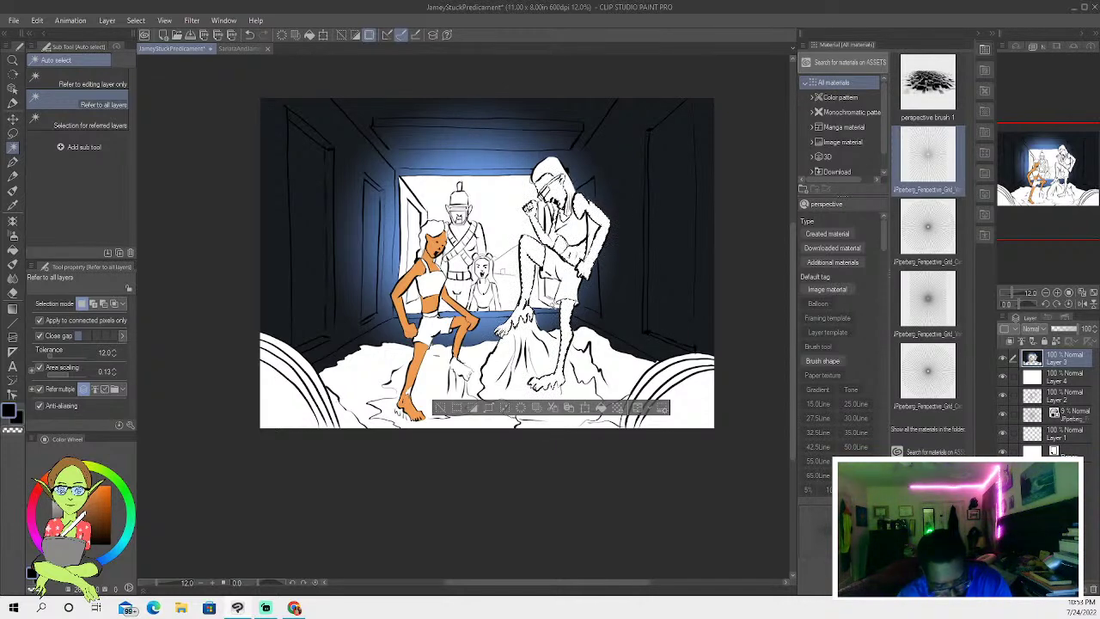
key("ctrl+d")
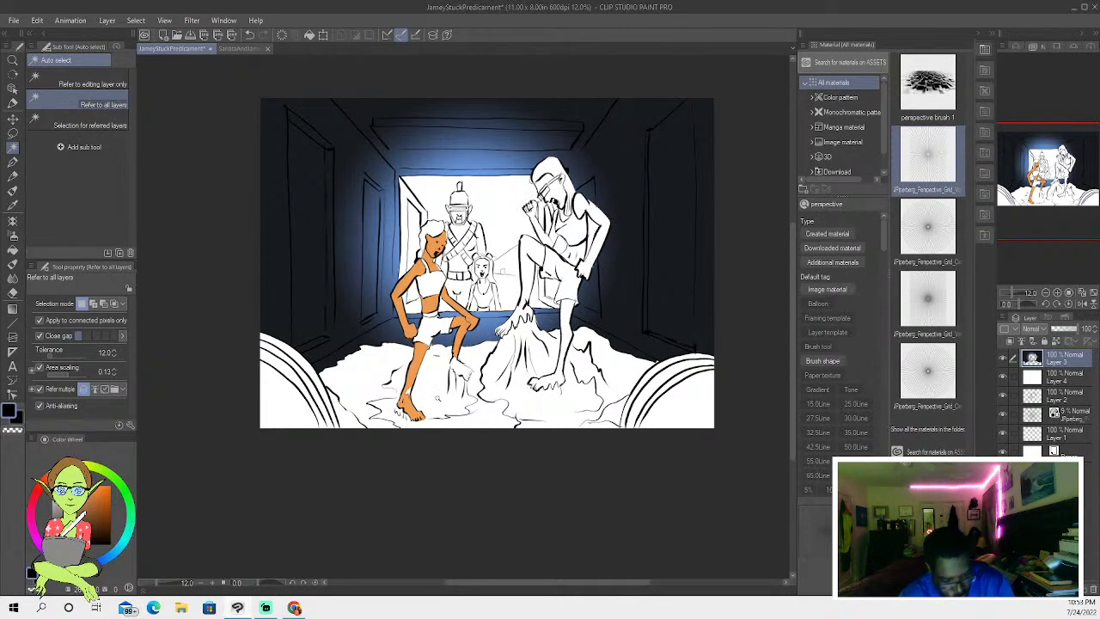
left_click(12, 161)
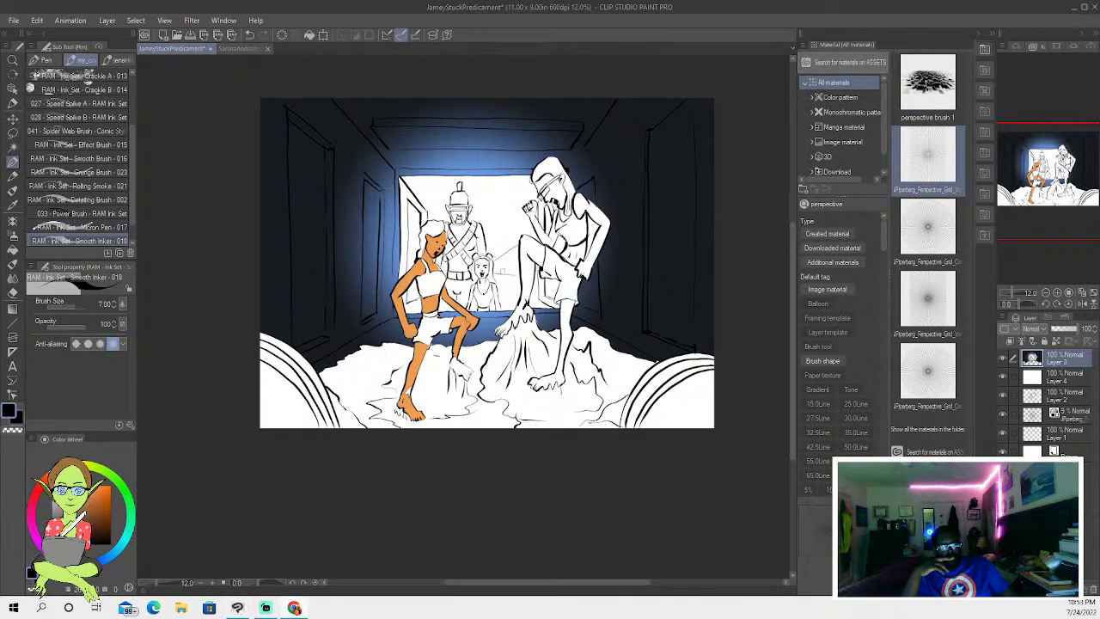
left_click(295, 607)
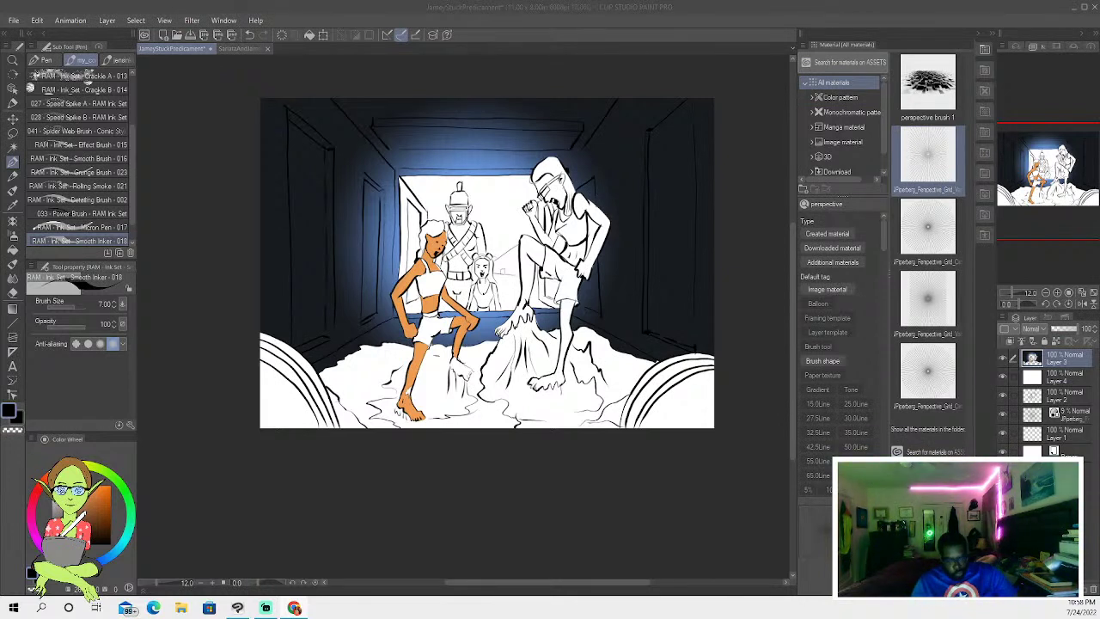
- Auto-select the rock-standing woman's near arm and bare legs, and paint them pale cream with the Oil paint 2 brush at size 15
left_click(12, 147)
left_click(557, 191)
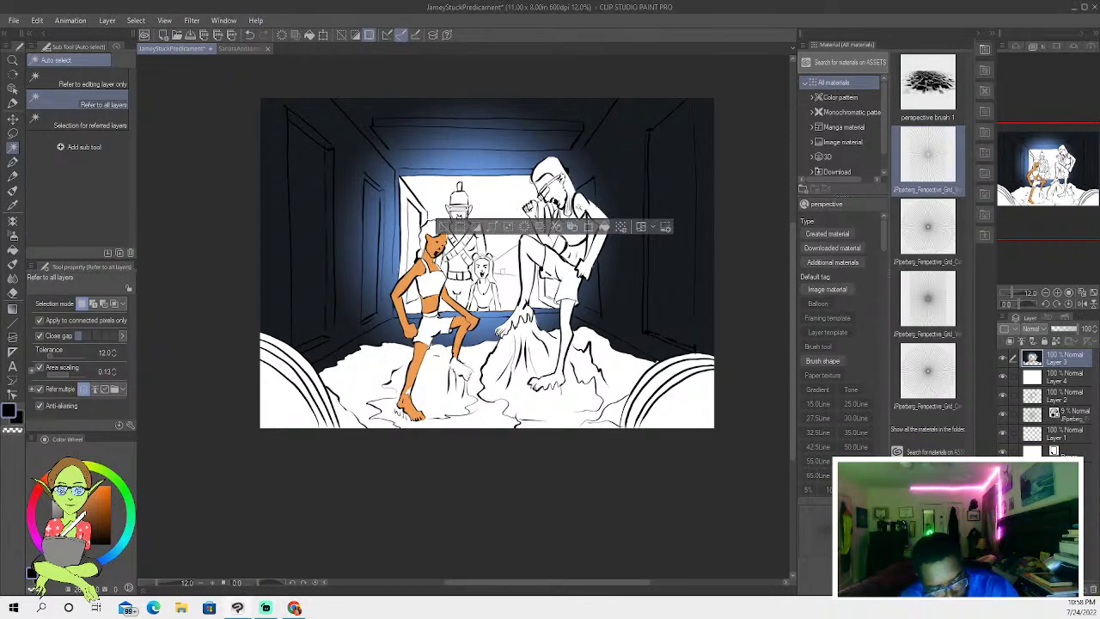
left_click(581, 207, "shift")
left_click(563, 216, "shift")
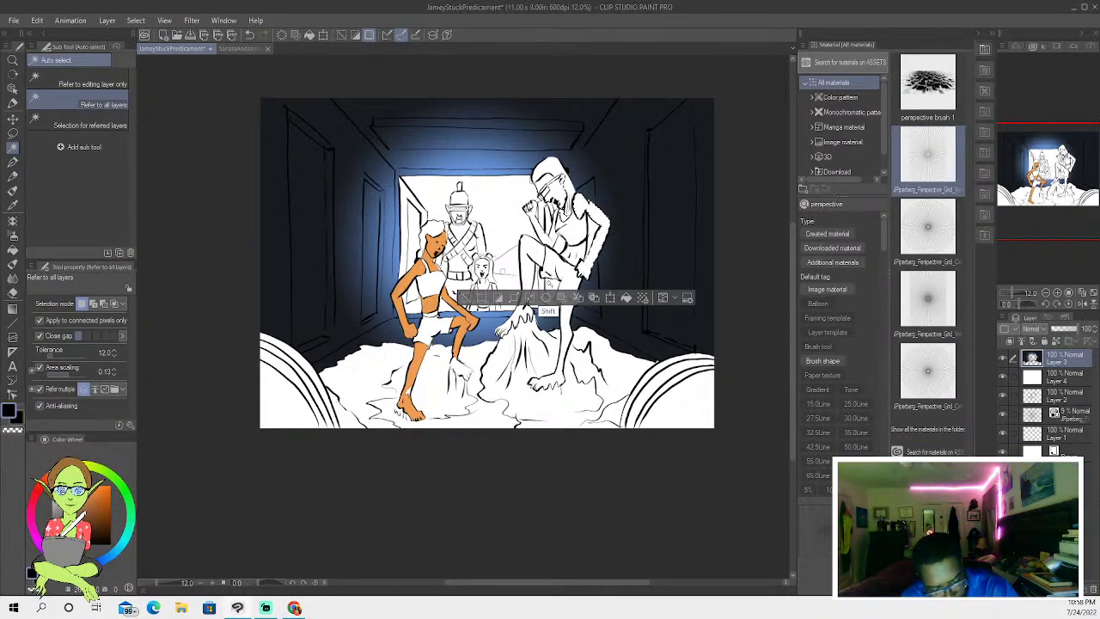
left_click(538, 270, "shift")
left_click(543, 398, "shift")
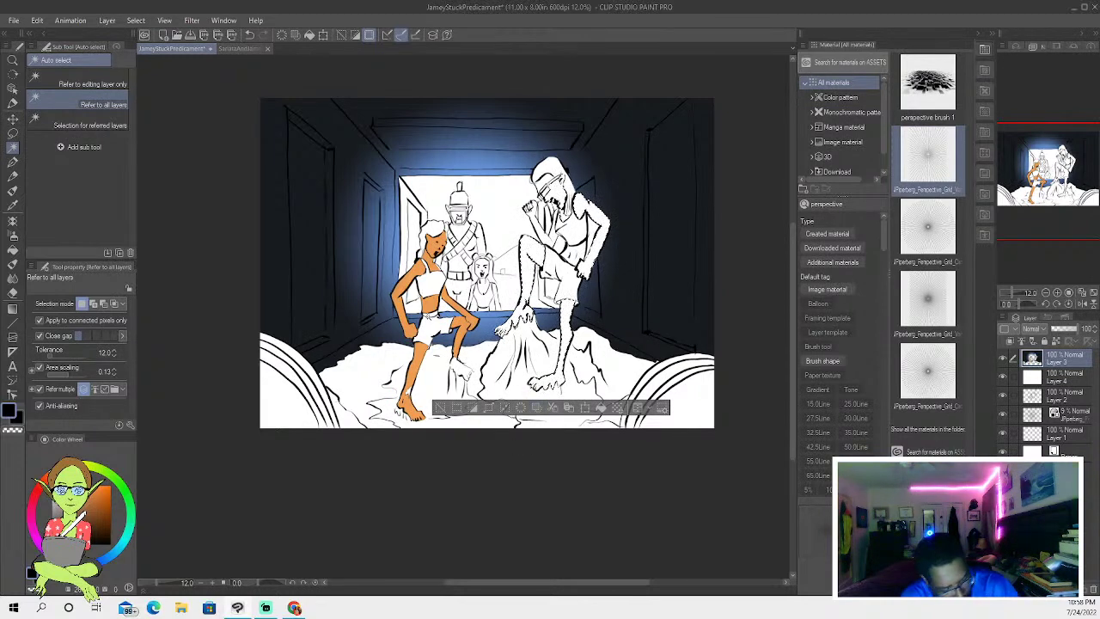
key("x")
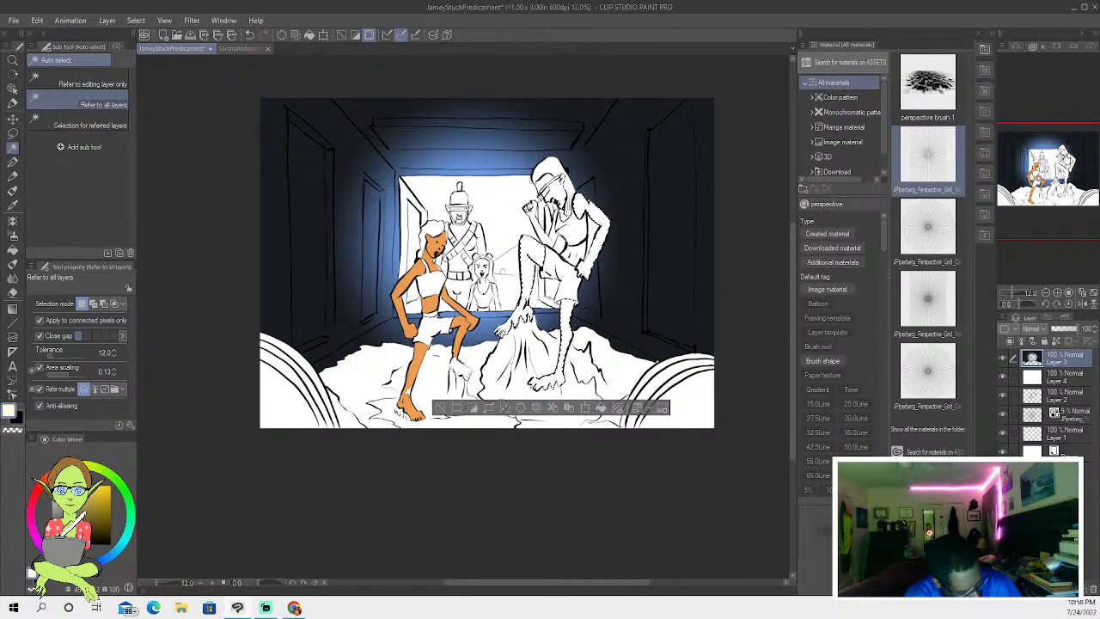
left_click(13, 191)
mouse_move(526, 273)
left_mouse_down()
mouse_move(528, 250)
mouse_move(533, 285)
mouse_move(502, 330)
left_mouse_up()
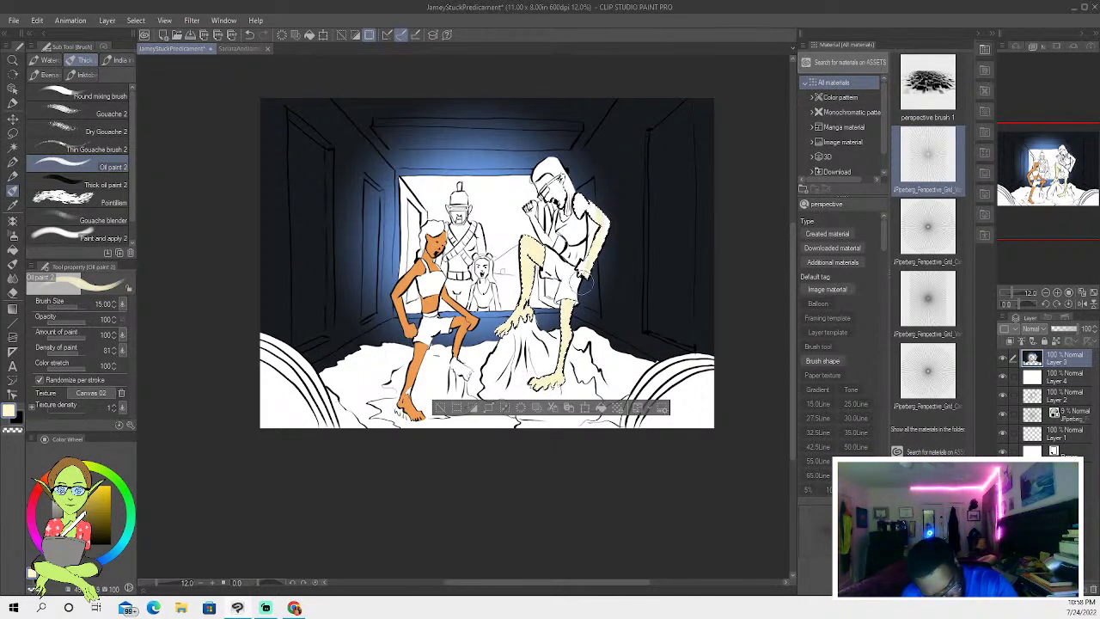
left_click_drag(590, 227, 587, 207)
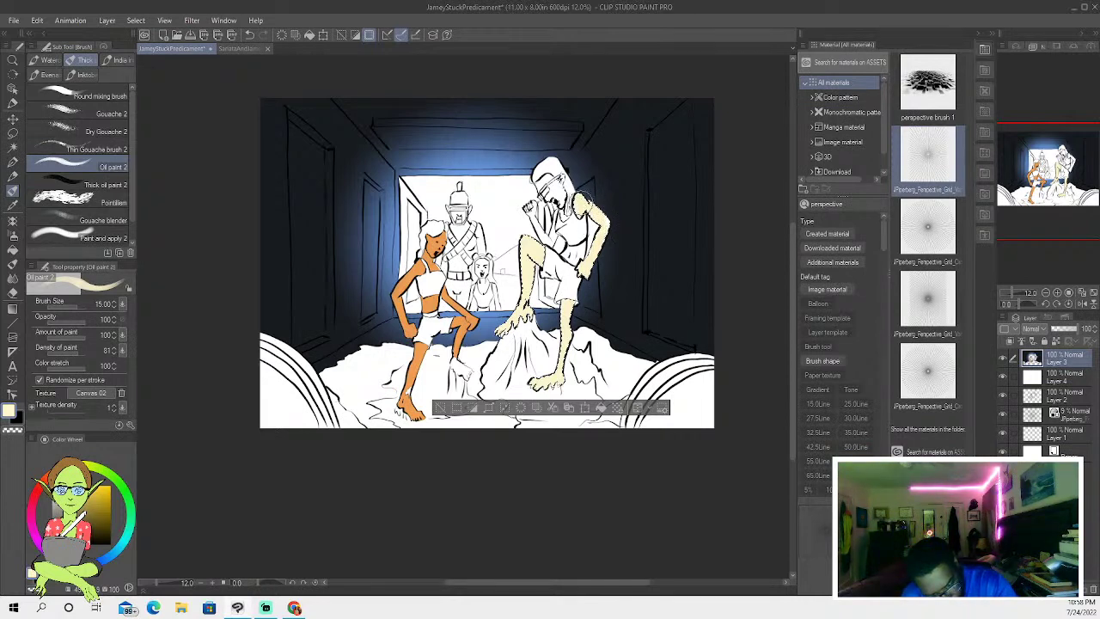
- Replace the selection with the rock-standing woman's face, paint it the same pale cream with Oil paint 2, and deselect
left_click(14, 146)
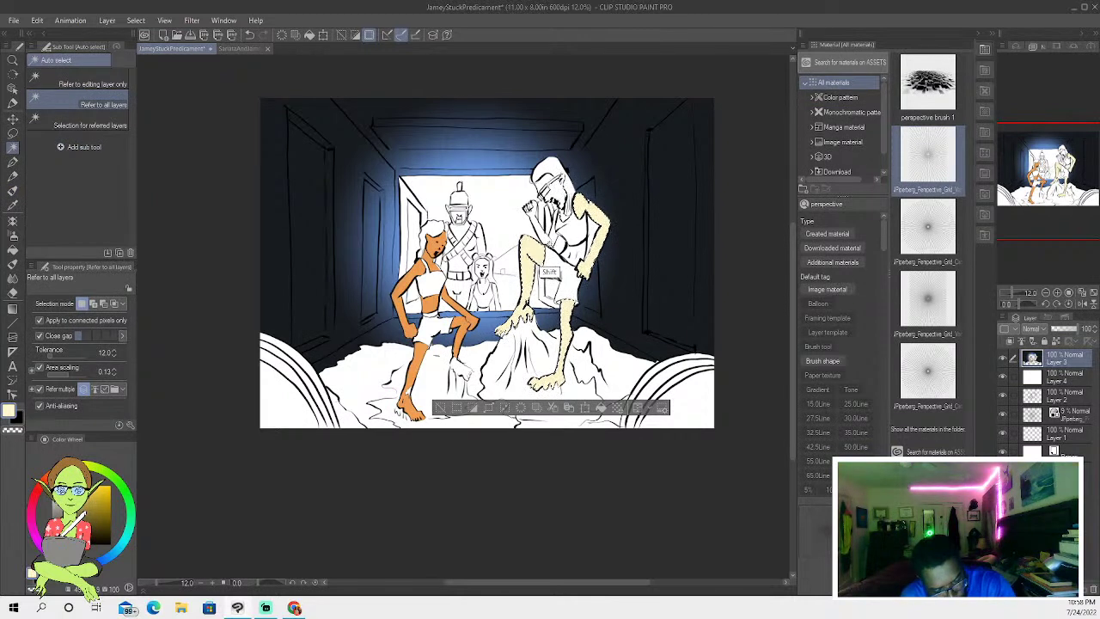
left_click(439, 408)
left_click(555, 219)
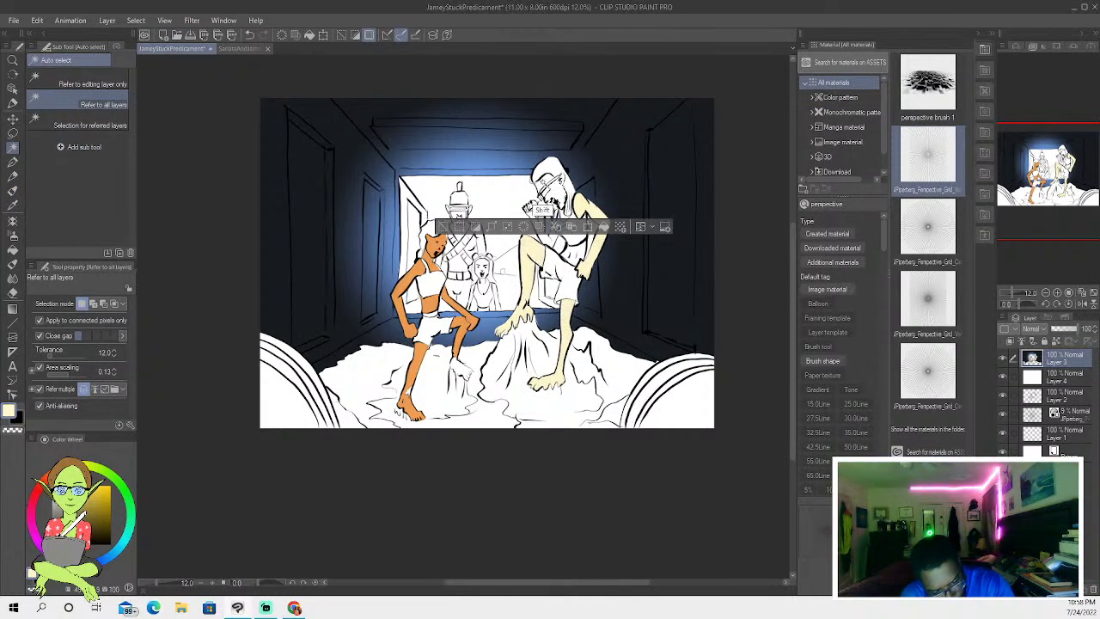
key("b")
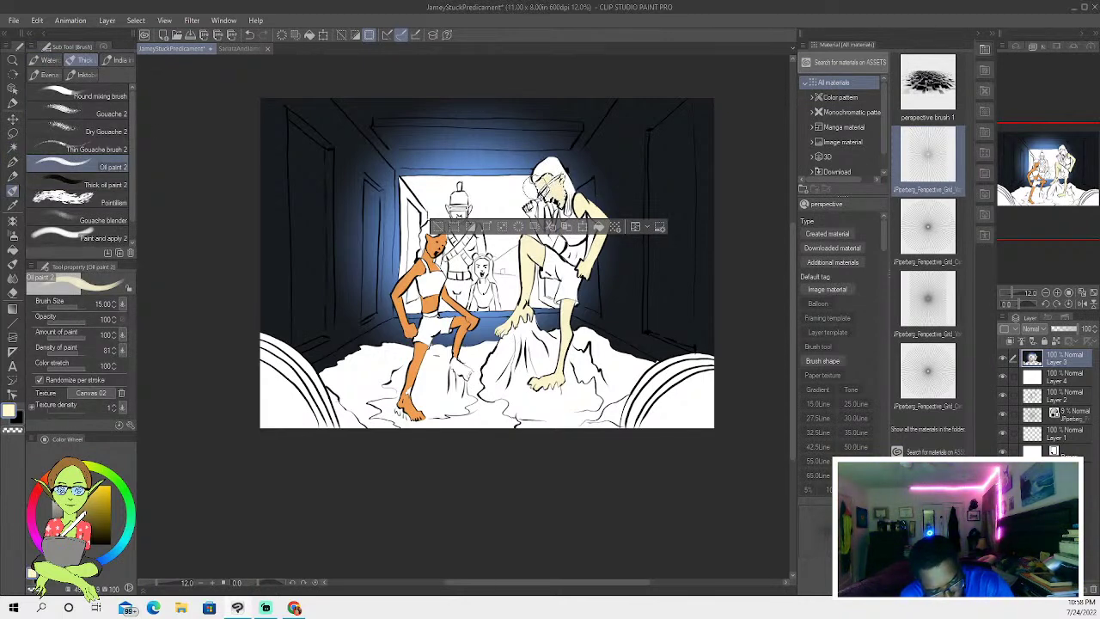
key("ctrl+d")
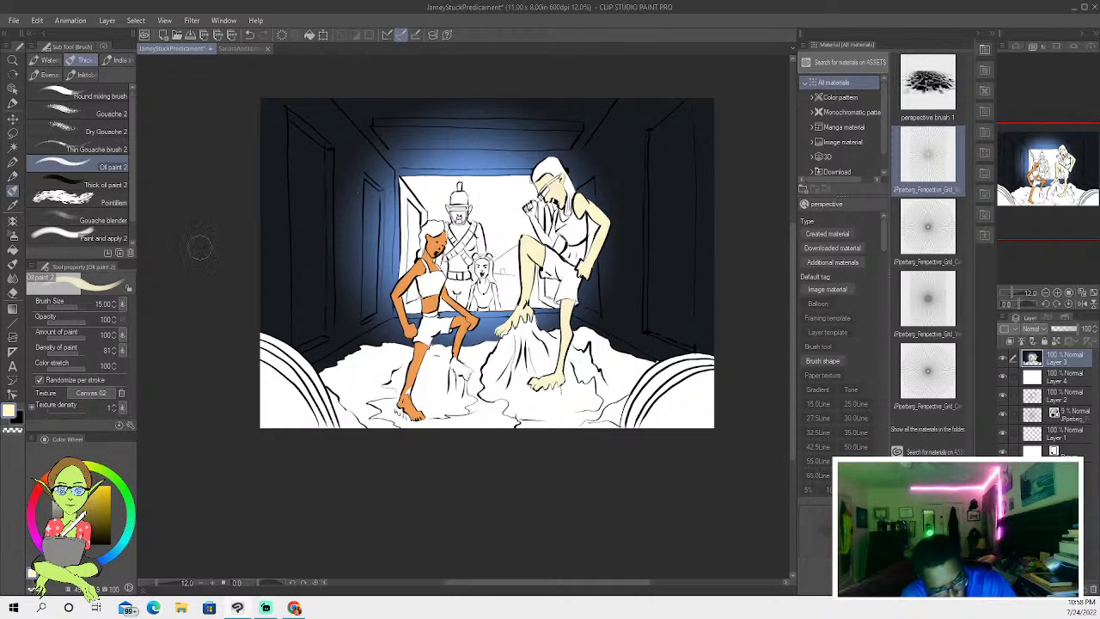
- Switch back to black with the Smooth Inker pen, and try to auto-select the rock-standing woman's remaining unpainted skin
key("p")
key("x")
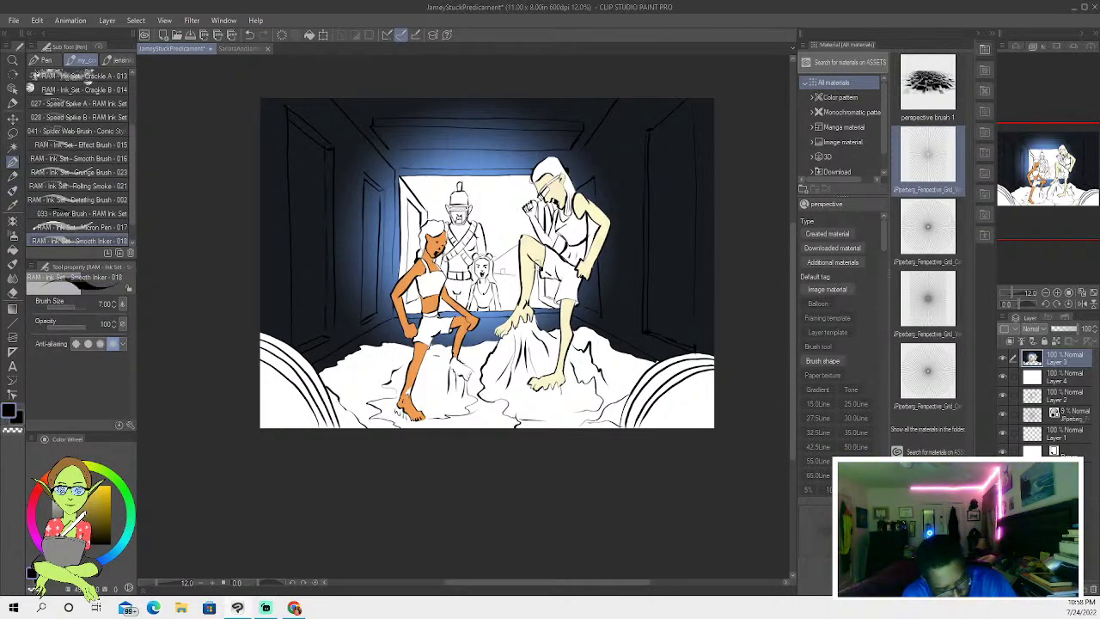
left_click(13, 176)
left_click(12, 148)
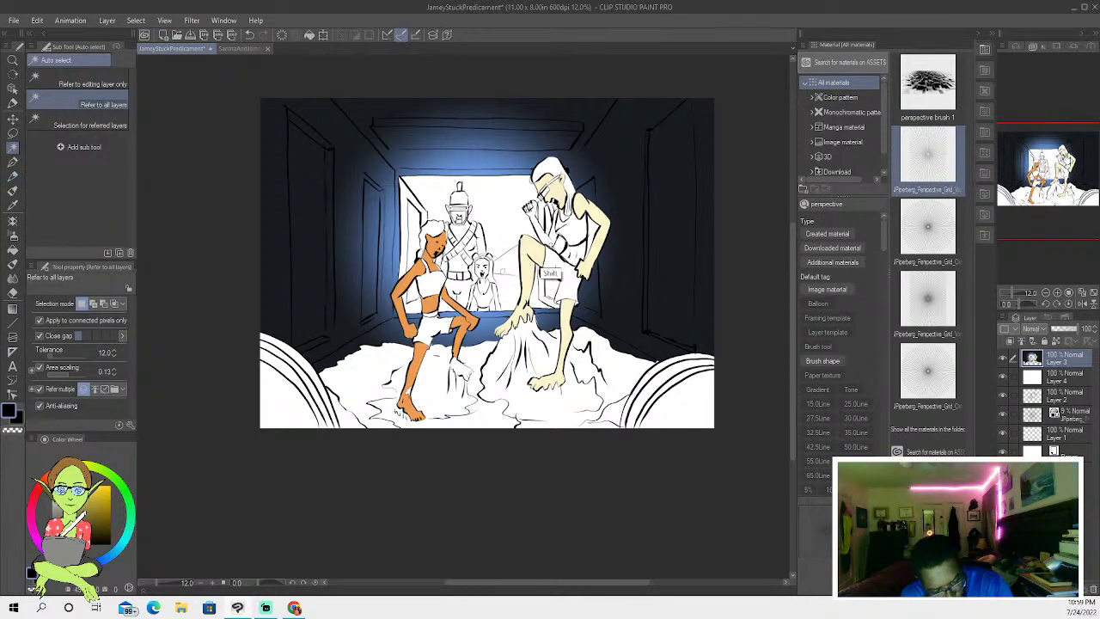
left_click(549, 268)
key("ctrl+d")
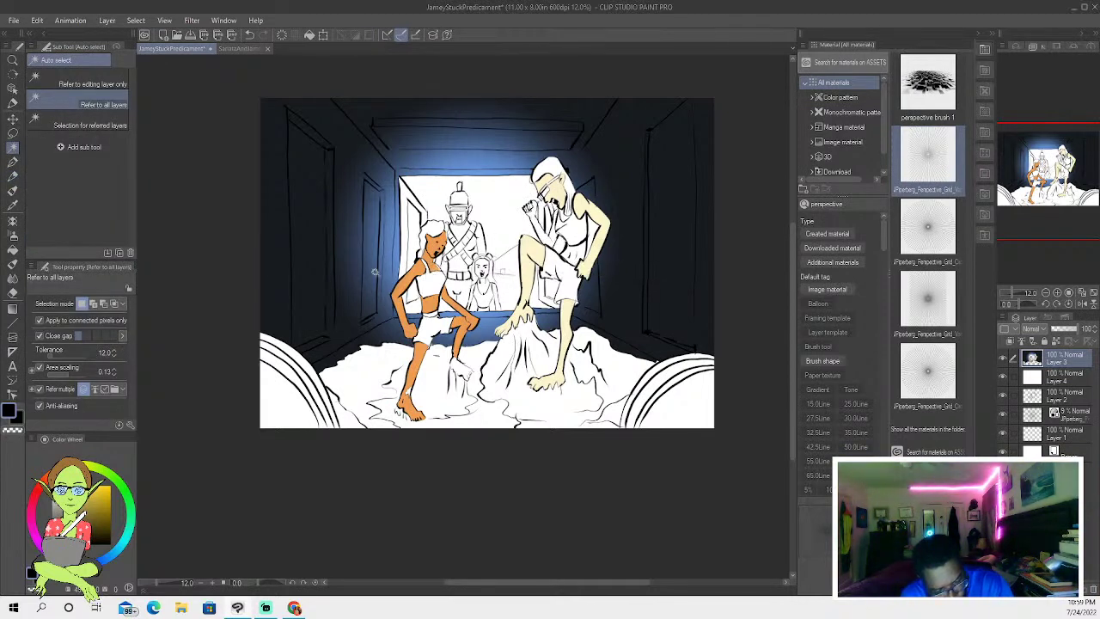
- Auto-select the rock-standing woman's raised arm and midriff, and paint them with Oil paint 2 in the cream sampled from her skin
left_click(13, 171)
left_click(12, 162)
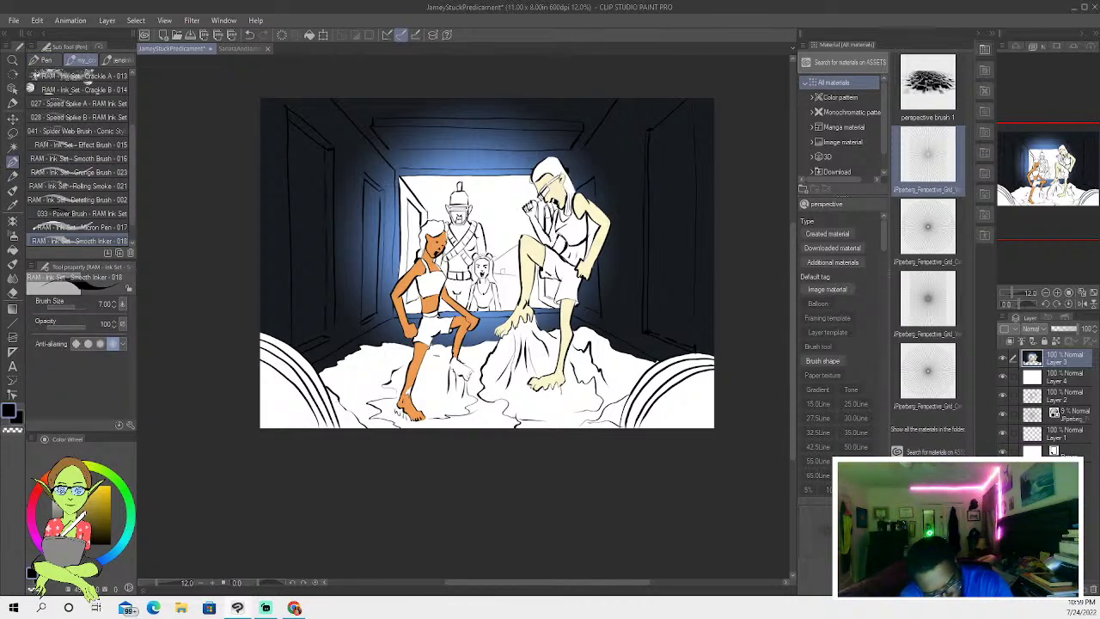
left_click(13, 148)
left_click(550, 268)
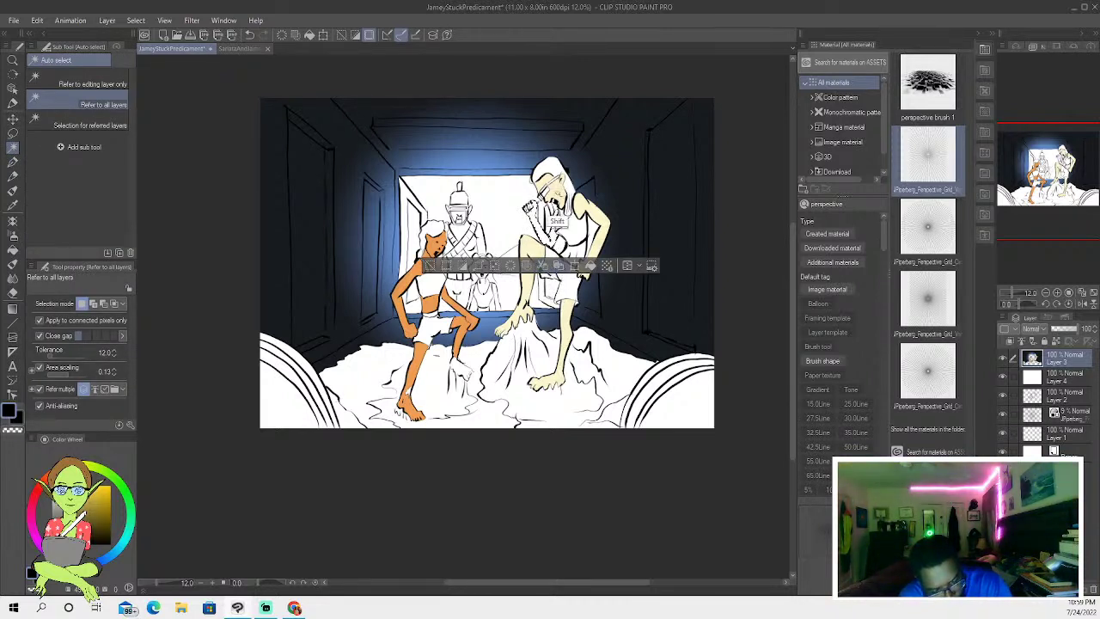
left_click(570, 280, "shift")
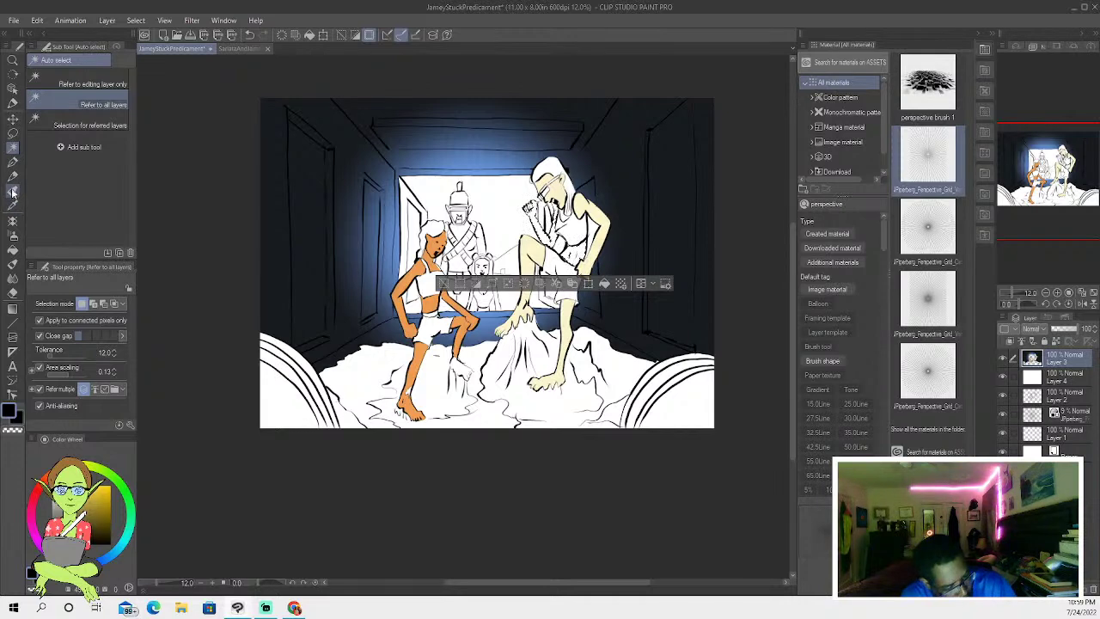
left_click(12, 204)
left_click(535, 307)
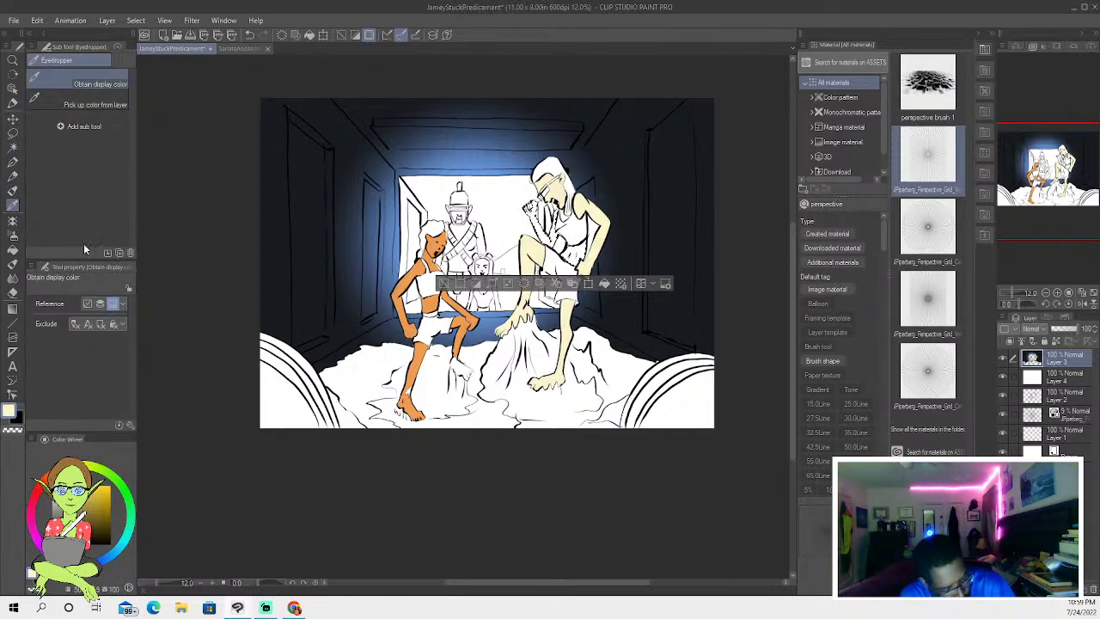
left_click(12, 193)
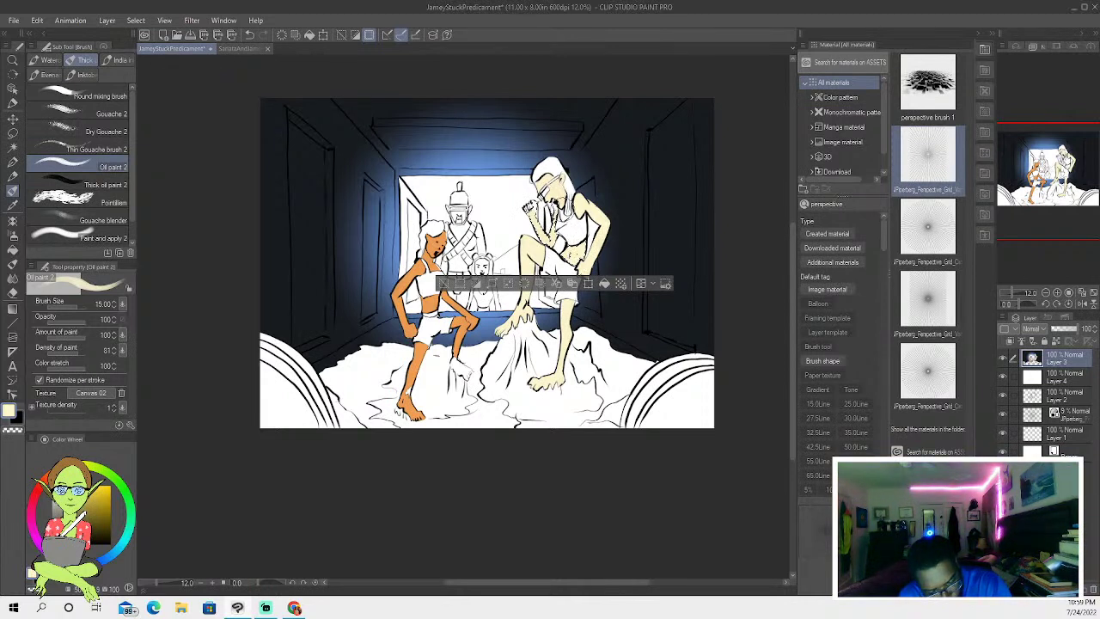
left_click(13, 147)
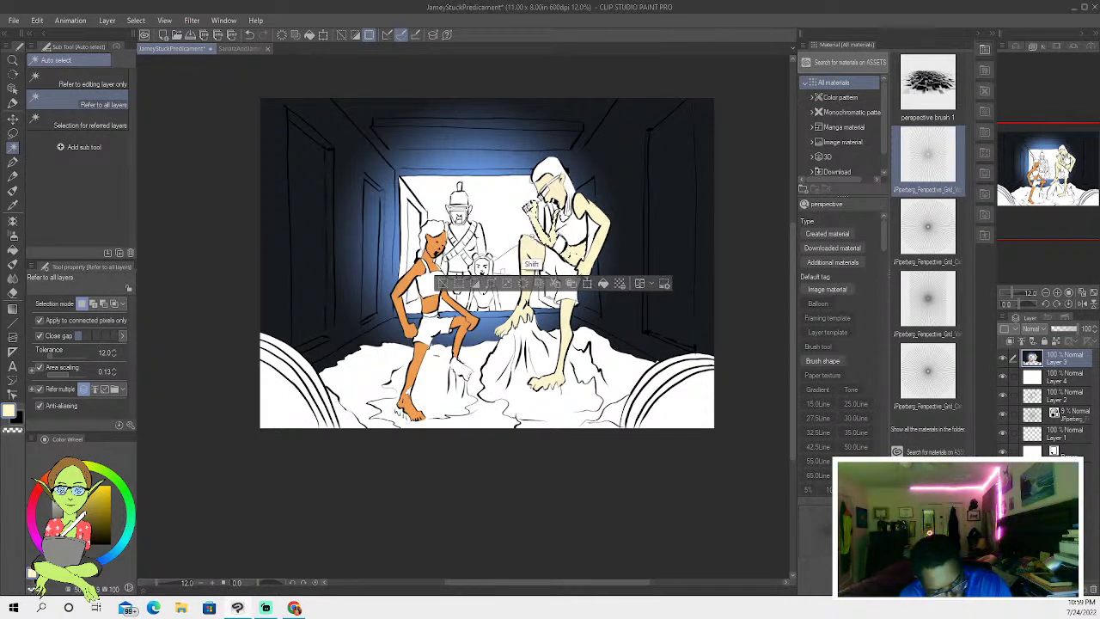
left_click(13, 191)
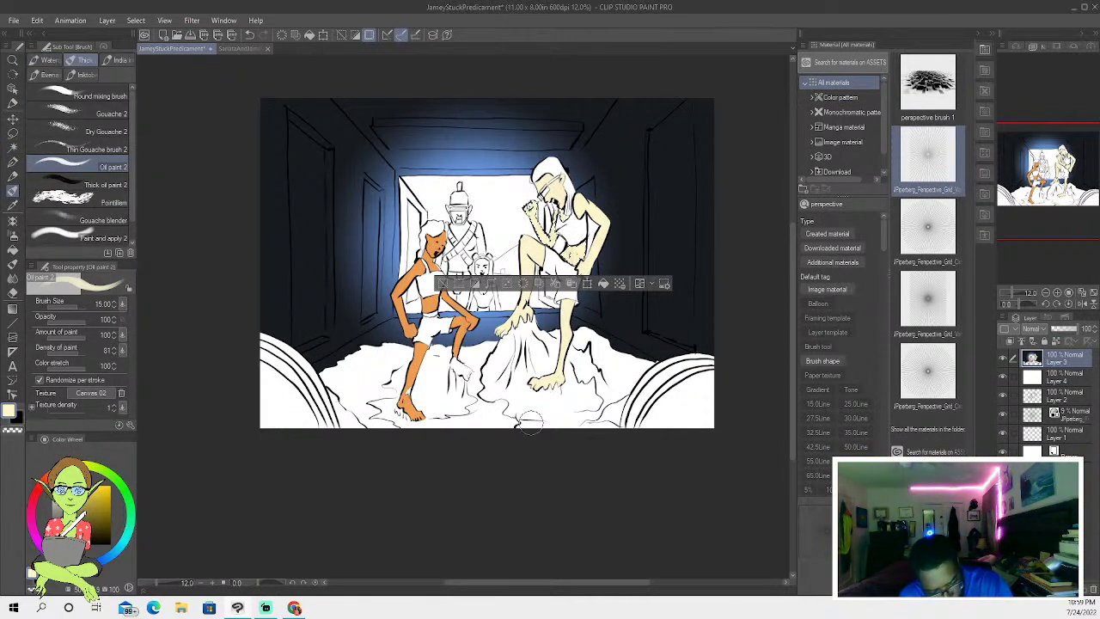
- Auto-select the gap between the rock-standing woman's arm and torso, airbrush it with the Soft brush in the sampled wall blue, and deselect
key("ctrl+d")
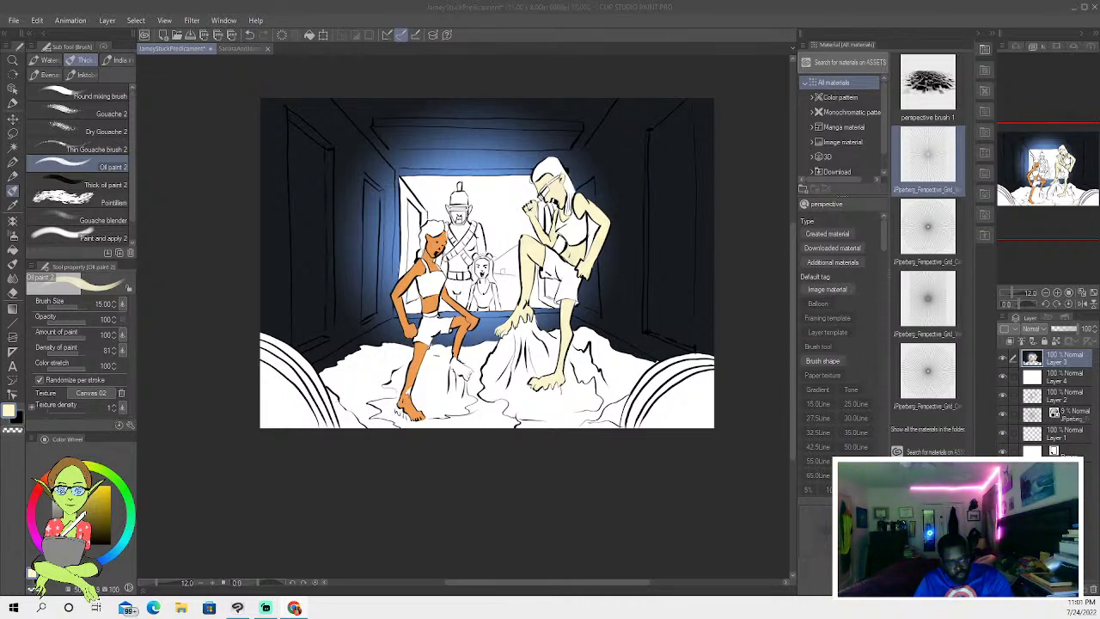
left_click(12, 148)
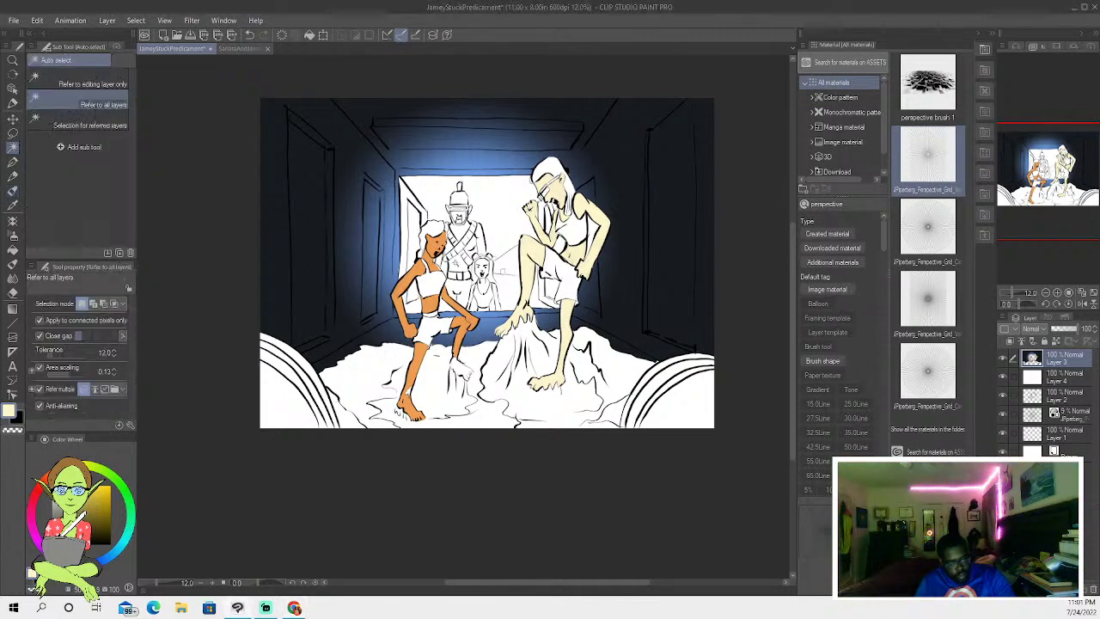
left_click(581, 257)
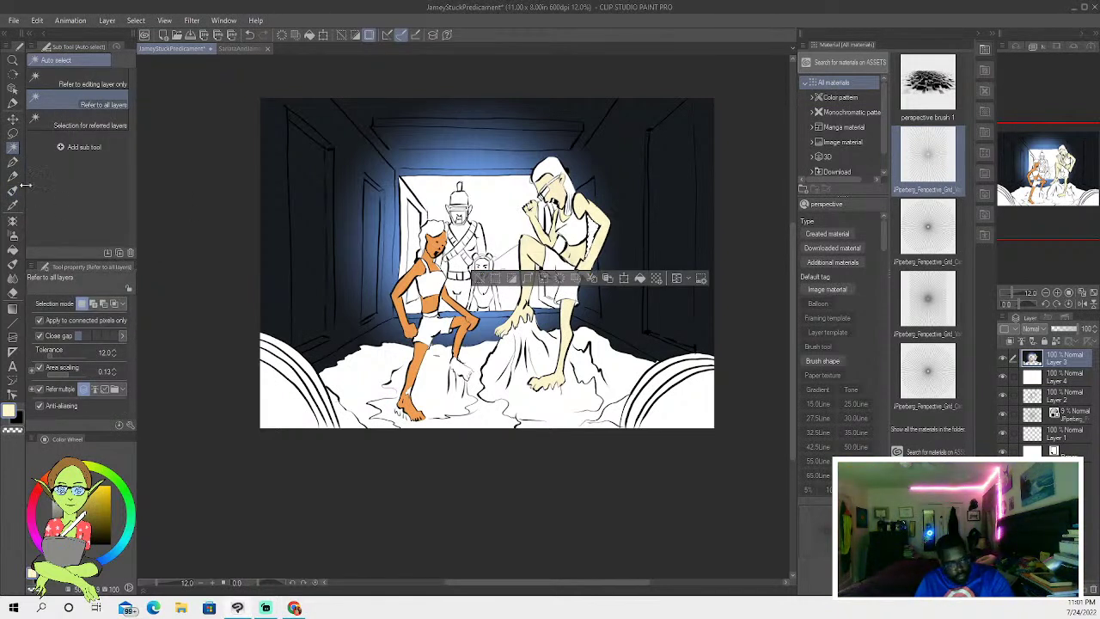
left_click(12, 204)
left_click(391, 240)
left_click(13, 190)
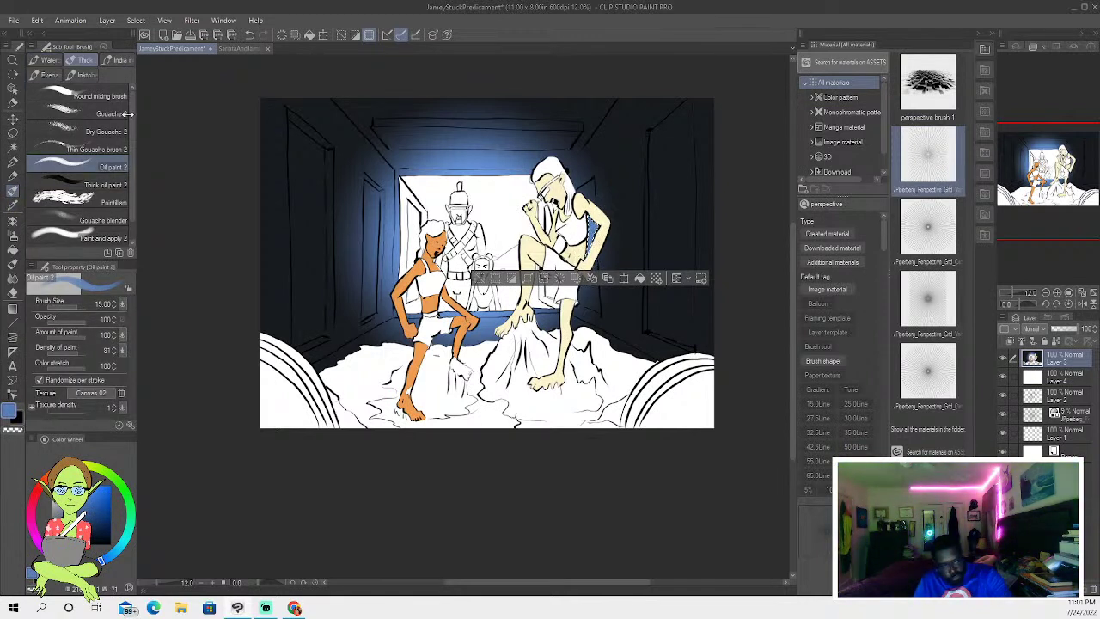
left_click(13, 234)
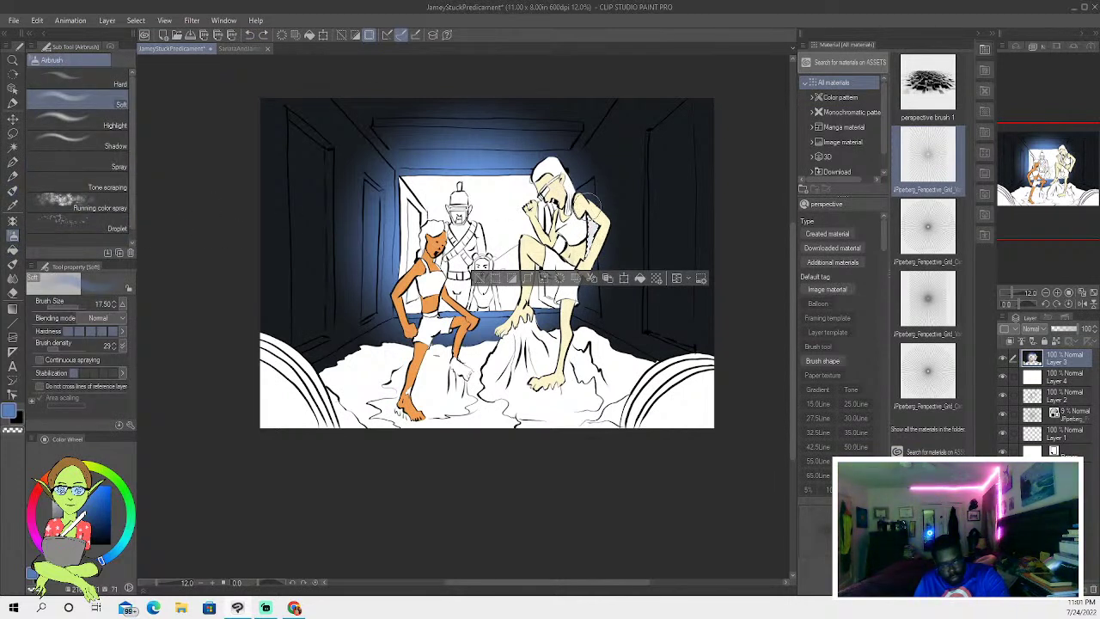
mouse_move(590, 221)
left_mouse_down()
mouse_move(586, 258)
mouse_move(586, 210)
mouse_move(586, 261)
mouse_move(570, 201)
mouse_move(573, 274)
left_mouse_up()
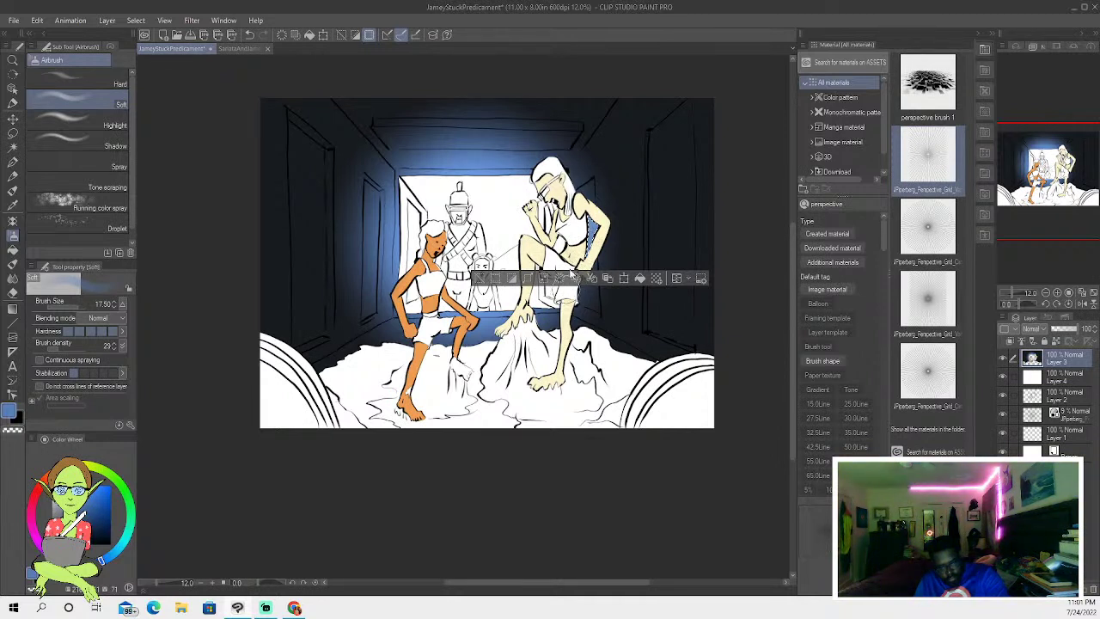
left_click(478, 277)
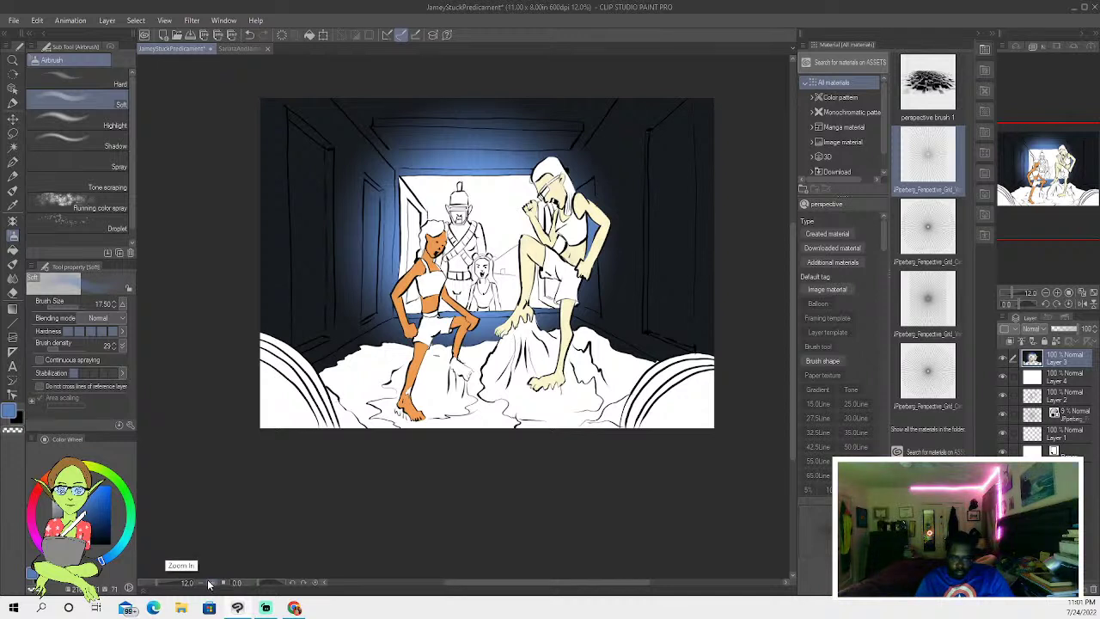
- Auto-select the rock-standing woman's top and shorts, fill both with near-black, and deselect
left_click(13, 147)
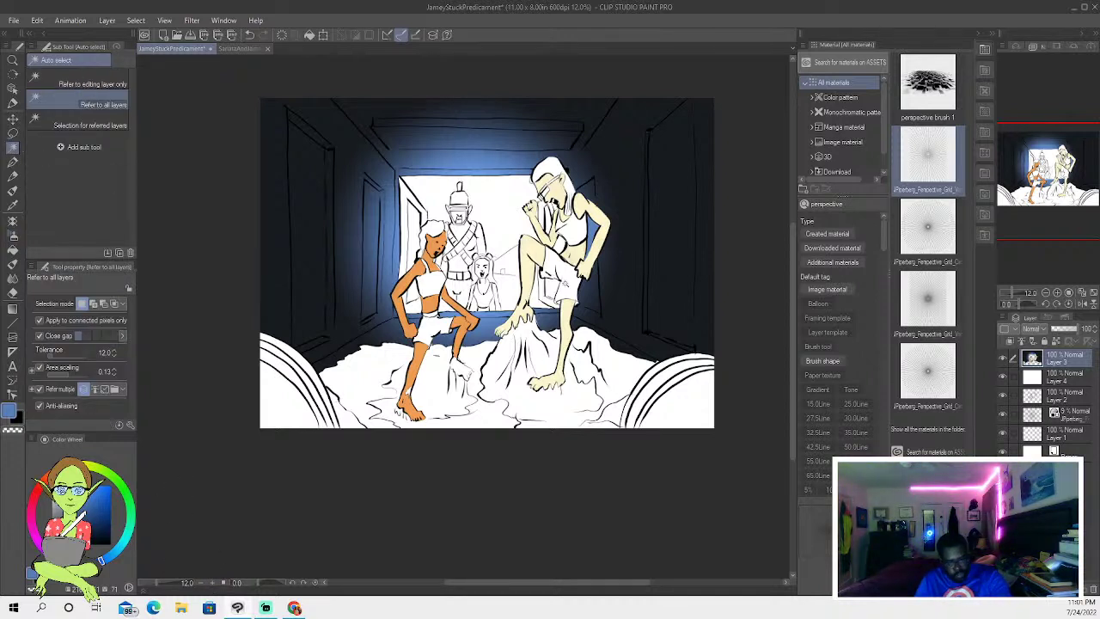
left_click(558, 256)
left_click(563, 240)
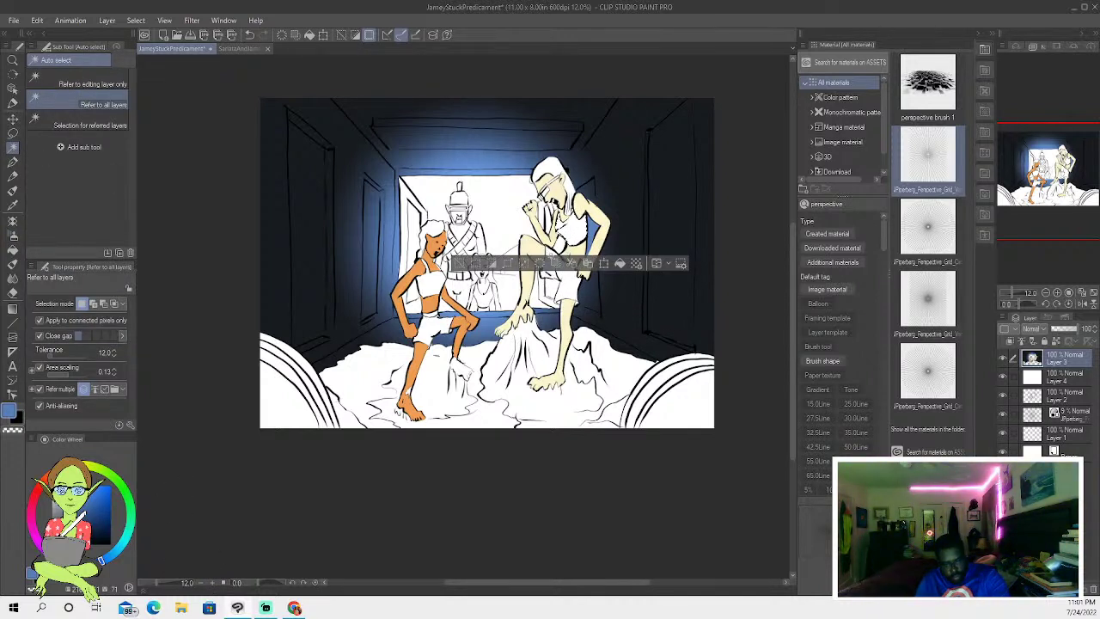
left_click(559, 285, "shift")
left_click(86, 532)
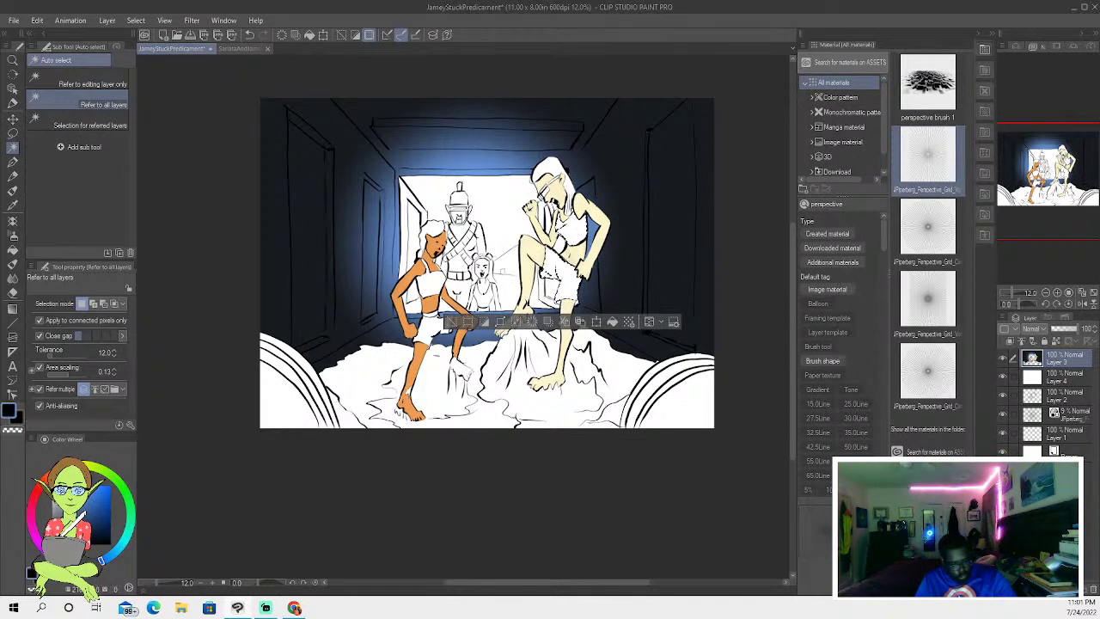
left_click(13, 249)
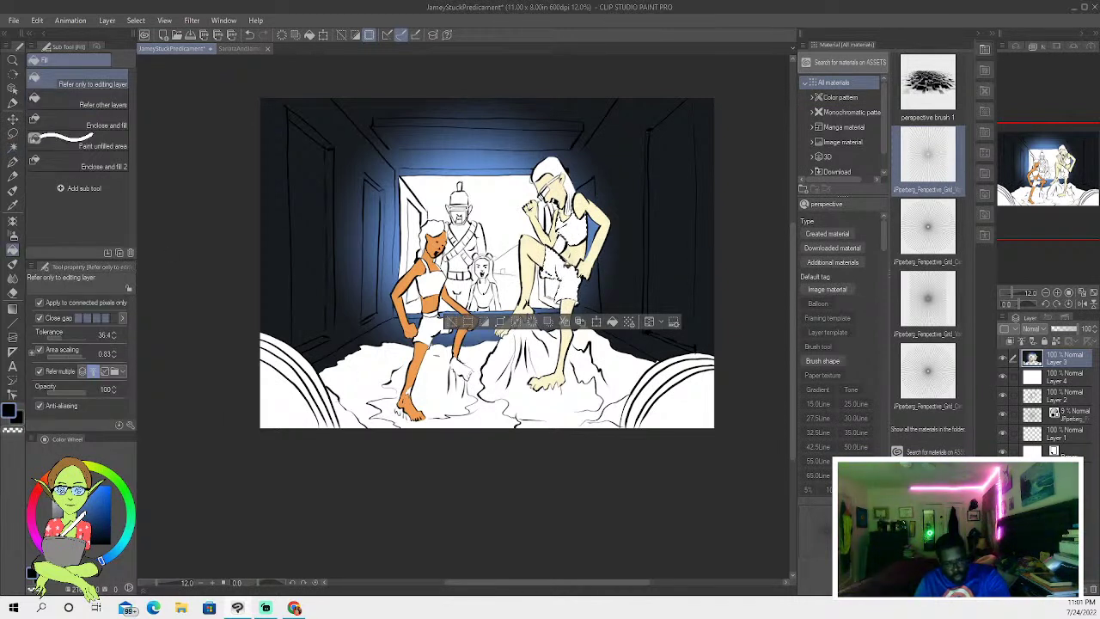
left_click(567, 267)
left_click(569, 228)
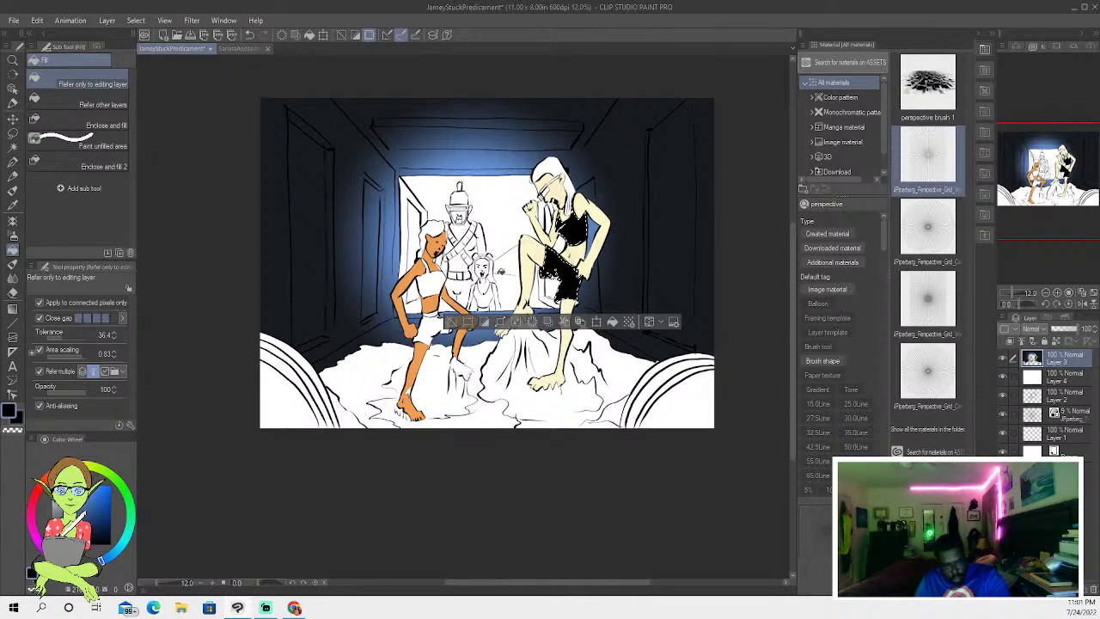
key("ctrl+d")
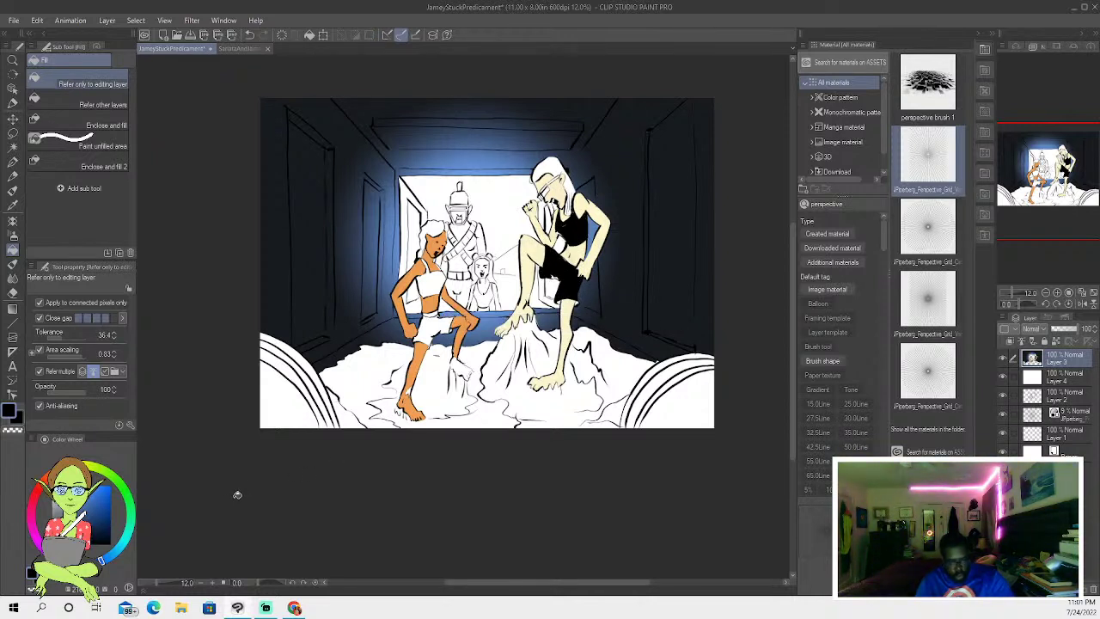
- Restore the top-and-shorts selection, paint over the clothing in dark tones with the Oil paint brush at size 30, and deselect
left_click(13, 163)
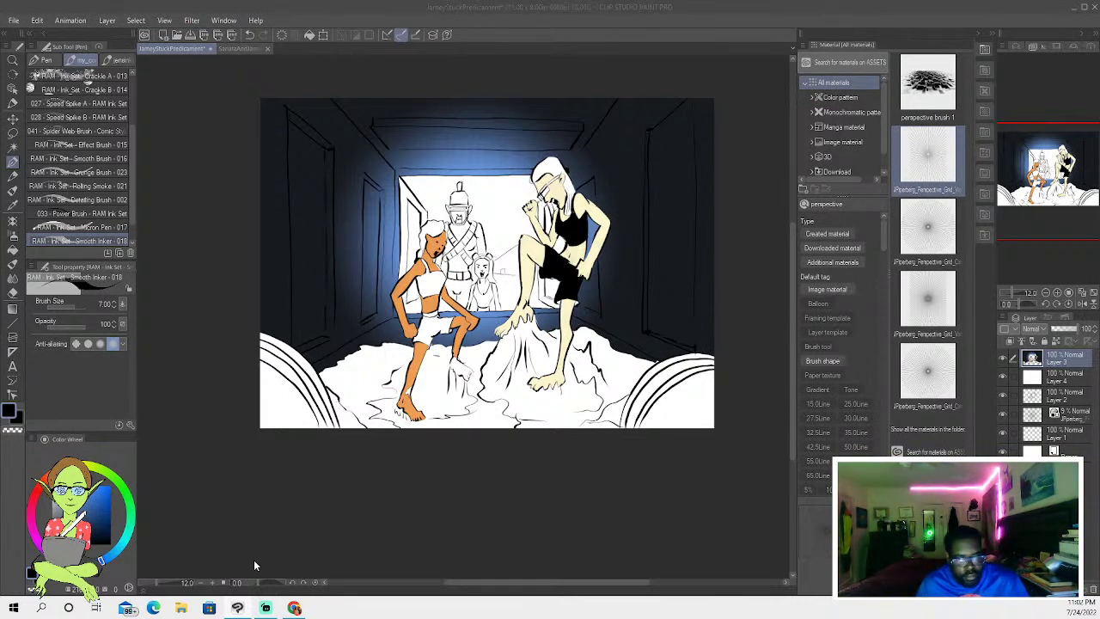
left_click(255, 560)
left_click(249, 36)
left_click(247, 37)
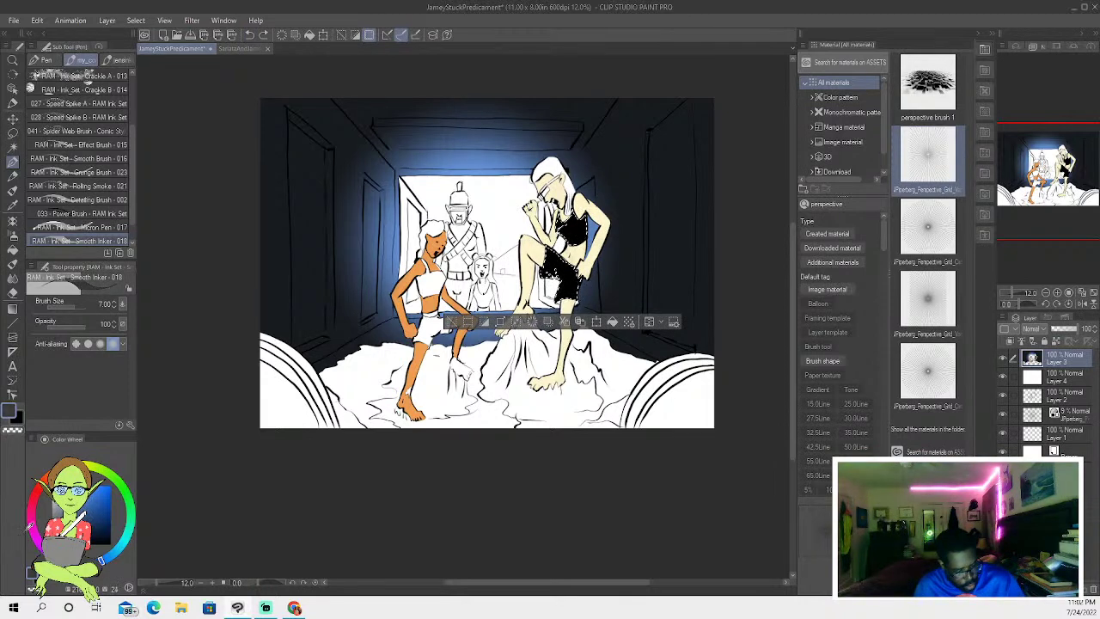
left_click(12, 250)
left_click(12, 264)
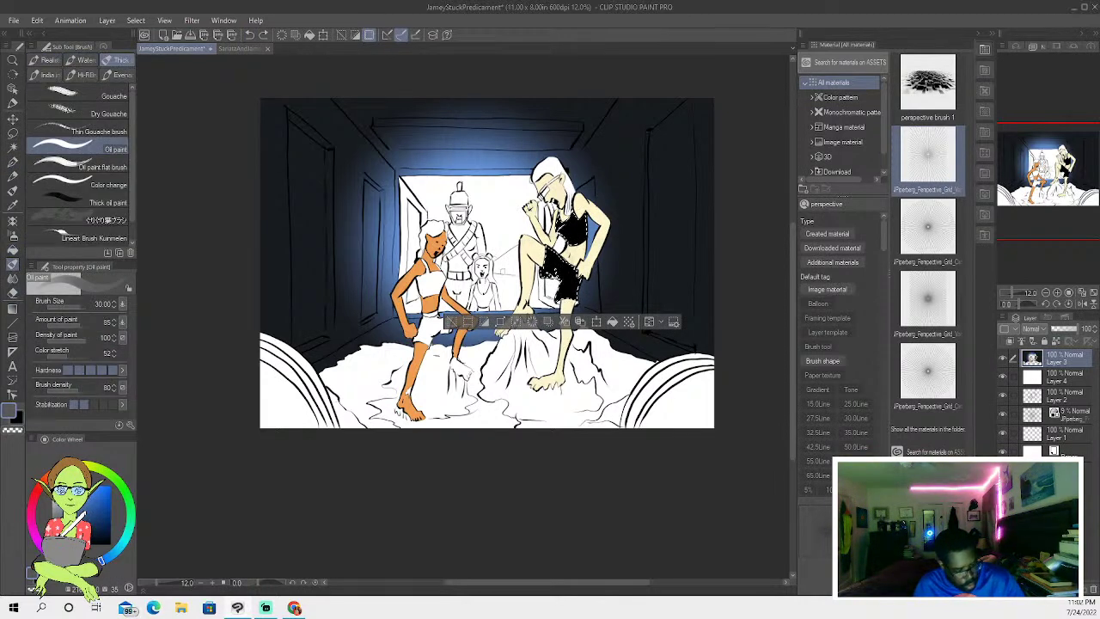
mouse_move(534, 266)
left_mouse_down()
mouse_move(559, 241)
mouse_move(576, 298)
mouse_move(550, 271)
mouse_move(561, 237)
mouse_move(584, 283)
mouse_move(563, 237)
left_mouse_up()
left_click(74, 524)
left_click(76, 533)
mouse_move(560, 294)
left_mouse_down()
mouse_move(607, 258)
mouse_move(581, 262)
mouse_move(556, 189)
mouse_move(574, 305)
left_mouse_up()
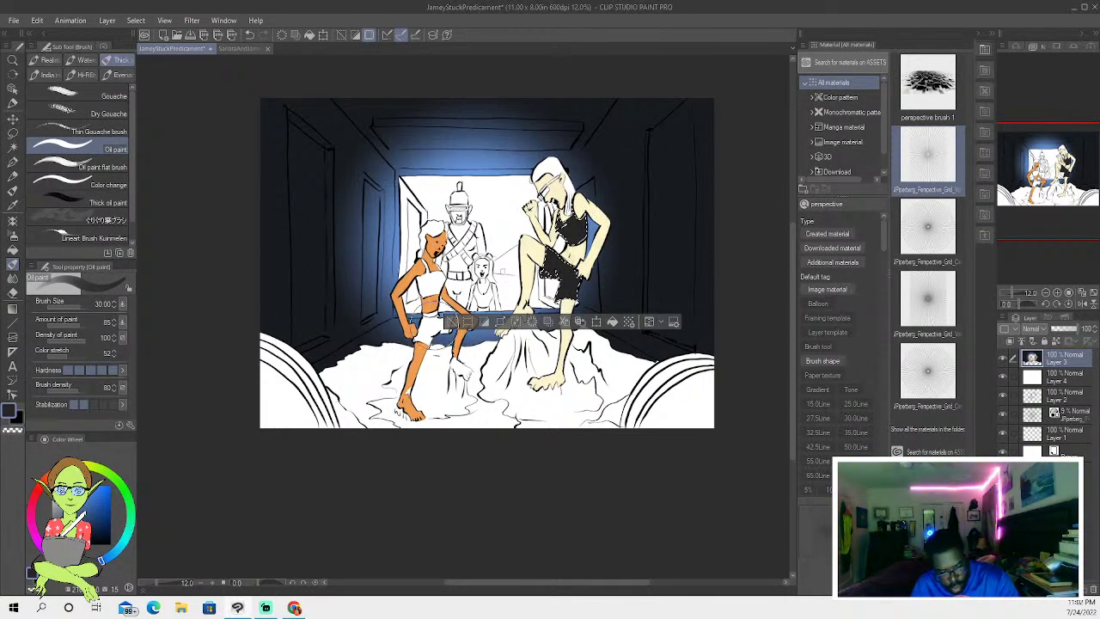
left_click(448, 321)
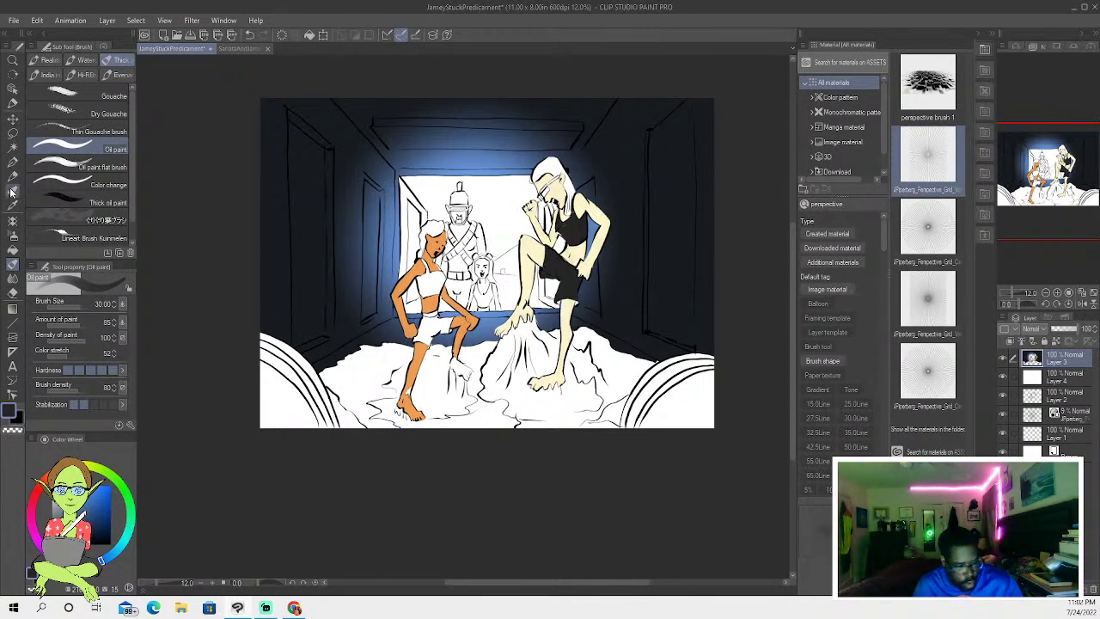
- Auto-select the unpainted hem areas of the rock-standing woman's shorts, paint them near-black with Oil paint 2 at size 15, and deselect
left_click(12, 160)
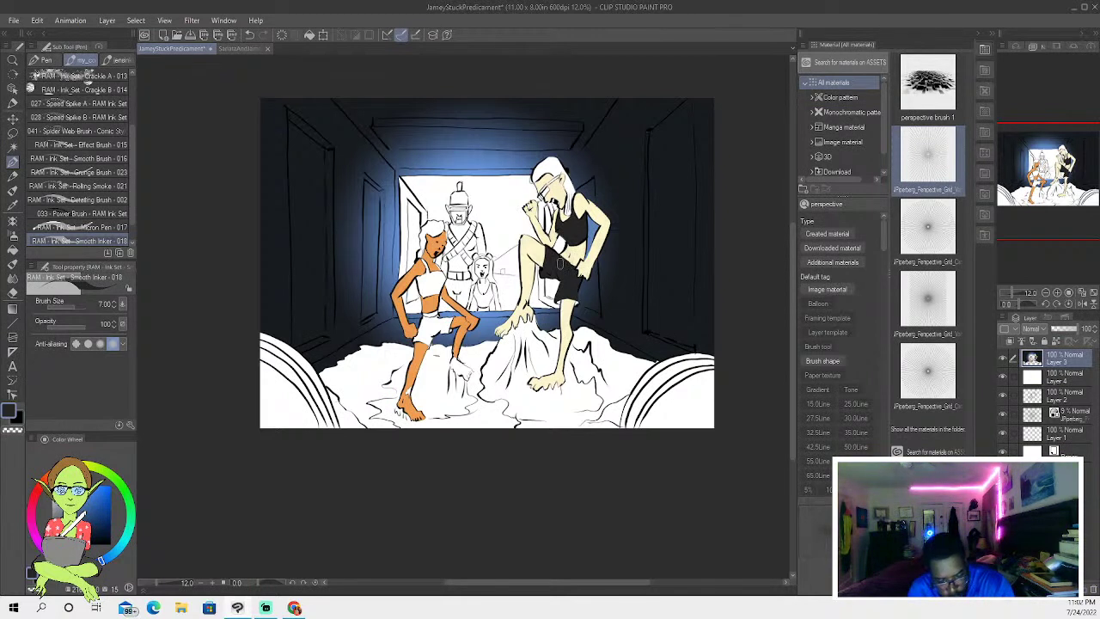
left_click(12, 147)
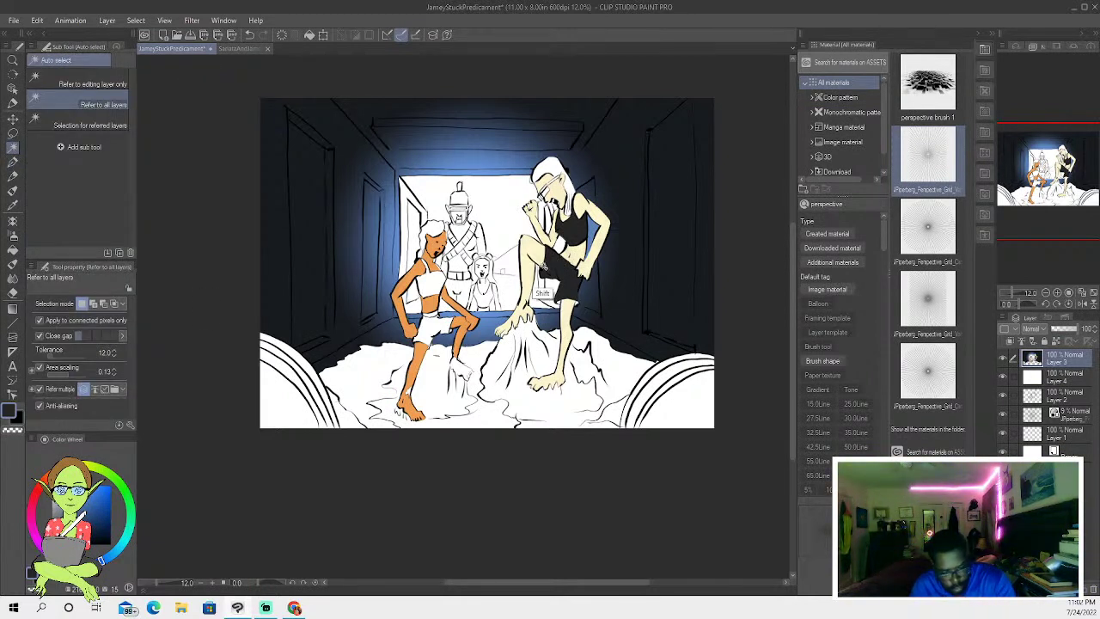
left_click(575, 305)
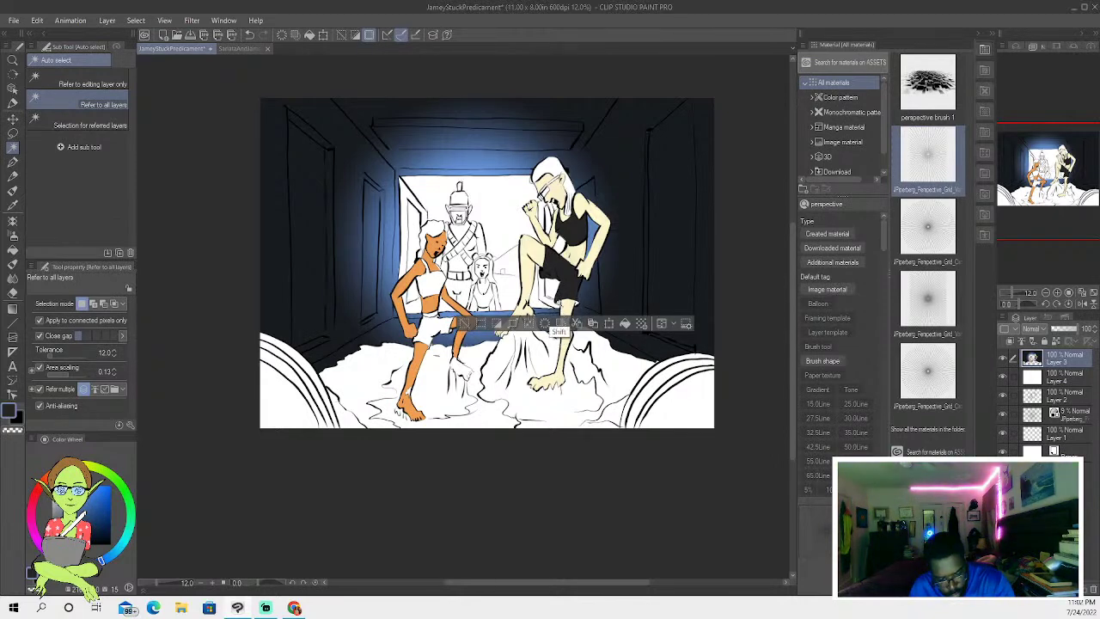
left_click(559, 305, "shift")
key("x")
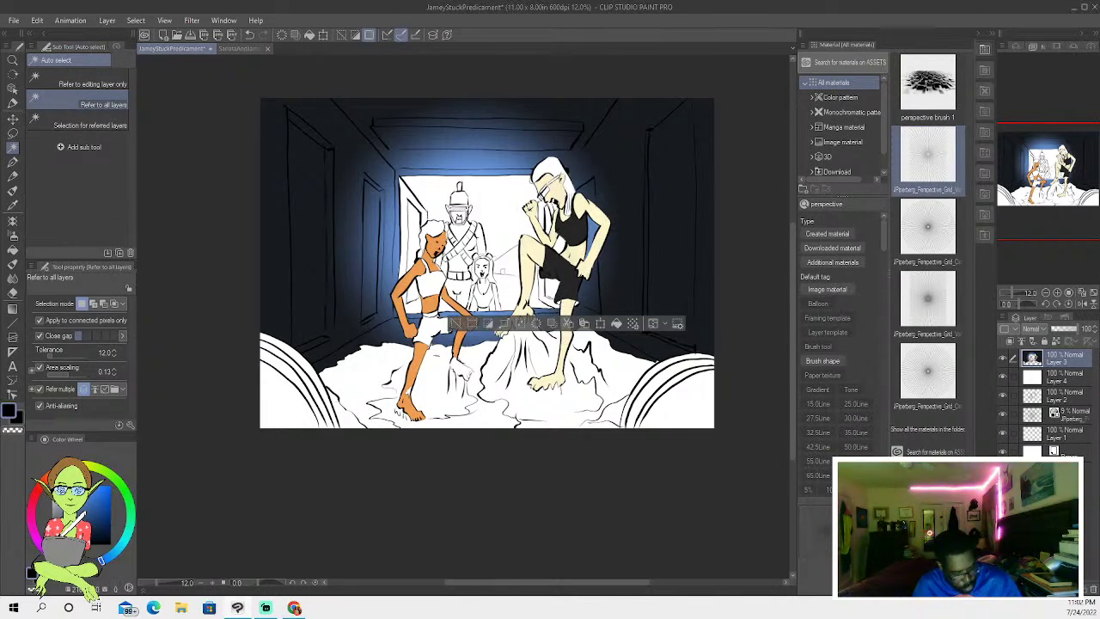
left_click(13, 191)
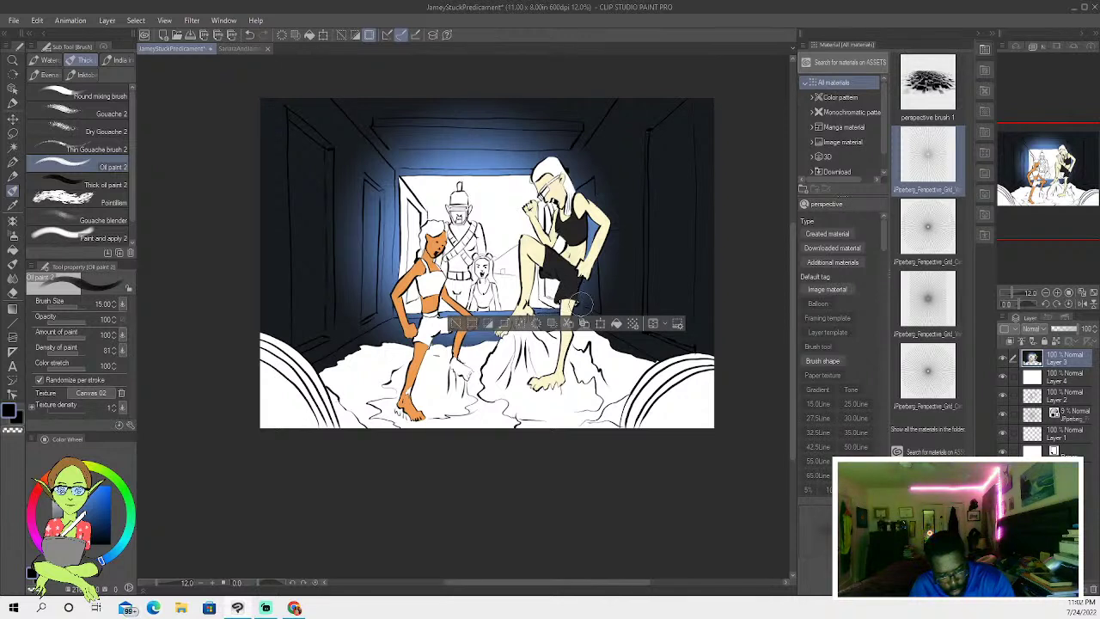
key("ctrl+d")
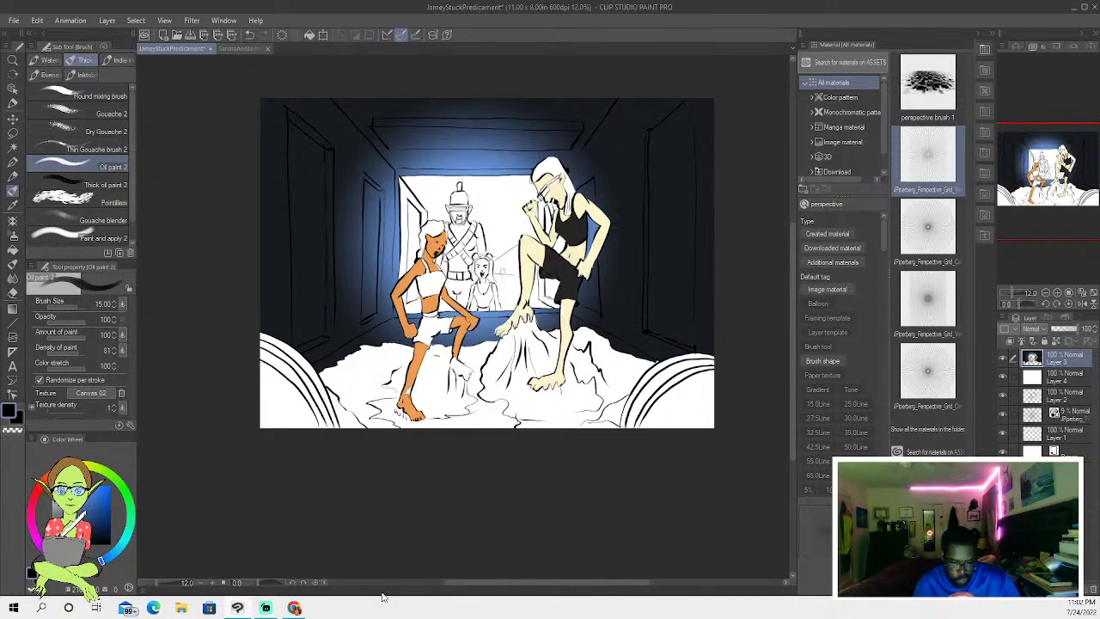
- Auto-select the rock-standing woman's eyewear, fill it with medium blue, and deselect
left_click(13, 148)
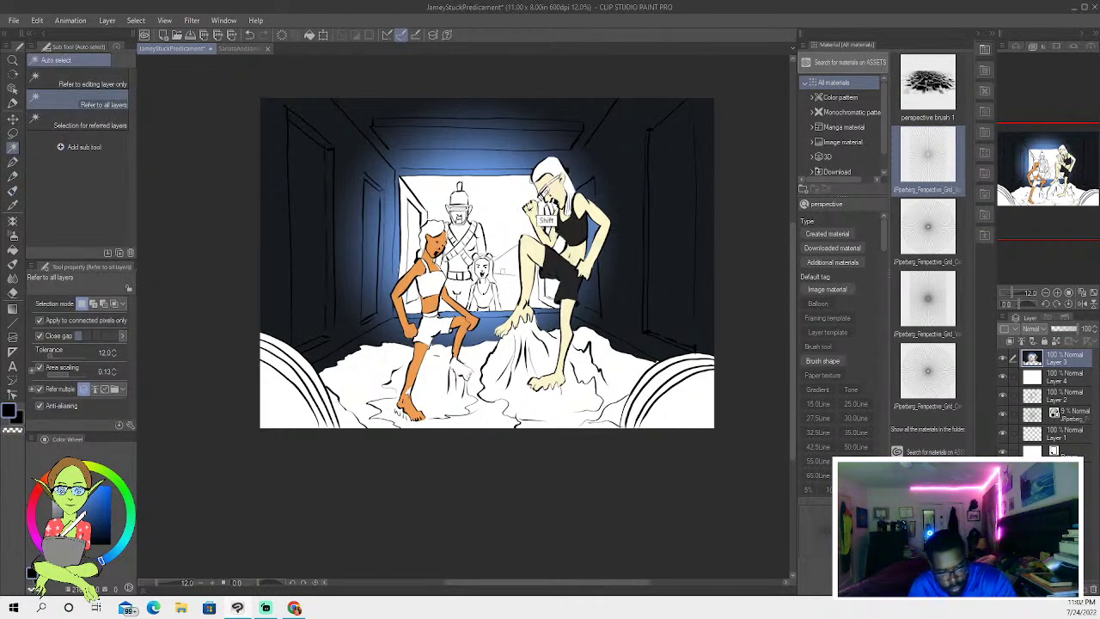
left_click(545, 208, "shift")
left_click(91, 498)
left_click(87, 504)
left_click(13, 250)
left_click(545, 191)
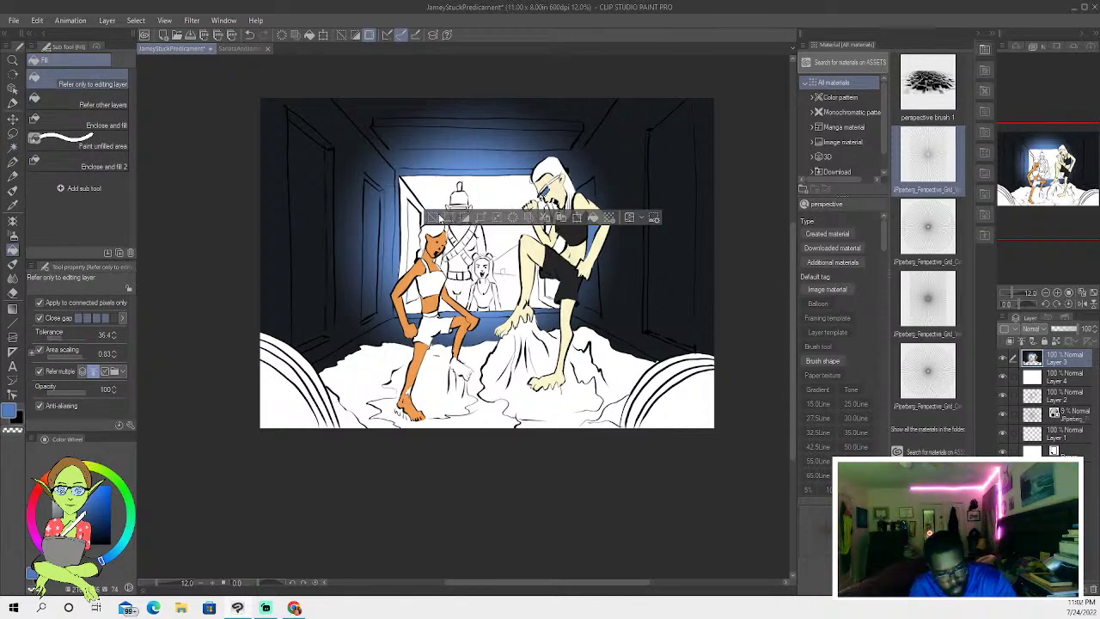
key("ctrl+d")
- Auto-select the sections of the rock-standing woman's hair, paint them purple with Oil paint 2 at size 15, and deselect
left_click(13, 163)
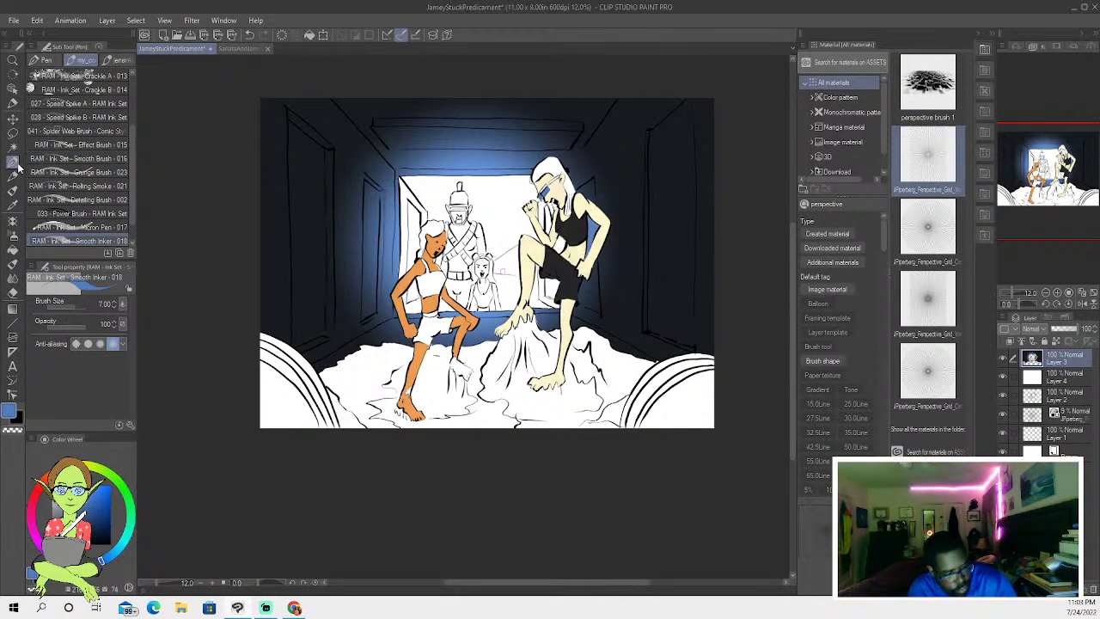
left_click(49, 553)
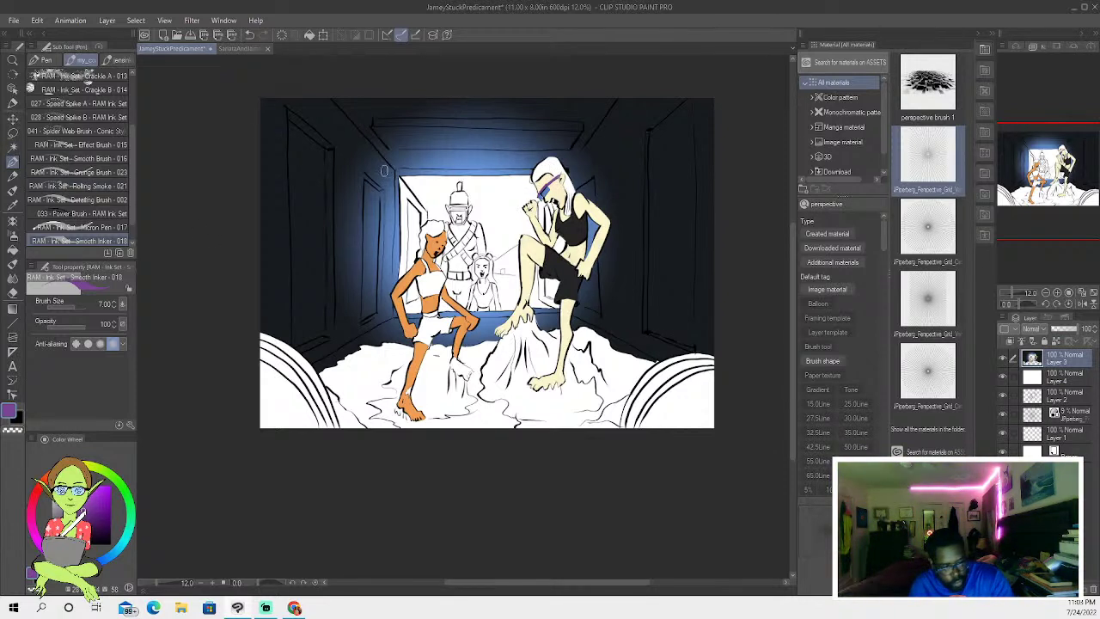
left_click(13, 147)
left_click(555, 197)
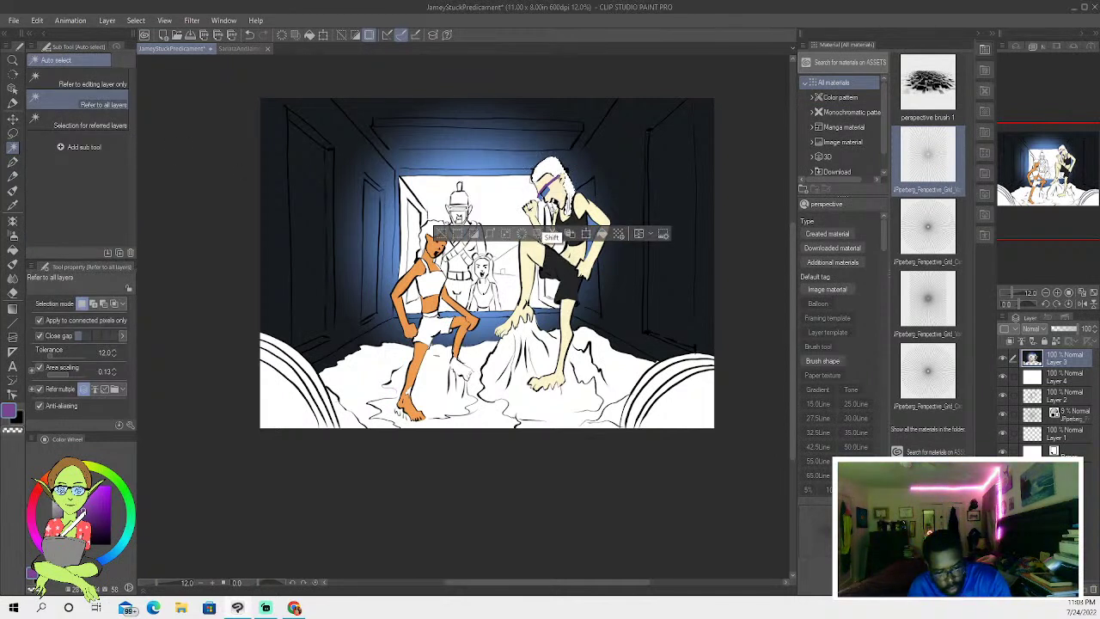
left_click(554, 216, "shift")
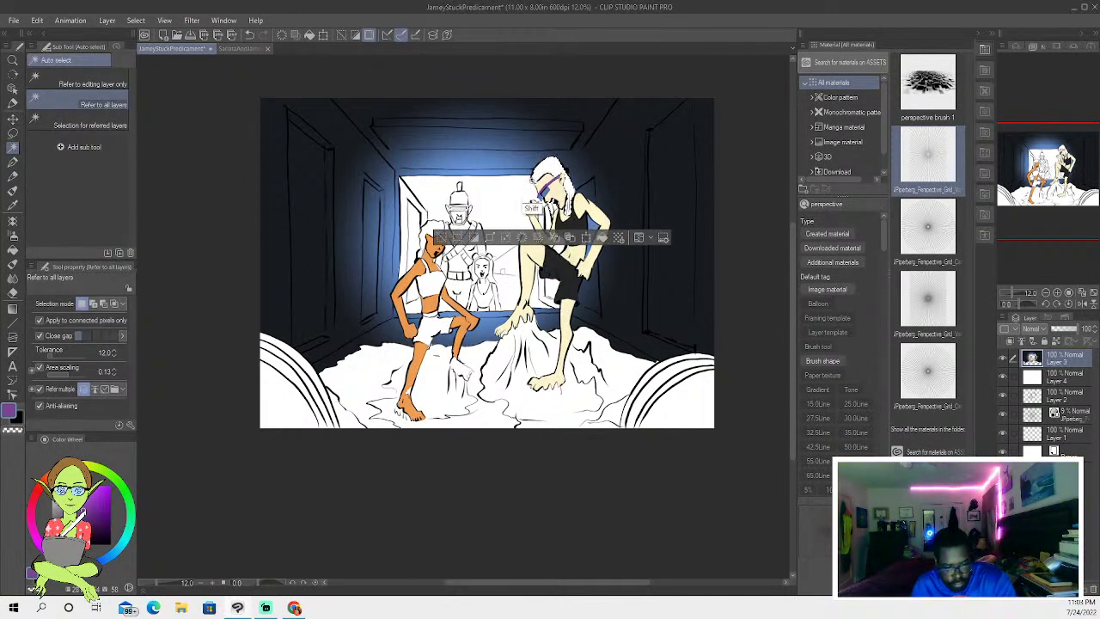
left_click(533, 220, "shift")
left_click(13, 191)
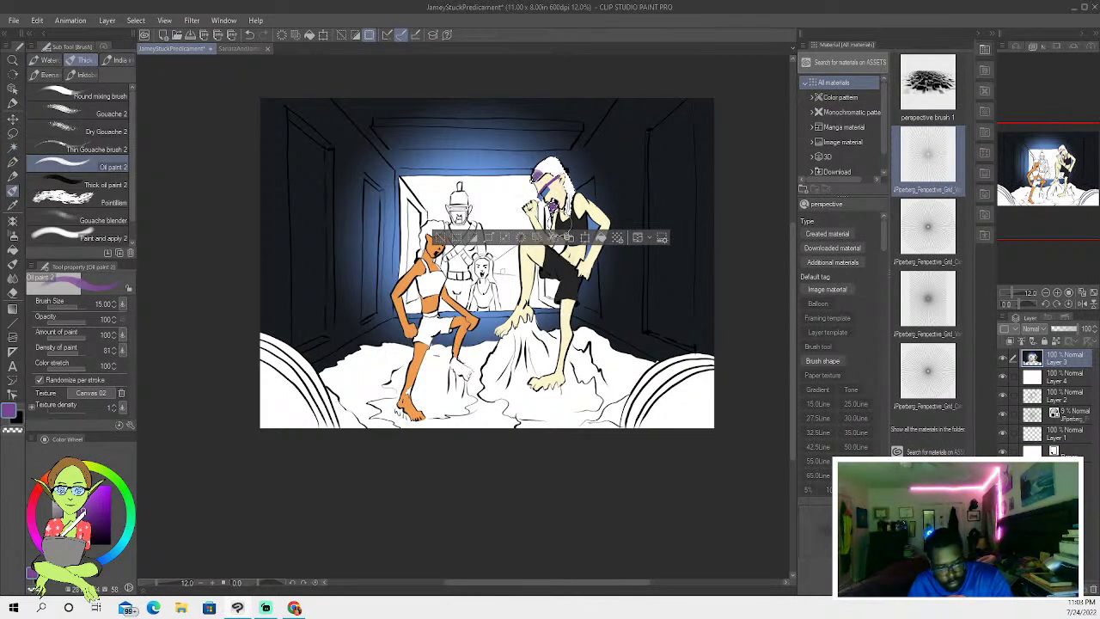
mouse_move(548, 156)
left_mouse_down()
mouse_move(559, 182)
mouse_move(555, 162)
left_mouse_up()
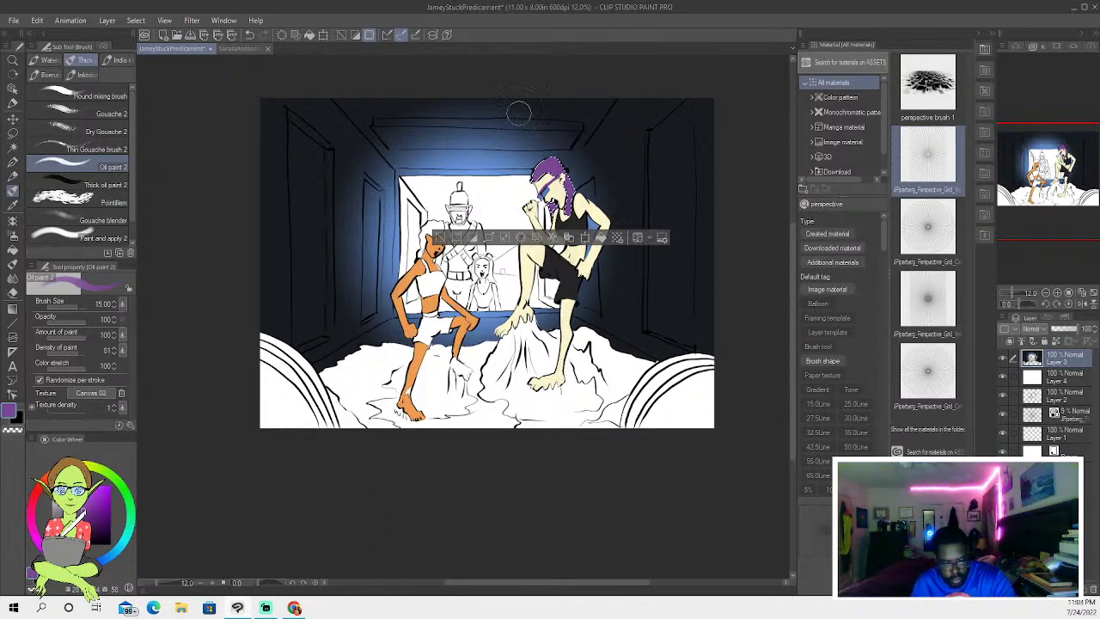
key("ctrl+d")
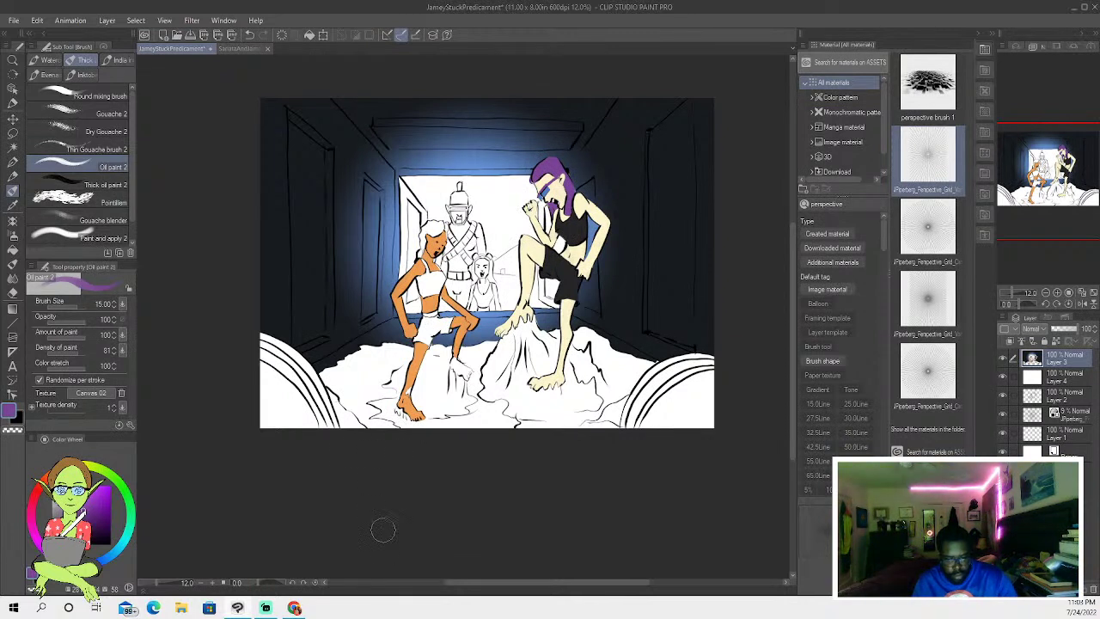
left_click(262, 35)
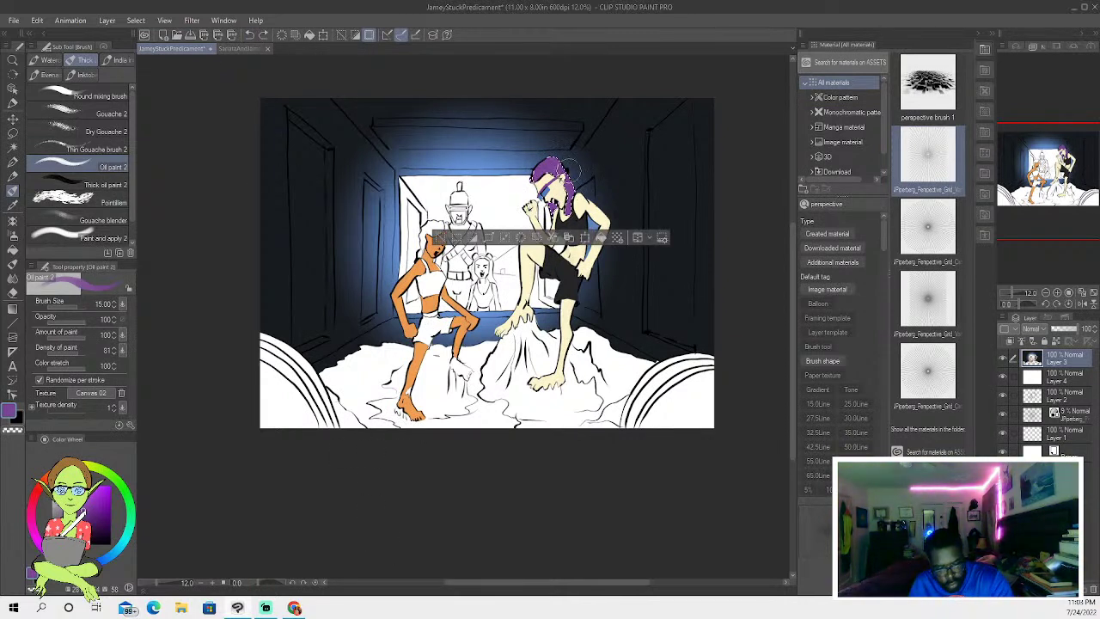
left_click(440, 238)
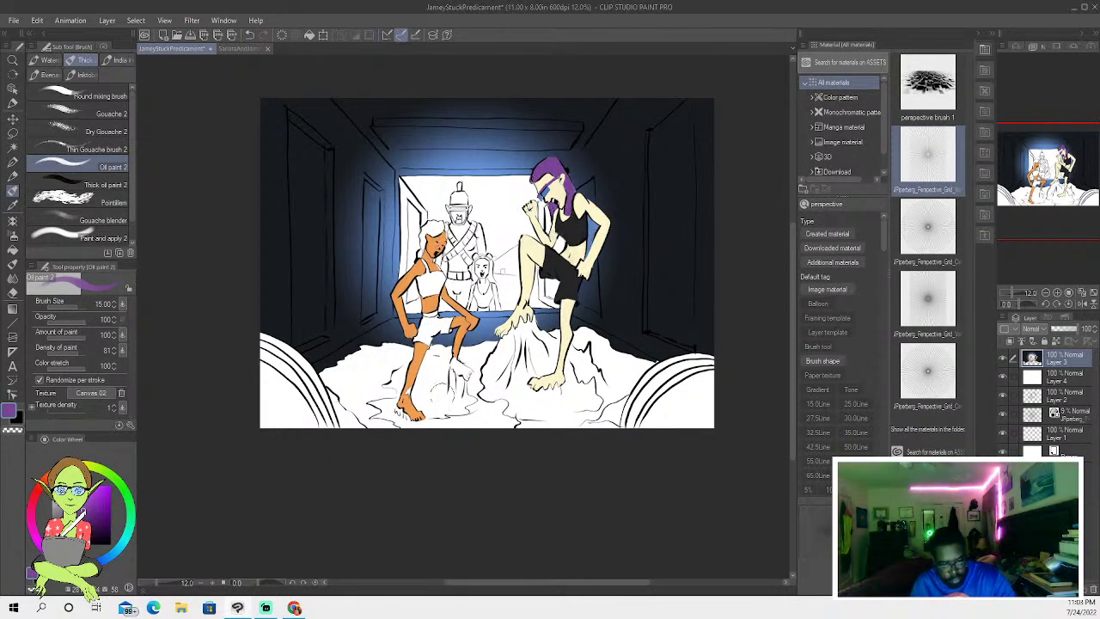
- Auto-select the orange-skinned woman's top and shorts, paint them pink with the Oil paint brush at size 30, and deselect
key("p")
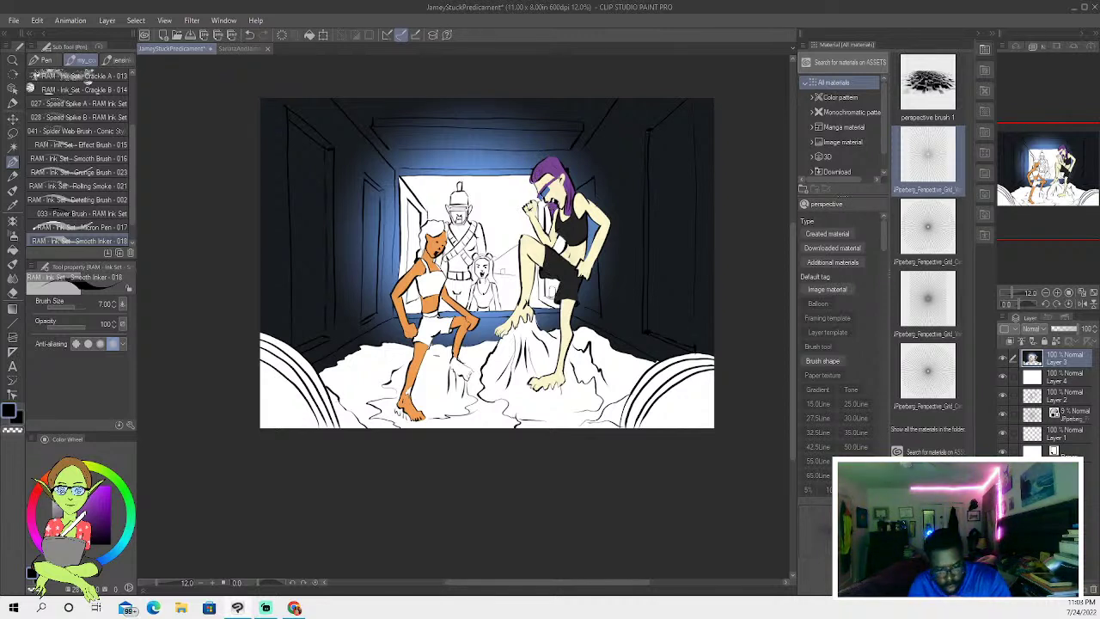
left_click(12, 147)
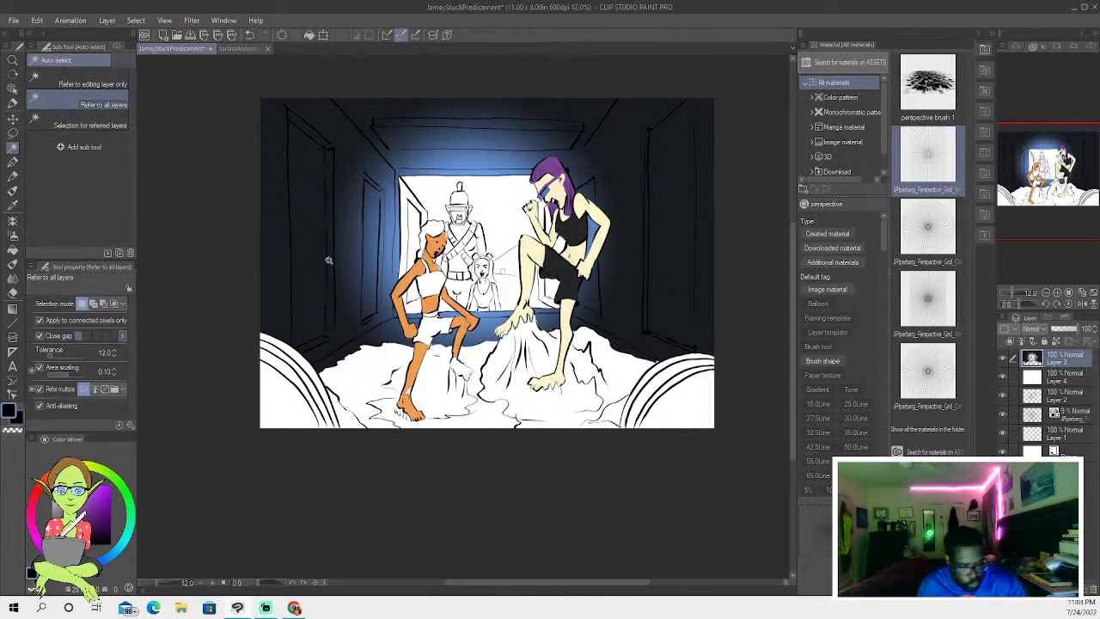
left_click(427, 332, "shift")
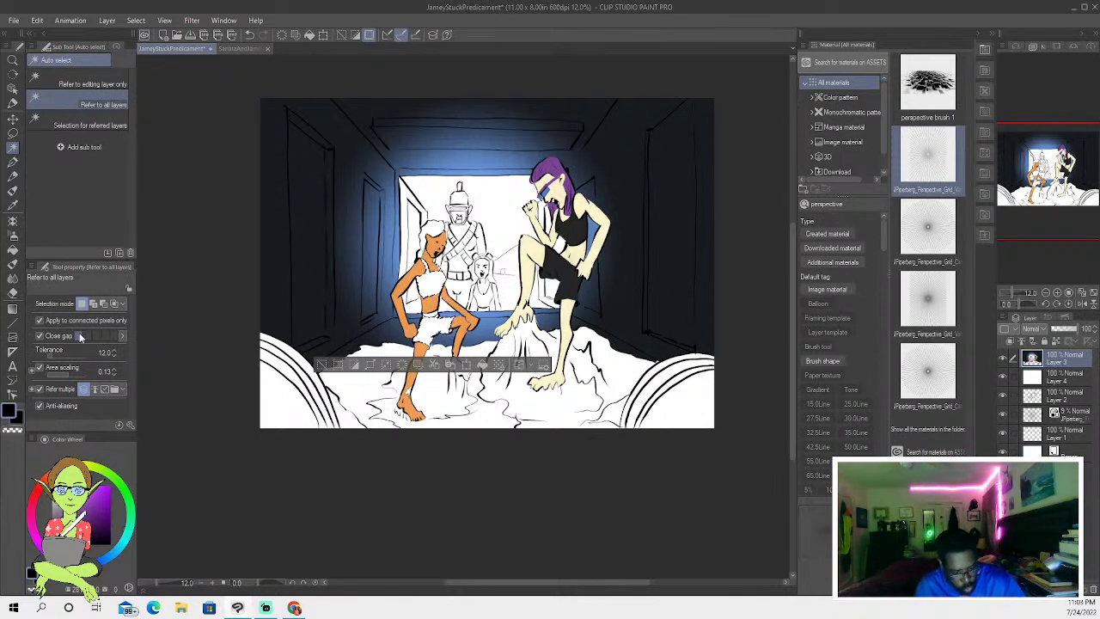
left_click(35, 533)
left_click(68, 490)
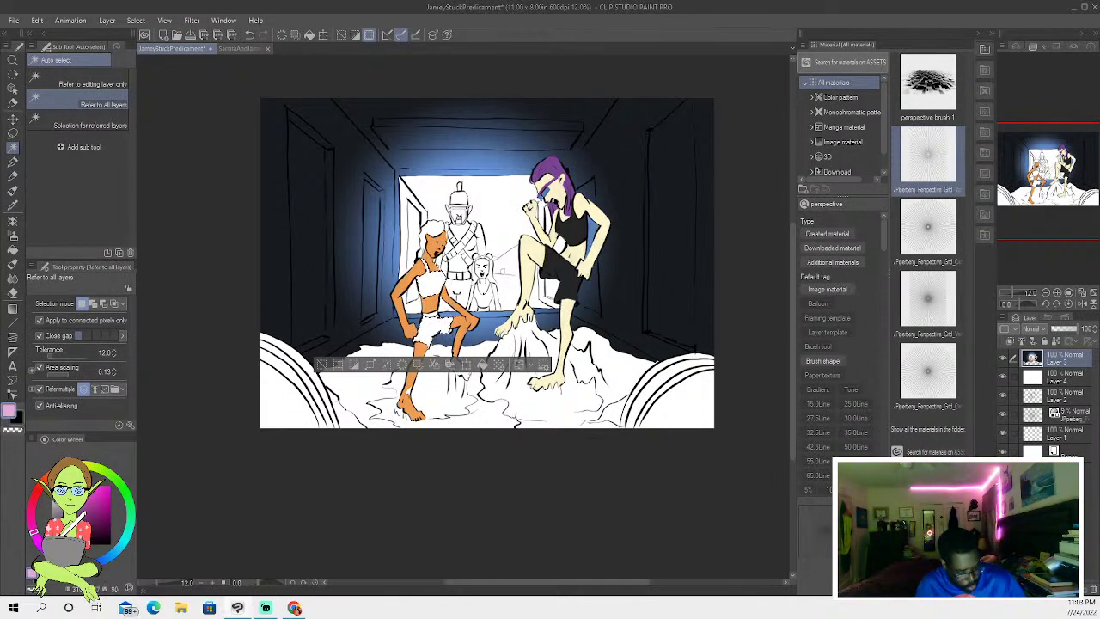
left_click(13, 250)
left_click(12, 264)
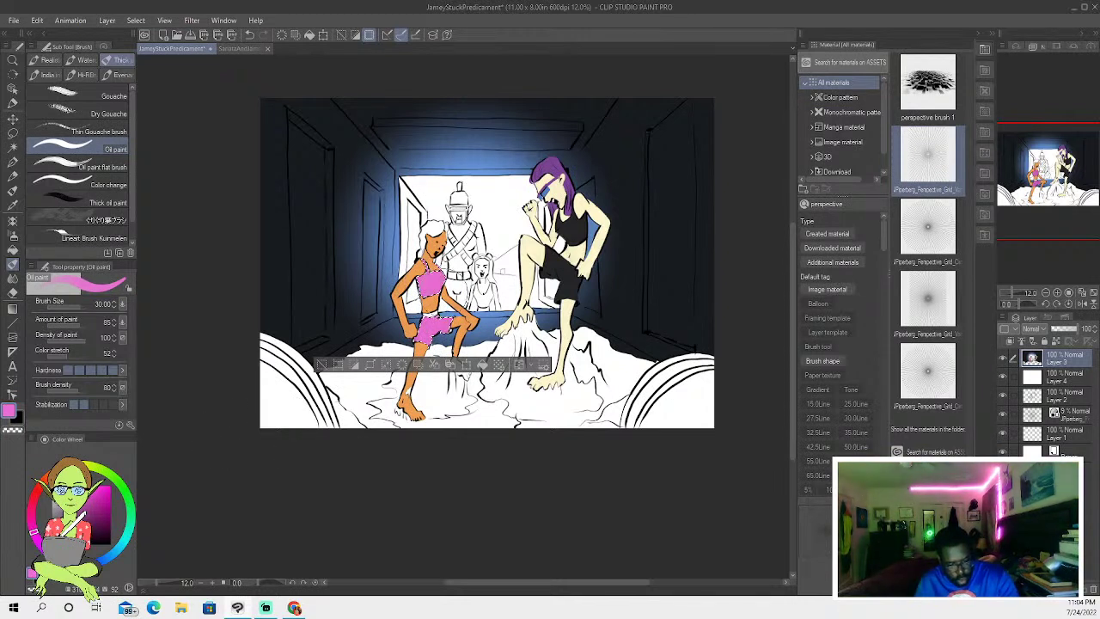
key("ctrl+d")
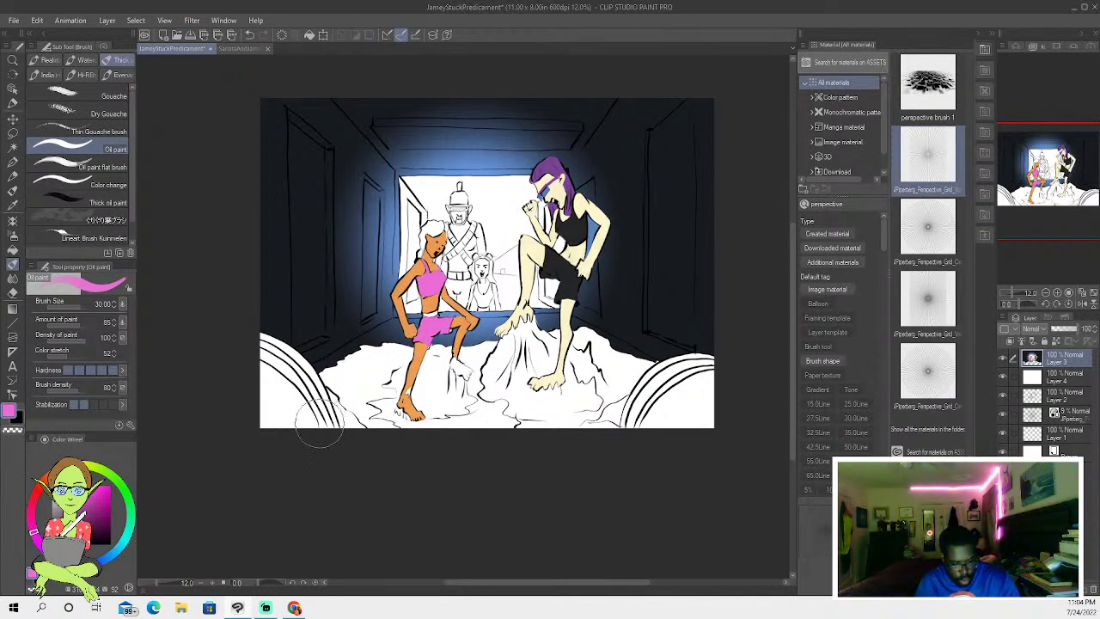
- Auto-select the orange-skinned woman's hair, paint it black with Oil paint 2 at size 15, and deselect
left_click(13, 147)
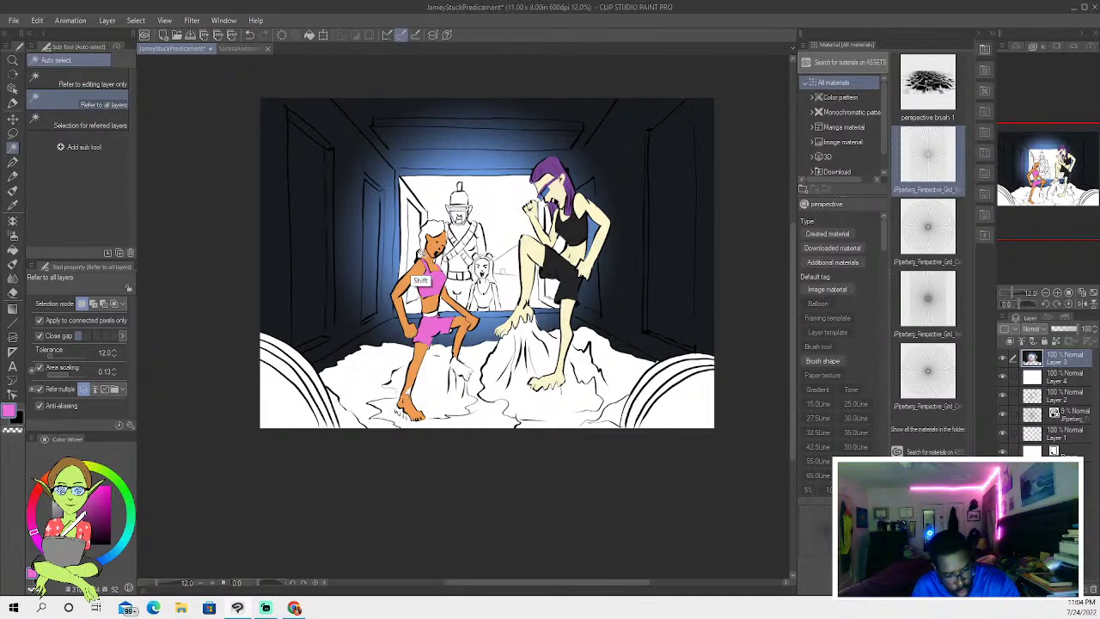
left_click(419, 253)
left_click(313, 291)
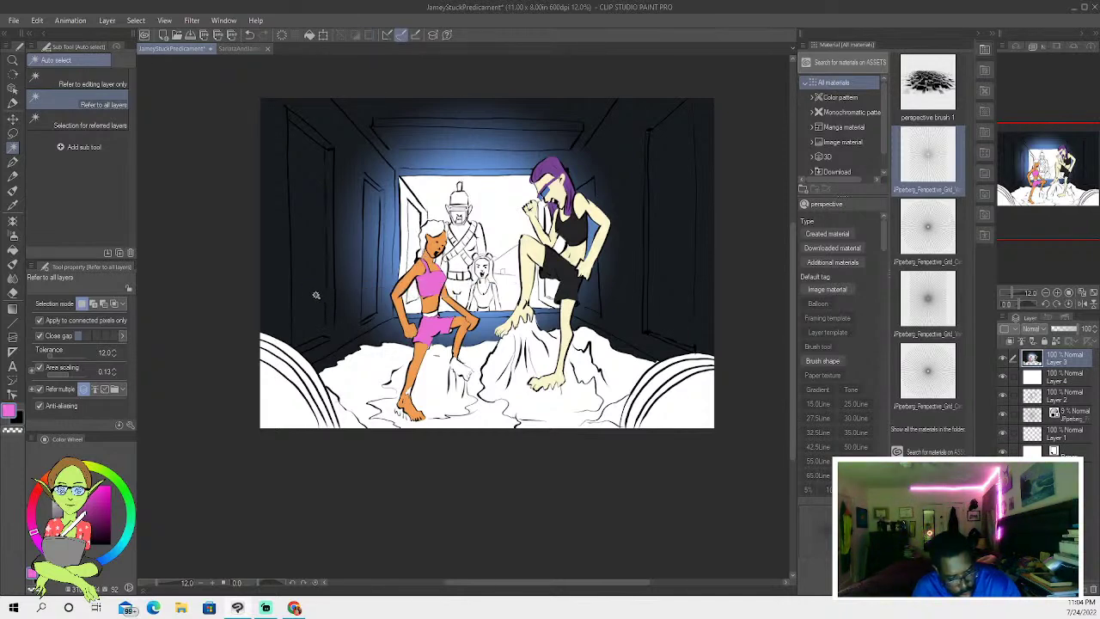
left_click(13, 162)
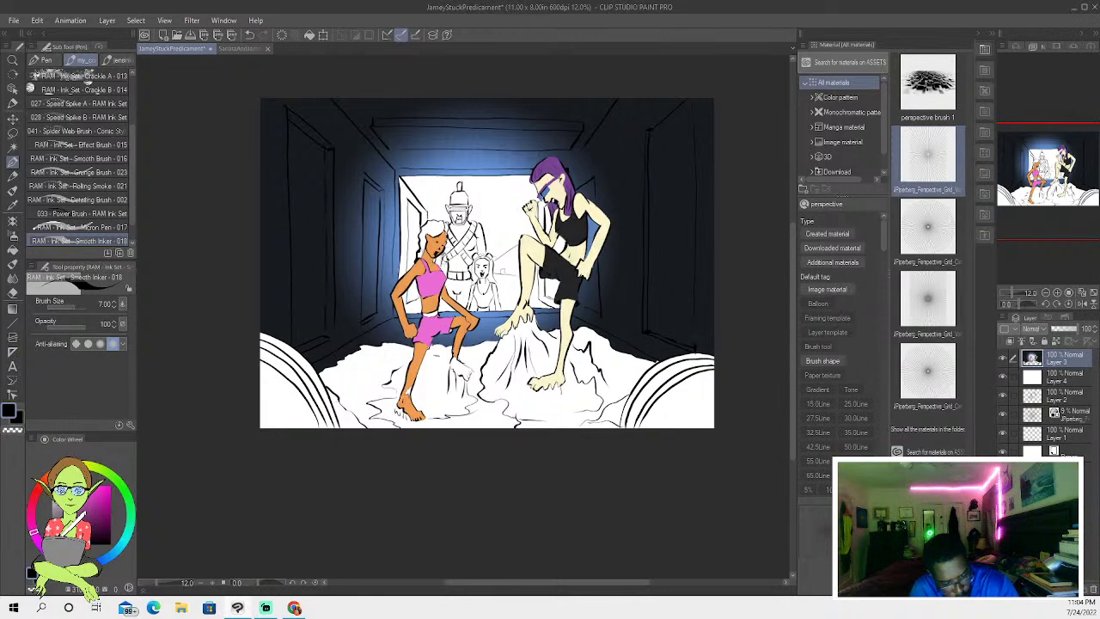
key("w")
left_click(423, 266, "shift")
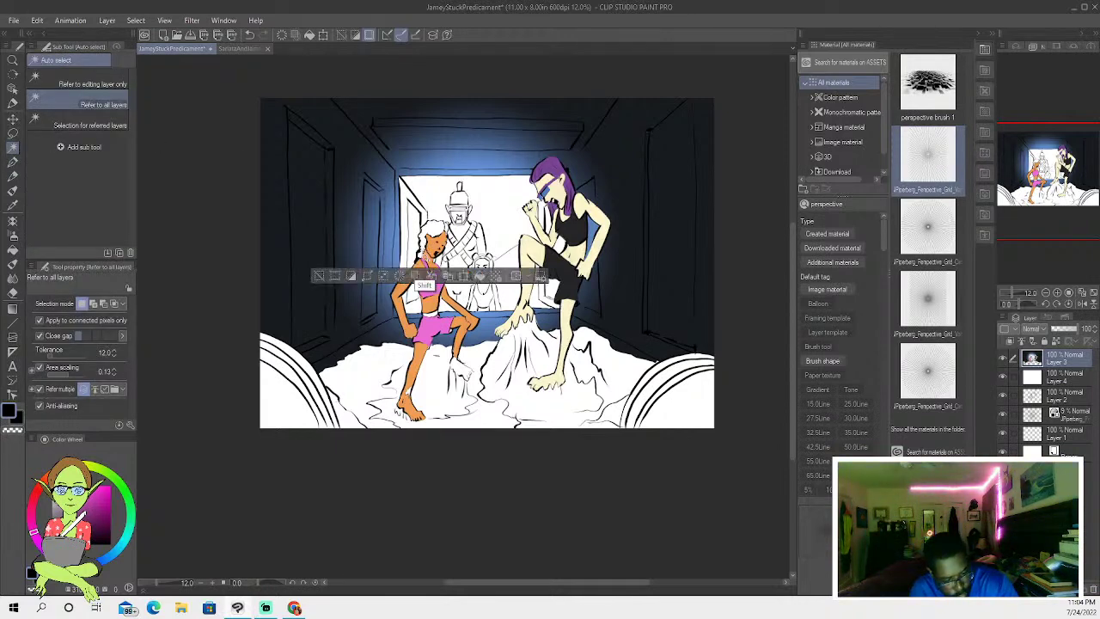
left_click(12, 190)
mouse_move(423, 244)
left_mouse_down()
mouse_move(417, 255)
mouse_move(452, 237)
mouse_move(432, 254)
mouse_move(434, 222)
left_mouse_up()
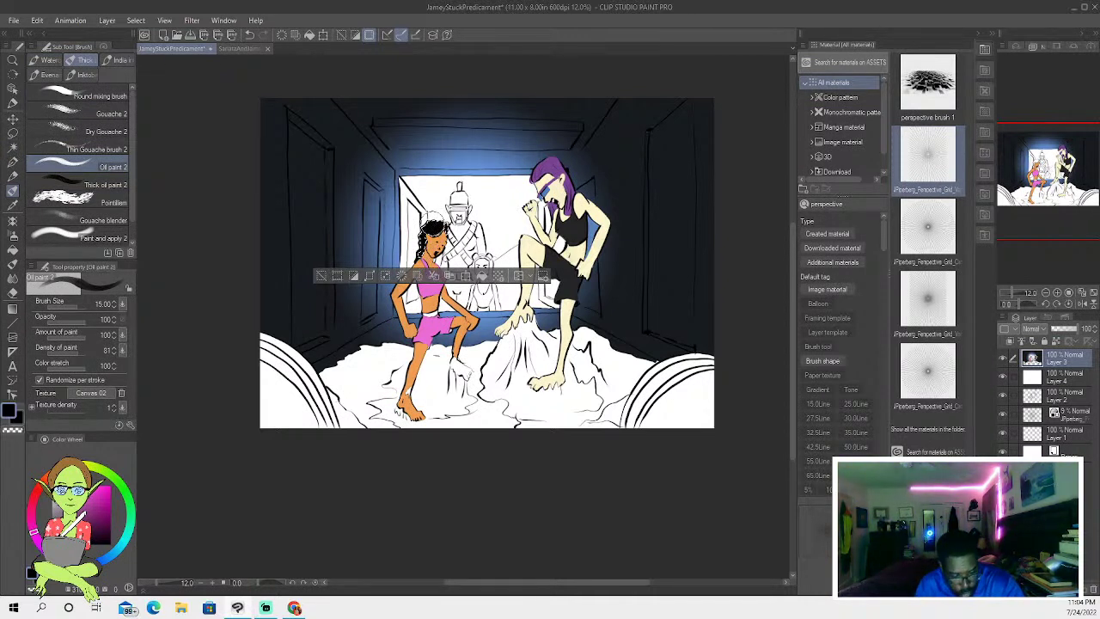
left_click(321, 275)
- Auto-select the door panels on both sides of the bright doorway, paint them light grey with Oil paint at size 30, and deselect
left_click(12, 161)
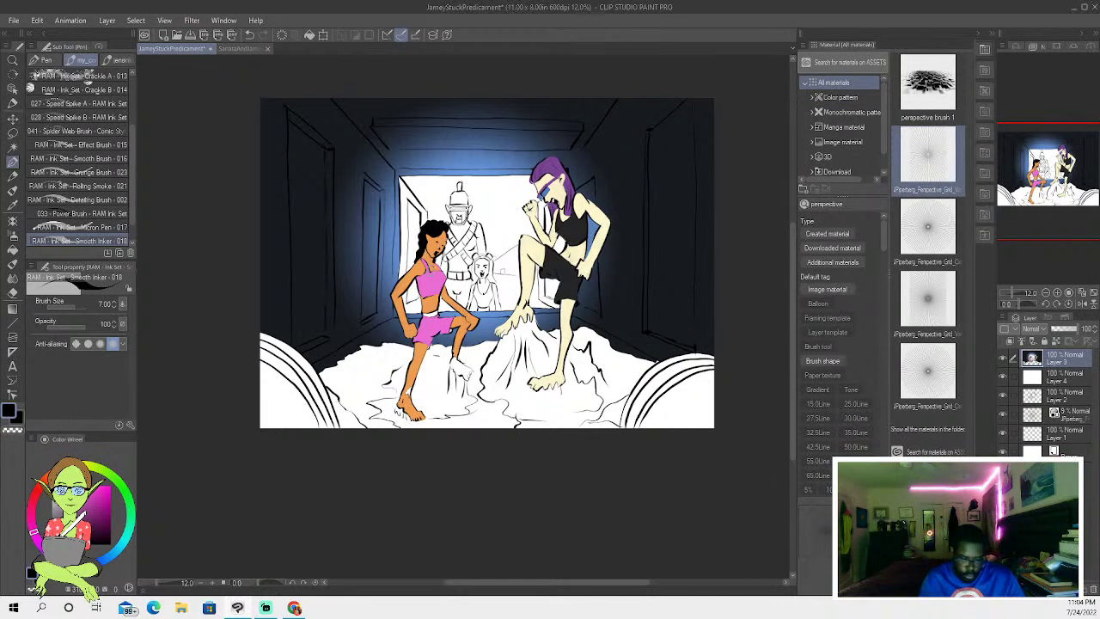
left_click(12, 147)
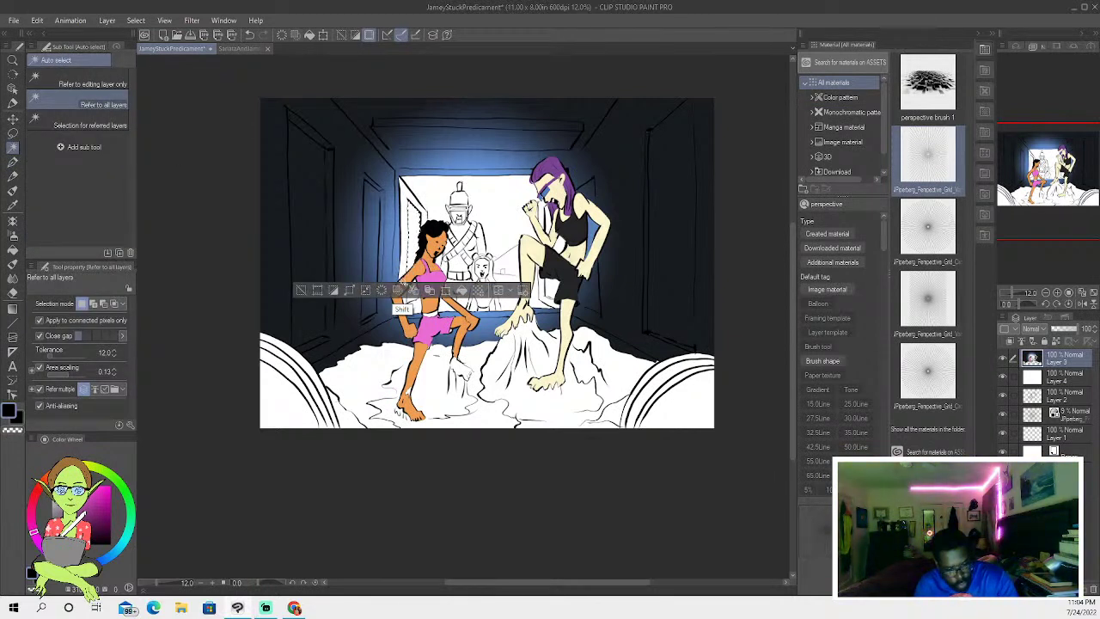
left_click(402, 281, "shift")
left_click(408, 325, "shift")
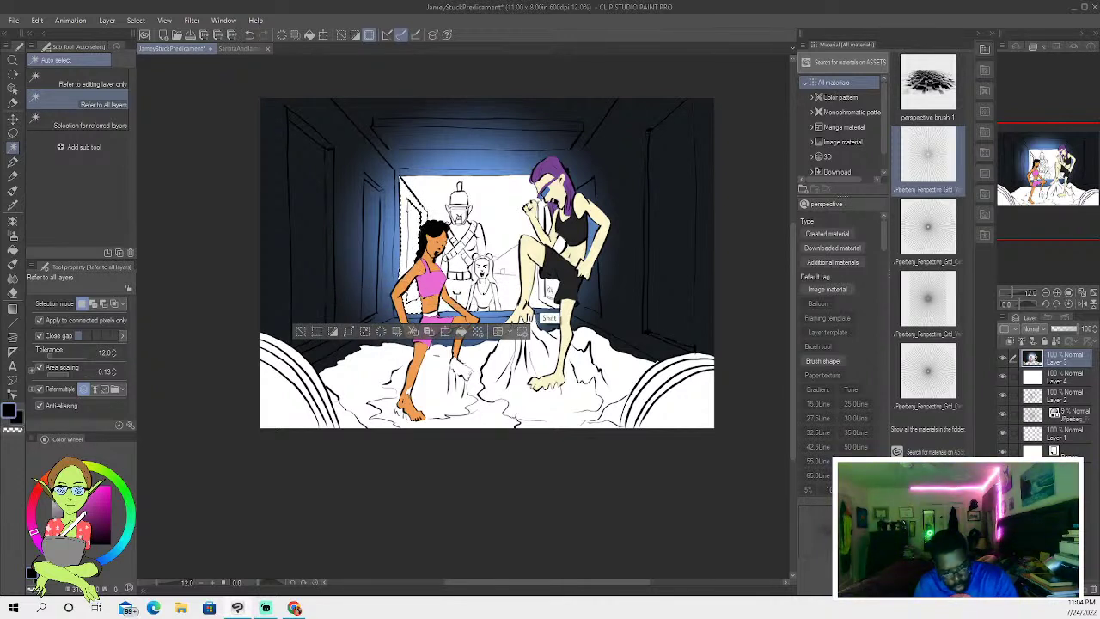
left_click(548, 292, "shift")
left_click(552, 251, "shift")
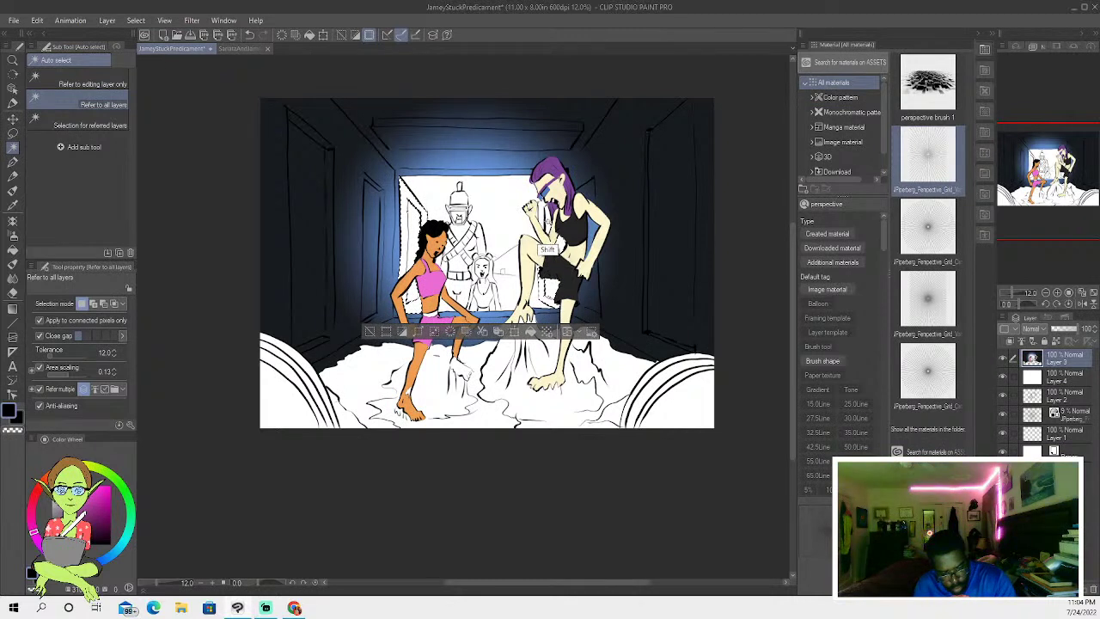
left_click(50, 507)
left_click(52, 502)
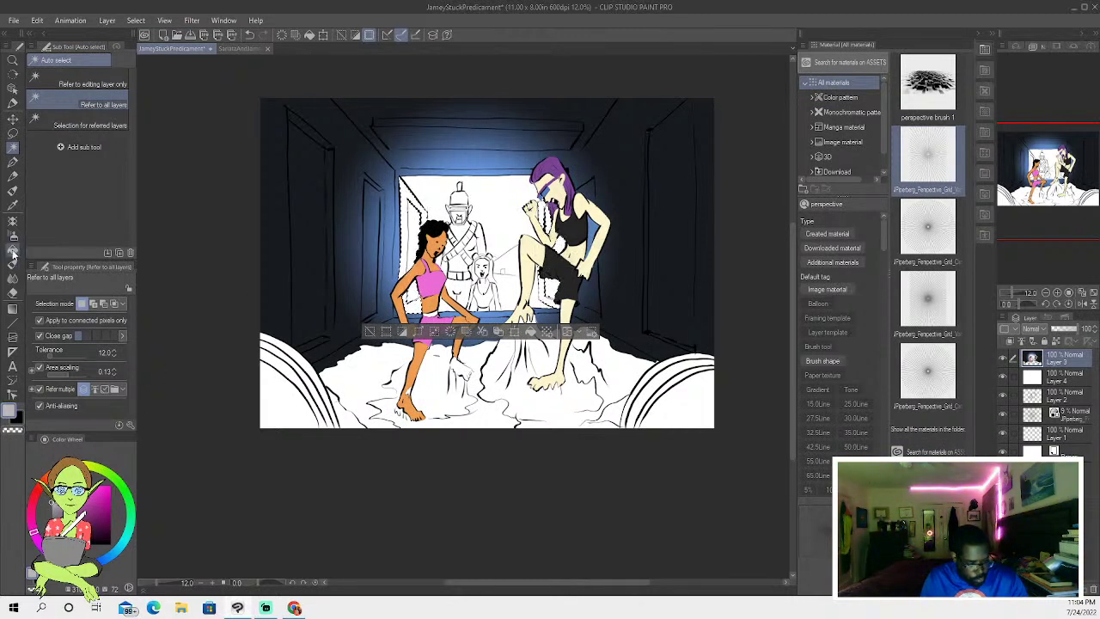
left_click(12, 250)
left_click(12, 263)
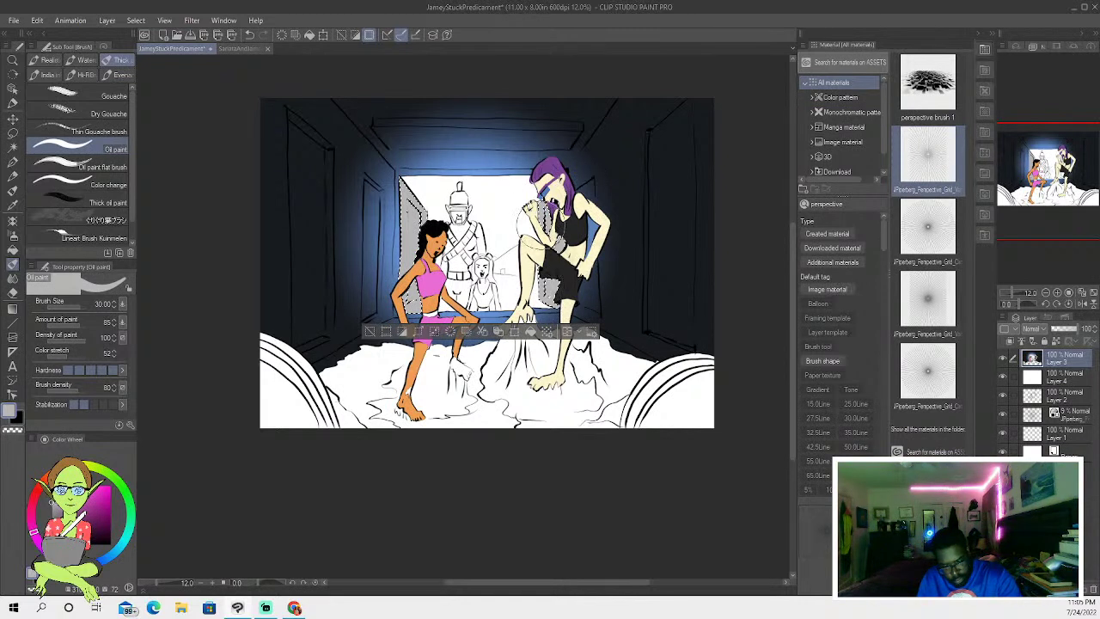
key("ctrl+d")
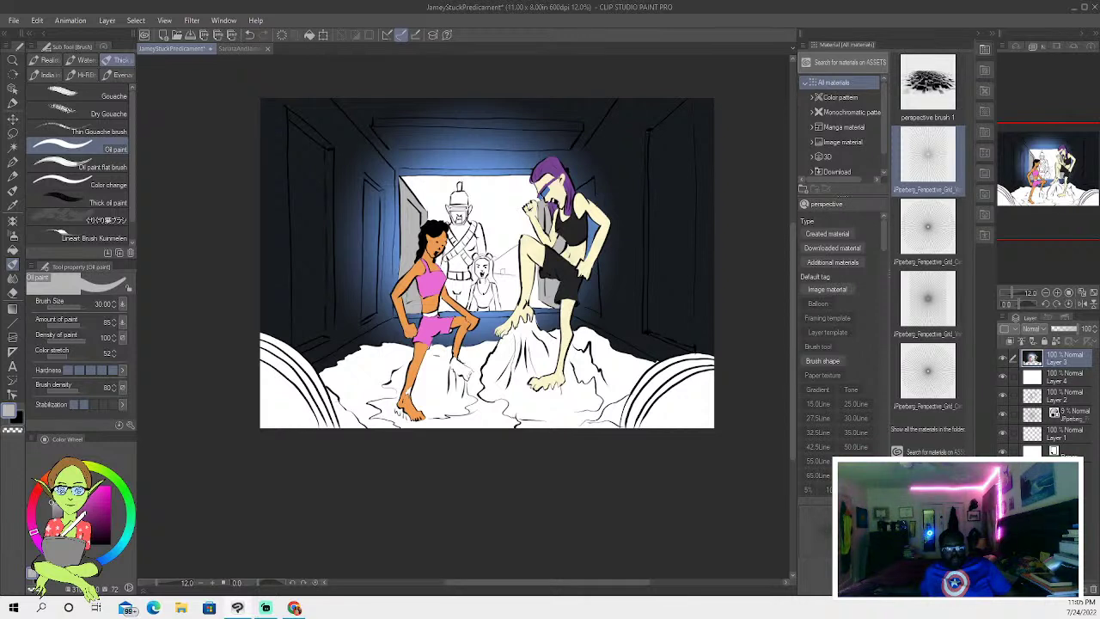
left_click(294, 608)
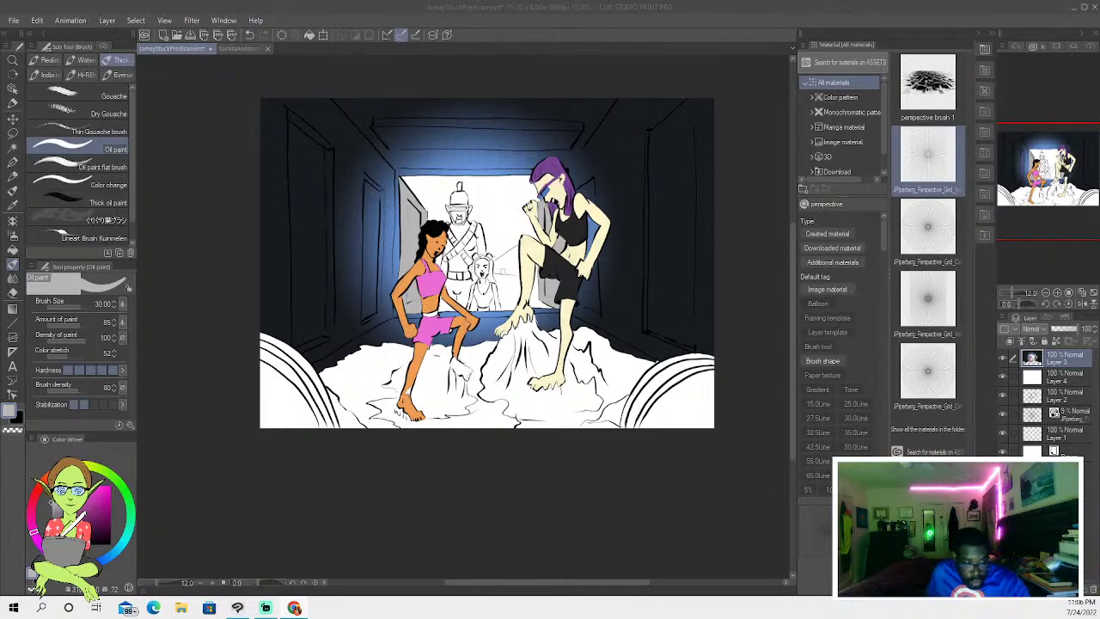
- Auto-select all sections of the rocky ground and the mound beneath the two women
key("w")
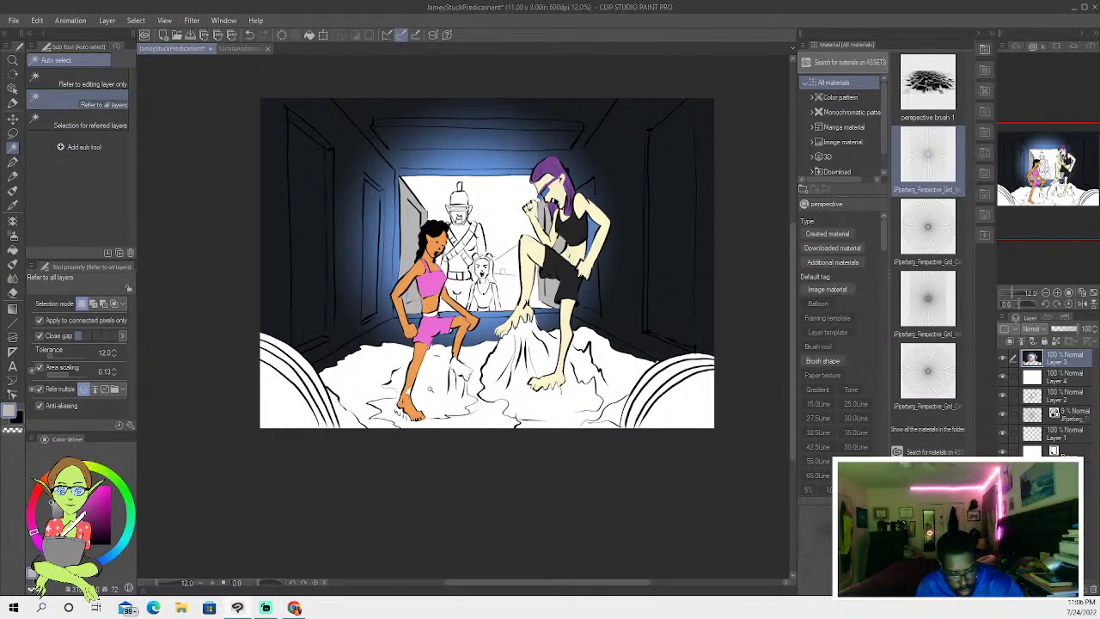
left_click(353, 369, "shift")
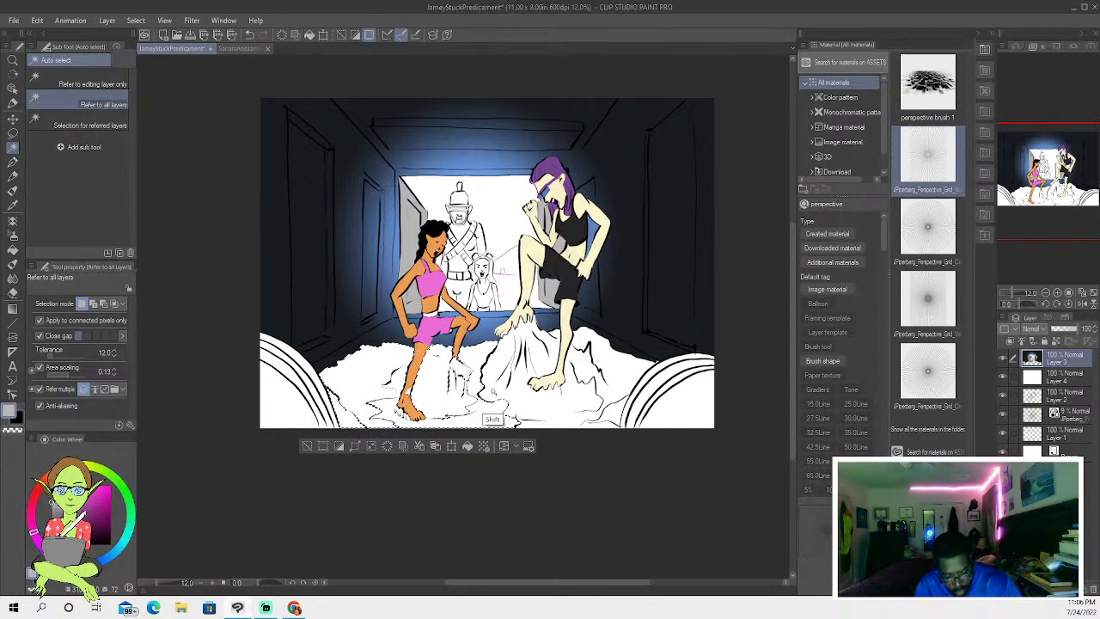
key("ctrl+d")
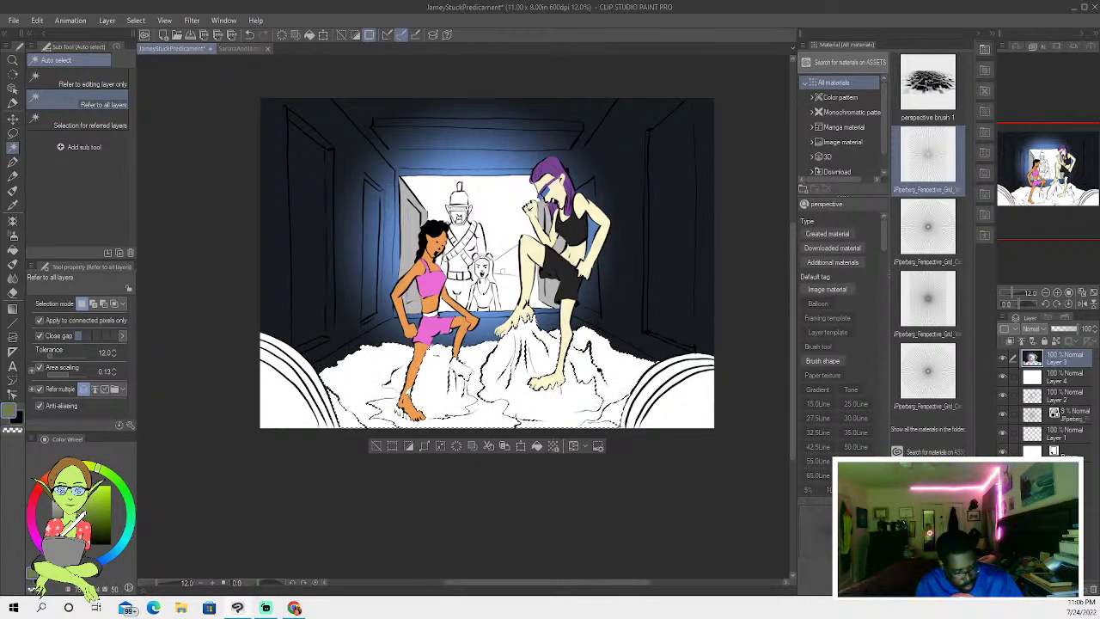
- Try to fill the selected ground with olive green, and undo the fill
left_click(12, 250)
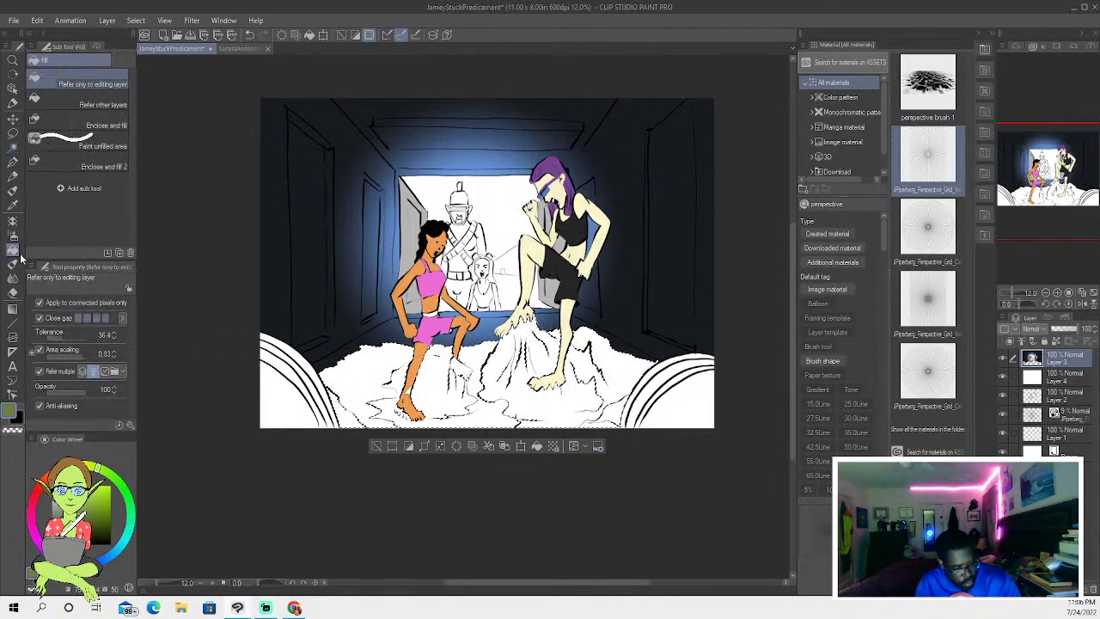
left_click(346, 416)
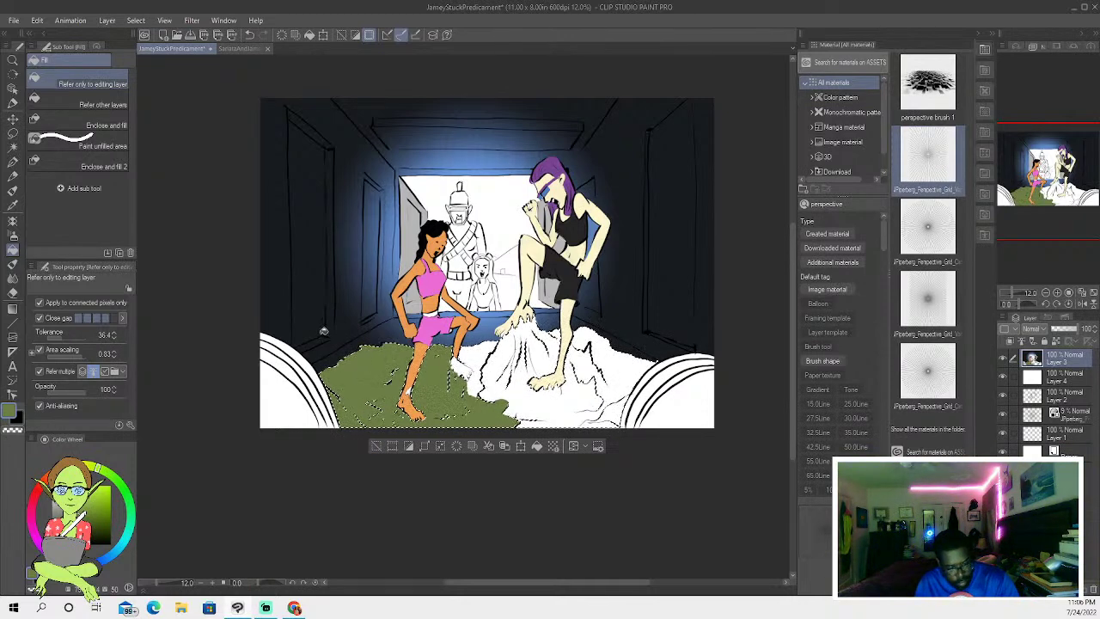
left_click(249, 34)
- Cover the selected ground in light green with the Soft airbrush at size 40, and shade its lower part with darker green
left_click(12, 234)
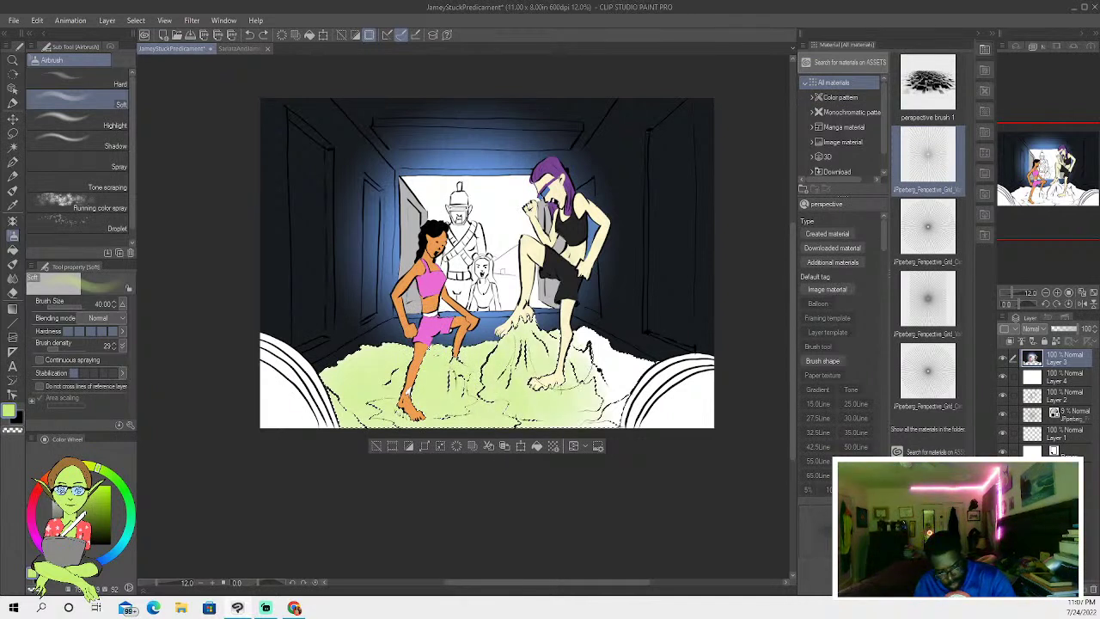
left_click_drag(574, 387, 633, 437)
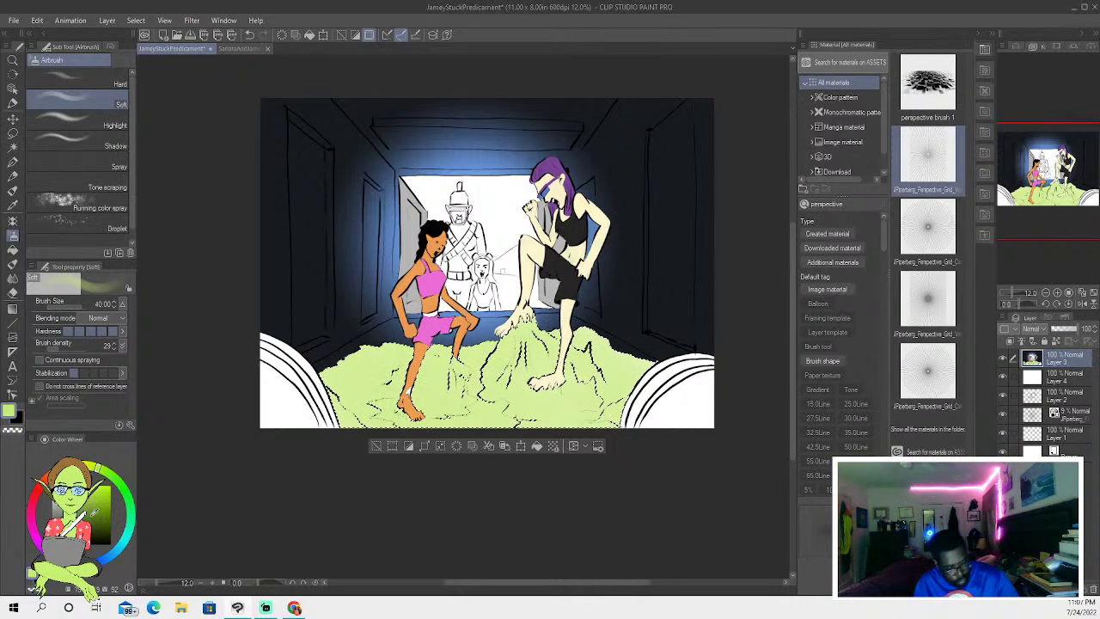
left_click(90, 516)
mouse_move(344, 411)
left_mouse_down()
mouse_move(547, 437)
mouse_move(668, 391)
mouse_move(608, 415)
mouse_move(420, 440)
mouse_move(515, 462)
mouse_move(377, 456)
mouse_move(315, 426)
mouse_move(400, 466)
mouse_move(544, 426)
mouse_move(608, 424)
mouse_move(520, 410)
mouse_move(550, 402)
mouse_move(448, 456)
mouse_move(445, 402)
mouse_move(373, 417)
mouse_move(316, 384)
mouse_move(309, 391)
mouse_move(311, 350)
left_mouse_up()
- Airbrush pale highlights on the rocky mound, reducing the Soft airbrush size to 3.5
left_click_drag(69, 492, 66, 451)
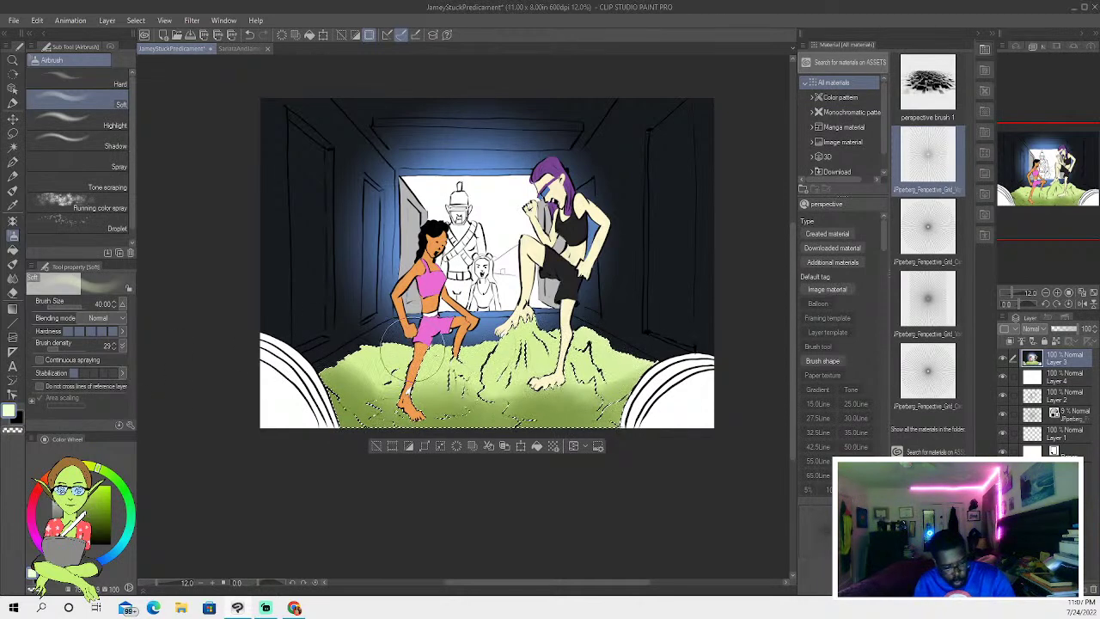
key("bracketleft")
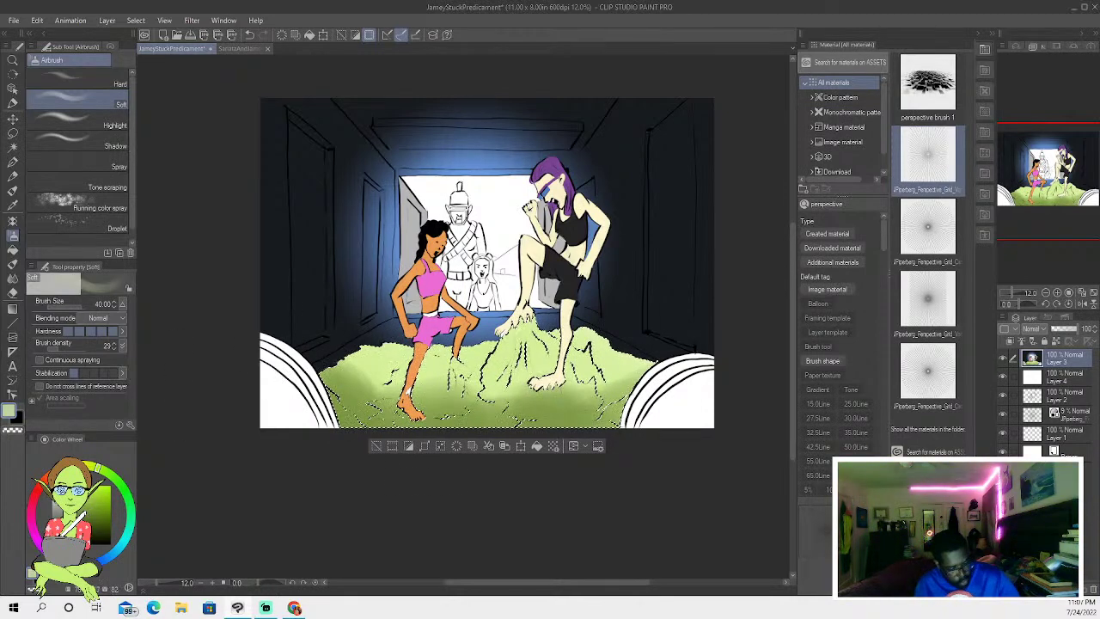
key("bracketleft")
key("bracketleft")
key("bracketleft")
key("bracketleft")
key("bracketleft")
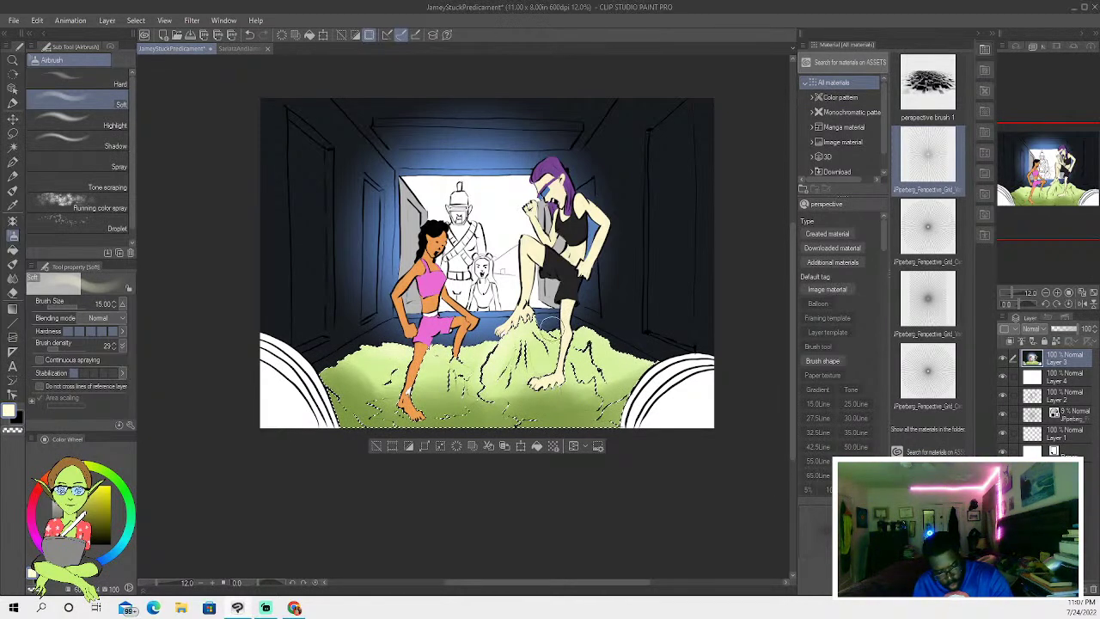
key("bracketleft")
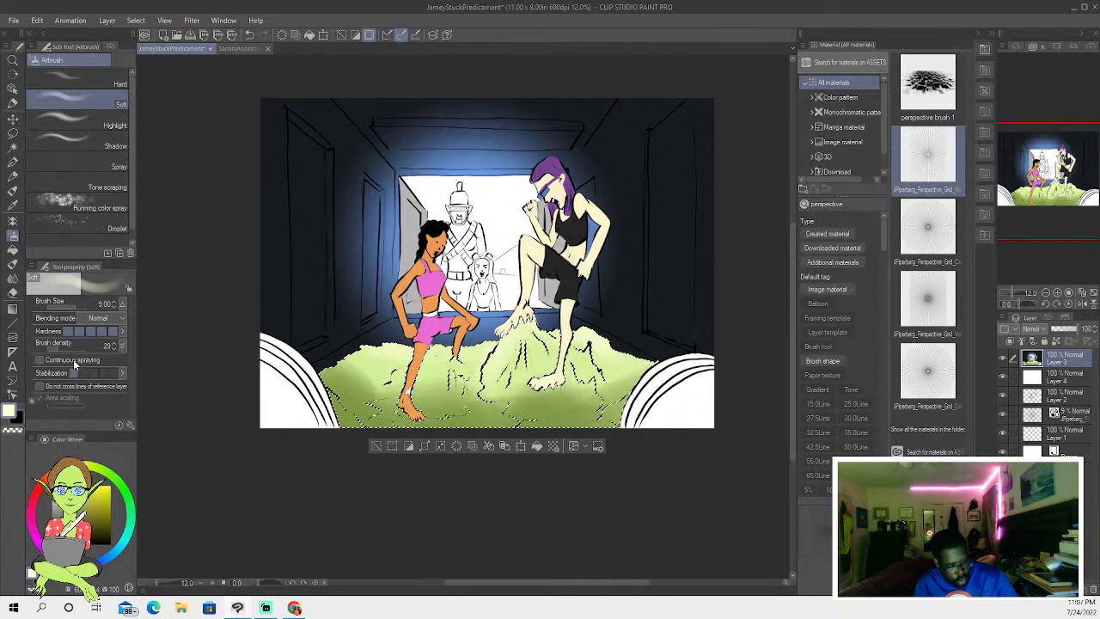
key("[")
key("[")
key("[")
key("[")
key("[")
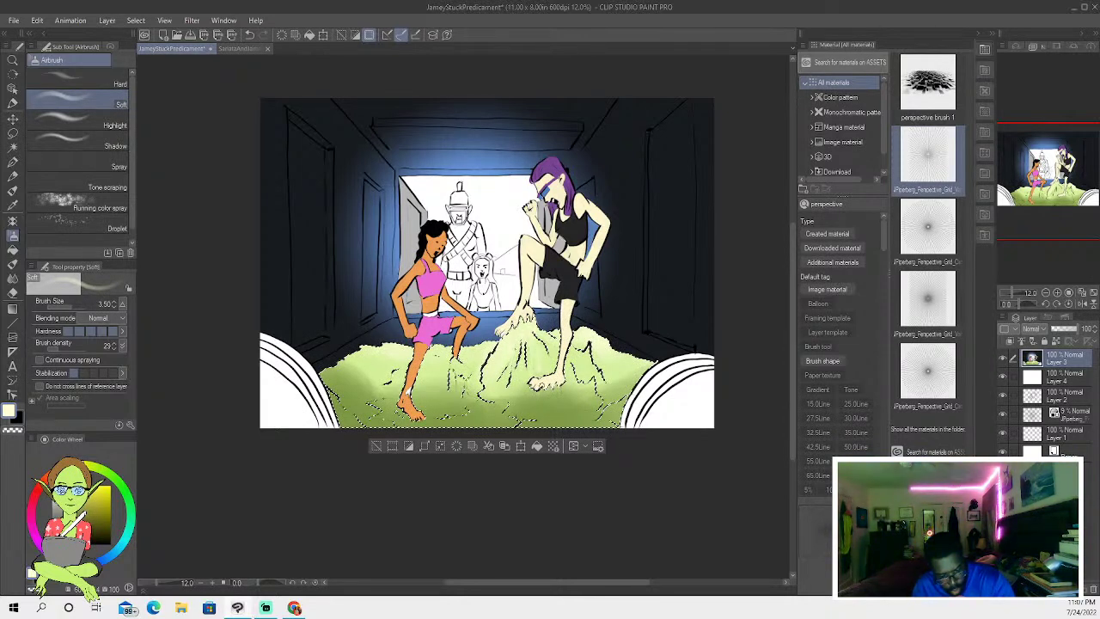
- Undo the latest fine highlight strokes on the rocky ground
left_click(250, 37)
left_click(249, 36)
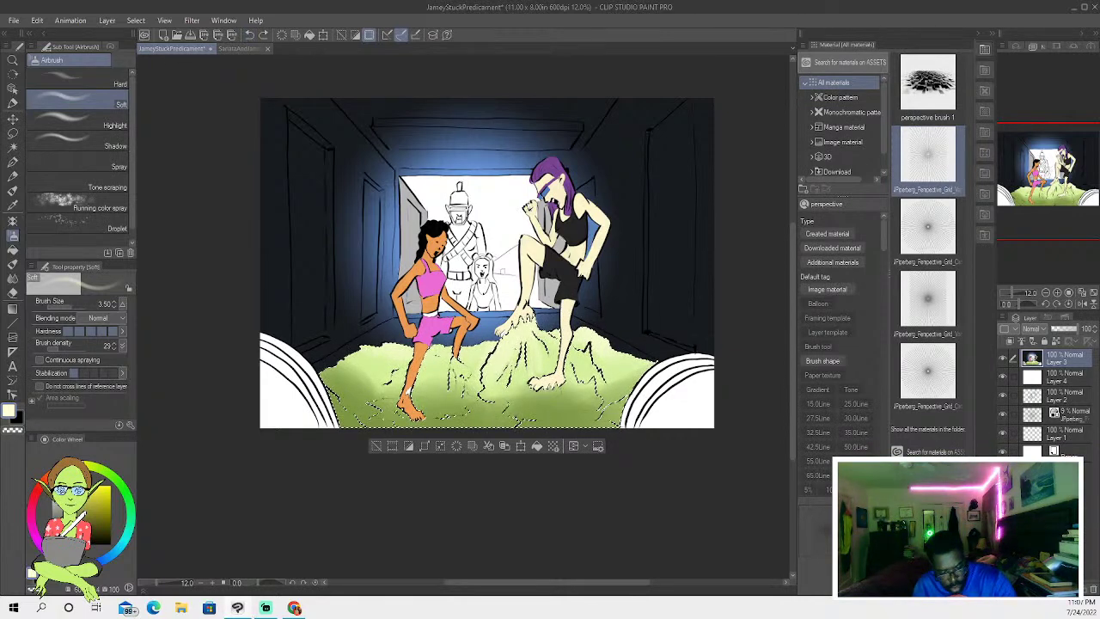
key("ctrl+z")
key("ctrl+z")
key("ctrl+z")
key("ctrl+z")
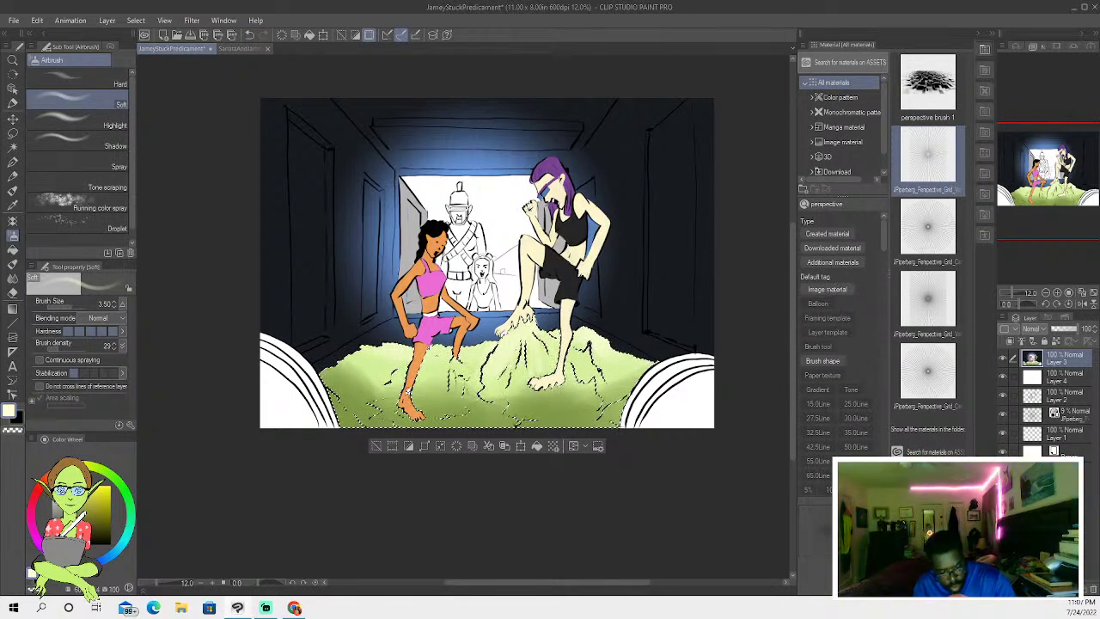
- Airbrush fine pale highlights on the rocks below the pink-clothed woman's raised foot at size 3.5, and deselect
left_click_drag(458, 378, 452, 390)
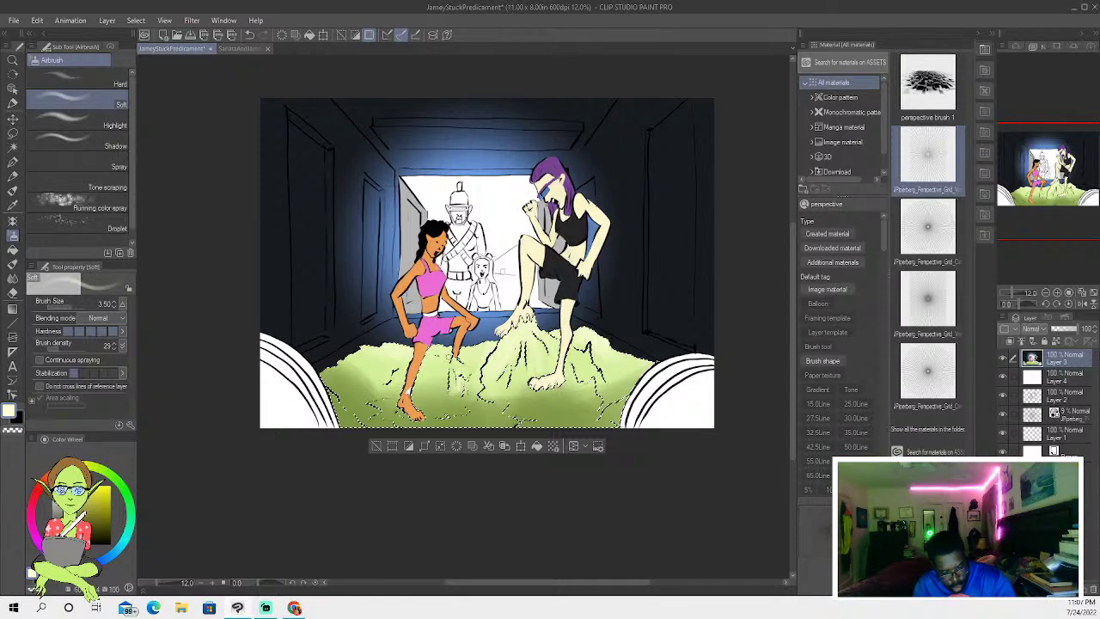
left_click(376, 446)
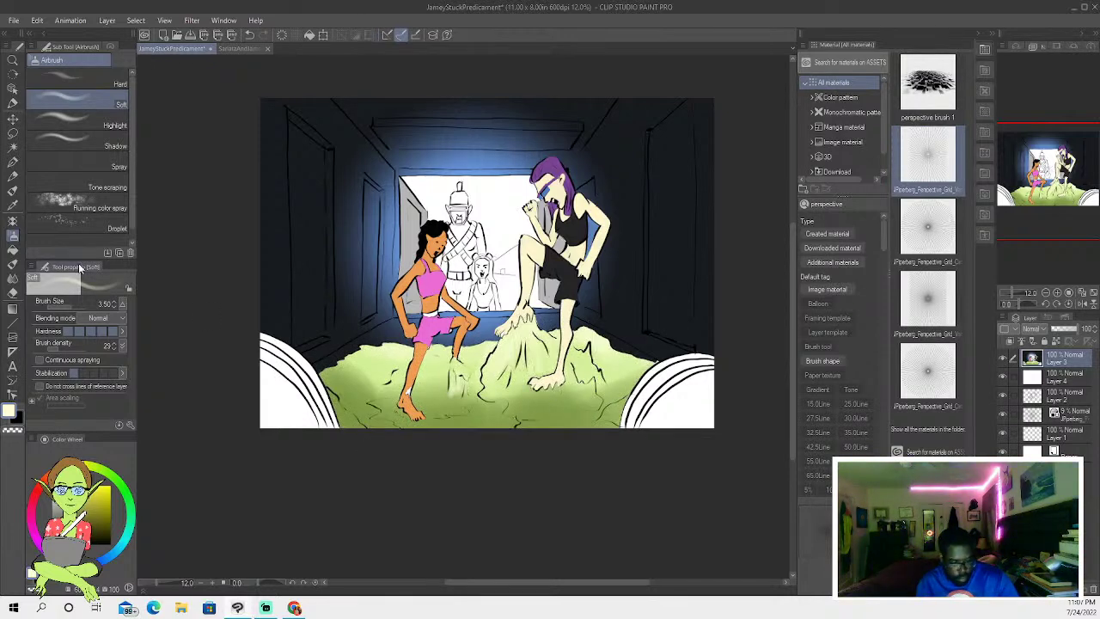
- Fill the small unpainted spot by the pink-clothed woman's planted foot with the rocks' light green using Oil paint 2 at size 15, and deselect
left_click(13, 147)
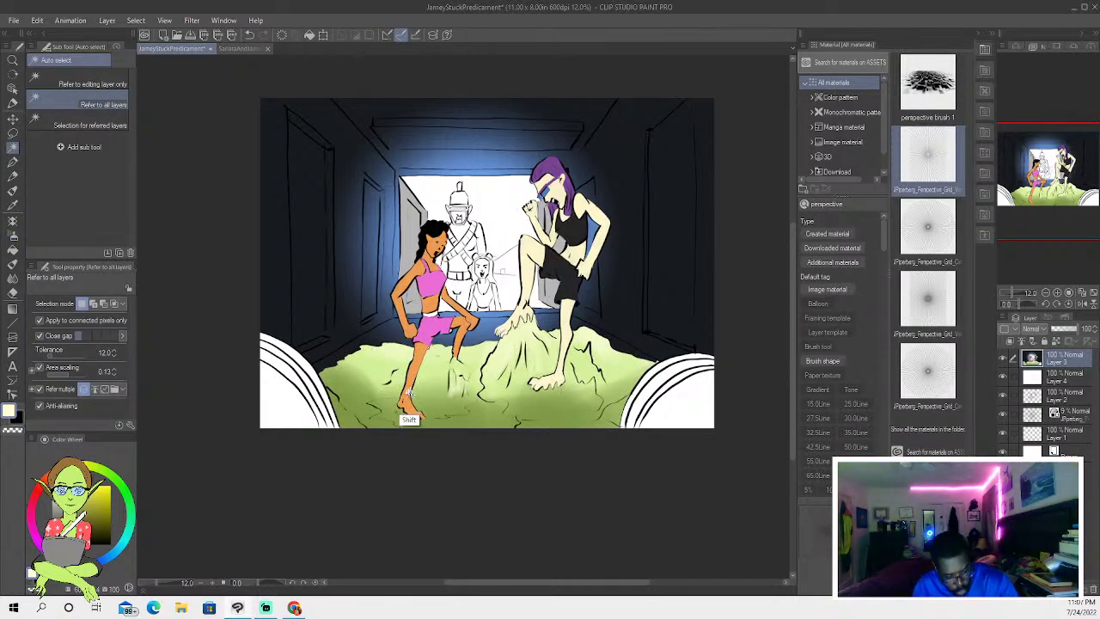
left_click(409, 394, "shift")
left_click(13, 204)
left_click(373, 367)
left_click(13, 190)
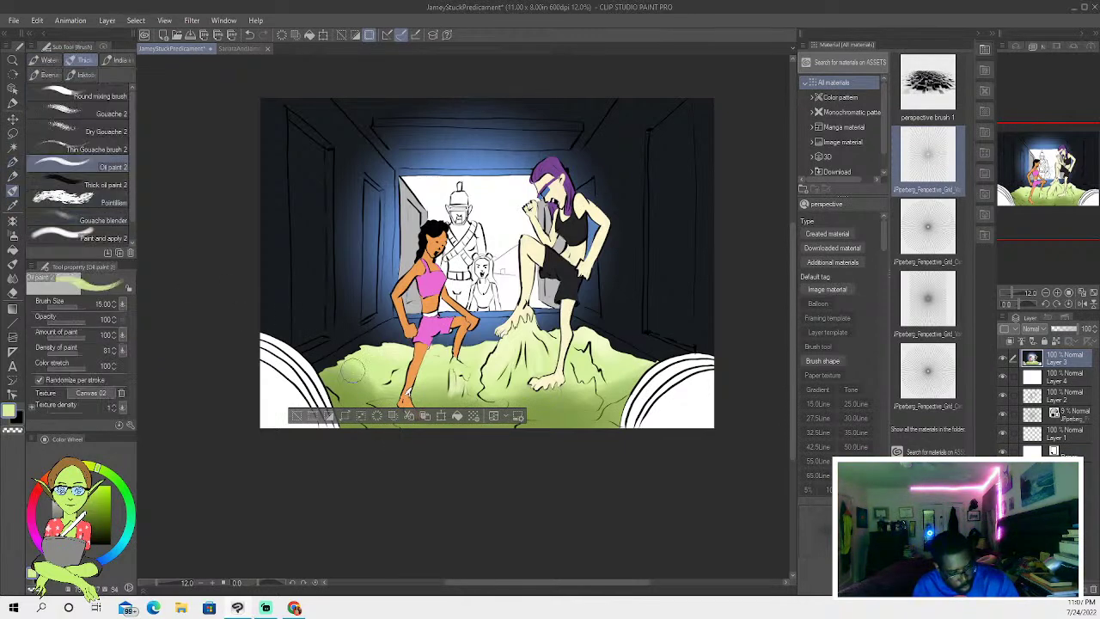
left_click(298, 416)
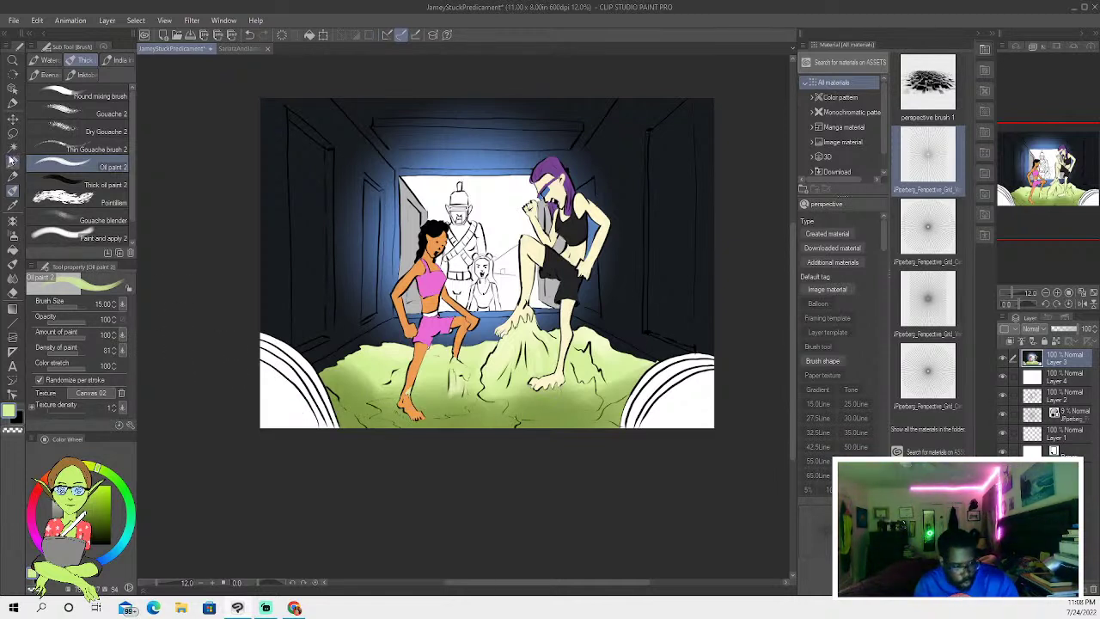
- On a new layer, select the rounded white shapes in both lower corners of the scene and paint them dark red with Oil paint at size 30
left_click(12, 148)
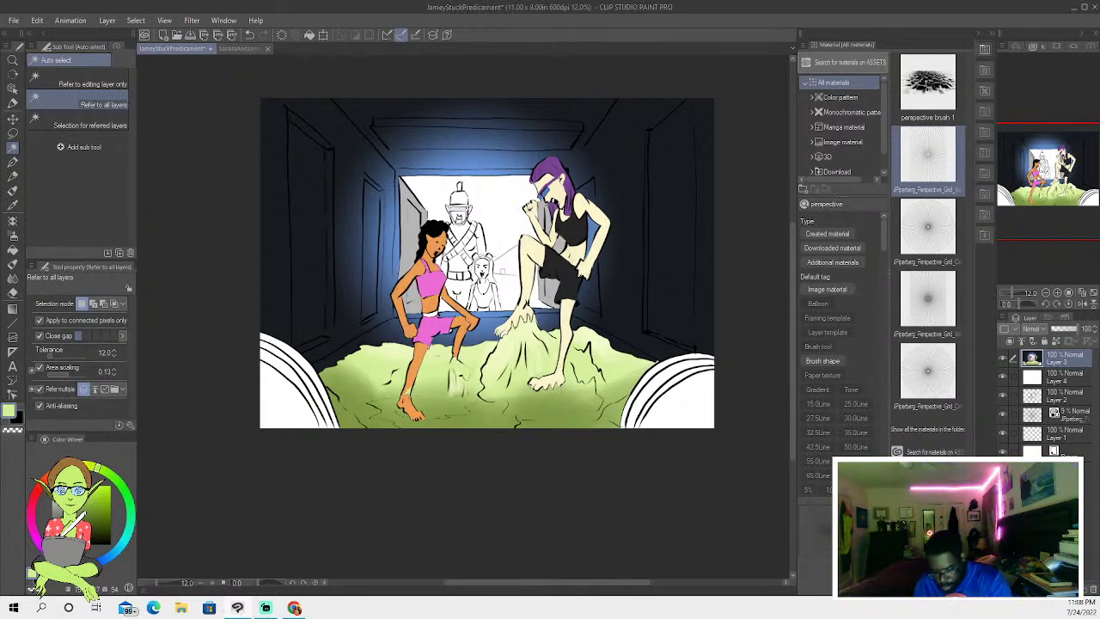
key("ctrl+shift+n")
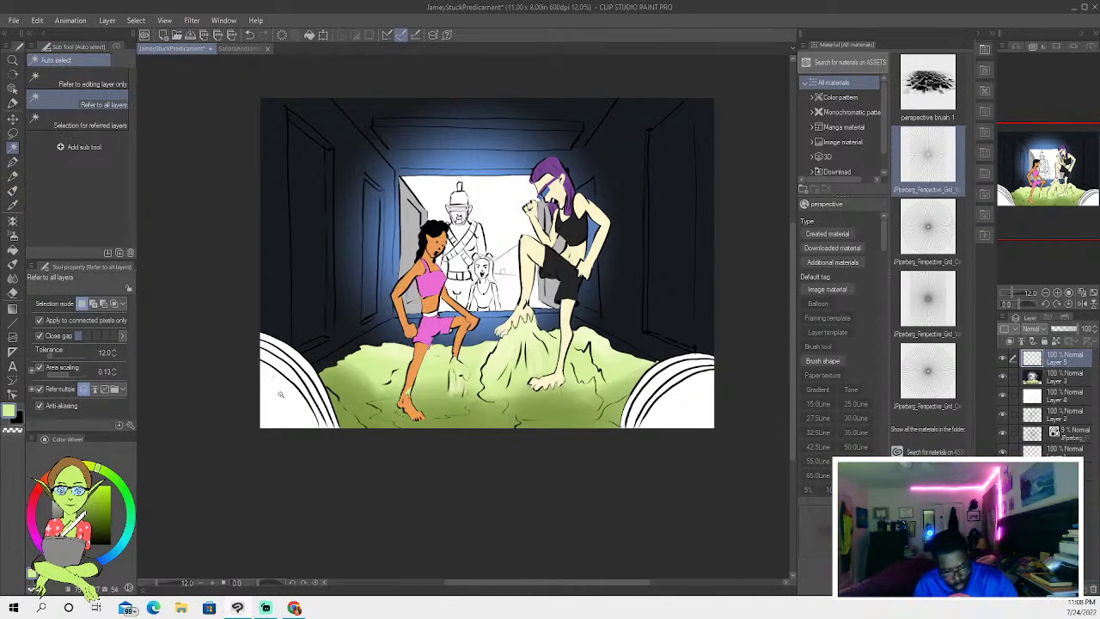
left_click(279, 412)
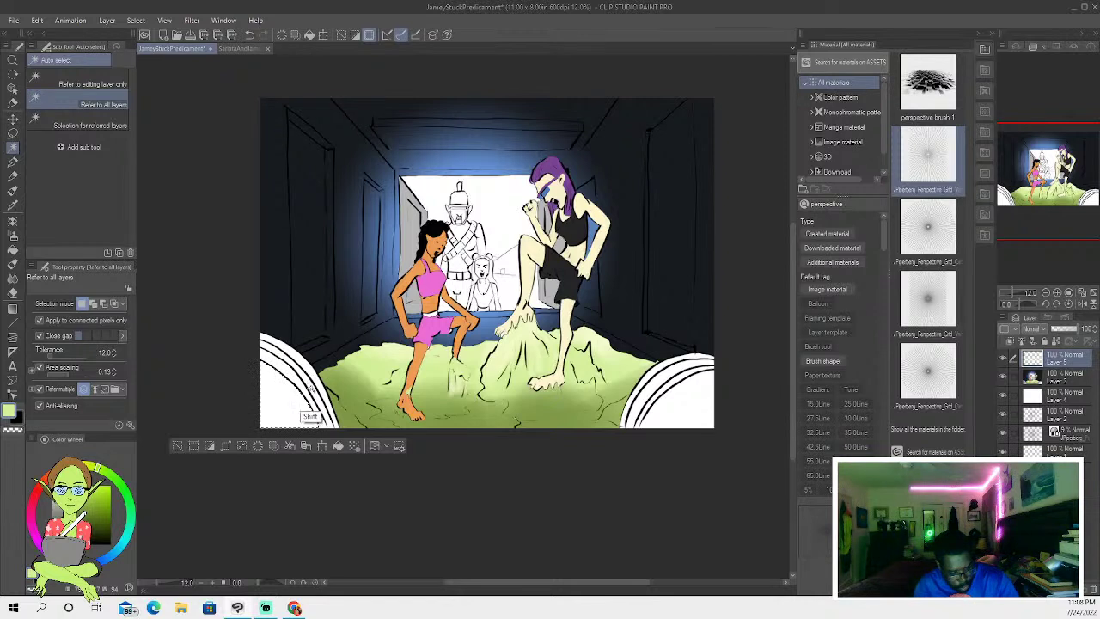
left_click(642, 423, "shift")
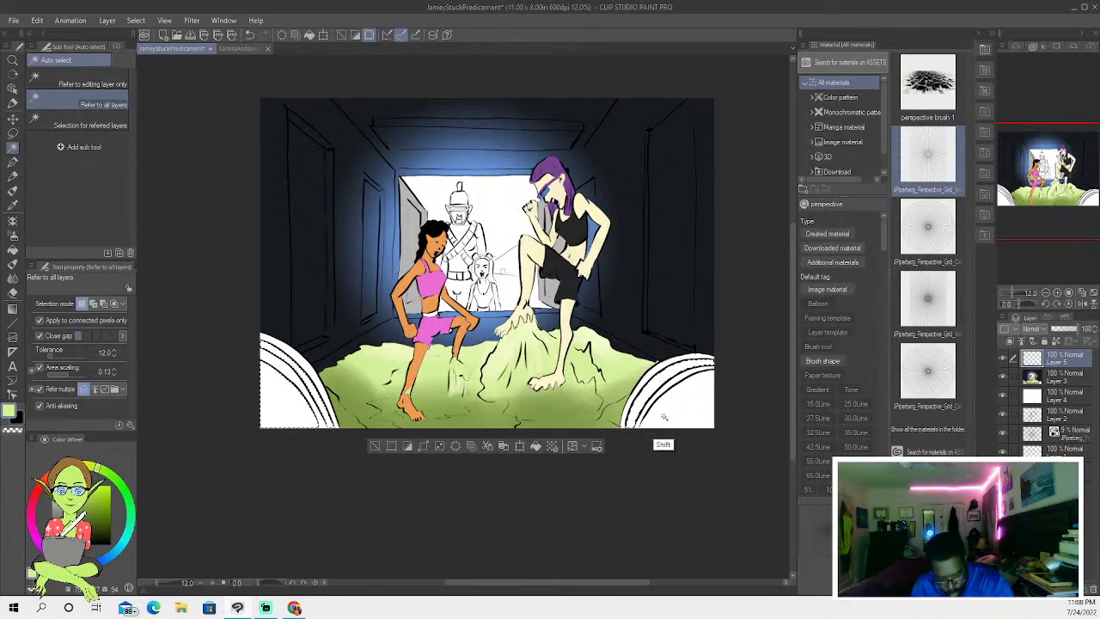
left_click(36, 491)
left_click(88, 517)
left_click(12, 264)
left_click_drag(259, 421, 273, 384)
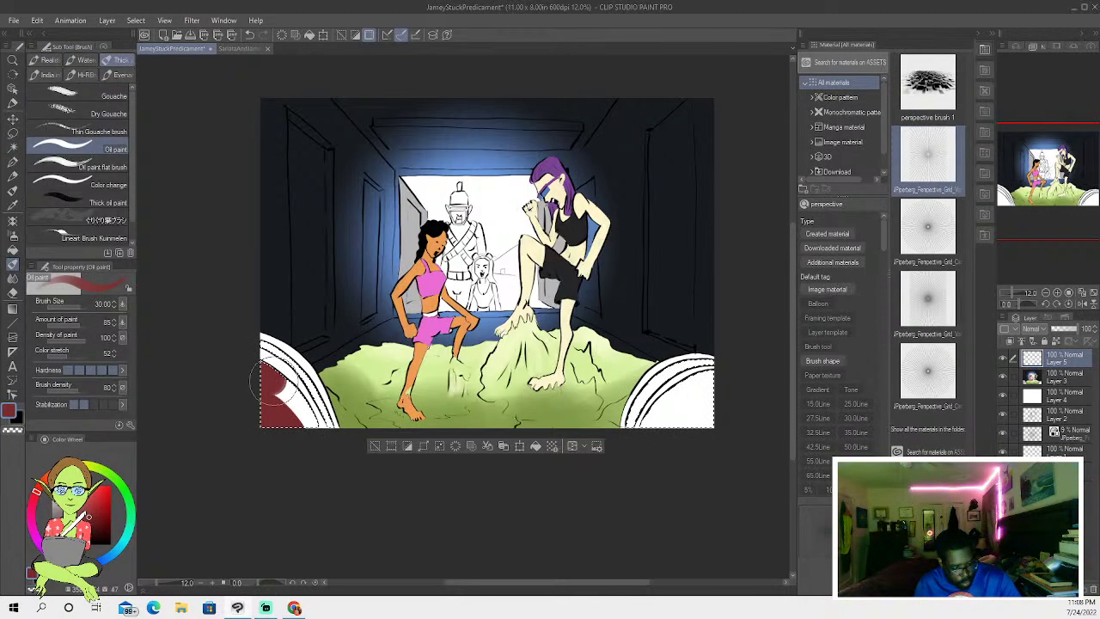
mouse_move(636, 442)
left_mouse_down()
mouse_move(645, 390)
mouse_move(641, 457)
mouse_move(666, 452)
mouse_move(685, 409)
mouse_move(703, 406)
mouse_move(707, 356)
left_mouse_up()
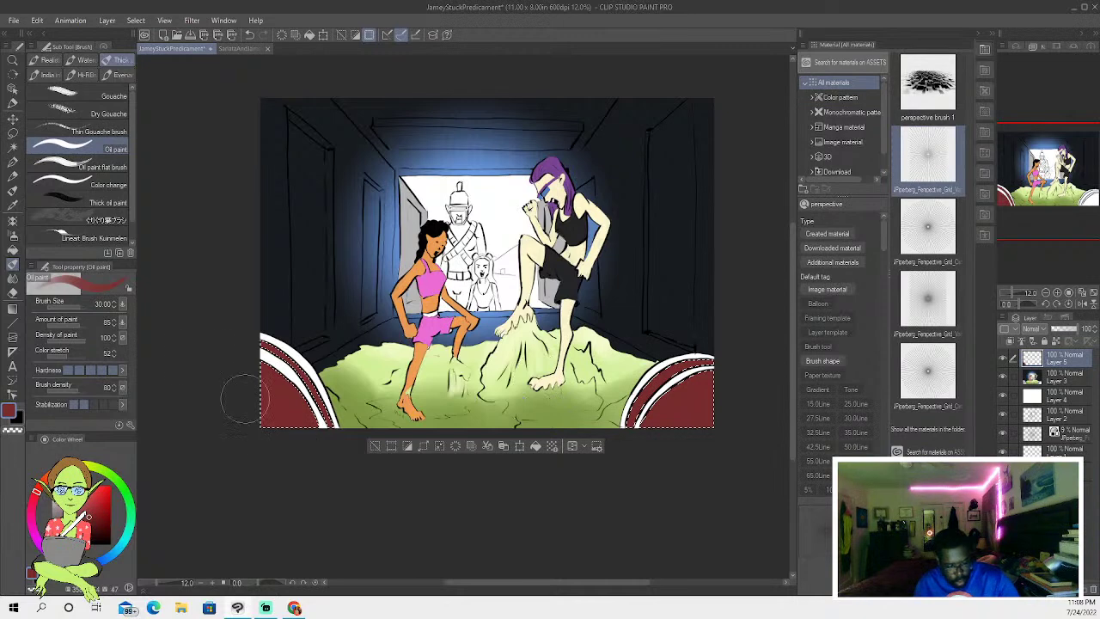
- Select the white curved bands on both red corner shapes and fill them with light grey
left_click(12, 147)
left_click(301, 368)
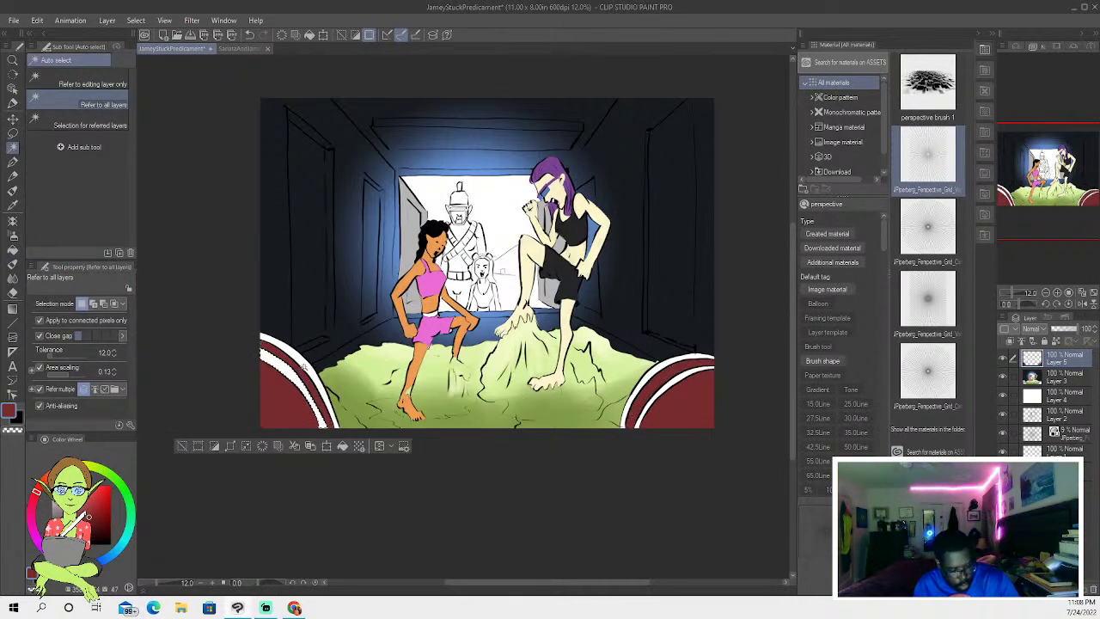
left_click(313, 383, "shift")
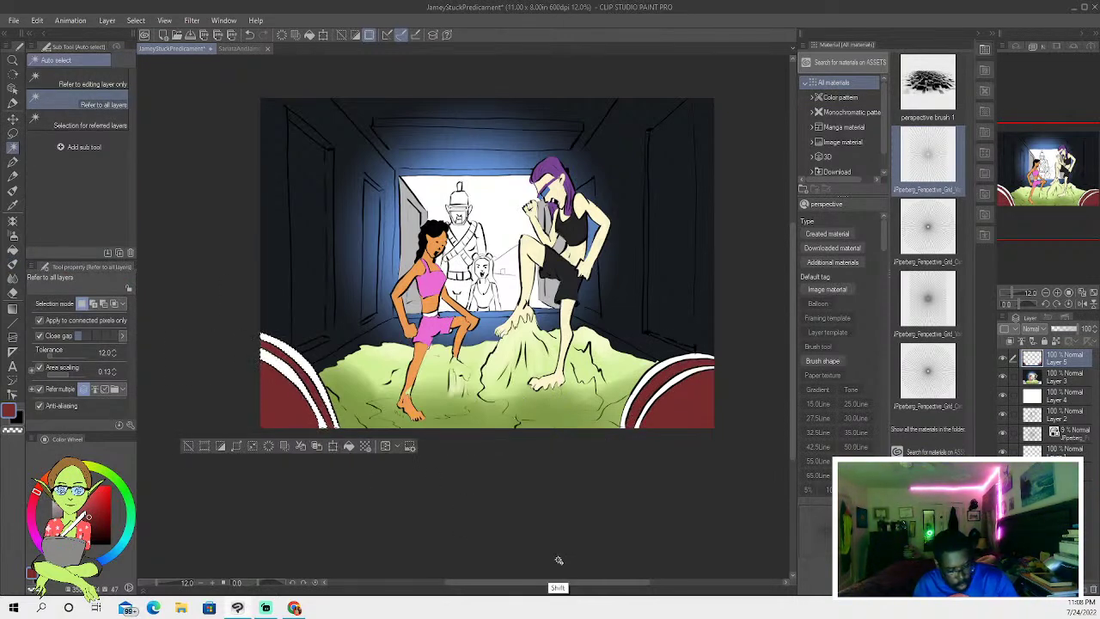
left_click(638, 420, "shift")
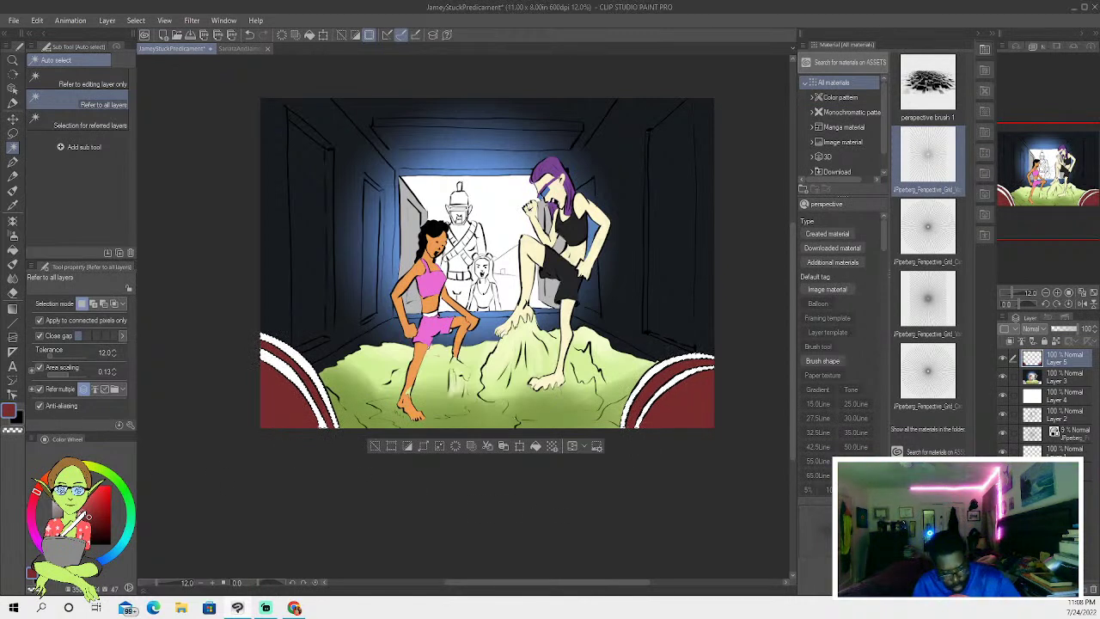
left_click_drag(90, 507, 54, 501)
left_click(13, 249)
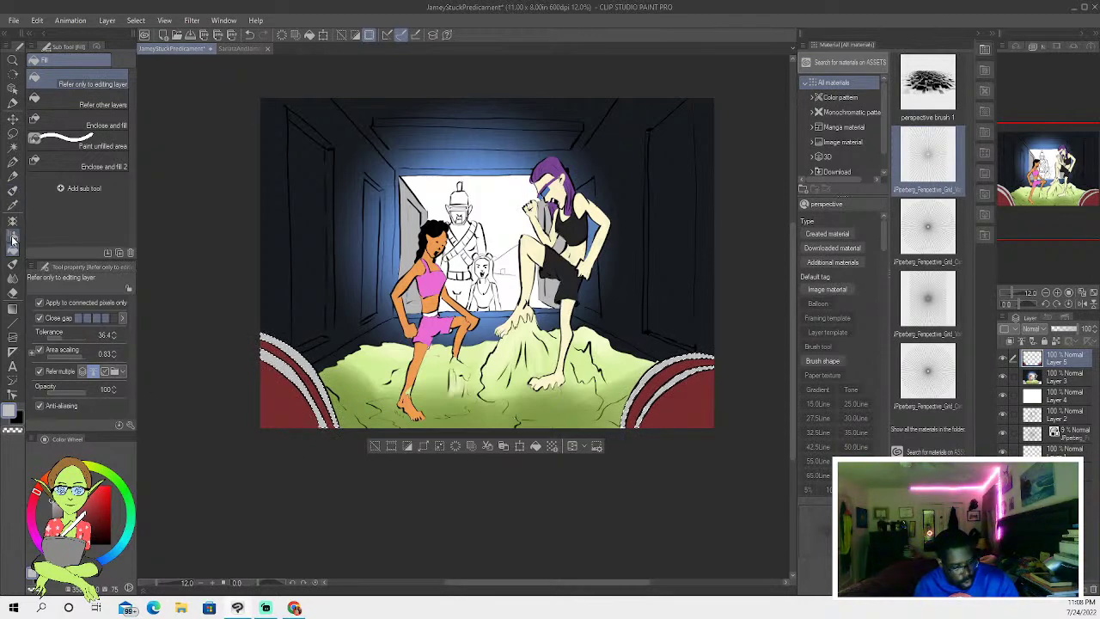
- Airbrush white highlights onto the grey bands with the Soft airbrush at size 3.5, and deselect
left_click(13, 234)
left_click_drag(65, 494, 54, 485)
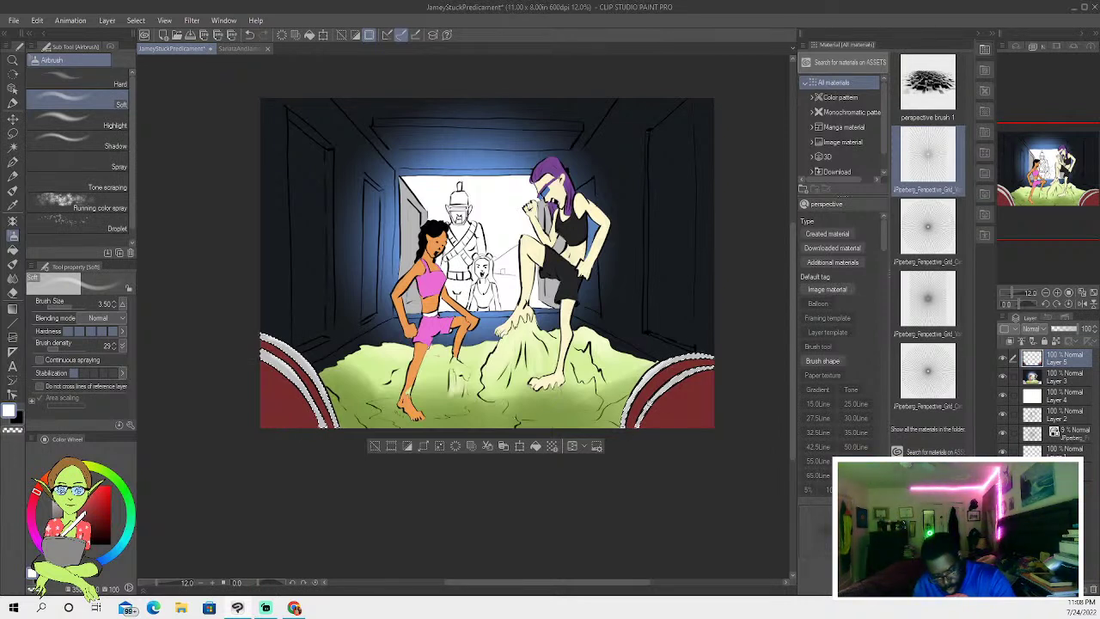
left_click(375, 445)
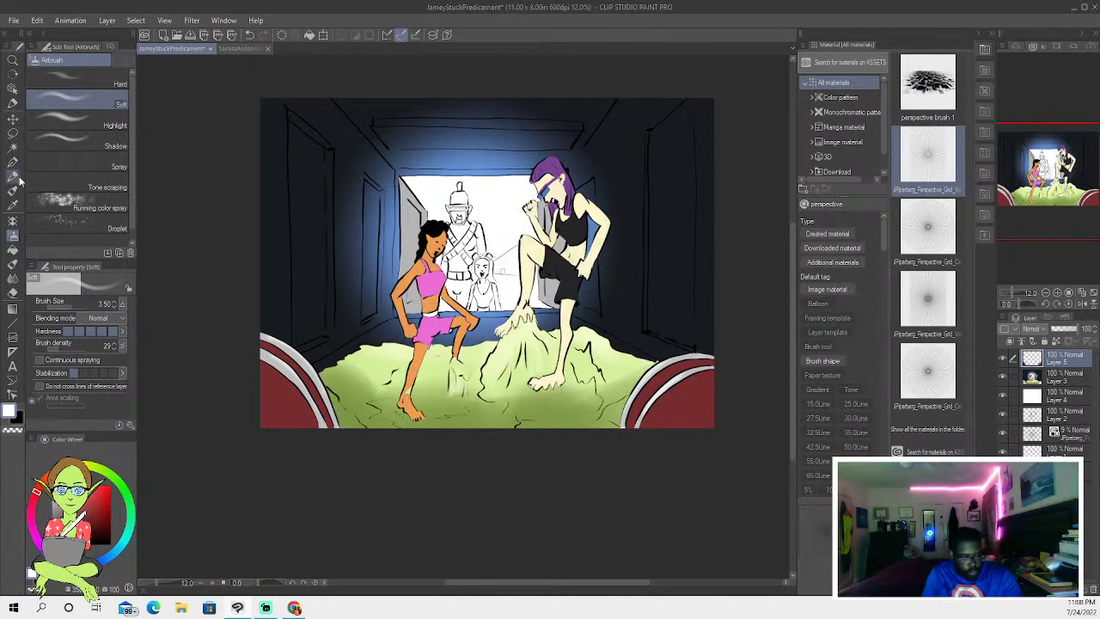
- Select the large red areas in both corners and shade their lower parts in a darker red with the Soft airbrush at size 8
left_click(13, 148)
left_click(288, 400)
left_click(668, 417, "shift")
right_click(304, 401)
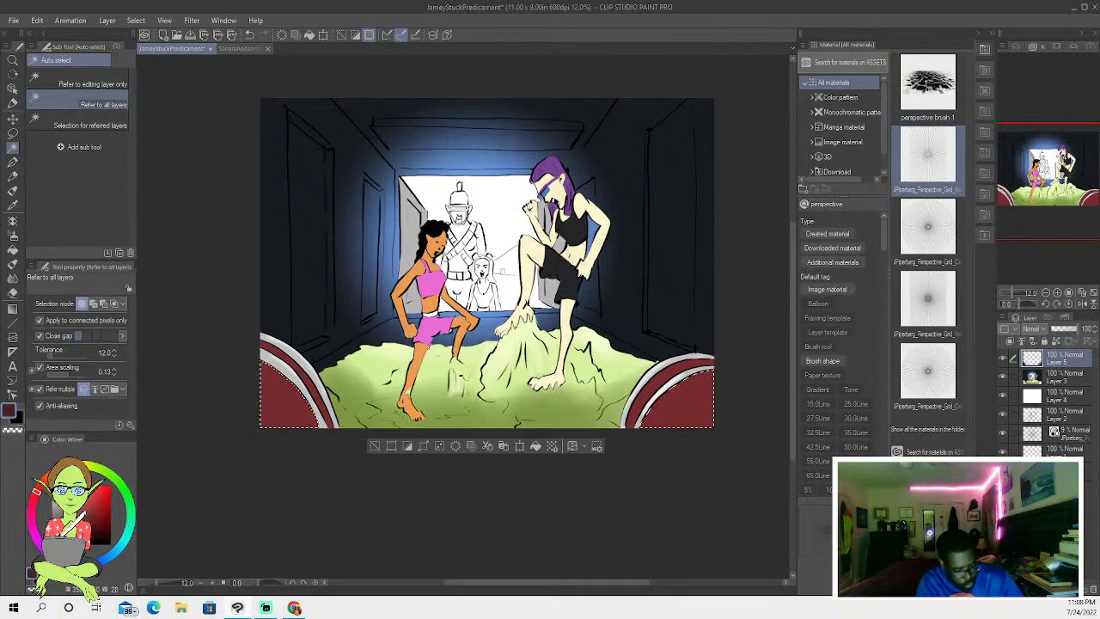
left_click(12, 236)
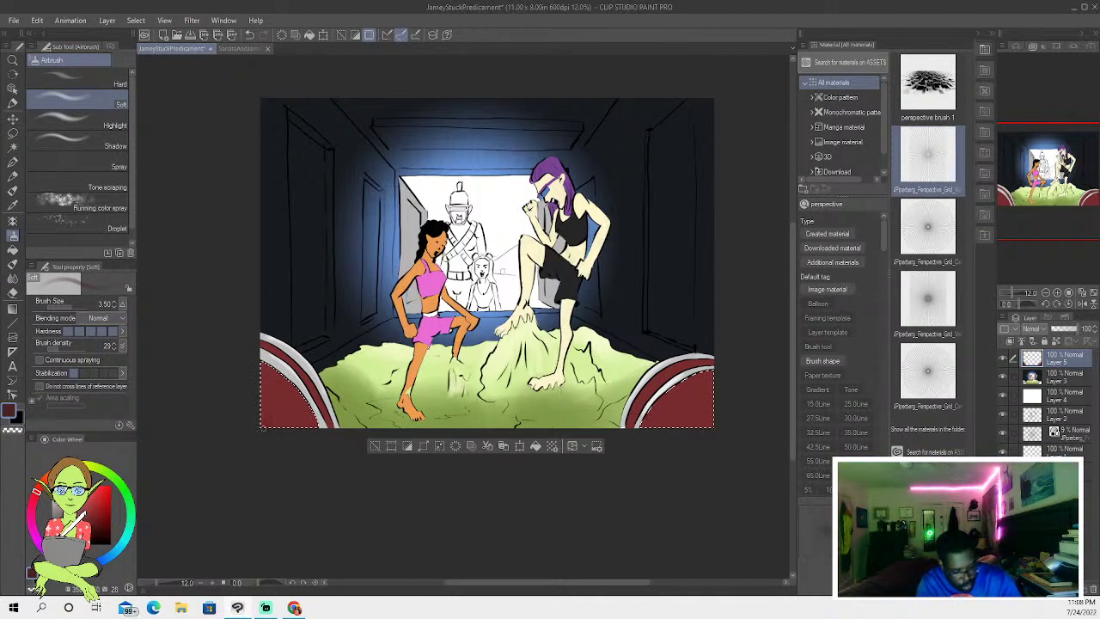
key("bracketright")
key("bracketright")
key("bracketright")
key("bracketright")
key("bracketright")
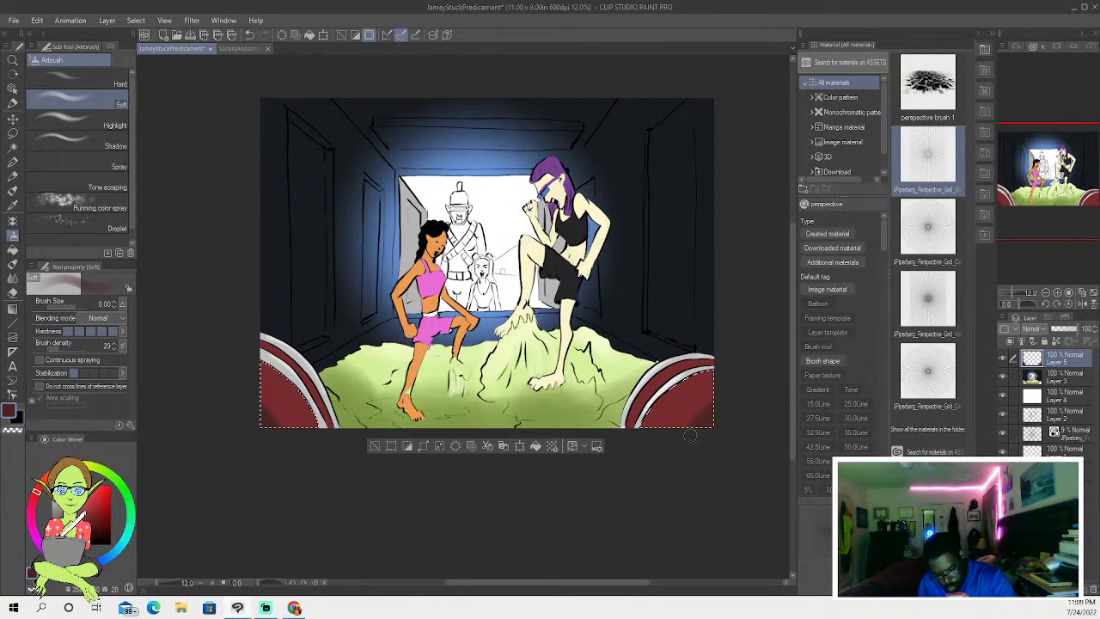
- Select the thin band between the grey stripes on the left corner shape, shade it dark red with the Soft airbrush, and deselect
left_click(13, 147)
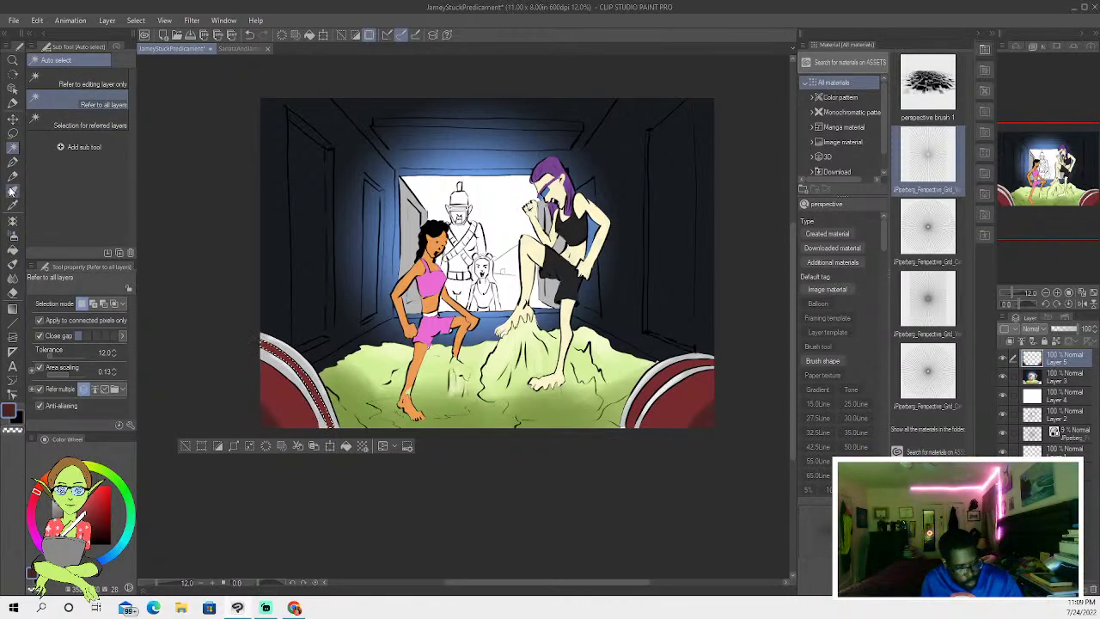
left_click(13, 220)
left_click(14, 238)
left_click(13, 235)
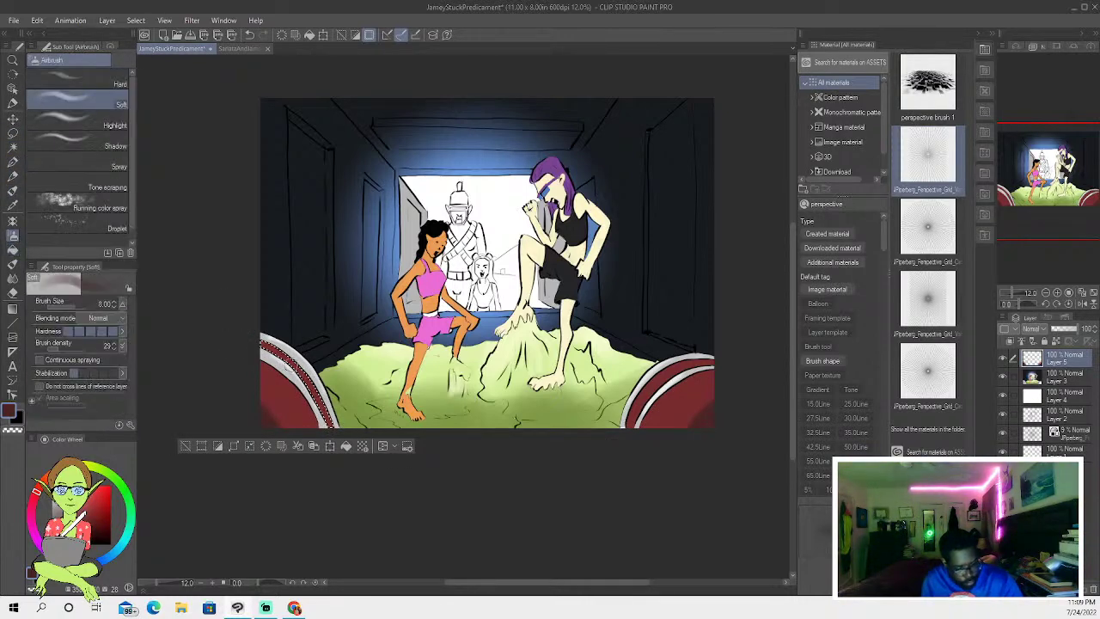
left_click(185, 445)
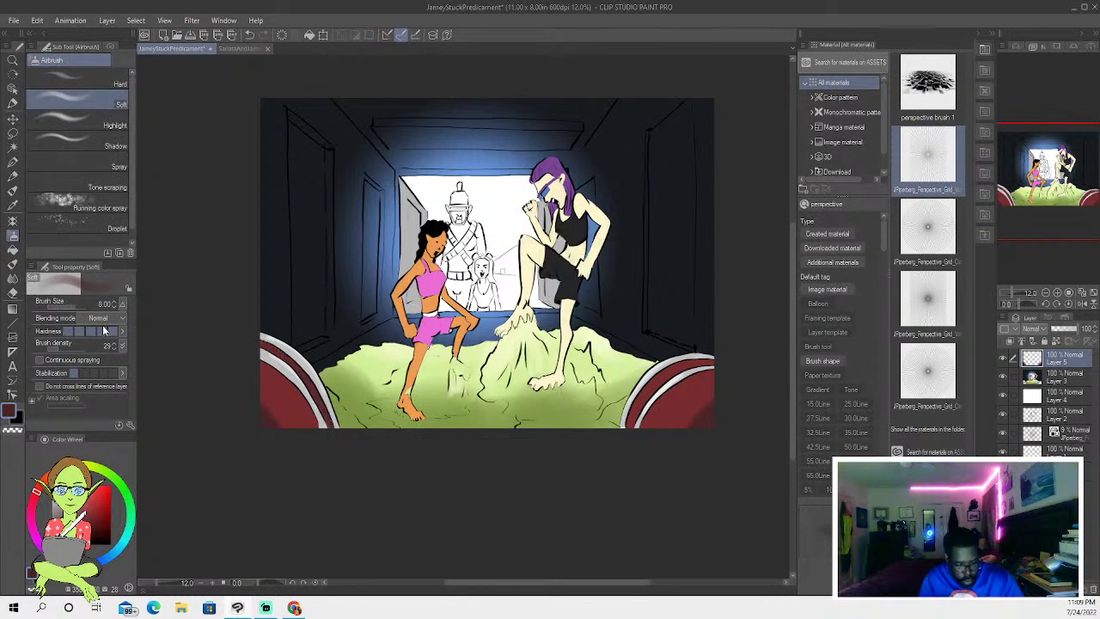
- Shade the thin band between the right corner shape's grey stripes dark red with the Soft airbrush, and deselect
left_click(13, 147)
left_click(647, 387)
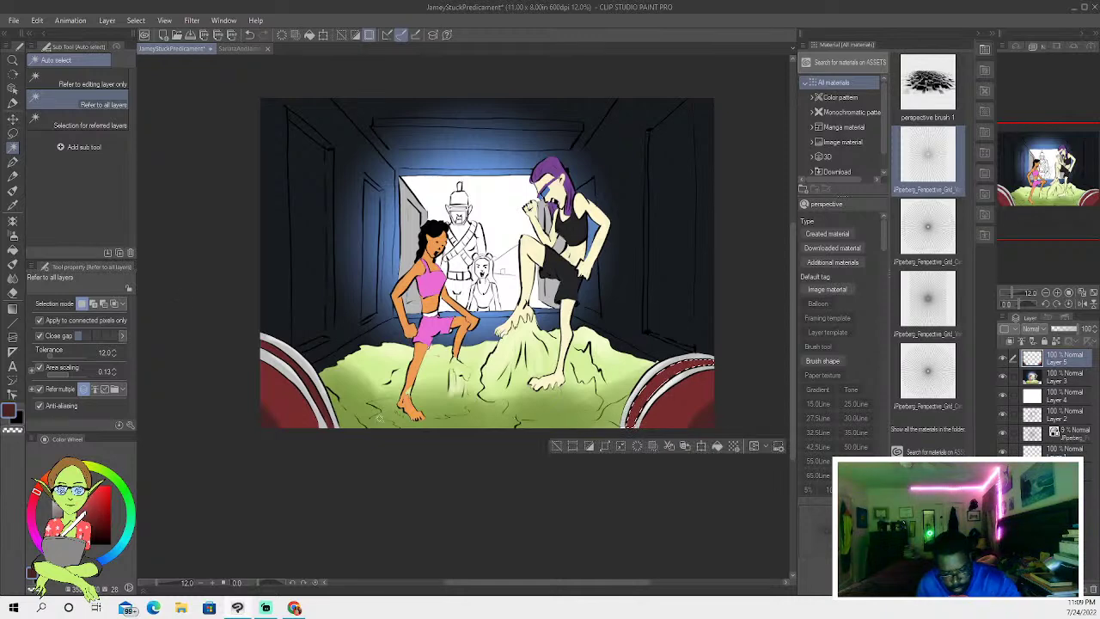
left_click(13, 190)
left_click(13, 235)
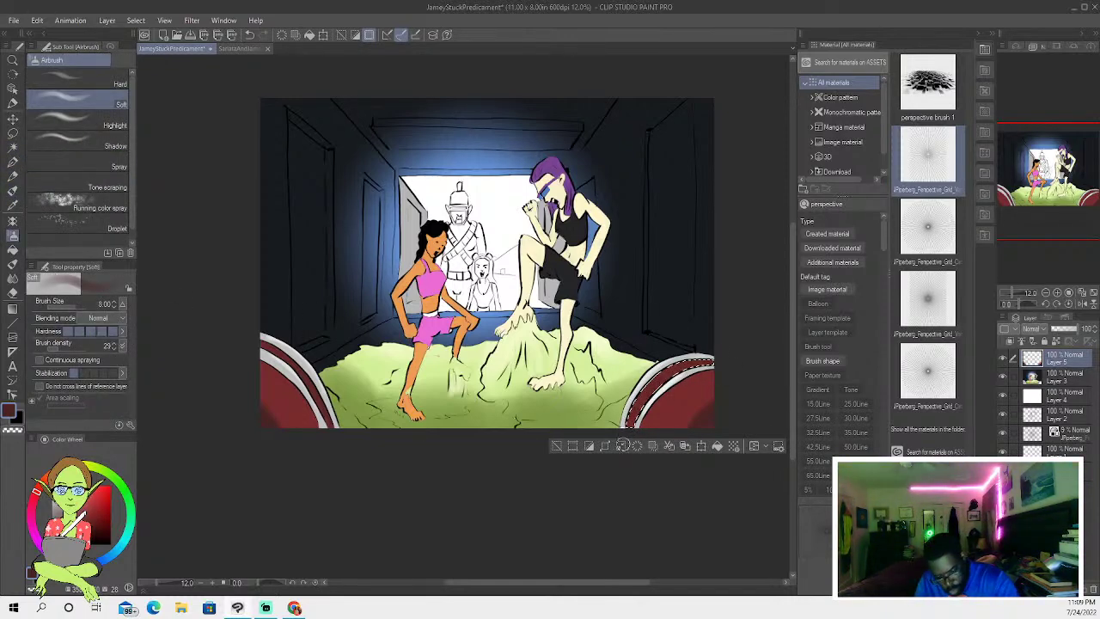
left_click(556, 445)
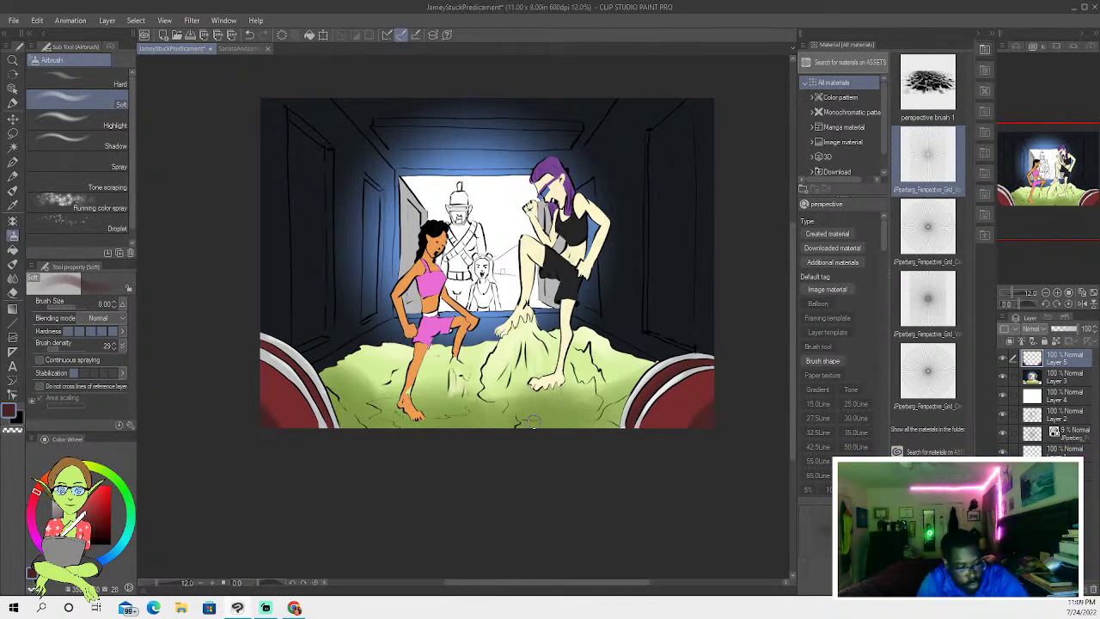
- Close gaps in the small girl's outline in the doorway with the black Smooth Inker at size 7, testing the areas with Auto select
left_click(12, 147)
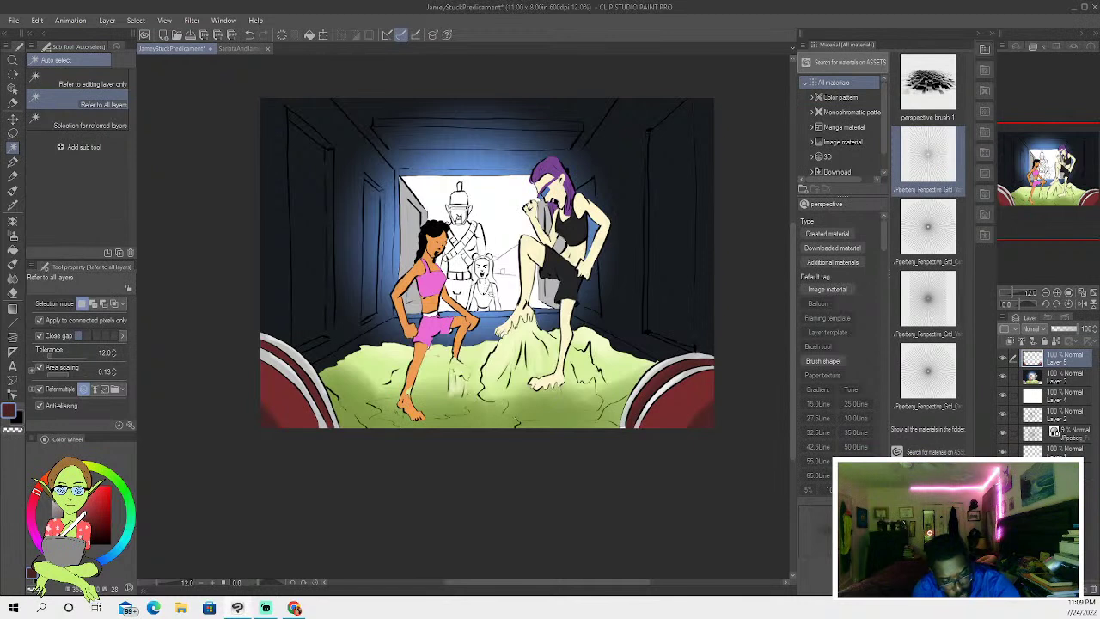
left_click(494, 320)
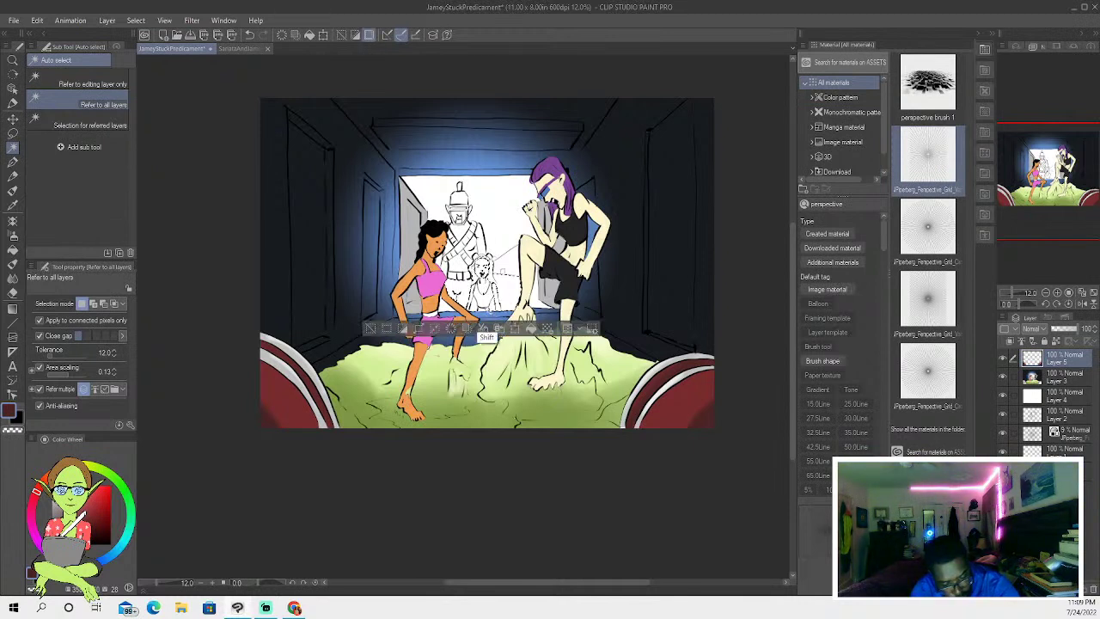
left_click(370, 331)
key("p")
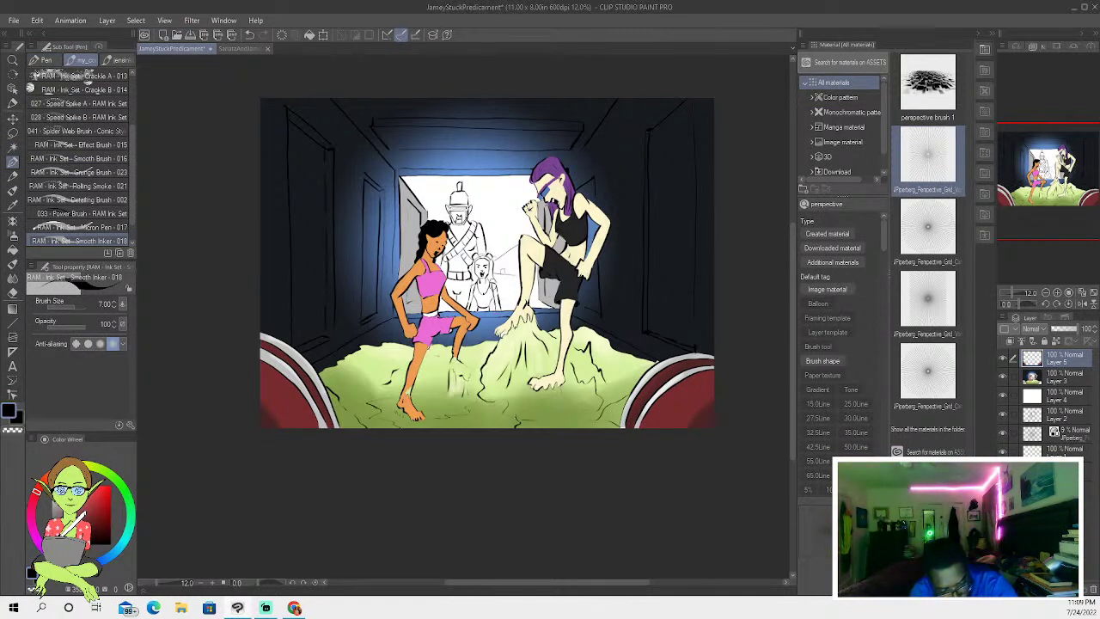
left_click(13, 147)
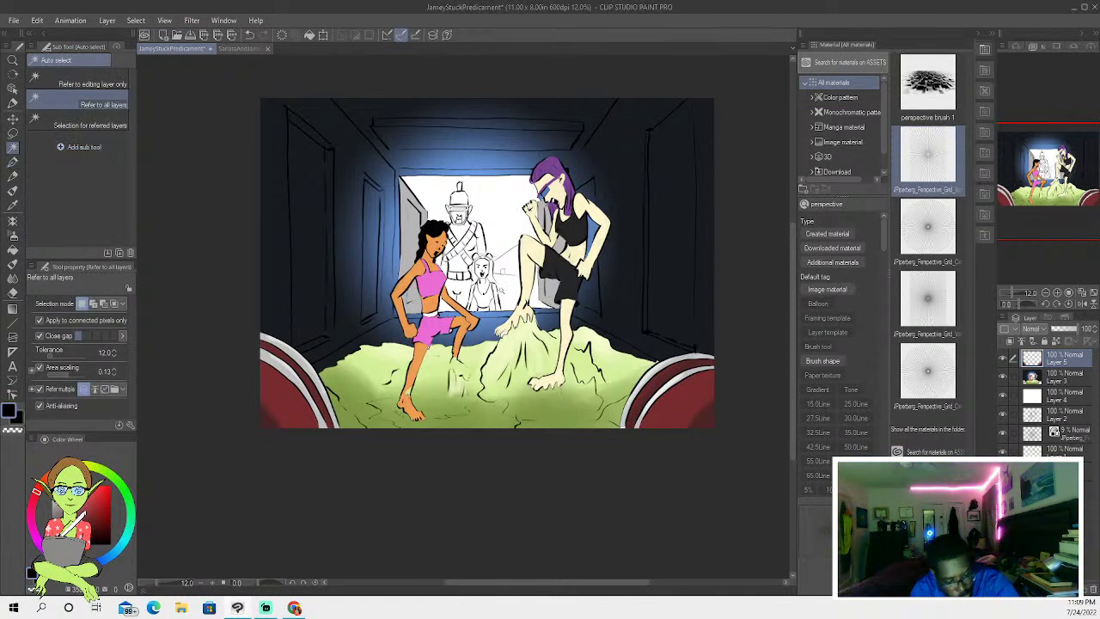
left_click(479, 302, "shift")
left_click(478, 300, "shift")
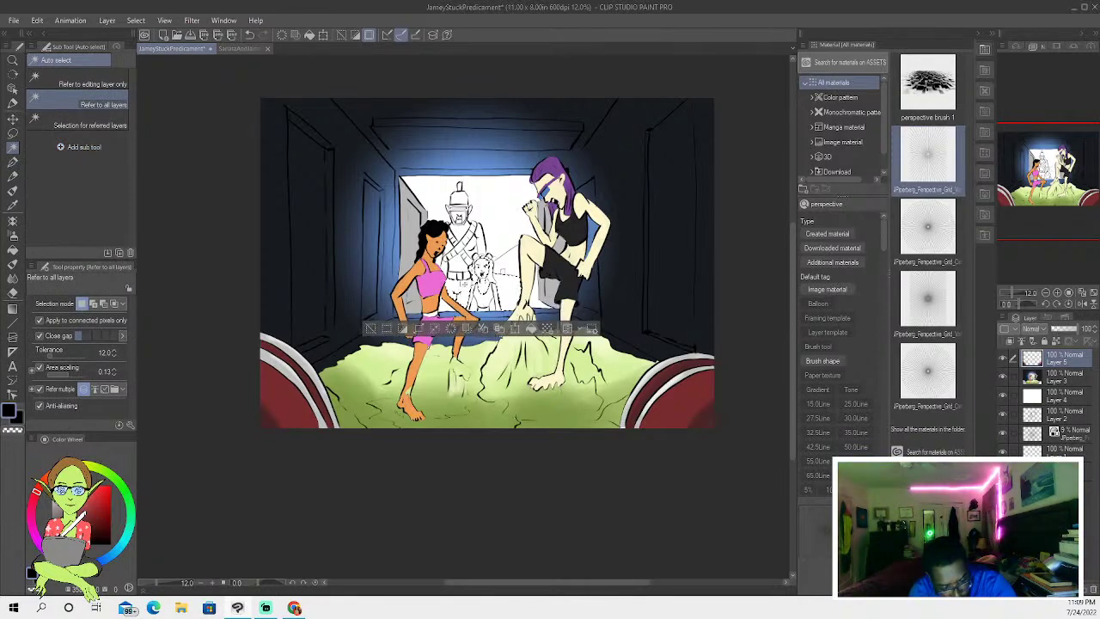
left_click(371, 330)
key("p")
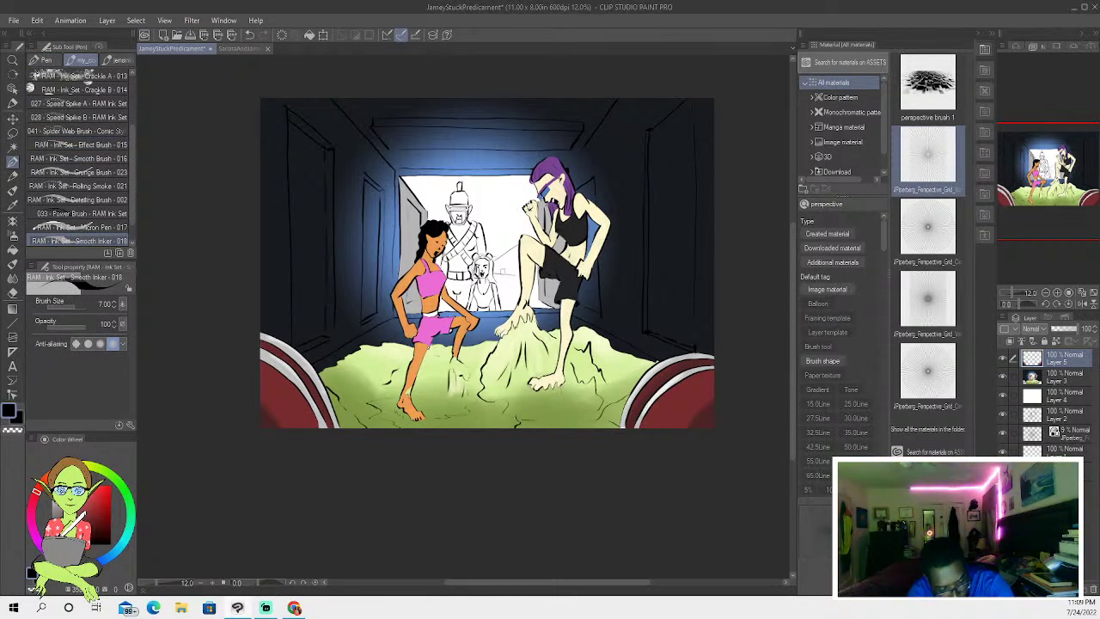
left_click(249, 35)
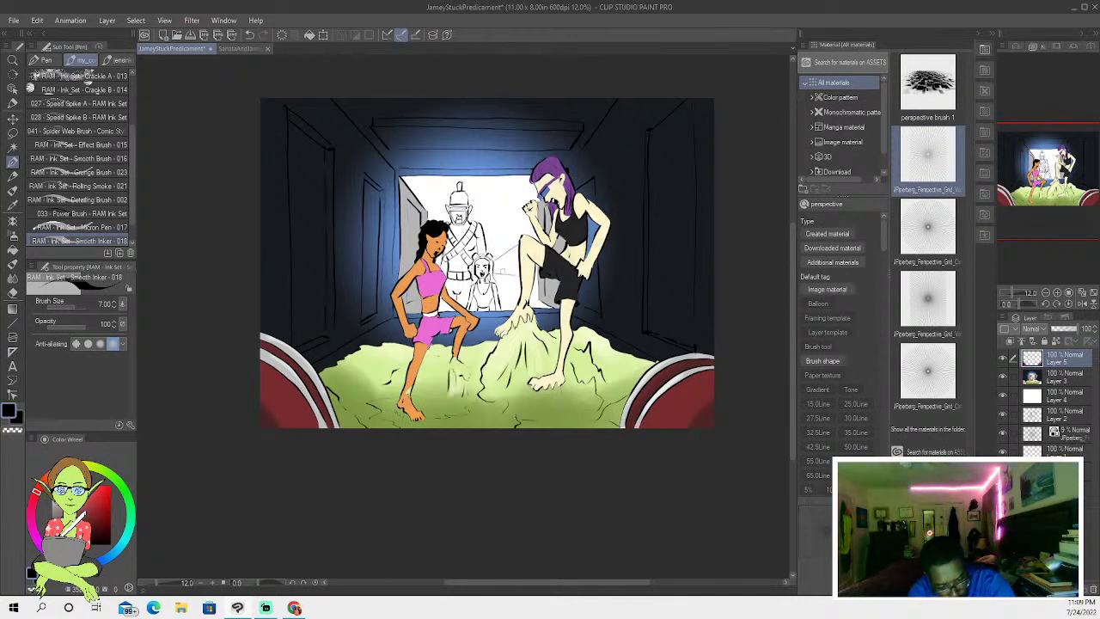
- Select the small girl's body areas in the doorway with Auto select, and undo the canvas crop made to that selection
key("w")
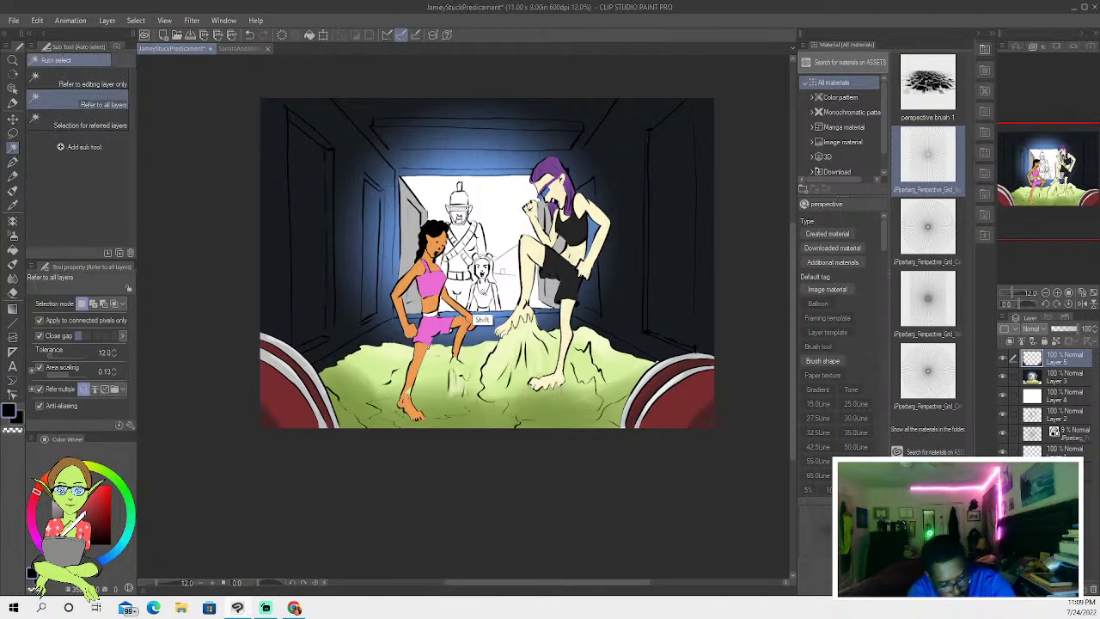
left_click(486, 302)
left_click(492, 304, "shift")
left_click(467, 304, "shift")
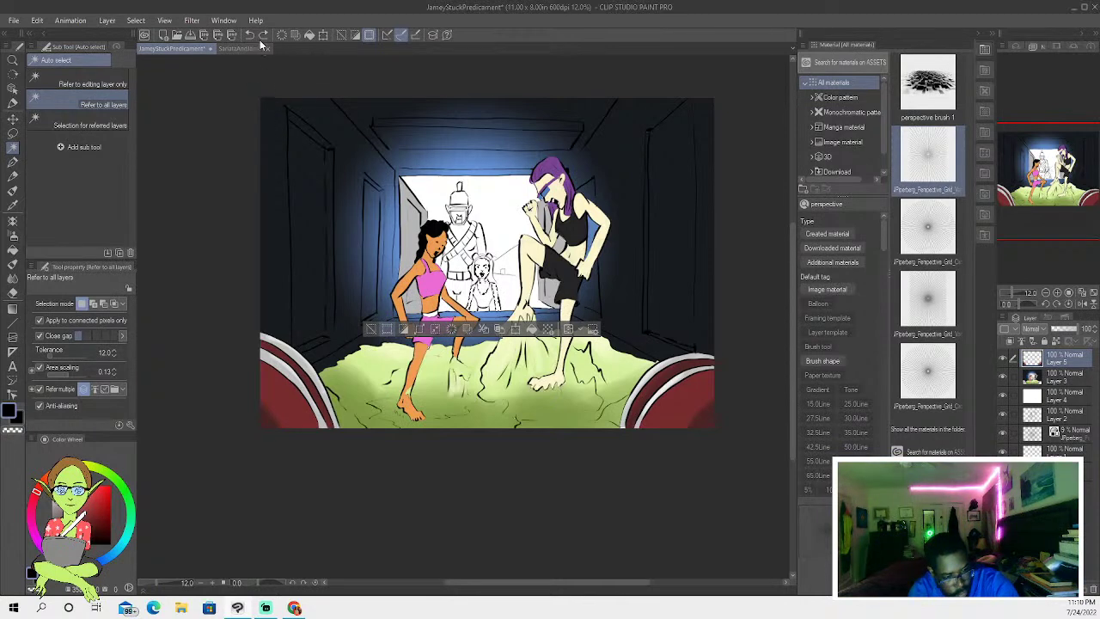
key("ctrl+shift+x")
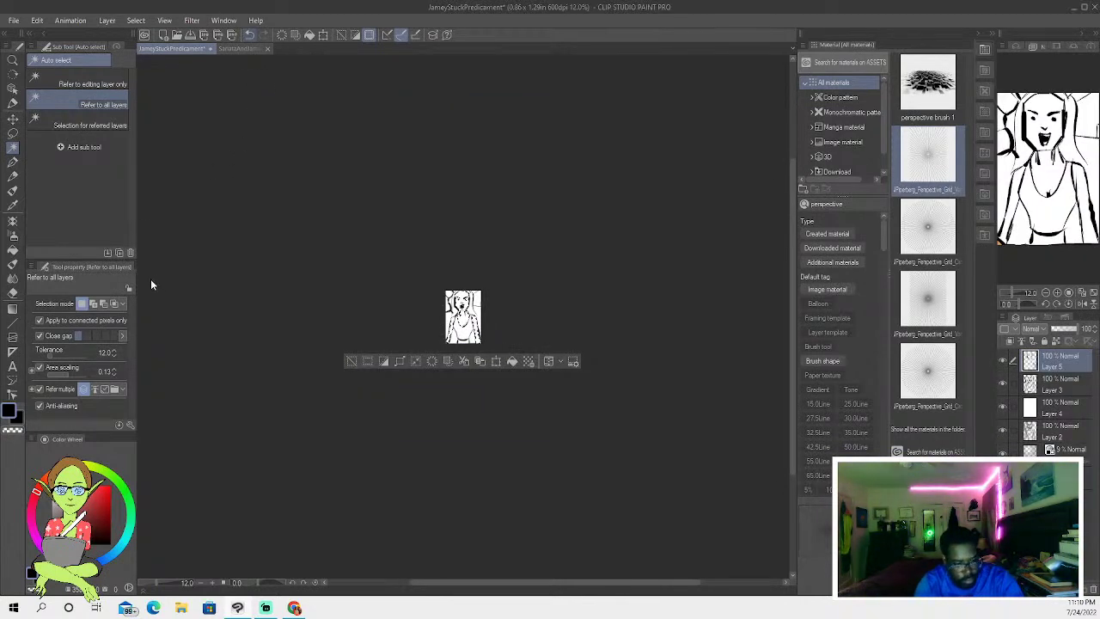
key("ctrl+z")
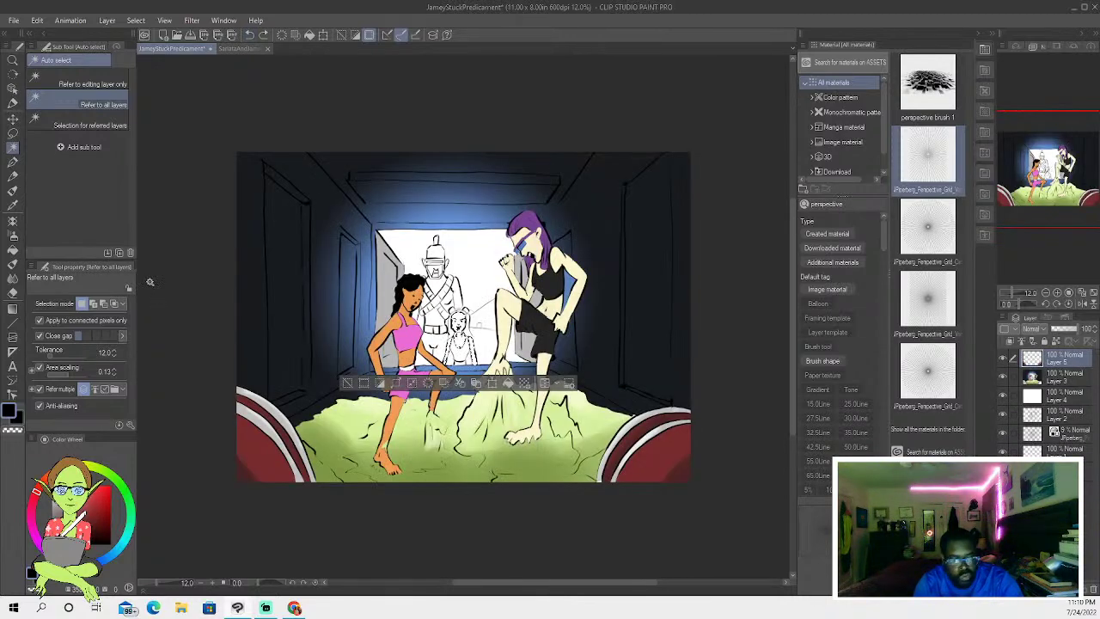
- Select the small girl's skin areas in the doorway, paint them light grey with the Oil paint brush, and deselect
left_click(351, 387)
key("p")
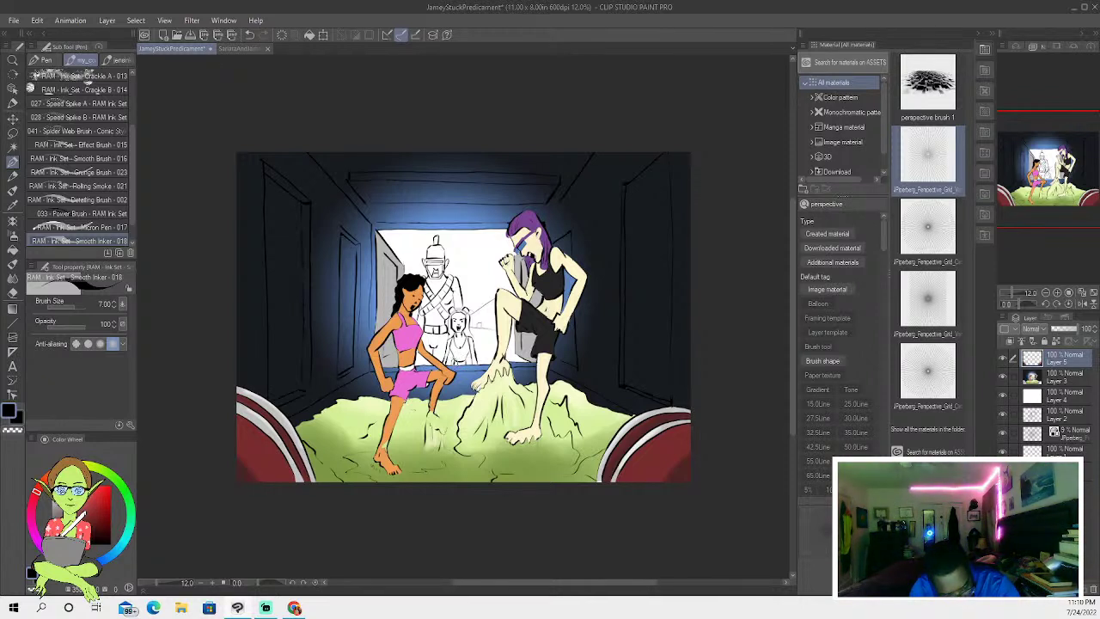
left_click(13, 148)
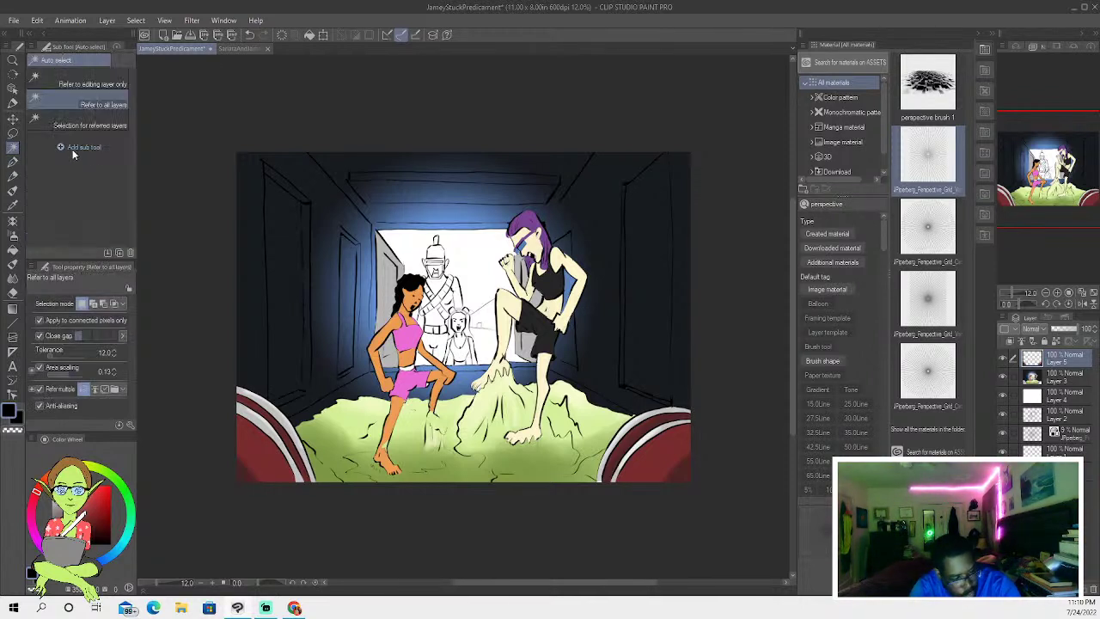
left_click(447, 362, "shift")
left_click(457, 364, "shift")
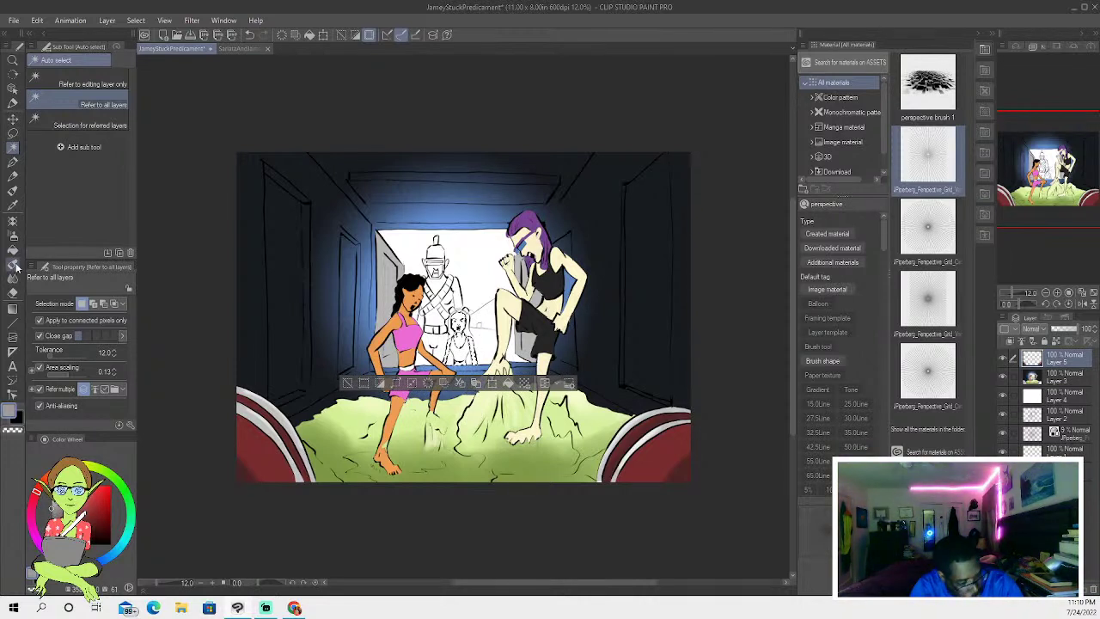
key("b")
mouse_move(449, 342)
left_mouse_down()
mouse_move(457, 314)
mouse_move(444, 352)
left_mouse_up()
left_click_drag(51, 508, 46, 498)
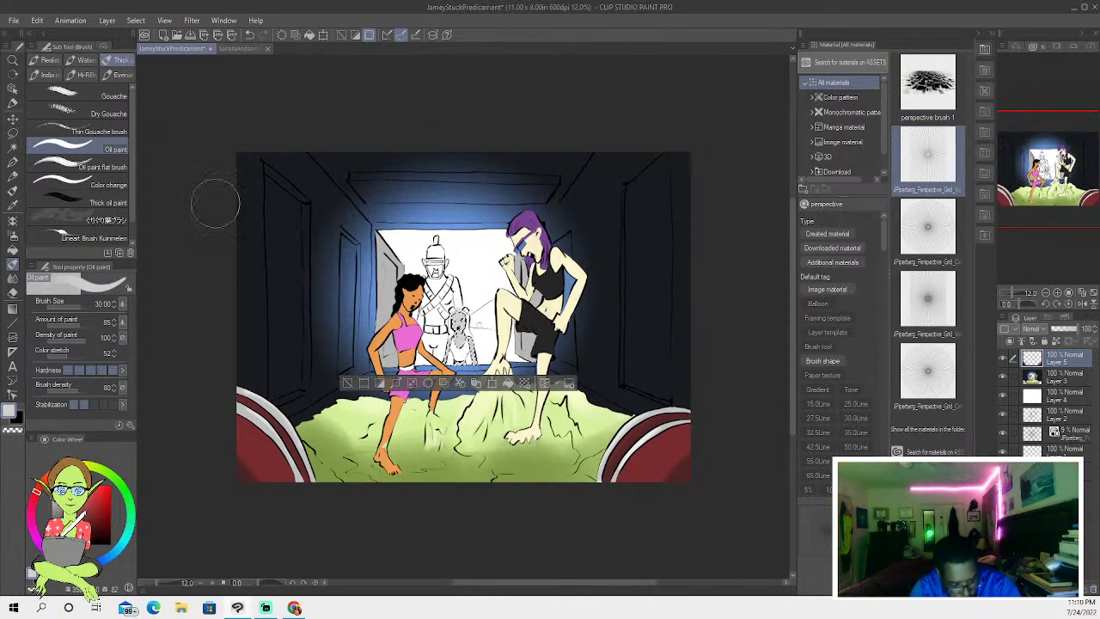
left_click(14, 146)
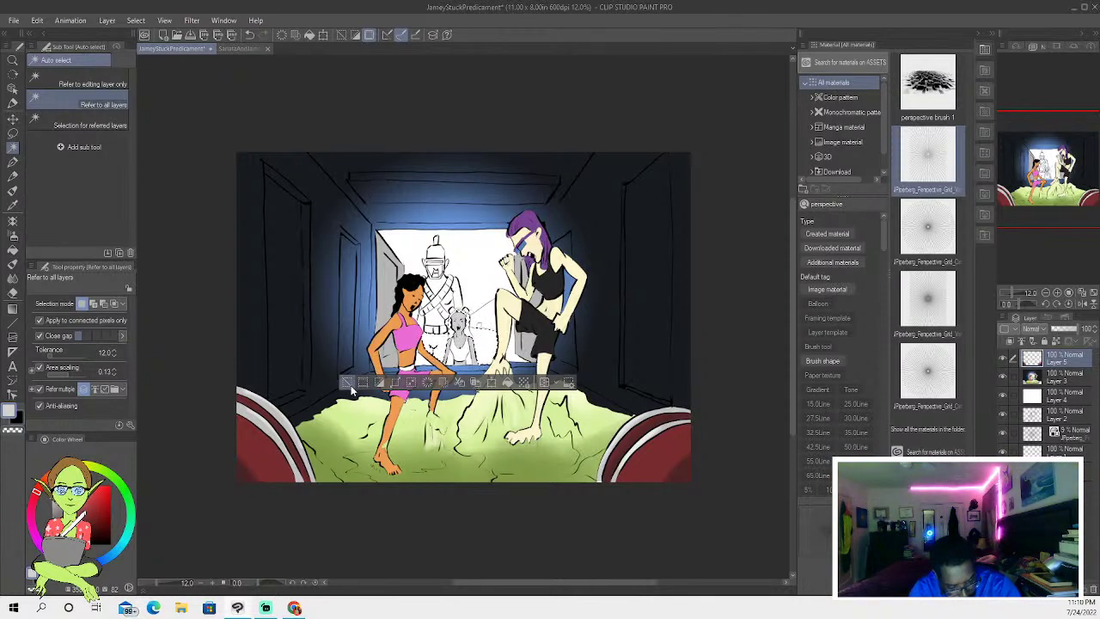
key("ctrl+d")
- Touch up the small girl's outline in black, then select her hair and paint it light green with the Oil paint brush
left_click_drag(79, 507, 17, 607)
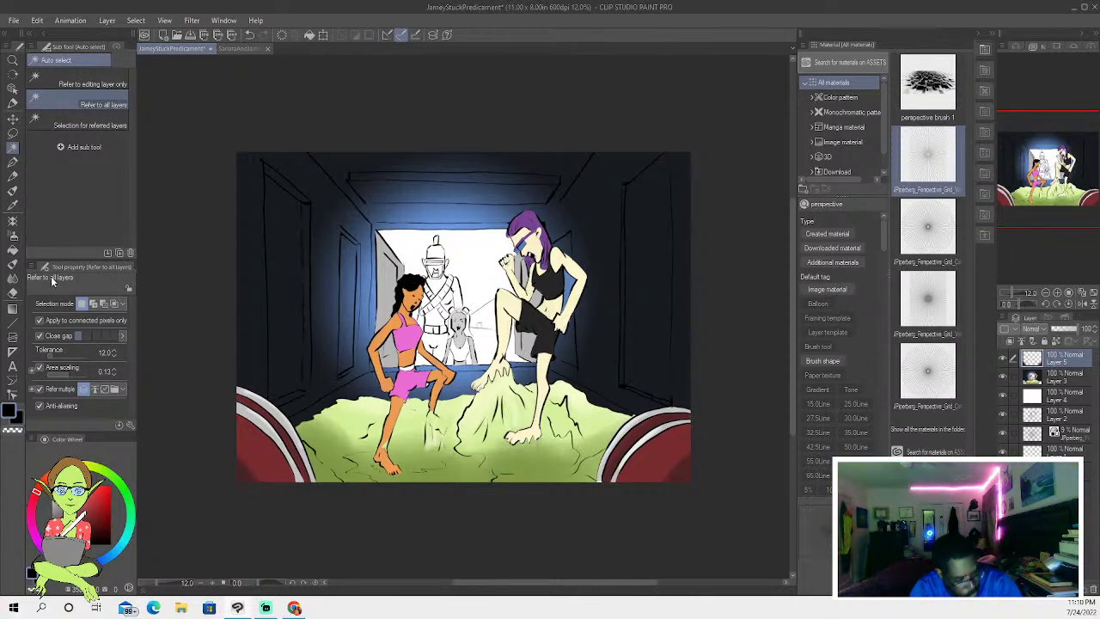
left_click(13, 163)
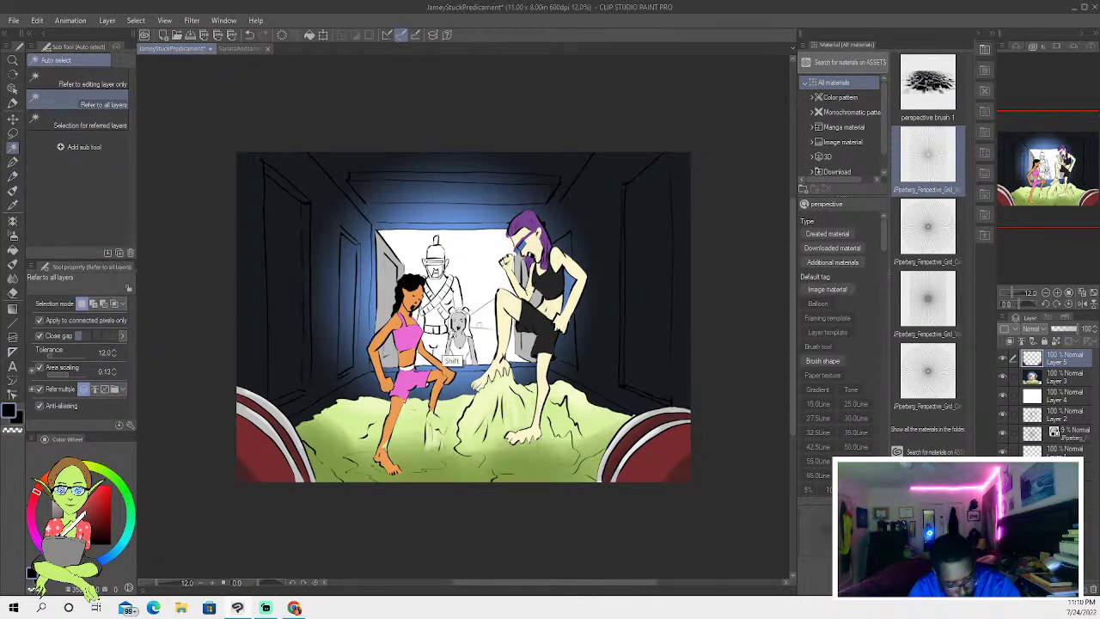
left_click(452, 361)
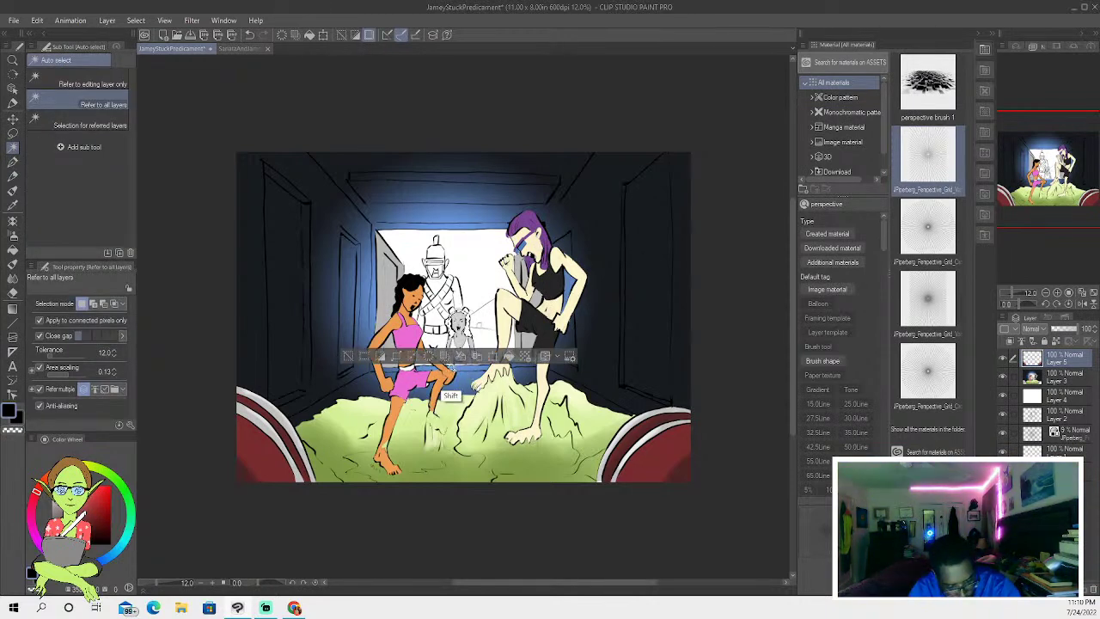
left_click(99, 469)
left_click(82, 492)
left_click(13, 262)
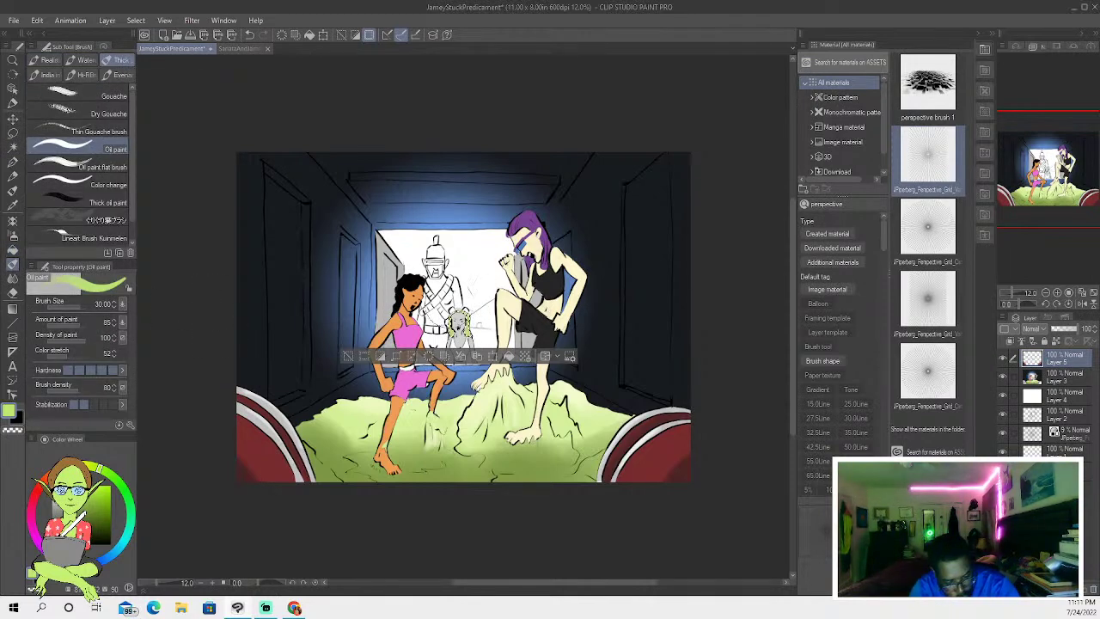
- Select the small girl's hair buns, paint them light red with the Oil paint 2 brush at size 15, and deselect
left_click(13, 147)
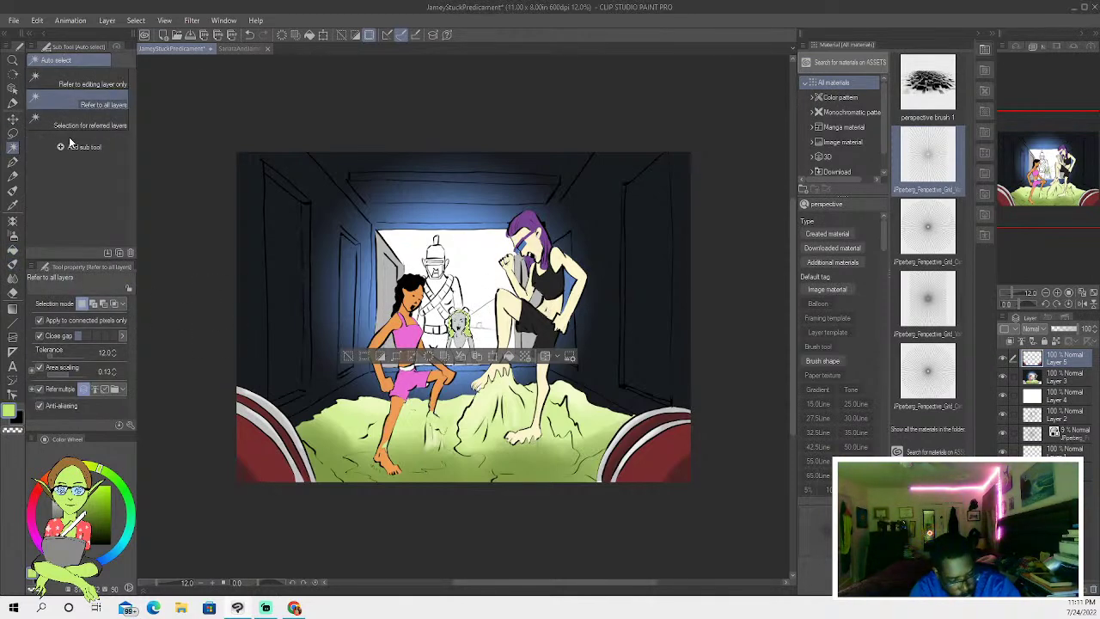
left_click(457, 319)
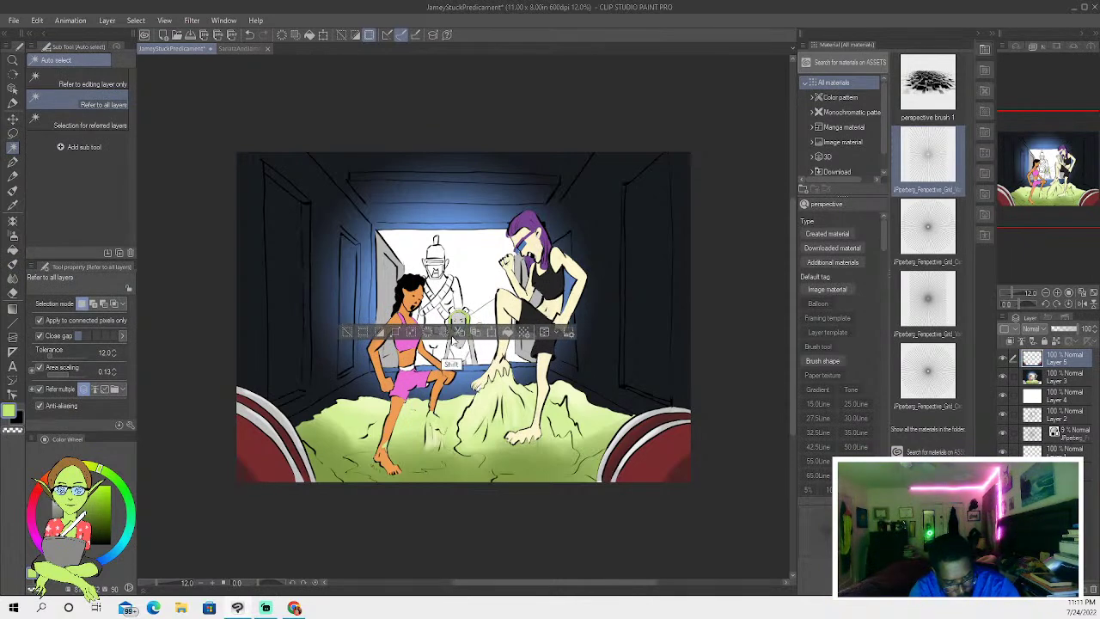
left_click(38, 488)
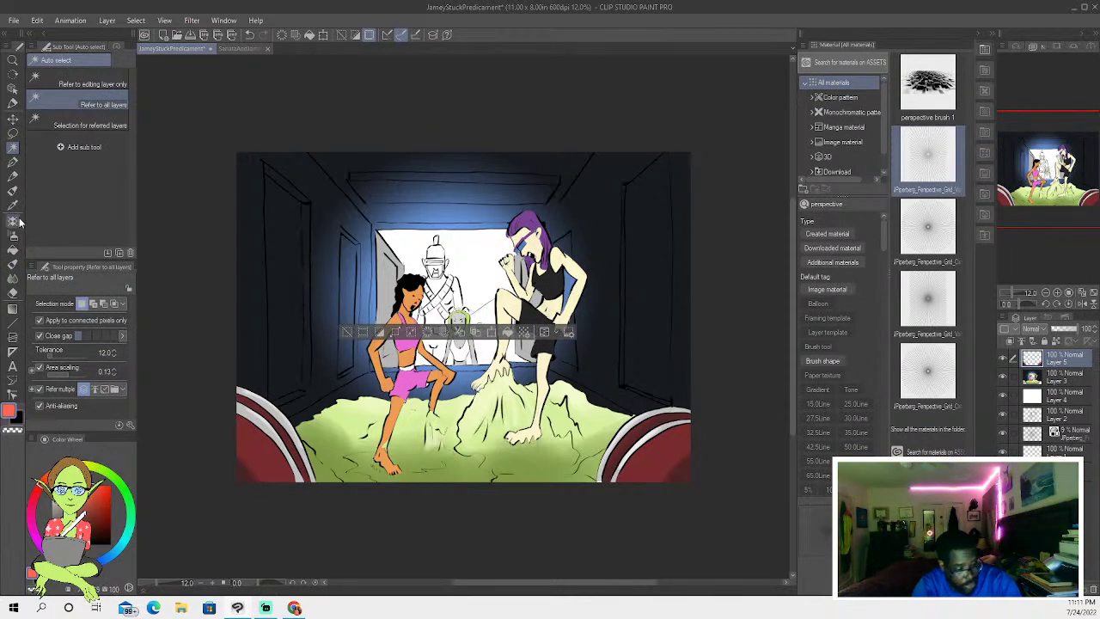
left_click(13, 191)
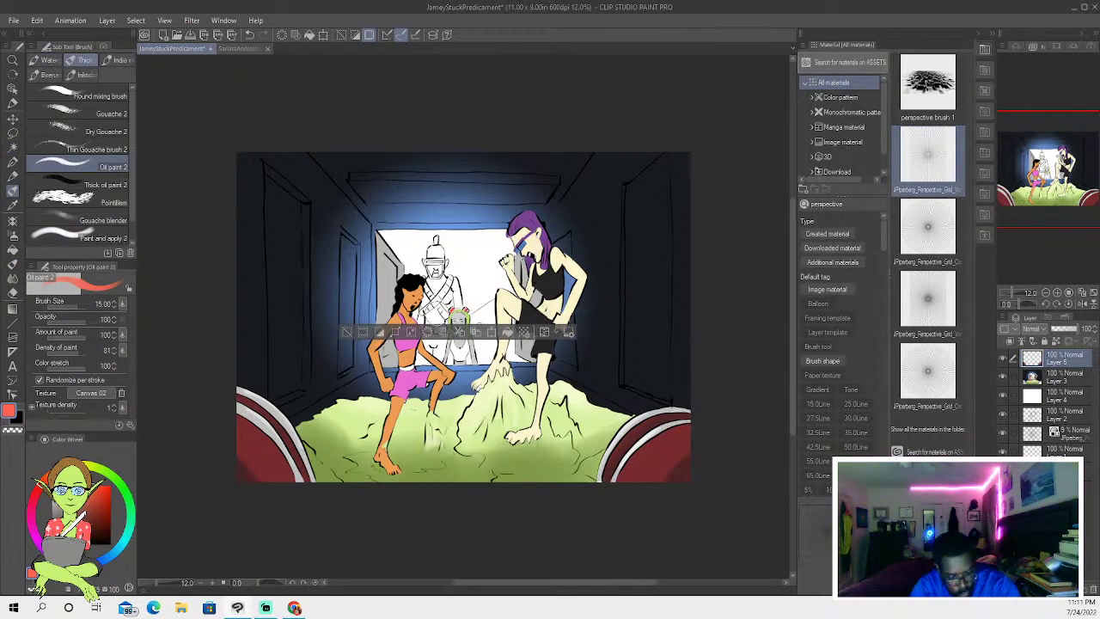
left_click(346, 332)
- Select the small girl's top, paint it dark blue-grey with the Oil paint brush, and deselect
left_click(13, 147)
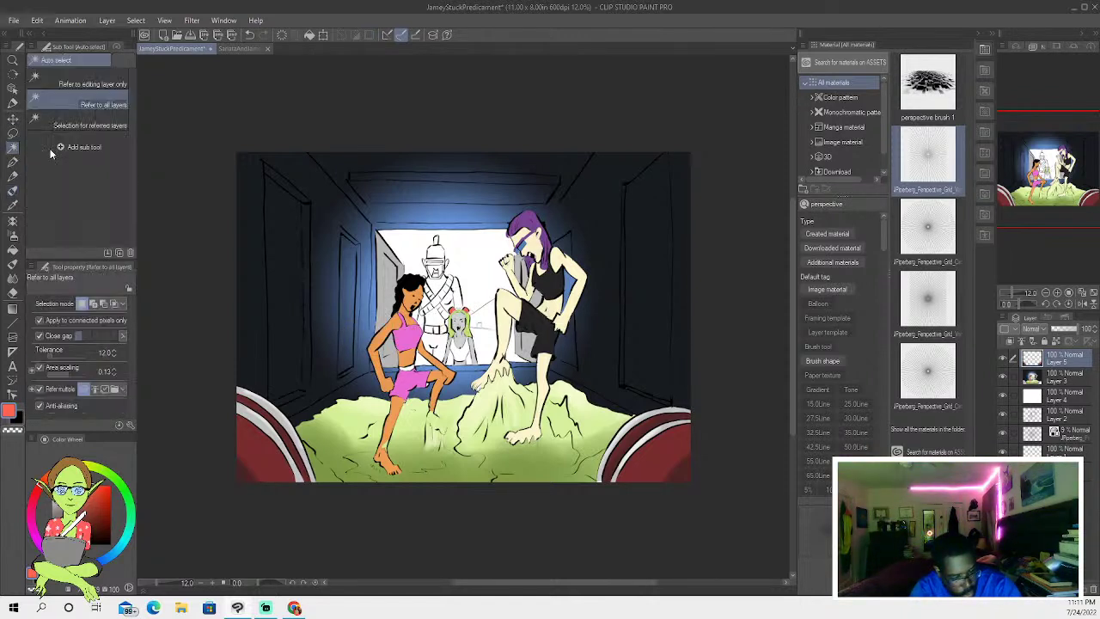
left_click(460, 354)
left_click(41, 532)
left_click(40, 529)
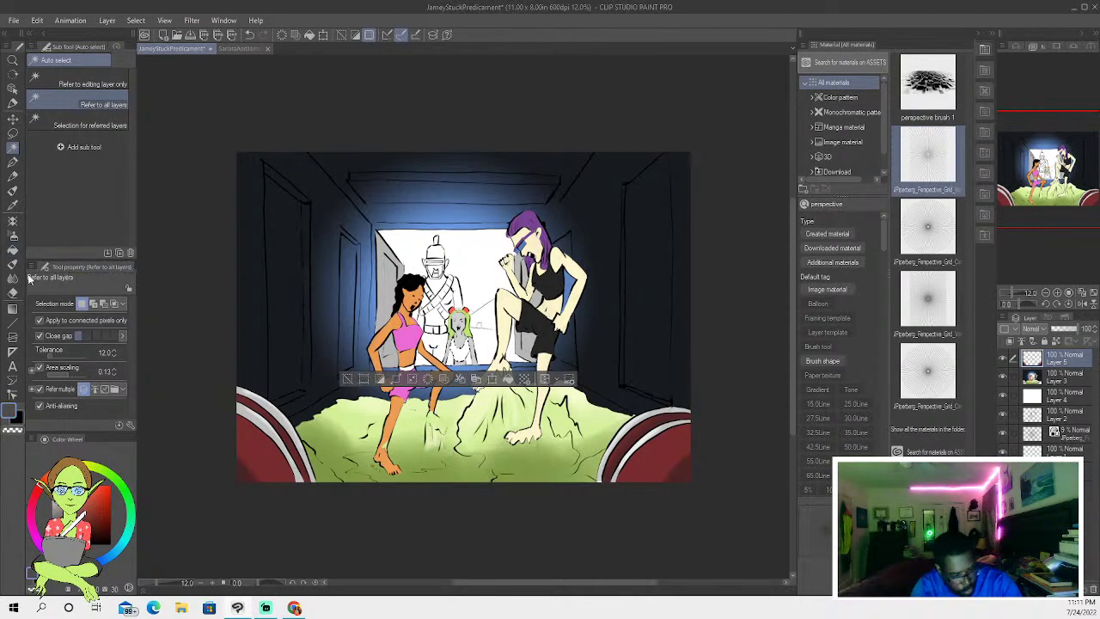
left_click(13, 264)
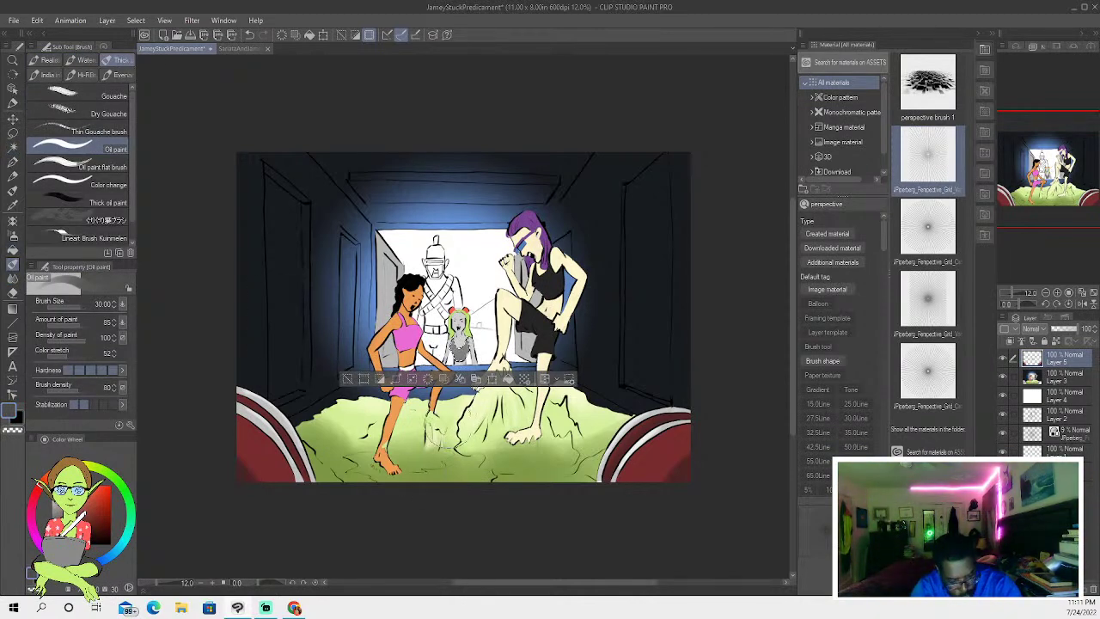
key("ctrl+d")
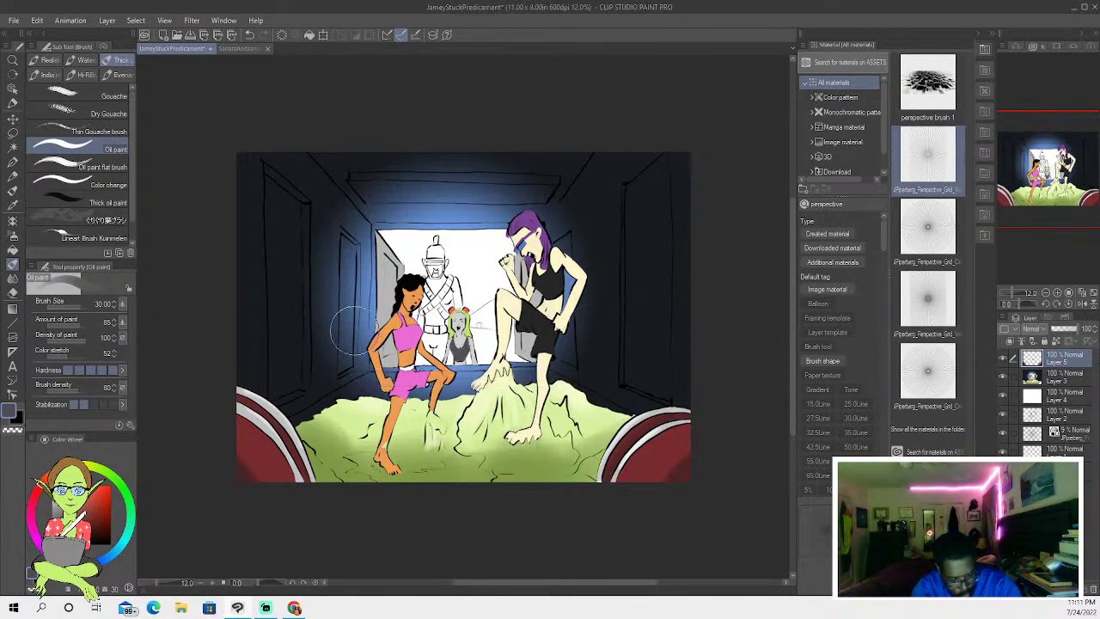
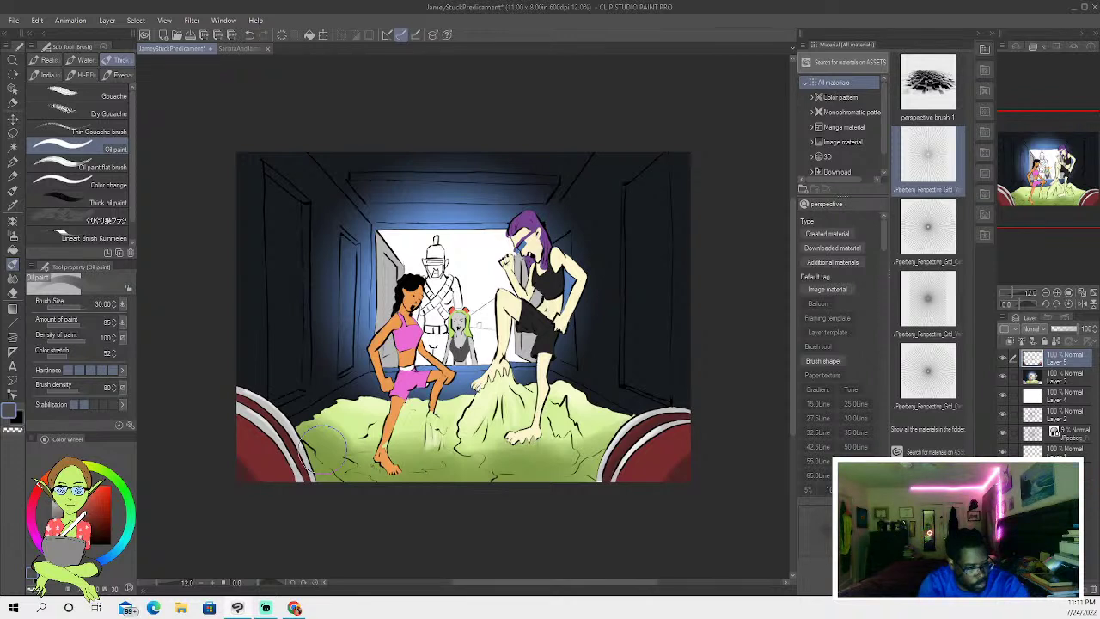
- Test the doorway man's body areas with Auto select, and close gaps in his outline with the black Smooth Inker at size 3
left_click(13, 147)
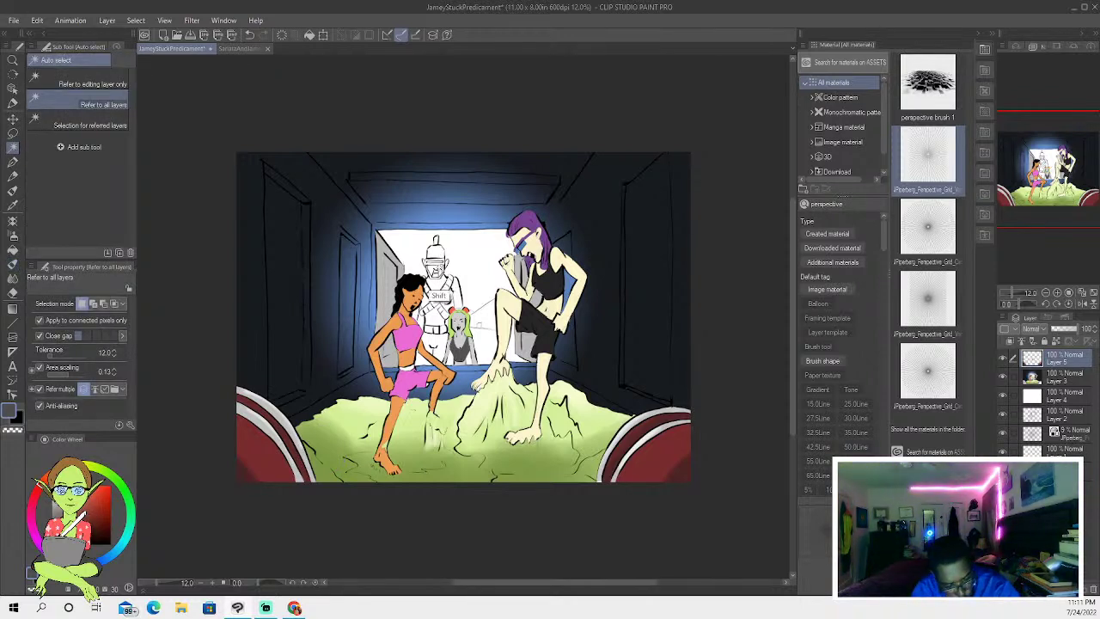
left_click(436, 291)
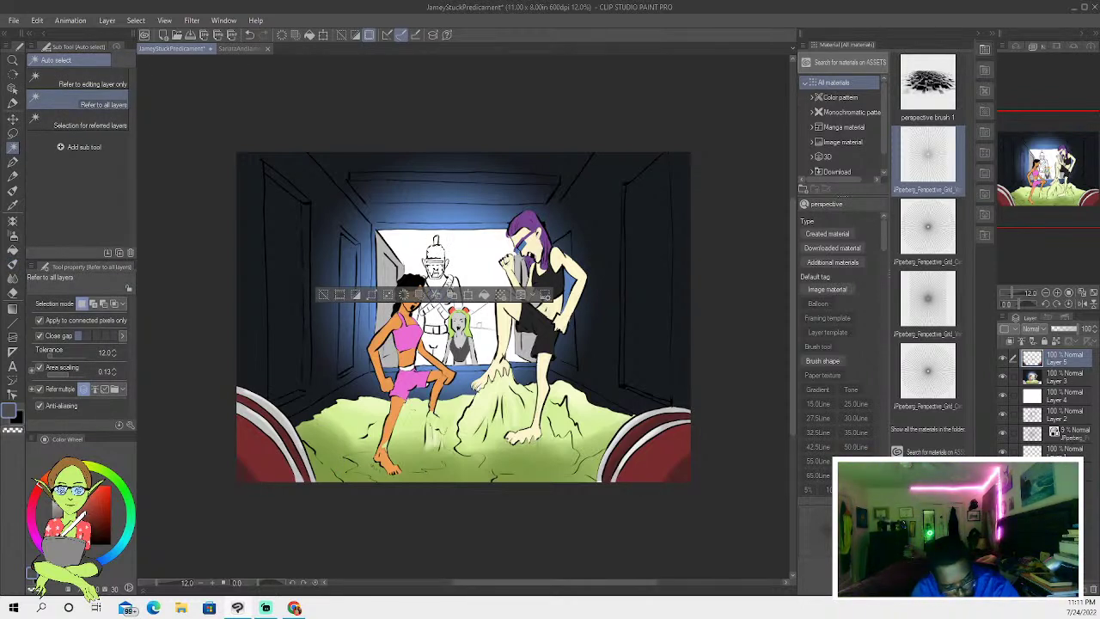
left_click(450, 307)
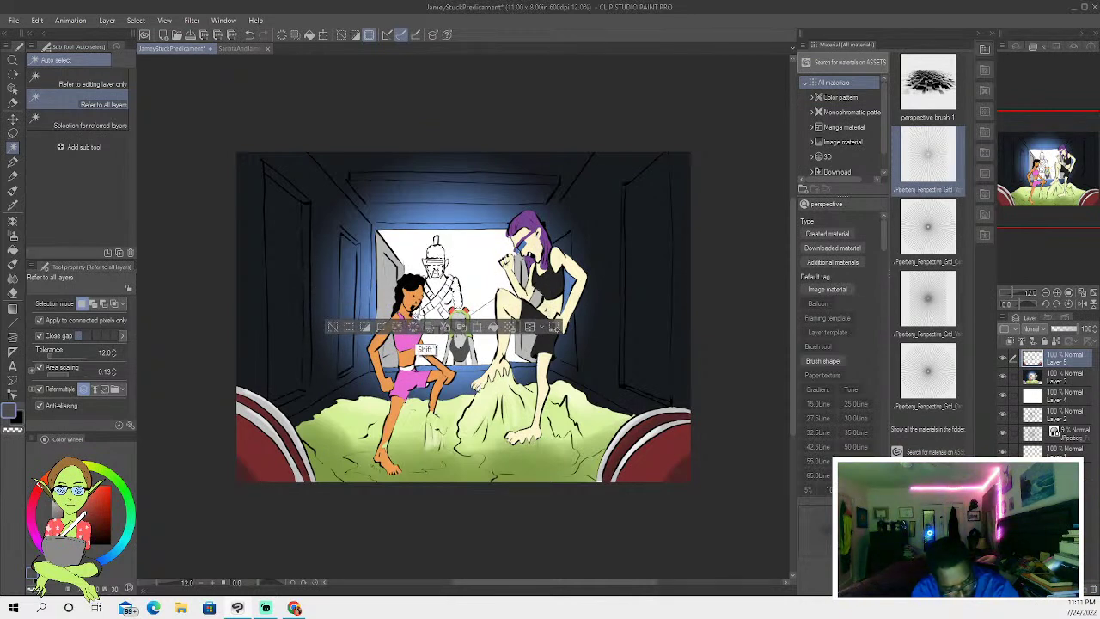
left_click(420, 343)
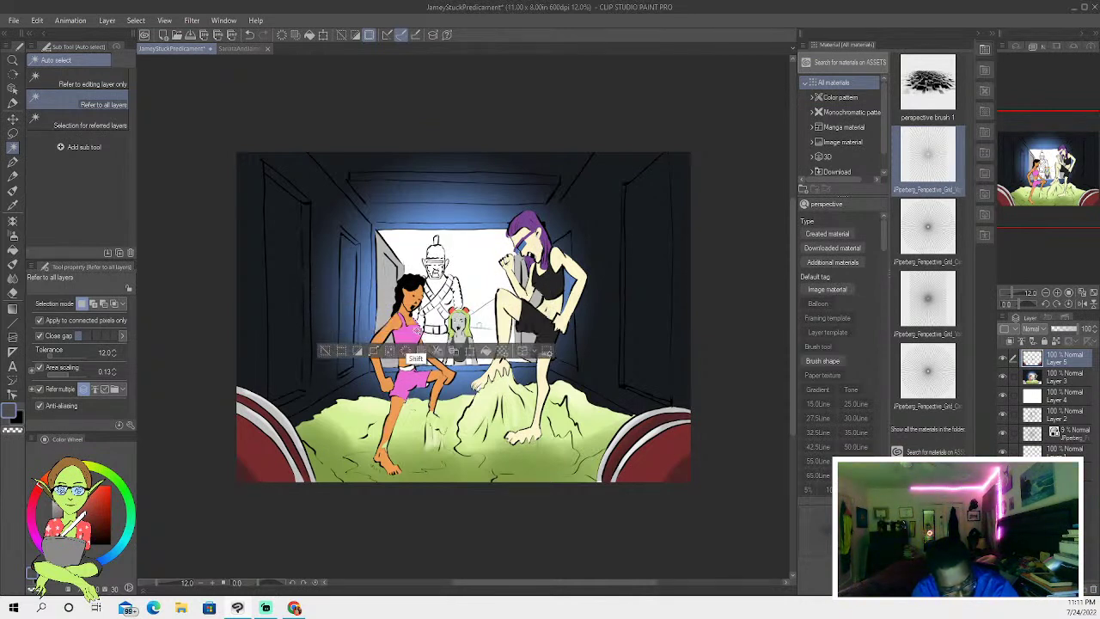
left_click(324, 351)
left_click(14, 162)
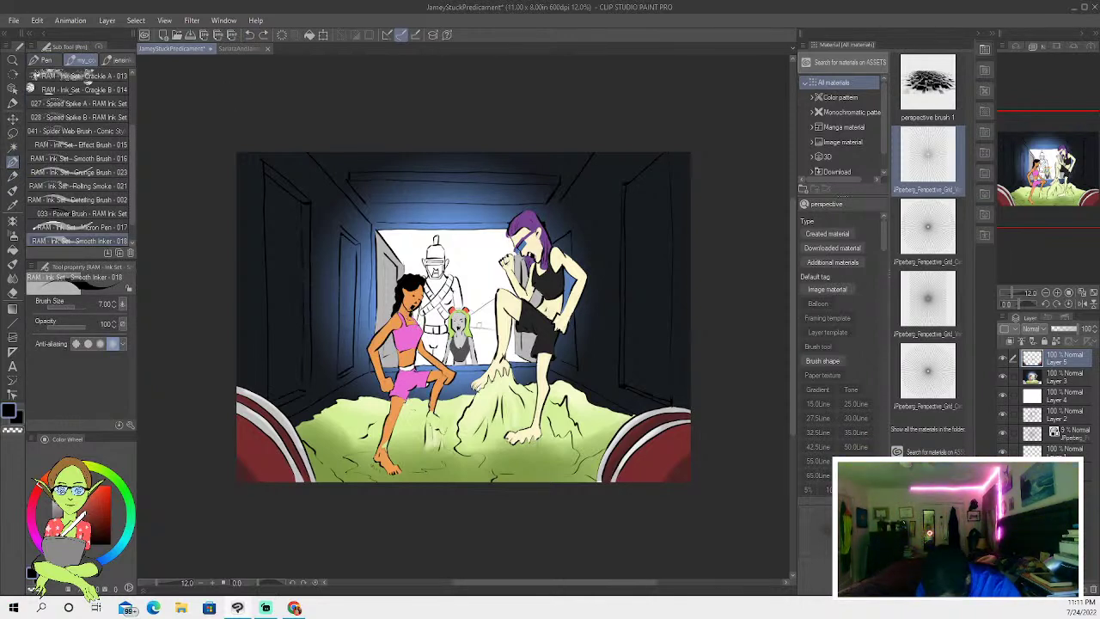
key("[")
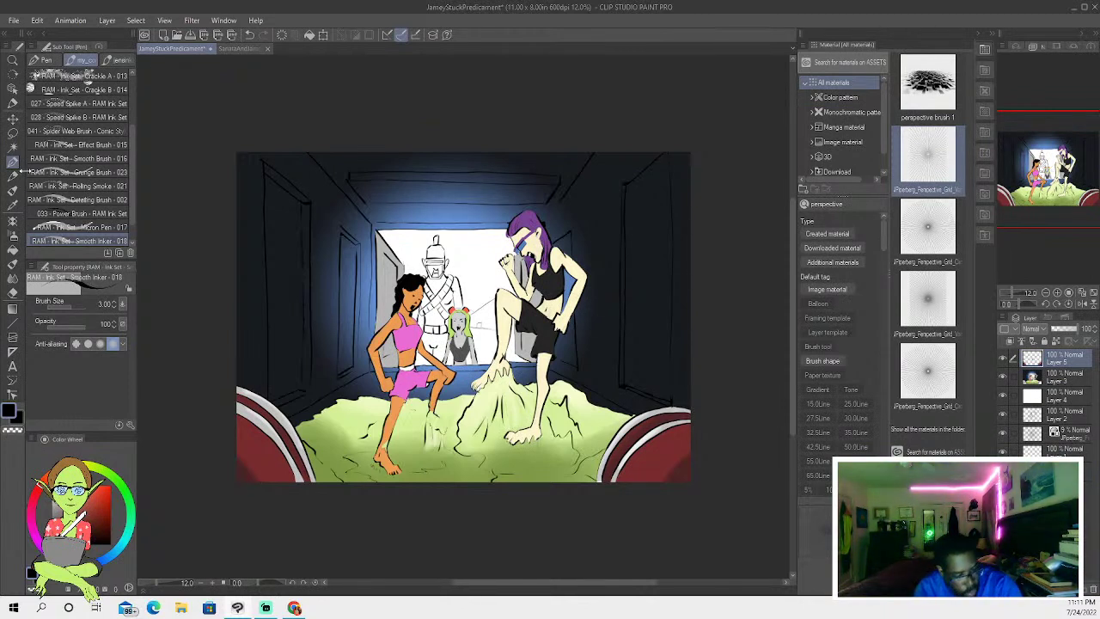
- Select the doorway man's head, face and arm areas, paint them brown with the Oil paint brush, and deselect
left_click(13, 147)
left_click(418, 324, "shift")
left_click(439, 332, "shift")
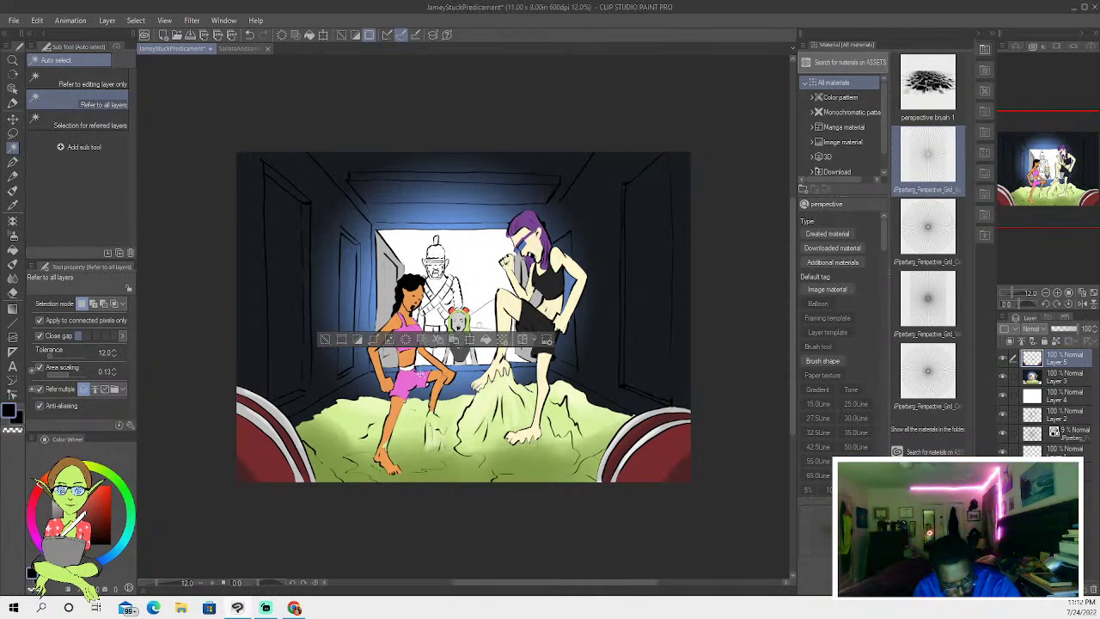
left_click(61, 470)
left_click(89, 518)
left_click(99, 519)
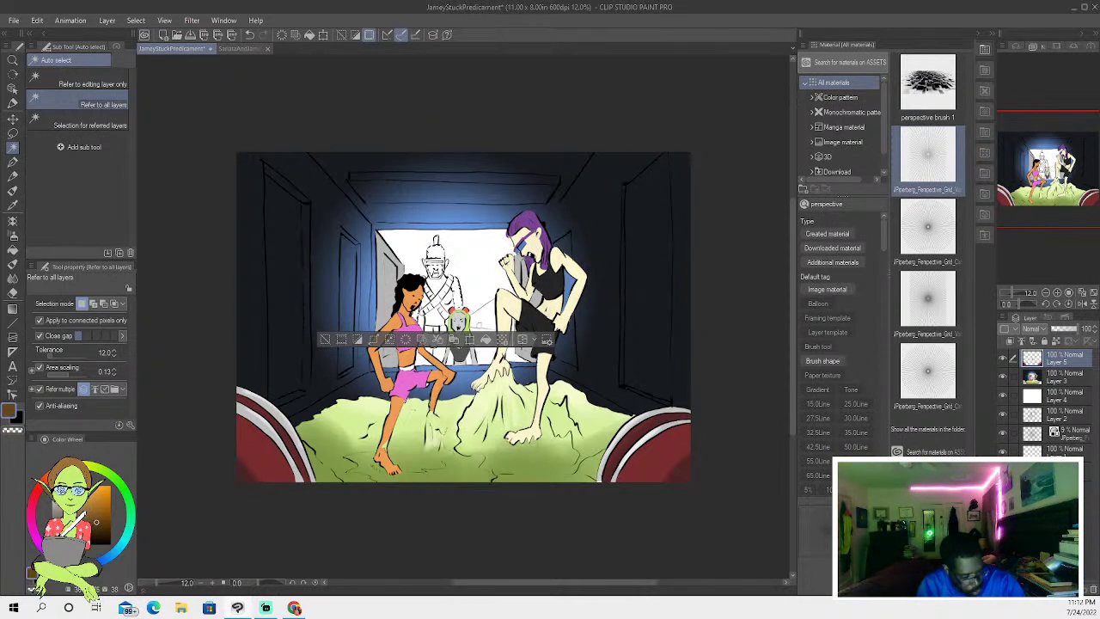
left_click(13, 263)
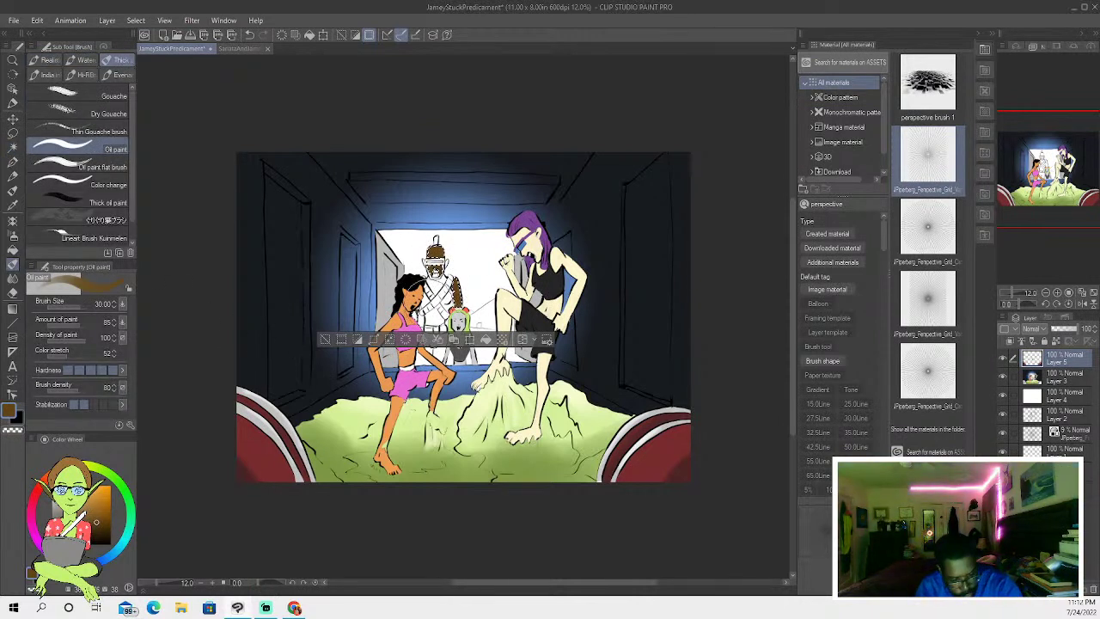
left_click(95, 510)
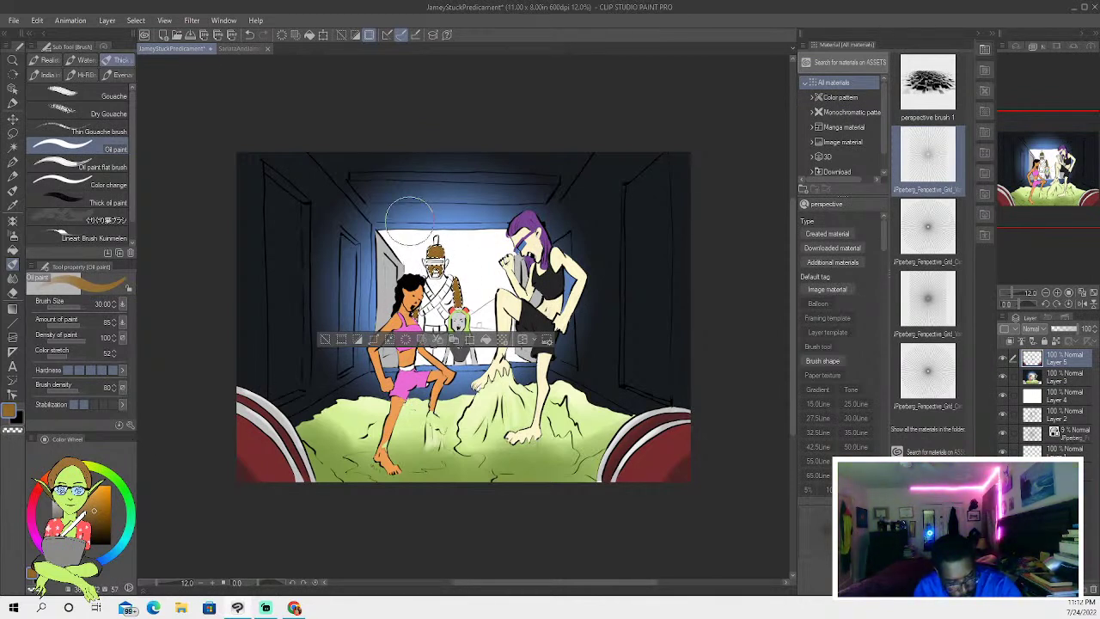
left_click(13, 147)
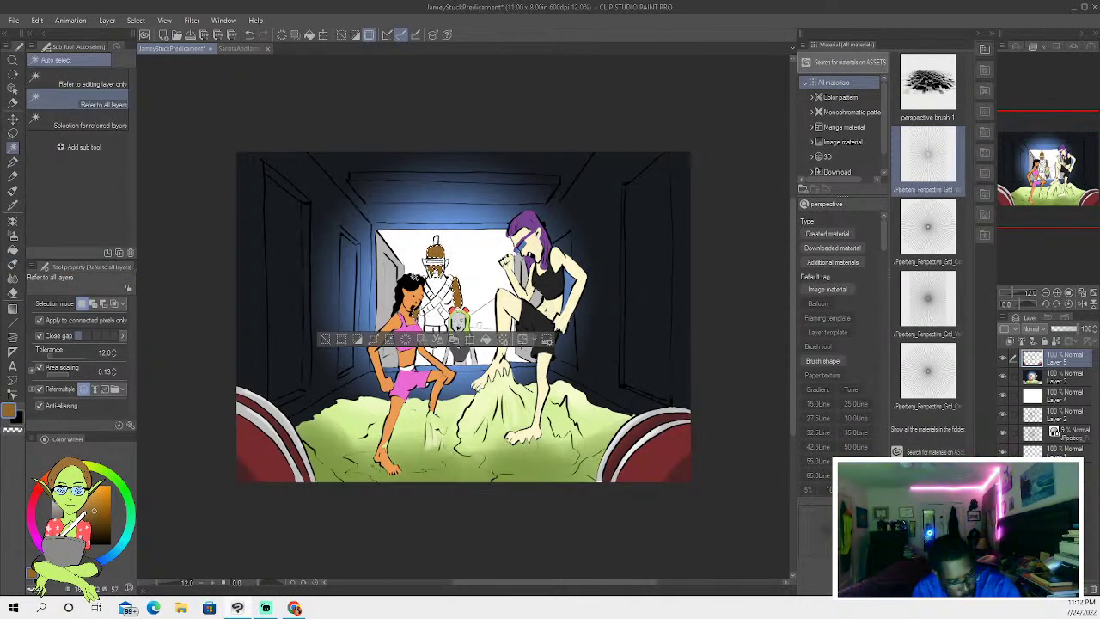
left_click(13, 190)
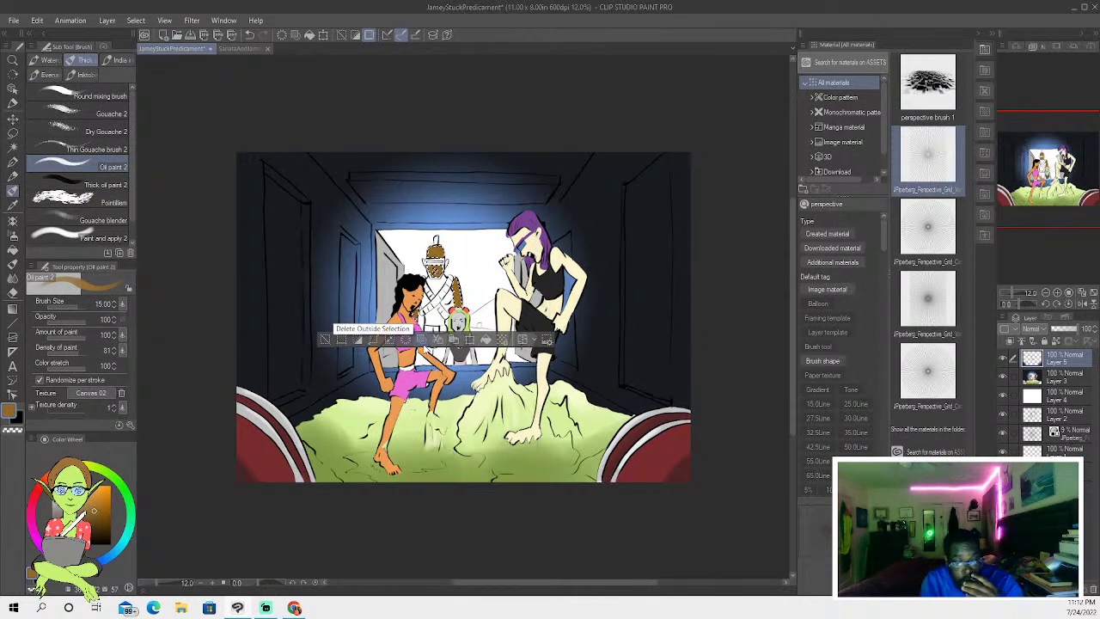
left_click(325, 339)
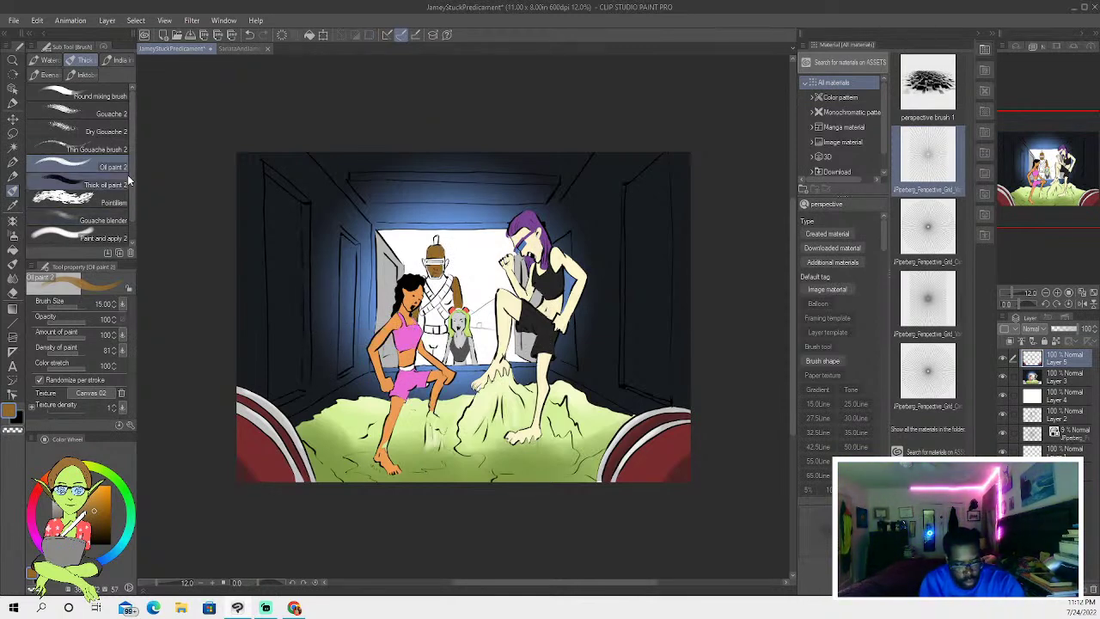
- Test the doorway man's shirt area with Auto select, deselect, and close gaps in his outline with the black Smooth Inker at size 3
left_click(12, 161)
left_click(13, 148)
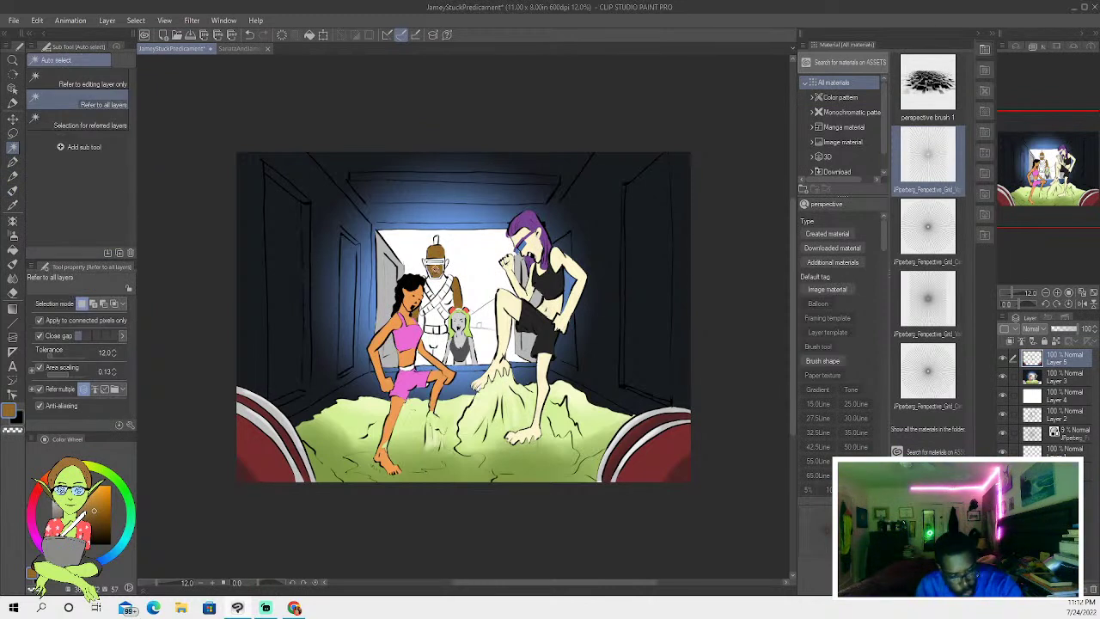
left_click(423, 302, "shift")
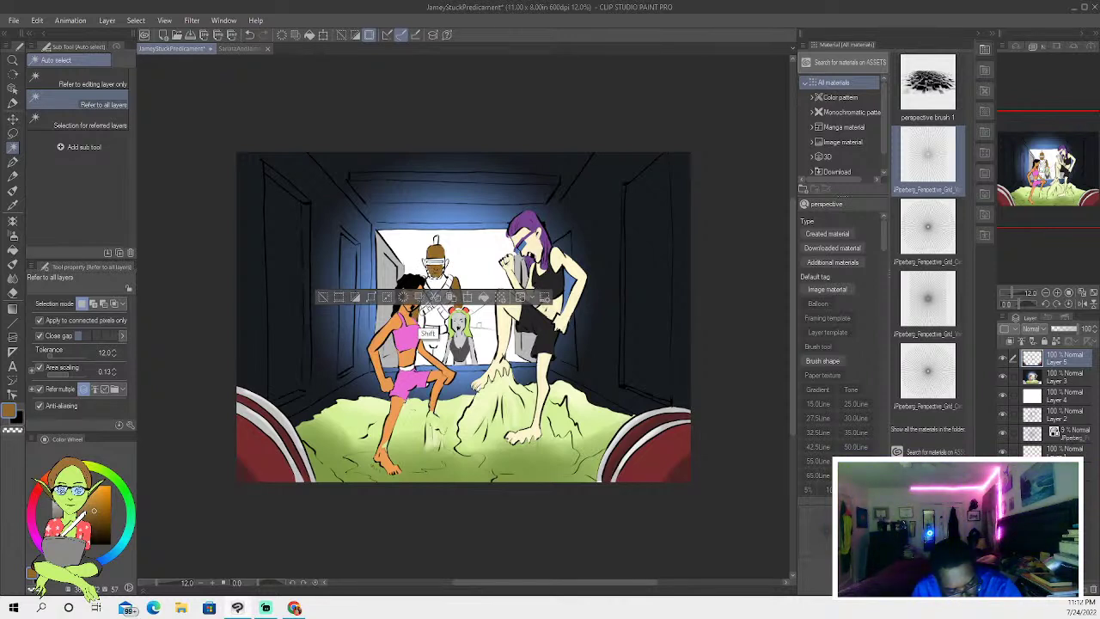
left_click(64, 541)
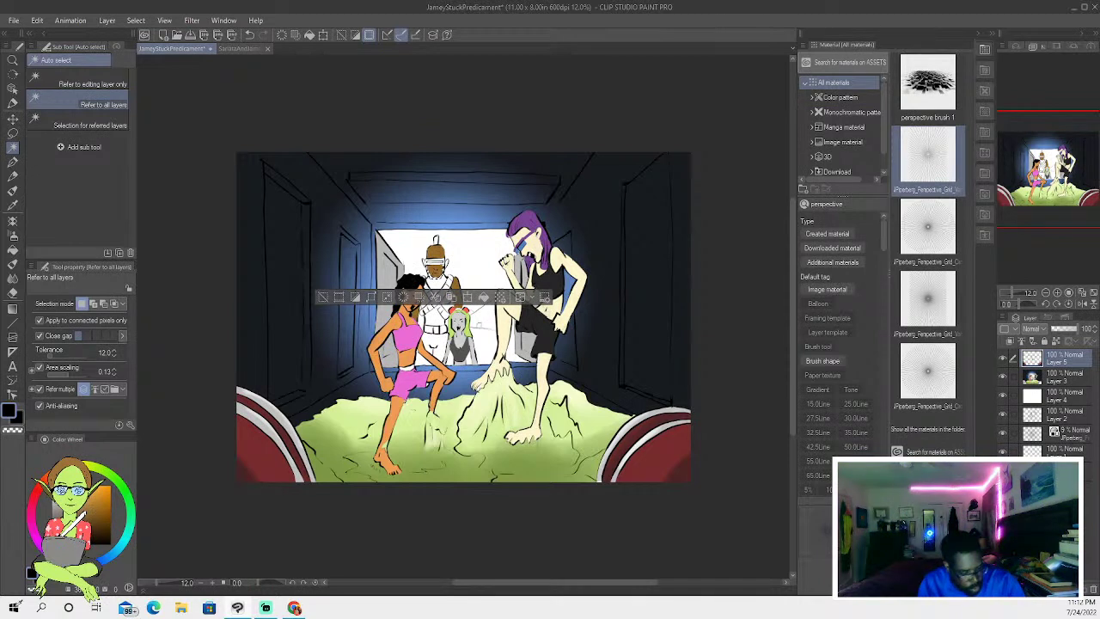
left_click(12, 190)
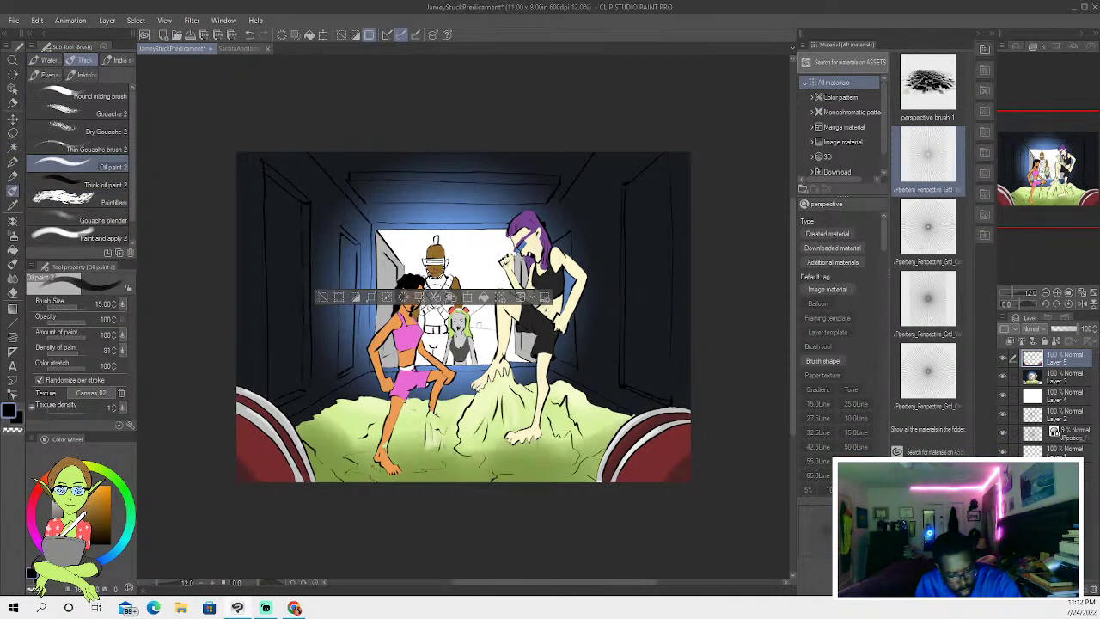
left_click(323, 296)
left_click(12, 160)
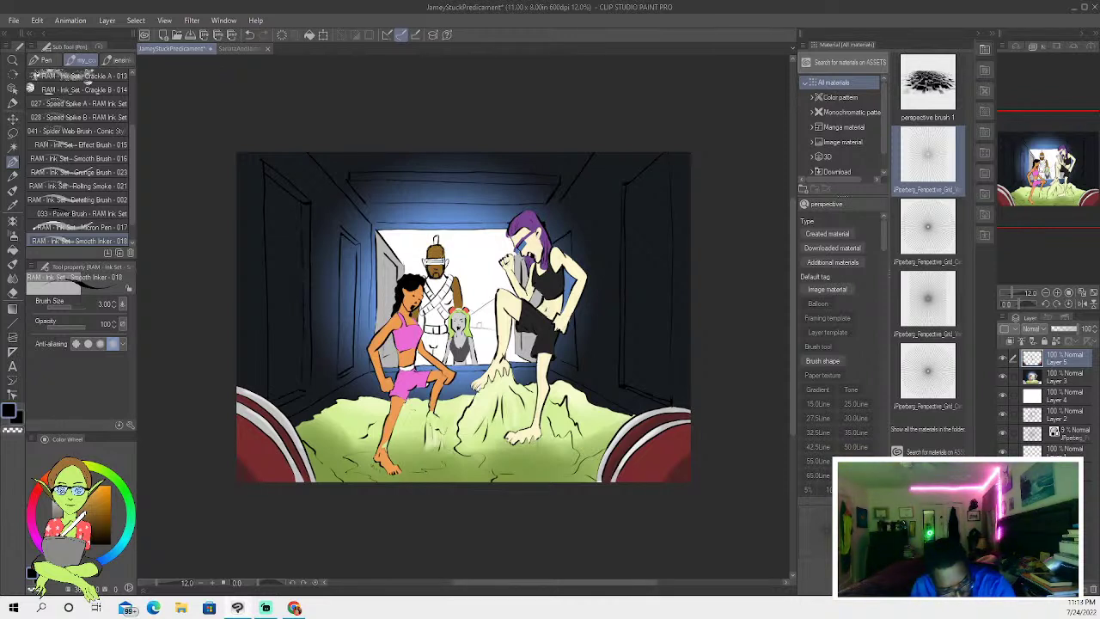
- Select the doorway man's shirt areas and paint them muted green with the Oil paint brush at size 30
left_click(13, 147)
left_click(440, 319, "shift")
left_click(443, 304, "shift")
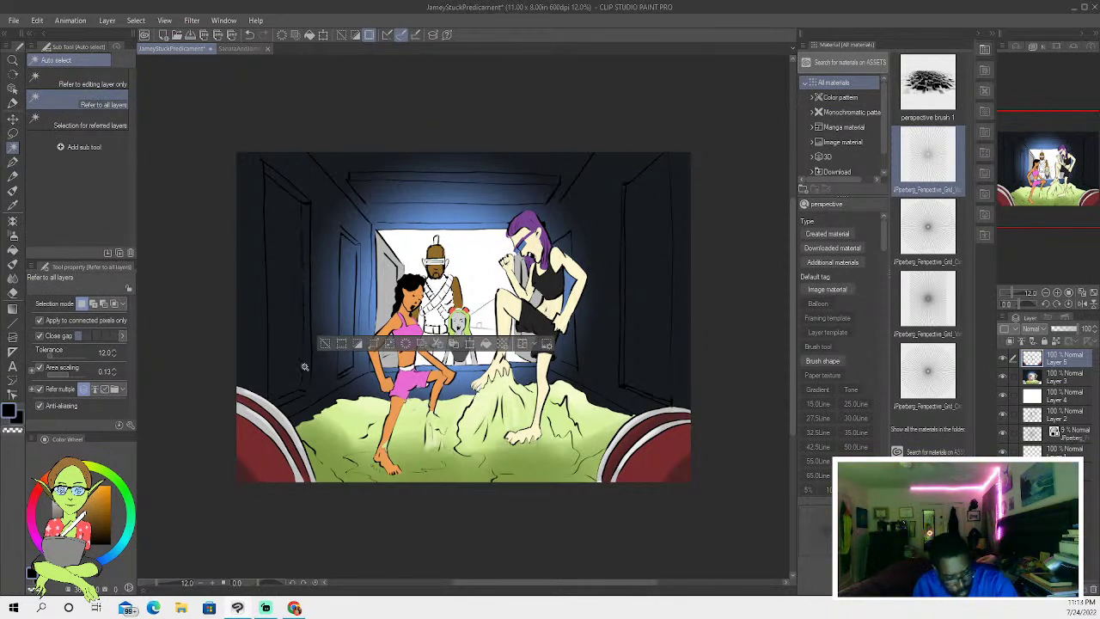
left_click(103, 471)
left_click(84, 509)
left_click(12, 263)
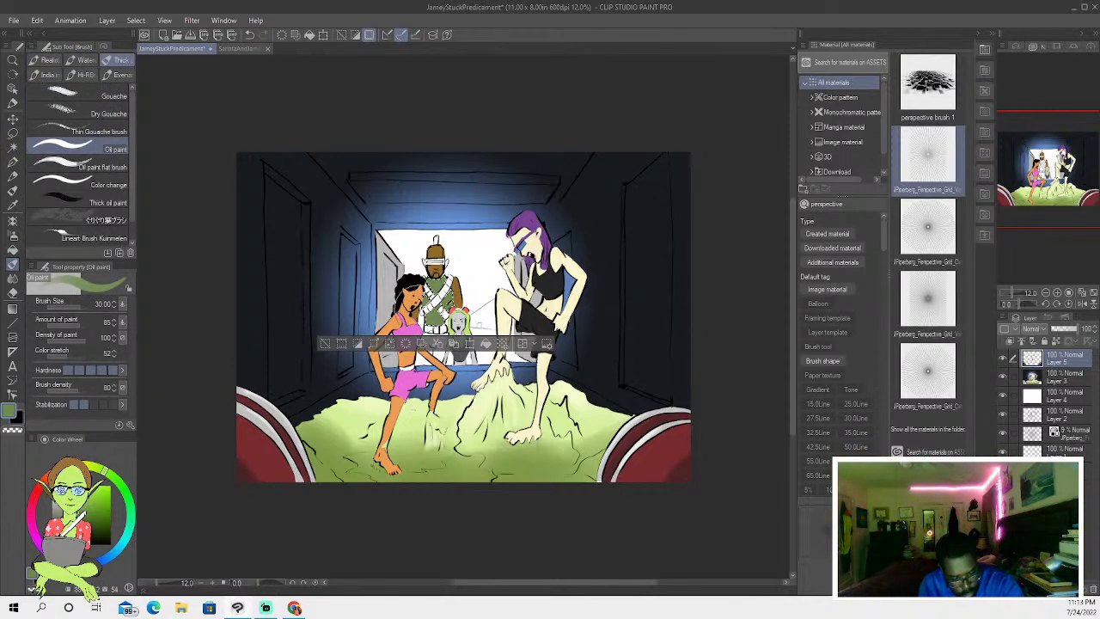
- Select the pieces of the doorway man's crossed chest straps and paint them pale yellow with the Oil paint brush
left_click(12, 147)
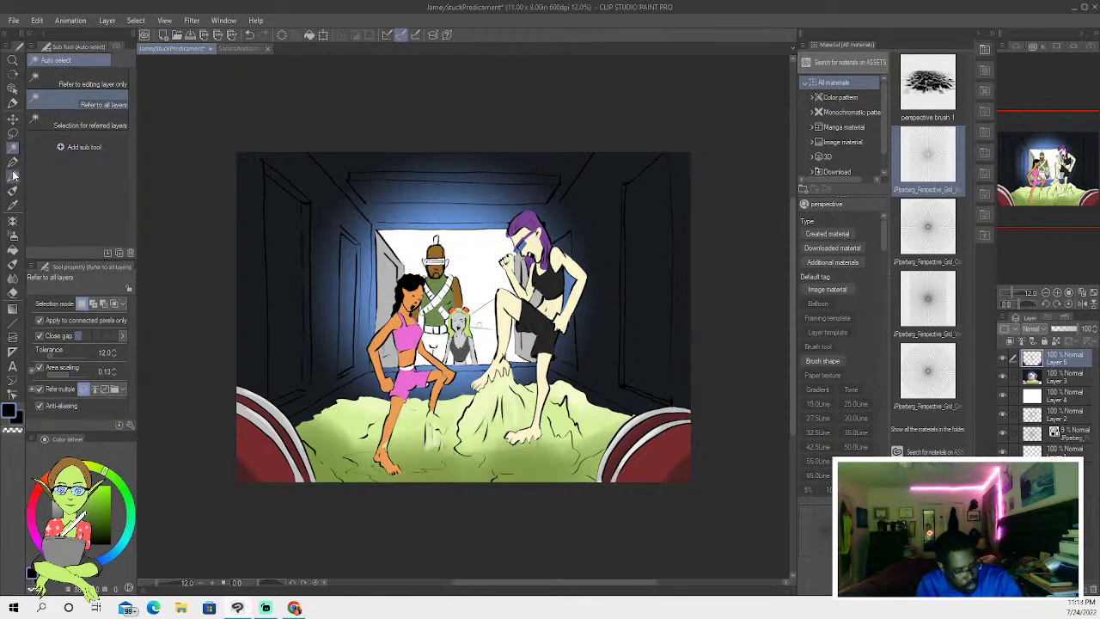
left_click(12, 160)
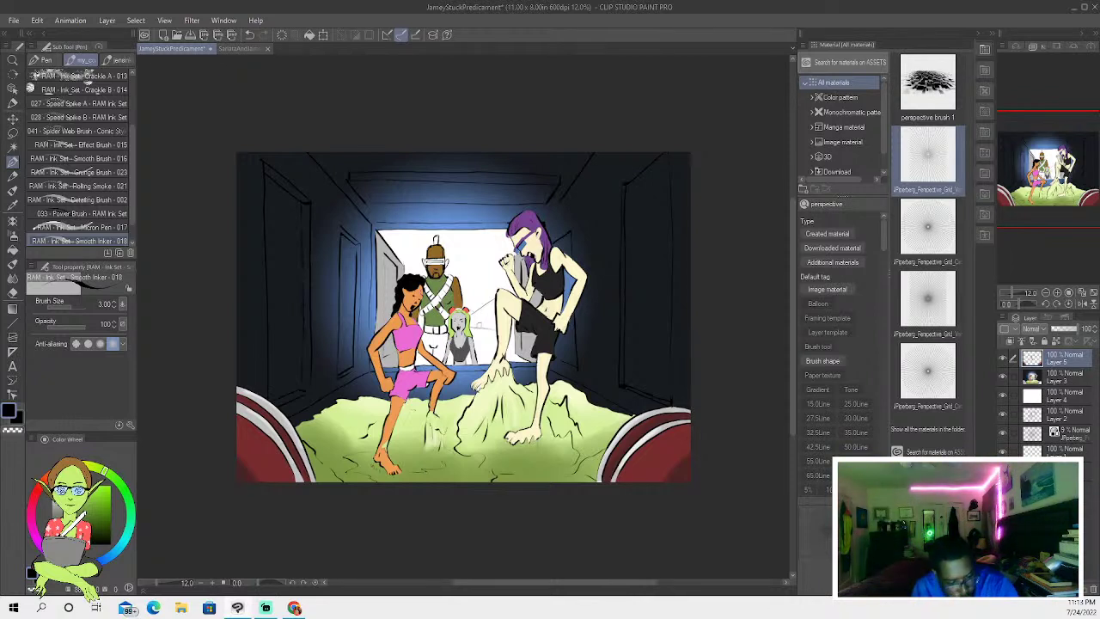
left_click(12, 147)
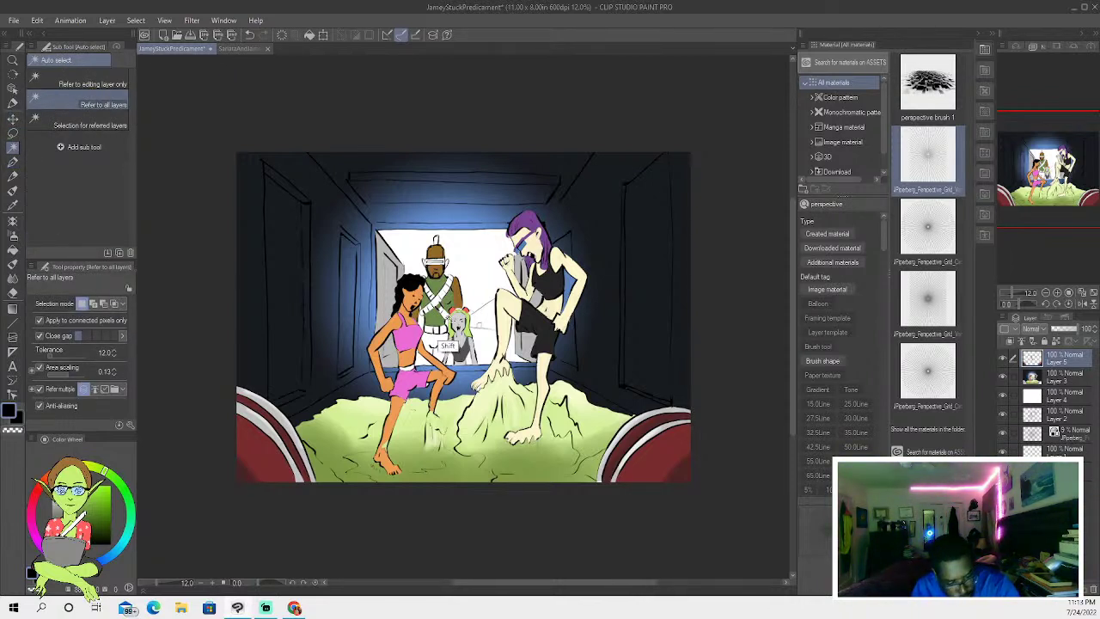
left_click(440, 341, "shift")
left_click(437, 314, "shift")
left_click(433, 305, "shift")
left_click(428, 298, "shift")
left_click(428, 299, "shift")
left_click(428, 293, "shift")
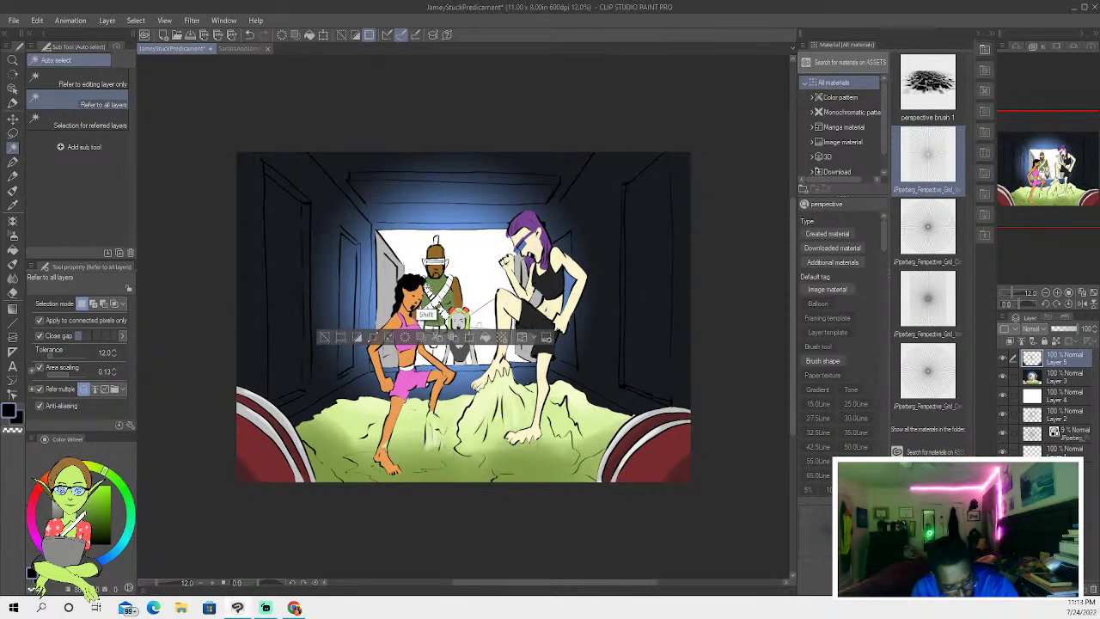
left_click(448, 297, "shift")
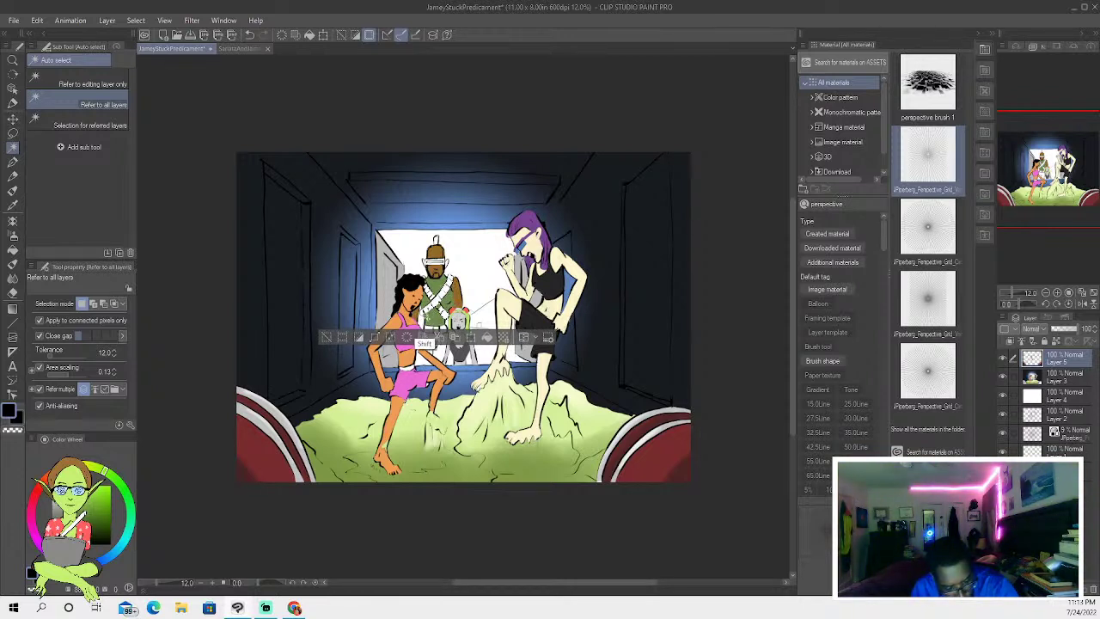
left_click(424, 312, "shift")
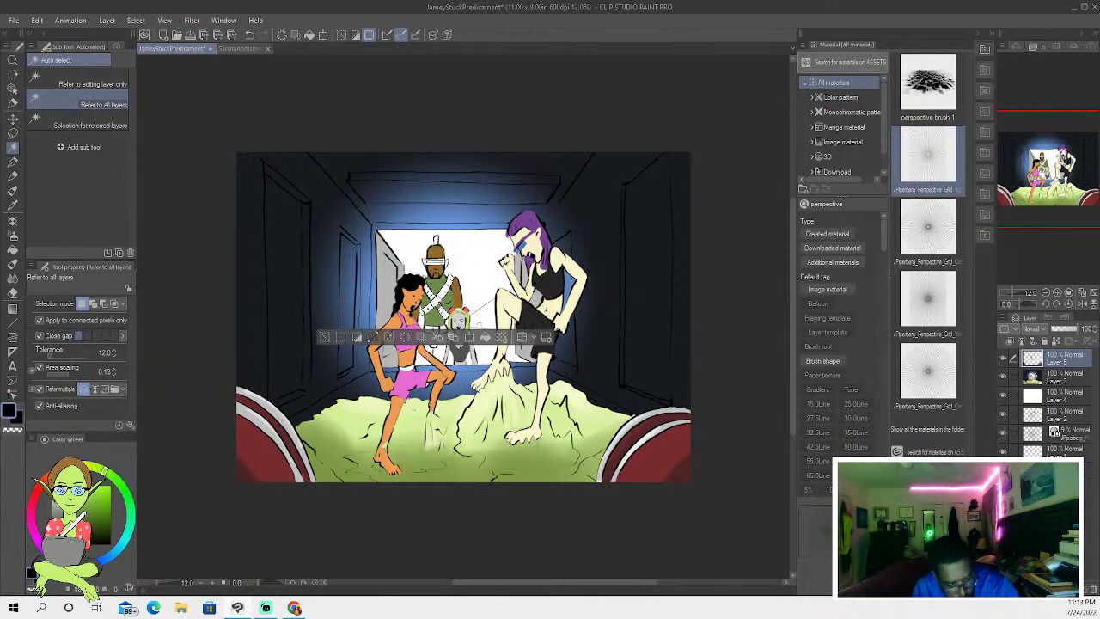
left_click(75, 468)
left_click(84, 495)
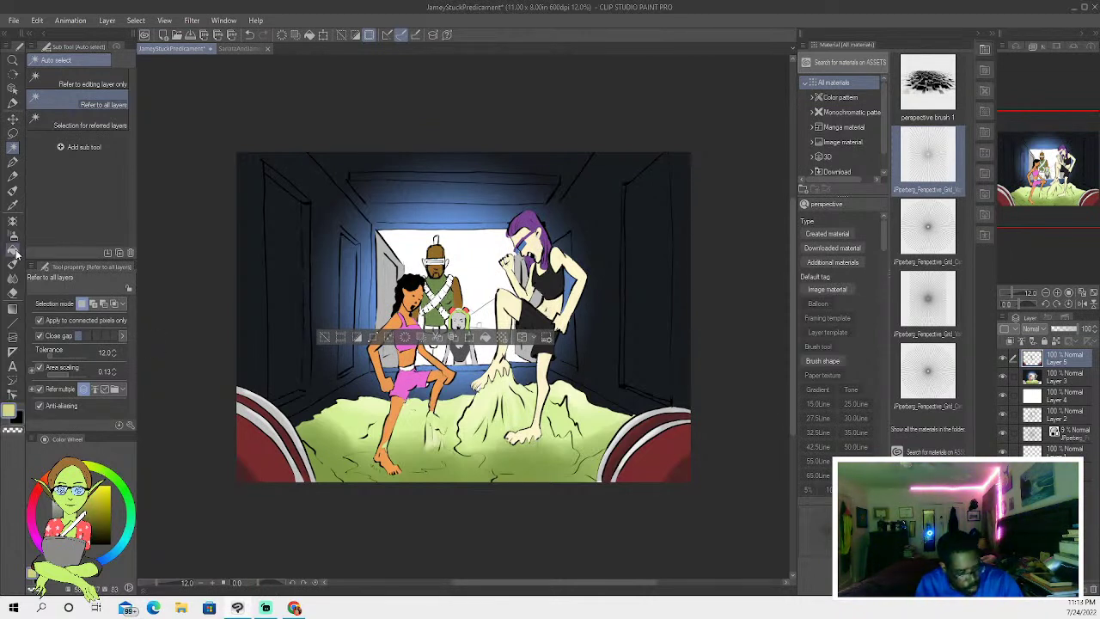
left_click(13, 264)
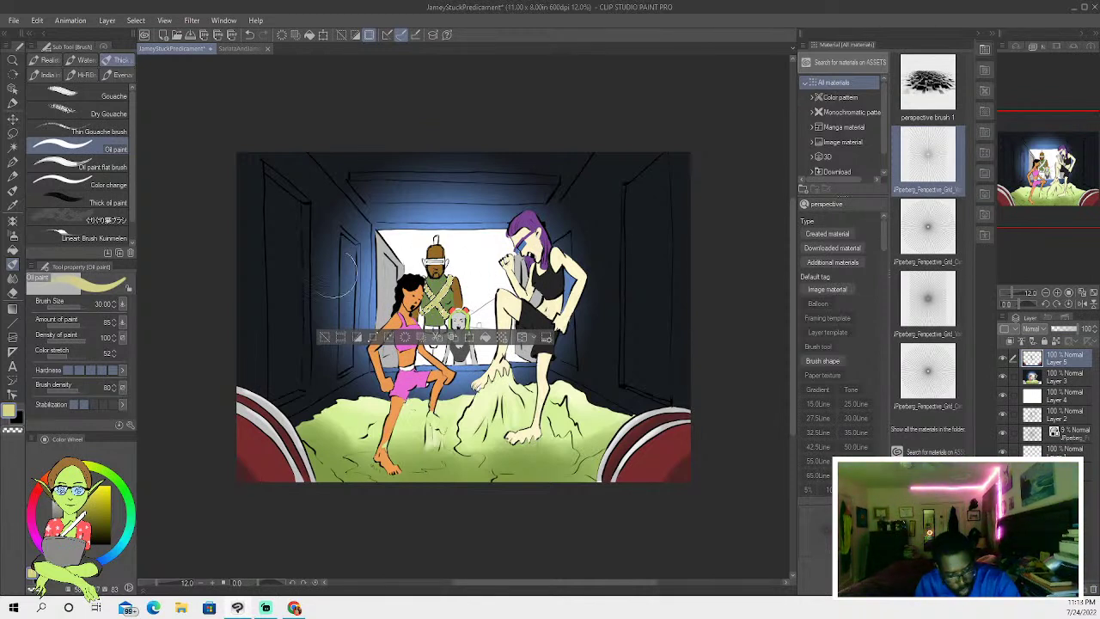
- Select the small areas beside the doorway man's visor, paint them his sampled skin brown with Oil paint 2, and deselect
key("w")
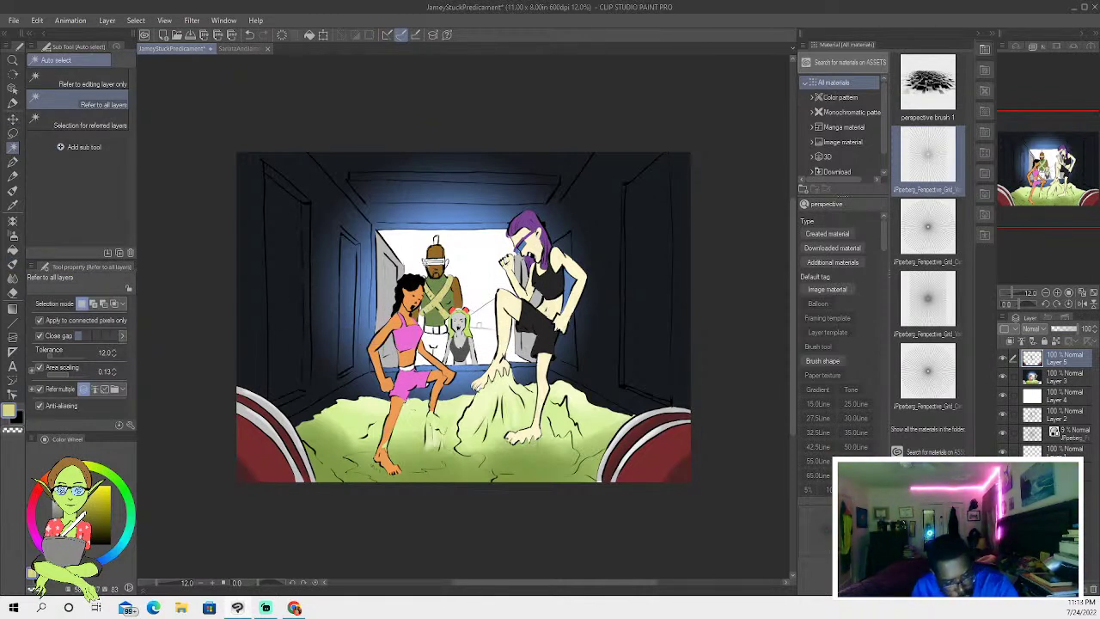
left_click(426, 268)
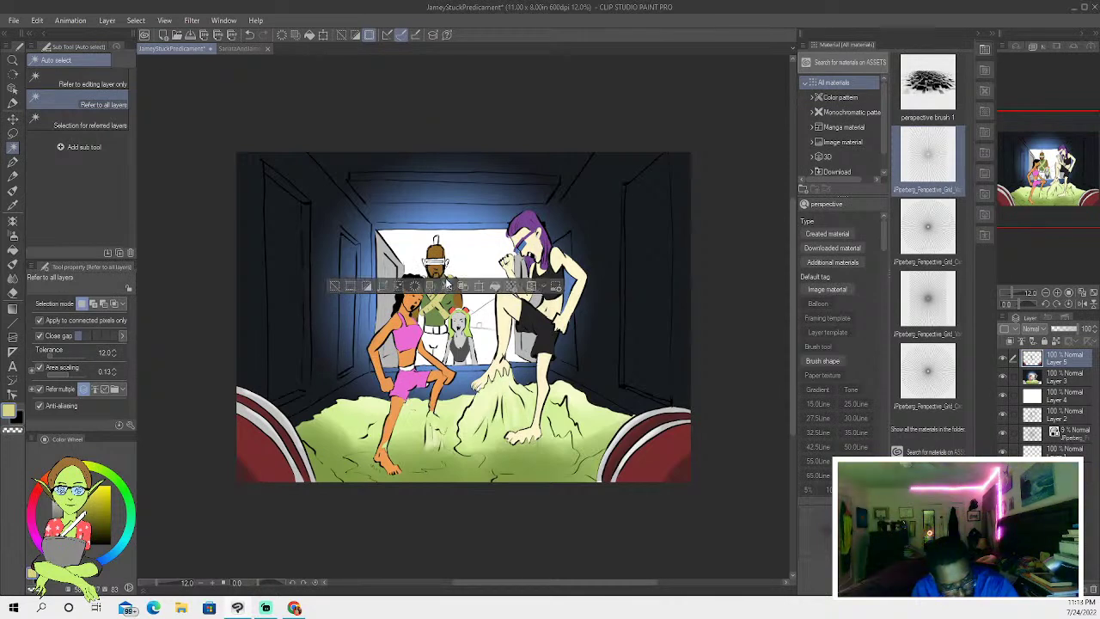
key("i")
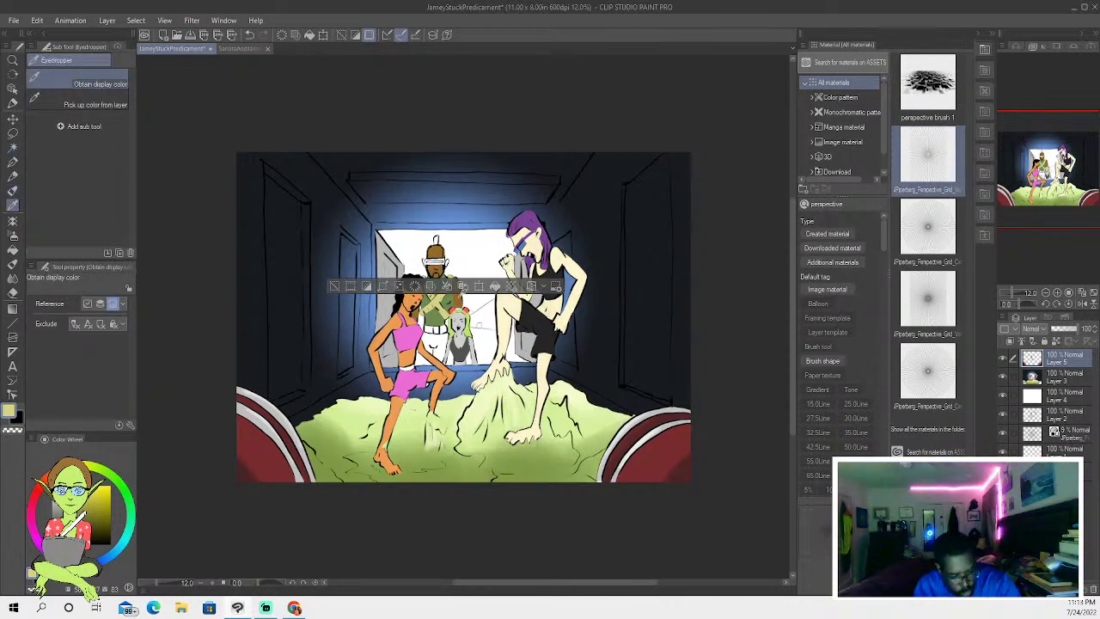
left_click(459, 294)
key("b")
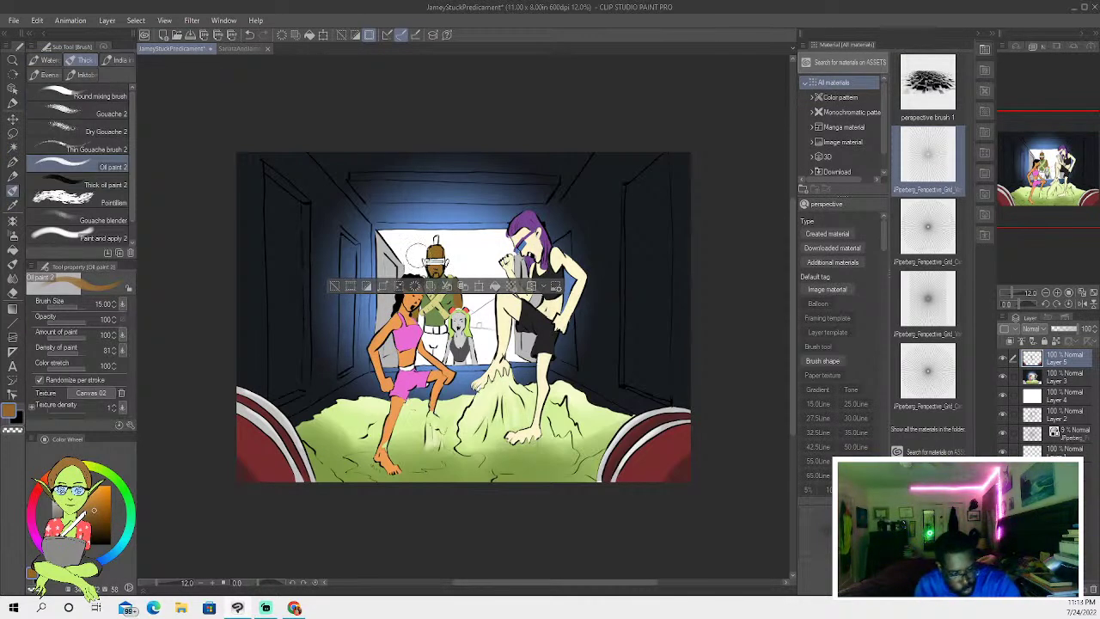
left_click(15, 147)
left_click(424, 262)
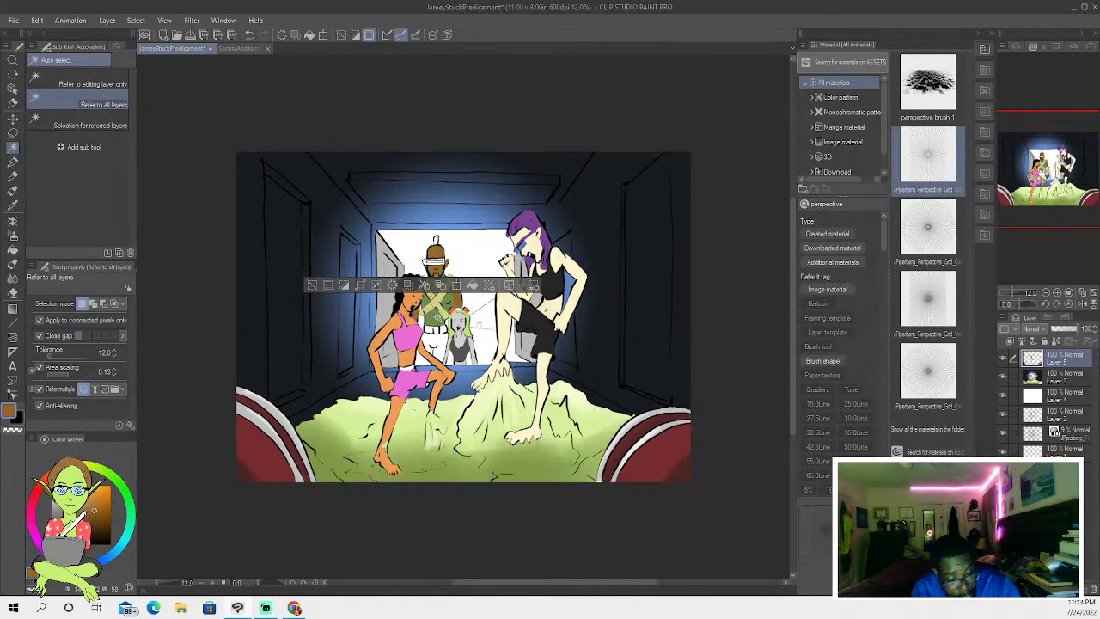
left_click(13, 190)
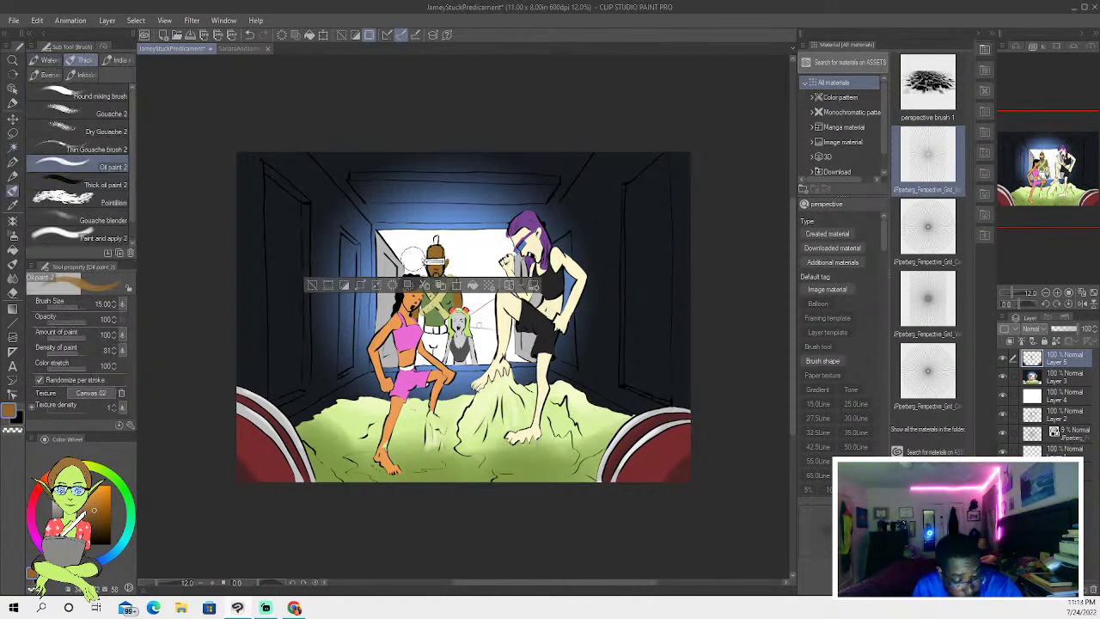
left_click(312, 284)
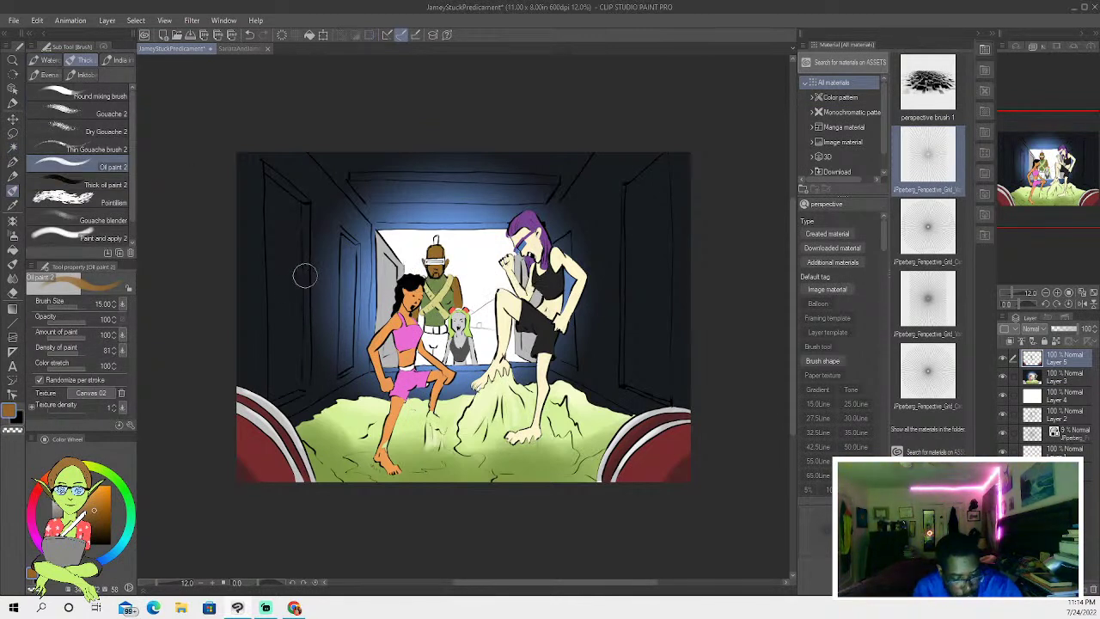
- Select the doorway man's visor band and paint it red with the Oil paint 2 brush at size 15
left_click(13, 147)
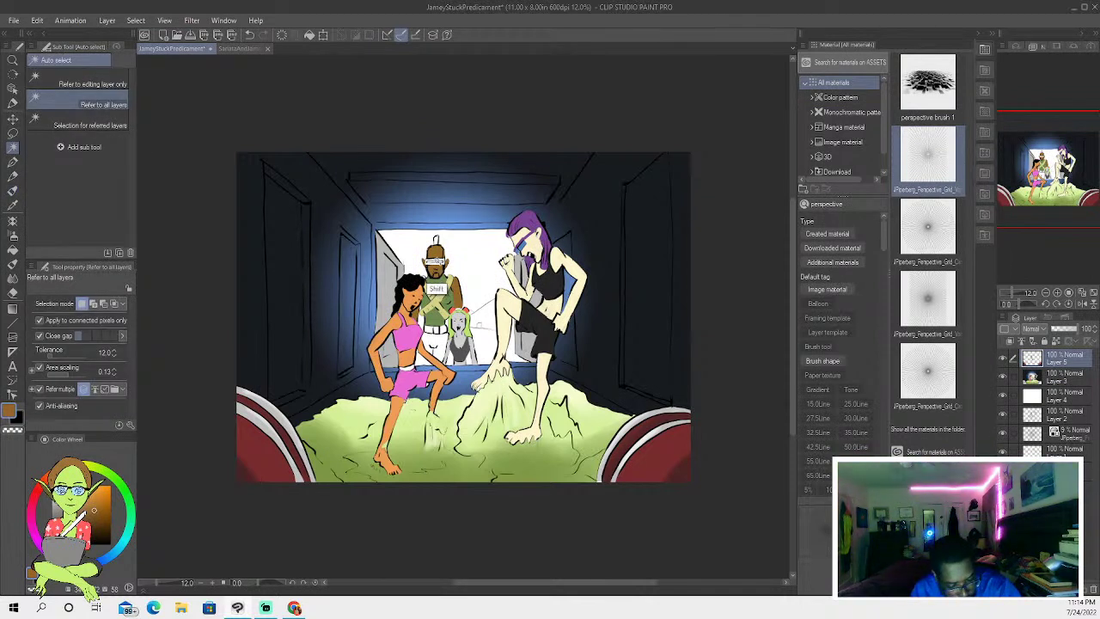
left_click(429, 289)
left_click(35, 501)
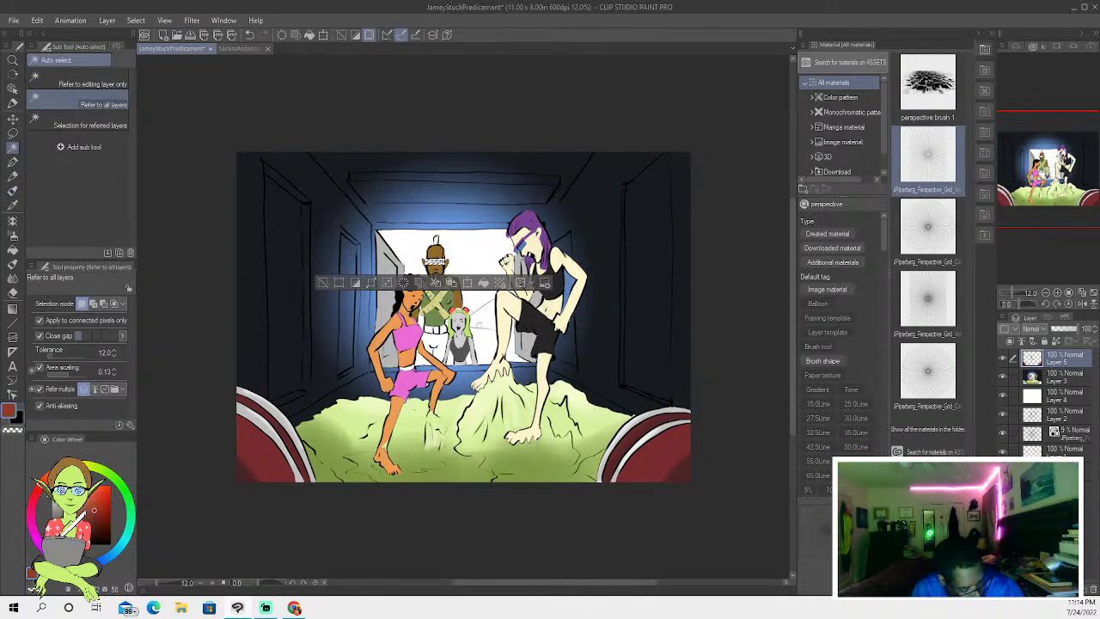
left_click(13, 190)
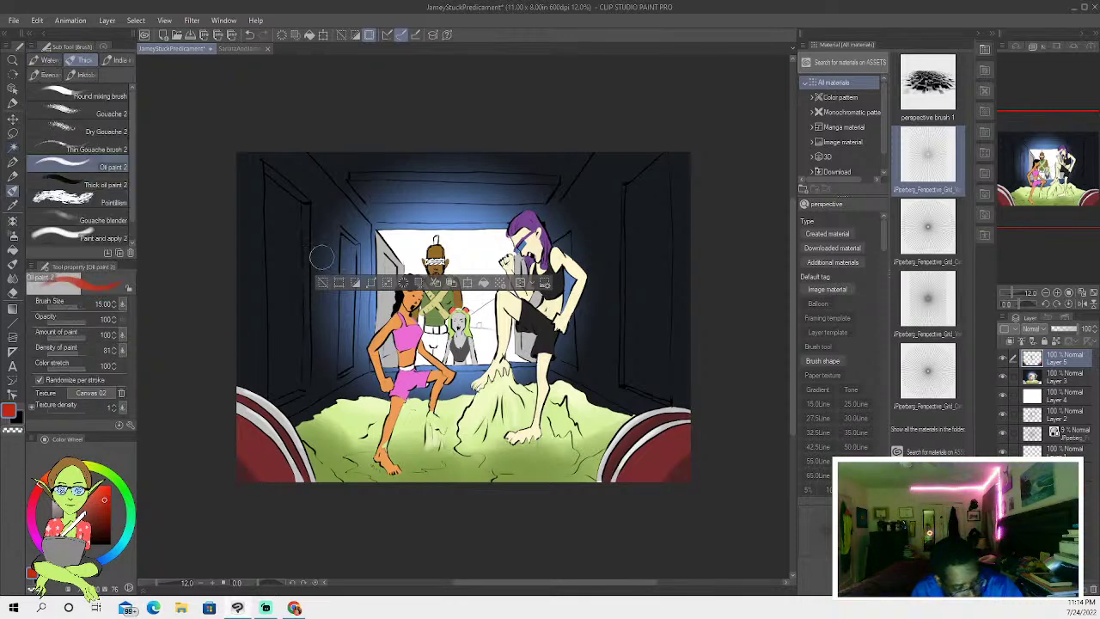
- Select the remaining white strip of the doorway man's visor and paint it dark blue sampled from the corridor wall
left_click(13, 147)
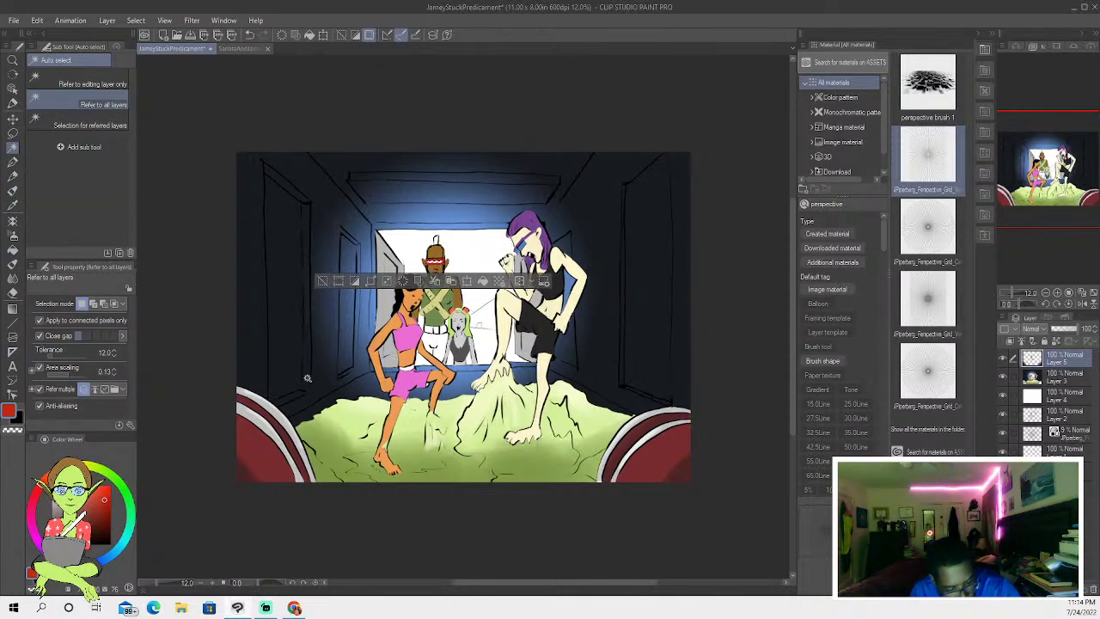
left_click(343, 327, "alt")
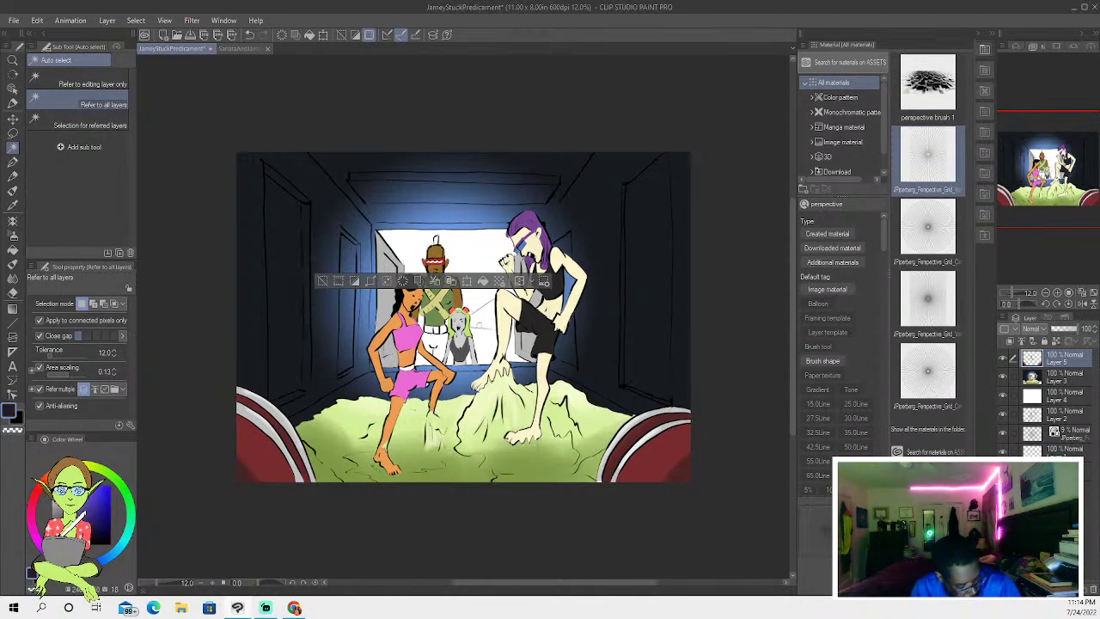
left_click(13, 235)
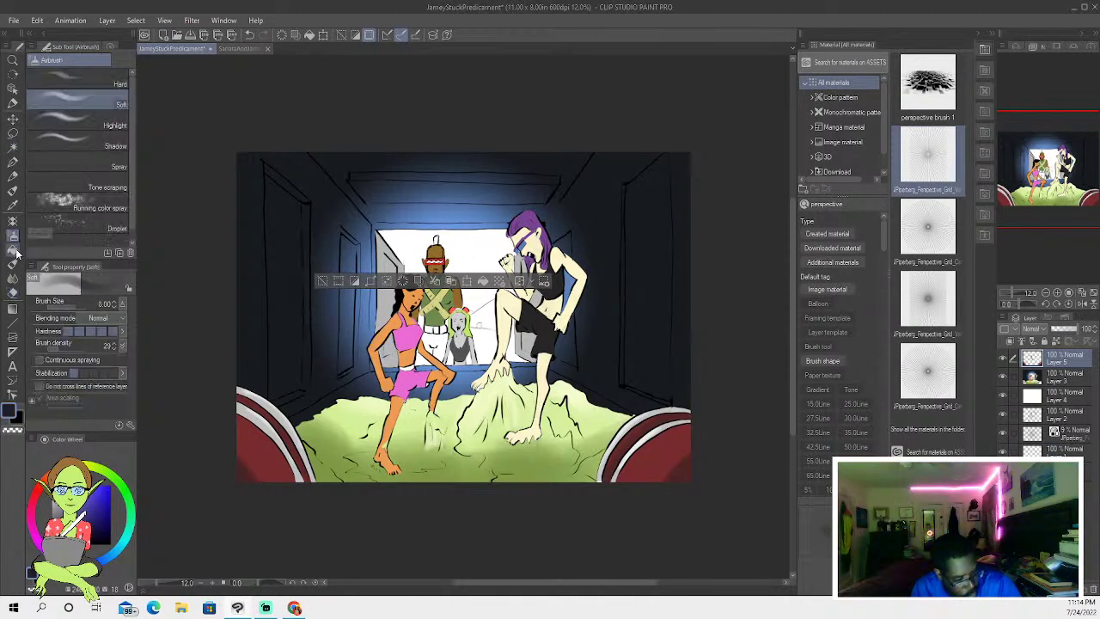
left_click(13, 249)
left_click(13, 190)
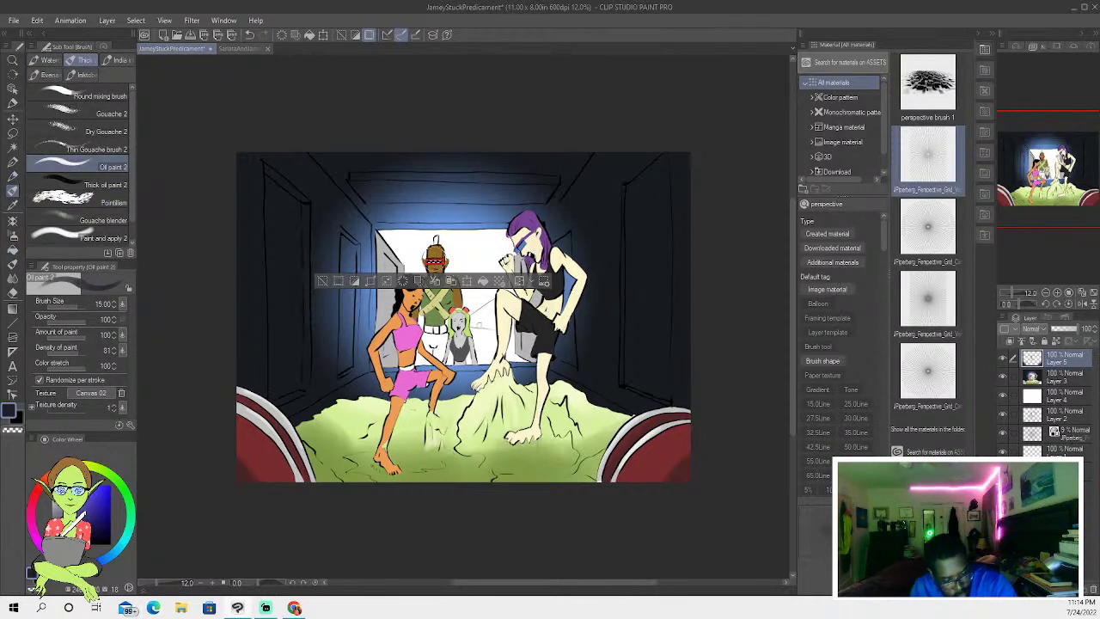
- Select the knob on top of the doorway man's head, fill it with tan, and deselect
key("w")
left_click(436, 241)
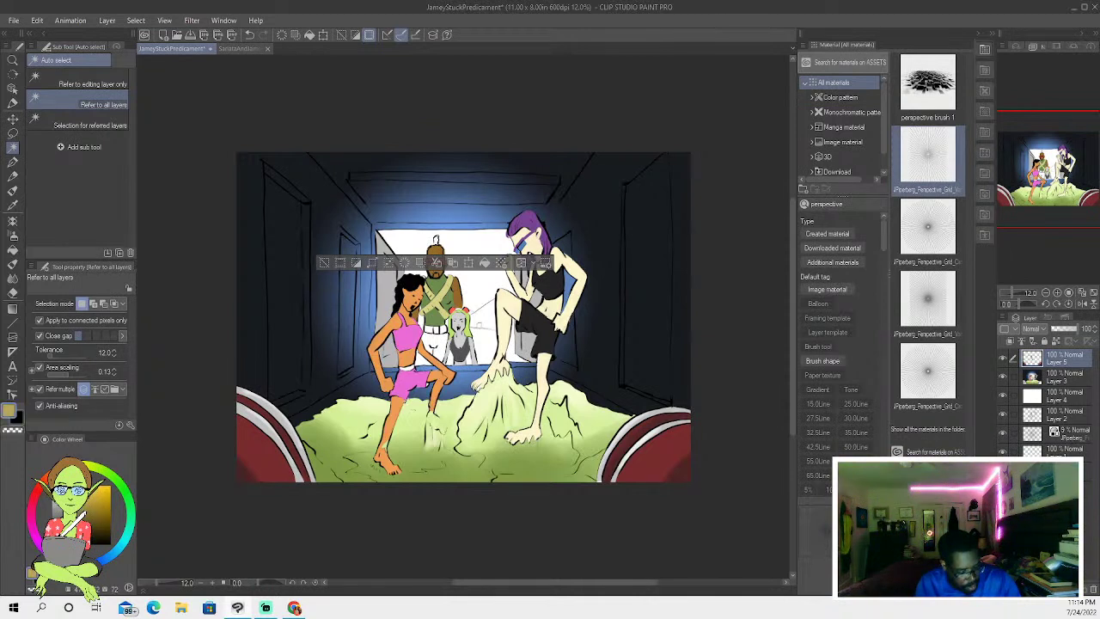
left_click(13, 249)
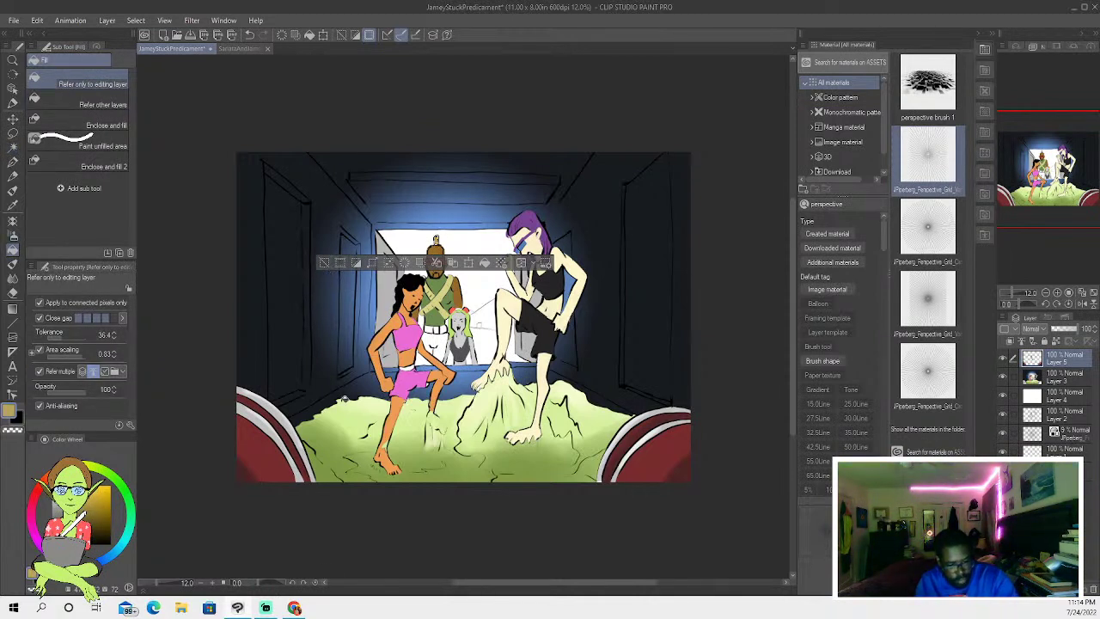
key("ctrl+d")
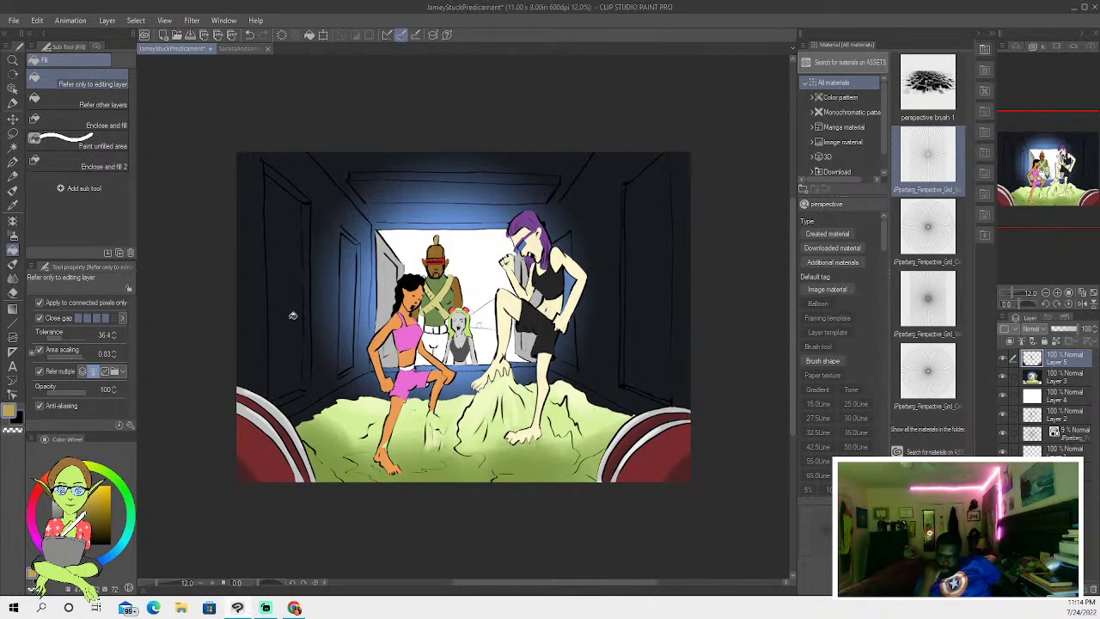
- Add a new layer above the flat colours and select the purple-haired woman's face, arm, torso, leg and foot skin areas
left_click(13, 206)
left_click(507, 329)
key("p")
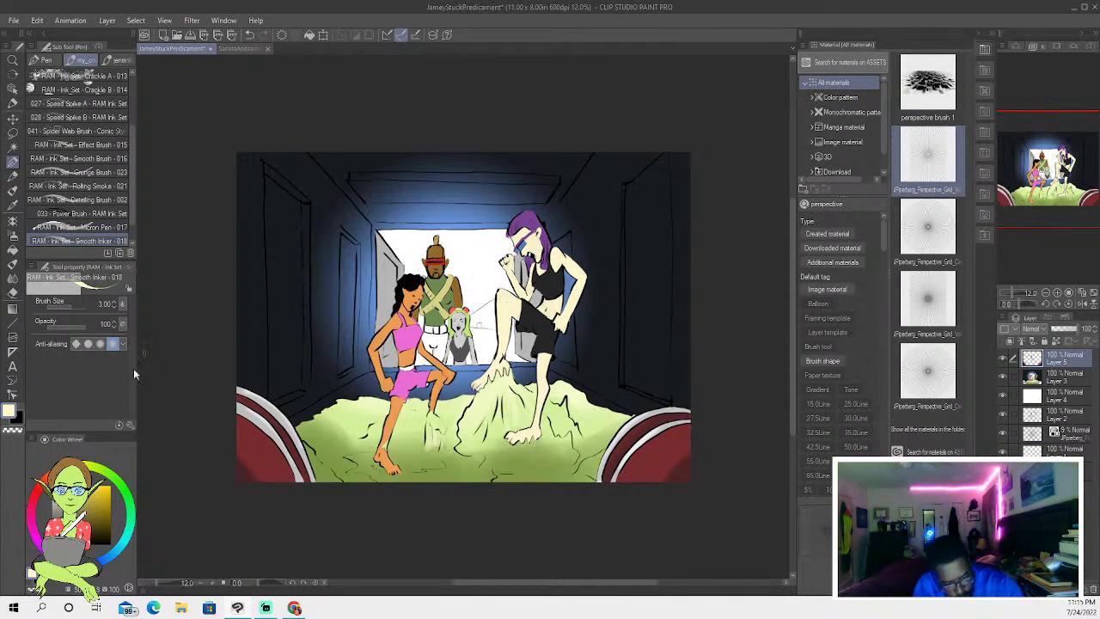
key("x")
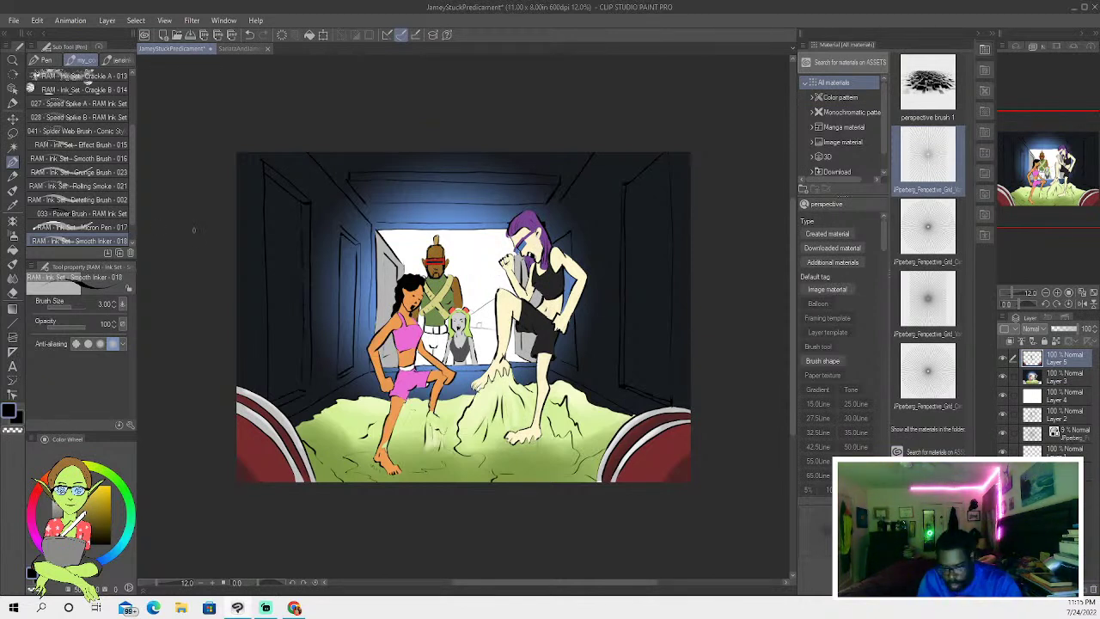
key("ctrl+v")
key("w")
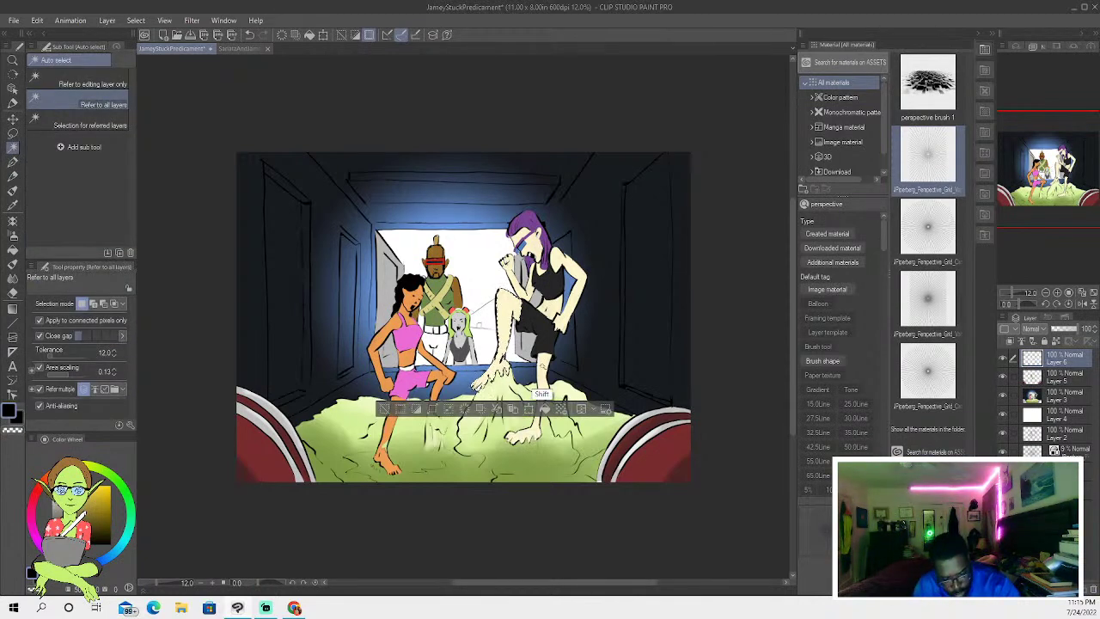
left_click(521, 441, "shift")
left_click(551, 341, "shift")
left_click(550, 332, "shift")
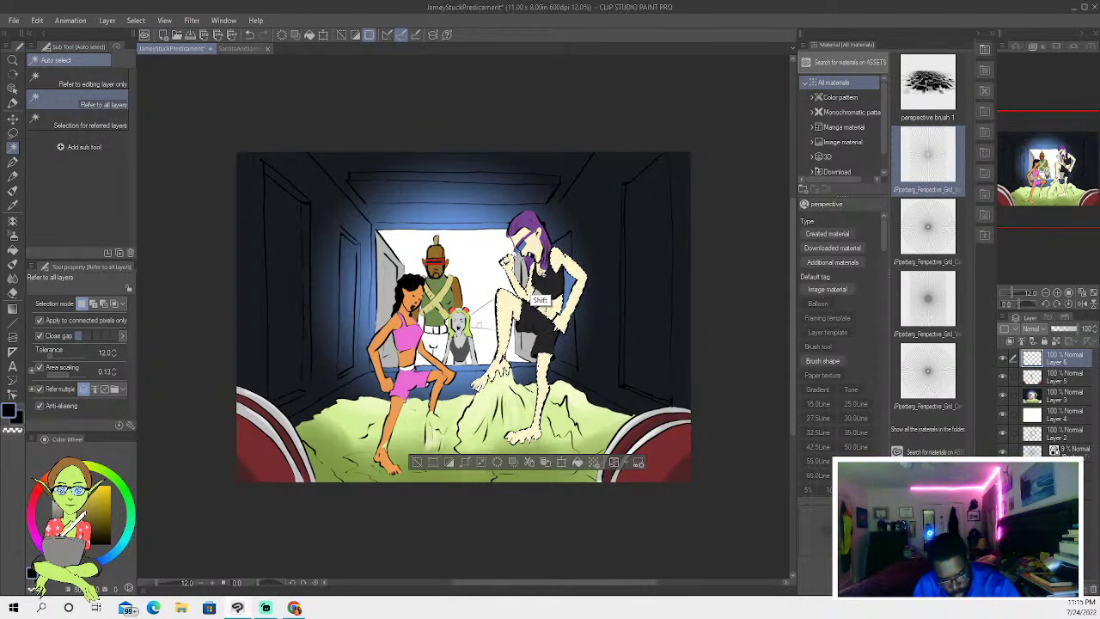
- Shade the purple-haired woman's selected skin in reddish brown with the Oil paint brush at size 5, and deselect
left_click(81, 468)
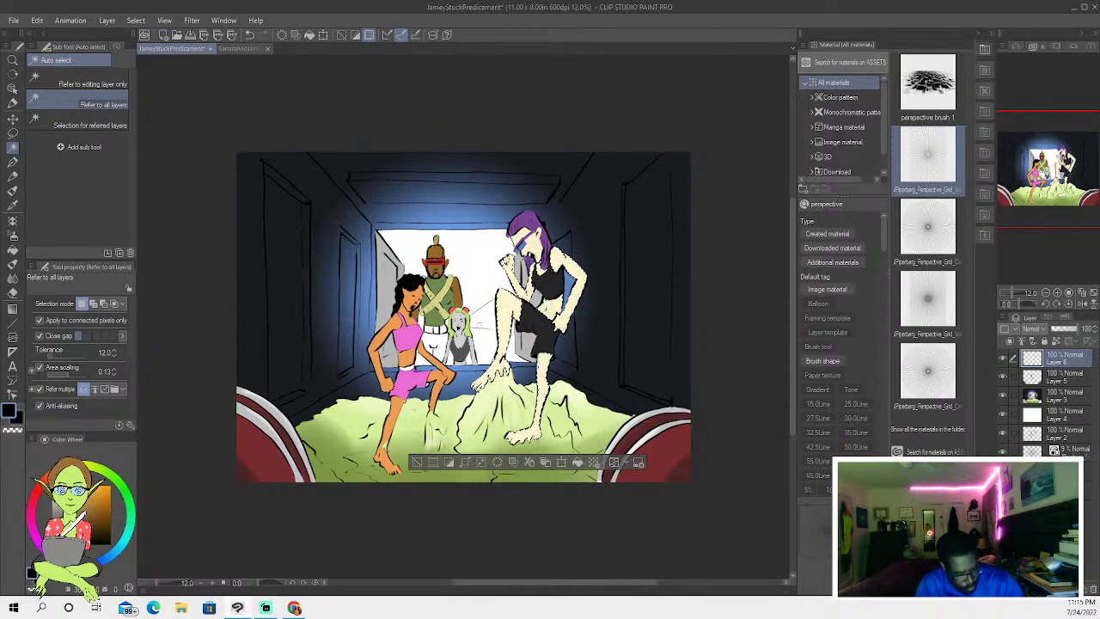
left_click(95, 511)
left_click(12, 264)
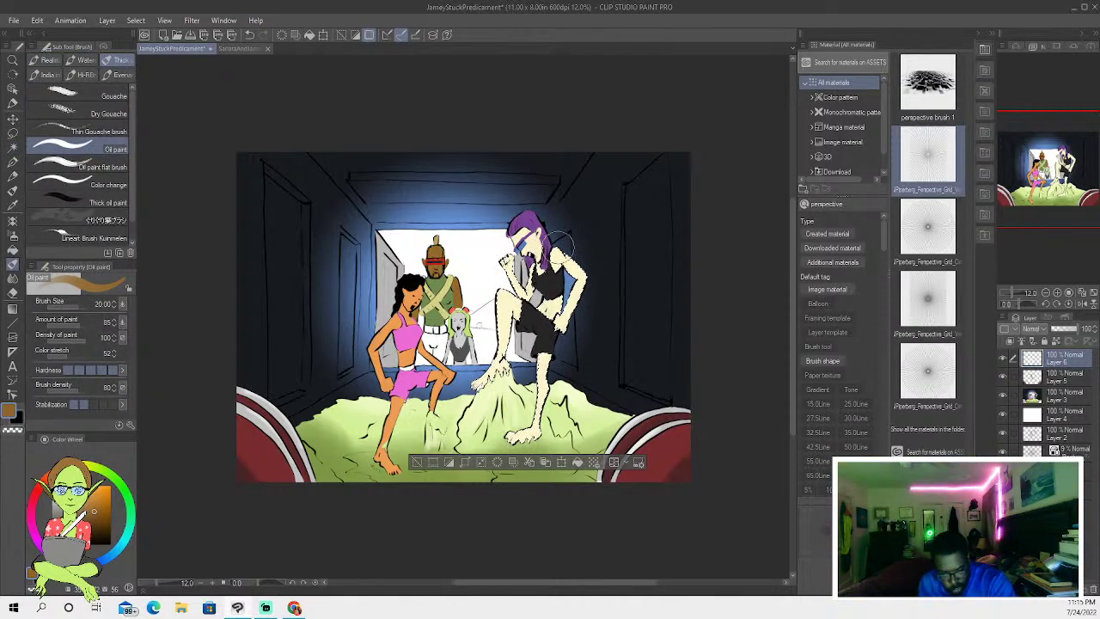
left_click(94, 471)
left_click(72, 469)
left_click(83, 494)
left_click(91, 500)
left_click(88, 499)
left_click(96, 503)
left_click(100, 509)
left_click_drag(99, 509, 98, 504)
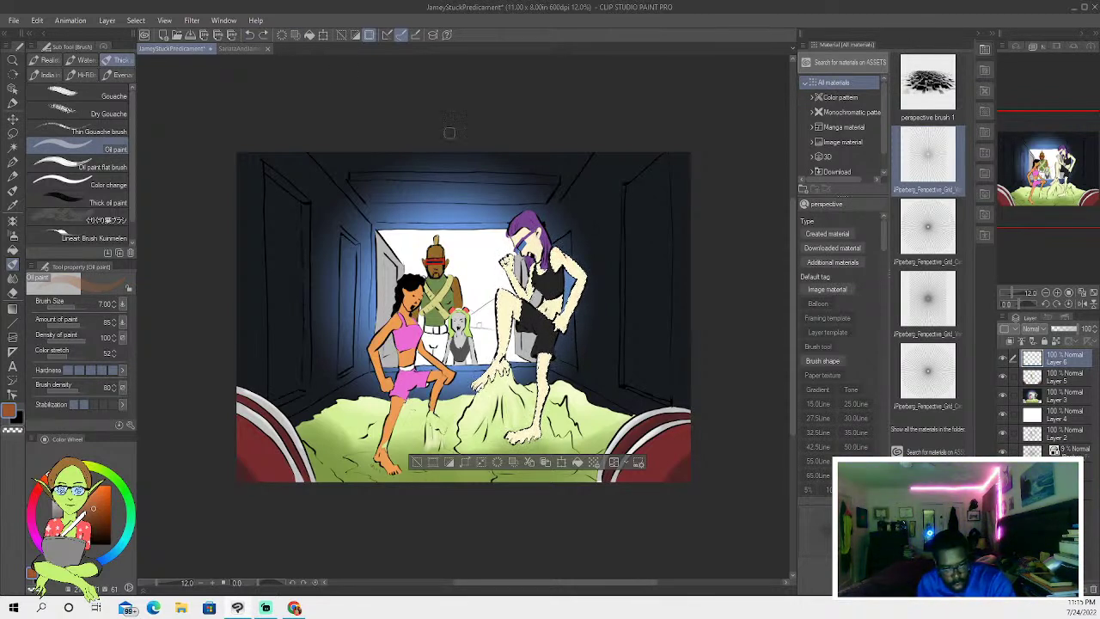
key("bracketleft")
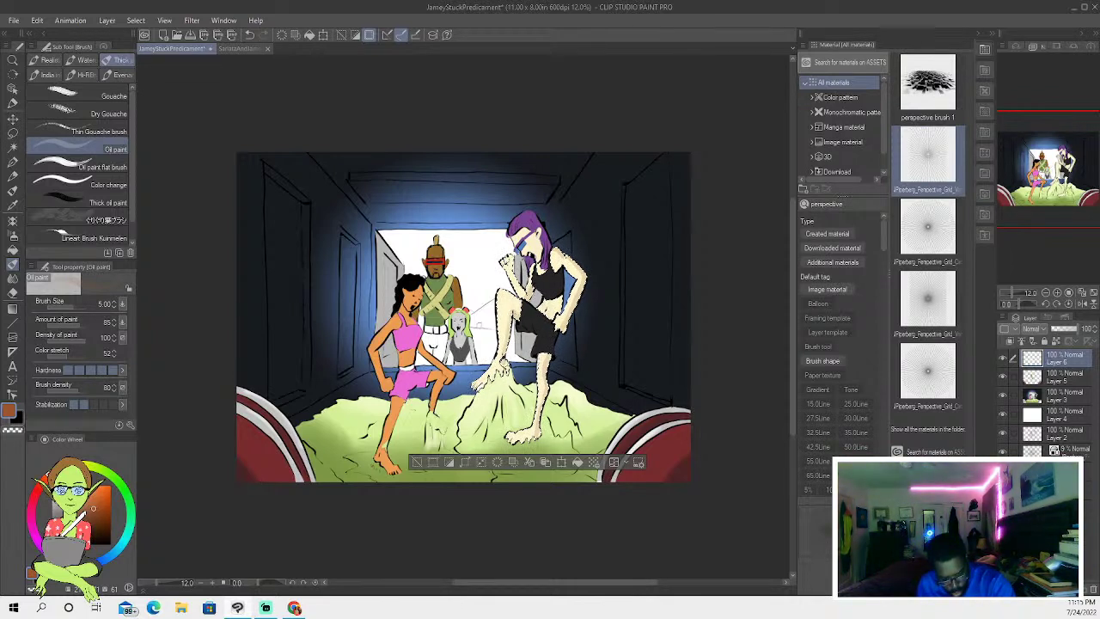
left_click(415, 463)
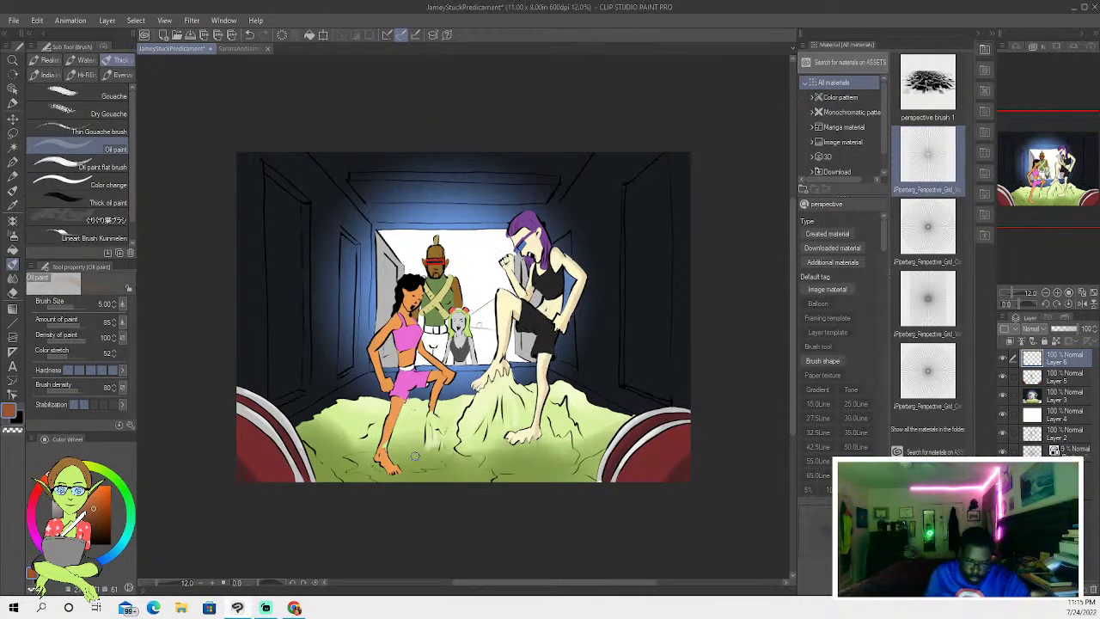
- Select all the orange skin areas of the girl in pink, including her arms, torso, legs and feet
left_click(12, 148)
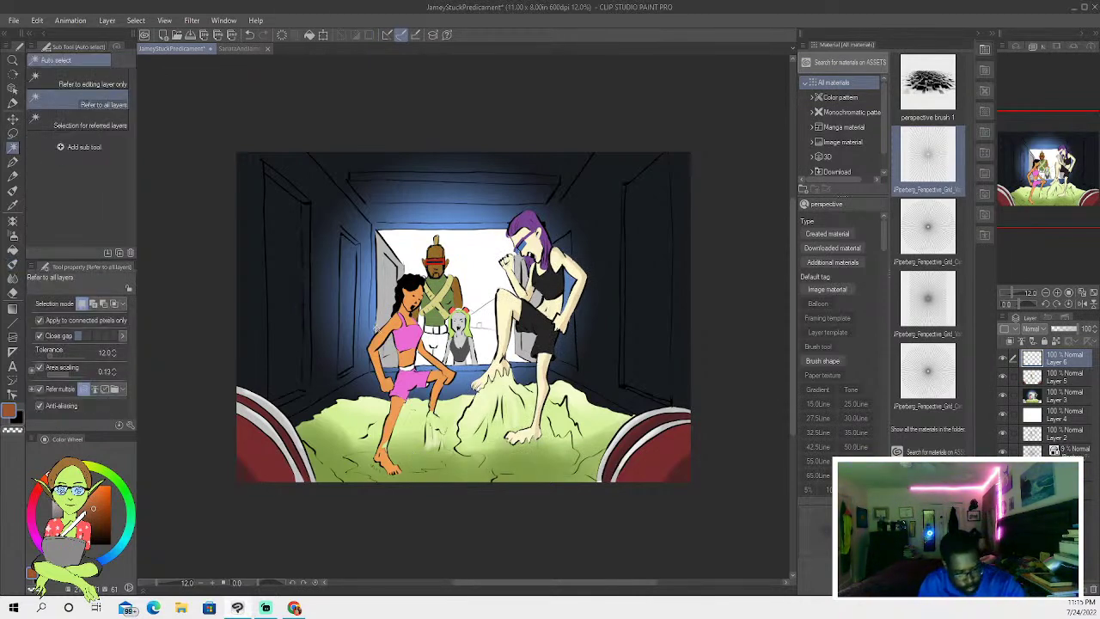
left_click(386, 337)
left_click(394, 442, "shift")
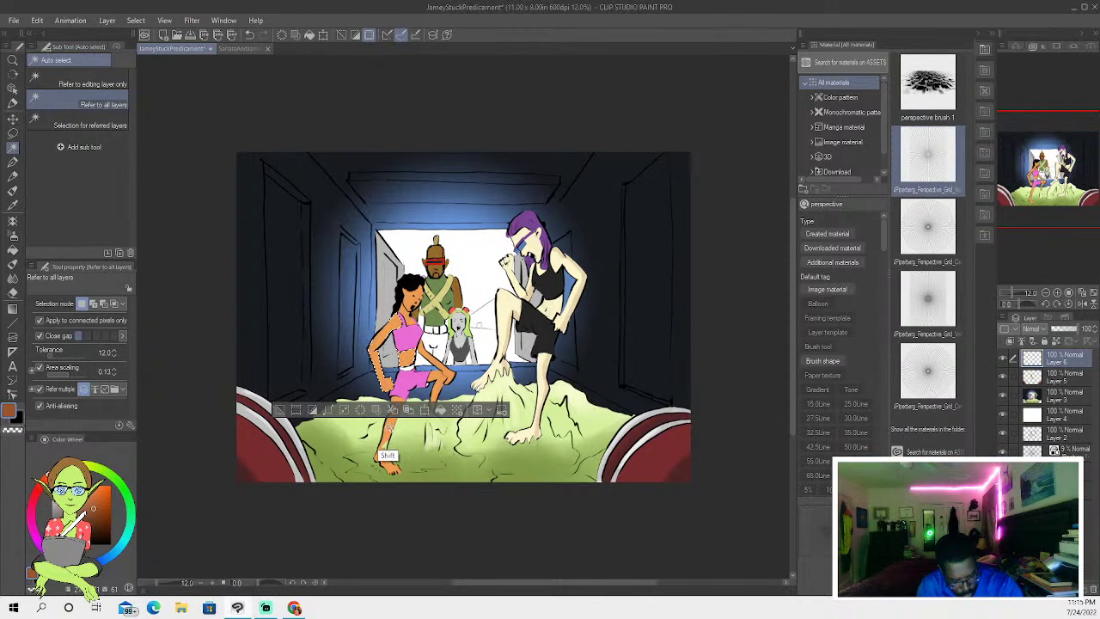
left_click(388, 464, "shift")
left_click(440, 409, "shift")
left_click(406, 357, "shift")
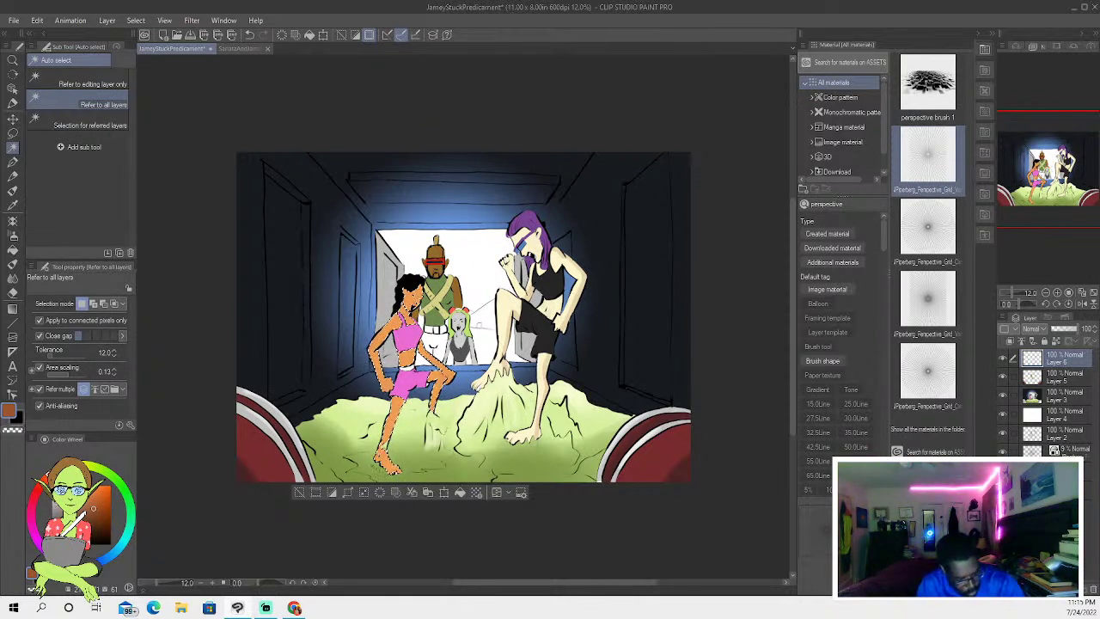
- Shade the pink-clad girl's selected skin in dark red with Oil paint 2 at opacity 30 and size 6, and deselect
left_click(37, 495)
left_click(92, 522)
left_click(13, 191)
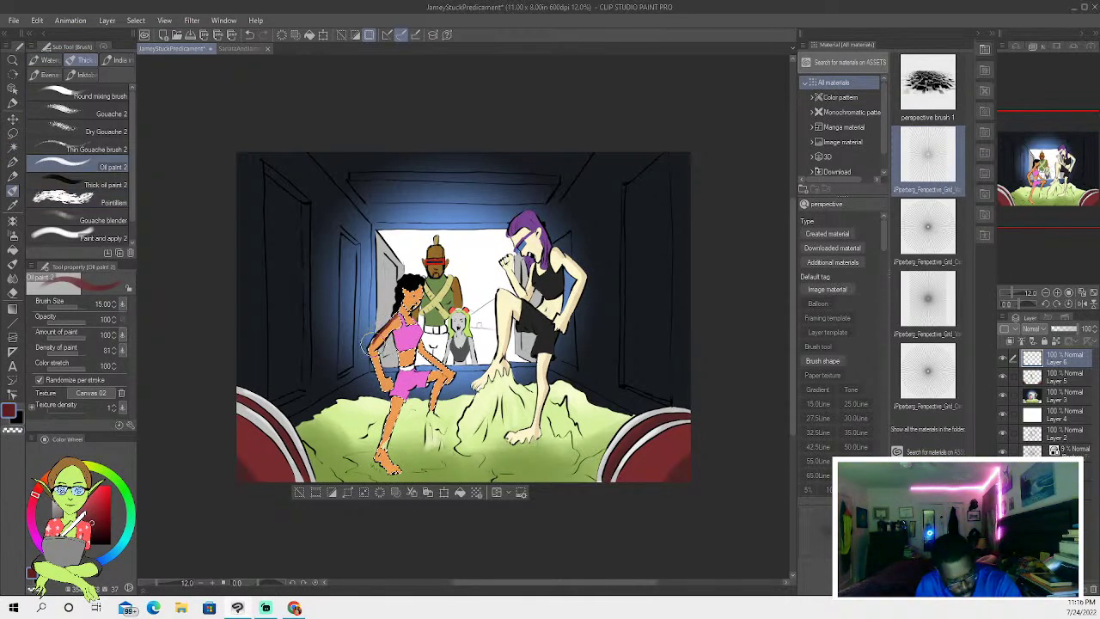
left_click(249, 35)
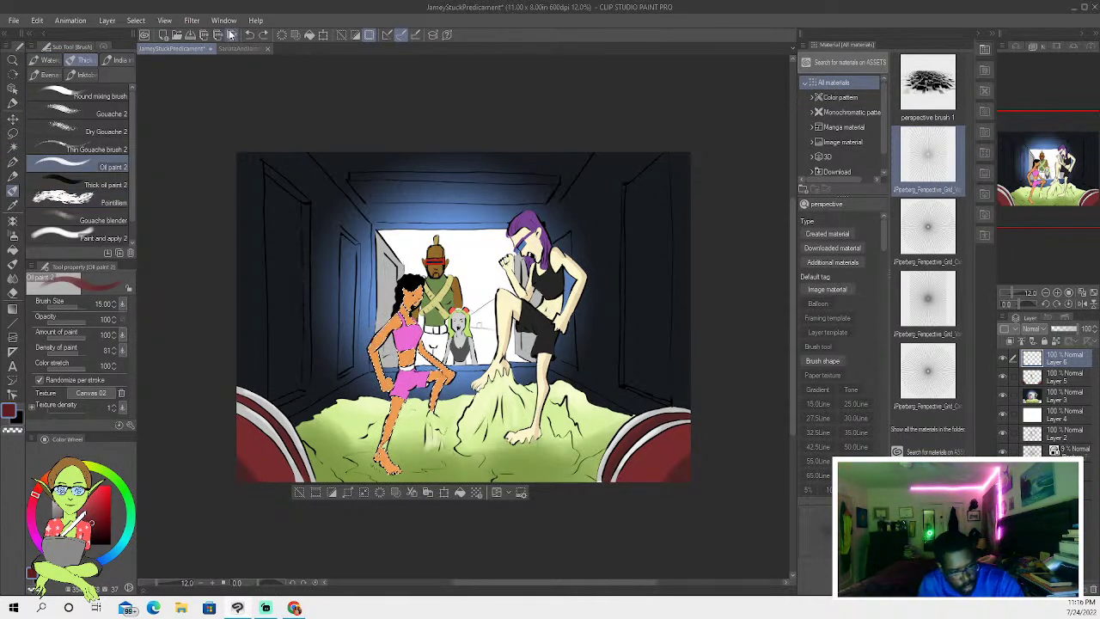
left_click(13, 234)
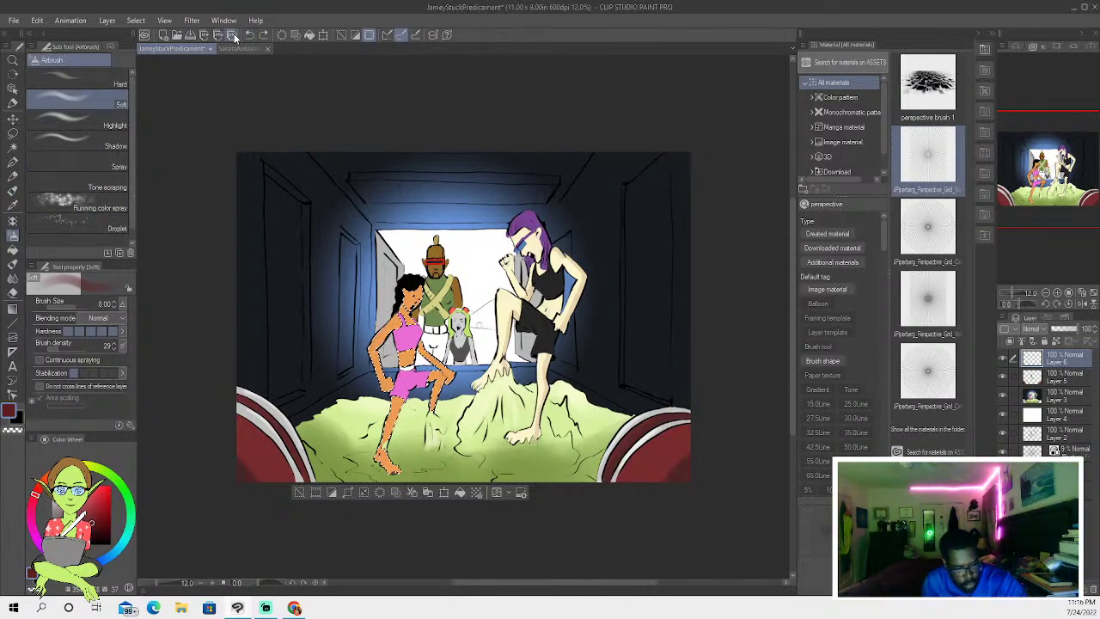
left_click(13, 190)
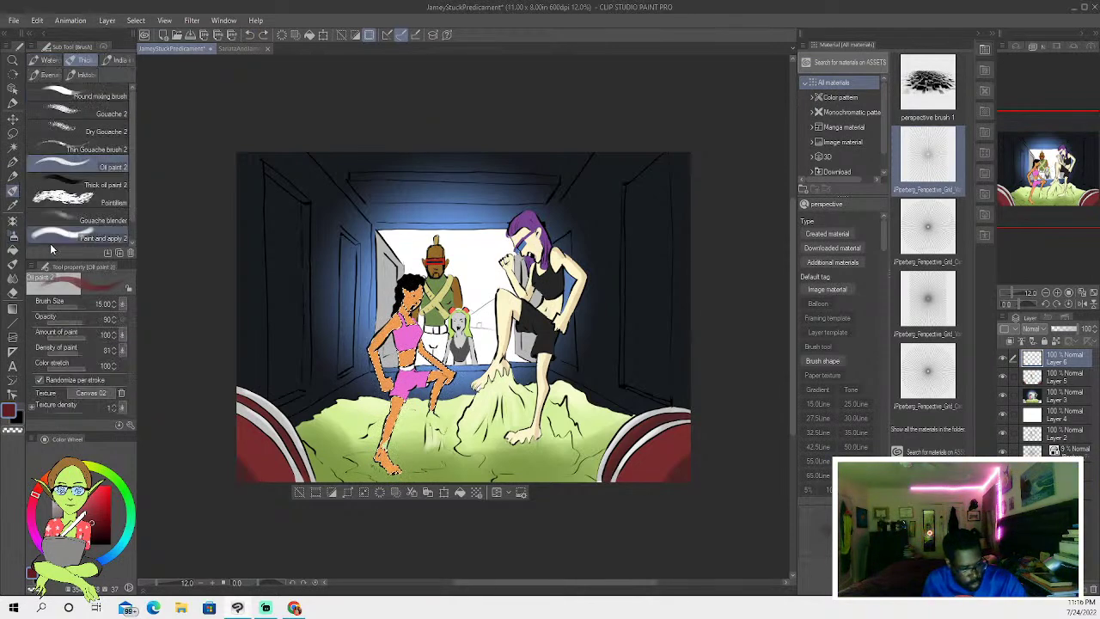
key("ctrl+[")
key("ctrl+[")
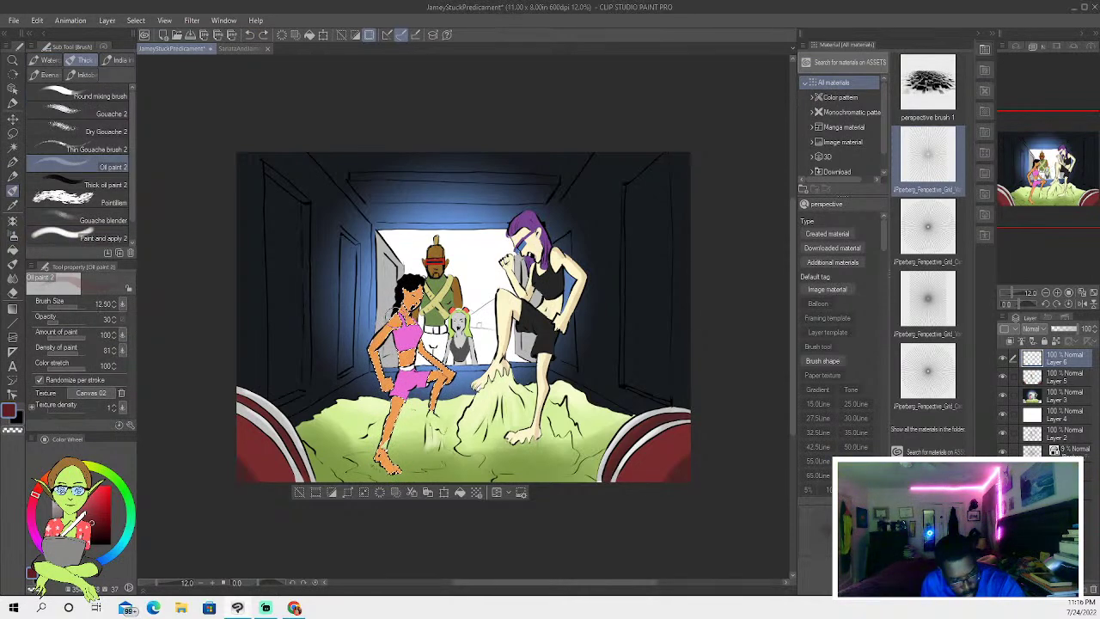
key("bracketleft")
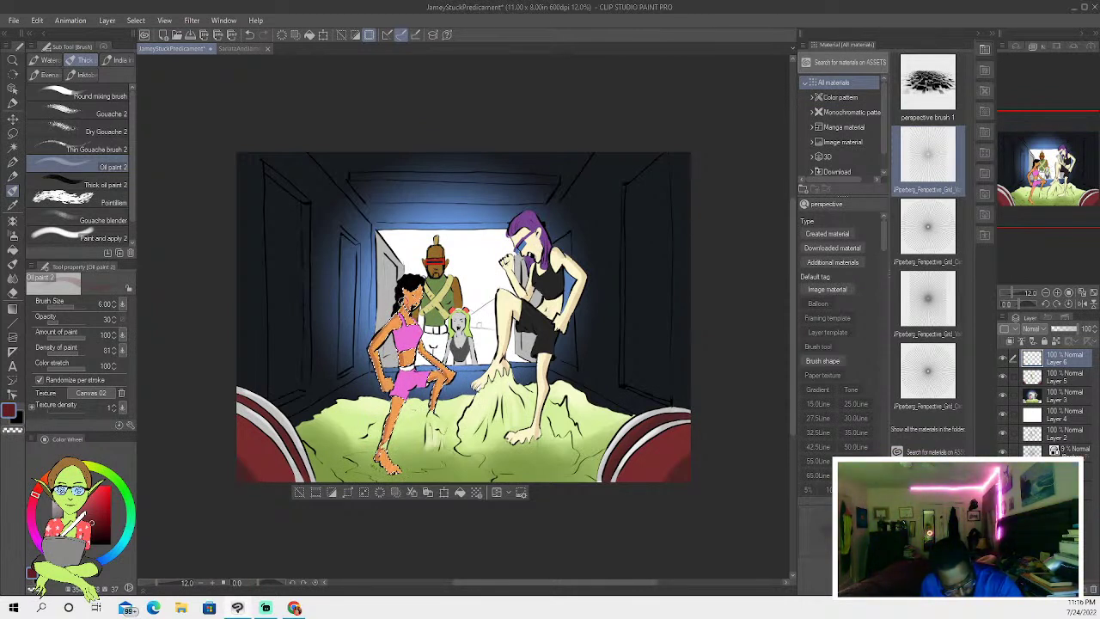
left_click(301, 493)
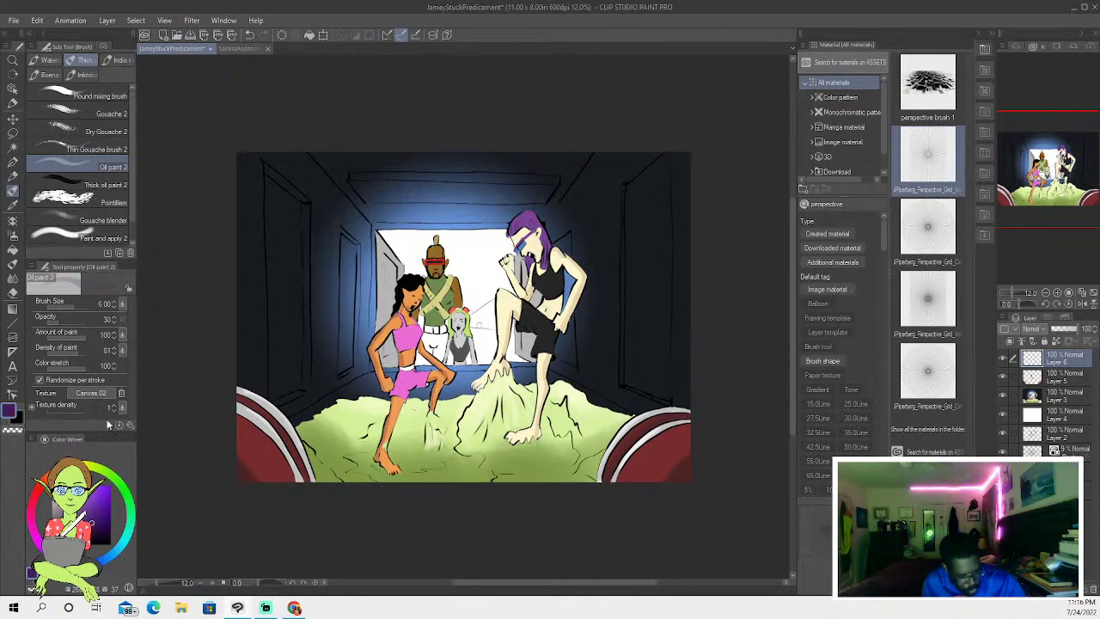
- Select the girl's pink top and shorts, shade them in dark purple with the Oil paint 2 brush at size 6, and deselect
left_click(12, 147)
left_click(409, 341, "shift")
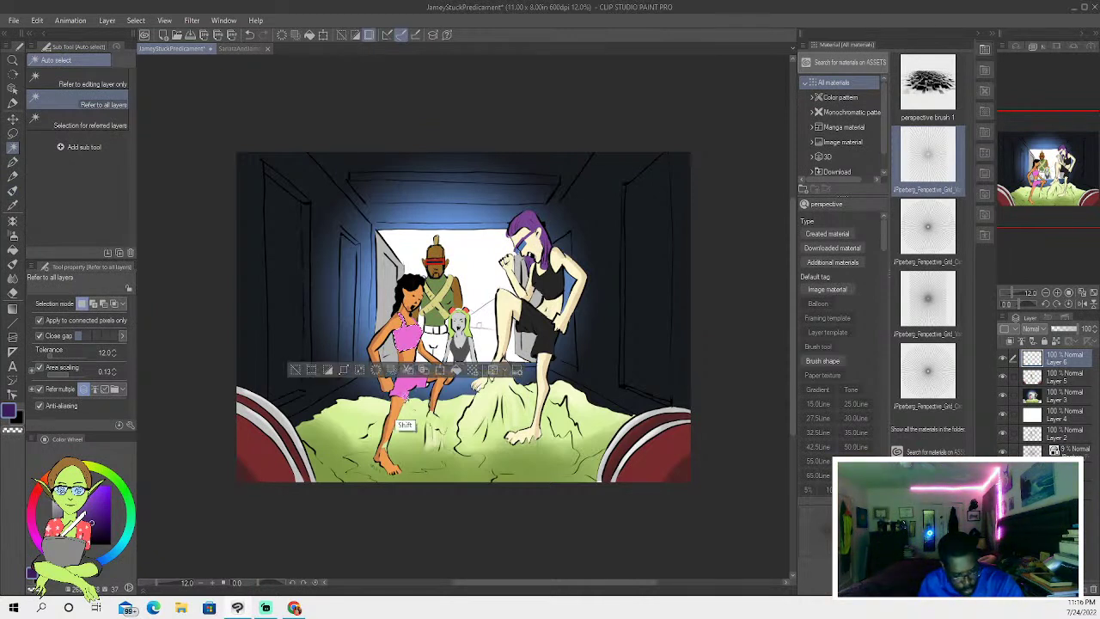
left_click(404, 391, "shift")
left_click(13, 190)
left_click_drag(401, 317, 389, 395)
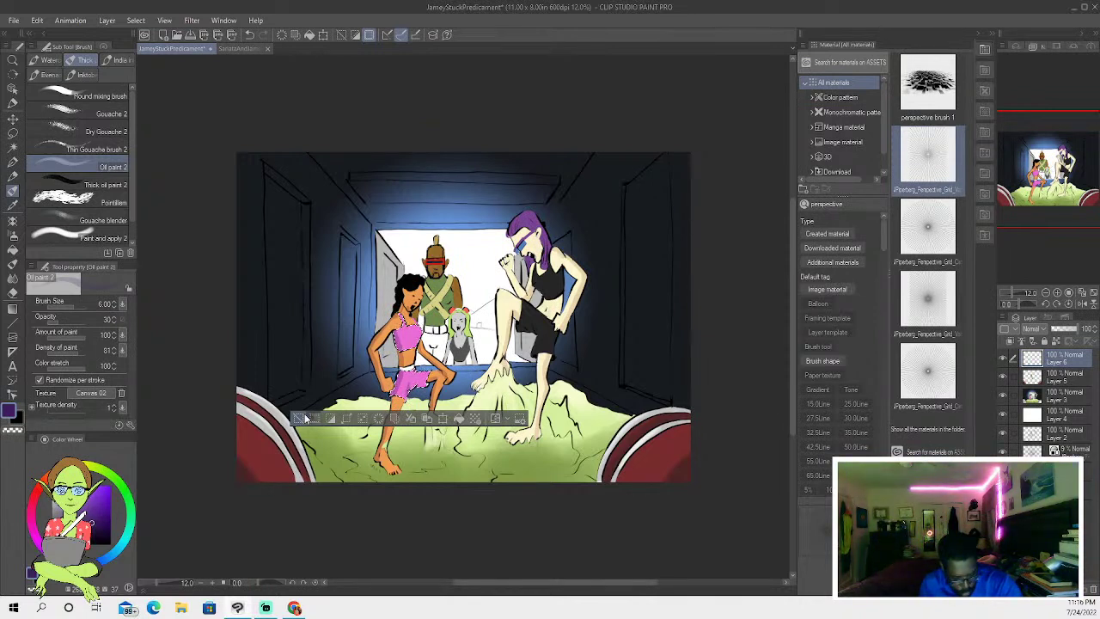
key("ctrl+d")
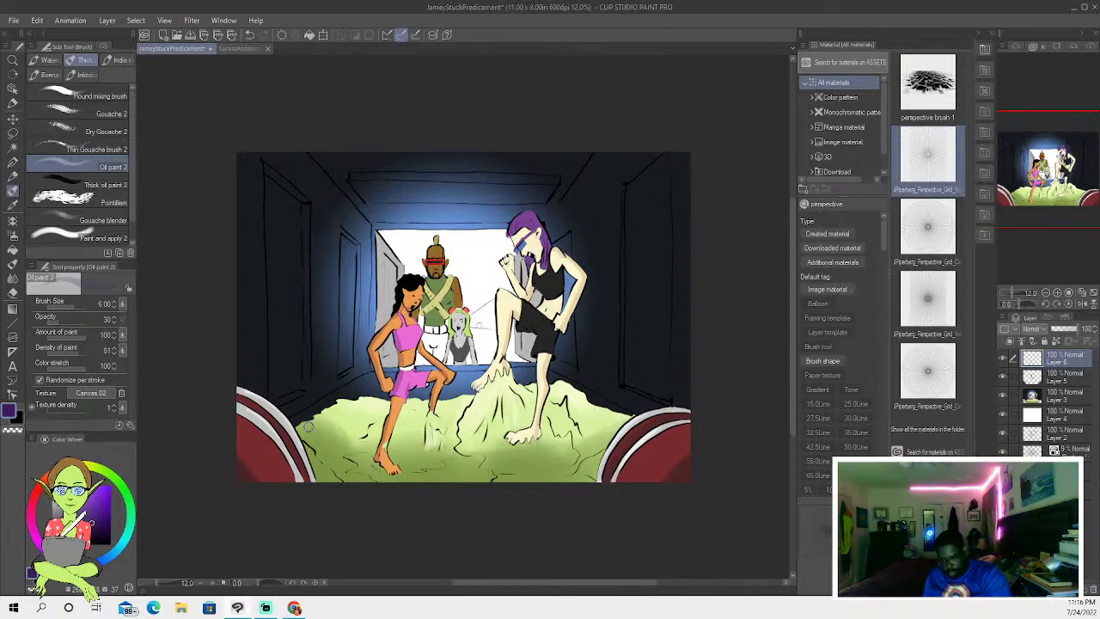
- Add another new layer and set up the Soft airbrush at size 100 with a muted dark purple
key("ctrl+shift+n")
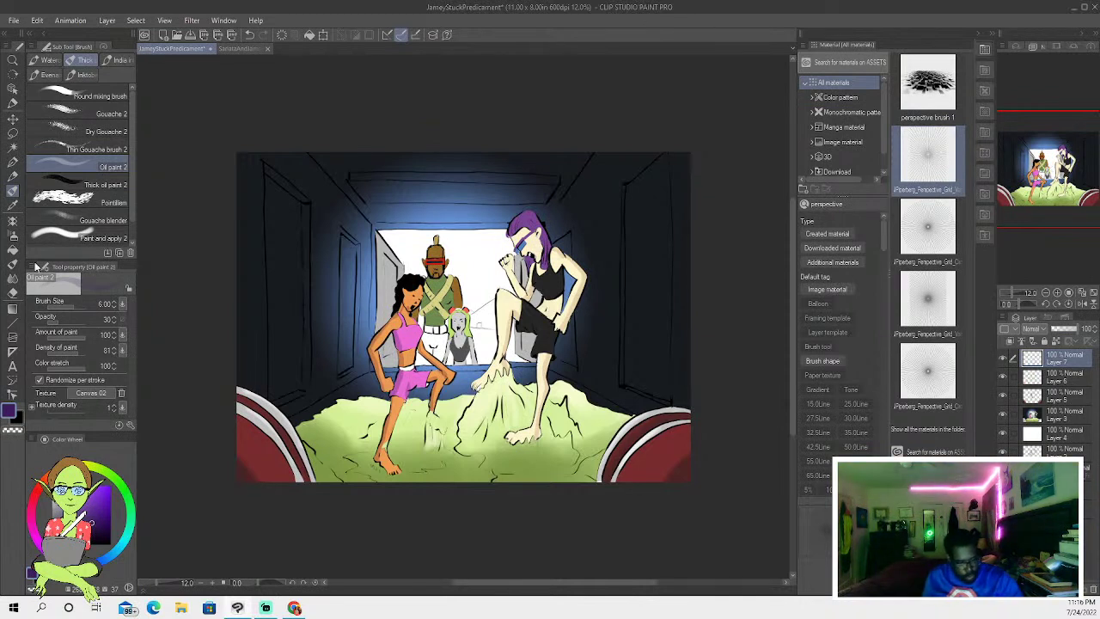
left_click(13, 235)
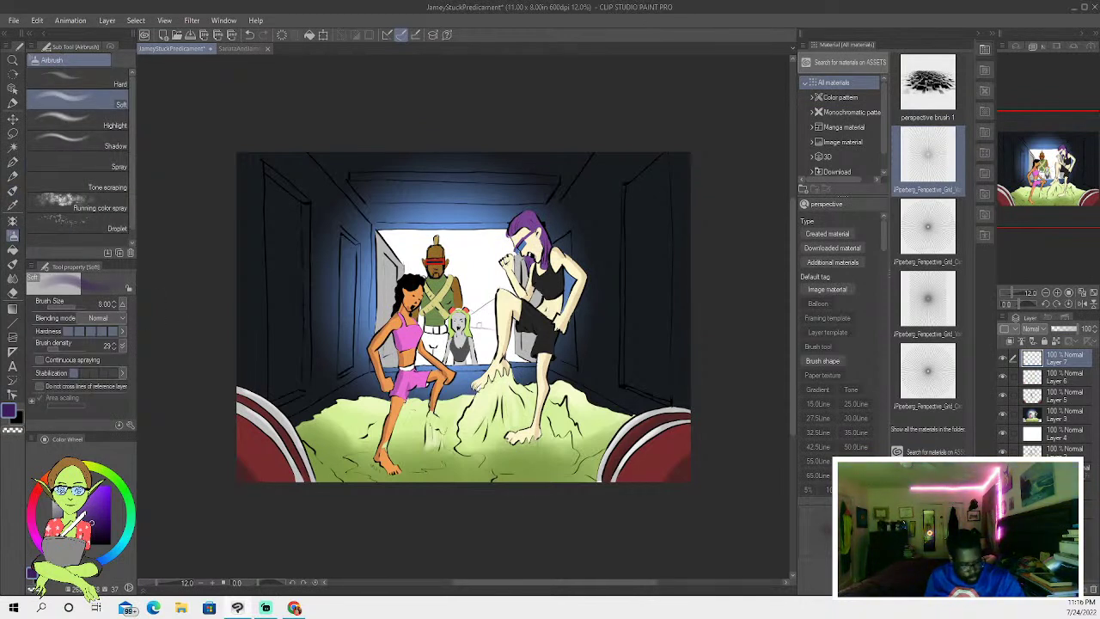
left_click(81, 521)
key("bracketright")
key("bracketright")
key("bracketright")
key("bracketright")
key("bracketright")
key("bracketright")
key("bracketright")
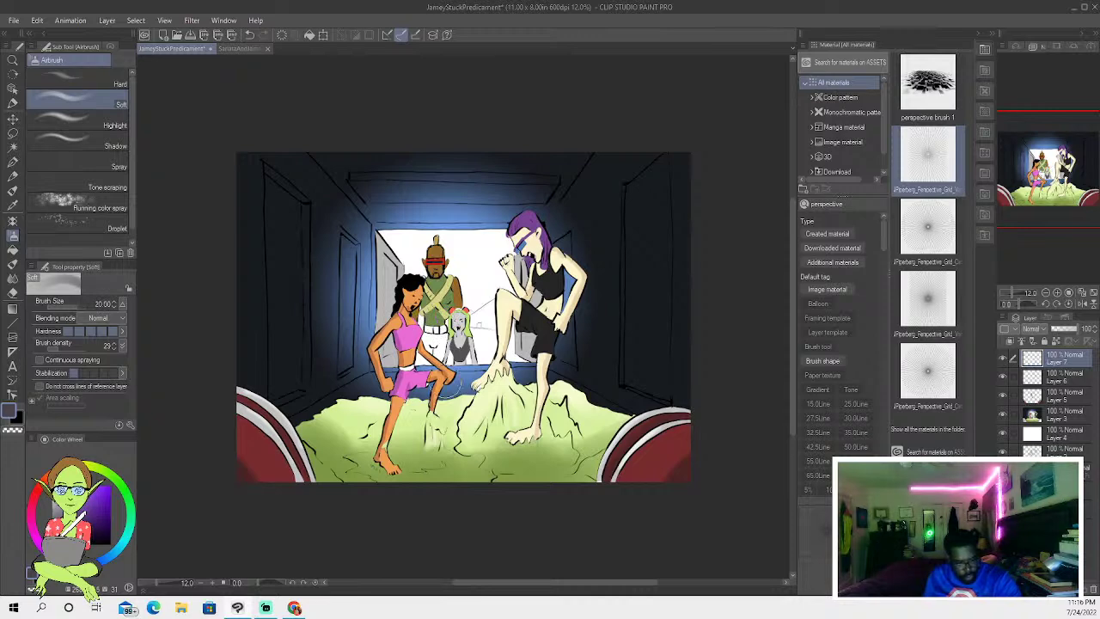
key("bracketright")
key("bracketright")
key("bracketright")
key("bracketright")
key("bracketright")
key("bracketright")
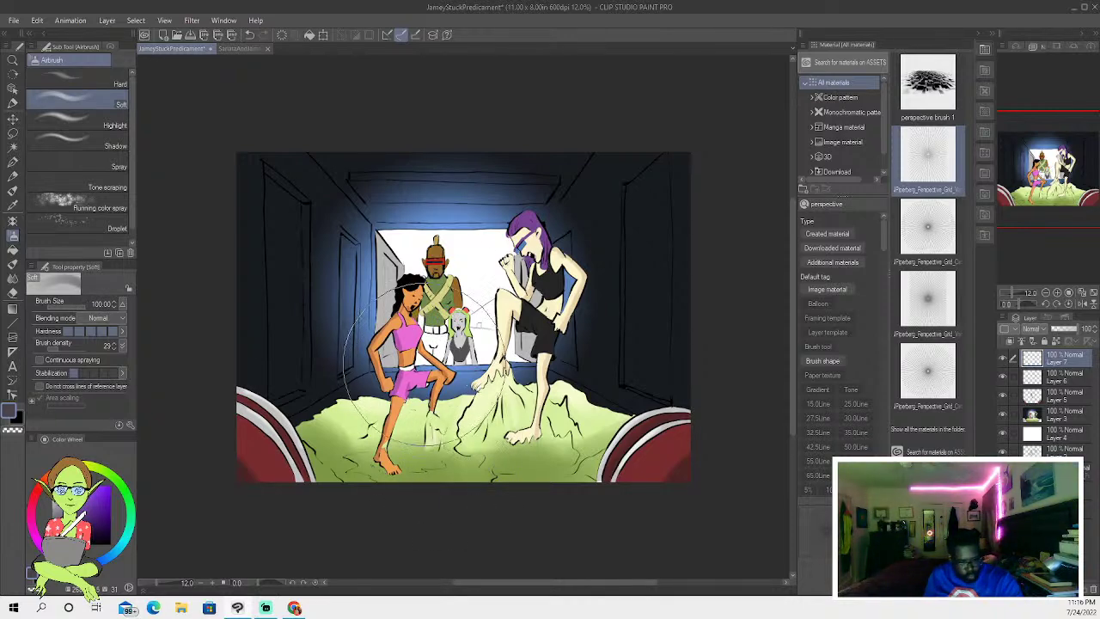
- Try airbrushing shadow over the doorway and figures in purple and in dark blue sampled from the corridor wall, and undo both attempts
mouse_move(544, 324)
left_mouse_down()
mouse_move(445, 360)
mouse_move(528, 301)
mouse_move(414, 285)
left_mouse_up()
left_click(249, 34)
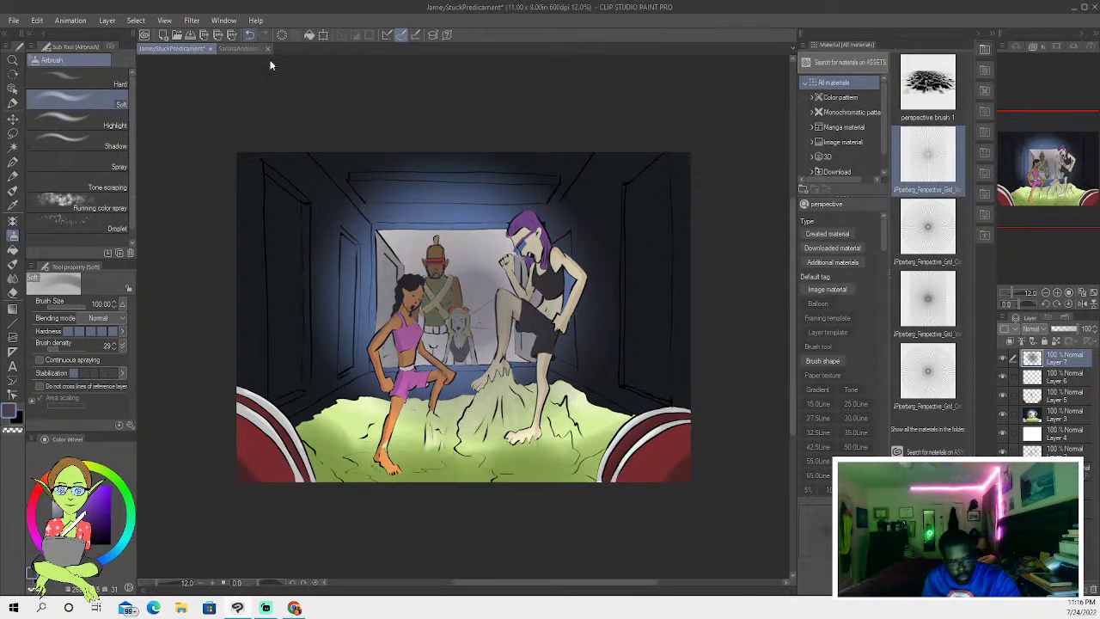
left_click(12, 205)
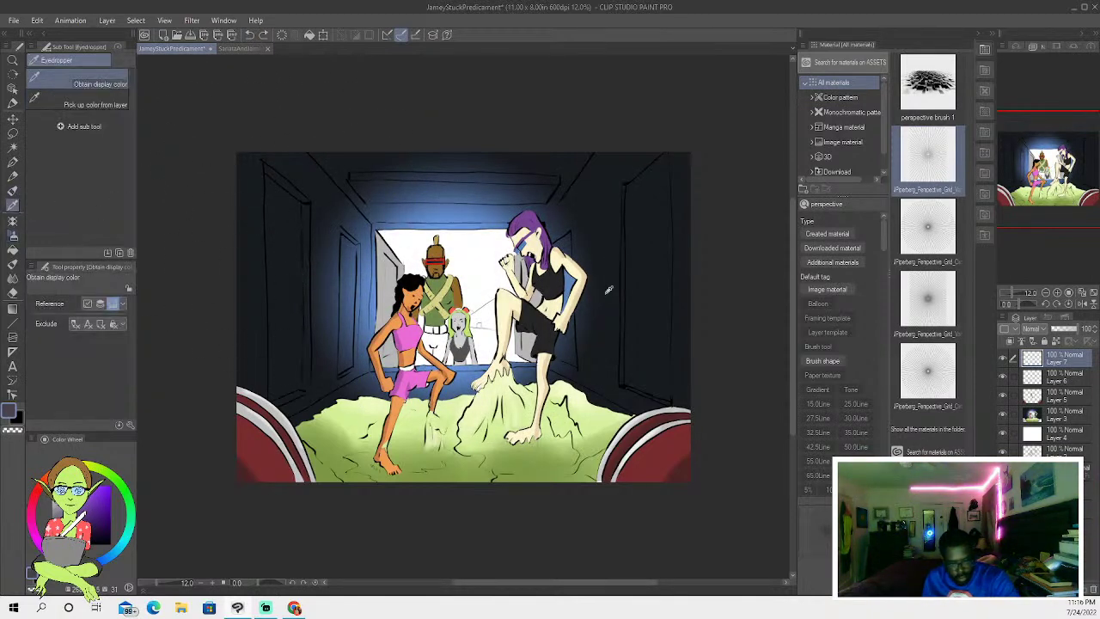
left_click(13, 190)
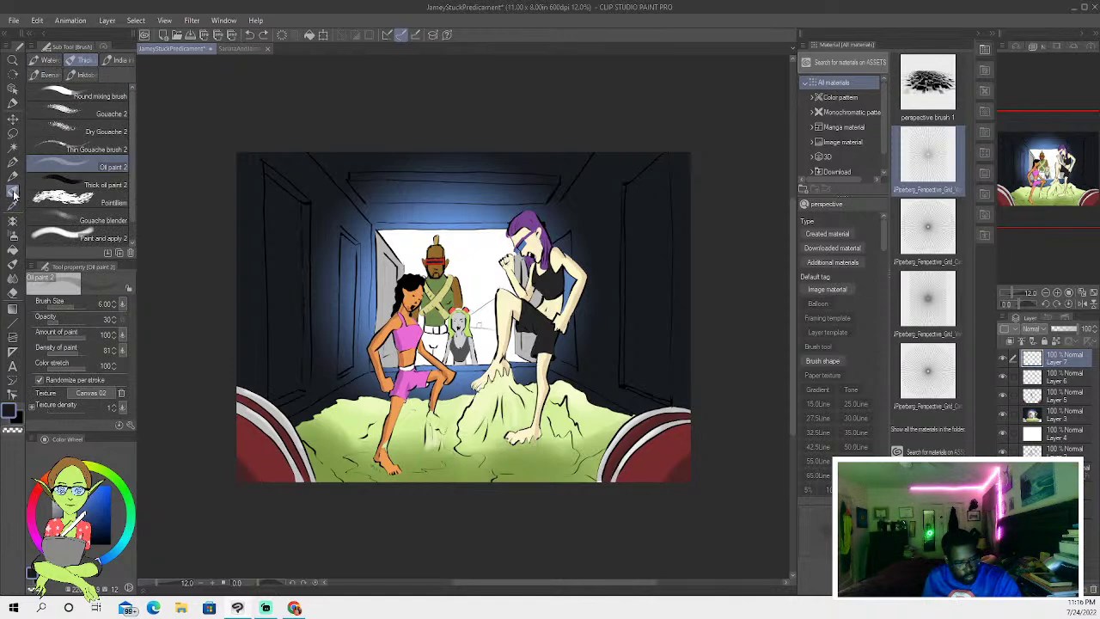
left_click(13, 234)
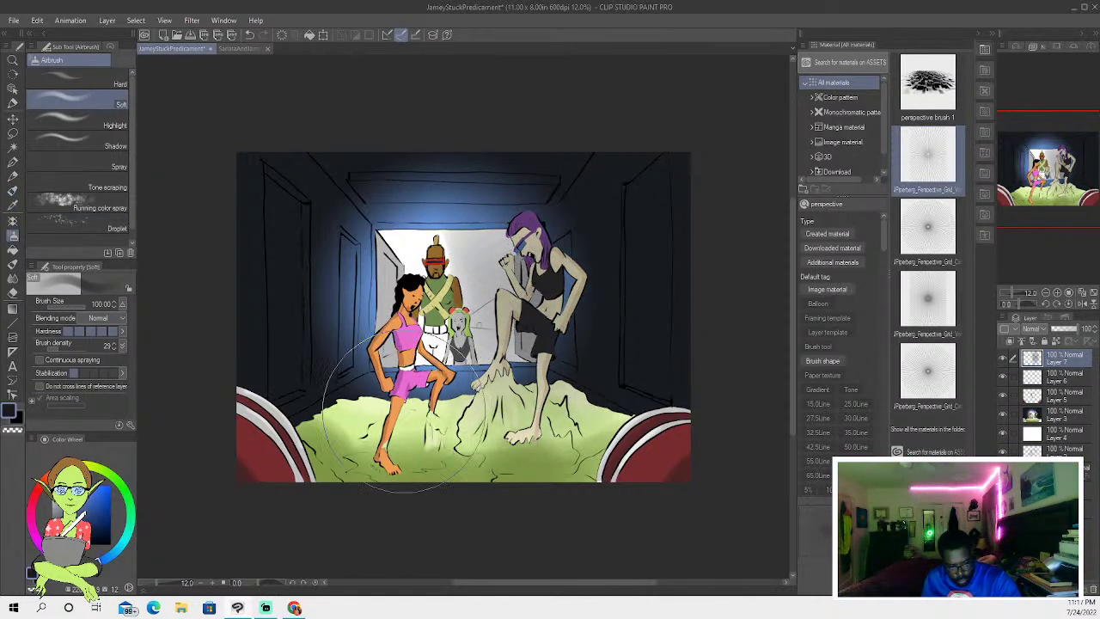
left_click(250, 35)
left_click(250, 35)
- Try shading the purple-haired woman and the girl in pink in dark blue with a smaller Soft airbrush, and undo the strokes
key("bracketleft")
key("bracketleft")
key("bracketleft")
key("bracketleft")
key("bracketleft")
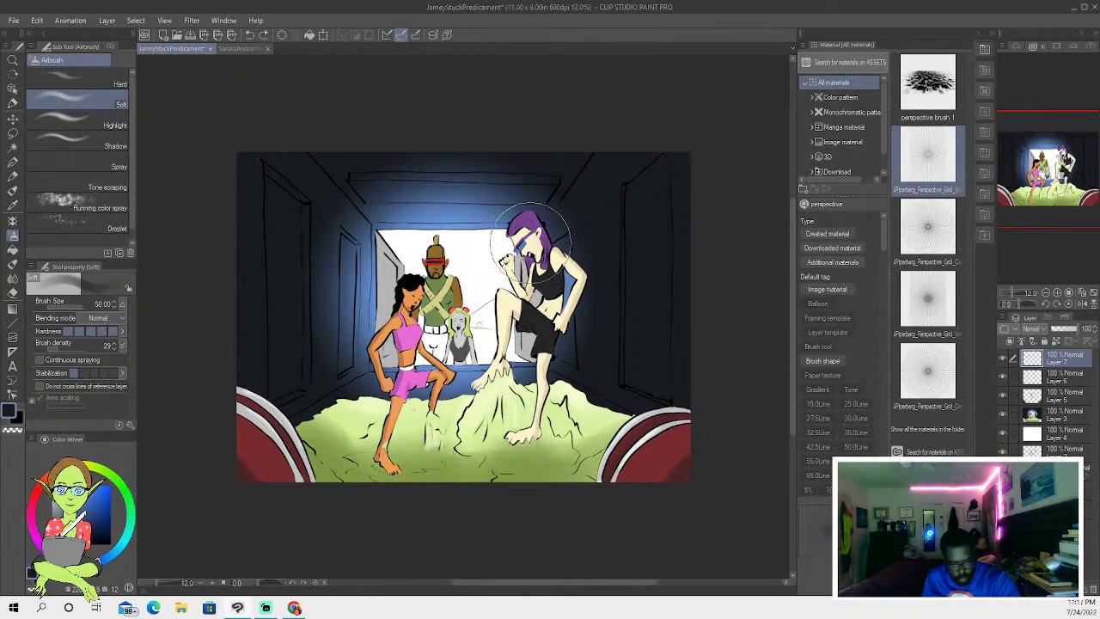
mouse_move(563, 282)
left_mouse_down()
mouse_move(543, 377)
mouse_move(557, 248)
mouse_move(543, 364)
mouse_move(507, 317)
mouse_move(477, 391)
left_mouse_up()
mouse_move(398, 352)
left_mouse_down()
mouse_move(387, 461)
mouse_move(415, 326)
mouse_move(412, 487)
left_mouse_up()
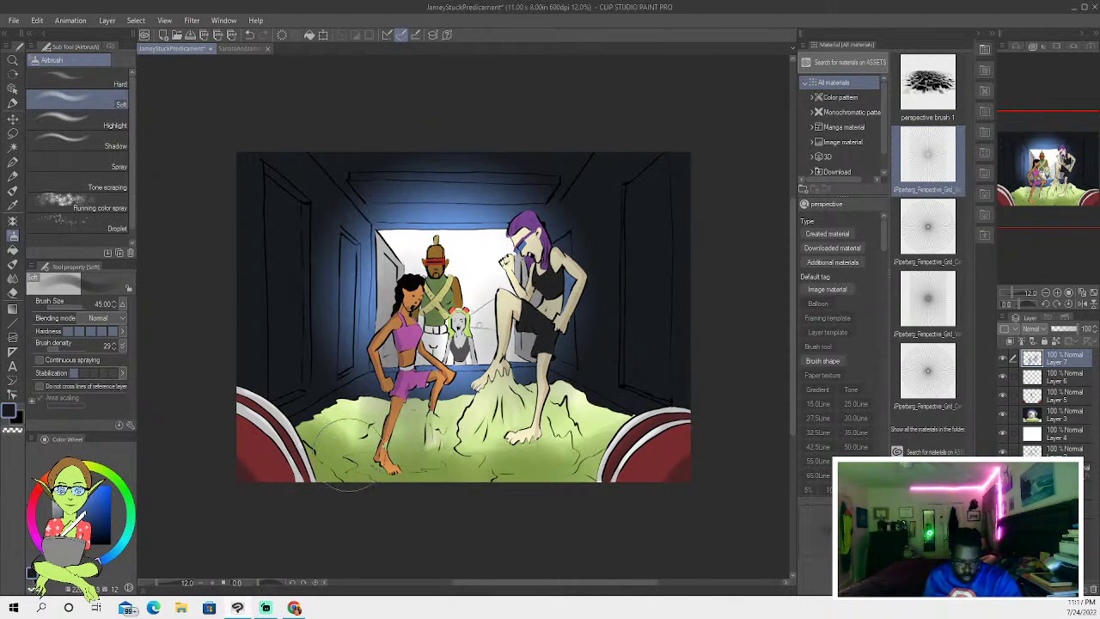
left_click(250, 35)
left_click(253, 38)
- Try airbrushing a dark blue haze over the doorway and its figures at brush size 60, and undo it
key("bracketright")
key("bracketright")
mouse_move(429, 386)
left_mouse_down()
mouse_move(401, 325)
mouse_move(425, 323)
mouse_move(532, 237)
mouse_move(460, 208)
mouse_move(383, 282)
left_mouse_up()
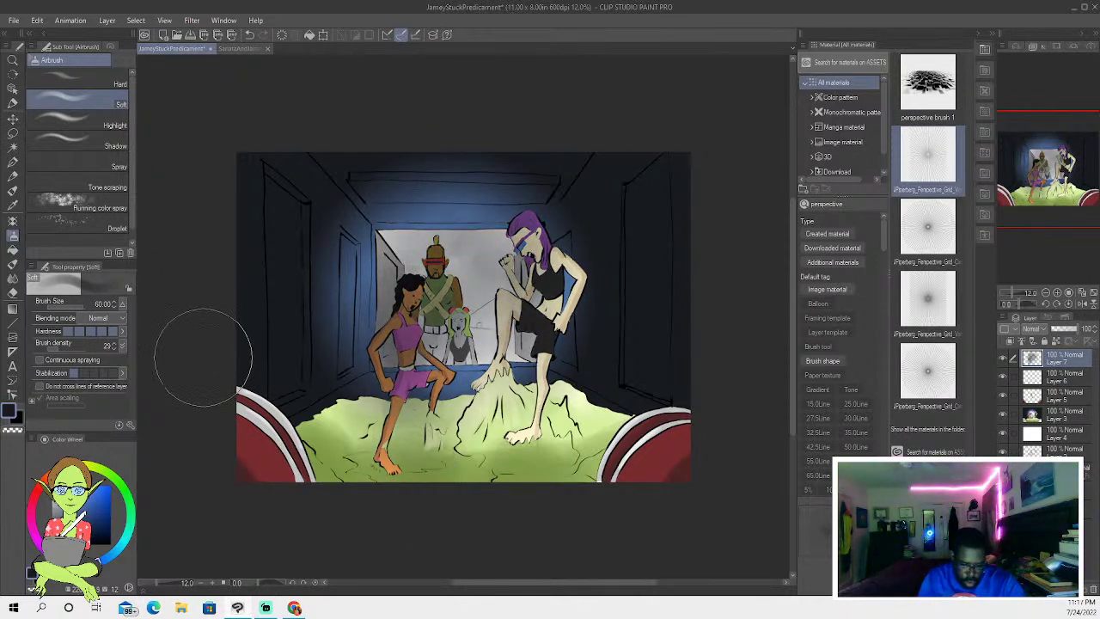
left_click(250, 35)
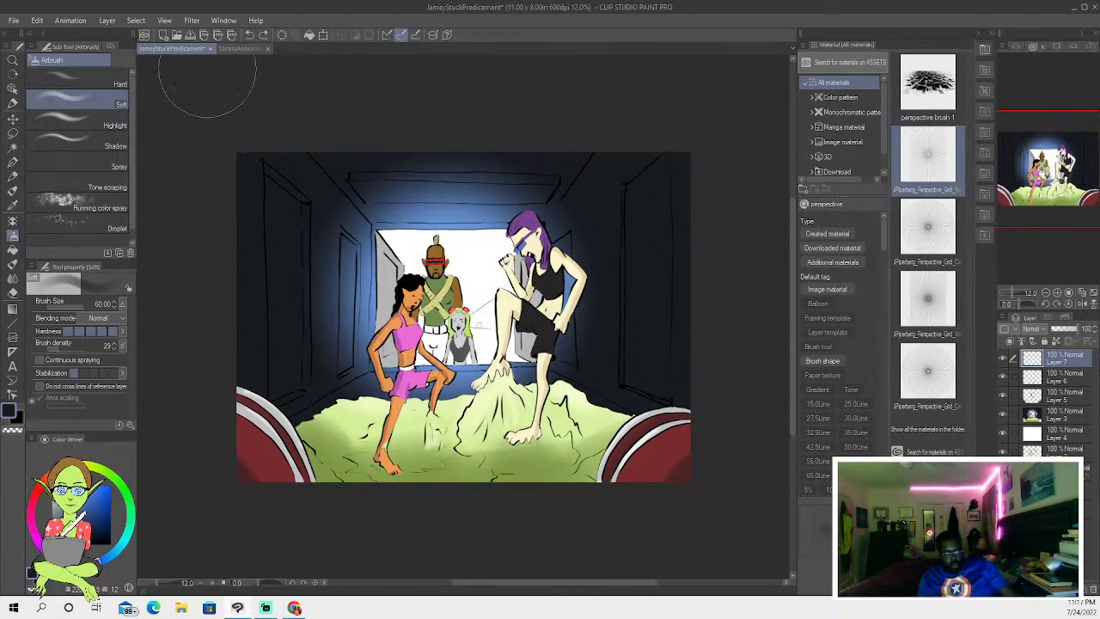
- Save the JameyStuckPredicament illustration under its existing name and close the other open document
left_click(13, 21)
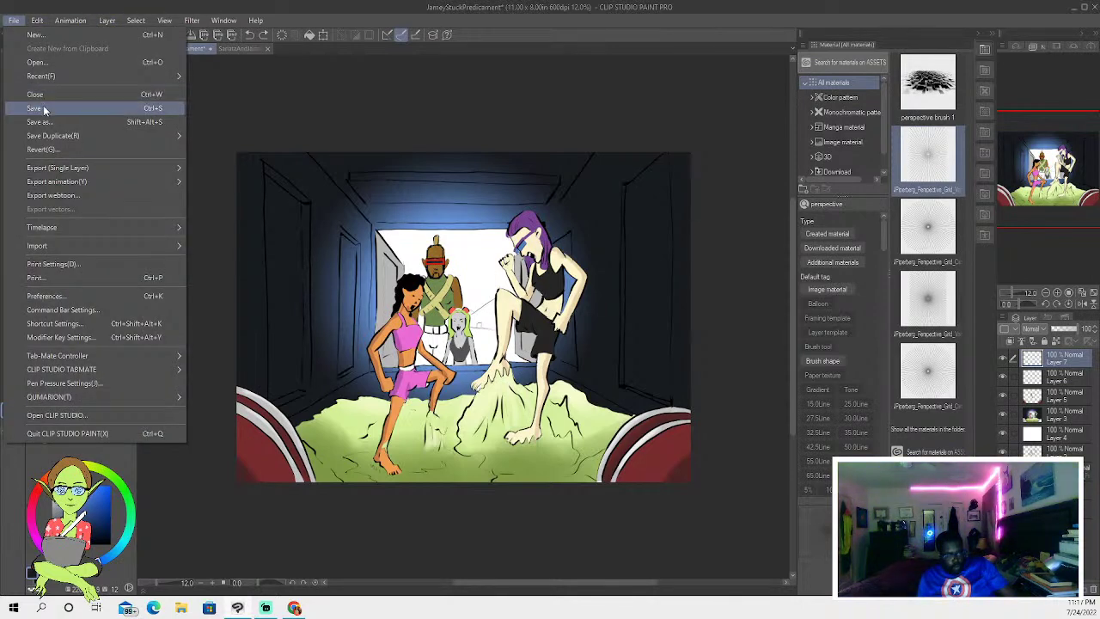
left_click(44, 109)
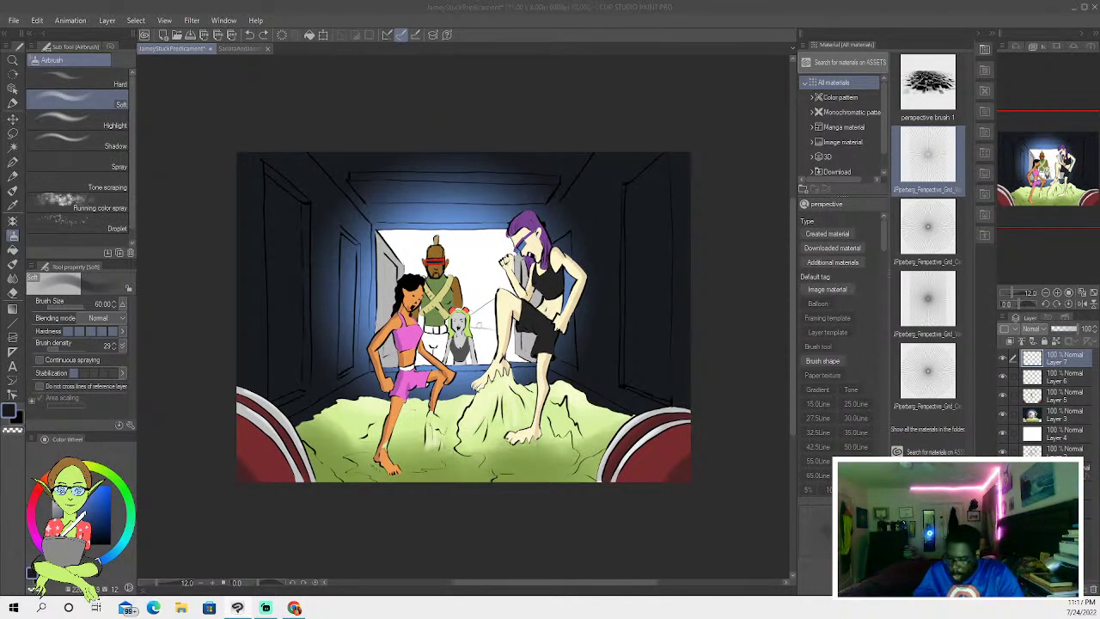
key("ctrl+s")
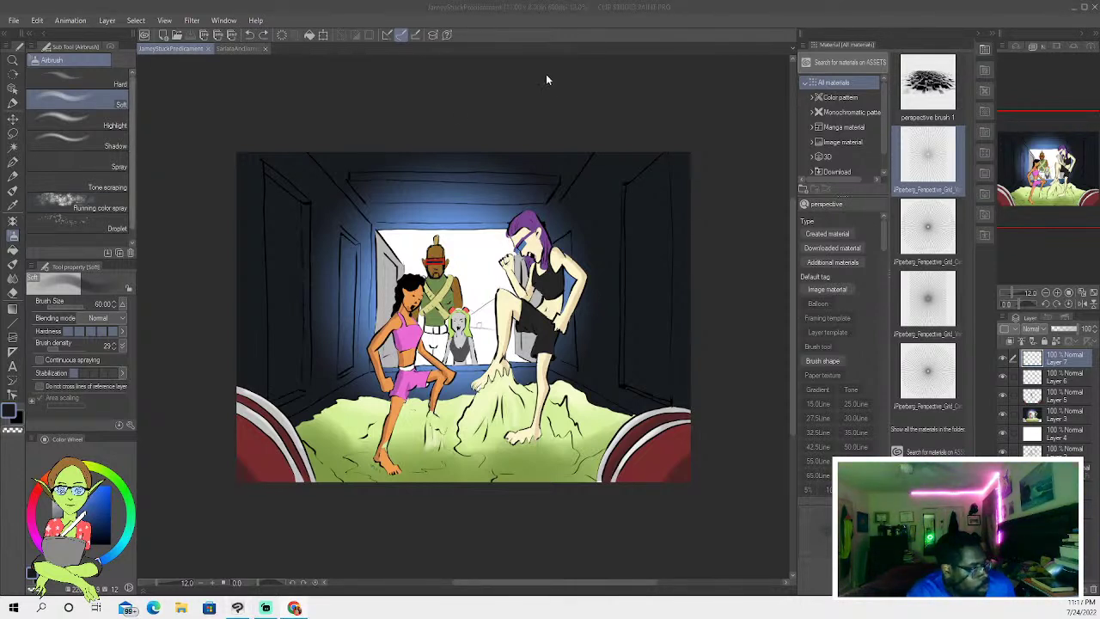
left_click(234, 50)
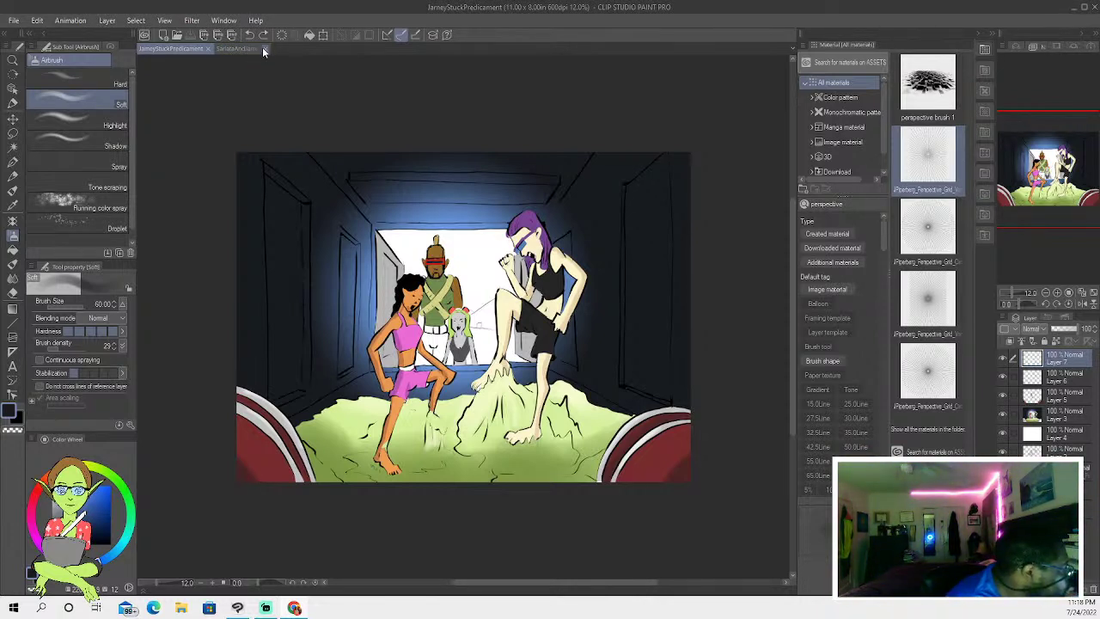
left_click(264, 48)
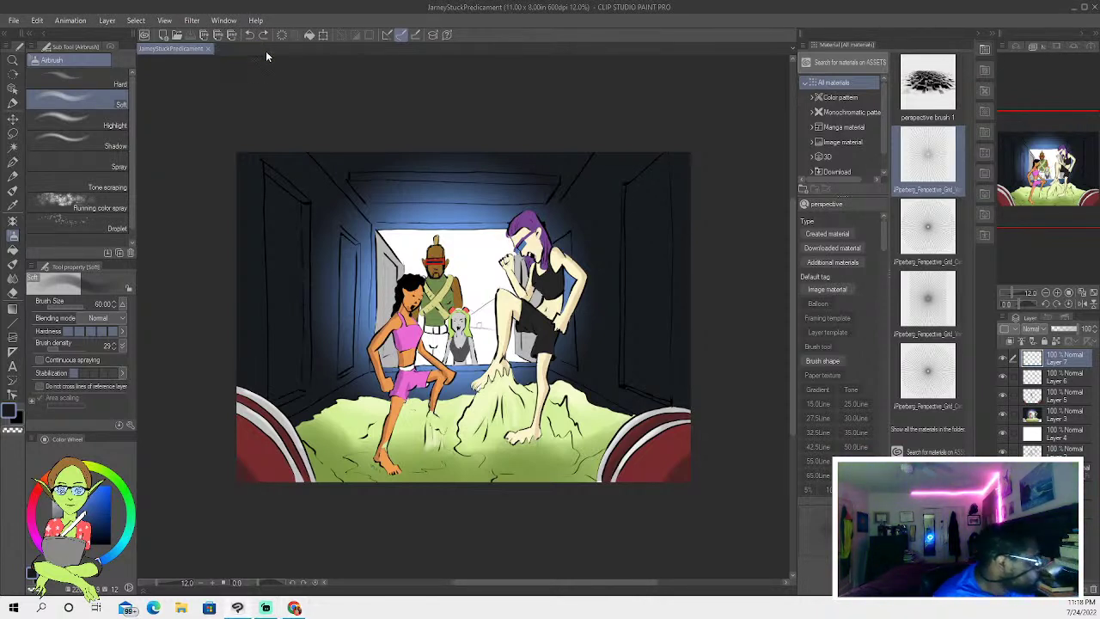
- Export the illustration as a single-layer JPEG named JameyStuckPredicament in the PigsArtArchives14 folder, at quality 100 and 100% scale
left_click(14, 20)
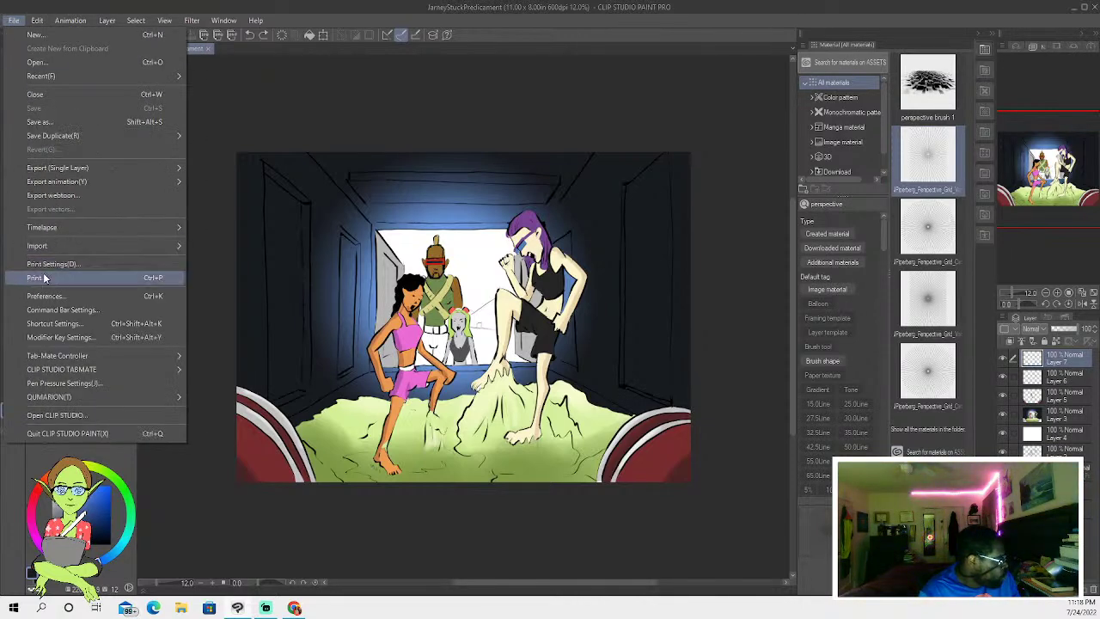
mouse_move(95, 169)
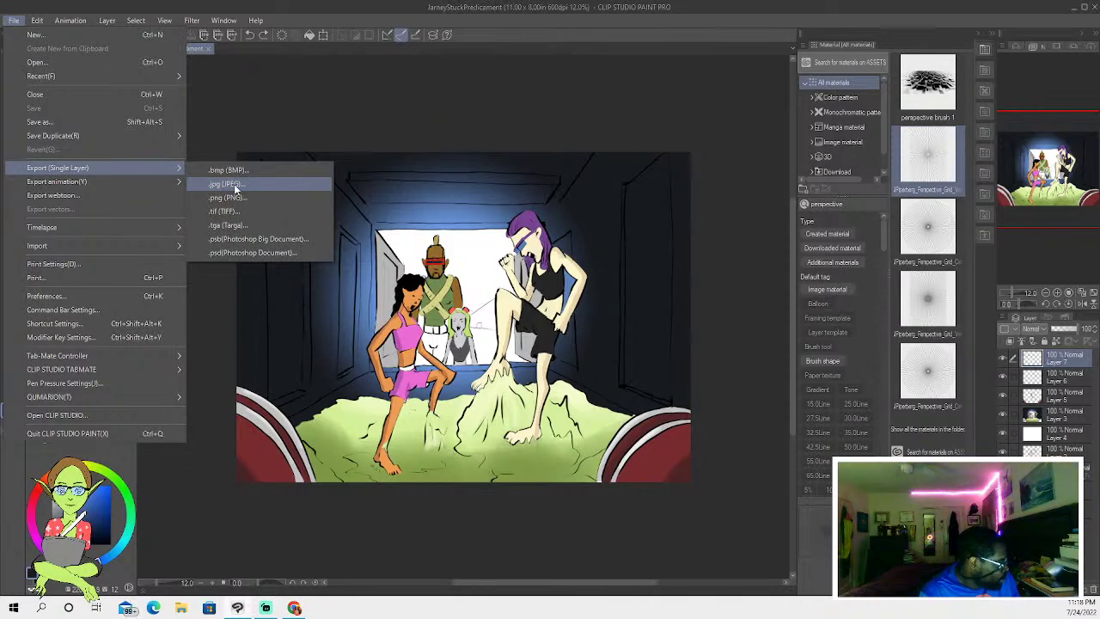
left_click(235, 189)
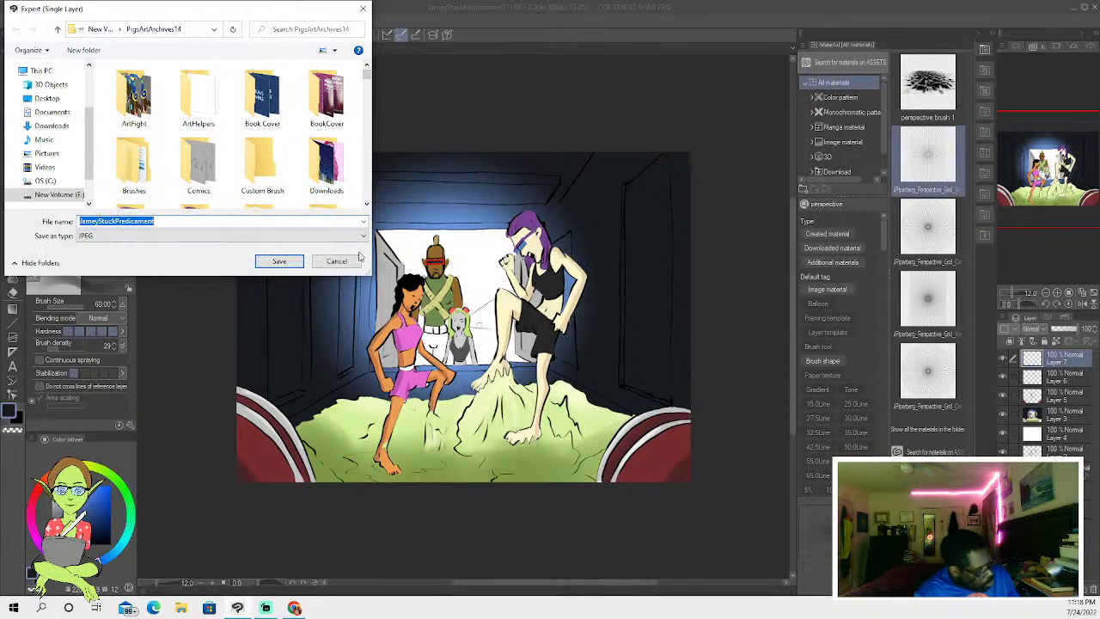
left_click(279, 260)
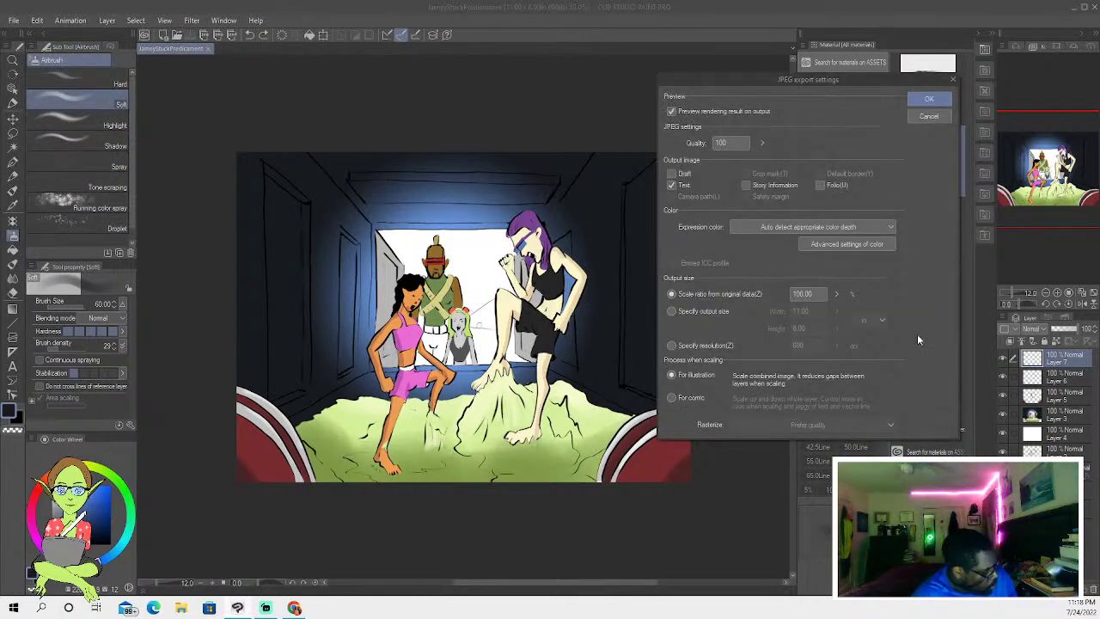
left_click(932, 117)
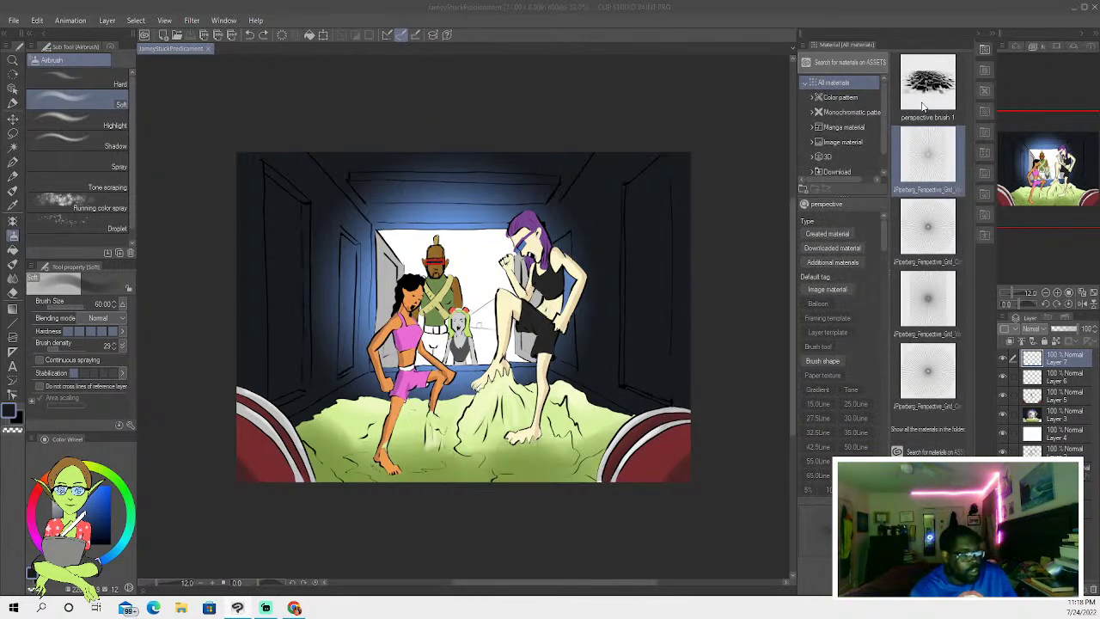